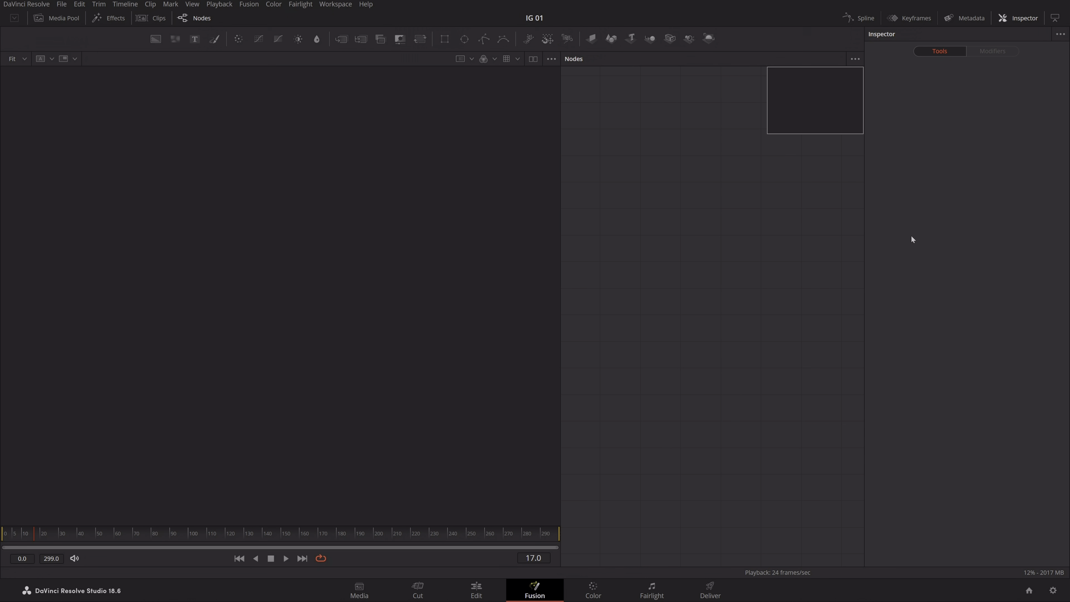
- Check the project's timeline resolution and frame rate settings, and look at the Fusion composition clip on the Edit page
{"action": "left_click", "coordinate": [1054, 590]}
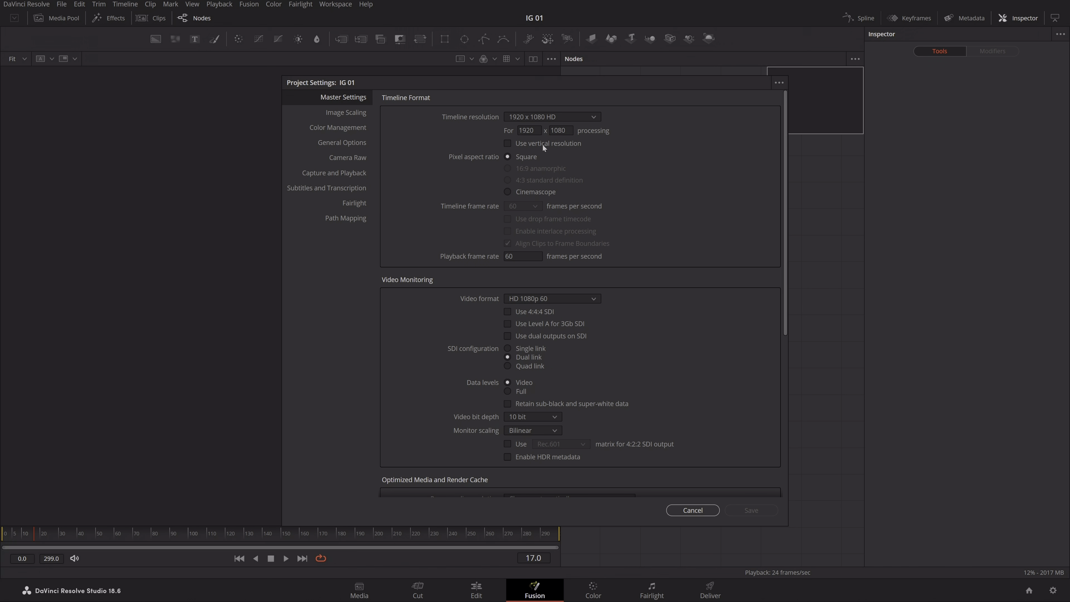
{"action": "left_click_drag", "start_coordinate": [586, 91], "coordinate": [625, 80]}
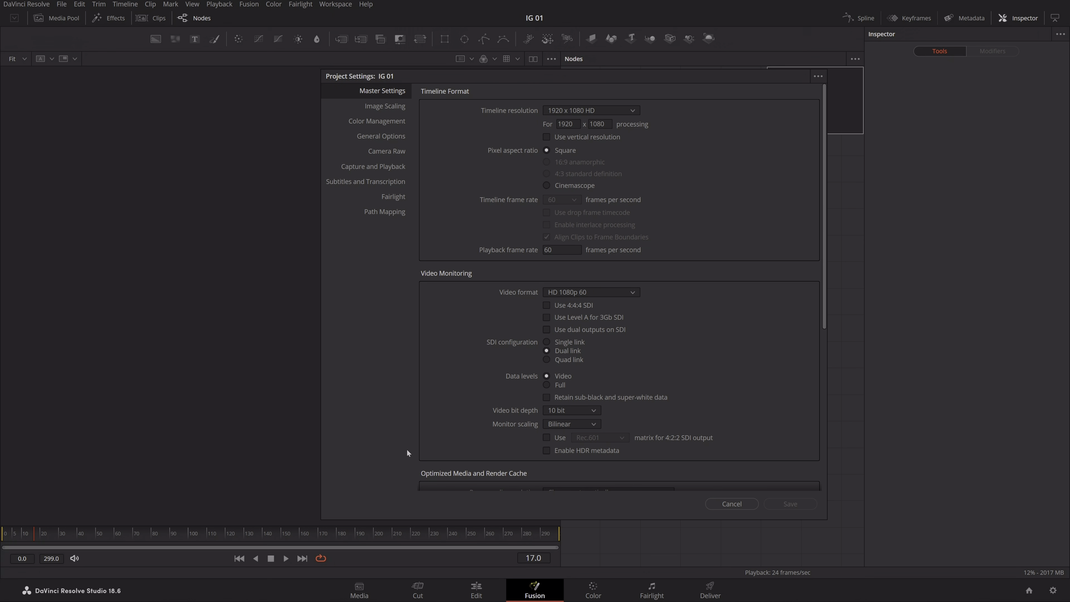
{"action": "left_click", "coordinate": [719, 503]}
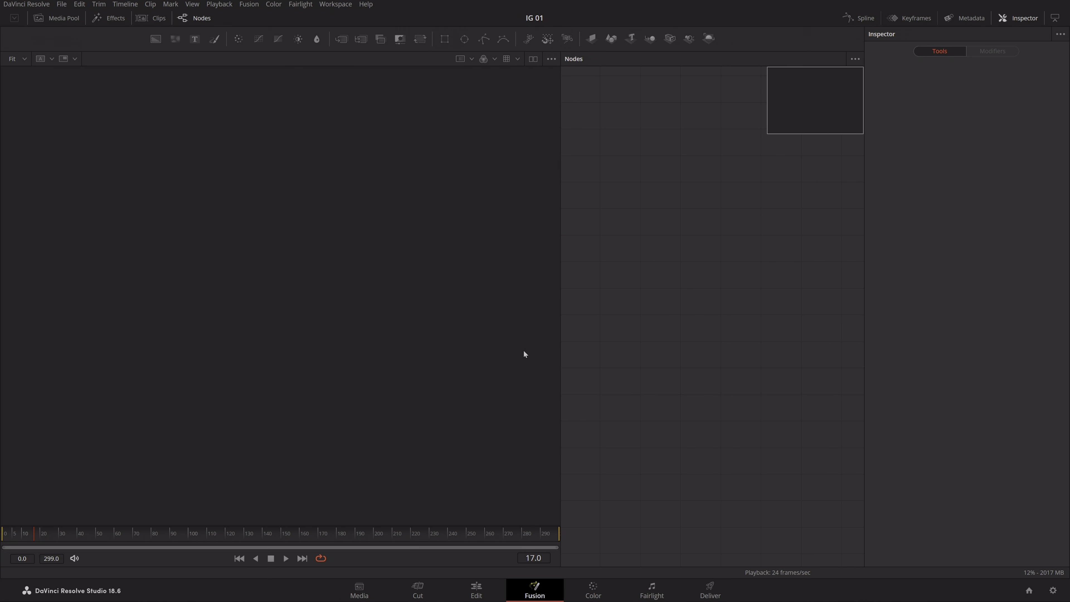
{"action": "left_click", "coordinate": [476, 590]}
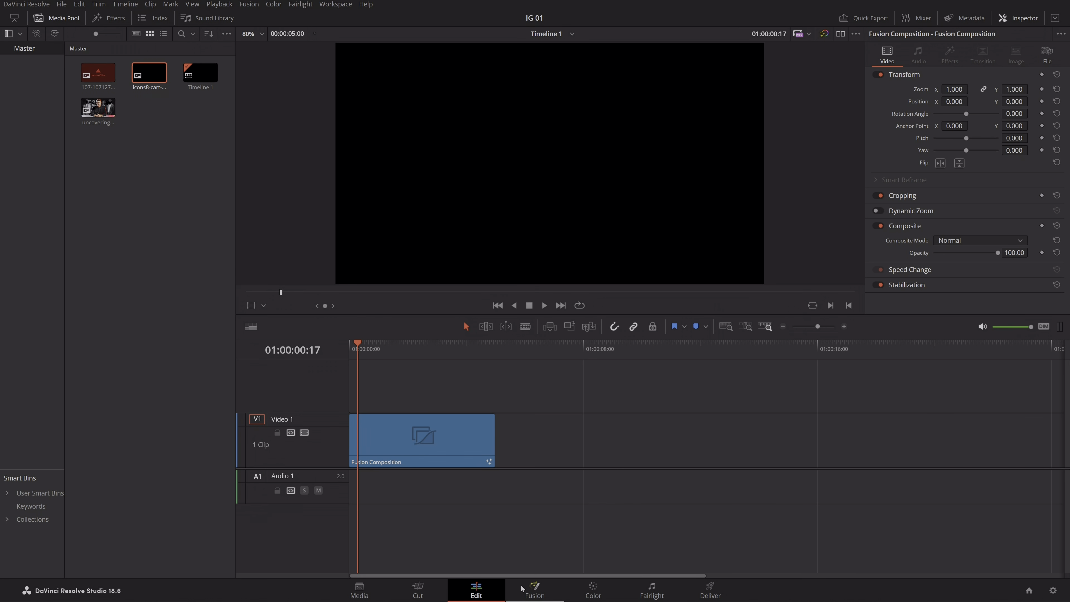
{"action": "left_click", "coordinate": [534, 590]}
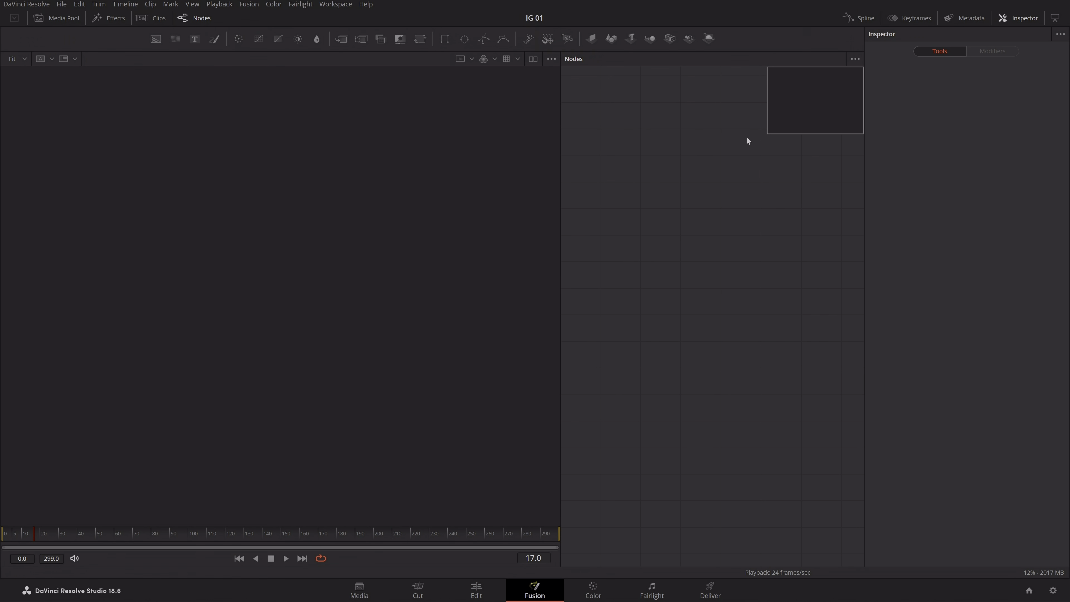
- Add a Background node, display it in the viewer, and set its fill type to Gradient
{"action": "left_click_drag", "start_coordinate": [156, 39], "coordinate": [577, 208]}
{"action": "left_click_drag", "start_coordinate": [431, 222], "coordinate": [432, 222]}
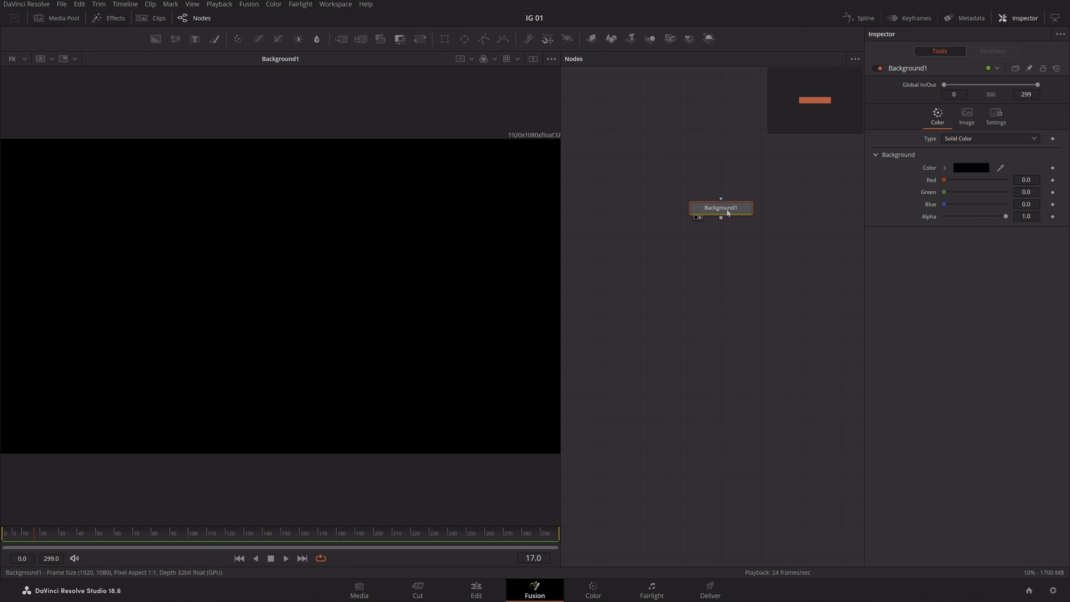
{"action": "left_click", "coordinate": [965, 167]}
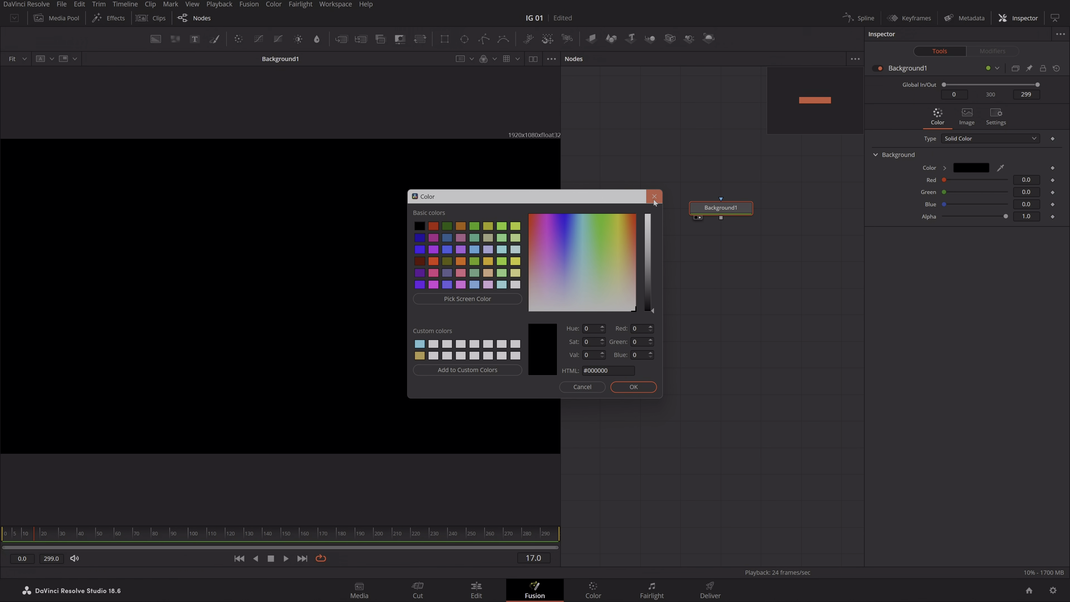
{"action": "left_click", "coordinate": [643, 203]}
{"action": "left_click", "coordinate": [969, 140]}
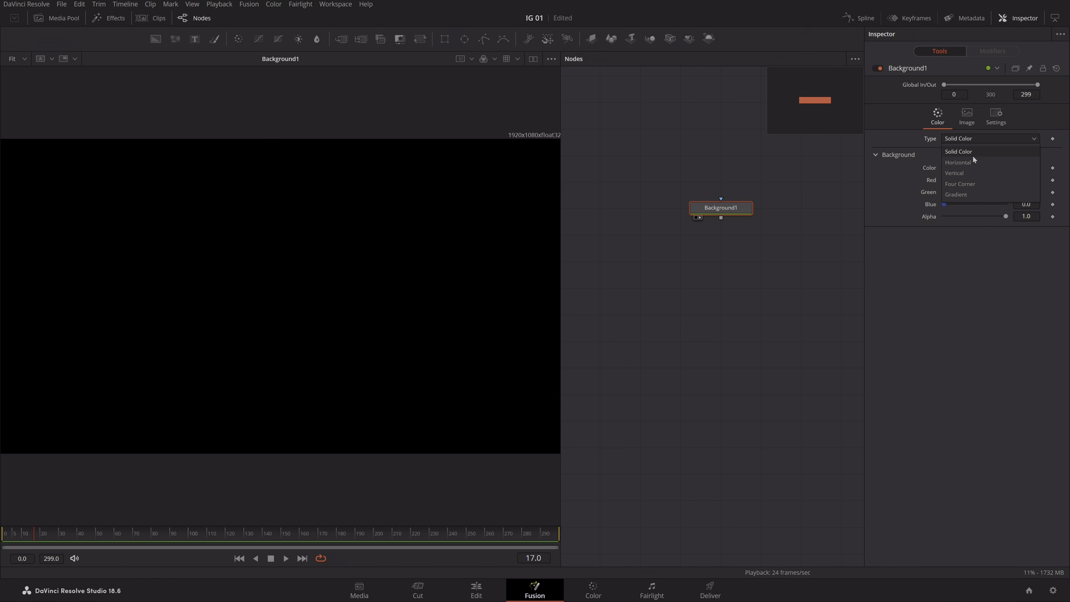
{"action": "left_click", "coordinate": [971, 194]}
{"action": "left_click", "coordinate": [993, 167]}
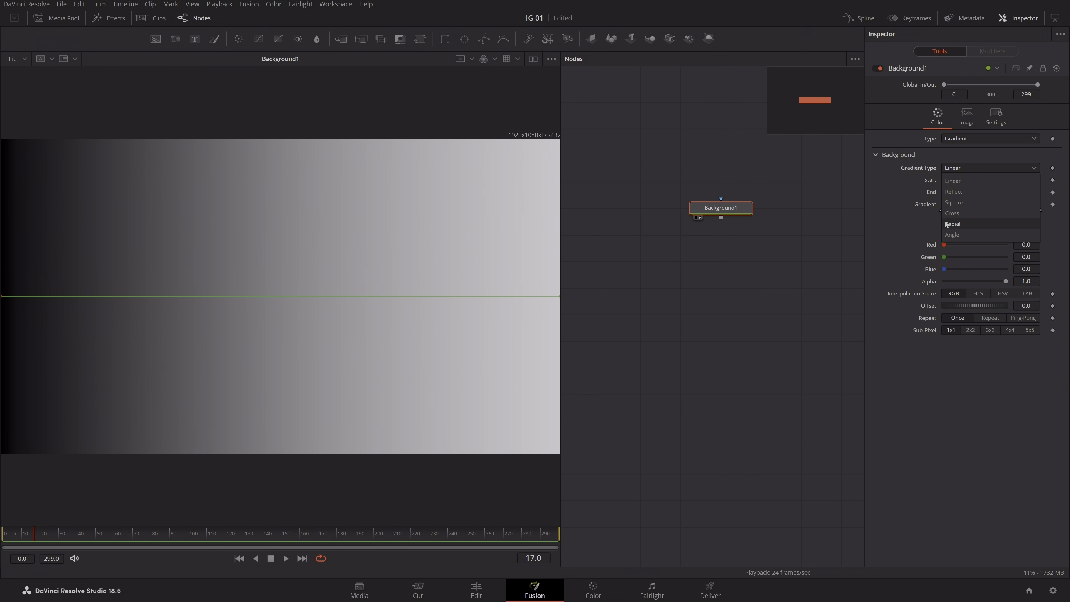
{"action": "left_click", "coordinate": [820, 207]}
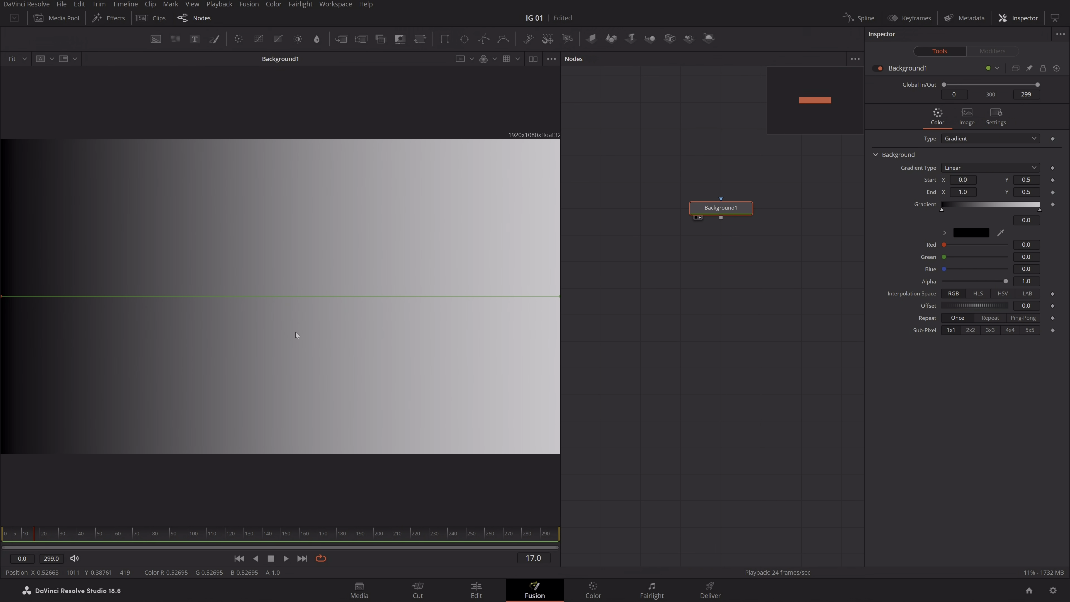
- Move the gradient's white stop to about 0.47 and recolour it dark red (#320000)
{"action": "scroll", "coordinate": [297, 334], "scroll_direction": "down", "scroll_amount": 2}
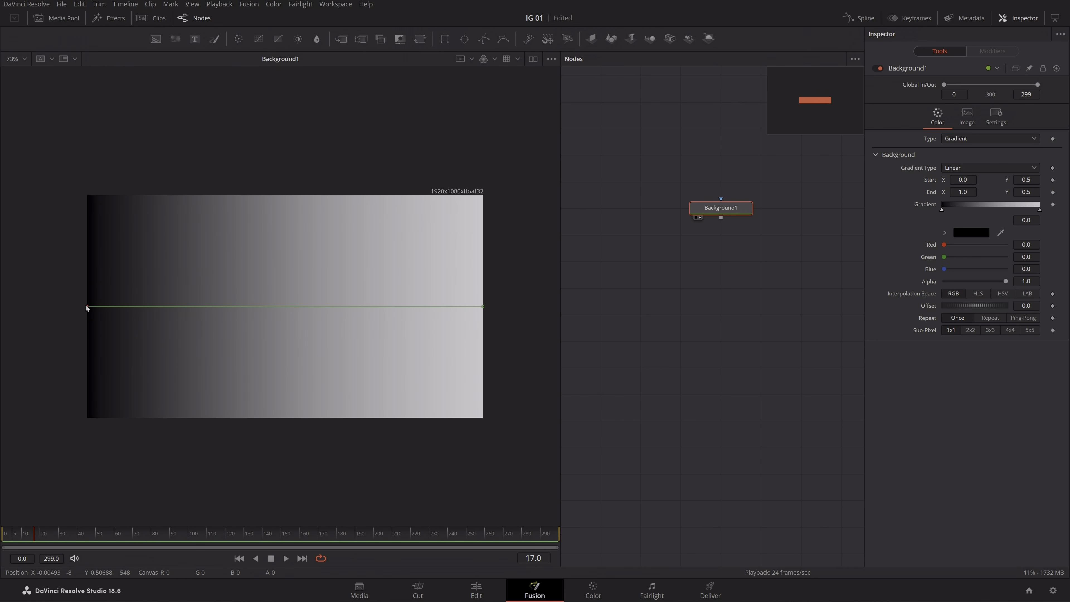
{"action": "left_click_drag", "start_coordinate": [1040, 209], "coordinate": [989, 210]}
{"action": "left_click", "coordinate": [972, 232]}
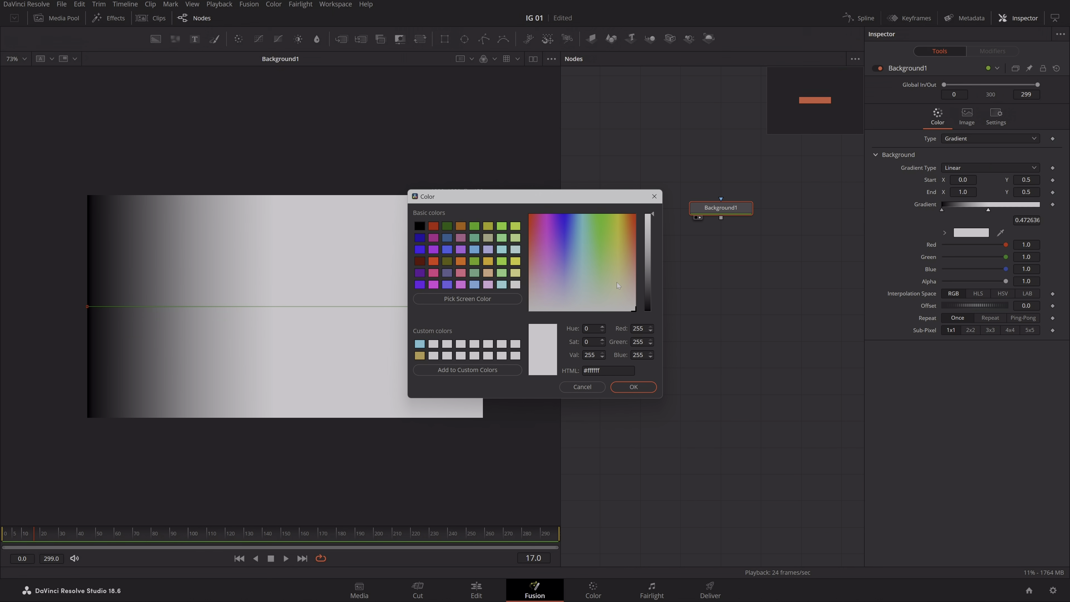
{"action": "left_click_drag", "start_coordinate": [654, 309], "coordinate": [668, 290]}
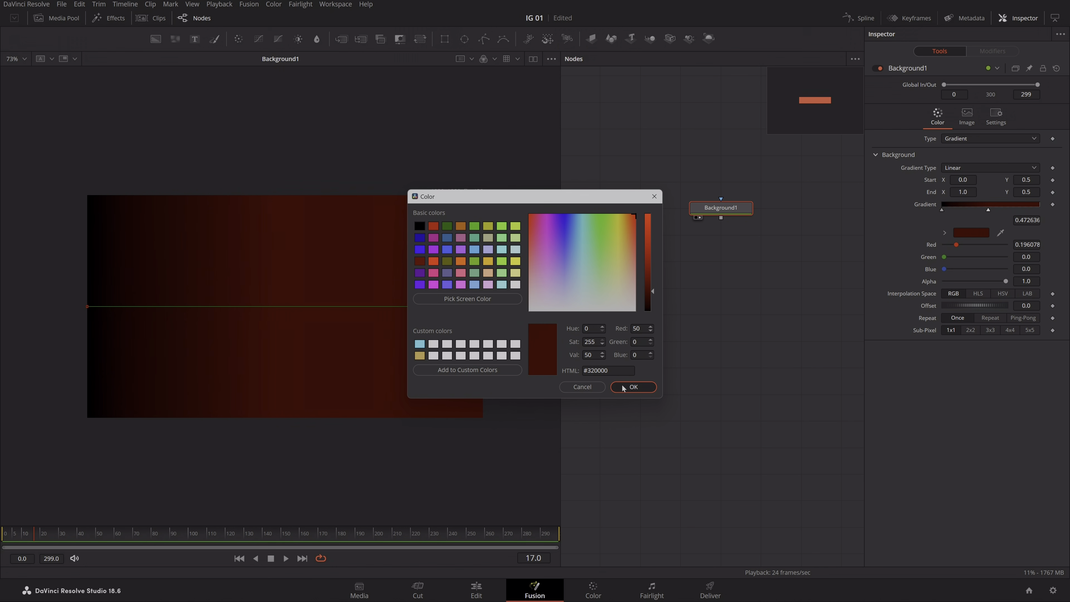
{"action": "left_click", "coordinate": [633, 387]}
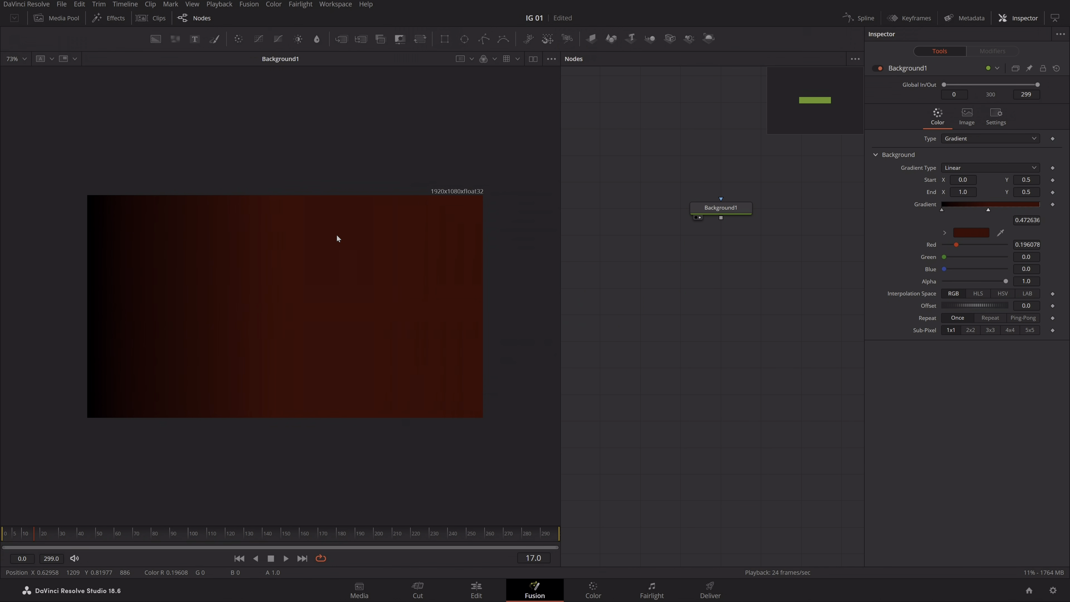
- Set the gradient type to Reflect and angle its line diagonally from about (0.53, 0.67) to (0.98, 0.20)
{"action": "key", "text": "ctrl+f"}
{"action": "left_click", "coordinate": [969, 168]}
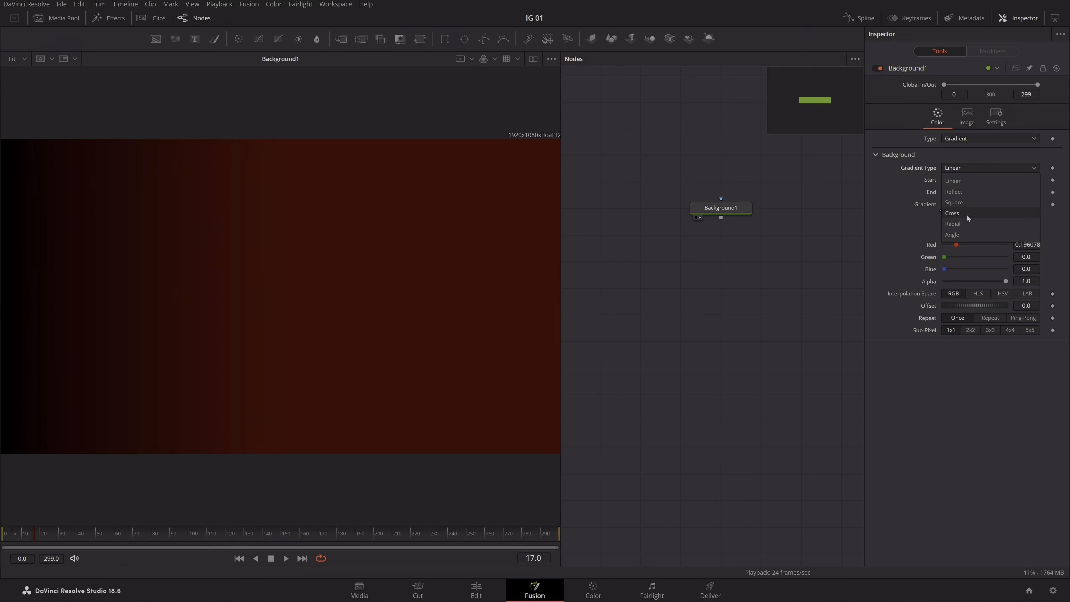
{"action": "left_click", "coordinate": [965, 192]}
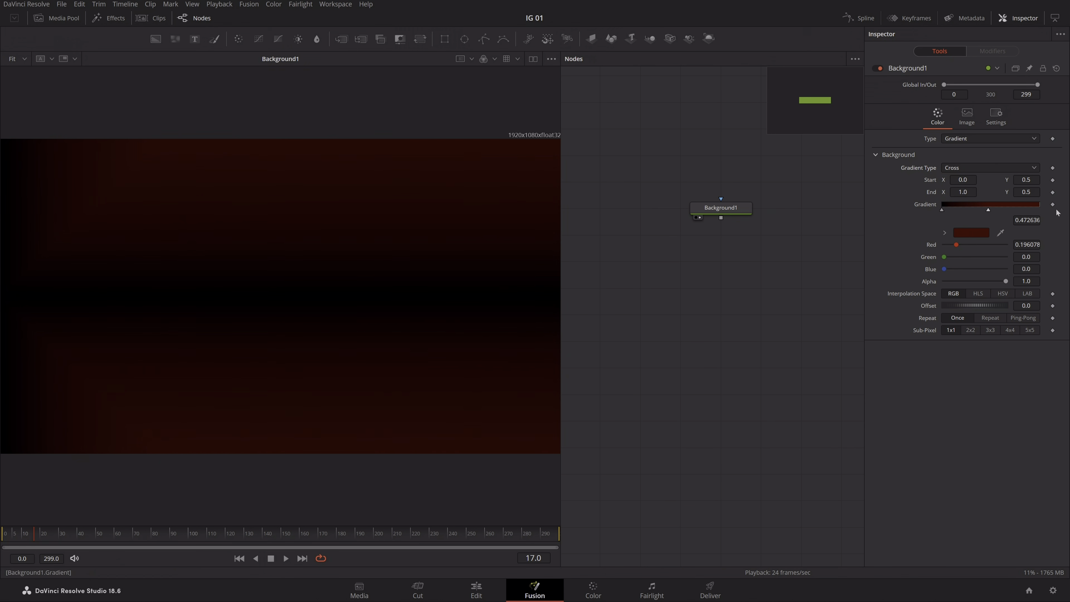
{"action": "left_click", "coordinate": [746, 212]}
{"action": "left_click_drag", "start_coordinate": [1, 296], "coordinate": [328, 240]}
{"action": "scroll", "coordinate": [351, 315], "scroll_direction": "down", "scroll_amount": 2}
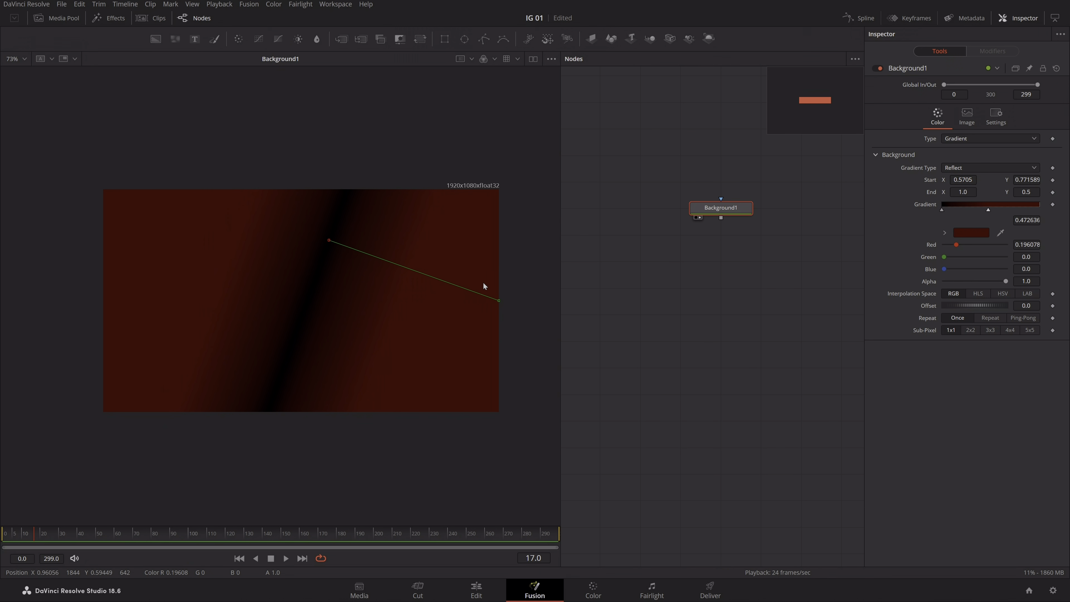
{"action": "left_click_drag", "start_coordinate": [501, 303], "coordinate": [493, 366]}
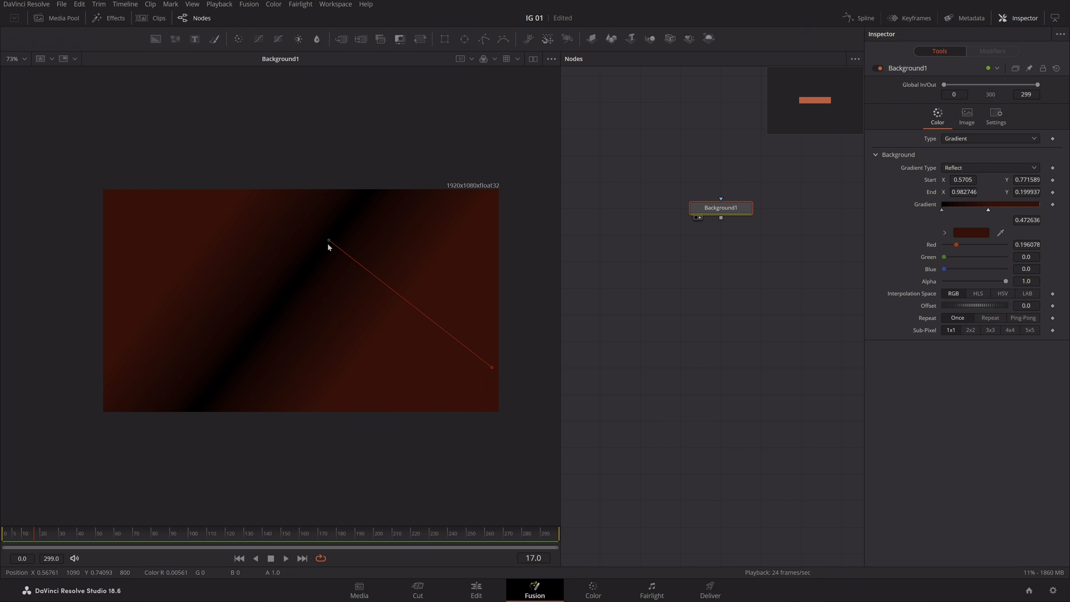
{"action": "left_click_drag", "start_coordinate": [330, 242], "coordinate": [311, 276]}
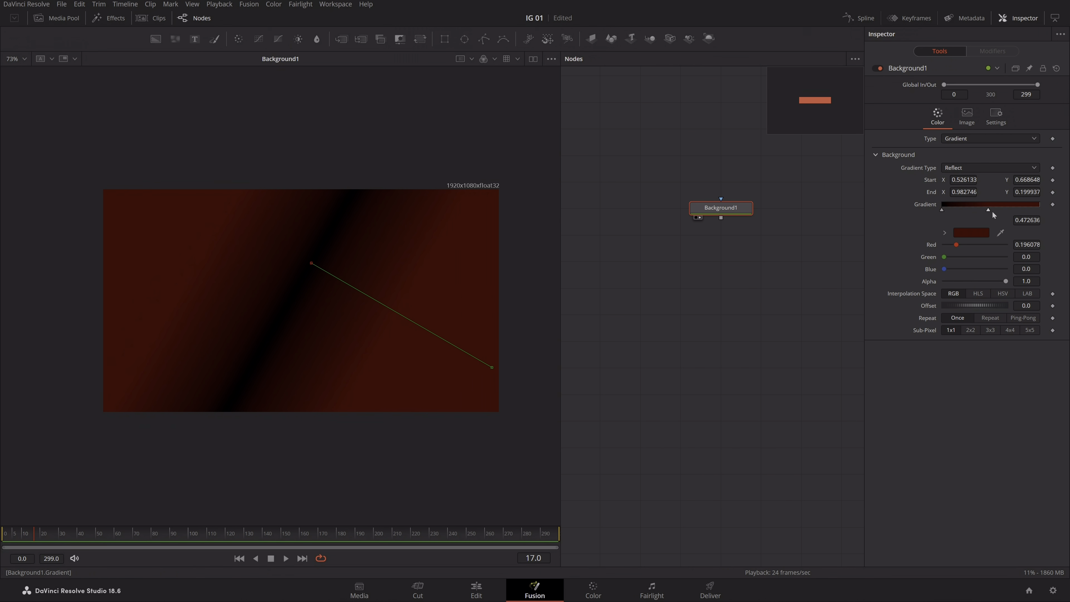
- Arrange the gradient with dark red stops at both ends and the black stop at position 0.5
{"action": "left_click_drag", "start_coordinate": [990, 211], "coordinate": [1069, 211]}
{"action": "left_click", "coordinate": [943, 210]}
{"action": "left_click_drag", "start_coordinate": [971, 210], "coordinate": [991, 211]}
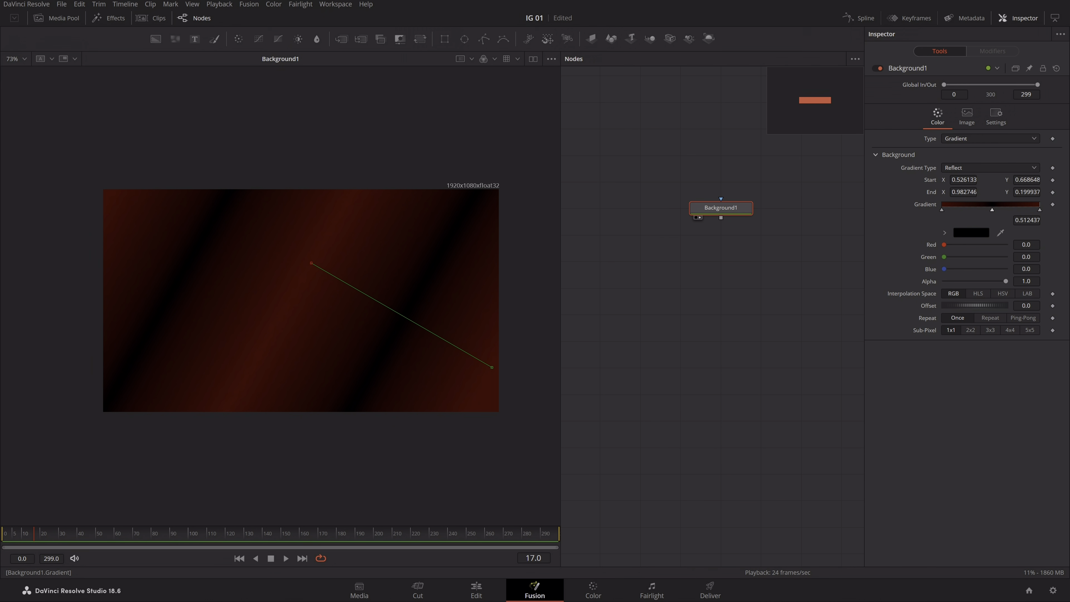
{"action": "double_click", "coordinate": [1026, 220]}
{"action": "type", "text": "0.5"}
{"action": "key", "text": "Tab"}
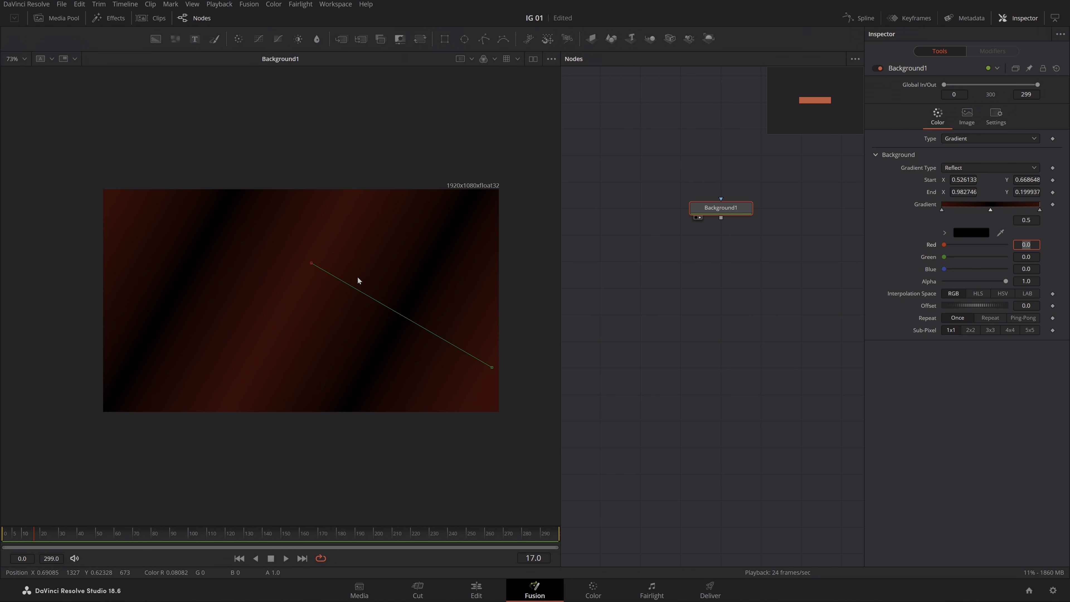
- Fine-tune the gradient line to run from about (0.56, 0.68) to (0.99, 0.20), and fit the frame in the viewer
{"action": "left_click_drag", "start_coordinate": [310, 261], "coordinate": [323, 262]}
{"action": "left_click_drag", "start_coordinate": [494, 369], "coordinate": [493, 369]}
{"action": "left_click", "coordinate": [684, 361]}
{"action": "key", "text": "ctrl+f"}
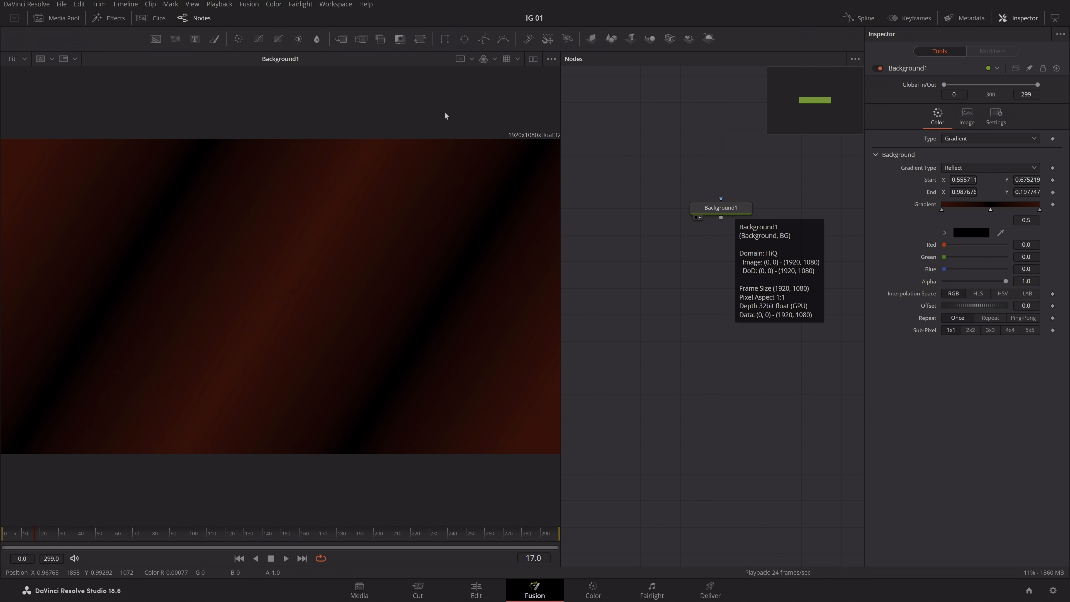
- Bring the portrait image from the Media Pool into the node graph and merge it over Background1
{"action": "left_click", "coordinate": [64, 18]}
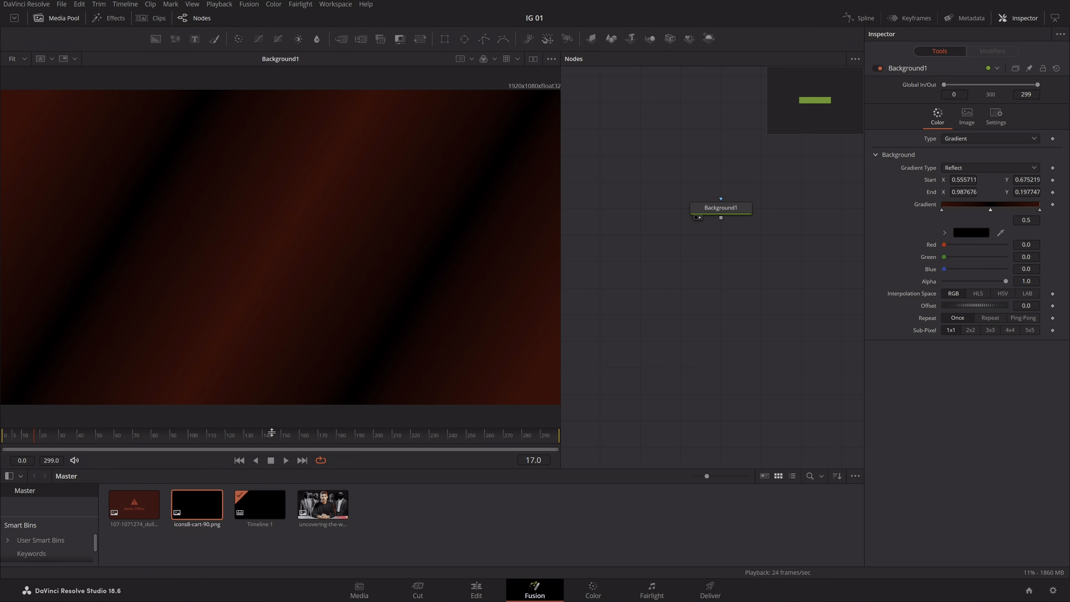
{"action": "left_click_drag", "start_coordinate": [323, 504], "coordinate": [816, 182]}
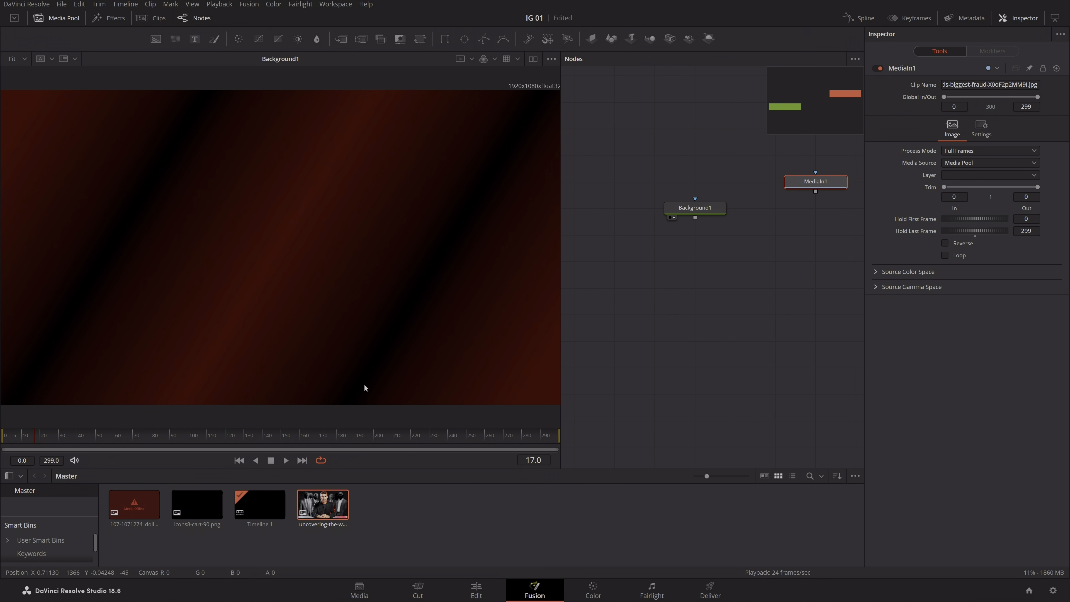
{"action": "left_click", "coordinate": [64, 20]}
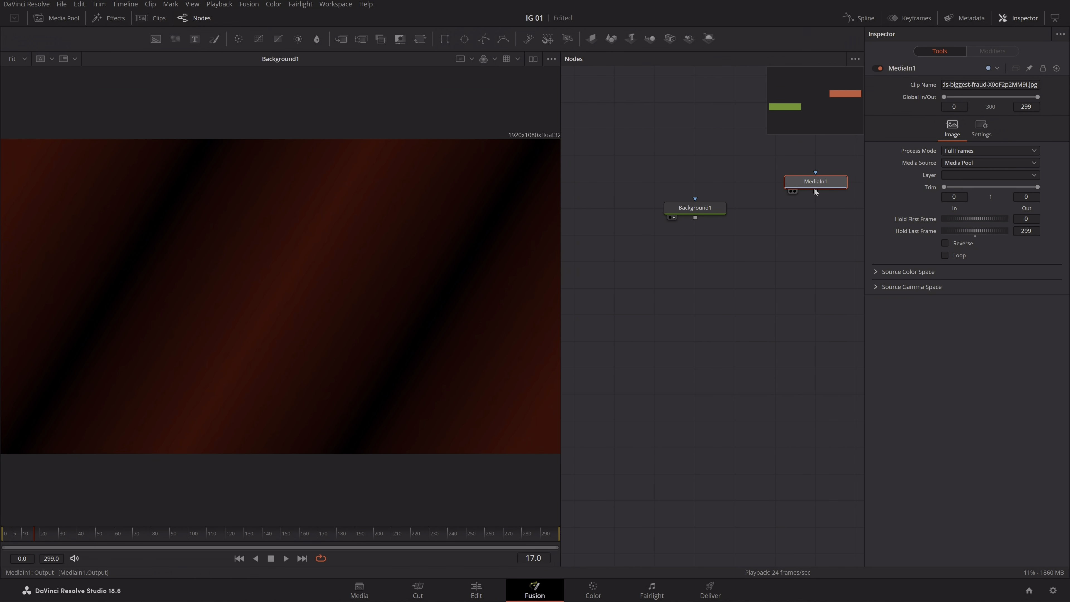
{"action": "left_click_drag", "start_coordinate": [815, 191], "coordinate": [695, 215]}
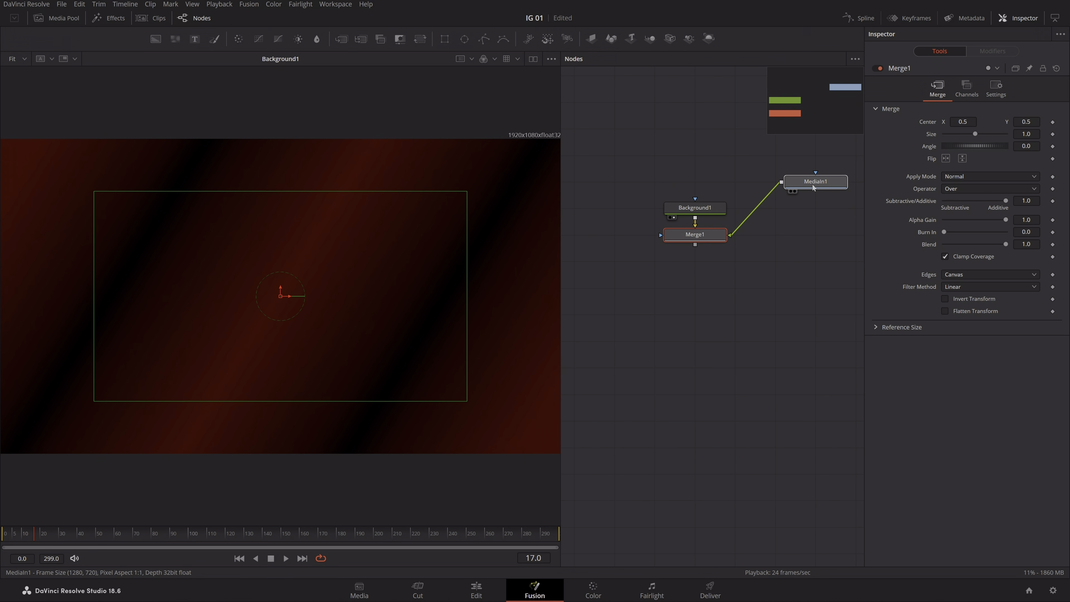
- Add a second Background node, merge MediaIn1 over it ahead of Merge1, and lay out the nodes
{"action": "left_click_drag", "start_coordinate": [812, 185], "coordinate": [857, 241]}
{"action": "left_click_drag", "start_coordinate": [782, 293], "coordinate": [606, 299]}
{"action": "left_click_drag", "start_coordinate": [666, 242], "coordinate": [745, 165]}
{"action": "key", "text": "shift+space"}
{"action": "type", "text": "bg"}
{"action": "key", "text": "Return"}
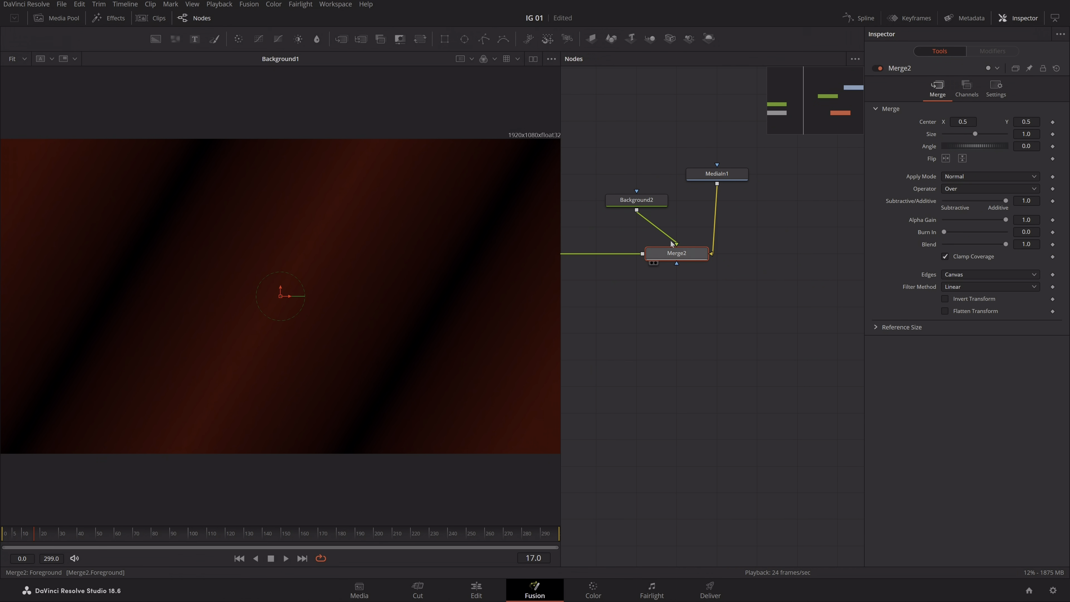
{"action": "left_click_drag", "start_coordinate": [658, 202], "coordinate": [832, 261]}
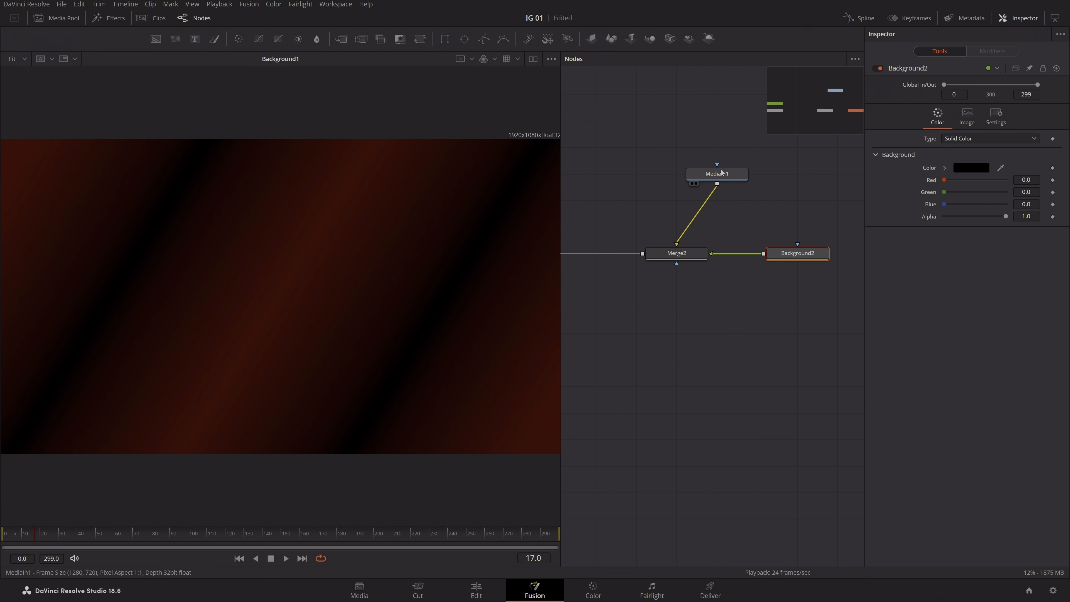
- Preview MediaIn1, display Merge1 in the viewer, and make Background2 transparent with an alpha of 0.0
{"action": "left_click", "coordinate": [721, 170]}
{"action": "left_click", "coordinate": [697, 183]}
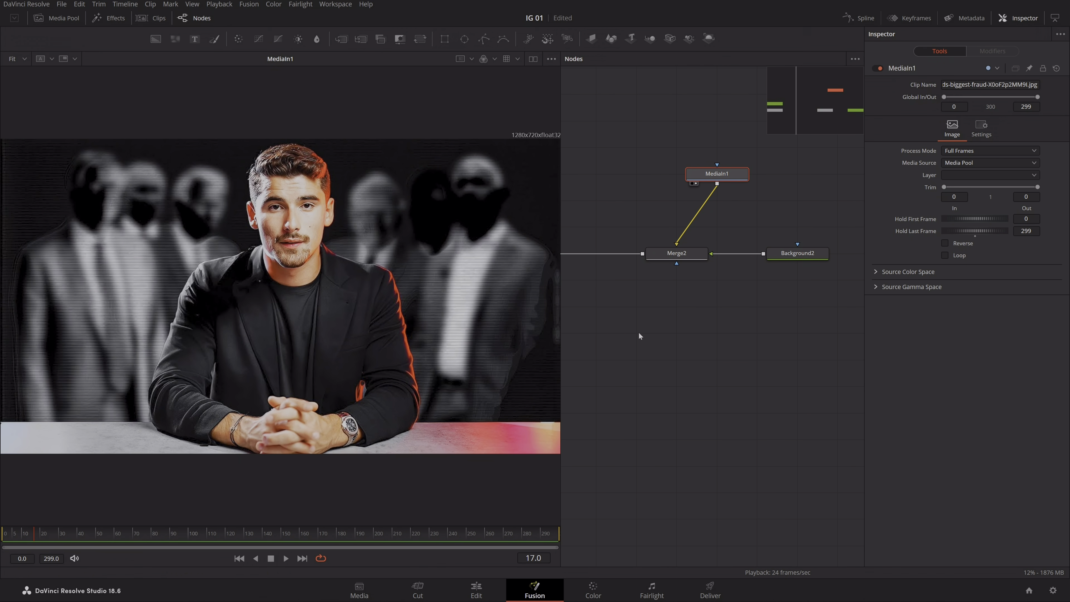
{"action": "left_click_drag", "start_coordinate": [750, 334], "coordinate": [781, 334]}
{"action": "left_click", "coordinate": [772, 257]}
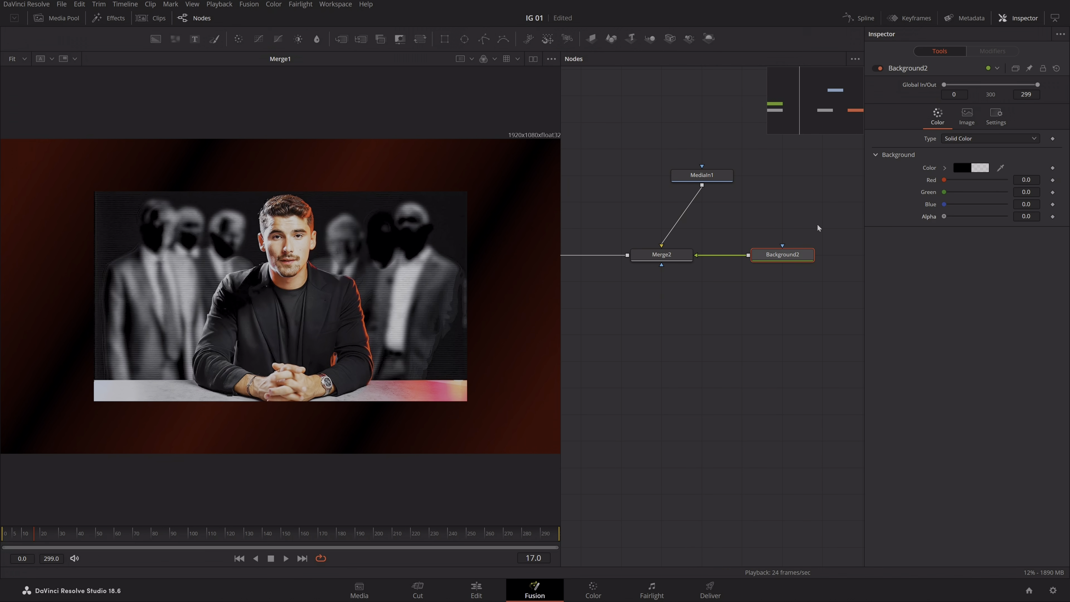
- Attach a Rectangle mask to MediaIn1 and set the mask's height to 1.0
{"action": "left_click", "coordinate": [688, 257]}
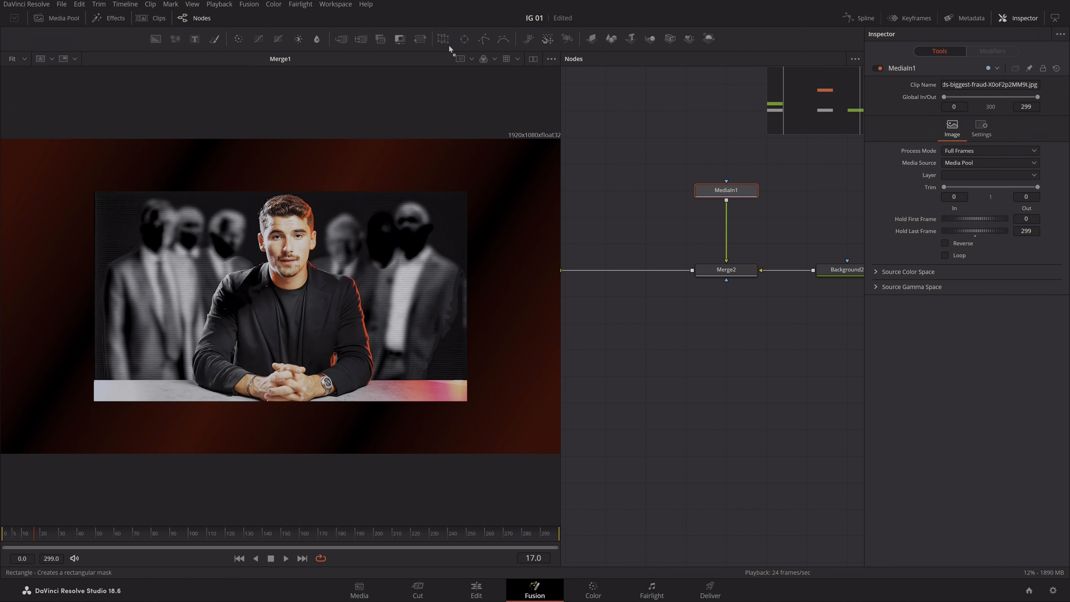
{"action": "left_click_drag", "start_coordinate": [445, 41], "coordinate": [725, 186]}
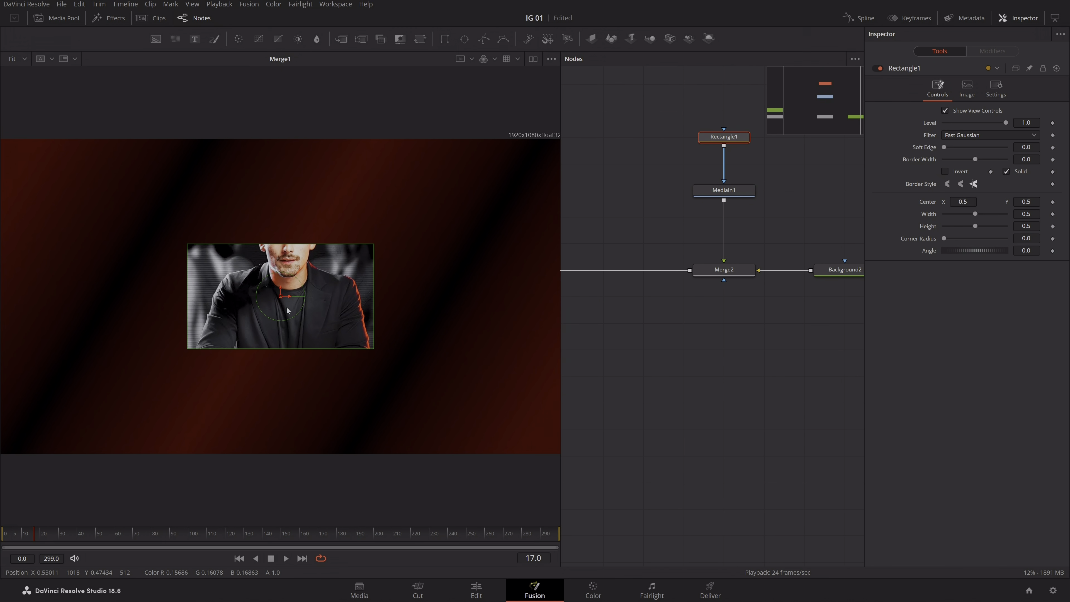
{"action": "left_click_drag", "start_coordinate": [285, 350], "coordinate": [311, 401]}
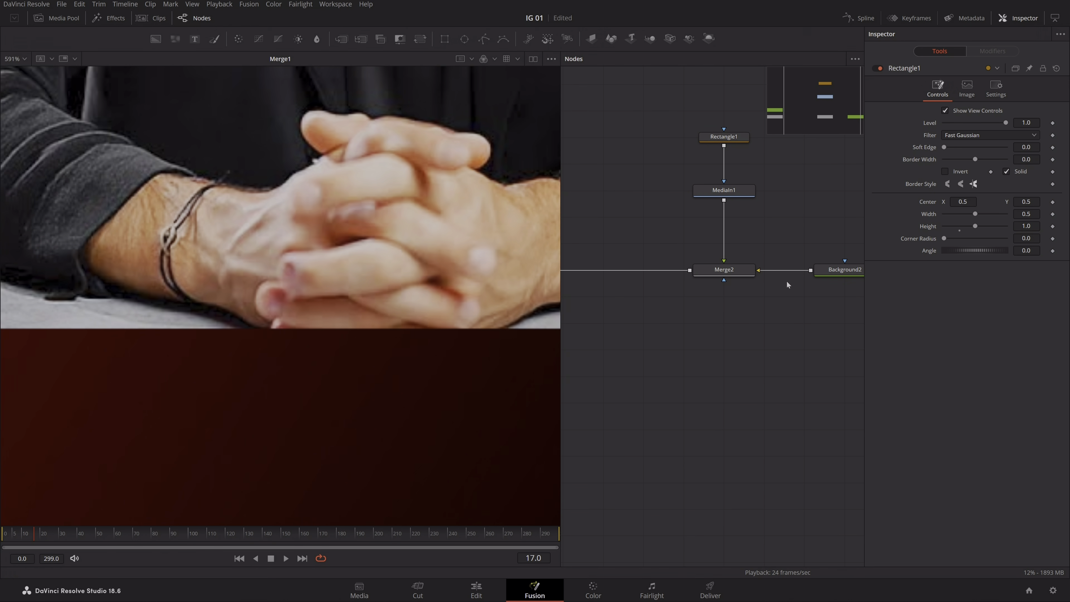
{"action": "left_click", "coordinate": [738, 141]}
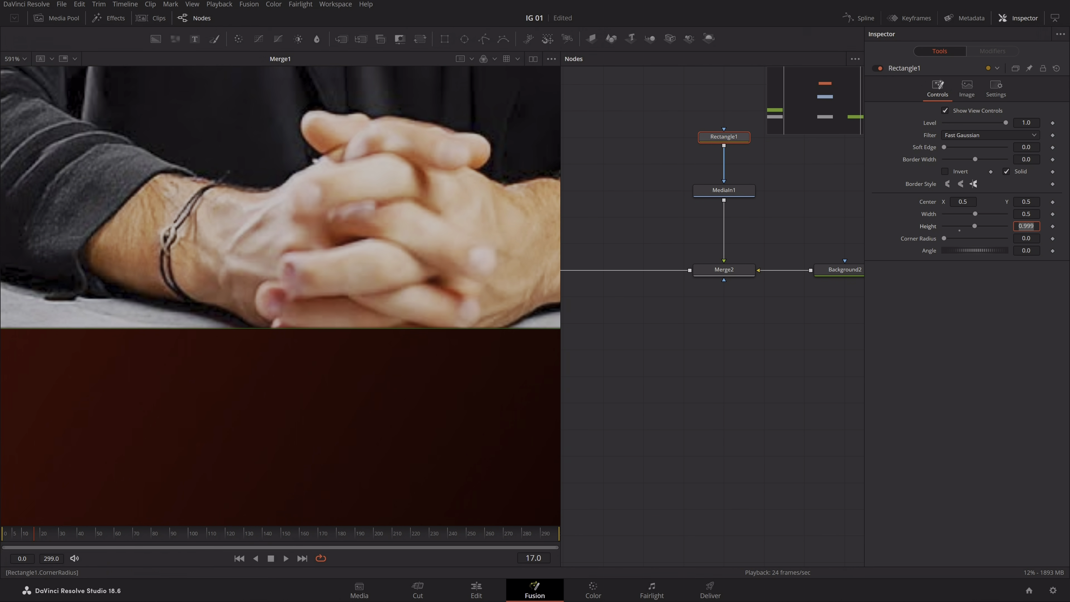
{"action": "left_click", "coordinate": [1027, 238]}
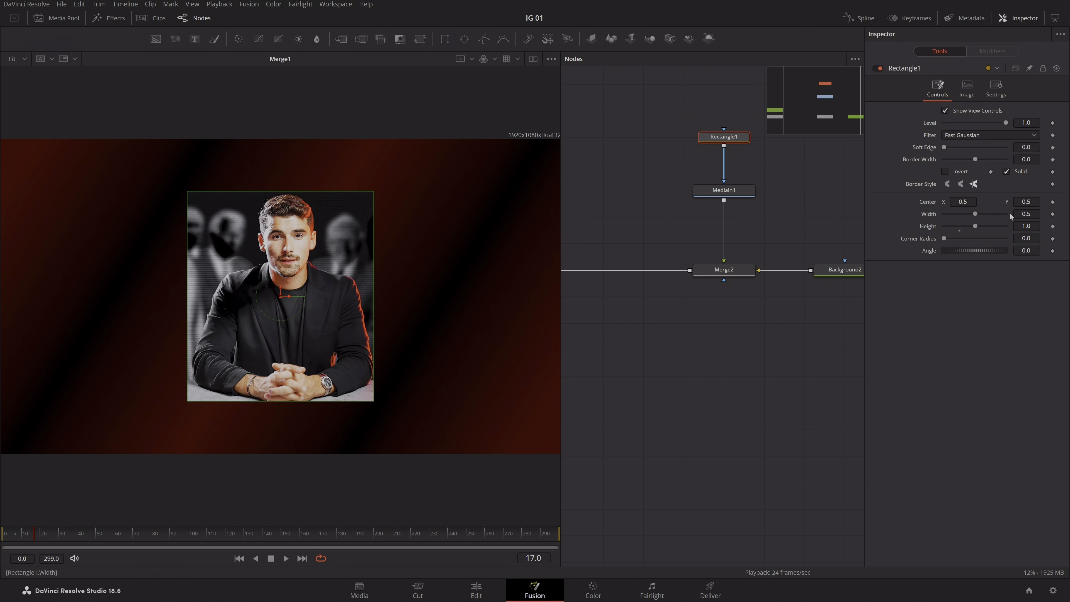
- Set the Rectangle1 mask's width to 0.375
{"action": "left_click_drag", "start_coordinate": [1023, 215], "coordinate": [985, 214]}
{"action": "type", "text": ".37"}
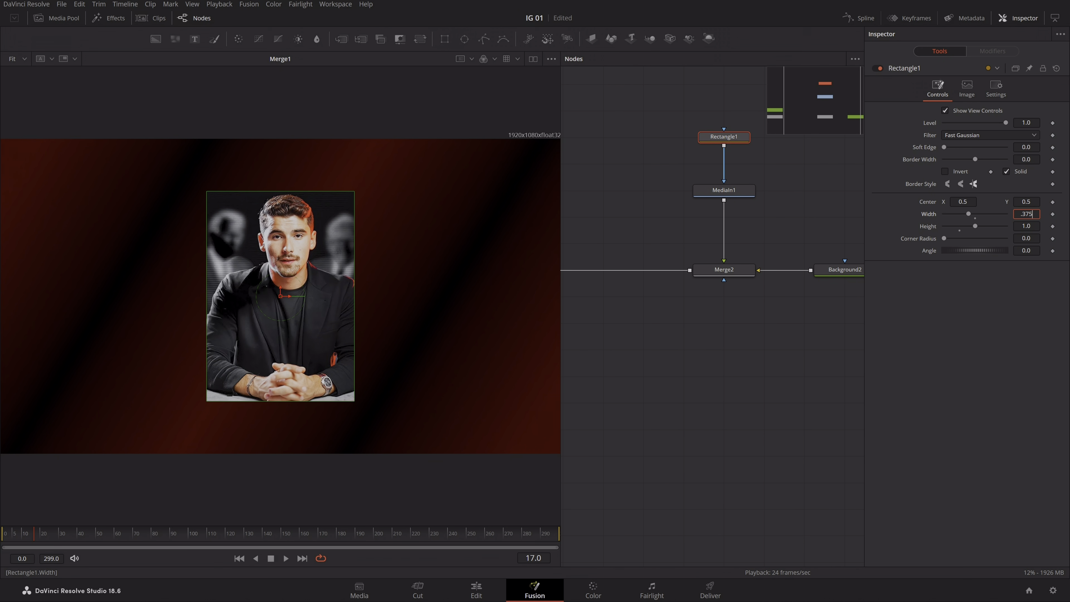
{"action": "type", "text": "5"}
{"action": "key", "text": "Tab"}
{"action": "left_click", "coordinate": [664, 346]}
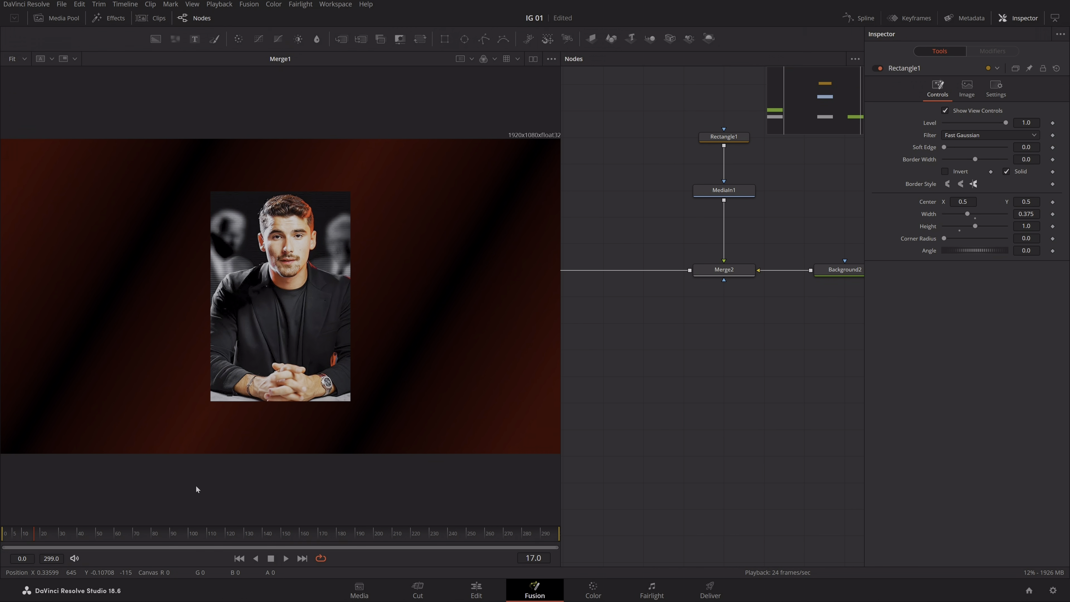
- Move Rectangle1 and MediaIn1 farther up from Merge2 and save the project
{"action": "scroll", "coordinate": [727, 212], "scroll_direction": "right", "scroll_amount": 4}
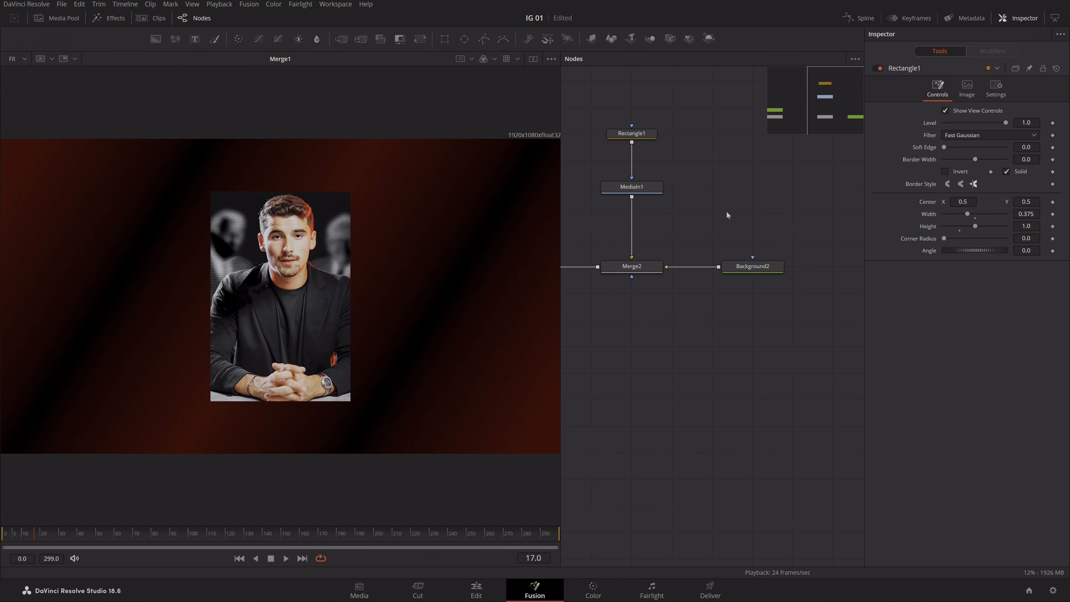
{"action": "left_click_drag", "start_coordinate": [718, 210], "coordinate": [746, 231]}
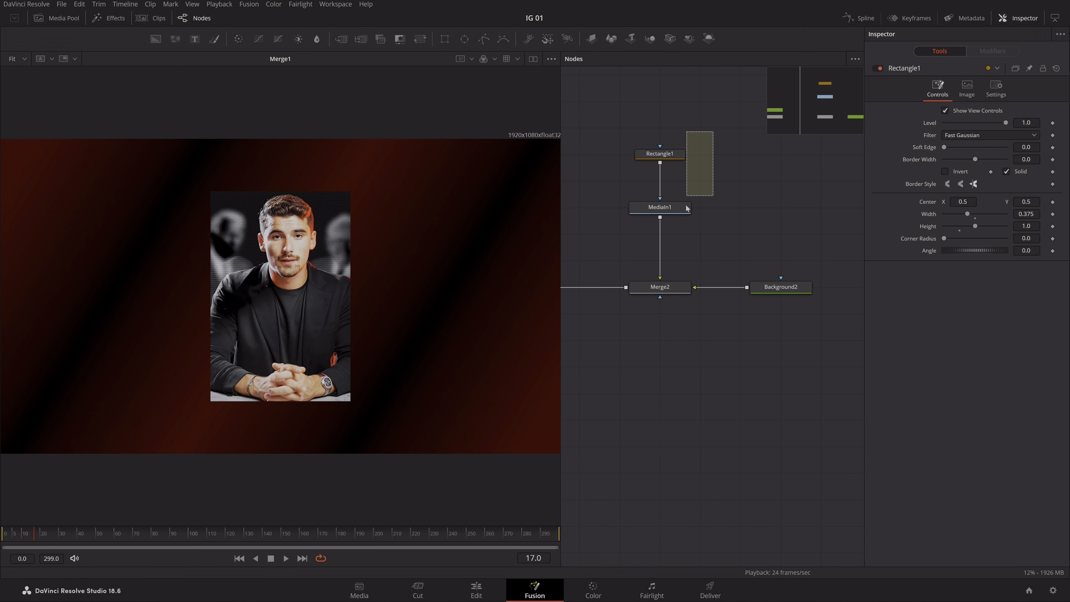
{"action": "left_click_drag", "start_coordinate": [686, 206], "coordinate": [683, 208]}
{"action": "left_click_drag", "start_coordinate": [684, 208], "coordinate": [691, 159]}
{"action": "left_click", "coordinate": [736, 230]}
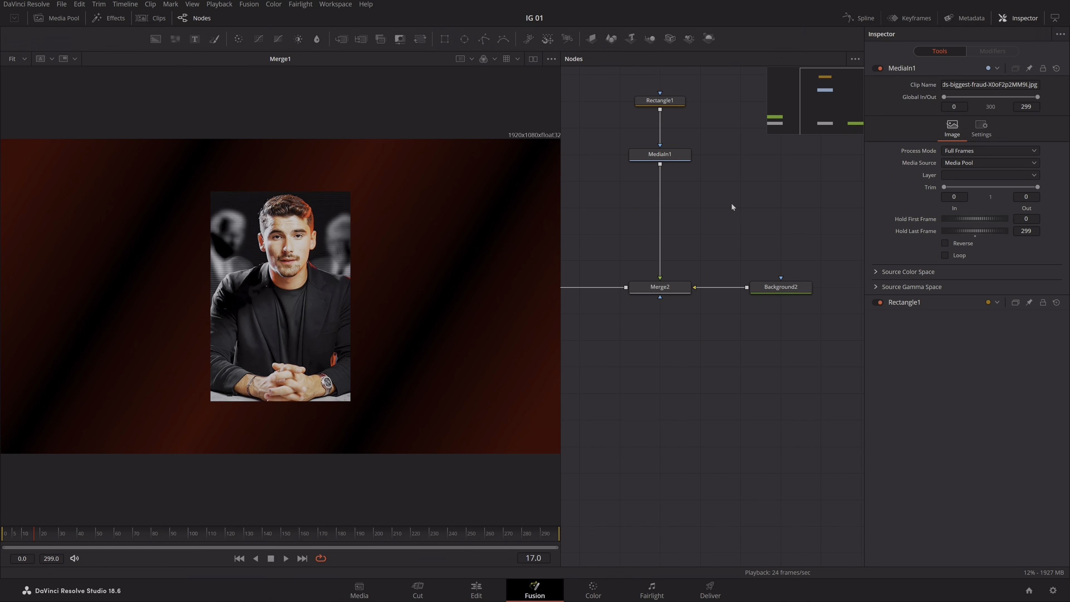
{"action": "left_click_drag", "start_coordinate": [730, 197], "coordinate": [724, 209]}
{"action": "left_click_drag", "start_coordinate": [676, 169], "coordinate": [682, 197]}
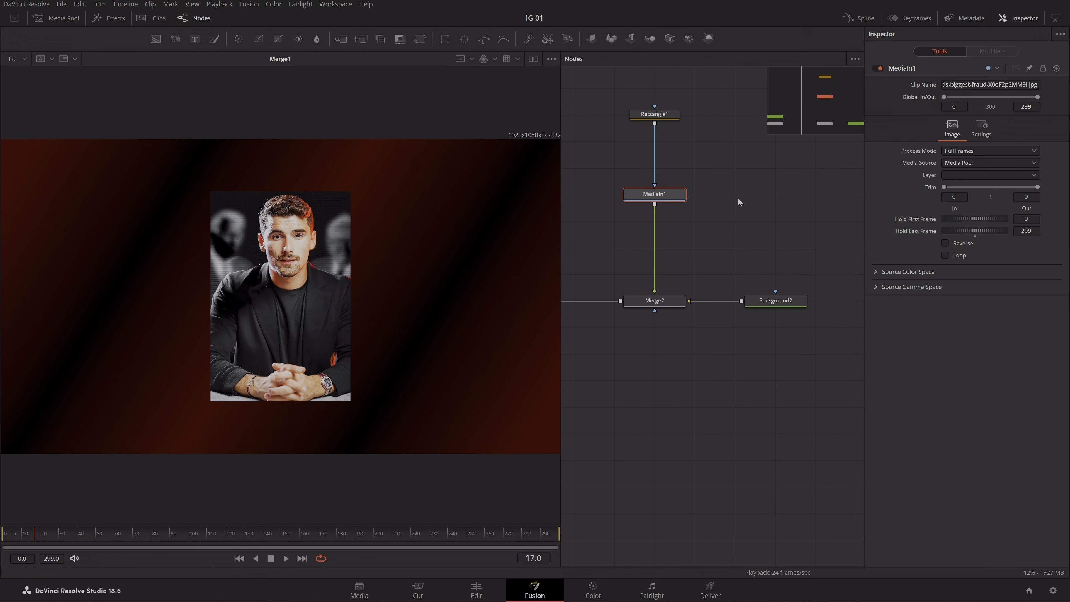
{"action": "left_click", "coordinate": [739, 198]}
{"action": "key", "text": "ctrl+z"}
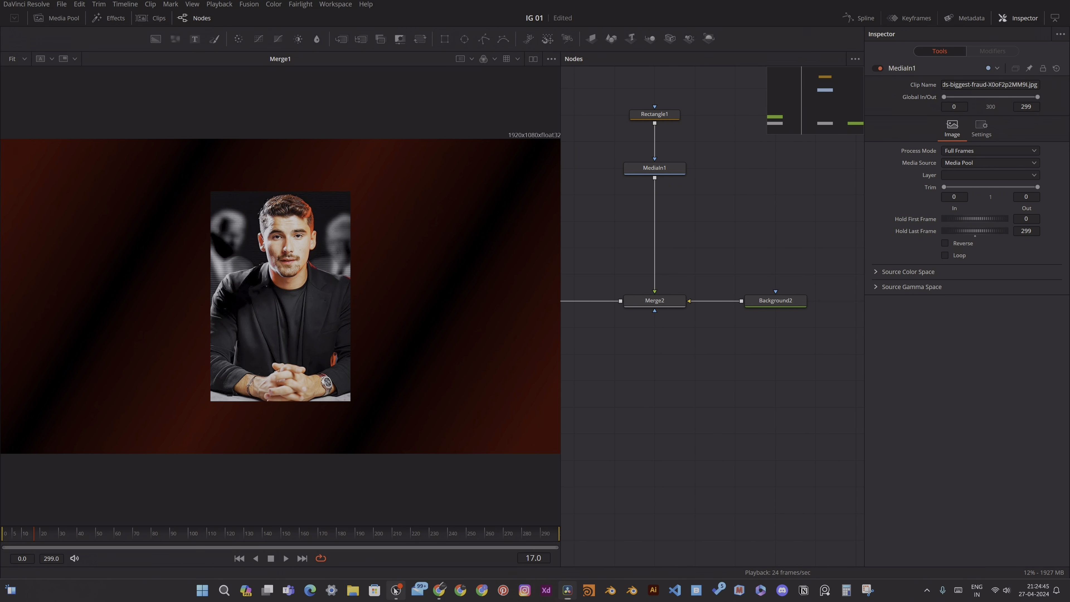
{"action": "key", "text": "ctrl+s"}
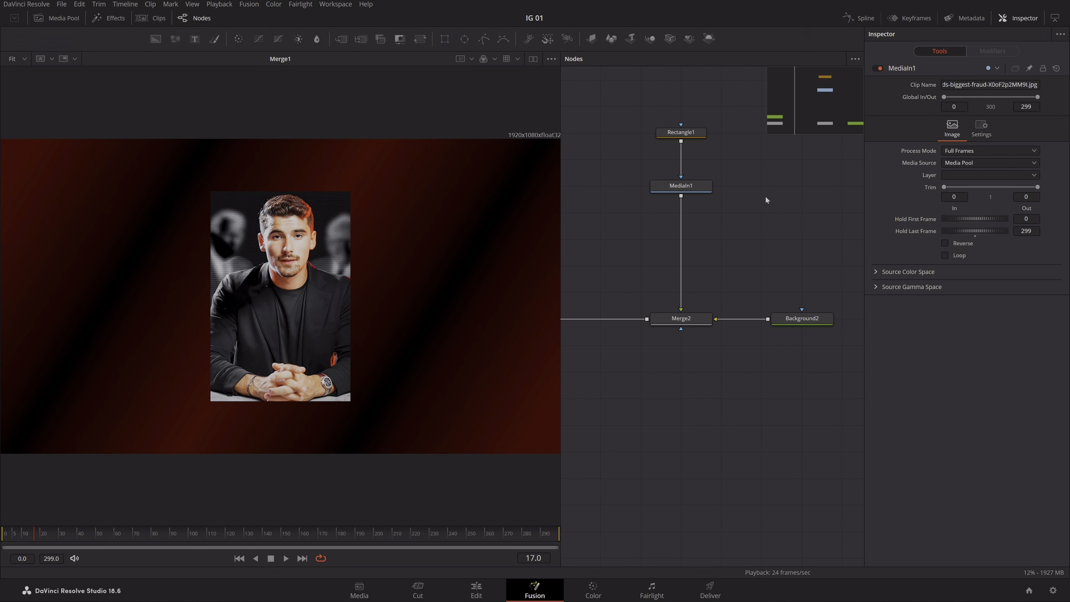
- Add a Filter node fed by MediaIn1 and place it as a separate branch beside the MediaIn1 to Merge2 connection
{"action": "left_click", "coordinate": [695, 187]}
{"action": "key", "text": "shift+space"}
{"action": "type", "text": "bg"}
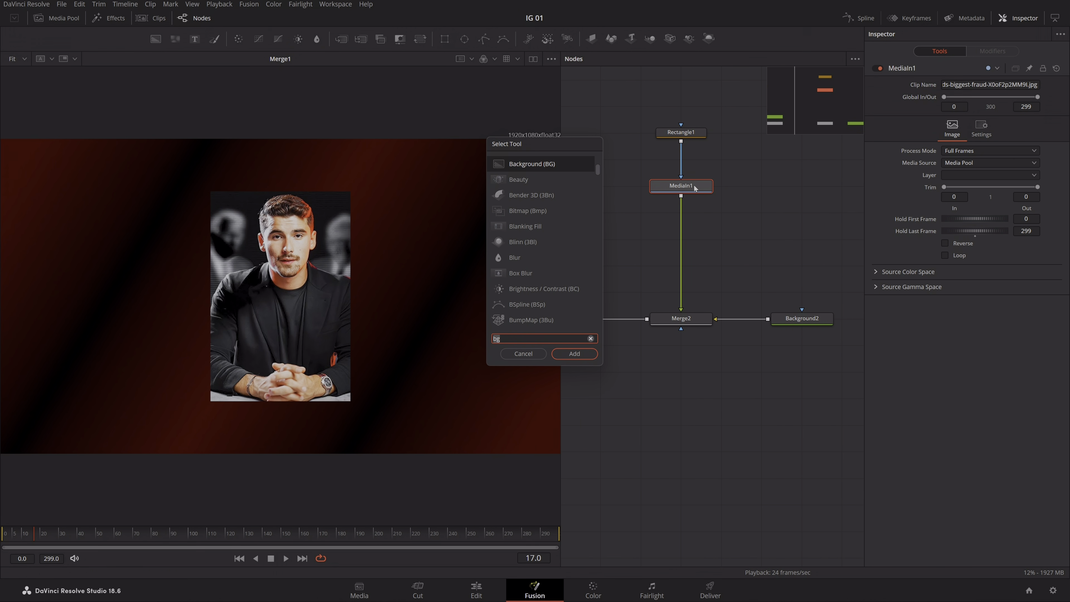
{"action": "type", "text": "filt"}
{"action": "key", "text": "Return"}
{"action": "left_click_drag", "start_coordinate": [695, 211], "coordinate": [727, 215]}
- Set Filter1's filter type to Sobel and display the node in the viewer
{"action": "left_click", "coordinate": [1002, 110]}
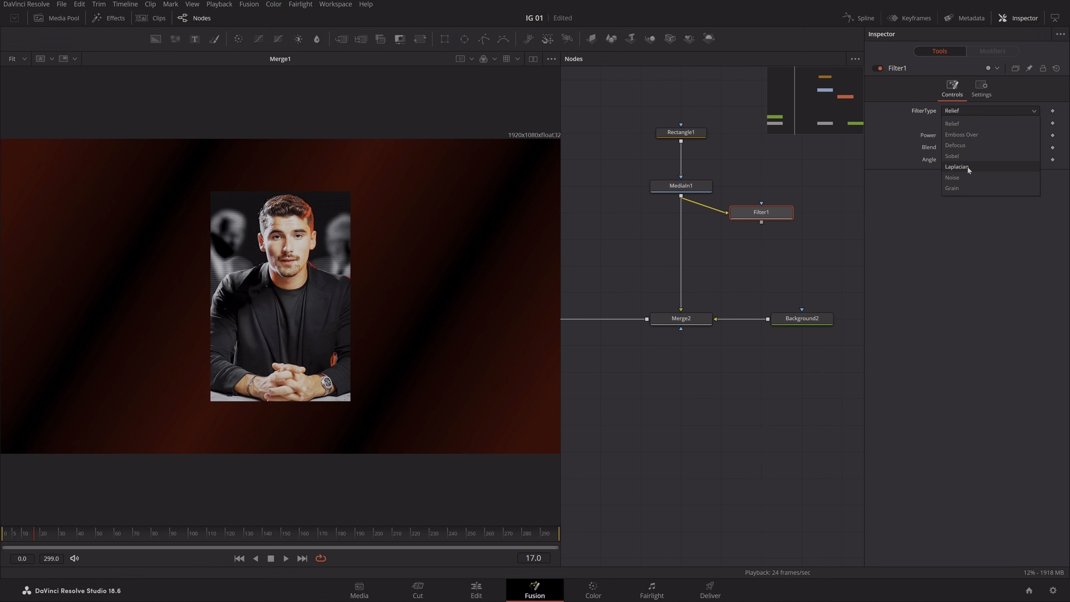
{"action": "left_click", "coordinate": [972, 156]}
{"action": "key", "text": "1"}
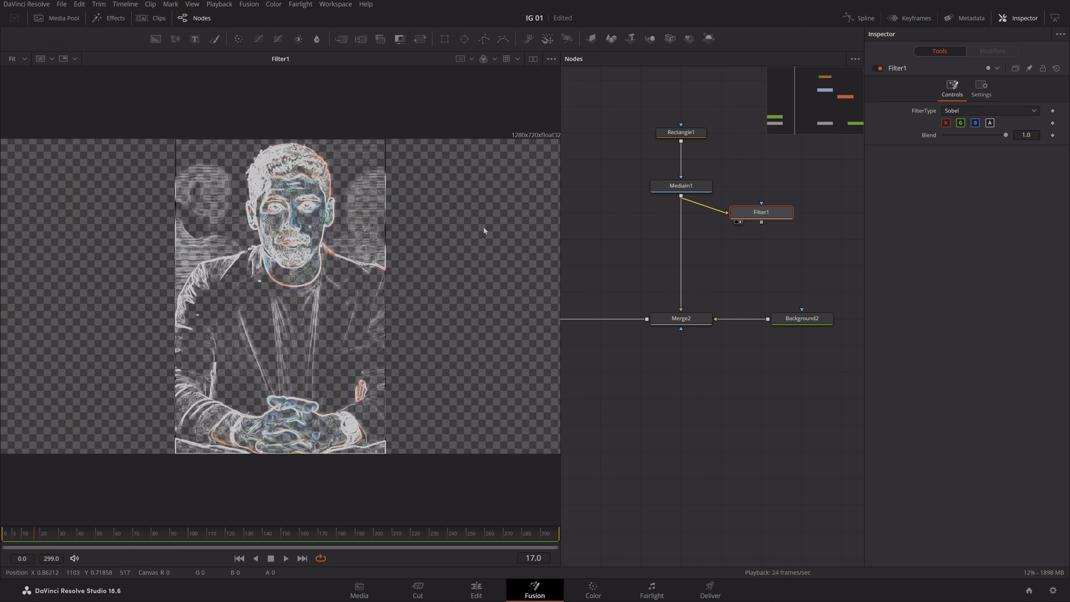
- Try disconnecting Filter1 and switching its filter type to Laplacian, undoing both changes
{"action": "left_click_drag", "start_coordinate": [762, 212], "coordinate": [729, 232]}
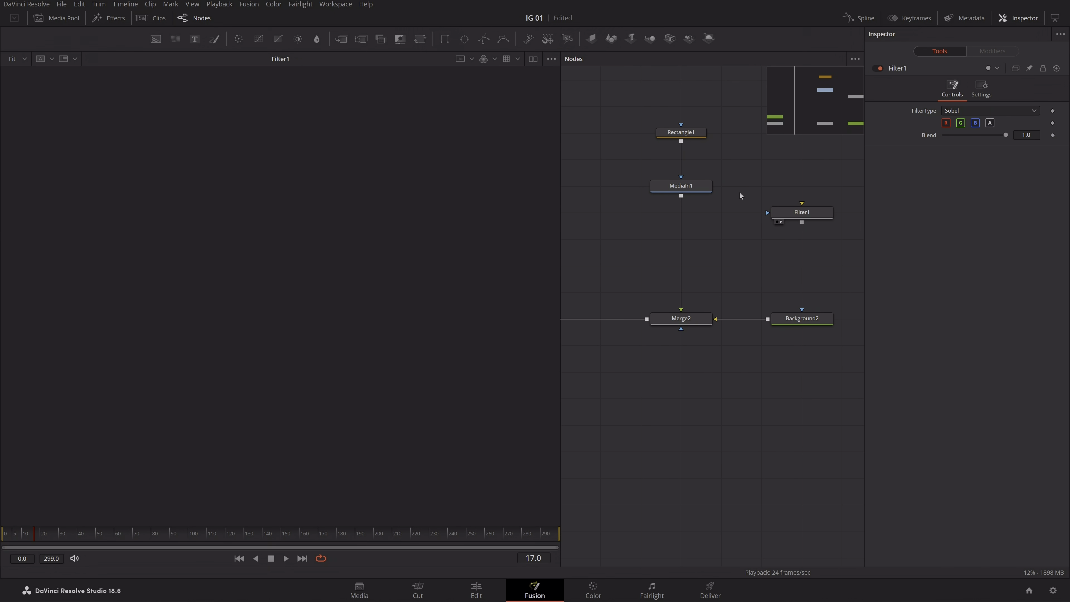
{"action": "key", "text": "ctrl+z"}
{"action": "left_click", "coordinate": [825, 216]}
{"action": "left_click", "coordinate": [973, 110]}
{"action": "left_click", "coordinate": [949, 170]}
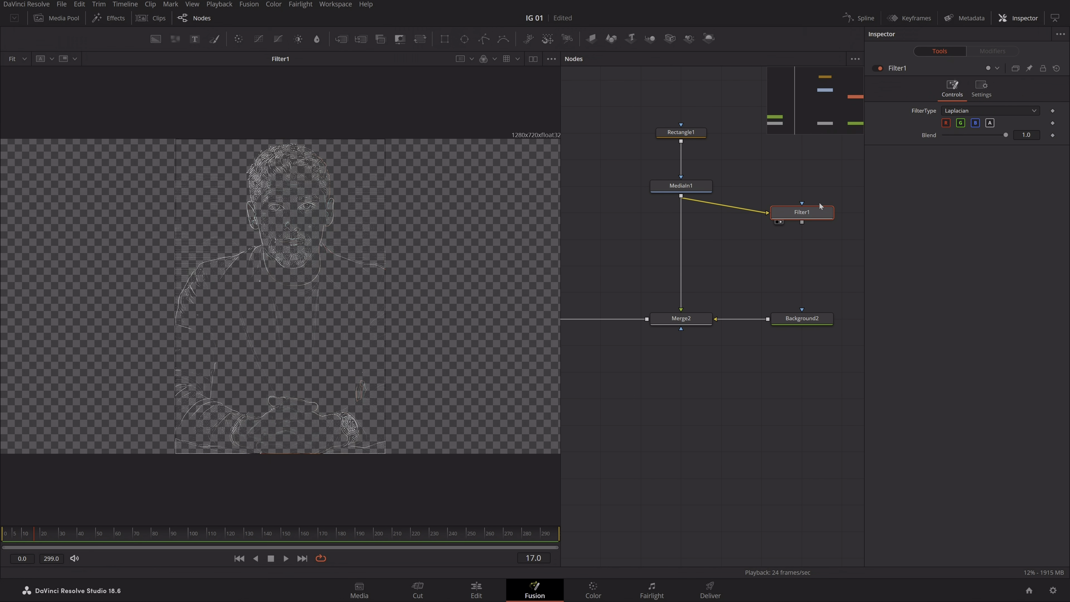
{"action": "key", "text": "ctrl+z"}
- Disconnect Filter1 from MediaIn1 and preview Merge2 in the viewer
{"action": "left_click", "coordinate": [746, 211]}
{"action": "left_click", "coordinate": [659, 196]}
{"action": "left_click", "coordinate": [660, 328]}
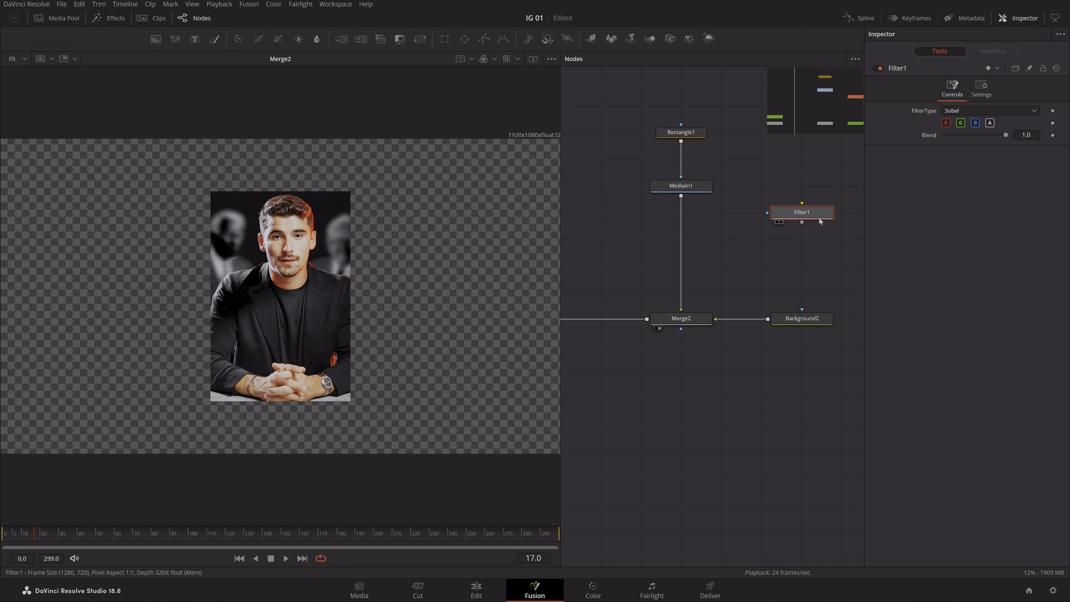
- Try feeding Merge2's output into Filter1 below it, preview the filter, and remove the connection
{"action": "left_click_drag", "start_coordinate": [820, 218], "coordinate": [658, 405]}
{"action": "left_click_drag", "start_coordinate": [647, 320], "coordinate": [663, 399]}
{"action": "key", "text": "2"}
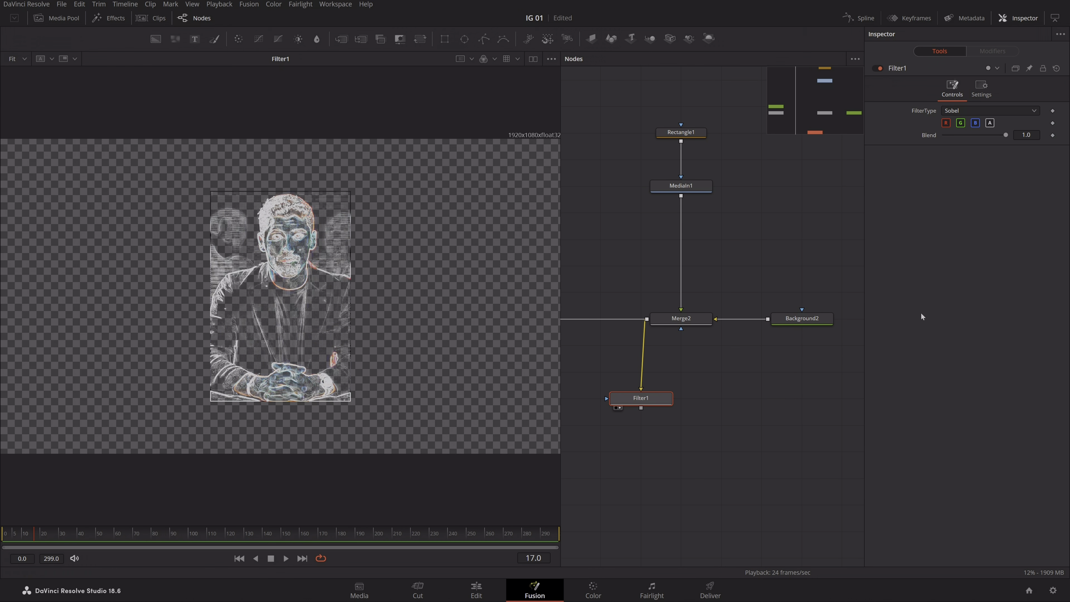
{"action": "left_click", "coordinate": [641, 388]}
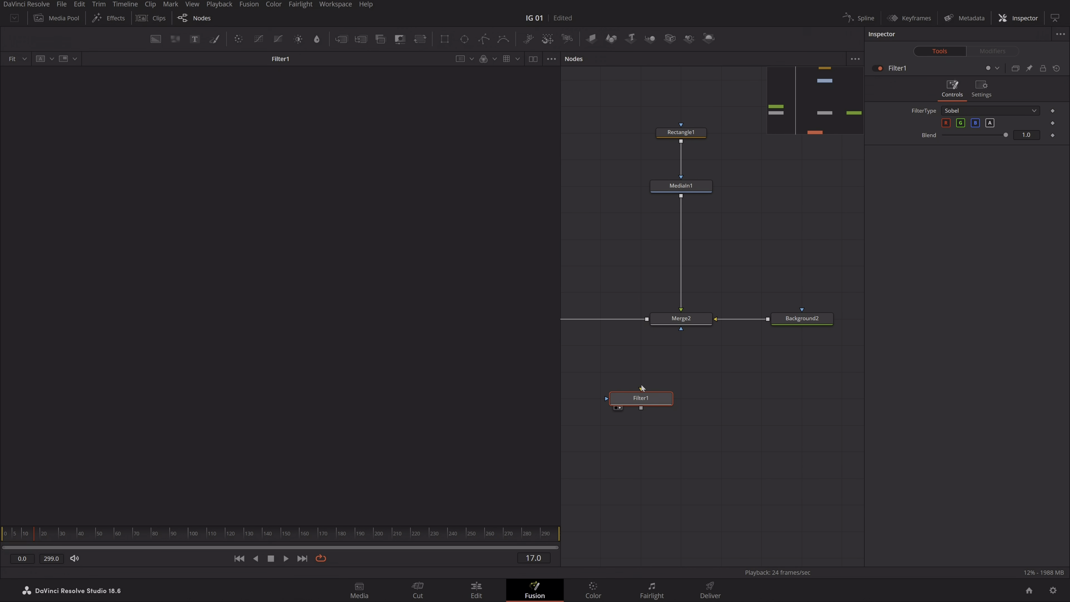
- Place Filter1 beside MediaIn1 and connect the Rectangle1 mask's output to the filter's input
{"action": "left_click_drag", "start_coordinate": [642, 398], "coordinate": [763, 211]}
{"action": "left_click_drag", "start_coordinate": [750, 342], "coordinate": [1007, 296]}
{"action": "left_click_drag", "start_coordinate": [737, 274], "coordinate": [514, 273]}
{"action": "left_click_drag", "start_coordinate": [700, 343], "coordinate": [465, 378]}
{"action": "left_click", "coordinate": [661, 163]}
{"action": "left_click_drag", "start_coordinate": [662, 173], "coordinate": [743, 239]}
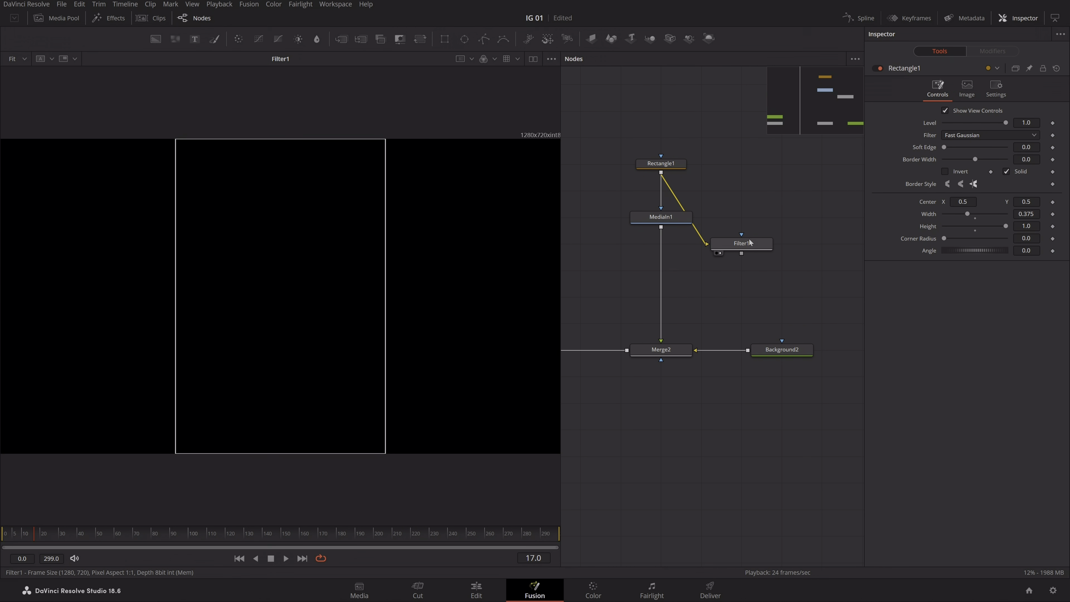
- Preview MediaIn1 and Filter1 in the viewer, and line up Filter1 above Background2
{"action": "left_click", "coordinate": [749, 239]}
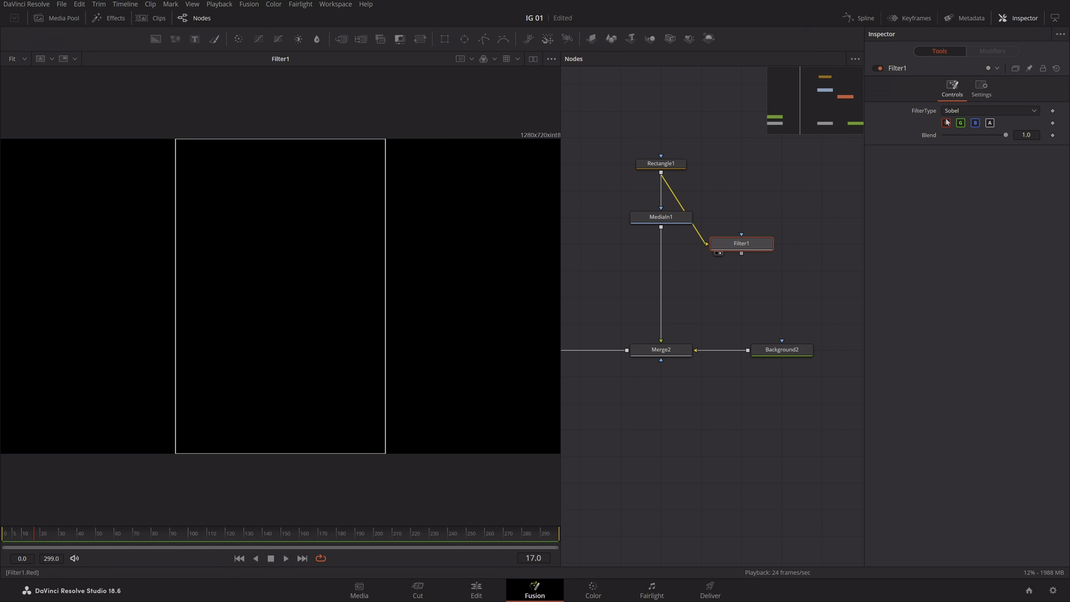
{"action": "left_click", "coordinate": [640, 227]}
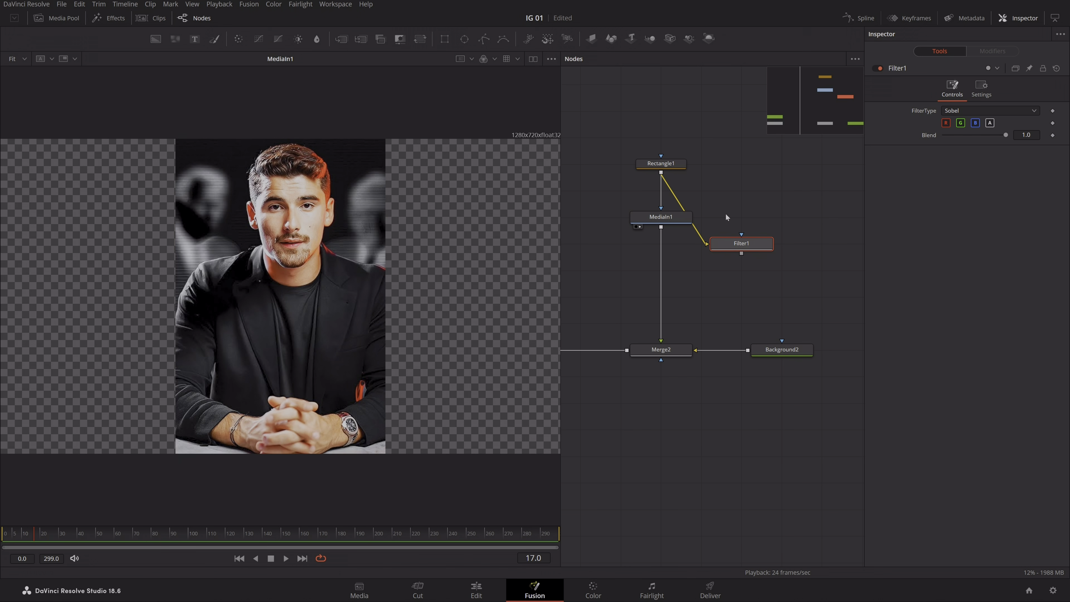
{"action": "left_click", "coordinate": [672, 166]}
{"action": "left_click", "coordinate": [721, 253]}
{"action": "left_click_drag", "start_coordinate": [726, 242], "coordinate": [767, 241]}
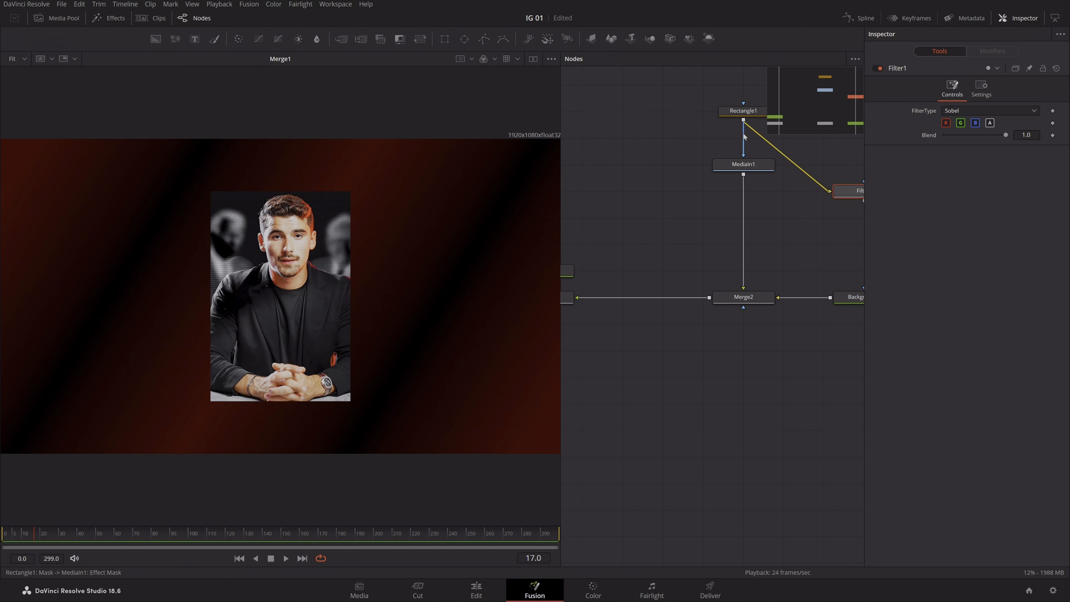
- Set the Rectangle1 mask's corner radius to 0.125
{"action": "left_click", "coordinate": [743, 111]}
{"action": "left_click_drag", "start_coordinate": [1027, 238], "coordinate": [1028, 239]}
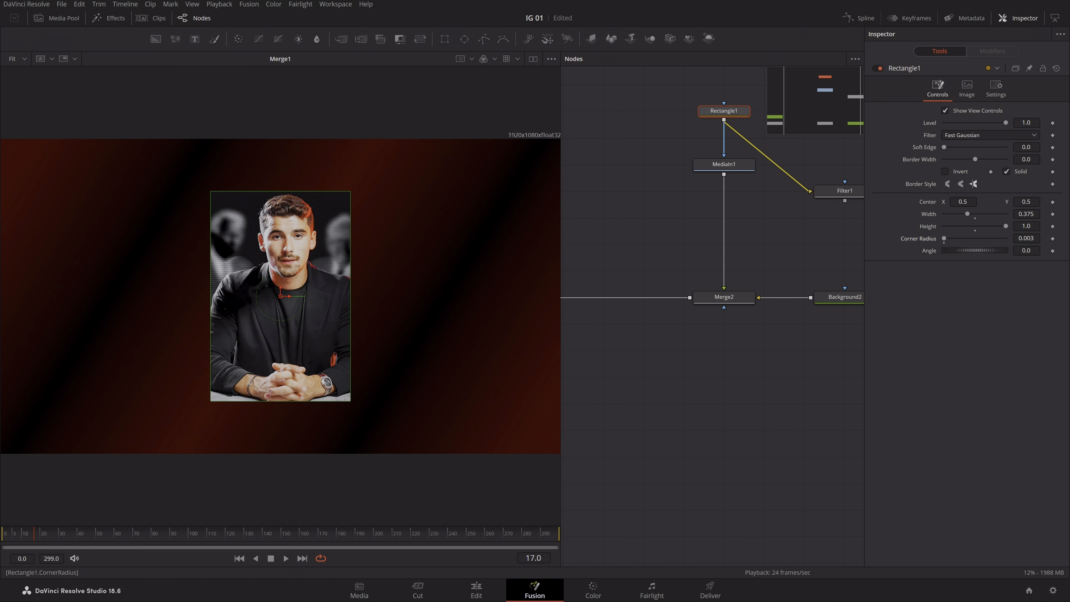
{"action": "double_click", "coordinate": [1027, 238]}
{"action": "type", "text": ".125"}
{"action": "key", "text": "Return"}
{"action": "left_click", "coordinate": [78, 448]}
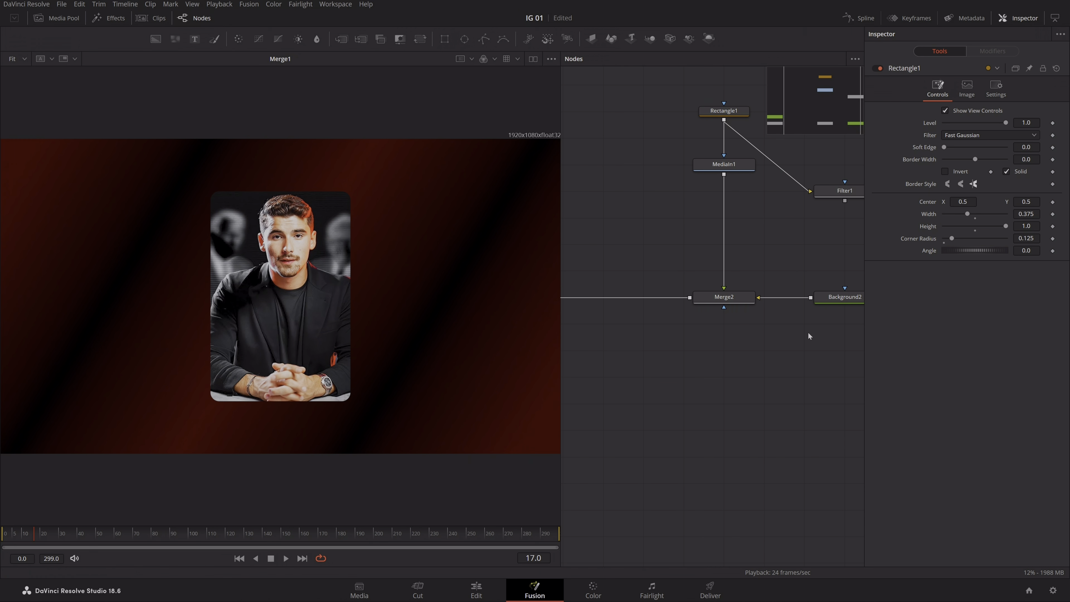
- Merge Filter1 over MediaIn1 and place the new Merge node between MediaIn1 and Merge2
{"action": "left_click_drag", "start_coordinate": [808, 333], "coordinate": [722, 372]}
{"action": "left_click_drag", "start_coordinate": [744, 232], "coordinate": [633, 211]}
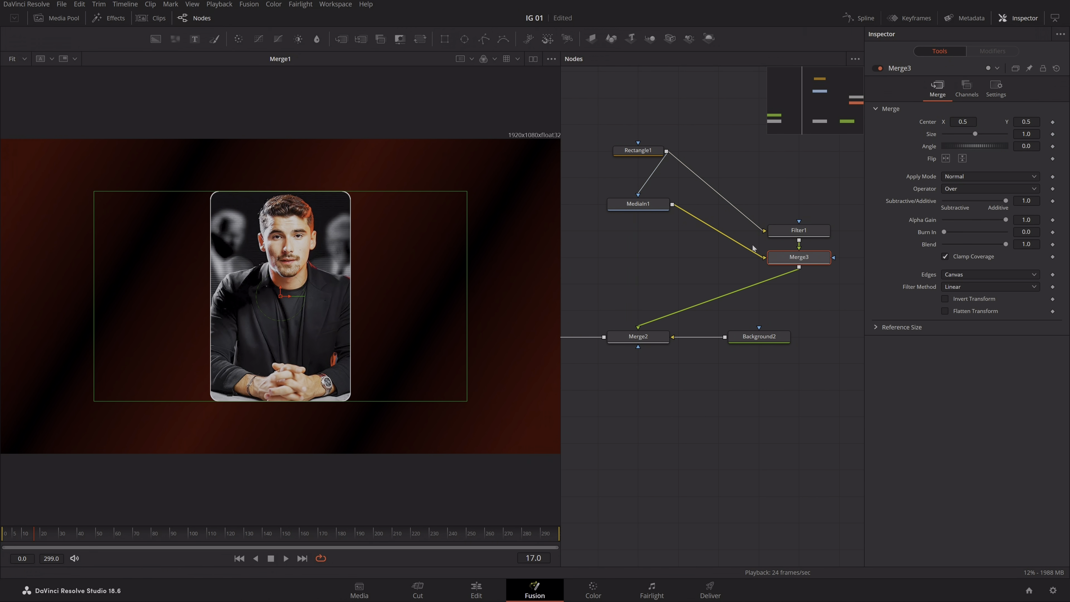
{"action": "left_click_drag", "start_coordinate": [797, 252], "coordinate": [639, 258]}
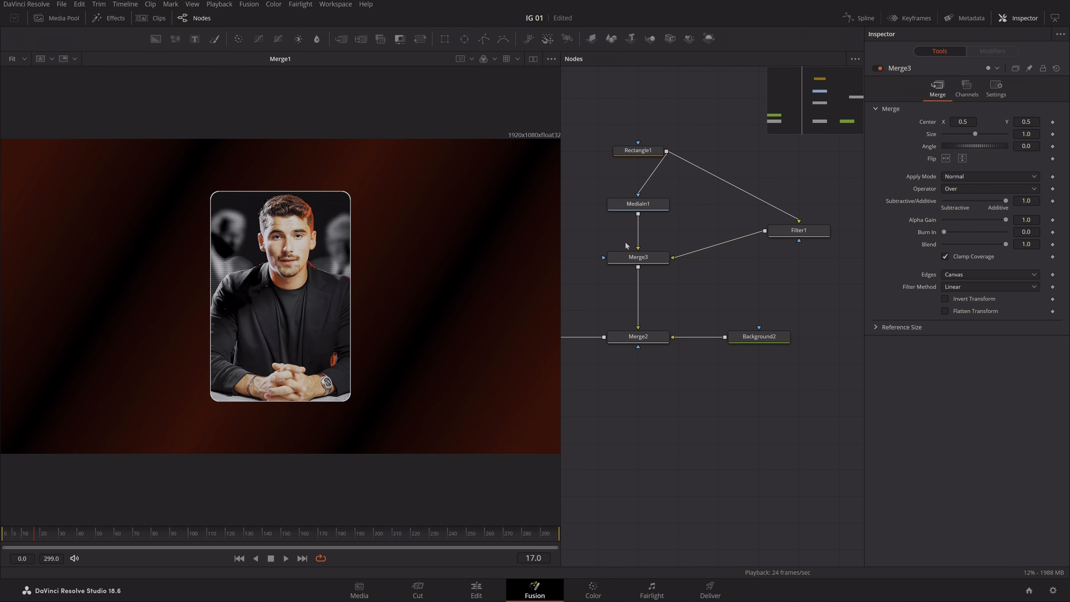
- Reduce the Rectangle1 mask's height to 0.992
{"action": "scroll", "coordinate": [240, 171], "scroll_direction": "up", "scroll_amount": 5}
{"action": "left_click", "coordinate": [644, 151]}
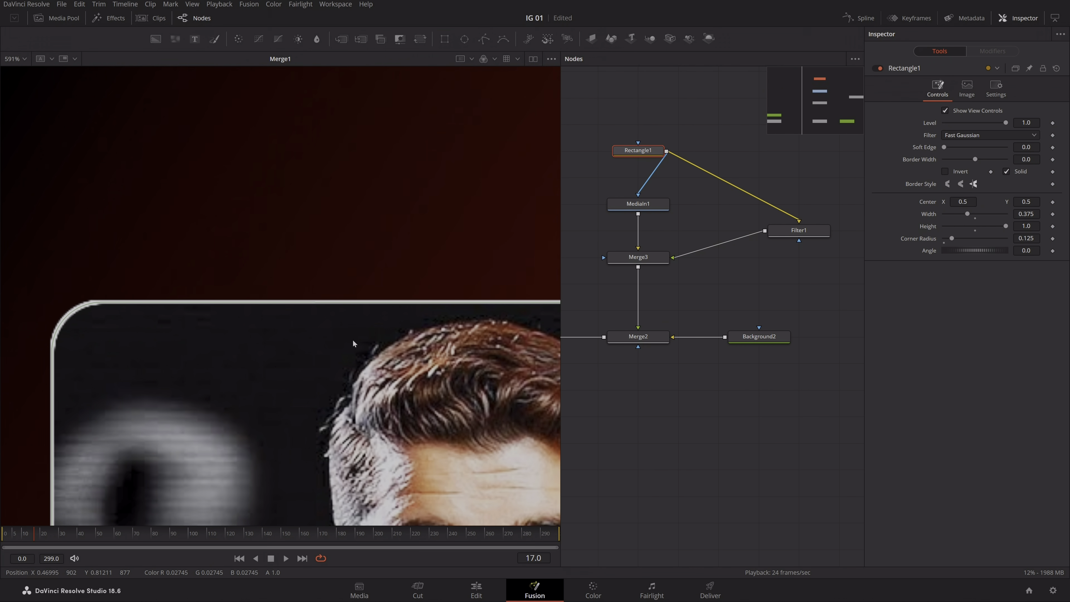
{"action": "left_click_drag", "start_coordinate": [371, 302], "coordinate": [400, 291]}
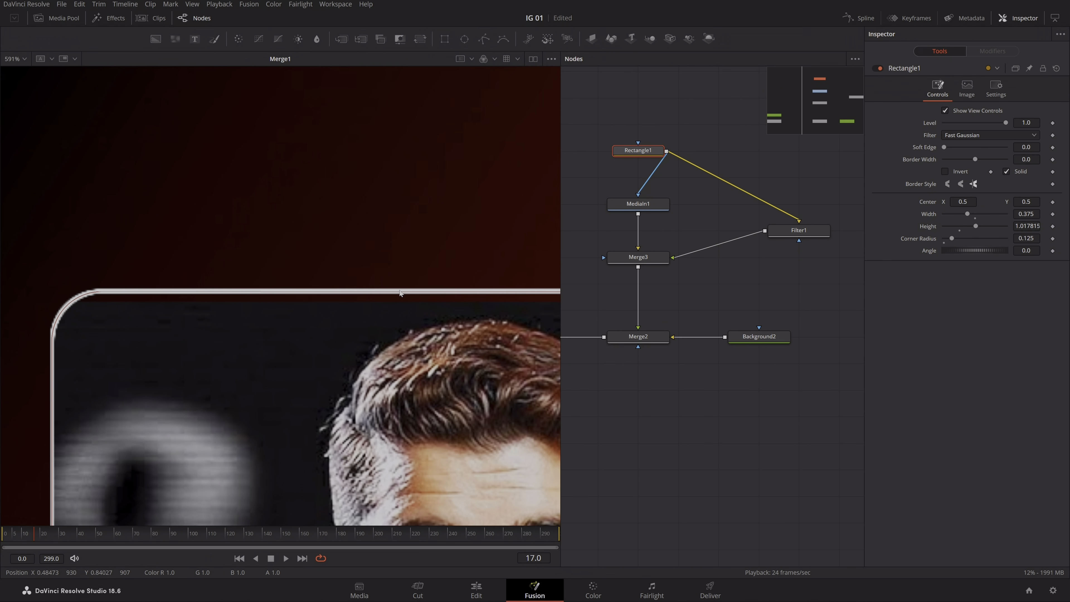
{"action": "key", "text": "ctrl+z"}
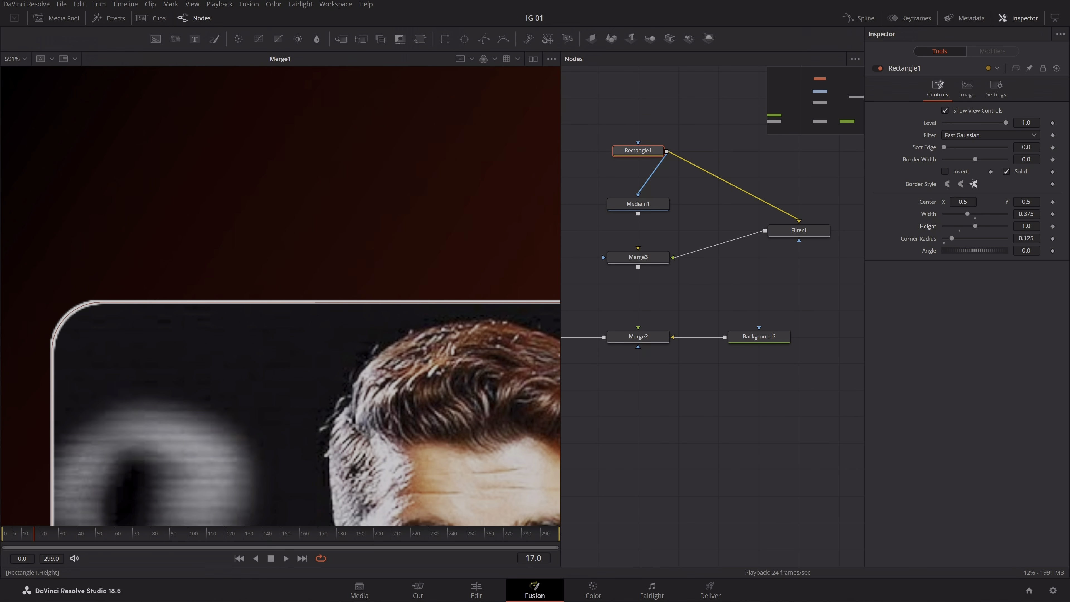
{"action": "left_click_drag", "start_coordinate": [1027, 227], "coordinate": [1023, 227]}
{"action": "left_click", "coordinate": [710, 459]}
{"action": "key", "text": "ctrl+f"}
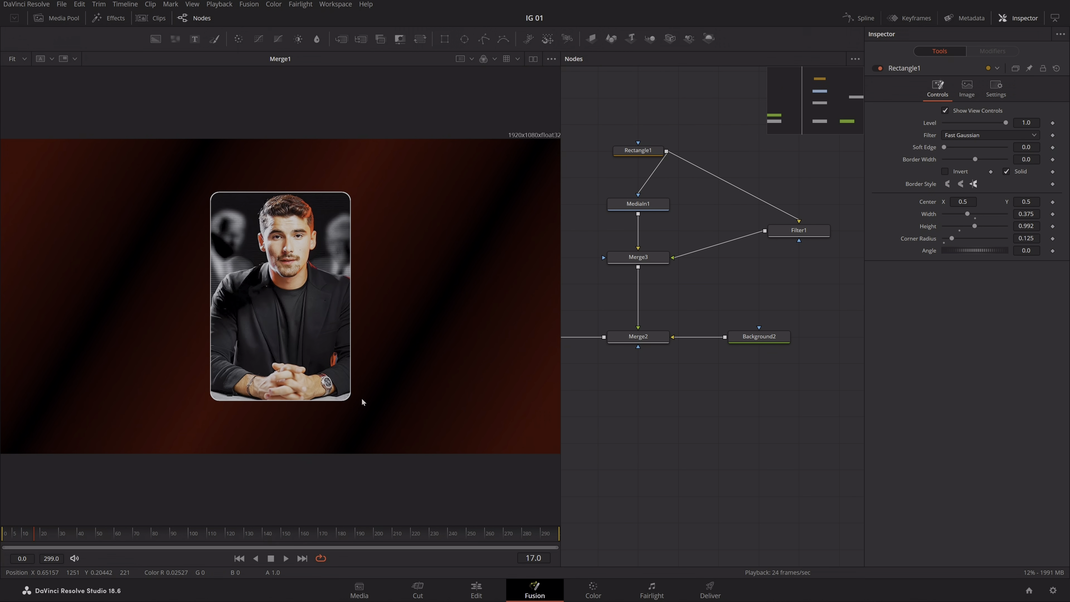
- Check the border at the portrait's corner, add an Erode/Dilate node after Filter1, and stack the two nodes vertically
{"action": "left_click_drag", "start_coordinate": [757, 289], "coordinate": [721, 292]}
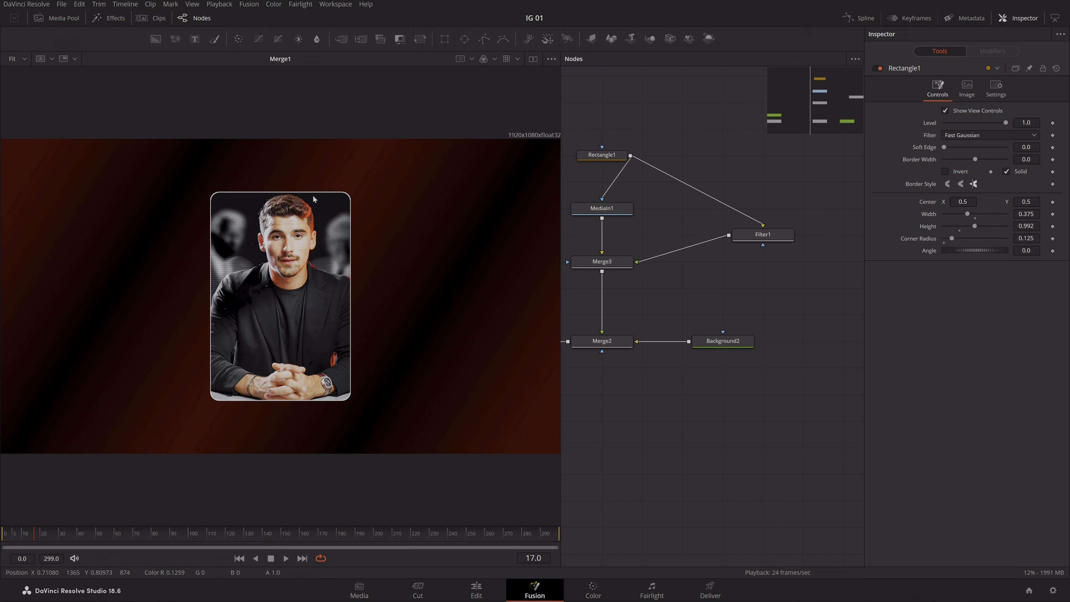
{"action": "scroll", "coordinate": [361, 217], "scroll_direction": "up", "scroll_amount": 10}
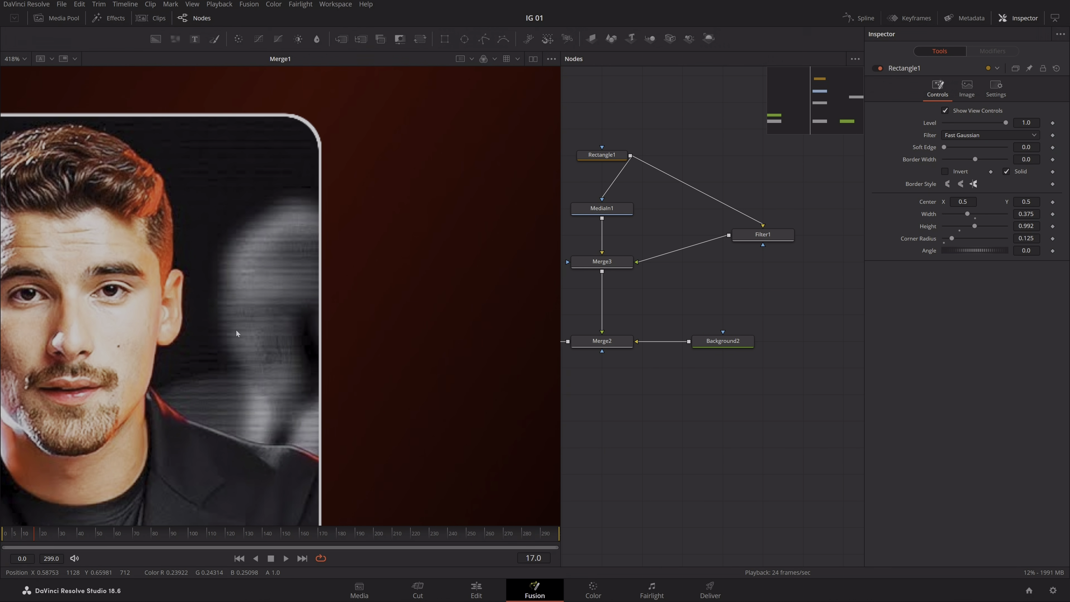
{"action": "key", "text": "ctrl+f"}
{"action": "left_click", "coordinate": [763, 239]}
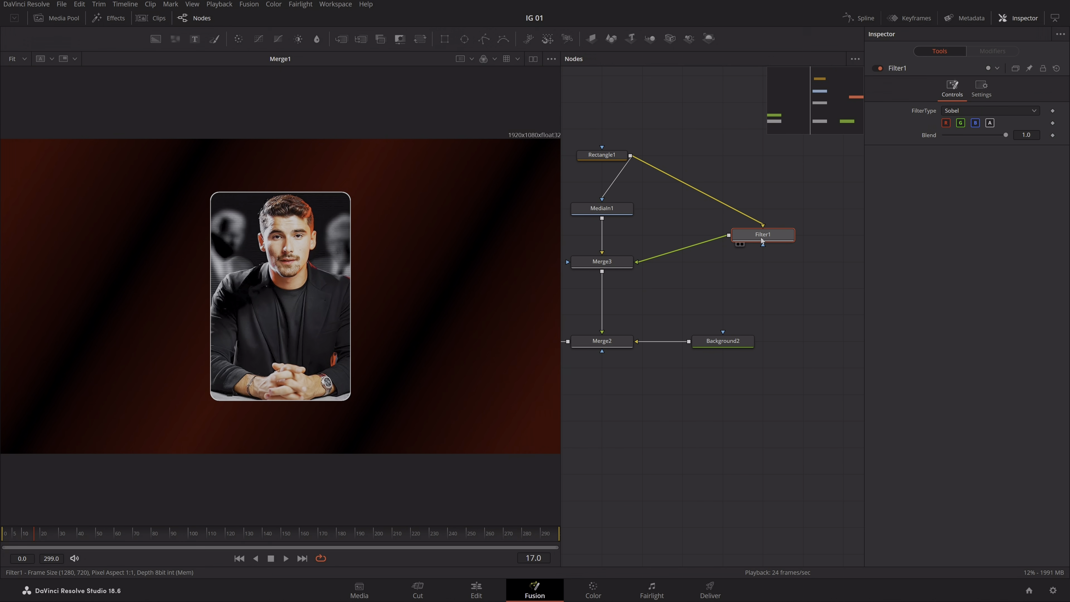
{"action": "key", "text": "shift+space"}
{"action": "type", "text": "ero"}
{"action": "key", "text": "Return"}
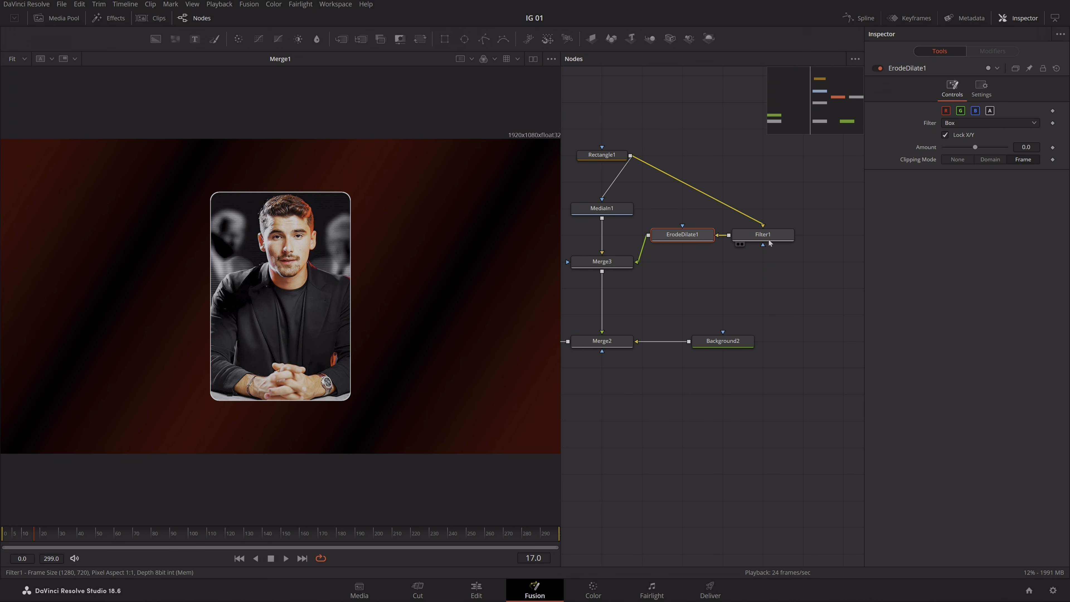
{"action": "left_click_drag", "start_coordinate": [768, 238], "coordinate": [728, 159]}
{"action": "left_click_drag", "start_coordinate": [696, 232], "coordinate": [735, 204]}
- Add a Gaussian Blur node between ErodeDilate1 and Merge3, and align MediaIn1 above Merge3
{"action": "key", "text": "shift+space"}
{"action": "type", "text": "gau"}
{"action": "key", "text": "Return"}
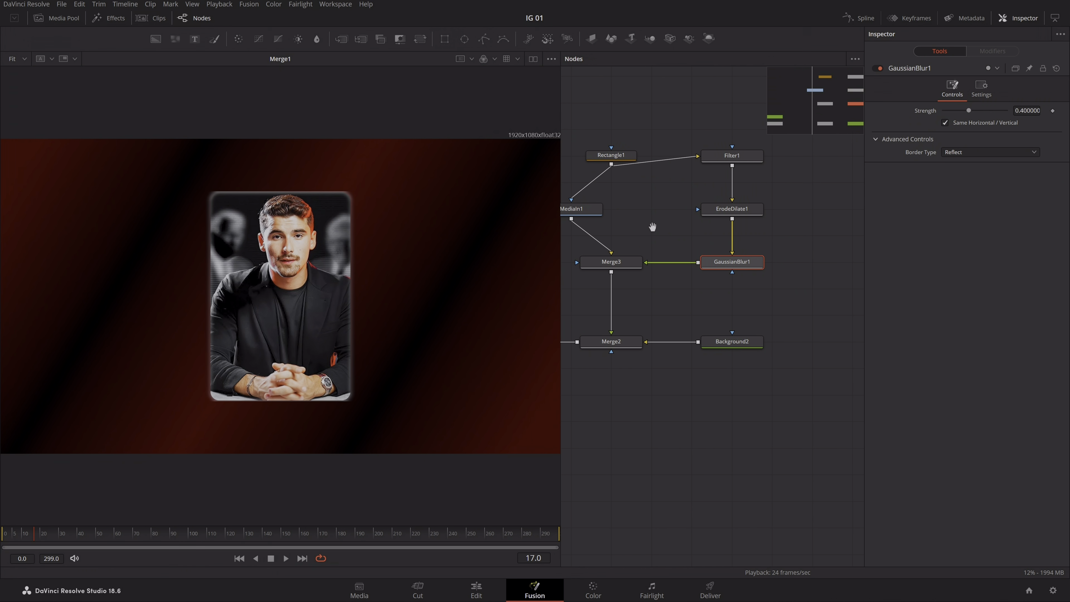
{"action": "left_click_drag", "start_coordinate": [653, 226], "coordinate": [663, 226]}
{"action": "left_click_drag", "start_coordinate": [598, 210], "coordinate": [733, 238]}
- Set GaussianBlur1's strength to 0.5
{"action": "left_click", "coordinate": [720, 265]}
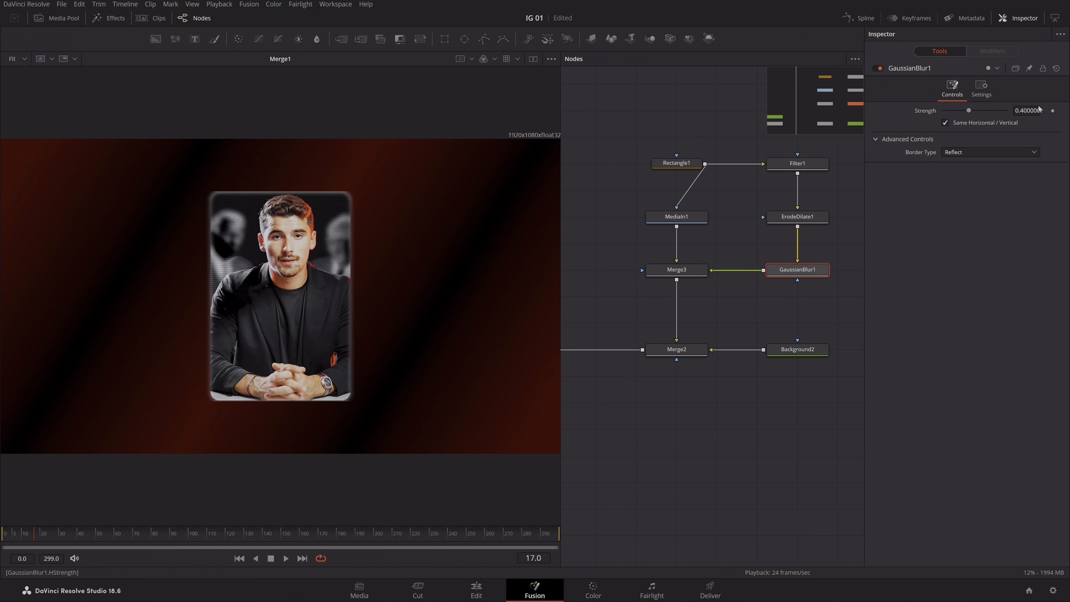
{"action": "left_click", "coordinate": [1029, 111]}
{"action": "type", "text": "0.5"}
{"action": "key", "text": "Return"}
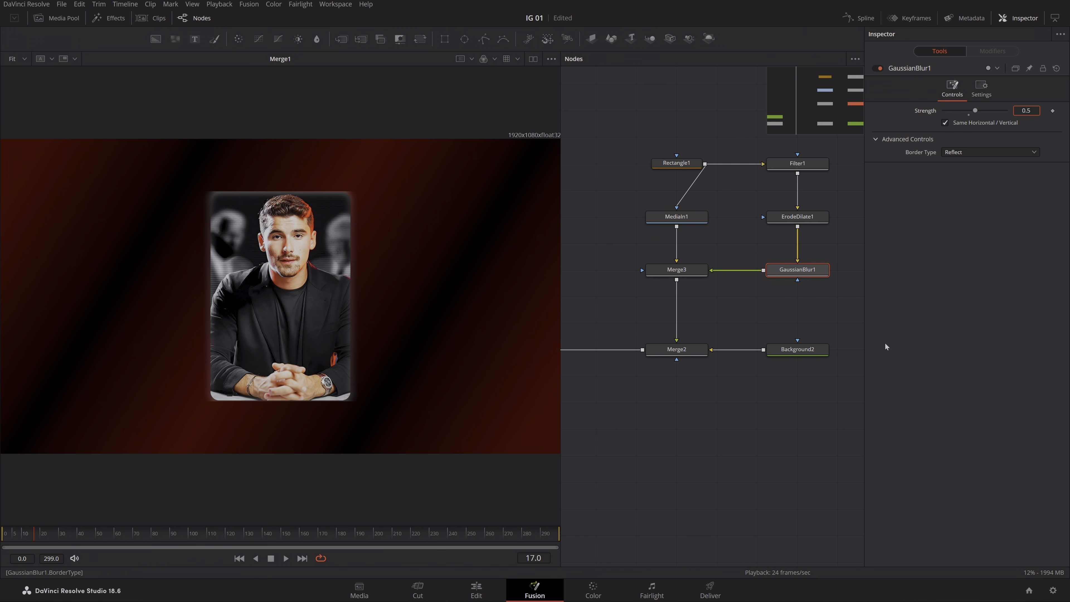
- Refine the border glow by setting ErodeDilate1's amount to 0.00017 and GaussianBlur1's strength to 0.547
{"action": "left_click", "coordinate": [807, 383]}
{"action": "left_click", "coordinate": [798, 217]}
{"action": "left_click_drag", "start_coordinate": [1027, 148], "coordinate": [1033, 147]}
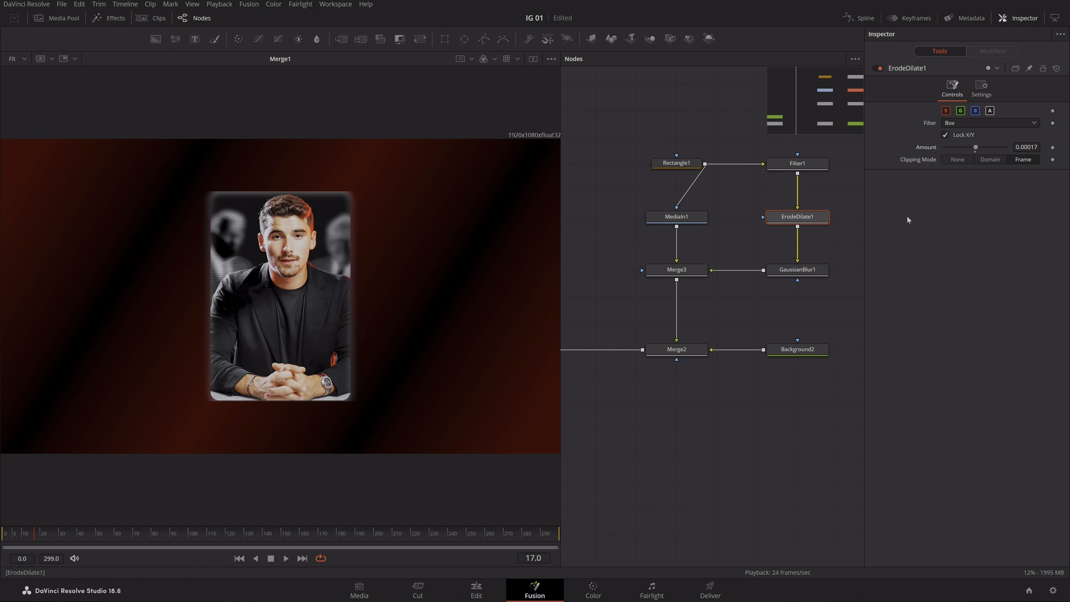
{"action": "left_click", "coordinate": [820, 270]}
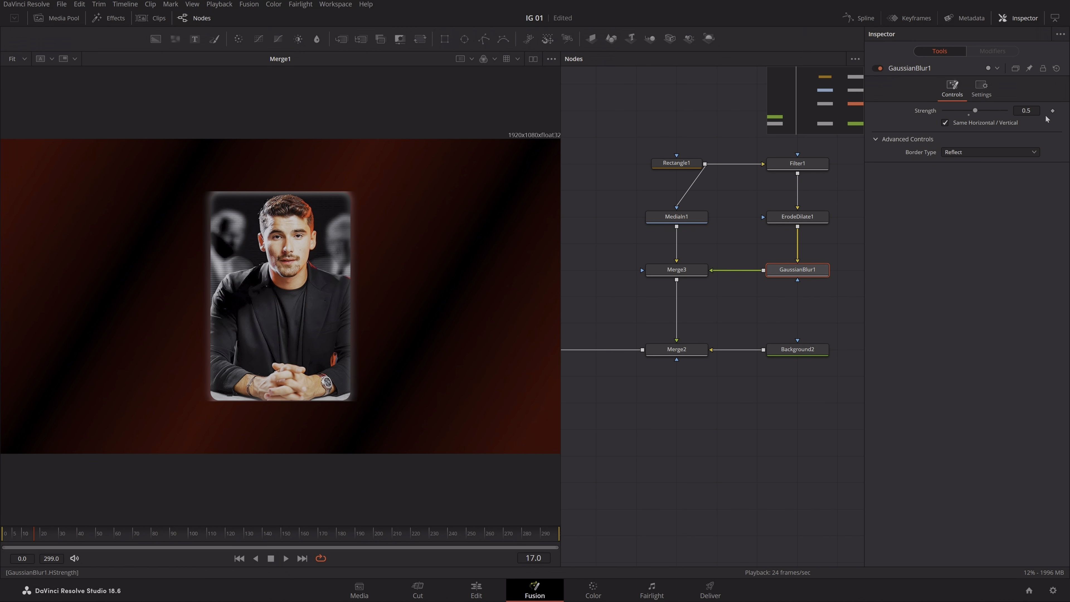
{"action": "left_click_drag", "start_coordinate": [1027, 110], "coordinate": [1015, 110]}
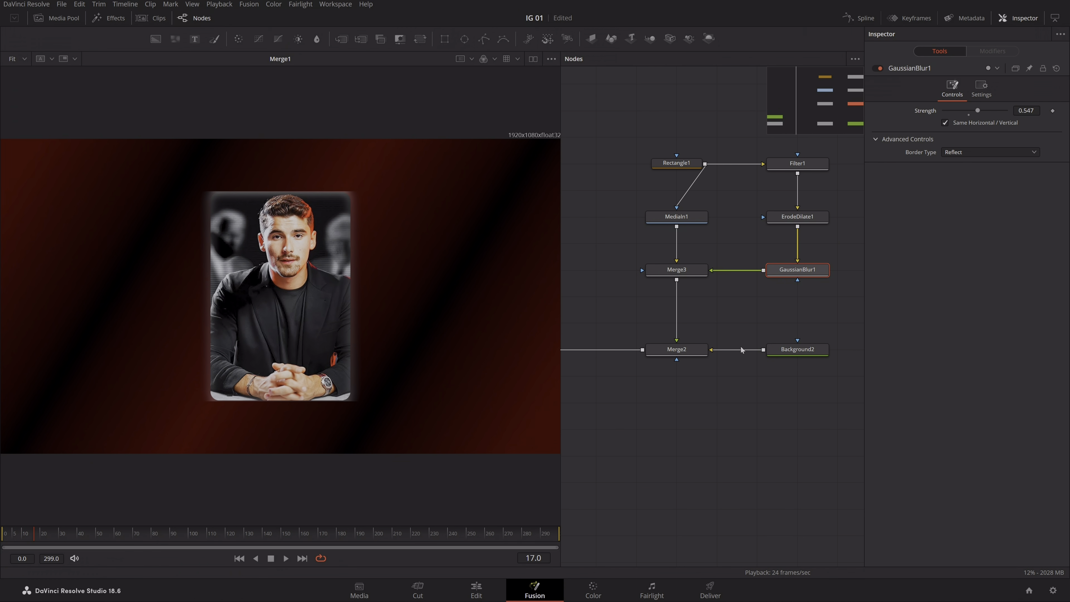
- Connect MediaIn1's output to Merge3's mask input so the blurred border stays inside the portrait shape
{"action": "left_click", "coordinate": [760, 316]}
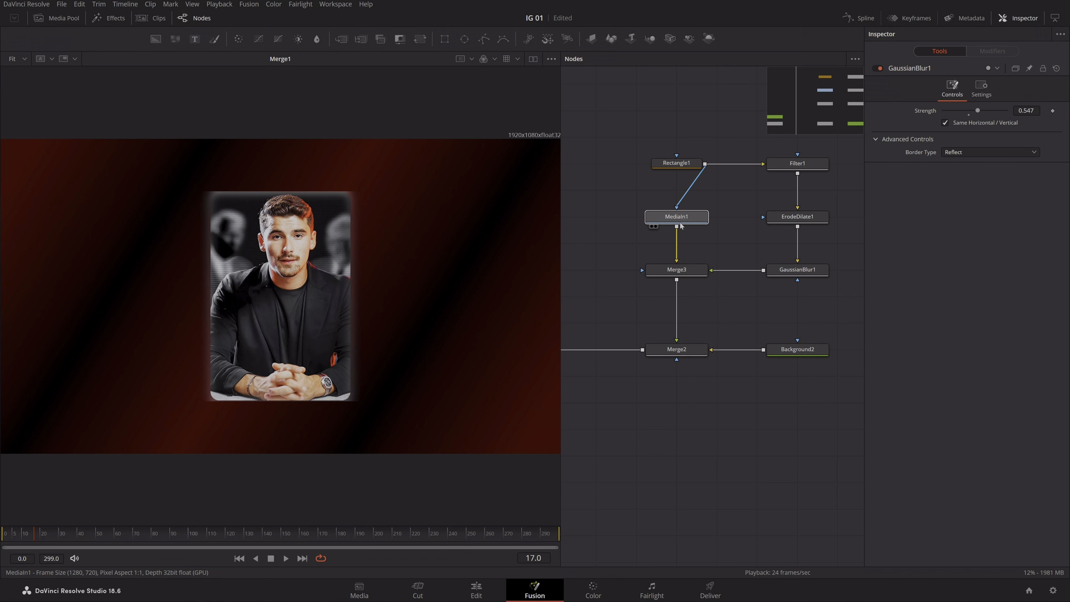
{"action": "left_click_drag", "start_coordinate": [677, 226], "coordinate": [645, 271]}
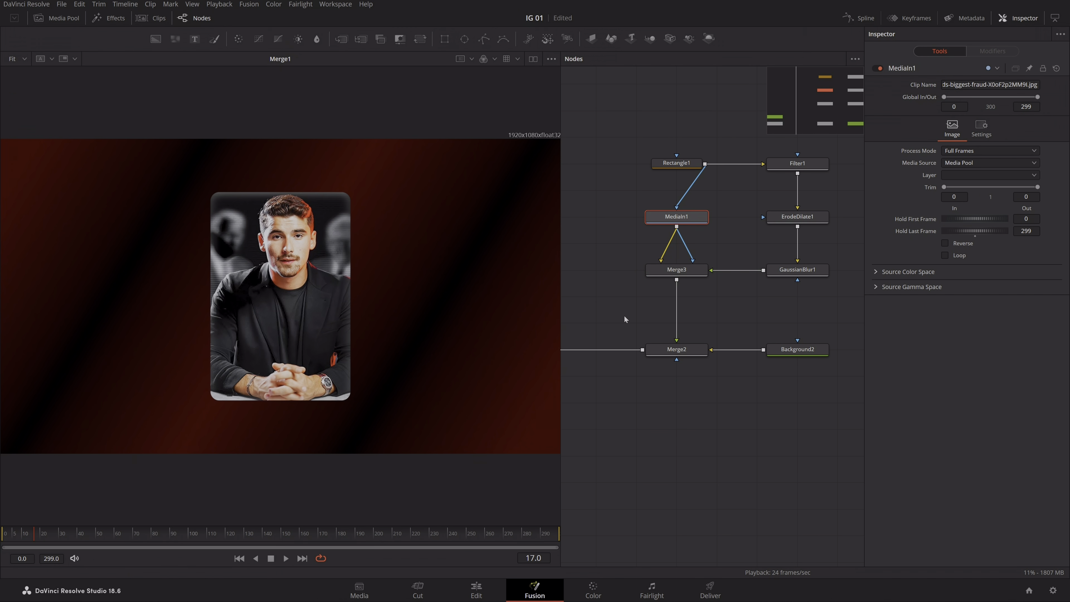
{"action": "left_click", "coordinate": [636, 306]}
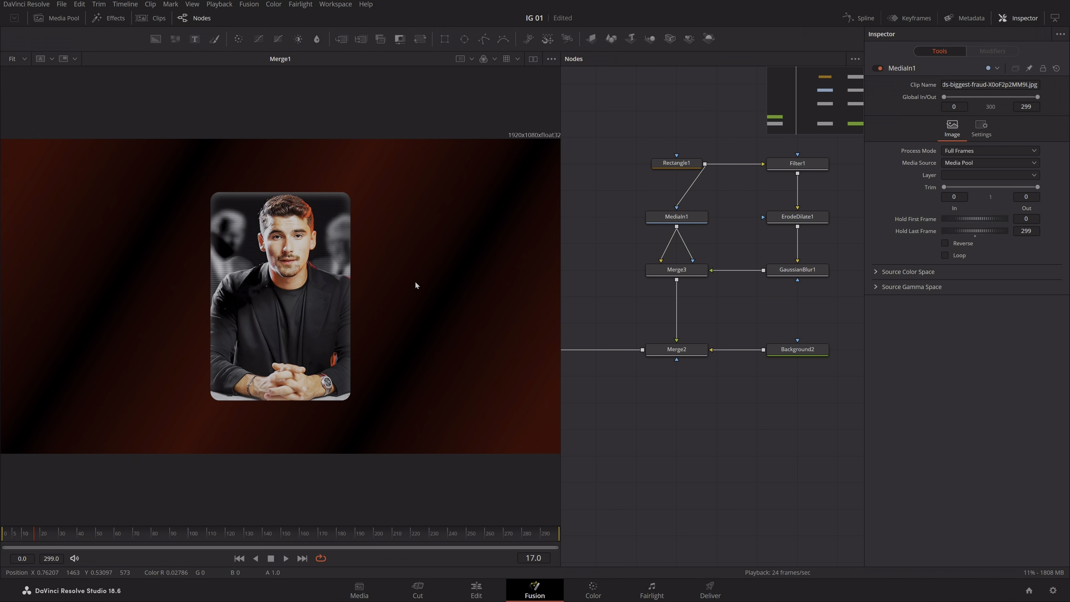
- Duplicate the Filter1, ErodeDilate1 and GaussianBlur1 chain beside the original and feed Rectangle1's output into the copied filter
{"action": "scroll", "coordinate": [754, 337], "scroll_direction": "down", "scroll_amount": 4}
{"action": "left_click_drag", "start_coordinate": [619, 182], "coordinate": [723, 279]}
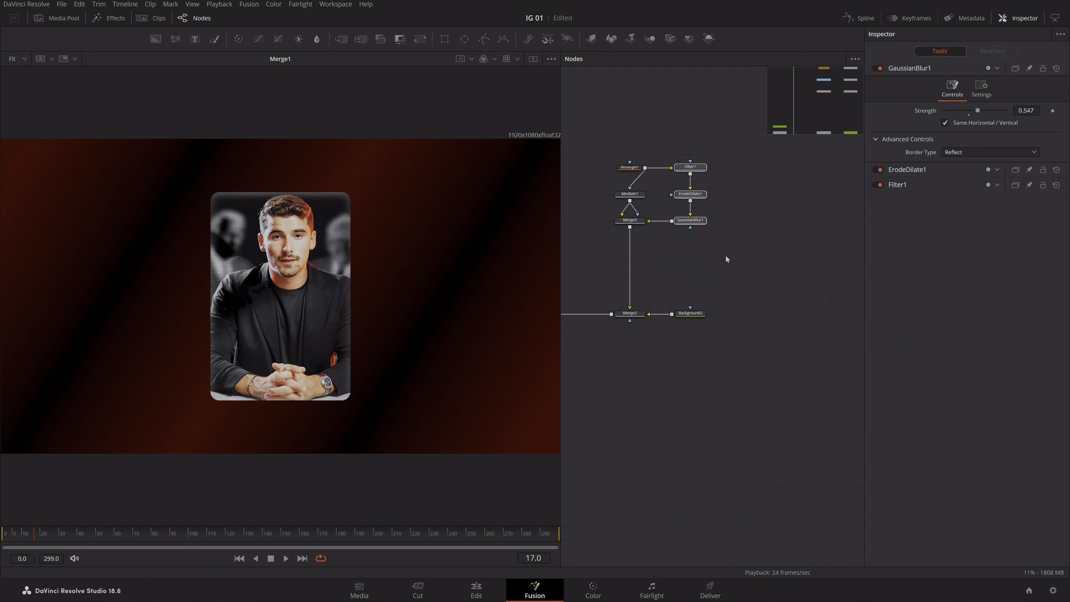
{"action": "key", "text": "ctrl+v"}
{"action": "left_click_drag", "start_coordinate": [760, 276], "coordinate": [781, 263]}
{"action": "left_click_drag", "start_coordinate": [646, 167], "coordinate": [776, 167]}
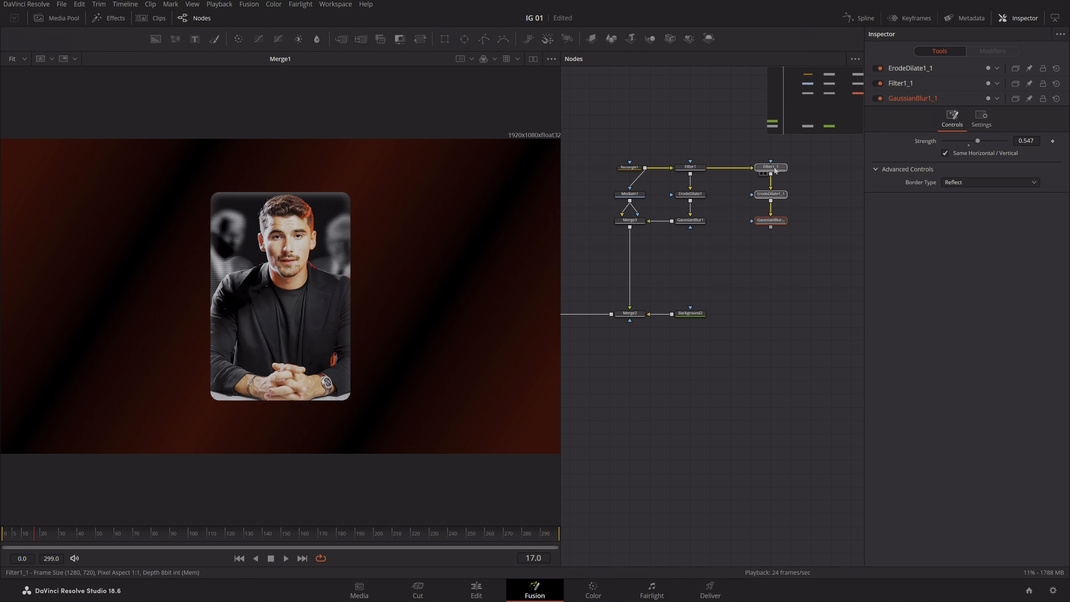
- Merge GaussianBlur1_1 over Merge3's output with a new merge node, mask that merge with MediaIn1, and save the project
{"action": "left_click_drag", "start_coordinate": [770, 227], "coordinate": [639, 253]}
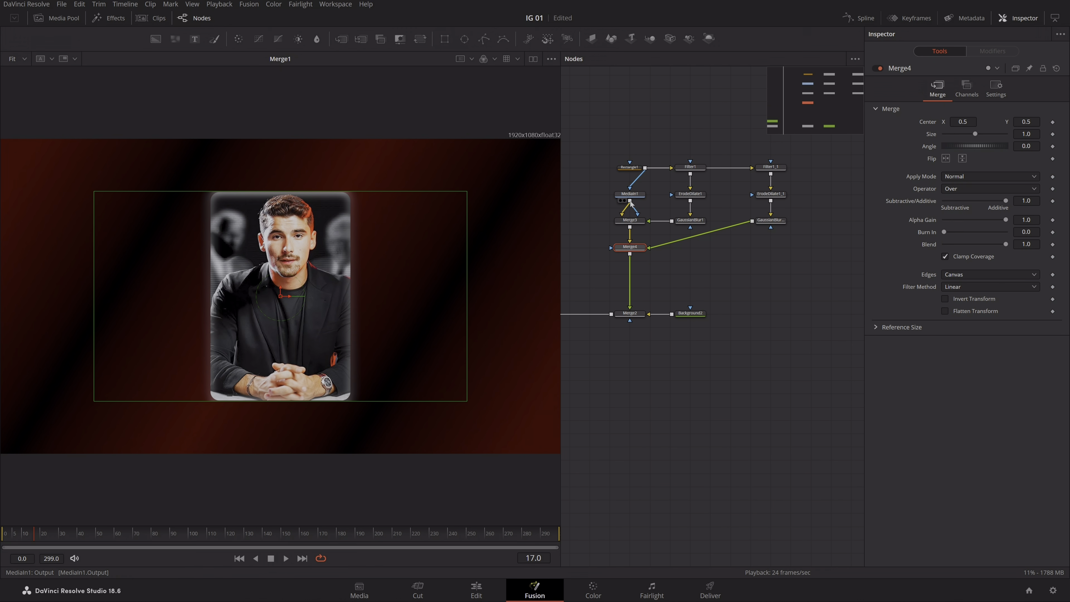
{"action": "left_click_drag", "start_coordinate": [630, 201], "coordinate": [640, 250]}
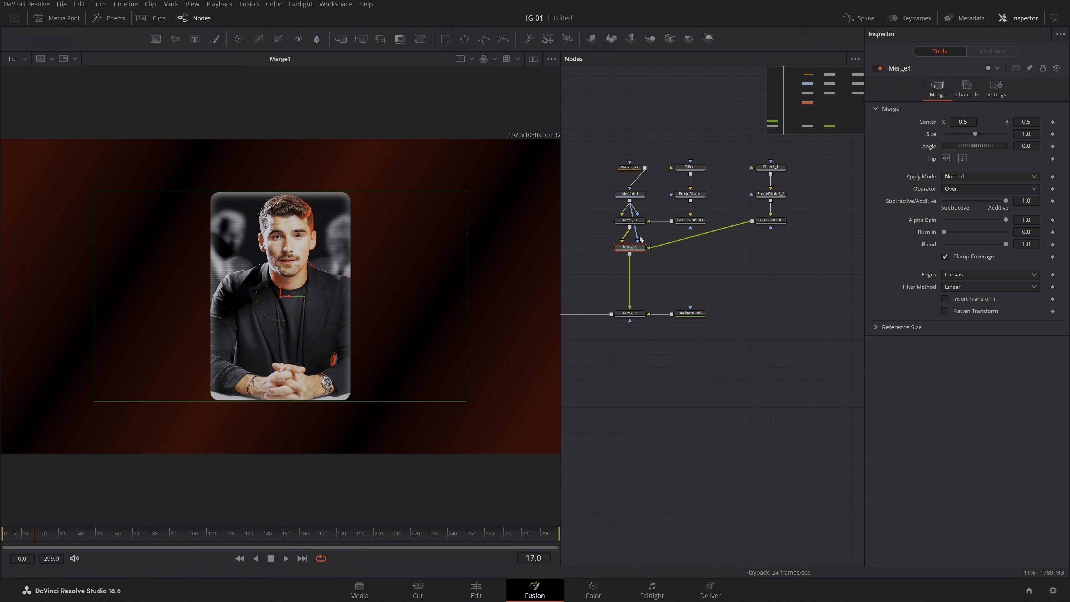
{"action": "left_click", "coordinate": [679, 255]}
{"action": "key", "text": "ctrl+s"}
{"action": "scroll", "coordinate": [726, 254], "scroll_direction": "up", "scroll_amount": 4}
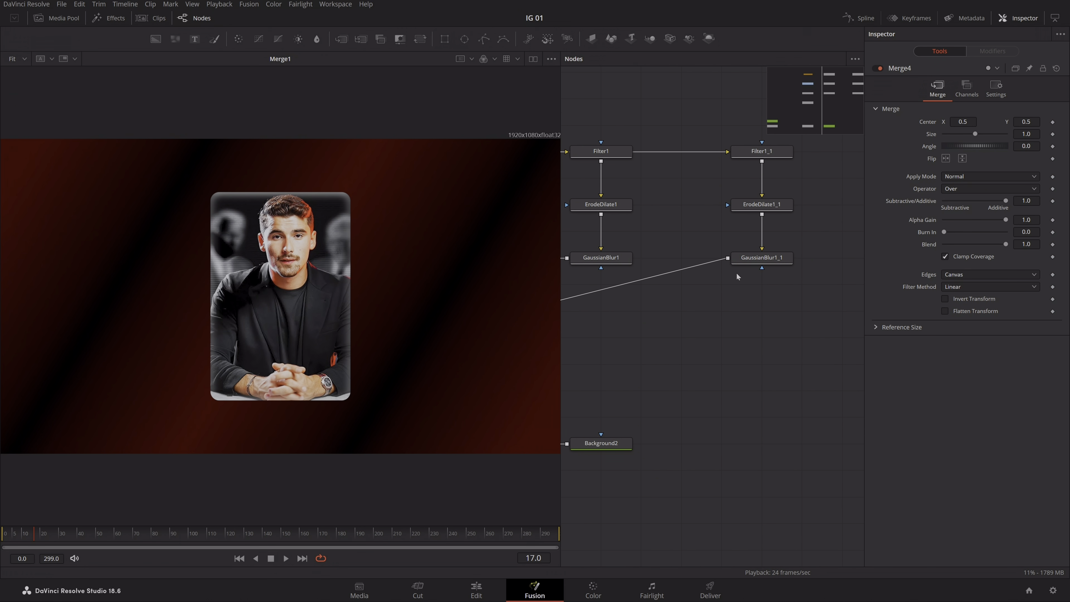
- Move GaussianBlur1_1 down in the node graph so it lines up horizontally with Merge4
{"action": "left_click", "coordinate": [762, 258]}
{"action": "left_click_drag", "start_coordinate": [762, 258], "coordinate": [763, 312]}
{"action": "scroll", "coordinate": [793, 269], "scroll_direction": "down", "scroll_amount": 3}
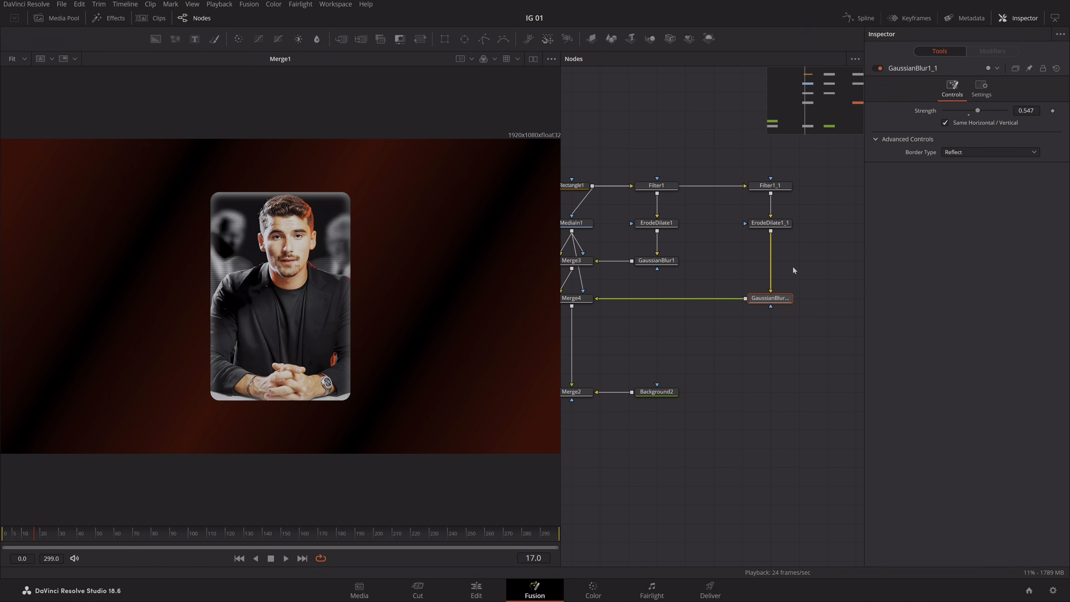
- Set ErodeDilate1_1 to the Gaussian filter with an amount of 0.00046, and GaussianBlur1_1's strength to 0.348
{"action": "scroll", "coordinate": [787, 259], "scroll_direction": "up", "scroll_amount": 2}
{"action": "left_click", "coordinate": [783, 209]}
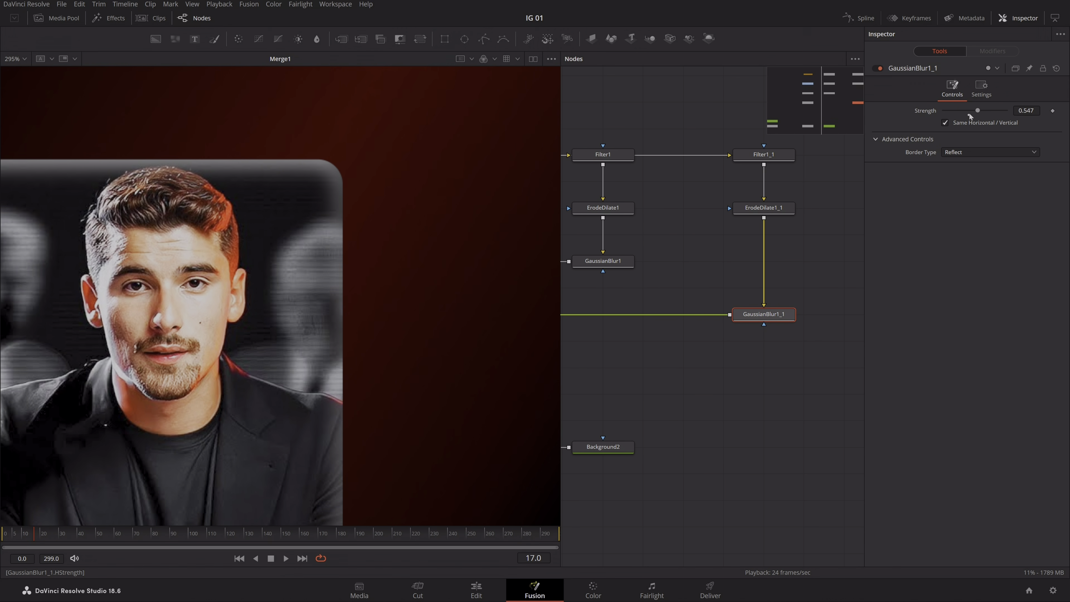
{"action": "mouse_move", "coordinate": [969, 113]}
{"action": "left_mouse_down"}
{"action": "mouse_move", "coordinate": [953, 128]}
{"action": "mouse_move", "coordinate": [967, 129]}
{"action": "left_mouse_up"}
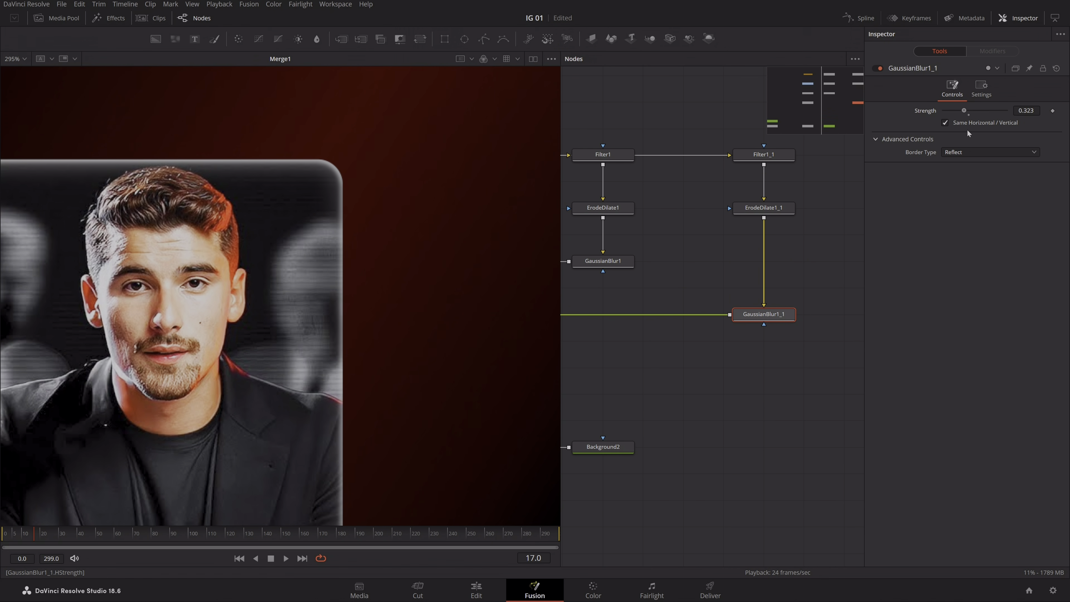
{"action": "left_click", "coordinate": [792, 209]}
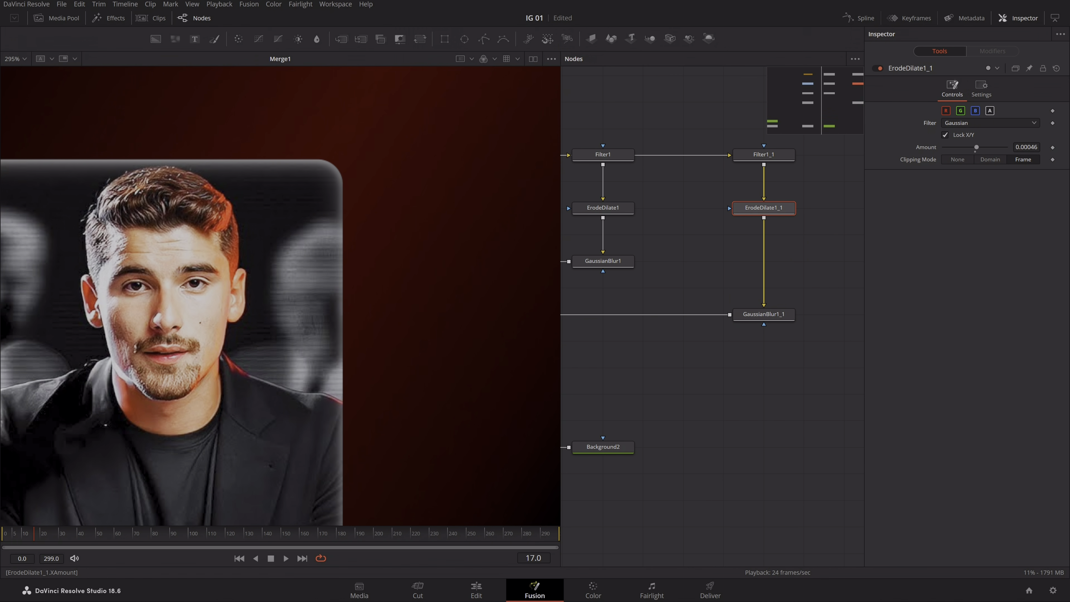
{"action": "left_click", "coordinate": [765, 323]}
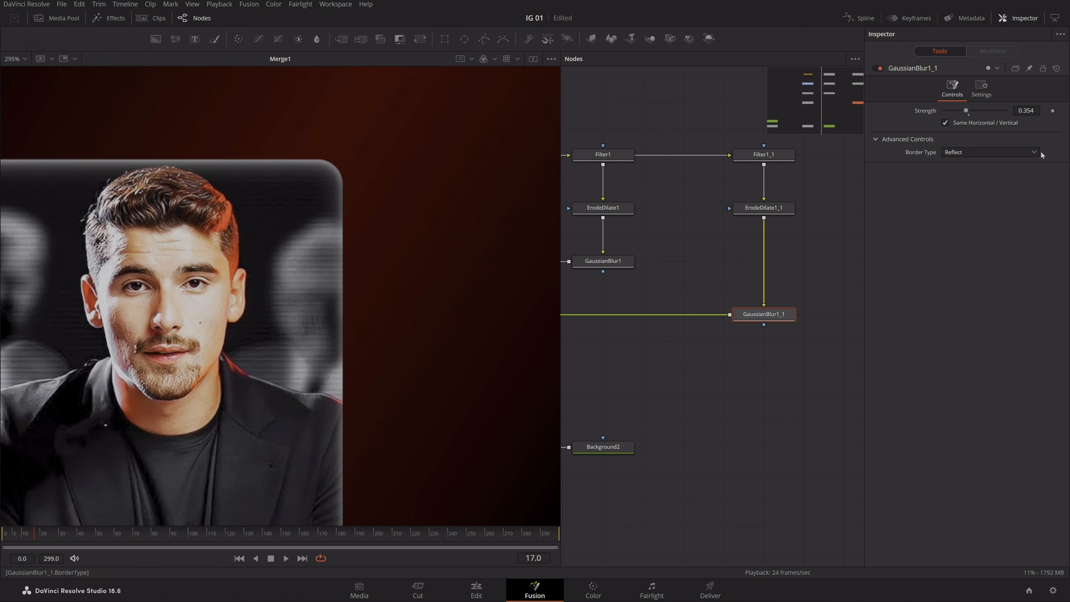
{"action": "mouse_move", "coordinate": [1026, 110]}
{"action": "left_mouse_down"}
{"action": "mouse_move", "coordinate": [1013, 110]}
{"action": "mouse_move", "coordinate": [1024, 111]}
{"action": "left_mouse_up"}
{"action": "left_click", "coordinate": [581, 400]}
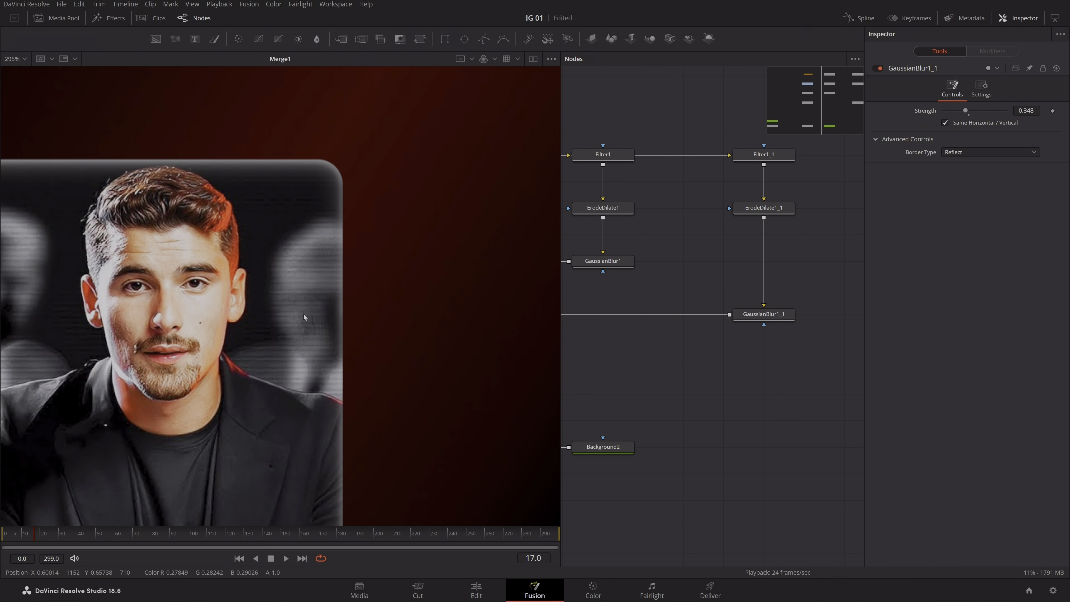
{"action": "key", "text": "ctrl+f"}
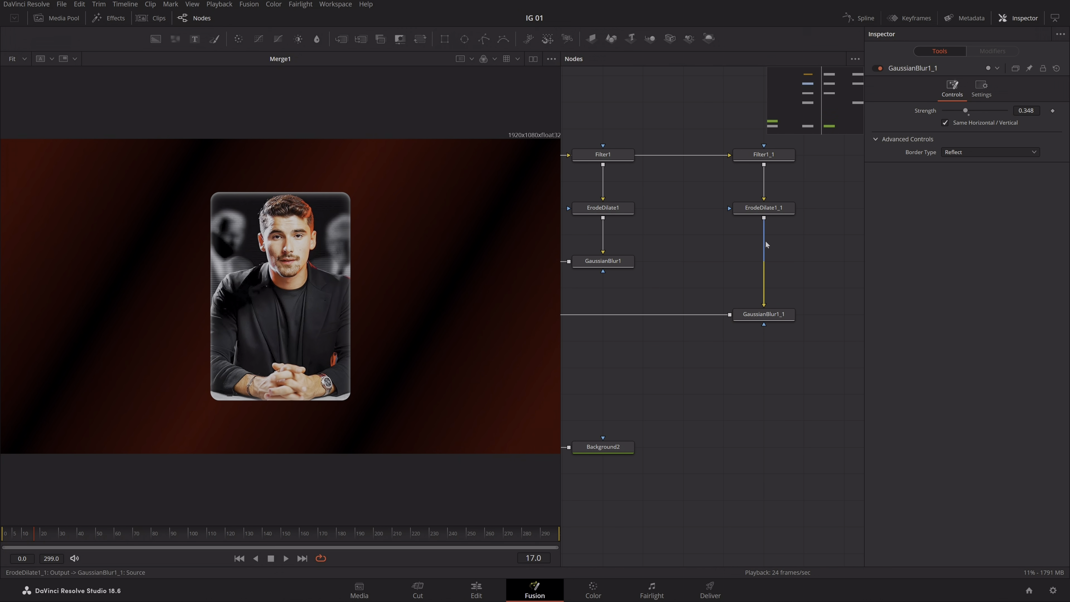
- Set ErodeDilate1's amount to 0.00137 and GaussianBlur1's strength to 0.623
{"action": "scroll", "coordinate": [748, 256], "scroll_direction": "left", "scroll_amount": 5}
{"action": "left_click", "coordinate": [683, 210]}
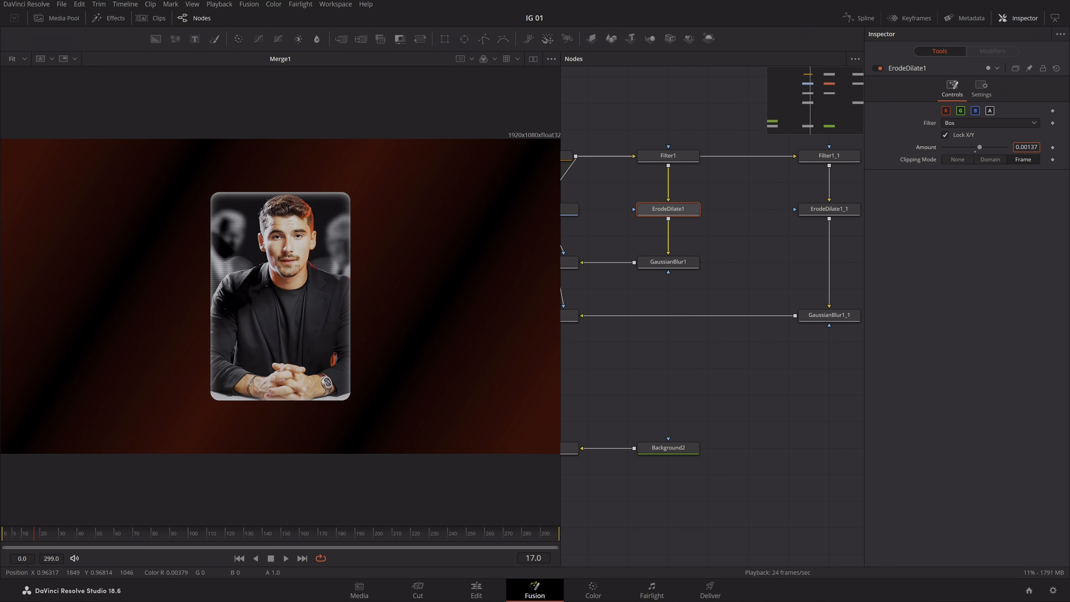
{"action": "left_click", "coordinate": [668, 261]}
{"action": "left_click_drag", "start_coordinate": [1027, 110], "coordinate": [1029, 110]}
{"action": "left_click", "coordinate": [752, 246]}
- Disable Merge3 and Merge4 together to view the portrait without its border glows
{"action": "scroll", "coordinate": [701, 347], "scroll_direction": "down", "scroll_amount": 2}
{"action": "scroll", "coordinate": [595, 359], "scroll_direction": "left", "scroll_amount": 3}
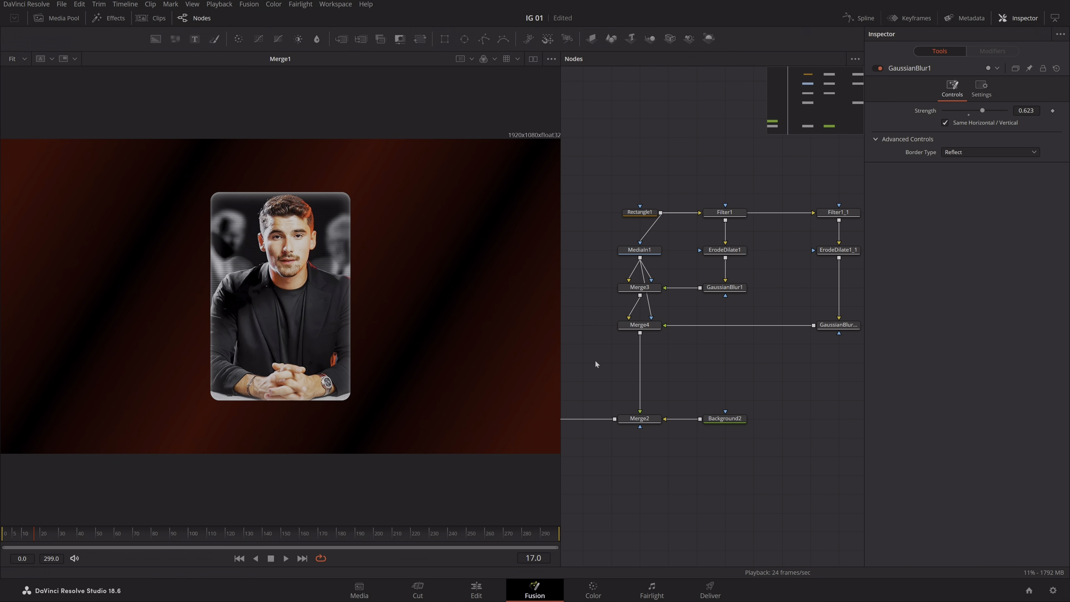
{"action": "left_click_drag", "start_coordinate": [596, 361], "coordinate": [664, 283]}
{"action": "left_click", "coordinate": [876, 84]}
{"action": "left_click", "coordinate": [878, 69]}
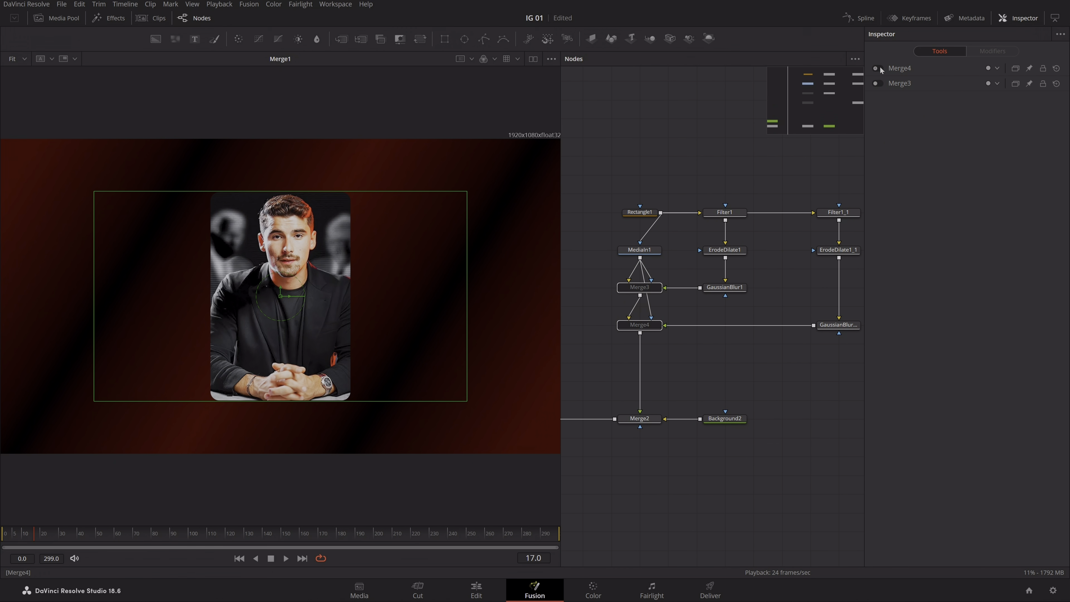
- Turn off the viewer's Center guide and look through its region display options
{"action": "right_click", "coordinate": [332, 263]}
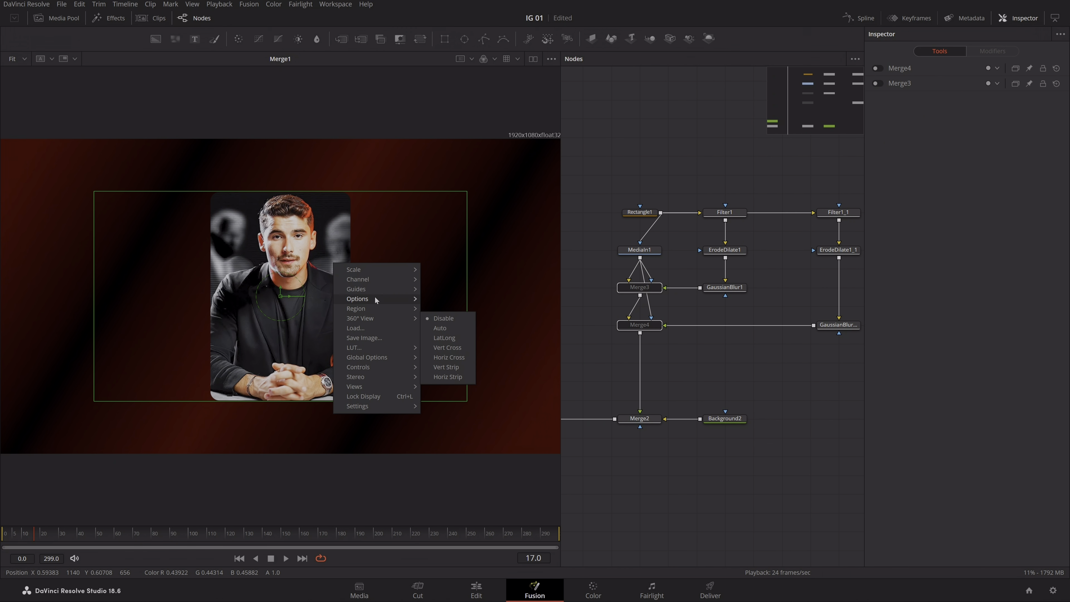
{"action": "mouse_move", "coordinate": [399, 387]}
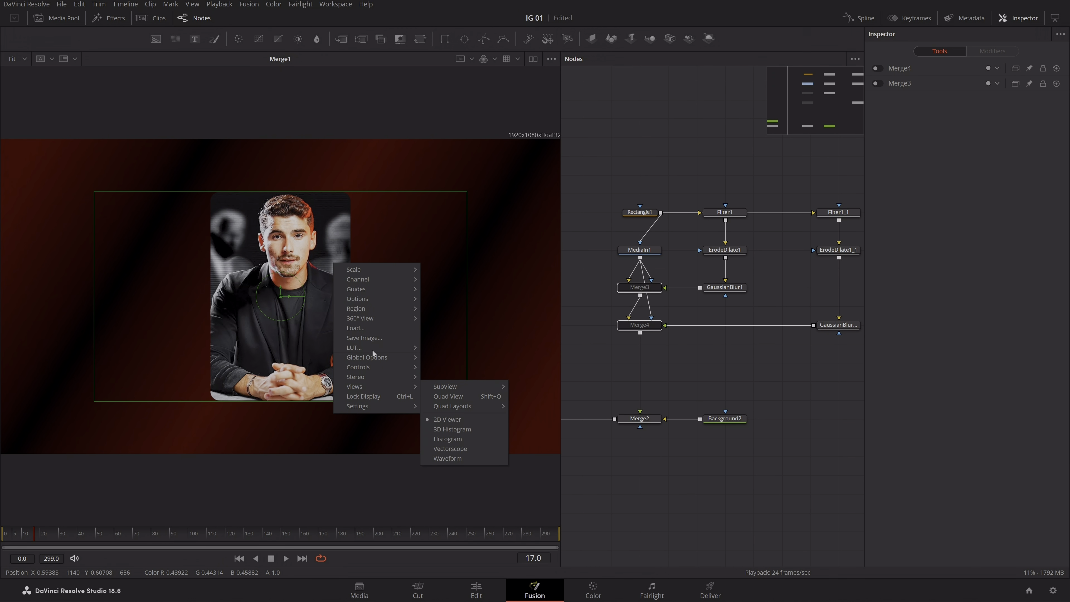
{"action": "mouse_move", "coordinate": [371, 291]}
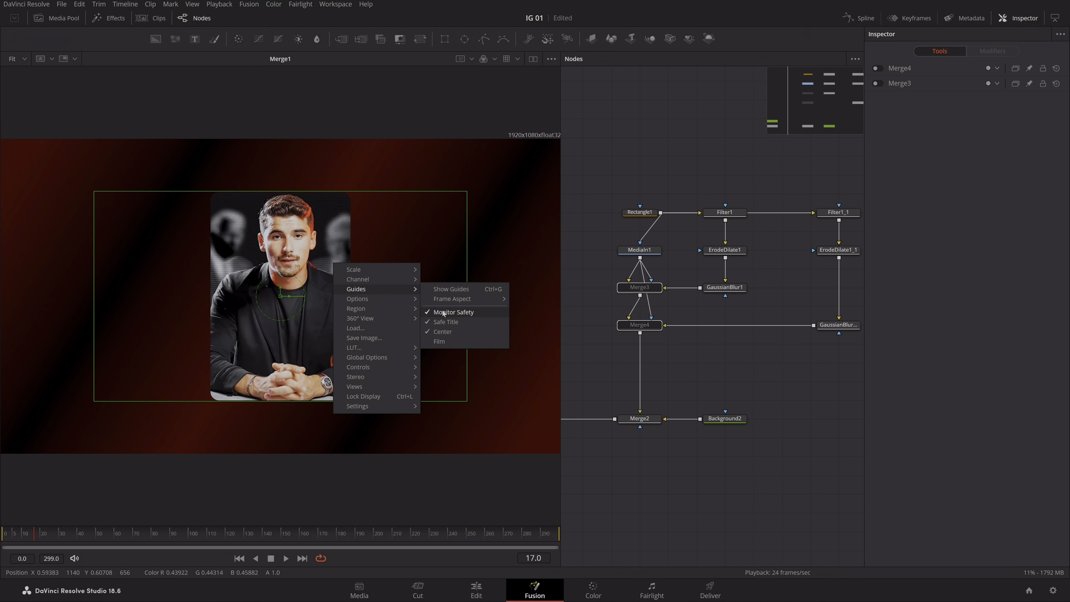
{"action": "left_click", "coordinate": [442, 332]}
{"action": "right_click", "coordinate": [371, 282]}
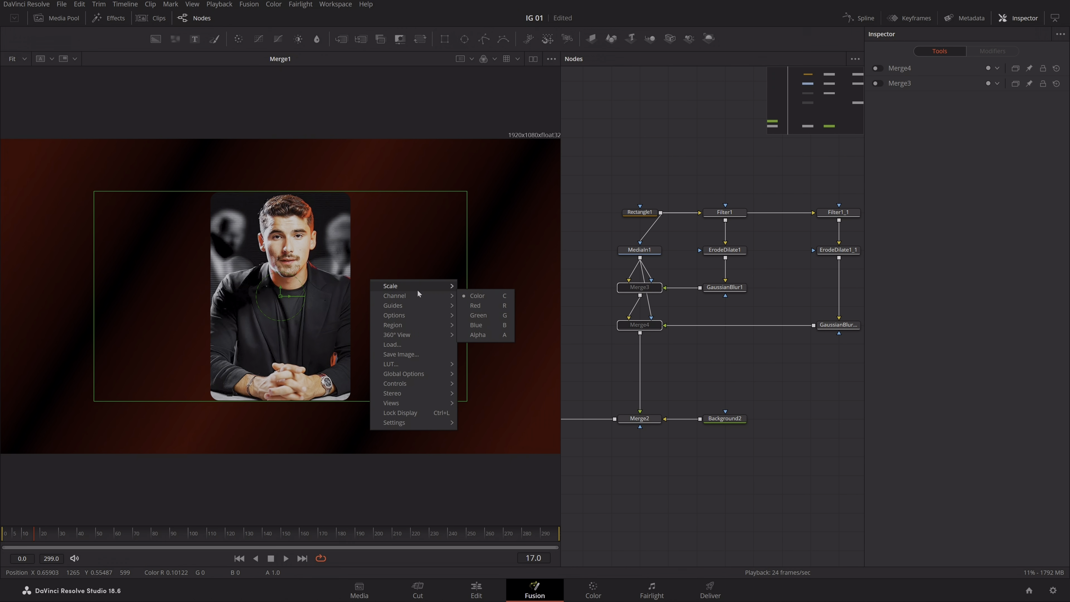
{"action": "mouse_move", "coordinate": [419, 314]}
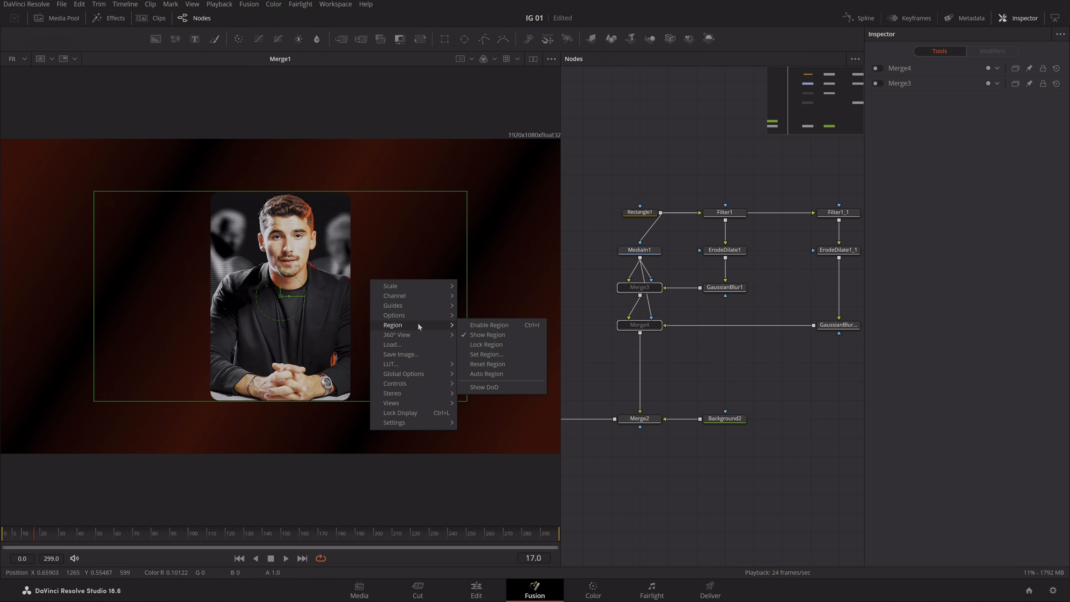
{"action": "left_click", "coordinate": [672, 345]}
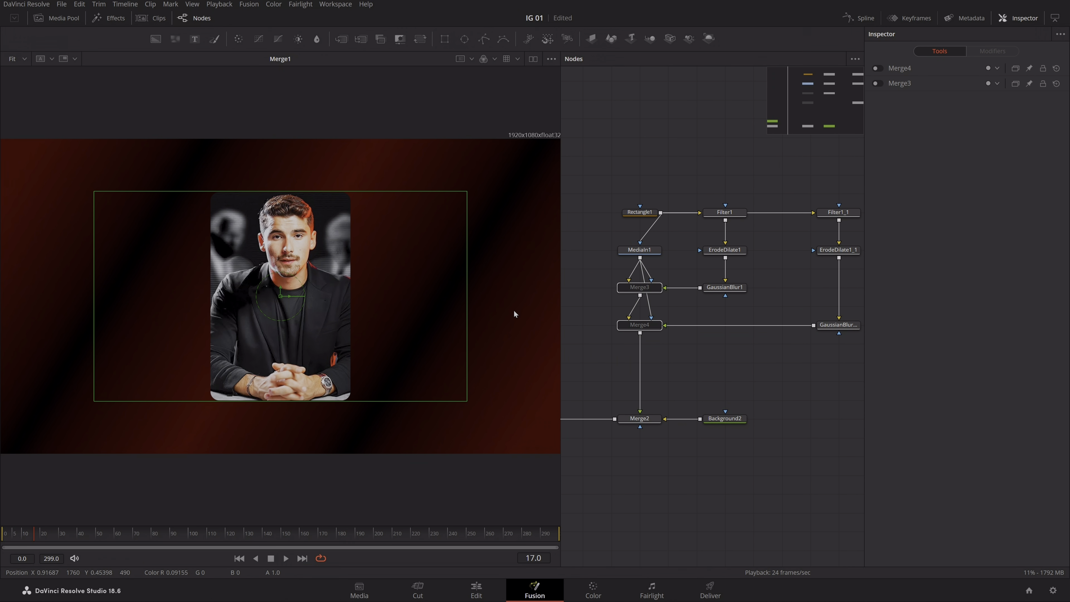
- Toggle Merge3 and Merge4 to compare the portrait with and without the glows, leaving both enabled
{"action": "key", "text": "ctrl+p"}
{"action": "key", "text": "ctrl+p"}
{"action": "key", "text": "ctrl+p"}
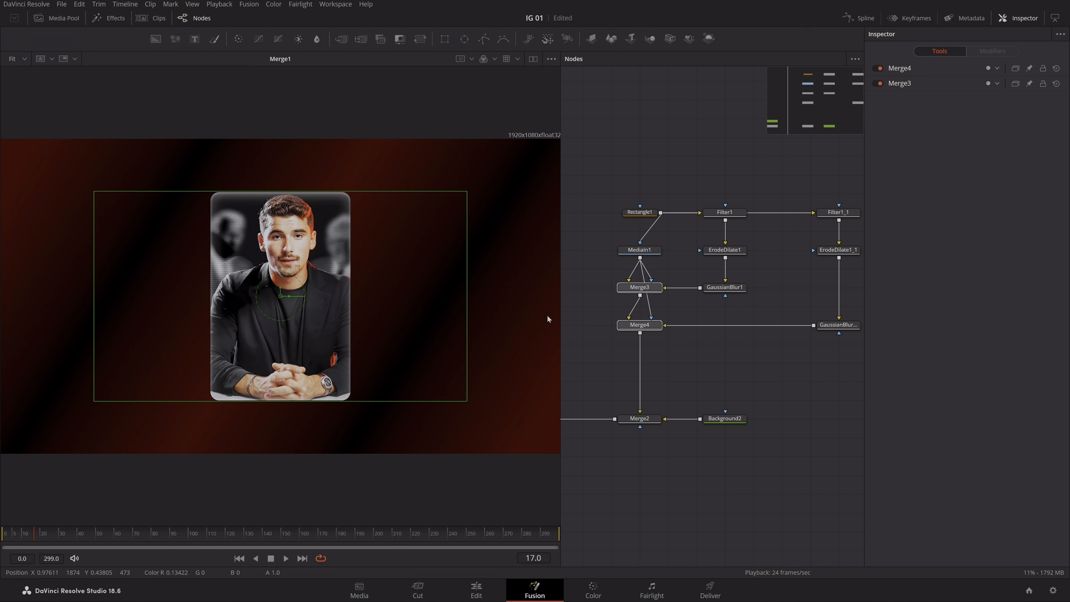
{"action": "left_click", "coordinate": [751, 359]}
- Add a pipe router below MediaIn1 on its connections to Merge3 and Merge4, and restack Rectangle1 and MediaIn1 above it
{"action": "left_click_drag", "start_coordinate": [800, 347], "coordinate": [748, 355]}
{"action": "left_click_drag", "start_coordinate": [642, 313], "coordinate": [689, 299]}
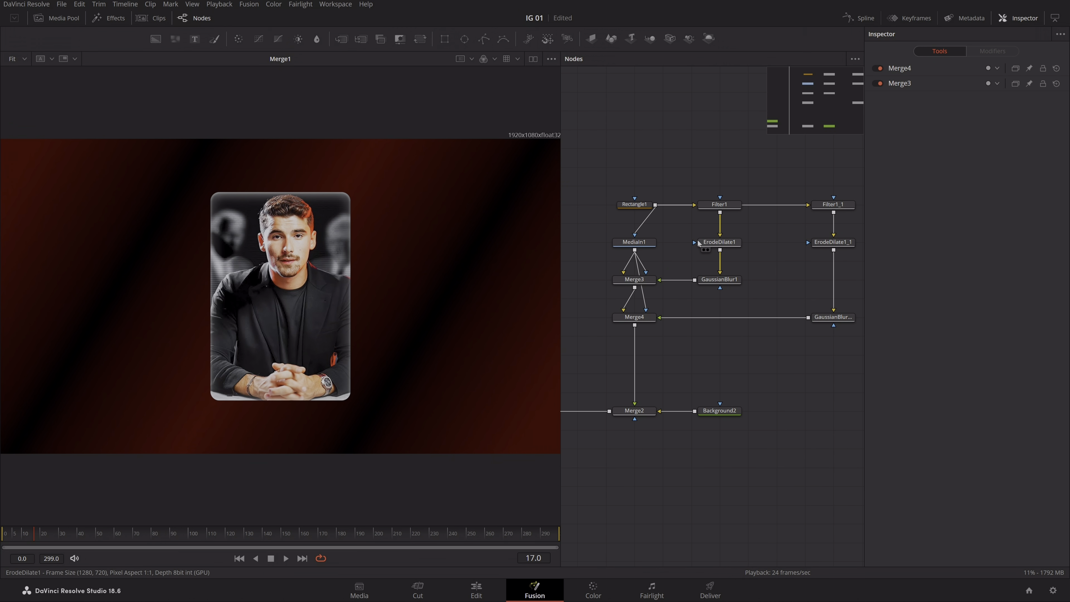
{"action": "mouse_move", "coordinate": [632, 171]}
{"action": "left_mouse_down"}
{"action": "mouse_move", "coordinate": [640, 215]}
{"action": "mouse_move", "coordinate": [668, 257]}
{"action": "mouse_move", "coordinate": [667, 294]}
{"action": "mouse_move", "coordinate": [665, 223]}
{"action": "left_mouse_up"}
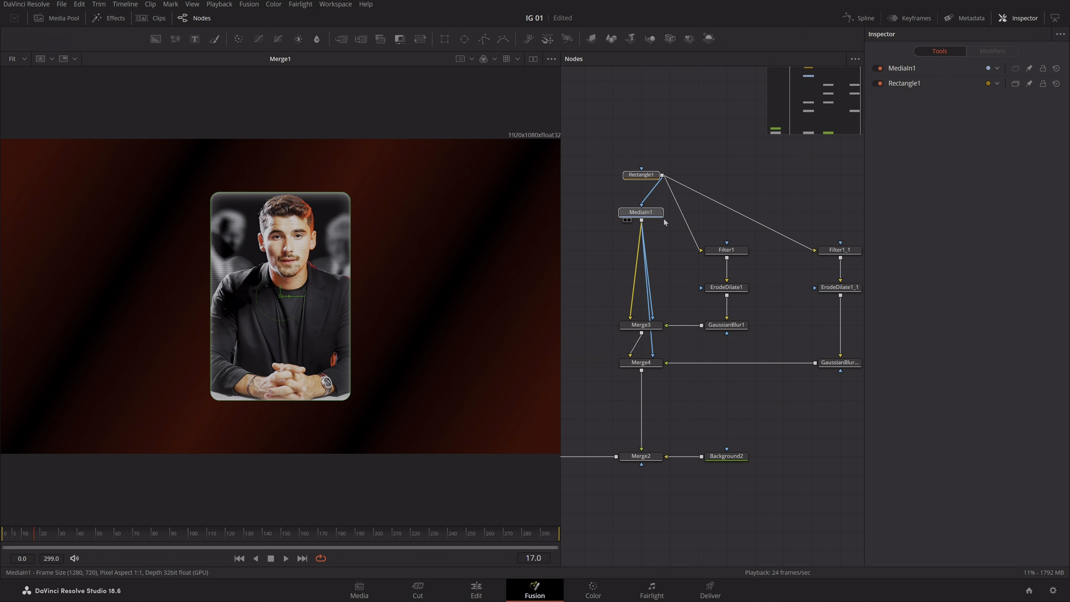
{"action": "left_click", "coordinate": [643, 228], "text": "alt"}
{"action": "left_click_drag", "start_coordinate": [642, 228], "coordinate": [642, 288]}
{"action": "left_click_drag", "start_coordinate": [649, 215], "coordinate": [651, 265]}
{"action": "left_click_drag", "start_coordinate": [650, 176], "coordinate": [651, 250]}
{"action": "left_click", "coordinate": [651, 268], "text": "ctrl"}
{"action": "left_click", "coordinate": [643, 289]}
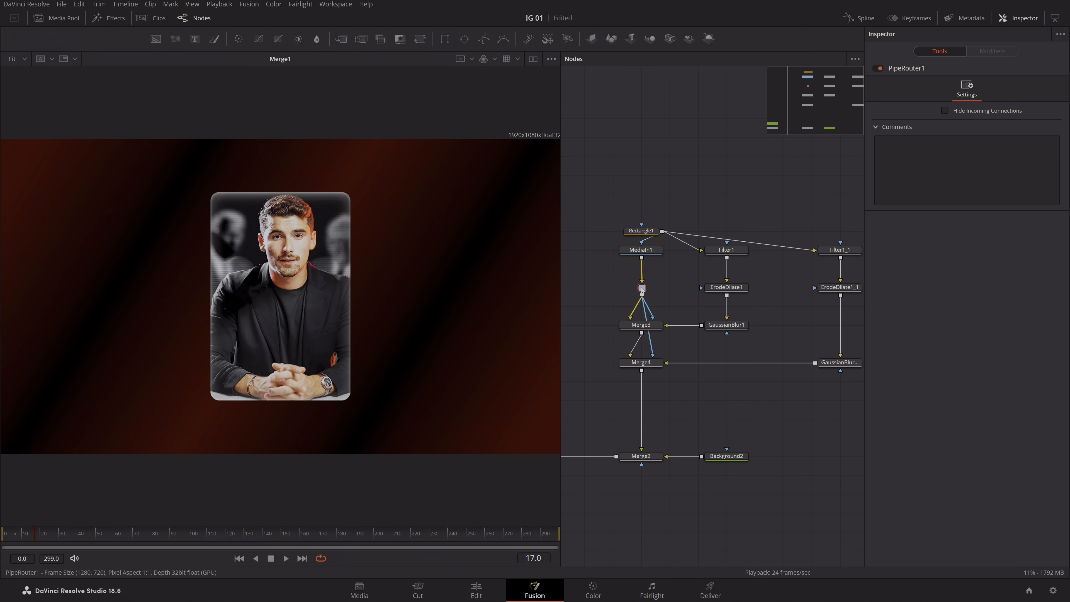
{"action": "left_click", "coordinate": [642, 267], "text": "ctrl"}
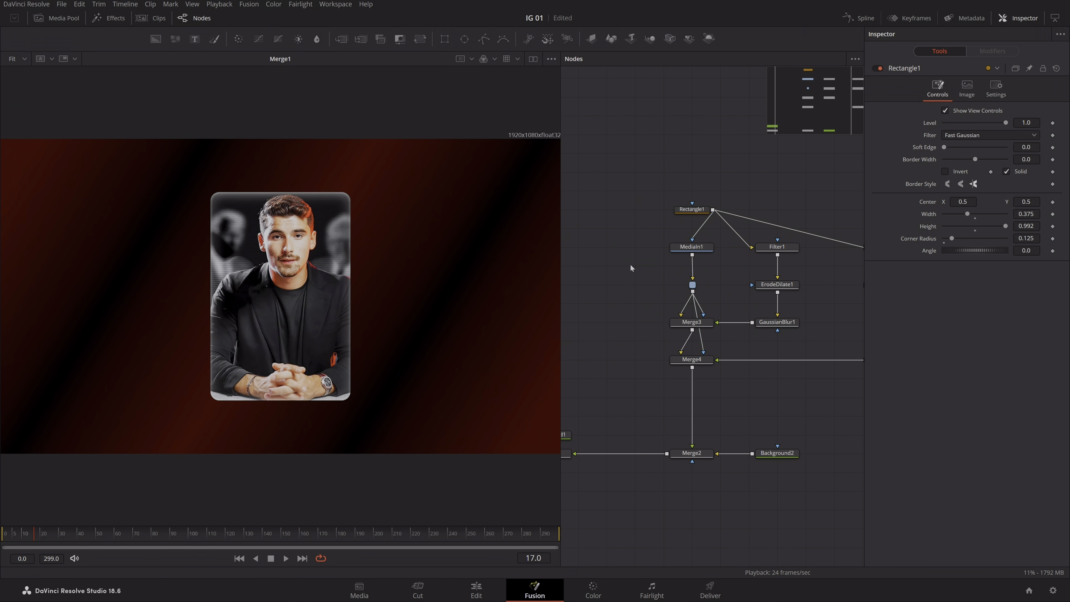
- Add a Magic Mask node beside MediaIn1, feed it MediaIn1's output, and show it in the viewer
{"action": "key", "text": "shift+space"}
{"action": "type", "text": "magic"}
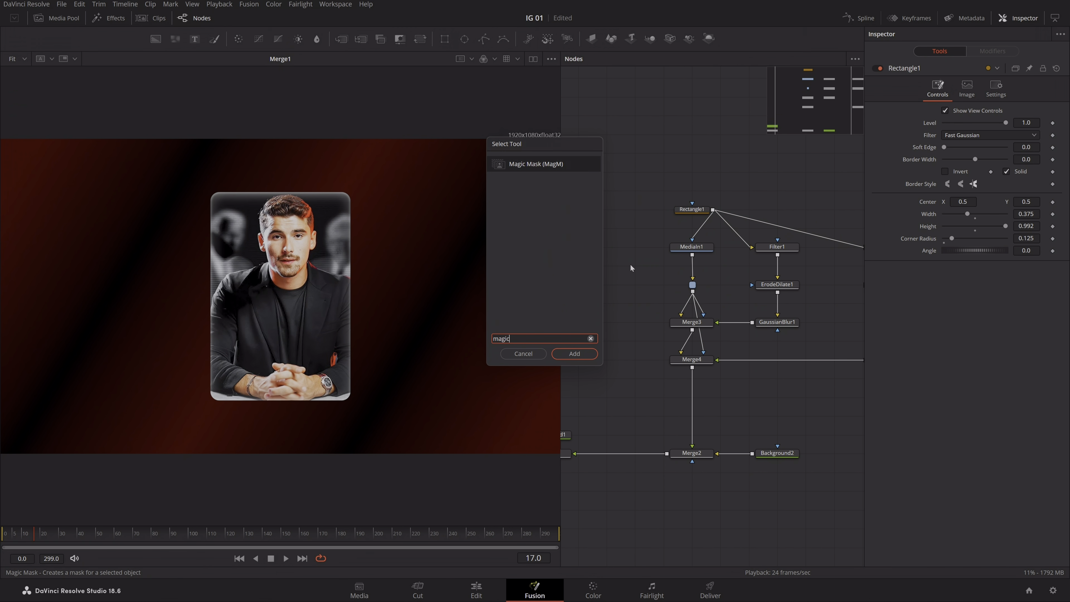
{"action": "key", "text": "Return"}
{"action": "left_click_drag", "start_coordinate": [692, 255], "coordinate": [661, 265]}
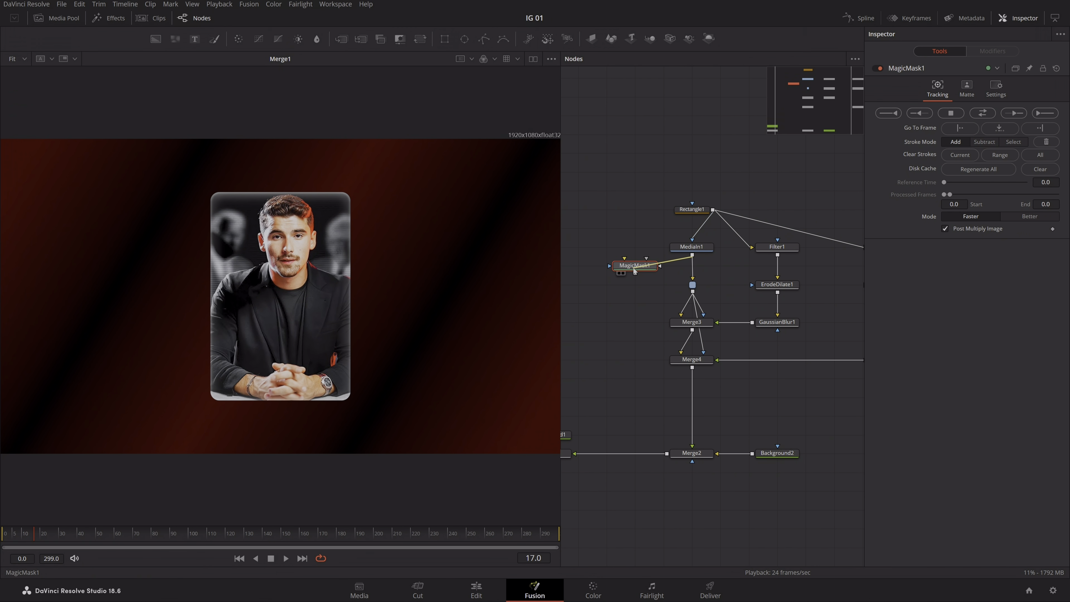
{"action": "key", "text": "1"}
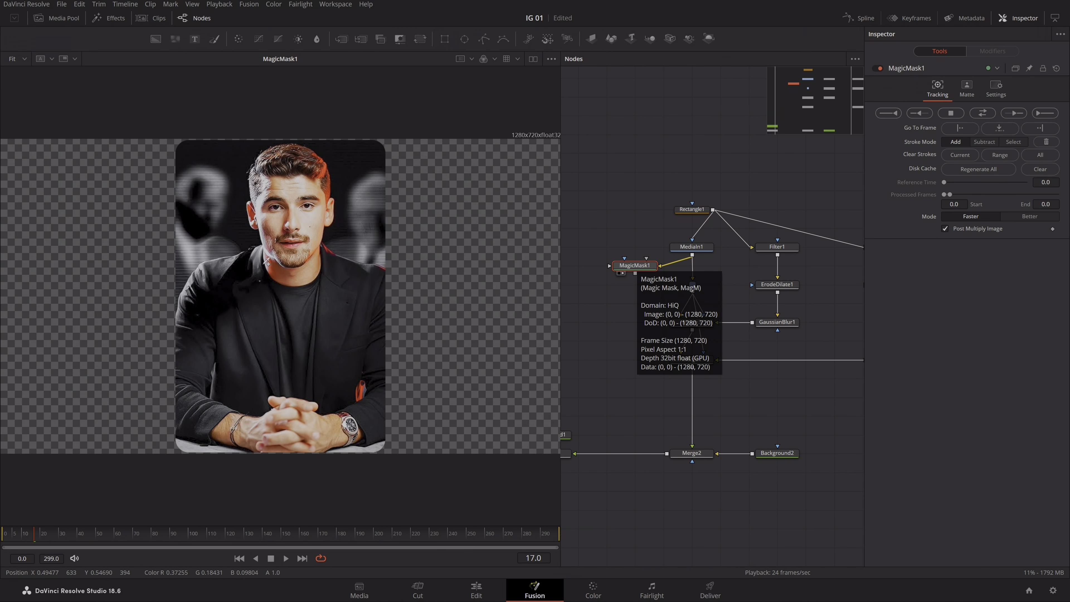
- Paint Magic Mask strokes over the man's head, jacket, arms and hands, including a close-up pass, then fit the image and hide the strokes
{"action": "mouse_move", "coordinate": [287, 159]}
{"action": "left_mouse_down"}
{"action": "mouse_move", "coordinate": [339, 298]}
{"action": "mouse_move", "coordinate": [382, 354]}
{"action": "mouse_move", "coordinate": [382, 388]}
{"action": "mouse_move", "coordinate": [305, 426]}
{"action": "left_mouse_up"}
{"action": "scroll", "coordinate": [380, 421], "scroll_direction": "up", "scroll_amount": 5}
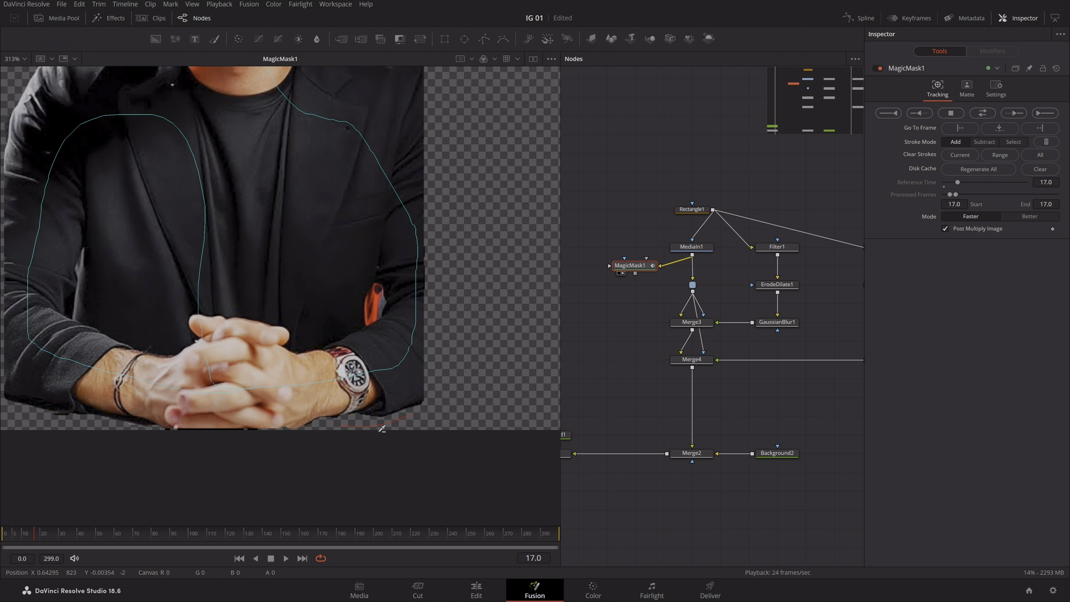
{"action": "left_click_drag", "start_coordinate": [244, 352], "coordinate": [384, 366]}
{"action": "left_click_drag", "start_coordinate": [422, 254], "coordinate": [283, 485]}
{"action": "left_click", "coordinate": [23, 60]}
{"action": "left_click", "coordinate": [22, 74]}
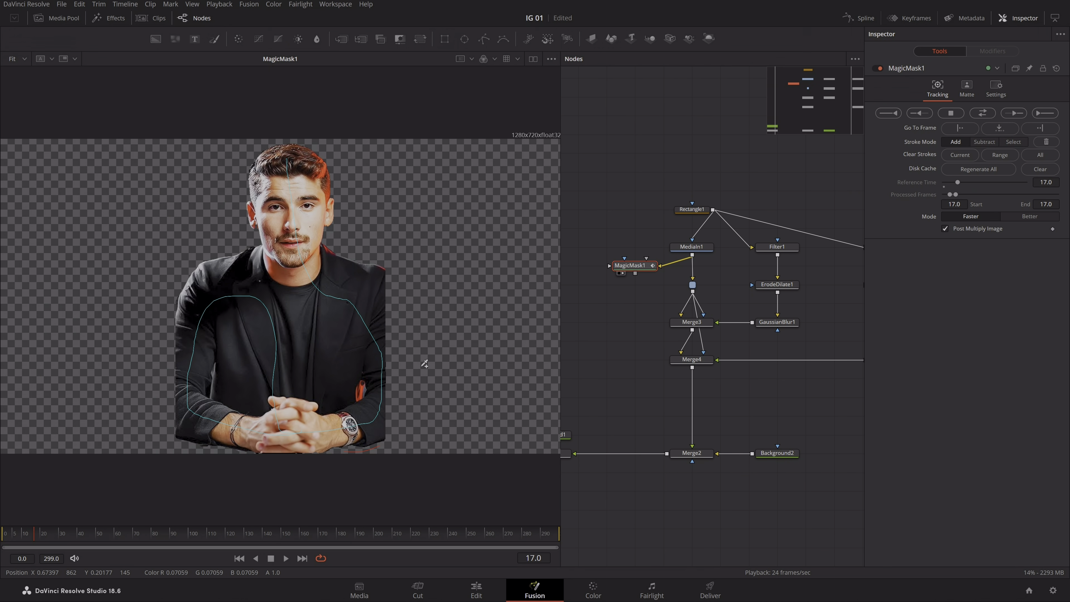
{"action": "left_click", "coordinate": [616, 416]}
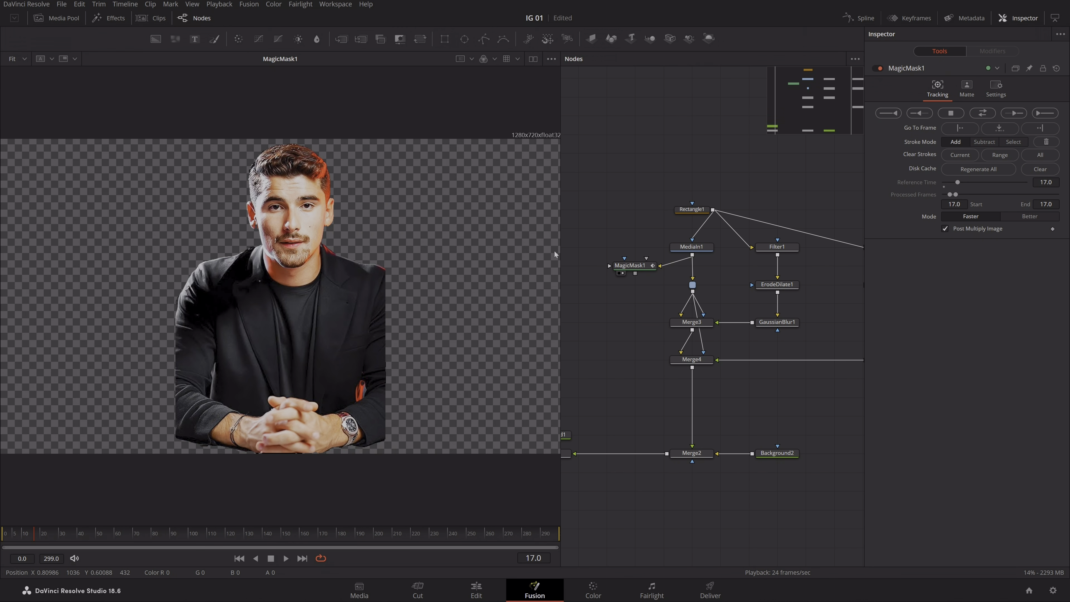
- Track the Magic Mask forward and backward through the whole clip, and scrub the timeline to check the isolated person
{"action": "left_click", "coordinate": [983, 113]}
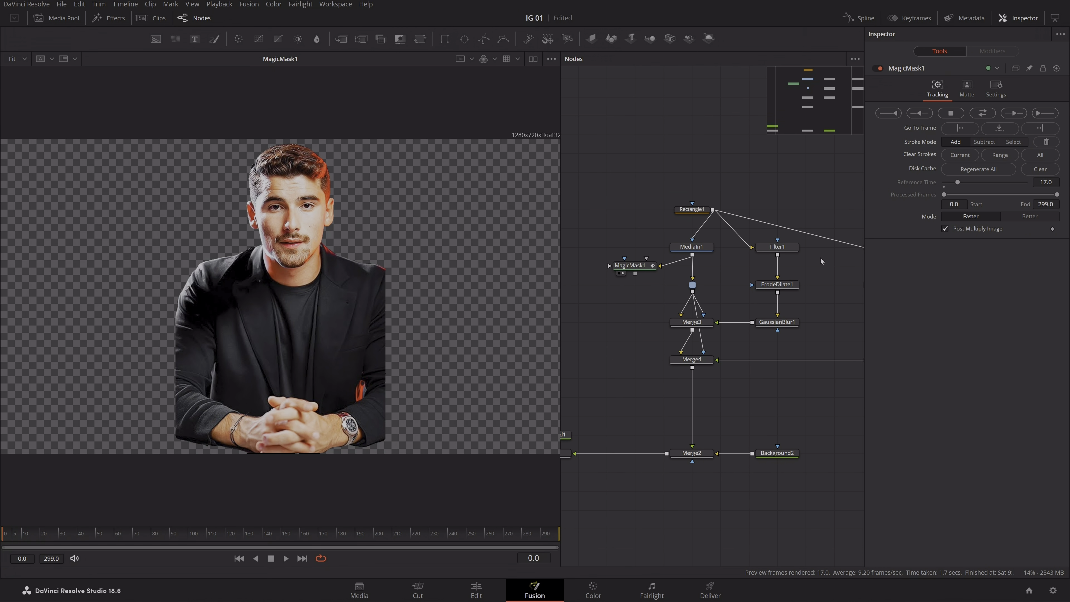
{"action": "left_click_drag", "start_coordinate": [627, 335], "coordinate": [678, 330]}
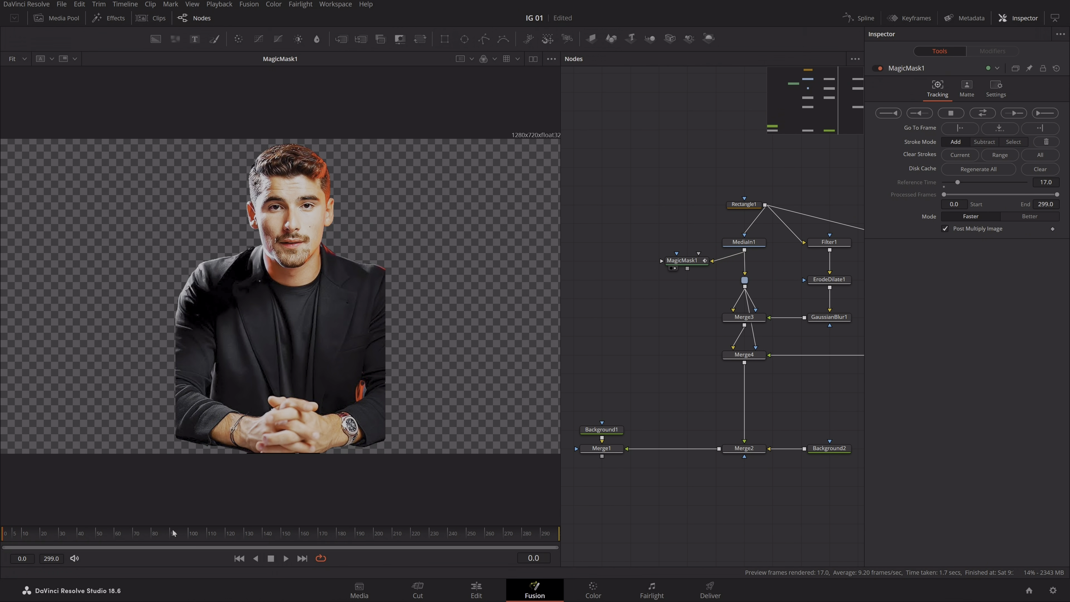
{"action": "left_click_drag", "start_coordinate": [173, 533], "coordinate": [449, 557]}
{"action": "left_click_drag", "start_coordinate": [209, 554], "coordinate": [31, 553]}
- Move MagicMask1 down beside Merge4, select Merge4 and show the Merge1 composite in the viewer
{"action": "left_click_drag", "start_coordinate": [690, 284], "coordinate": [684, 362]}
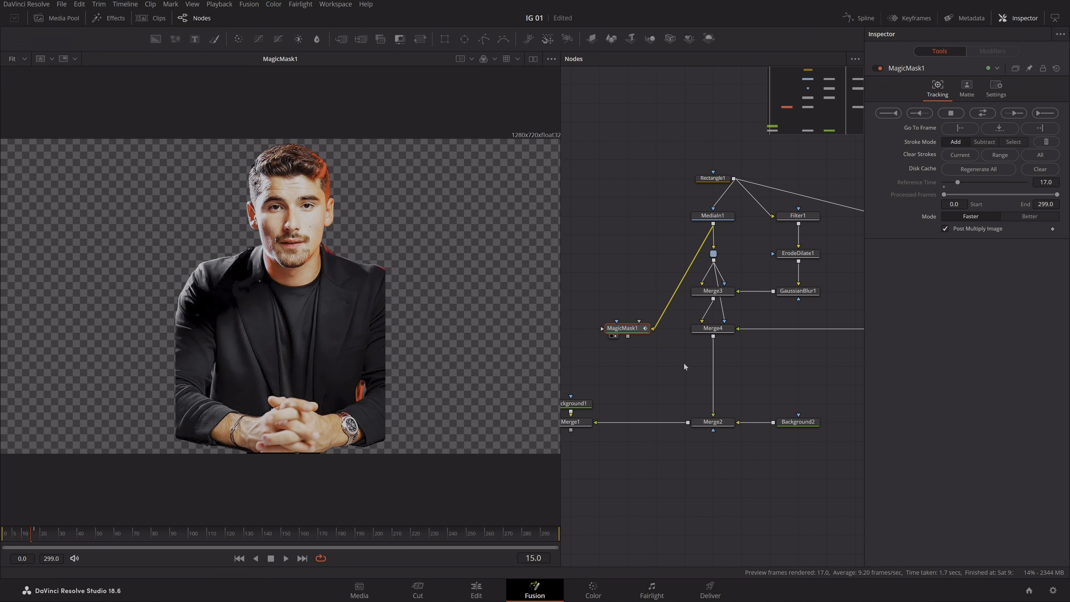
{"action": "left_click_drag", "start_coordinate": [749, 348], "coordinate": [690, 354]}
{"action": "left_click", "coordinate": [664, 335]}
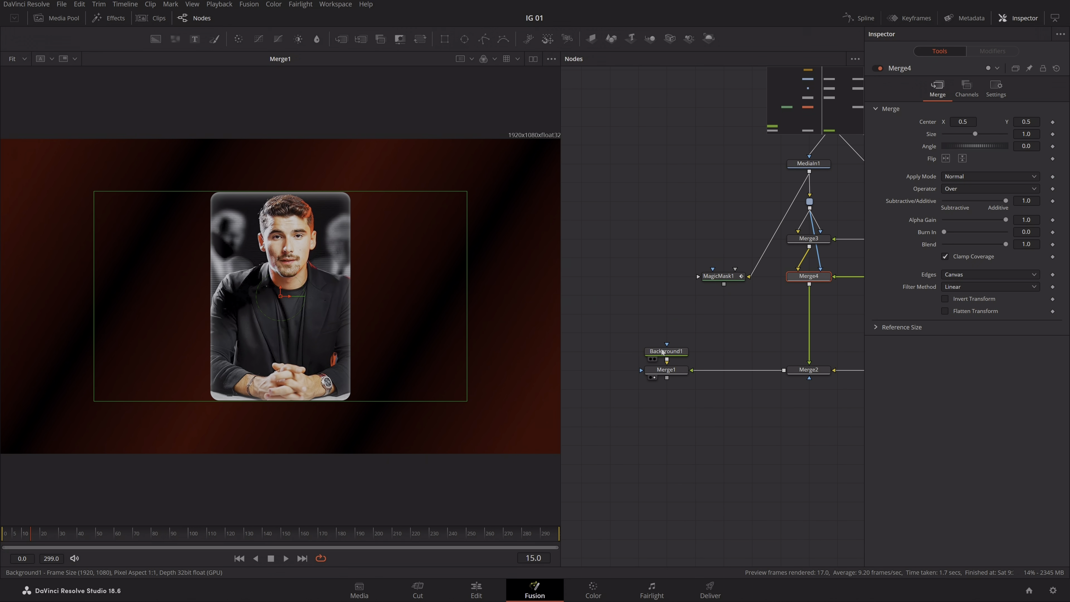
- Raise Background1 level with MediaIn1 and merge a new Background node after Merge4, lining it up beside its merge
{"action": "left_click", "coordinate": [657, 145]}
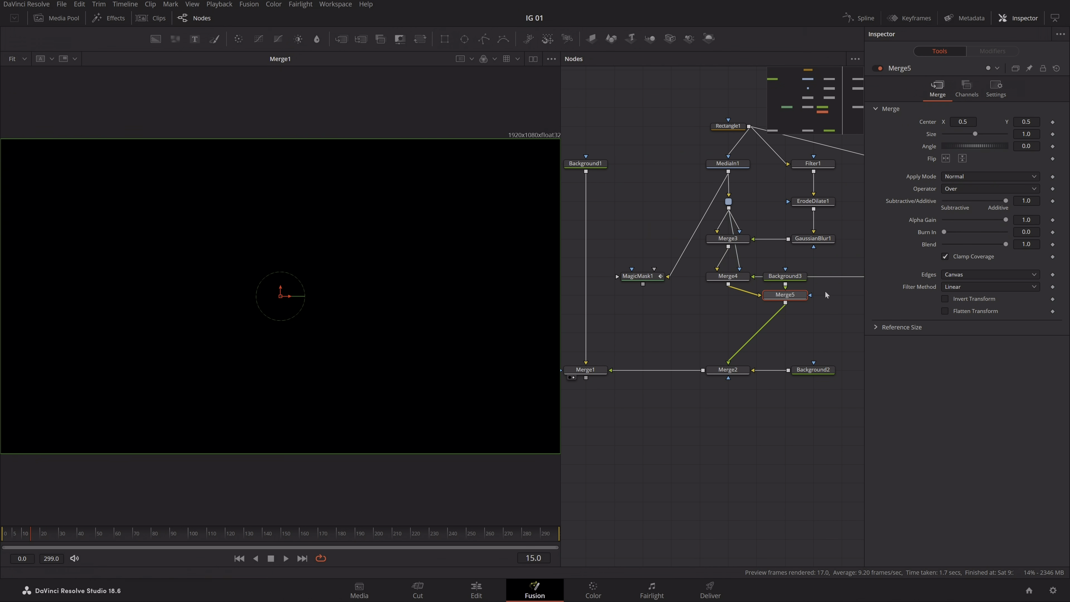
{"action": "left_click_drag", "start_coordinate": [783, 277], "coordinate": [813, 314]}
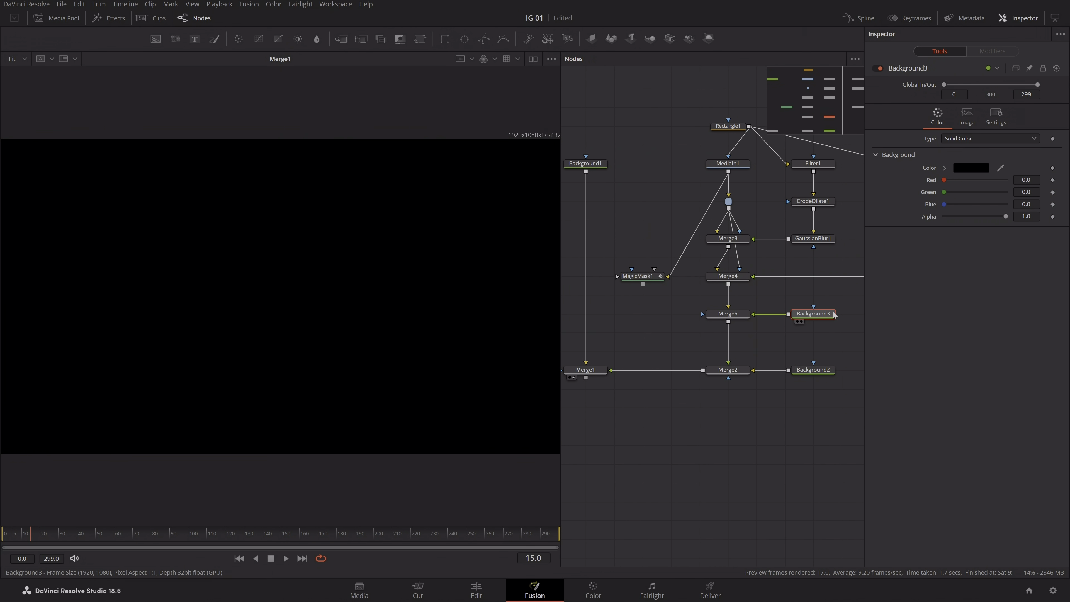
{"action": "key", "text": "shift+space"}
{"action": "type", "text": "ply"}
{"action": "key", "text": "Return"}
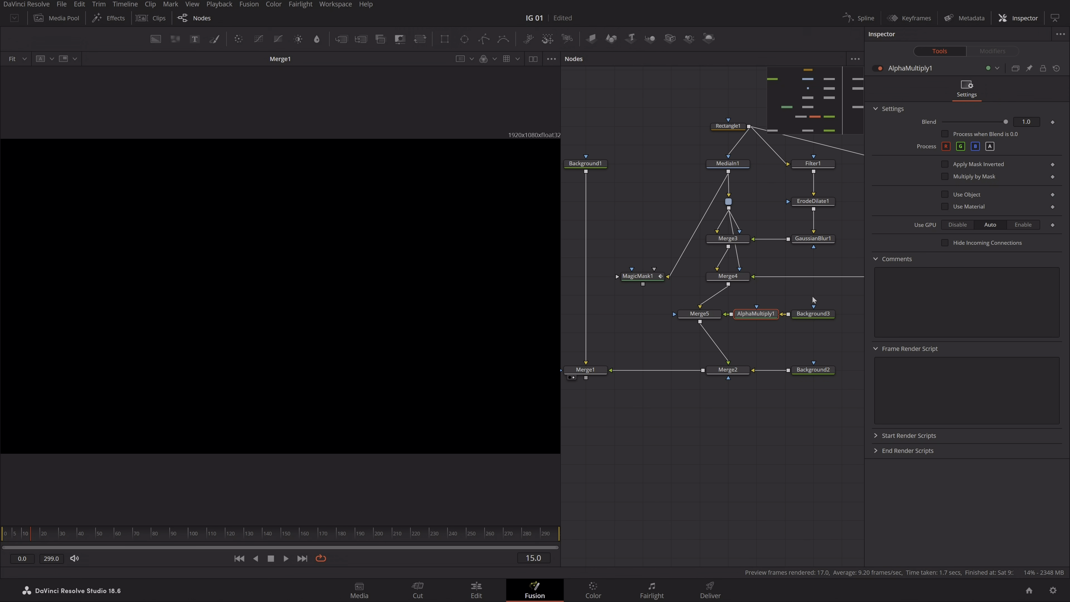
{"action": "key", "text": "Delete"}
- Mask Background3 with a Polygon node, enable the dual viewers and show Merge5 in both of them
{"action": "left_click_drag", "start_coordinate": [486, 44], "coordinate": [819, 322]}
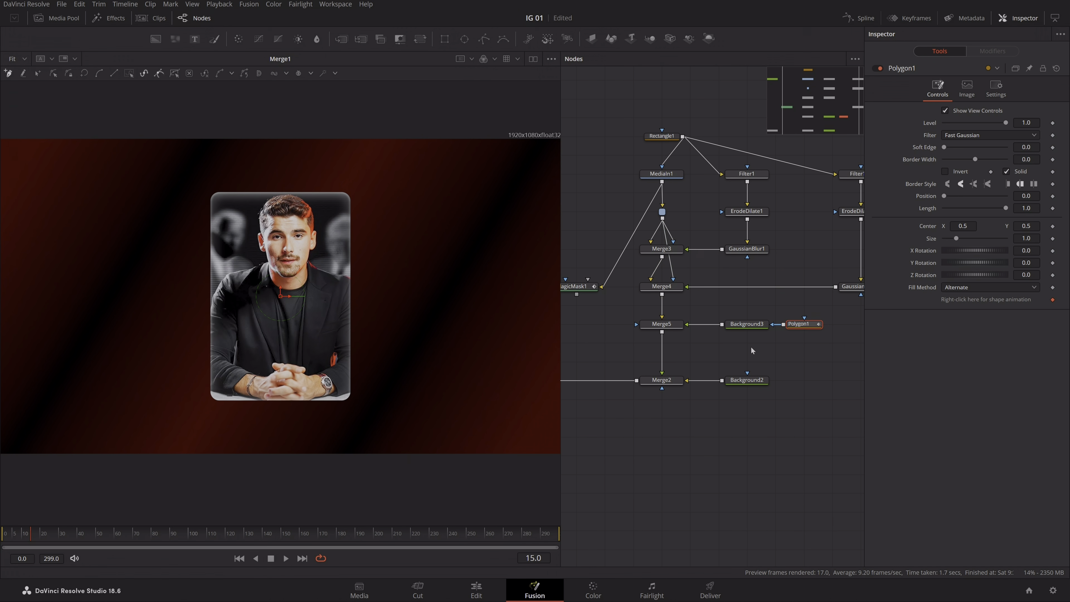
{"action": "left_click_drag", "start_coordinate": [662, 324], "coordinate": [415, 304]}
{"action": "left_click", "coordinate": [532, 59]}
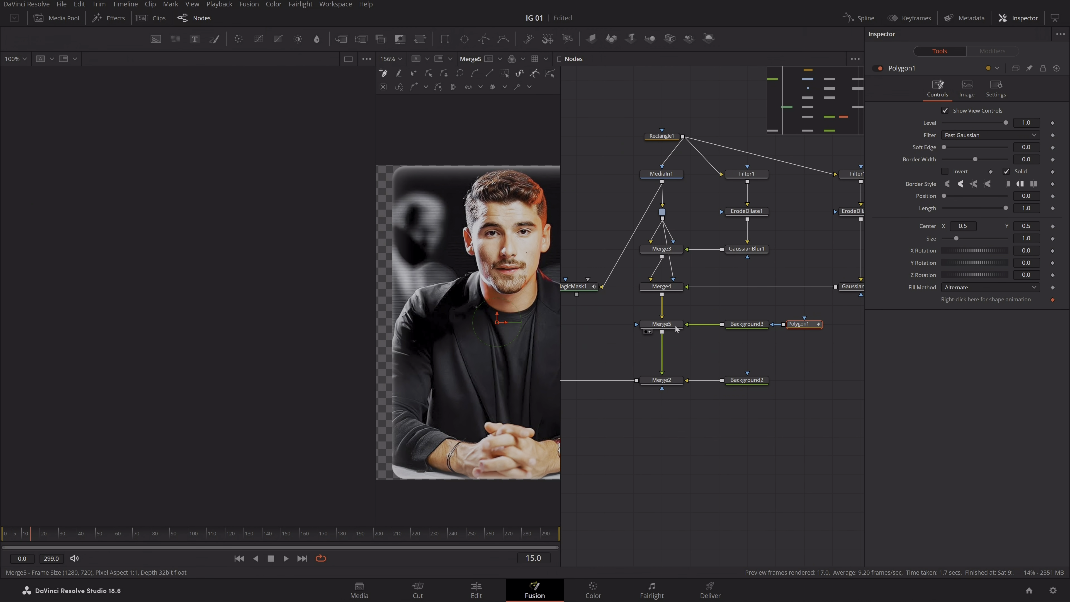
{"action": "left_click_drag", "start_coordinate": [662, 324], "coordinate": [274, 269]}
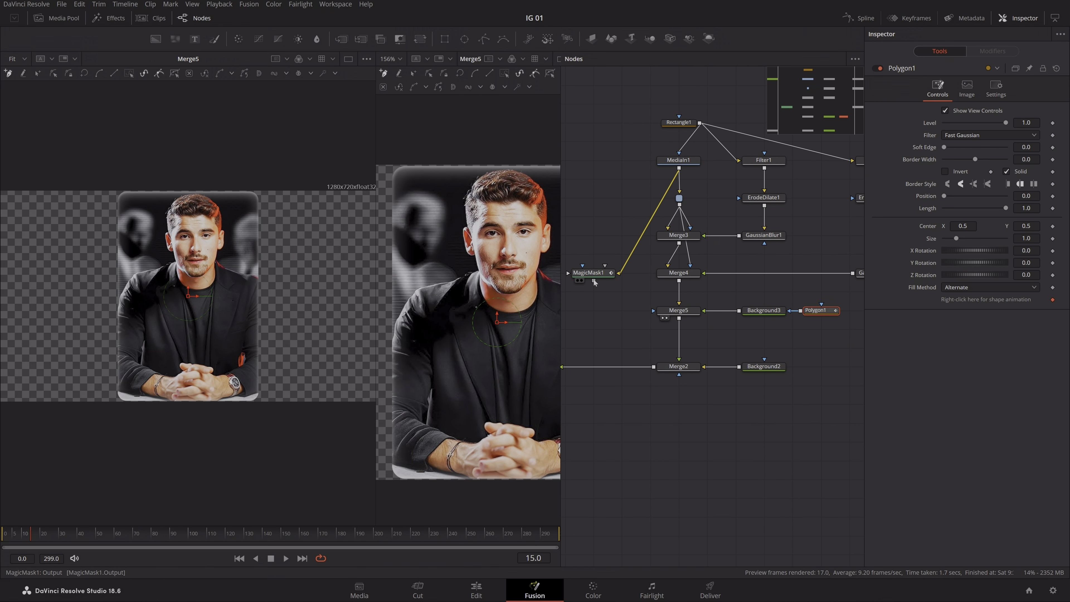
- Merge MagicMask1's output over Merge5 with a new Merge node, and move Merge5, Background3 and Polygon1 up to make room
{"action": "left_click_drag", "start_coordinate": [594, 281], "coordinate": [665, 347]}
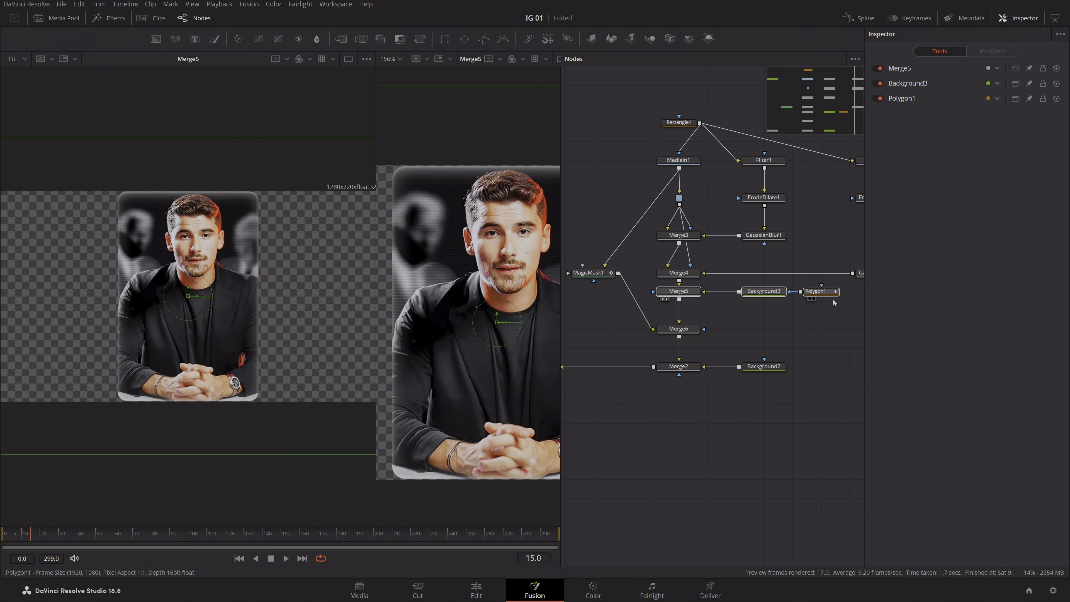
{"action": "left_click", "coordinate": [797, 332]}
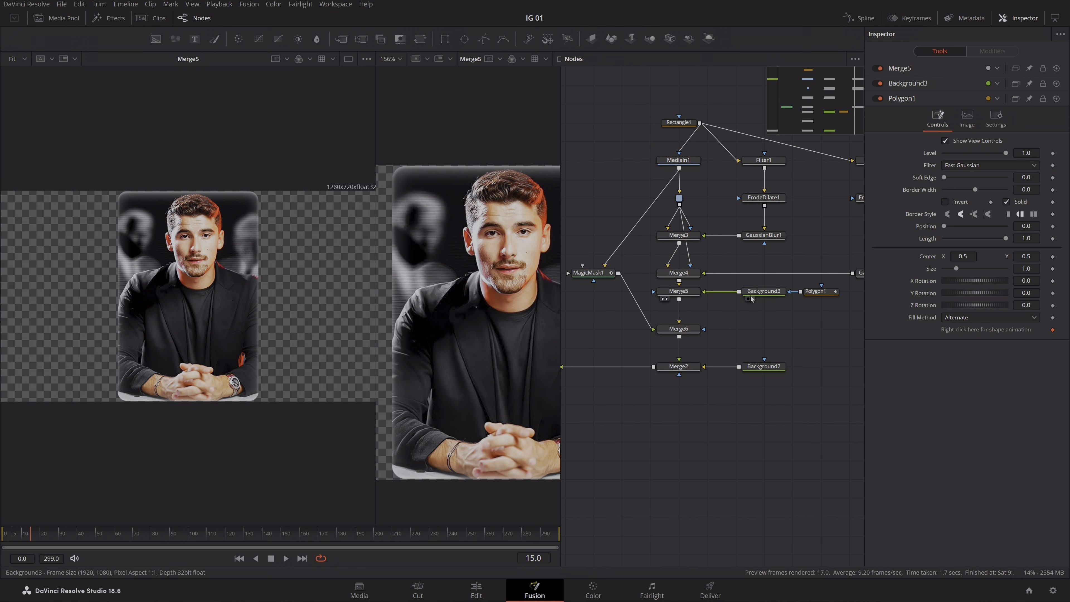
{"action": "mouse_move", "coordinate": [750, 298]}
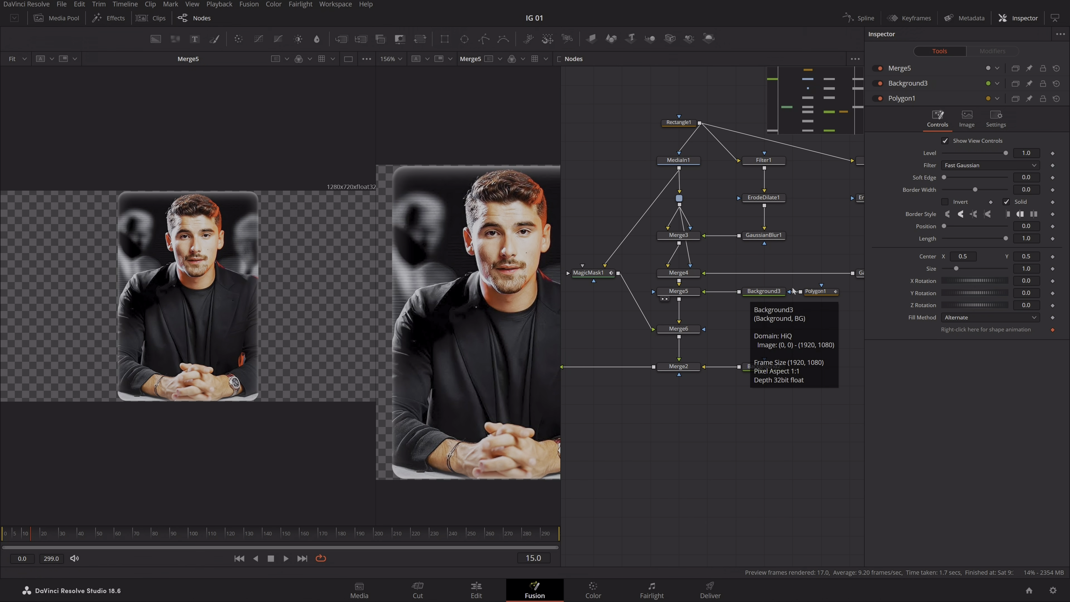
- Select Polygon1, keep Merge5 in one viewer and show Merge1 in the other, adjusting both viewers' zoom and dividing width
{"action": "left_click", "coordinate": [816, 291]}
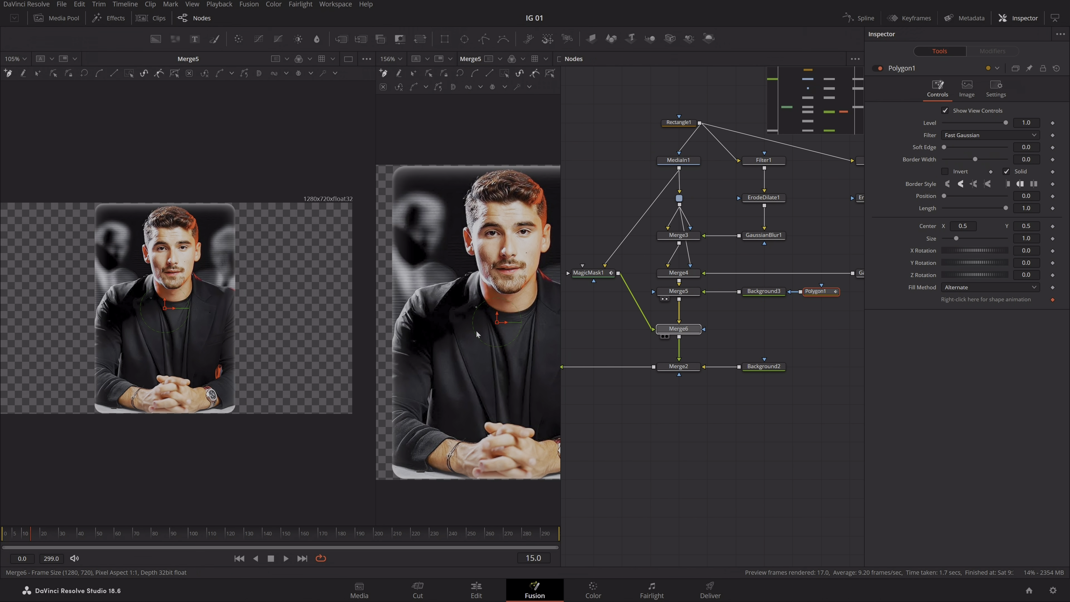
{"action": "left_click_drag", "start_coordinate": [678, 329], "coordinate": [477, 334]}
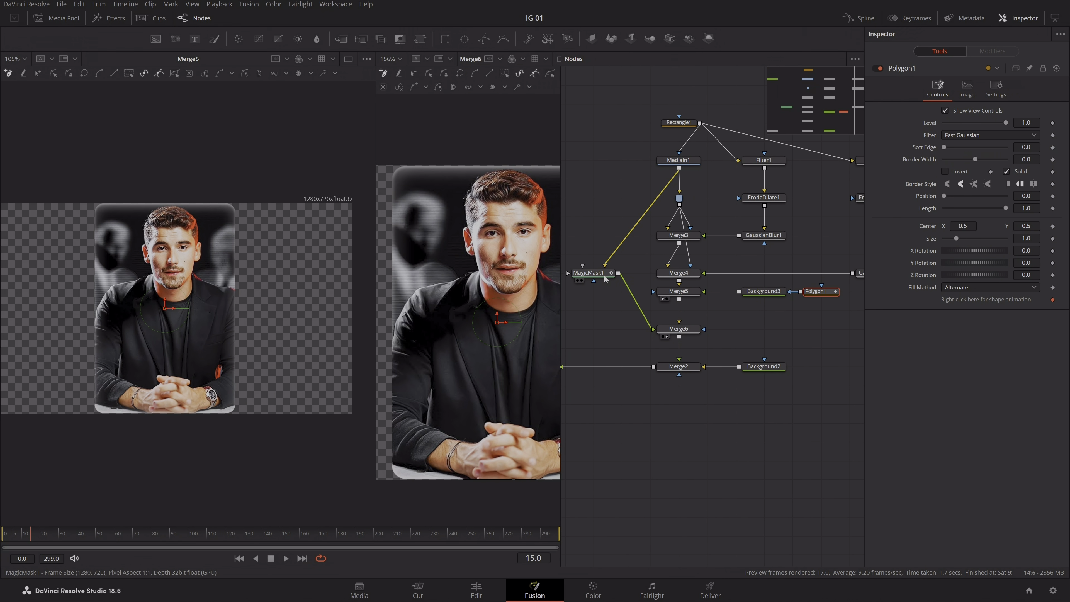
{"action": "left_click", "coordinate": [391, 59]}
{"action": "left_click", "coordinate": [399, 71]}
{"action": "scroll", "coordinate": [645, 413], "scroll_direction": "left", "scroll_amount": 5}
{"action": "left_click_drag", "start_coordinate": [675, 328], "coordinate": [512, 300]}
{"action": "scroll", "coordinate": [476, 302], "scroll_direction": "up", "scroll_amount": 4}
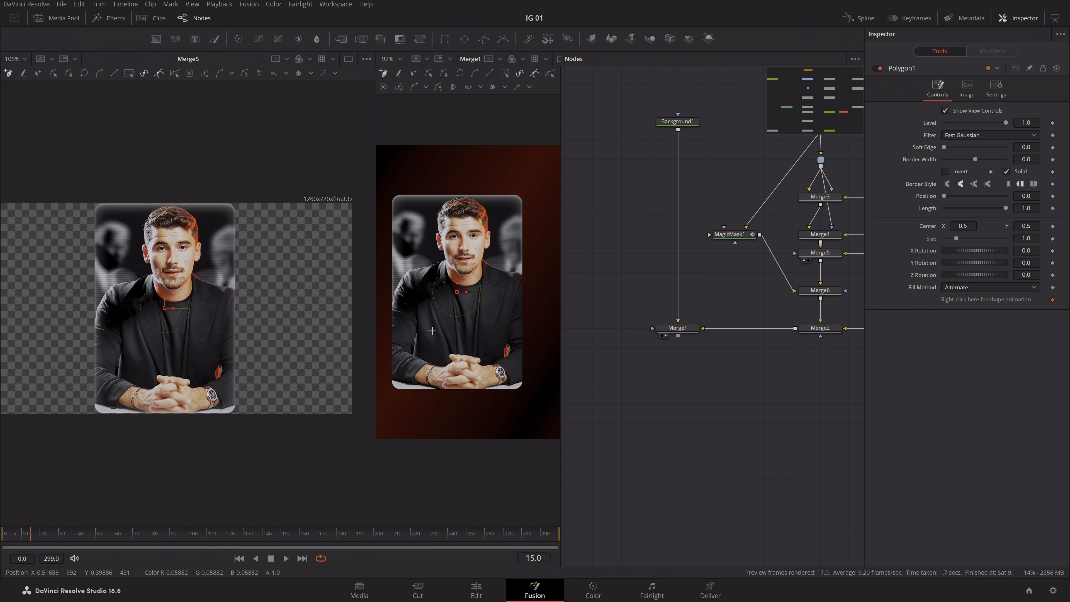
{"action": "scroll", "coordinate": [235, 325], "scroll_direction": "up", "scroll_amount": 5}
{"action": "scroll", "coordinate": [236, 325], "scroll_direction": "down", "scroll_amount": 3}
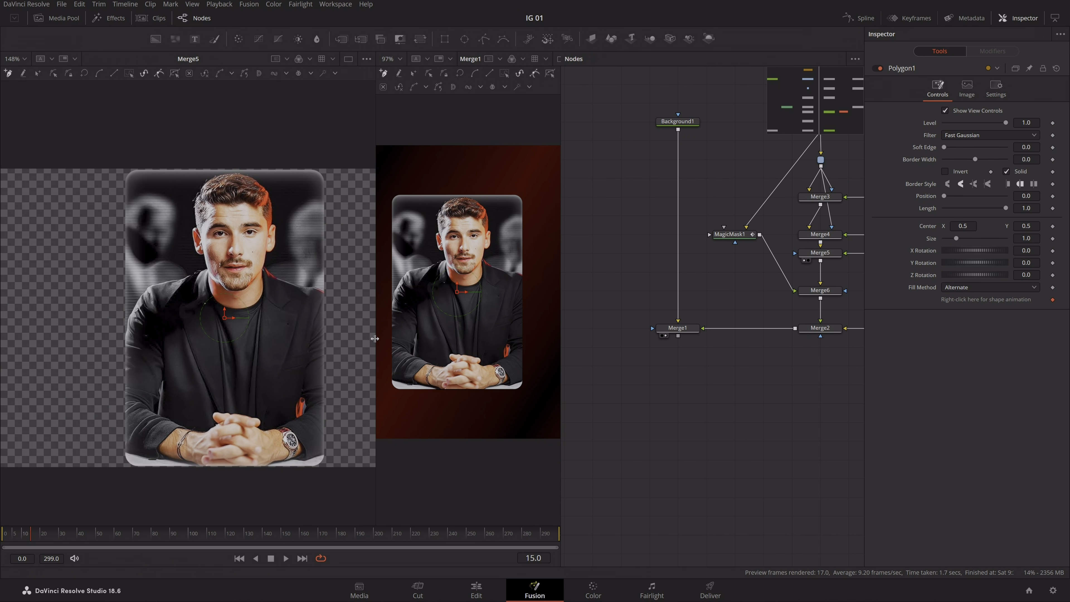
{"action": "left_click_drag", "start_coordinate": [375, 338], "coordinate": [311, 339]}
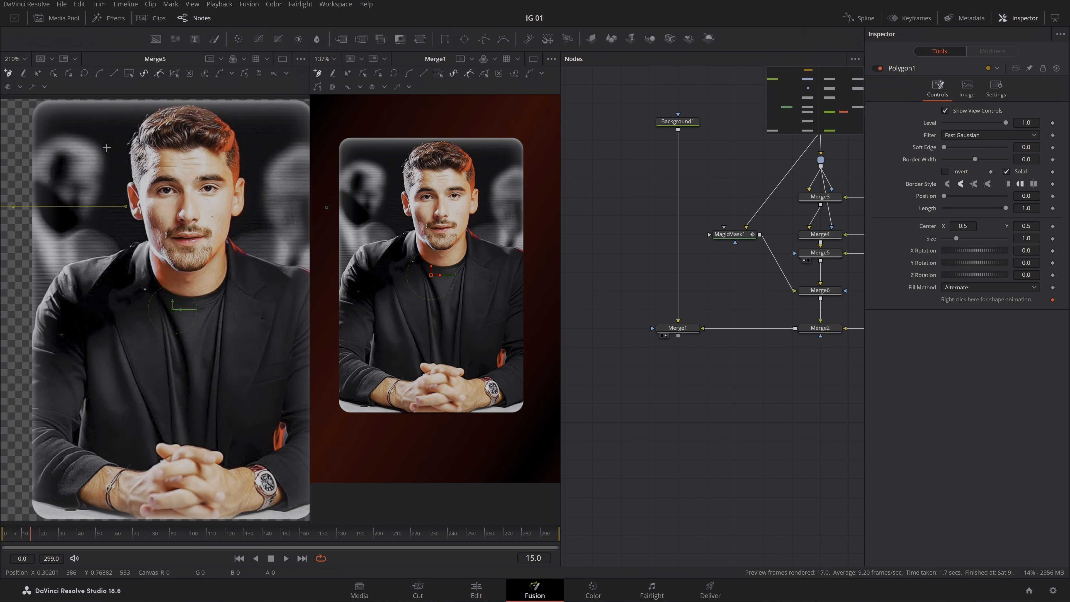
- Draw a closed diagonal wedge with Polygon1 from above the man's hair down past the portrait's left edge
{"action": "left_click_drag", "start_coordinate": [187, 97], "coordinate": [183, 110]}
{"action": "left_click", "coordinate": [190, 103]}
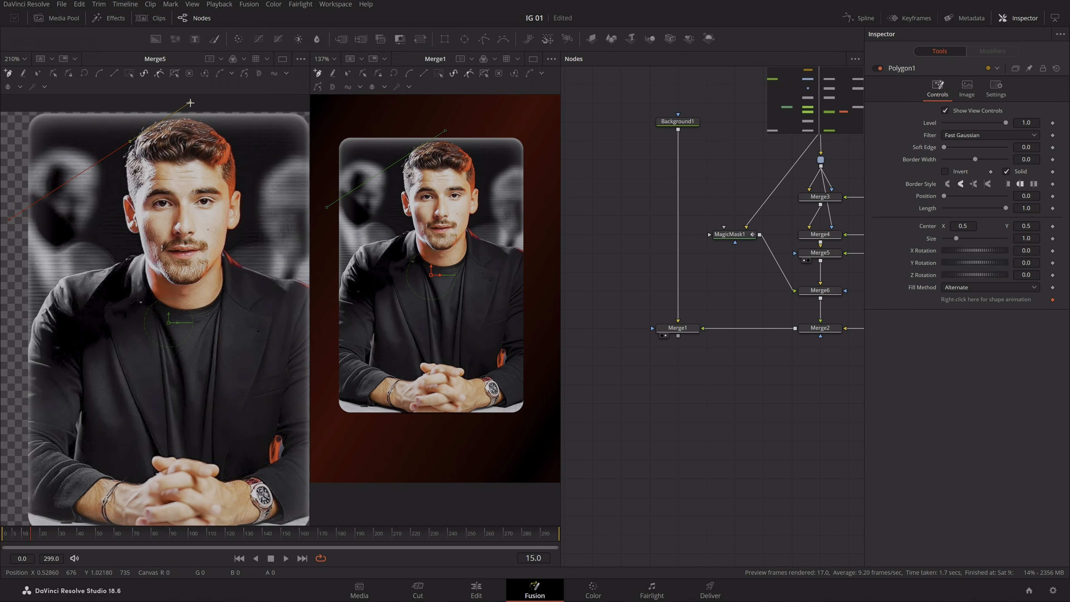
{"action": "left_click_drag", "start_coordinate": [74, 214], "coordinate": [17, 270]}
{"action": "left_click", "coordinate": [11, 219]}
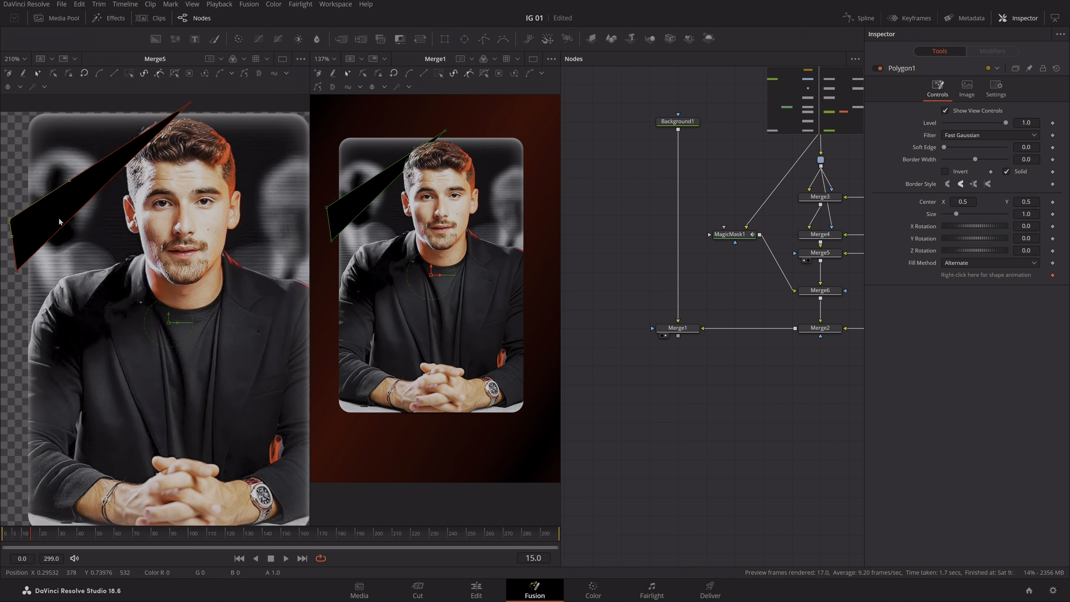
- Open the first gradient stop's colour in Background1 and copy its HTML value
{"action": "left_click_drag", "start_coordinate": [793, 328], "coordinate": [685, 331]}
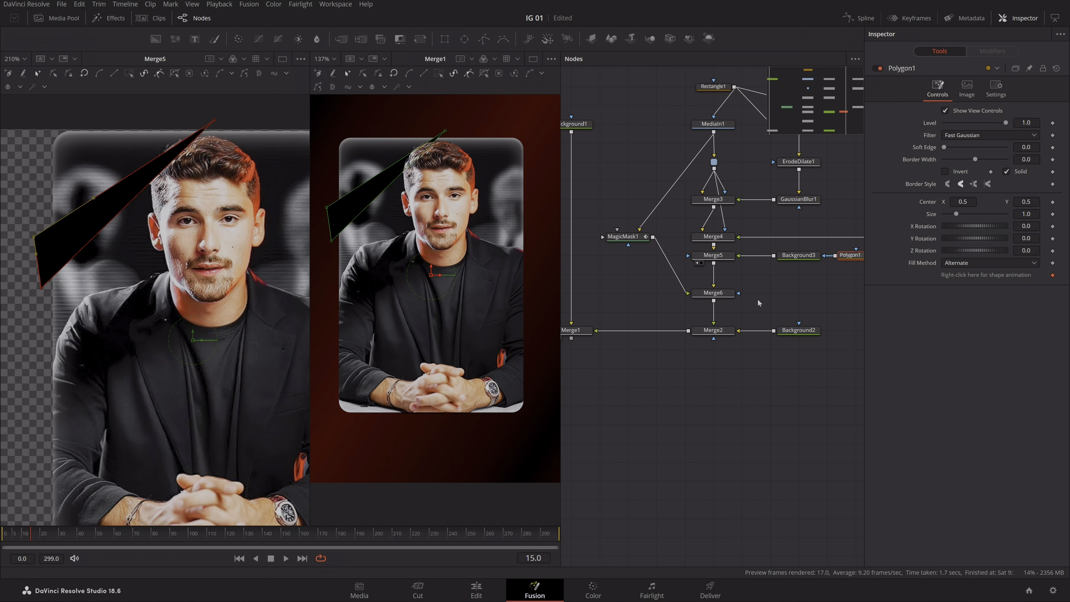
{"action": "left_click_drag", "start_coordinate": [760, 304], "coordinate": [813, 303]}
{"action": "left_click", "coordinate": [628, 127]}
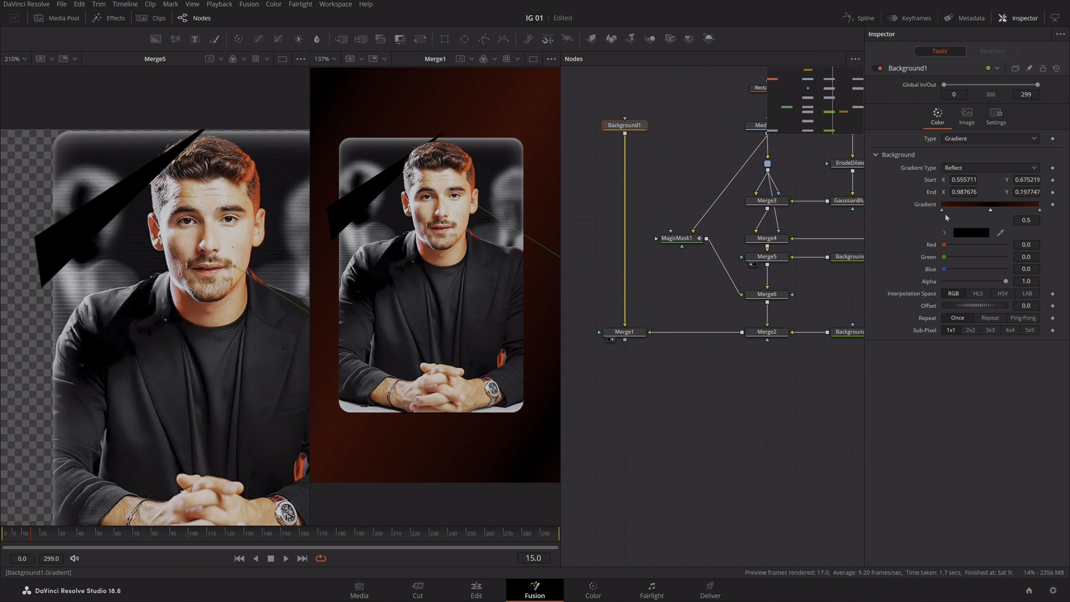
{"action": "double_click", "coordinate": [942, 209]}
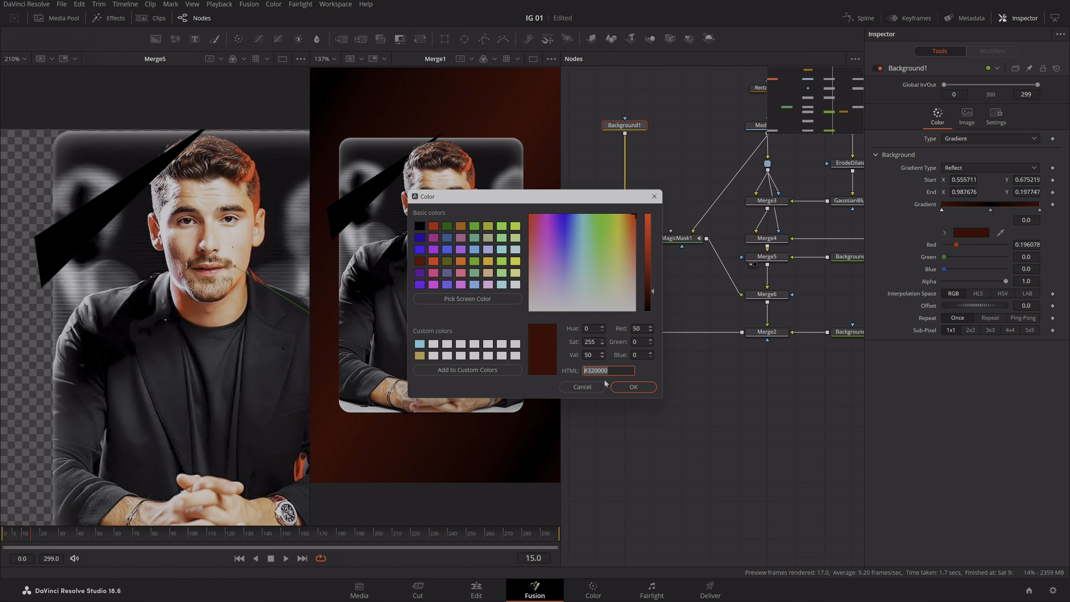
{"action": "left_click", "coordinate": [630, 387]}
- Set Background3's solid colour to HTML #320000
{"action": "left_click_drag", "start_coordinate": [825, 291], "coordinate": [774, 304]}
{"action": "left_click", "coordinate": [790, 271]}
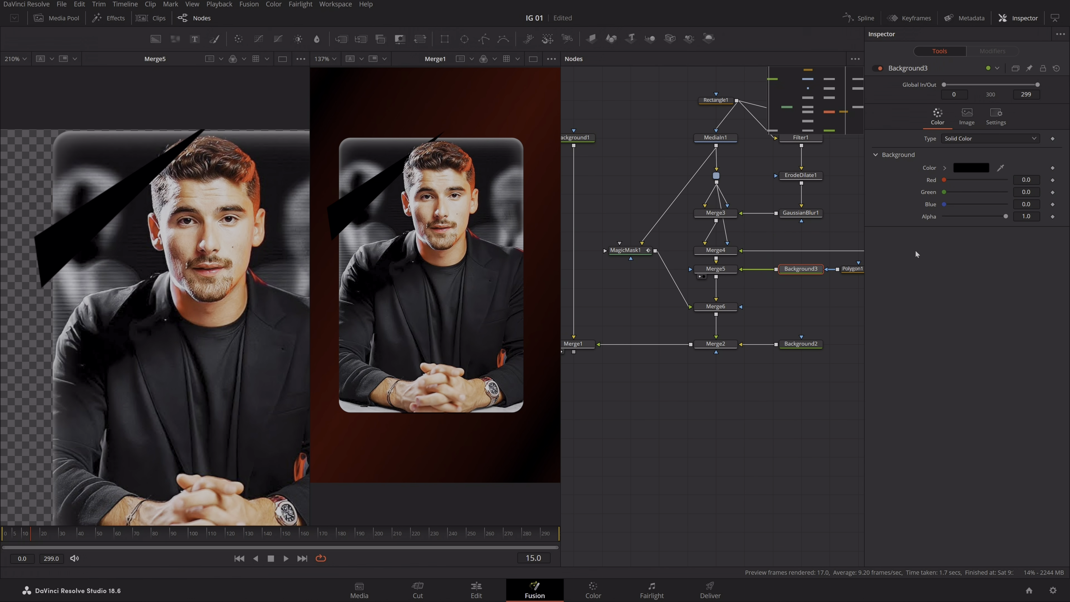
{"action": "left_click", "coordinate": [971, 168]}
{"action": "double_click", "coordinate": [599, 370]}
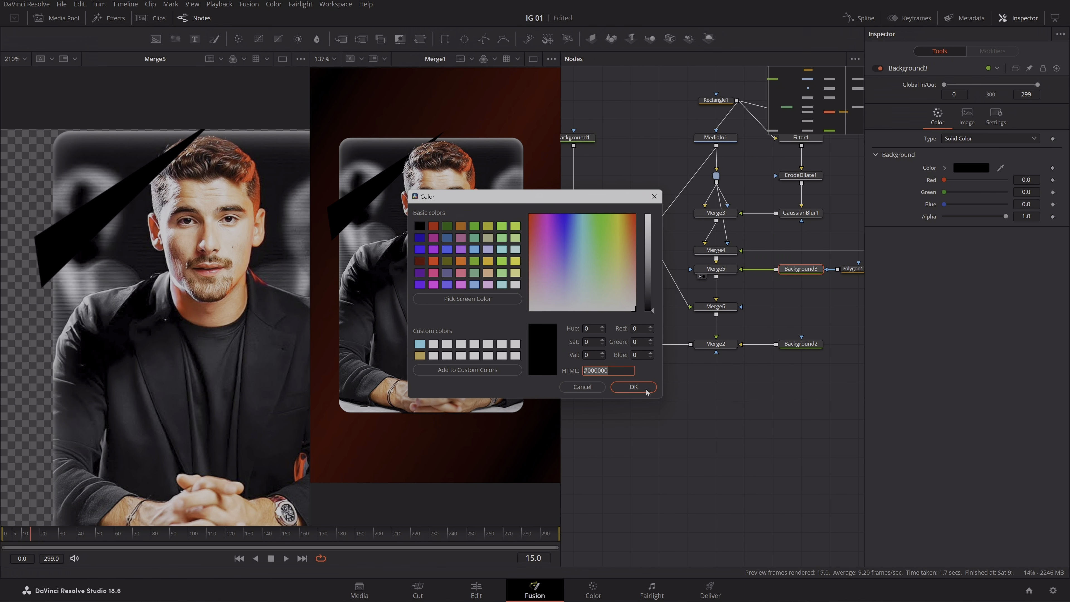
{"action": "type", "text": "320000"}
{"action": "left_click", "coordinate": [644, 388]}
{"action": "left_click", "coordinate": [742, 407]}
{"action": "left_click_drag", "start_coordinate": [742, 407], "coordinate": [732, 413]}
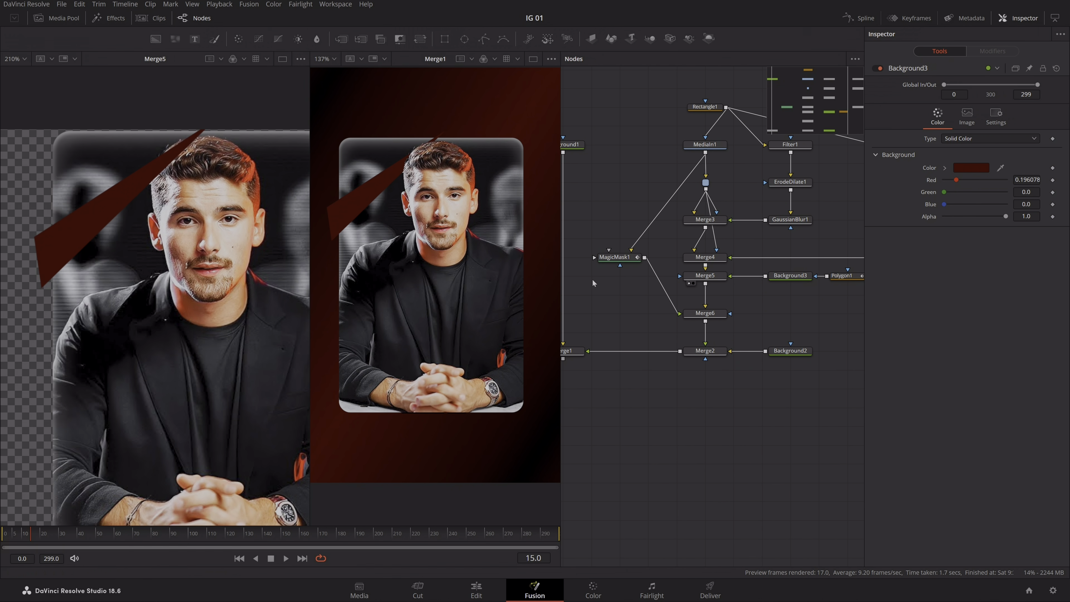
- Mask Merge5 with the pipe router's output, then detach Merge5 with Background3 and Polygon1 from the main node chain
{"action": "left_click_drag", "start_coordinate": [706, 268], "coordinate": [681, 280]}
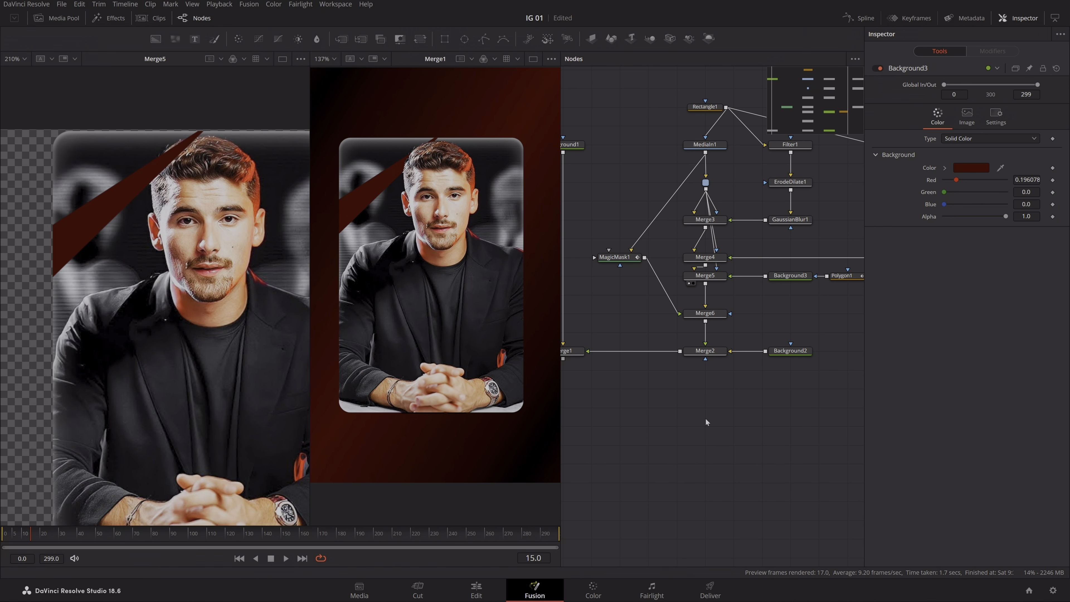
{"action": "left_click_drag", "start_coordinate": [735, 405], "coordinate": [670, 446]}
{"action": "left_click_drag", "start_coordinate": [801, 337], "coordinate": [736, 342]}
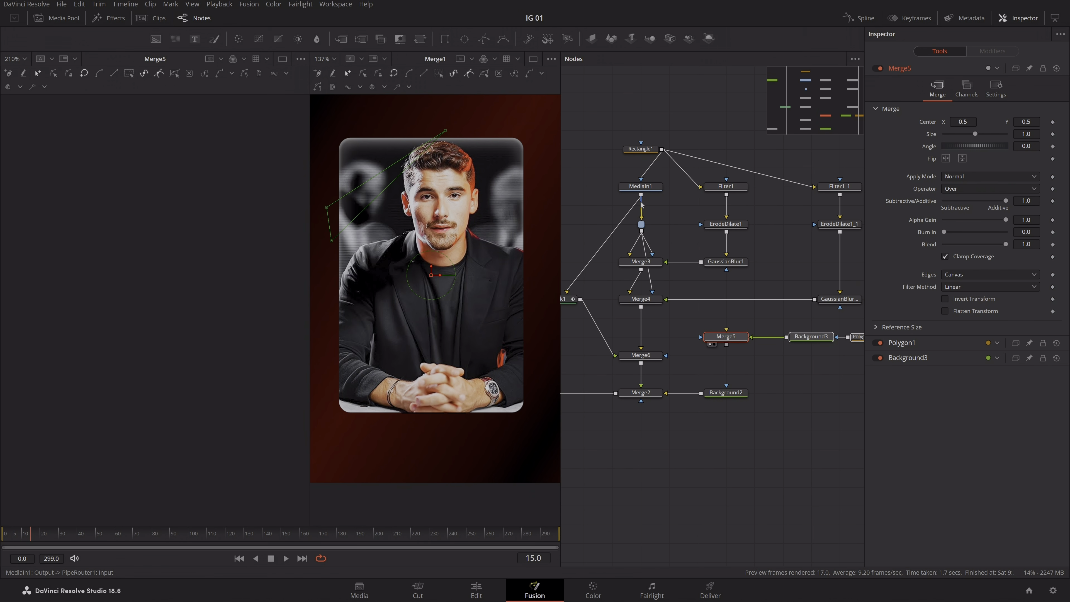
- Make room around MediaIn1 and Filter nodes, and insert Merge5 with Background3 and Polygon1 between MediaIn1 and the pipe router
{"action": "left_click_drag", "start_coordinate": [620, 214], "coordinate": [858, 127]}
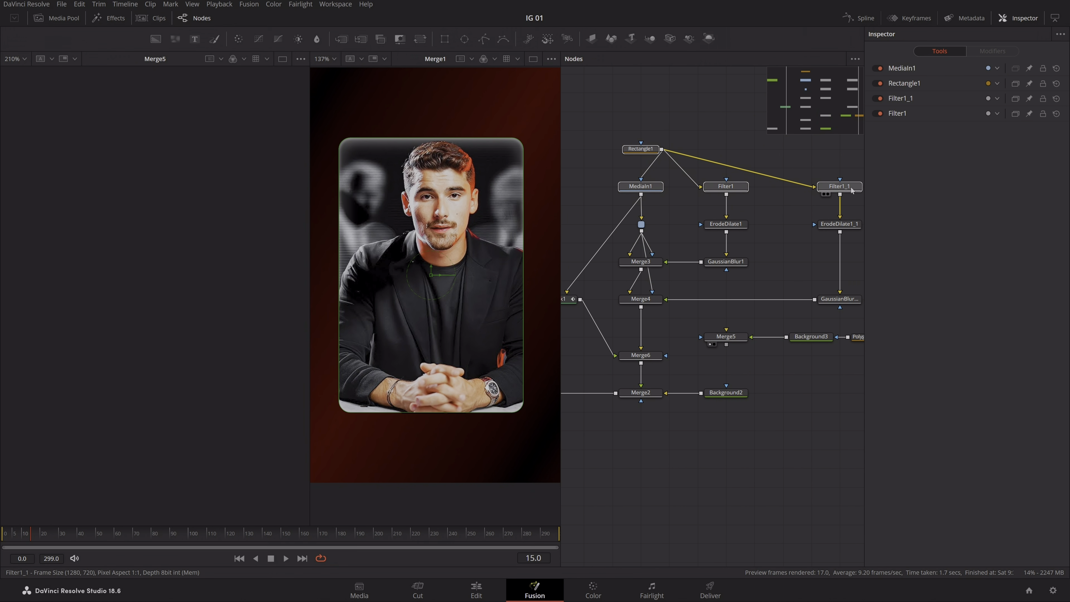
{"action": "mouse_move", "coordinate": [837, 189]}
{"action": "left_mouse_down"}
{"action": "mouse_move", "coordinate": [837, 152]}
{"action": "mouse_move", "coordinate": [837, 207]}
{"action": "left_mouse_up"}
{"action": "left_click_drag", "start_coordinate": [737, 324], "coordinate": [855, 345]}
{"action": "left_click_drag", "start_coordinate": [734, 338], "coordinate": [643, 188]}
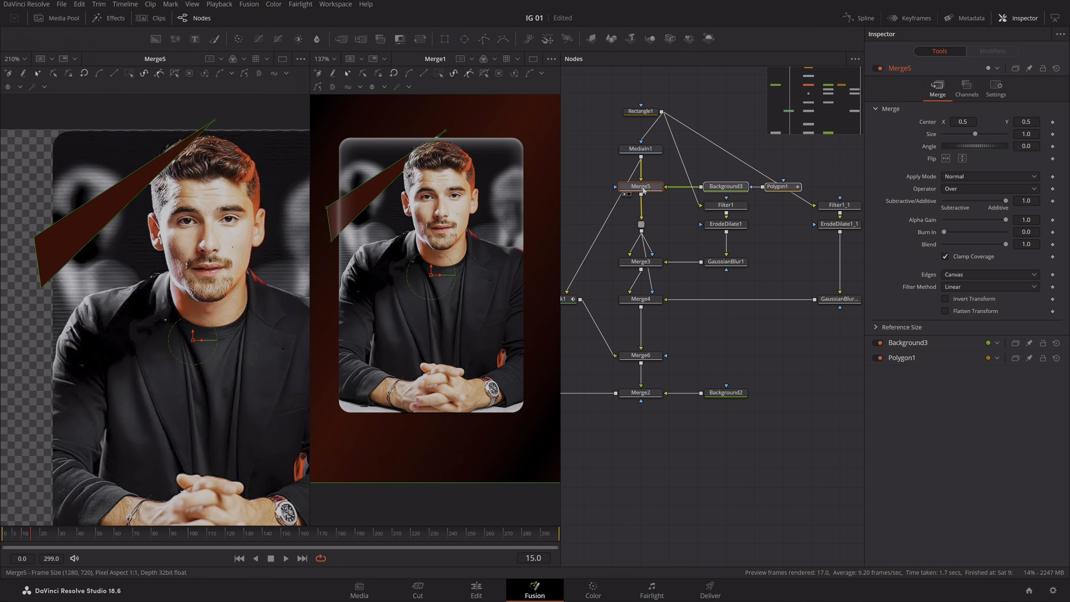
- Move both glow branches away from Merge5 to make room, then place Background3 beside Merge5 with Polygon1 directly beneath it
{"action": "left_click", "coordinate": [724, 165]}
{"action": "left_click_drag", "start_coordinate": [718, 171], "coordinate": [657, 186]}
{"action": "left_click_drag", "start_coordinate": [839, 188], "coordinate": [642, 150]}
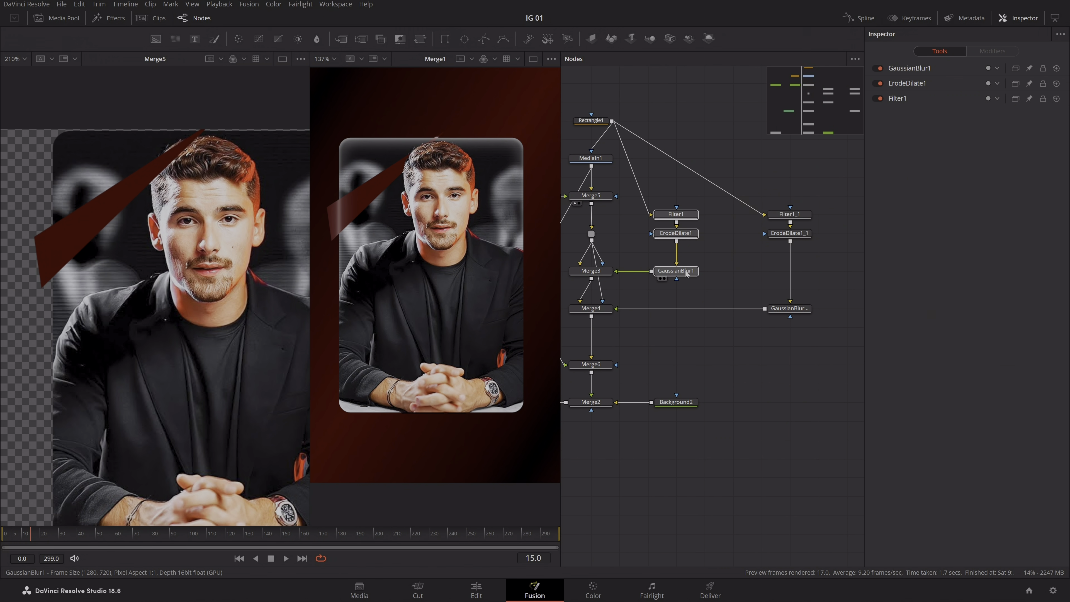
{"action": "left_click_drag", "start_coordinate": [686, 273], "coordinate": [741, 273]}
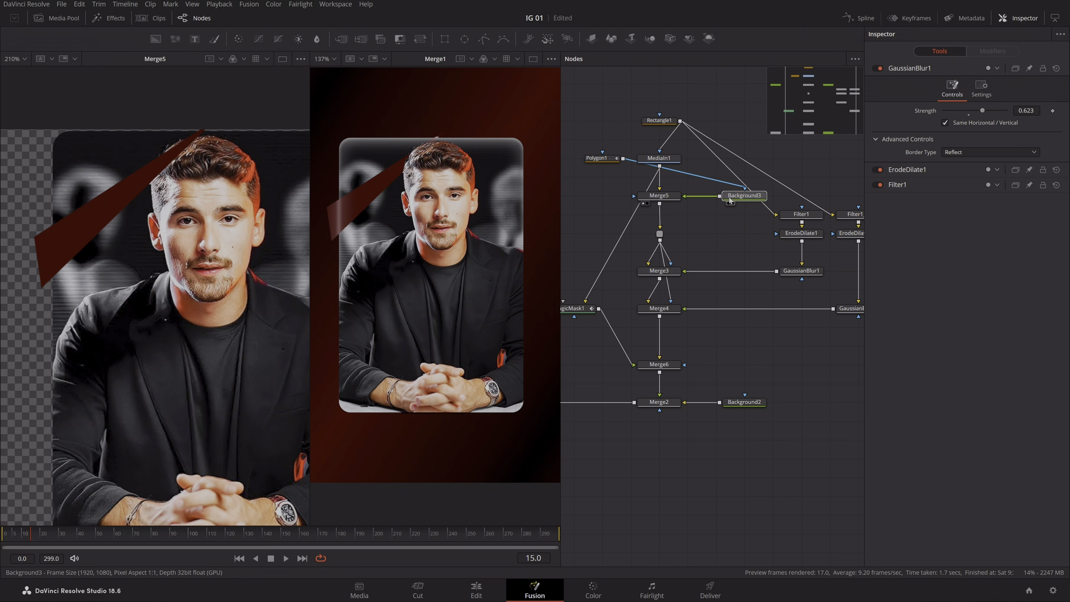
{"action": "left_click_drag", "start_coordinate": [731, 200], "coordinate": [702, 200]}
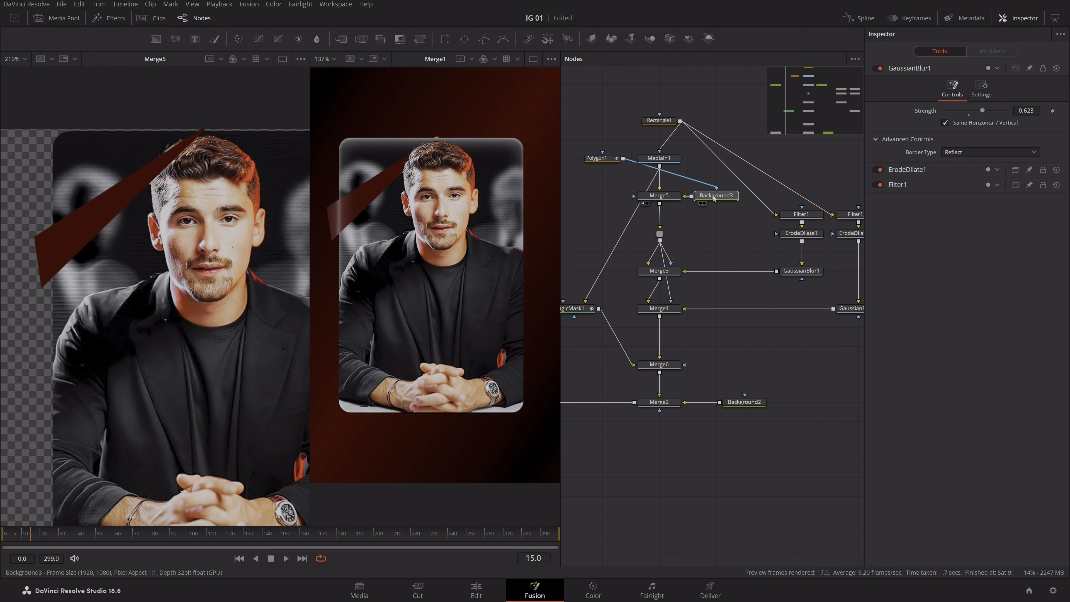
{"action": "left_click_drag", "start_coordinate": [598, 157], "coordinate": [712, 213]}
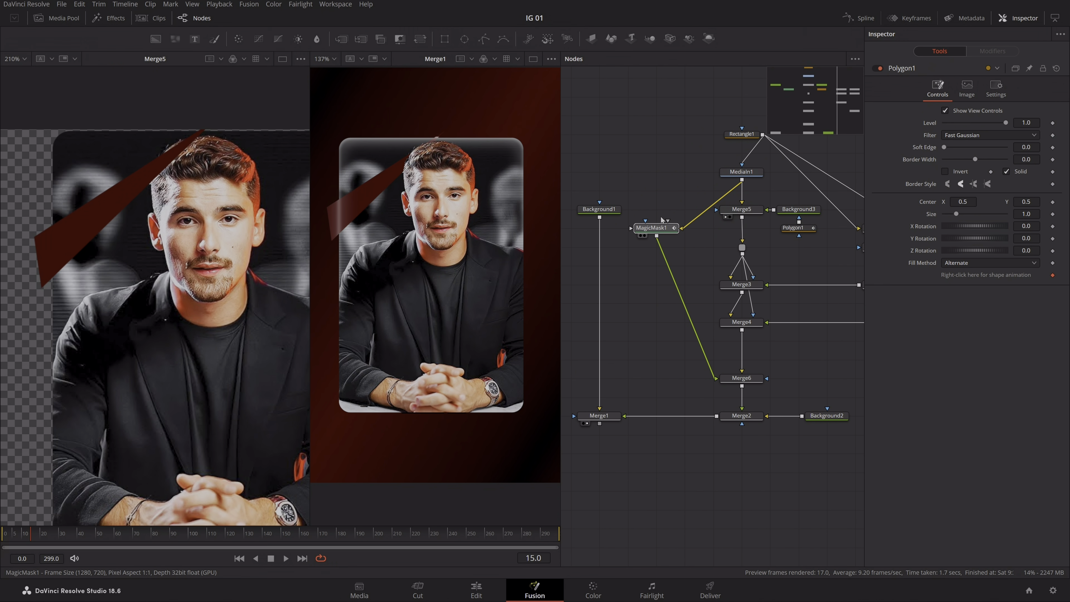
- Route MagicMask1 into Merge6 through a pipe router, and raise MagicMask1, MediaIn1 and Rectangle1 clear of Merge5
{"action": "left_click", "coordinate": [685, 378]}
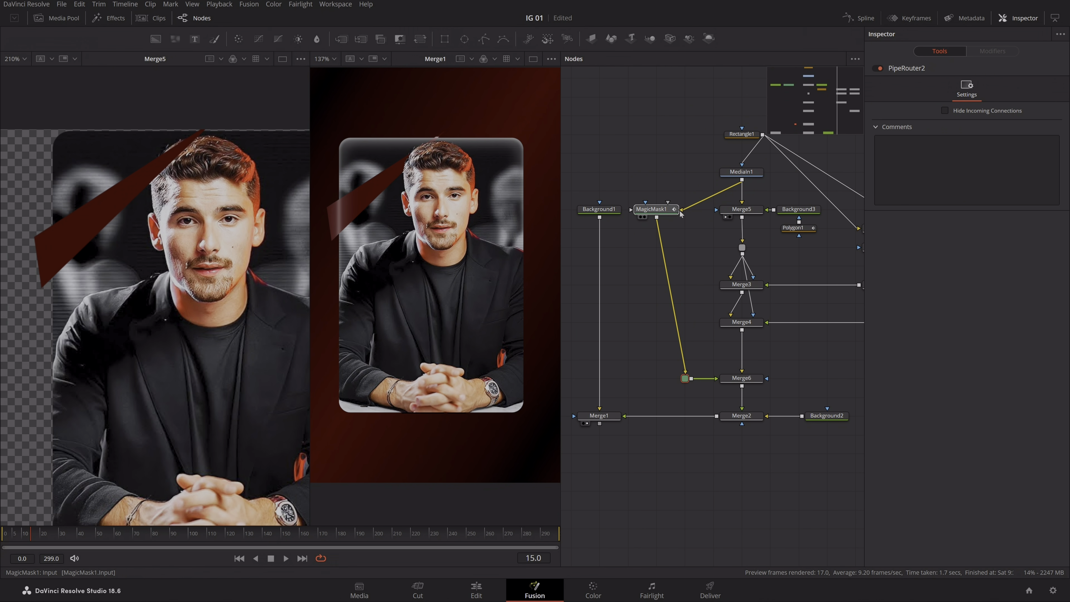
{"action": "left_click_drag", "start_coordinate": [668, 210], "coordinate": [696, 210]}
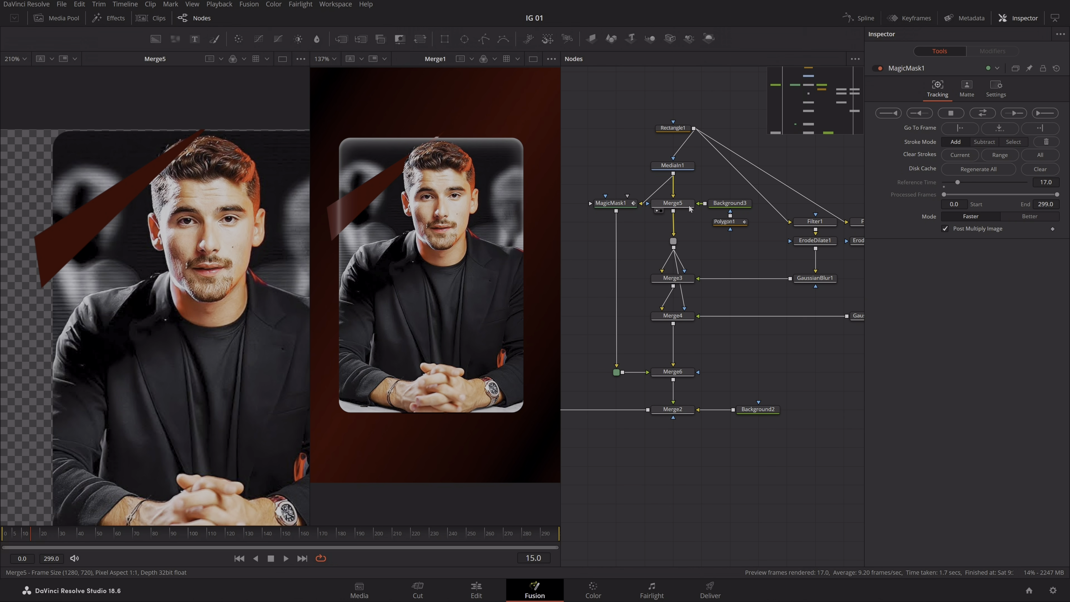
{"action": "left_click", "coordinate": [673, 203]}
{"action": "left_click_drag", "start_coordinate": [708, 181], "coordinate": [673, 109]}
{"action": "left_click_drag", "start_coordinate": [625, 202], "coordinate": [625, 183]}
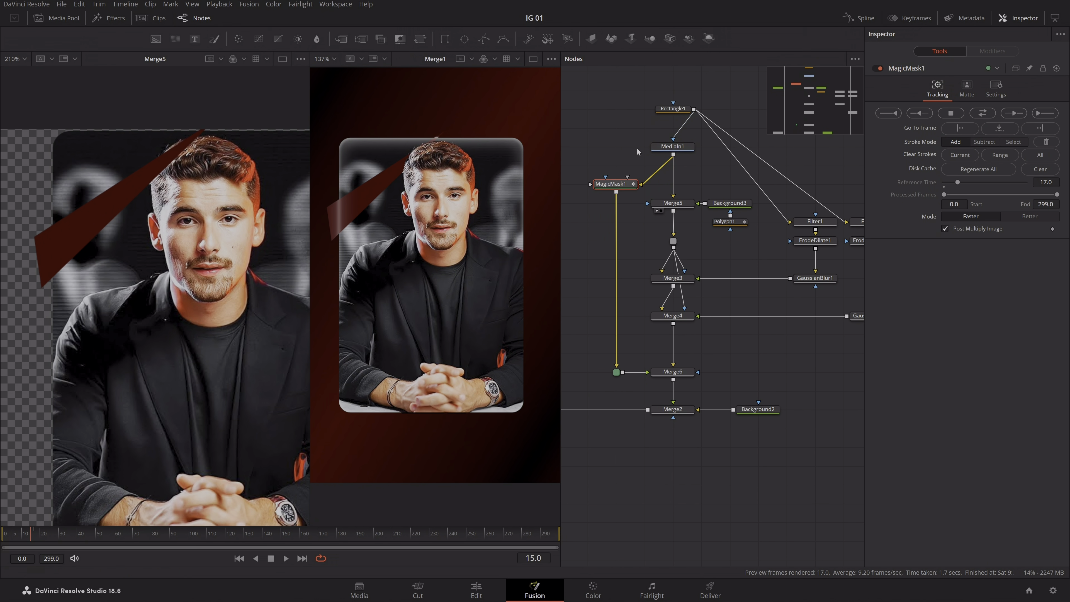
- Examine the rearranged node flow down to Merge2 and the polygon's overlap with the card's glowing edge in the composite
{"action": "left_click", "coordinate": [637, 151]}
{"action": "left_click_drag", "start_coordinate": [719, 253], "coordinate": [686, 216]}
{"action": "left_click_drag", "start_coordinate": [662, 391], "coordinate": [754, 362]}
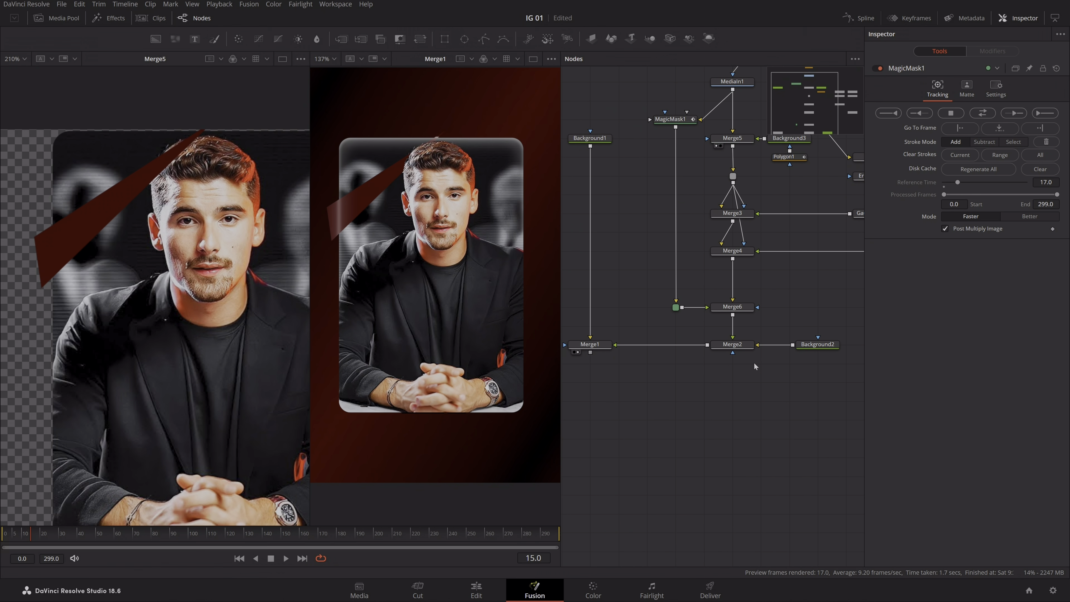
{"action": "left_click_drag", "start_coordinate": [734, 148], "coordinate": [733, 169]}
{"action": "left_click_drag", "start_coordinate": [761, 193], "coordinate": [710, 237]}
{"action": "left_click_drag", "start_coordinate": [683, 191], "coordinate": [683, 220]}
{"action": "left_click_drag", "start_coordinate": [683, 133], "coordinate": [675, 183]}
{"action": "scroll", "coordinate": [330, 215], "scroll_direction": "up", "scroll_amount": 5}
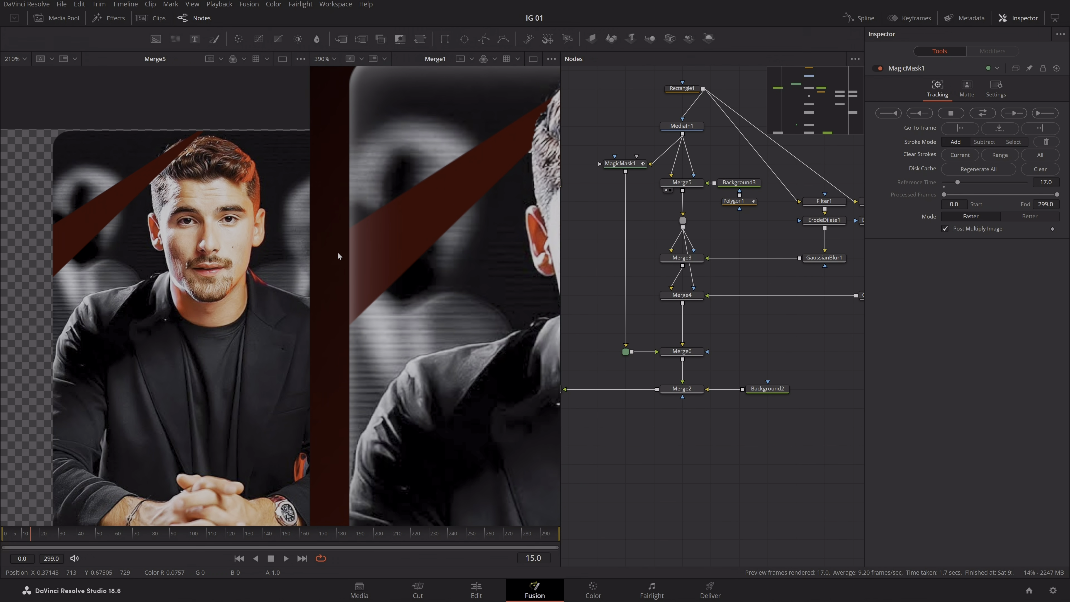
{"action": "scroll", "coordinate": [416, 264], "scroll_direction": "down", "scroll_amount": 5}
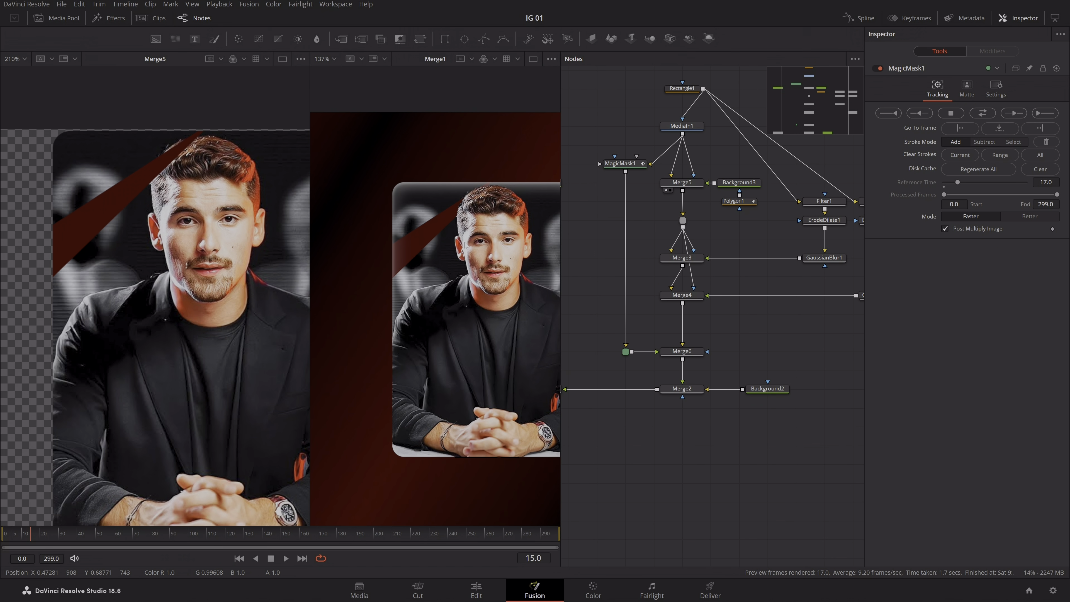
{"action": "scroll", "coordinate": [434, 253], "scroll_direction": "down", "scroll_amount": 2}
- Brighten Background3's solid red by setting the Val of its colour to 100
{"action": "left_click", "coordinate": [739, 182]}
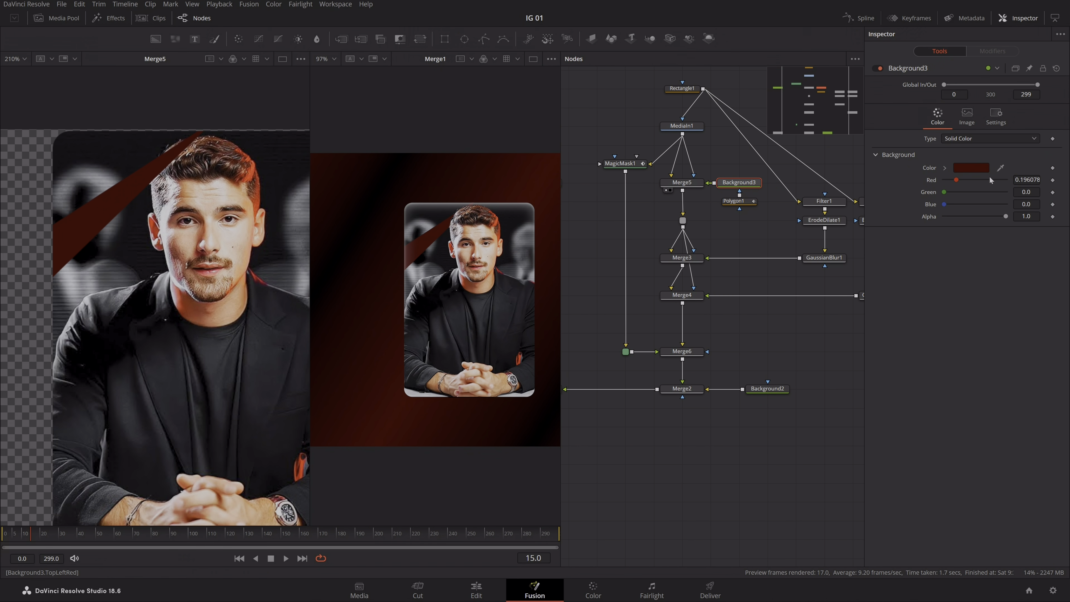
{"action": "left_click", "coordinate": [974, 169]}
{"action": "left_click_drag", "start_coordinate": [620, 209], "coordinate": [871, 281]}
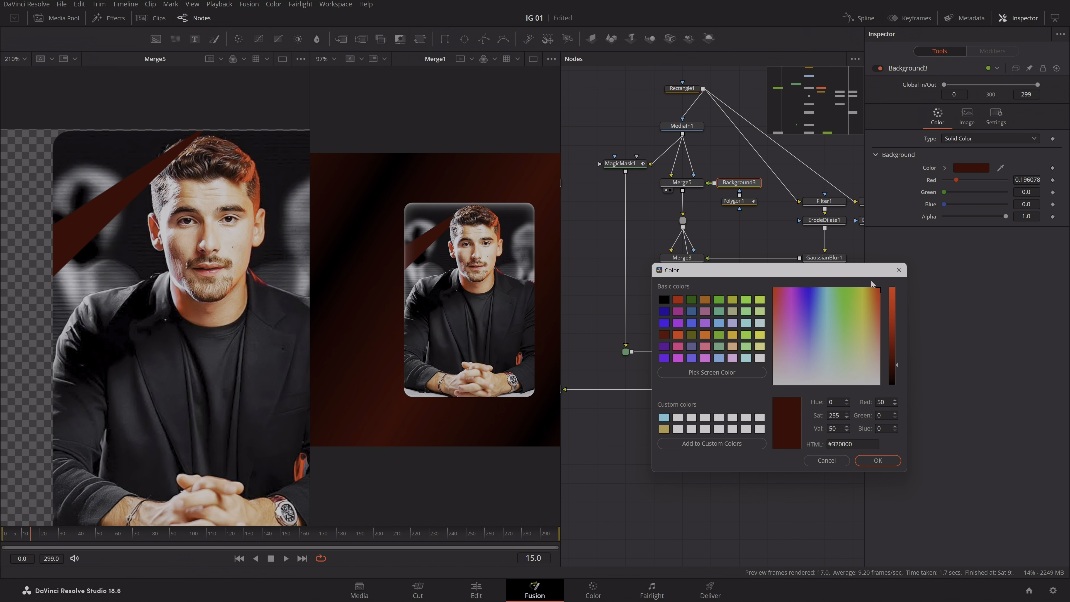
{"action": "left_click_drag", "start_coordinate": [905, 370], "coordinate": [899, 347]}
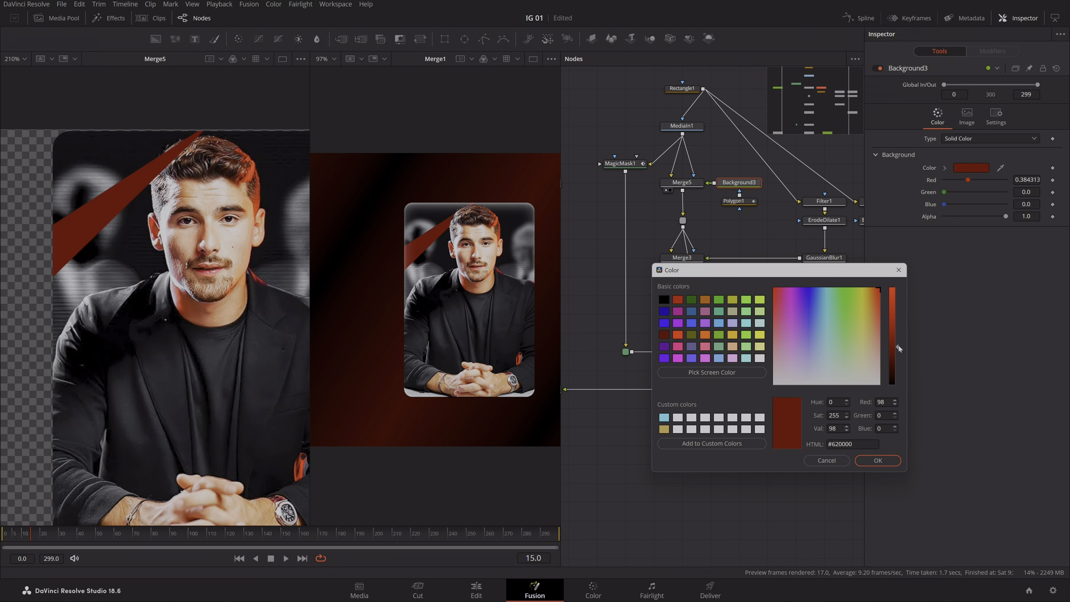
{"action": "double_click", "coordinate": [833, 428]}
{"action": "type", "text": "100"}
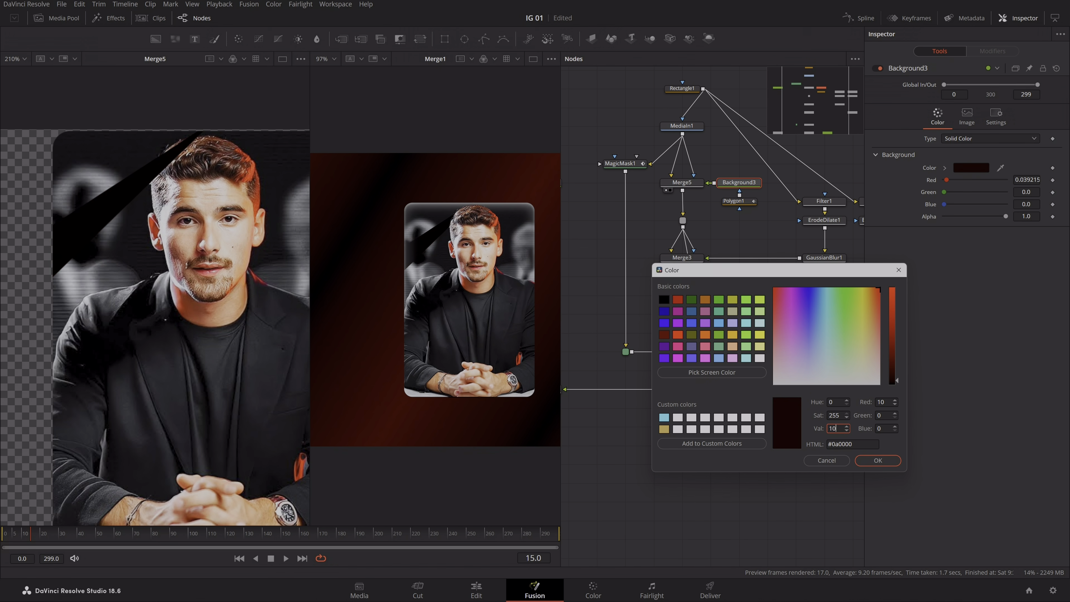
{"action": "key", "text": "Return"}
- Add a copy of Polygon1 to Background3's mask chain and temporarily disable the copy
{"action": "left_click_drag", "start_coordinate": [737, 331], "coordinate": [691, 337]}
{"action": "mouse_move", "coordinate": [704, 209]}
{"action": "left_mouse_down"}
{"action": "mouse_move", "coordinate": [704, 236]}
{"action": "mouse_move", "coordinate": [720, 211]}
{"action": "mouse_move", "coordinate": [705, 211]}
{"action": "mouse_move", "coordinate": [721, 211]}
{"action": "mouse_move", "coordinate": [697, 213]}
{"action": "left_mouse_up"}
{"action": "key", "text": "ctrl+v"}
{"action": "key", "text": "minus"}
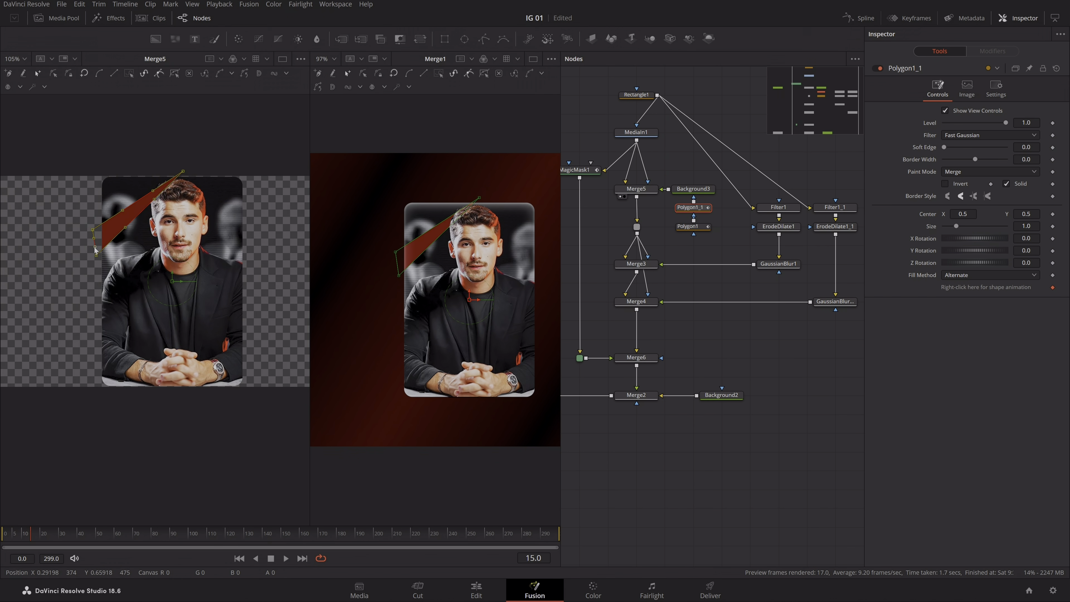
{"action": "scroll", "coordinate": [96, 250], "scroll_direction": "up", "scroll_amount": 2}
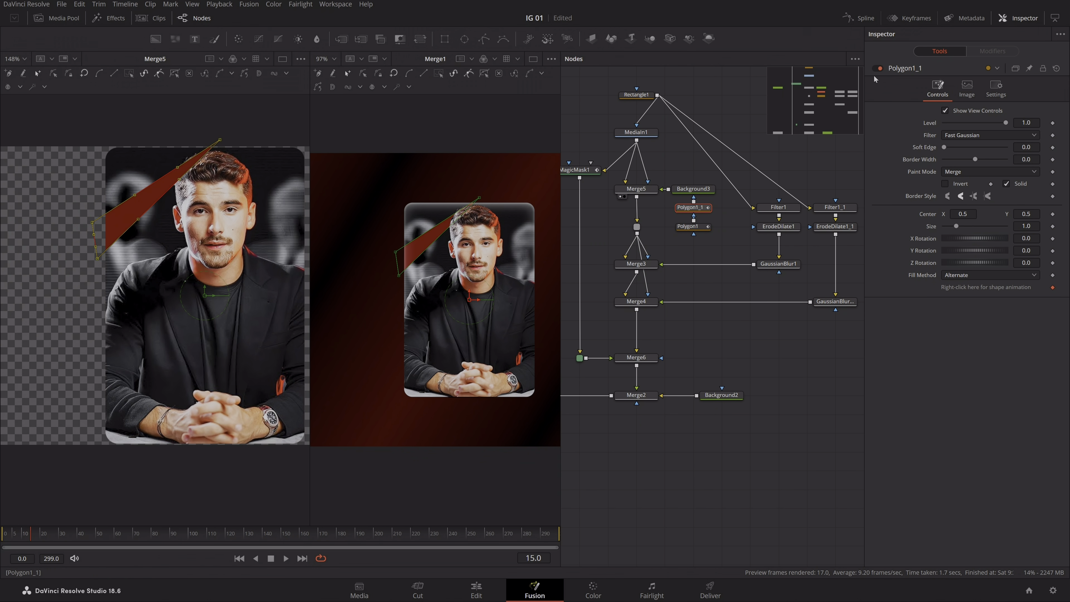
{"action": "left_click", "coordinate": [691, 226]}
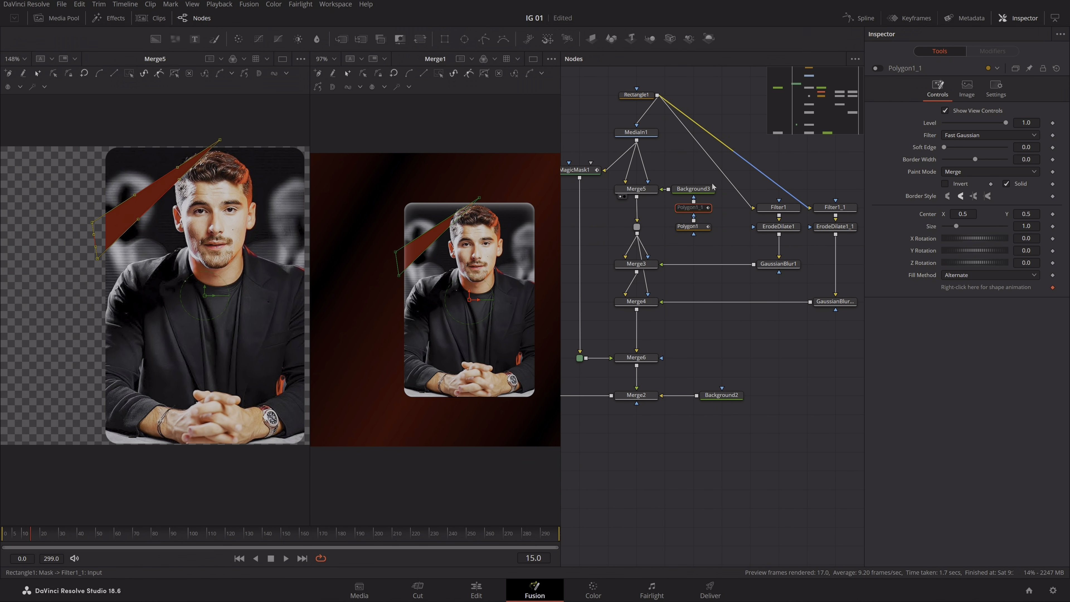
{"action": "left_click", "coordinate": [718, 274]}
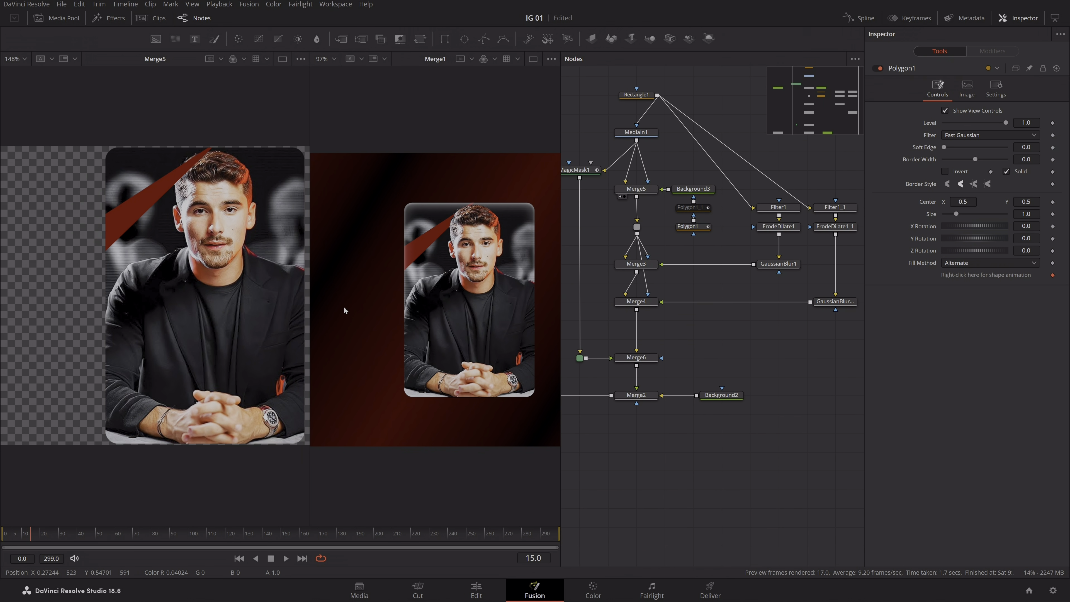
- Bend both long edges of Polygon1 upward so the straight wedge becomes a curved band behind the man's head
{"action": "left_click", "coordinate": [692, 226]}
{"action": "scroll", "coordinate": [99, 233], "scroll_direction": "up", "scroll_amount": 3}
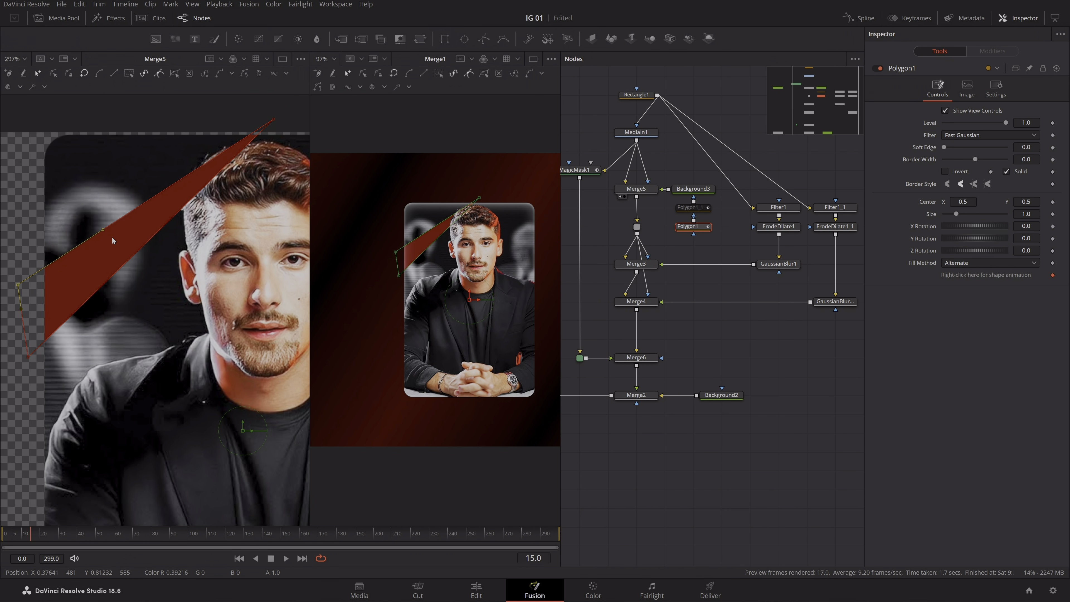
{"action": "left_click_drag", "start_coordinate": [103, 231], "coordinate": [109, 155]}
{"action": "left_click_drag", "start_coordinate": [157, 244], "coordinate": [139, 251]}
{"action": "left_click_drag", "start_coordinate": [53, 425], "coordinate": [2, 358]}
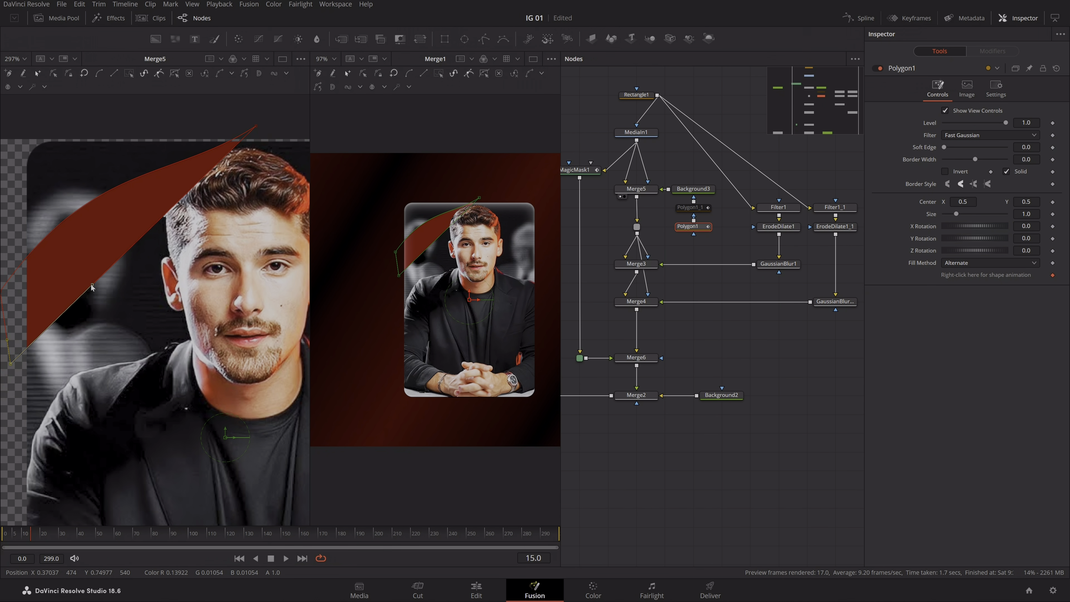
{"action": "left_click_drag", "start_coordinate": [92, 285], "coordinate": [104, 193]}
{"action": "left_click_drag", "start_coordinate": [158, 274], "coordinate": [117, 330]}
- Refine the curve of Polygon1 near its upper tip by adjusting the tip point's Bezier handle
{"action": "left_click", "coordinate": [217, 182]}
{"action": "left_click_drag", "start_coordinate": [131, 238], "coordinate": [93, 238]}
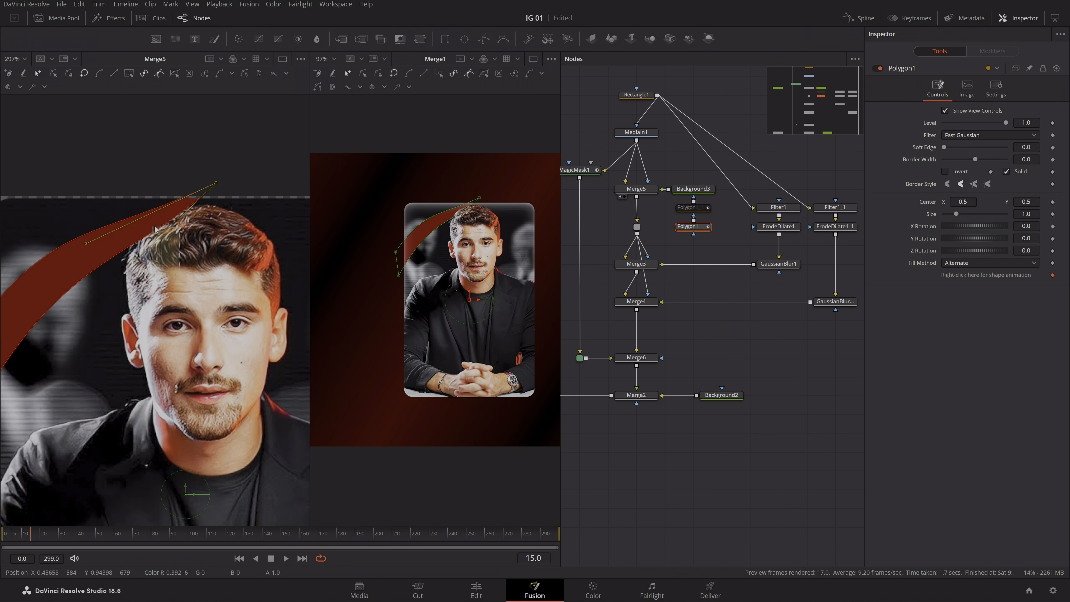
{"action": "left_click", "coordinate": [159, 244]}
{"action": "left_click", "coordinate": [217, 183]}
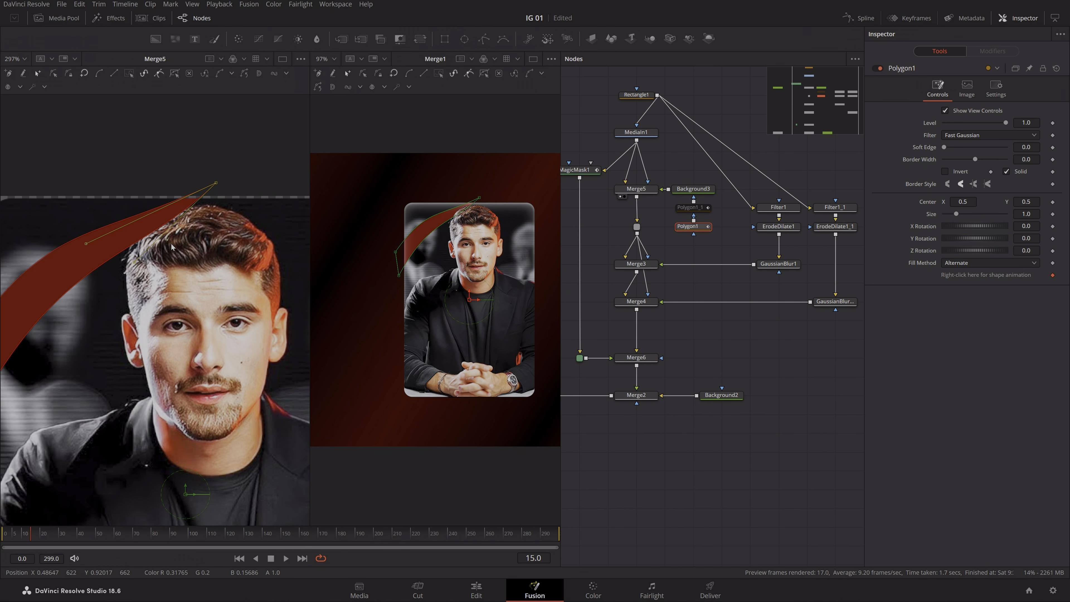
{"action": "scroll", "coordinate": [156, 246], "scroll_direction": "up", "scroll_amount": 3}
{"action": "scroll", "coordinate": [158, 243], "scroll_direction": "down", "scroll_amount": 3}
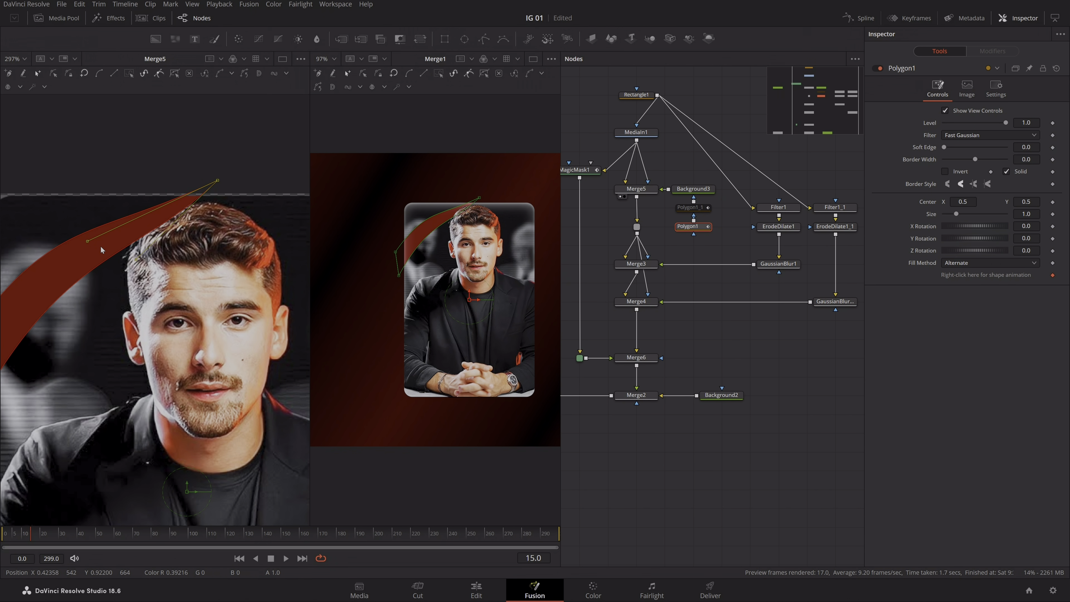
{"action": "left_click_drag", "start_coordinate": [89, 243], "coordinate": [44, 253]}
{"action": "left_click", "coordinate": [740, 329]}
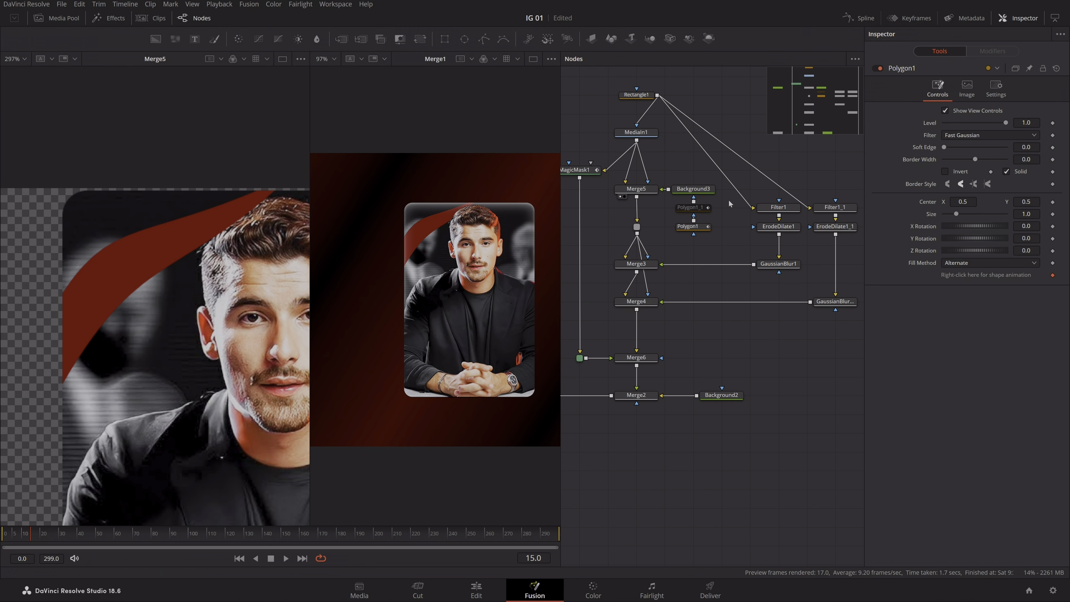
- Enable the copied polygon, shift it below the first band, and extend its tip past the card's upper-right corner
{"action": "left_click", "coordinate": [691, 207]}
{"action": "left_click", "coordinate": [876, 68]}
{"action": "left_click_drag", "start_coordinate": [212, 277], "coordinate": [200, 230]}
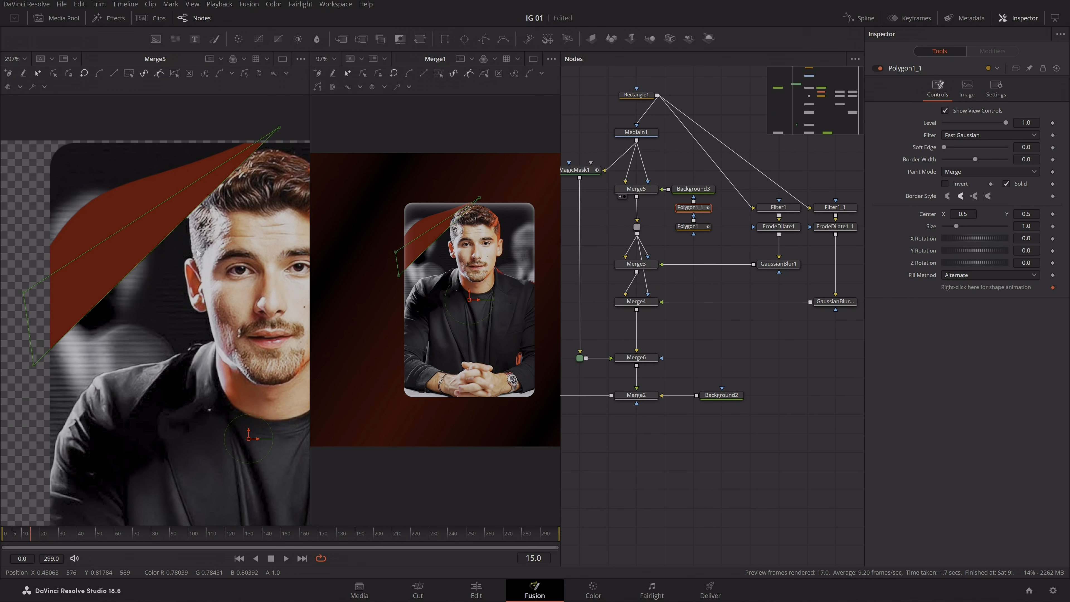
{"action": "scroll", "coordinate": [199, 229], "scroll_direction": "down", "scroll_amount": 4}
{"action": "left_click_drag", "start_coordinate": [118, 298], "coordinate": [148, 375]}
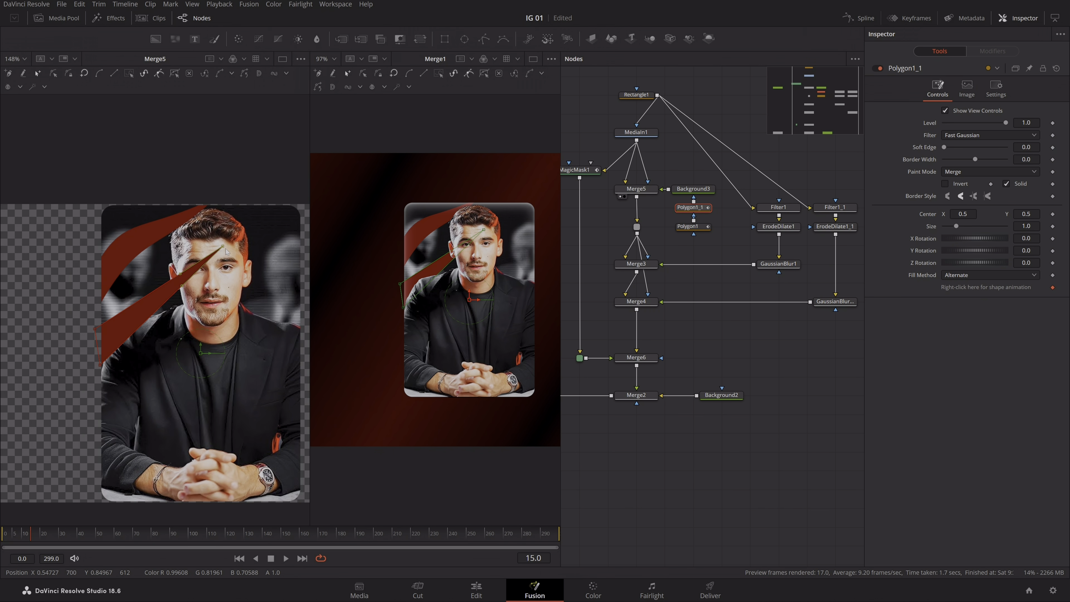
{"action": "left_click_drag", "start_coordinate": [225, 251], "coordinate": [301, 197]}
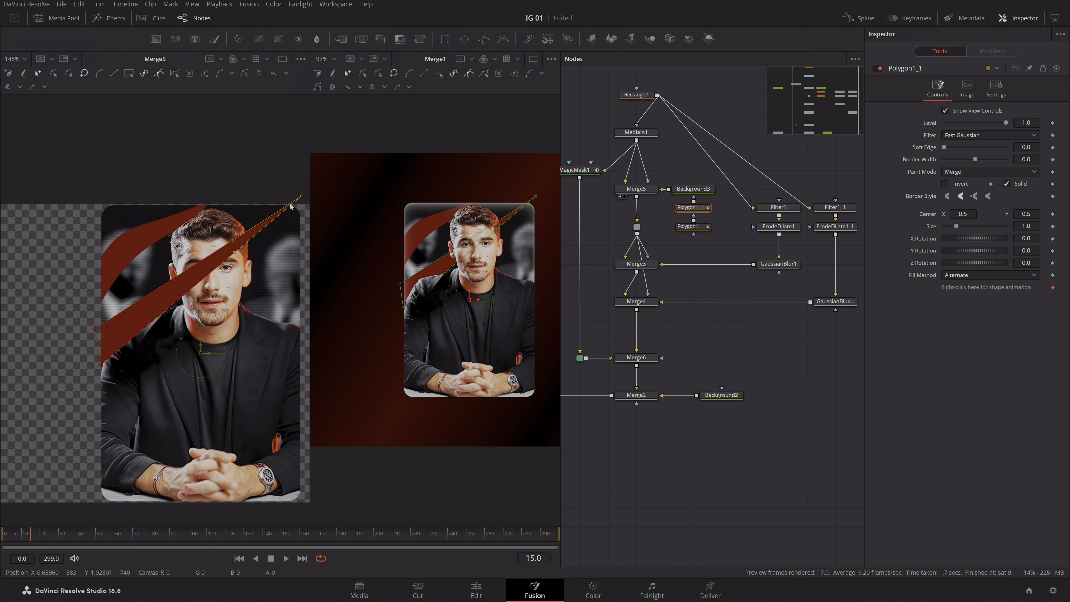
- Bend both long edges of the copied polygon into a tapered curved band running parallel to the first
{"action": "mouse_move", "coordinate": [233, 240]}
{"action": "left_mouse_down"}
{"action": "mouse_move", "coordinate": [192, 228]}
{"action": "mouse_move", "coordinate": [164, 286]}
{"action": "mouse_move", "coordinate": [132, 274]}
{"action": "mouse_move", "coordinate": [150, 293]}
{"action": "mouse_move", "coordinate": [139, 301]}
{"action": "mouse_move", "coordinate": [132, 287]}
{"action": "mouse_move", "coordinate": [166, 242]}
{"action": "left_mouse_up"}
{"action": "left_click", "coordinate": [100, 366]}
{"action": "mouse_move", "coordinate": [167, 308]}
{"action": "left_mouse_down"}
{"action": "mouse_move", "coordinate": [170, 287]}
{"action": "mouse_move", "coordinate": [218, 239]}
{"action": "left_mouse_up"}
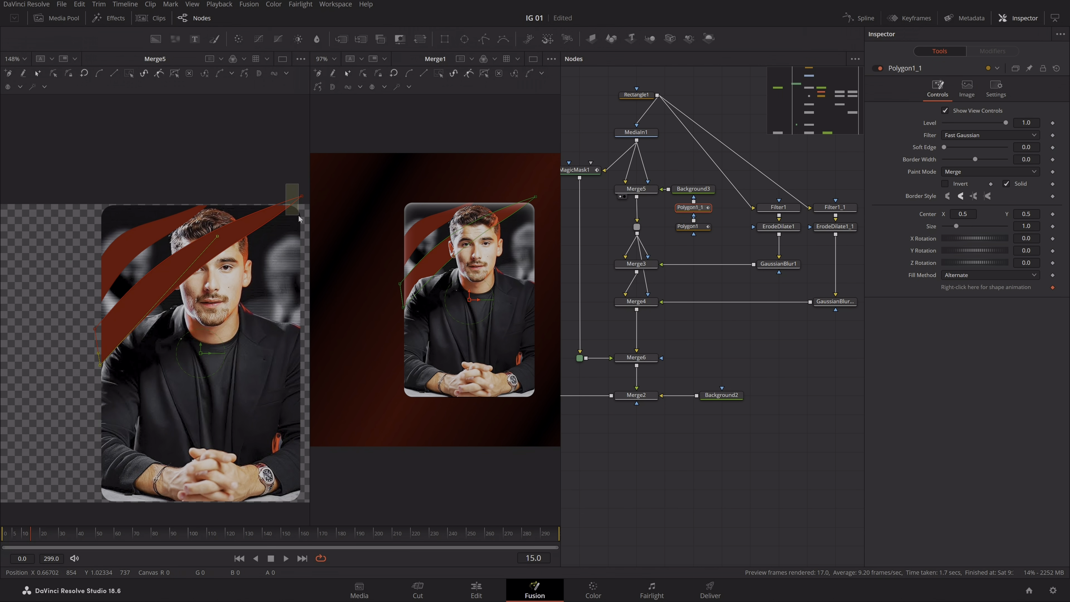
{"action": "left_click", "coordinate": [301, 196]}
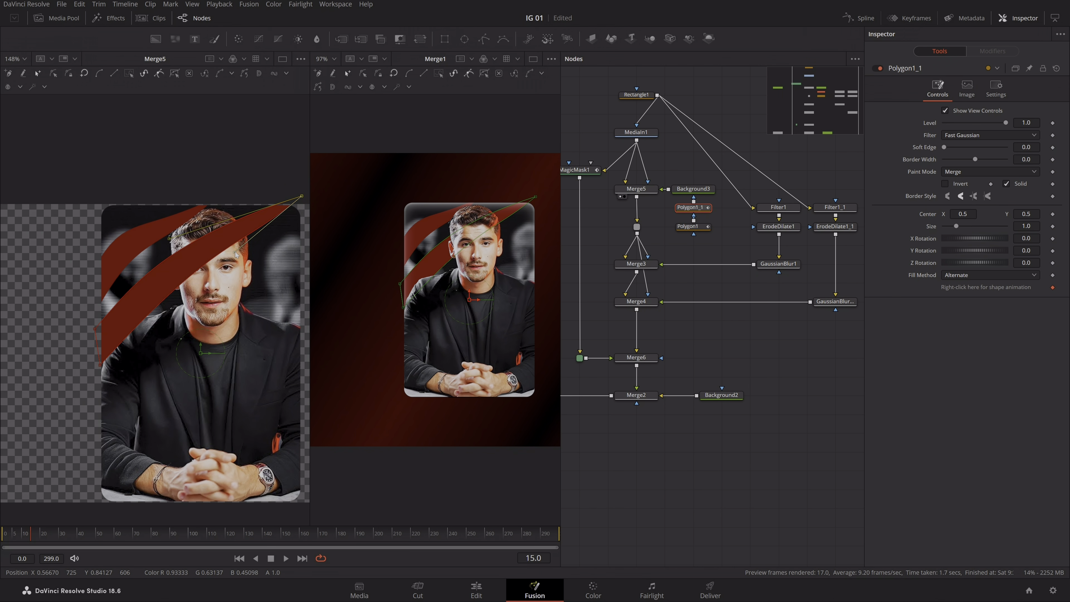
{"action": "left_click_drag", "start_coordinate": [235, 254], "coordinate": [203, 248]}
{"action": "left_click", "coordinate": [737, 349]}
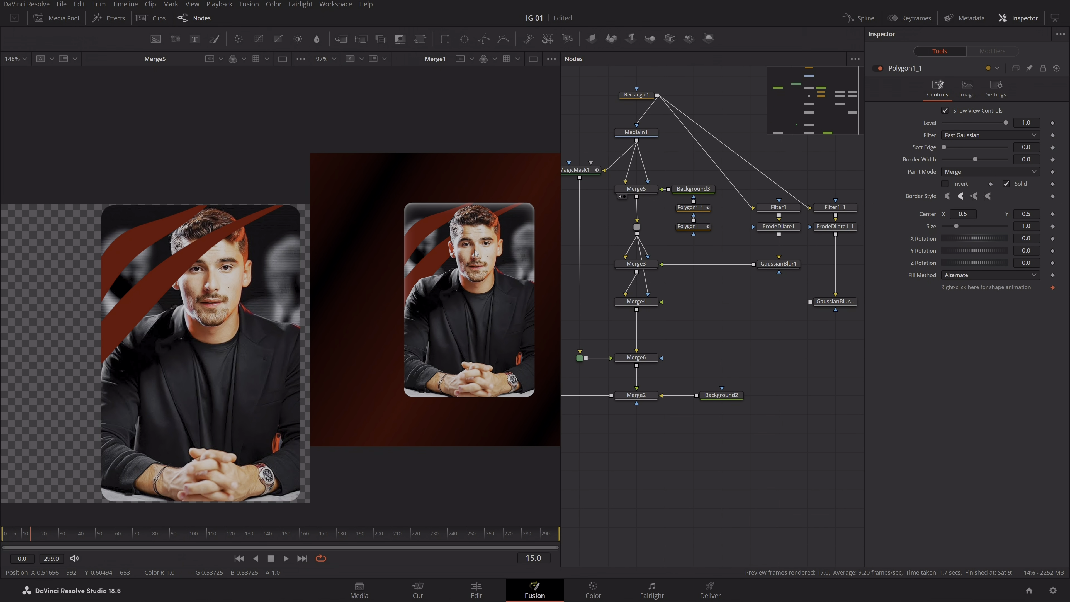
- Soften the edges of both polygon masks slightly, with Polygon1's Soft Edge at 0.0081
{"action": "scroll", "coordinate": [710, 245], "scroll_direction": "up", "scroll_amount": 2}
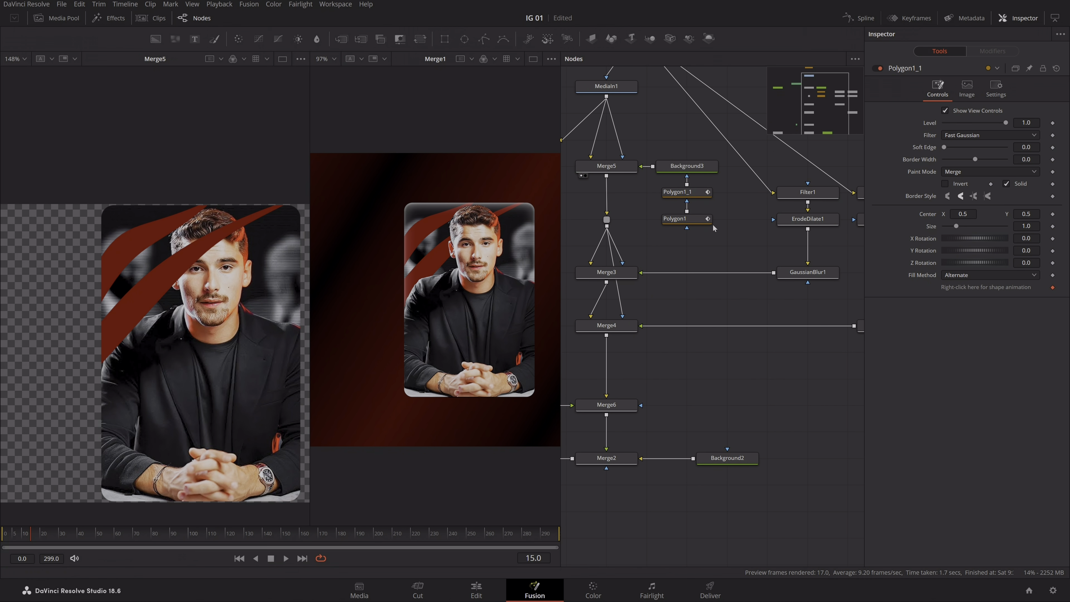
{"action": "left_click", "coordinate": [691, 217]}
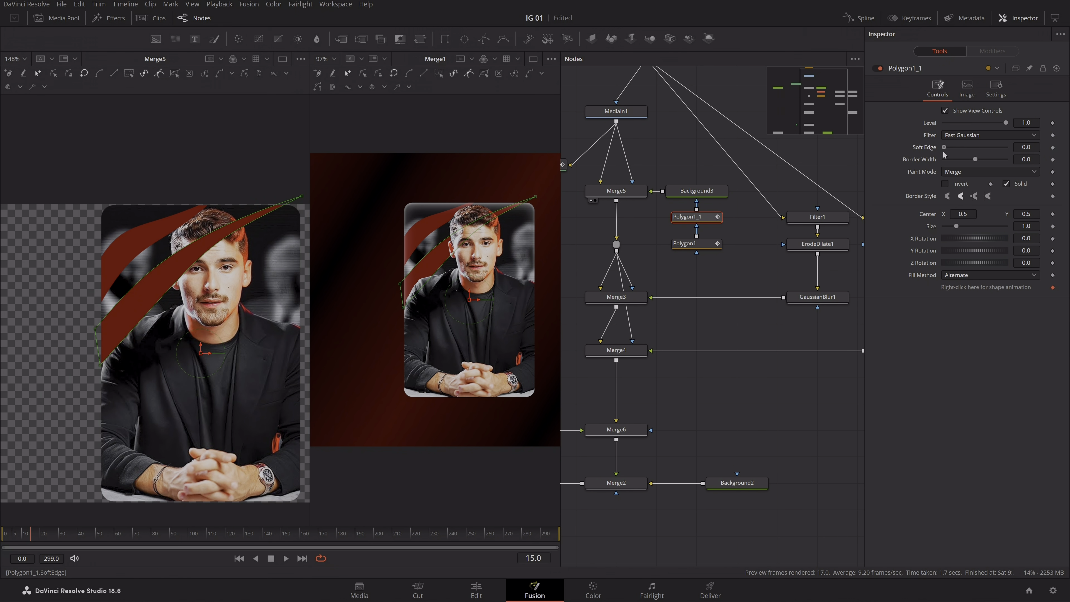
{"action": "left_click_drag", "start_coordinate": [945, 148], "coordinate": [945, 147]}
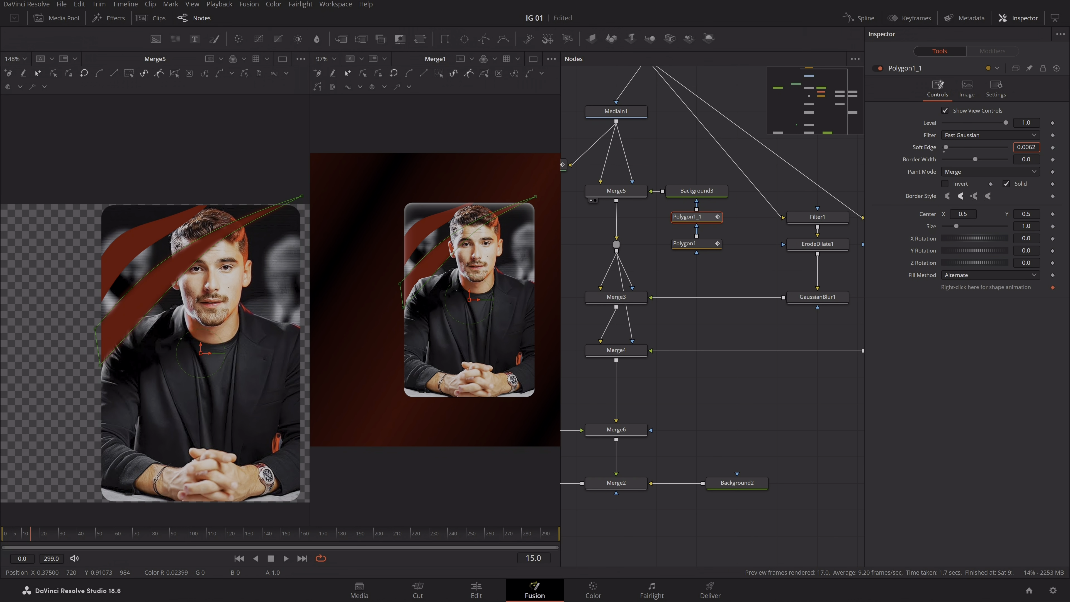
{"action": "left_click", "coordinate": [691, 244]}
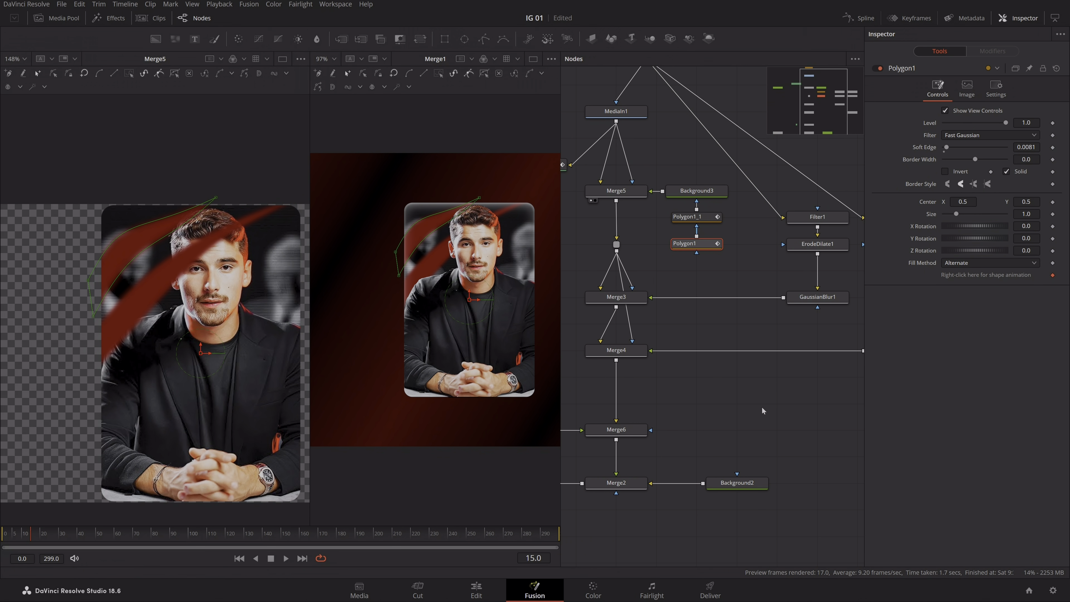
{"action": "left_click", "coordinate": [762, 408]}
{"action": "scroll", "coordinate": [759, 407], "scroll_direction": "down", "scroll_amount": 6}
{"action": "scroll", "coordinate": [757, 407], "scroll_direction": "left", "scroll_amount": 4}
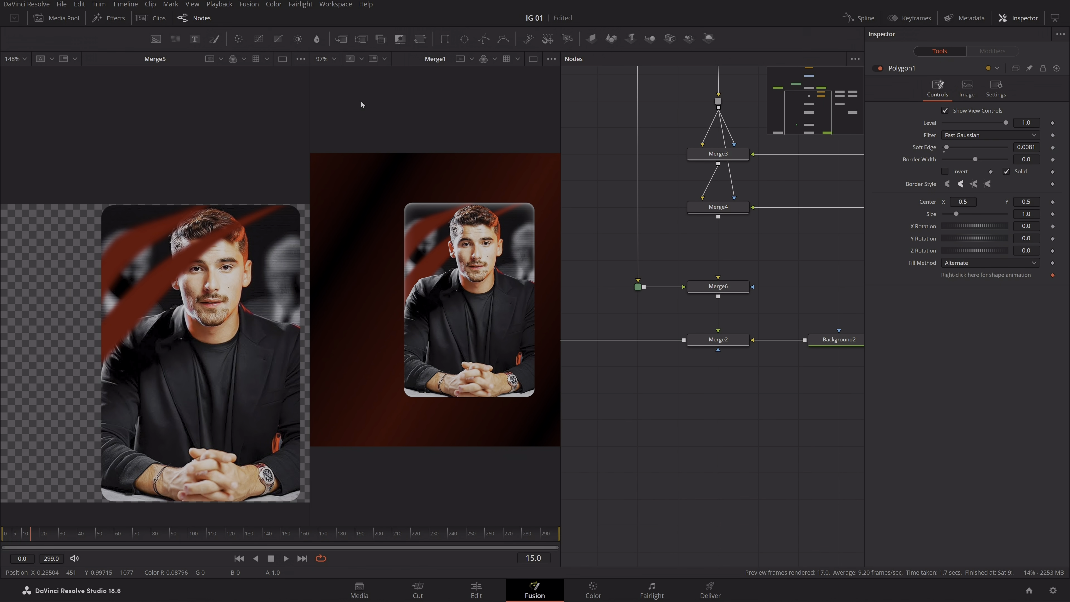
- Switch to a single viewer showing only the Merge1 output
{"action": "left_click", "coordinate": [533, 59]}
{"action": "scroll", "coordinate": [640, 397], "scroll_direction": "up", "scroll_amount": 6}
{"action": "scroll", "coordinate": [640, 397], "scroll_direction": "right", "scroll_amount": 3}
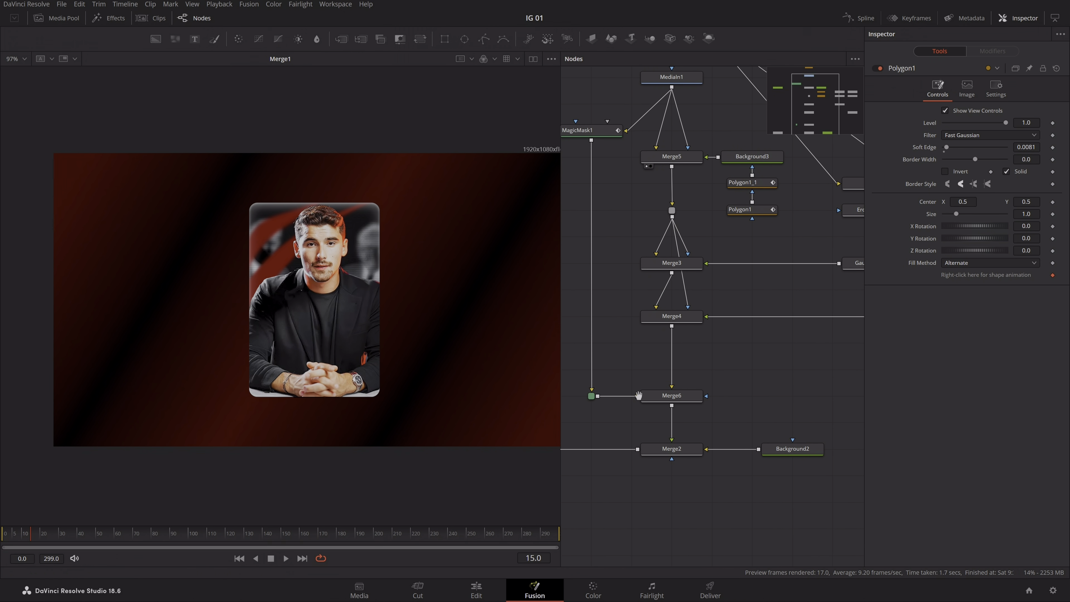
{"action": "scroll", "coordinate": [731, 236], "scroll_direction": "down", "scroll_amount": 2}
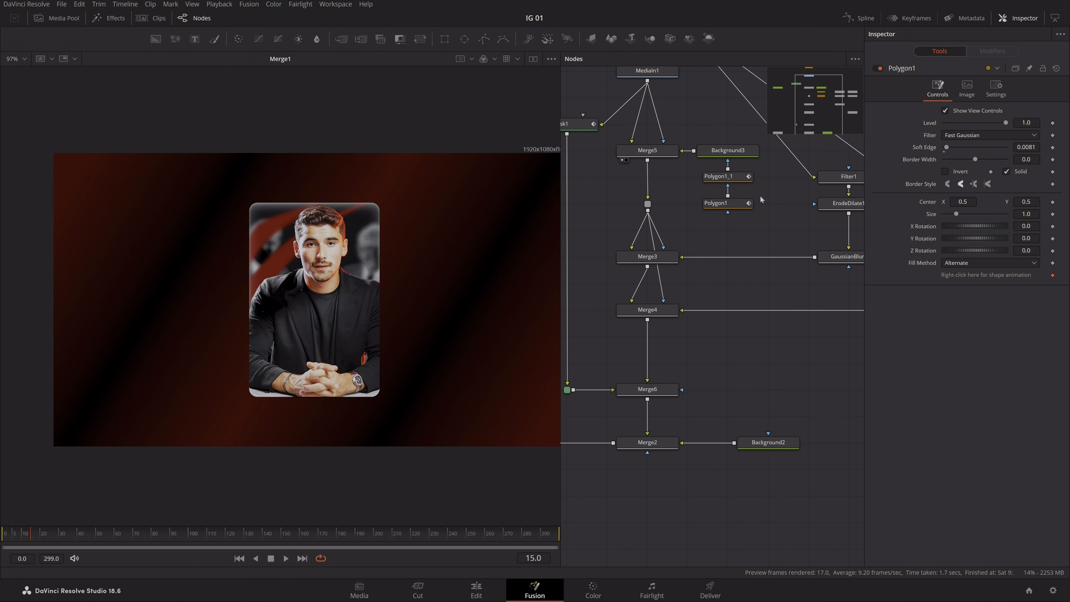
- Duplicate Background3 and Polygon1_1, and merge the copied background over the image between Merge4 and Merge6
{"action": "left_click_drag", "start_coordinate": [774, 183], "coordinate": [696, 138]}
{"action": "scroll", "coordinate": [721, 271], "scroll_direction": "down", "scroll_amount": 3}
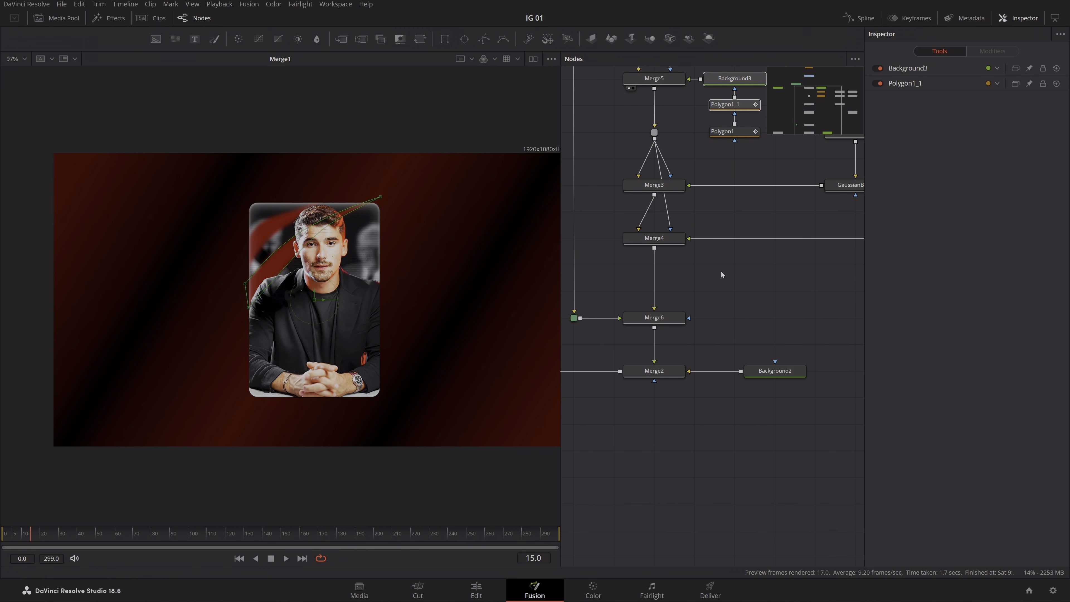
{"action": "key", "text": "ctrl+v"}
{"action": "left_click_drag", "start_coordinate": [737, 238], "coordinate": [654, 287]}
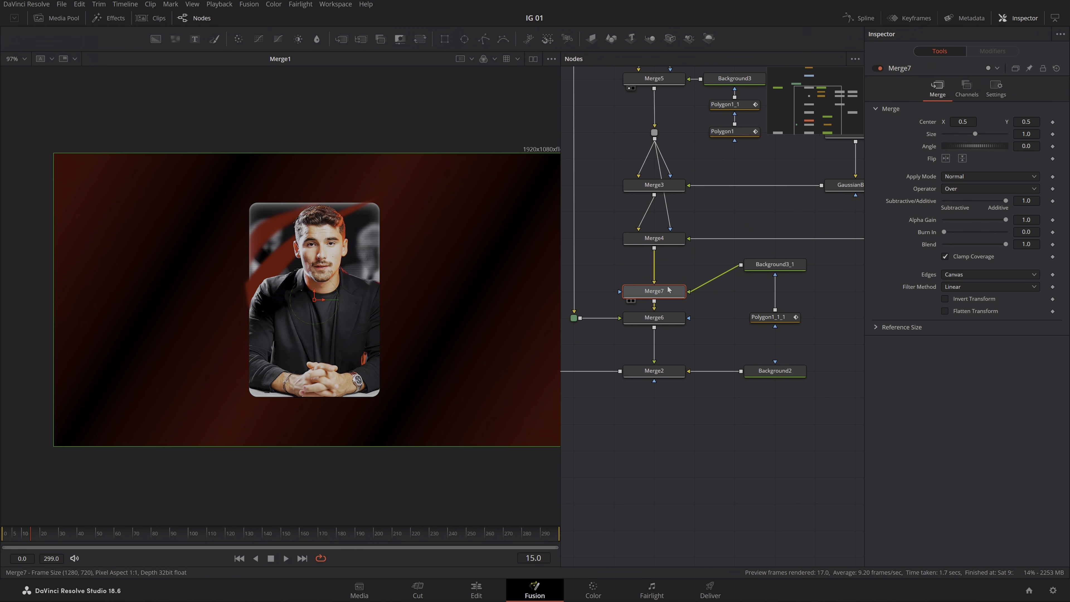
- Arrange Background3_1 and its polygon mask in one row beside Merge7
{"action": "left_click_drag", "start_coordinate": [801, 267], "coordinate": [799, 291]}
{"action": "left_click_drag", "start_coordinate": [780, 319], "coordinate": [780, 256]}
{"action": "left_click", "coordinate": [775, 292]}
{"action": "left_click", "coordinate": [749, 244]}
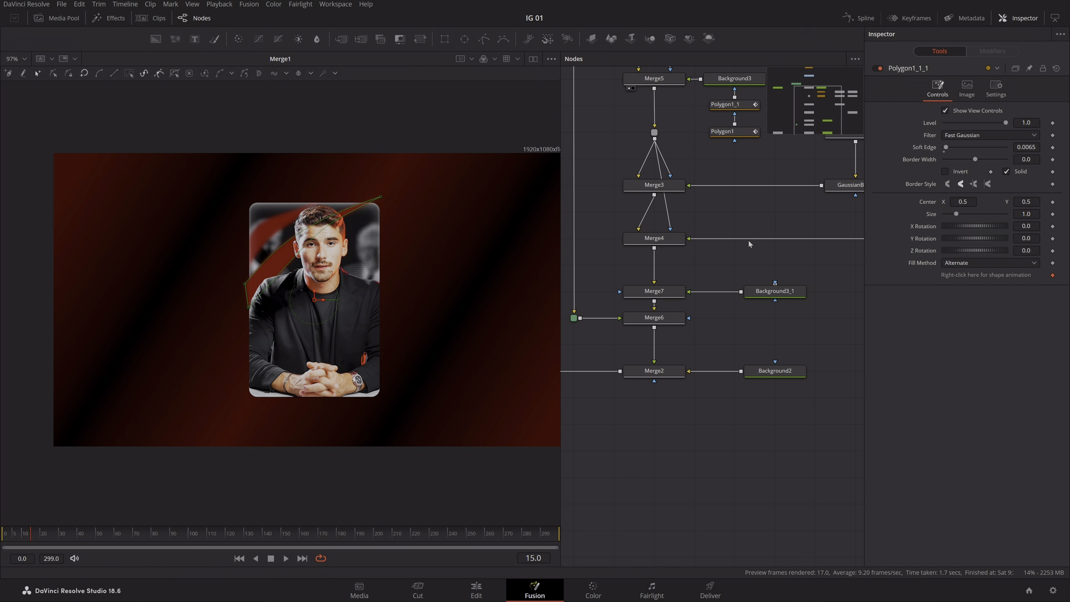
{"action": "left_click_drag", "start_coordinate": [740, 207], "coordinate": [706, 242]}
{"action": "mouse_move", "coordinate": [746, 324]}
{"action": "left_mouse_down"}
{"action": "mouse_move", "coordinate": [746, 297]}
{"action": "mouse_move", "coordinate": [787, 305]}
{"action": "mouse_move", "coordinate": [745, 336]}
{"action": "left_mouse_up"}
{"action": "left_click_drag", "start_coordinate": [781, 302], "coordinate": [820, 328]}
{"action": "left_click_drag", "start_coordinate": [626, 292], "coordinate": [618, 316]}
{"action": "left_click", "coordinate": [722, 290]}
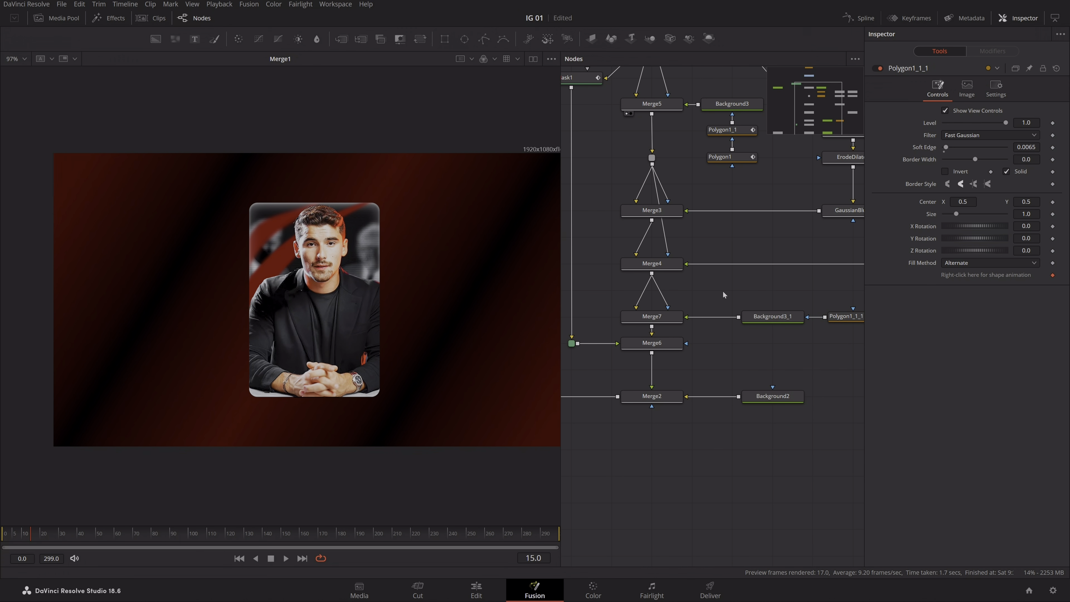
- Connect MediaIn1's output to Merge7's effect mask, leaving no mask link from Merge4
{"action": "left_click_drag", "start_coordinate": [717, 287], "coordinate": [718, 328]}
{"action": "left_click", "coordinate": [669, 345]}
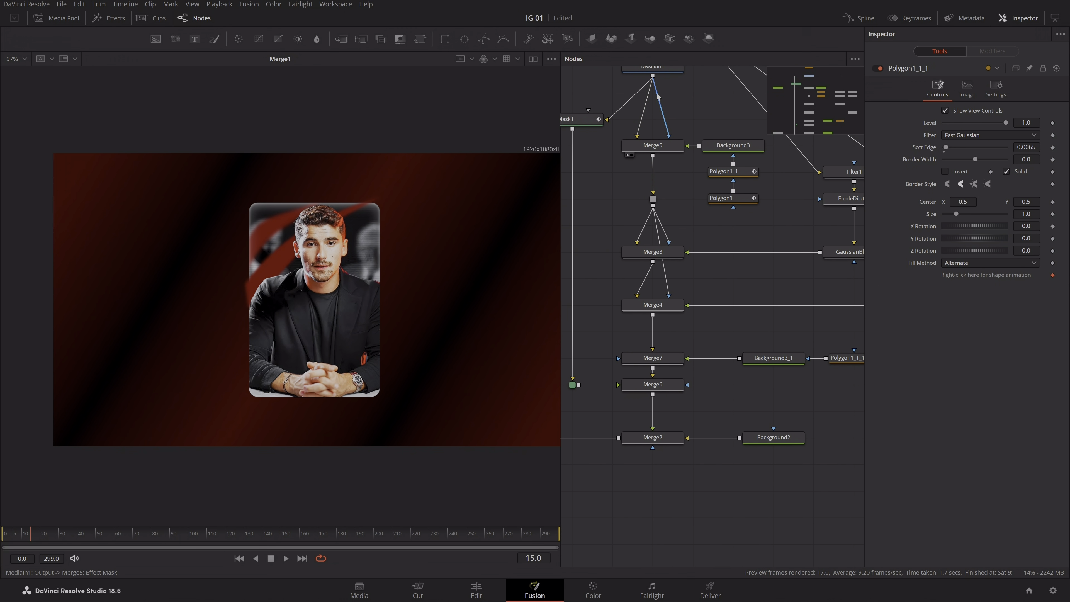
{"action": "left_click_drag", "start_coordinate": [653, 76], "coordinate": [619, 359]}
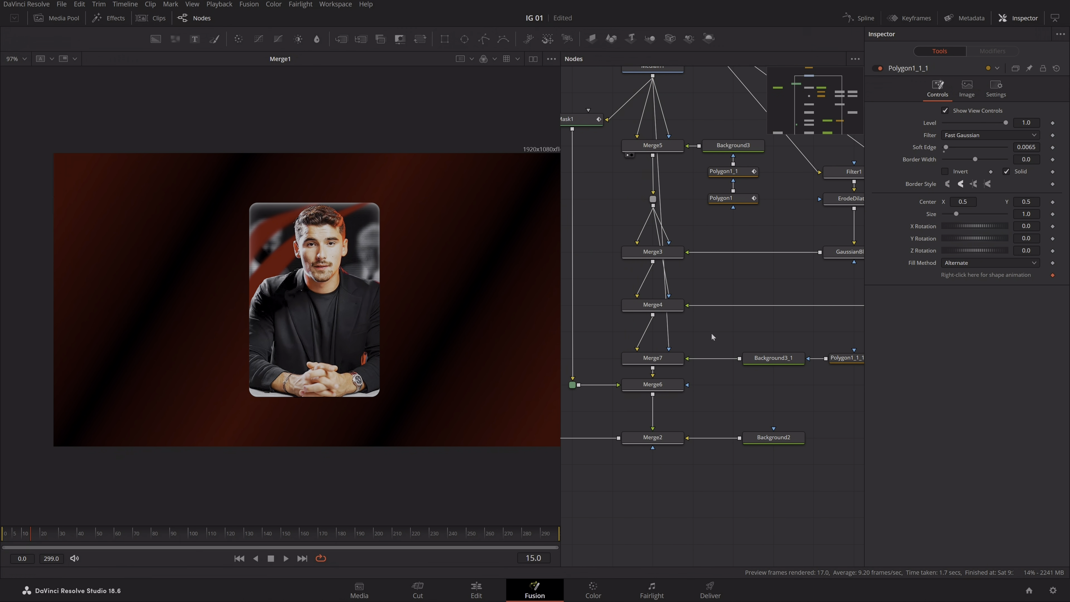
{"action": "left_click_drag", "start_coordinate": [712, 333], "coordinate": [669, 299]}
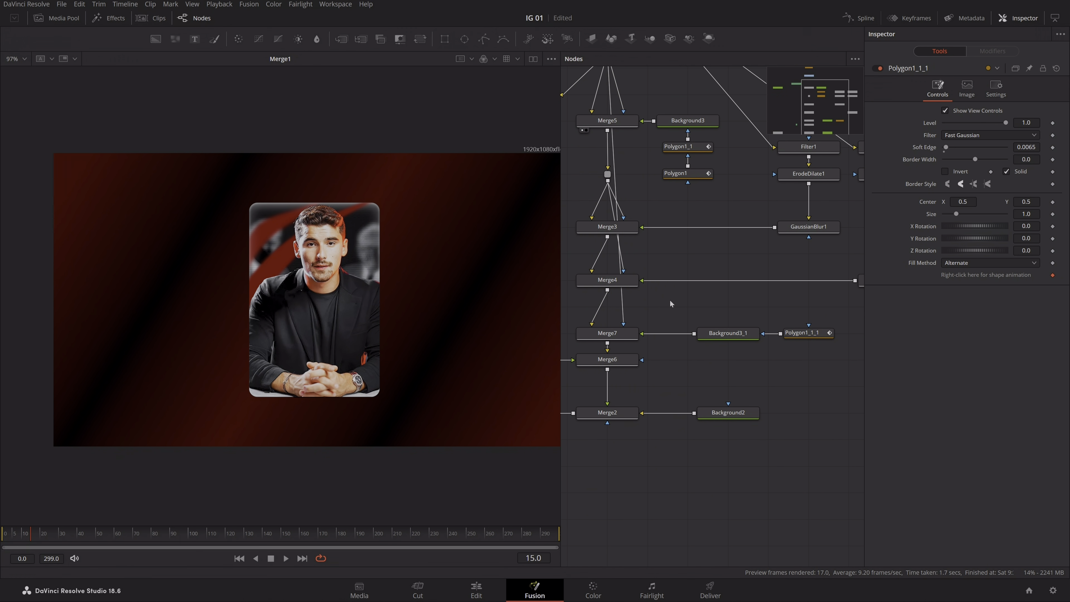
- Replace Polygon1_1_1's copied shape with a closed triangle running from the card's right edge to below its bottom edge
{"action": "left_click", "coordinate": [733, 329]}
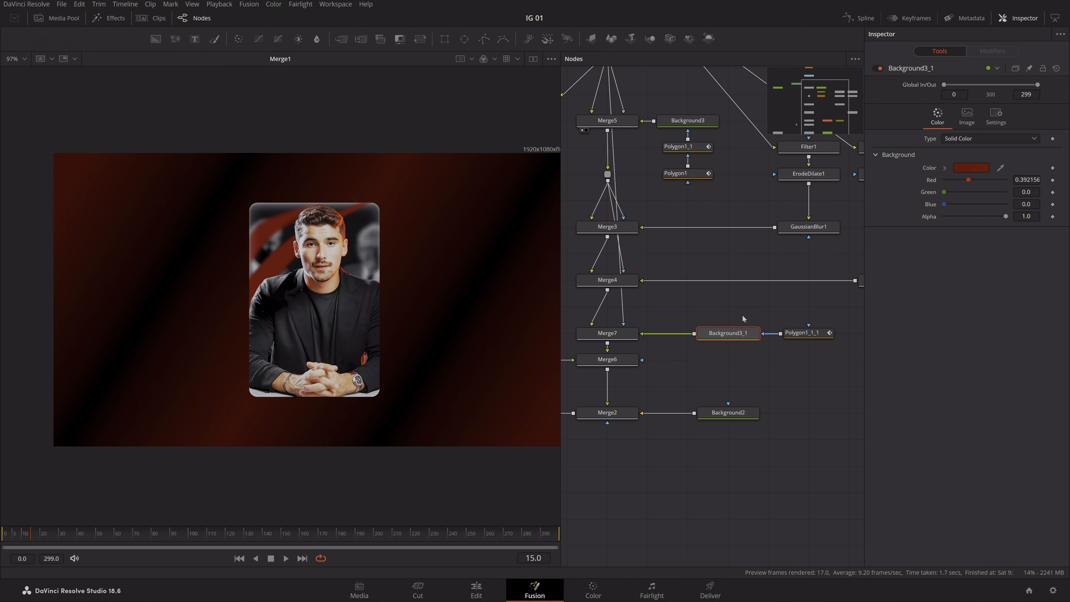
{"action": "left_click", "coordinate": [822, 335]}
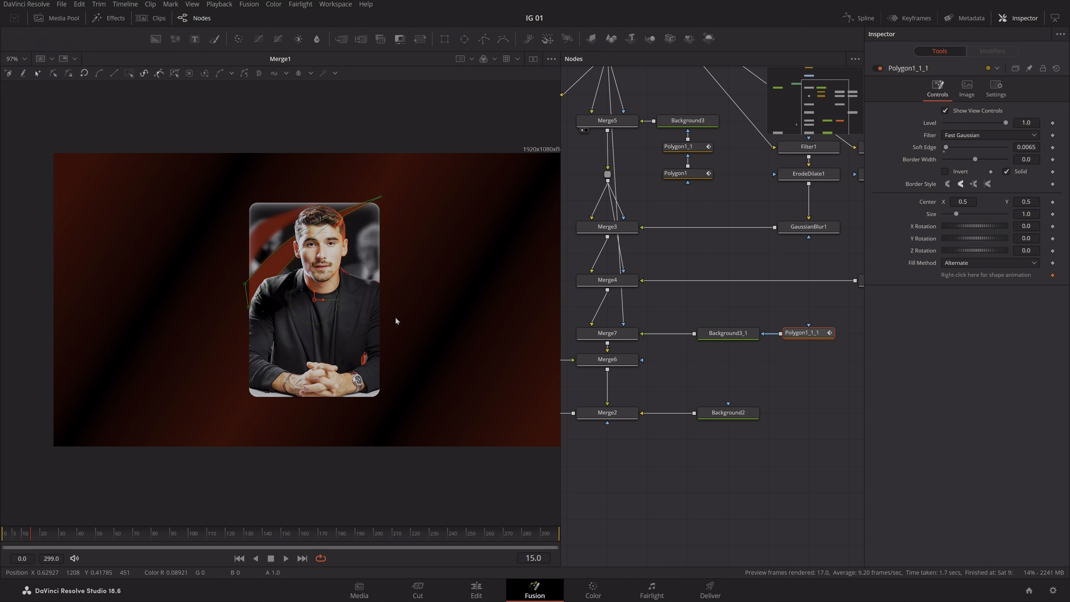
{"action": "left_click_drag", "start_coordinate": [395, 317], "coordinate": [415, 300]}
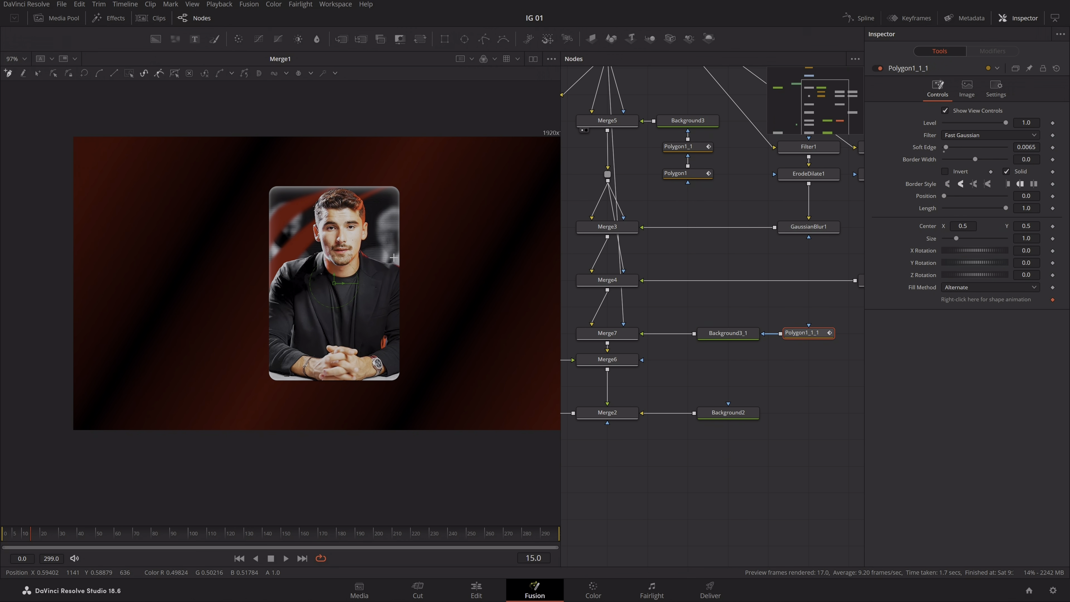
{"action": "scroll", "coordinate": [398, 298], "scroll_direction": "up", "scroll_amount": 4}
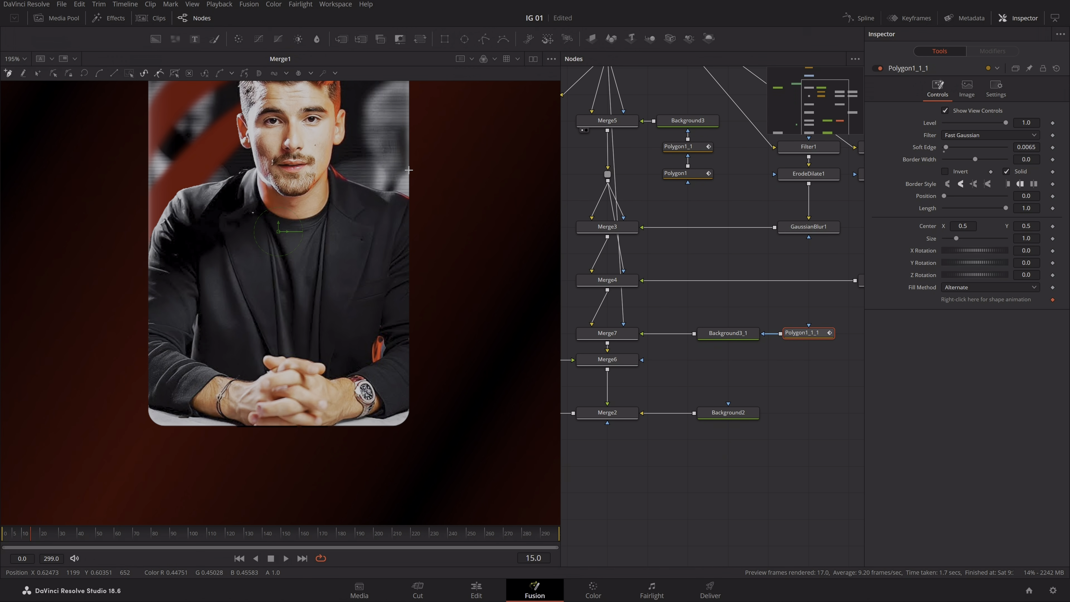
{"action": "left_click", "coordinate": [413, 139]}
{"action": "left_click", "coordinate": [90, 438]}
{"action": "left_click", "coordinate": [352, 459]}
{"action": "left_click", "coordinate": [413, 139]}
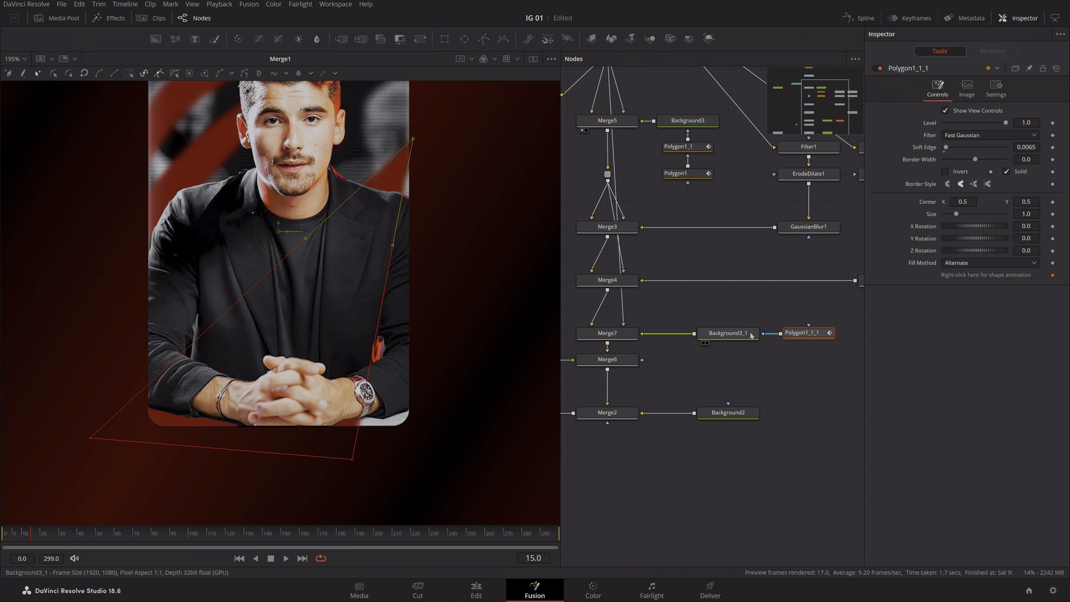
- Move Merge7 between Merge6 and Merge2, reconnect Background3_1 as its foreground, and tidy the surrounding nodes
{"action": "left_click_drag", "start_coordinate": [665, 358], "coordinate": [691, 375]}
{"action": "left_click", "coordinate": [686, 374]}
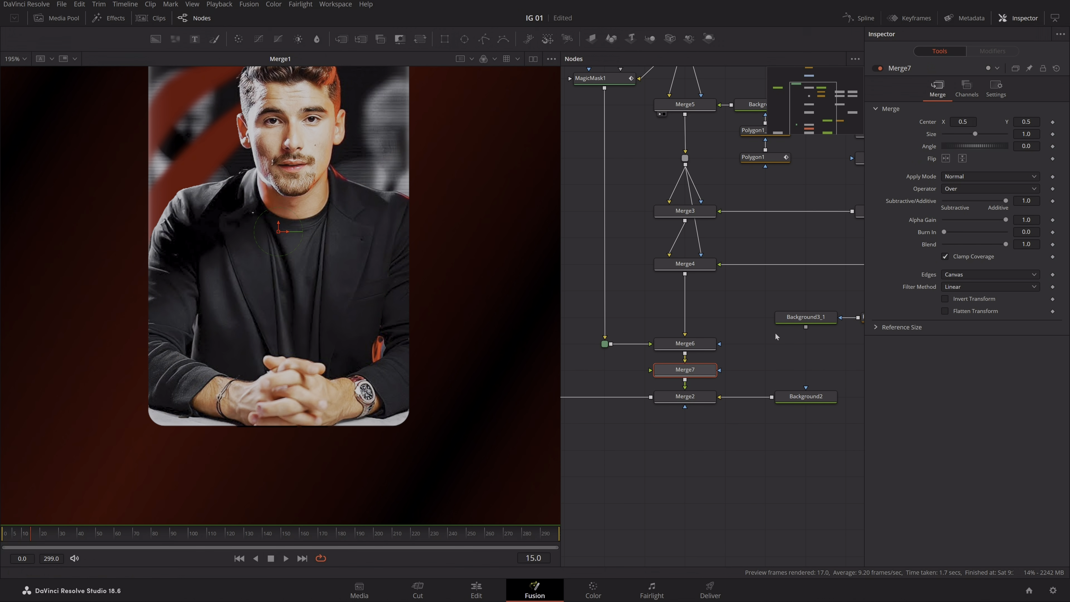
{"action": "left_click_drag", "start_coordinate": [806, 327], "coordinate": [685, 370]}
{"action": "left_click_drag", "start_coordinate": [586, 324], "coordinate": [685, 317]}
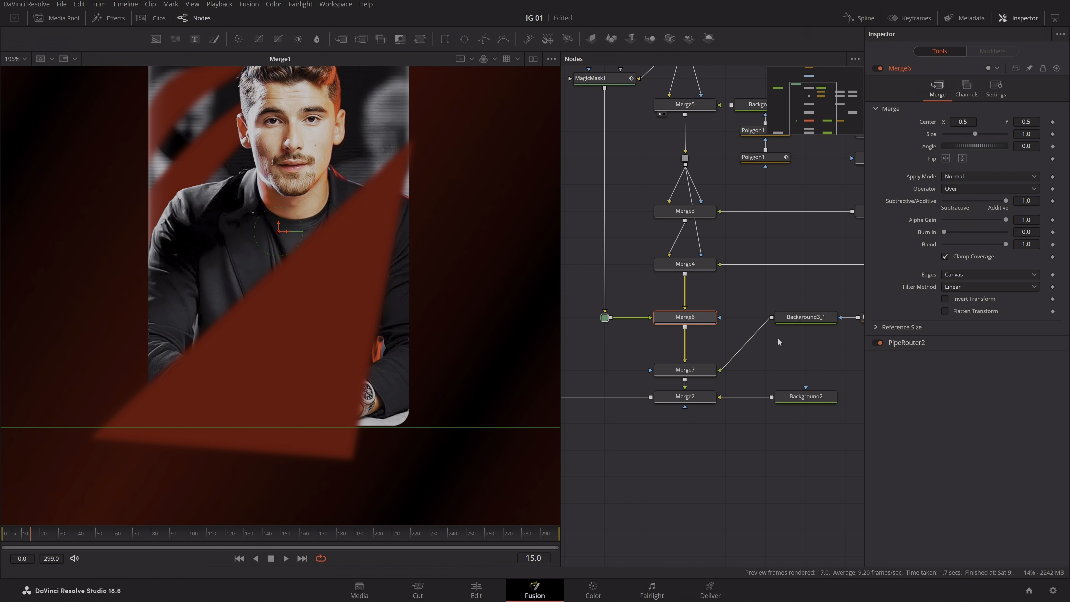
{"action": "left_click_drag", "start_coordinate": [779, 342], "coordinate": [715, 353]}
{"action": "left_click_drag", "start_coordinate": [637, 377], "coordinate": [646, 348]}
{"action": "scroll", "coordinate": [715, 320], "scroll_direction": "down", "scroll_amount": 3}
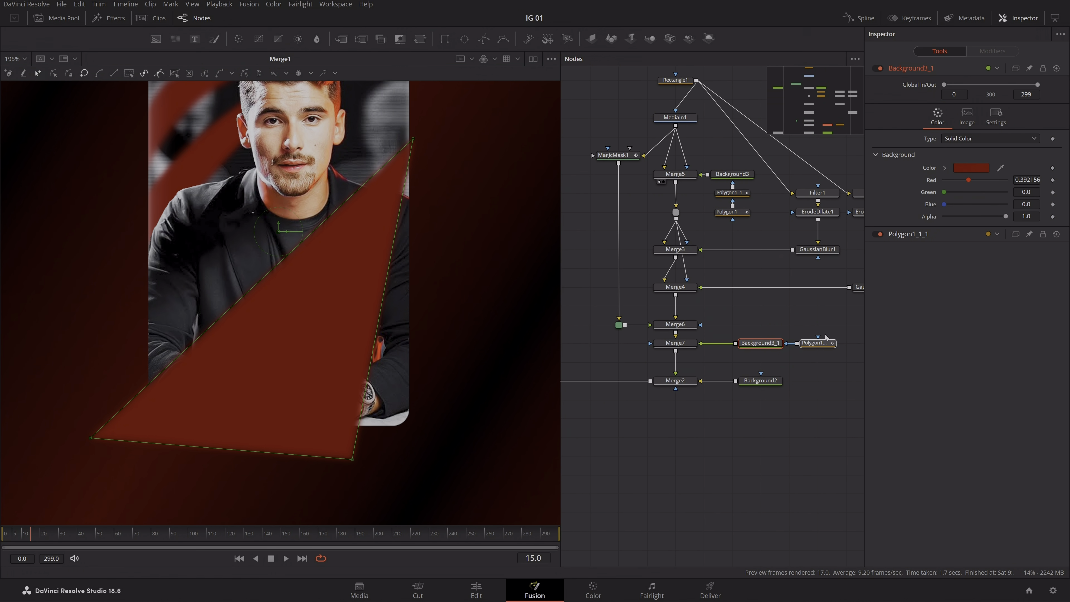
- Bend the triangle's two long edges into curves and insert a copy of the polygon between it and Background3_1
{"action": "left_click", "coordinate": [274, 316]}
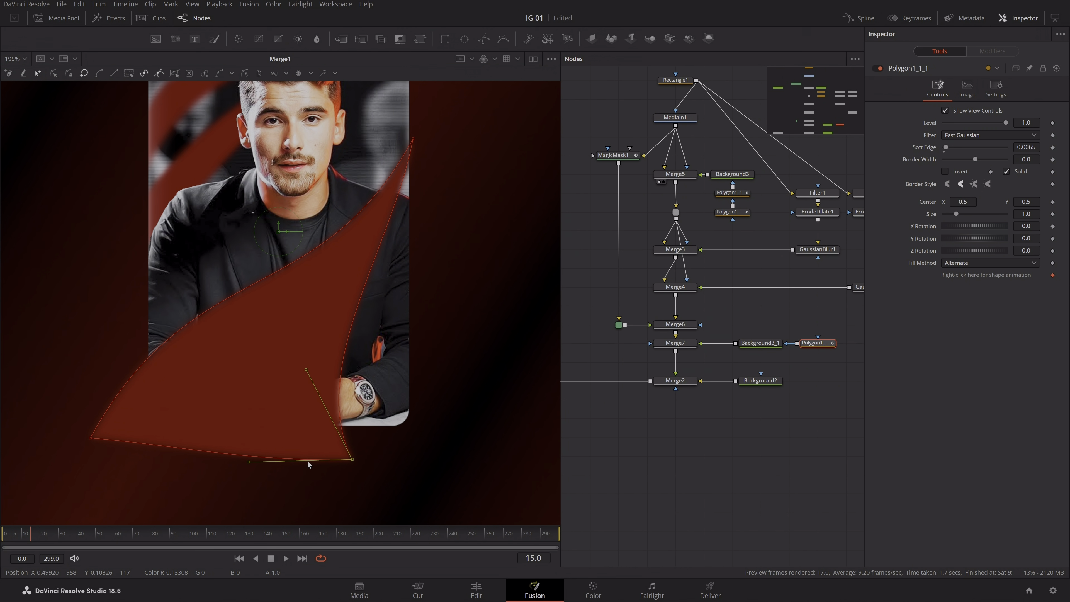
{"action": "key", "text": "ctrl+z"}
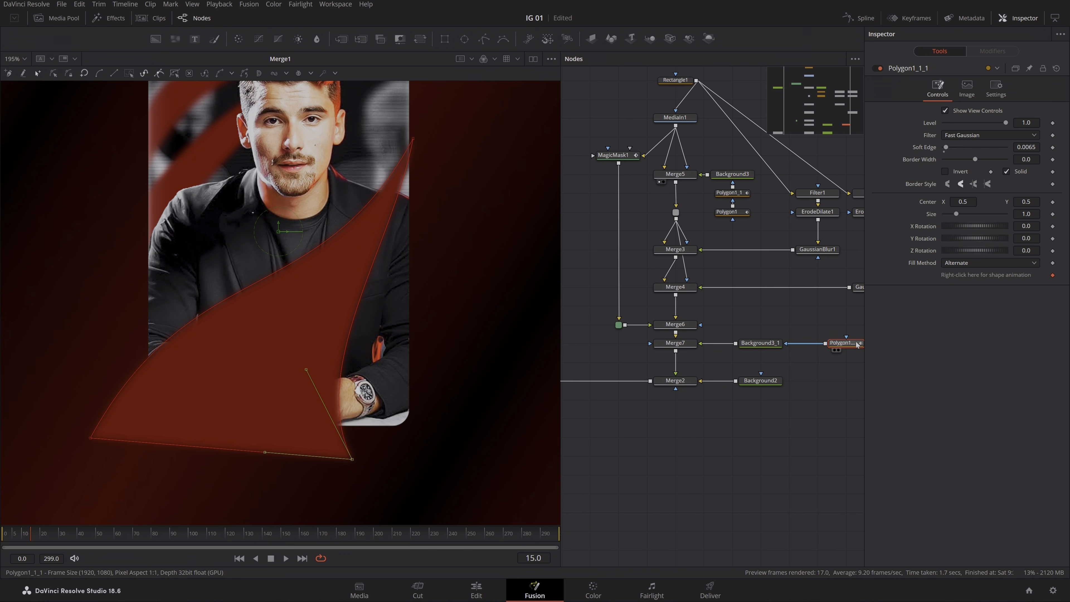
{"action": "key", "text": "ctrl+c"}
{"action": "key", "text": "ctrl+v"}
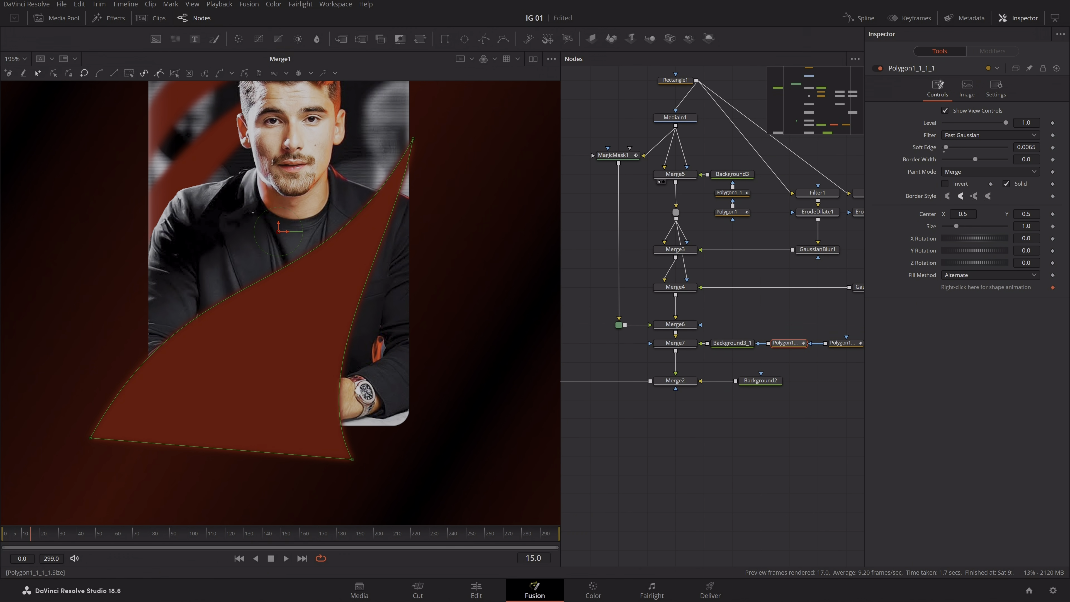
- Move the copied polygon to about X 0.59, Y 0.545 and rotate it about 42 degrees around Z along the card's right side
{"action": "left_click_drag", "start_coordinate": [1027, 251], "coordinate": [944, 250]}
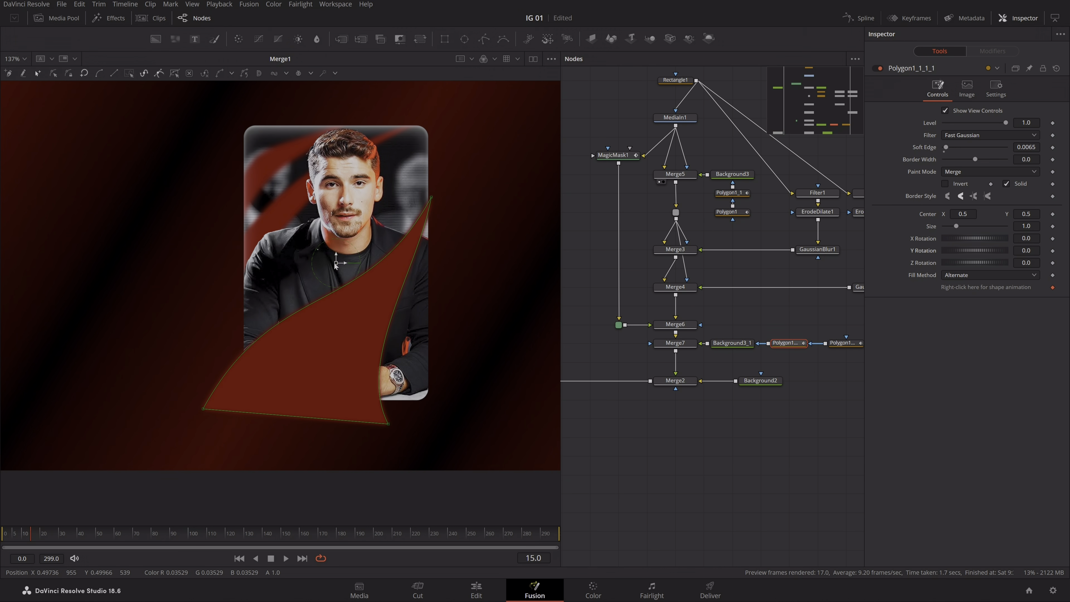
{"action": "left_click_drag", "start_coordinate": [335, 262], "coordinate": [418, 278]}
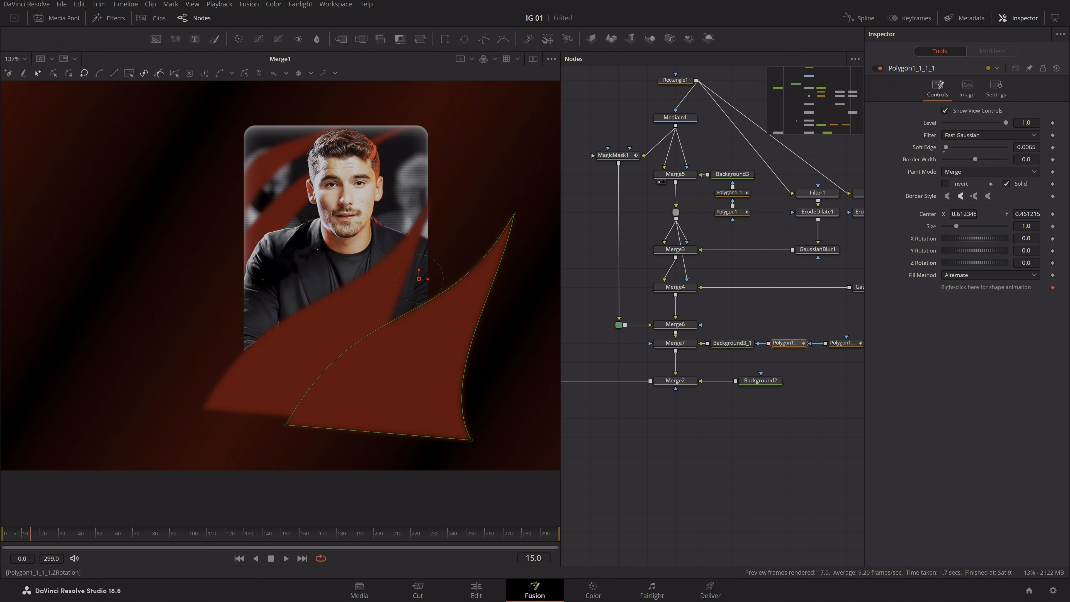
{"action": "left_click_drag", "start_coordinate": [1026, 263], "coordinate": [1045, 263]}
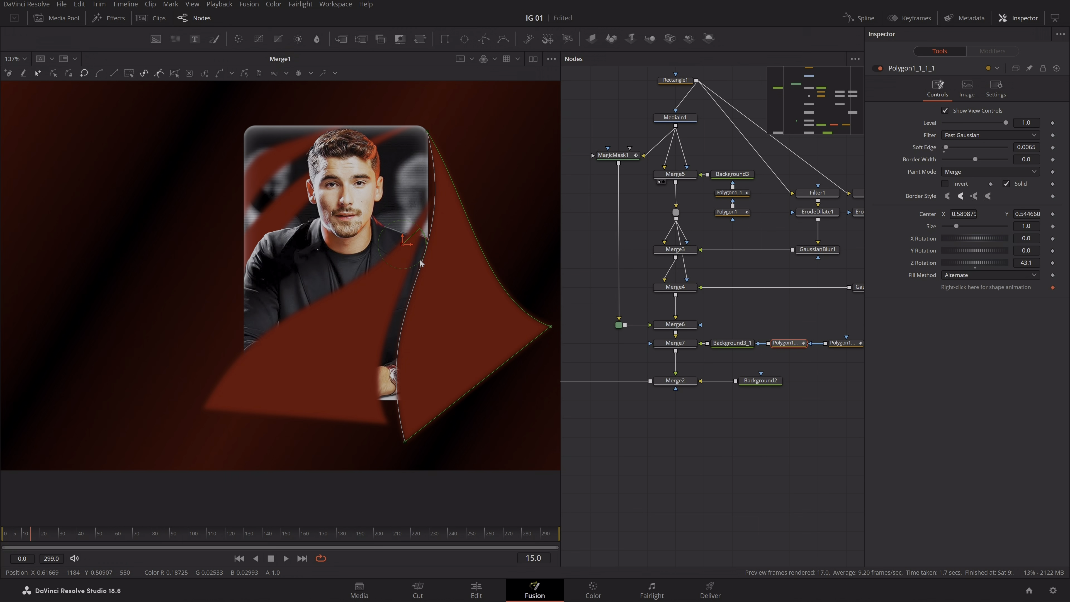
{"action": "left_click_drag", "start_coordinate": [421, 258], "coordinate": [422, 257]}
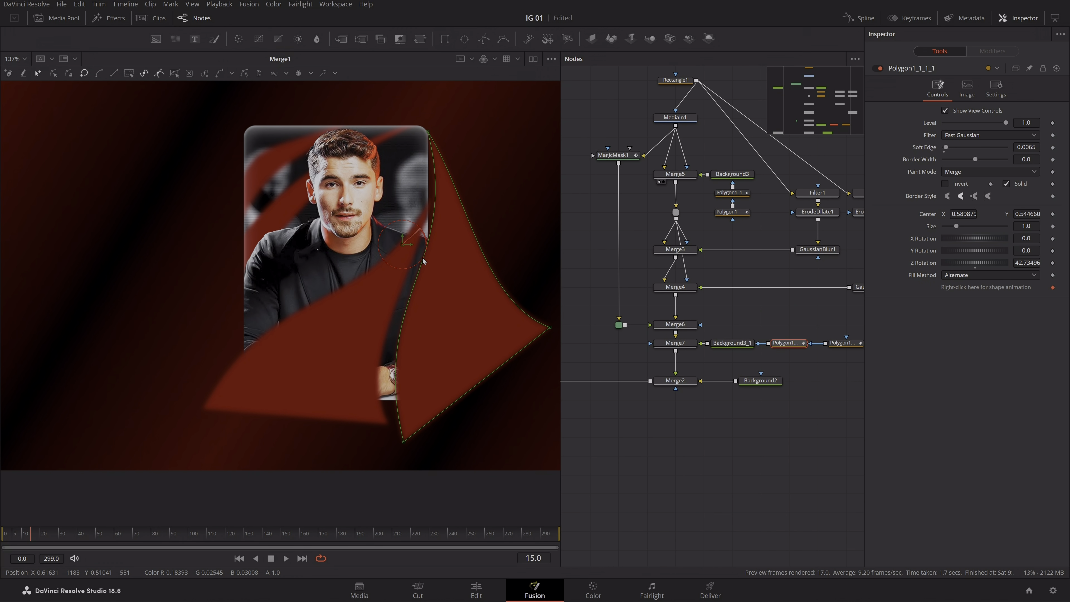
- Clip the front shapes to the rounded card by connecting MediaIn1's output to Merge7's effect mask
{"action": "left_click", "coordinate": [796, 426]}
{"action": "left_click_drag", "start_coordinate": [763, 446], "coordinate": [748, 446]}
{"action": "left_click_drag", "start_coordinate": [661, 126], "coordinate": [698, 342]}
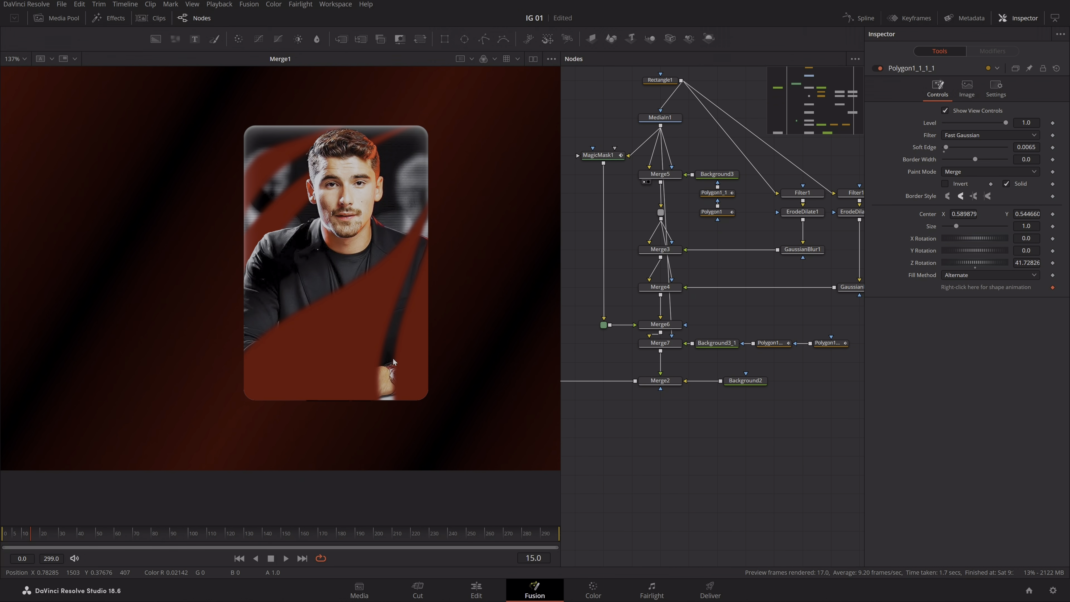
- Soften the copied polygon's edge, and set Polygon1_1_1's Center X to 0.514, Z Rotation to 1.9 and Soft Edge to 0.0135
{"action": "left_click", "coordinate": [772, 343]}
{"action": "left_click_drag", "start_coordinate": [947, 147], "coordinate": [950, 147]}
{"action": "left_click", "coordinate": [823, 343]}
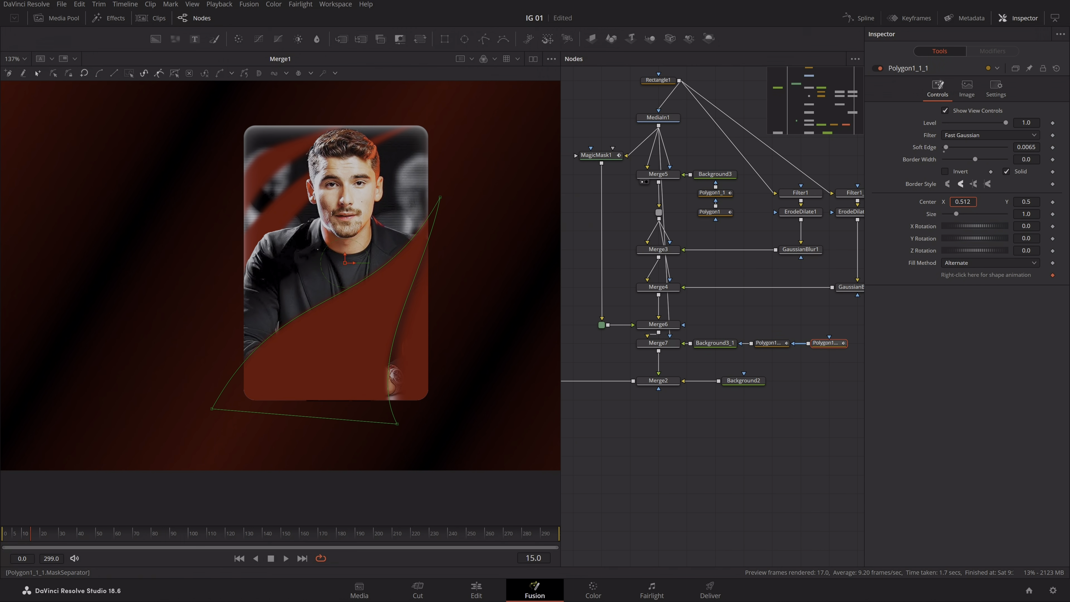
{"action": "left_click_drag", "start_coordinate": [1027, 250], "coordinate": [1035, 250]}
{"action": "left_click_drag", "start_coordinate": [963, 202], "coordinate": [964, 202]}
{"action": "left_click_drag", "start_coordinate": [1026, 147], "coordinate": [1028, 147]}
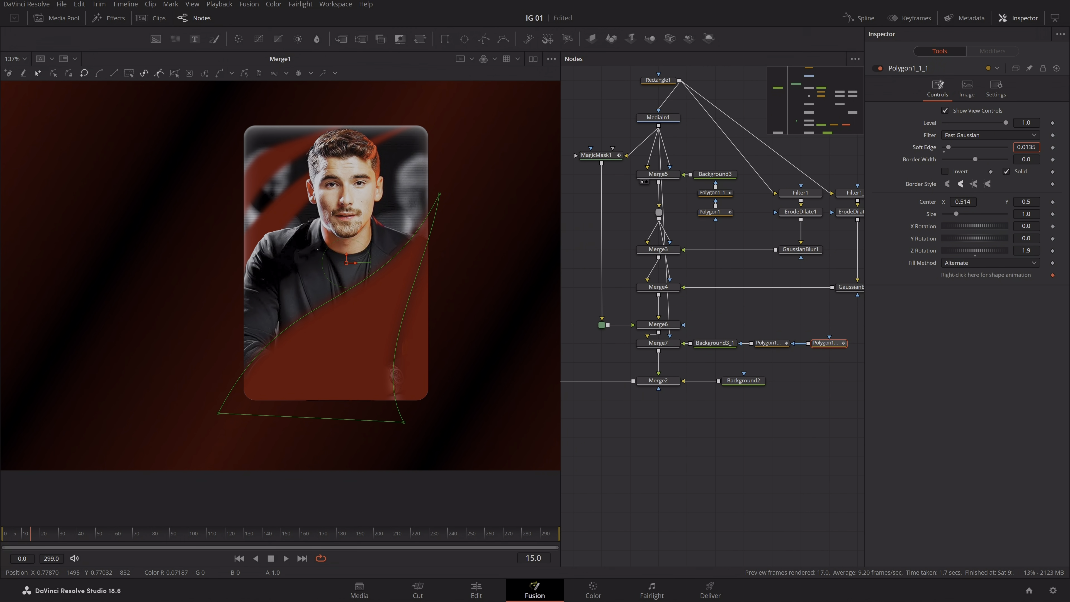
- Change Background3_1 from a solid color to a gradient with the Reflect gradient type
{"action": "left_click", "coordinate": [712, 406]}
{"action": "scroll", "coordinate": [712, 404], "scroll_direction": "down", "scroll_amount": 3}
{"action": "scroll", "coordinate": [771, 373], "scroll_direction": "up", "scroll_amount": 3}
{"action": "left_click", "coordinate": [771, 306]}
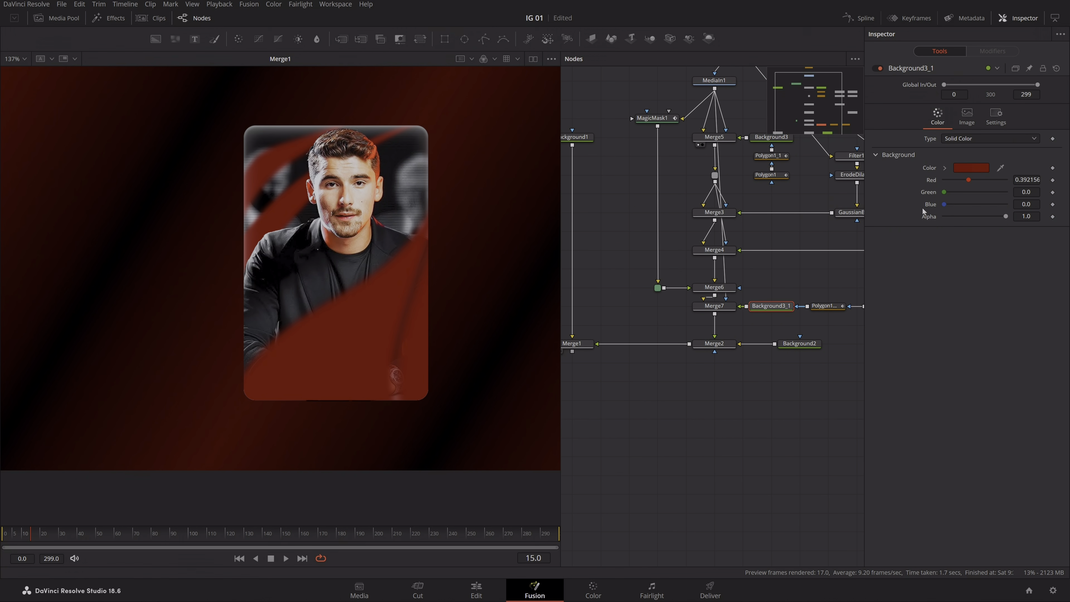
{"action": "left_click", "coordinate": [981, 139]}
{"action": "left_click", "coordinate": [978, 185]}
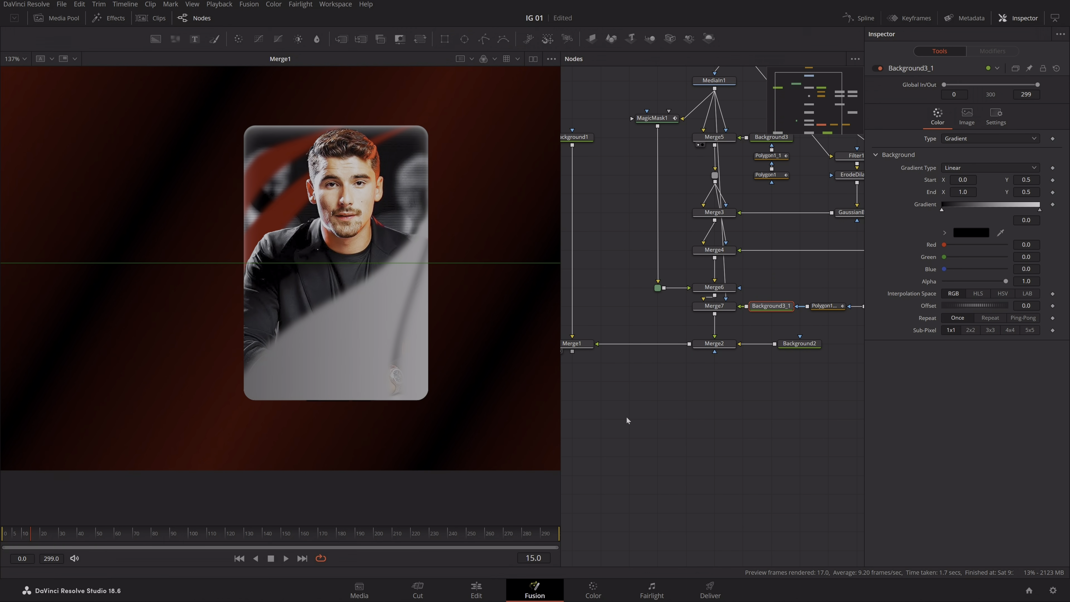
{"action": "left_click", "coordinate": [971, 171]}
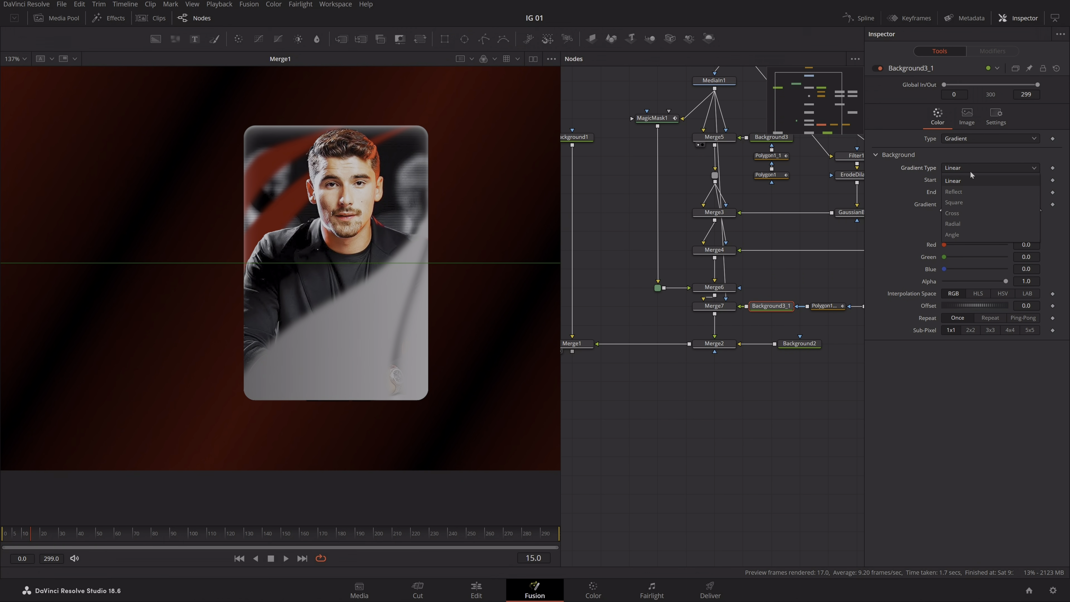
{"action": "left_click", "coordinate": [977, 192]}
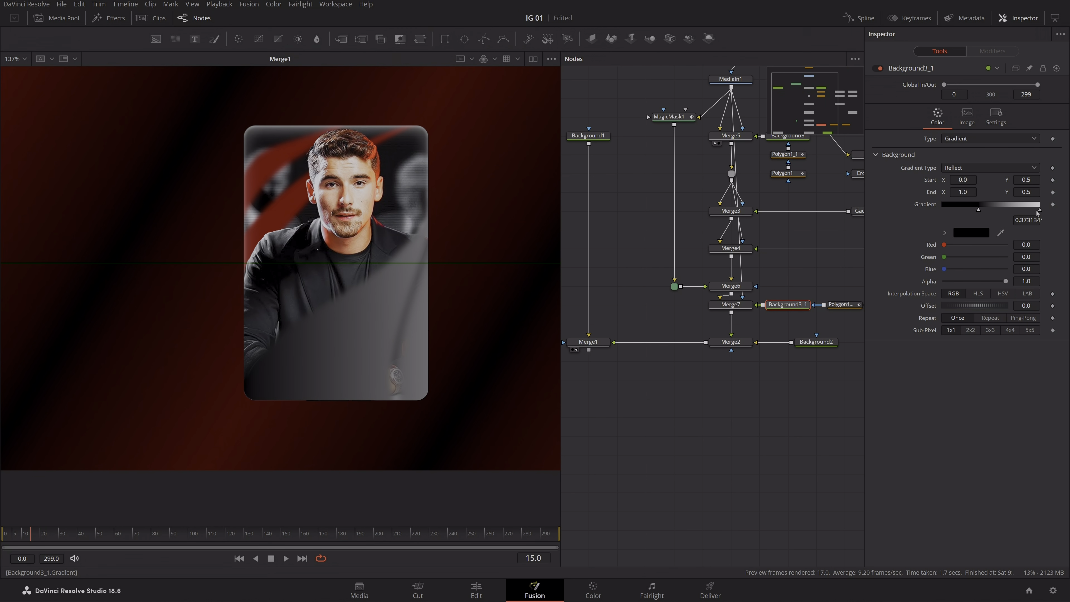
- Place Background3_1's black gradient stop at about 0.373 and recolor the other stop pure red (Red 1.0) at 0.726
{"action": "left_click_drag", "start_coordinate": [1039, 210], "coordinate": [1013, 210]}
{"action": "left_click", "coordinate": [971, 232]}
{"action": "left_click", "coordinate": [608, 285]}
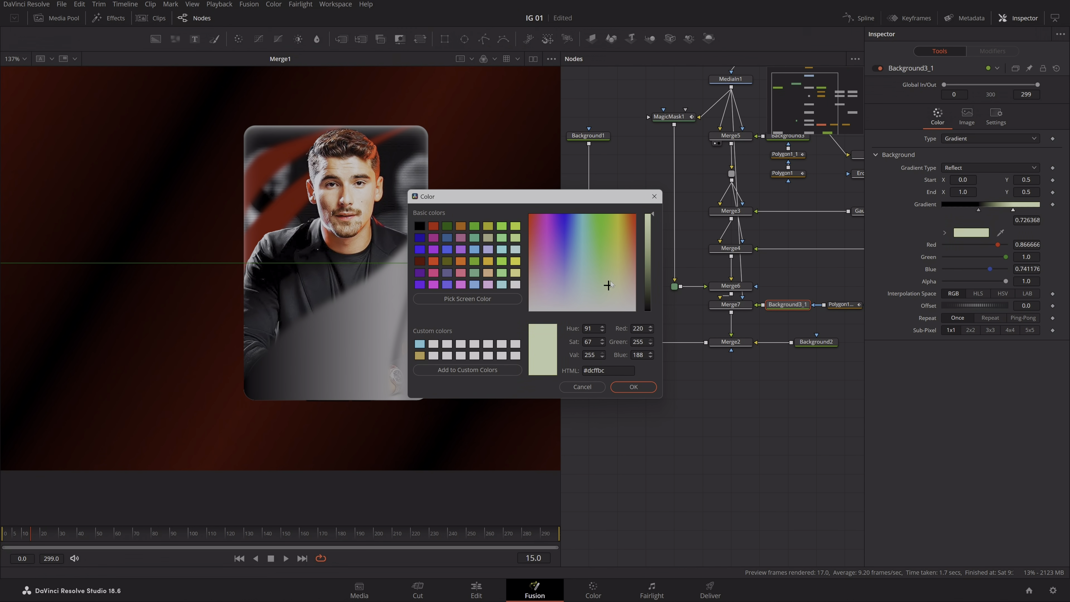
{"action": "left_click_drag", "start_coordinate": [611, 283], "coordinate": [723, 213]}
{"action": "left_click", "coordinate": [760, 403]}
- Angle Background3_1's gradient from about X 0.456, Y 0.603 near the chest to X 0.622, Y 0.157 at the card's lower-right corner
{"action": "scroll", "coordinate": [396, 352], "scroll_direction": "down", "scroll_amount": 2}
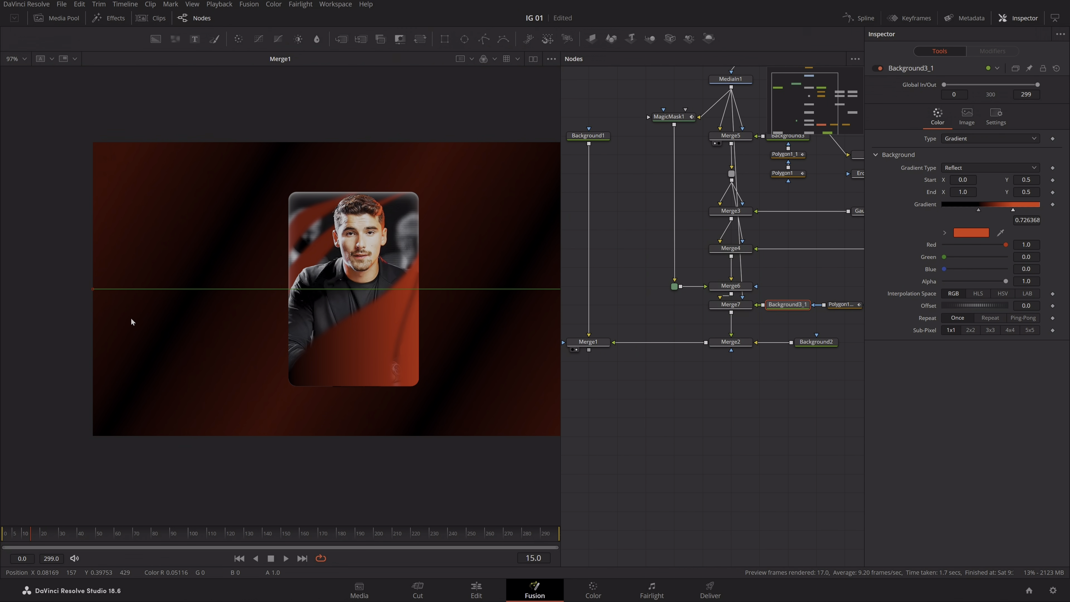
{"action": "left_click_drag", "start_coordinate": [93, 289], "coordinate": [306, 259]}
{"action": "scroll", "coordinate": [475, 322], "scroll_direction": "down", "scroll_amount": 2}
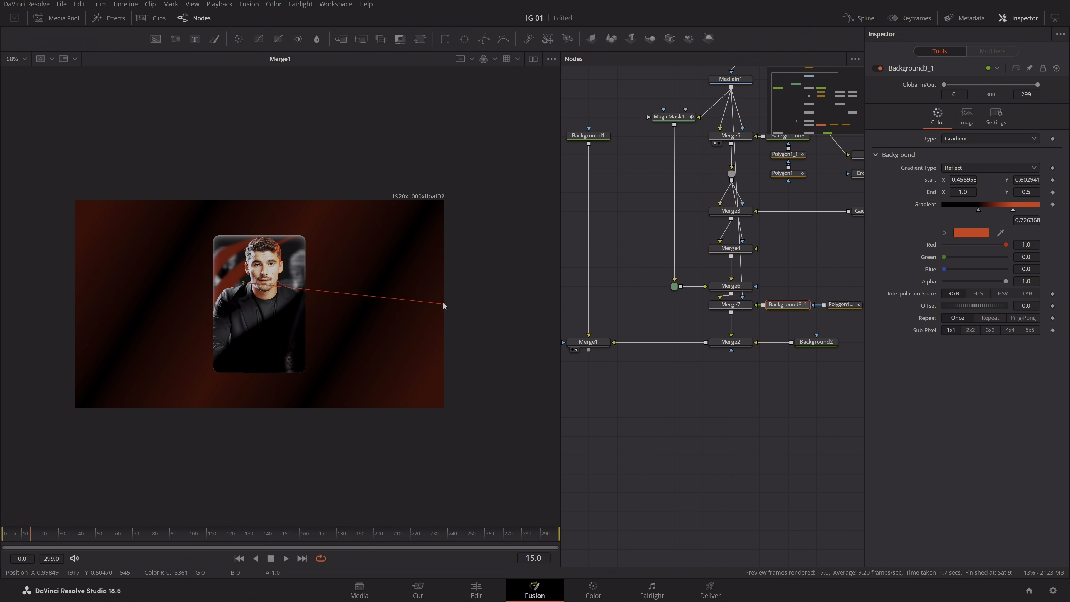
{"action": "left_click_drag", "start_coordinate": [444, 306], "coordinate": [305, 375]}
{"action": "scroll", "coordinate": [303, 346], "scroll_direction": "up", "scroll_amount": 2}
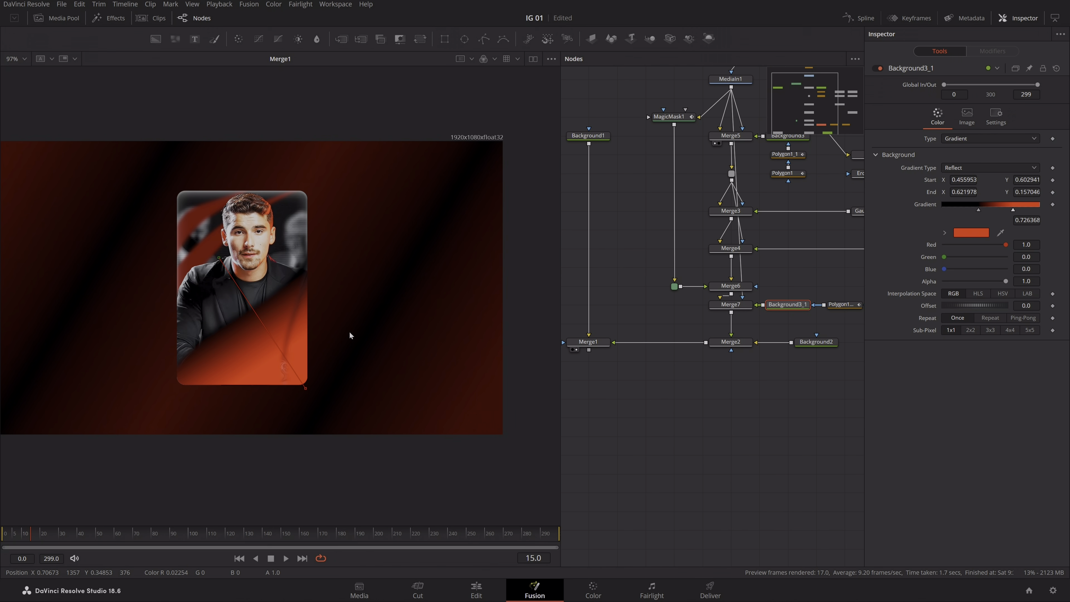
- Move Background3_1's gradient stops to the ramp's two ends and run the gradient from about X 0.499, Y 0.443 to X 0.605, Y 0.182
{"action": "key", "text": "ctrl+f"}
{"action": "left_click_drag", "start_coordinate": [979, 209], "coordinate": [938, 210]}
{"action": "left_click_drag", "start_coordinate": [1014, 211], "coordinate": [1045, 210]}
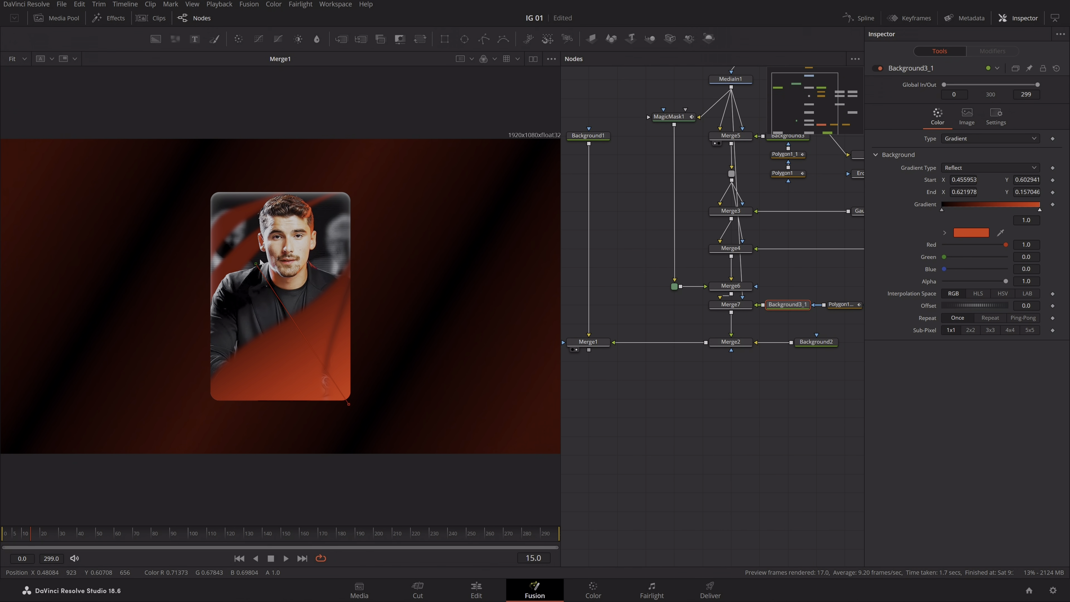
{"action": "left_click_drag", "start_coordinate": [260, 263], "coordinate": [280, 315]}
{"action": "left_click_drag", "start_coordinate": [349, 405], "coordinate": [339, 396]}
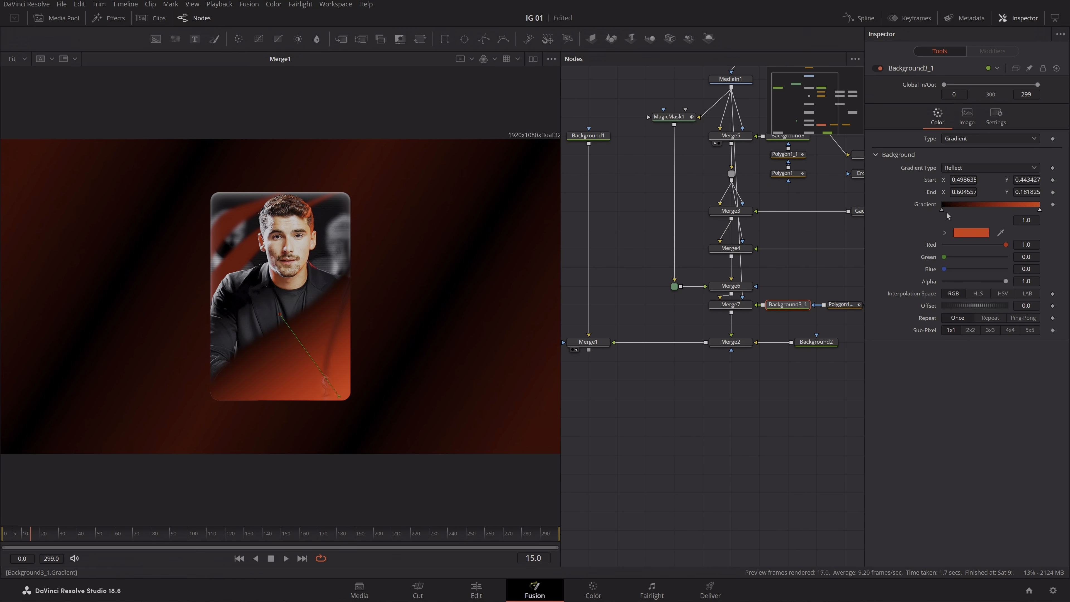
- Rearrange Background3_1's gradient so the red stop sits at 0.5 between black stops at both ends
{"action": "left_click_drag", "start_coordinate": [943, 210], "coordinate": [992, 210]}
{"action": "left_click_drag", "start_coordinate": [1039, 210], "coordinate": [991, 218]}
{"action": "left_click", "coordinate": [1039, 210]}
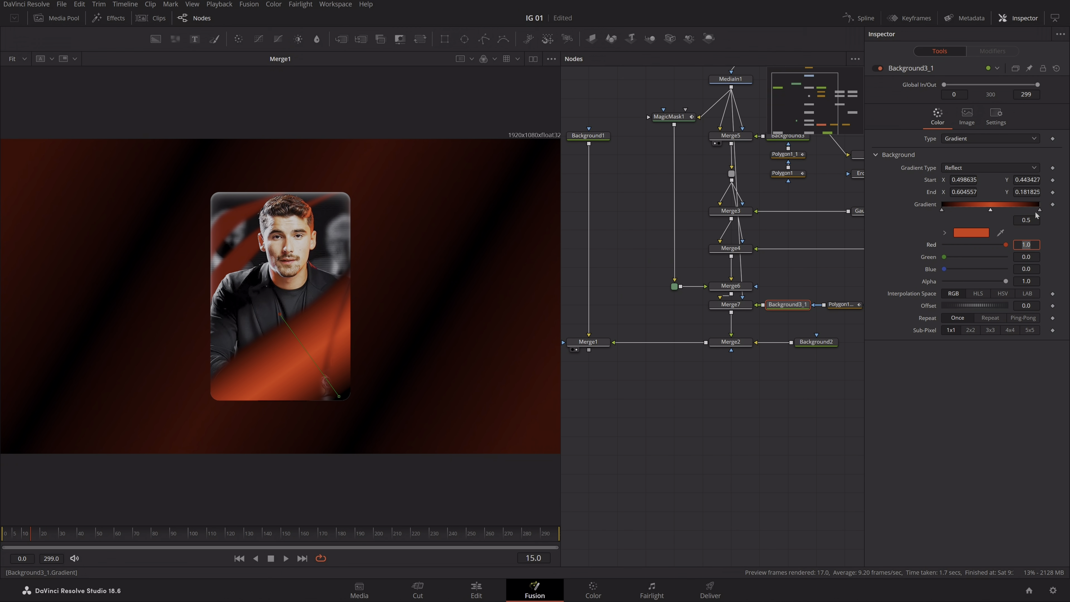
- Darken the middle red stop of Background3_1's gradient to a Red value of about 0.4235
{"action": "left_click", "coordinate": [991, 209]}
{"action": "left_click", "coordinate": [972, 232]}
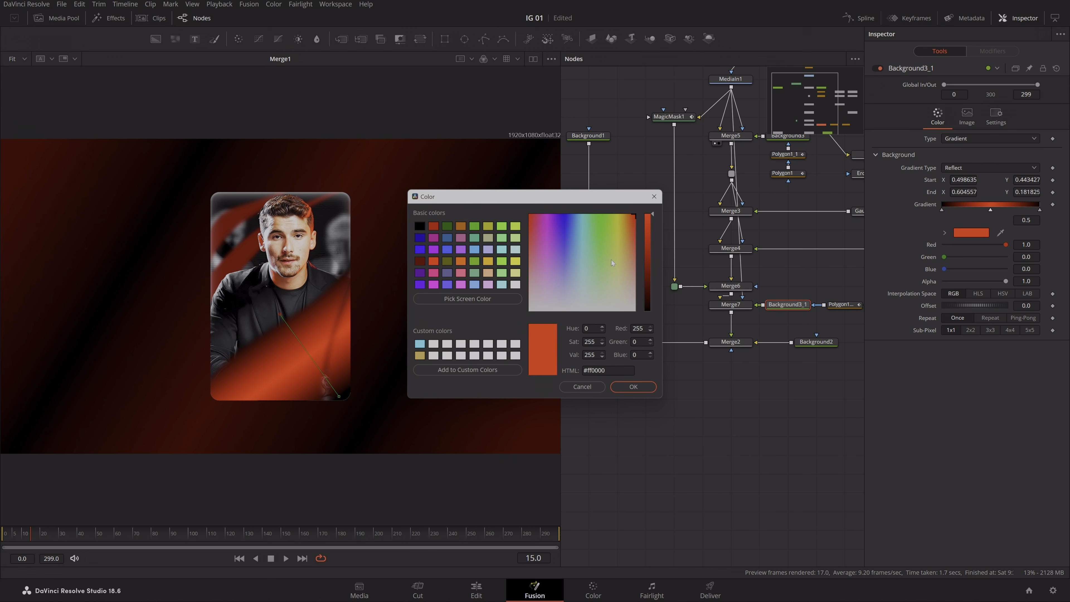
{"action": "left_click_drag", "start_coordinate": [647, 243], "coordinate": [652, 270]}
{"action": "left_click", "coordinate": [633, 386]}
- Set Soft Edge to 0.0069 on the second swoosh mask Polygon1_1_1_1 and to 0.0172 on Polygon1_1_1
{"action": "left_click_drag", "start_coordinate": [803, 322], "coordinate": [758, 331]}
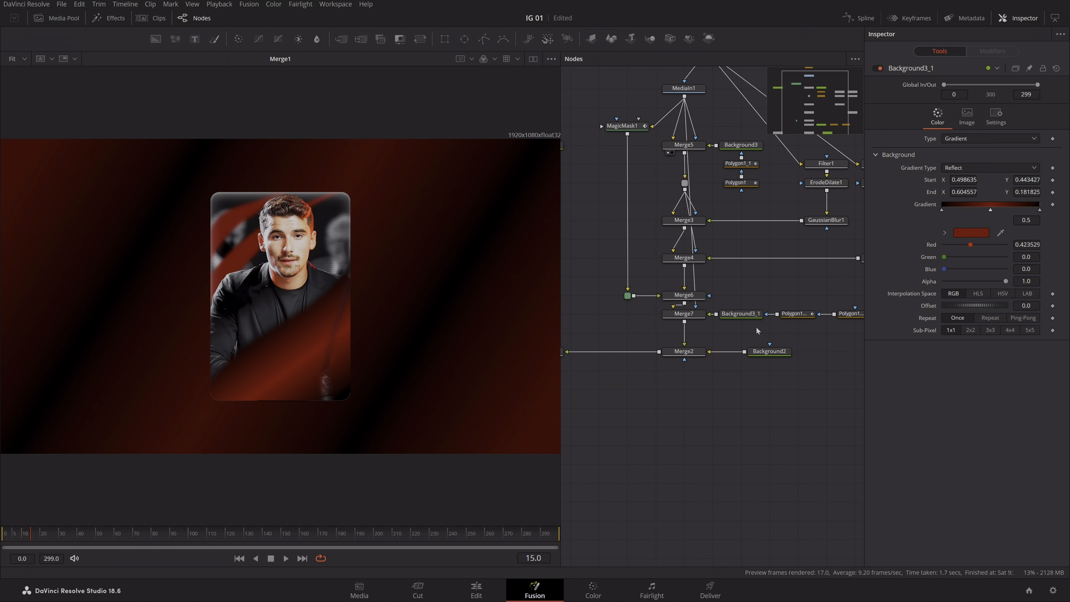
{"action": "left_click", "coordinate": [794, 314]}
{"action": "left_click_drag", "start_coordinate": [949, 147], "coordinate": [943, 147]}
{"action": "left_click", "coordinate": [850, 313]}
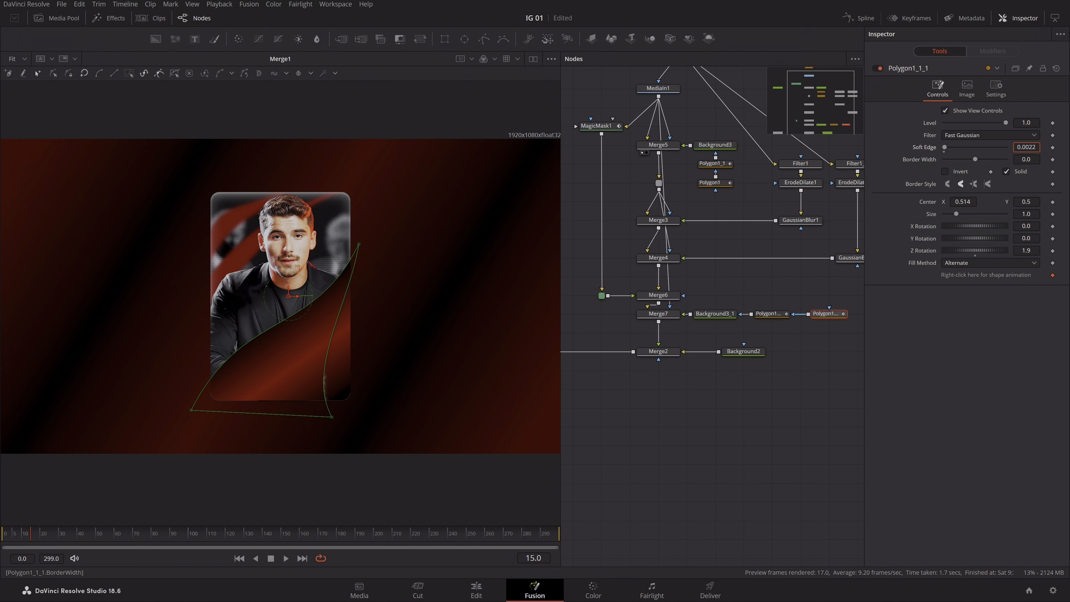
{"action": "left_click_drag", "start_coordinate": [1026, 148], "coordinate": [1054, 147]}
{"action": "left_click", "coordinate": [739, 429]}
- Reposition Background3_1's gradient to run from about X 0.386, Y 0.262 near the card's lower-left side to X 0.535, Y 0.013
{"action": "left_click", "coordinate": [713, 316]}
{"action": "mouse_move", "coordinate": [274, 310]}
{"action": "left_mouse_down"}
{"action": "mouse_move", "coordinate": [250, 333]}
{"action": "mouse_move", "coordinate": [265, 324]}
{"action": "left_mouse_up"}
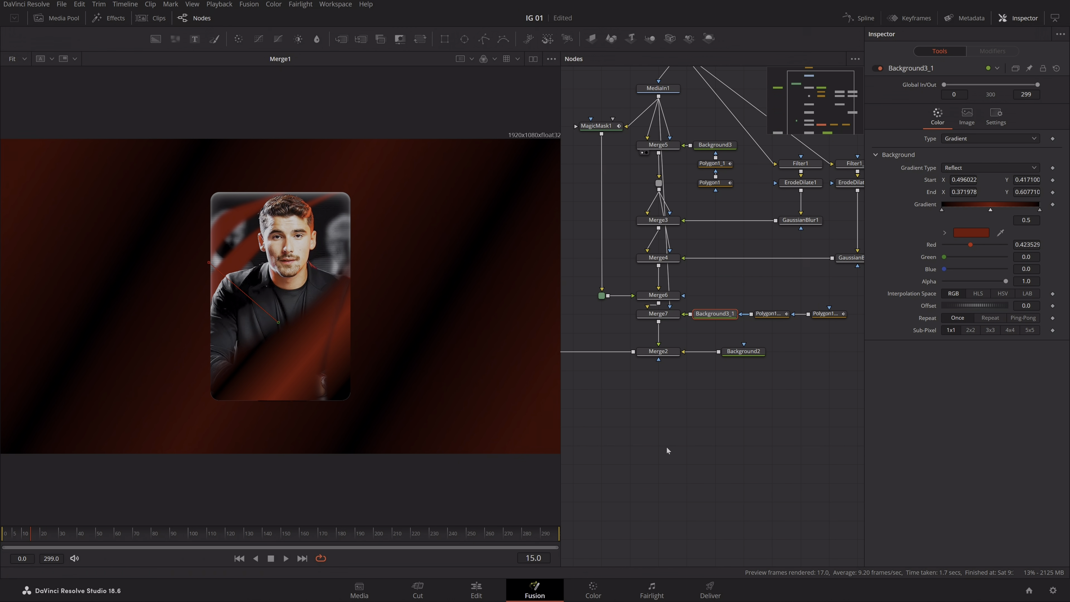
{"action": "left_click", "coordinate": [666, 449]}
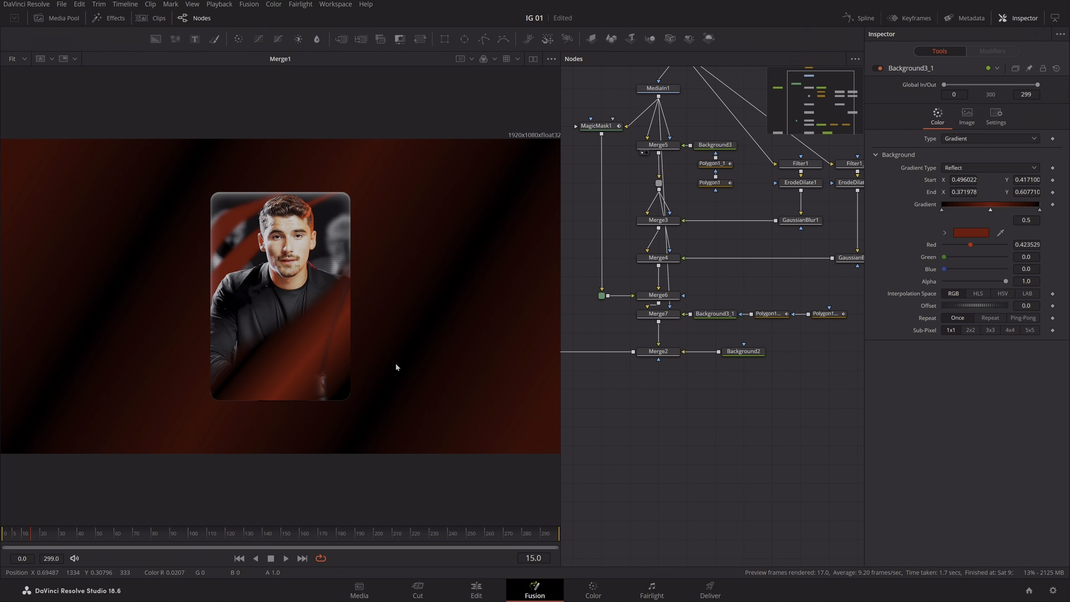
{"action": "left_click", "coordinate": [771, 314]}
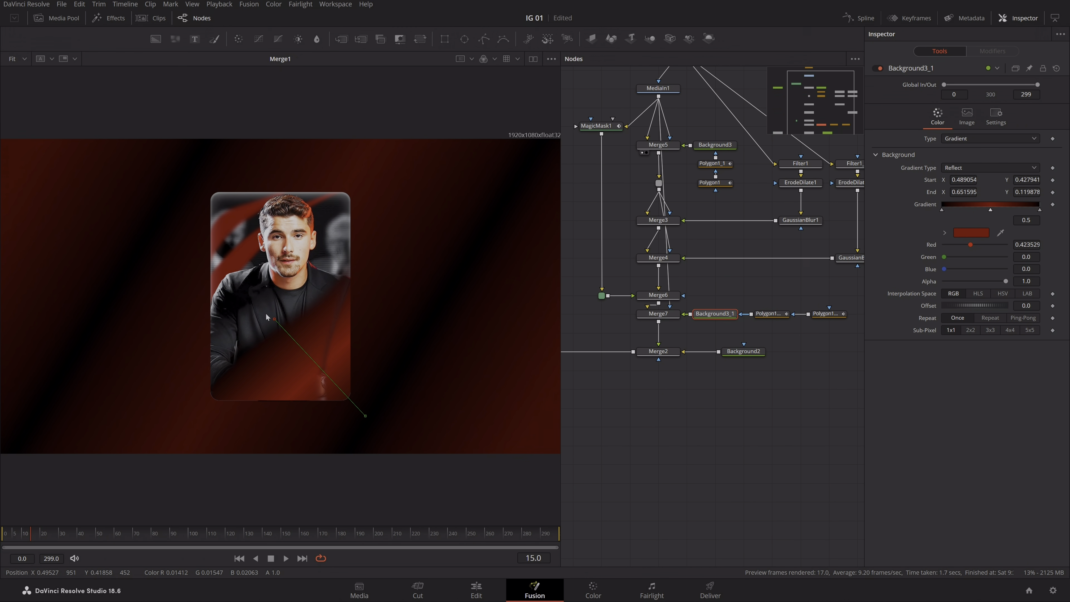
{"action": "left_click_drag", "start_coordinate": [274, 319], "coordinate": [205, 372]}
{"action": "left_click_drag", "start_coordinate": [365, 416], "coordinate": [126, 300]}
{"action": "mouse_move", "coordinate": [205, 372]}
{"action": "left_mouse_down"}
{"action": "mouse_move", "coordinate": [196, 360]}
{"action": "mouse_move", "coordinate": [225, 369]}
{"action": "mouse_move", "coordinate": [217, 371]}
{"action": "left_mouse_up"}
{"action": "left_click_drag", "start_coordinate": [129, 301], "coordinate": [300, 449]}
{"action": "left_click", "coordinate": [687, 440]}
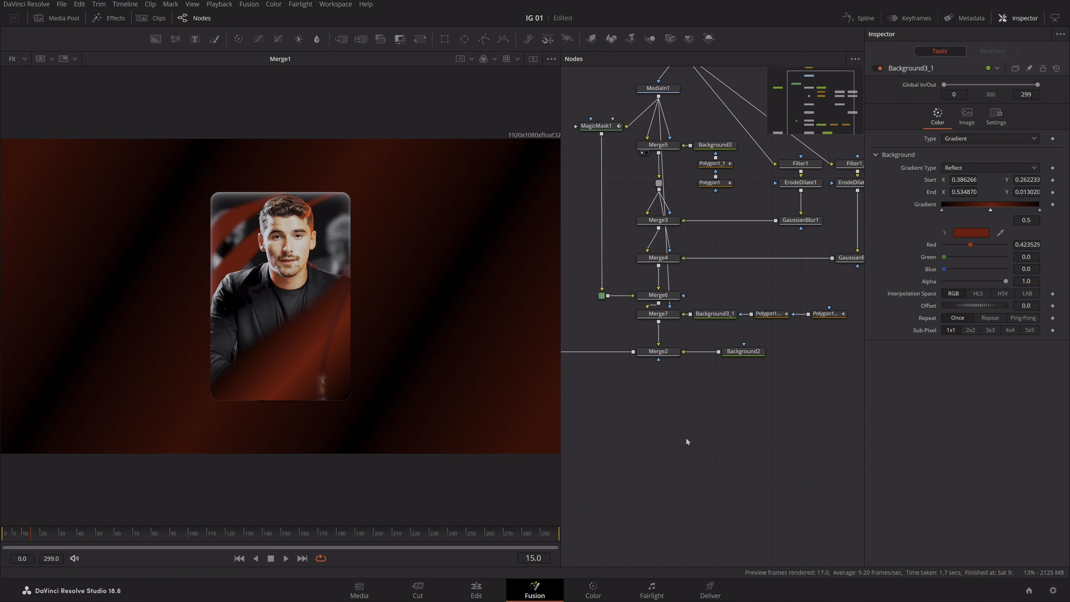
- Add a Text+ node merged over the output of Merge7
{"action": "left_click_drag", "start_coordinate": [685, 437], "coordinate": [706, 407]}
{"action": "left_click_drag", "start_coordinate": [836, 316], "coordinate": [761, 339]}
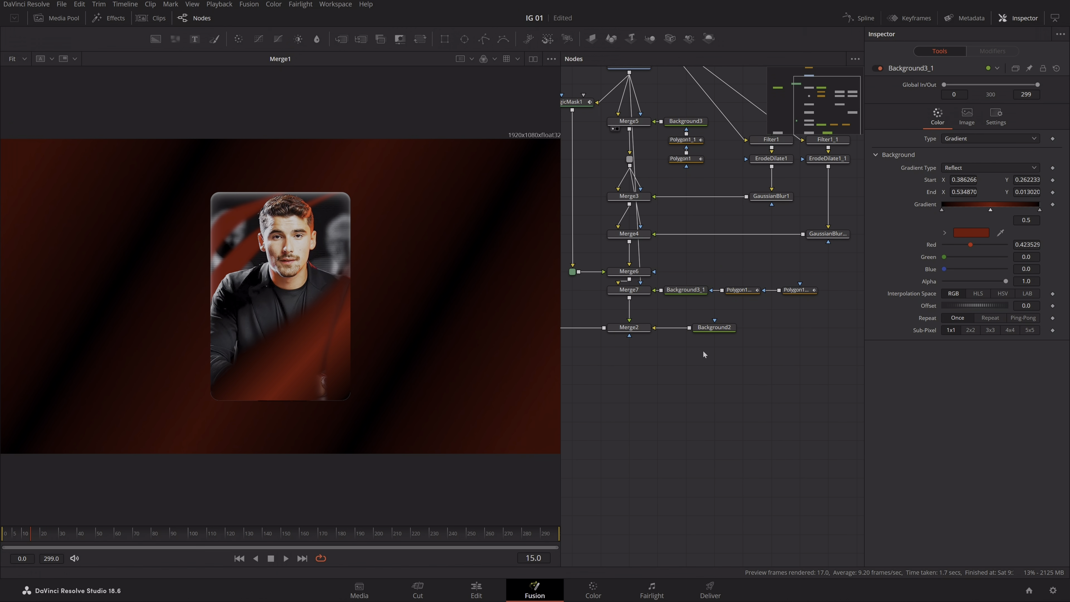
{"action": "left_click", "coordinate": [641, 295]}
{"action": "key", "text": "shift+space"}
{"action": "type", "text": "ply"}
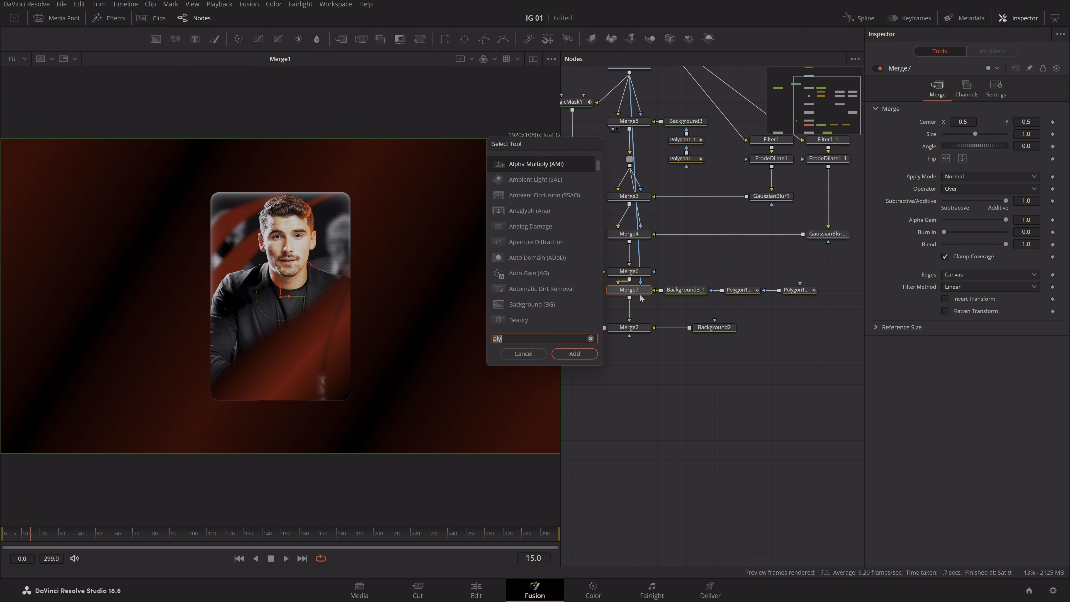
{"action": "key", "text": "BackSpace"}
{"action": "key", "text": "BackSpace"}
{"action": "key", "text": "BackSpace"}
{"action": "type", "text": "txt"}
{"action": "key", "text": "Return"}
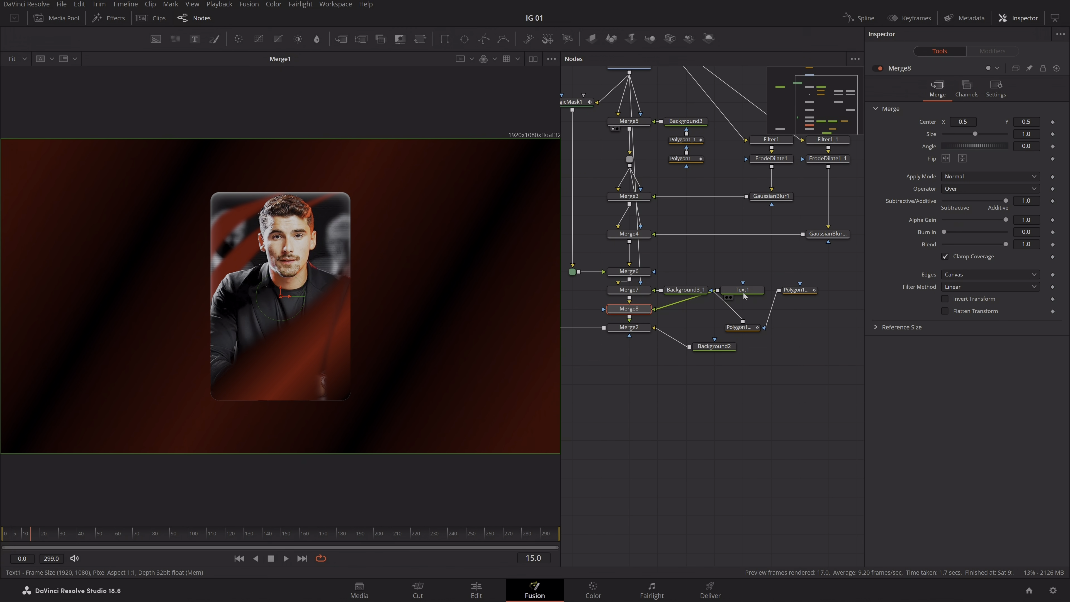
- Tidy the node layout by placing Text1 beside Merge8 and returning the displaced polygon node to the Background3_1 row
{"action": "left_click_drag", "start_coordinate": [743, 293], "coordinate": [743, 384]}
{"action": "left_click_drag", "start_coordinate": [742, 328], "coordinate": [742, 291]}
{"action": "left_click_drag", "start_coordinate": [739, 386], "coordinate": [739, 313]}
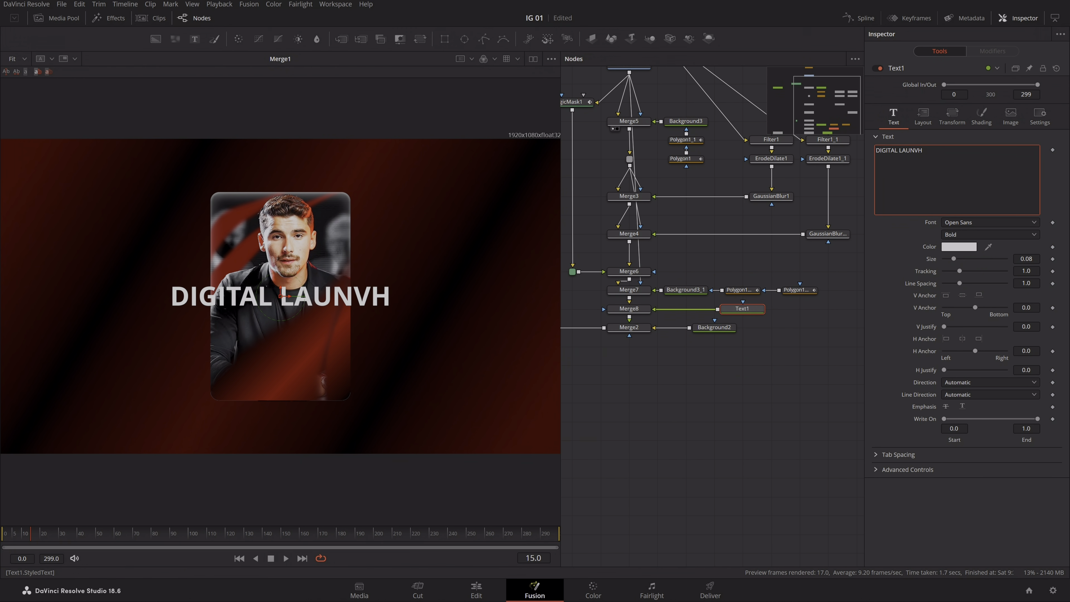
- Enter the title DIGITAL LAUNCHPAD in Text1, split into two lines
{"action": "key", "text": "BackSpace"}
{"action": "key", "text": "BackSpace"}
{"action": "type", "text": "CHPAD"}
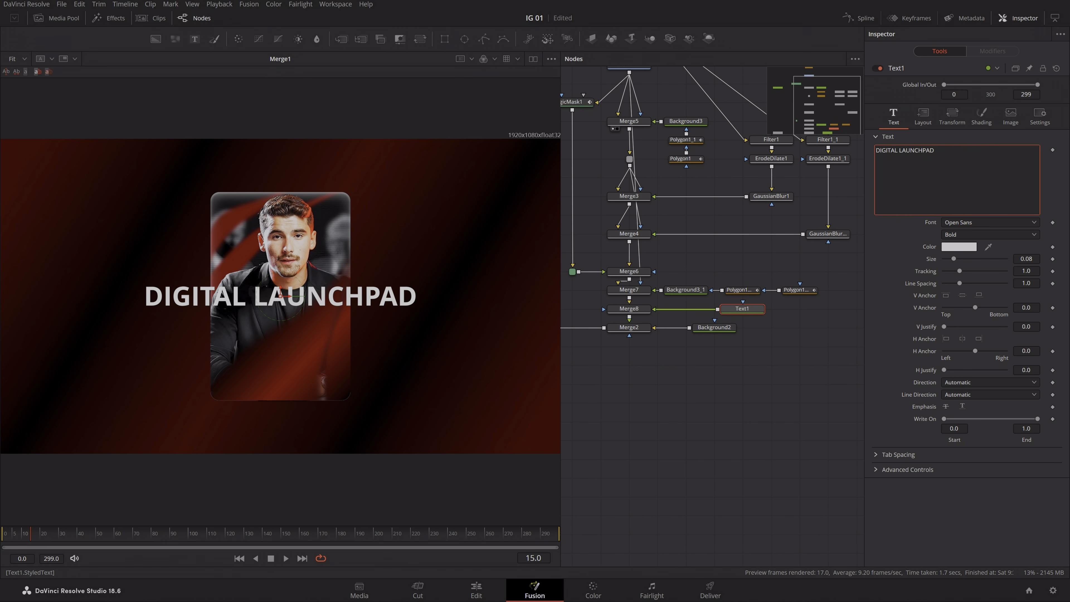
{"action": "key", "text": "Return"}
- Anchor the title text horizontally to the left and shift its layout Center X to about 0.395
{"action": "left_click", "coordinate": [946, 339]}
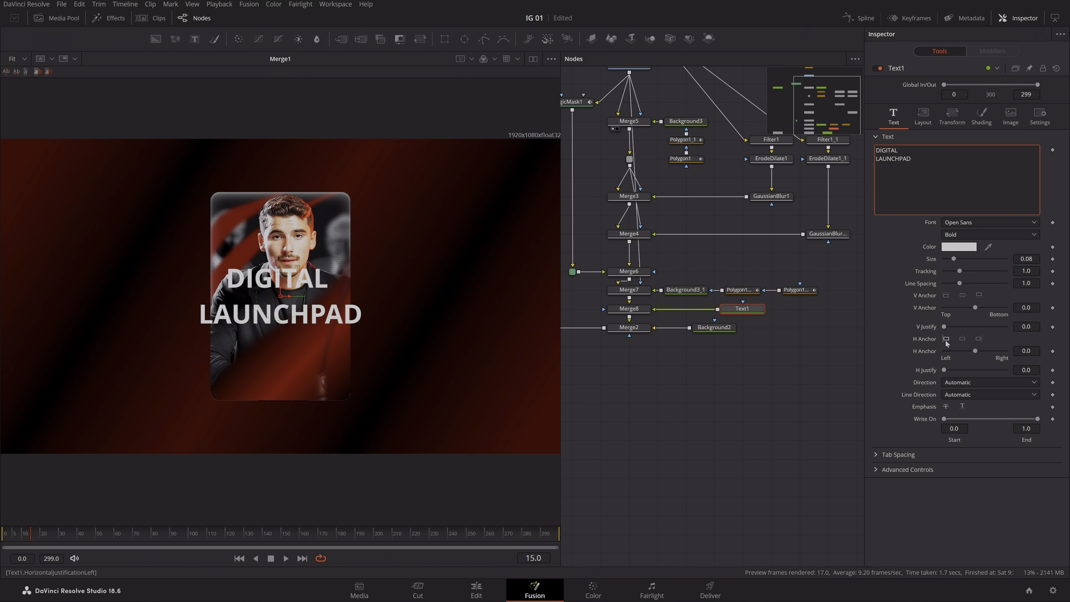
{"action": "left_click", "coordinate": [923, 116]}
{"action": "left_click_drag", "start_coordinate": [963, 162], "coordinate": [918, 162]}
{"action": "left_click", "coordinate": [894, 116]}
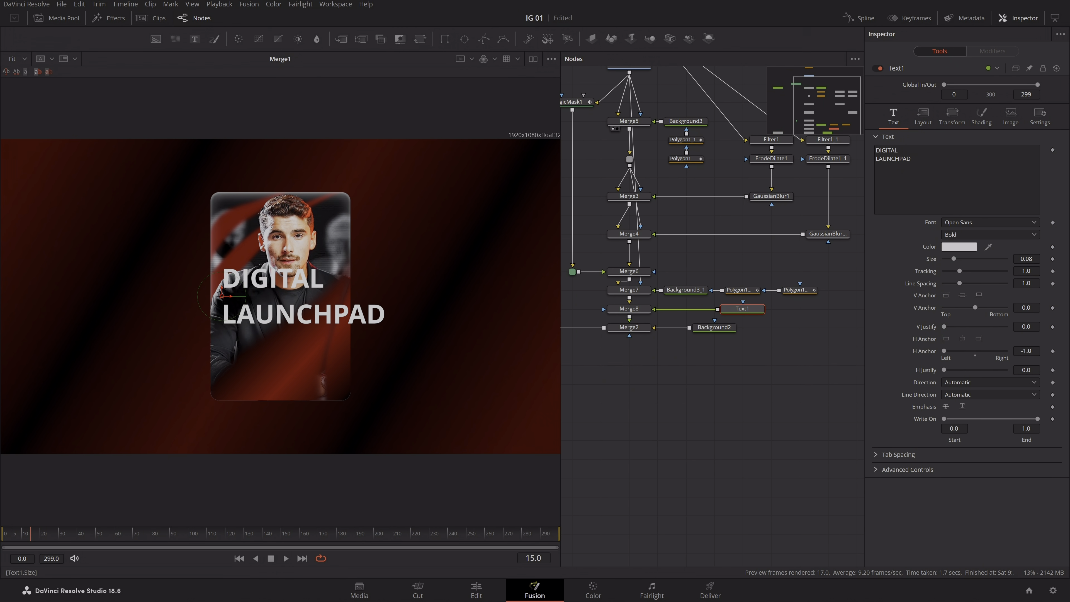
- Reduce the title's text size to fit the card's width and change its font to Poppins
{"action": "left_click_drag", "start_coordinate": [1026, 259], "coordinate": [1018, 259]}
{"action": "left_click", "coordinate": [990, 223]}
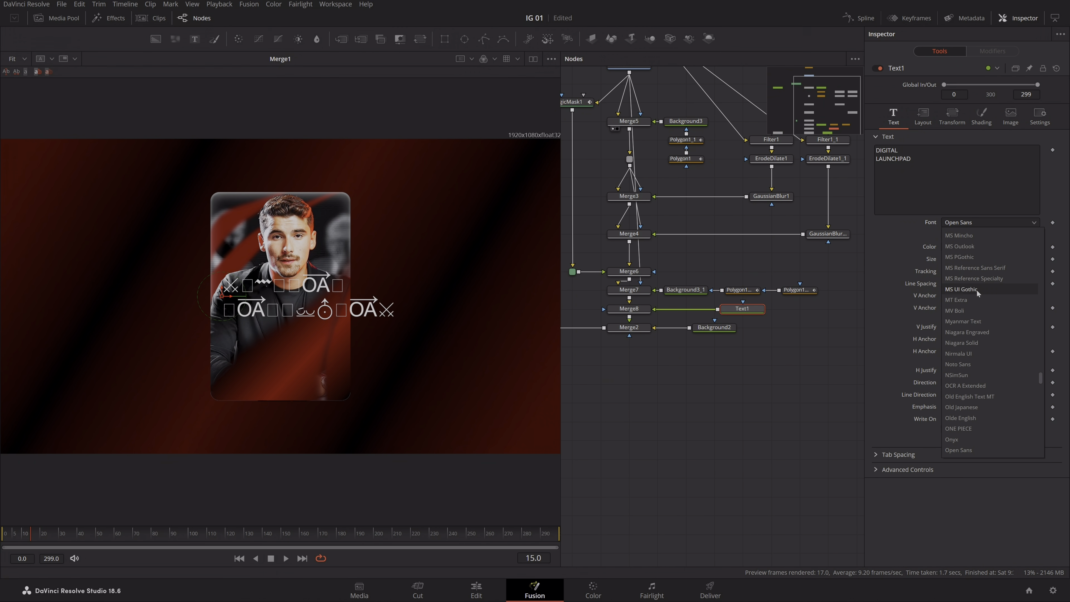
{"action": "key", "text": "Down"}
{"action": "key", "text": "Down"}
{"action": "key", "text": "Down"}
{"action": "key", "text": "Down"}
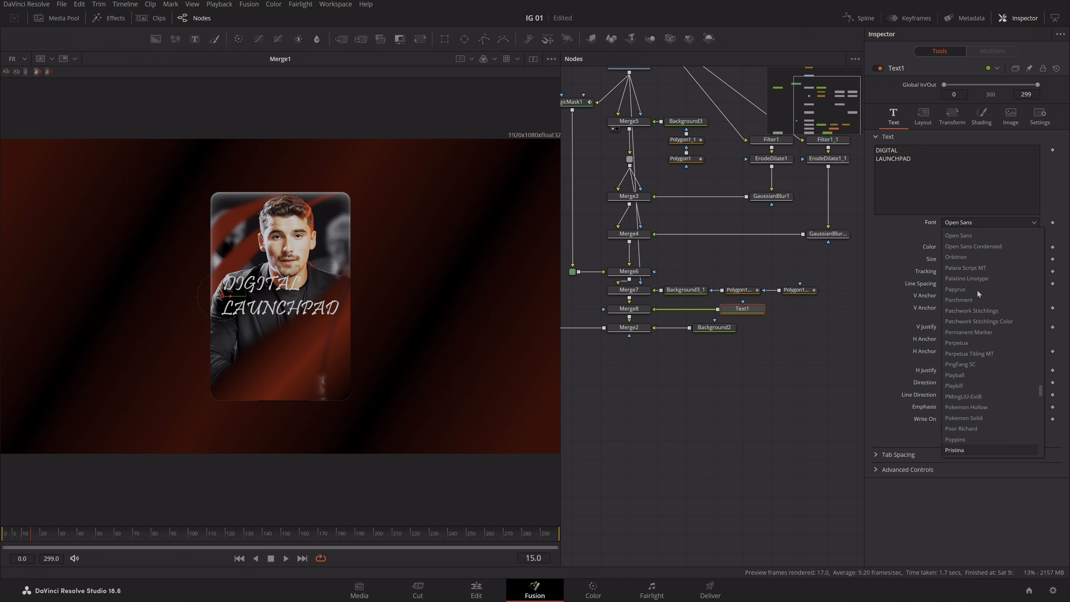
{"action": "key", "text": "Up"}
{"action": "key", "text": "Return"}
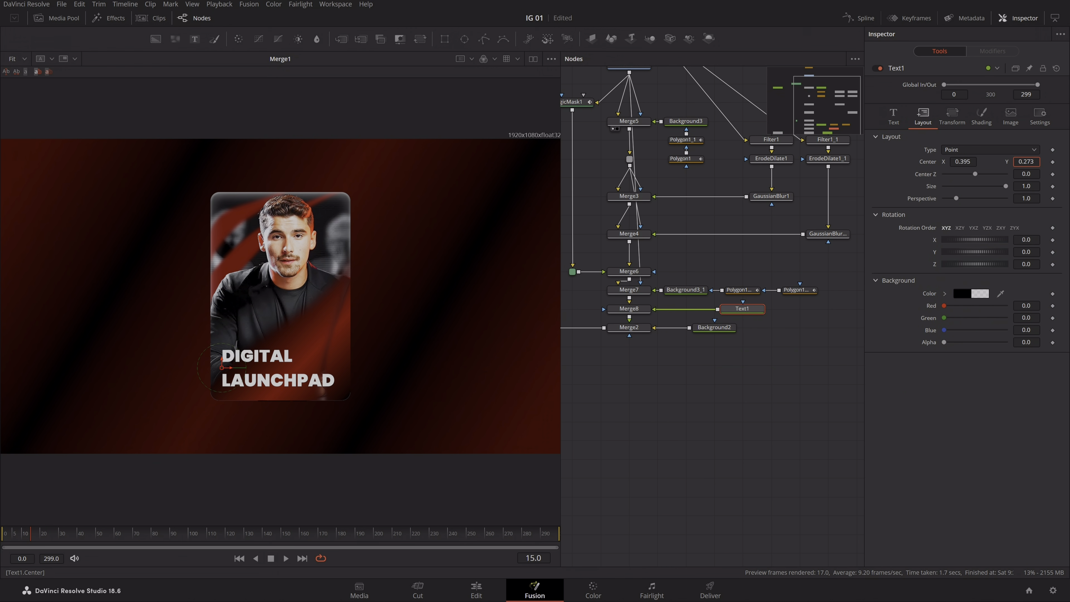
- Position the title near the card's bottom with its layout center at X 0.404, Y 0.26
{"action": "left_click_drag", "start_coordinate": [1024, 162], "coordinate": [965, 162]}
{"action": "left_click_drag", "start_coordinate": [1027, 161], "coordinate": [961, 162]}
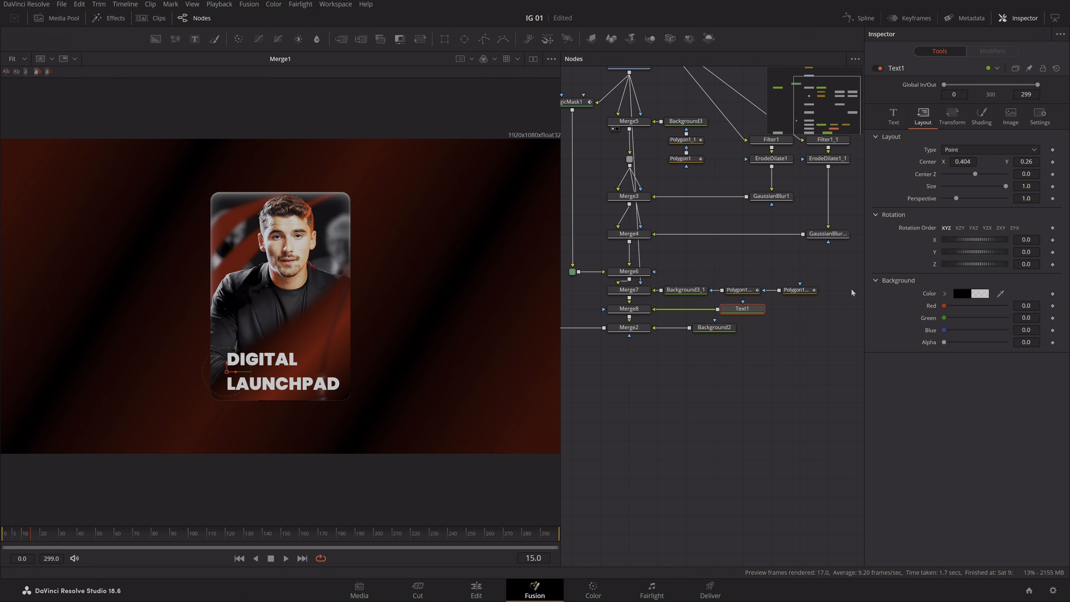
- Try a gradient fill on the title with adjusted stops and mapping angle, and restore the solid fill
{"action": "left_click", "coordinate": [982, 116]}
{"action": "left_click", "coordinate": [1023, 258]}
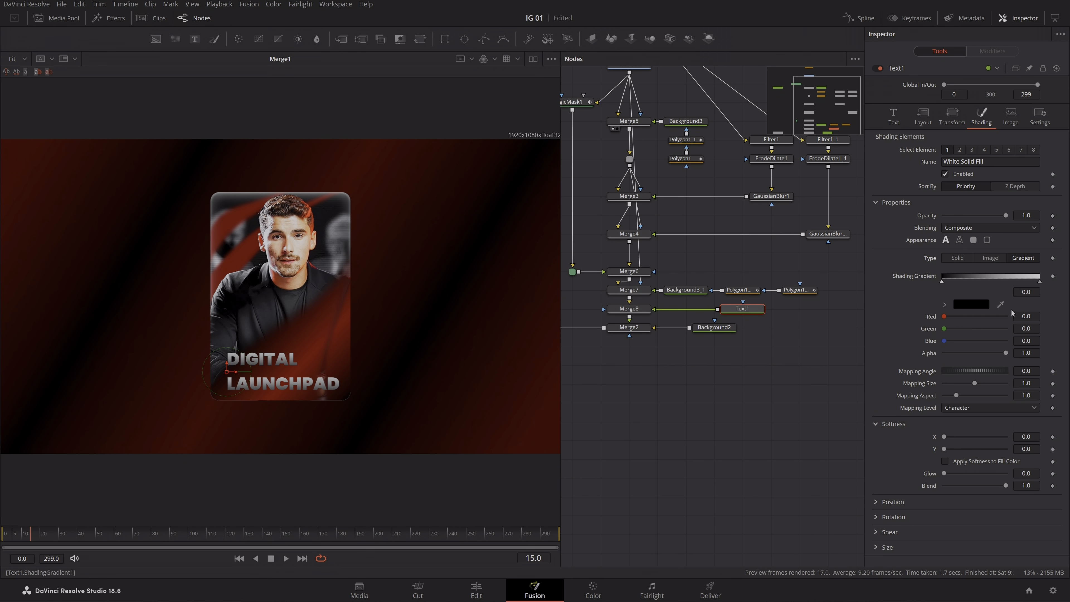
{"action": "left_click_drag", "start_coordinate": [1040, 281], "coordinate": [1000, 281]}
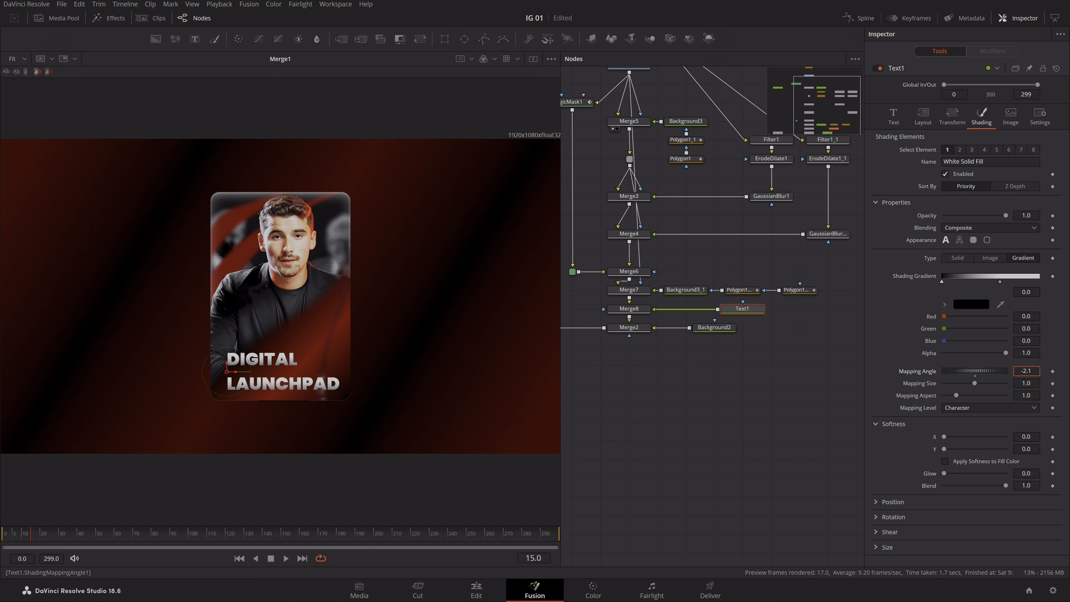
{"action": "left_click_drag", "start_coordinate": [942, 281], "coordinate": [952, 289]}
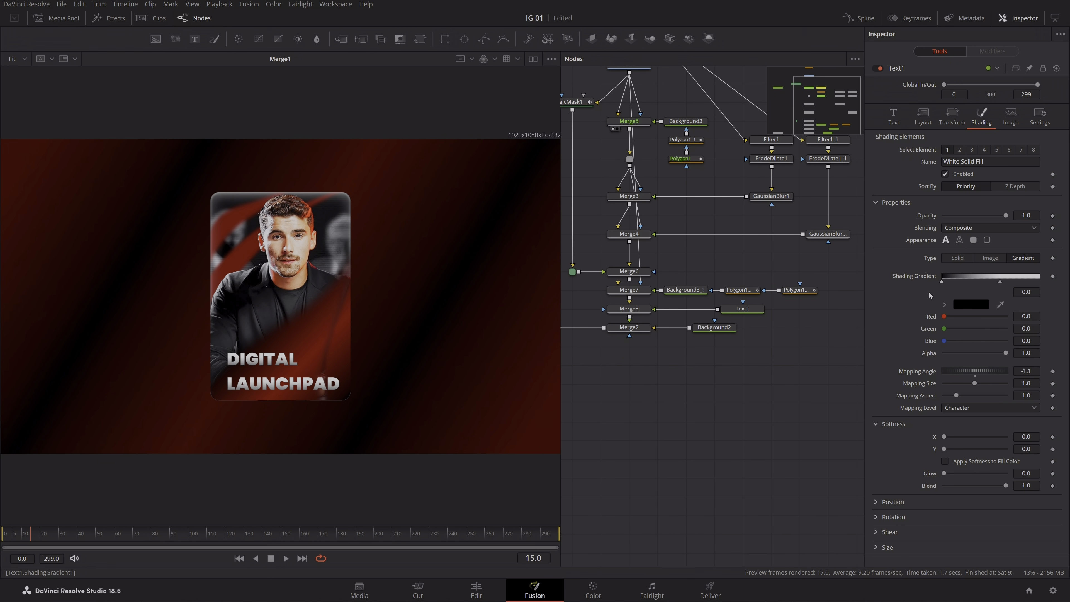
{"action": "left_click", "coordinate": [958, 258]}
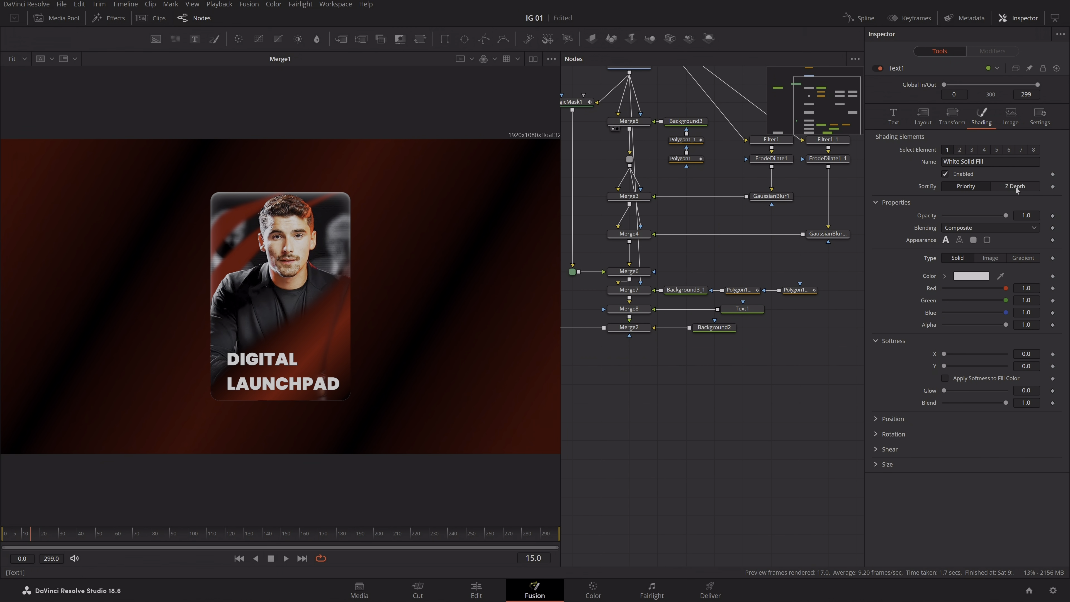
- Try the black shadow, blue border and red outline shading elements on the title, and disable them
{"action": "left_click", "coordinate": [973, 150]}
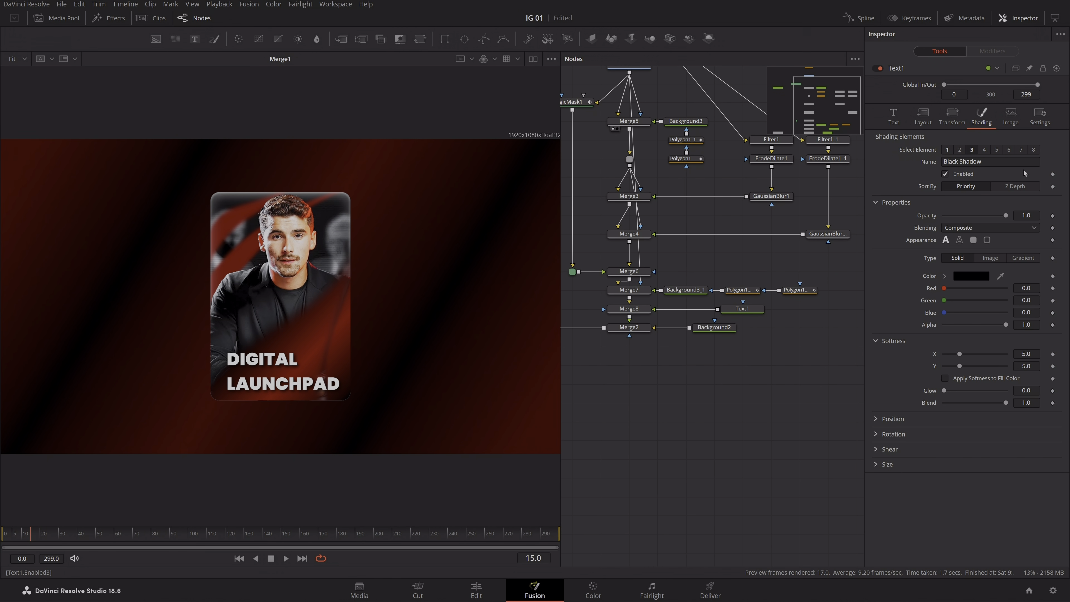
{"action": "left_click", "coordinate": [984, 150]}
{"action": "left_click", "coordinate": [968, 174]}
{"action": "left_click", "coordinate": [968, 174]}
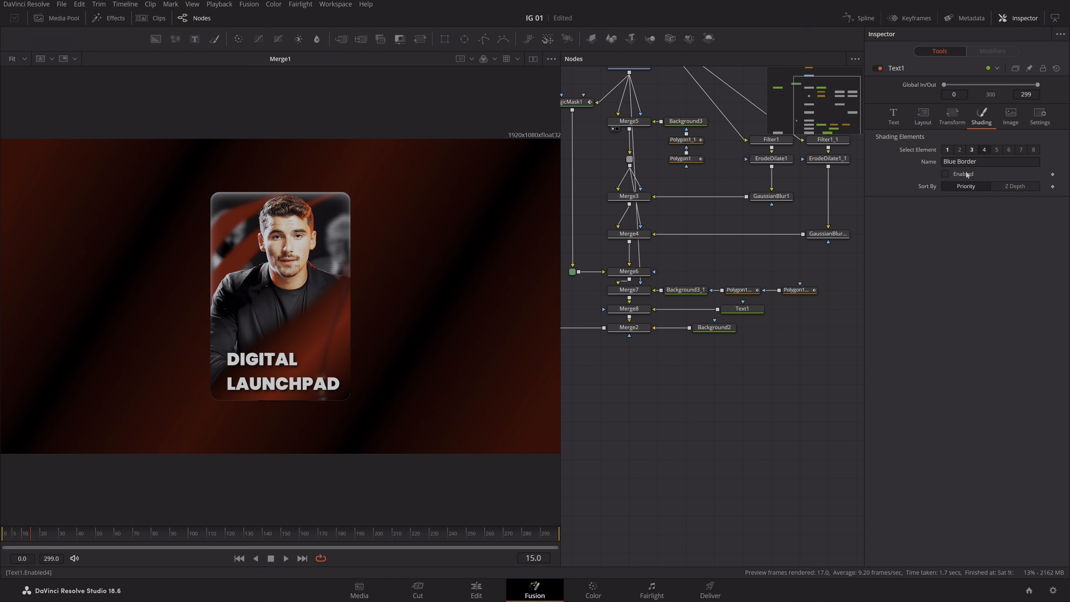
{"action": "left_click", "coordinate": [972, 150]}
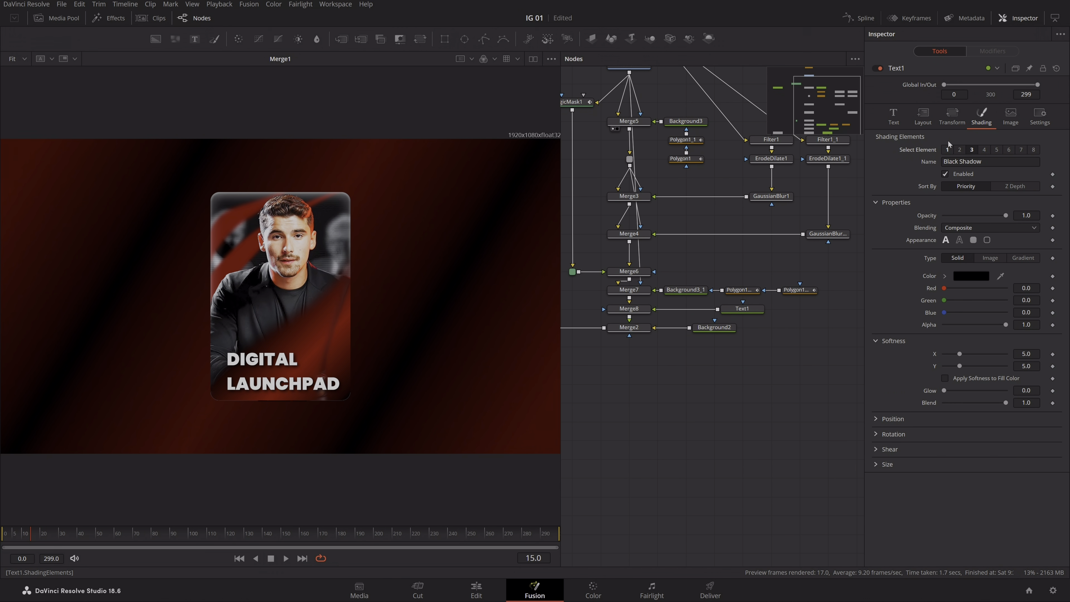
{"action": "left_click", "coordinate": [960, 150]}
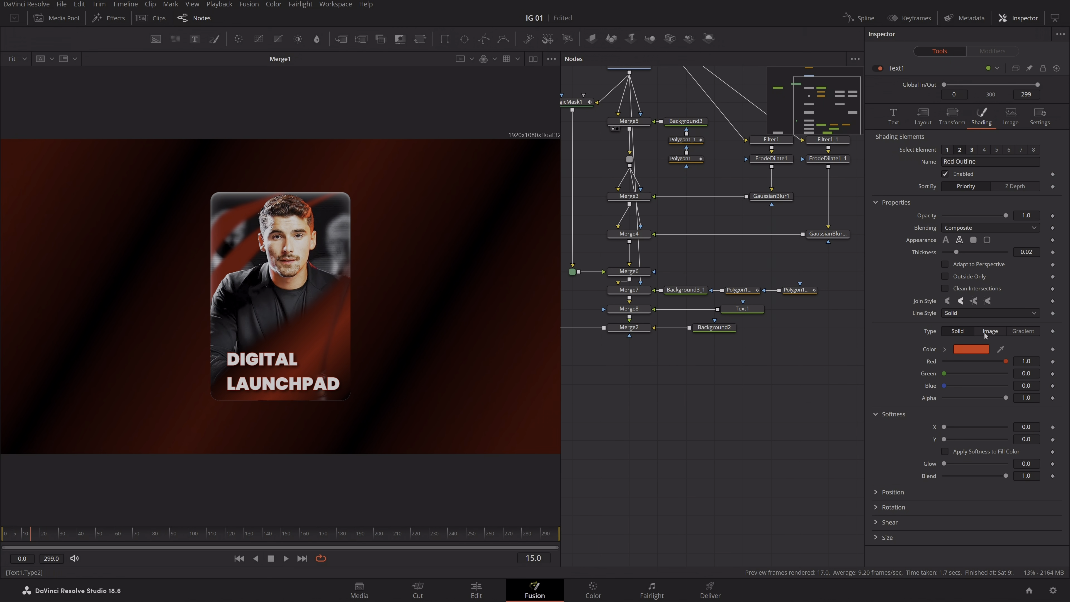
{"action": "left_click", "coordinate": [965, 174]}
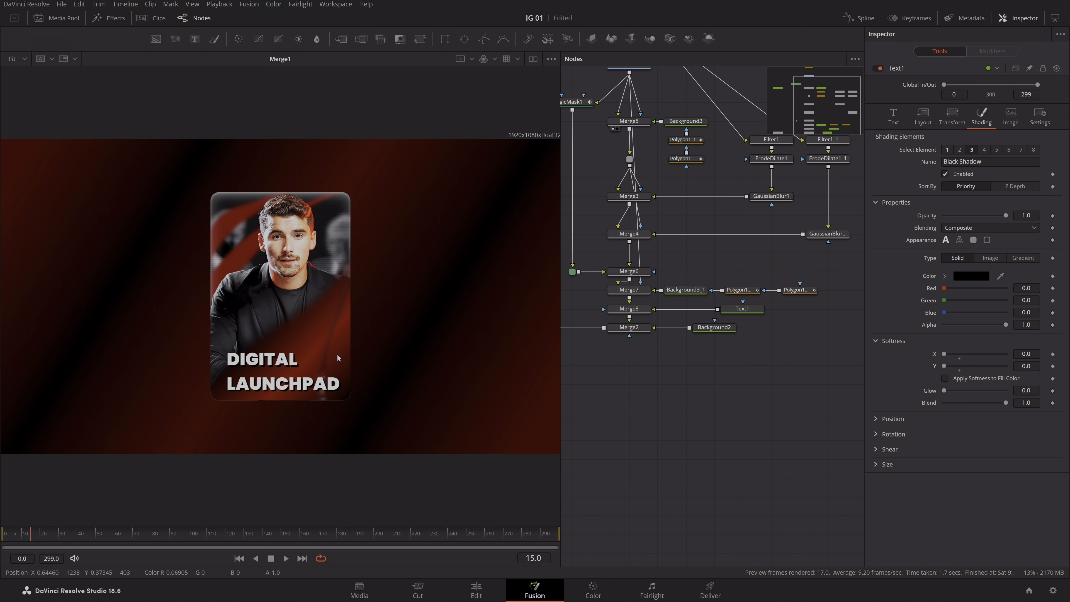
{"action": "scroll", "coordinate": [300, 371], "scroll_direction": "up", "scroll_amount": 10}
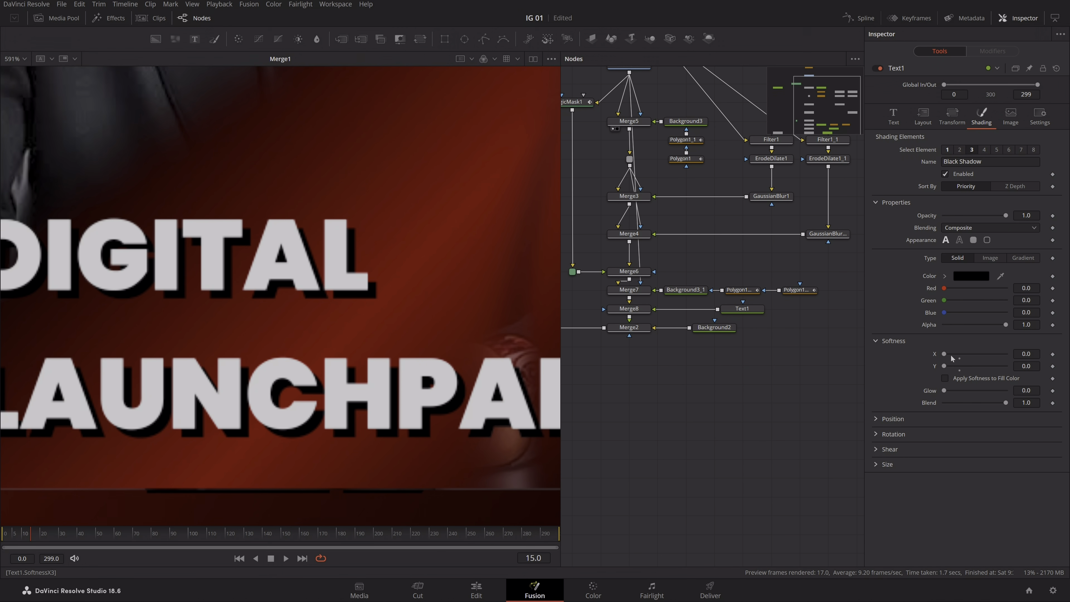
{"action": "left_click", "coordinate": [945, 174]}
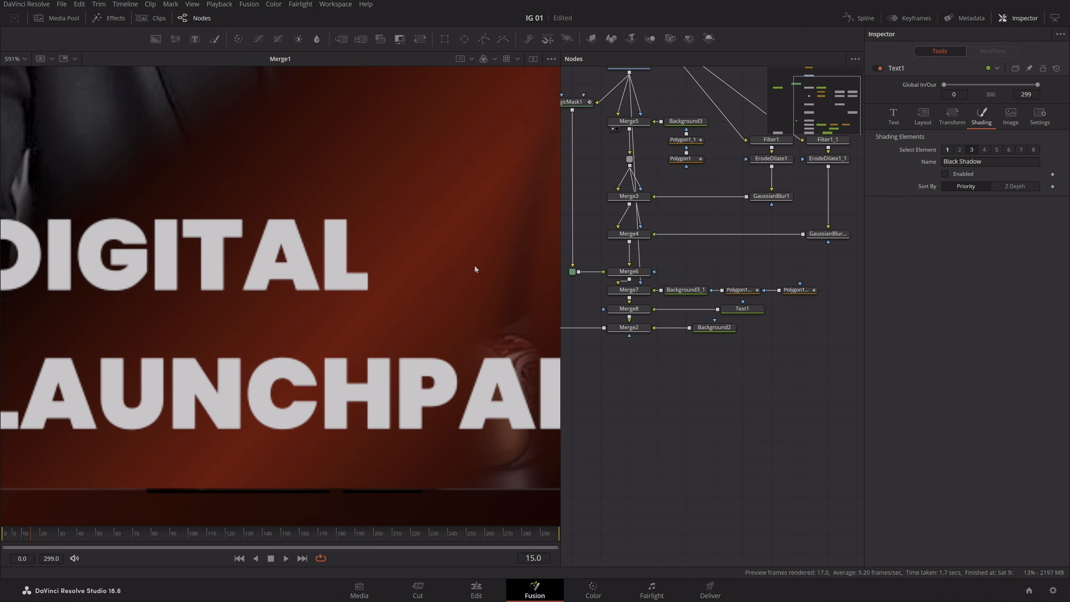
{"action": "key", "text": "ctrl+f"}
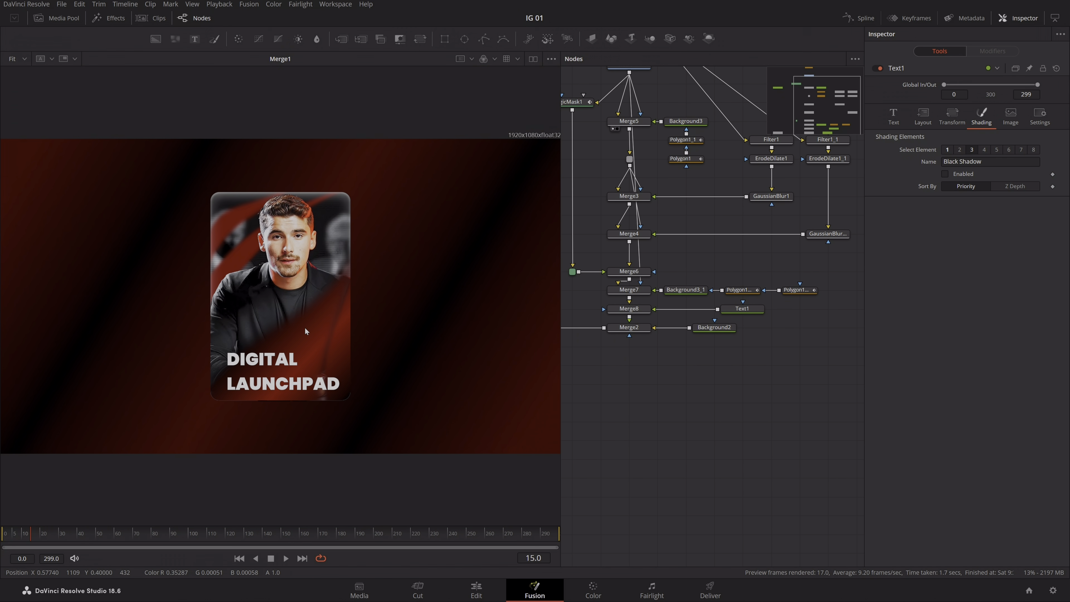
- Bend the swoosh mask's left curve outward from its lower-left corner on Polygon1_1_1
{"action": "left_click", "coordinate": [740, 291]}
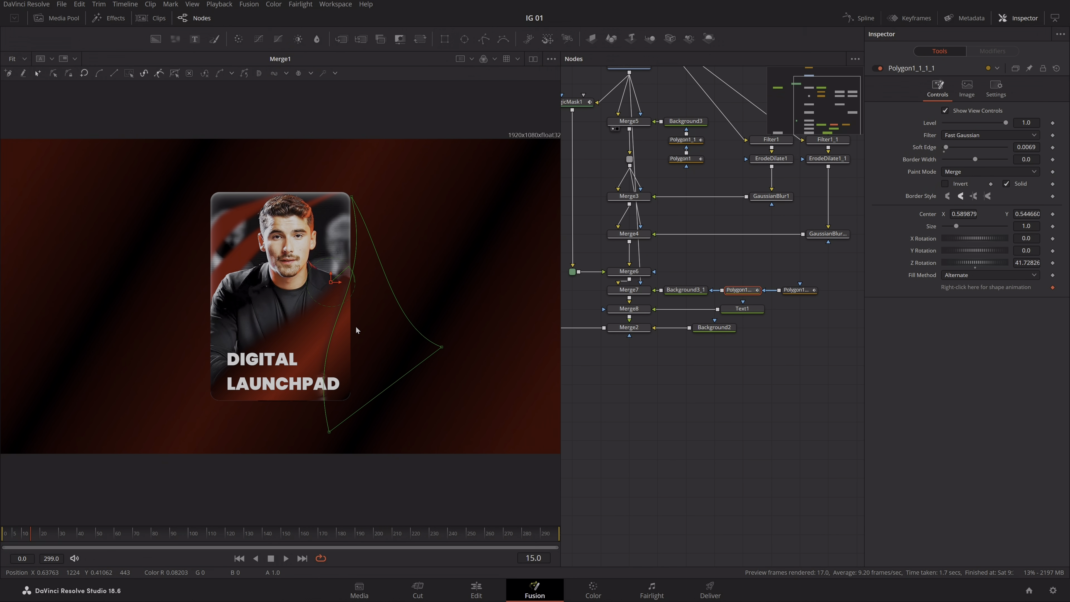
{"action": "left_click", "coordinate": [799, 290]}
{"action": "scroll", "coordinate": [302, 338], "scroll_direction": "up", "scroll_amount": 3}
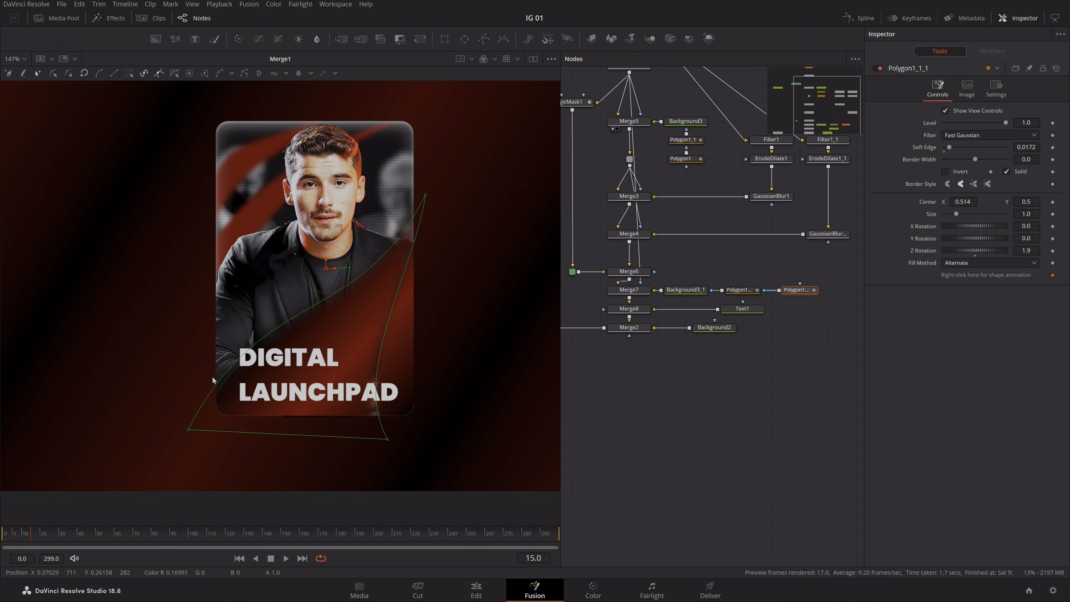
{"action": "left_click_drag", "start_coordinate": [155, 394], "coordinate": [228, 460]}
{"action": "left_click_drag", "start_coordinate": [261, 288], "coordinate": [184, 290]}
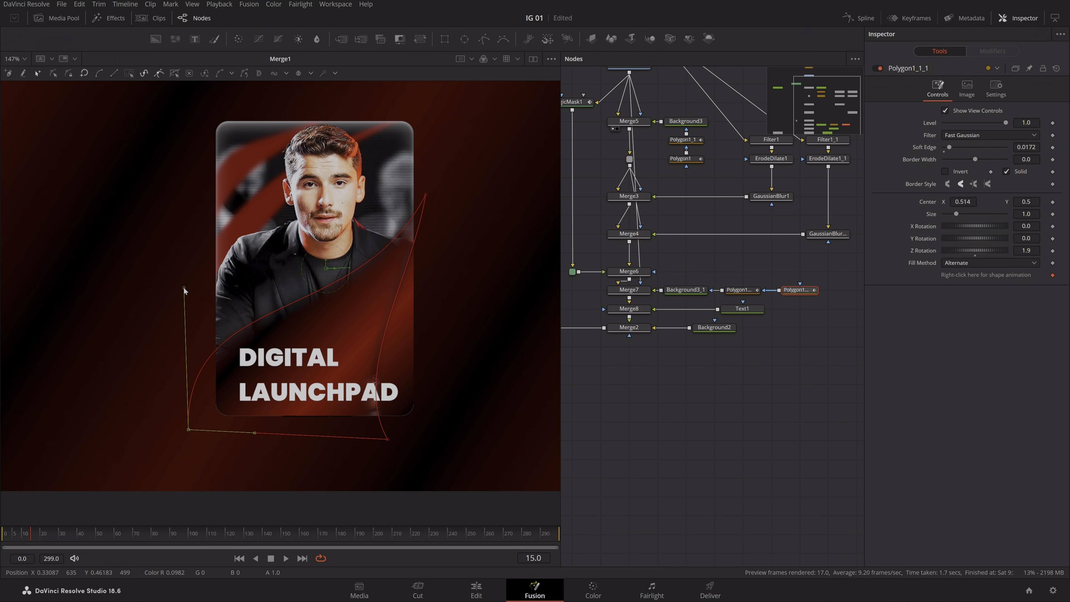
{"action": "left_click", "coordinate": [712, 400]}
{"action": "scroll", "coordinate": [402, 416], "scroll_direction": "down", "scroll_amount": 3}
{"action": "scroll", "coordinate": [402, 416], "scroll_direction": "up", "scroll_amount": 3}
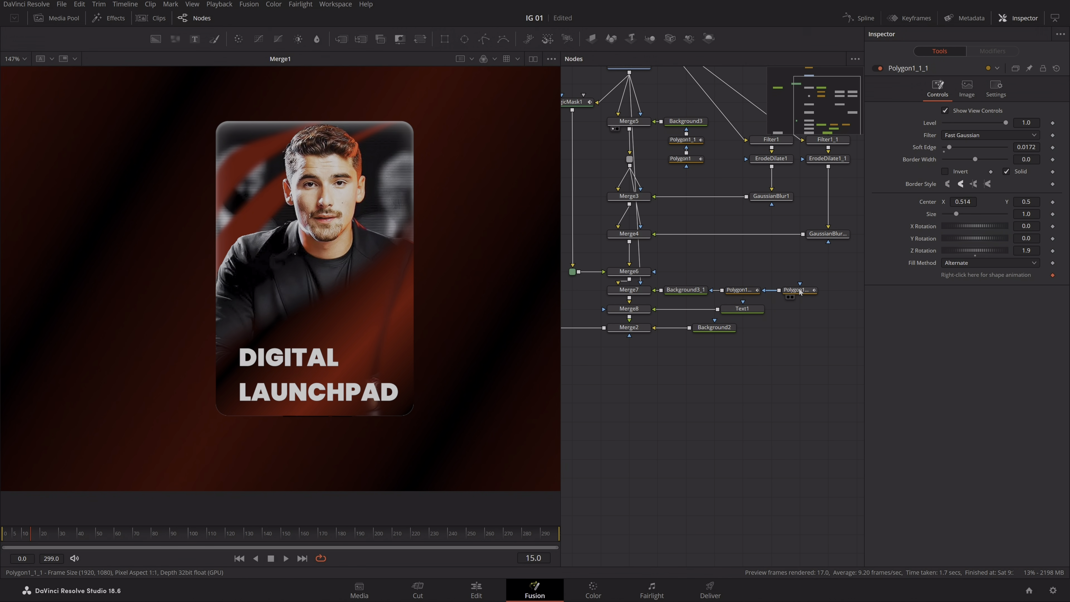
- Shift the lower-right corner of the swoosh mask Polygon1_1_1 slightly inward and down
{"action": "left_click", "coordinate": [800, 290]}
{"action": "left_click_drag", "start_coordinate": [387, 439], "coordinate": [383, 441]}
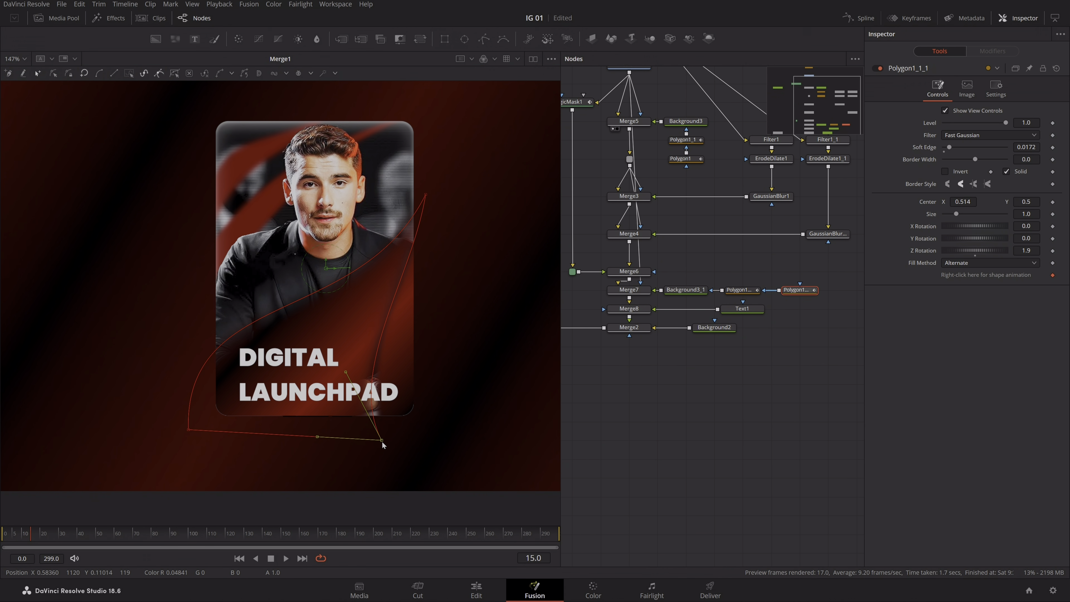
{"action": "left_click", "coordinate": [418, 379]}
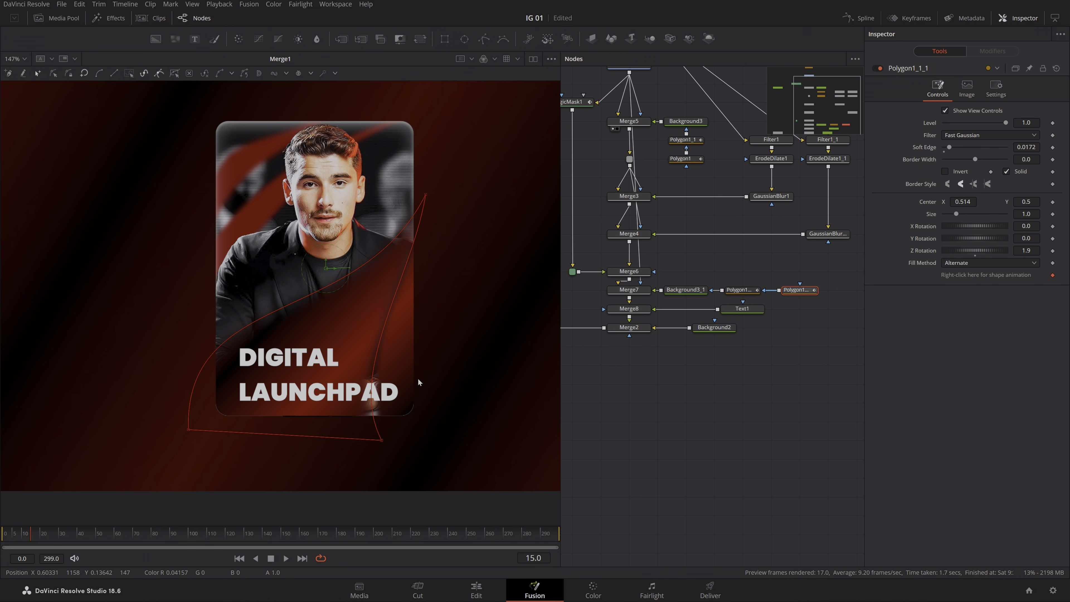
{"action": "left_click", "coordinate": [782, 407]}
{"action": "scroll", "coordinate": [473, 369], "scroll_direction": "down", "scroll_amount": 2}
- Reposition the swoosh's reflect gradient on Background3_1 to start at about X 0.417, Y 0.347 and end at about X 0.567, Y 0.027
{"action": "left_click", "coordinate": [733, 291]}
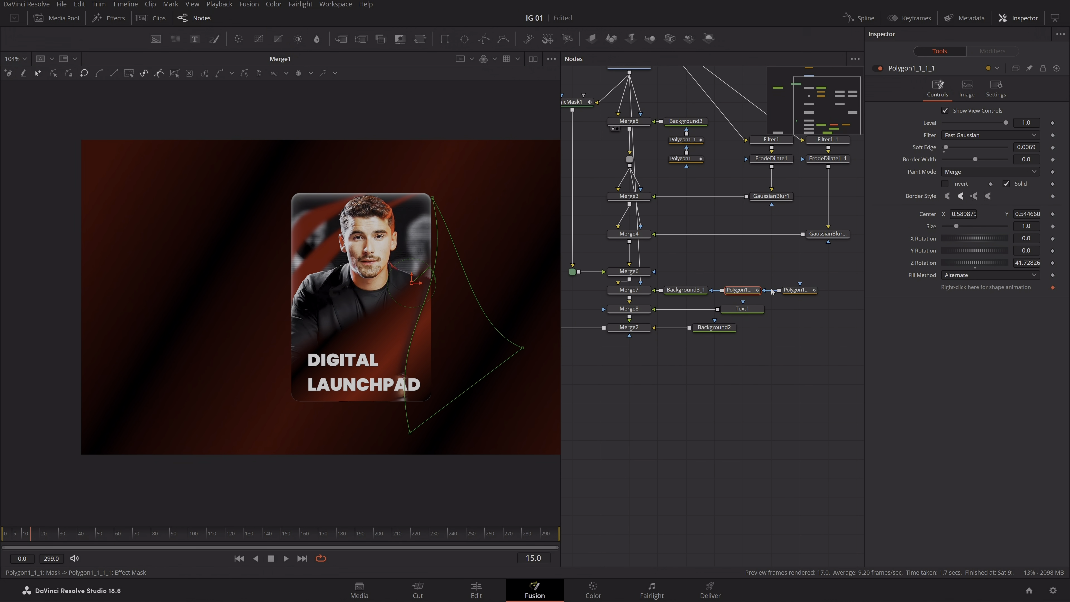
{"action": "left_click", "coordinate": [790, 290]}
{"action": "key", "text": "ctrl+f"}
{"action": "left_click", "coordinate": [686, 290]}
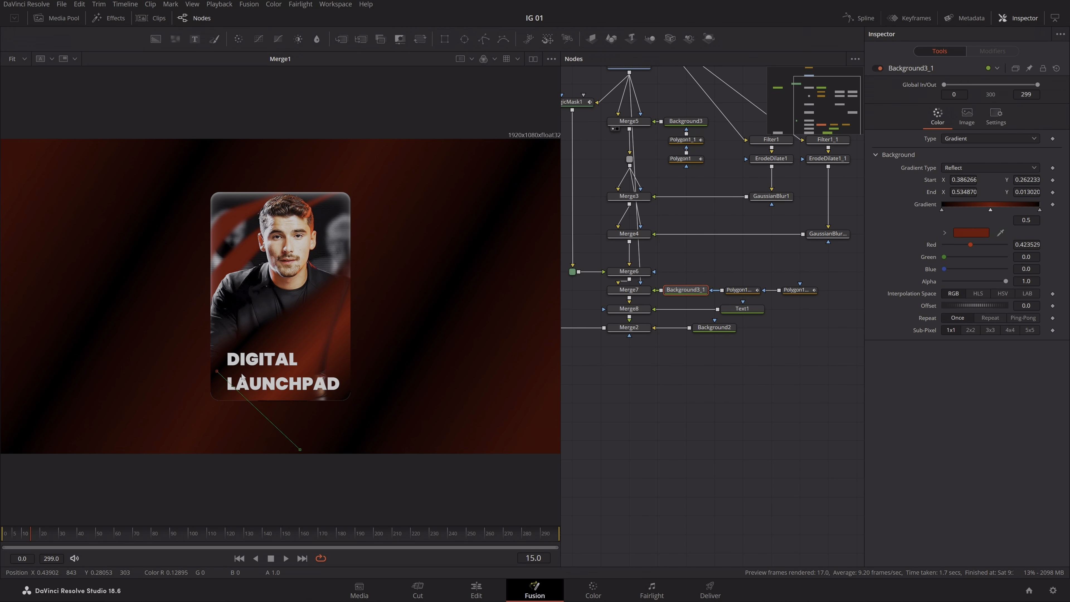
{"action": "left_click_drag", "start_coordinate": [217, 373], "coordinate": [233, 345]}
{"action": "left_click", "coordinate": [704, 442]}
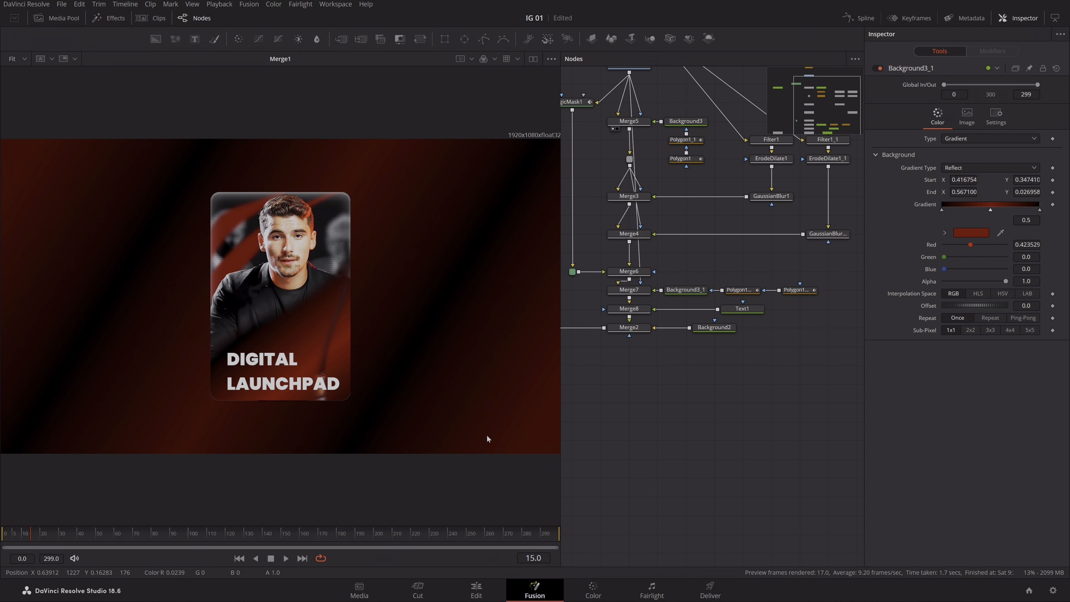
- Spread out the node tree by moving the portrait nodes, the swoosh branch and the title branch upward, leaving space above Merge2
{"action": "left_click_drag", "start_coordinate": [663, 403], "coordinate": [669, 413]}
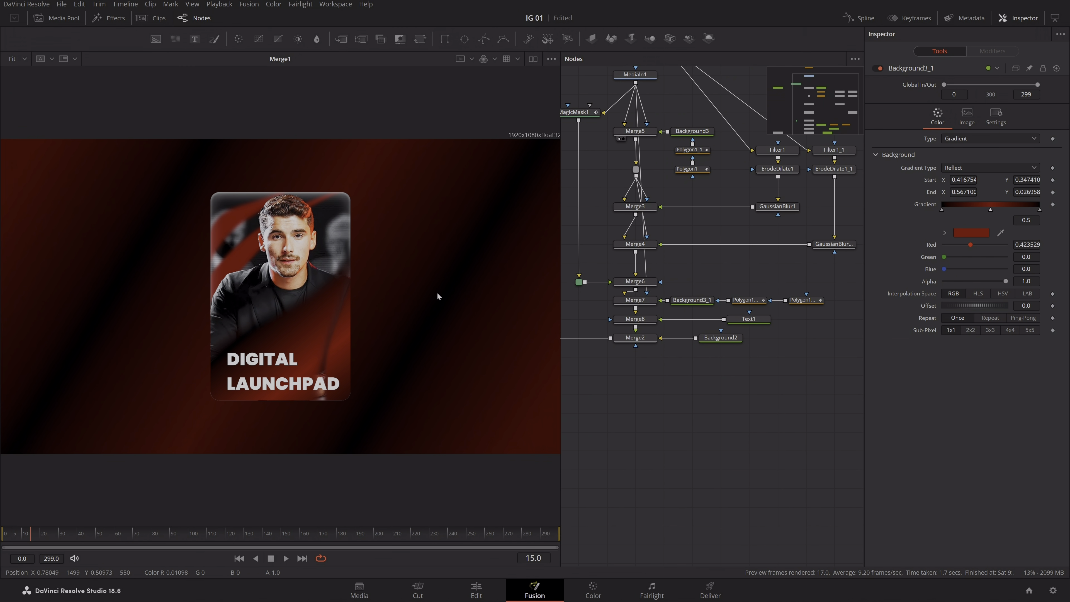
{"action": "left_click_drag", "start_coordinate": [718, 381], "coordinate": [709, 405]}
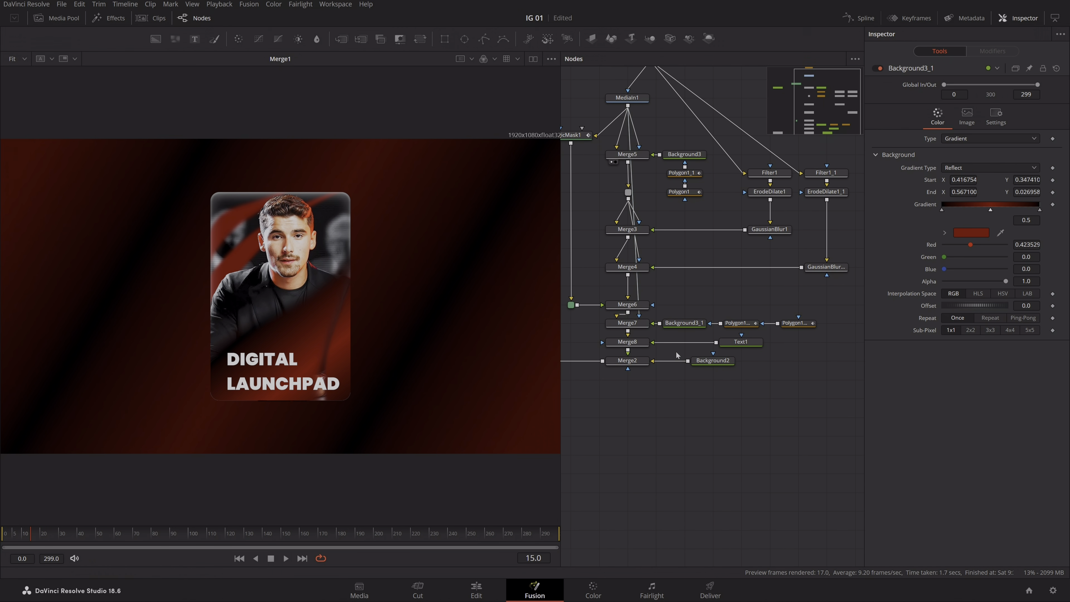
{"action": "left_click_drag", "start_coordinate": [642, 405], "coordinate": [662, 413]}
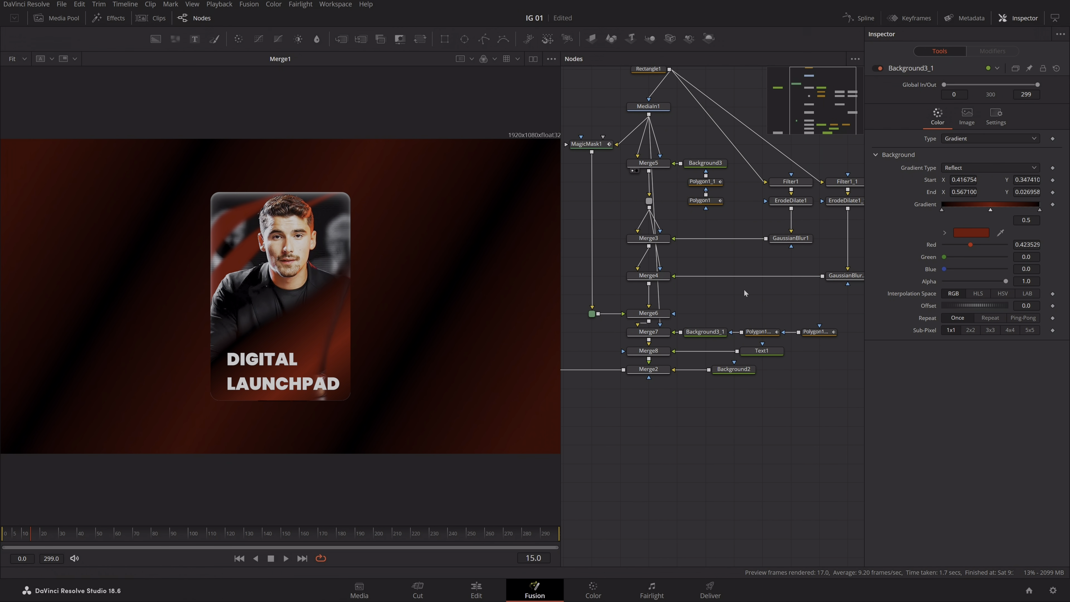
{"action": "scroll", "coordinate": [706, 286], "scroll_direction": "down", "scroll_amount": 2}
{"action": "left_click_drag", "start_coordinate": [606, 115], "coordinate": [826, 307]}
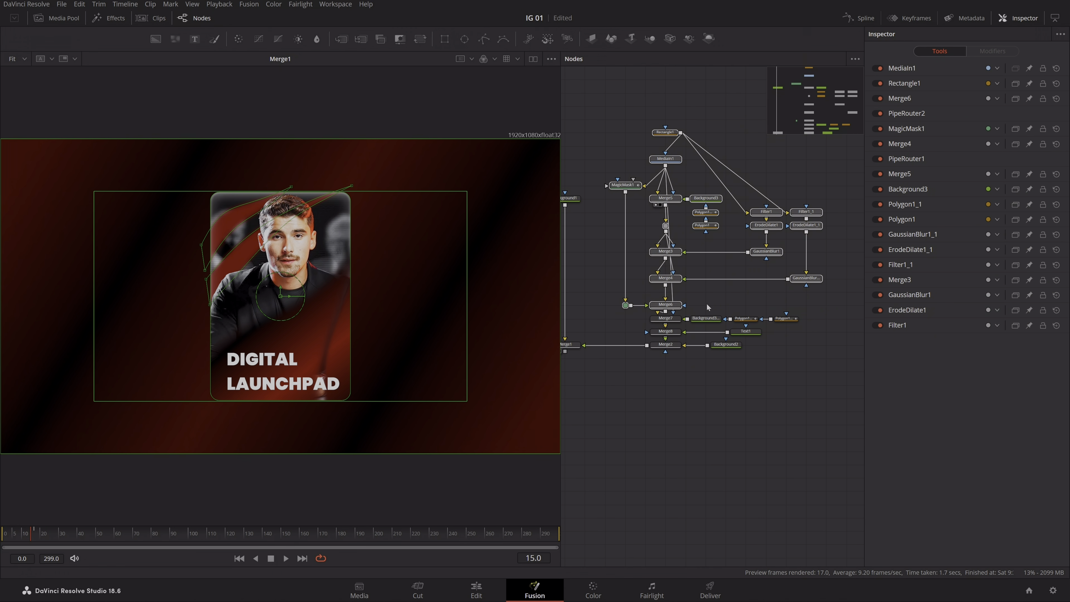
{"action": "left_click_drag", "start_coordinate": [674, 310], "coordinate": [673, 231]}
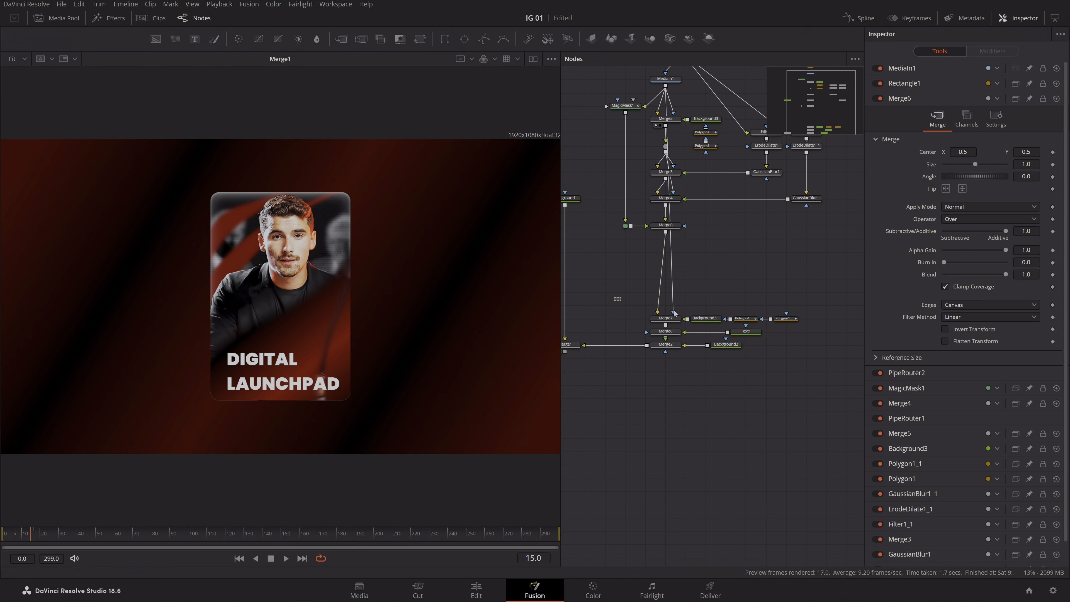
{"action": "left_click_drag", "start_coordinate": [614, 297], "coordinate": [794, 322]}
{"action": "left_click_drag", "start_coordinate": [673, 318], "coordinate": [673, 265]}
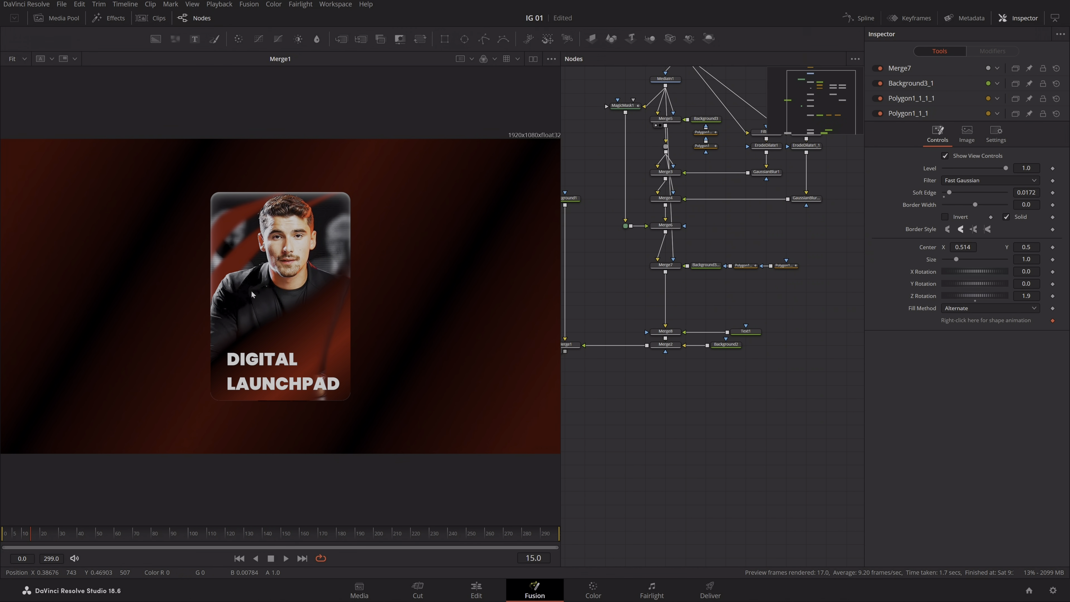
{"action": "scroll", "coordinate": [675, 321], "scroll_direction": "up", "scroll_amount": 2}
{"action": "left_click_drag", "start_coordinate": [639, 316], "coordinate": [777, 338]}
{"action": "left_click_drag", "start_coordinate": [779, 319], "coordinate": [778, 264]}
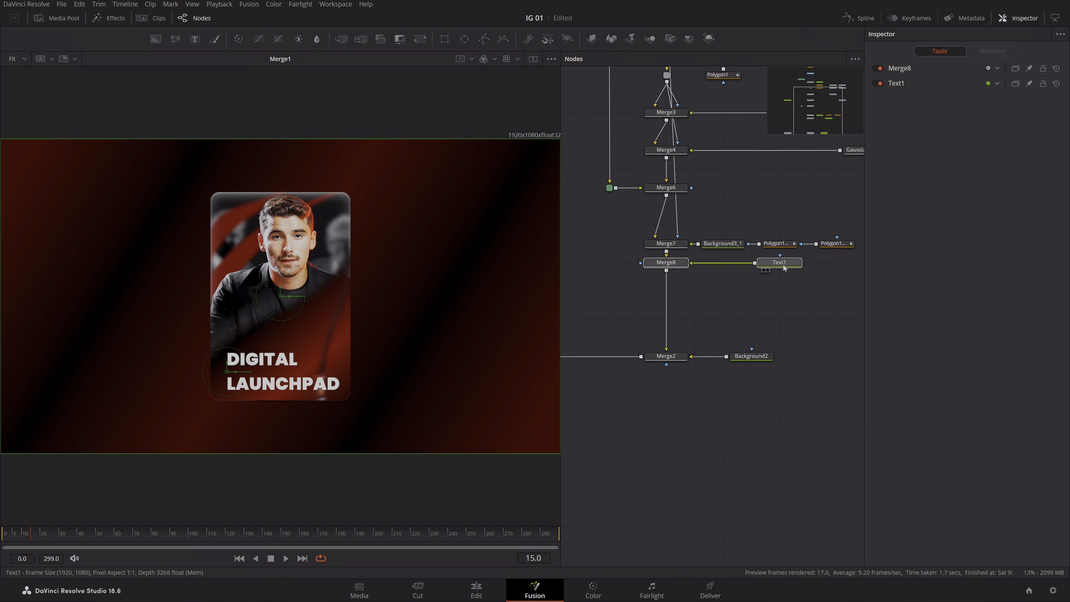
- Pull Merge3 and Merge4 out of the portrait chain and insert them between Merge8 and Merge2
{"action": "scroll", "coordinate": [755, 398], "scroll_direction": "down", "scroll_amount": 3}
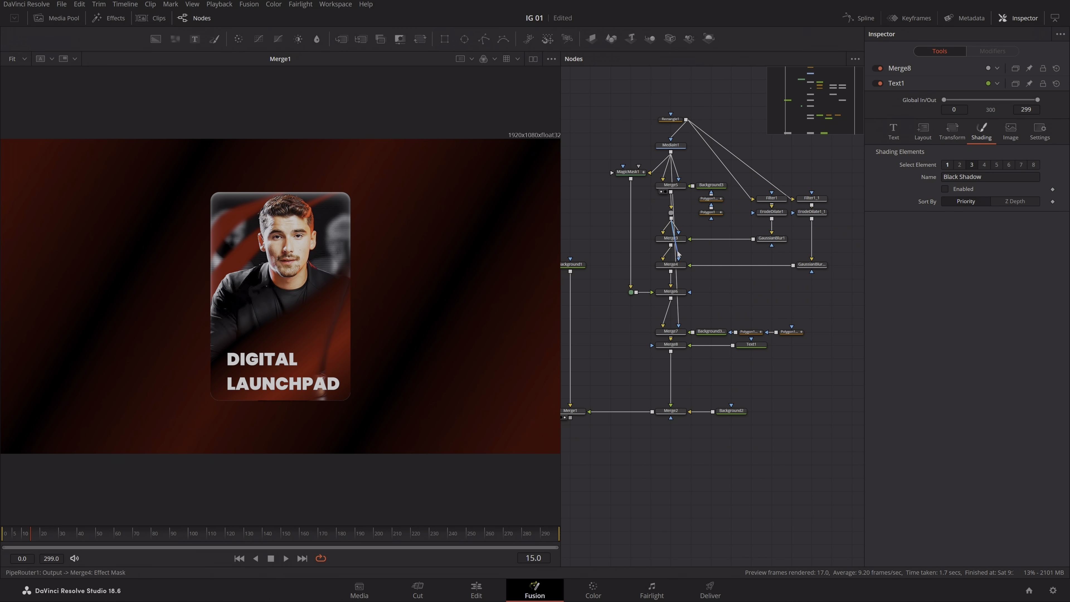
{"action": "scroll", "coordinate": [694, 247], "scroll_direction": "up", "scroll_amount": 2}
{"action": "left_click_drag", "start_coordinate": [687, 225], "coordinate": [662, 464]}
{"action": "mouse_move", "coordinate": [647, 424]}
{"action": "left_mouse_down"}
{"action": "mouse_move", "coordinate": [676, 423]}
{"action": "mouse_move", "coordinate": [647, 425]}
{"action": "left_mouse_up"}
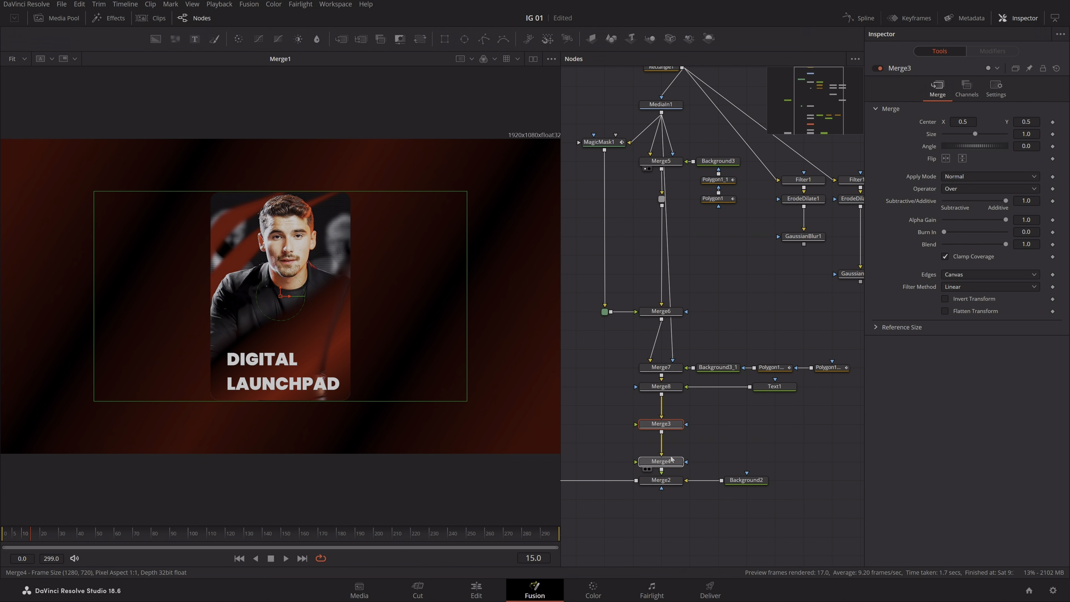
{"action": "left_click", "coordinate": [671, 460]}
- Reconnect the two Gaussian blur outputs as the foregrounds of Merge3 and Merge4
{"action": "scroll", "coordinate": [700, 411], "scroll_direction": "right", "scroll_amount": 3}
{"action": "left_click_drag", "start_coordinate": [736, 249], "coordinate": [618, 429]}
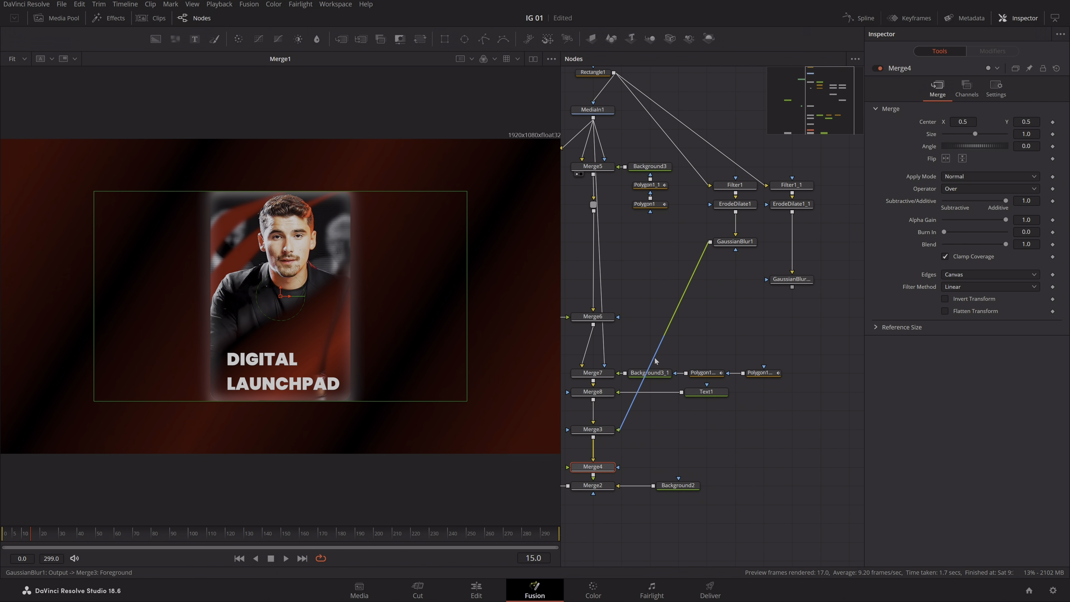
{"action": "left_click_drag", "start_coordinate": [792, 287], "coordinate": [605, 472]}
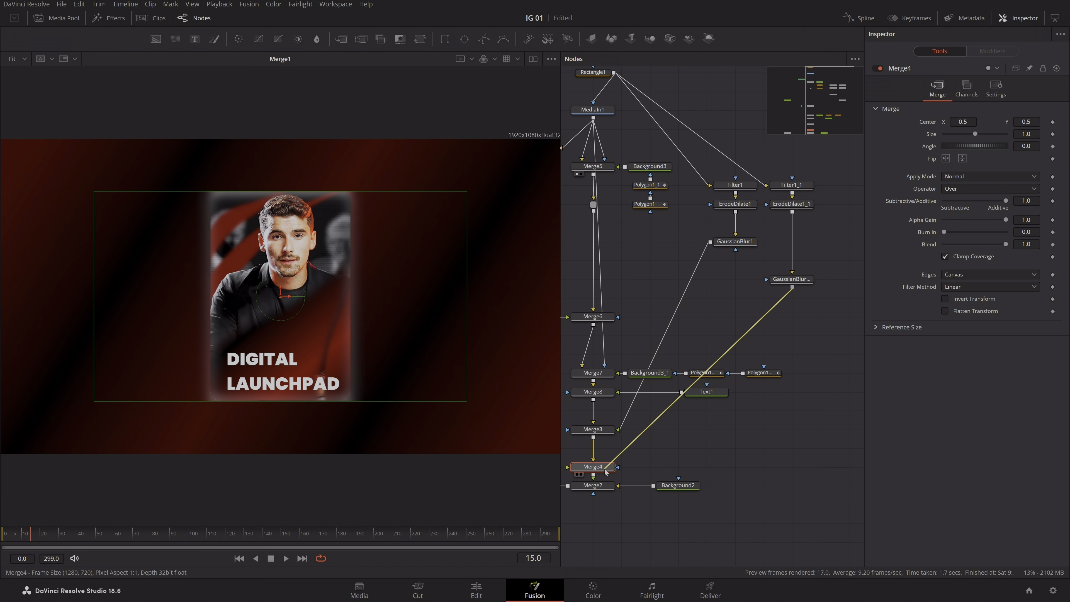
{"action": "left_click", "coordinate": [672, 455]}
- Connect PipeRouter1's output to the effect mask inputs of Merge3 and Merge4
{"action": "scroll", "coordinate": [716, 454], "scroll_direction": "left", "scroll_amount": 3}
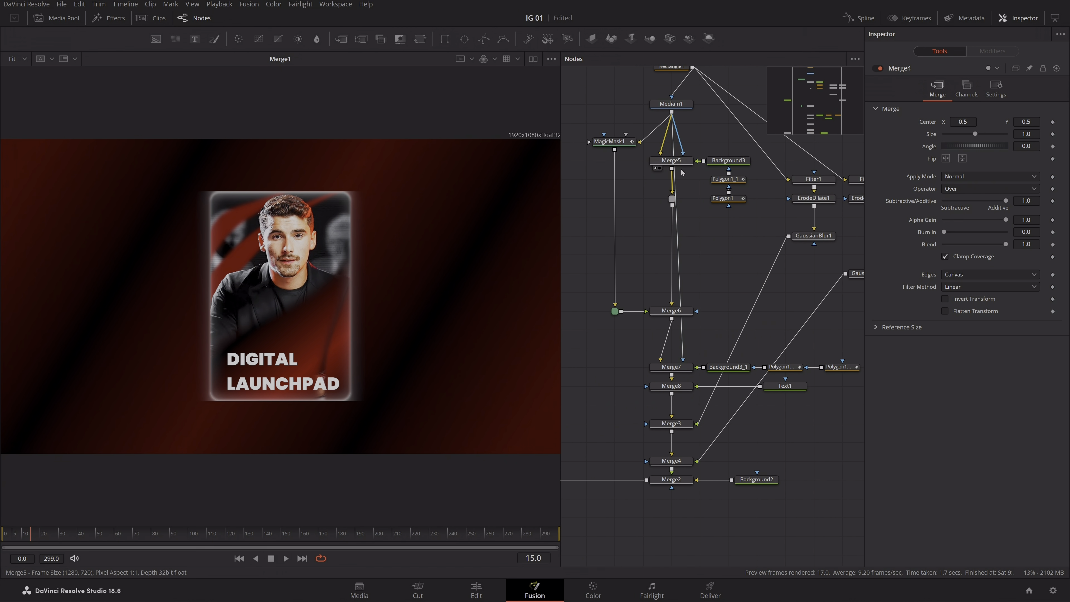
{"action": "left_click_drag", "start_coordinate": [673, 206], "coordinate": [678, 425]}
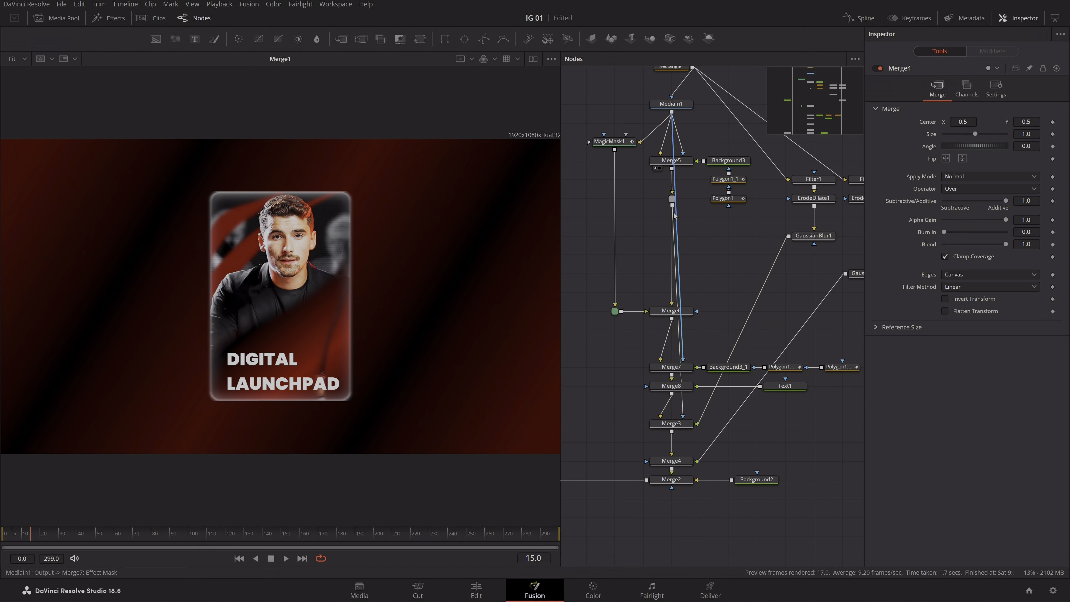
{"action": "mouse_move", "coordinate": [673, 206]}
{"action": "left_mouse_down"}
{"action": "mouse_move", "coordinate": [691, 442]}
{"action": "mouse_move", "coordinate": [679, 461]}
{"action": "mouse_move", "coordinate": [661, 208]}
{"action": "mouse_move", "coordinate": [674, 204]}
{"action": "left_mouse_up"}
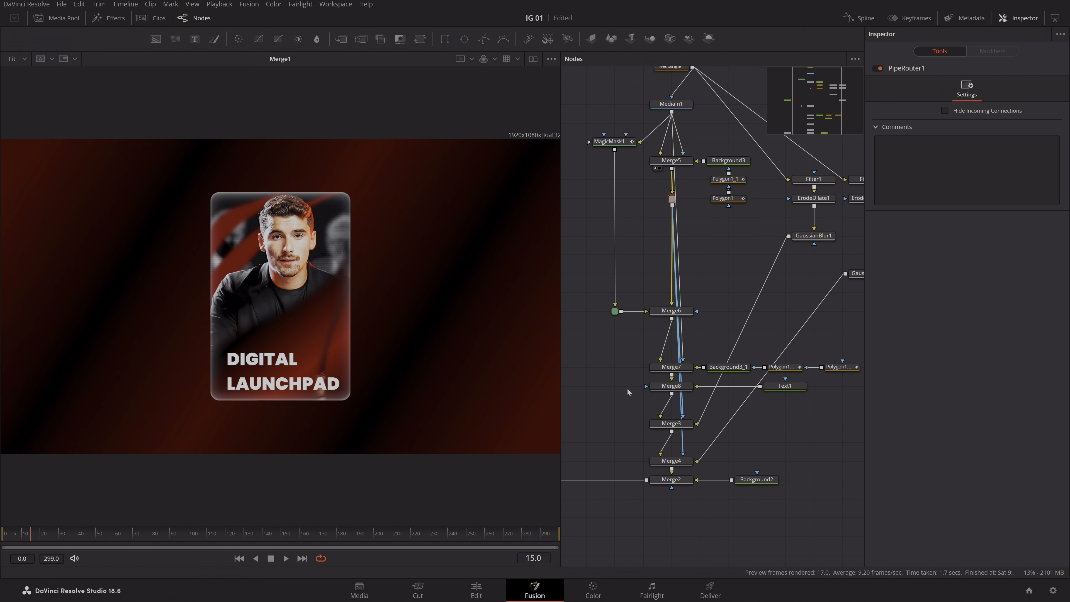
- Move the two Filter, ErodeDilate and GaussianBlur branches down so each blur lines up with its merge, Merge3 or Merge4
{"action": "scroll", "coordinate": [611, 375], "scroll_direction": "down", "scroll_amount": 3}
{"action": "left_click_drag", "start_coordinate": [601, 363], "coordinate": [725, 383]}
{"action": "left_click_drag", "start_coordinate": [584, 330], "coordinate": [731, 345]}
{"action": "left_click_drag", "start_coordinate": [738, 231], "coordinate": [723, 236]}
{"action": "left_click_drag", "start_coordinate": [723, 236], "coordinate": [753, 453]}
{"action": "left_click", "coordinate": [734, 277]}
{"action": "left_click_drag", "start_coordinate": [776, 364], "coordinate": [710, 456]}
{"action": "left_click_drag", "start_coordinate": [752, 452], "coordinate": [813, 452]}
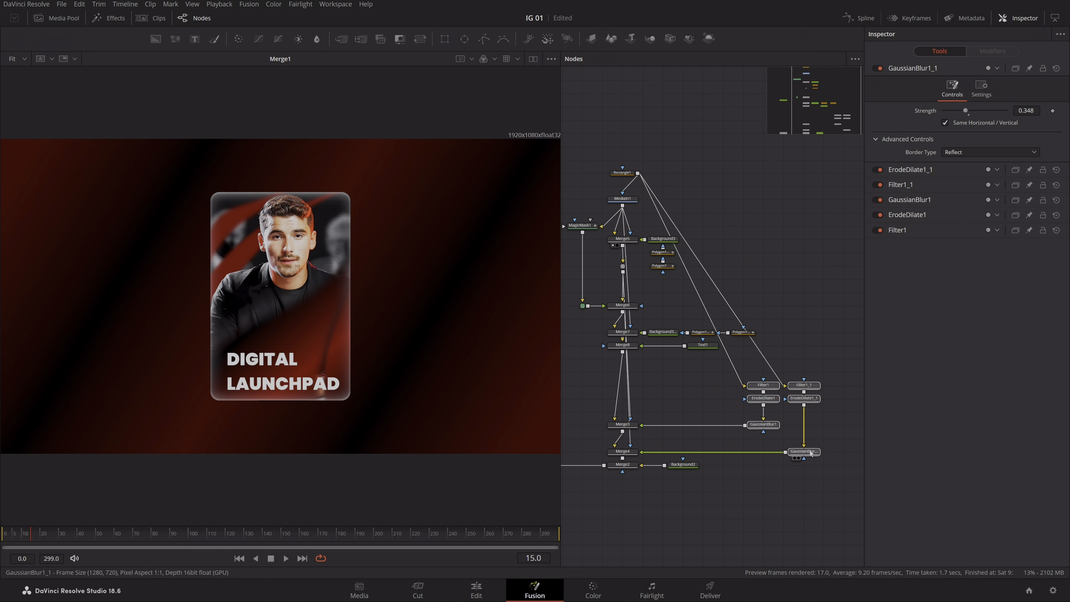
- Add routers to the two lines from Rectangle1 to the filters and place them above Filter1 and Filter1_1
{"action": "left_click", "coordinate": [779, 294]}
{"action": "left_click", "coordinate": [697, 289], "text": "alt"}
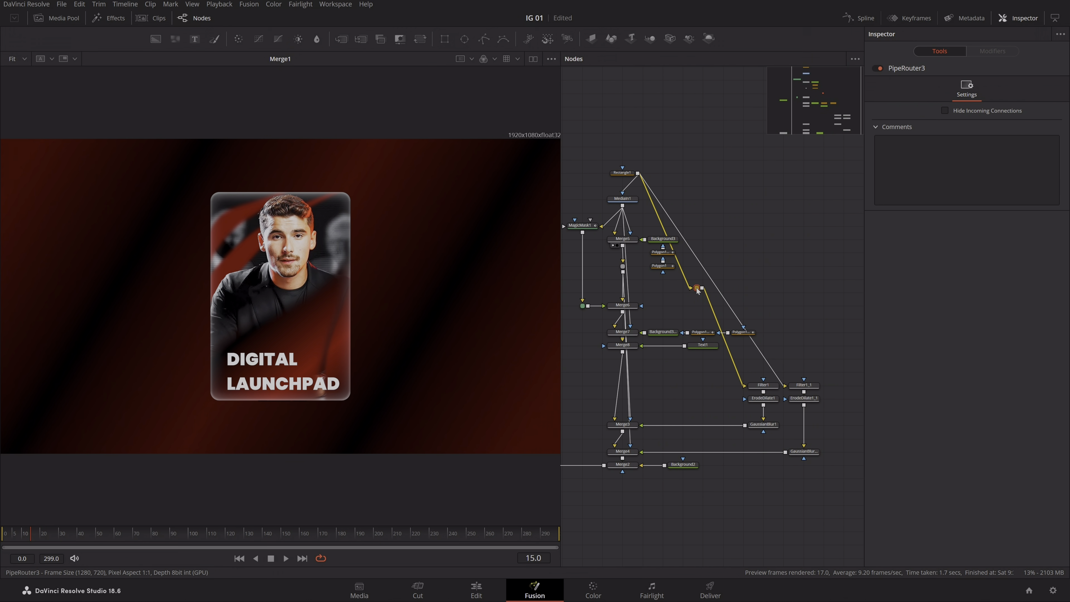
{"action": "left_click_drag", "start_coordinate": [698, 289], "coordinate": [764, 173]}
{"action": "left_click", "coordinate": [687, 242], "text": "alt"}
{"action": "left_click_drag", "start_coordinate": [687, 243], "coordinate": [805, 173]}
{"action": "left_click", "coordinate": [817, 188]}
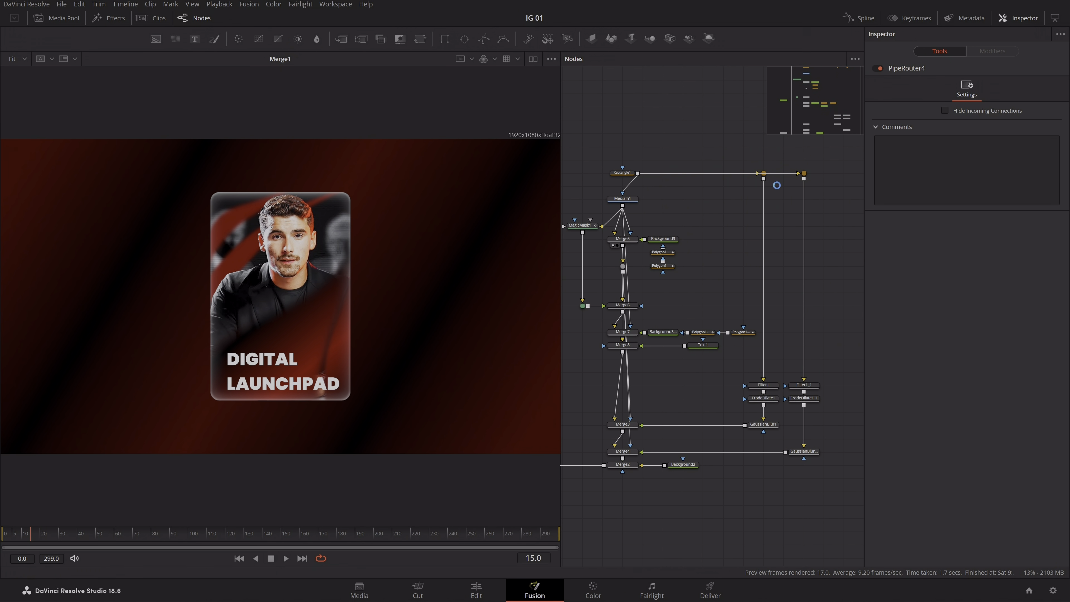
{"action": "left_click", "coordinate": [763, 173]}
{"action": "left_click_drag", "start_coordinate": [763, 174], "coordinate": [763, 187]}
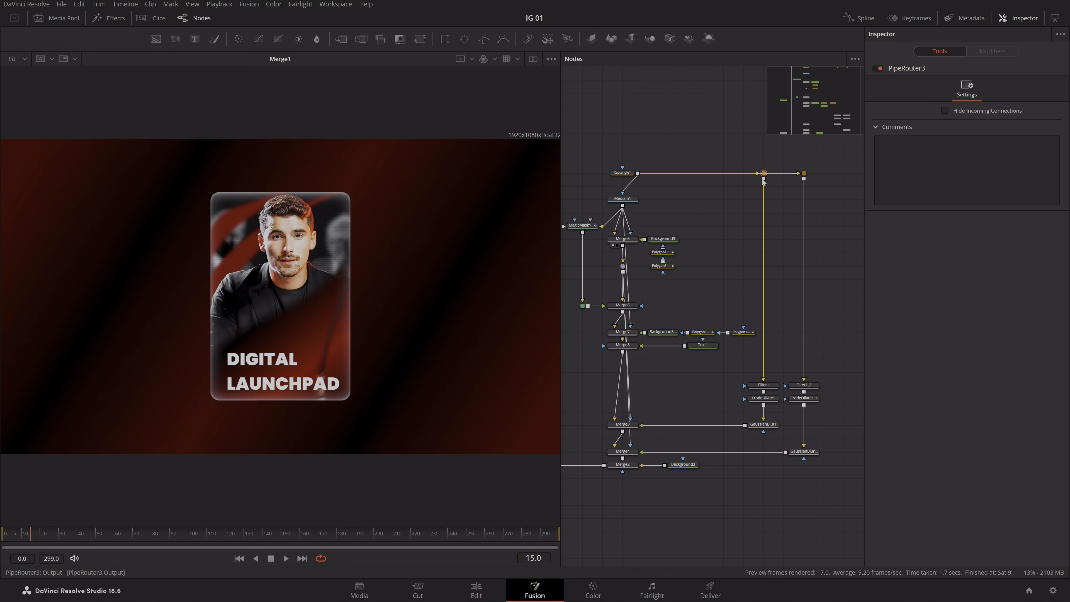
{"action": "left_click_drag", "start_coordinate": [779, 233], "coordinate": [790, 223]}
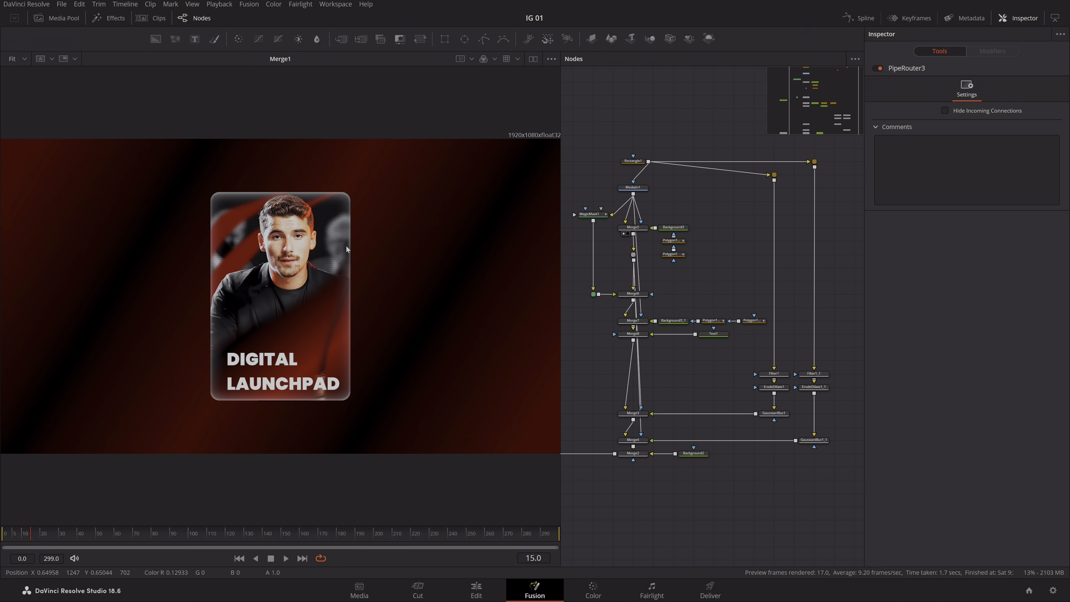
- Add a DVE node between Merge2 and Merge1
{"action": "left_click_drag", "start_coordinate": [562, 490], "coordinate": [664, 356]}
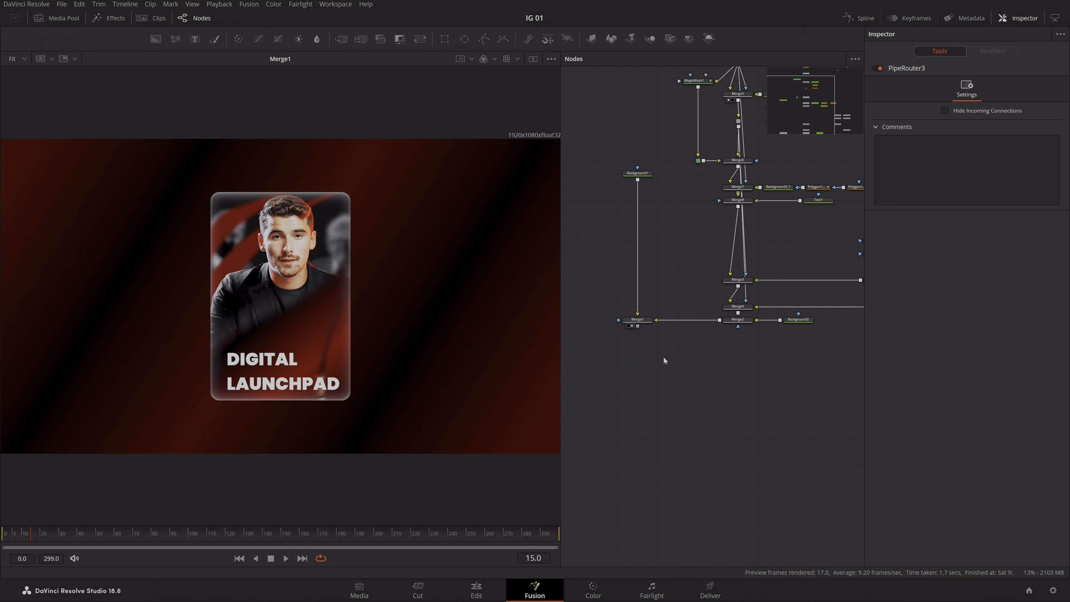
{"action": "left_click", "coordinate": [737, 320]}
{"action": "key", "text": "shift+space"}
{"action": "type", "text": "txt"}
{"action": "key", "text": "BackSpace"}
{"action": "key", "text": "BackSpace"}
{"action": "key", "text": "BackSpace"}
{"action": "type", "text": "dve"}
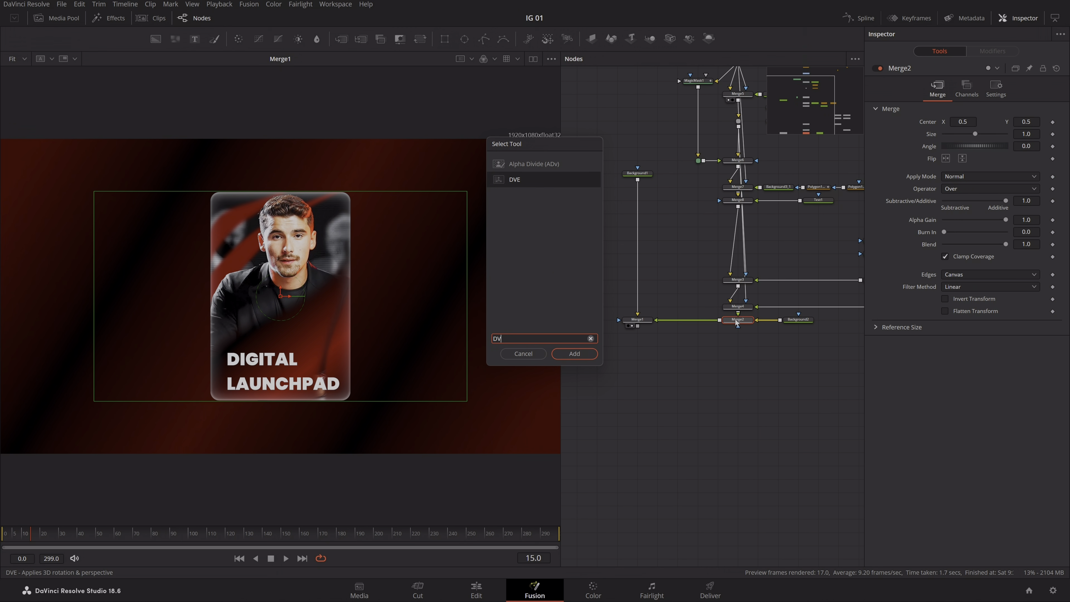
{"action": "key", "text": "Return"}
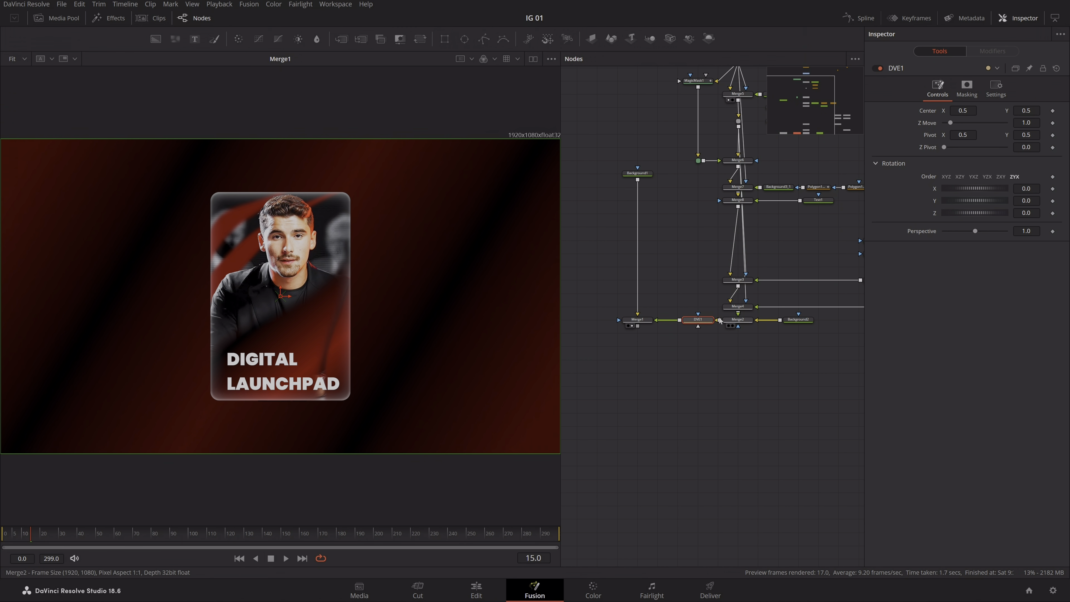
- Shift Merge1 and Background1 left in the node tree and center the DVE node between Merge1 and Merge2
{"action": "left_click_drag", "start_coordinate": [702, 324], "coordinate": [680, 325]}
{"action": "key", "text": "ctrl+z"}
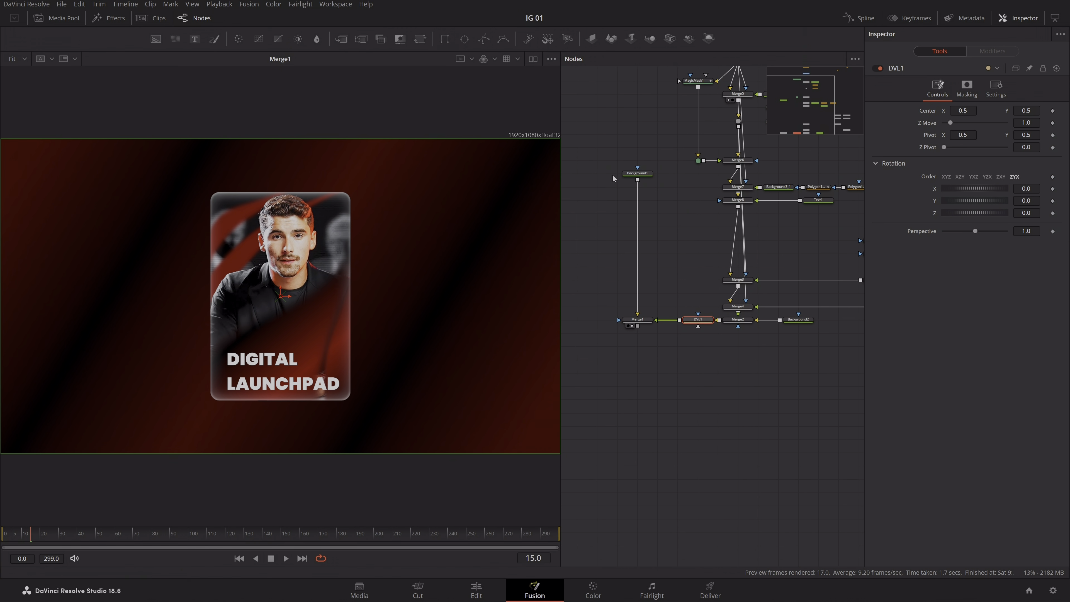
{"action": "left_click_drag", "start_coordinate": [609, 159], "coordinate": [655, 377]}
{"action": "left_click_drag", "start_coordinate": [640, 320], "coordinate": [619, 321]}
{"action": "left_click_drag", "start_coordinate": [700, 322], "coordinate": [679, 322]}
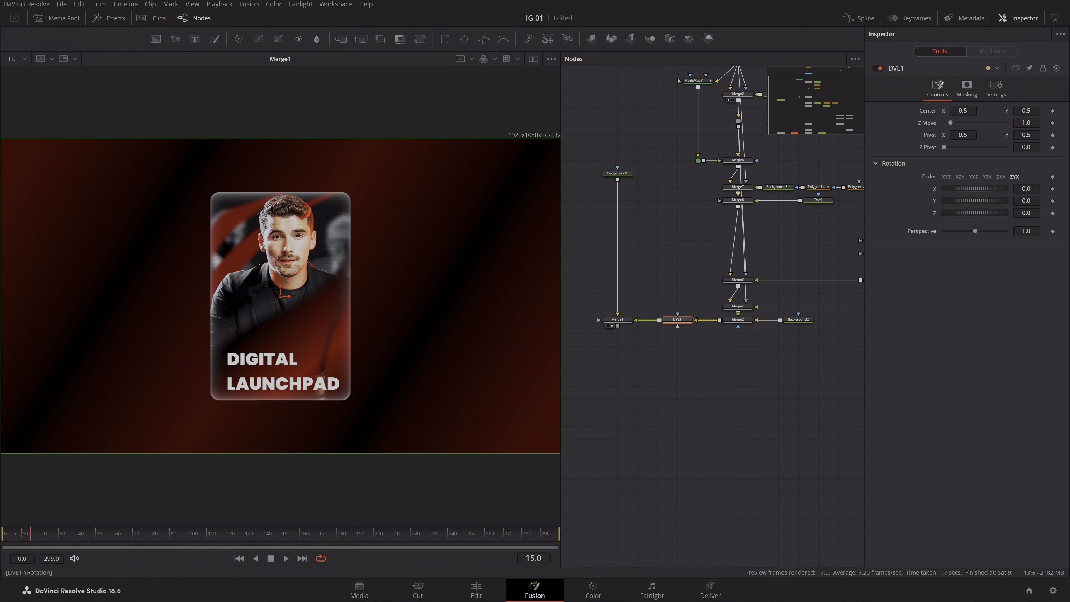
- Set the DVE's Y rotation to -15.6 to tilt the card in perspective
{"action": "left_click_drag", "start_coordinate": [976, 189], "coordinate": [983, 235]}
{"action": "left_click", "coordinate": [976, 194]}
{"action": "left_click", "coordinate": [975, 206]}
{"action": "left_click", "coordinate": [975, 219]}
{"action": "left_click", "coordinate": [976, 237]}
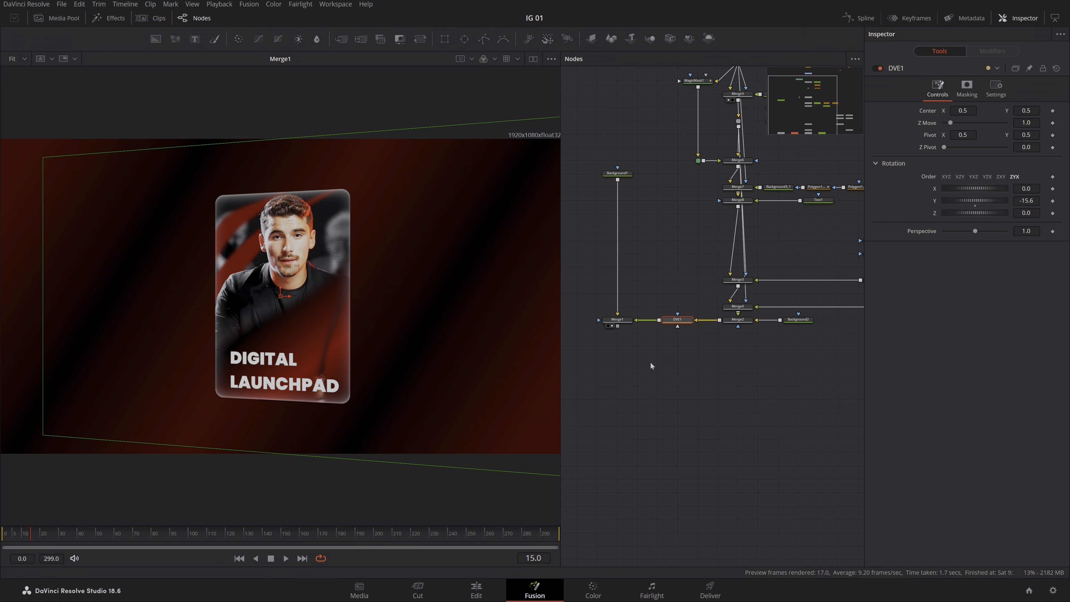
{"action": "key", "text": "Home"}
{"action": "left_click_drag", "start_coordinate": [1026, 111], "coordinate": [992, 111]}
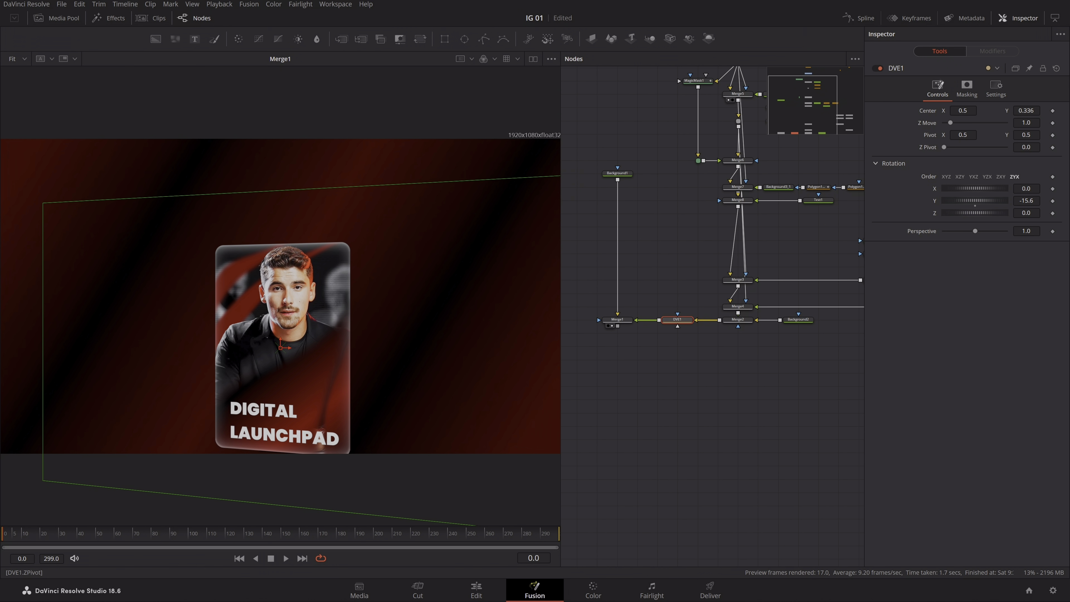
{"action": "double_click", "coordinate": [926, 111]}
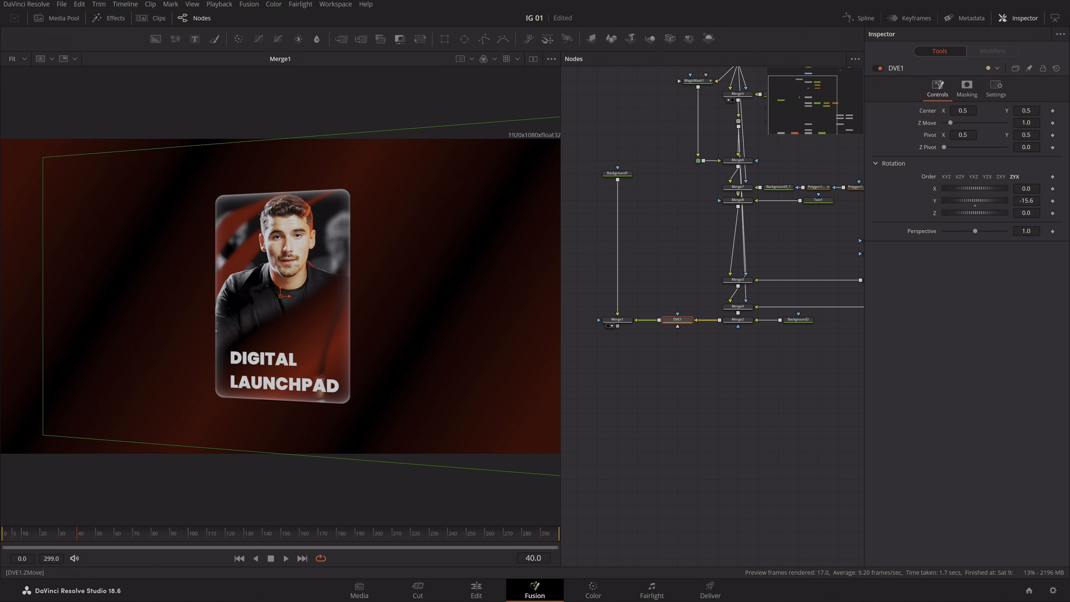
- Animate the DVE's center Y from 0.17 at frame 0 to 0.5 at frame 40, and reset its Y rotation to 0
{"action": "left_click", "coordinate": [1054, 111]}
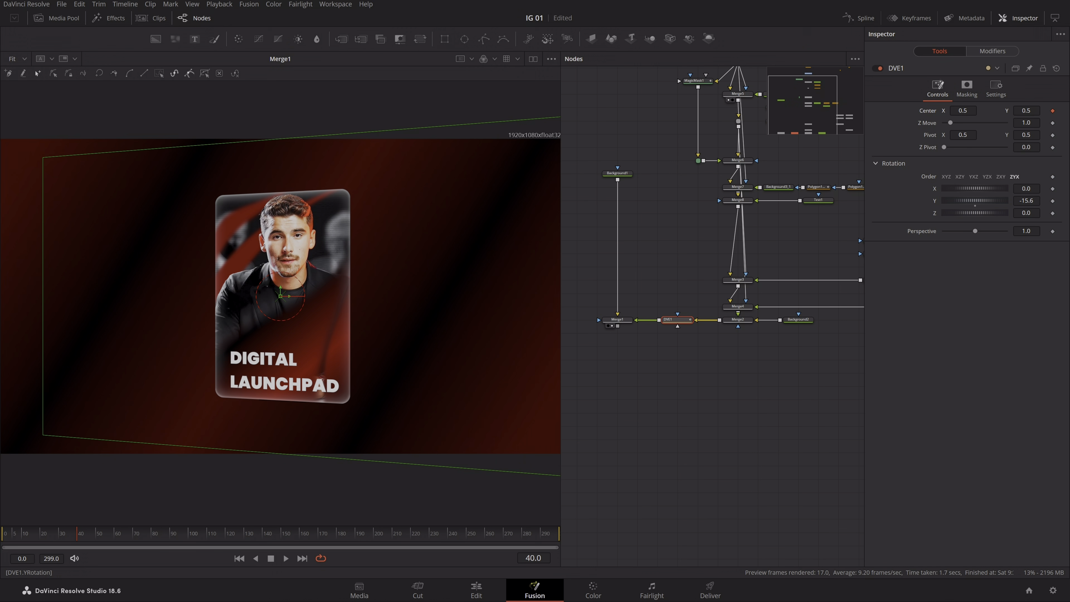
{"action": "double_click", "coordinate": [976, 204]}
{"action": "mouse_move", "coordinate": [1026, 110]}
{"action": "left_mouse_down"}
{"action": "mouse_move", "coordinate": [995, 111]}
{"action": "mouse_move", "coordinate": [1009, 111]}
{"action": "left_mouse_up"}
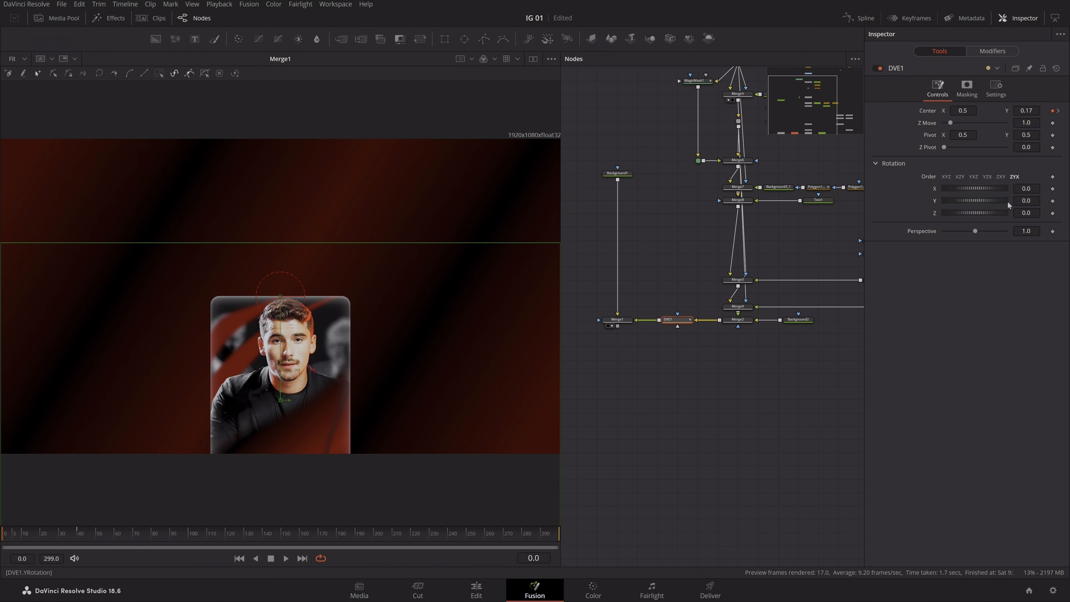
- At frame 40, set the DVE's X rotation to -15 and its Y rotation to 15
{"action": "left_click", "coordinate": [79, 539]}
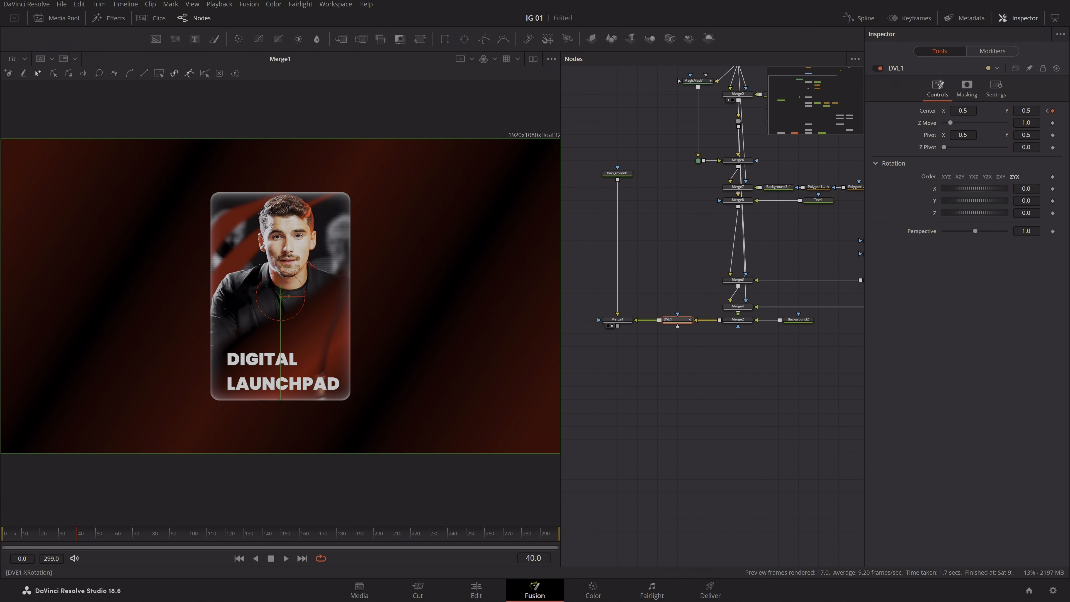
{"action": "left_click", "coordinate": [1027, 189]}
{"action": "type", "text": "-15"}
{"action": "key", "text": "Tab"}
{"action": "type", "text": "15"}
{"action": "key", "text": "Tab"}
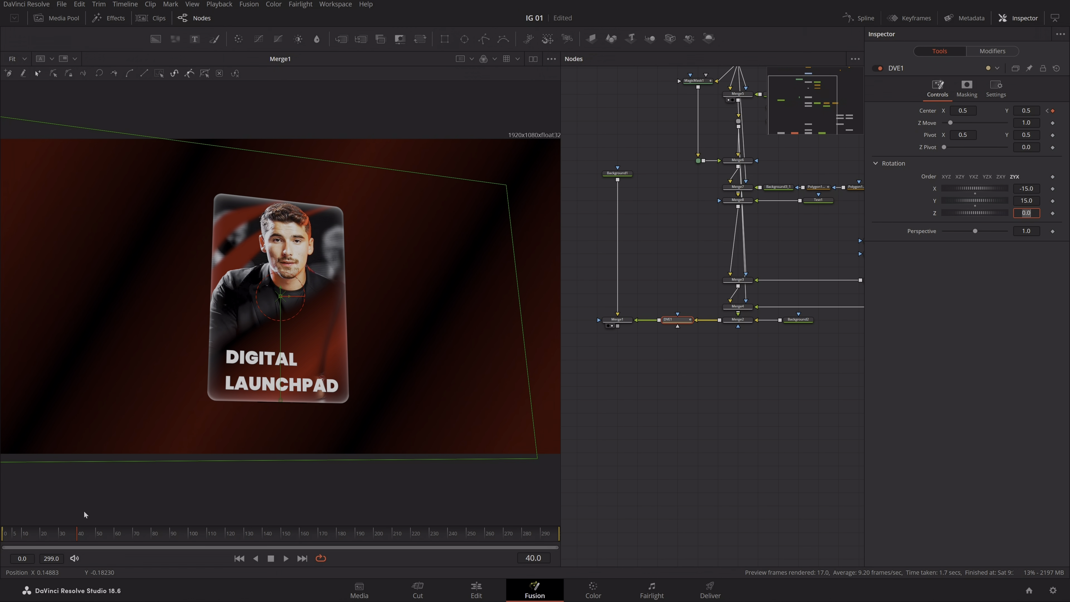
- At frame 0, keyframe the DVE's X rotation at 30 and its Y rotation at -15
{"action": "left_click_drag", "start_coordinate": [72, 534], "coordinate": [3, 537]}
{"action": "left_click", "coordinate": [1028, 188]}
{"action": "type", "text": "30"}
{"action": "key", "text": "Tab"}
{"action": "type", "text": "30"}
{"action": "key", "text": "Tab"}
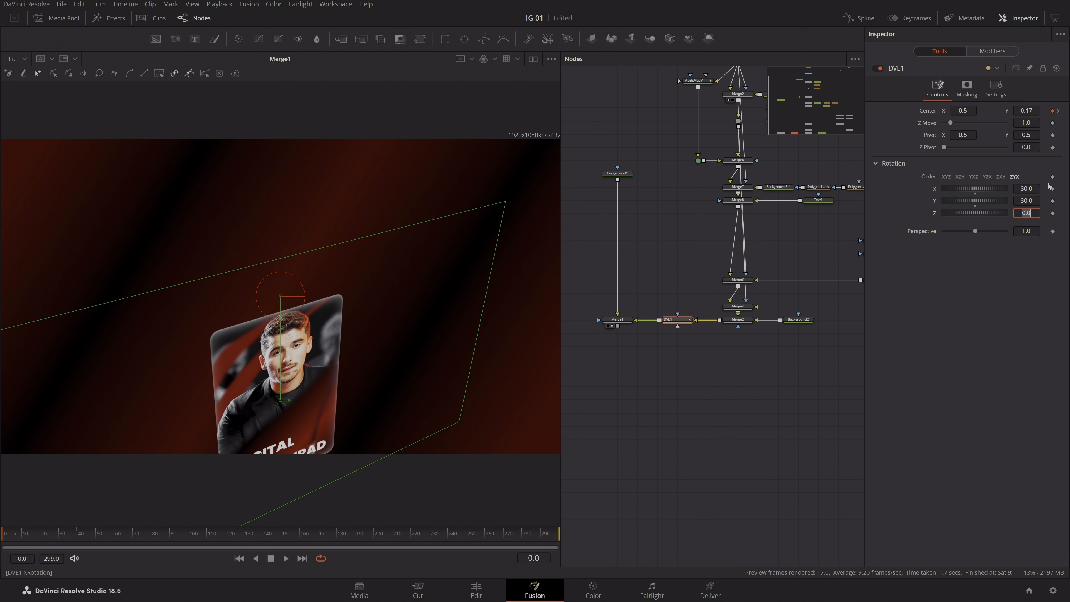
{"action": "key", "text": "shift+Tab"}
{"action": "type", "text": "3"}
{"action": "key", "text": "Tab"}
{"action": "left_click_drag", "start_coordinate": [1026, 201], "coordinate": [998, 201]}
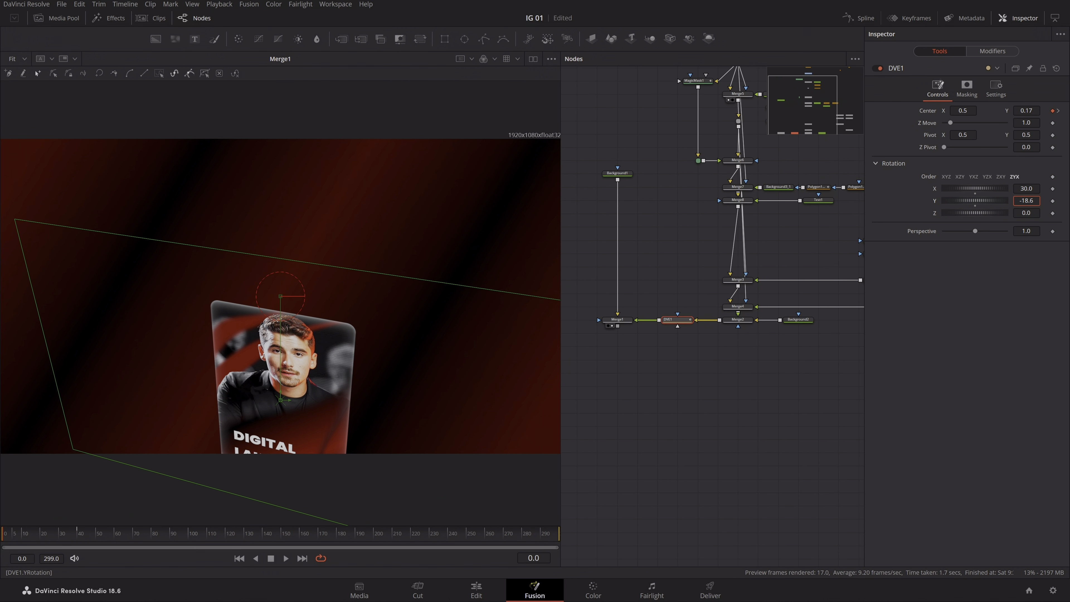
{"action": "type", "text": "-15"}
{"action": "key", "text": "Tab"}
- Set the DVE's X rotation to -15 at frame 40 and its Y rotation to 15 at frame 50
{"action": "left_click", "coordinate": [79, 541]}
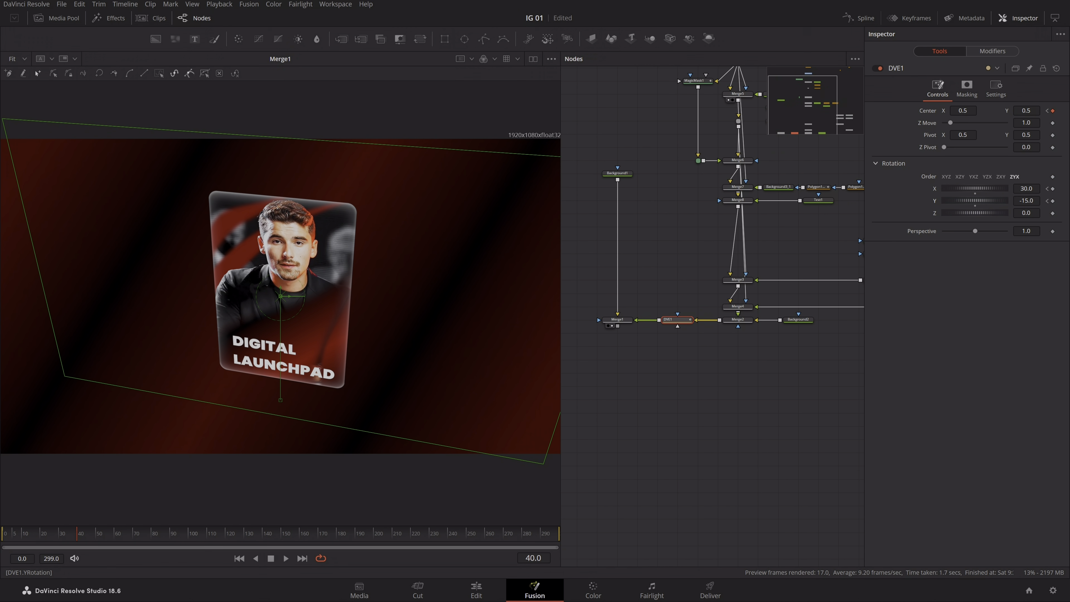
{"action": "double_click", "coordinate": [1027, 189]}
{"action": "type", "text": "-15"}
{"action": "key", "text": "Tab"}
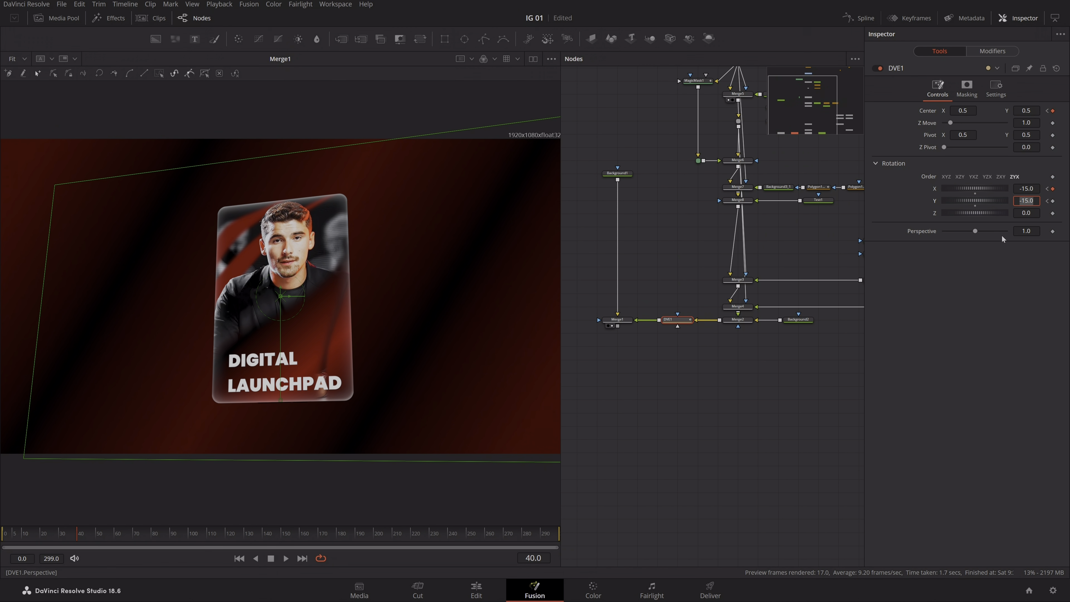
{"action": "left_click_drag", "start_coordinate": [37, 539], "coordinate": [95, 550]}
{"action": "type", "text": "15"}
{"action": "key", "text": "Tab"}
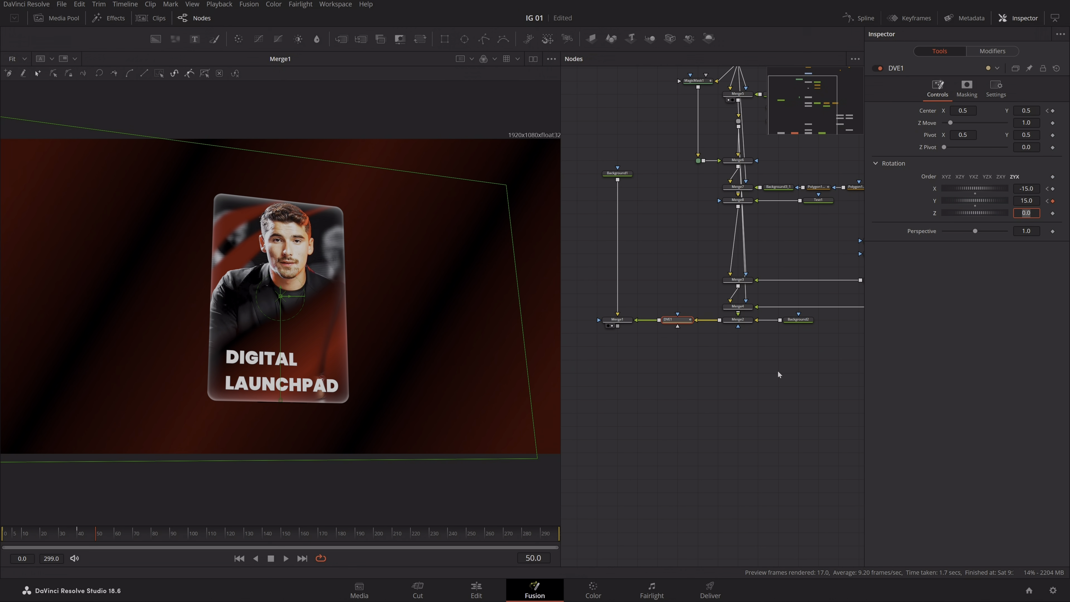
- Open the Spline editor and have it show only the selected tool
{"action": "left_click", "coordinate": [778, 375]}
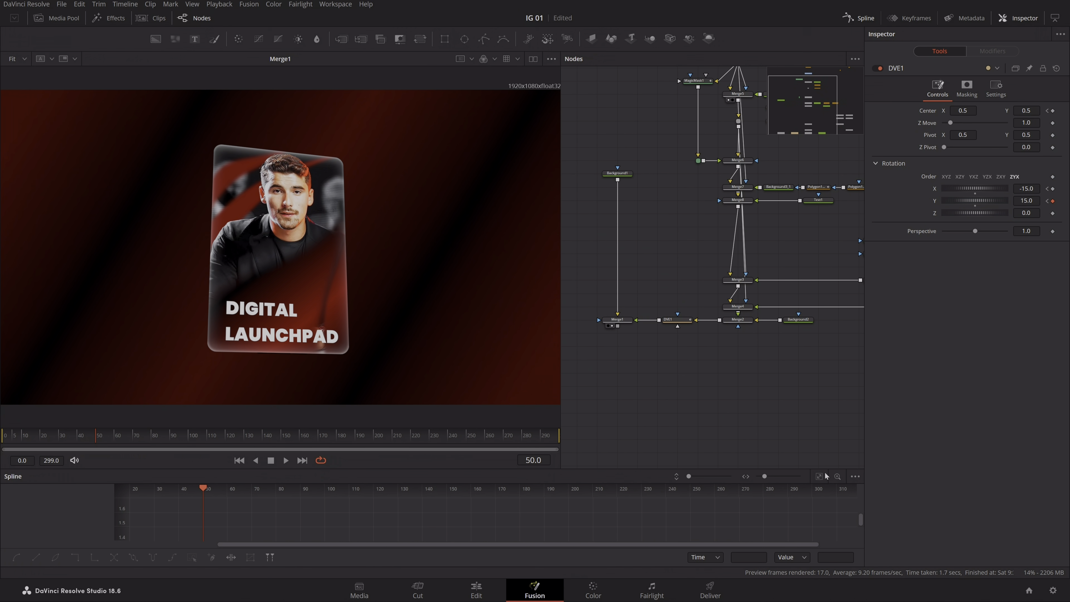
{"action": "left_click", "coordinate": [854, 407]}
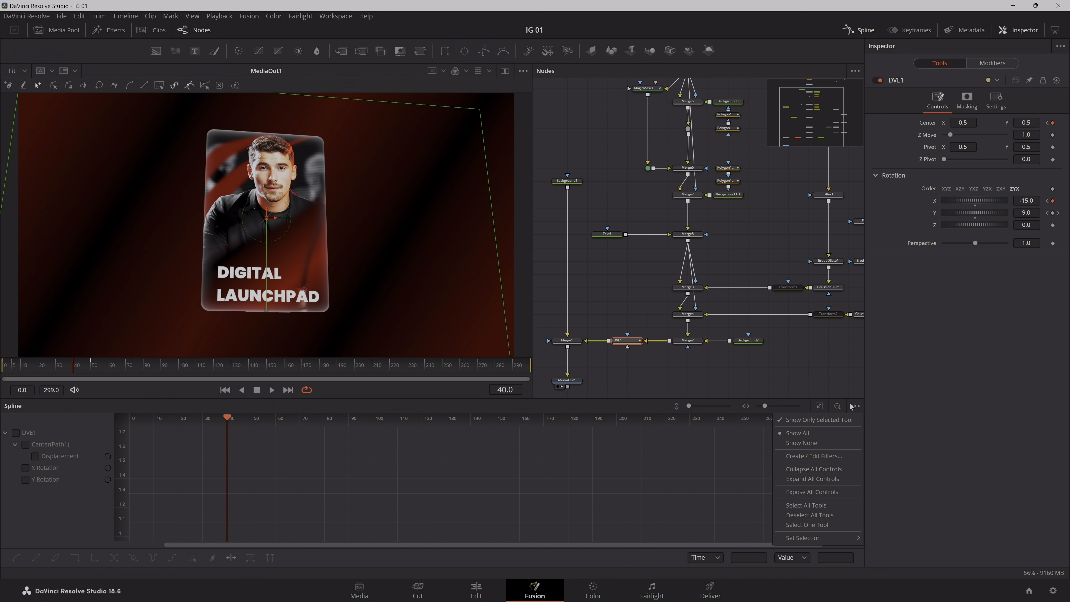
{"action": "left_click", "coordinate": [401, 503]}
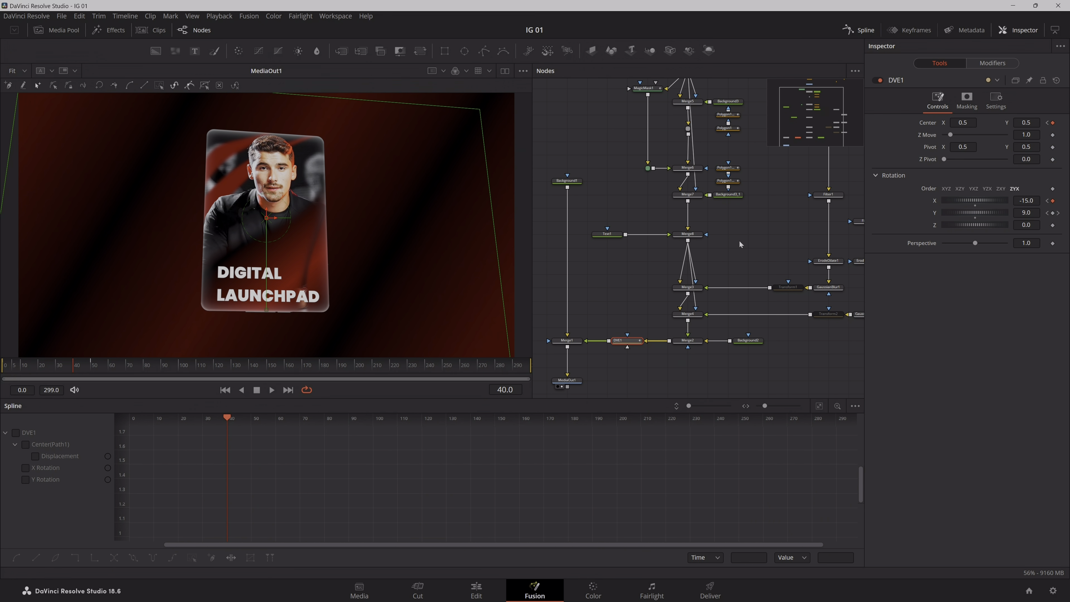
- Examine the lower edge of the tilted card up close in the viewer
{"action": "left_click", "coordinate": [331, 329]}
{"action": "scroll", "coordinate": [270, 328], "scroll_direction": "up", "scroll_amount": 4}
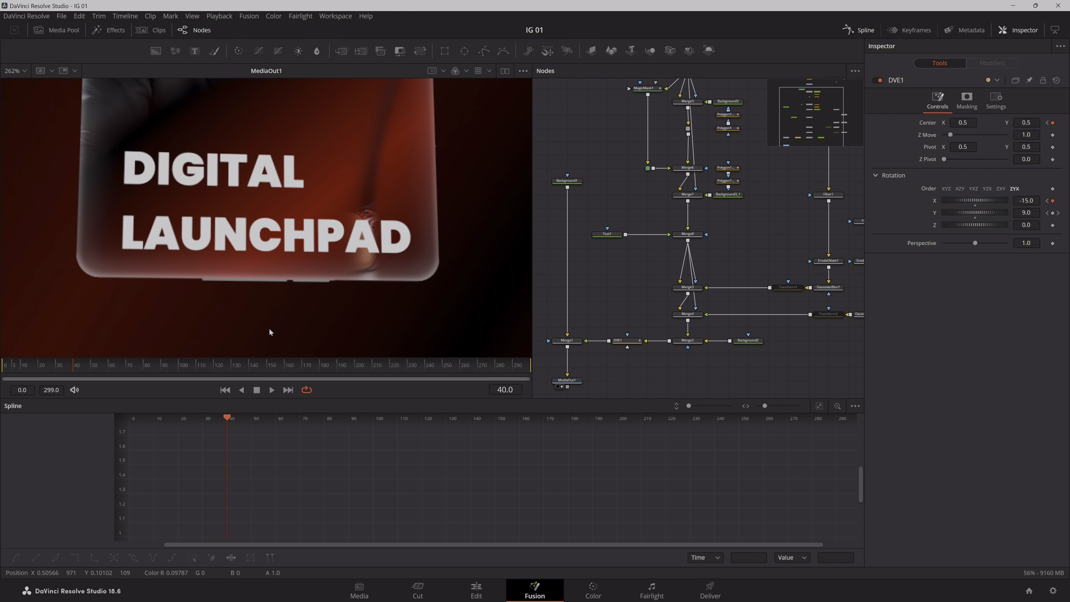
{"action": "scroll", "coordinate": [269, 328], "scroll_direction": "up", "scroll_amount": 2}
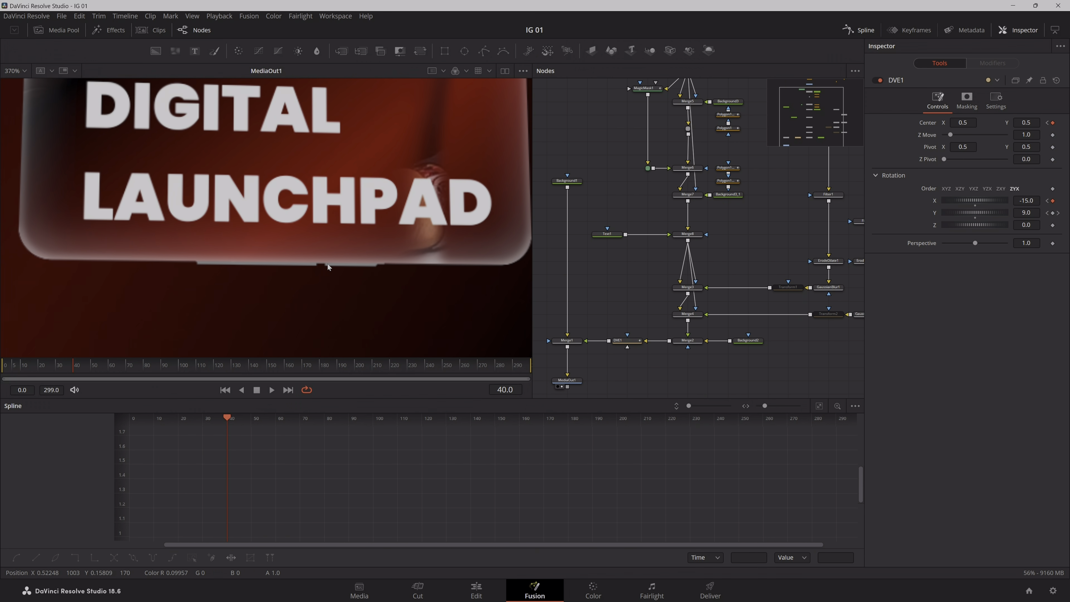
{"action": "key", "text": "ctrl+f"}
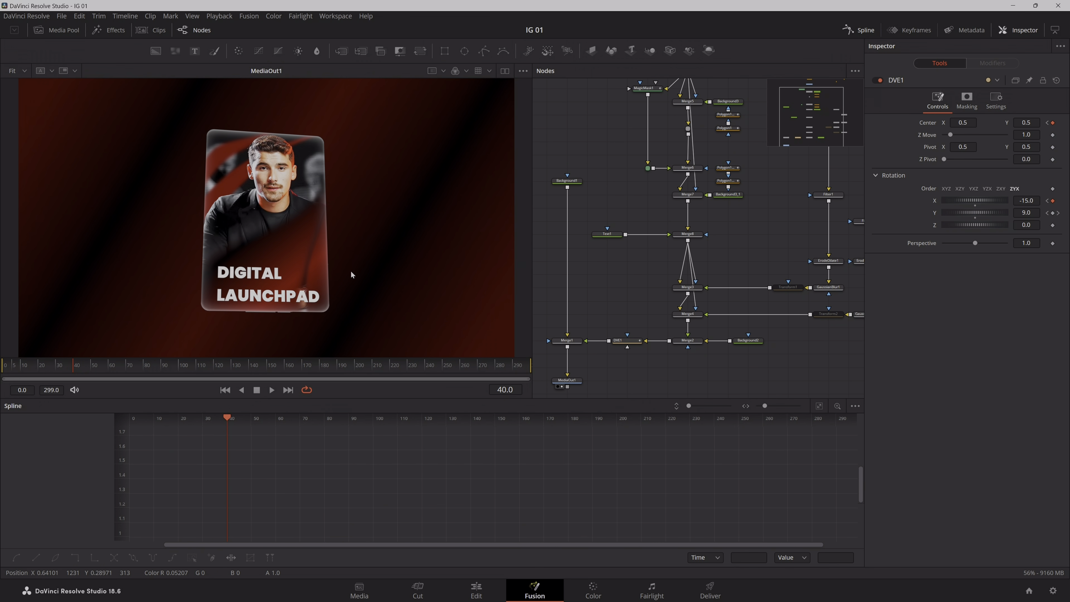
- View Merge6 and connect MediaIn1's output to Merge6's effect mask input
{"action": "scroll", "coordinate": [646, 246], "scroll_direction": "up", "scroll_amount": 4}
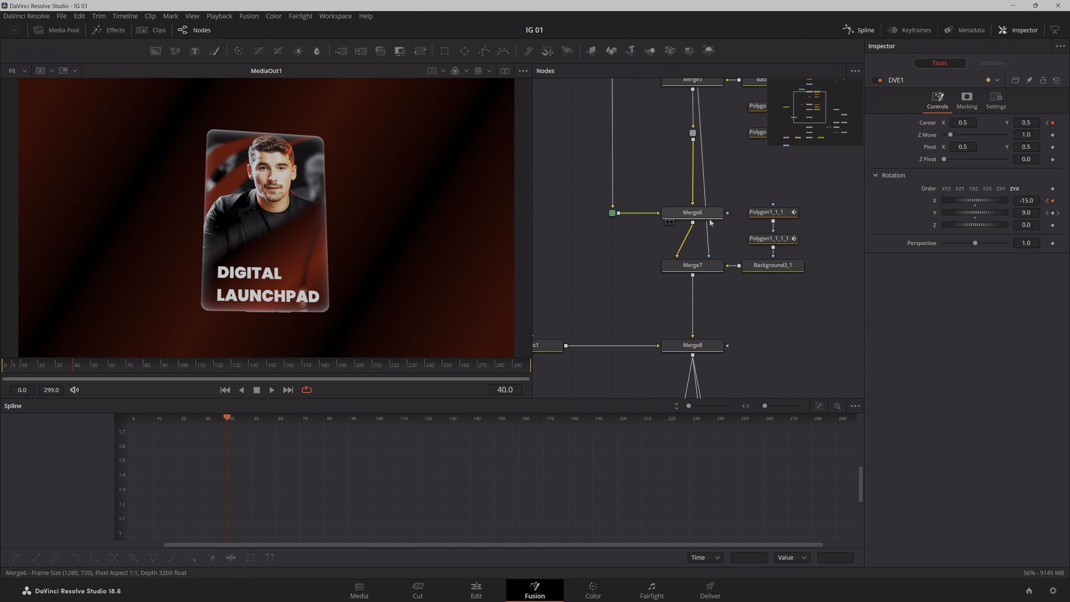
{"action": "left_click", "coordinate": [667, 222]}
{"action": "left_click_drag", "start_coordinate": [590, 245], "coordinate": [549, 307]}
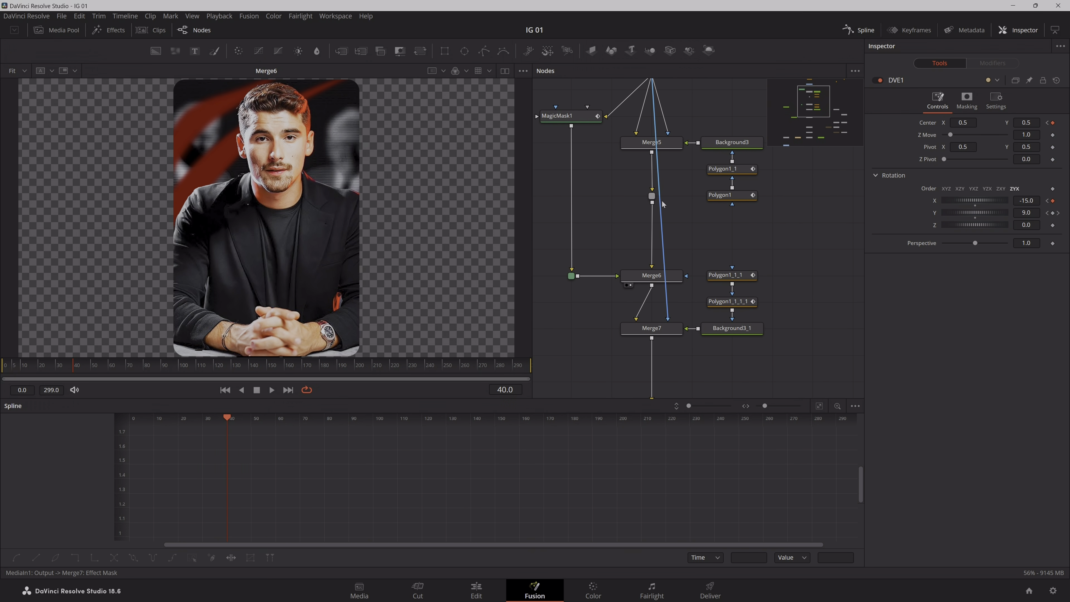
{"action": "left_click_drag", "start_coordinate": [664, 112], "coordinate": [645, 162]}
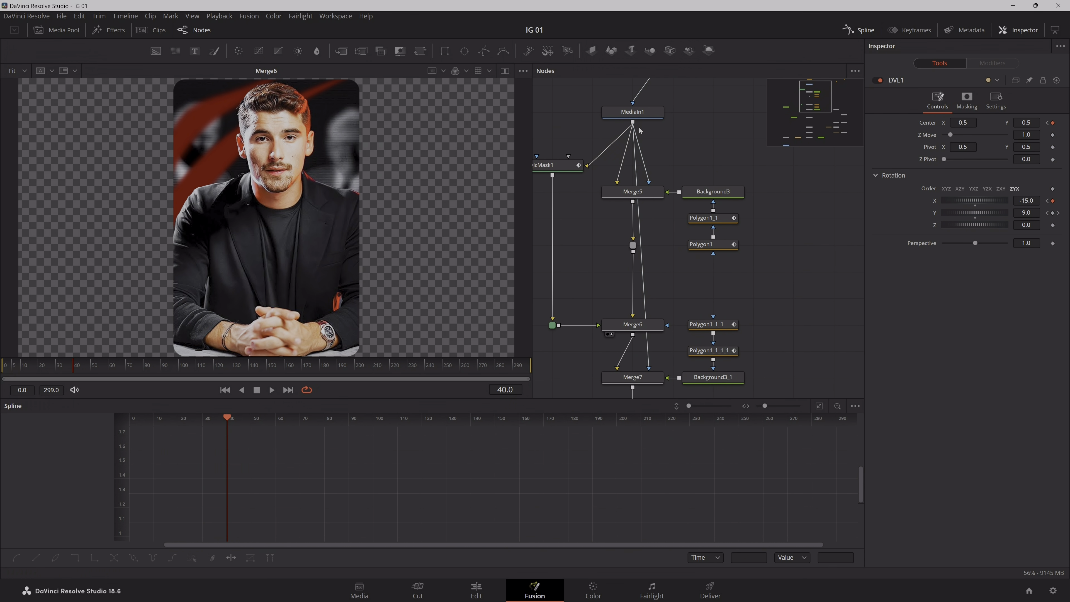
{"action": "left_click_drag", "start_coordinate": [633, 123], "coordinate": [668, 326]}
- Show MediaOut1 in the viewer and check the card's lower edge
{"action": "scroll", "coordinate": [634, 313], "scroll_direction": "down", "scroll_amount": 10}
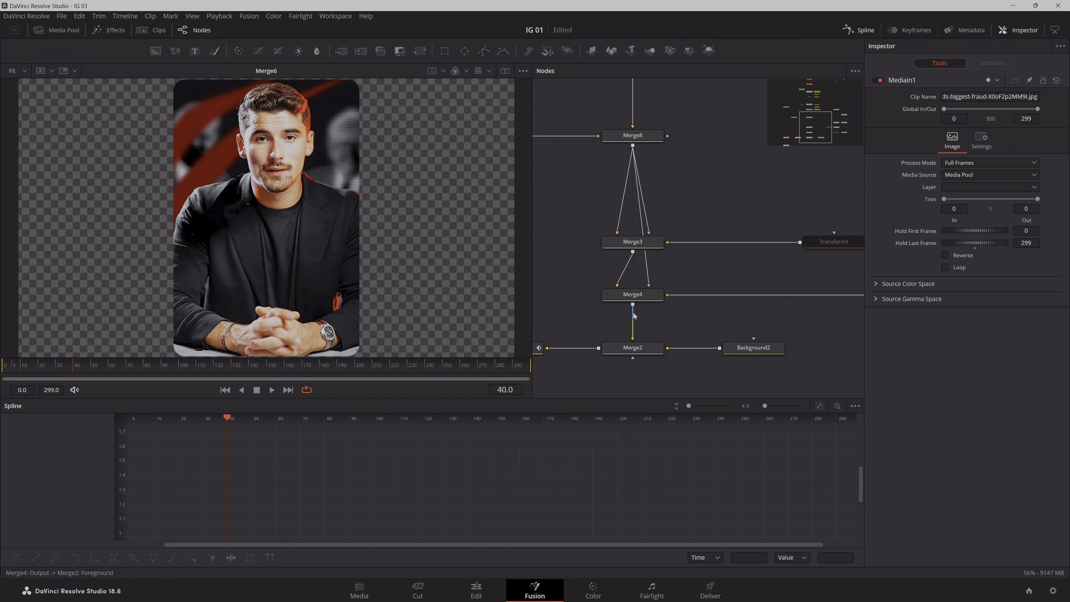
{"action": "left_click_drag", "start_coordinate": [563, 282], "coordinate": [712, 263]}
{"action": "left_click_drag", "start_coordinate": [555, 237], "coordinate": [293, 239]}
{"action": "left_click_drag", "start_coordinate": [595, 269], "coordinate": [670, 272]}
{"action": "left_click", "coordinate": [639, 243]}
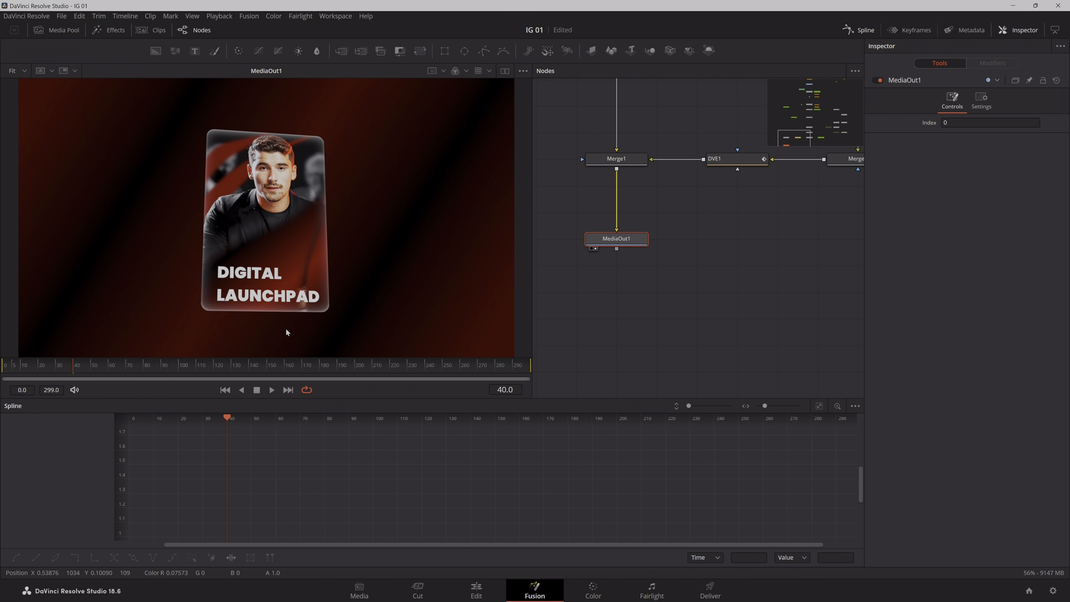
{"action": "scroll", "coordinate": [688, 289], "scroll_direction": "up", "scroll_amount": 3}
- Turn off High Quality previewing and lower the timeline proxy resolution for faster playback
{"action": "left_click", "coordinate": [724, 239]}
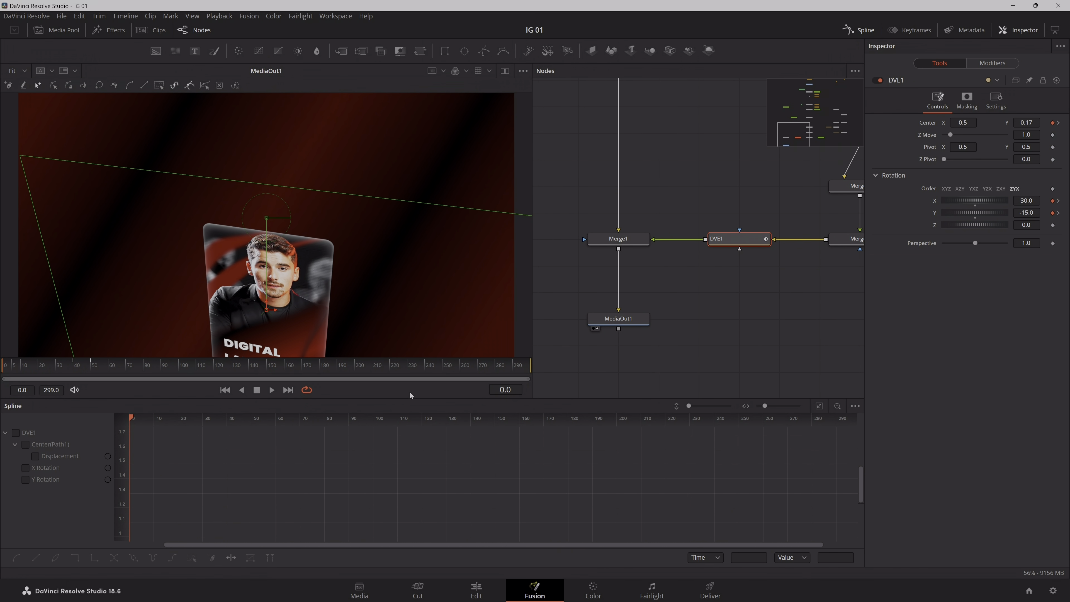
{"action": "right_click", "coordinate": [411, 395]}
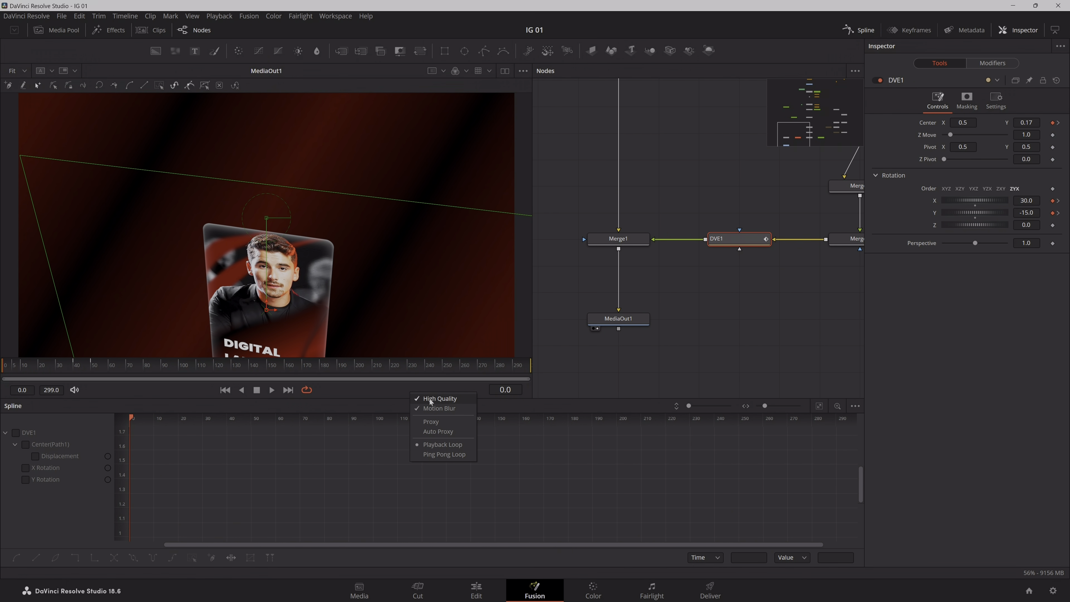
{"action": "left_click", "coordinate": [430, 399]}
{"action": "right_click", "coordinate": [410, 391]}
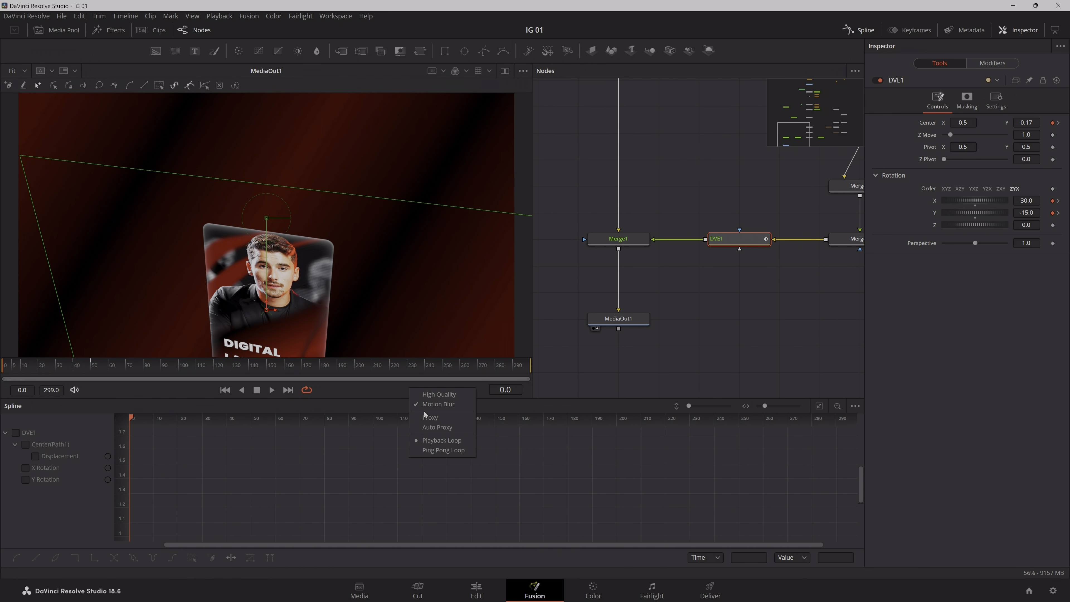
{"action": "left_click", "coordinate": [210, 16]}
{"action": "mouse_move", "coordinate": [337, 50]}
{"action": "left_click", "coordinate": [390, 70]}
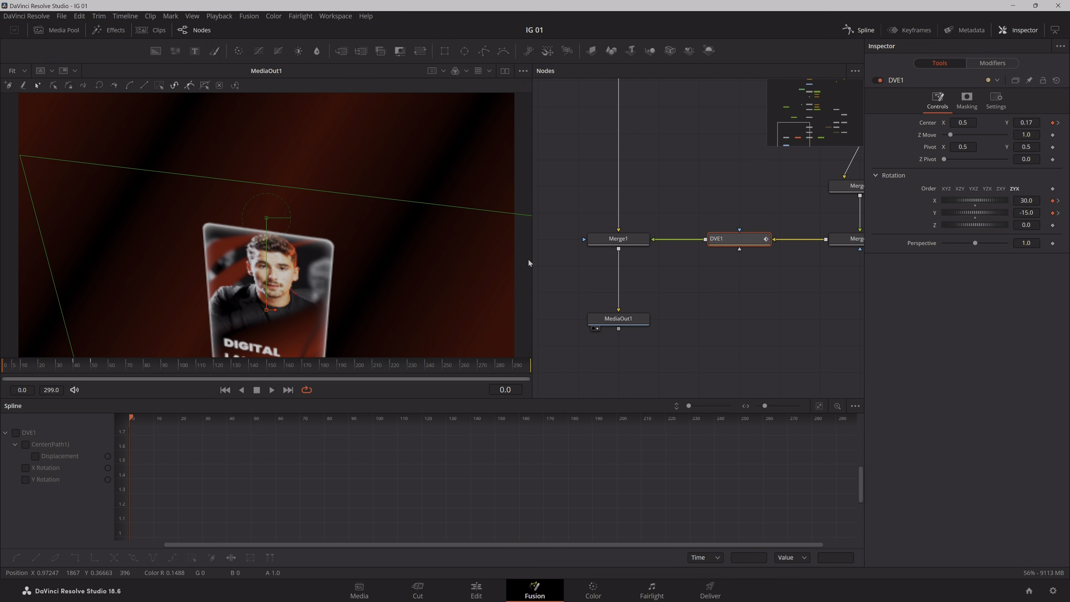
- Play the card's entrance animation, stop it, and return to frame 0
{"action": "key", "text": "space"}
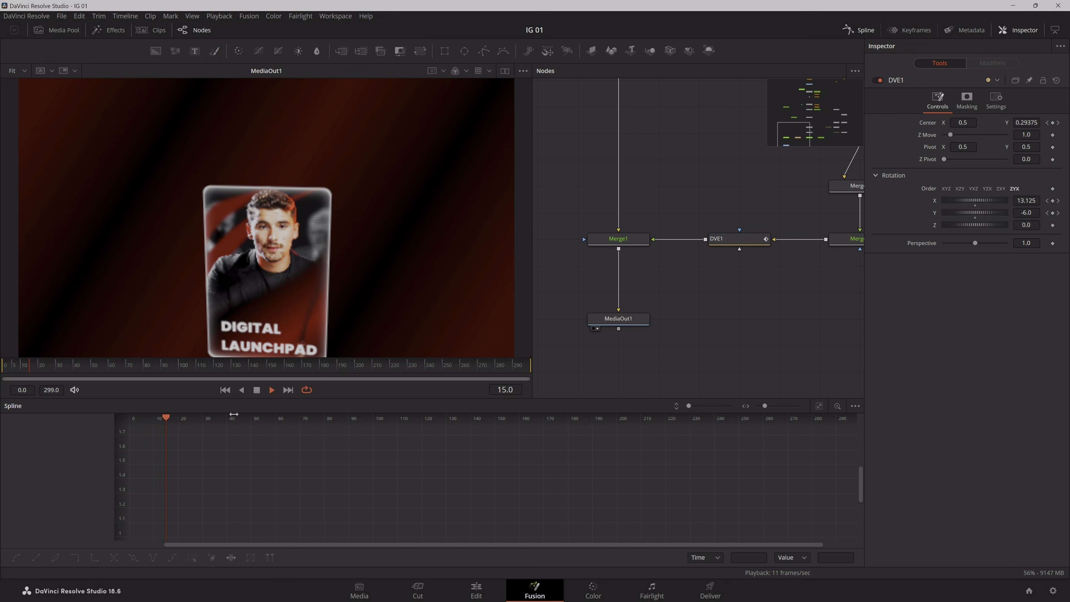
{"action": "key", "text": "space"}
{"action": "left_click_drag", "start_coordinate": [61, 369], "coordinate": [15, 380]}
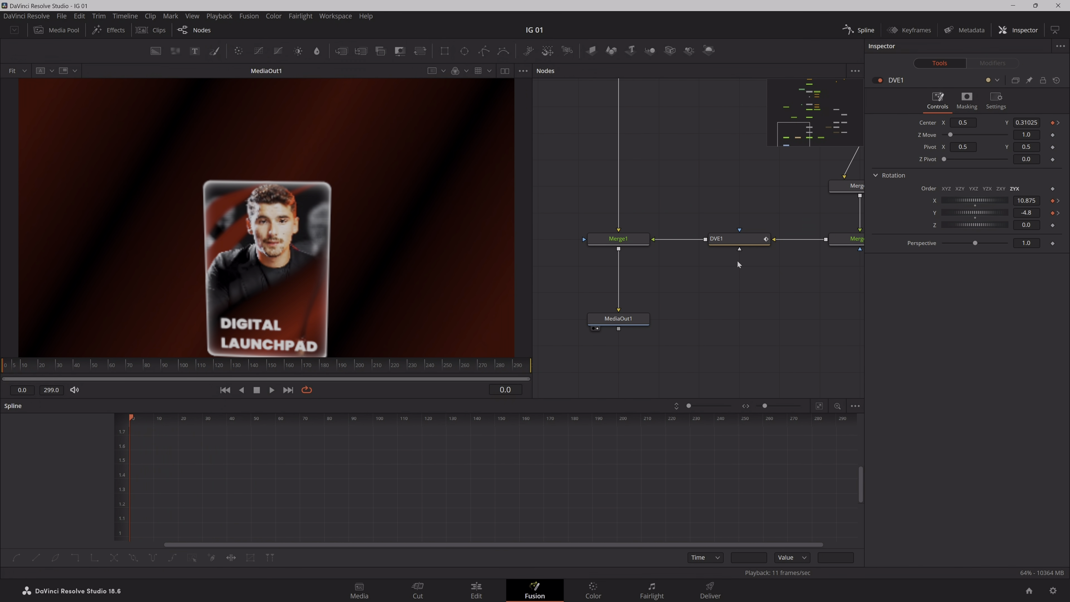
- Display all of DVE1's center and rotation curves in the Spline editor and smooth all their keyframes
{"action": "left_click", "coordinate": [738, 239]}
{"action": "left_click", "coordinate": [59, 370]}
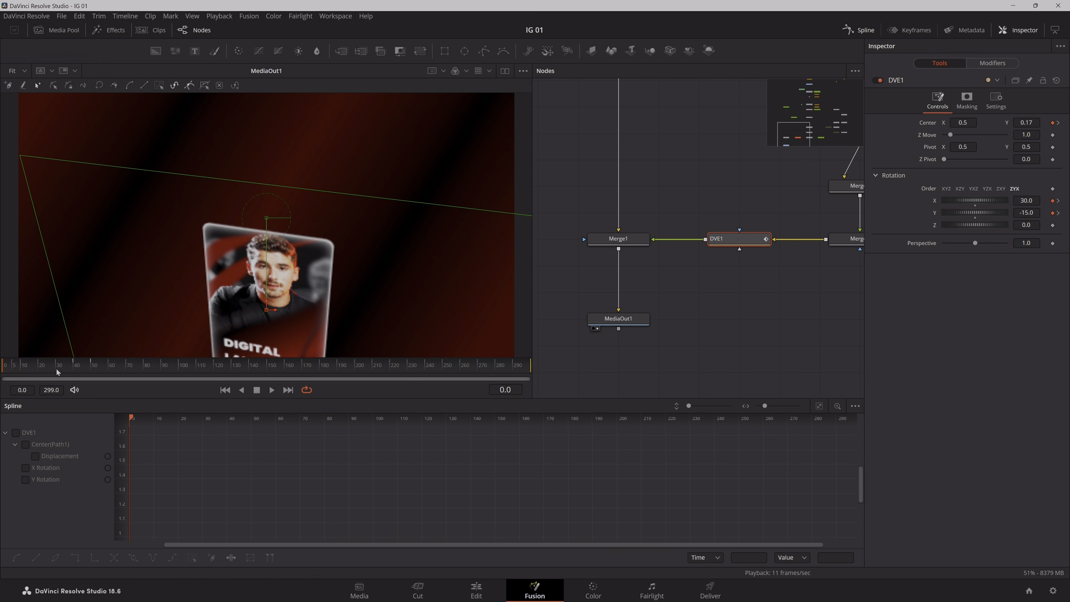
{"action": "left_click", "coordinate": [16, 433]}
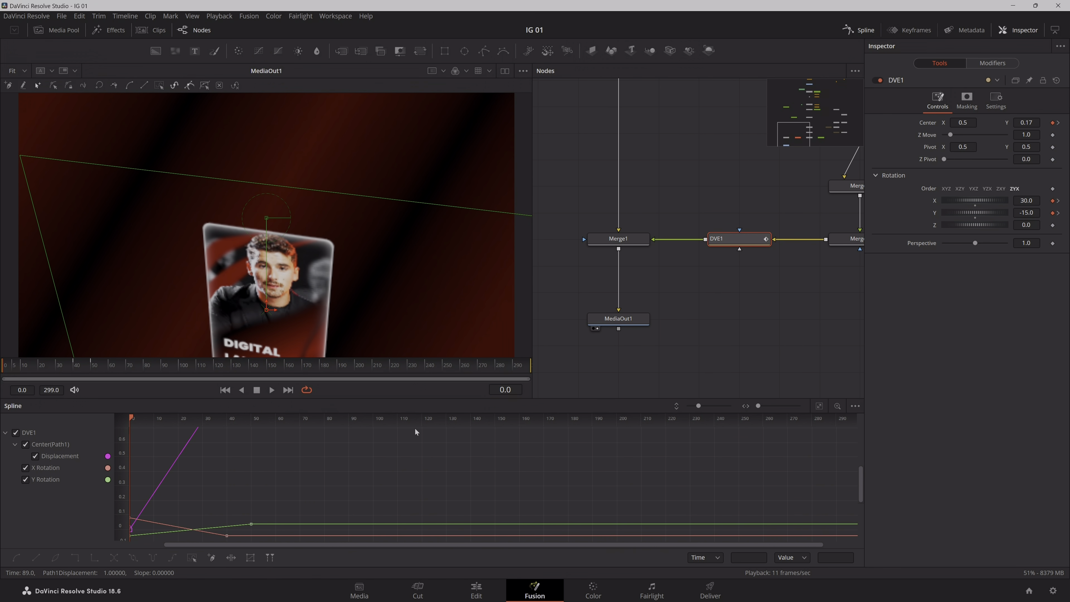
{"action": "left_click", "coordinate": [819, 406]}
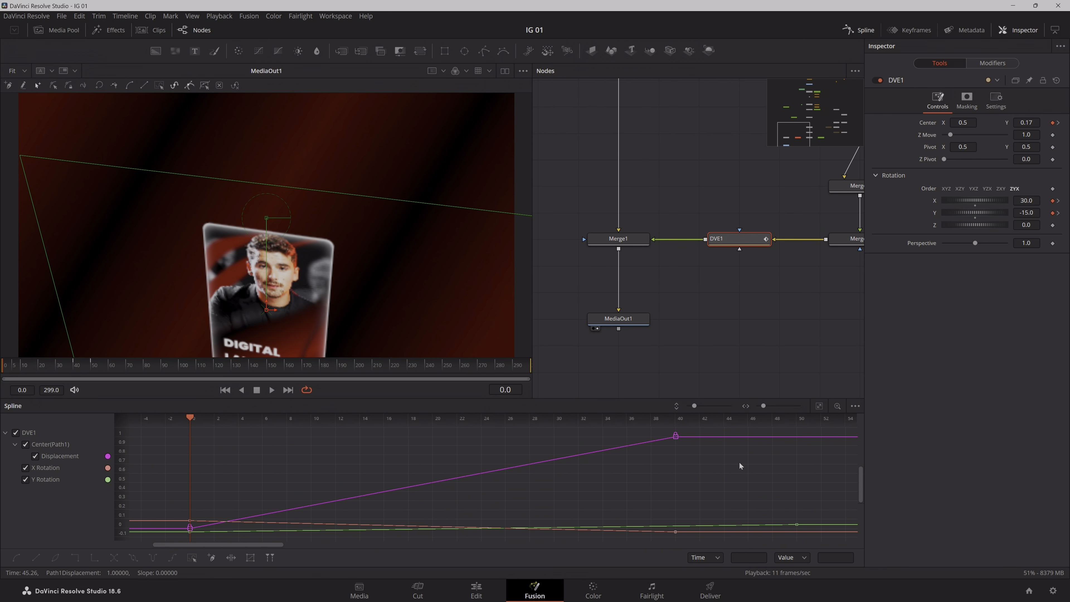
{"action": "scroll", "coordinate": [610, 480], "scroll_direction": "down", "scroll_amount": 1}
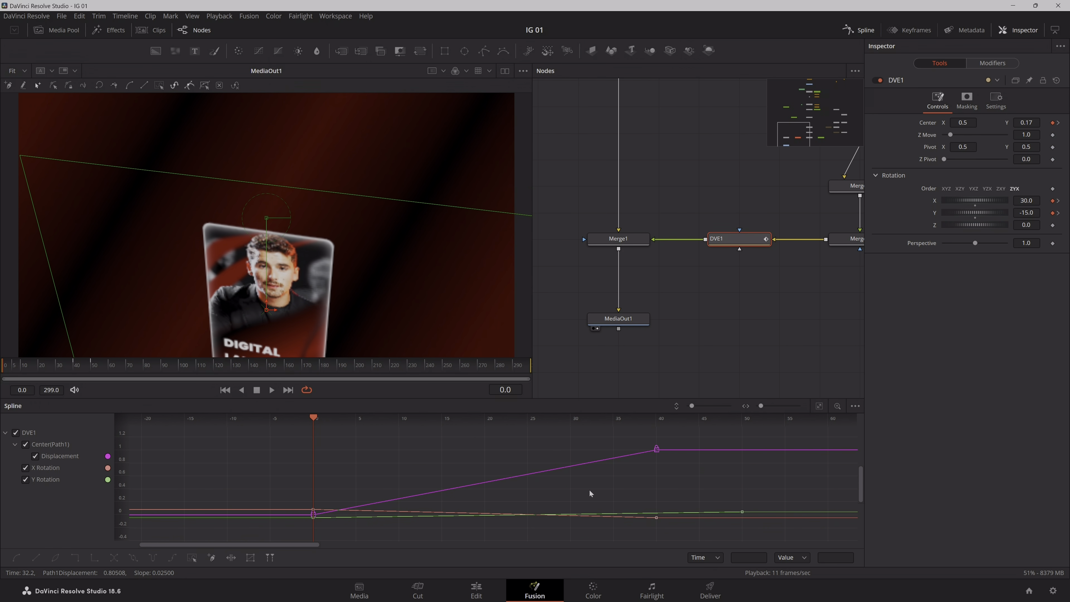
{"action": "key", "text": "ctrl+a"}
{"action": "key", "text": "s"}
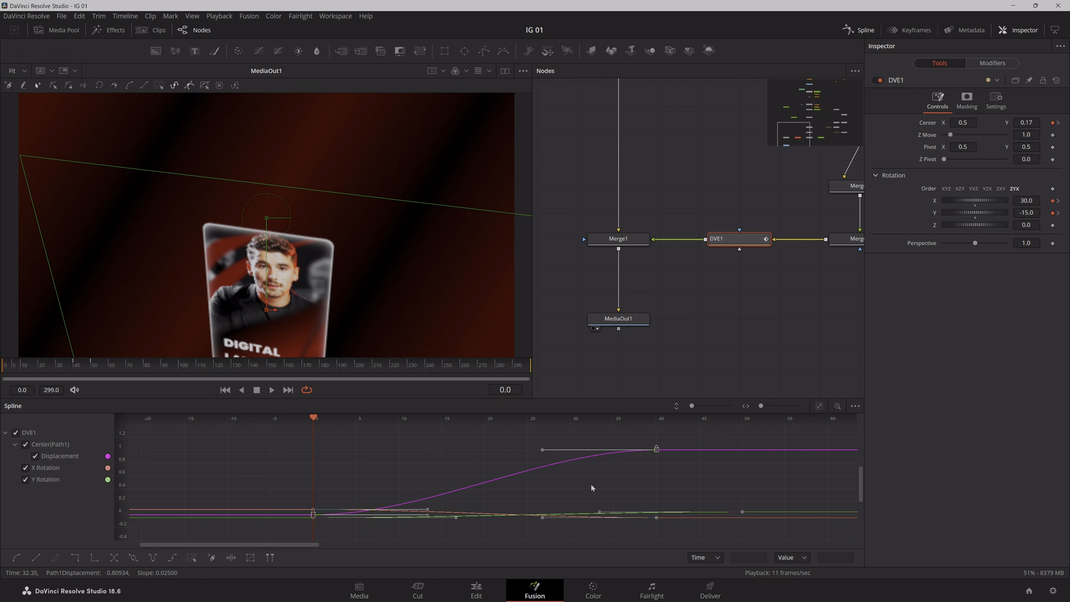
- Set the ease-out of DVE1's starting keyframes to 60 and the ease-in of its ending keyframes to 80
{"action": "key", "text": "t"}
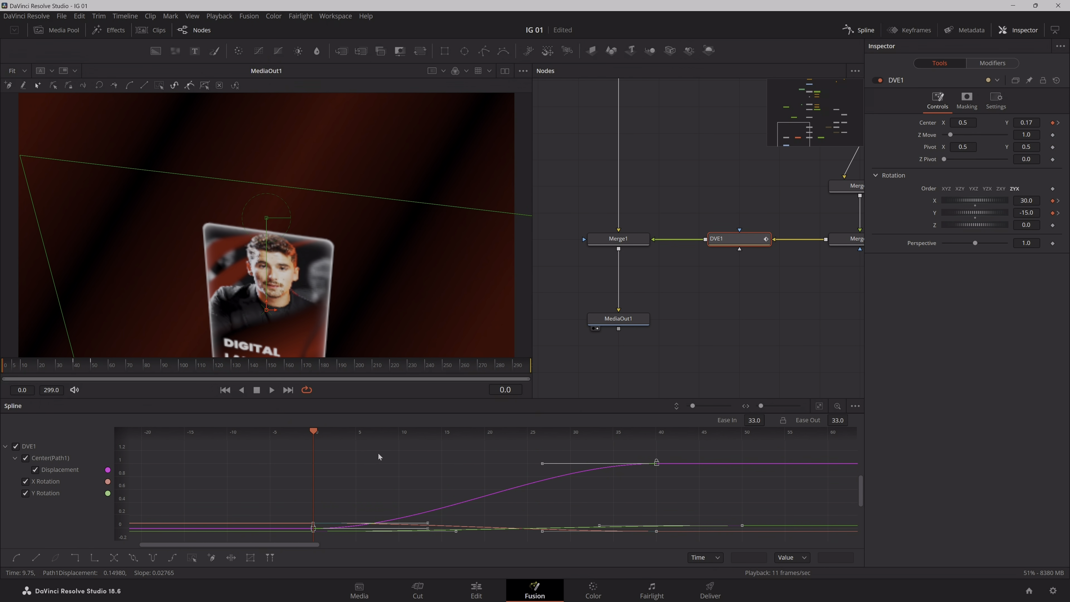
{"action": "left_click_drag", "start_coordinate": [234, 464], "coordinate": [415, 542]}
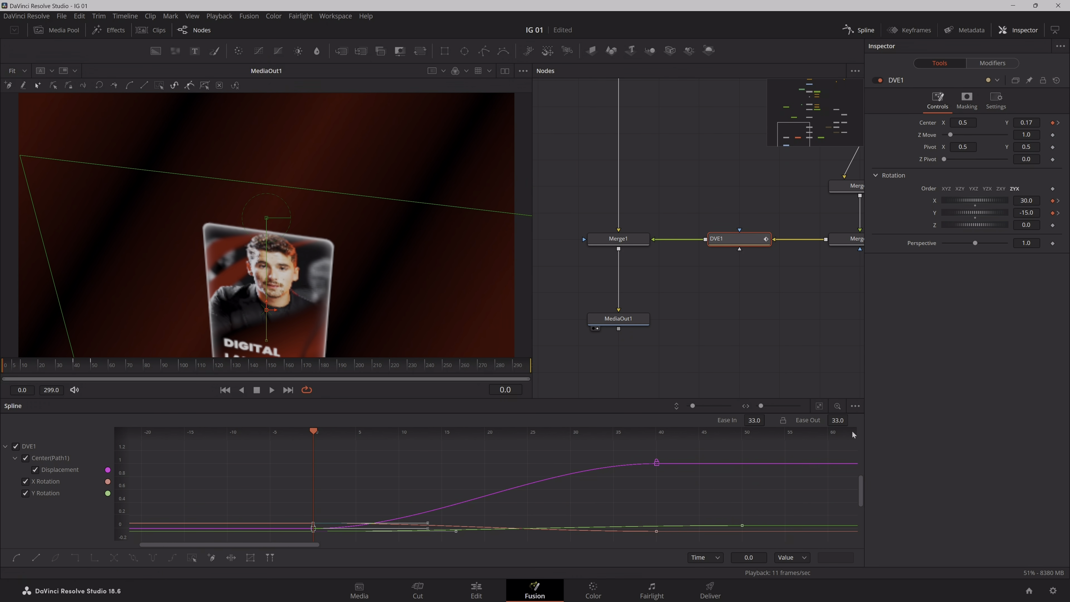
{"action": "left_click_drag", "start_coordinate": [851, 419], "coordinate": [851, 421]}
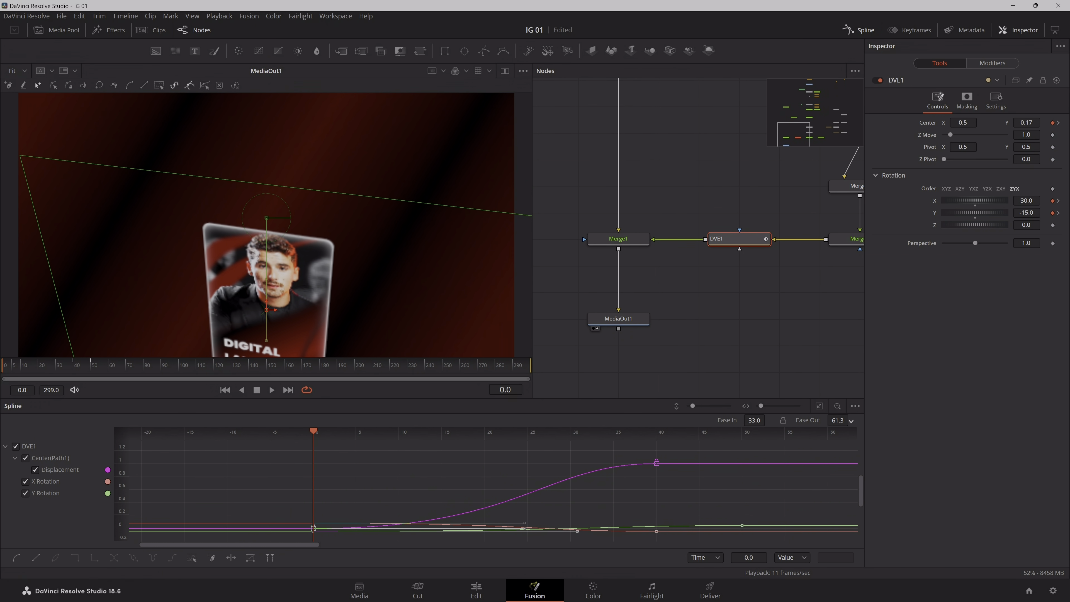
{"action": "left_click_drag", "start_coordinate": [749, 540], "coordinate": [564, 440]}
{"action": "left_click_drag", "start_coordinate": [751, 420], "coordinate": [768, 421]}
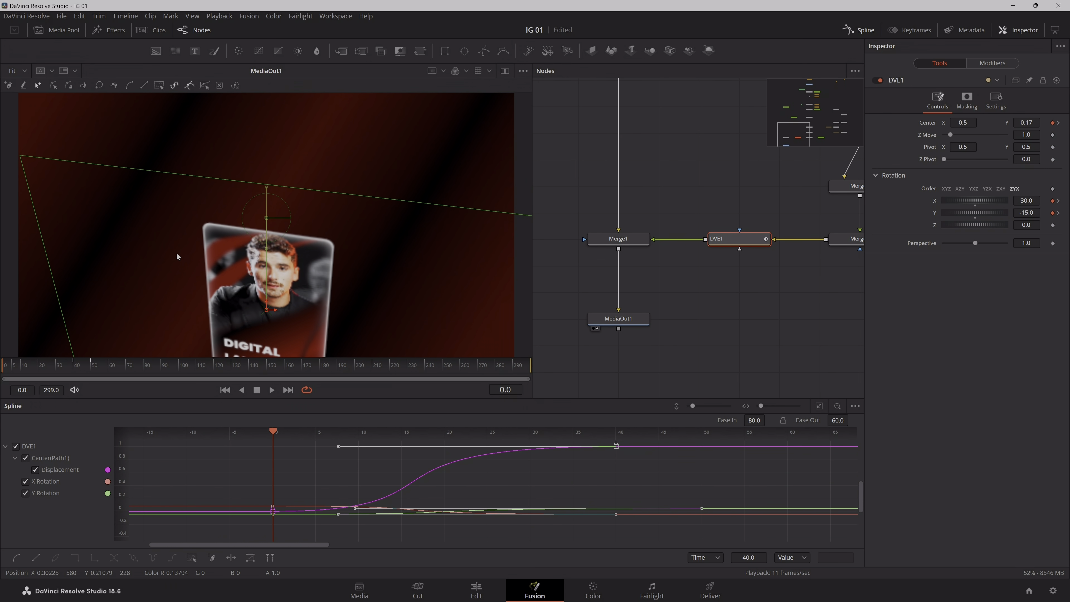
- Play the card's entrance animation from the first frames to review the new easing, and stop playback
{"action": "left_click", "coordinate": [430, 172]}
{"action": "key", "text": "space"}
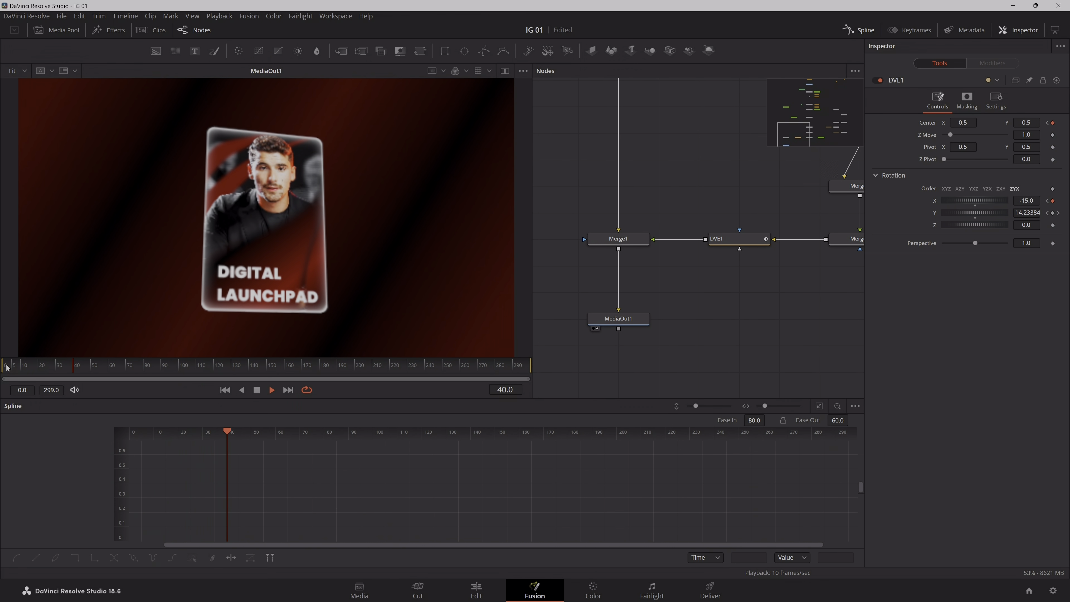
{"action": "left_click", "coordinate": [5, 370]}
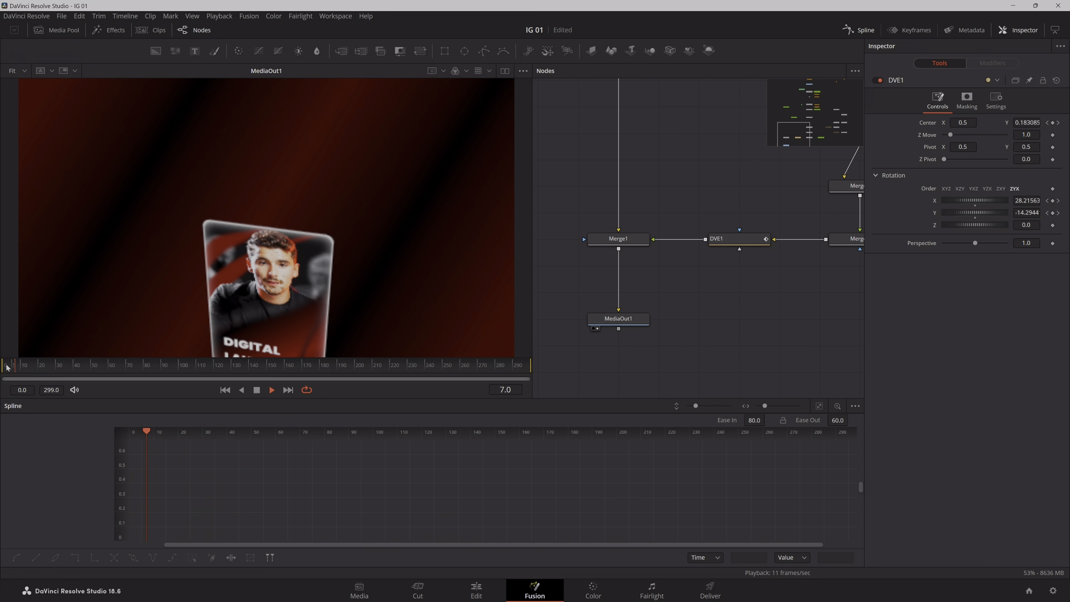
{"action": "left_click", "coordinate": [5, 369]}
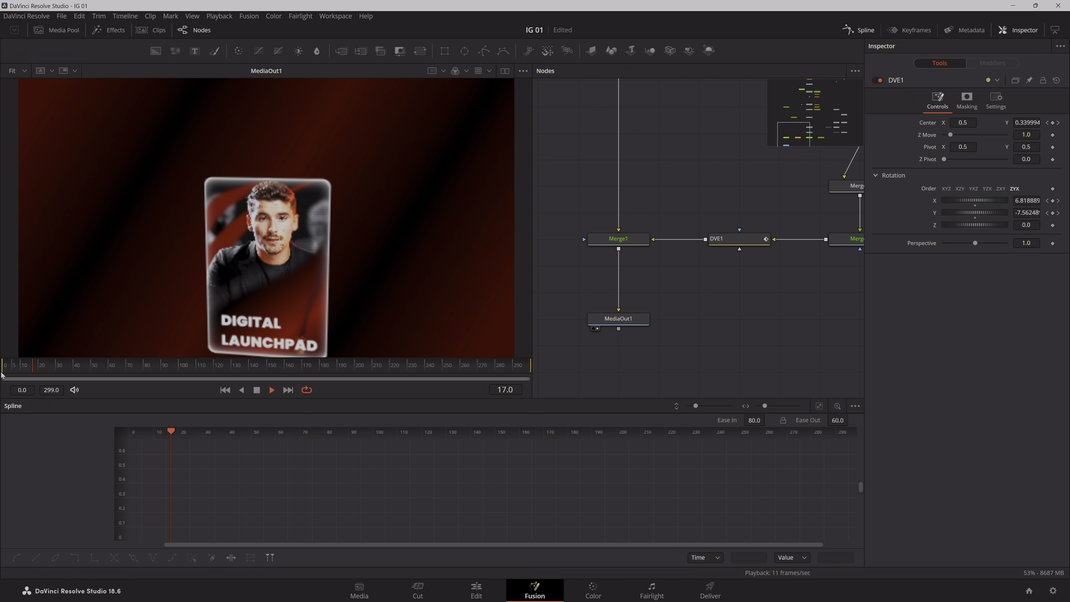
{"action": "key", "text": "space"}
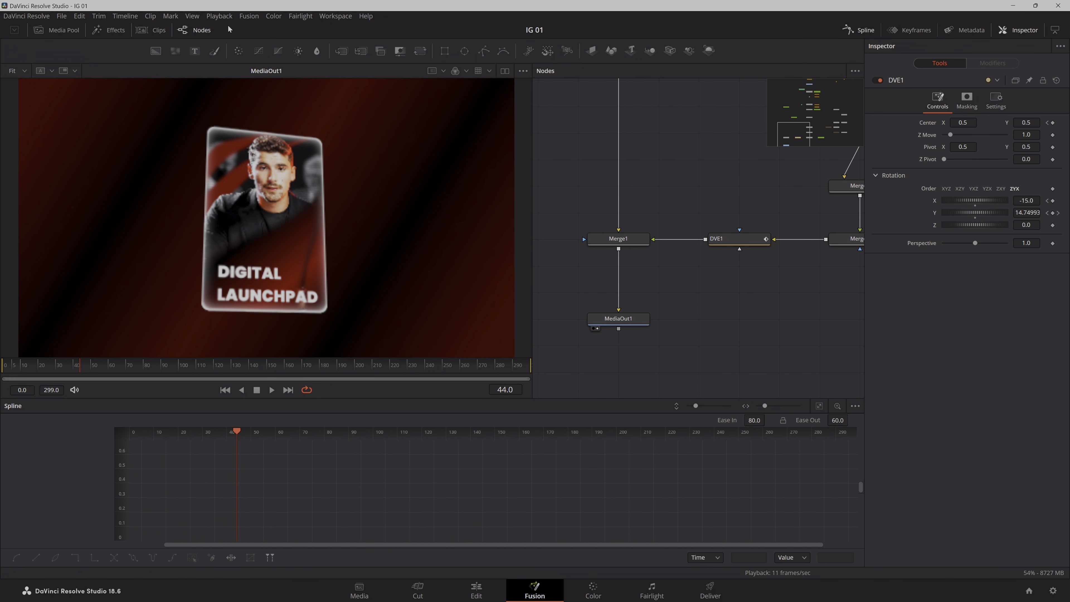
- Restore the timeline proxy resolution to Full and enable motion blur on DVE1 with a shutter angle of 200
{"action": "left_click", "coordinate": [220, 16]}
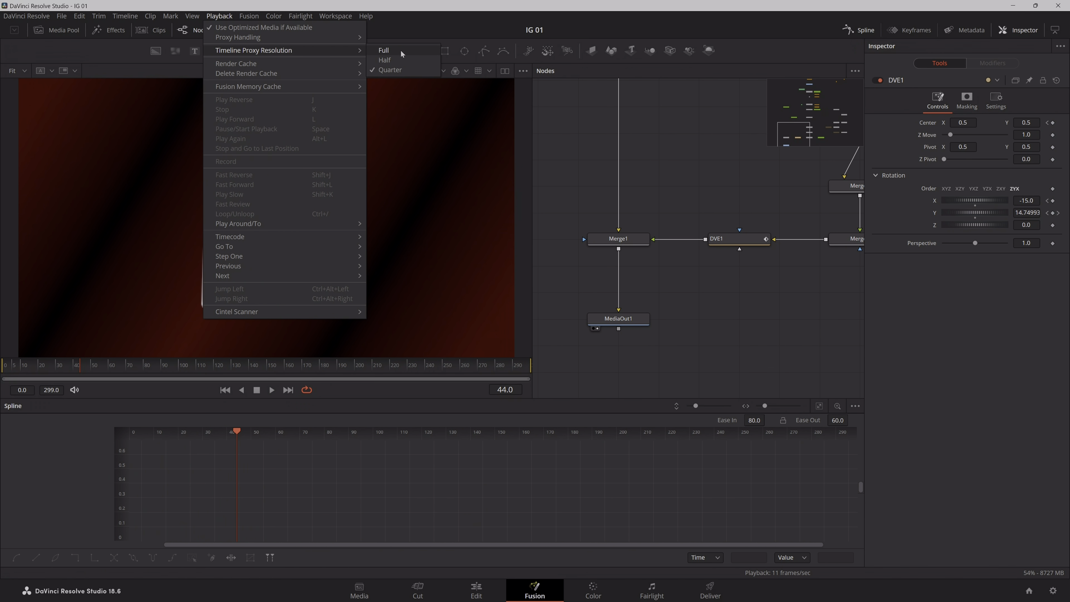
{"action": "left_click", "coordinate": [384, 50]}
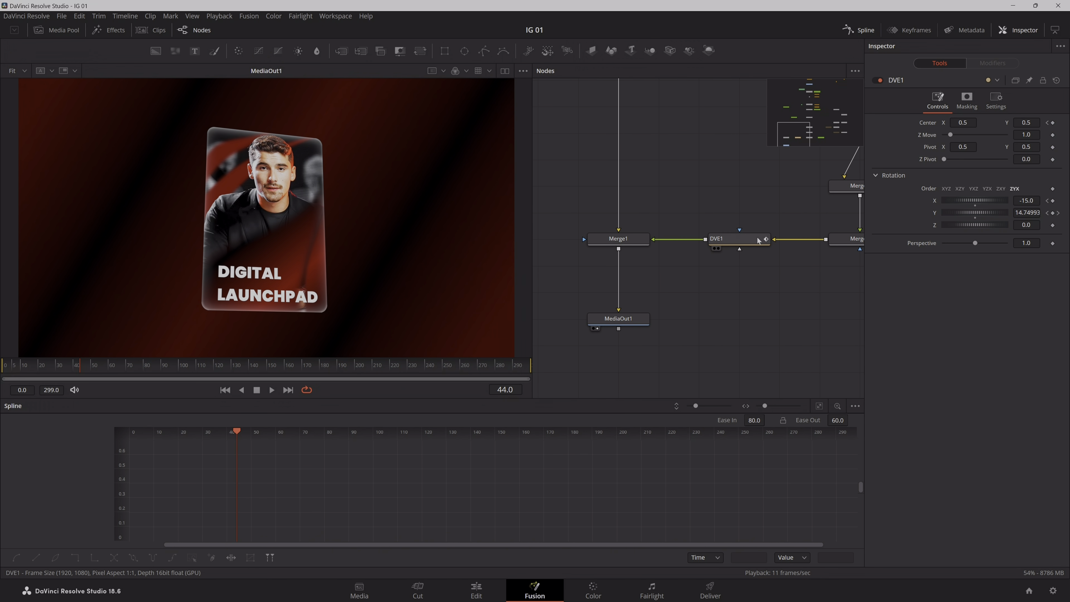
{"action": "left_click", "coordinate": [734, 238]}
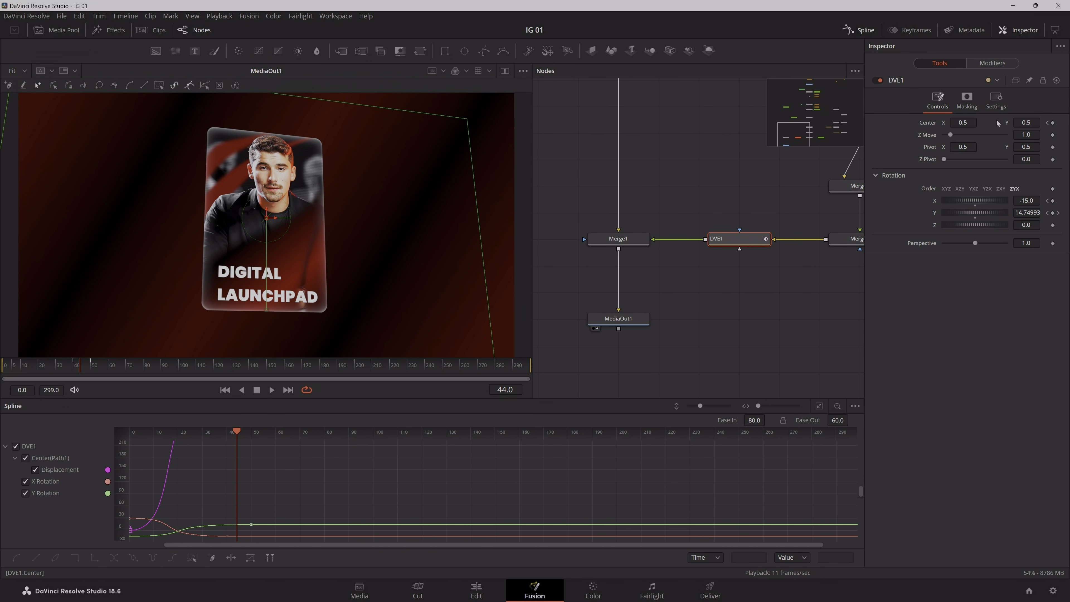
{"action": "left_click", "coordinate": [996, 100]}
{"action": "left_click", "coordinate": [957, 238]}
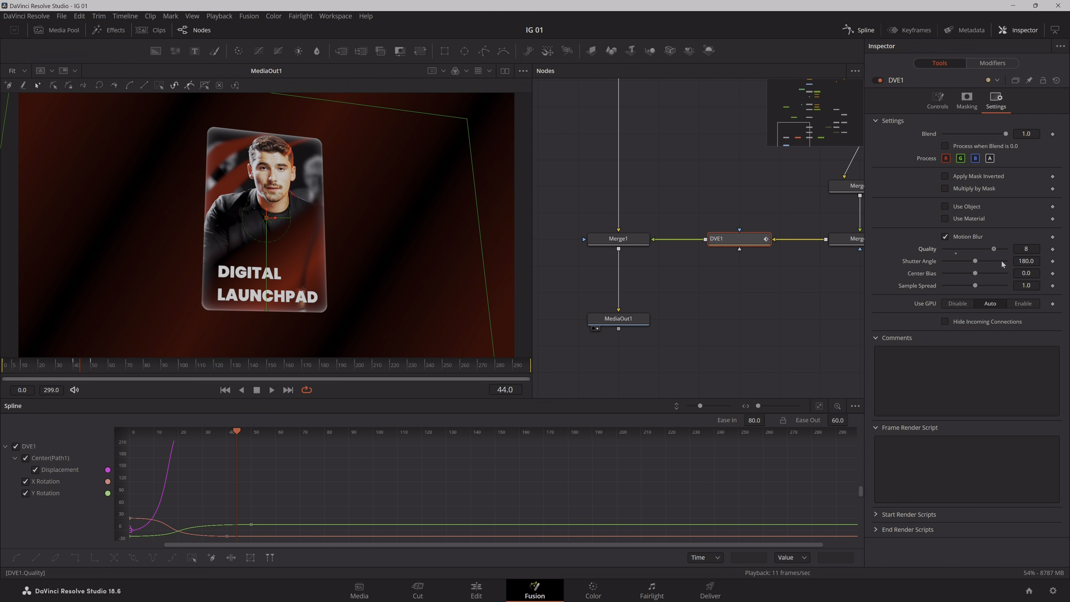
{"action": "left_click", "coordinate": [1033, 261]}
{"action": "type", "text": "2"}
{"action": "key", "text": "Return"}
- Turn High Quality previewing back on, check the card's motion blur, and save the project
{"action": "left_click", "coordinate": [626, 241]}
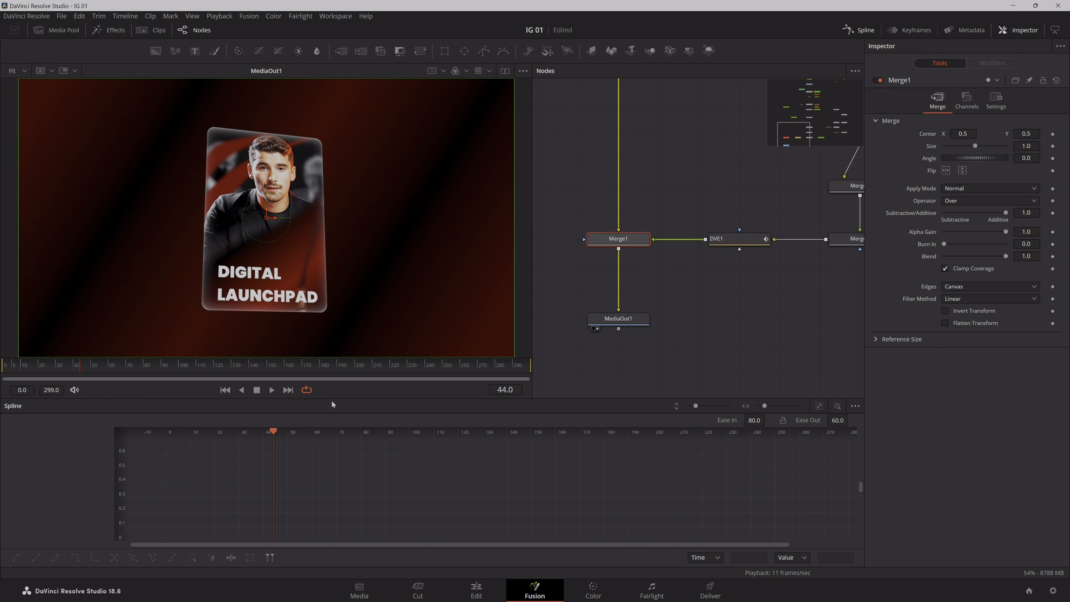
{"action": "right_click", "coordinate": [385, 389]}
{"action": "left_click", "coordinate": [400, 405]}
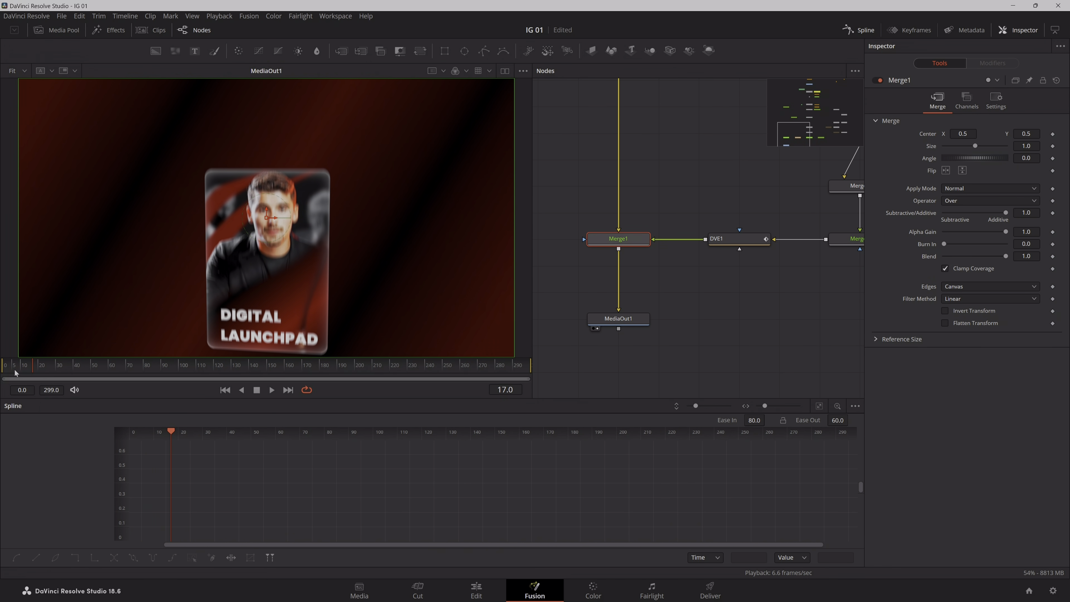
{"action": "key", "text": "ctrl+s"}
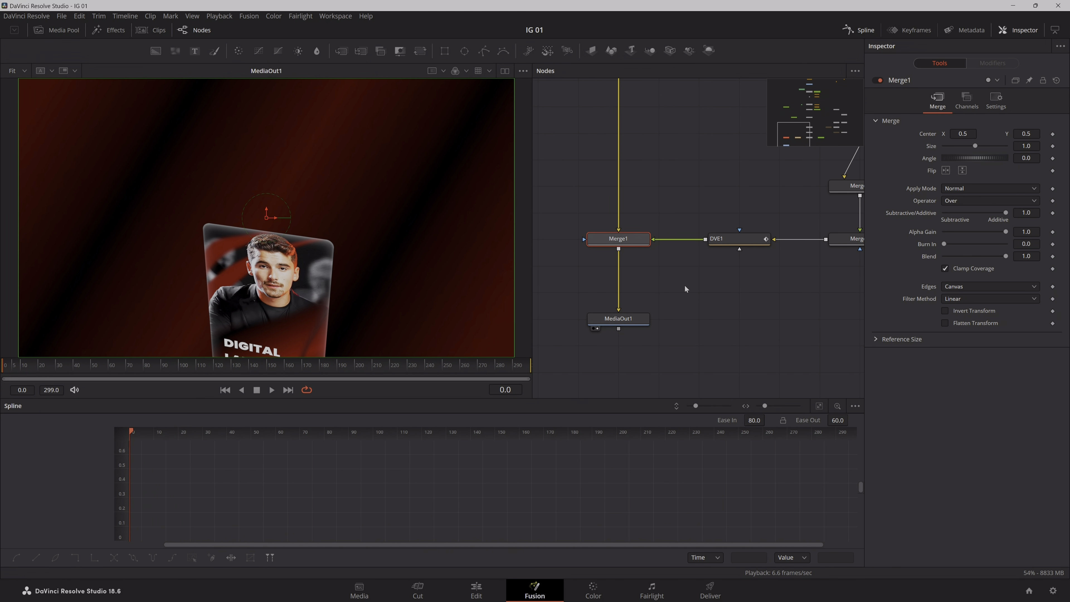
- Enable motion blur on Merge1 with a shutter angle of 200 and play the animation
{"action": "left_click", "coordinate": [641, 251]}
{"action": "left_click", "coordinate": [638, 242]}
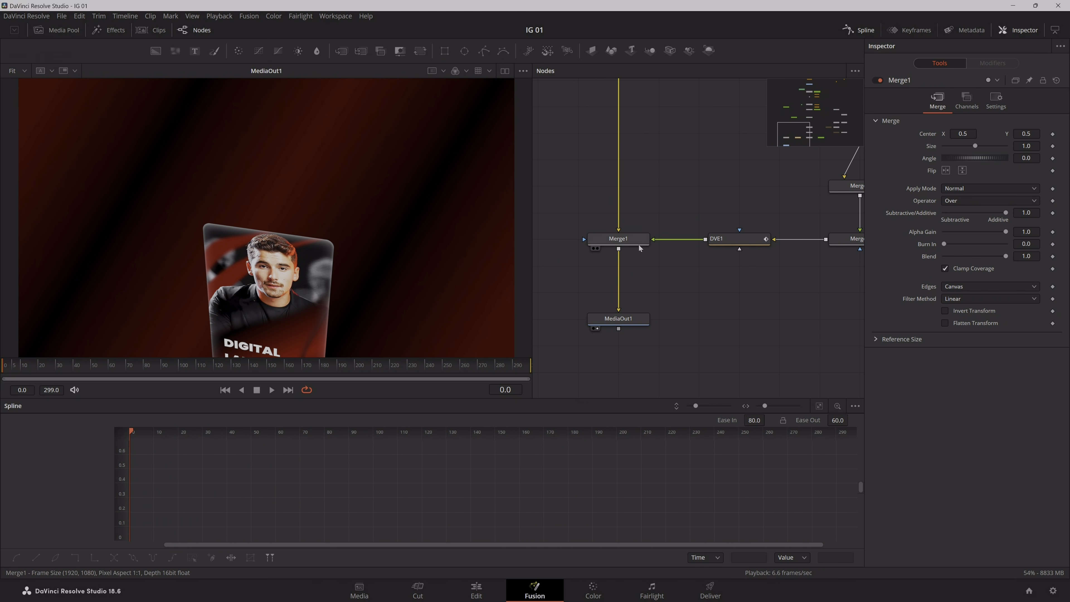
{"action": "left_click", "coordinate": [995, 101]}
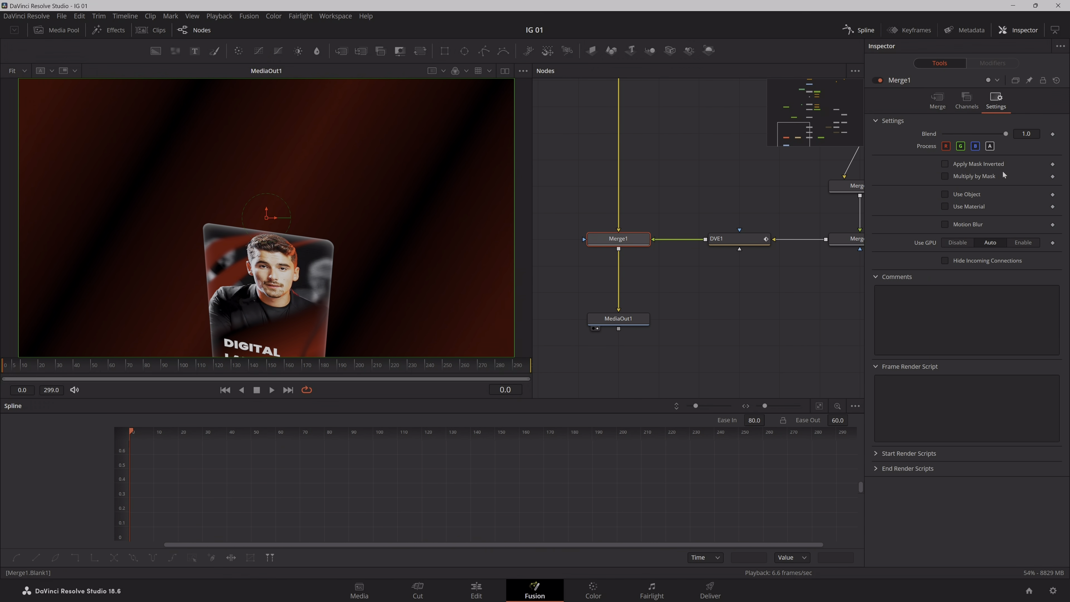
{"action": "left_click", "coordinate": [971, 223]}
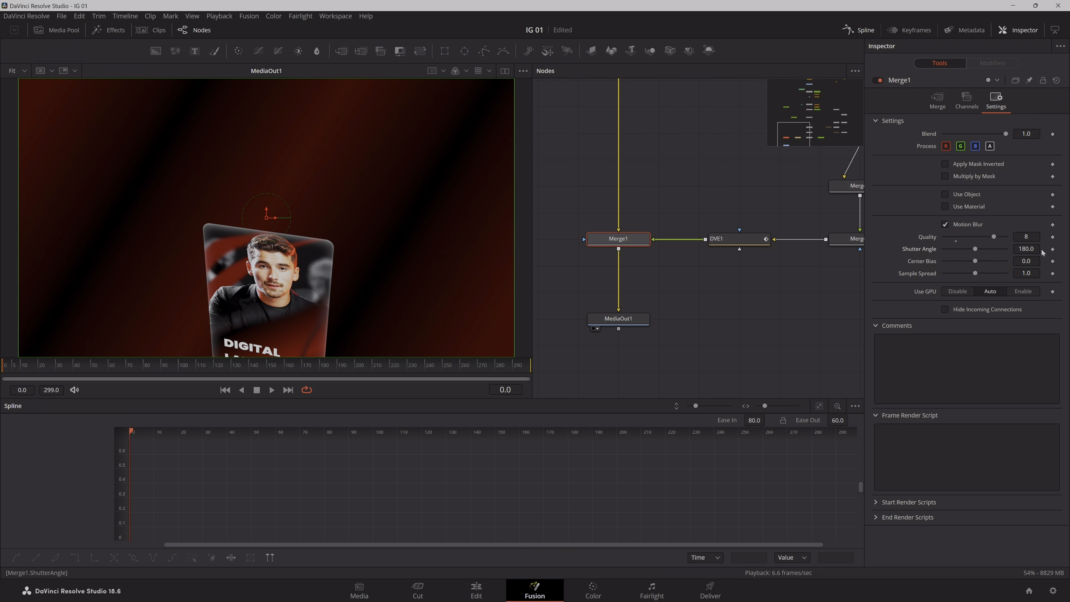
{"action": "left_click", "coordinate": [272, 390]}
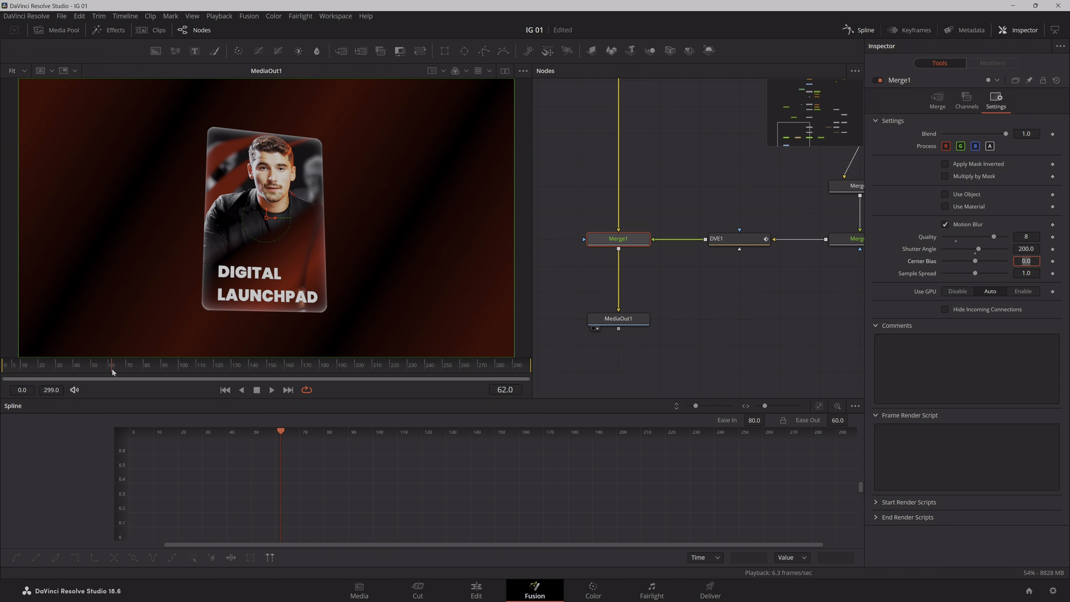
- Make room below Merge1 and merge a new Text+ node into the flow between Merge1 and MediaOut1
{"action": "left_click", "coordinate": [734, 244]}
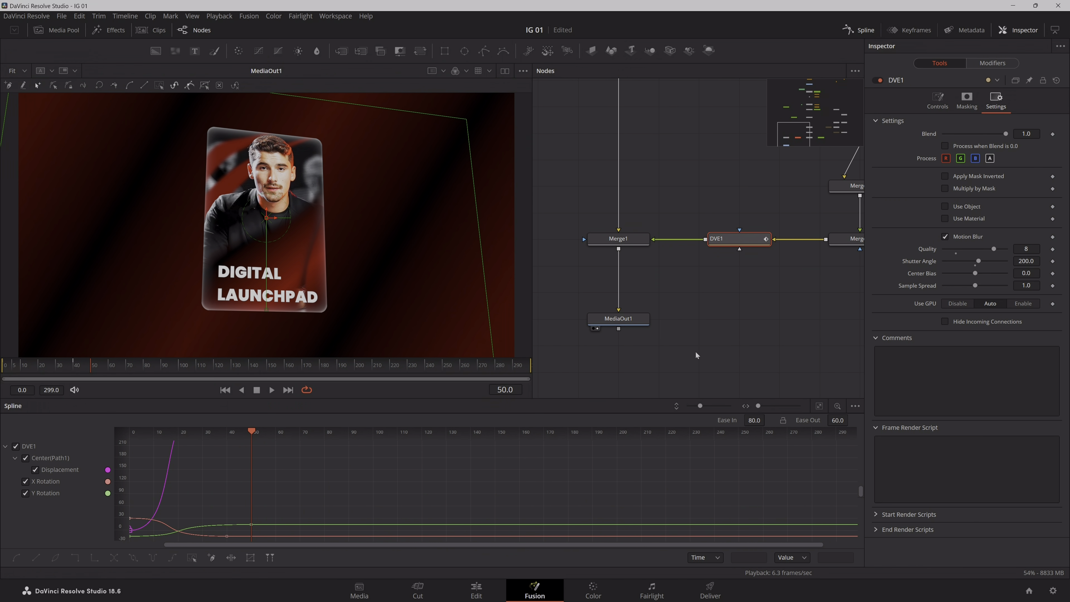
{"action": "left_click_drag", "start_coordinate": [699, 302], "coordinate": [733, 235]}
{"action": "left_click_drag", "start_coordinate": [656, 255], "coordinate": [657, 343]}
{"action": "left_click", "coordinate": [663, 179]}
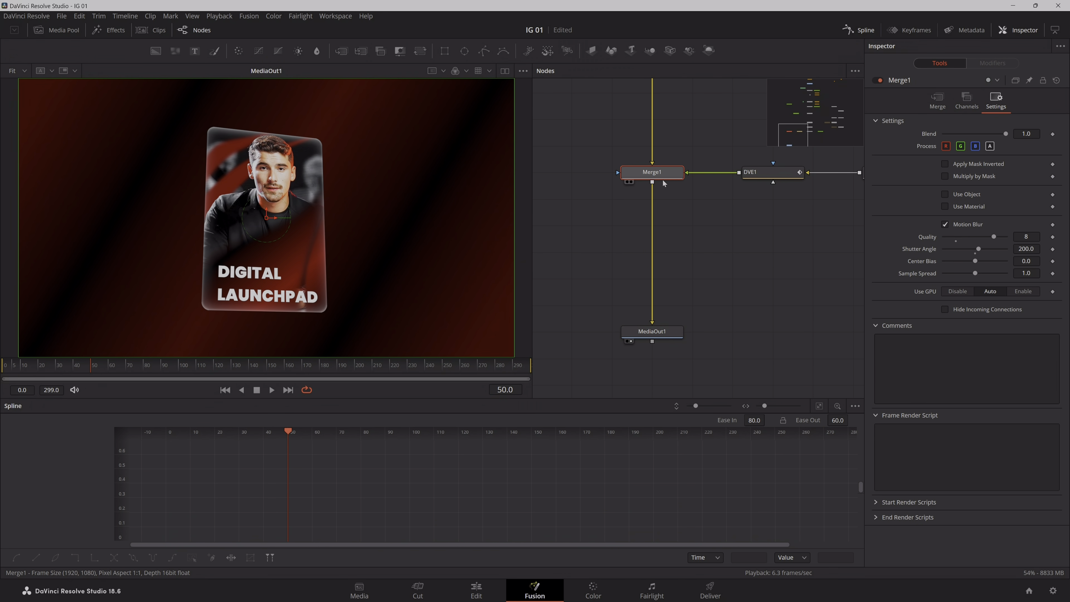
{"action": "key", "text": "shift+space"}
{"action": "type", "text": "txt"}
{"action": "key", "text": "Return"}
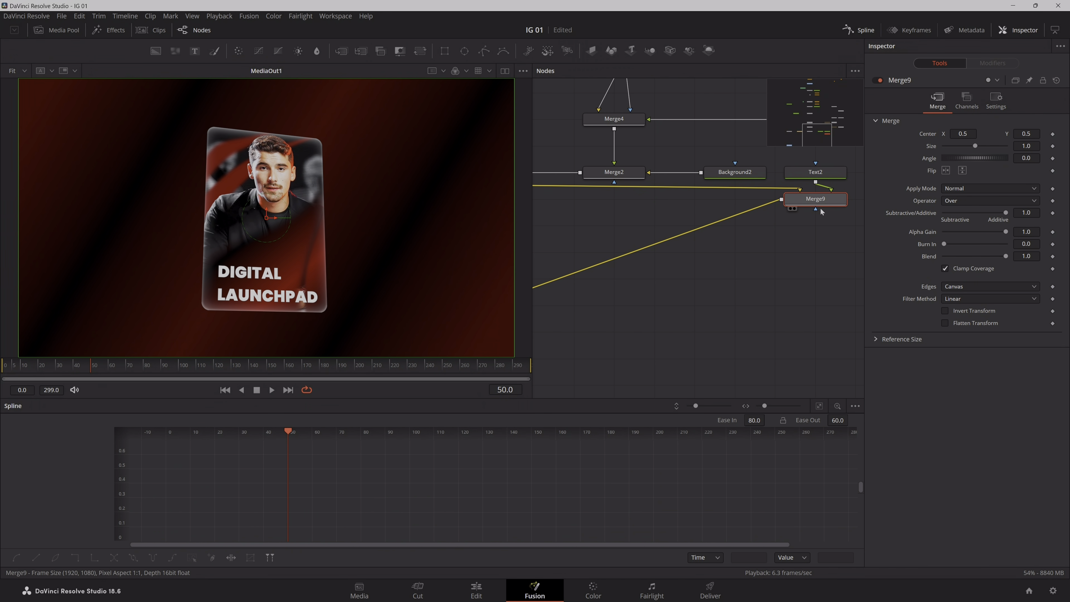
{"action": "scroll", "coordinate": [820, 207], "scroll_direction": "down", "scroll_amount": 2}
{"action": "left_click_drag", "start_coordinate": [801, 198], "coordinate": [661, 225]}
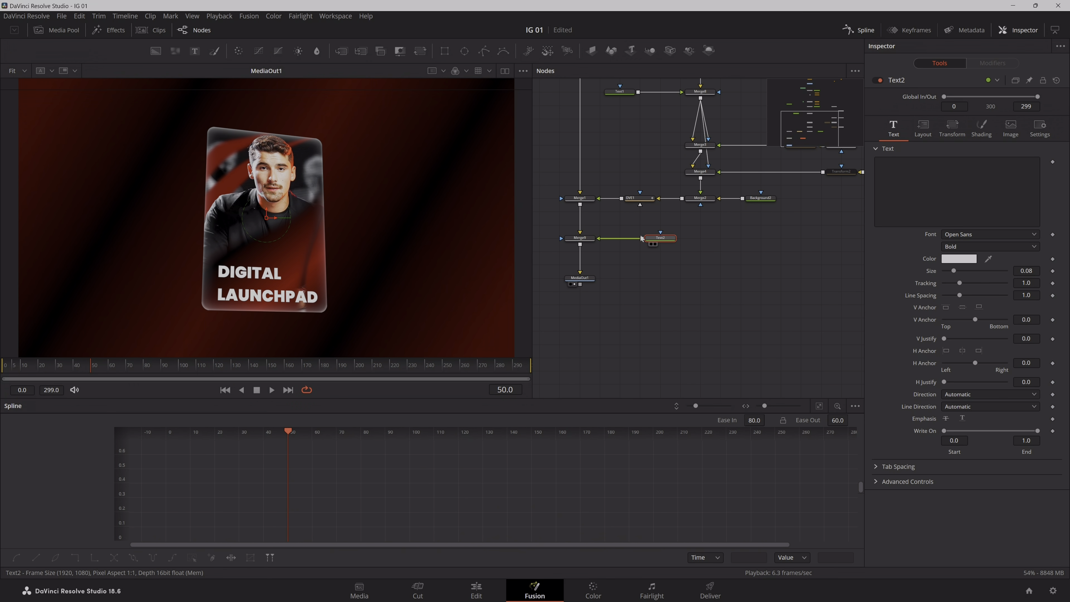
- Enter "Join Today - " four times in a row as the text of Text2
{"action": "type", "text": "Join Today -"}
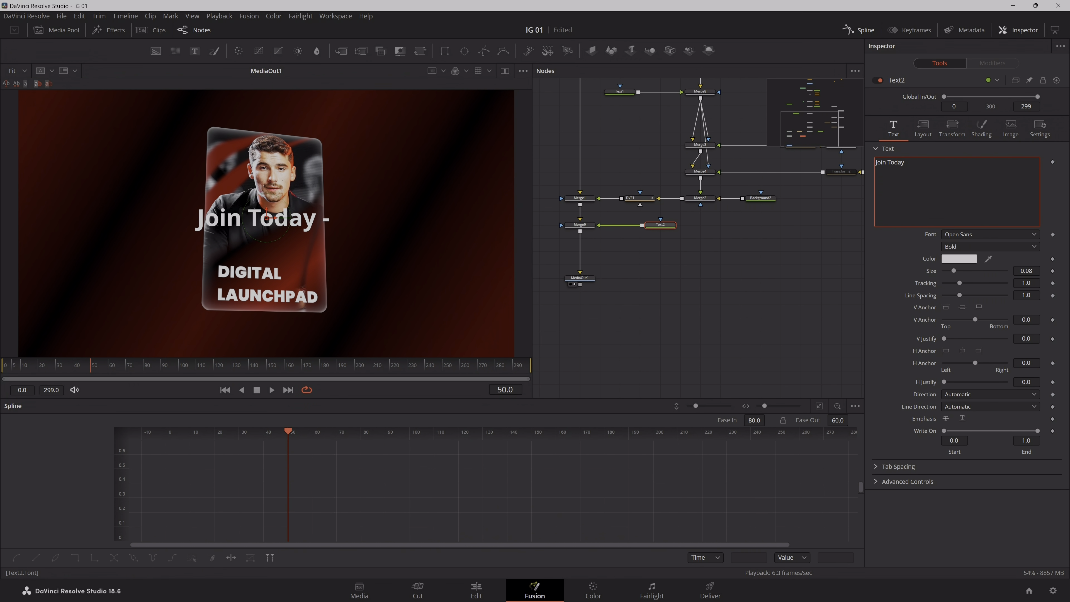
{"action": "key", "text": "ctrl+a"}
{"action": "key", "text": "ctrl+c"}
{"action": "key", "text": "Right"}
{"action": "key", "text": "ctrl+v"}
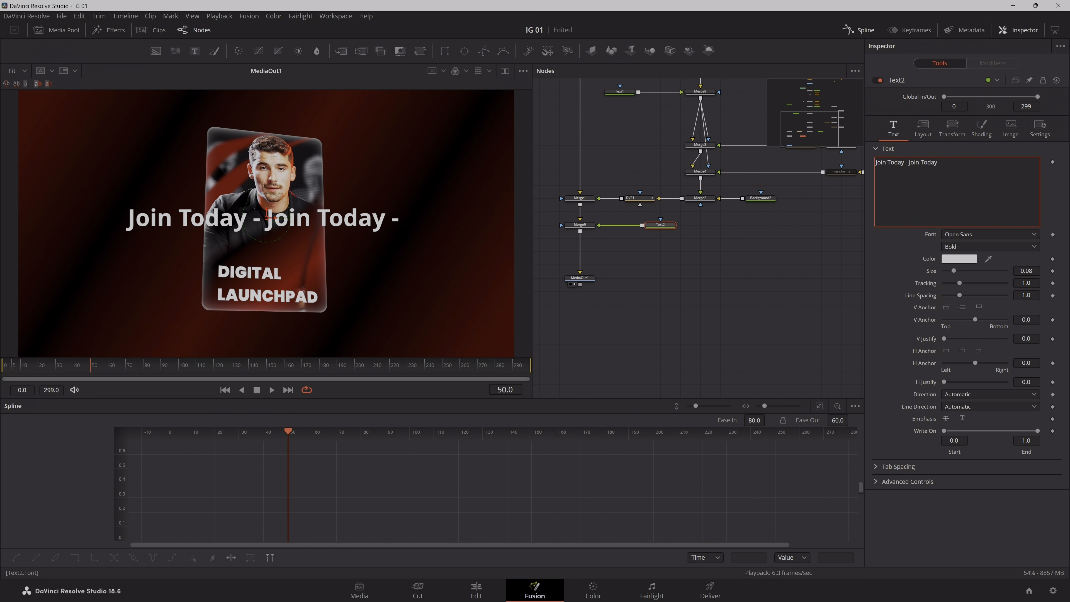
{"action": "key", "text": "ctrl+v"}
{"action": "key", "text": "ctrl+v"}
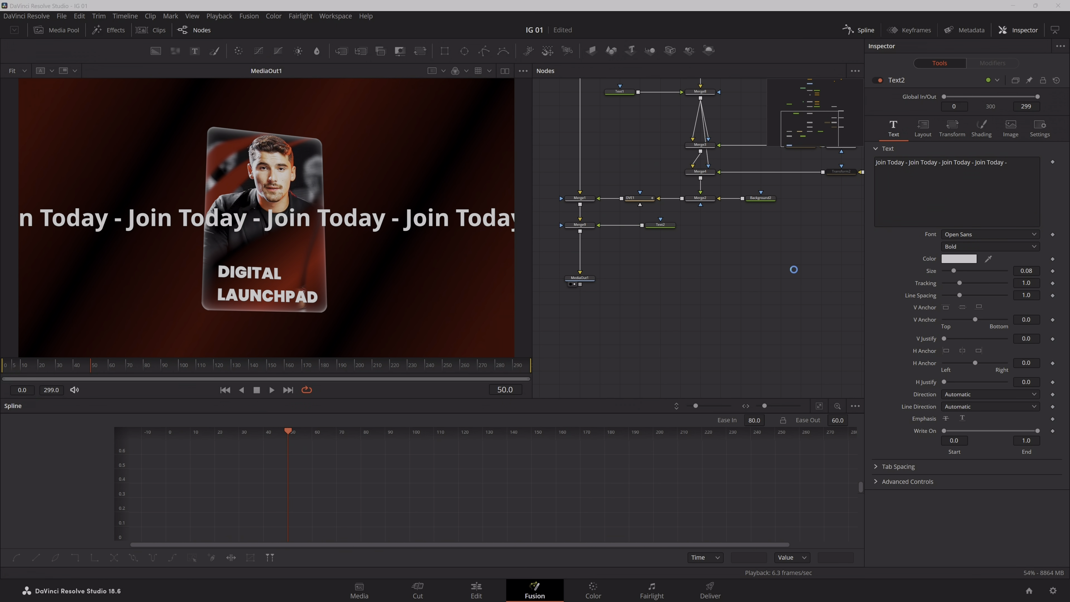
- Set Text2's layout type to Circle and reduce its width to 0.389 so the text forms a ring
{"action": "left_click", "coordinate": [924, 135]}
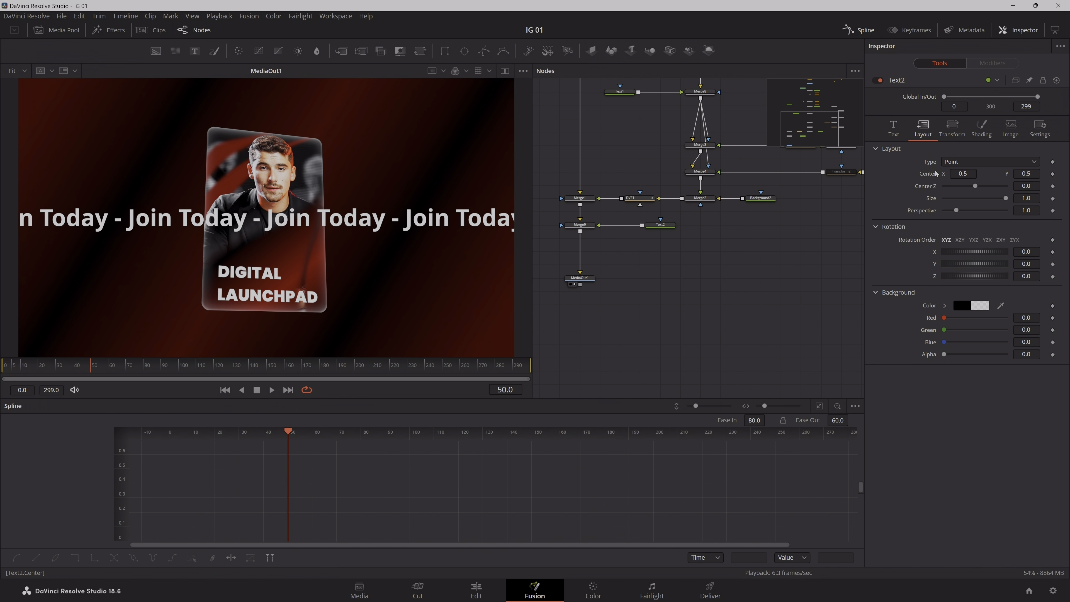
{"action": "left_click", "coordinate": [997, 162]}
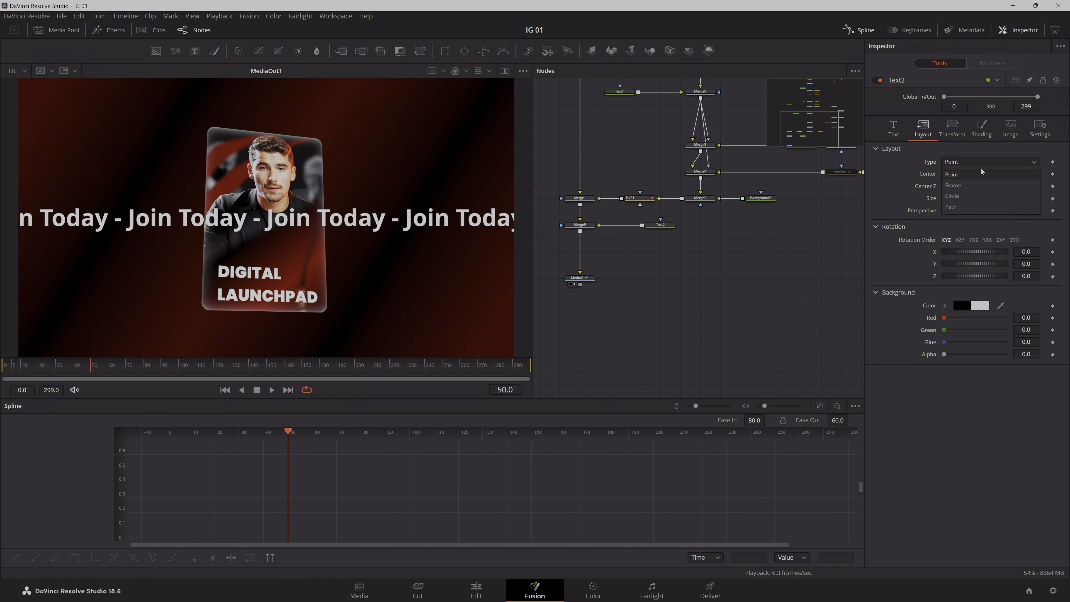
{"action": "left_click", "coordinate": [974, 197]}
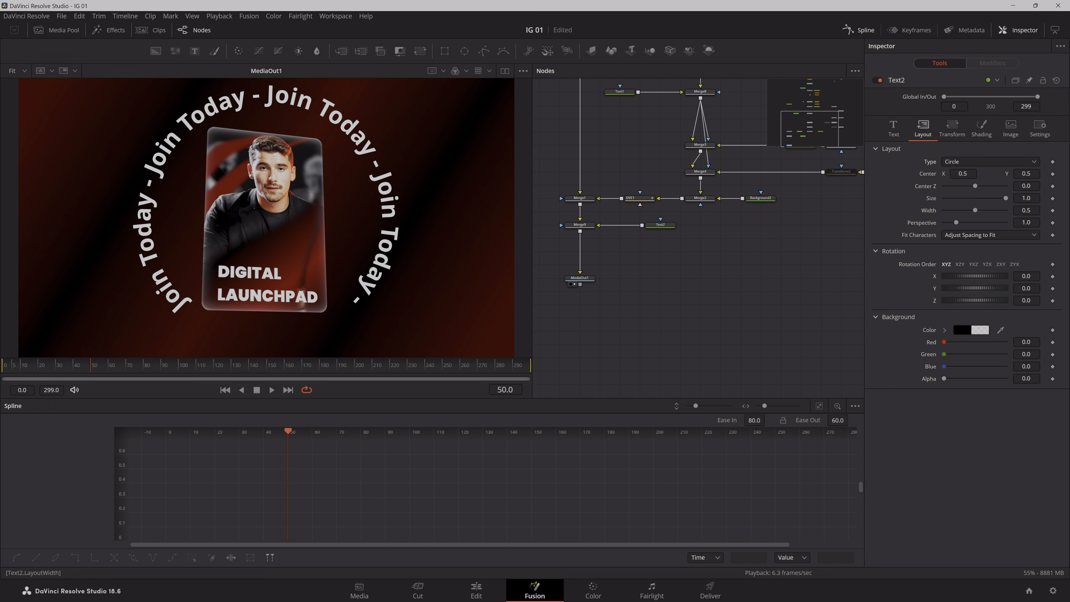
{"action": "left_click_drag", "start_coordinate": [975, 210], "coordinate": [968, 210]}
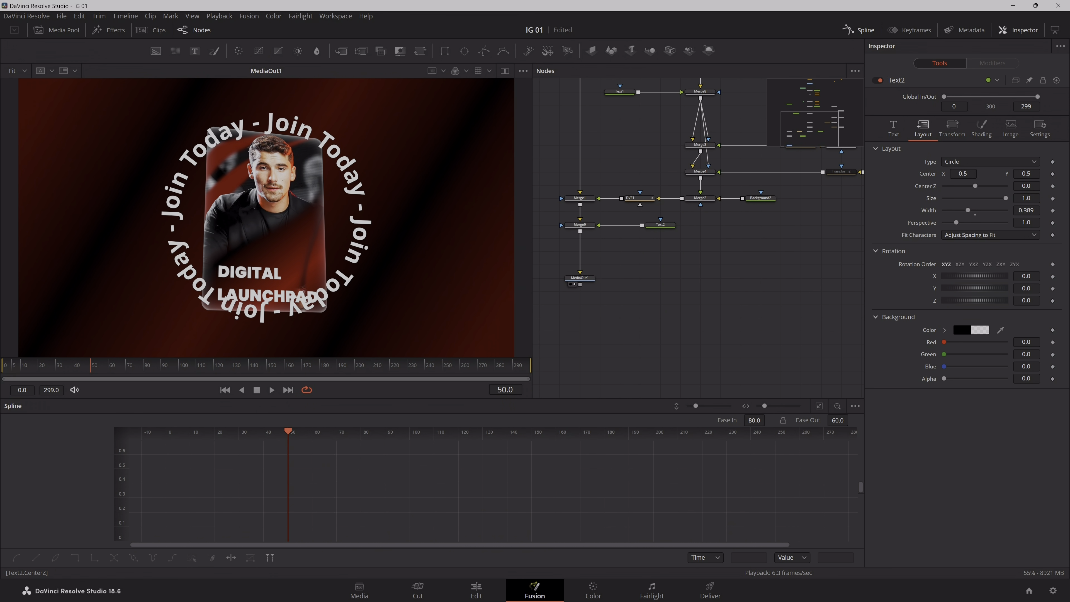
- Try rotating the circular text about its Z axis and reset that rotation to 0
{"action": "mouse_move", "coordinate": [986, 301]}
{"action": "left_mouse_down"}
{"action": "mouse_move", "coordinate": [938, 300]}
{"action": "mouse_move", "coordinate": [999, 301]}
{"action": "mouse_move", "coordinate": [976, 300]}
{"action": "left_mouse_up"}
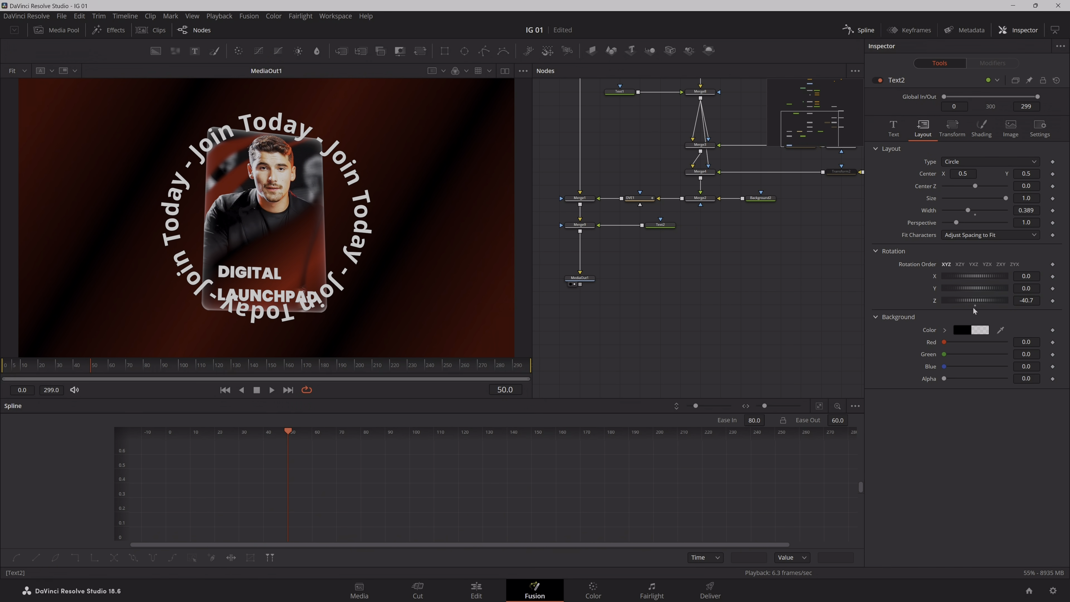
{"action": "left_click", "coordinate": [976, 306]}
{"action": "double_click", "coordinate": [1027, 301]}
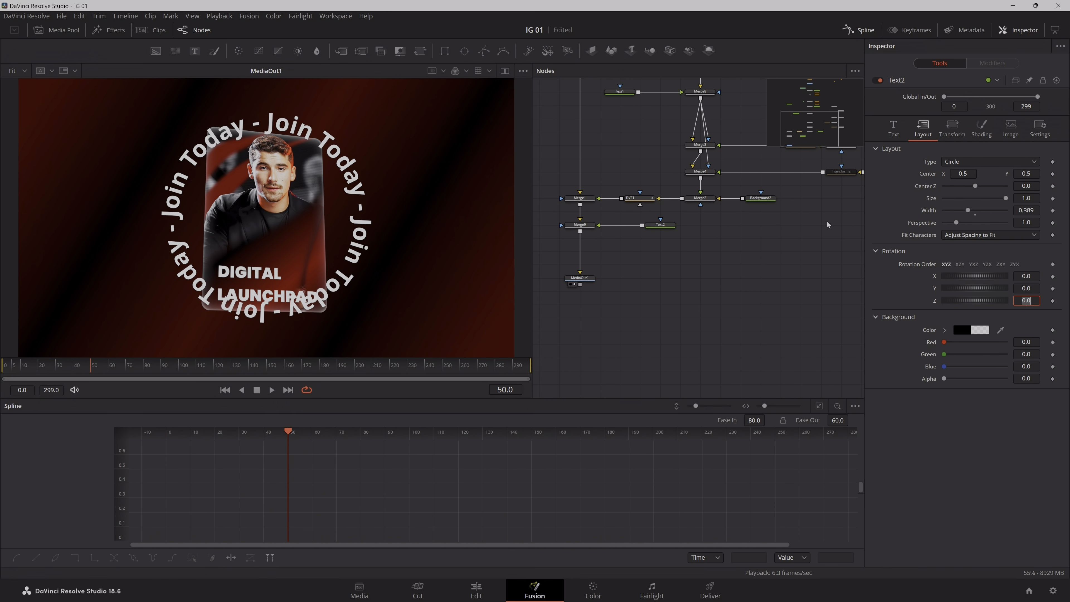
- Scrub through the card's entrance to frame 49 to check how the text ring behaves against the moving card
{"action": "left_click", "coordinate": [795, 271]}
{"action": "left_click_drag", "start_coordinate": [26, 366], "coordinate": [89, 399]}
{"action": "left_click_drag", "start_coordinate": [656, 260], "coordinate": [640, 307]}
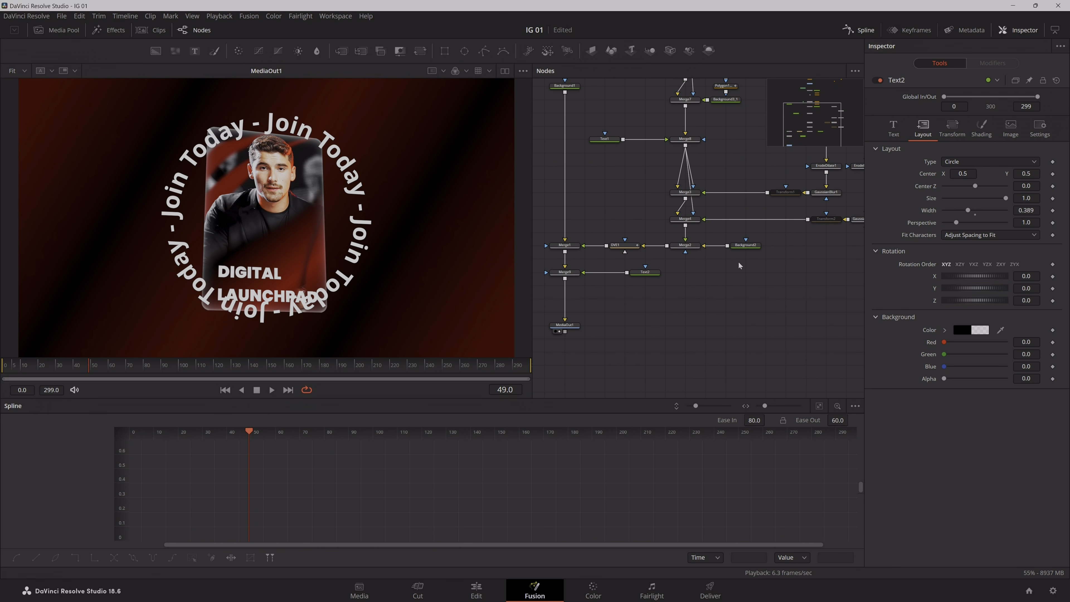
- Shift the card's source nodes, including Merge2, away from DVE1 to open a gap in the node chain
{"action": "scroll", "coordinate": [750, 262], "scroll_direction": "down", "scroll_amount": 5}
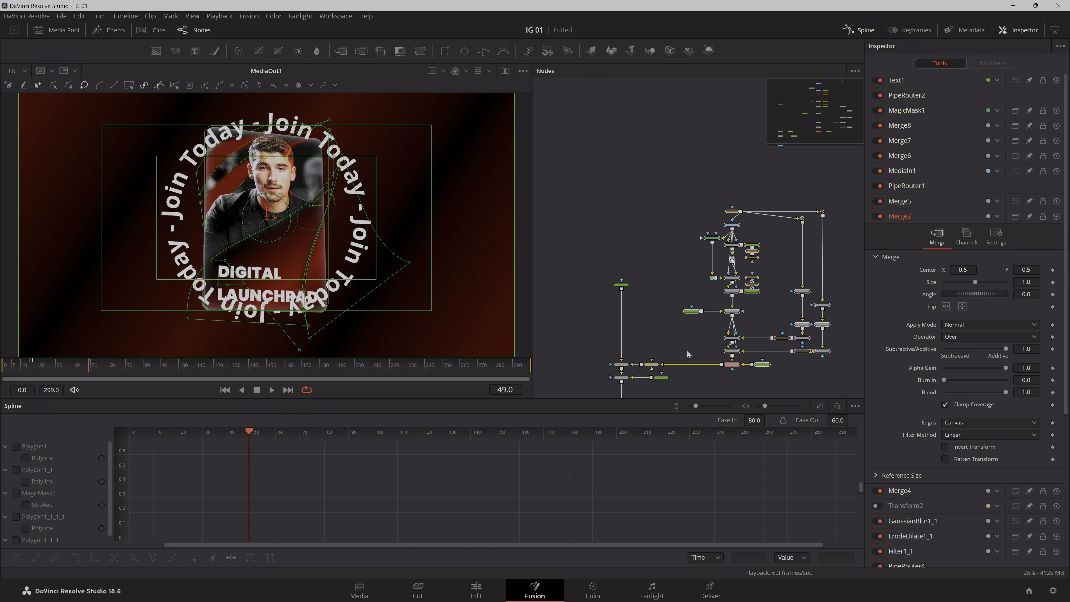
{"action": "left_click", "coordinate": [688, 357]}
{"action": "left_click_drag", "start_coordinate": [671, 309], "coordinate": [647, 194]}
{"action": "scroll", "coordinate": [647, 194], "scroll_direction": "up", "scroll_amount": 4}
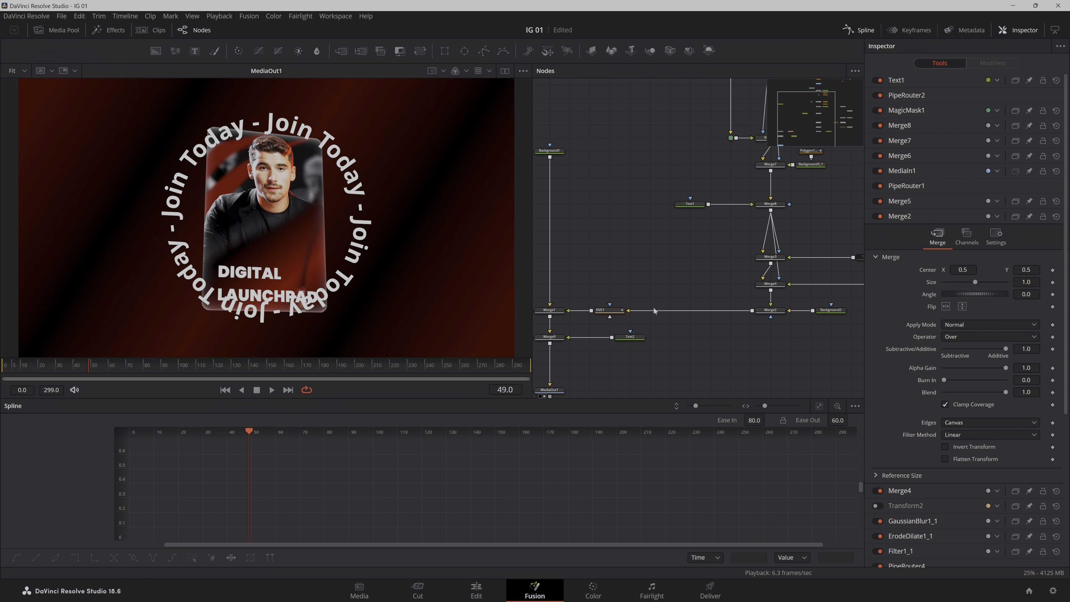
- Insert Merge9 between Merge2 and DVE1 with Text2 directly below it, and scrub to frame 50 to check the animation
{"action": "left_click_drag", "start_coordinate": [641, 362], "coordinate": [671, 345]}
{"action": "left_click_drag", "start_coordinate": [657, 328], "coordinate": [721, 296]}
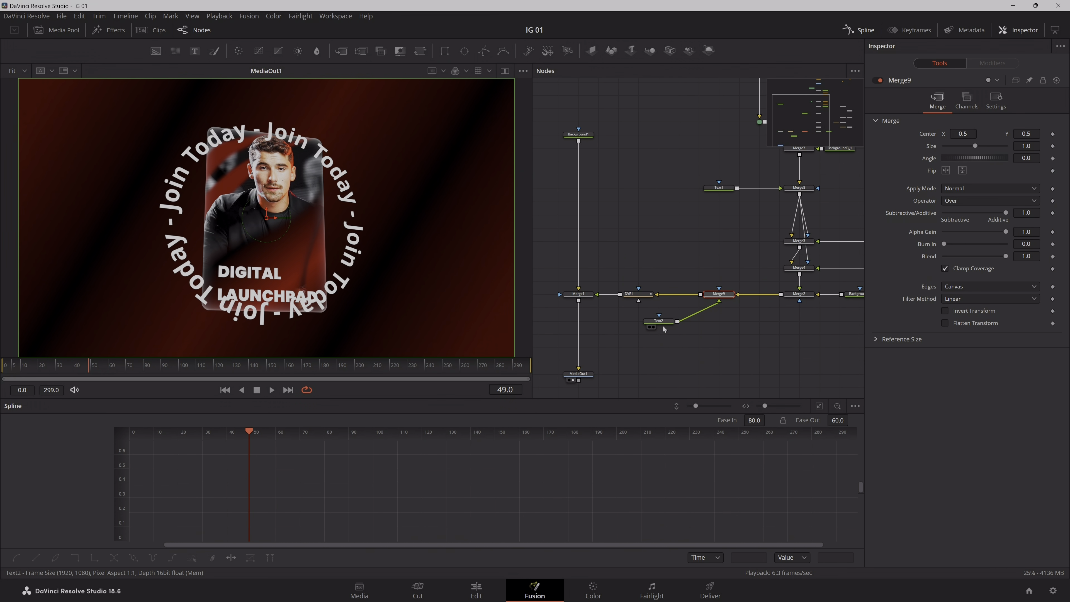
{"action": "left_click_drag", "start_coordinate": [663, 323], "coordinate": [724, 323]}
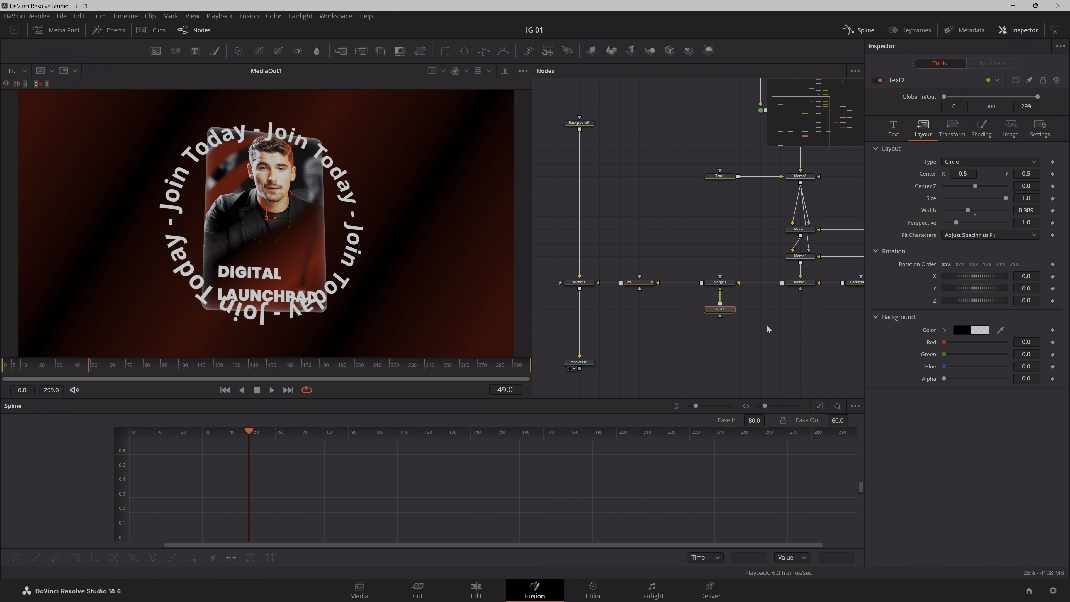
{"action": "left_click", "coordinate": [758, 329]}
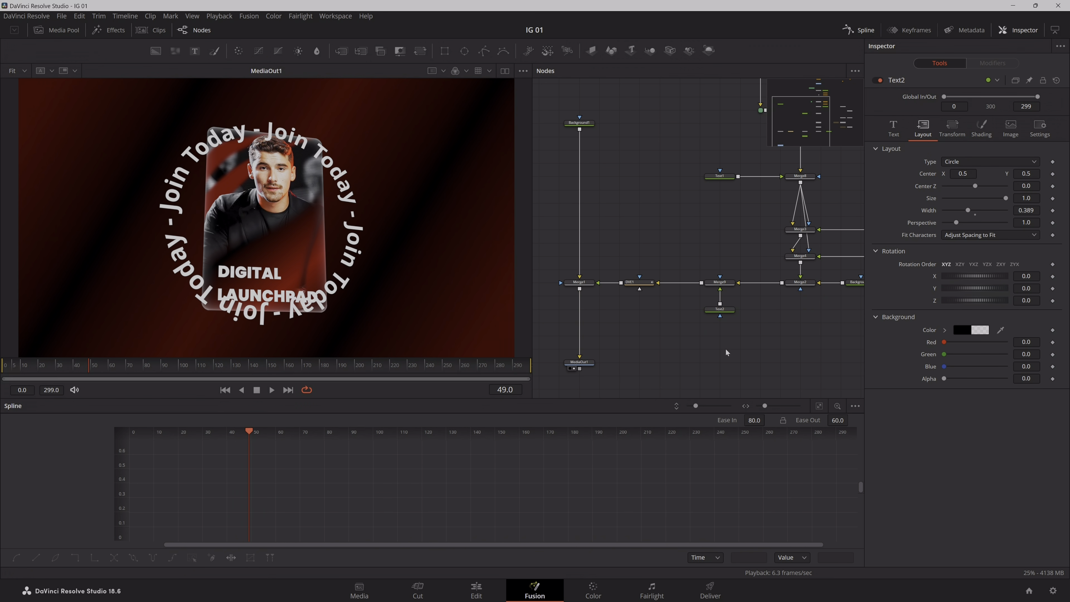
{"action": "left_click_drag", "start_coordinate": [31, 367], "coordinate": [88, 385]}
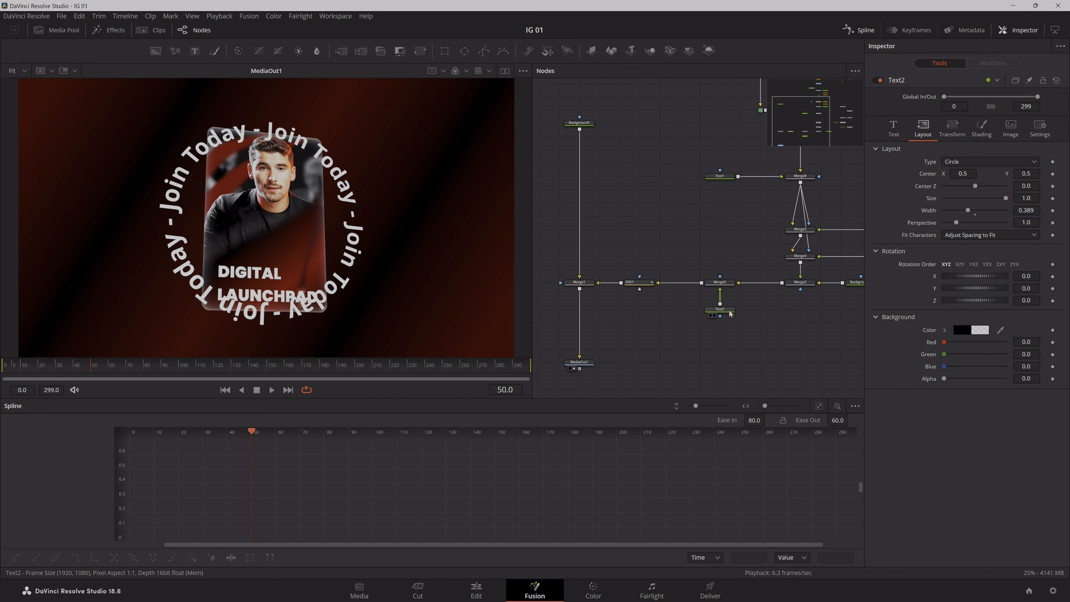
- Append a fifth "Join Today -" to the Text2 circular text and set its size to 0.0652
{"action": "left_click", "coordinate": [719, 309]}
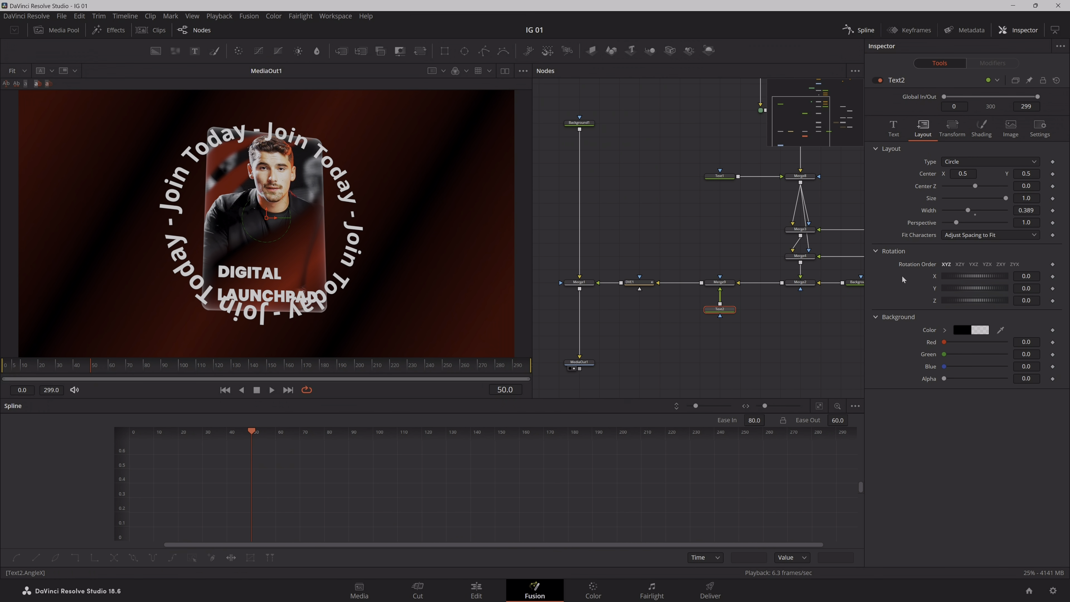
{"action": "left_click", "coordinate": [894, 129]}
{"action": "left_click_drag", "start_coordinate": [1026, 271], "coordinate": [1032, 271]}
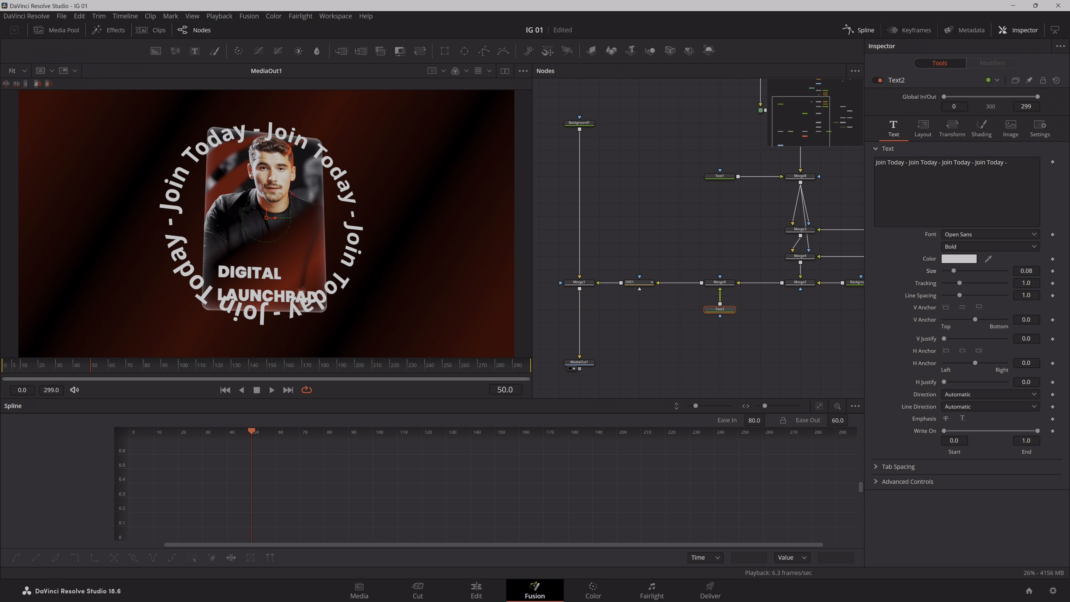
{"action": "left_click", "coordinate": [1016, 168]}
{"action": "key", "text": "ctrl+v"}
{"action": "left_click_drag", "start_coordinate": [1029, 272], "coordinate": [1018, 271]}
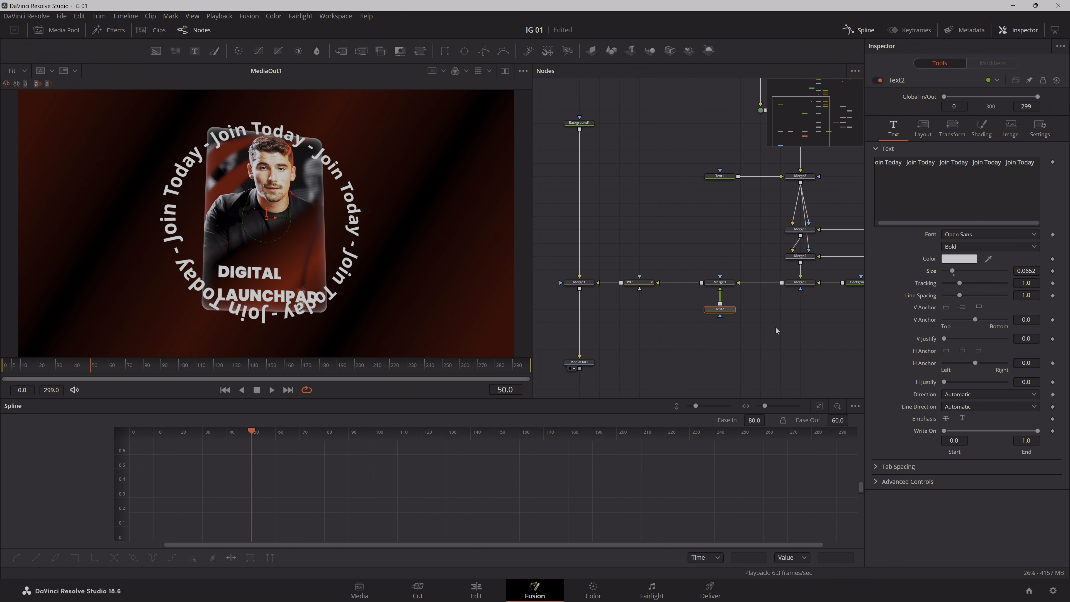
{"action": "left_click", "coordinate": [953, 128]}
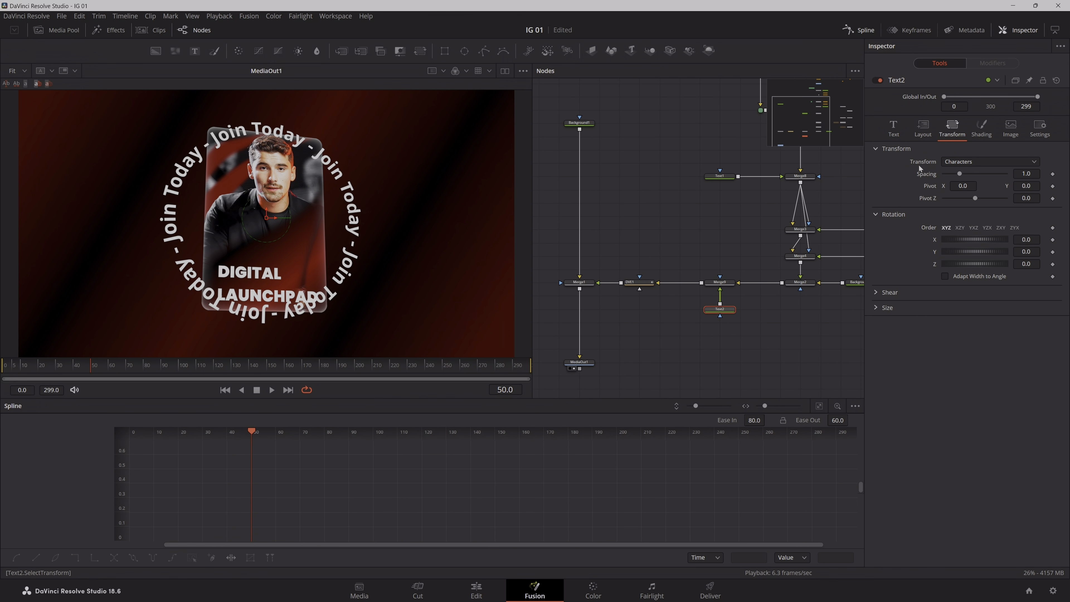
{"action": "left_click_drag", "start_coordinate": [972, 264], "coordinate": [976, 272]}
{"action": "key", "text": "ctrl+z"}
- Move Text2 farther below the merge it feeds and insert a DVE node between them
{"action": "left_click_drag", "start_coordinate": [726, 310], "coordinate": [729, 336]}
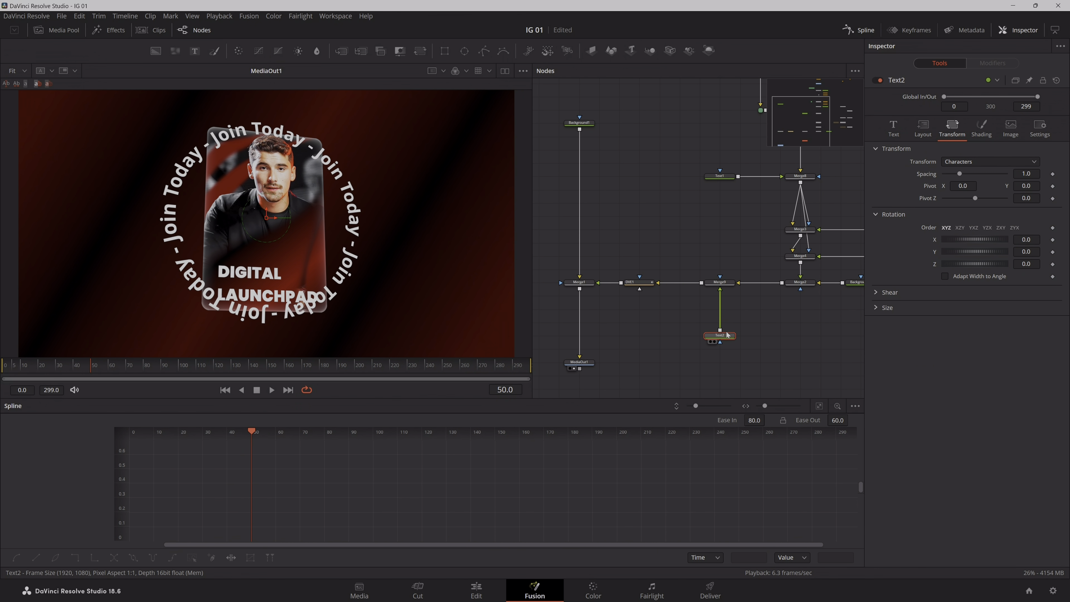
{"action": "key", "text": "shift+space"}
{"action": "type", "text": "txt"}
{"action": "key", "text": "BackSpace"}
{"action": "key", "text": "BackSpace"}
{"action": "key", "text": "BackSpace"}
{"action": "type", "text": "dve"}
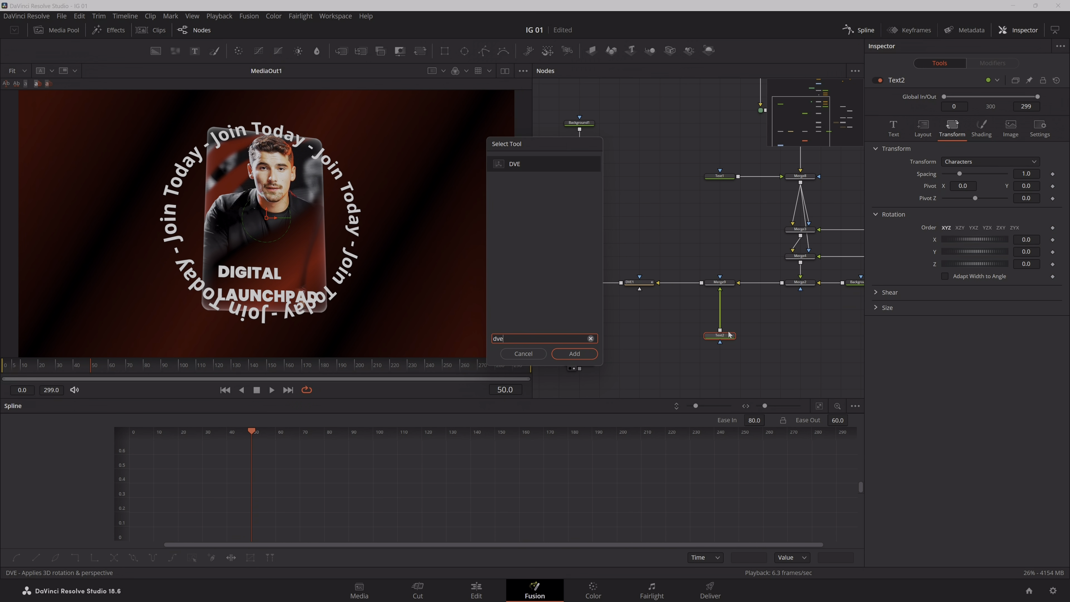
{"action": "key", "text": "Return"}
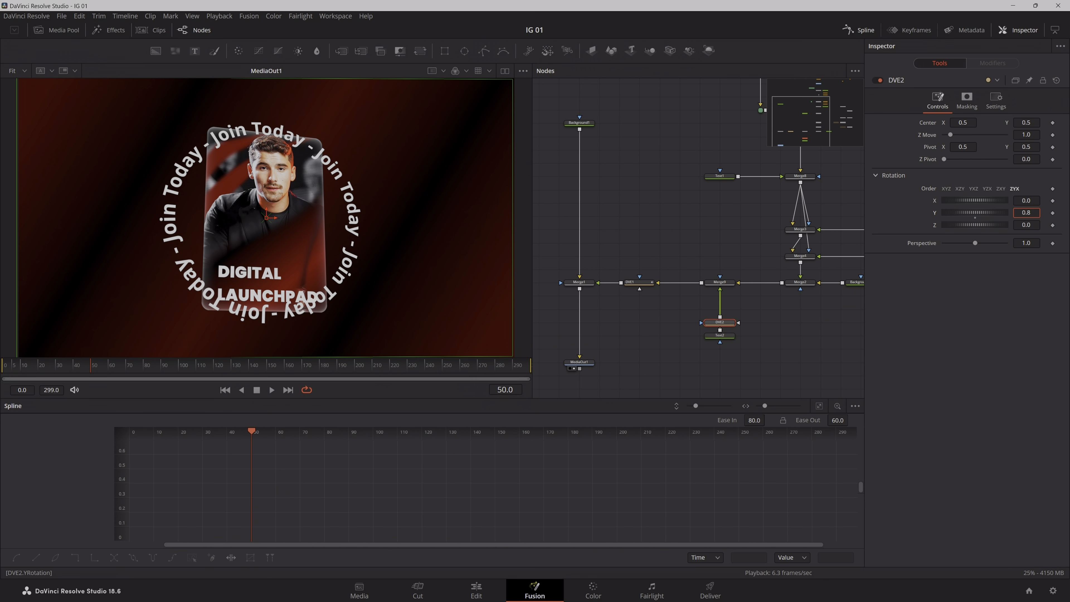
- Tilt the circular text by setting DVE2's X rotation to -42 with Y kept at 0, and save the project
{"action": "left_click_drag", "start_coordinate": [975, 212], "coordinate": [849, 201]}
{"action": "left_click", "coordinate": [976, 218]}
{"action": "key", "text": "ctrl+s"}
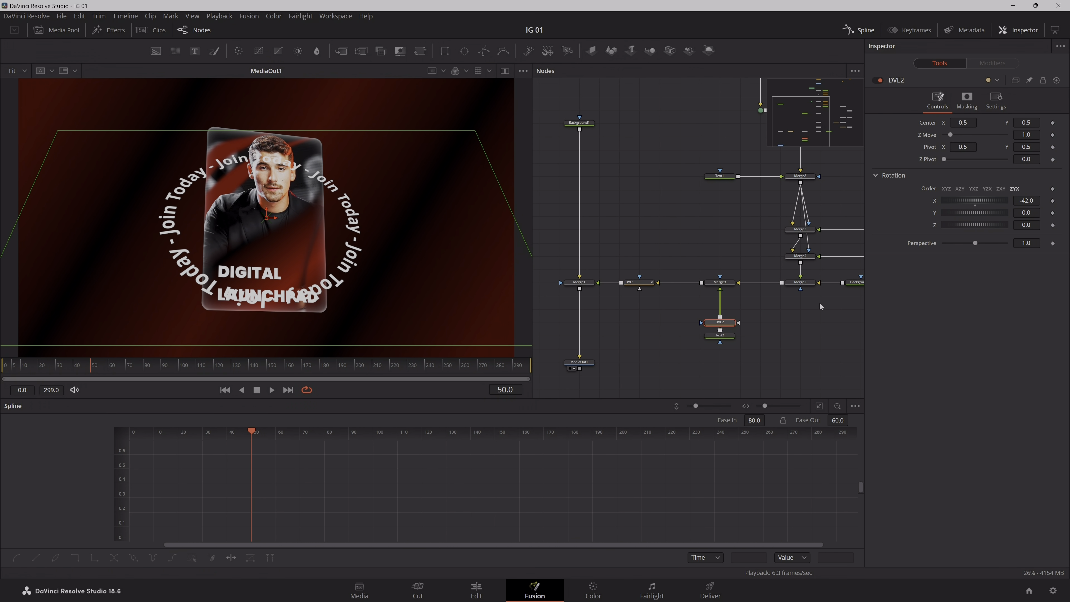
- Try a gradient fill with swapped black and white stops on Text2, and return the shading type to Solid
{"action": "left_click", "coordinate": [730, 336]}
{"action": "left_click", "coordinate": [982, 127]}
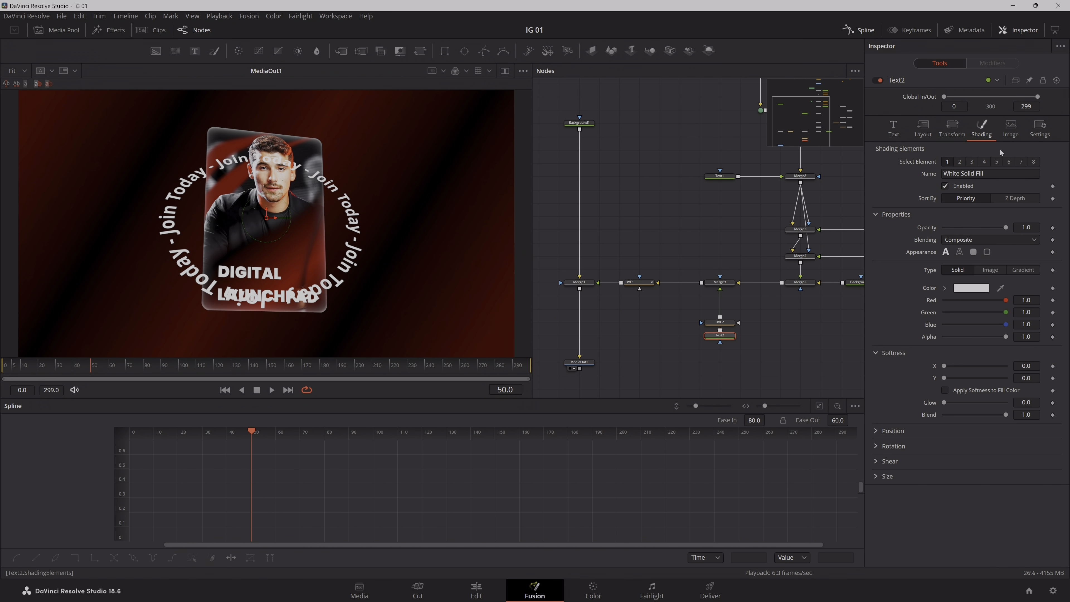
{"action": "left_click", "coordinate": [1023, 270]}
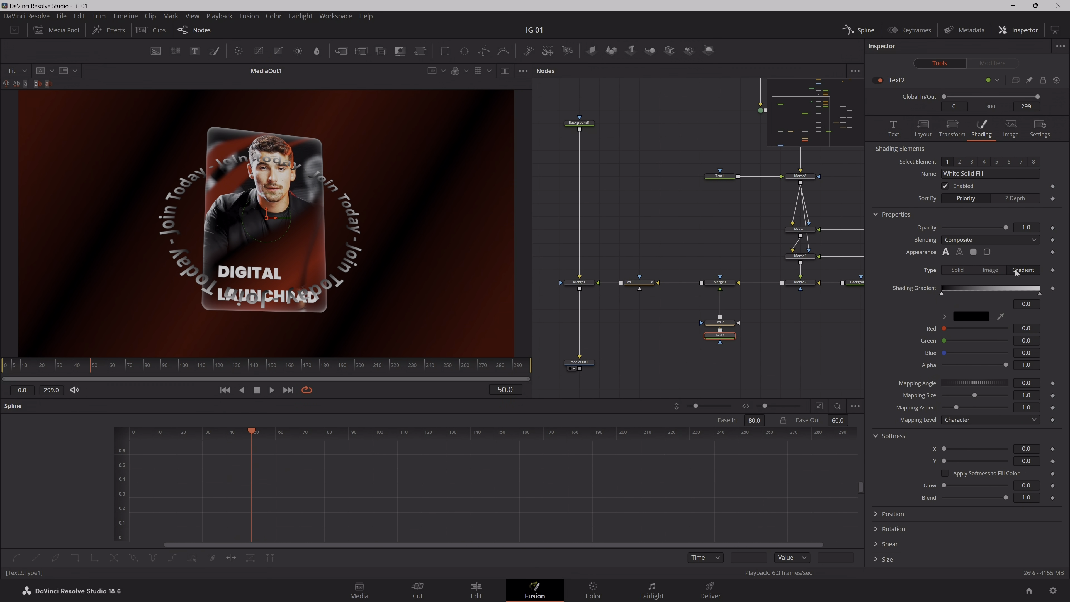
{"action": "left_click_drag", "start_coordinate": [942, 294], "coordinate": [1013, 295]}
{"action": "mouse_move", "coordinate": [1039, 295]}
{"action": "left_mouse_down"}
{"action": "mouse_move", "coordinate": [942, 295]}
{"action": "mouse_move", "coordinate": [1066, 297]}
{"action": "left_mouse_up"}
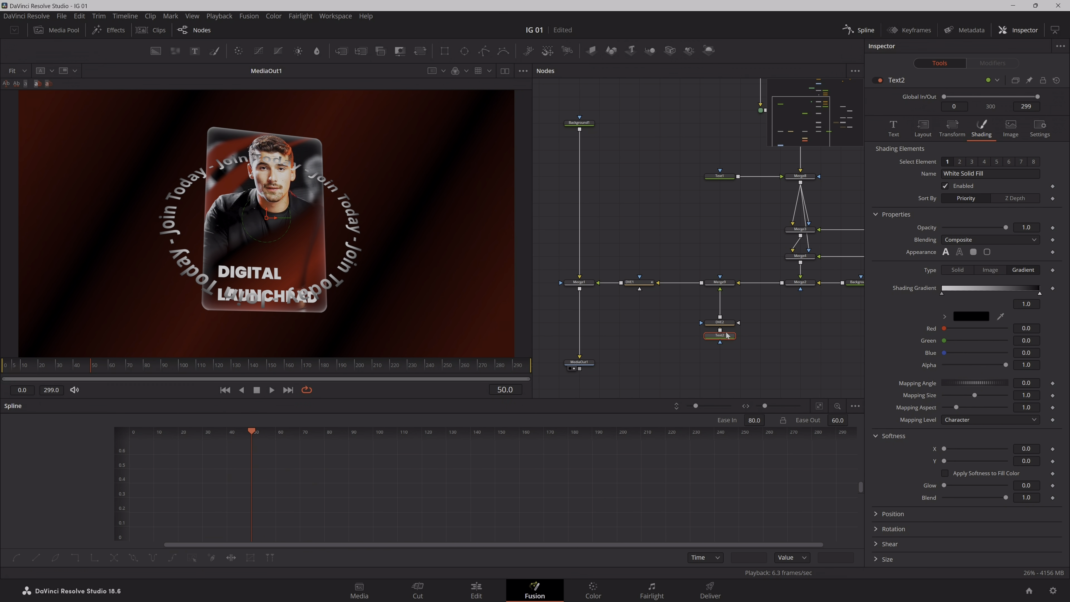
{"action": "left_click", "coordinate": [956, 271]}
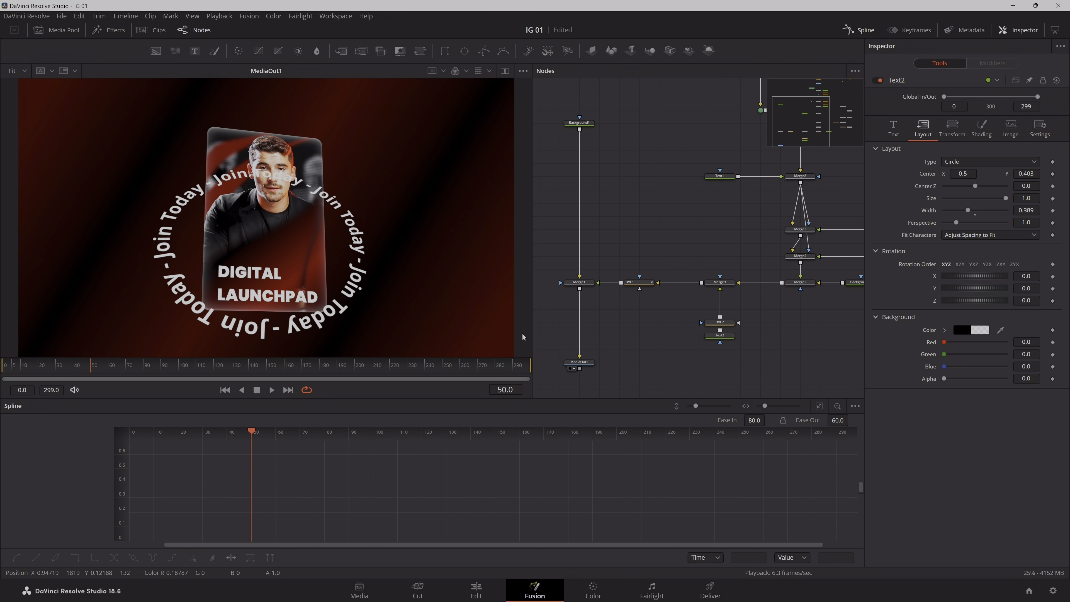
- Move the Background2 node farther away from Merge2 and save the project
{"action": "left_click_drag", "start_coordinate": [778, 307], "coordinate": [708, 313]}
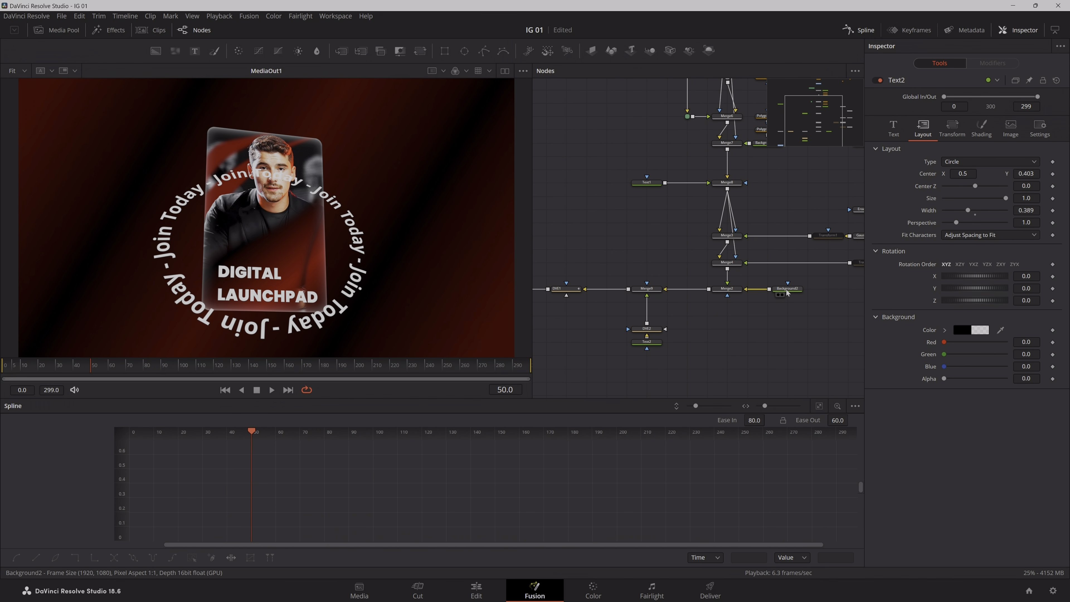
{"action": "left_click_drag", "start_coordinate": [785, 290], "coordinate": [805, 291]}
{"action": "left_click_drag", "start_coordinate": [764, 324], "coordinate": [707, 324]}
{"action": "left_click", "coordinate": [754, 341]}
{"action": "key", "text": "ctrl+s"}
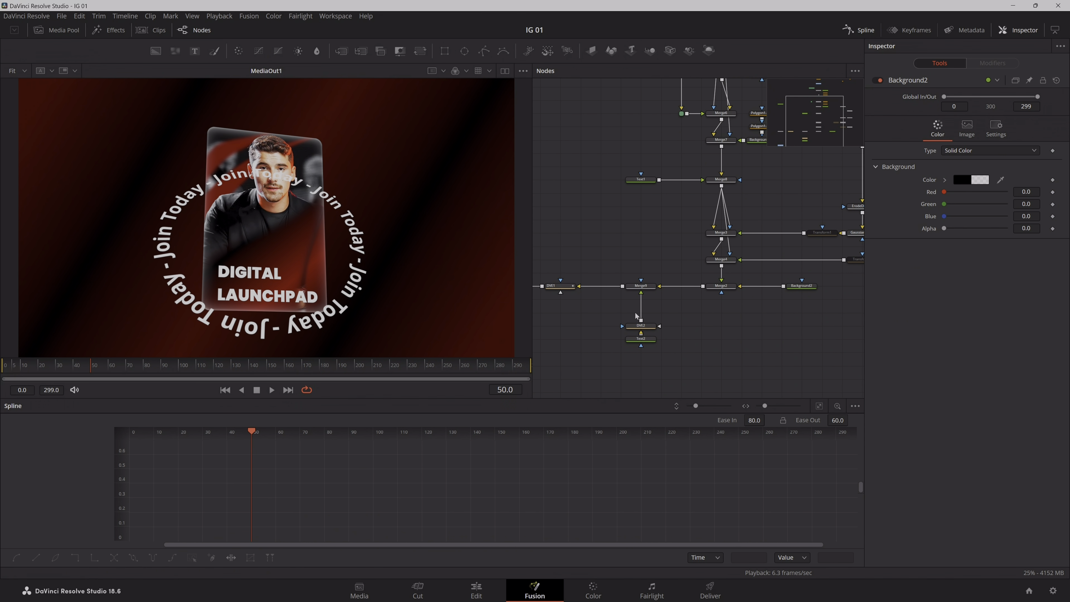
- Add a rectangle mask to Text2 and display Text2 beside MediaOut1 in a split viewer
{"action": "left_click_drag", "start_coordinate": [611, 329], "coordinate": [622, 270]}
{"action": "left_click_drag", "start_coordinate": [450, 52], "coordinate": [661, 281]}
{"action": "left_click", "coordinate": [504, 72]}
{"action": "left_click", "coordinate": [643, 287]}
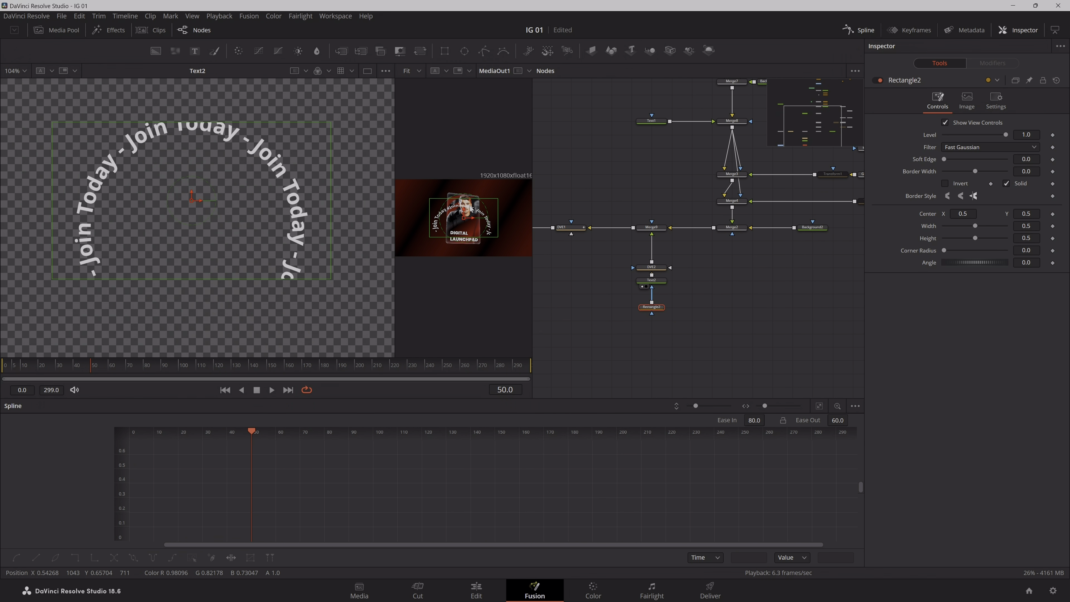
- Move the rectangle mask over the upper arc of the text, center Y 0.722444, and narrow its width to 0.25325
{"action": "scroll", "coordinate": [471, 210], "scroll_direction": "up", "scroll_amount": 5}
{"action": "scroll", "coordinate": [471, 209], "scroll_direction": "down", "scroll_amount": 3}
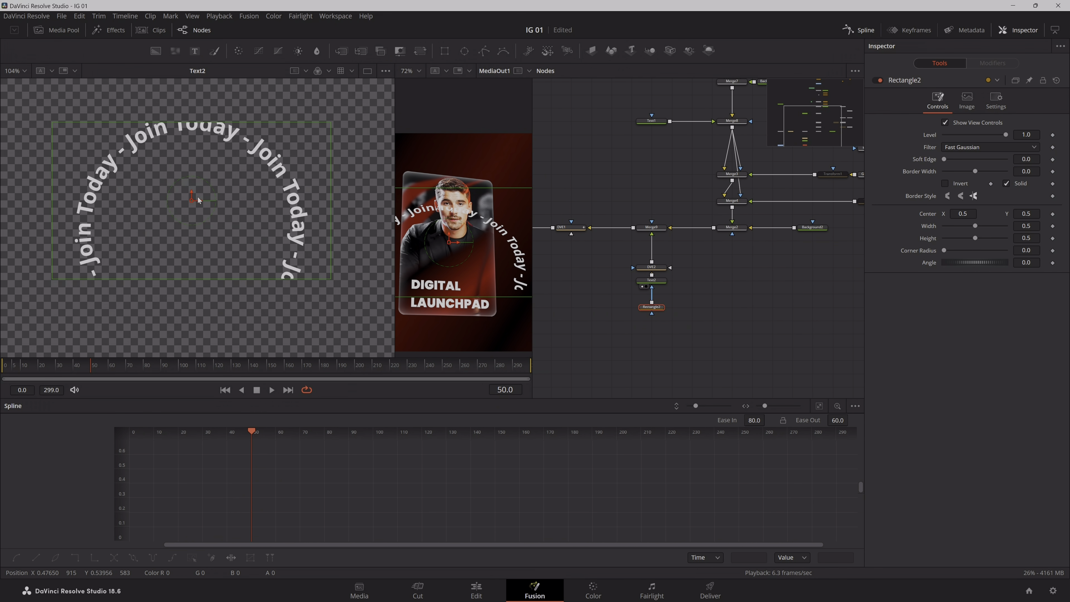
{"action": "left_click_drag", "start_coordinate": [191, 195], "coordinate": [191, 130]}
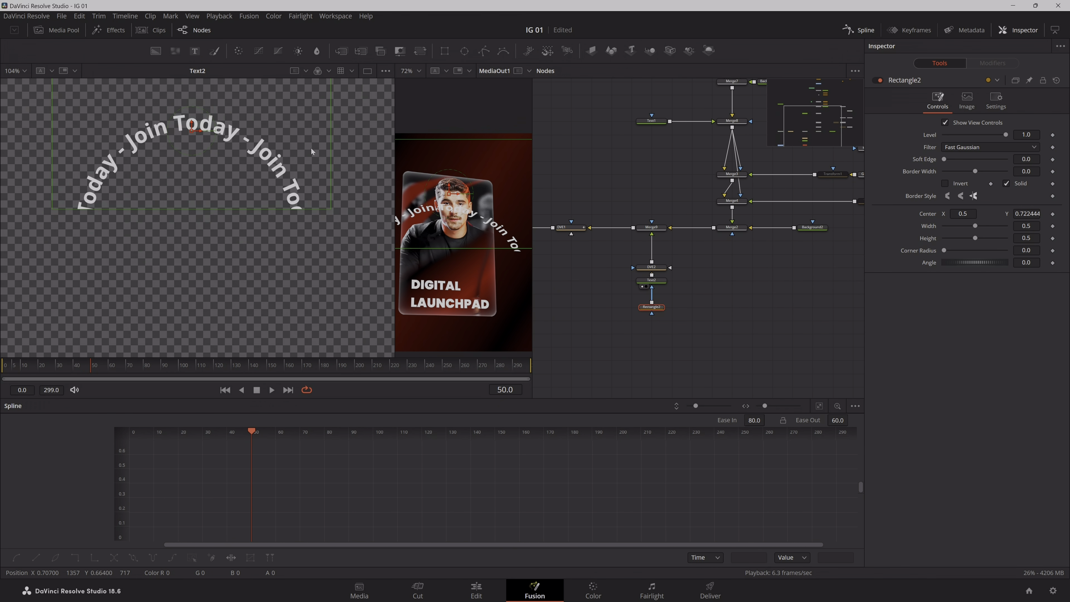
{"action": "left_click_drag", "start_coordinate": [330, 146], "coordinate": [262, 169]}
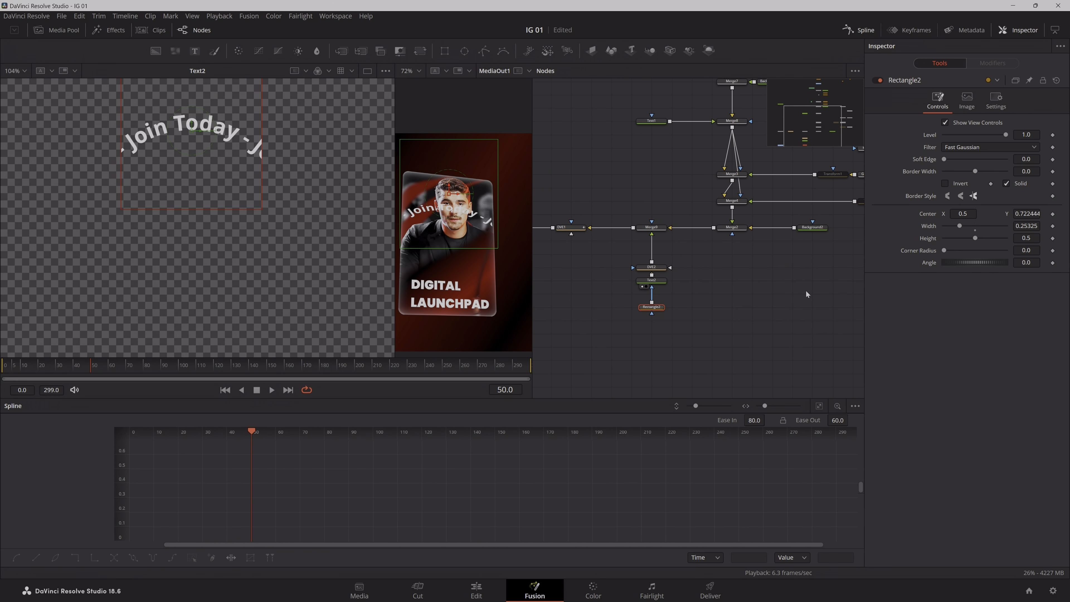
- Reset Text2's layout center to Y 0.5, fit the Text2 view and save the project
{"action": "left_click", "coordinate": [652, 281]}
{"action": "double_click", "coordinate": [926, 175]}
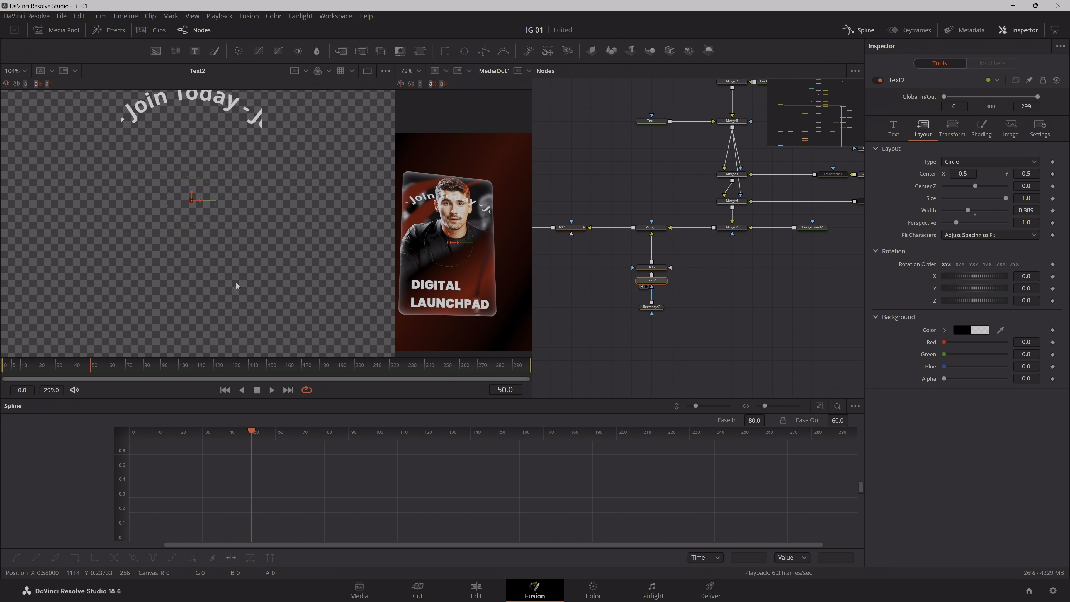
{"action": "scroll", "coordinate": [237, 283], "scroll_direction": "down", "scroll_amount": 1}
{"action": "key", "text": "ctrl+f"}
{"action": "key", "text": "ctrl+s"}
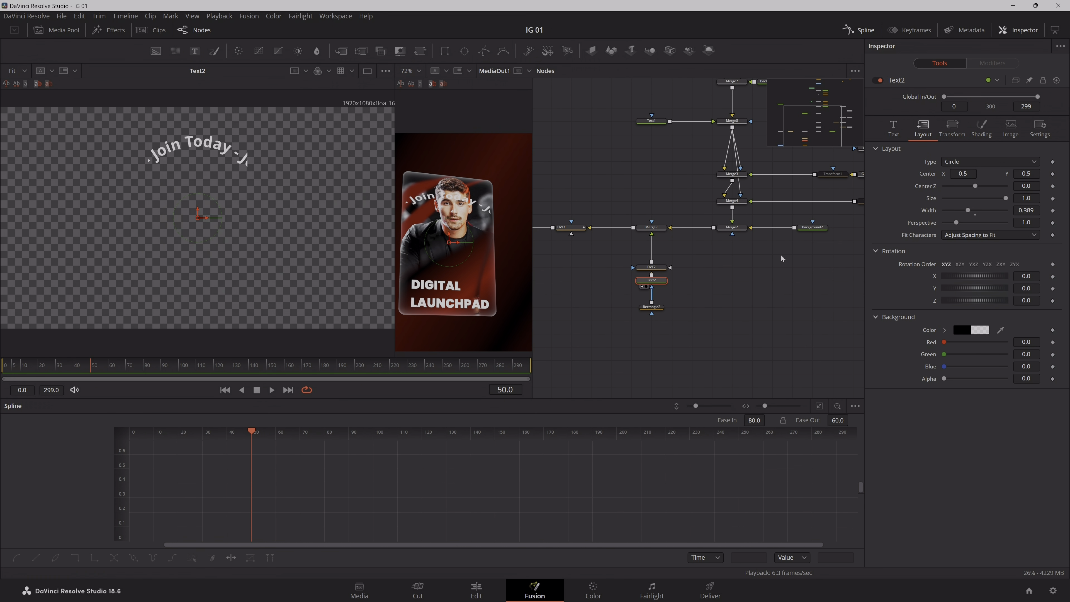
- Disconnect the rectangle mask from Text2 and attach it to Merge9 as its effect mask
{"action": "left_click_drag", "start_coordinate": [704, 303], "coordinate": [721, 309]}
{"action": "left_click", "coordinate": [668, 297]}
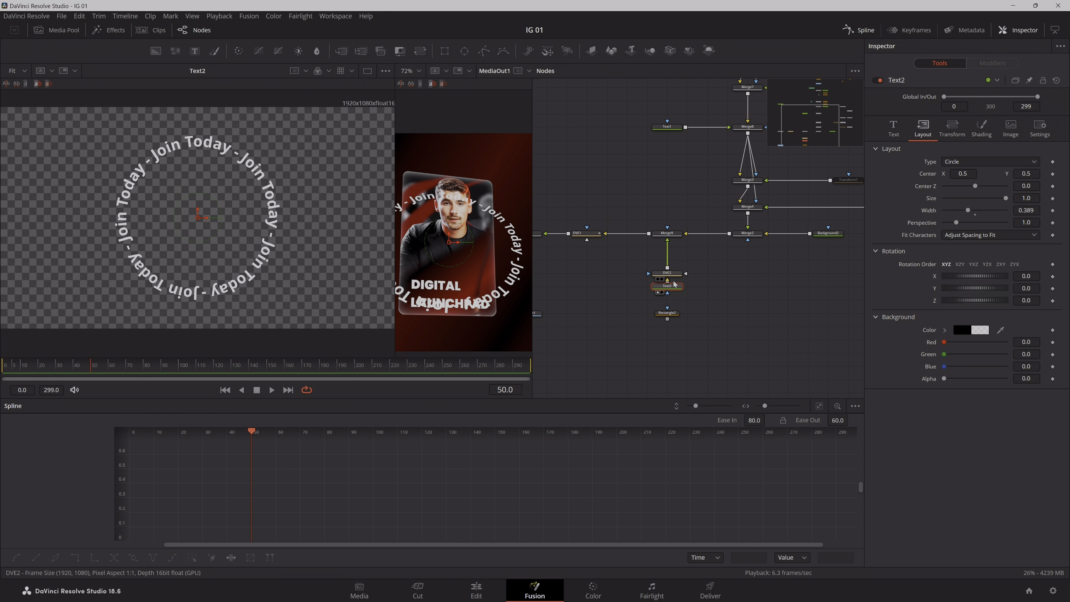
{"action": "left_click_drag", "start_coordinate": [668, 314], "coordinate": [667, 232]}
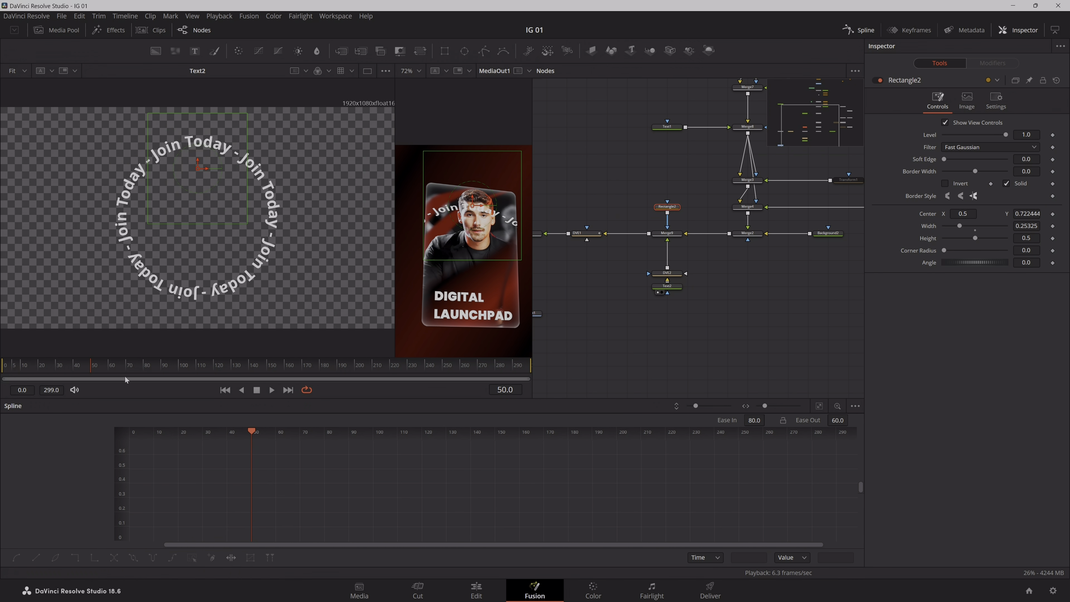
- Go to frame 0 and display Merge9 in a single enlarged viewer
{"action": "left_click_drag", "start_coordinate": [92, 368], "coordinate": [41, 393]}
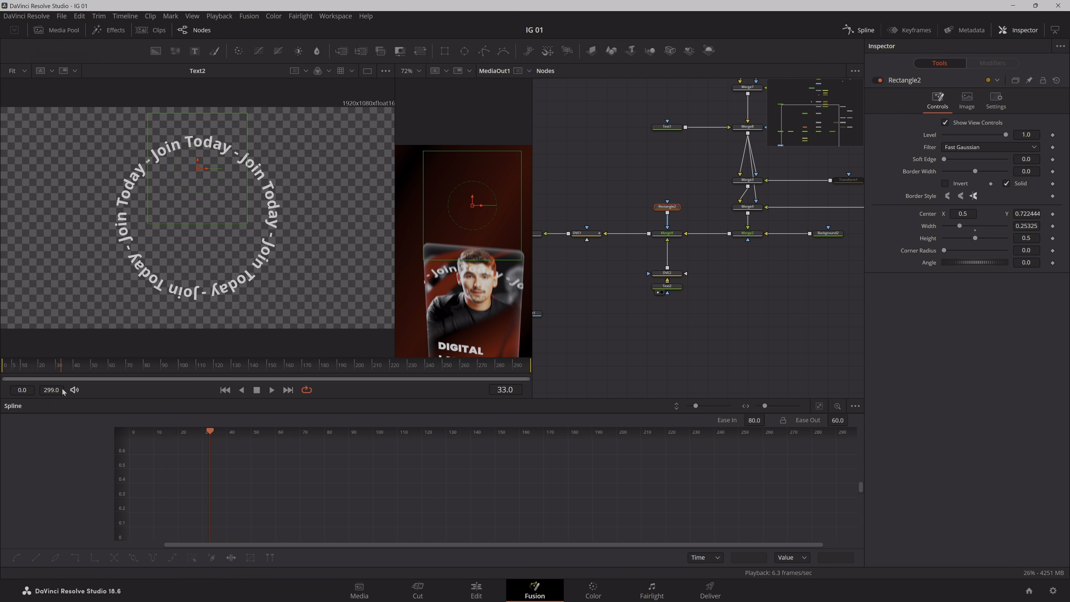
{"action": "left_click_drag", "start_coordinate": [63, 390], "coordinate": [68, 389]}
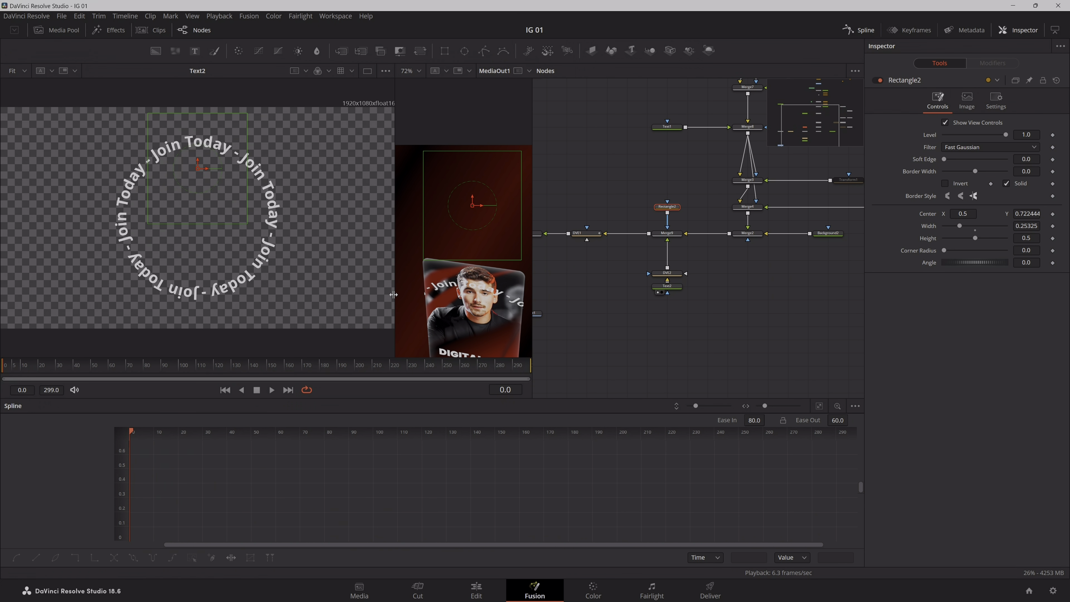
{"action": "left_click_drag", "start_coordinate": [395, 295], "coordinate": [278, 295]}
{"action": "left_click_drag", "start_coordinate": [666, 233], "coordinate": [383, 229]}
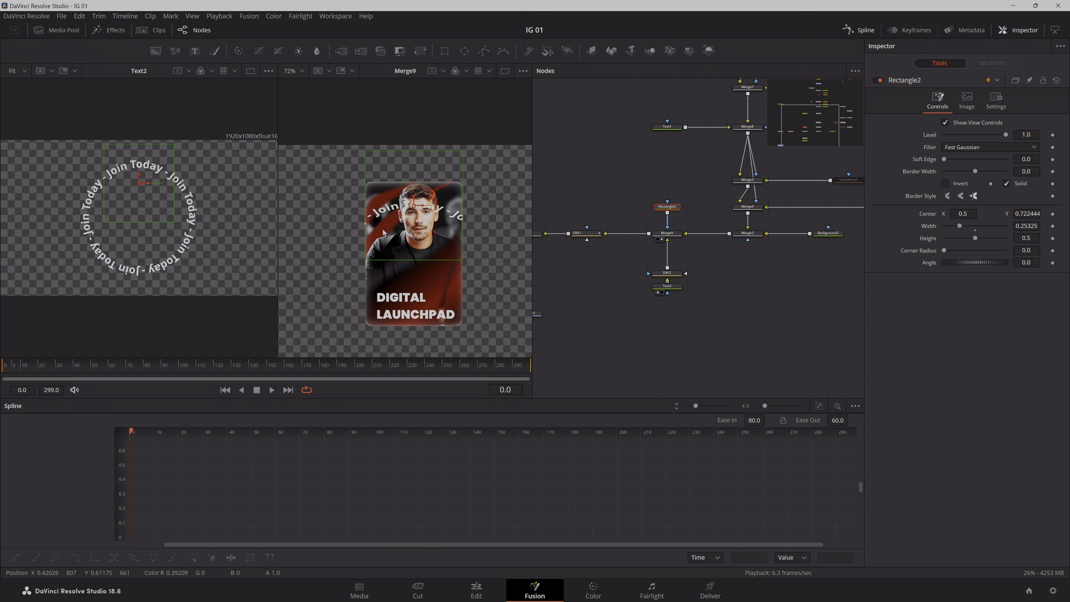
{"action": "scroll", "coordinate": [459, 256], "scroll_direction": "up", "scroll_amount": 2}
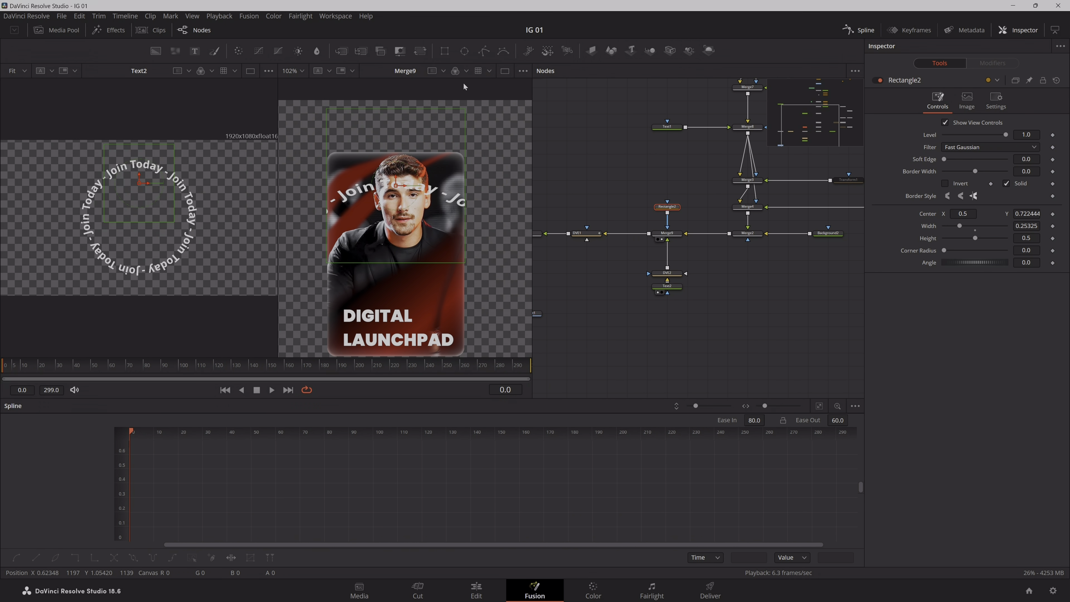
{"action": "left_click", "coordinate": [505, 71]}
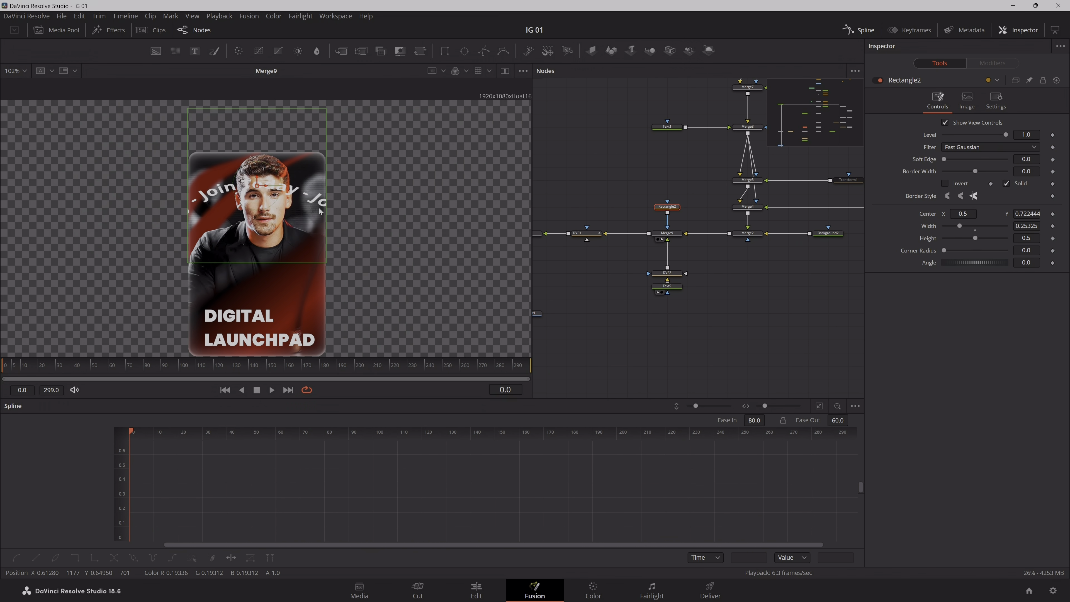
- Narrow the Rectangle2 mask to a width of 0.245704 and set its soft edge to 0.0029
{"action": "scroll", "coordinate": [291, 200], "scroll_direction": "up", "scroll_amount": 4}
{"action": "left_click_drag", "start_coordinate": [426, 217], "coordinate": [421, 224]}
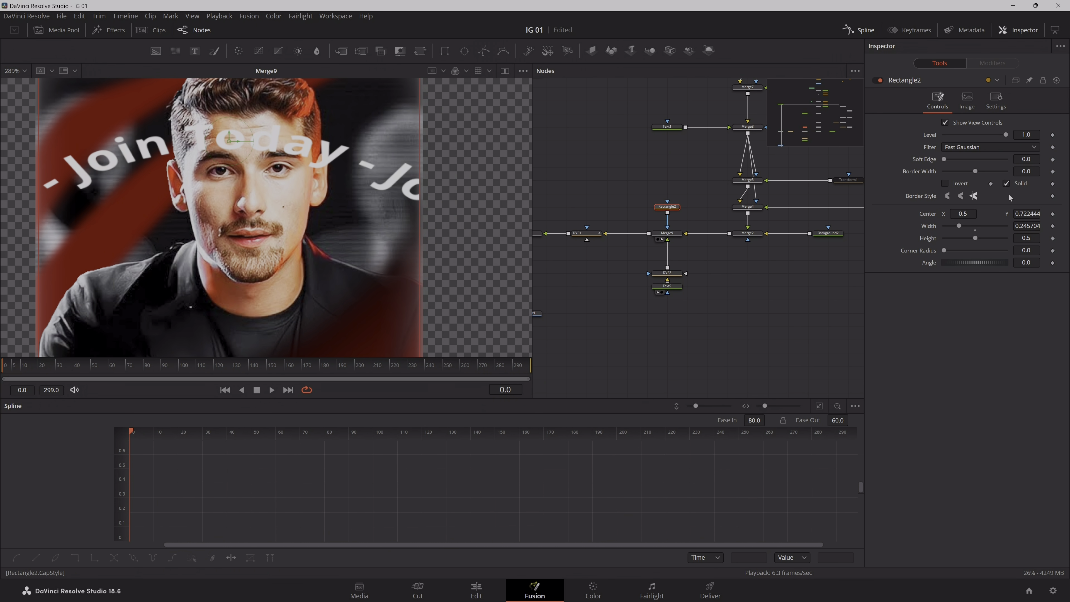
{"action": "left_click_drag", "start_coordinate": [945, 159], "coordinate": [947, 159]}
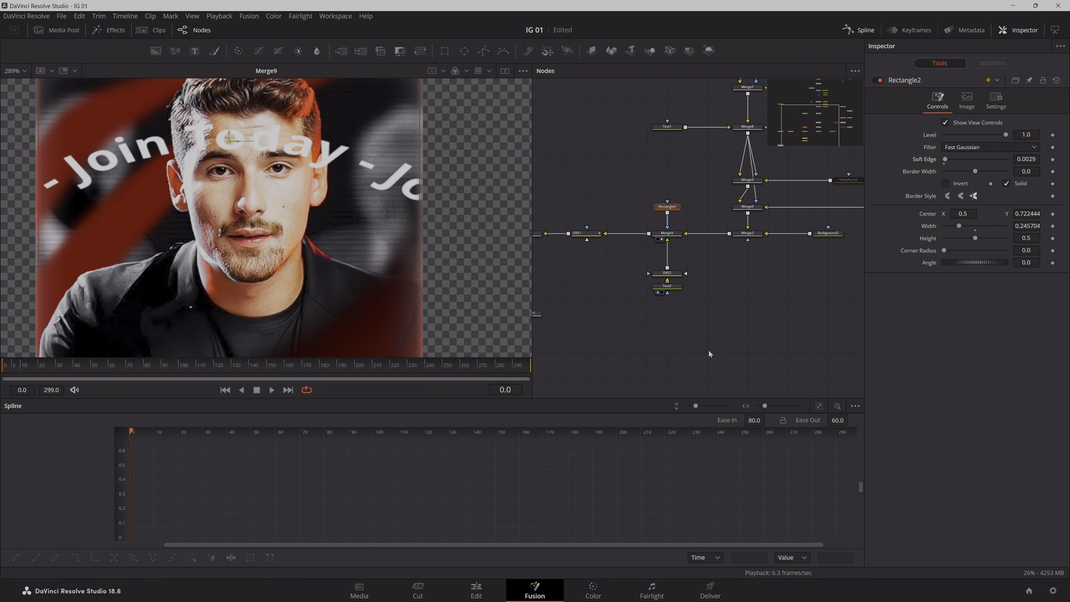
- Invert the Rectangle2 mask and widen it to 0.253878 to match the card's edges
{"action": "left_click", "coordinate": [675, 235]}
{"action": "left_click", "coordinate": [996, 101]}
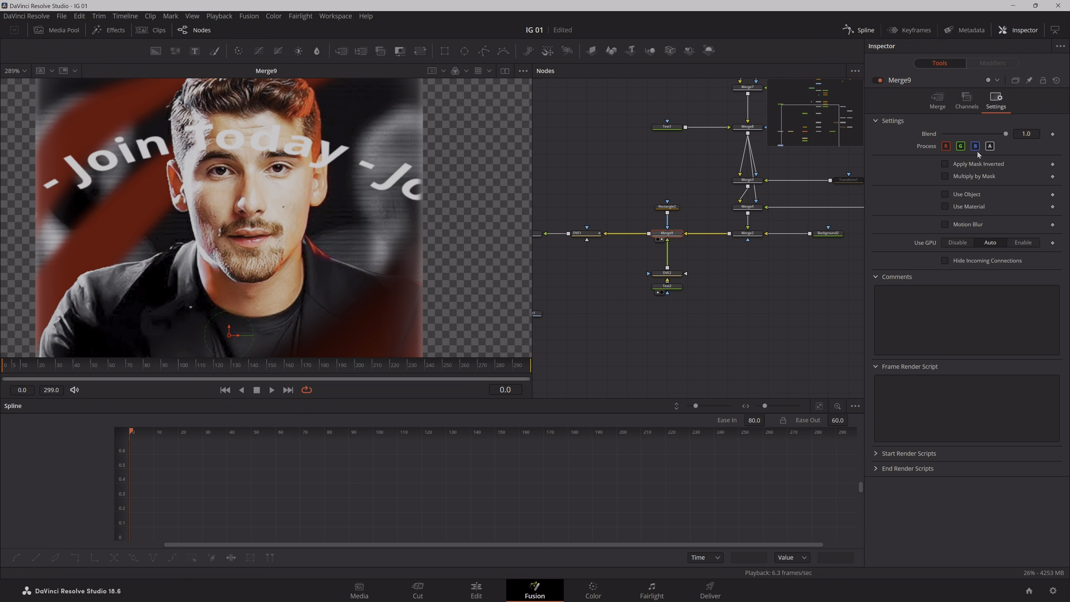
{"action": "left_click", "coordinate": [676, 206]}
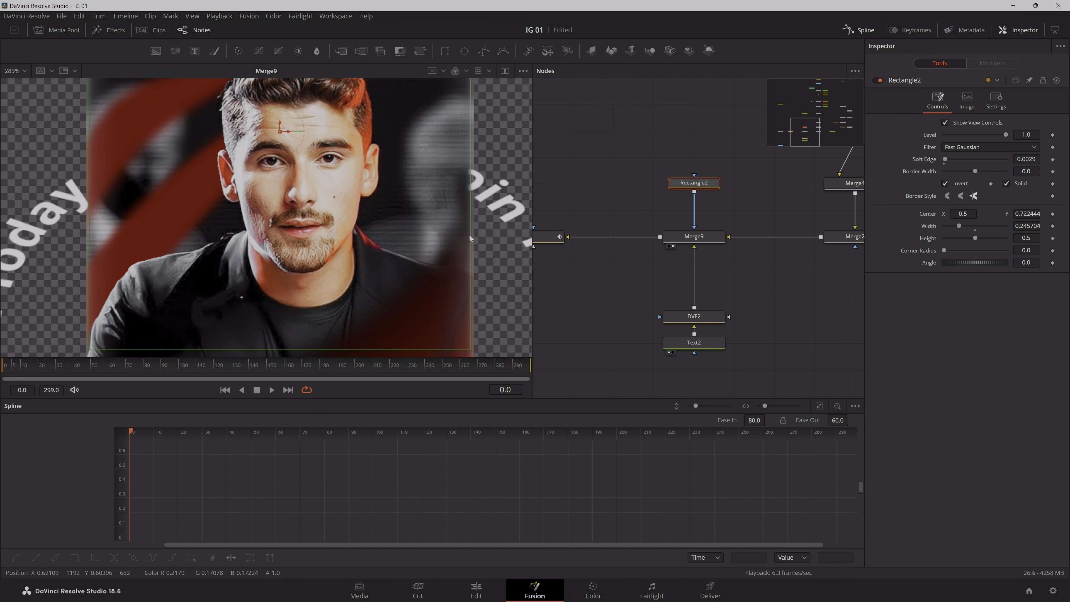
{"action": "left_click_drag", "start_coordinate": [469, 235], "coordinate": [476, 237]}
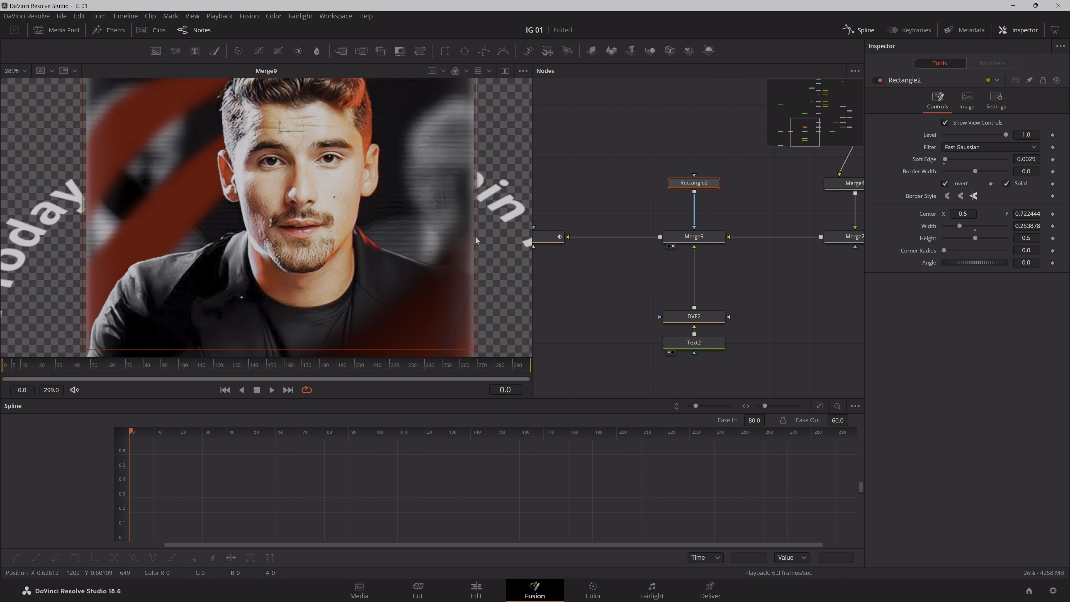
{"action": "scroll", "coordinate": [382, 250], "scroll_direction": "down", "scroll_amount": 1}
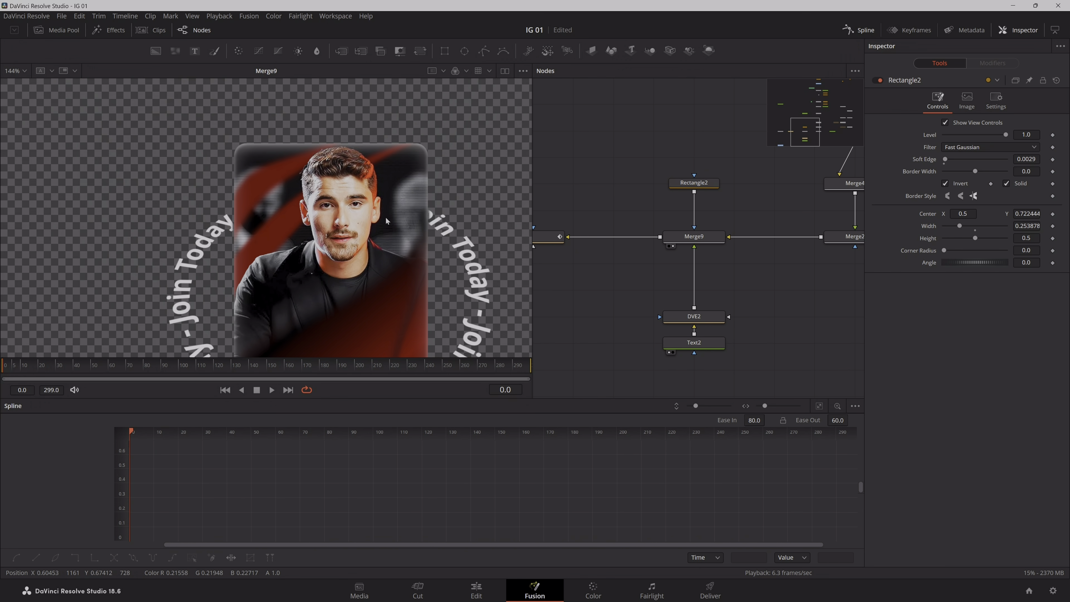
- Display MediaOut1 fitted in the viewer and check the masked text ring at frame 48
{"action": "left_click_drag", "start_coordinate": [667, 266], "coordinate": [384, 277]}
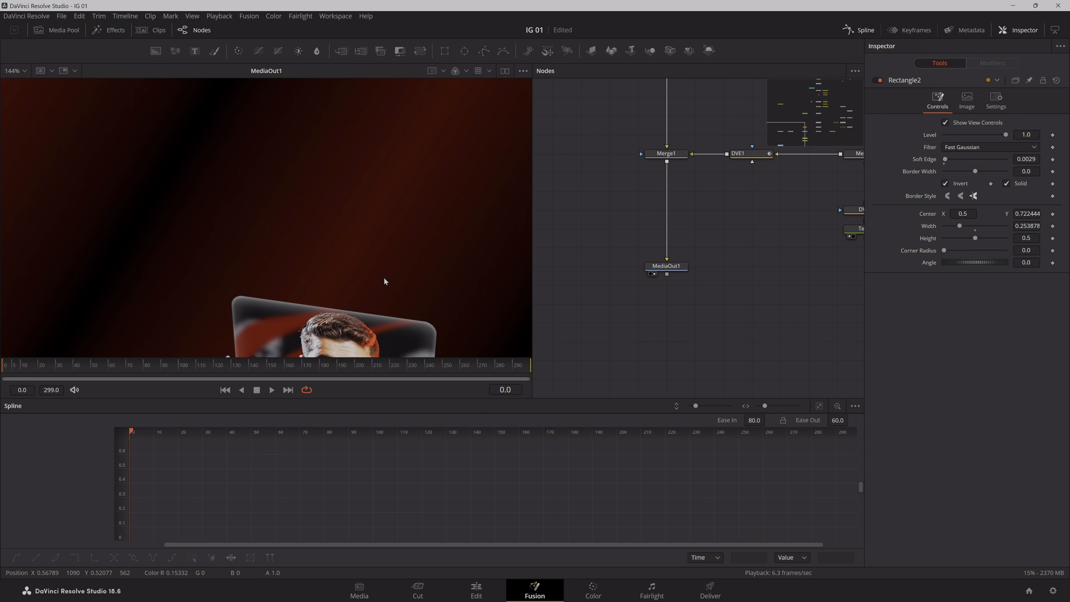
{"action": "key", "text": "ctrl+f"}
{"action": "left_click_drag", "start_coordinate": [27, 368], "coordinate": [87, 368]}
{"action": "left_click_drag", "start_coordinate": [646, 248], "coordinate": [504, 311]}
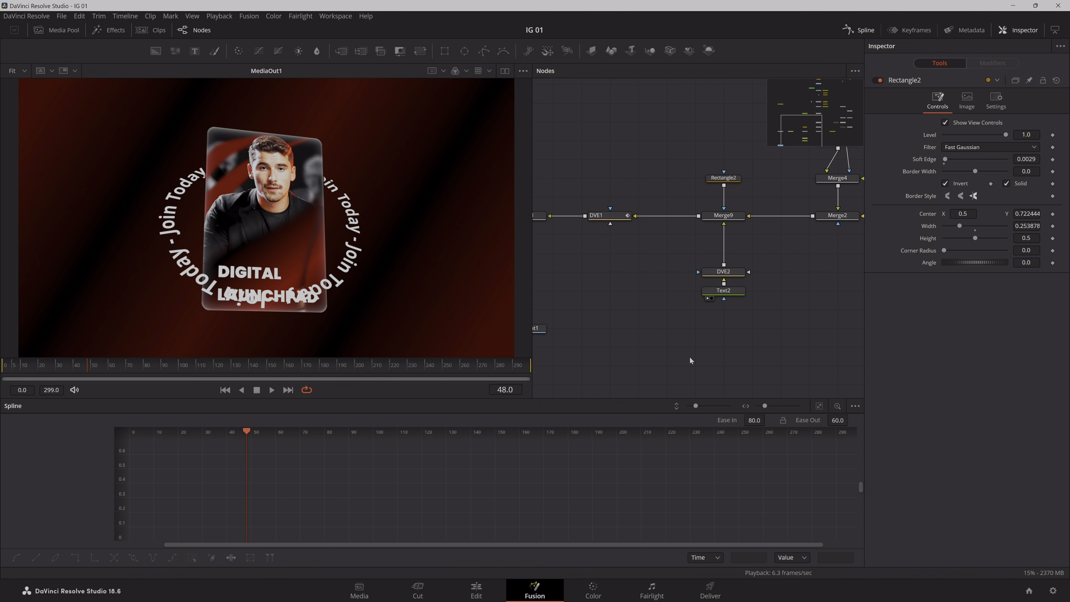
- Space the Text2 node further below DVE2 and keyframe its layout Z rotation at 0 on frame 0
{"action": "left_click", "coordinate": [738, 292]}
{"action": "left_click_drag", "start_coordinate": [738, 291], "coordinate": [738, 310]}
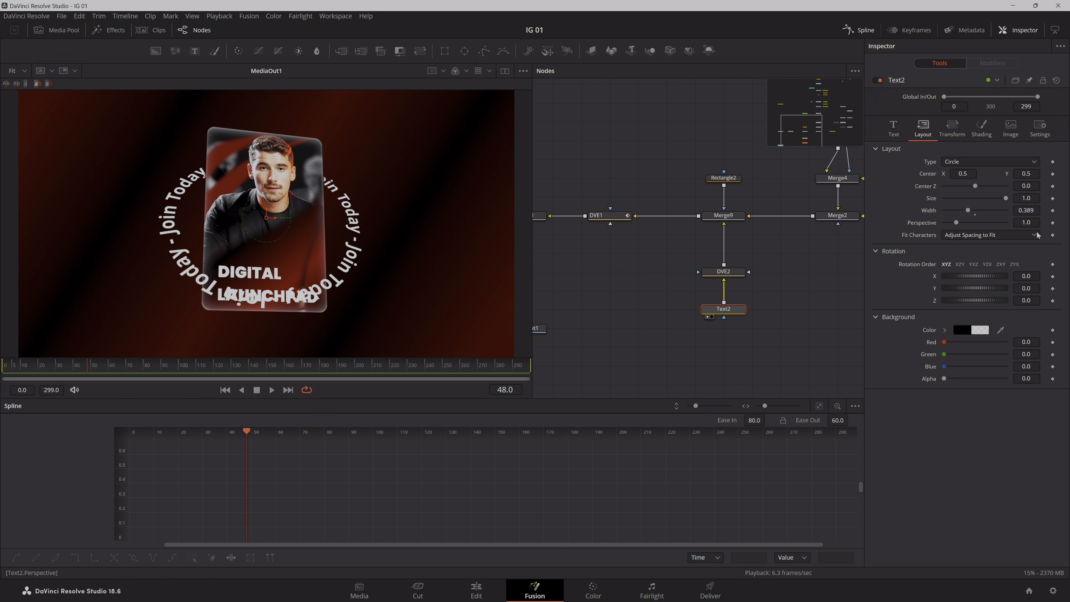
{"action": "left_click_drag", "start_coordinate": [54, 369], "coordinate": [3, 369]}
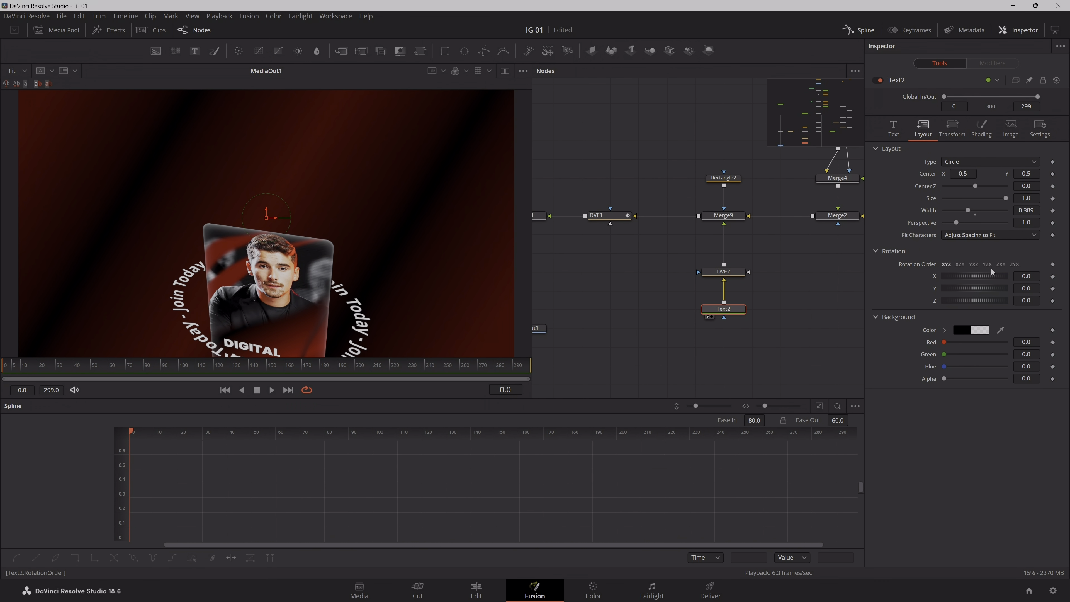
{"action": "mouse_move", "coordinate": [975, 300]}
{"action": "left_mouse_down"}
{"action": "mouse_move", "coordinate": [984, 301]}
{"action": "mouse_move", "coordinate": [948, 303]}
{"action": "mouse_move", "coordinate": [983, 305]}
{"action": "left_mouse_up"}
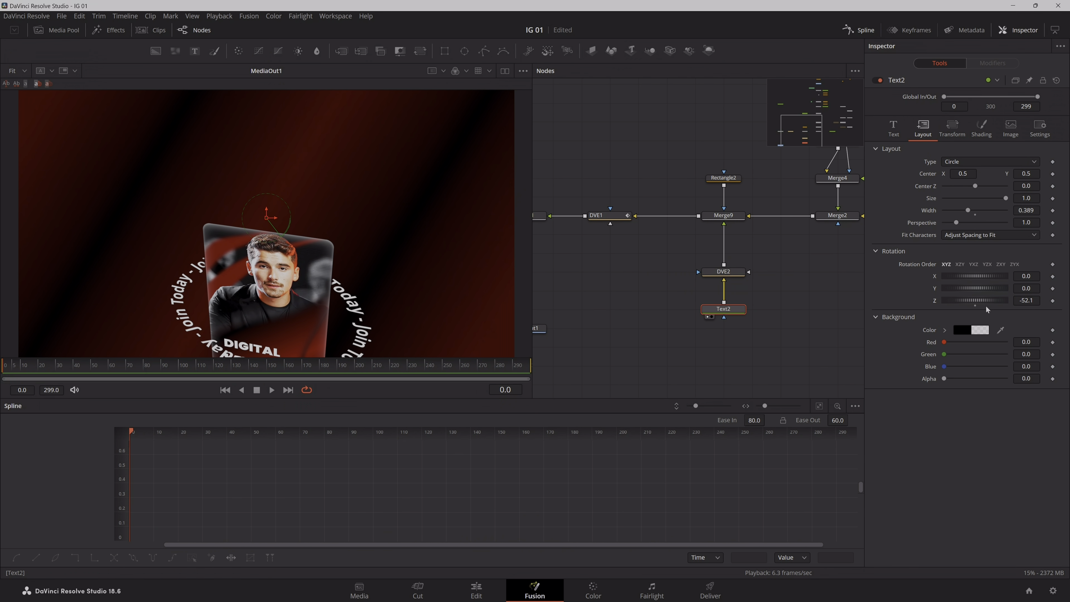
{"action": "left_click", "coordinate": [975, 306]}
{"action": "left_click", "coordinate": [1053, 301]}
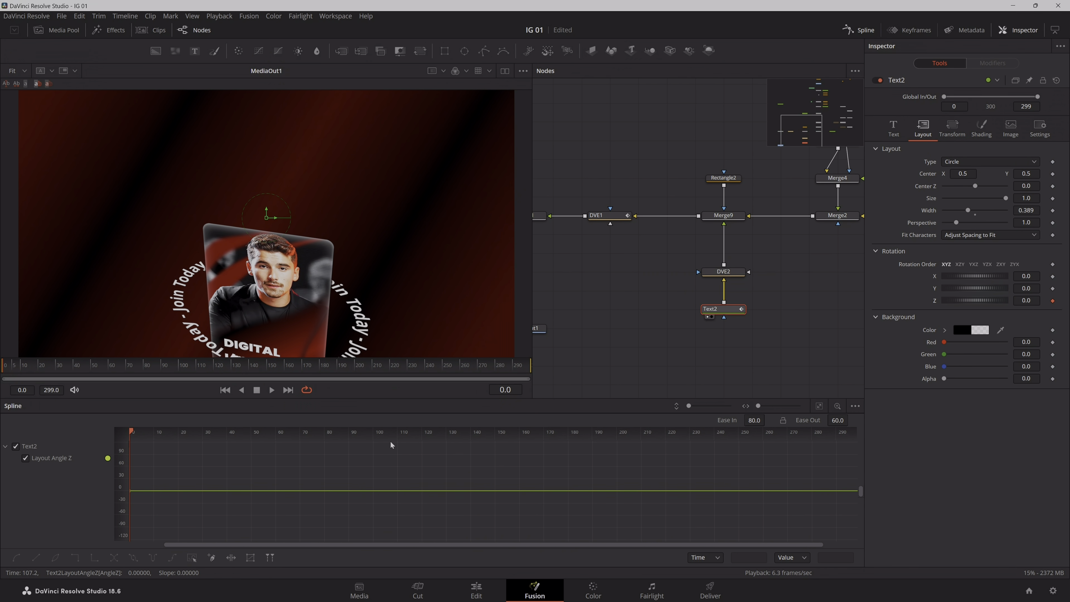
- Set Text2's layout Z rotation to 360*4 (1440 degrees) at frame 60
{"action": "left_click_drag", "start_coordinate": [34, 368], "coordinate": [109, 382]}
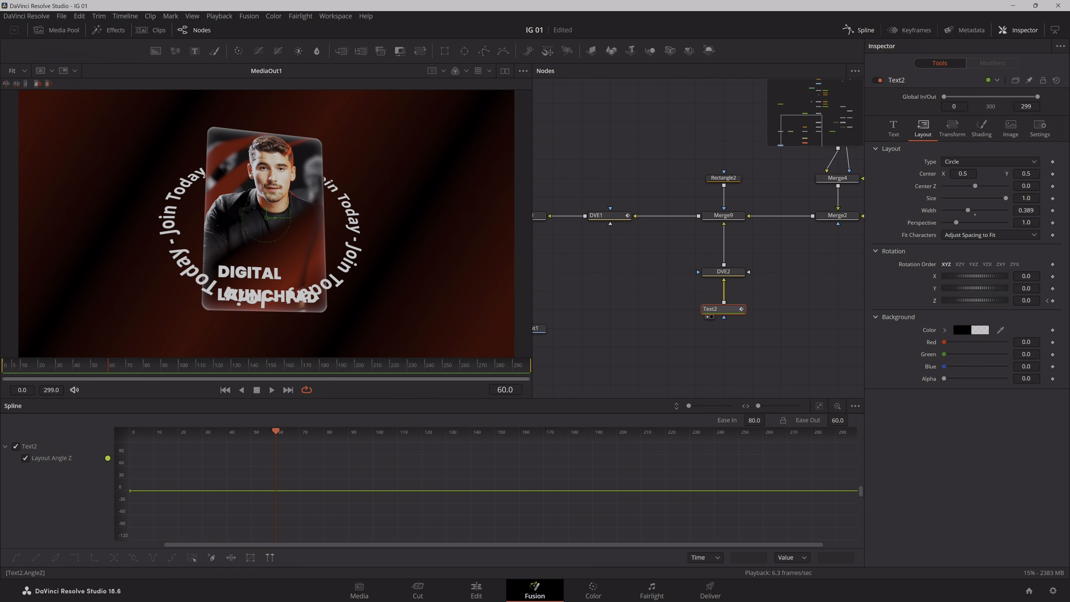
{"action": "left_click", "coordinate": [1026, 300]}
{"action": "type", "text": "360*4"}
{"action": "key", "text": "Tab"}
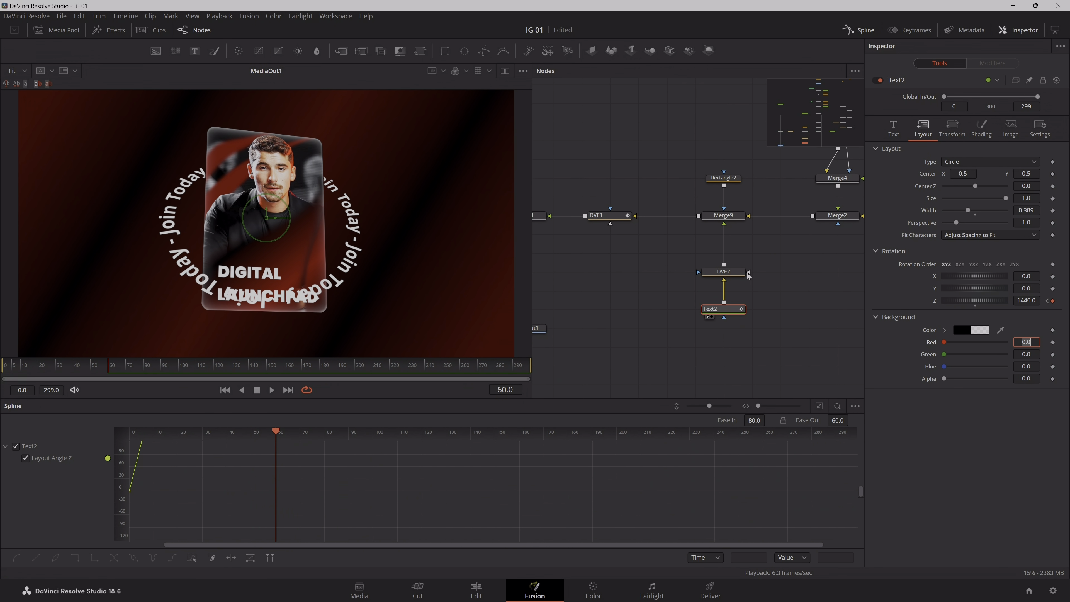
- Lower the text ring around the card by setting DVE2's Center Y to 0.421, and scrub back to frame 46
{"action": "left_click_drag", "start_coordinate": [724, 310], "coordinate": [723, 328]}
{"action": "left_click", "coordinate": [738, 276]}
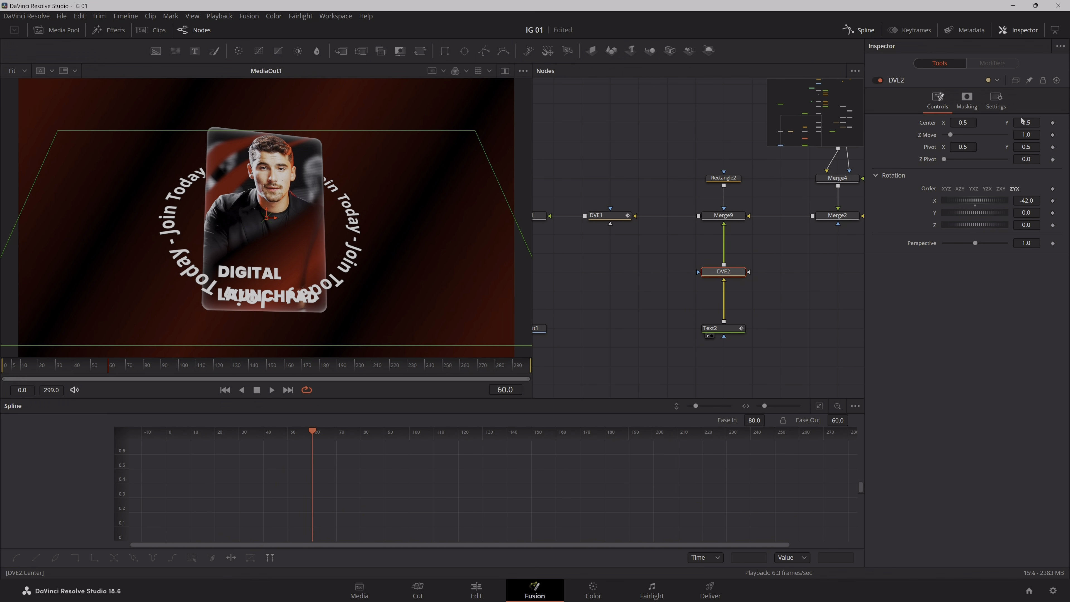
{"action": "left_click_drag", "start_coordinate": [1022, 121], "coordinate": [987, 121]}
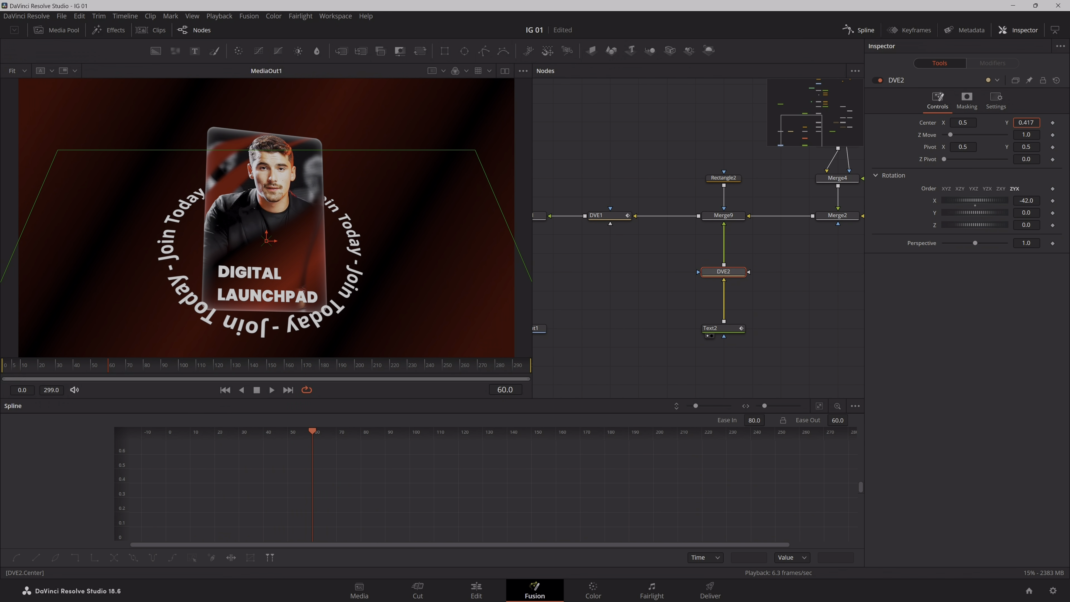
{"action": "left_click", "coordinate": [125, 373]}
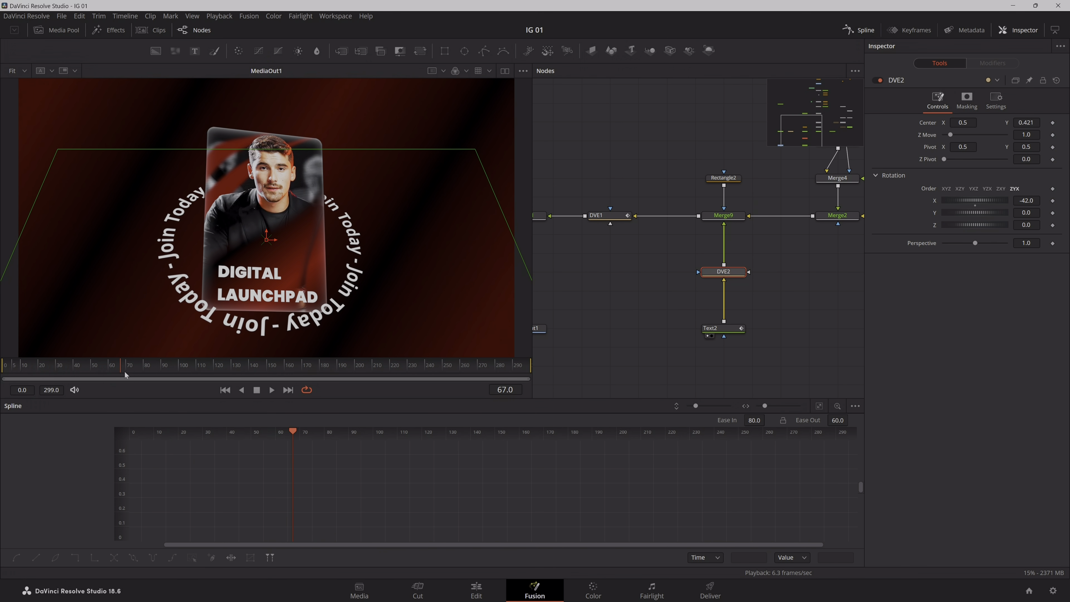
{"action": "left_click_drag", "start_coordinate": [126, 373], "coordinate": [83, 382]}
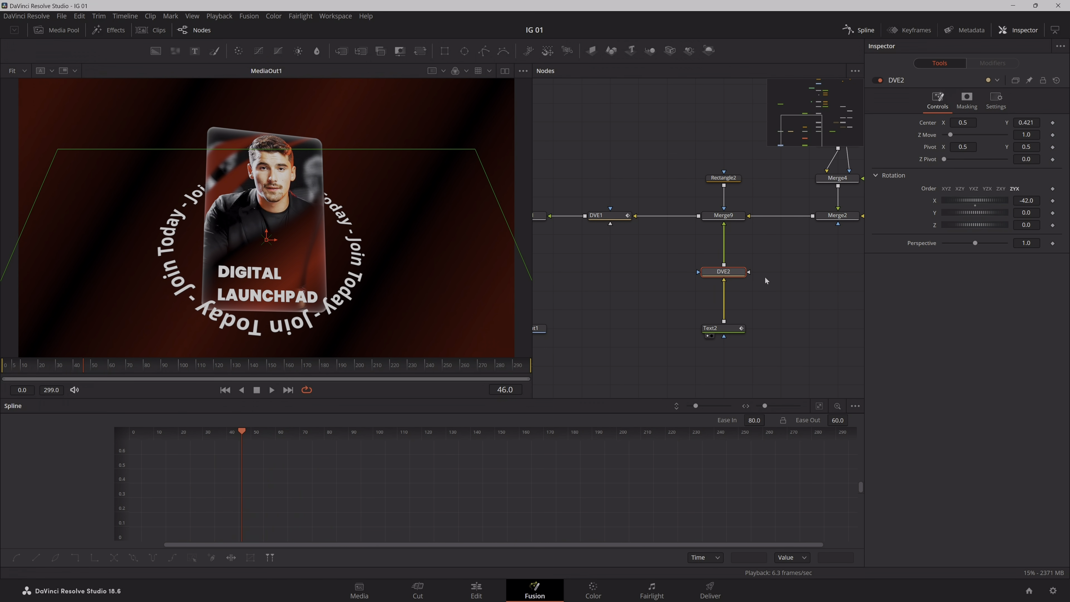
- Enable motion blur on Text2 with quality 8 and shutter angle 200, and save the project
{"action": "left_click", "coordinate": [717, 329]}
{"action": "left_click", "coordinate": [1040, 127]}
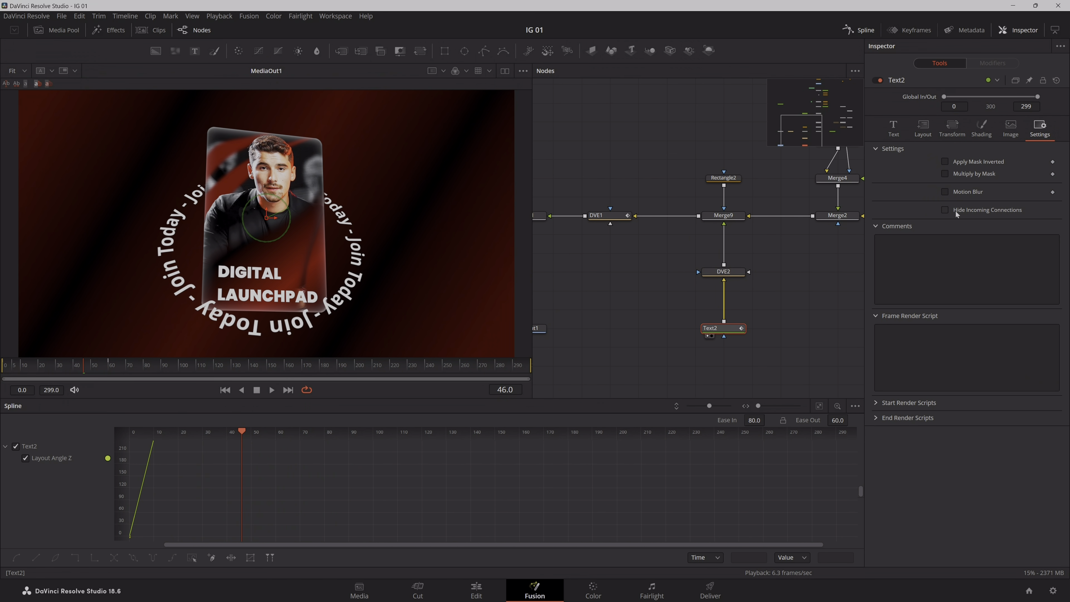
{"action": "left_click", "coordinate": [968, 192]}
{"action": "left_click_drag", "start_coordinate": [957, 205], "coordinate": [994, 205]}
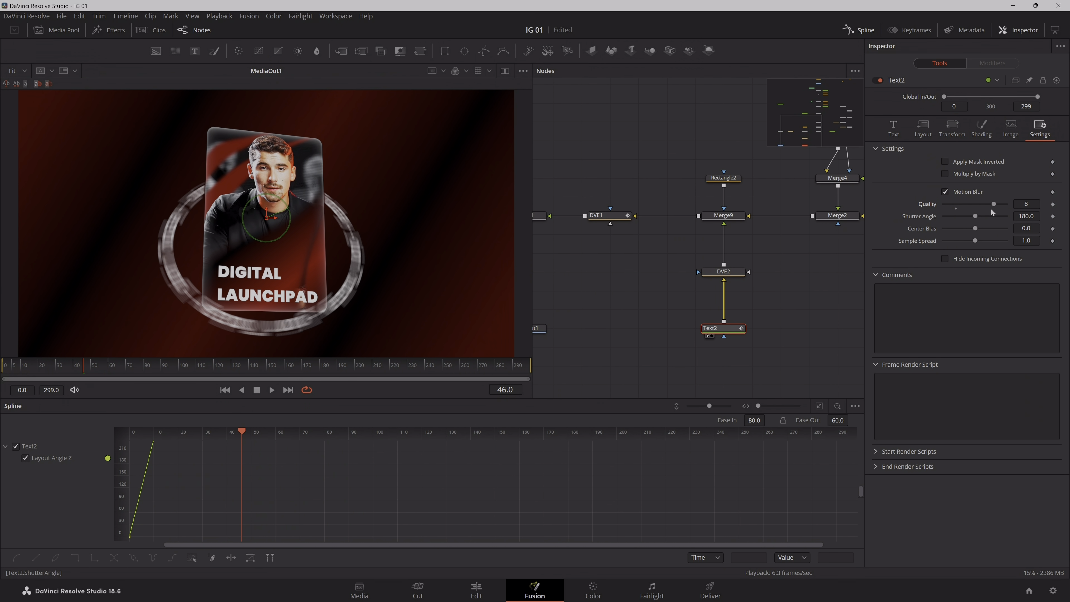
{"action": "double_click", "coordinate": [1027, 216]}
{"action": "type", "text": "200"}
{"action": "key", "text": "Tab"}
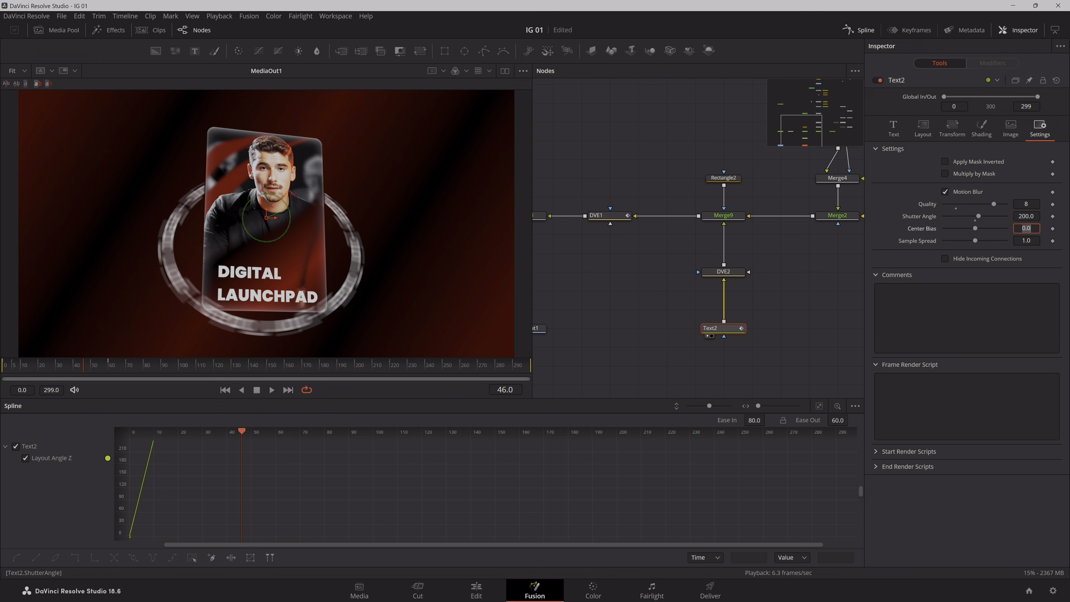
{"action": "left_click", "coordinate": [794, 307]}
{"action": "key", "text": "ctrl+s"}
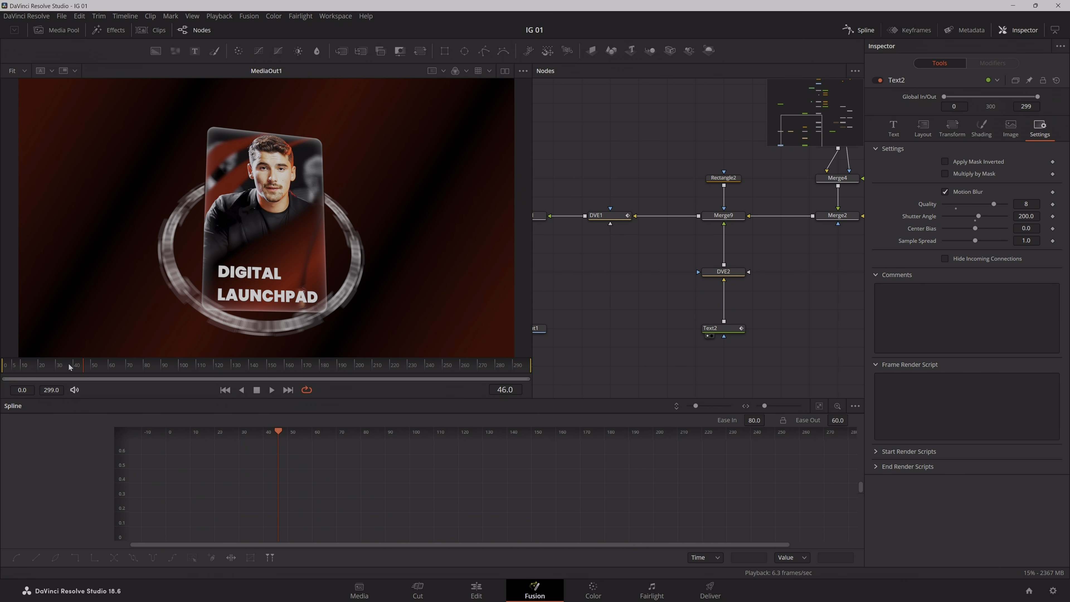
{"action": "left_click_drag", "start_coordinate": [70, 367], "coordinate": [115, 408]}
- Set Text2's layout Z rotation to 2520 at the last frame, 299
{"action": "left_click", "coordinate": [723, 328]}
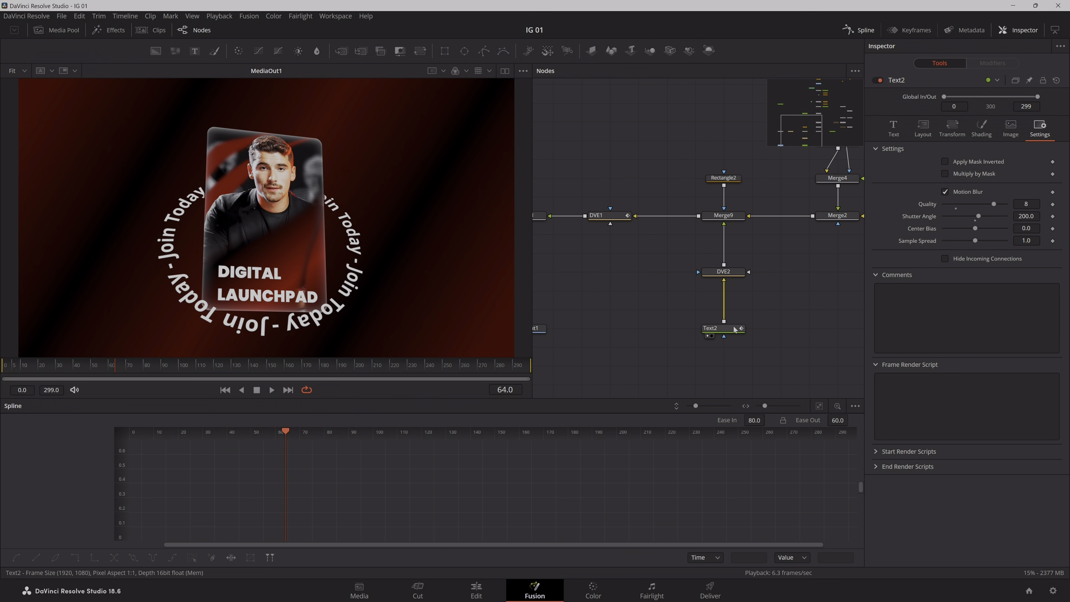
{"action": "key", "text": "End"}
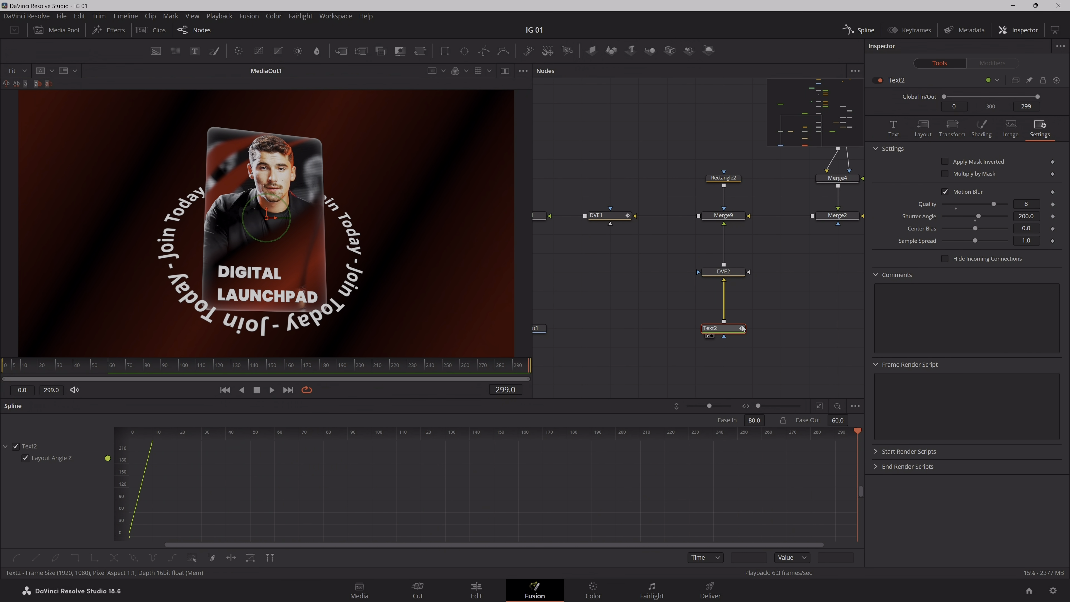
{"action": "left_click", "coordinate": [923, 127]}
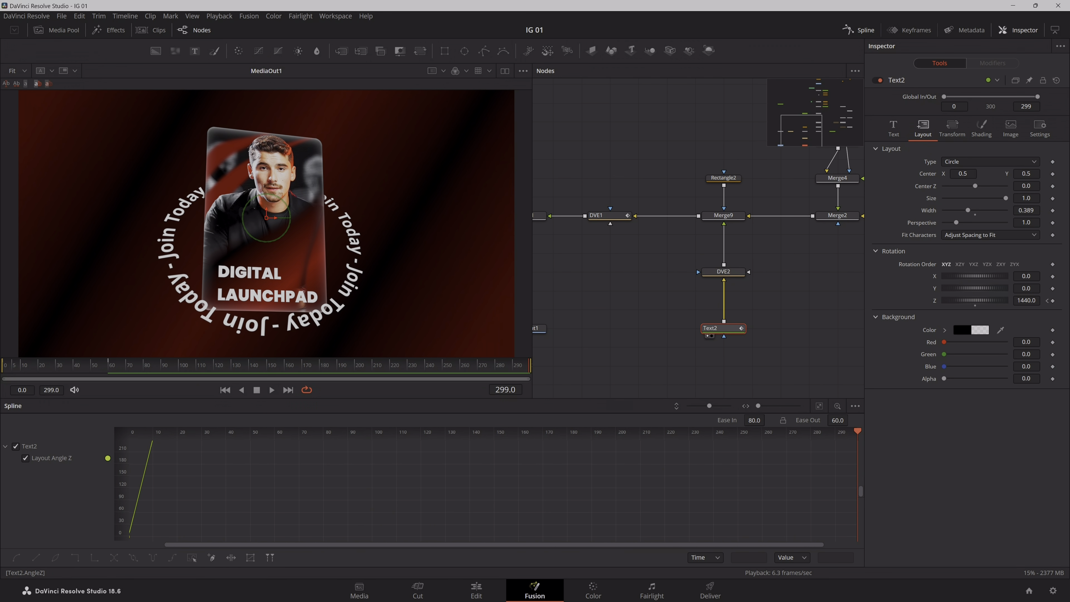
{"action": "left_click", "coordinate": [1026, 300]}
{"action": "key", "text": "Tab"}
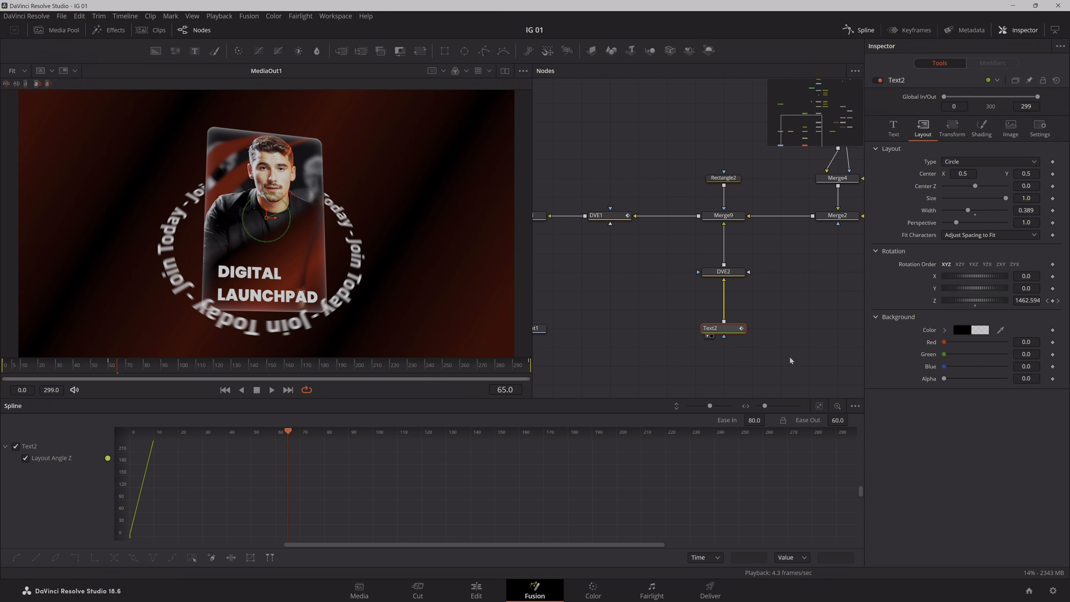
- Smooth all keyframes of Text2's Layout Angle Z curve in the spline editor
{"action": "left_click", "coordinate": [856, 406]}
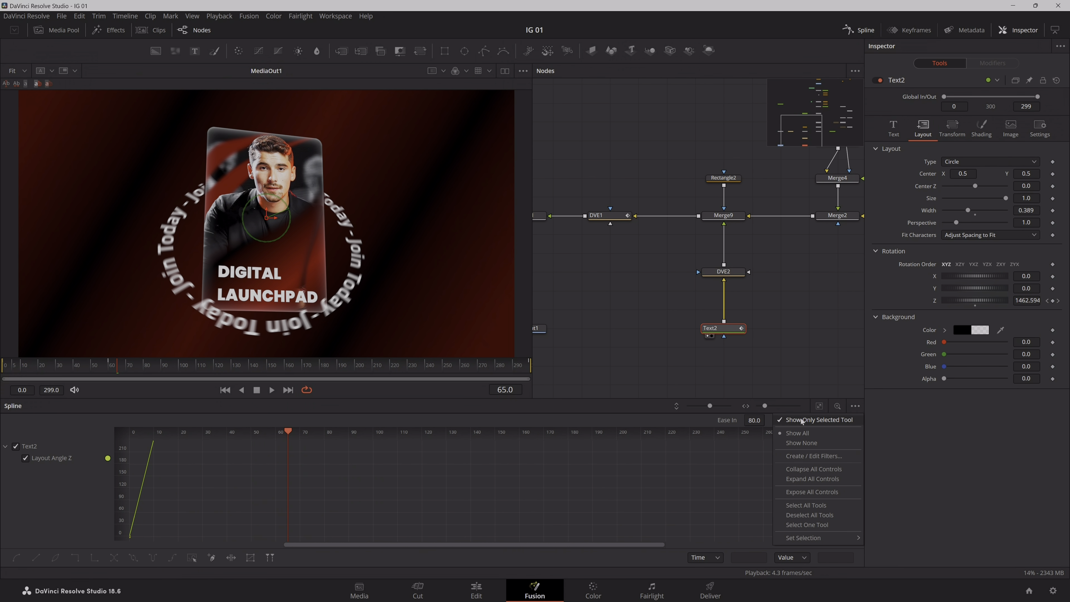
{"action": "left_click", "coordinate": [809, 419]}
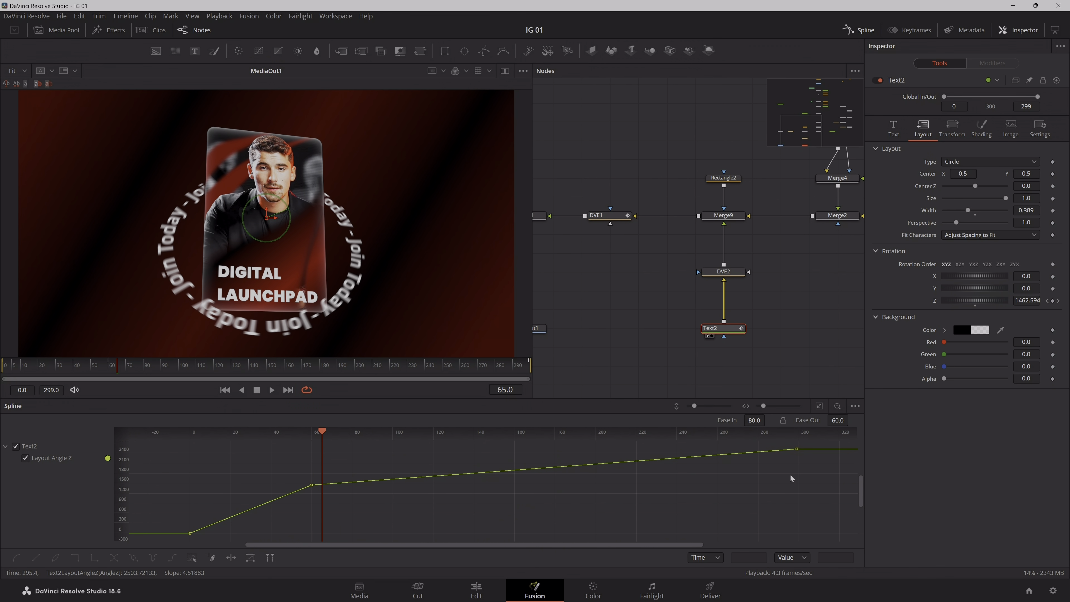
{"action": "key", "text": "ctrl+a"}
{"action": "key", "text": "shift+s"}
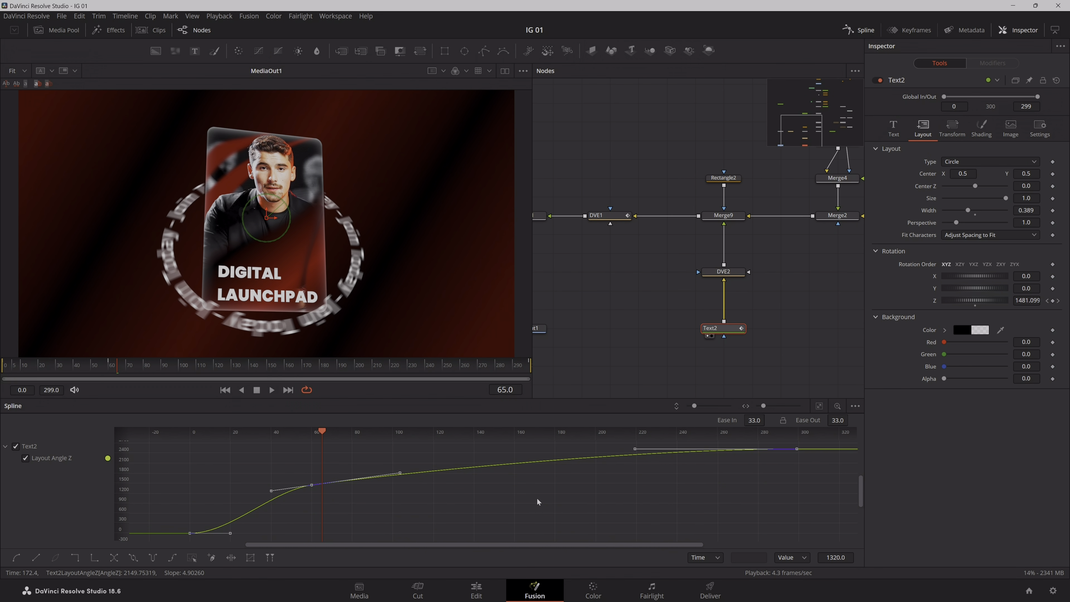
- Set the Layout Angle Z keyframe at frame 60 to an Ease Out of 24 and an Ease In of 60
{"action": "left_click_drag", "start_coordinate": [356, 511], "coordinate": [247, 449]}
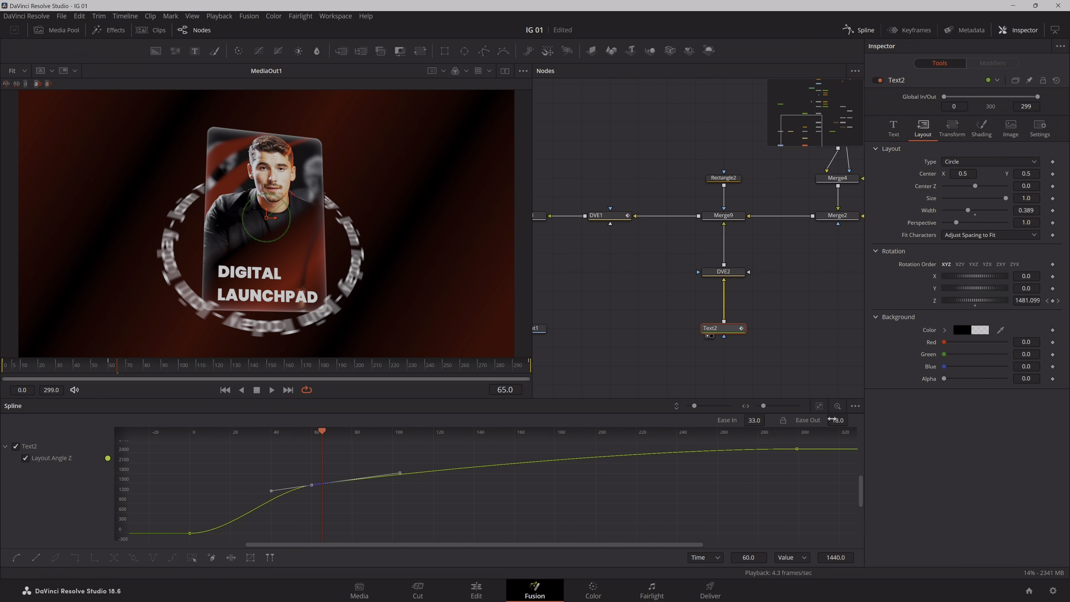
{"action": "left_click_drag", "start_coordinate": [829, 421], "coordinate": [835, 421]}
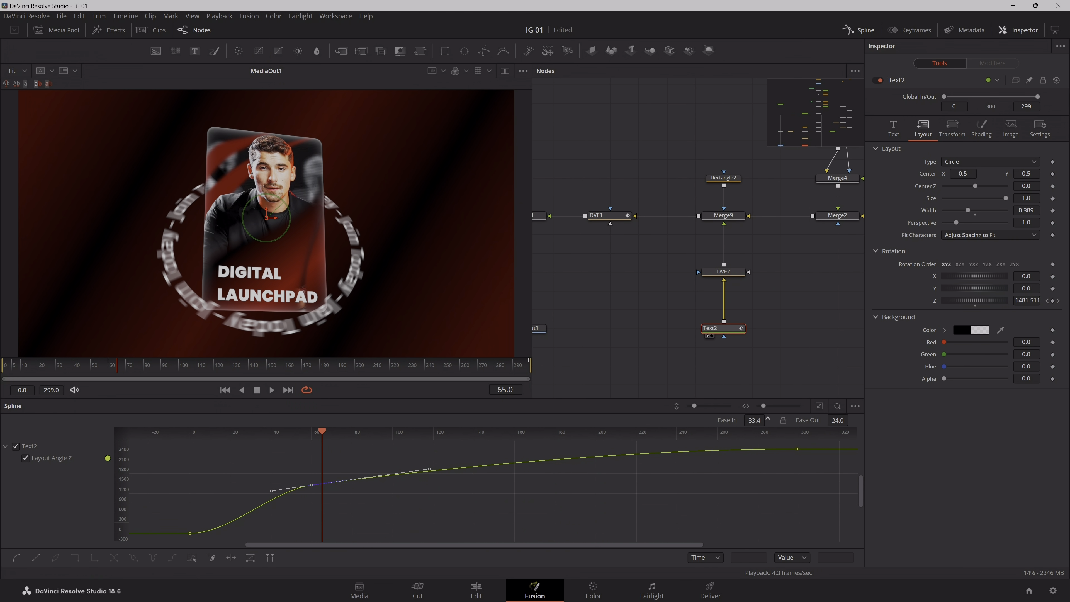
{"action": "left_click_drag", "start_coordinate": [755, 421], "coordinate": [768, 420]}
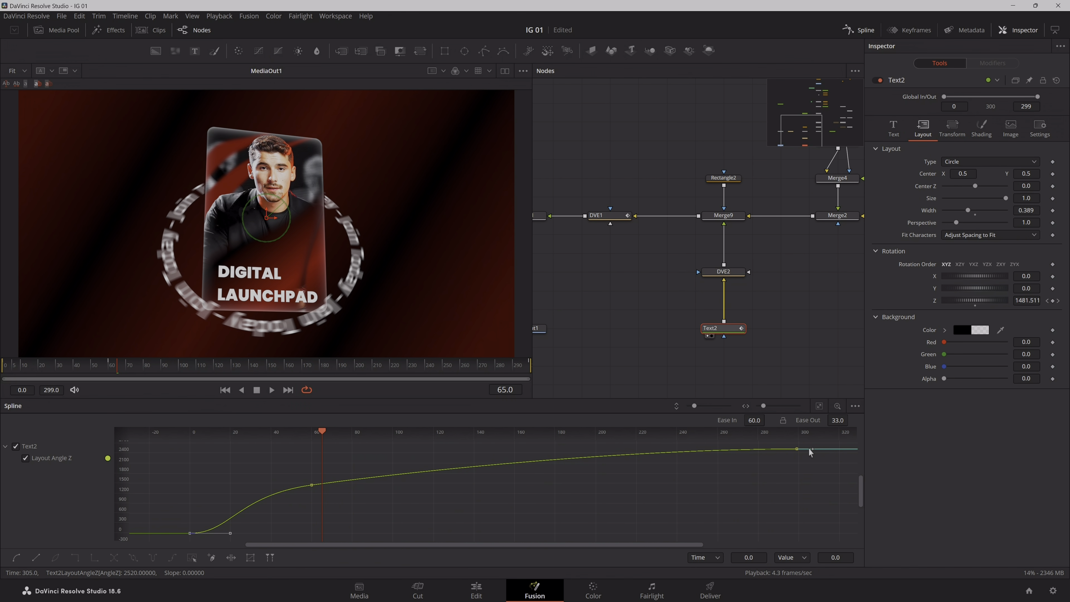
- Set the frame 0 keyframe's Ease Out to 60 and the frame 60 keyframe's Ease In to 80.1
{"action": "left_click_drag", "start_coordinate": [835, 420], "coordinate": [851, 419]}
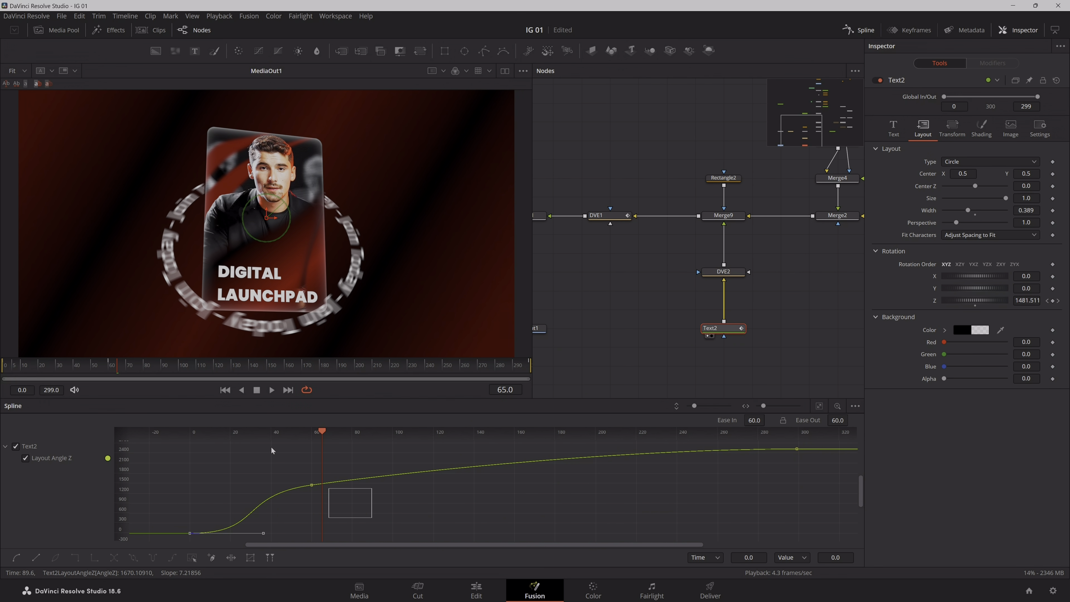
{"action": "left_click", "coordinate": [311, 484]}
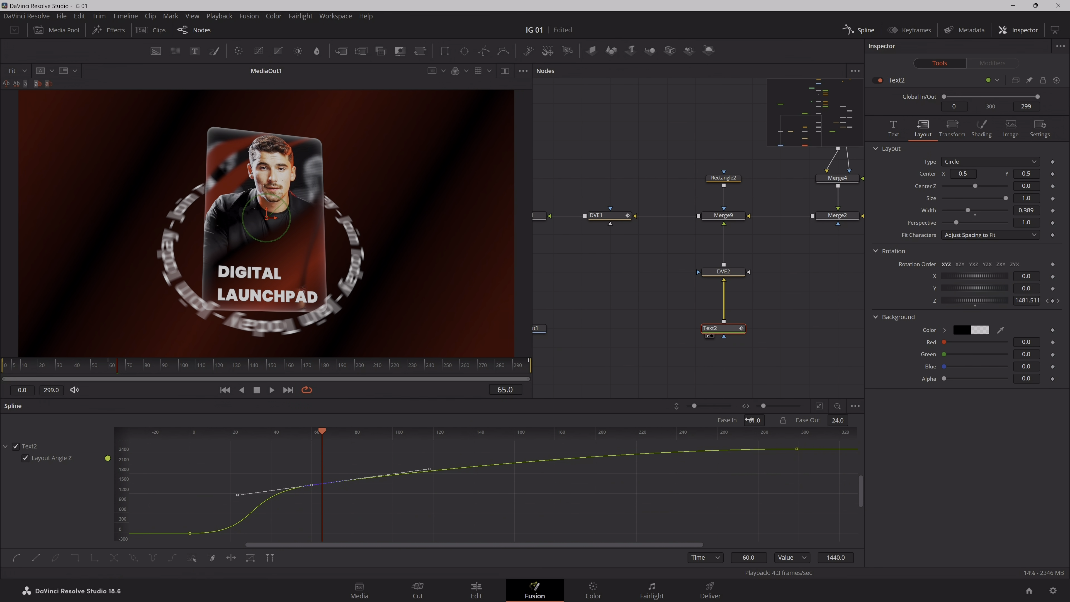
{"action": "left_click_drag", "start_coordinate": [749, 420], "coordinate": [768, 418]}
- Preview the eased ring spin from the start to frame 37 and set Text2's motion blur shutter angle to 180
{"action": "left_click_drag", "start_coordinate": [32, 371], "coordinate": [6, 373]}
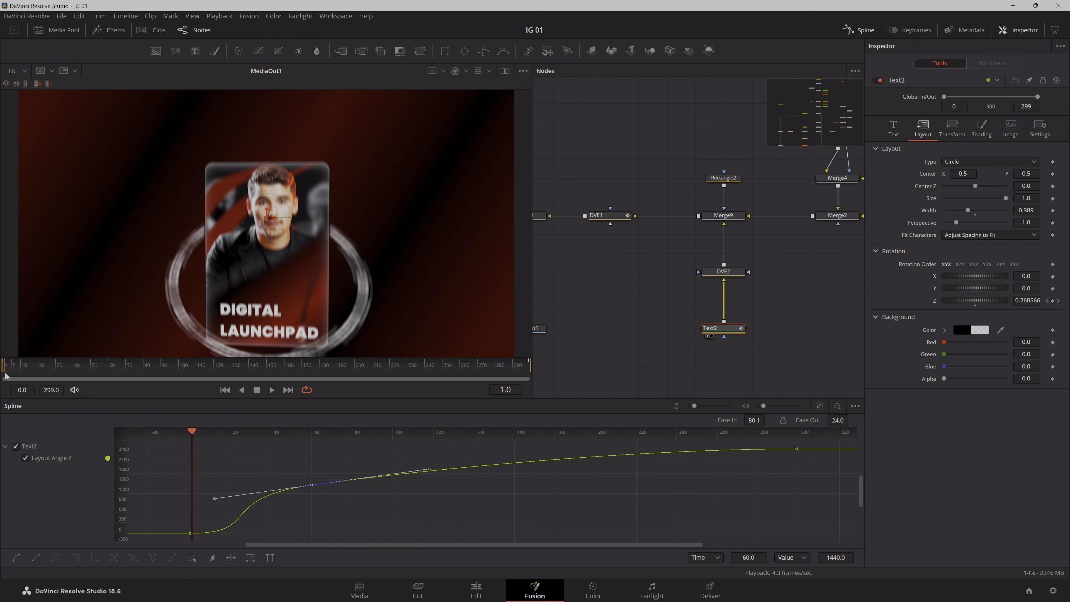
{"action": "key", "text": "space"}
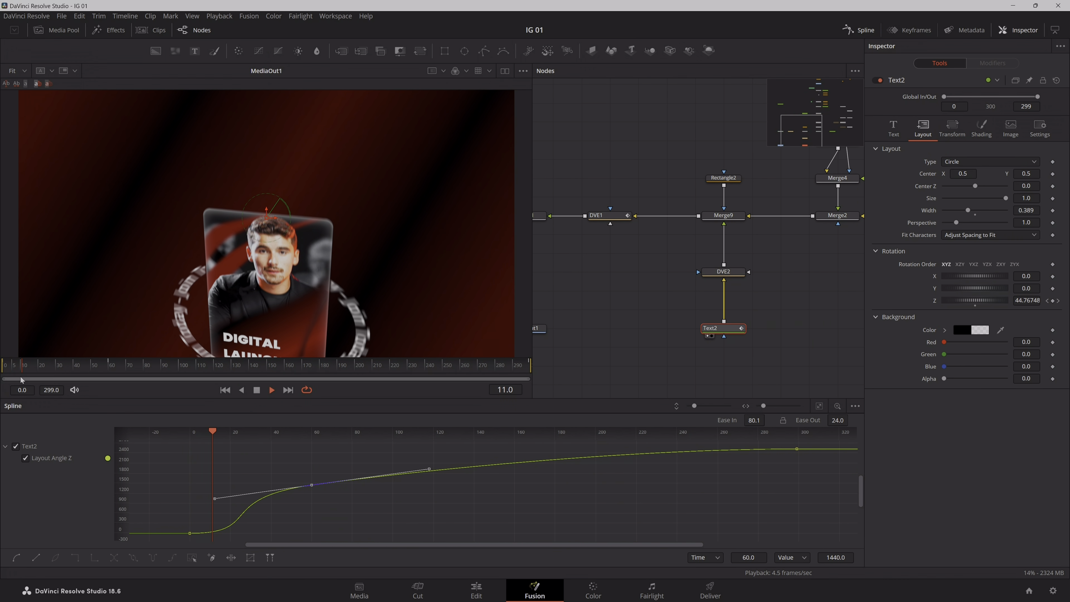
{"action": "left_click", "coordinate": [42, 371]}
{"action": "left_click_drag", "start_coordinate": [43, 370], "coordinate": [68, 371]}
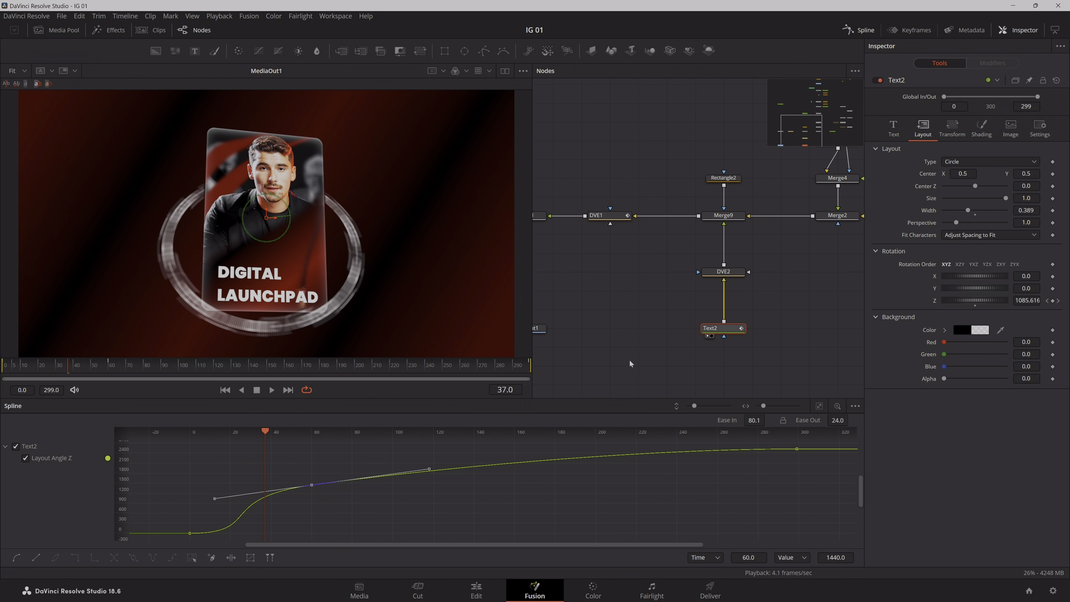
{"action": "left_click", "coordinate": [1040, 127]}
{"action": "left_click", "coordinate": [1026, 216]}
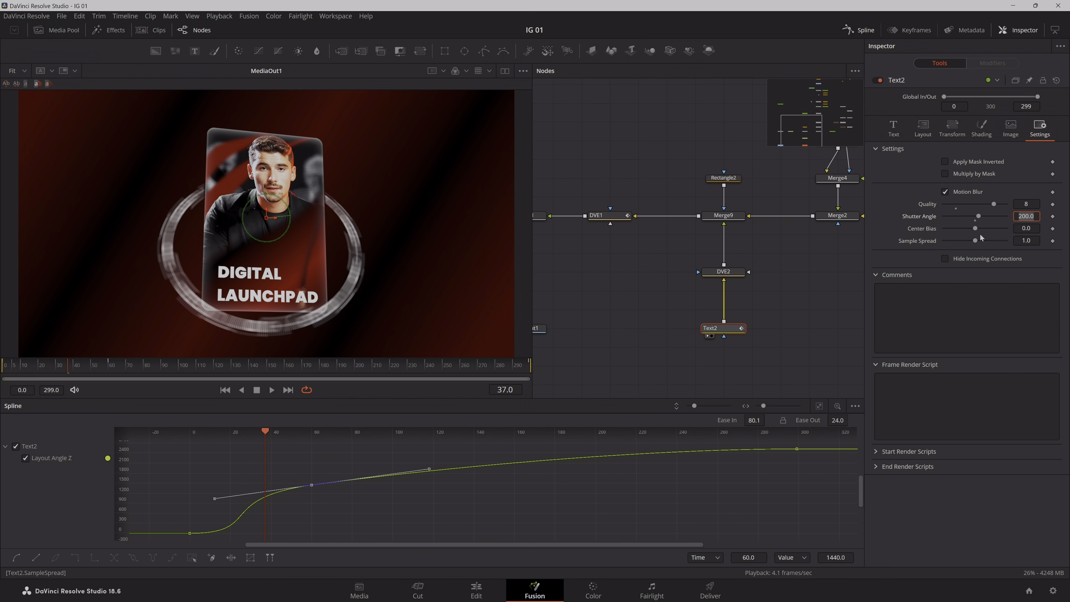
{"action": "type", "text": "180"}
{"action": "key", "text": "Return"}
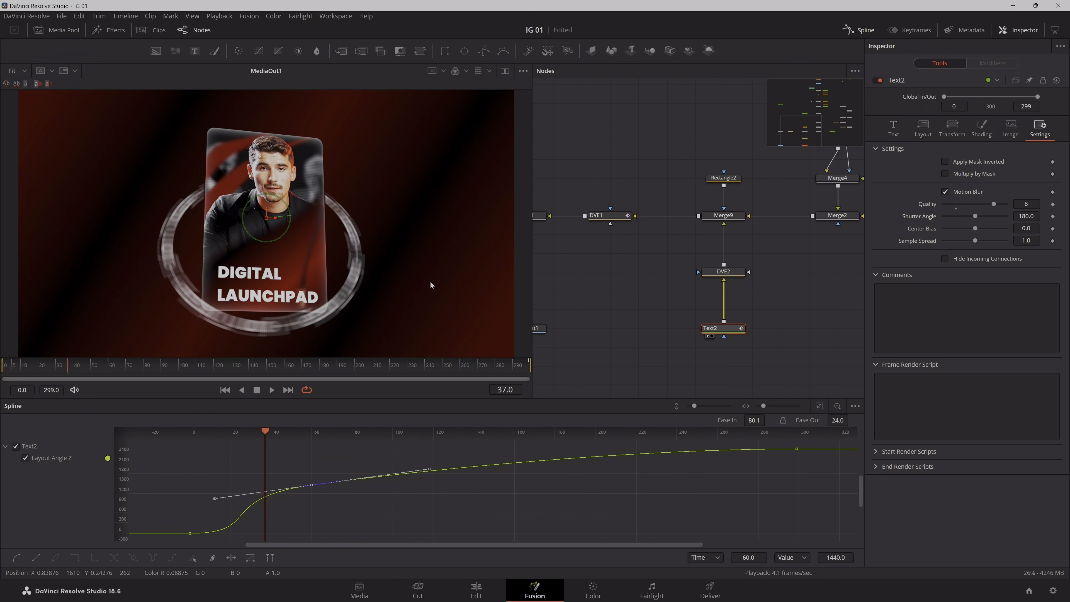
{"action": "left_click", "coordinate": [642, 298]}
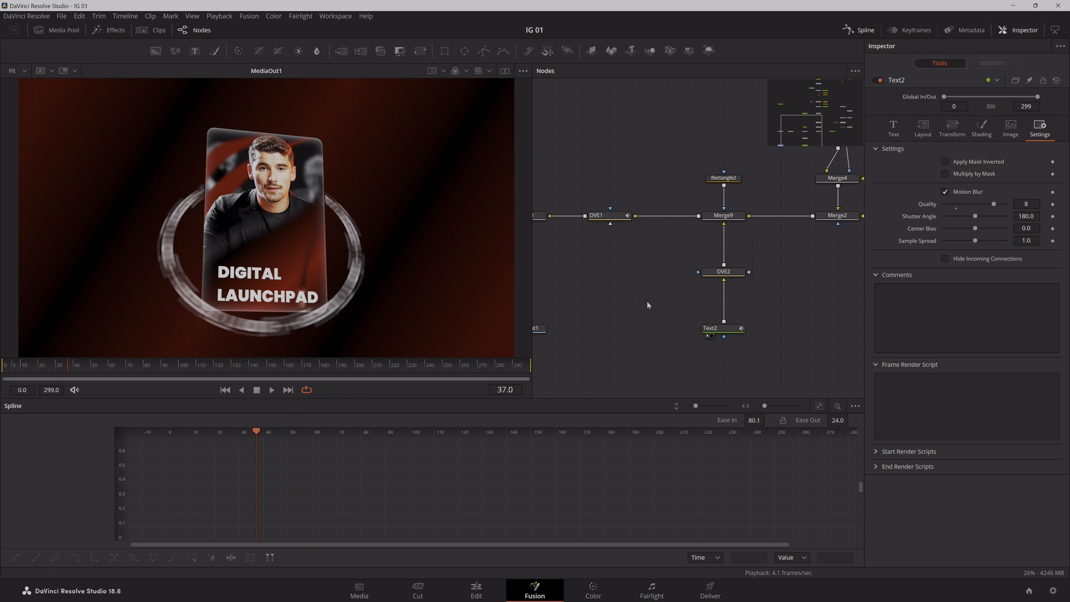
- Select Text2 to show its Layout Angle Z curve and scrub through the ring spin to frame 299
{"action": "left_click_drag", "start_coordinate": [622, 303], "coordinate": [652, 291]}
{"action": "left_click", "coordinate": [752, 317]}
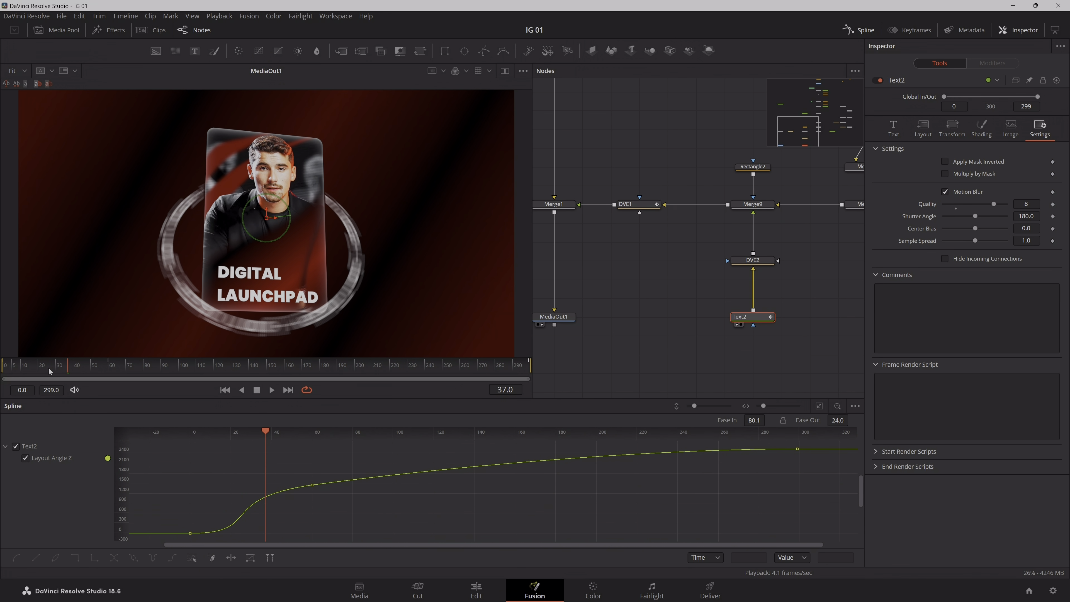
{"action": "left_click_drag", "start_coordinate": [66, 370], "coordinate": [545, 431]}
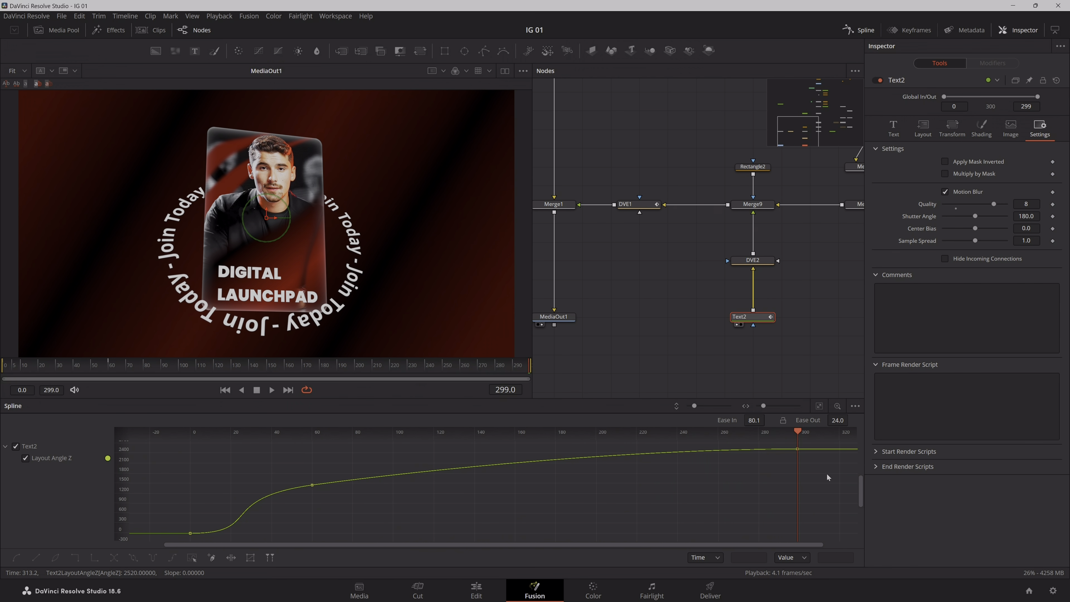
- Set the frame 60 keyframe of Text2's Layout Angle Z curve to an Ease In of 79 and an Ease Out of 32
{"action": "left_click_drag", "start_coordinate": [384, 525], "coordinate": [260, 469]}
{"action": "left_click_drag", "start_coordinate": [836, 423], "coordinate": [852, 421]}
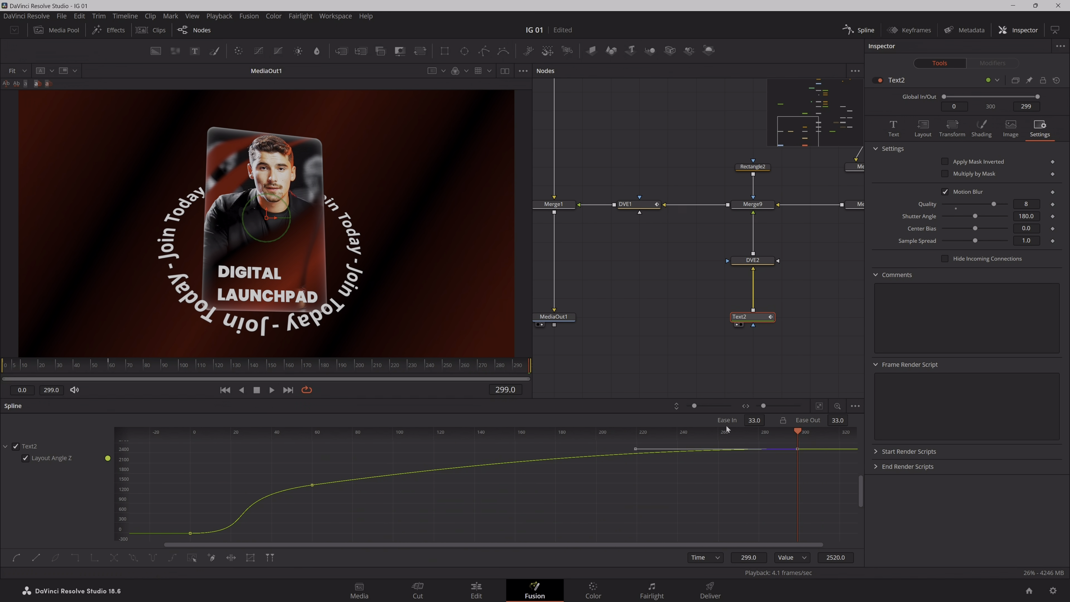
{"action": "left_click", "coordinate": [92, 369]}
{"action": "left_click_drag", "start_coordinate": [92, 370], "coordinate": [309, 403]}
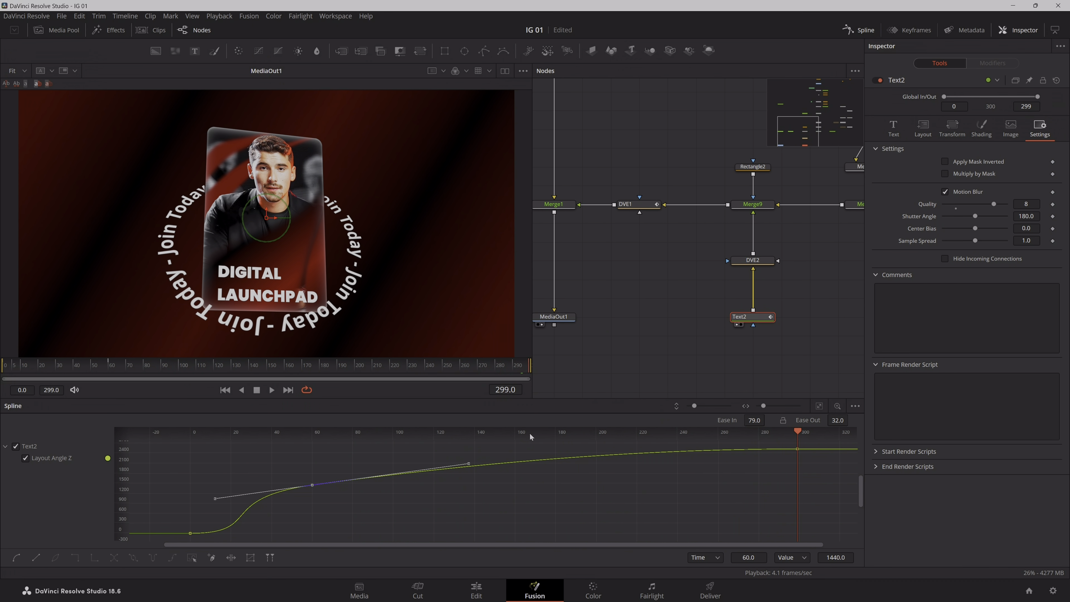
- Check Text2's Layout Z rotation keyframes from frame 0 and scrub the spin through to frame 299
{"action": "left_click", "coordinate": [953, 127]}
{"action": "left_click_drag", "start_coordinate": [761, 441], "coordinate": [819, 480]}
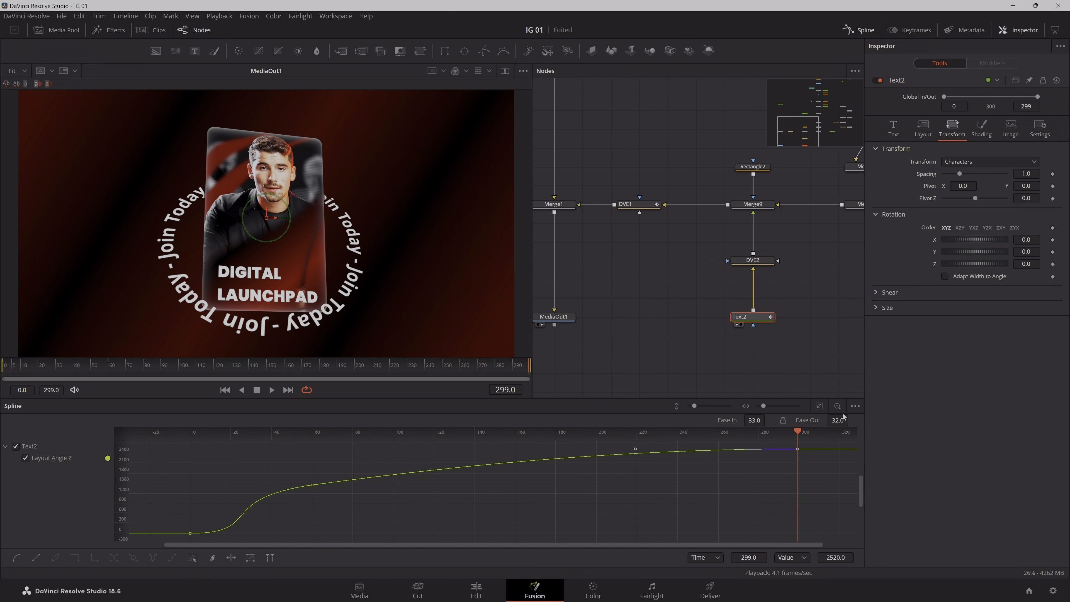
{"action": "left_click", "coordinate": [923, 128]}
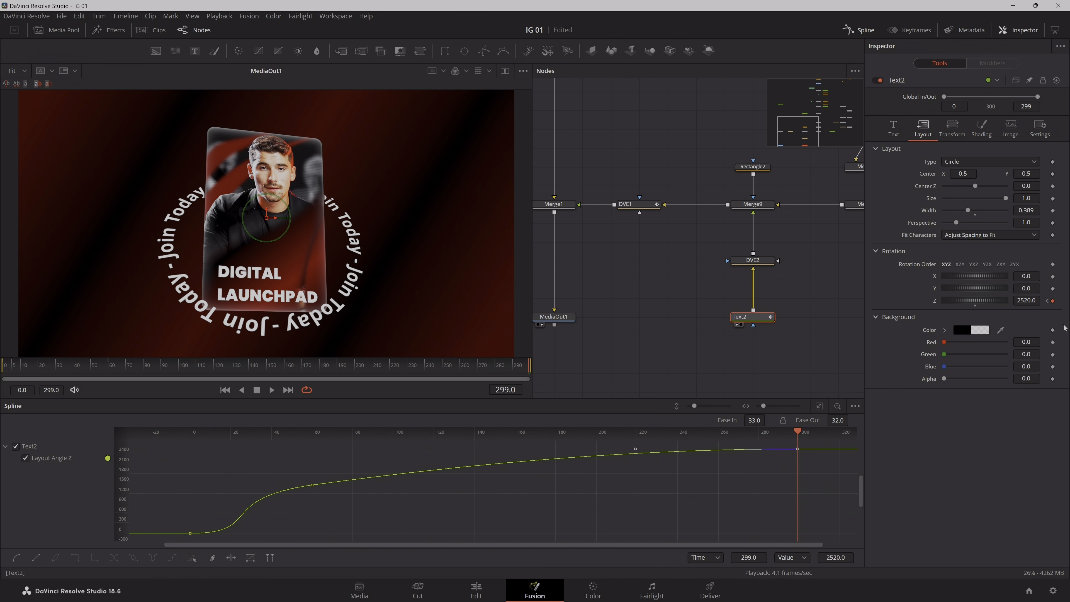
{"action": "double_click", "coordinate": [1047, 301]}
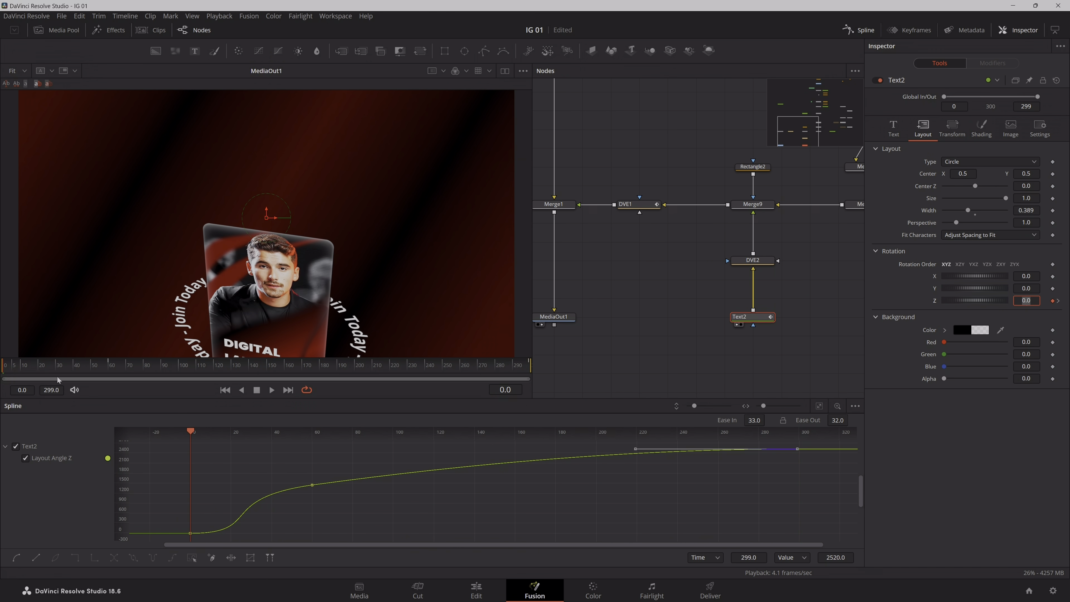
{"action": "left_click_drag", "start_coordinate": [54, 371], "coordinate": [803, 340]}
{"action": "left_click", "coordinate": [693, 330]}
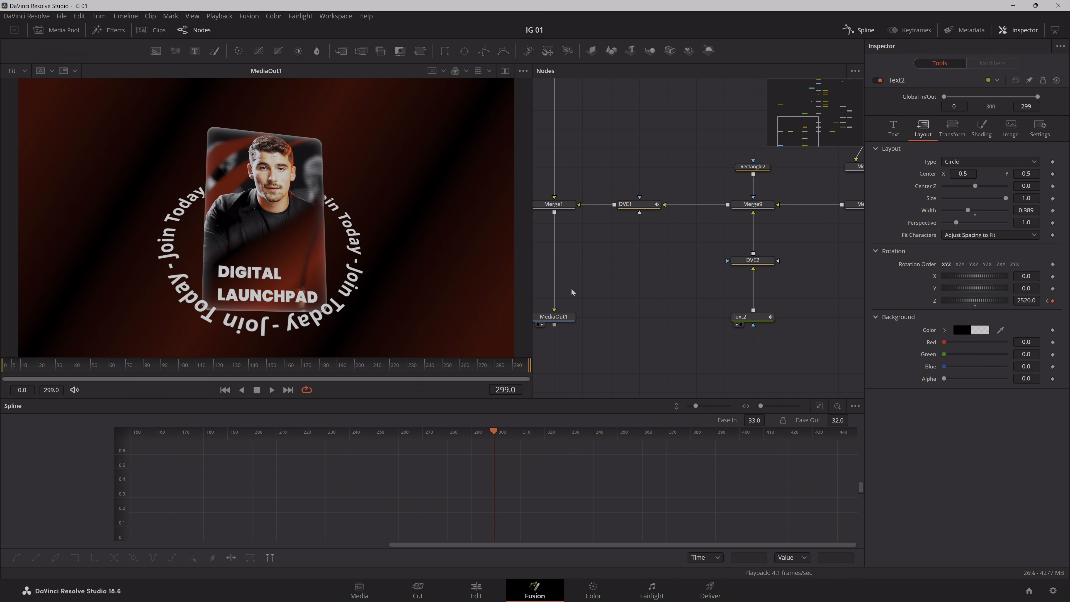
- Move the MediaOut1 node further down below Merge1 in the node graph
{"action": "scroll", "coordinate": [613, 279], "scroll_direction": "down", "scroll_amount": 2}
{"action": "scroll", "coordinate": [613, 279], "scroll_direction": "left", "scroll_amount": 1}
{"action": "left_click_drag", "start_coordinate": [584, 294], "coordinate": [584, 350]}
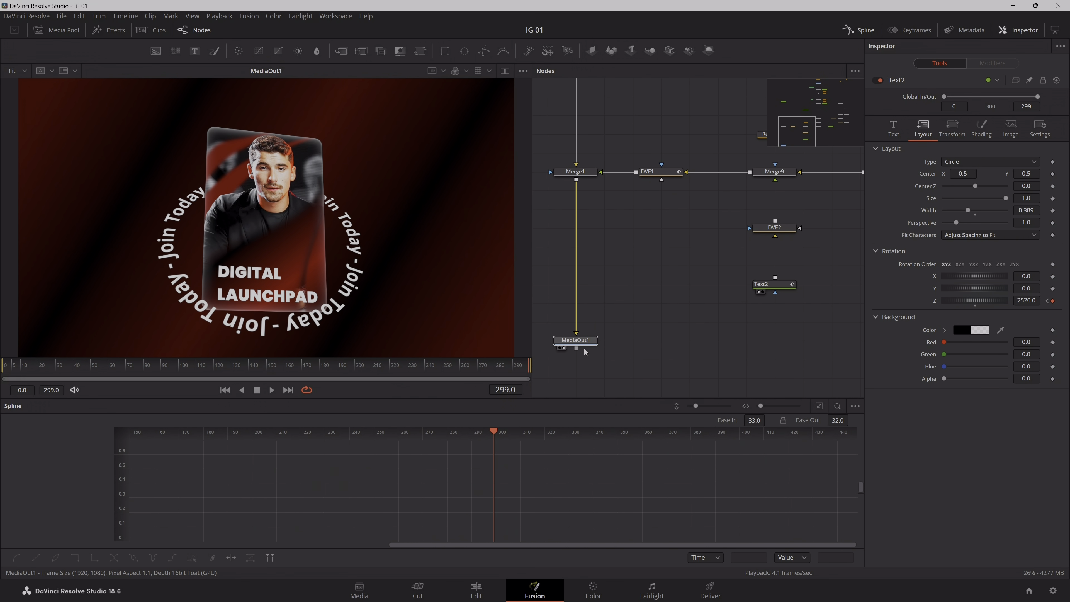
{"action": "scroll", "coordinate": [595, 227], "scroll_direction": "right", "scroll_amount": 1}
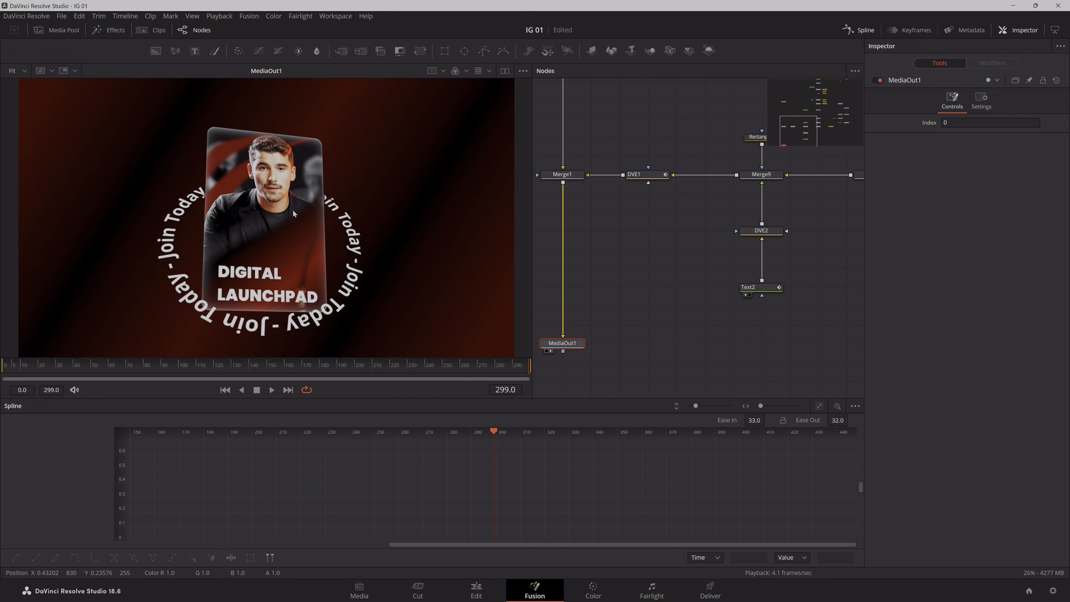
- Insert a Background node before DVE2 with Text2 as its effect mask, and set its type to Gradient
{"action": "left_click_drag", "start_coordinate": [156, 51], "coordinate": [716, 231]}
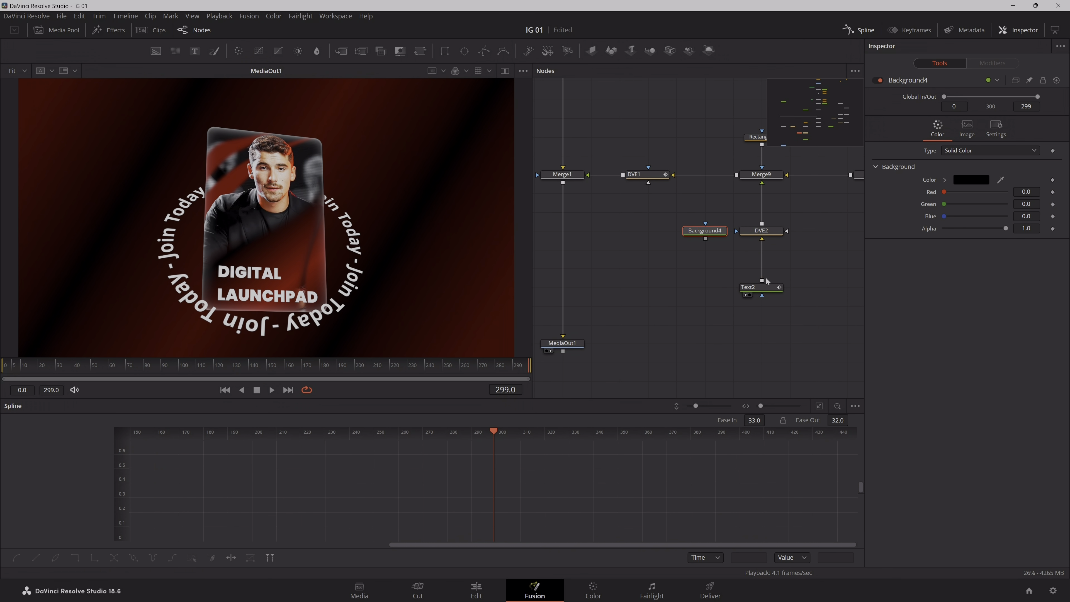
{"action": "left_click_drag", "start_coordinate": [762, 281], "coordinate": [762, 249]}
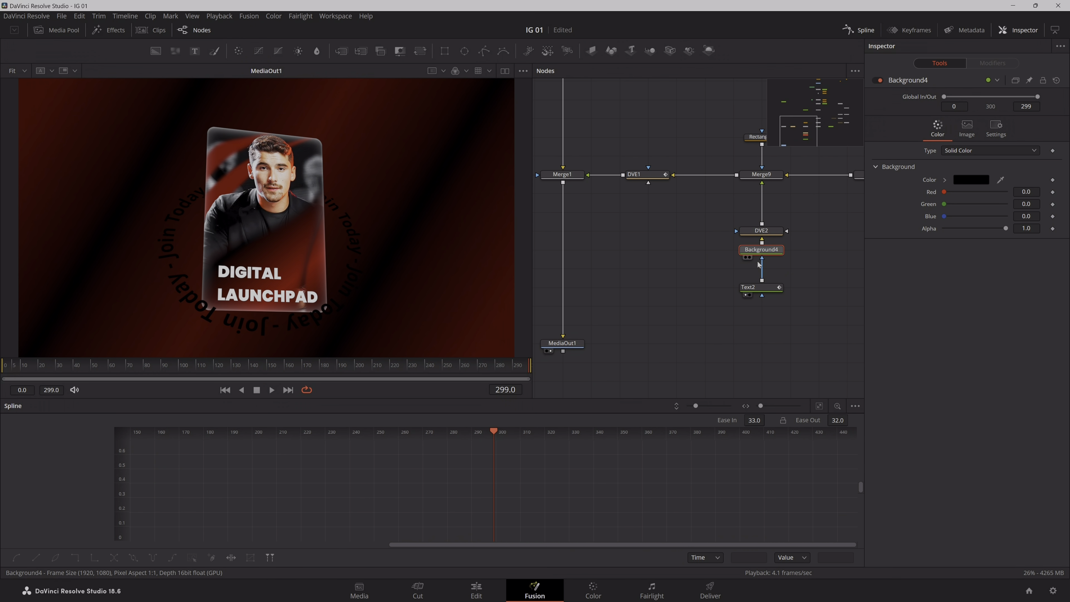
{"action": "left_click", "coordinate": [970, 151]}
{"action": "left_click", "coordinate": [959, 207]}
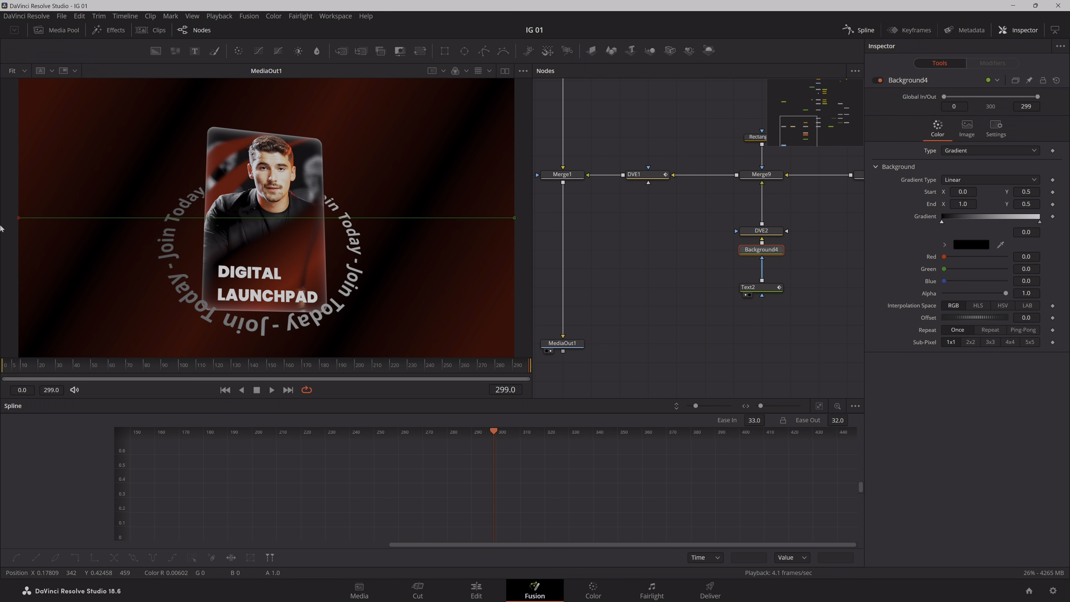
- Run the linear gradient vertically over the ring, from about X 0.524, Y 0.755 to X 0.517, Y 0.367
{"action": "left_click_drag", "start_coordinate": [17, 219], "coordinate": [257, 181]}
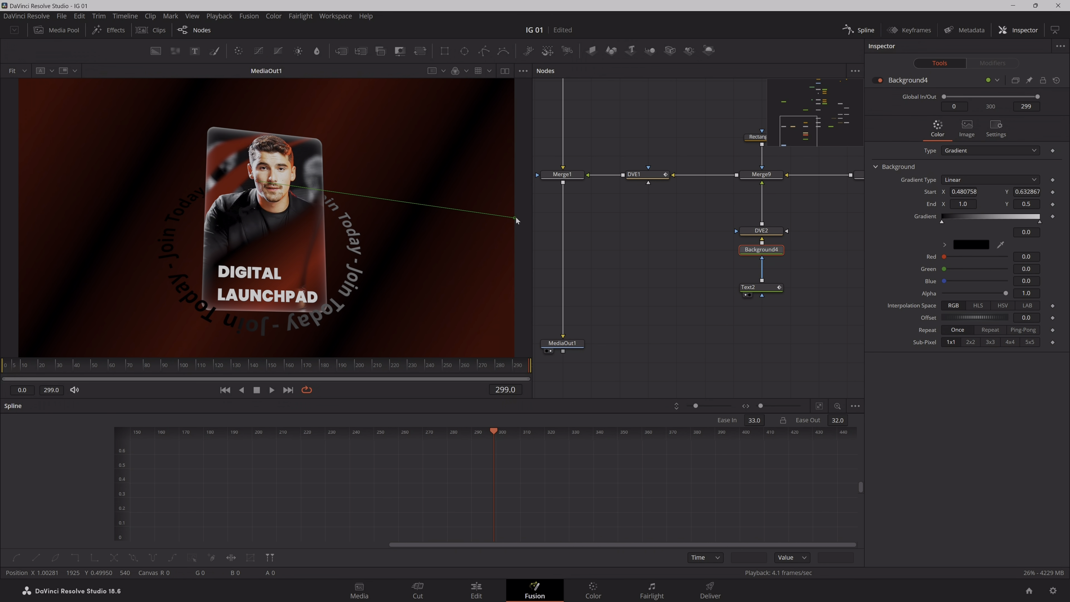
{"action": "mouse_move", "coordinate": [515, 218]}
{"action": "left_mouse_down"}
{"action": "mouse_move", "coordinate": [281, 261]}
{"action": "mouse_move", "coordinate": [279, 246]}
{"action": "mouse_move", "coordinate": [275, 324]}
{"action": "mouse_move", "coordinate": [272, 288]}
{"action": "left_mouse_up"}
{"action": "left_click_drag", "start_coordinate": [257, 180], "coordinate": [269, 151]}
{"action": "left_click_drag", "start_coordinate": [271, 288], "coordinate": [275, 255]}
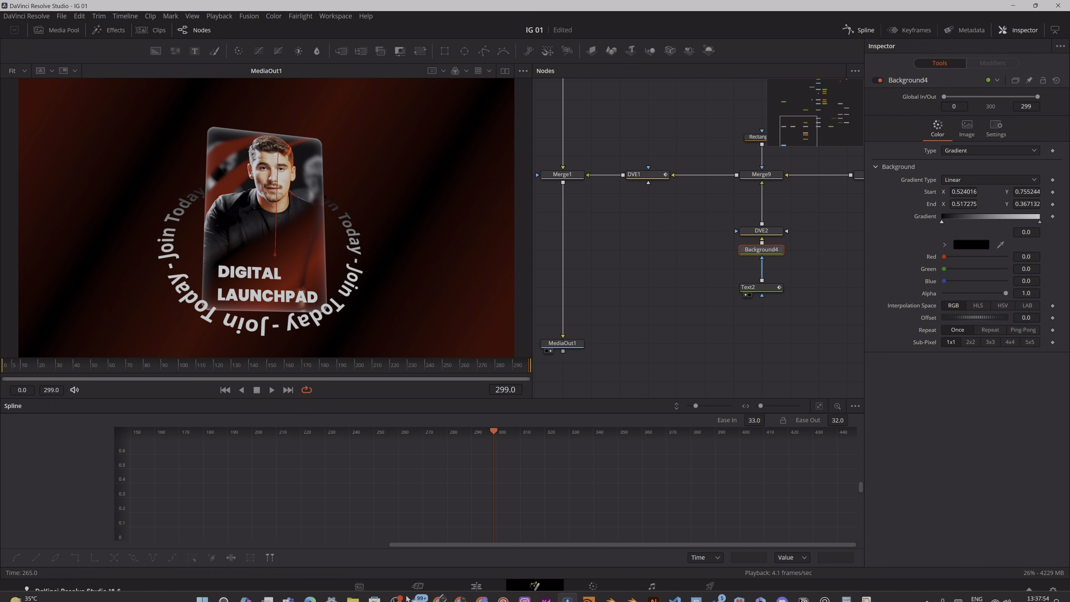
- Remove one "Join Today -" repetition from Text2 so the text holds four
{"action": "left_click", "coordinate": [768, 288]}
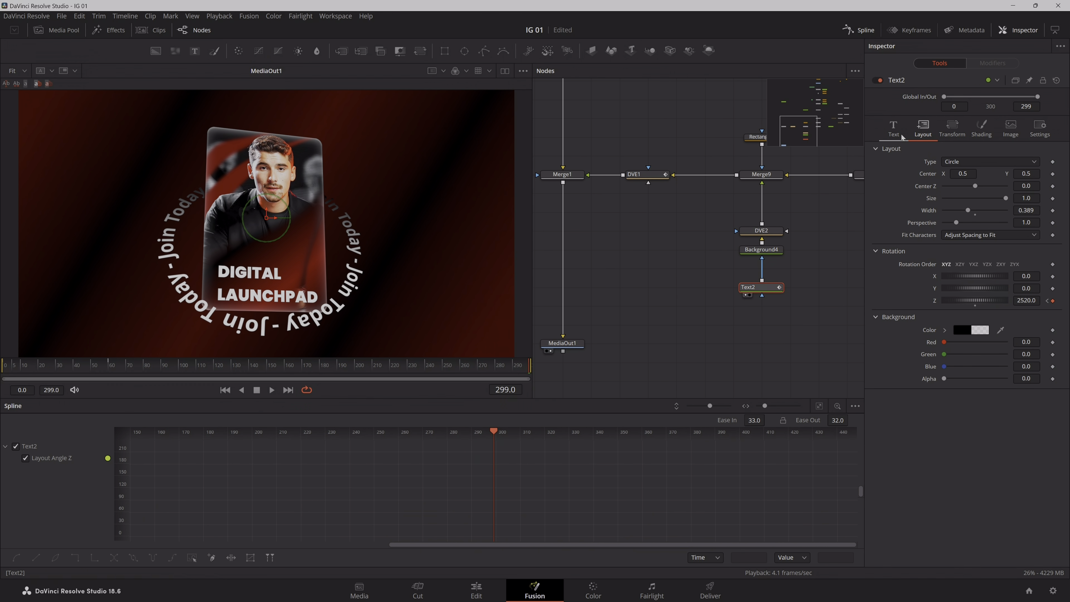
{"action": "left_click", "coordinate": [894, 128]}
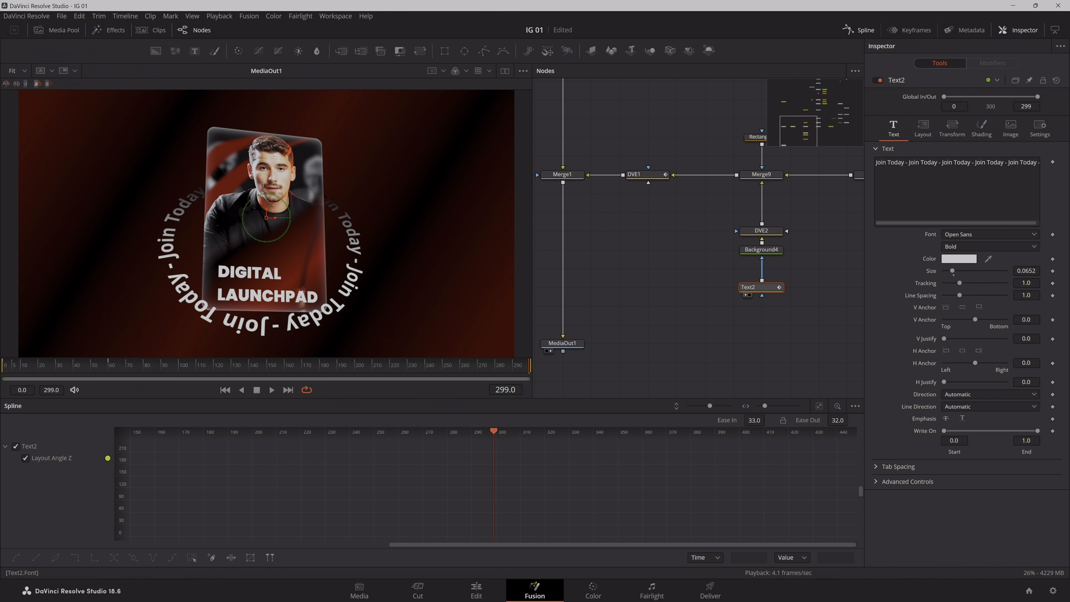
{"action": "left_click_drag", "start_coordinate": [1008, 163], "coordinate": [1040, 164]}
{"action": "key", "text": "BackSpace"}
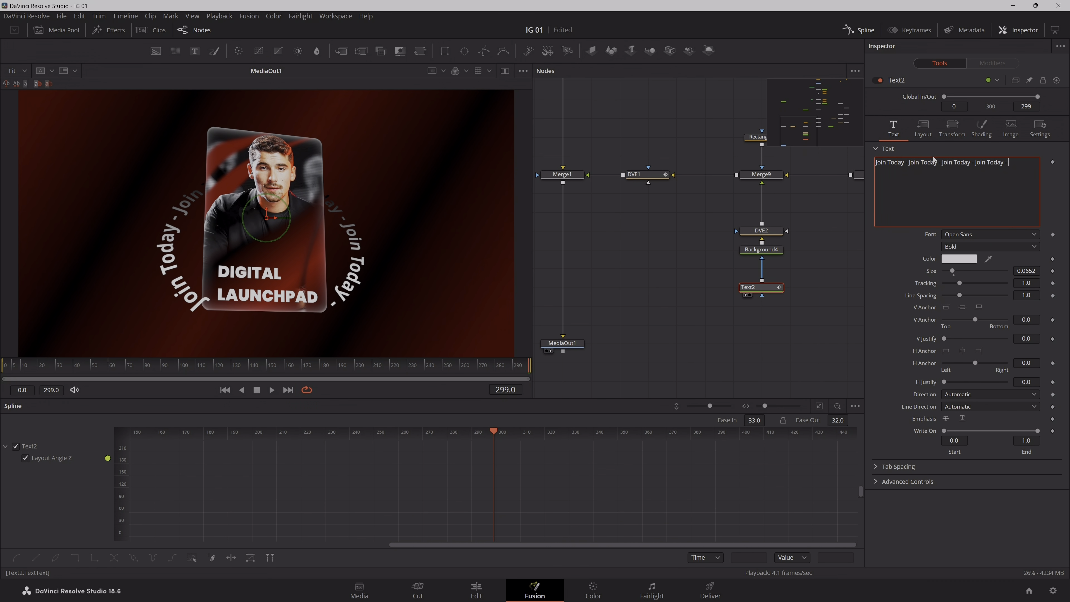
- Reduce Text2's layout Width to 0.315 and lower the ring by setting DVE2's Center Y to 0.355
{"action": "left_click", "coordinate": [930, 131]}
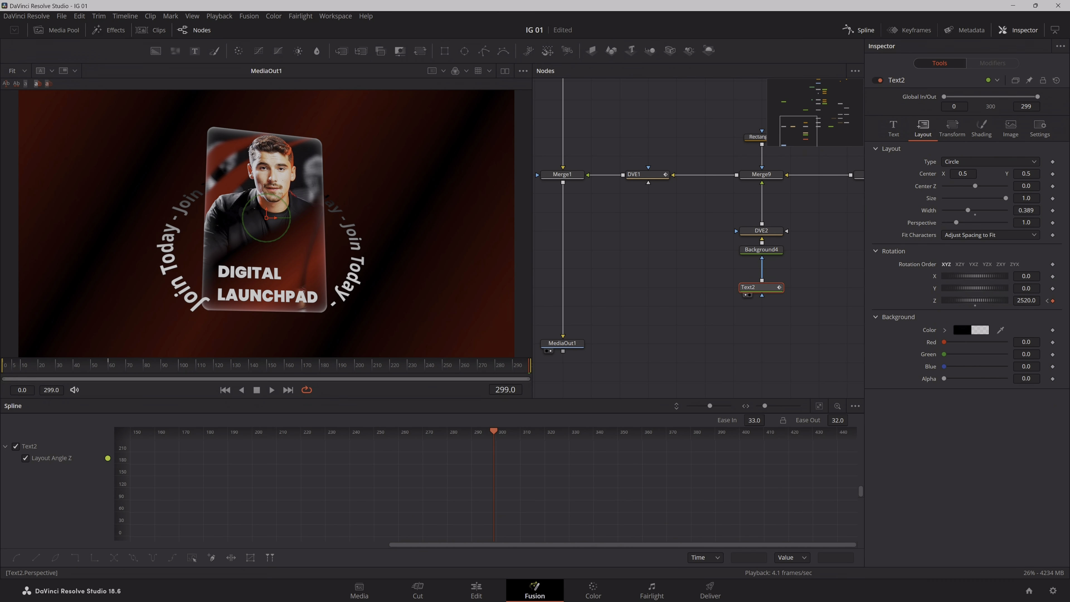
{"action": "left_click_drag", "start_coordinate": [1027, 211], "coordinate": [995, 211]}
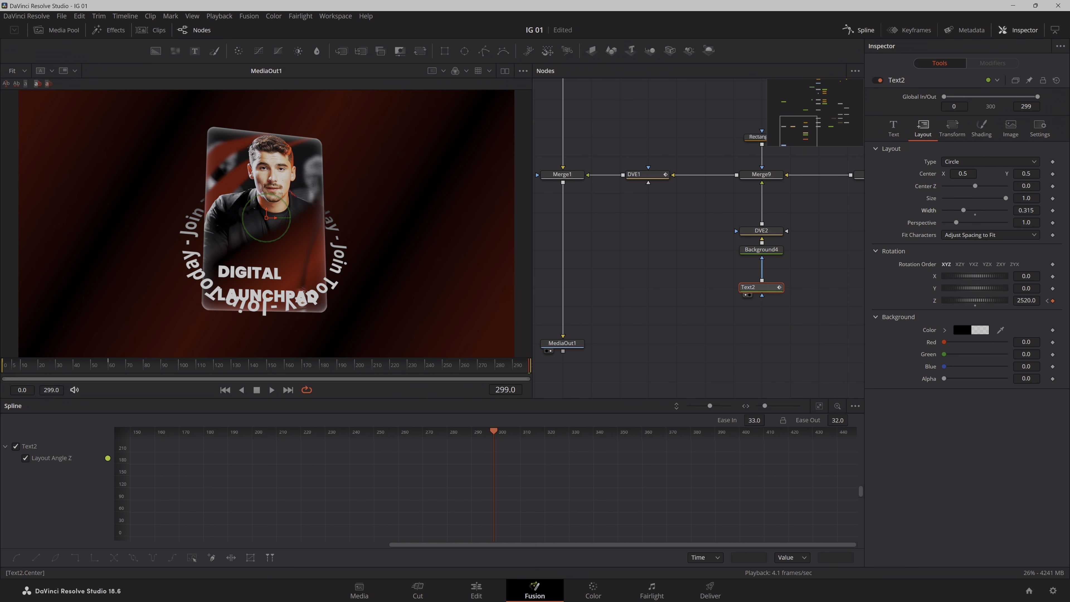
{"action": "left_click", "coordinate": [894, 128]}
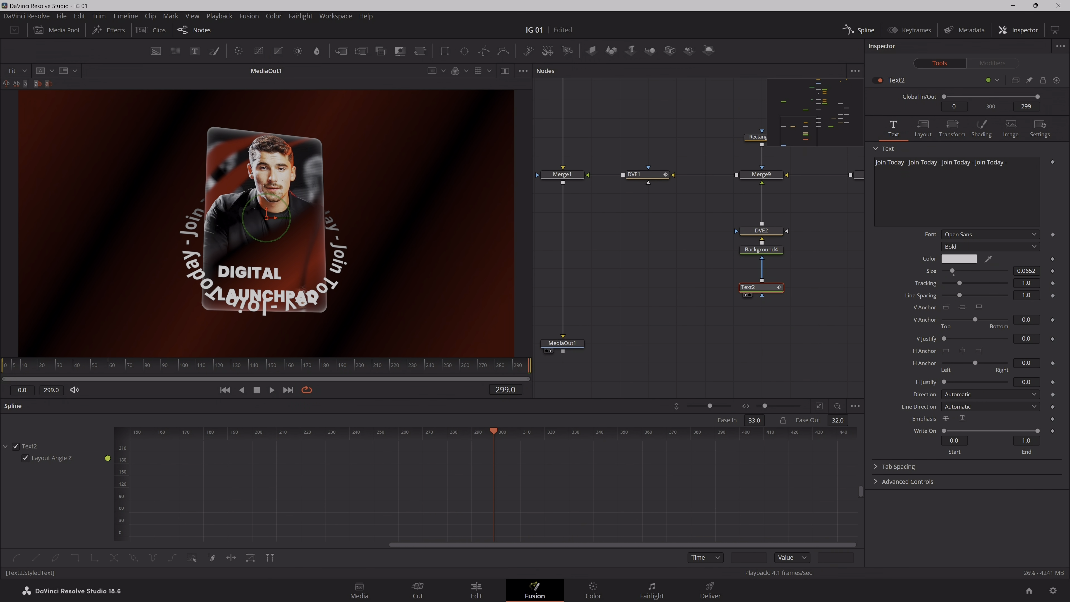
{"action": "left_click", "coordinate": [761, 230]}
{"action": "left_click_drag", "start_coordinate": [1027, 123], "coordinate": [999, 123]}
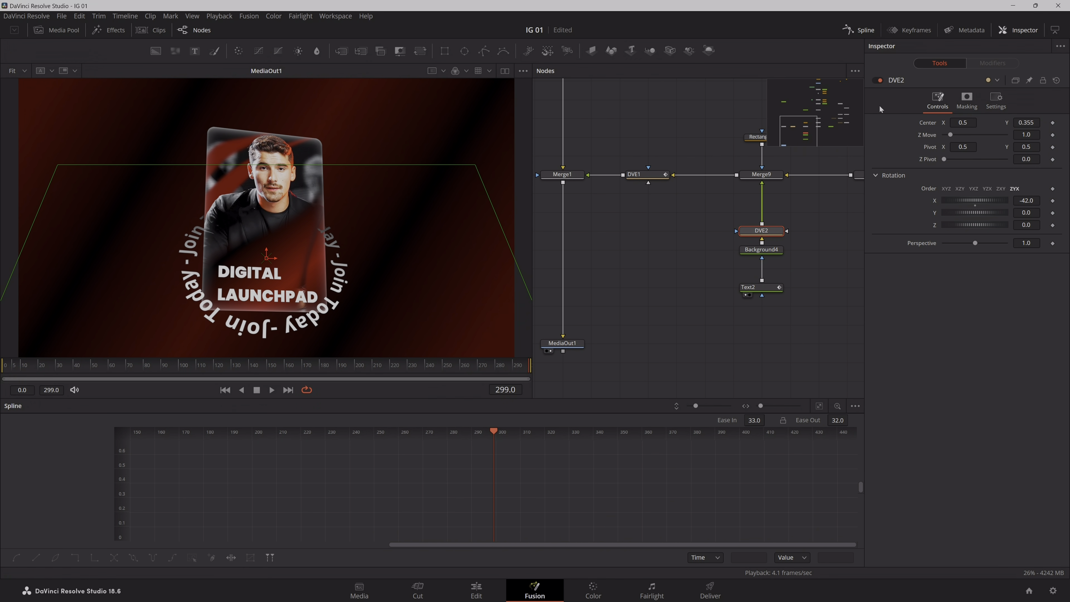
- Change Text2's font to Poppins ExtraBold with a size of 0.0609
{"action": "left_click", "coordinate": [754, 287]}
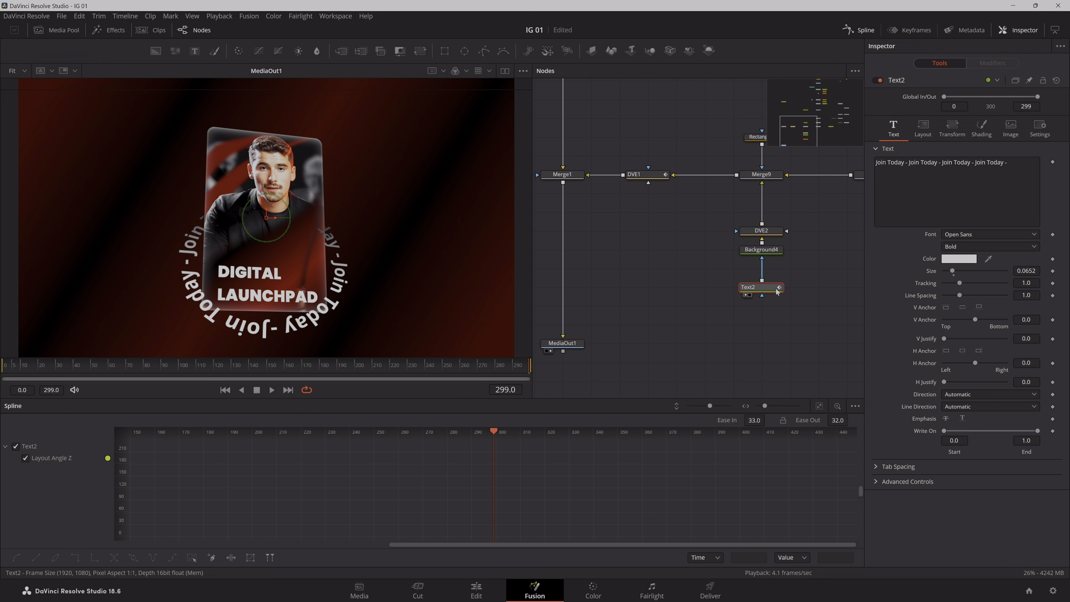
{"action": "left_click", "coordinate": [984, 239]}
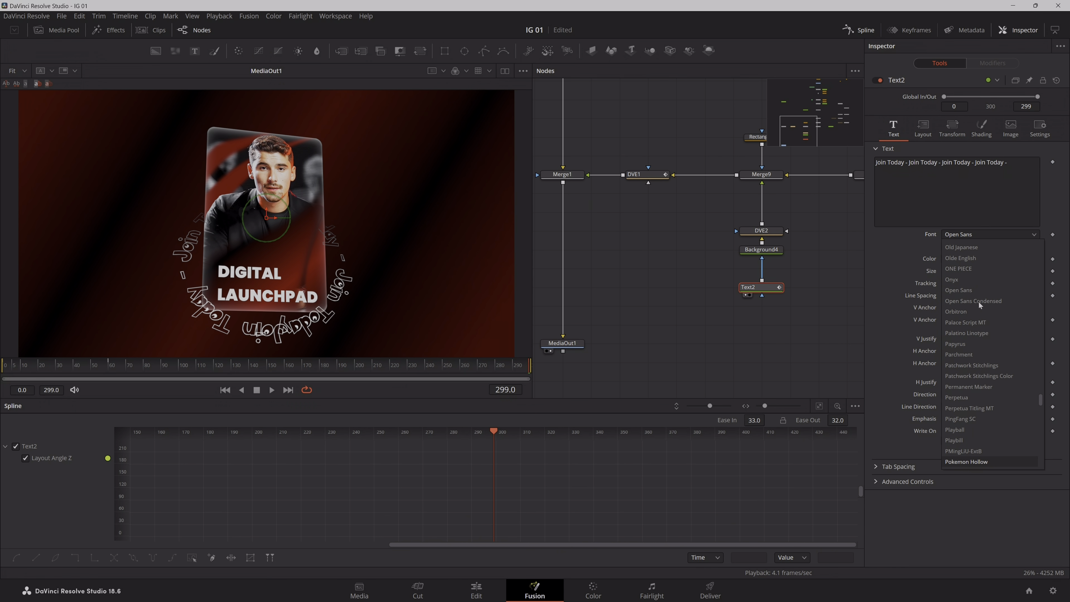
{"action": "scroll", "coordinate": [979, 302], "scroll_direction": "down", "scroll_amount": 5}
{"action": "left_click", "coordinate": [978, 301]}
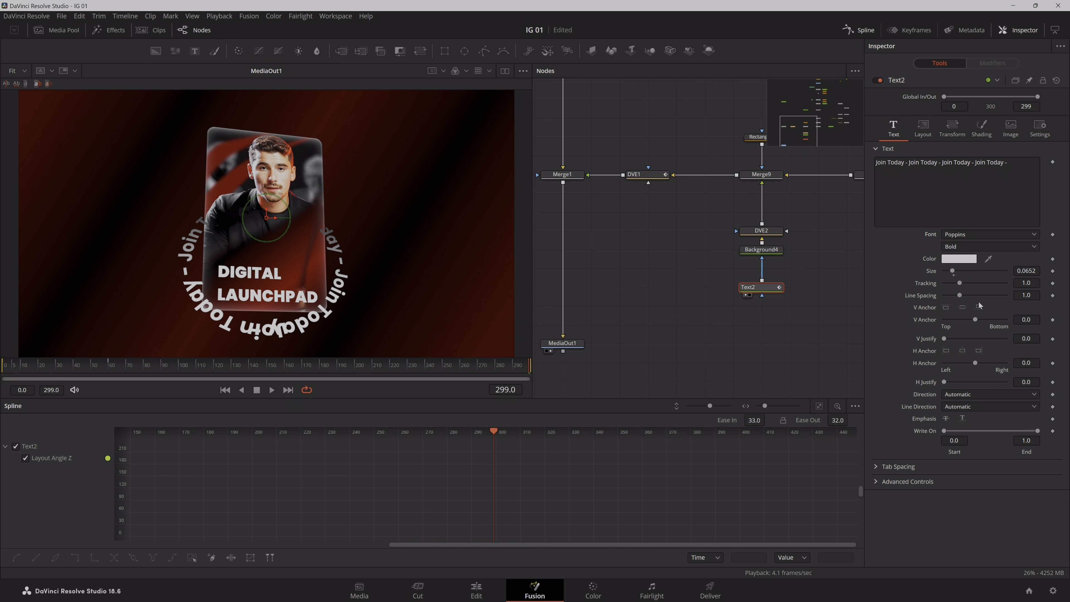
{"action": "left_click_drag", "start_coordinate": [1027, 272], "coordinate": [657, 272]}
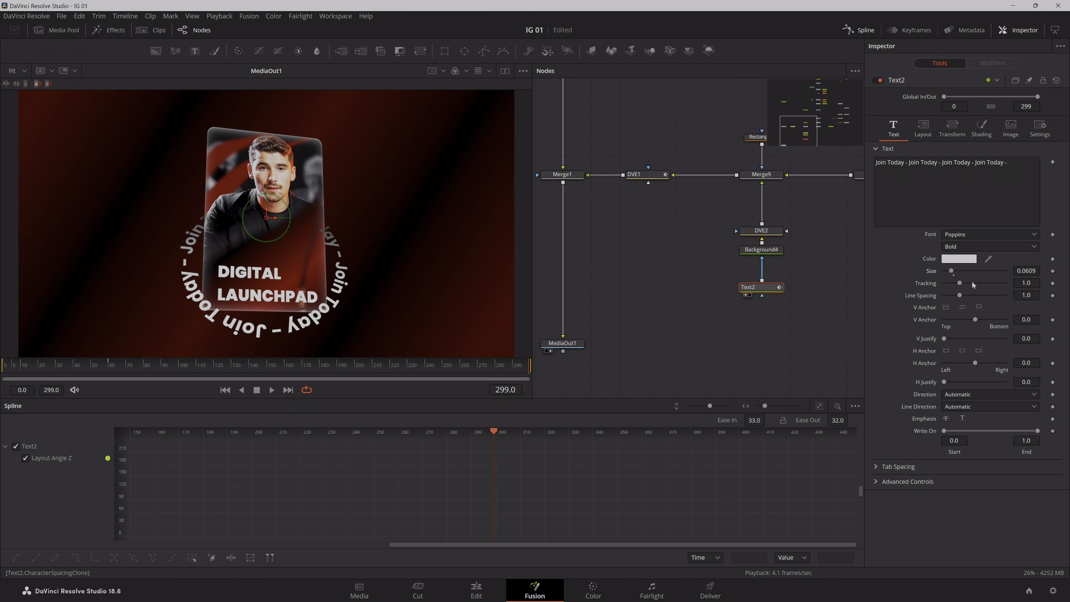
{"action": "left_click", "coordinate": [1006, 248]}
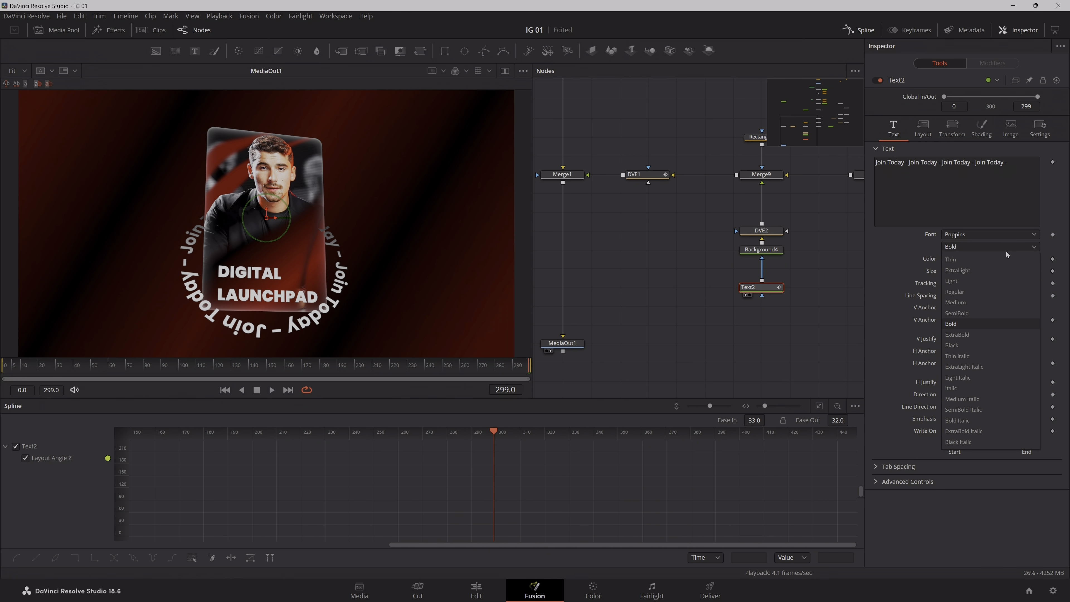
{"action": "left_click", "coordinate": [984, 336]}
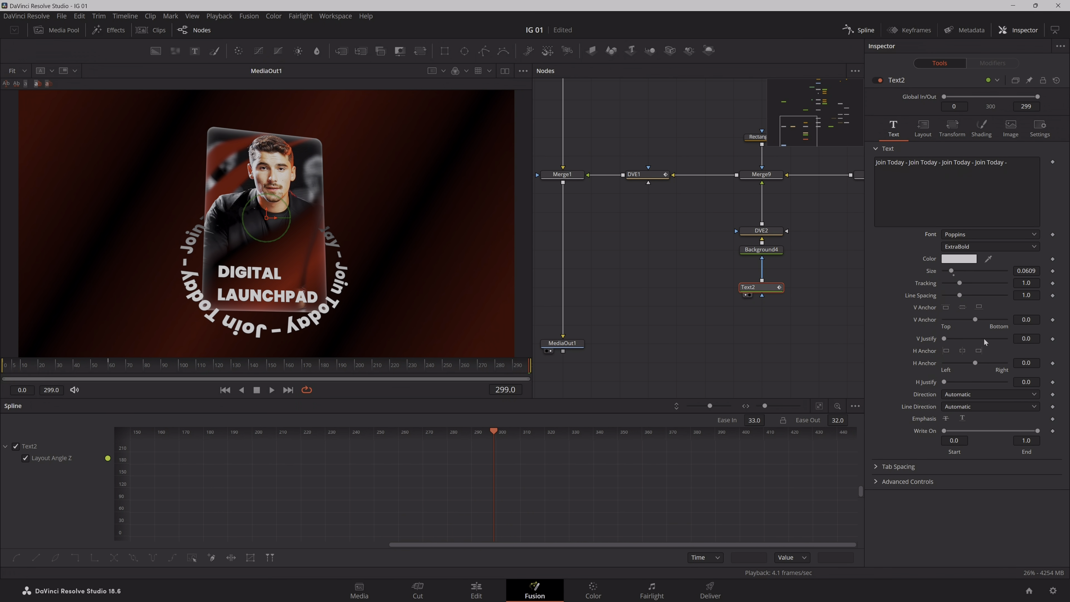
- View Merge9 and move the Rectangle2 mask down to a Center Y of about 0.523
{"action": "left_click", "coordinate": [669, 321]}
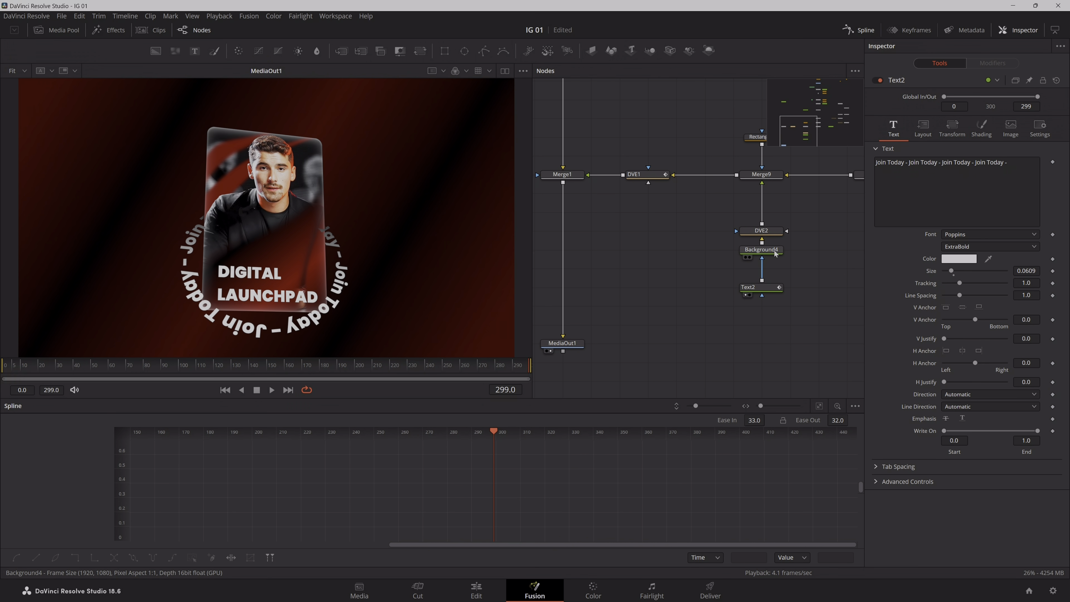
{"action": "left_click", "coordinate": [756, 137]}
{"action": "left_click_drag", "start_coordinate": [761, 204], "coordinate": [396, 229]}
{"action": "scroll", "coordinate": [353, 220], "scroll_direction": "up", "scroll_amount": 5}
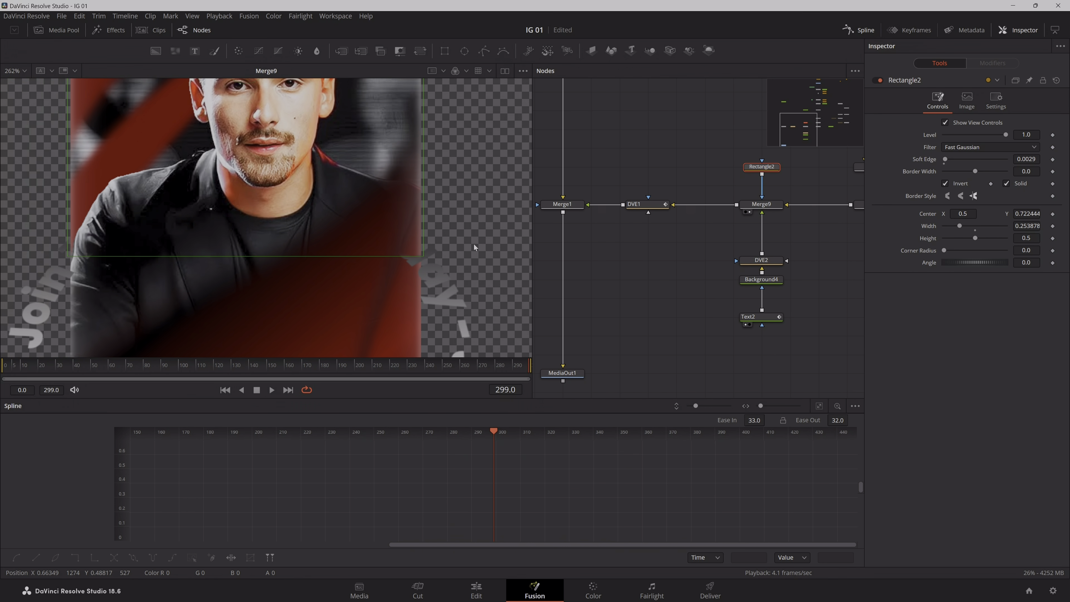
{"action": "left_click_drag", "start_coordinate": [275, 104], "coordinate": [265, 214]}
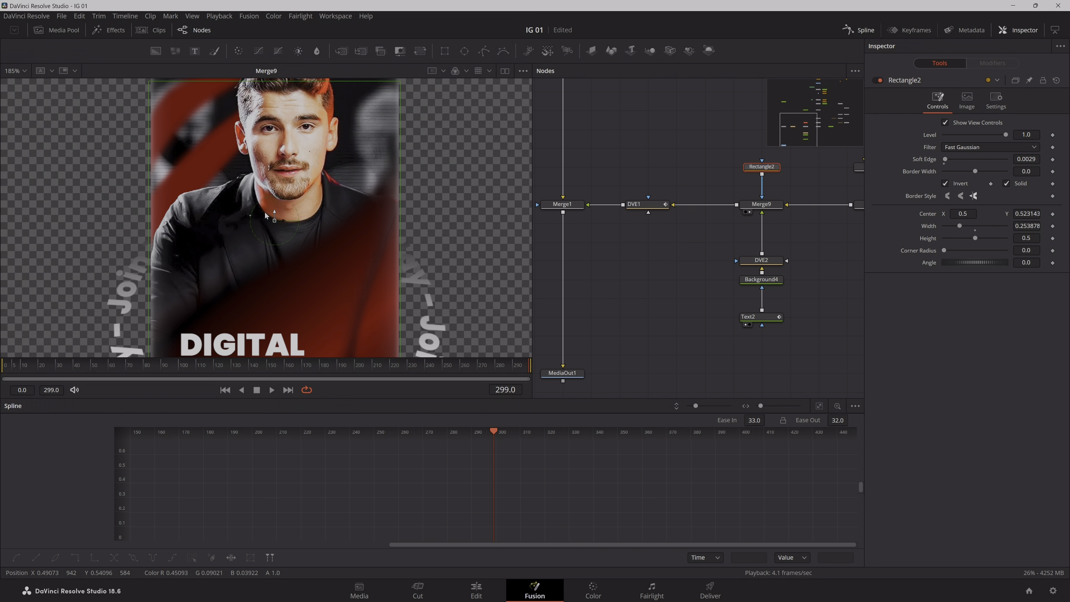
- Show MediaOut1 in the viewer again, fitted to the frame, and check the masked text ring
{"action": "left_click", "coordinate": [691, 371]}
{"action": "scroll", "coordinate": [691, 324], "scroll_direction": "down", "scroll_amount": 3}
{"action": "scroll", "coordinate": [690, 321], "scroll_direction": "left", "scroll_amount": 3}
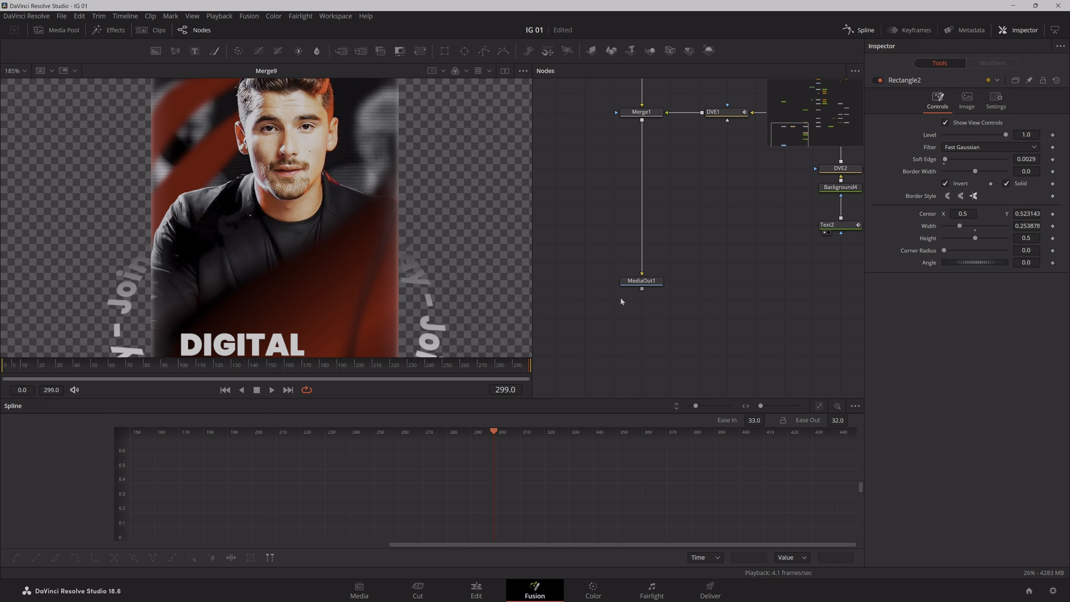
{"action": "key", "text": "2"}
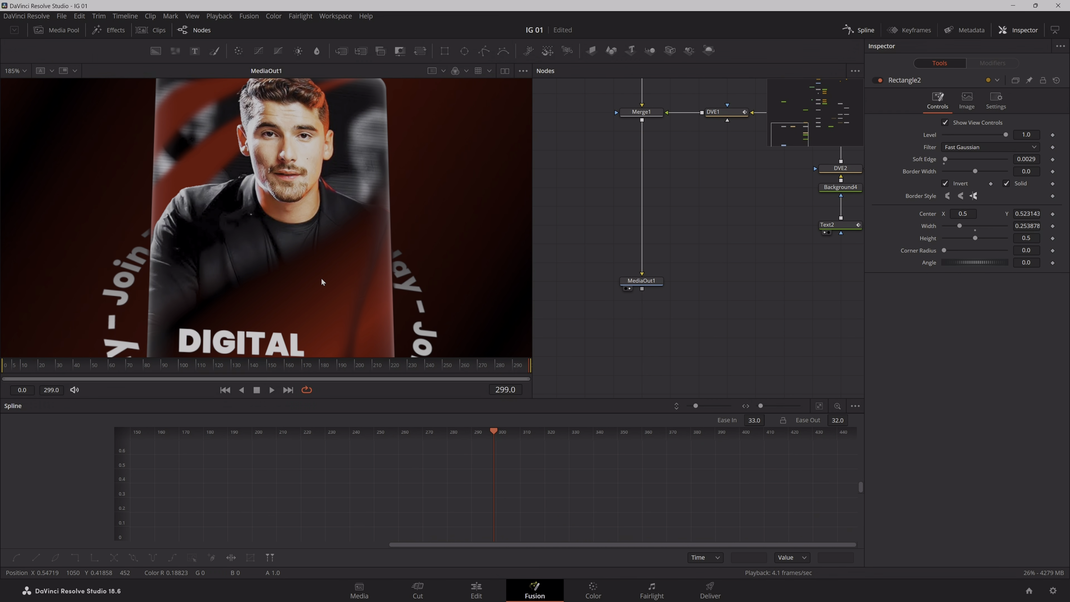
{"action": "key", "text": "ctrl+f"}
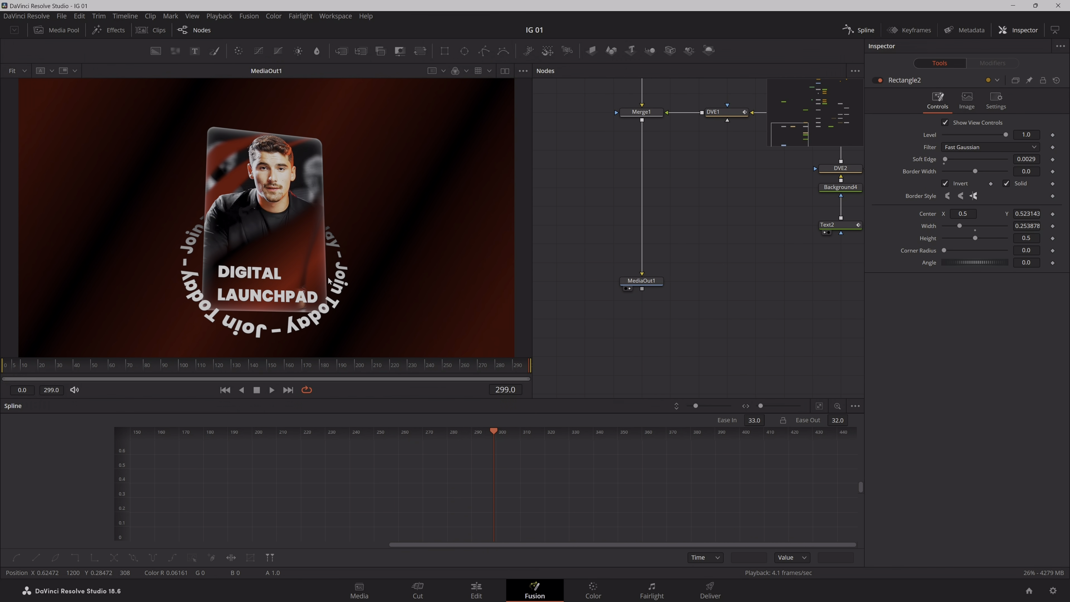
{"action": "scroll", "coordinate": [724, 263], "scroll_direction": "up", "scroll_amount": 2}
{"action": "scroll", "coordinate": [724, 264], "scroll_direction": "right", "scroll_amount": 2}
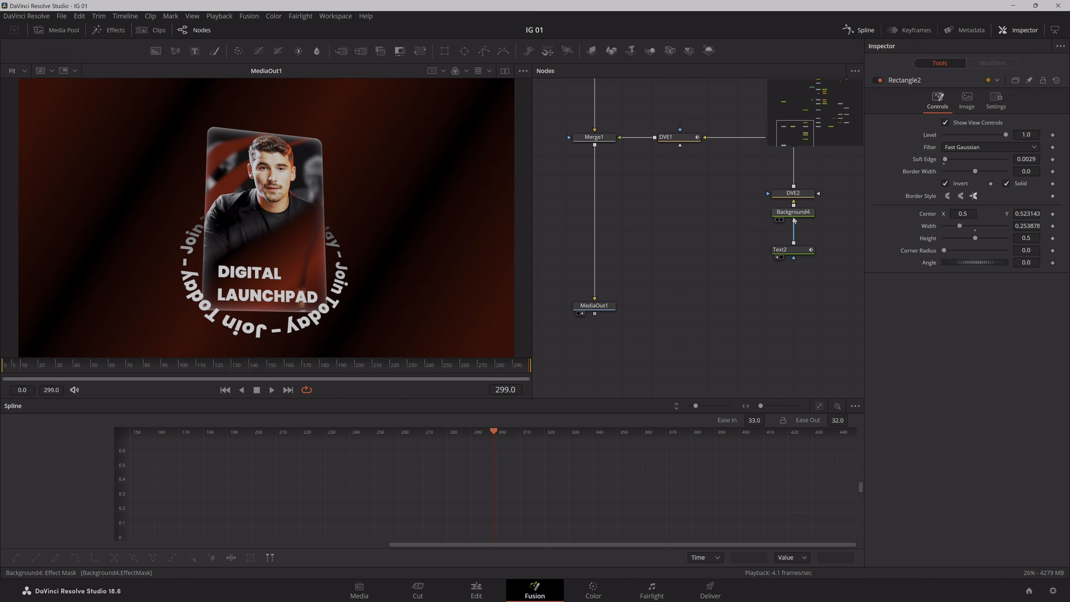
- Reposition Background4's linear gradient, moving its start to about X 0.509, Y 0.747 and its end to about X 0.505, Y 0.269
{"action": "left_click", "coordinate": [793, 217]}
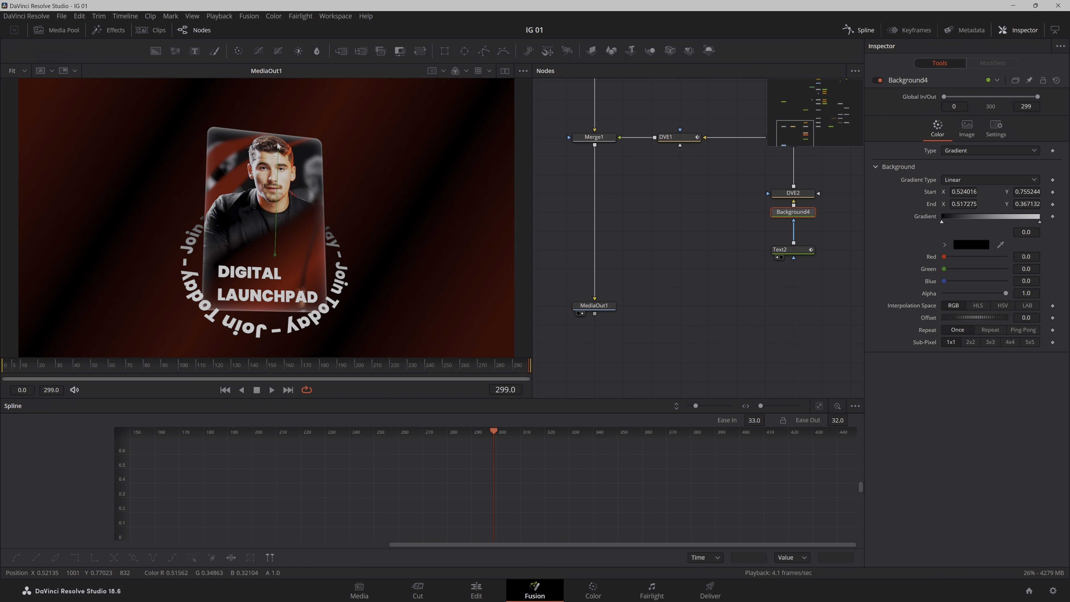
{"action": "left_click_drag", "start_coordinate": [277, 146], "coordinate": [266, 173]}
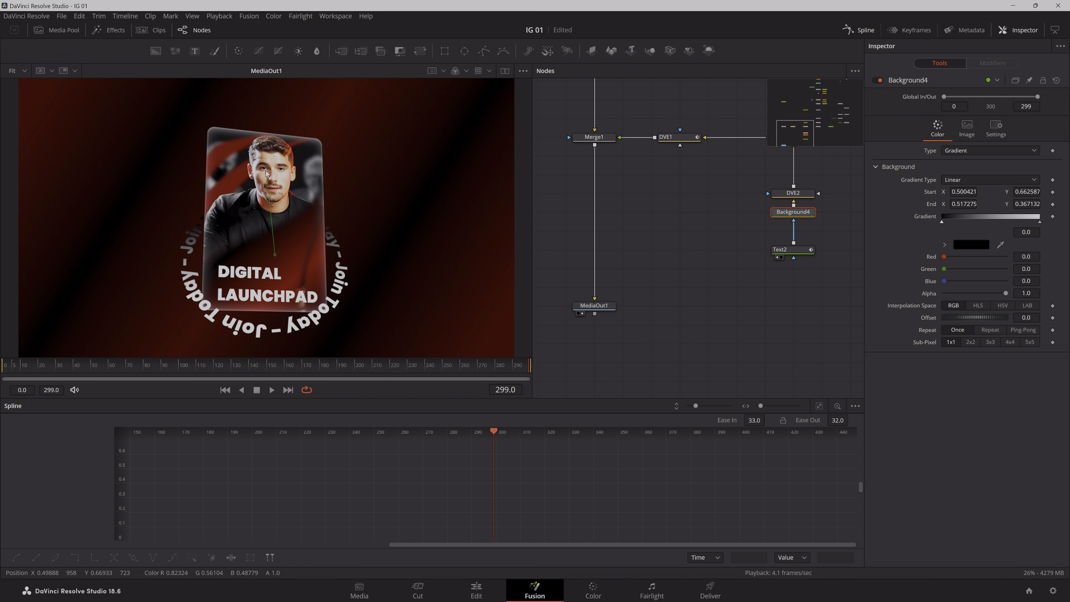
{"action": "left_click_drag", "start_coordinate": [276, 257], "coordinate": [270, 284]}
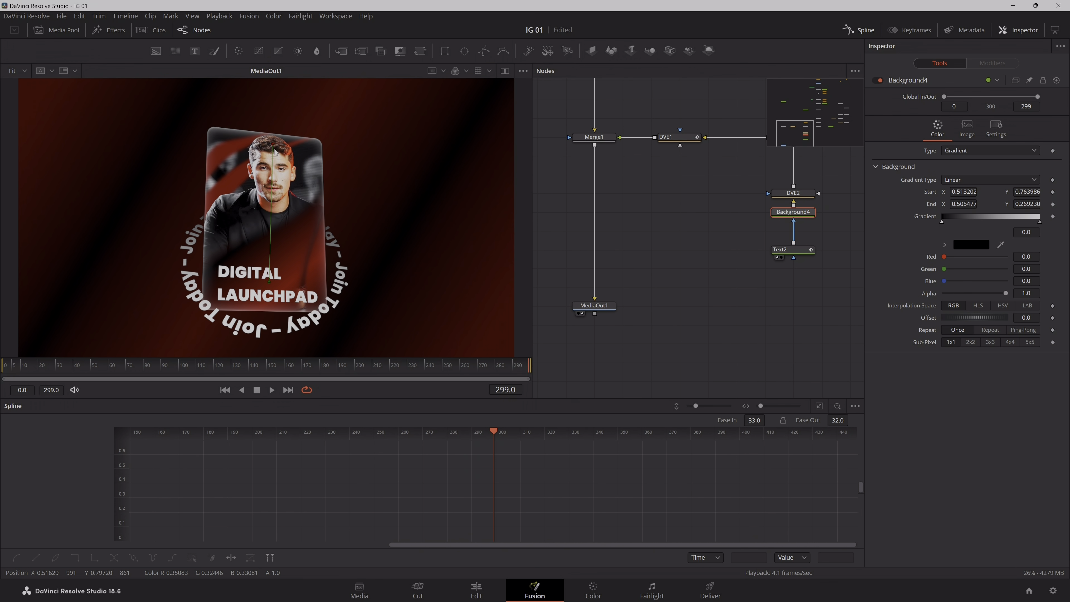
{"action": "left_click_drag", "start_coordinate": [267, 174], "coordinate": [273, 152]}
{"action": "left_click_drag", "start_coordinate": [12, 365], "coordinate": [549, 437]}
{"action": "mouse_move", "coordinate": [421, 598]}
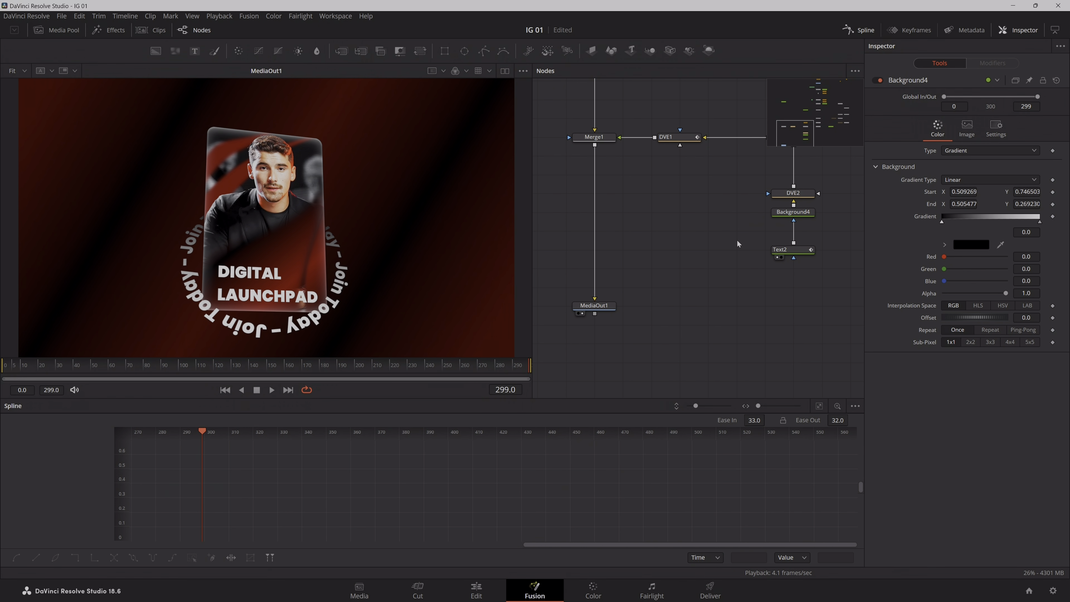
- Change the font style of Text2's ring text to Black
{"action": "left_click", "coordinate": [771, 261]}
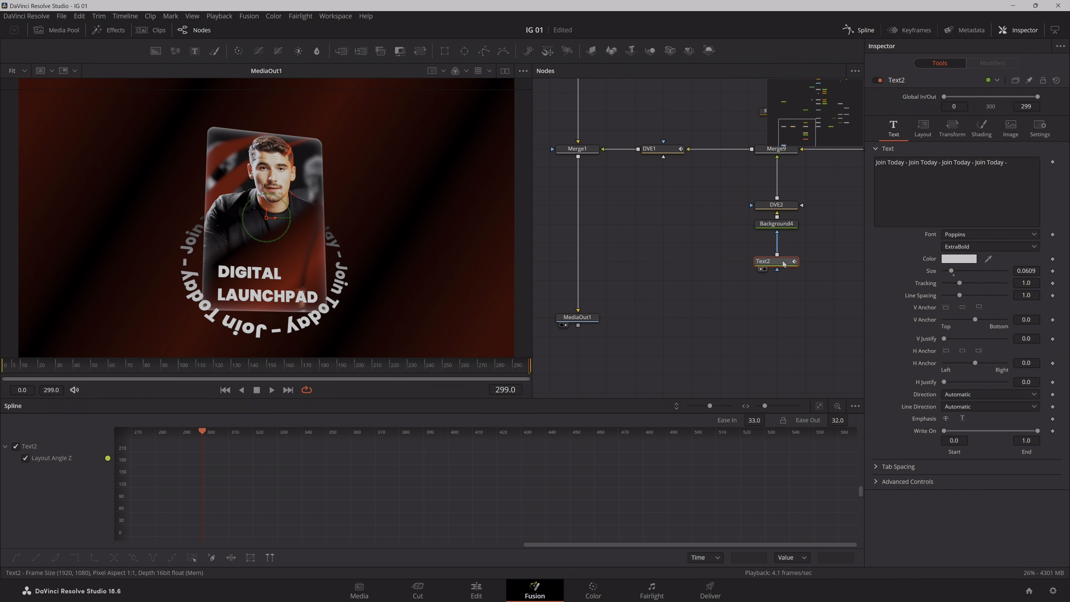
{"action": "left_click", "coordinate": [985, 246]}
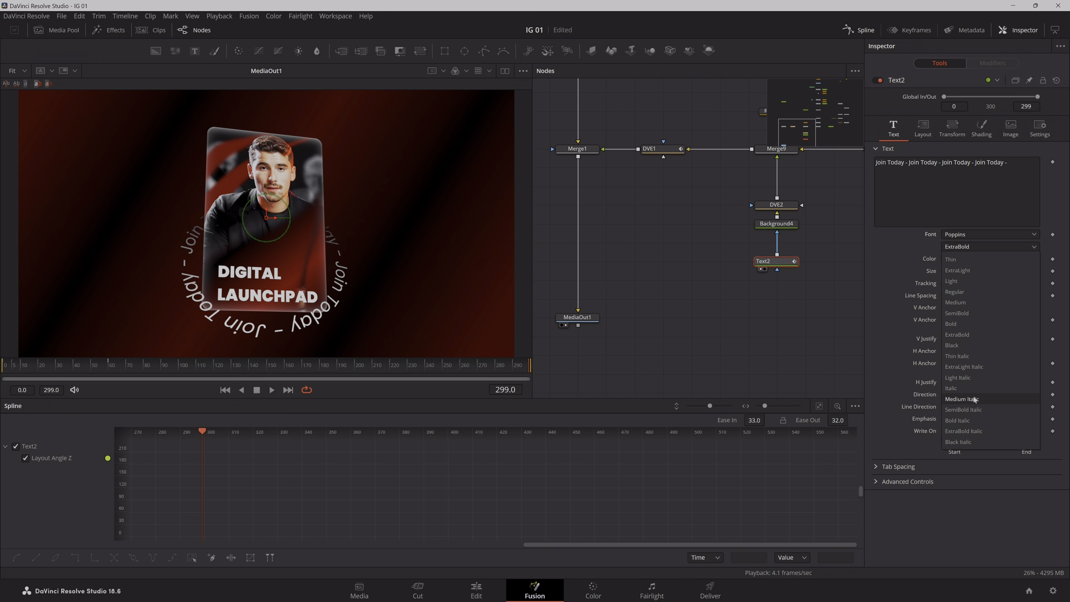
{"action": "left_click", "coordinate": [969, 345]}
- Set Text1's font style to ExtraBold and add a period after LAUNCHPAD
{"action": "left_click_drag", "start_coordinate": [719, 245], "coordinate": [663, 266]}
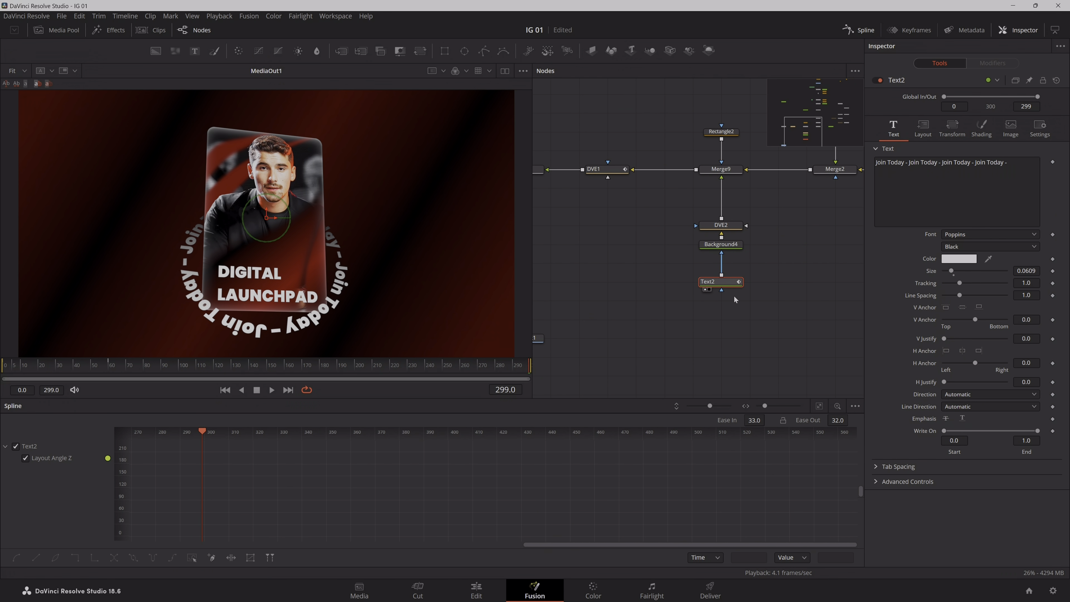
{"action": "left_click_drag", "start_coordinate": [800, 224], "coordinate": [734, 261]}
{"action": "left_click_drag", "start_coordinate": [726, 214], "coordinate": [721, 269]}
{"action": "left_click", "coordinate": [690, 146]}
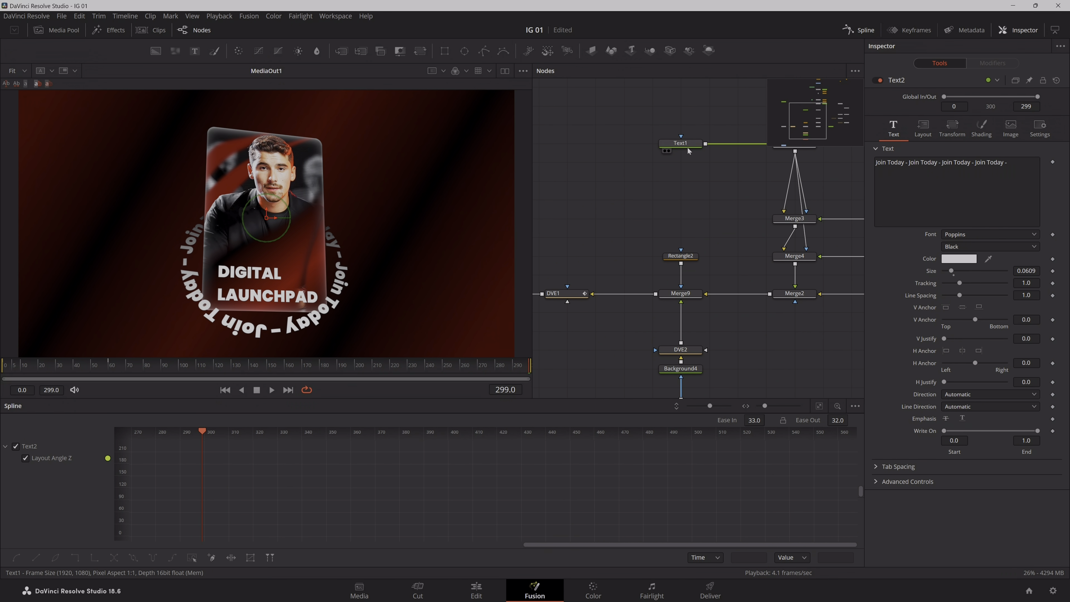
{"action": "left_click", "coordinate": [1000, 248]}
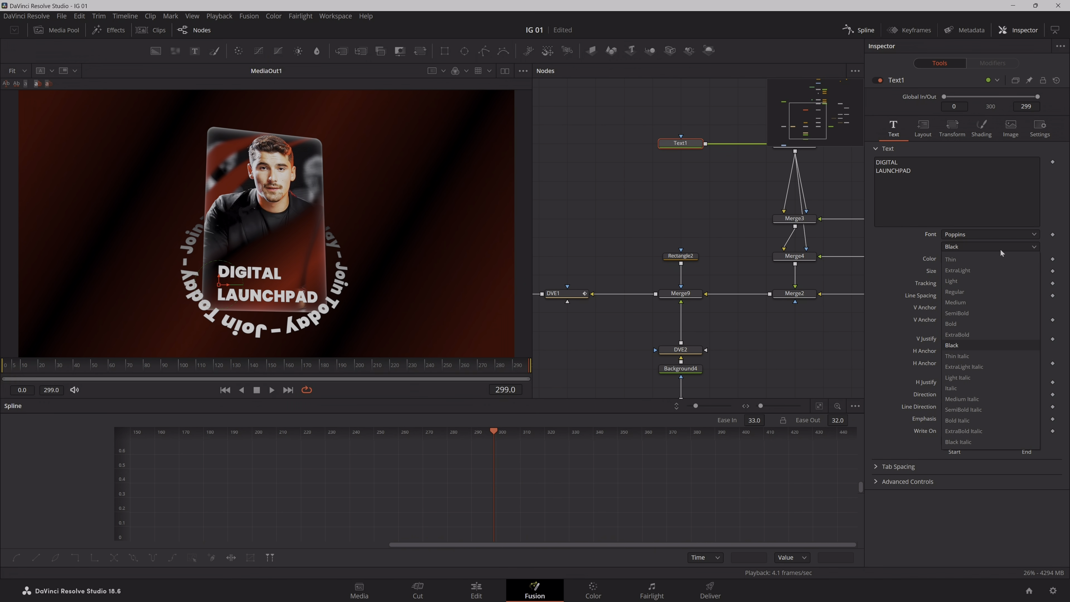
{"action": "left_click", "coordinate": [973, 334]}
{"action": "left_click", "coordinate": [577, 363]}
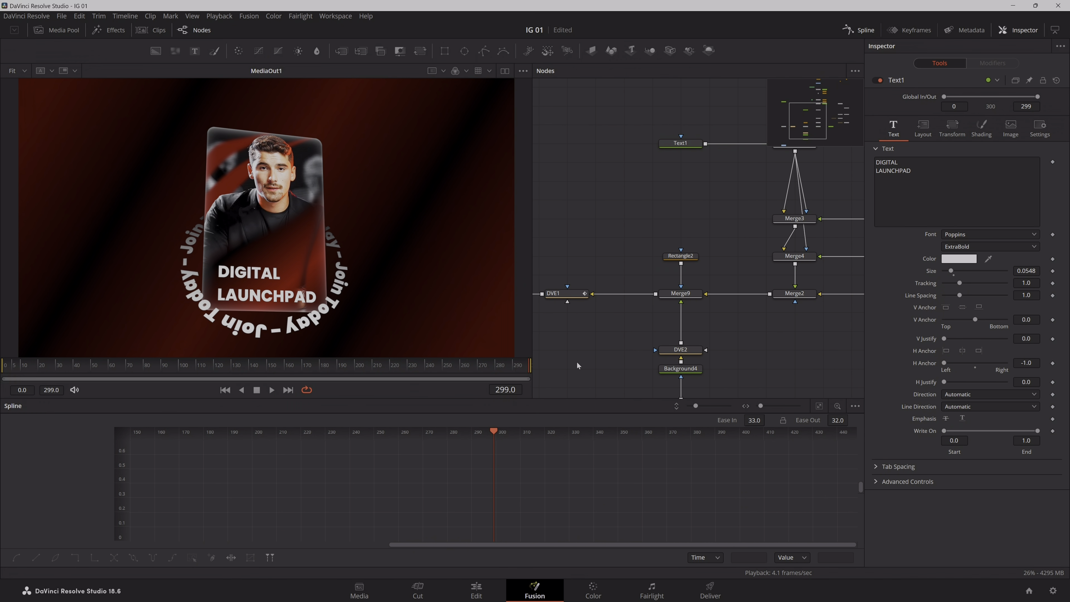
{"action": "left_click_drag", "start_coordinate": [577, 363], "coordinate": [609, 359]}
{"action": "left_click", "coordinate": [945, 190]}
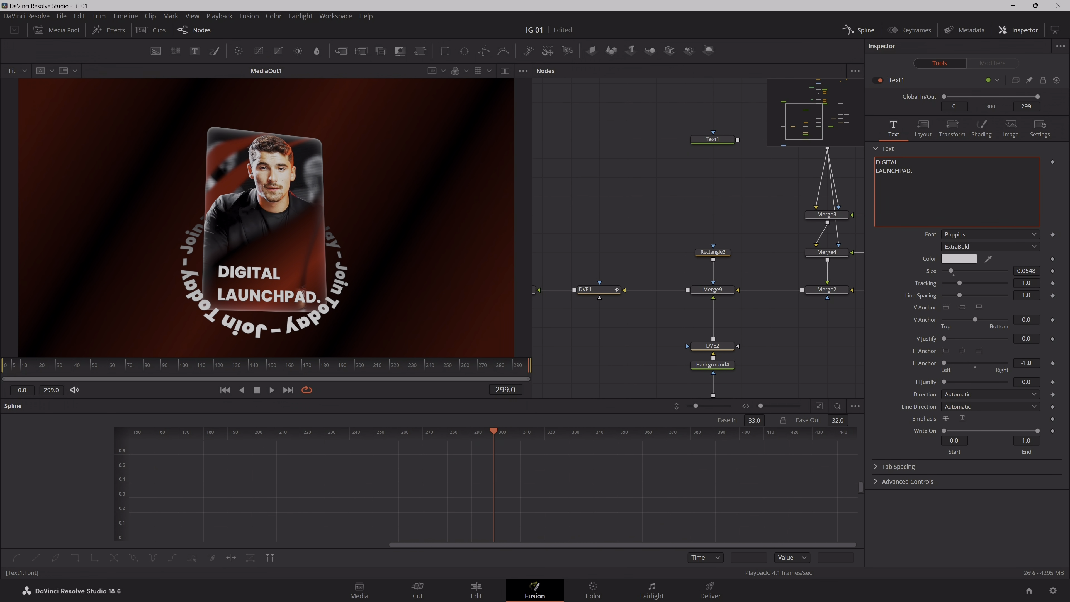
{"action": "left_click", "coordinate": [652, 206]}
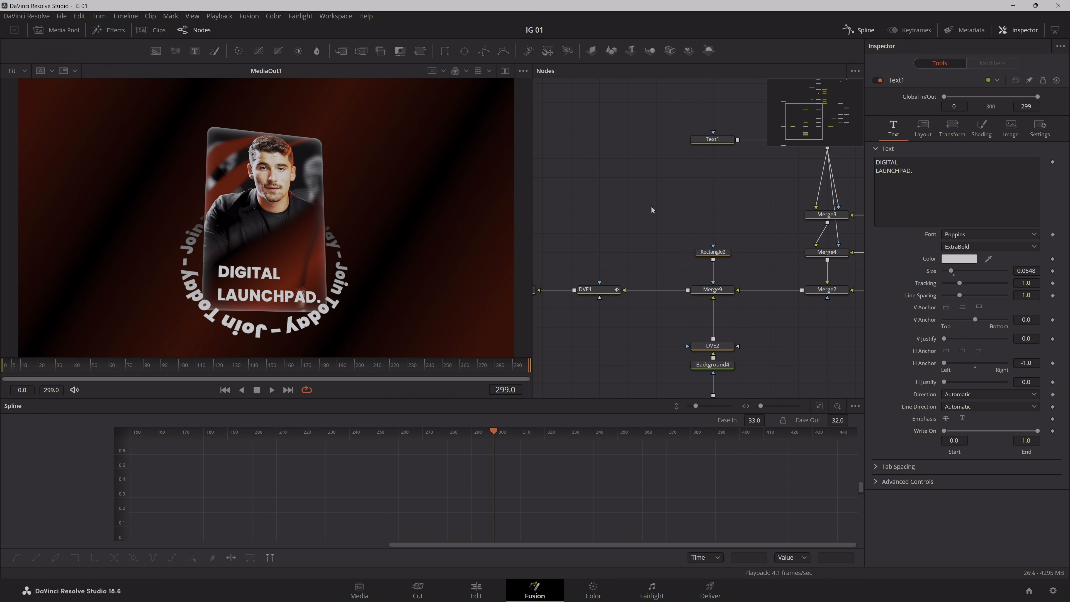
{"action": "left_click_drag", "start_coordinate": [637, 227], "coordinate": [745, 92]}
{"action": "scroll", "coordinate": [745, 91], "scroll_direction": "down", "scroll_amount": 2}
{"action": "left_click_drag", "start_coordinate": [666, 261], "coordinate": [681, 291]}
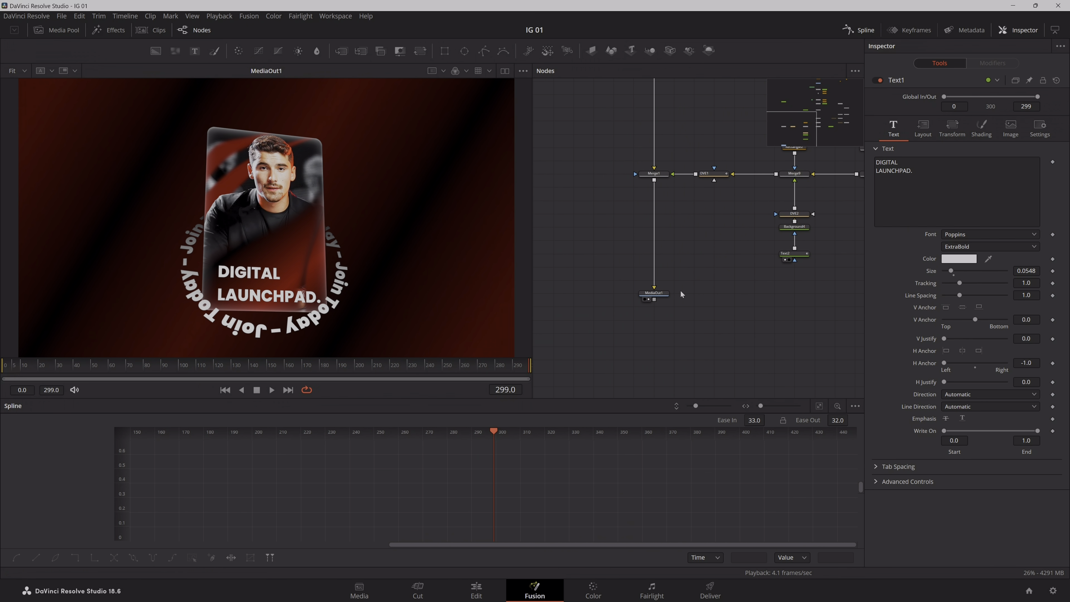
{"action": "left_click", "coordinate": [374, 591]}
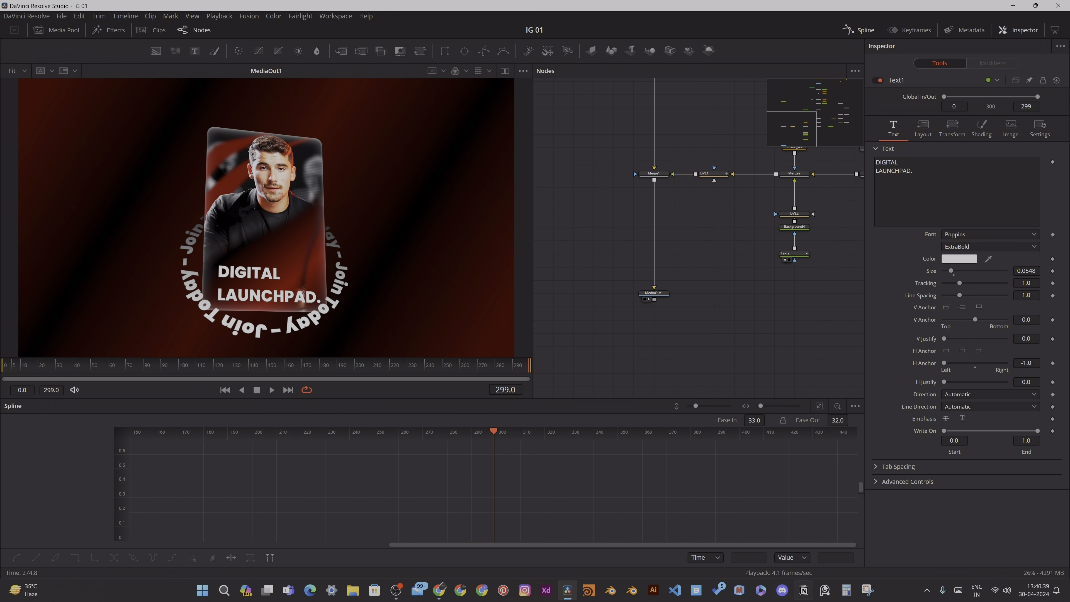
{"action": "left_click", "coordinate": [1016, 8]}
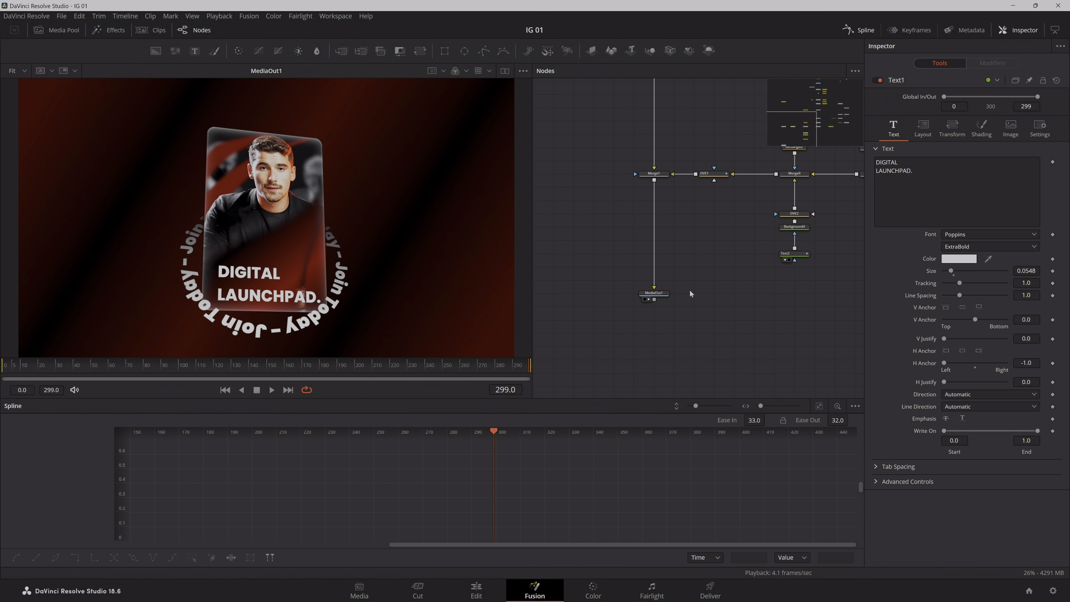
- At frame 100, set DVE1's Center X to 0.29 to move the card sideways, keeping Center Y at 0.5
{"action": "left_click", "coordinate": [691, 203]}
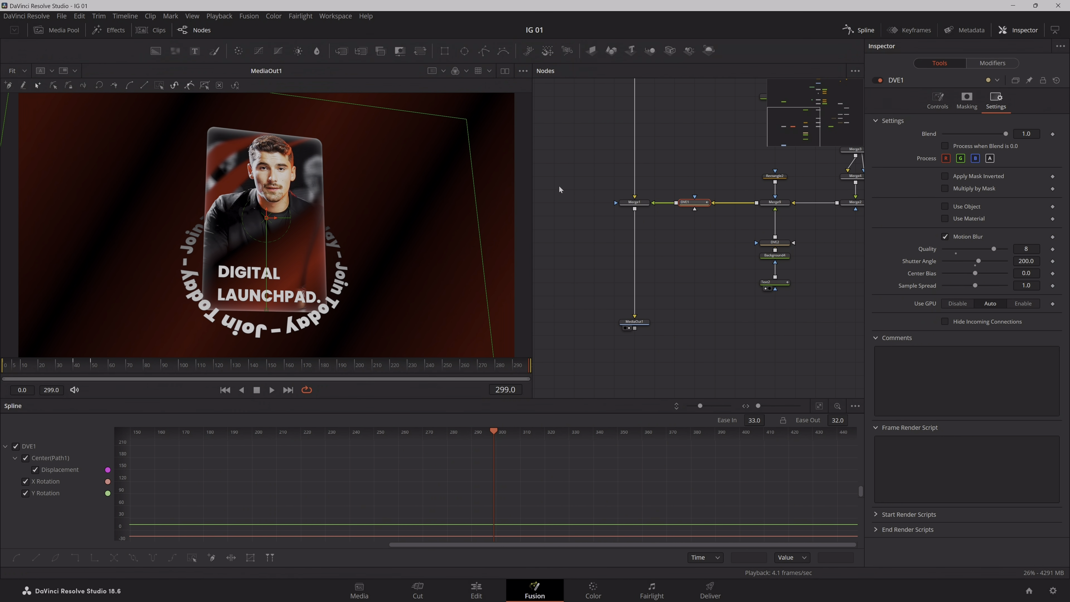
{"action": "left_click_drag", "start_coordinate": [78, 373], "coordinate": [90, 373]}
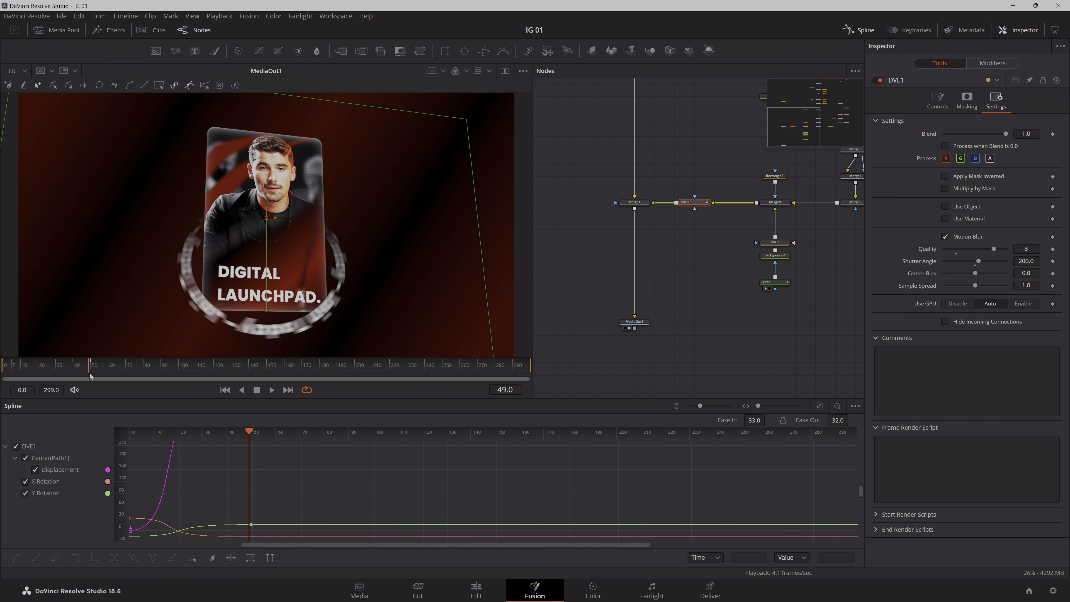
{"action": "left_click", "coordinate": [938, 101]}
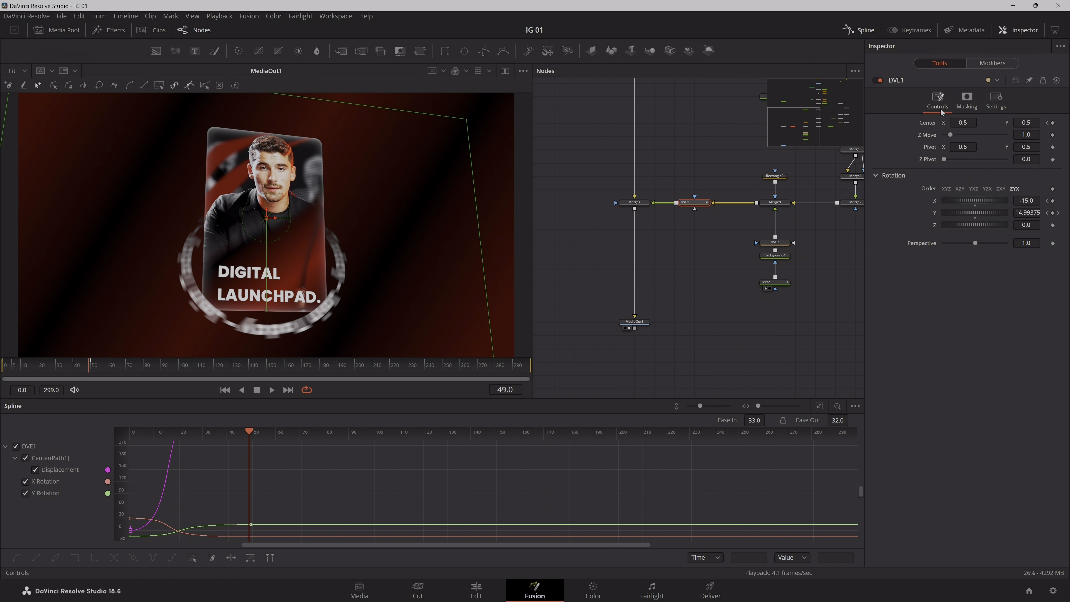
{"action": "left_click", "coordinate": [1049, 123]}
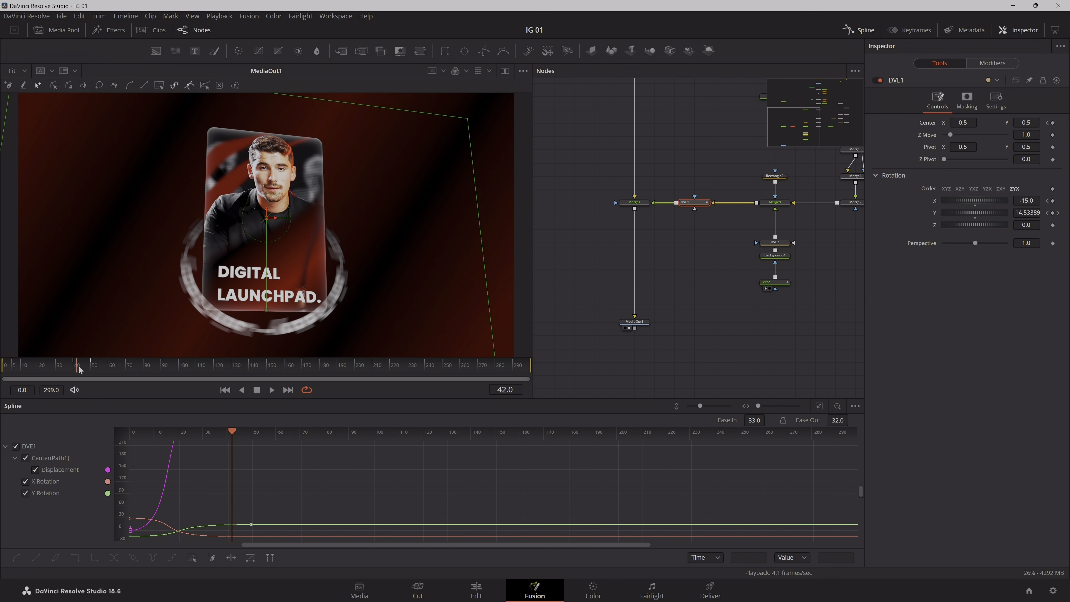
{"action": "left_click_drag", "start_coordinate": [79, 367], "coordinate": [100, 373]}
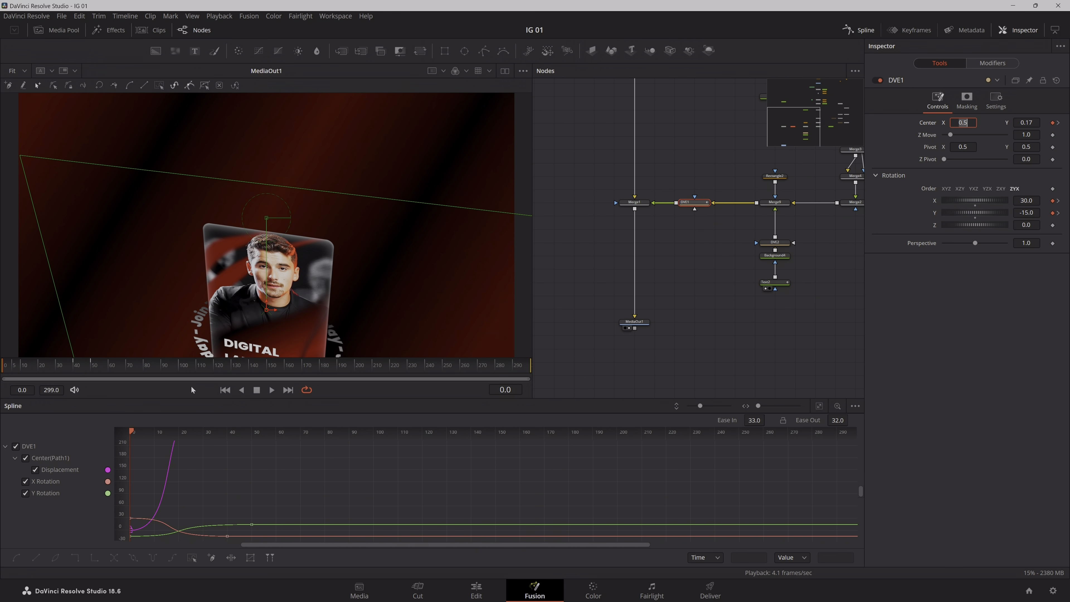
{"action": "left_click_drag", "start_coordinate": [17, 367], "coordinate": [178, 399]}
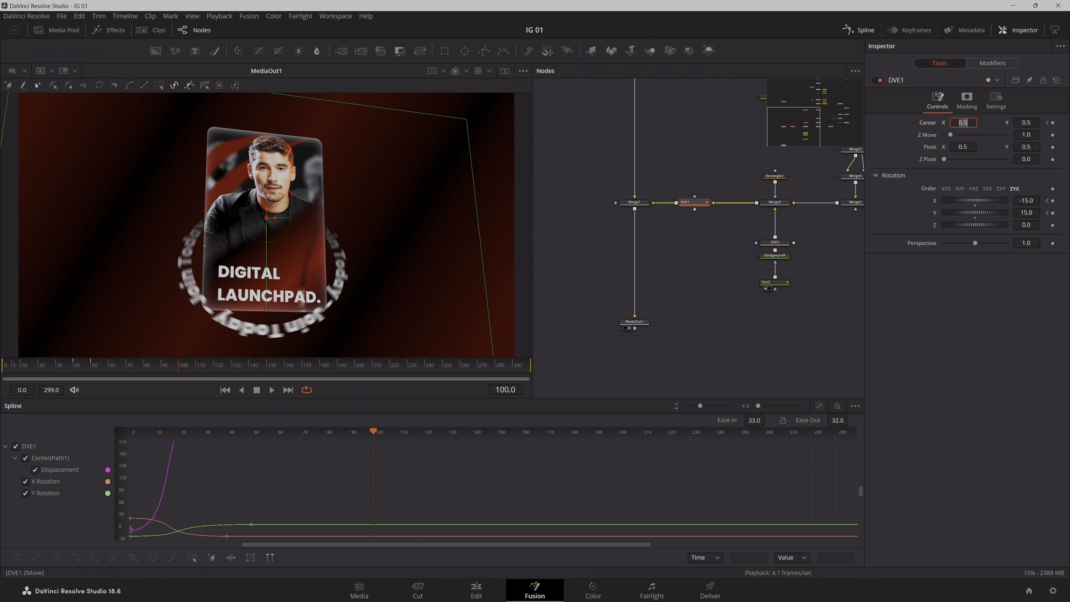
{"action": "left_click_drag", "start_coordinate": [1027, 124], "coordinate": [1000, 126]}
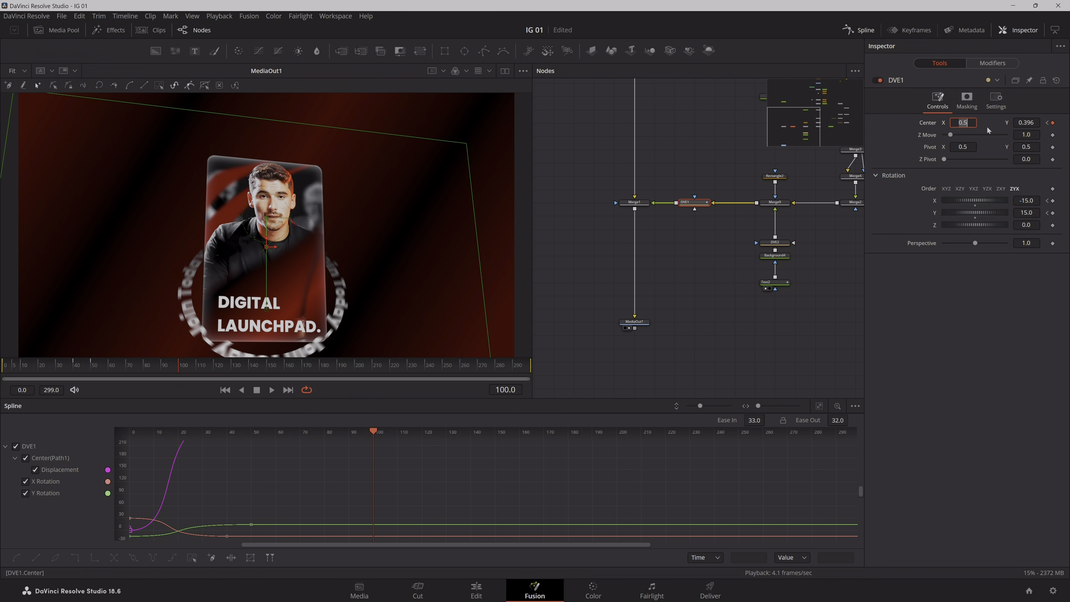
{"action": "type", "text": "0.29"}
{"action": "key", "text": "Return"}
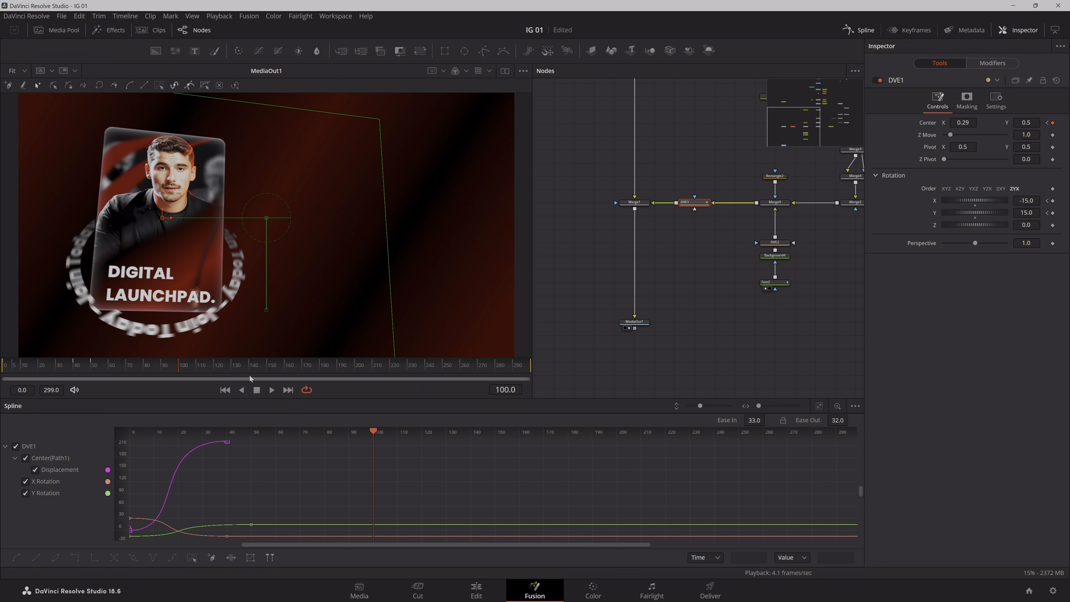
- Set DVE1's Y rotation to 30 at frame 100
{"action": "mouse_move", "coordinate": [1027, 213]}
{"action": "left_mouse_down"}
{"action": "mouse_move", "coordinate": [994, 213]}
{"action": "mouse_move", "coordinate": [1068, 213]}
{"action": "mouse_move", "coordinate": [1020, 213]}
{"action": "left_mouse_up"}
{"action": "key", "text": "ctrl+z"}
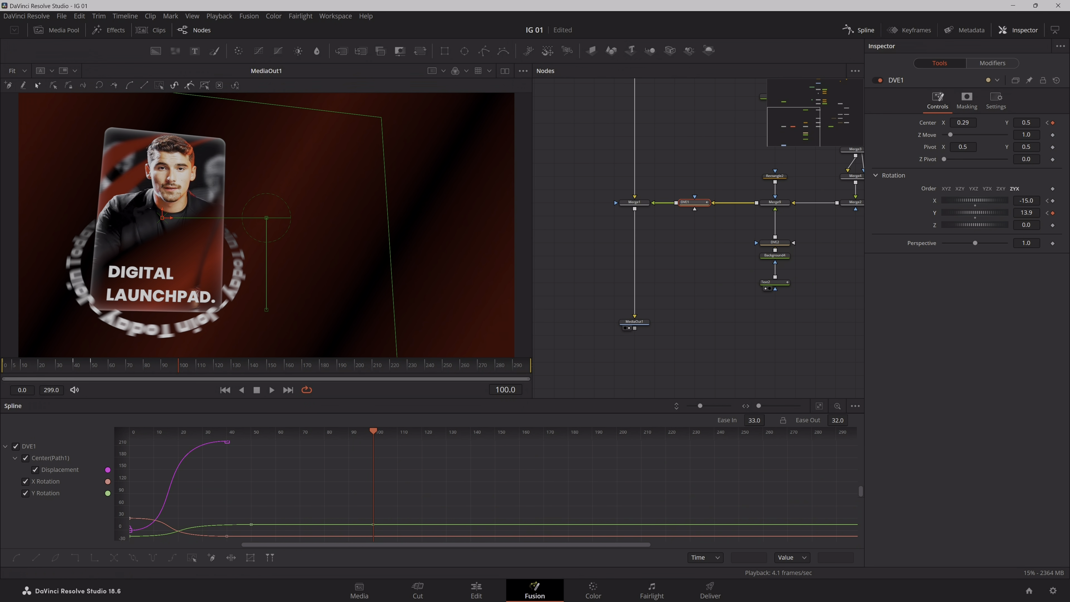
{"action": "left_click", "coordinate": [1028, 213]}
{"action": "type", "text": "21"}
{"action": "key", "text": "Return"}
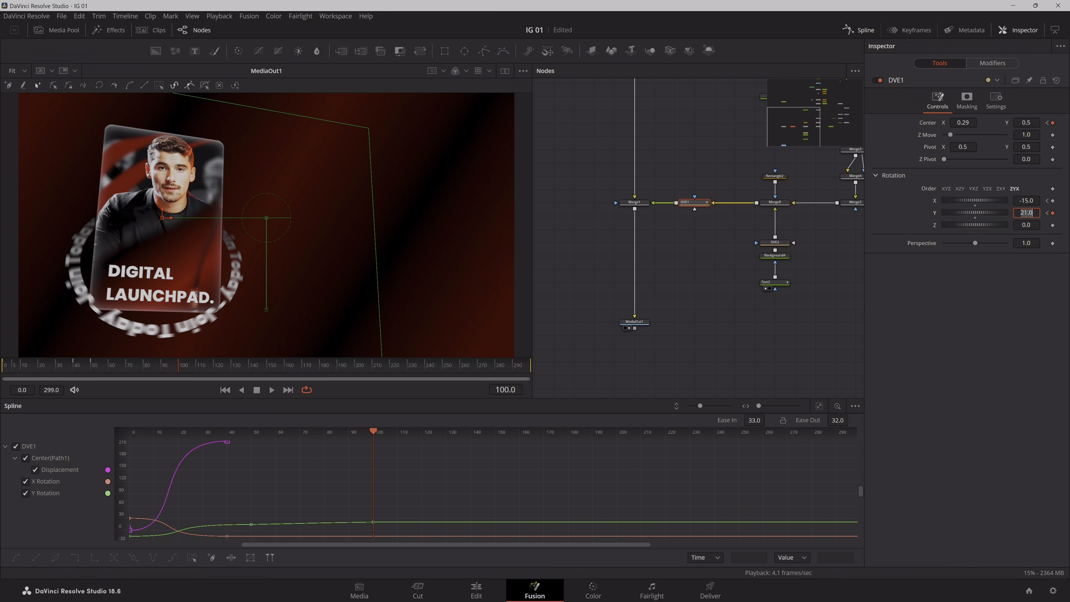
{"action": "key", "text": "Tab"}
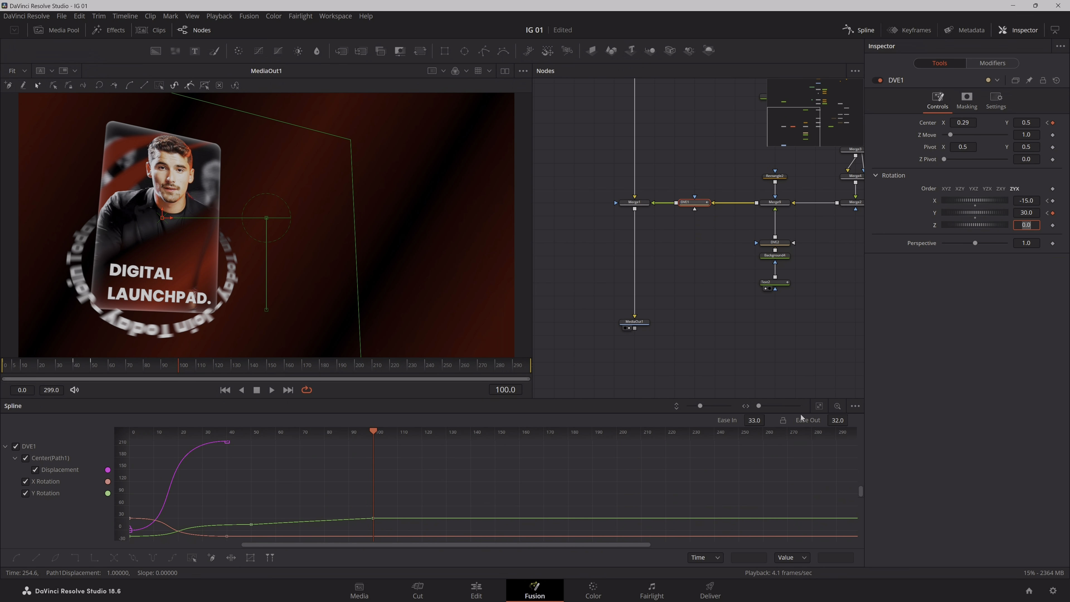
- Fit DVE1's animation curves in the spline graph and try selecting the Displacement and Y Rotation keyframes up to frame 100
{"action": "left_click_drag", "start_coordinate": [683, 511], "coordinate": [680, 500]}
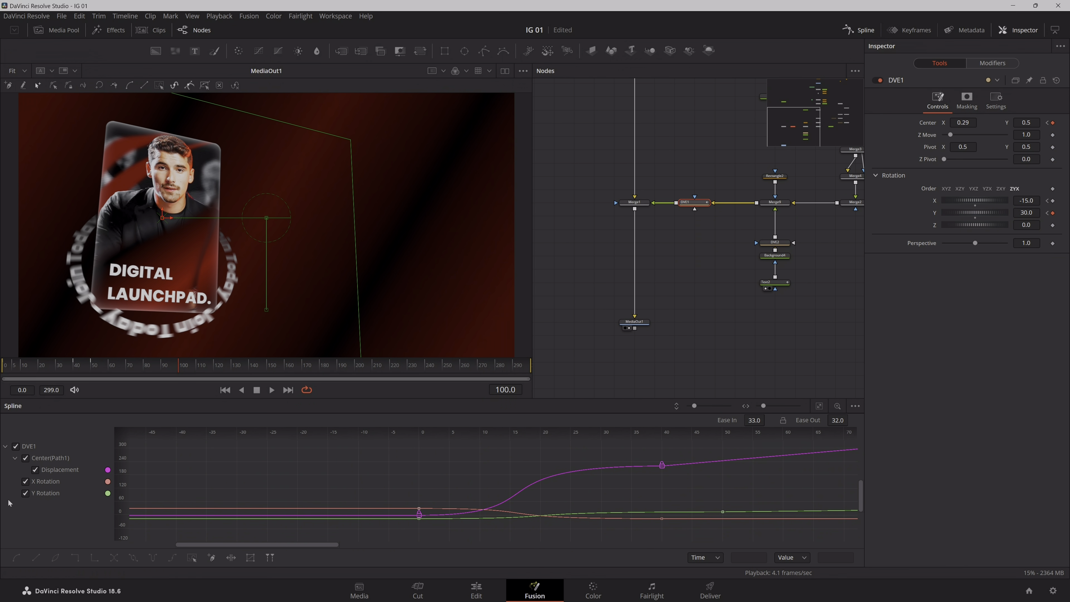
{"action": "left_click", "coordinate": [24, 458]}
{"action": "left_click", "coordinate": [26, 458]}
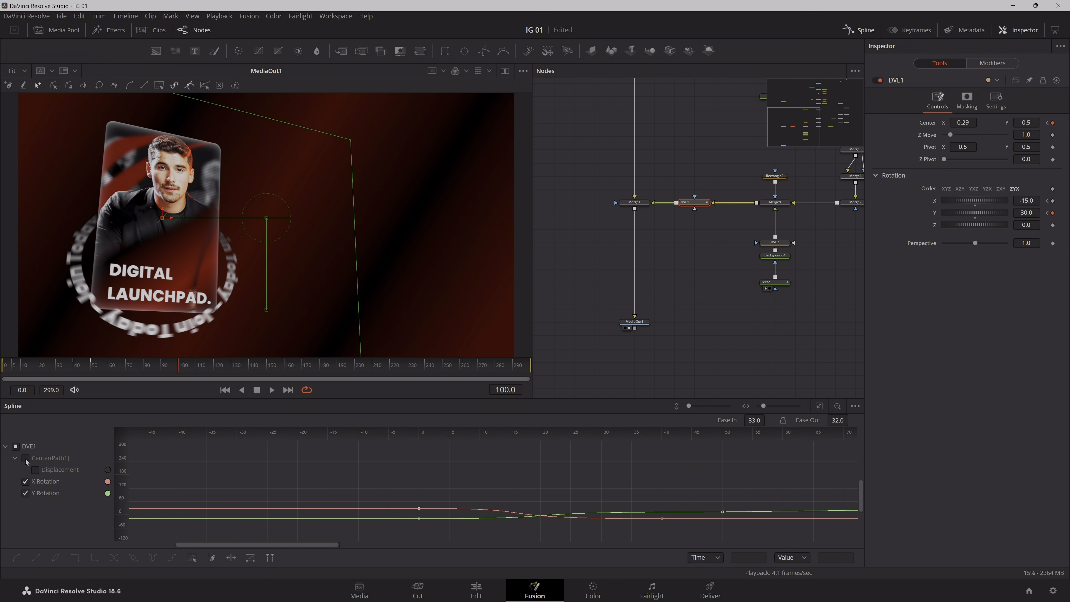
{"action": "left_click", "coordinate": [25, 481]}
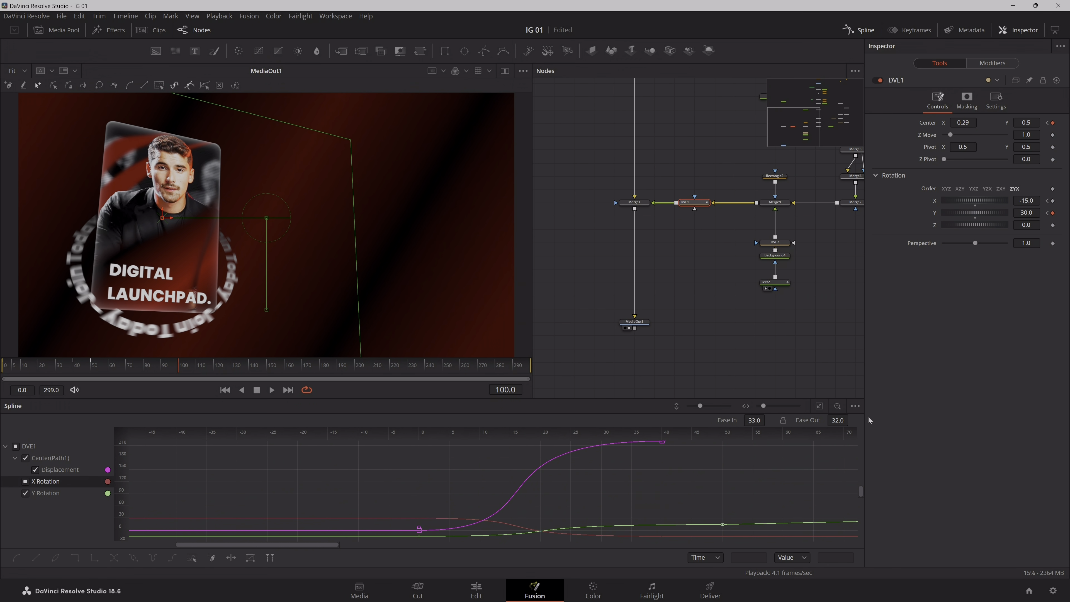
{"action": "left_click", "coordinate": [823, 409]}
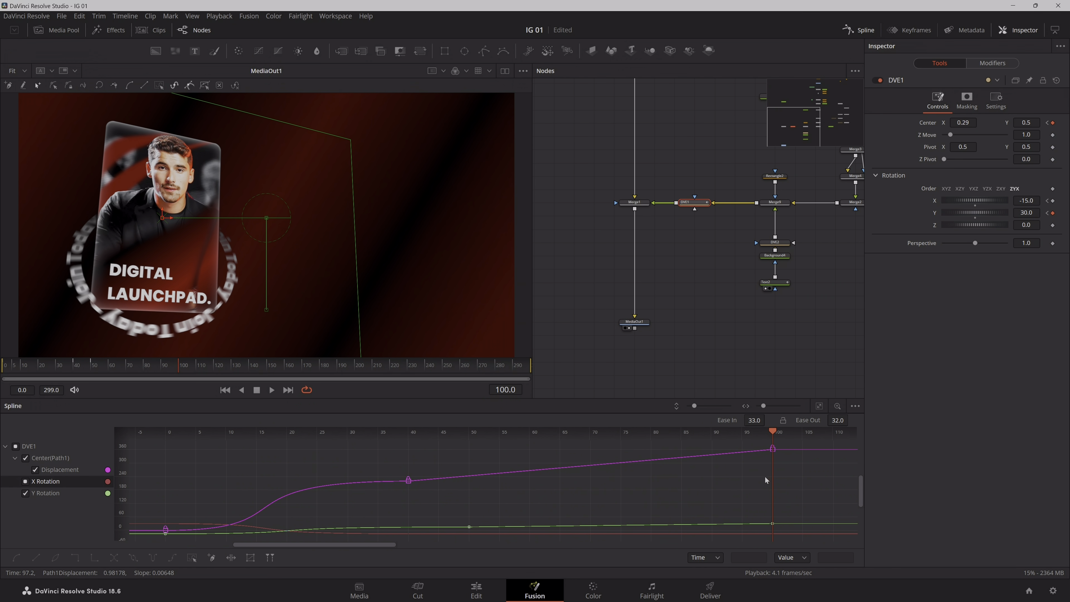
{"action": "left_click_drag", "start_coordinate": [804, 469], "coordinate": [393, 452]}
{"action": "left_click_drag", "start_coordinate": [495, 452], "coordinate": [346, 483]}
{"action": "left_click_drag", "start_coordinate": [424, 460], "coordinate": [369, 523]}
{"action": "left_click_drag", "start_coordinate": [530, 503], "coordinate": [432, 528]}
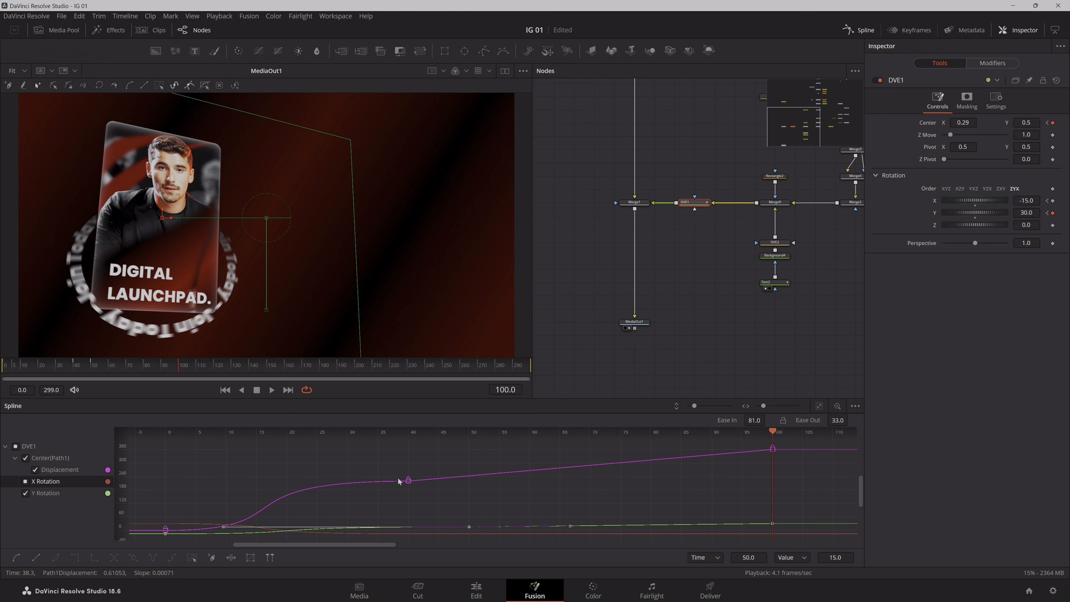
{"action": "left_click_drag", "start_coordinate": [470, 493], "coordinate": [464, 495]}
- With the X Rotation curve hidden, smooth DVE1's Displacement and Y Rotation keyframes up to frame 100 and set Ease Out to 49.4
{"action": "left_click", "coordinate": [25, 481]}
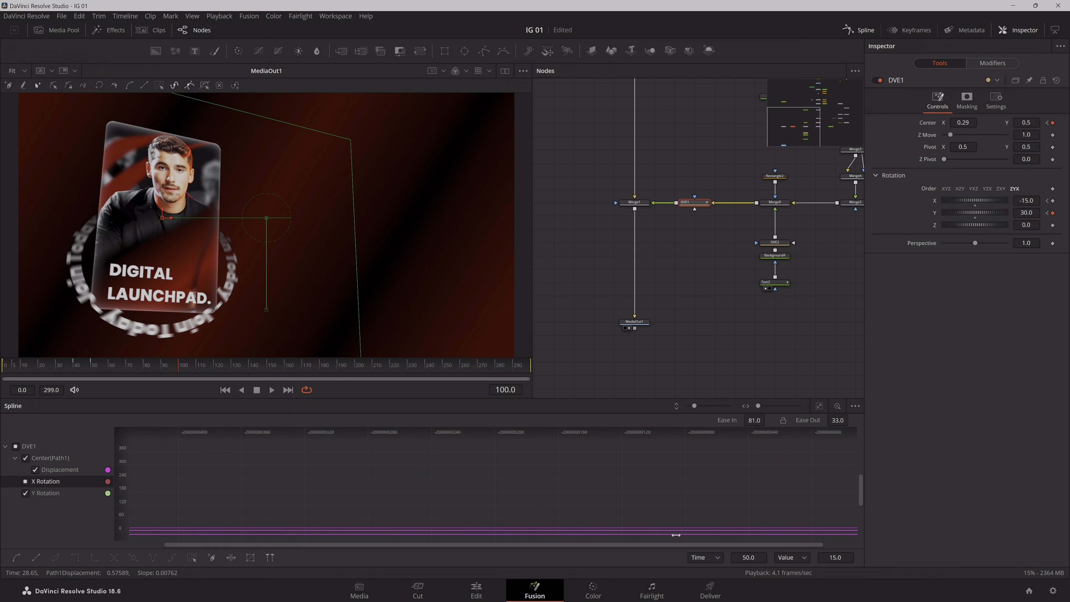
{"action": "left_click", "coordinate": [820, 406]}
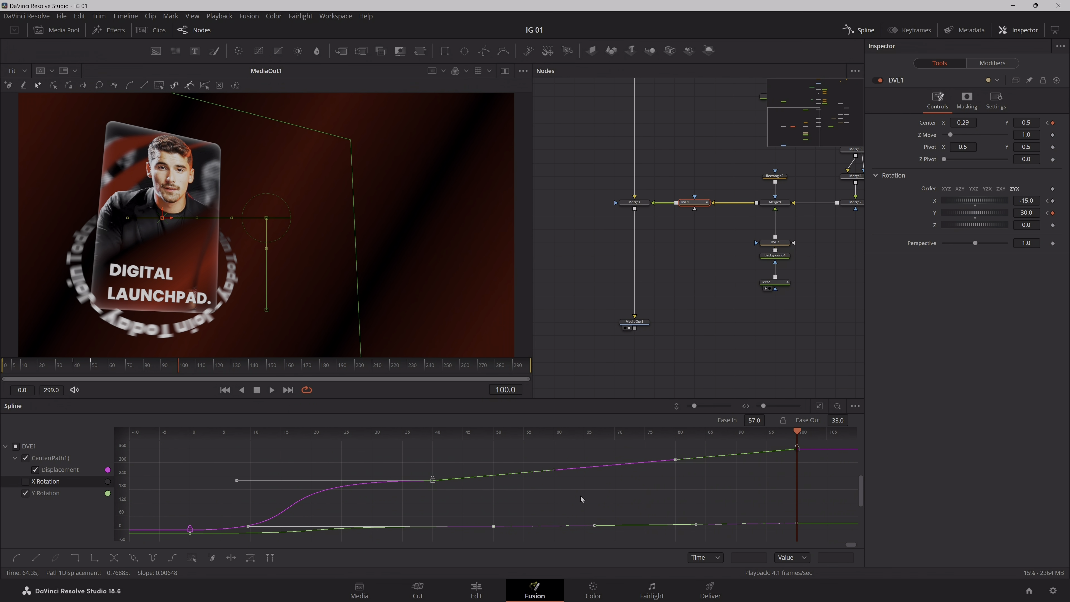
{"action": "key", "text": "s"}
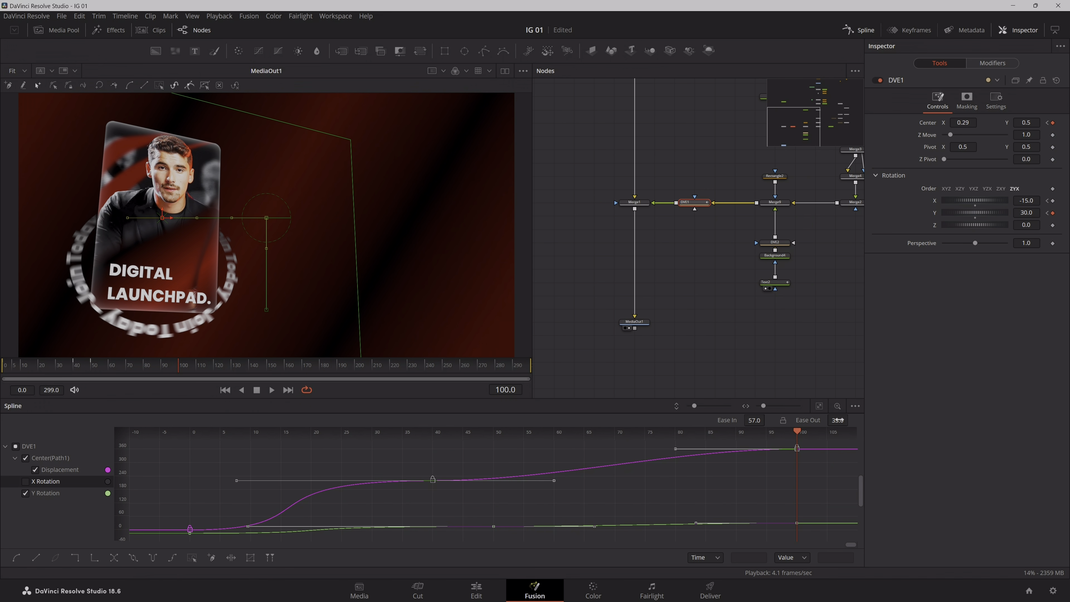
{"action": "left_click_drag", "start_coordinate": [852, 418], "coordinate": [851, 421]}
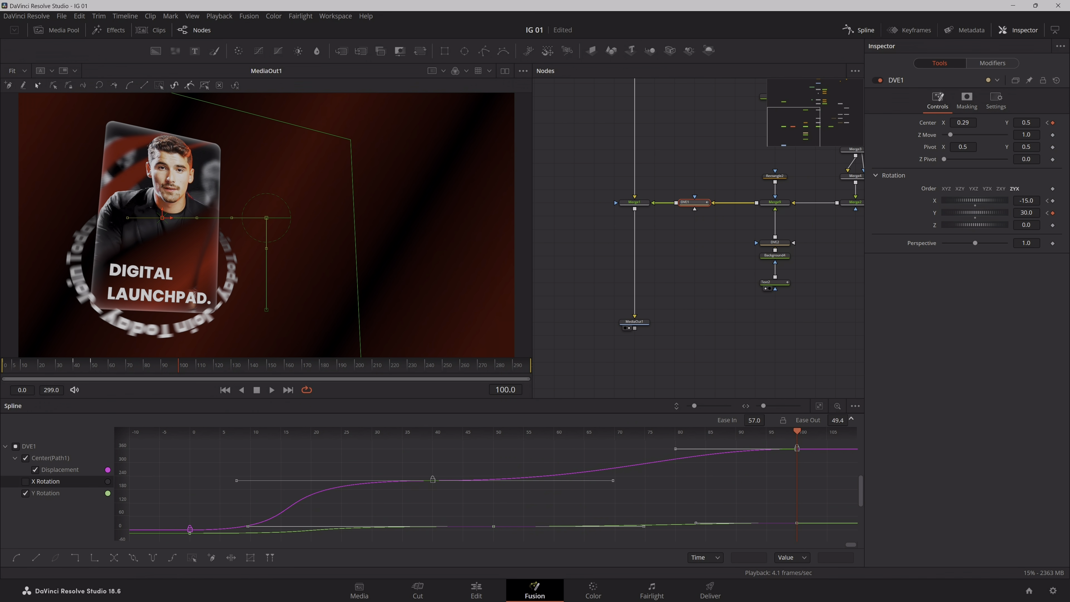
- Set Ease Out to 50 for DVE1's middle keyframes and Ease In to 70 for the Displacement and Y Rotation keyframes at frame 100
{"action": "left_click_drag", "start_coordinate": [851, 419], "coordinate": [852, 420]}
{"action": "left_click_drag", "start_coordinate": [816, 533], "coordinate": [768, 418]}
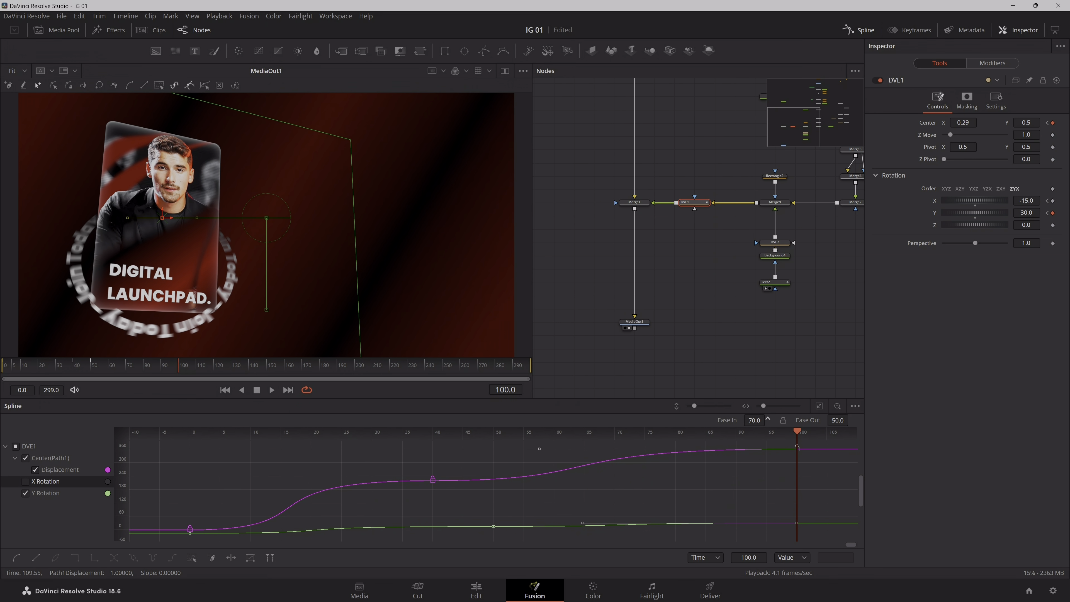
{"action": "left_click_drag", "start_coordinate": [768, 419], "coordinate": [766, 418]}
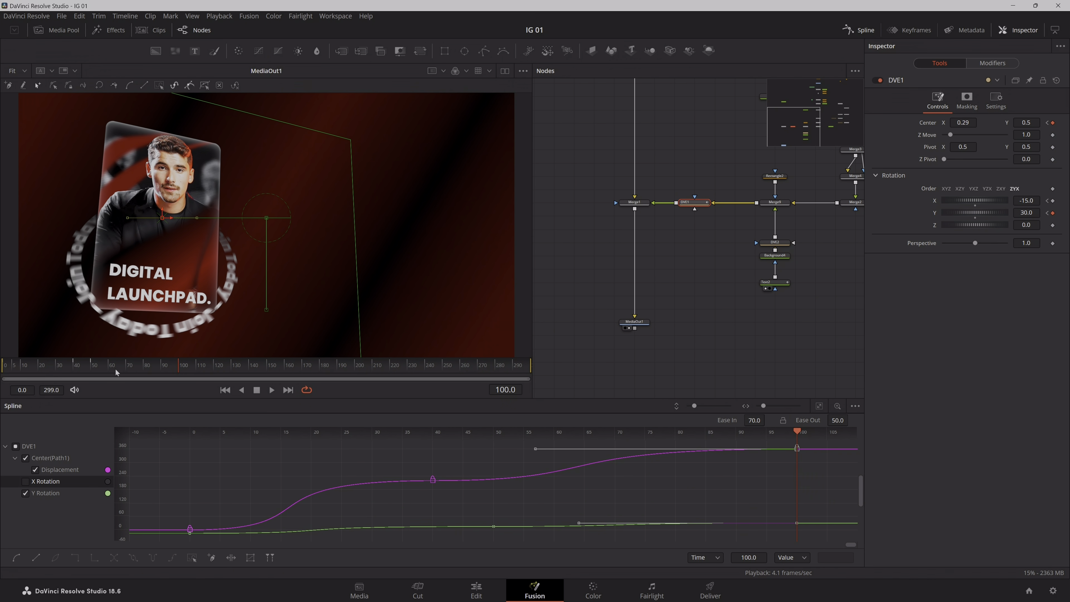
- Turn off viewer motion blur and play back the card's movement up to about frame 100
{"action": "left_click_drag", "start_coordinate": [115, 371], "coordinate": [36, 385]}
{"action": "key", "text": "space"}
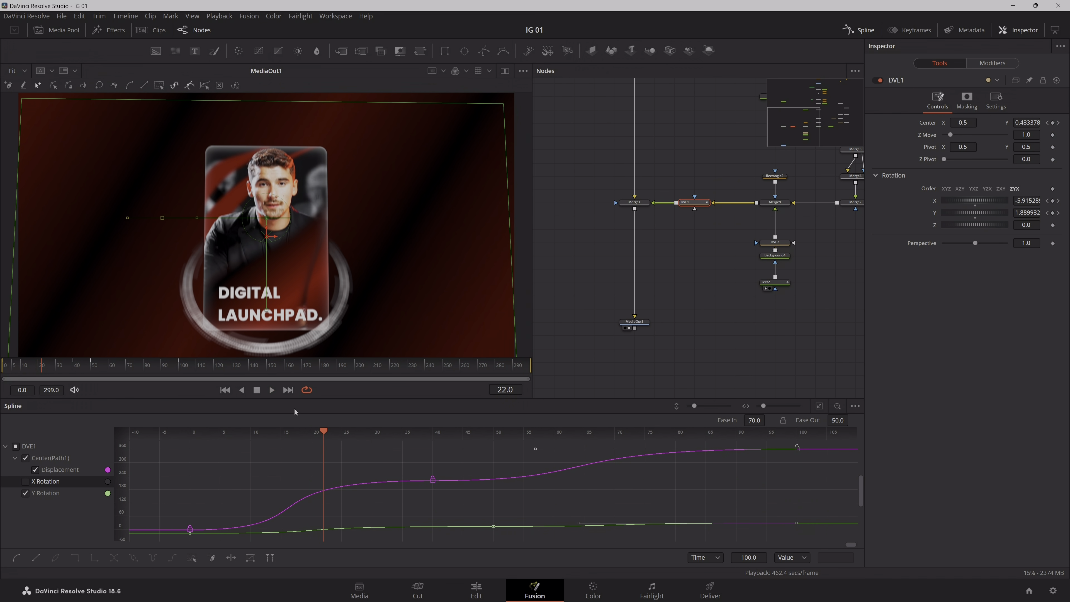
{"action": "right_click", "coordinate": [346, 390]}
{"action": "left_click", "coordinate": [353, 407]}
{"action": "key", "text": "space"}
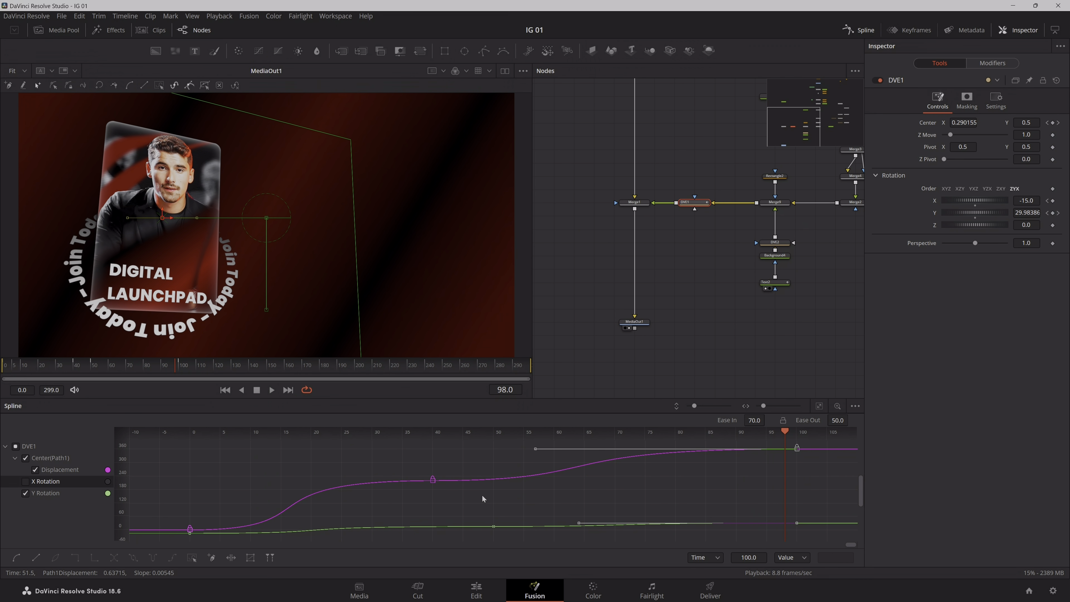
- Set Ease Out to 60 for DVE1's middle Displacement and Y Rotation keyframes and preview the movement with motion blur turned back on
{"action": "left_click_drag", "start_coordinate": [401, 448], "coordinate": [535, 542]}
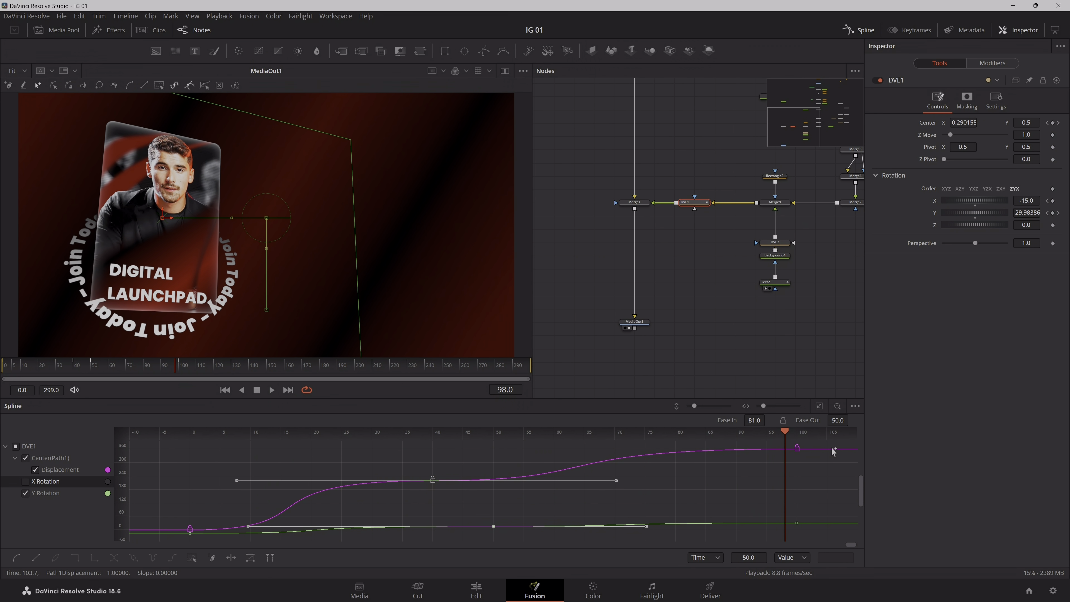
{"action": "left_click_drag", "start_coordinate": [838, 420], "coordinate": [841, 420]}
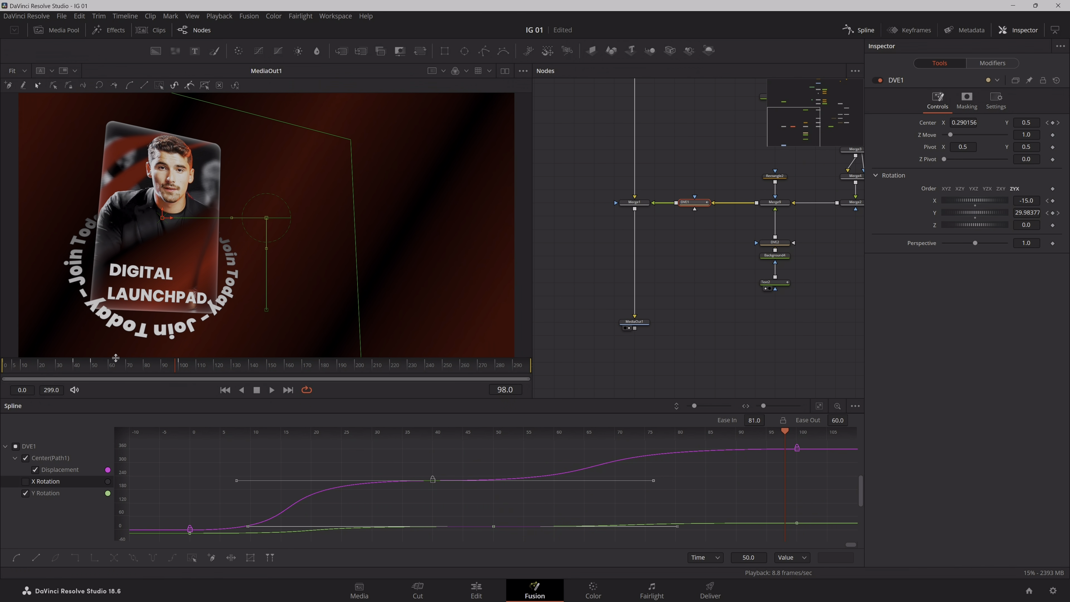
{"action": "right_click", "coordinate": [361, 395]}
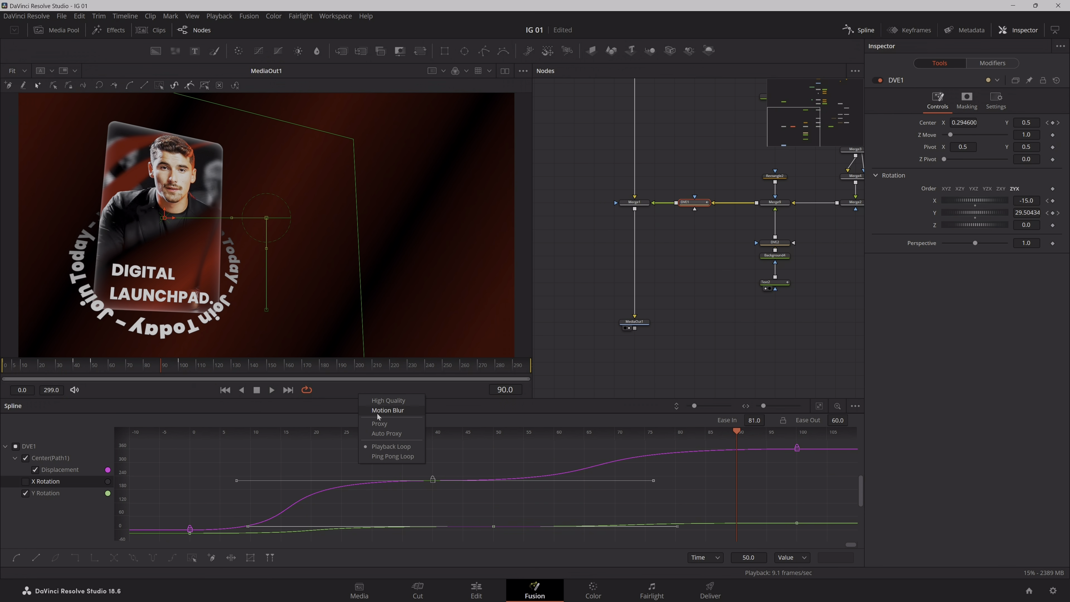
{"action": "left_click", "coordinate": [380, 411]}
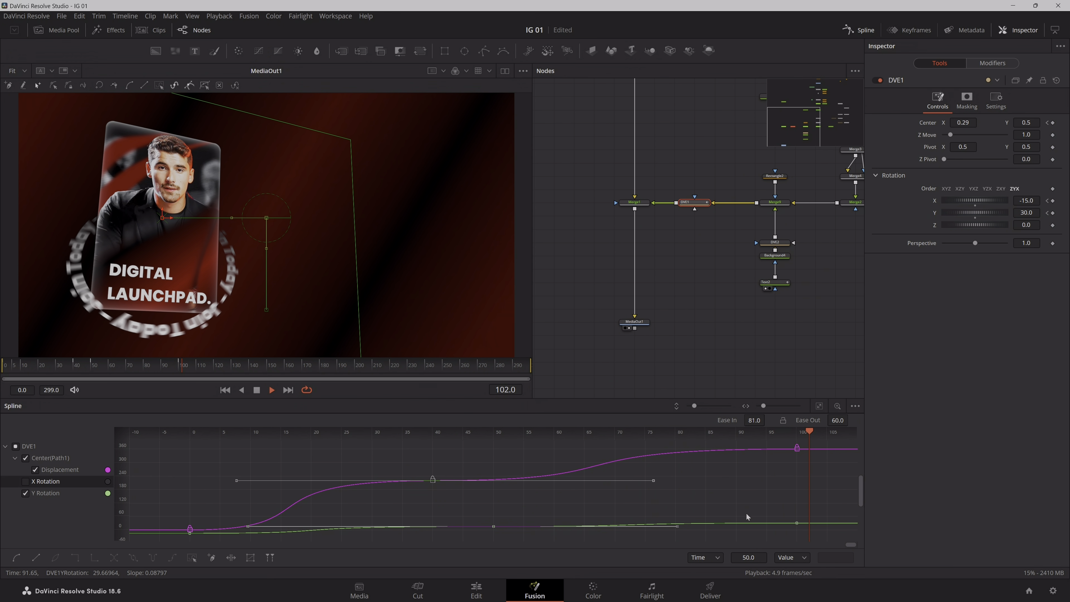
{"action": "key", "text": "space"}
{"action": "left_click_drag", "start_coordinate": [166, 367], "coordinate": [184, 369]}
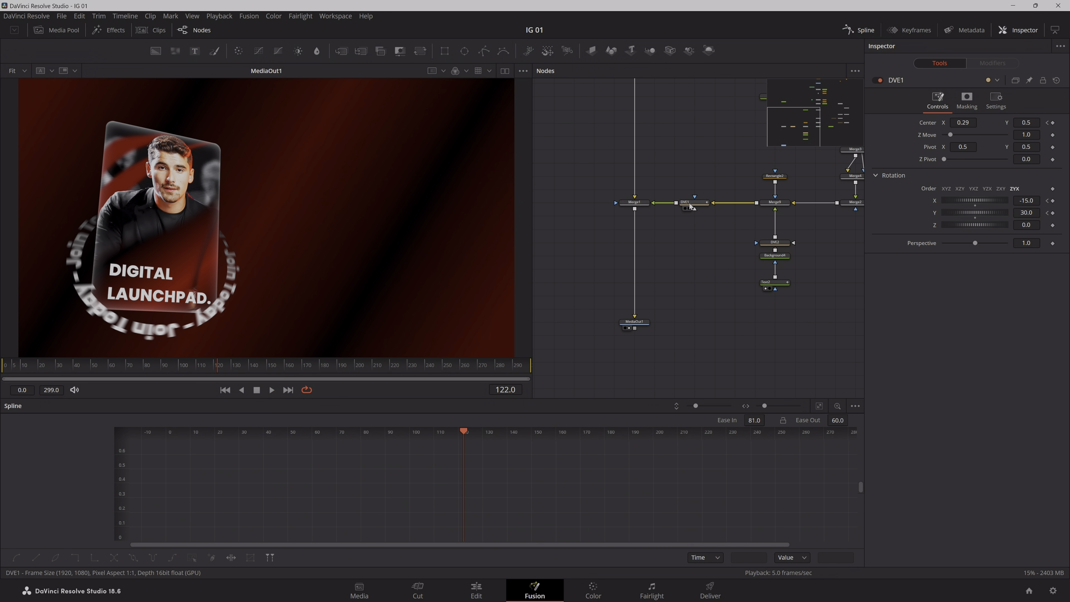
- At frame 100, show DVE1's X Rotation curve and deactivate the Y Rotation curve in the spline graph
{"action": "left_click", "coordinate": [690, 203]}
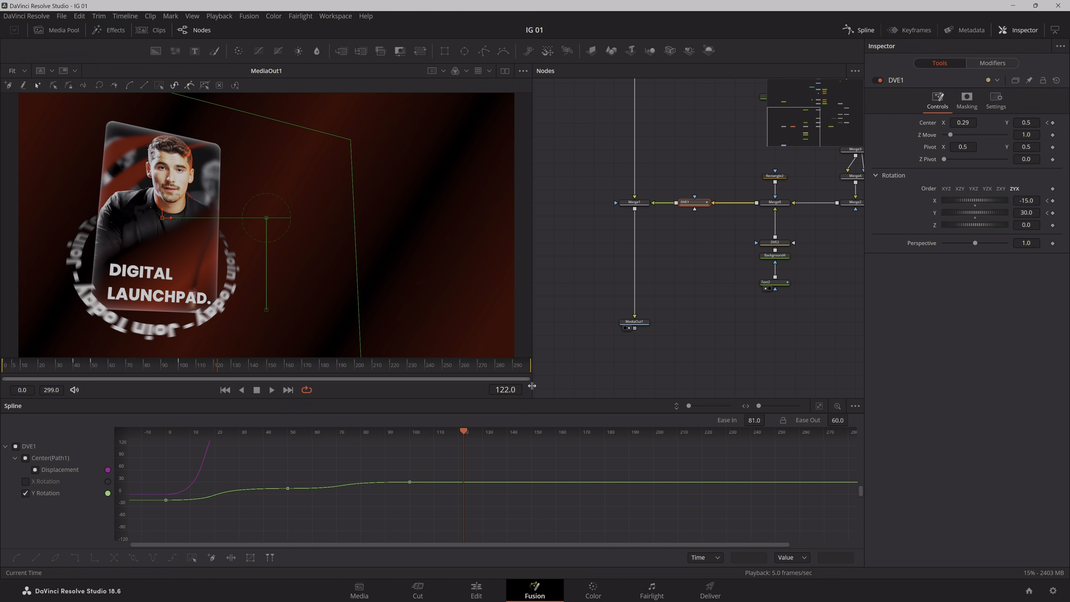
{"action": "left_click_drag", "start_coordinate": [177, 367], "coordinate": [110, 367]}
{"action": "left_click", "coordinate": [26, 481]}
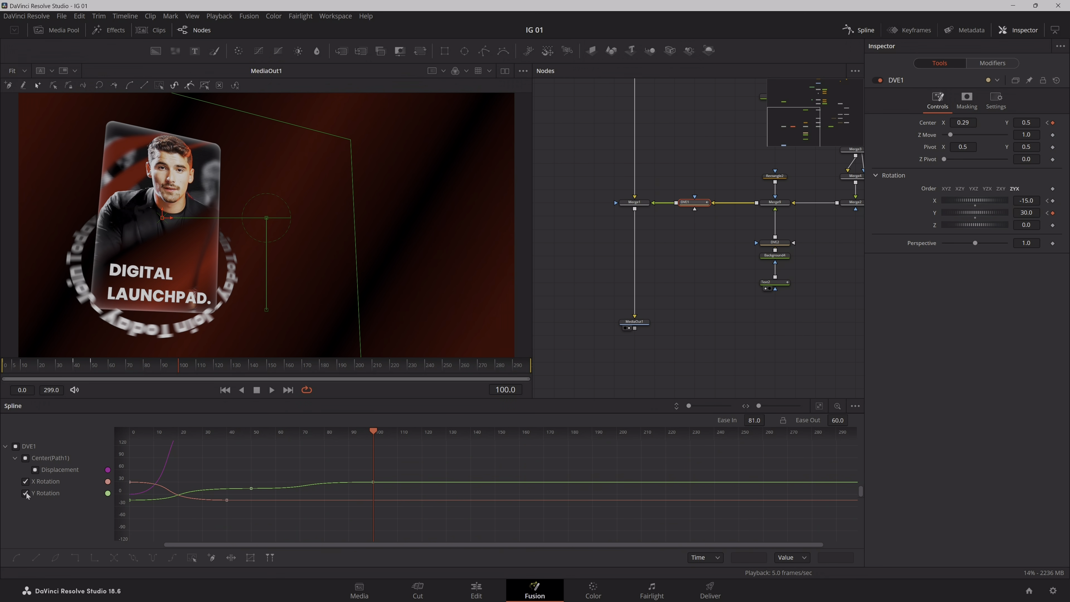
{"action": "left_click", "coordinate": [26, 494]}
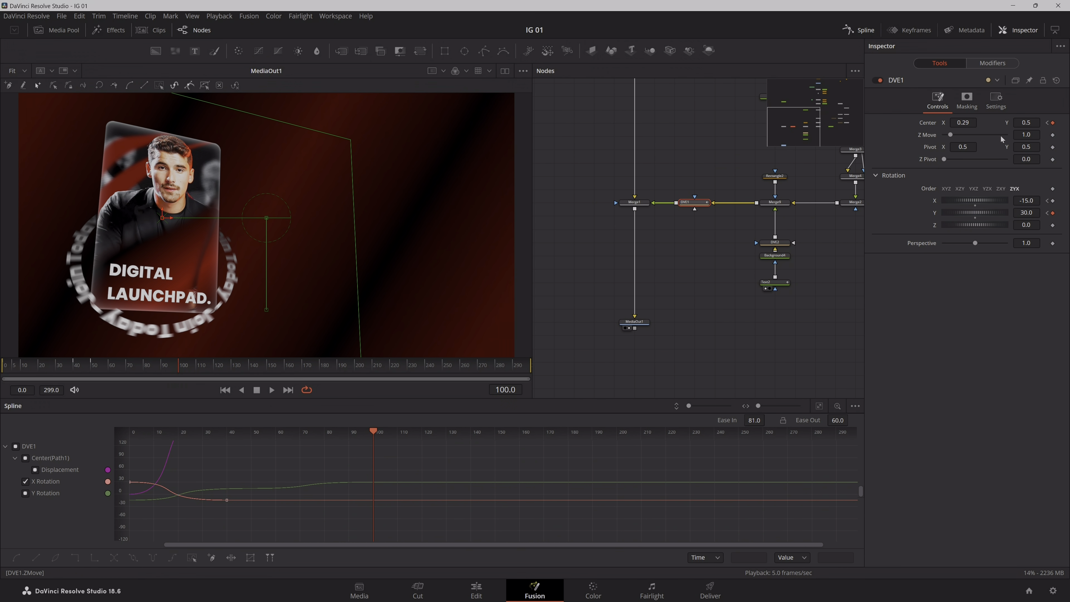
- Set DVE1's X rotation to 0 at frame 100
{"action": "left_click", "coordinate": [1027, 201]}
{"action": "type", "text": "3.6"}
{"action": "key", "text": "Return"}
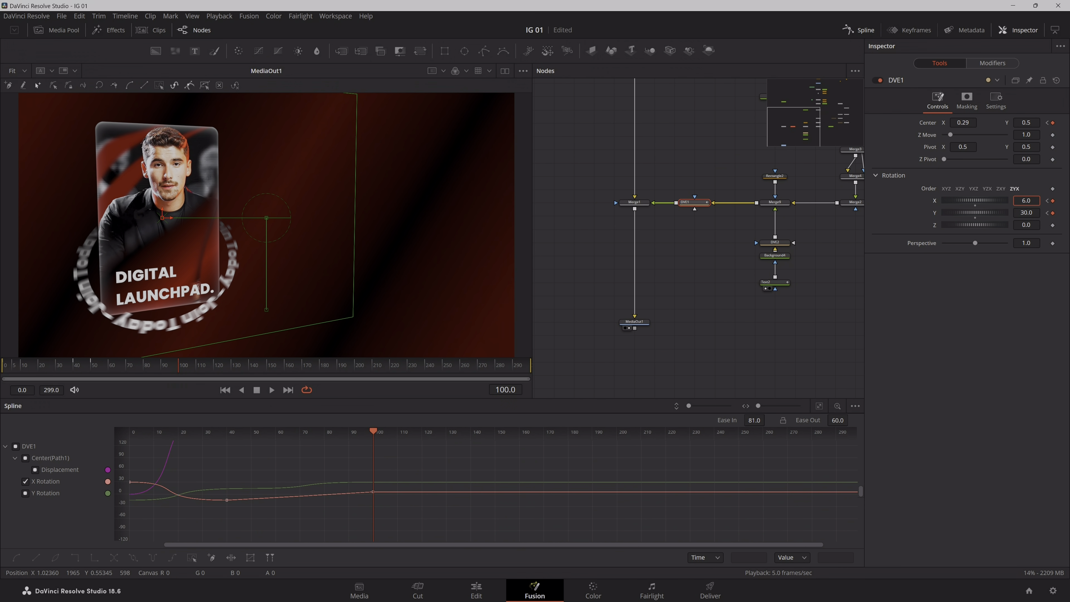
{"action": "type", "text": "0"}
{"action": "key", "text": "Return"}
- Ease DVE1's X Rotation keyframes up to frame 100 and set the frame 40 keyframe's Ease Out to 60
{"action": "left_click_drag", "start_coordinate": [466, 449], "coordinate": [186, 535]}
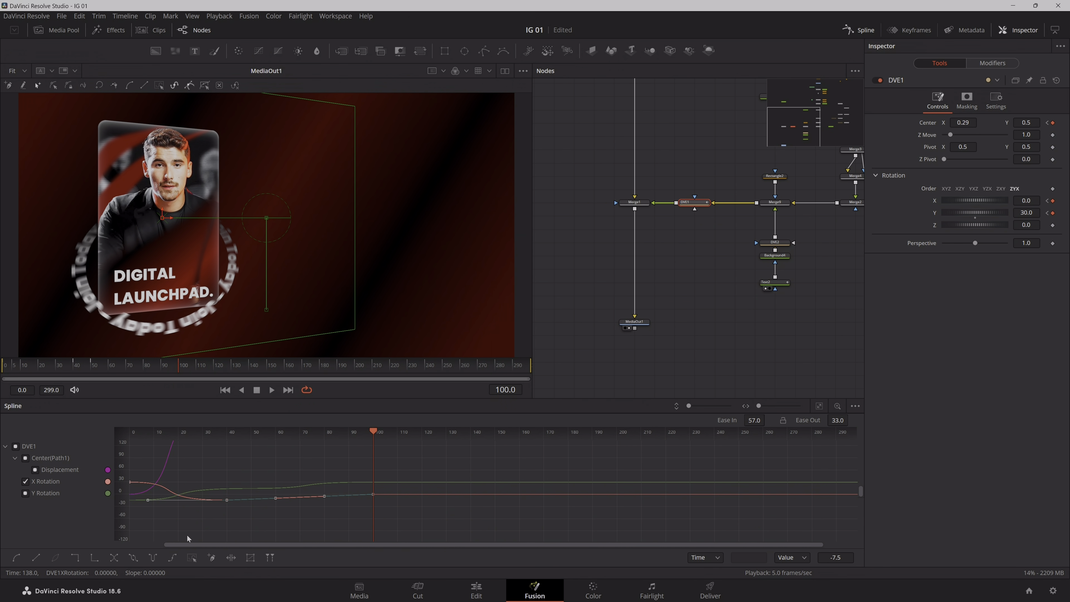
{"action": "left_click_drag", "start_coordinate": [531, 460], "coordinate": [585, 446]}
{"action": "key", "text": "f"}
{"action": "scroll", "coordinate": [361, 472], "scroll_direction": "up", "scroll_amount": 2}
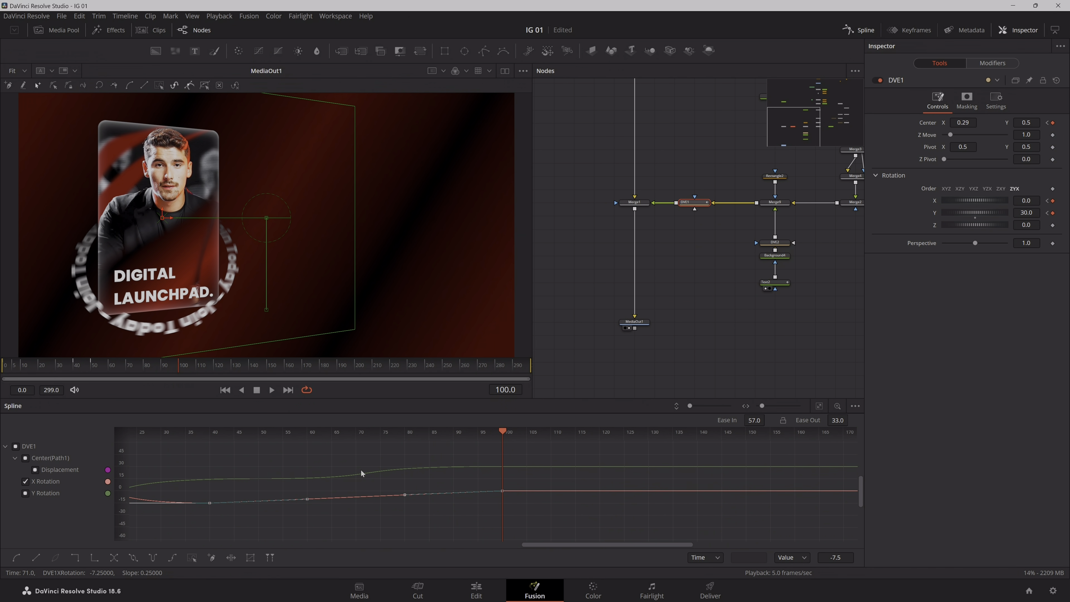
{"action": "scroll", "coordinate": [363, 480], "scroll_direction": "down", "scroll_amount": 1}
{"action": "left_click_drag", "start_coordinate": [291, 521], "coordinate": [222, 482]}
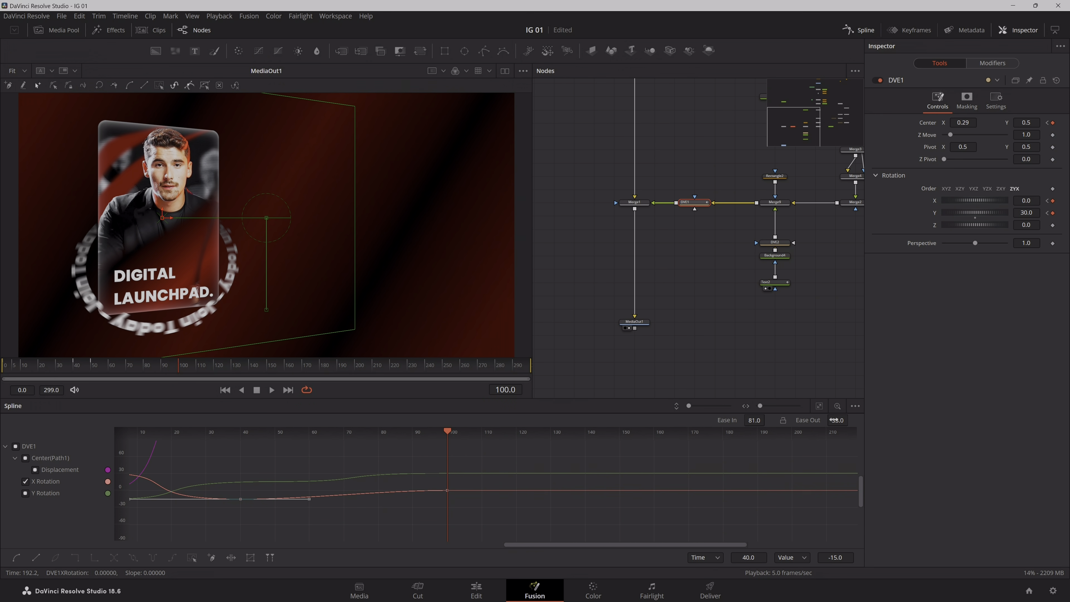
{"action": "left_click_drag", "start_coordinate": [309, 499], "coordinate": [353, 499]}
{"action": "mouse_move", "coordinate": [483, 497]}
{"action": "left_mouse_down"}
{"action": "mouse_move", "coordinate": [490, 526]}
{"action": "mouse_move", "coordinate": [529, 532]}
{"action": "mouse_move", "coordinate": [534, 479]}
{"action": "mouse_move", "coordinate": [490, 432]}
{"action": "left_mouse_up"}
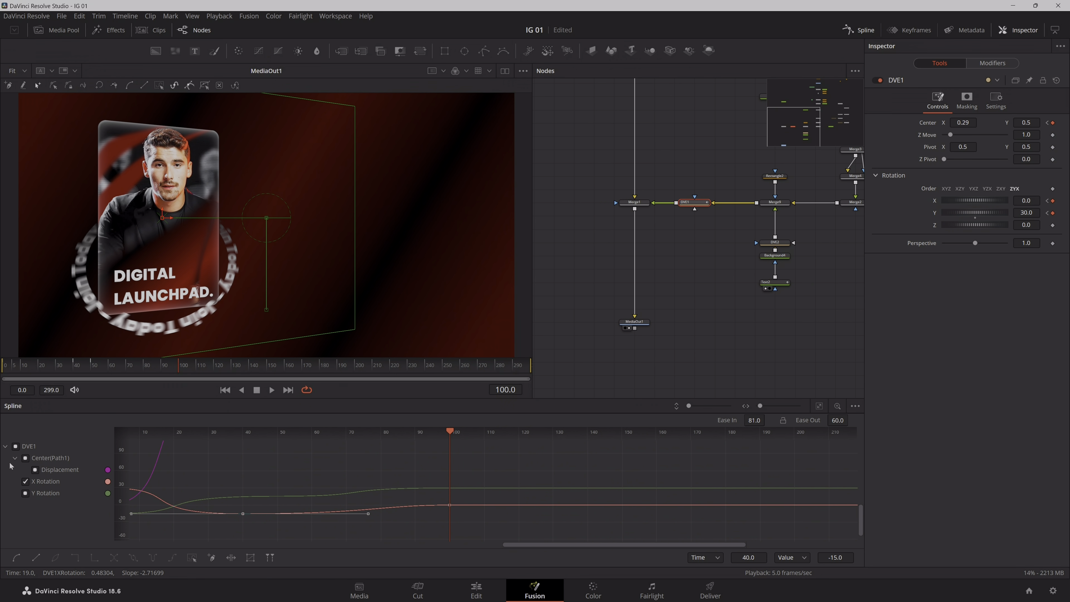
- Activate all of DVE1's curves and raise the Ease In of the Y Rotation keyframe at frame 100 to about 81
{"action": "left_click", "coordinate": [26, 494]}
{"action": "left_click", "coordinate": [15, 447]}
{"action": "left_click_drag", "start_coordinate": [373, 495], "coordinate": [374, 454]}
{"action": "left_click_drag", "start_coordinate": [469, 512], "coordinate": [398, 437]}
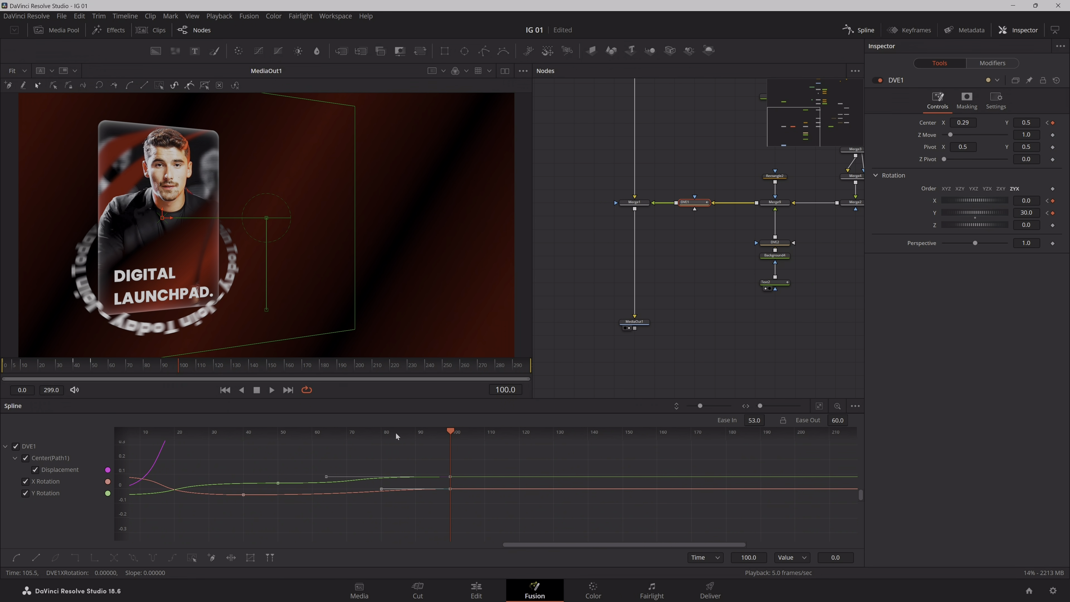
{"action": "left_click", "coordinate": [451, 477]}
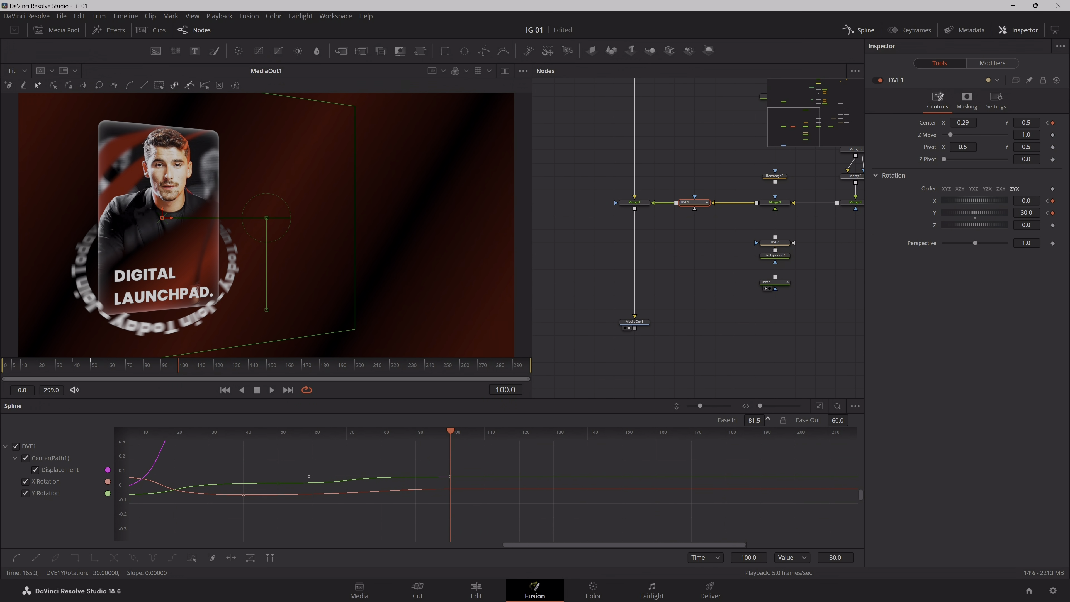
- Set the Ease In of the Displacement keyframe at frame 100 to 80
{"action": "left_click_drag", "start_coordinate": [581, 455], "coordinate": [586, 524]}
{"action": "left_click_drag", "start_coordinate": [554, 465], "coordinate": [550, 503]}
{"action": "left_click", "coordinate": [454, 451]}
{"action": "left_click_drag", "start_coordinate": [757, 420], "coordinate": [768, 419]}
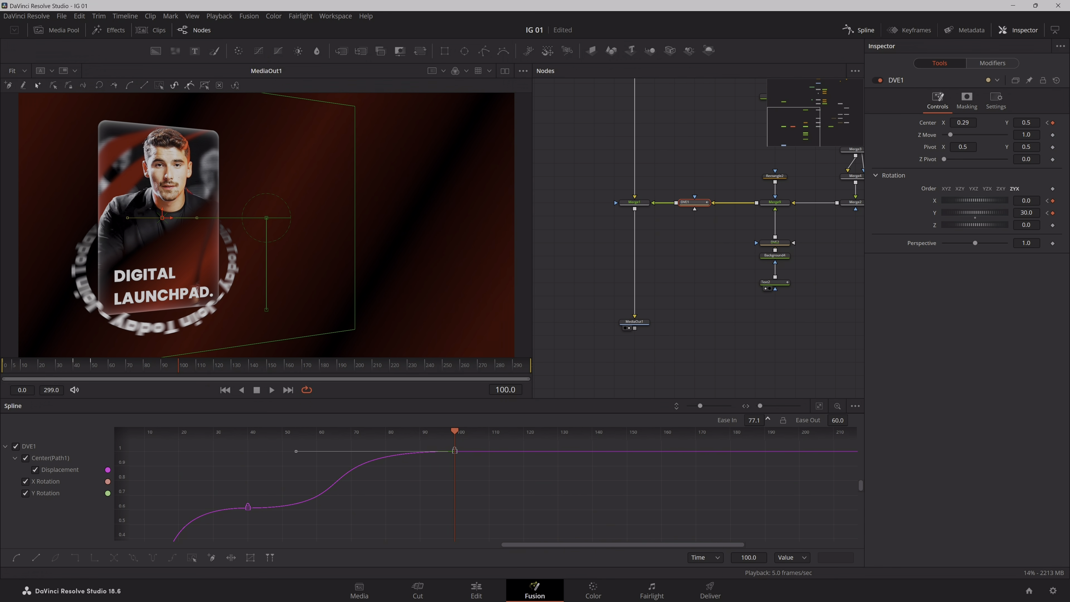
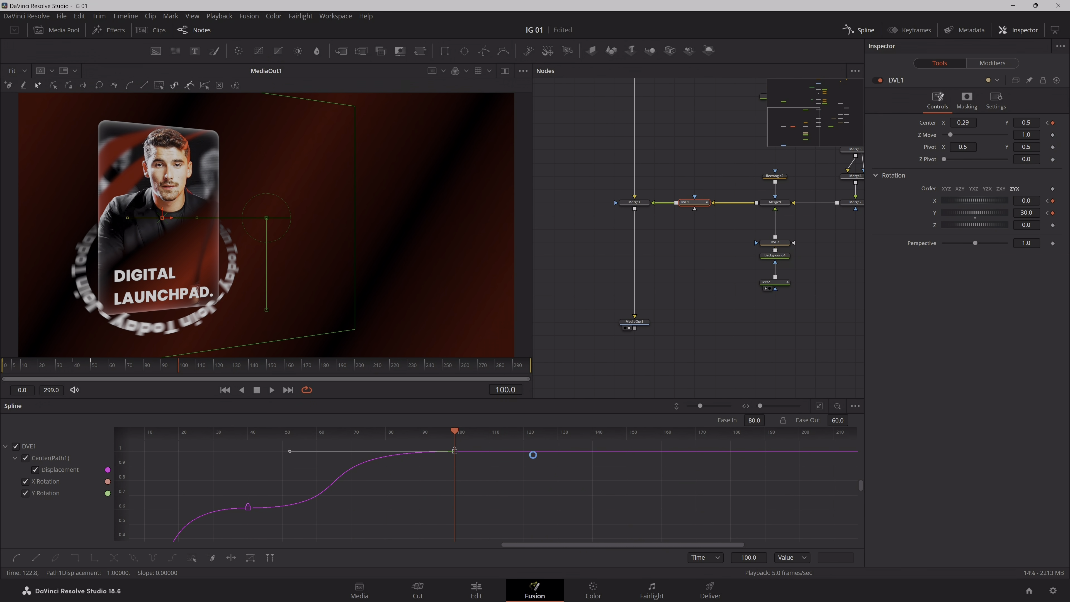
- Set the X Rotation curve's Ease Out to 61 at frame 40 and its Ease In to 80 at frame 100
{"action": "scroll", "coordinate": [476, 506], "scroll_direction": "down", "scroll_amount": 5}
{"action": "left_click_drag", "start_coordinate": [477, 507], "coordinate": [237, 501]}
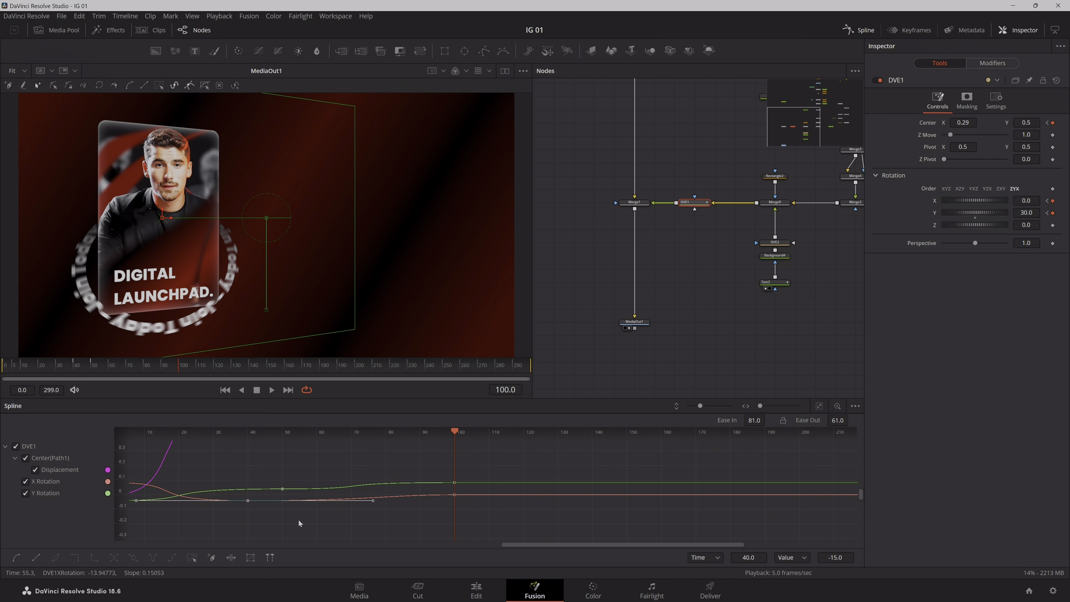
{"action": "left_click_drag", "start_coordinate": [497, 516], "coordinate": [423, 492]}
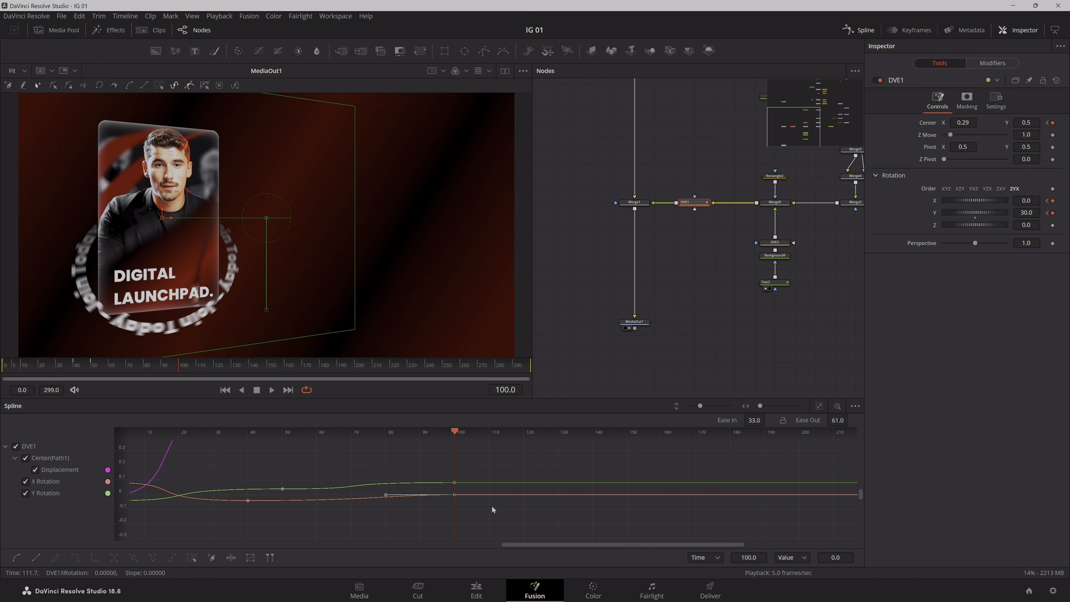
{"action": "left_click_drag", "start_coordinate": [752, 421], "coordinate": [768, 419]}
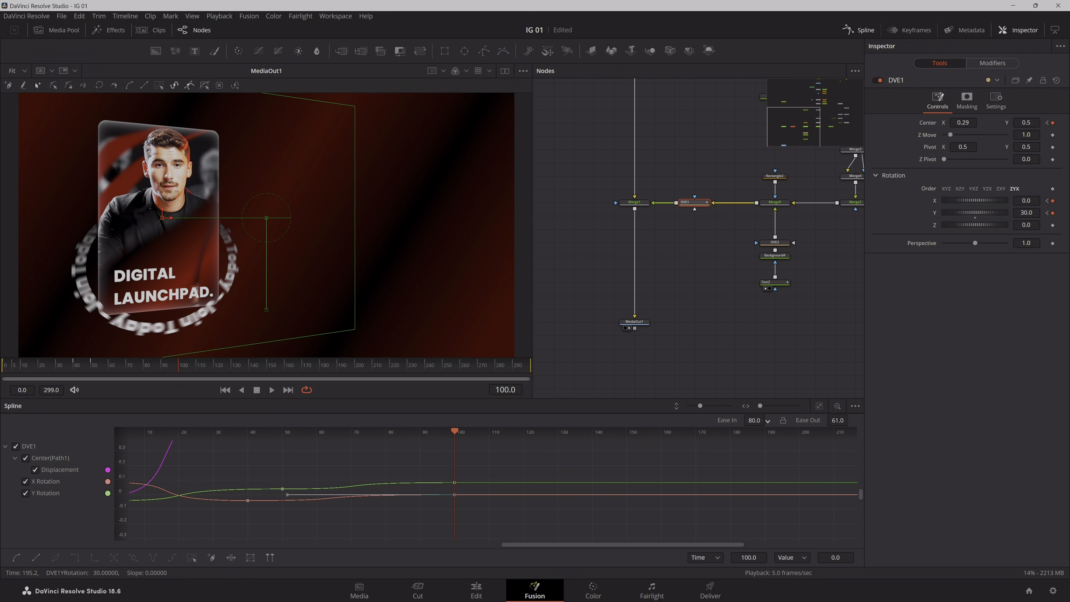
- Fit DVE1's curves in the spline graph and play back the eased sideways move from about frame 50
{"action": "left_click", "coordinate": [819, 406]}
{"action": "left_click", "coordinate": [89, 366]}
{"action": "key", "text": "space"}
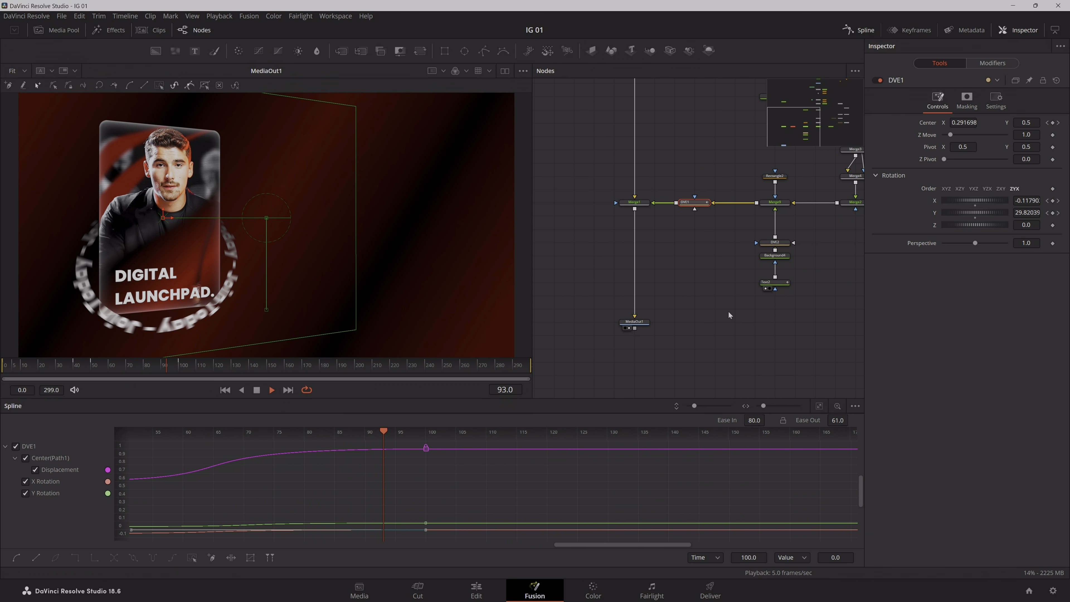
- Return the playhead to frame 100 and check the $99 layout in the reference video in the browser
{"action": "left_click", "coordinate": [179, 366]}
{"action": "left_click", "coordinate": [655, 333]}
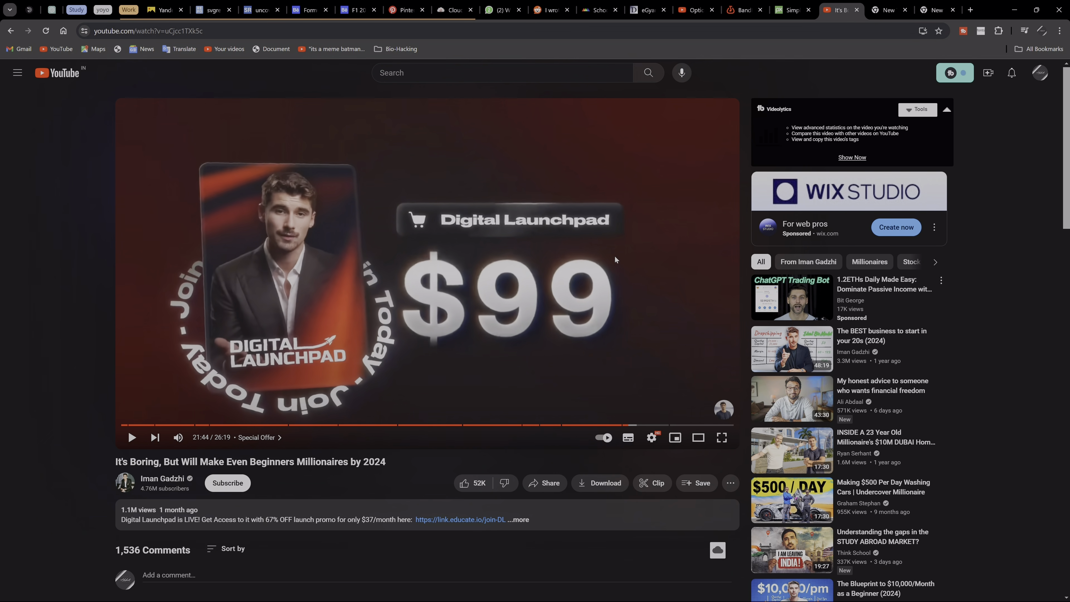
{"action": "left_click", "coordinate": [1016, 10]}
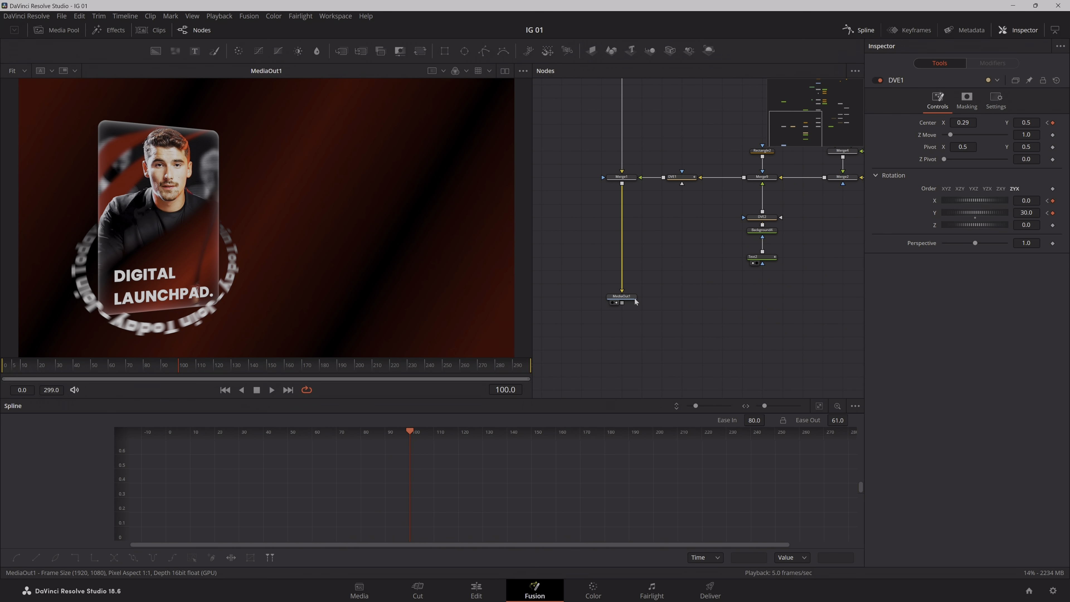
- Add a Merge node after Merge1 with a new Background node feeding it, and arrange both below Merge1
{"action": "left_click", "coordinate": [633, 178]}
{"action": "key", "text": "shift+space"}
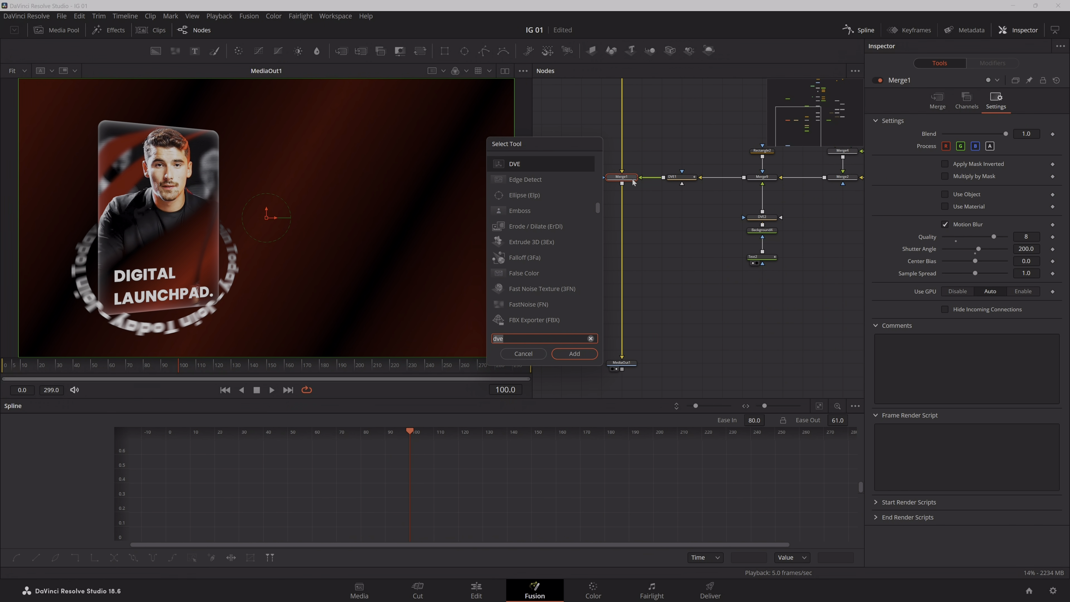
{"action": "type", "text": "merge"}
{"action": "key", "text": "Return"}
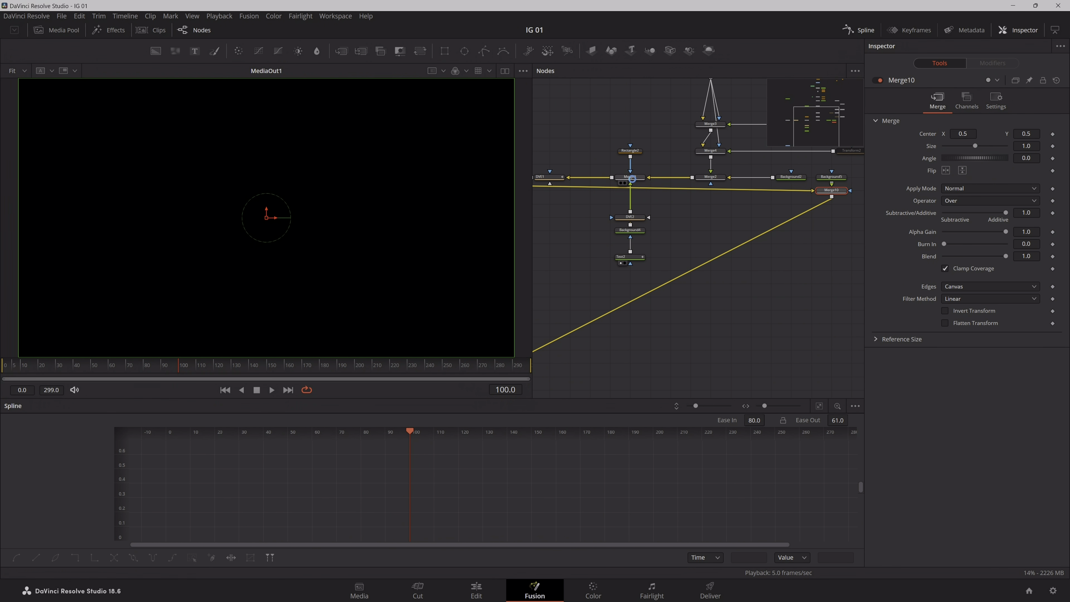
{"action": "left_click_drag", "start_coordinate": [837, 190], "coordinate": [591, 217]}
{"action": "left_click_drag", "start_coordinate": [610, 256], "coordinate": [728, 232]}
- Add a Rectangle mask to the new Background node
{"action": "key", "text": "shift+space"}
{"action": "type", "text": "rect"}
{"action": "key", "text": "Return"}
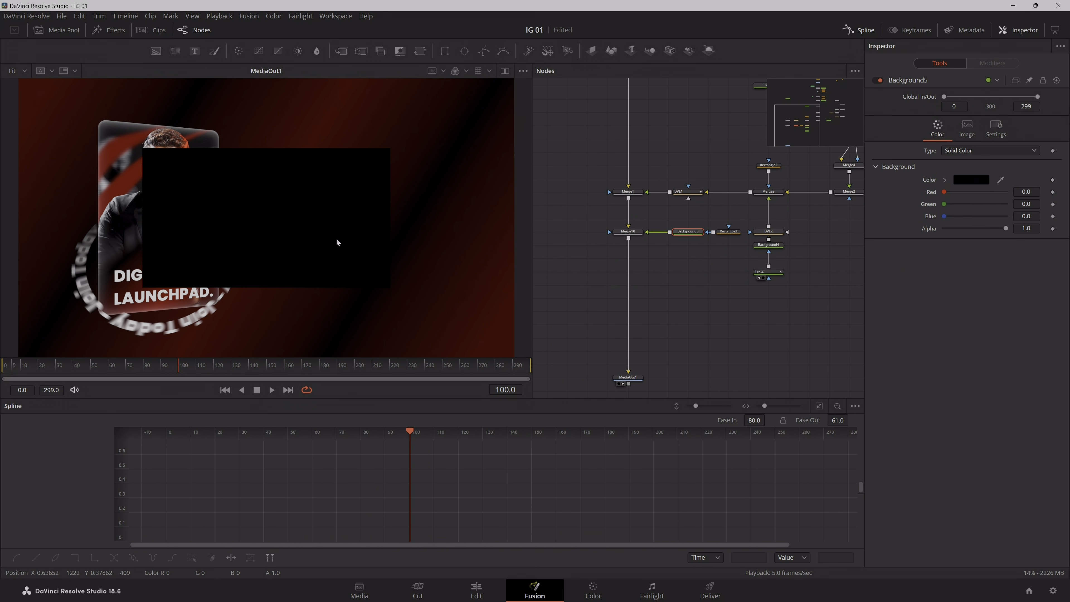
- Shrink the rectangle mask to about 0.43 wide by 0.12 high and move its center to about X 0.66, Y 0.72
{"action": "left_click", "coordinate": [722, 231]}
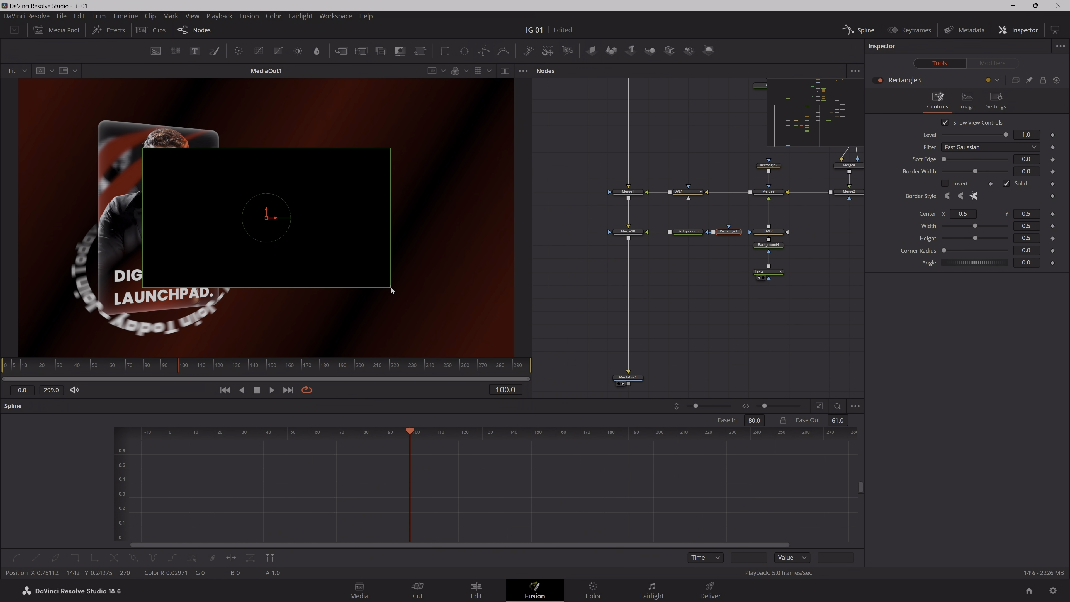
{"action": "left_click_drag", "start_coordinate": [391, 286], "coordinate": [373, 235]}
{"action": "left_click_drag", "start_coordinate": [267, 218], "coordinate": [348, 157]}
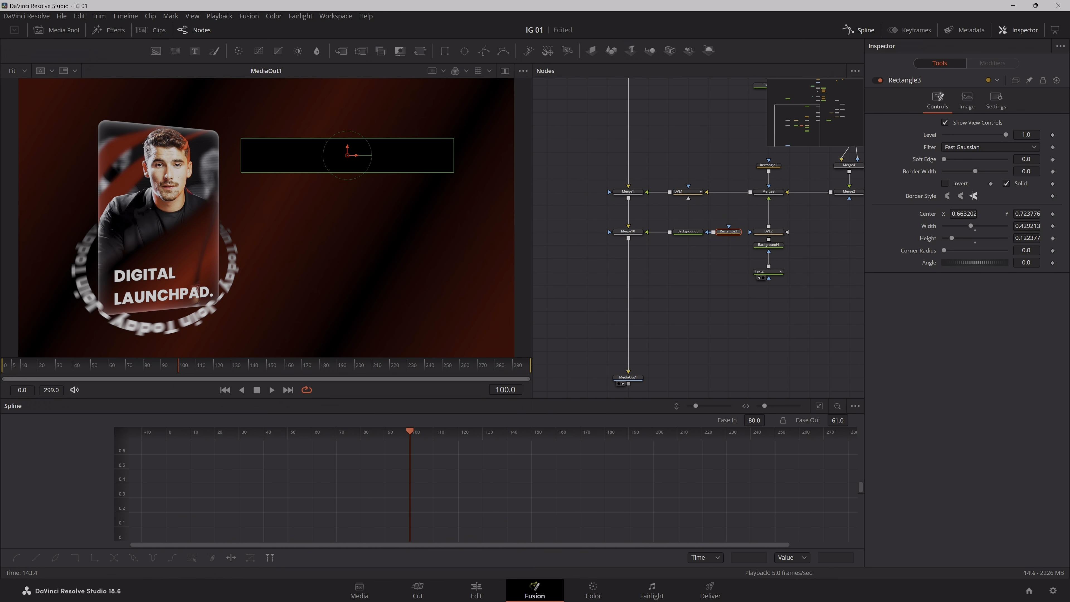
- Check the title bar in the browser's reference video and enlarge the rectangle mask to about 0.44 wide by 0.13 high
{"action": "left_click", "coordinate": [439, 590]}
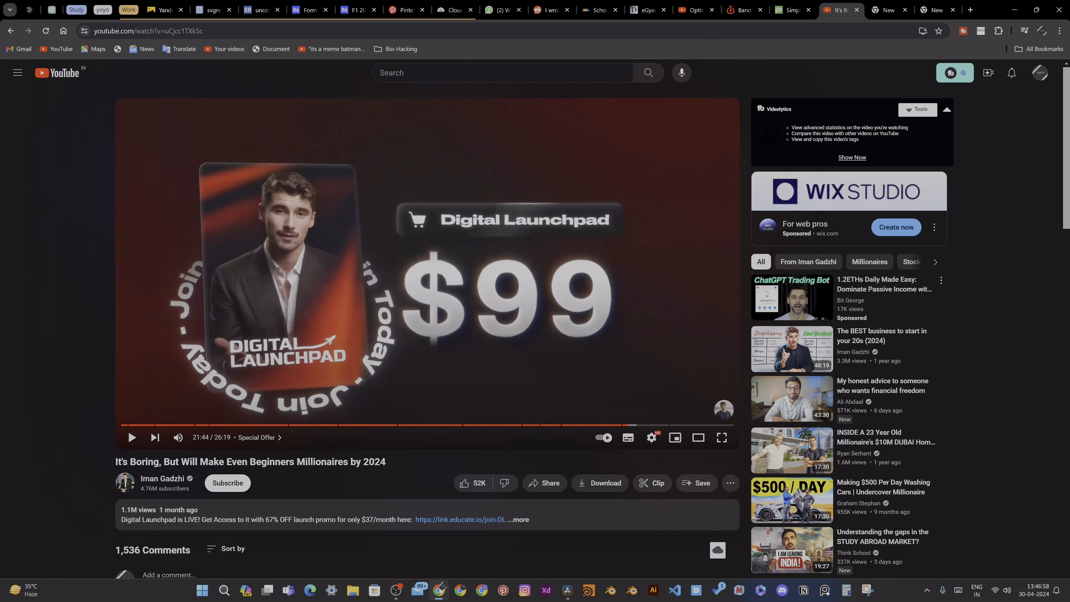
{"action": "left_click", "coordinate": [440, 591]}
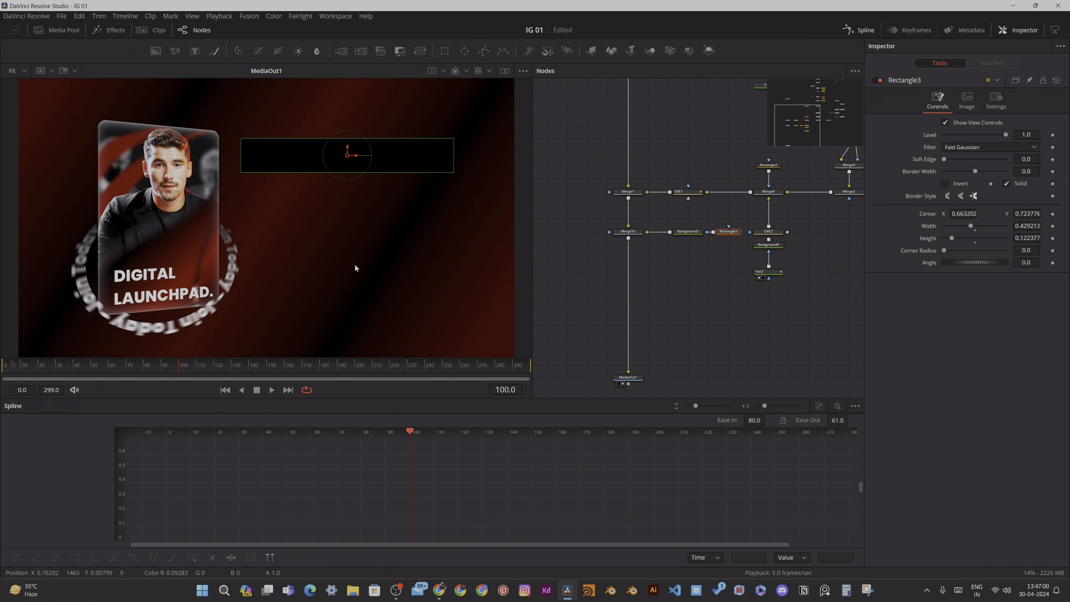
{"action": "left_click_drag", "start_coordinate": [454, 174], "coordinate": [460, 175]}
- Round the title bar mask by setting its corner radius to 0.25
{"action": "left_click", "coordinate": [1028, 250]}
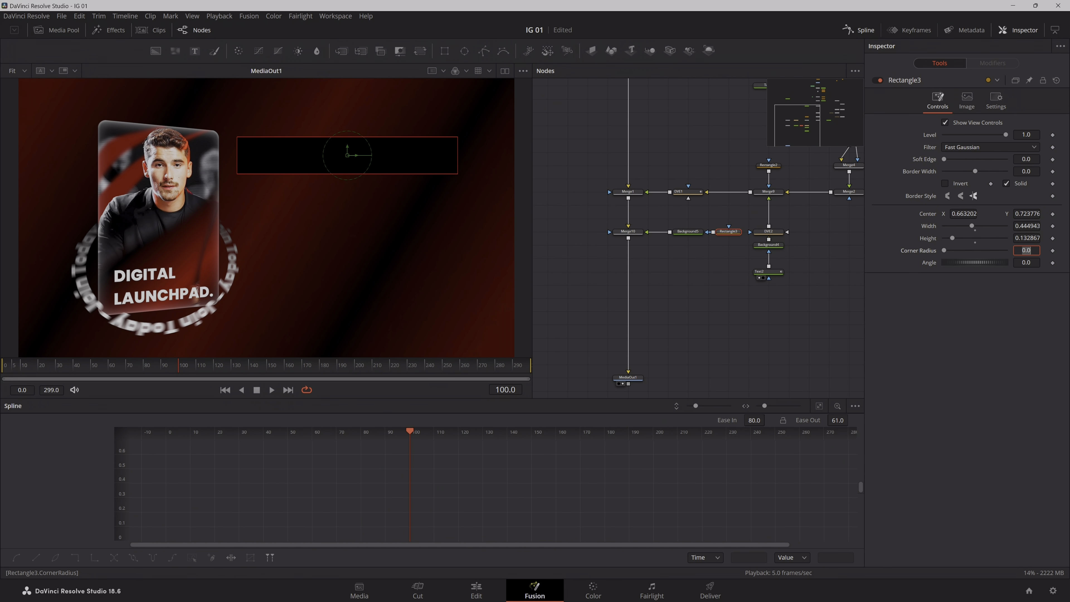
{"action": "type", "text": ".125"}
{"action": "key", "text": "Tab"}
{"action": "left_click_drag", "start_coordinate": [1001, 252], "coordinate": [977, 251]}
{"action": "type", "text": ".25"}
{"action": "key", "text": "Tab"}
{"action": "left_click", "coordinate": [755, 328]}
- Merge a new Background node over Background5 and arrange the two backgrounds above and below the new Merge
{"action": "scroll", "coordinate": [722, 254], "scroll_direction": "up", "scroll_amount": 2}
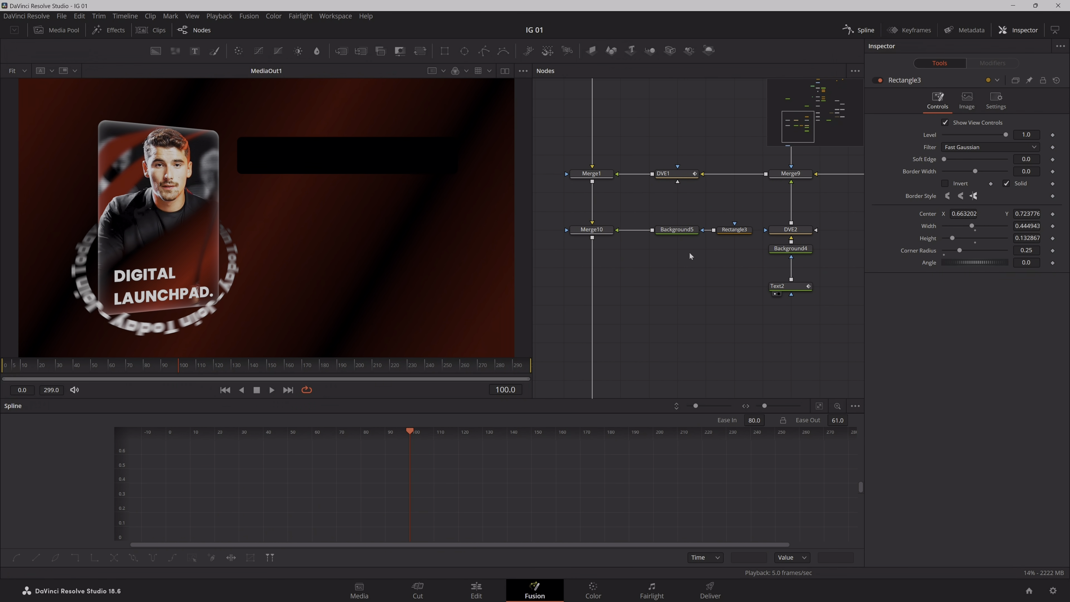
{"action": "left_click", "coordinate": [674, 231]}
{"action": "key", "text": "shift+space"}
{"action": "type", "text": "rct"}
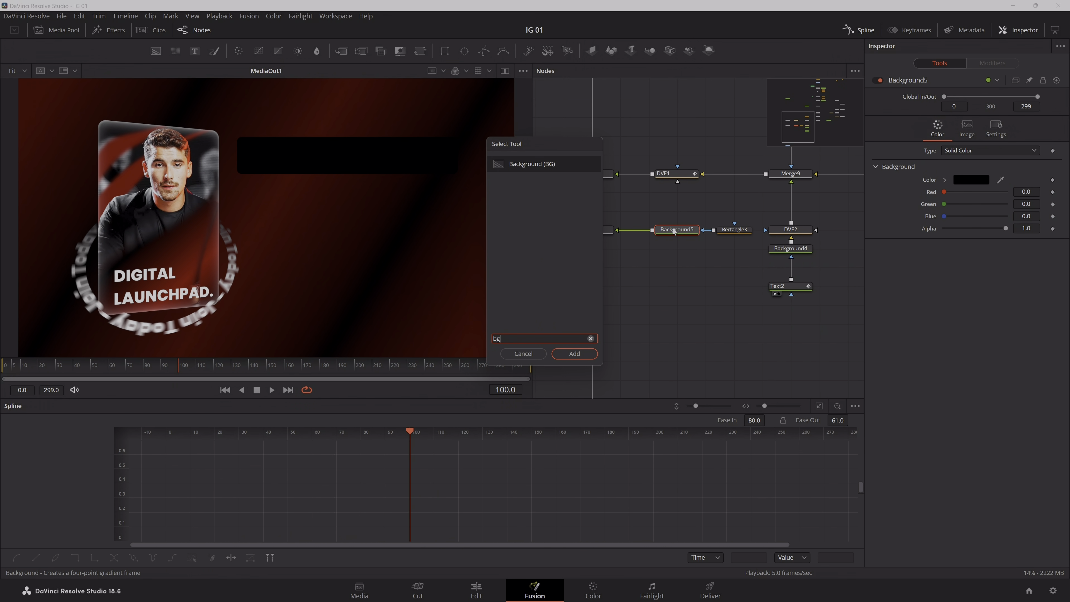
{"action": "key", "text": "Return"}
{"action": "left_click_drag", "start_coordinate": [722, 251], "coordinate": [655, 238]}
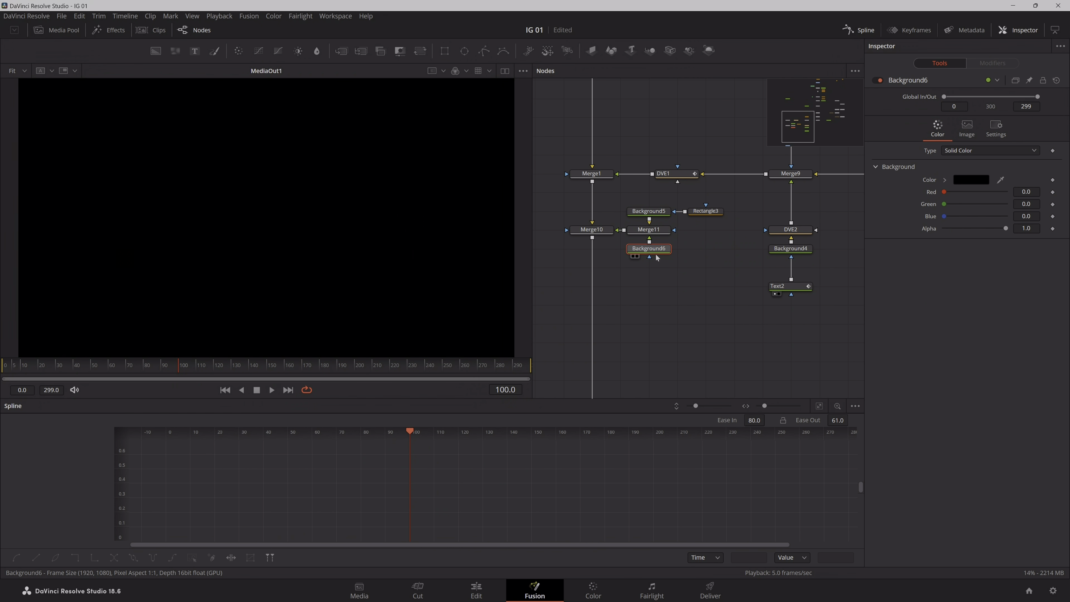
- Mask the new Background6 node with a Rectangle and set the background's color to white (#ffffff)
{"action": "key", "text": "shift+space"}
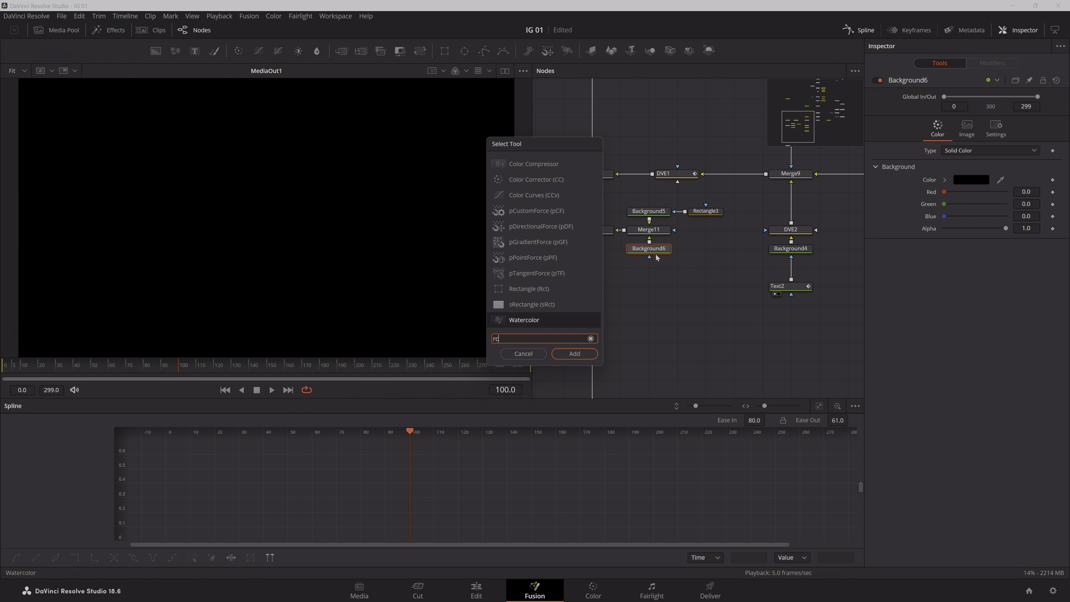
{"action": "type", "text": "rect"}
{"action": "key", "text": "Return"}
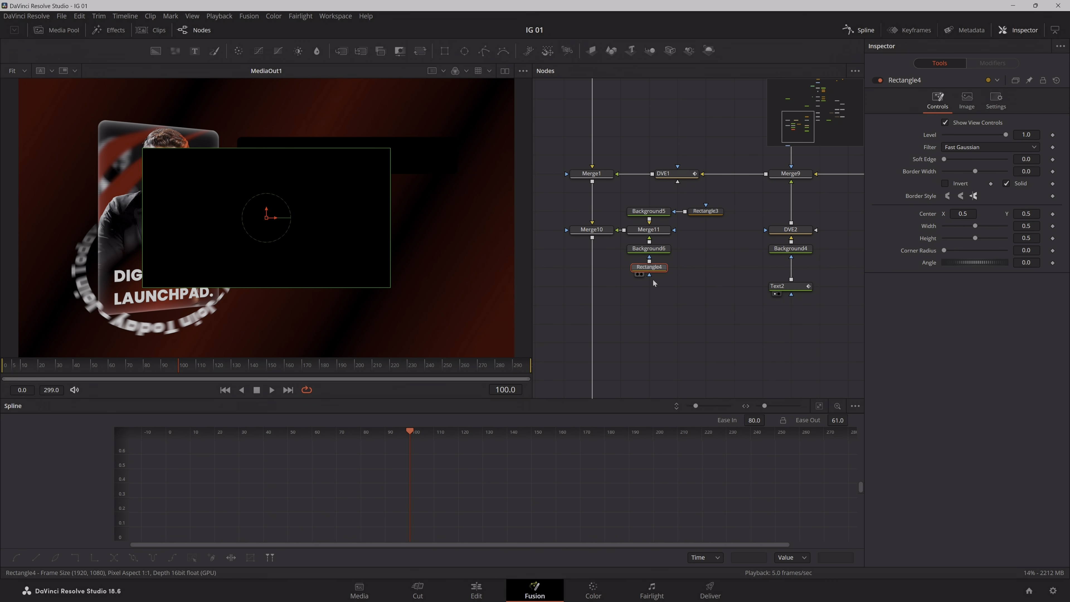
{"action": "left_click", "coordinate": [649, 249]}
{"action": "left_click", "coordinate": [972, 180]}
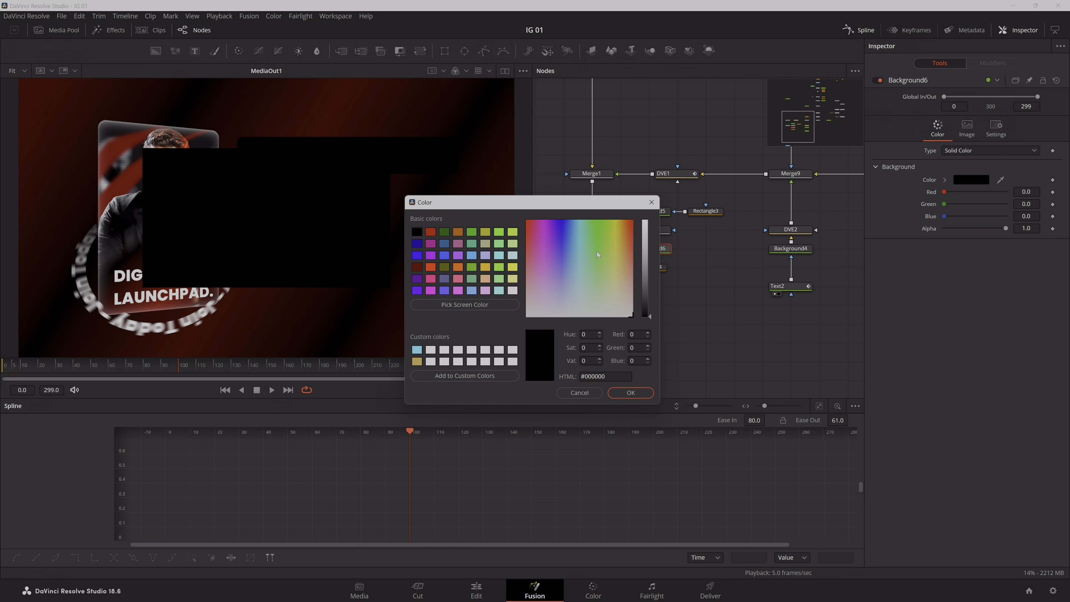
{"action": "left_click_drag", "start_coordinate": [646, 314], "coordinate": [644, 188]}
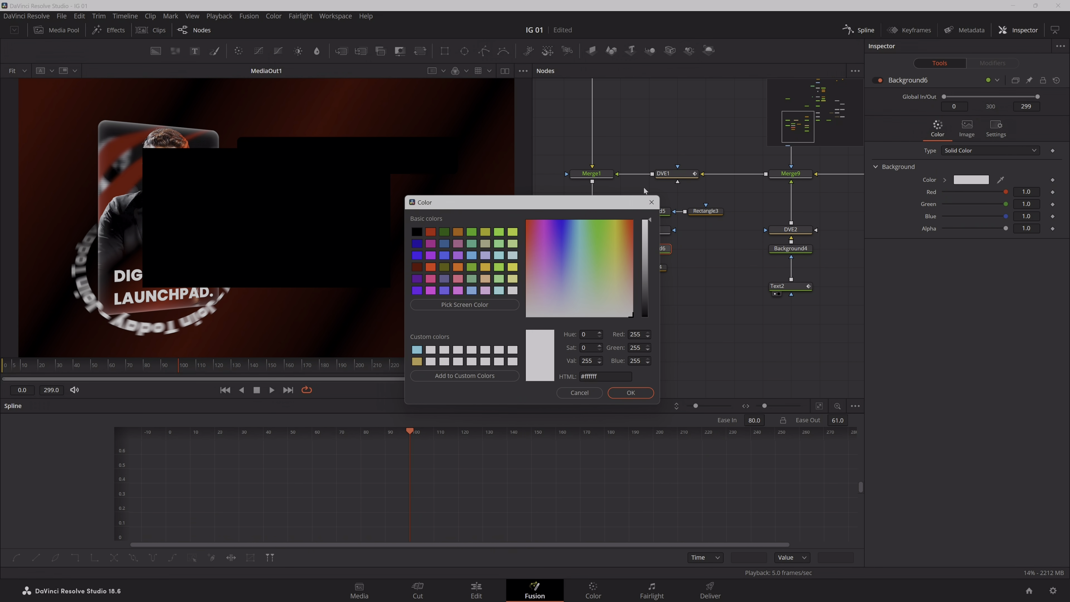
{"action": "left_click", "coordinate": [630, 393]}
- Shrink the white rectangle to about 0.34 by 0.13, move it over the title bar, and connect Background5 as Merge11's mask
{"action": "left_click", "coordinate": [649, 267]}
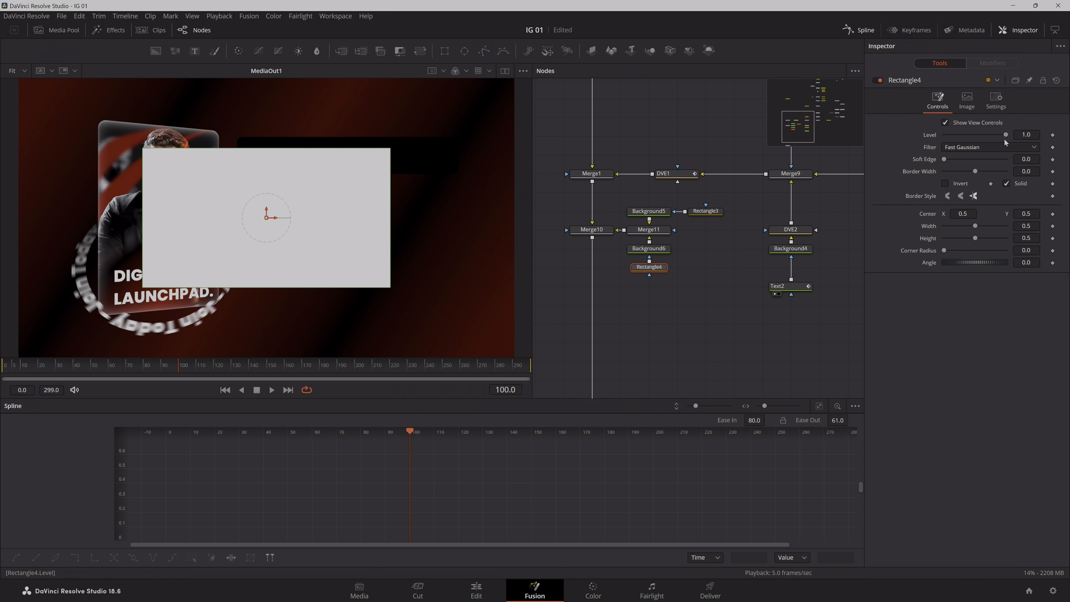
{"action": "left_click_drag", "start_coordinate": [968, 147], "coordinate": [1056, 160]}
{"action": "left_click_drag", "start_coordinate": [390, 287], "coordinate": [350, 235]}
{"action": "left_click_drag", "start_coordinate": [248, 207], "coordinate": [279, 161]}
{"action": "scroll", "coordinate": [279, 161], "scroll_direction": "up", "scroll_amount": 5}
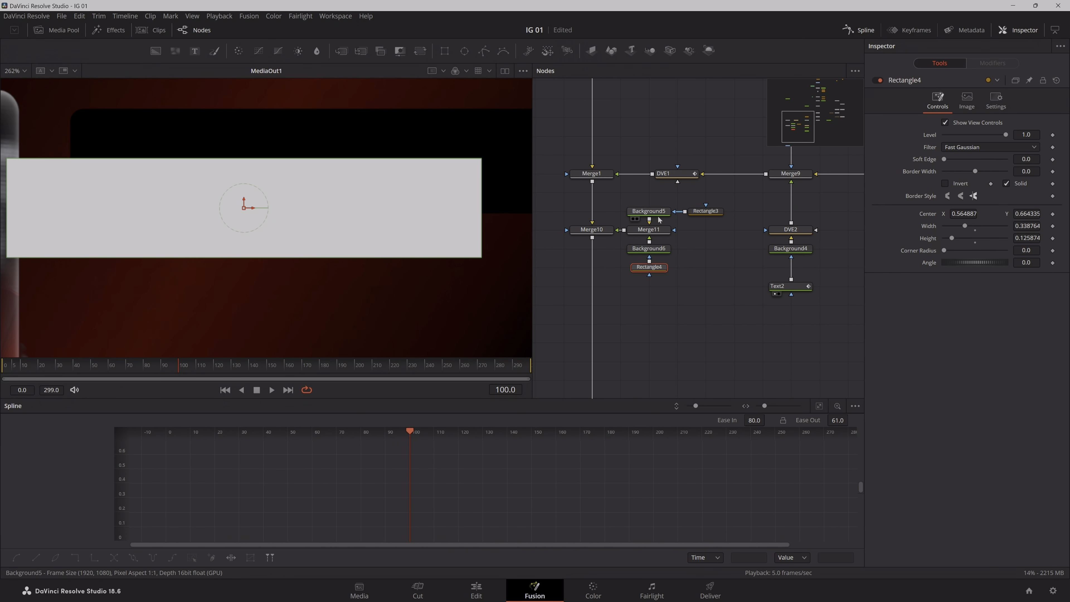
{"action": "left_click_drag", "start_coordinate": [674, 231], "coordinate": [673, 230]}
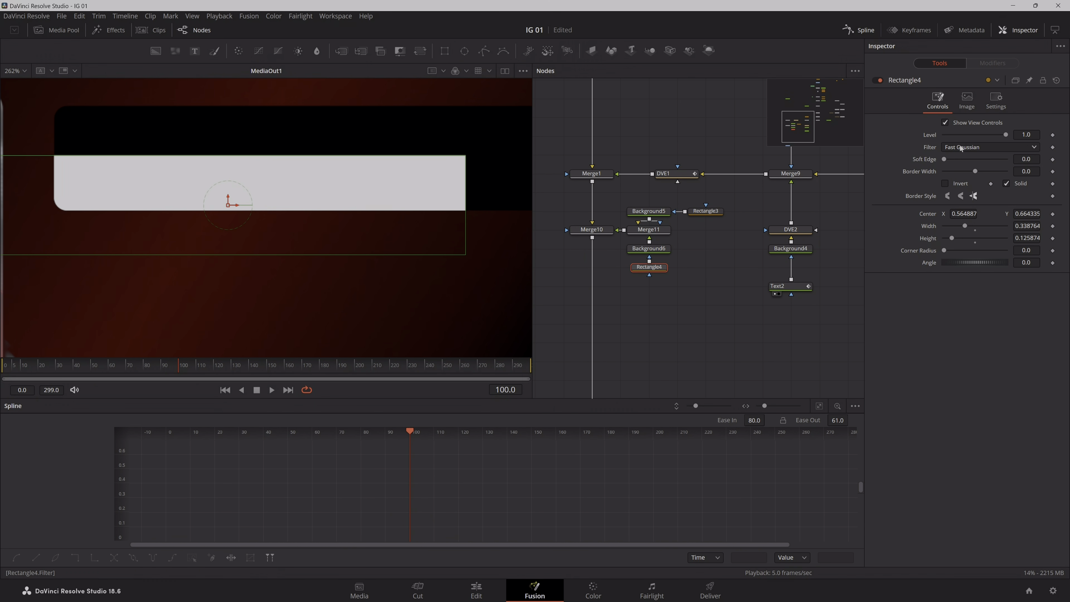
- Set the white rectangle mask's soft edge to about 0.065 and its level to about 0.53
{"action": "left_click_drag", "start_coordinate": [945, 159], "coordinate": [964, 159]}
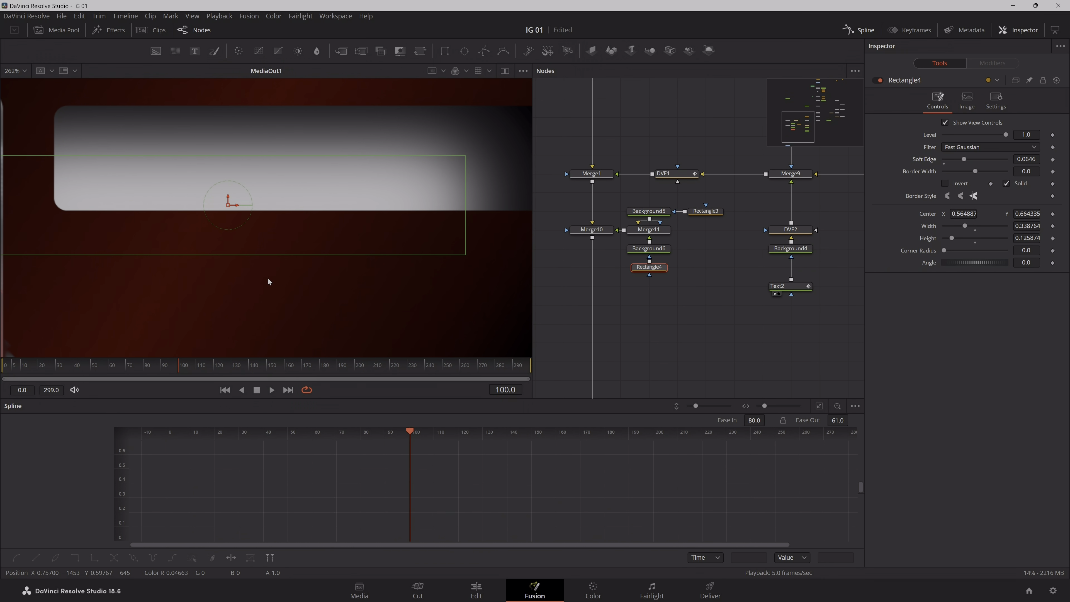
{"action": "scroll", "coordinate": [268, 278], "scroll_direction": "down", "scroll_amount": 2}
{"action": "scroll", "coordinate": [365, 292], "scroll_direction": "up", "scroll_amount": 2}
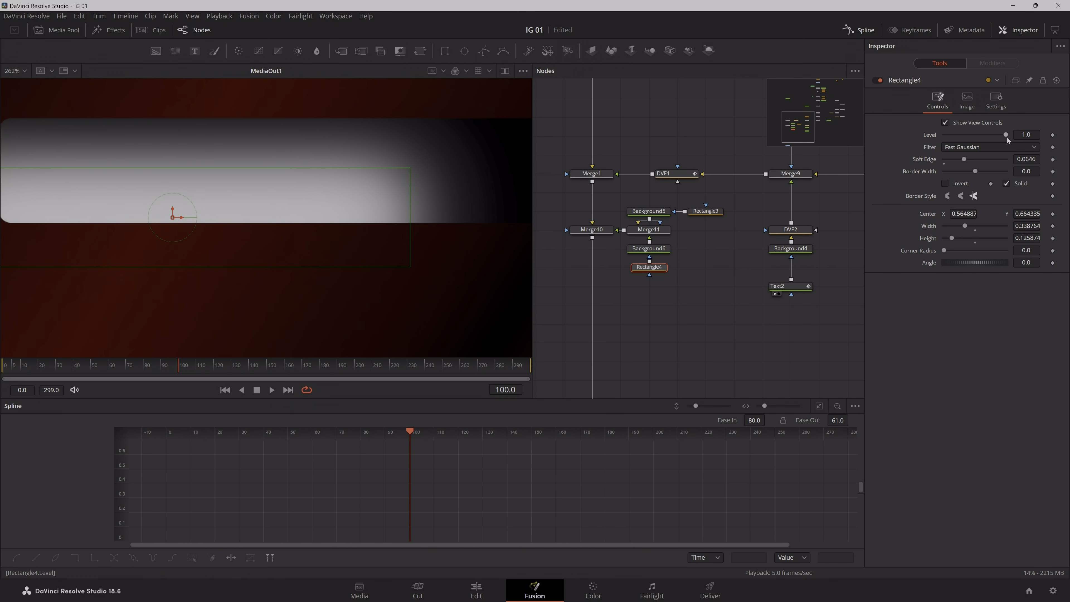
{"action": "left_click_drag", "start_coordinate": [1006, 135], "coordinate": [977, 135]}
- Widen the soft rectangle mask to about 0.43 and move its center above the bar, to about X 0.66, Y 0.83
{"action": "left_click_drag", "start_coordinate": [210, 238], "coordinate": [375, 221]}
{"action": "scroll", "coordinate": [334, 262], "scroll_direction": "down", "scroll_amount": 2}
{"action": "scroll", "coordinate": [375, 221], "scroll_direction": "down", "scroll_amount": 2}
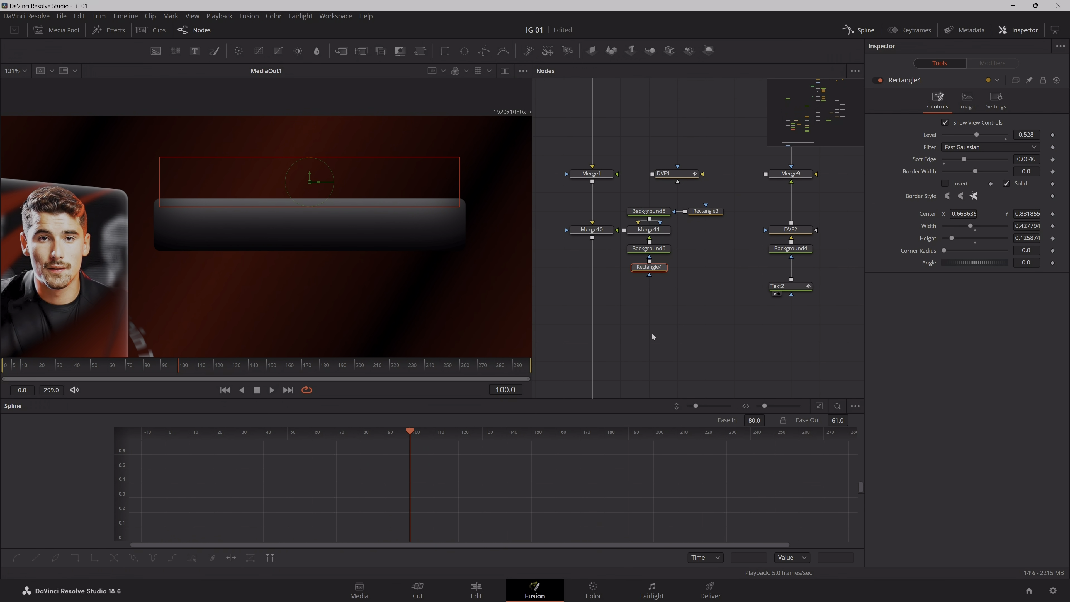
- Duplicate Rectangle4 in the mask chain, move the copy below the bar to about Y 0.62, and set its level to about 0.27
{"action": "left_click_drag", "start_coordinate": [652, 267], "coordinate": [652, 324]}
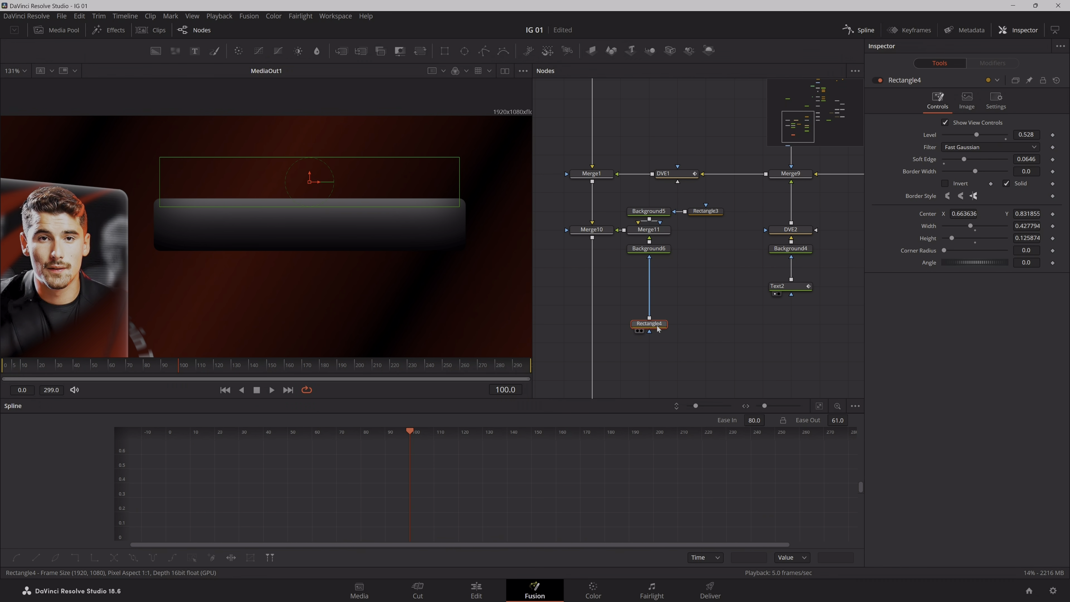
{"action": "key", "text": "ctrl+c"}
{"action": "key", "text": "ctrl+v"}
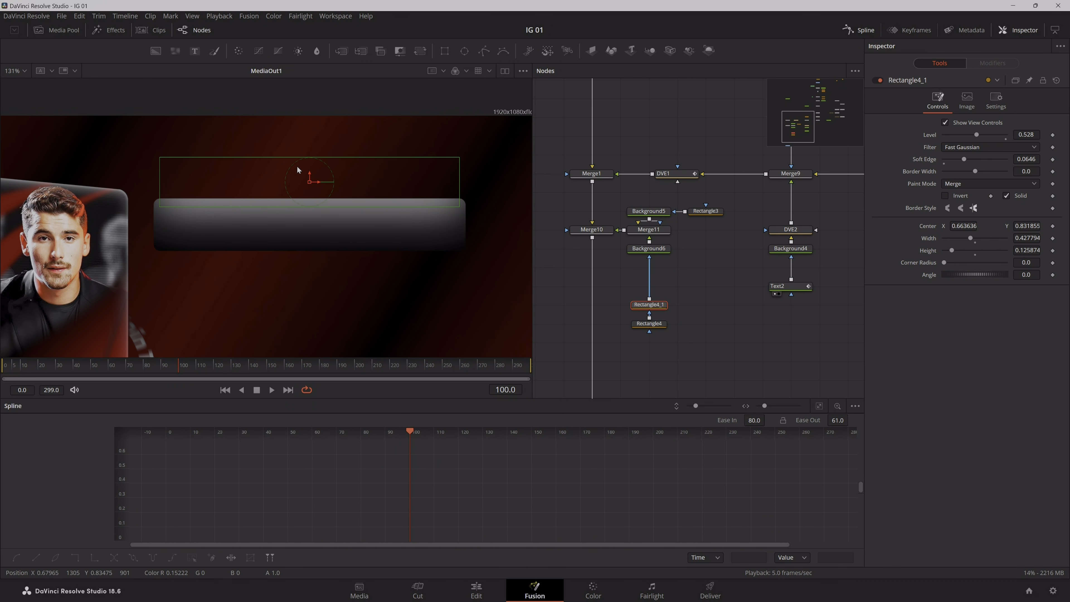
{"action": "left_click_drag", "start_coordinate": [296, 183], "coordinate": [297, 265]}
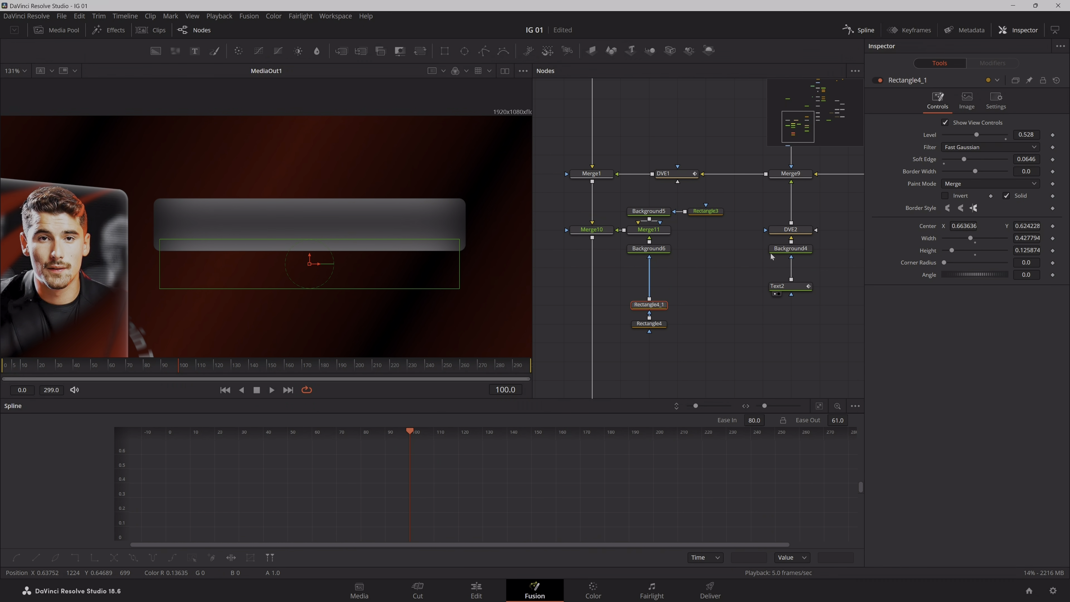
{"action": "left_click_drag", "start_coordinate": [969, 134], "coordinate": [959, 135]}
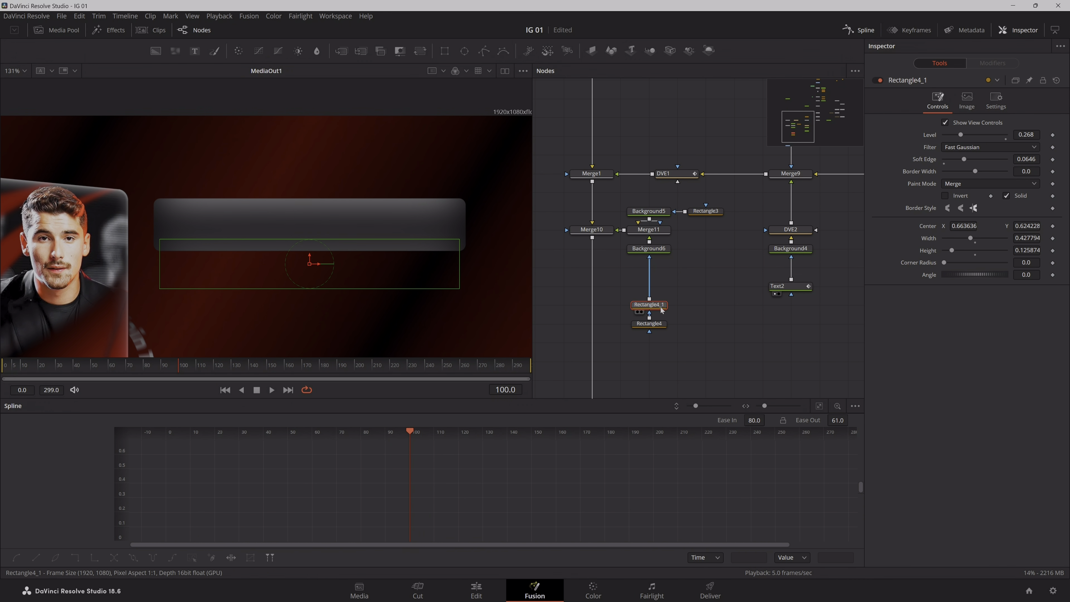
- Paste another rectangle mask as a strip about 0.016 wide at the bar's right end, with soft edge about 0.017
{"action": "key", "text": "ctrl+v"}
{"action": "left_click_drag", "start_coordinate": [160, 186], "coordinate": [474, 229]}
{"action": "left_click_drag", "start_coordinate": [965, 159], "coordinate": [950, 169]}
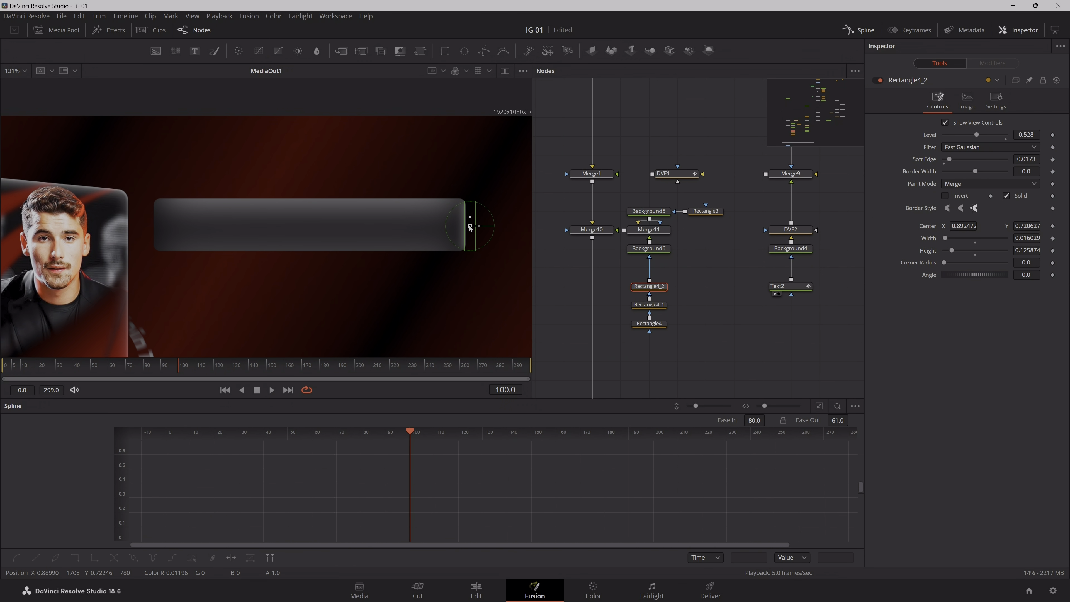
- Set the right-end strip mask's level to about 0.23 and move its center to about X 0.888
{"action": "left_click", "coordinate": [661, 307]}
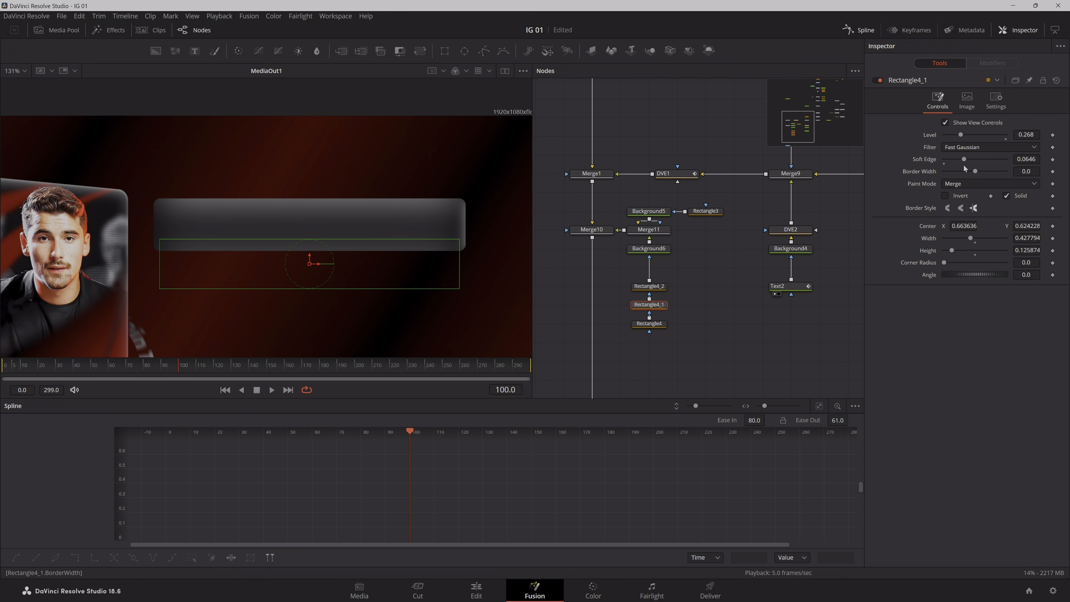
{"action": "left_click_drag", "start_coordinate": [957, 169], "coordinate": [964, 144]}
{"action": "left_click", "coordinate": [659, 287]}
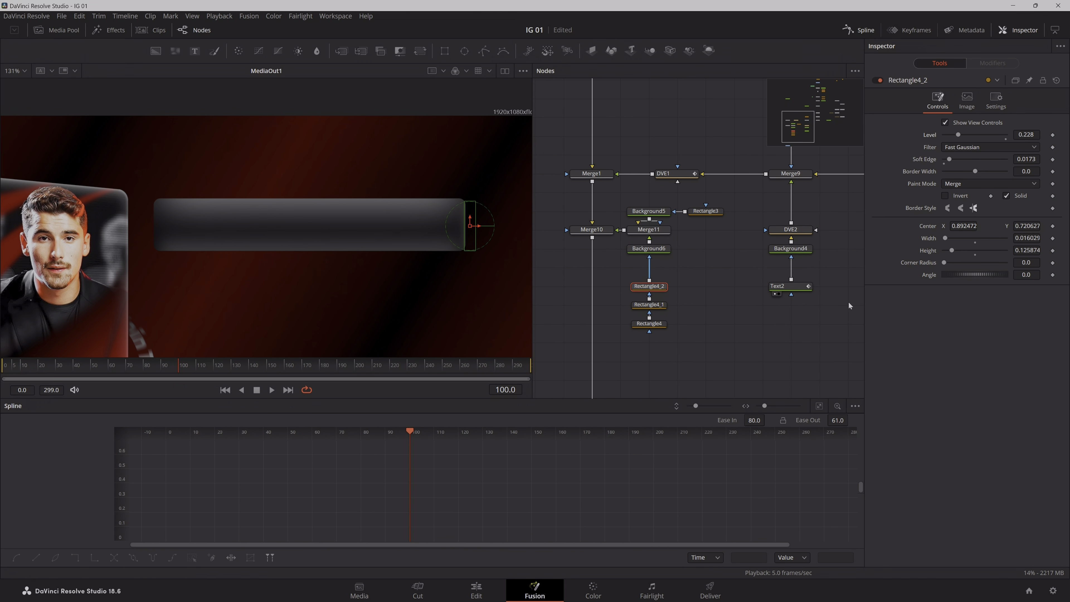
{"action": "left_click", "coordinate": [722, 344]}
{"action": "left_click", "coordinate": [662, 291]}
{"action": "left_click_drag", "start_coordinate": [499, 222], "coordinate": [495, 224]}
{"action": "left_click", "coordinate": [718, 303]}
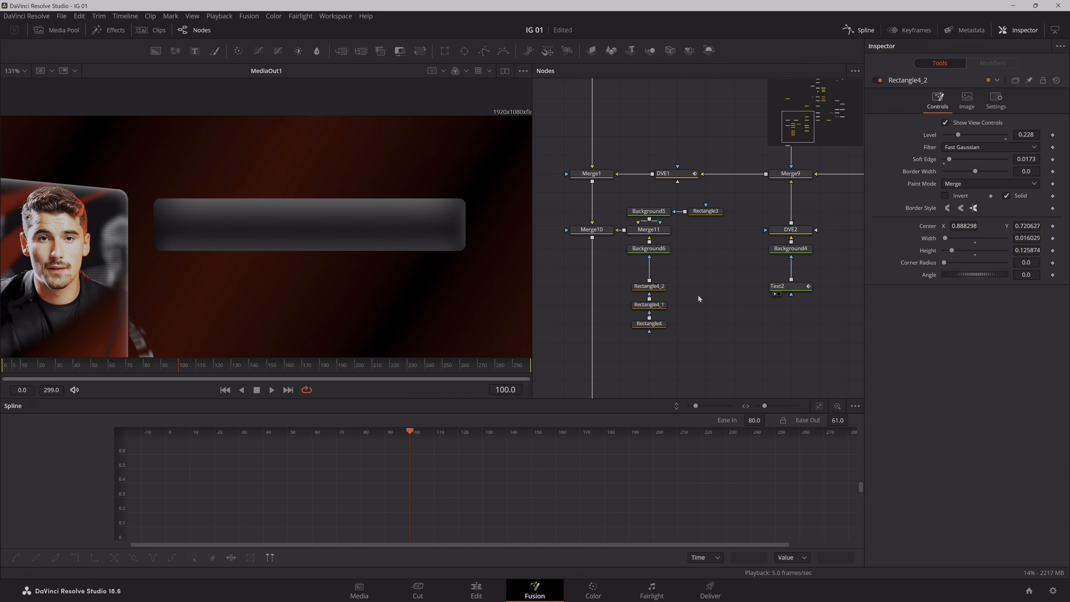
- Duplicate the Rectangle4_2 strip mask in the mask chain and save the project
{"action": "left_click", "coordinate": [649, 286]}
{"action": "key", "text": "ctrl+c"}
{"action": "key", "text": "ctrl+v"}
{"action": "key", "text": "ctrl+a"}
{"action": "key", "text": "ctrl+s"}
{"action": "left_click", "coordinate": [563, 287]}
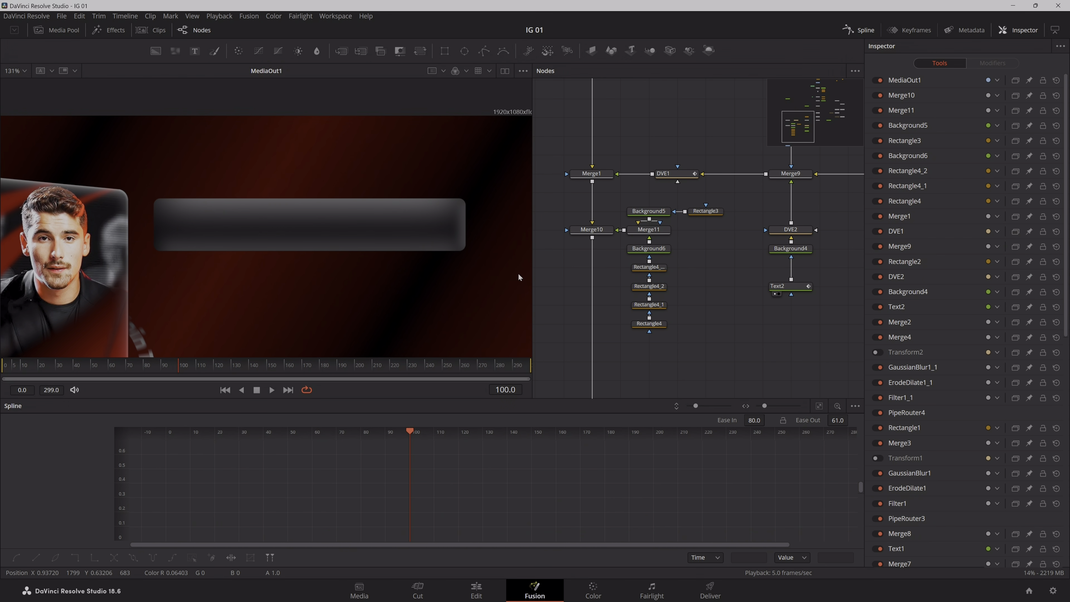
- Move the copied strip to the bar's left end at about X 0.44, with soft edge 0.0125 and level about 0.28
{"action": "left_click", "coordinate": [655, 268]}
{"action": "left_click_drag", "start_coordinate": [495, 226], "coordinate": [164, 241]}
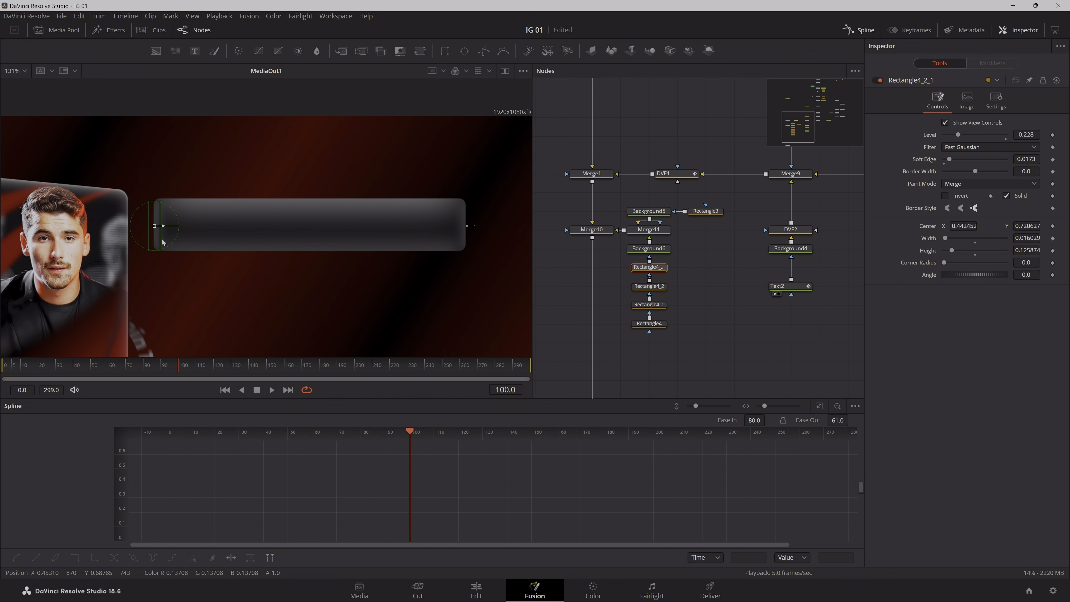
{"action": "left_click_drag", "start_coordinate": [950, 159], "coordinate": [946, 160]}
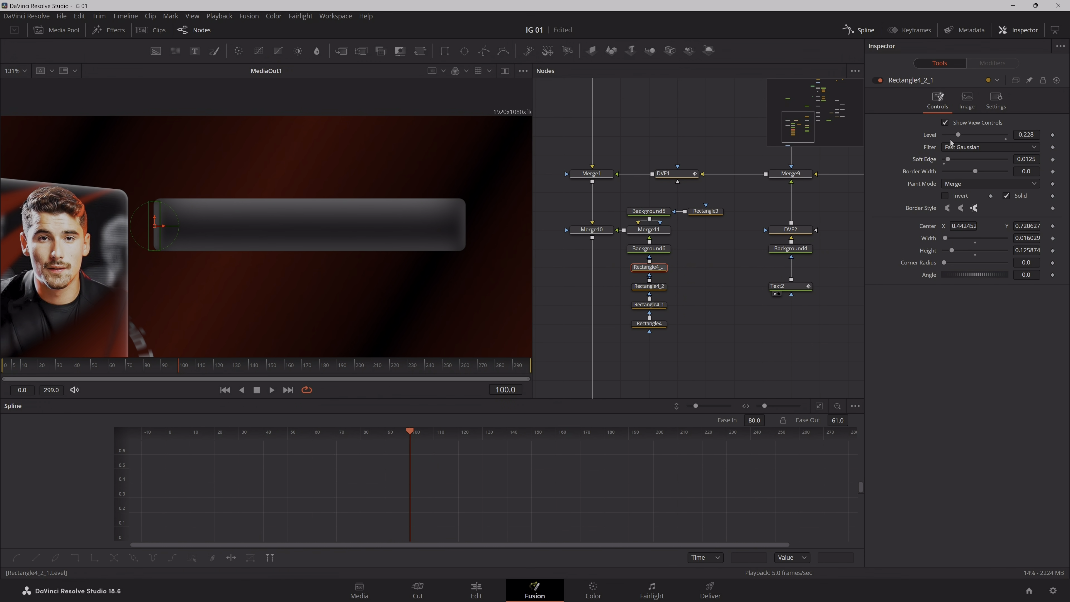
{"action": "left_click", "coordinate": [652, 383]}
{"action": "key", "text": "ctrl+f"}
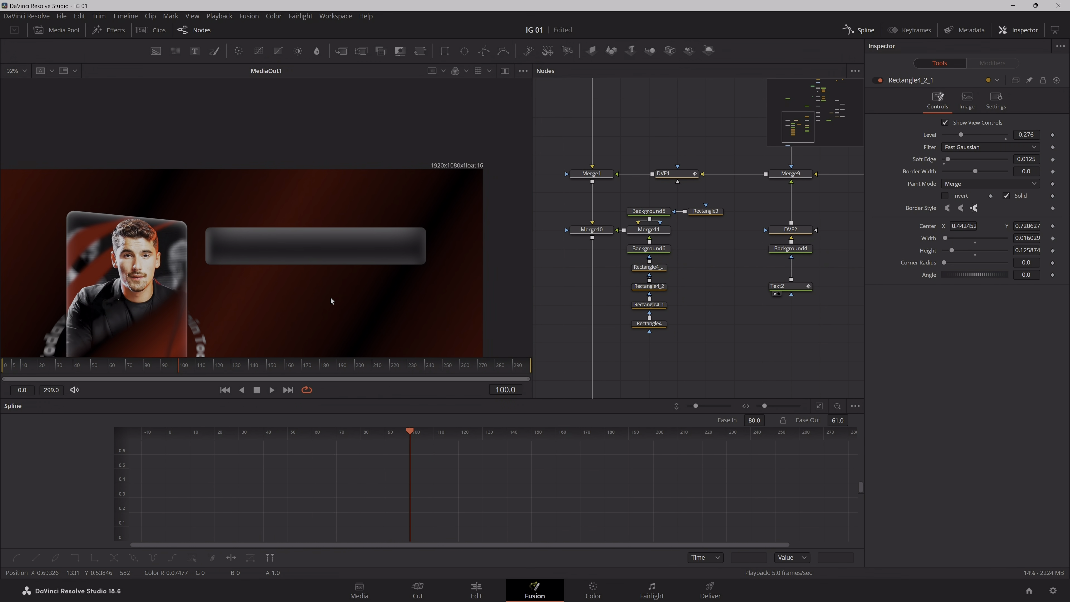
- Move Merge11 and its mask chain away from Merge10, placing Background5 above Merge11 with Rectangle3 beside it
{"action": "scroll", "coordinate": [370, 289], "scroll_direction": "up", "scroll_amount": 2}
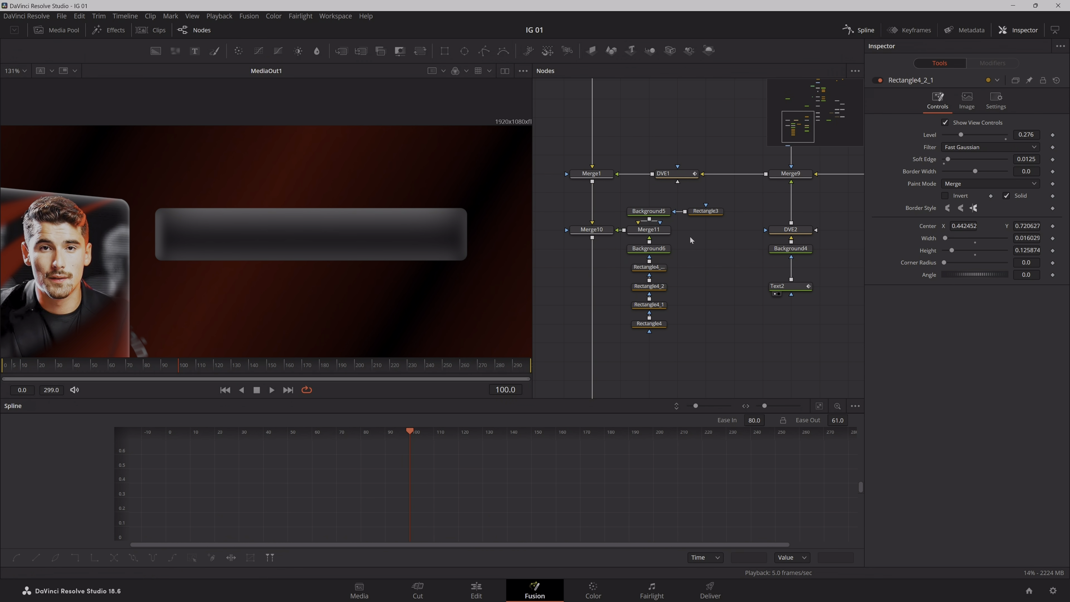
{"action": "left_click_drag", "start_coordinate": [704, 199], "coordinate": [624, 334]}
{"action": "left_click_drag", "start_coordinate": [632, 208], "coordinate": [754, 218]}
{"action": "left_click_drag", "start_coordinate": [706, 211], "coordinate": [705, 192]}
{"action": "left_click", "coordinate": [744, 261]}
{"action": "left_click_drag", "start_coordinate": [729, 360], "coordinate": [541, 194]}
{"action": "left_click", "coordinate": [761, 193], "text": "ctrl"}
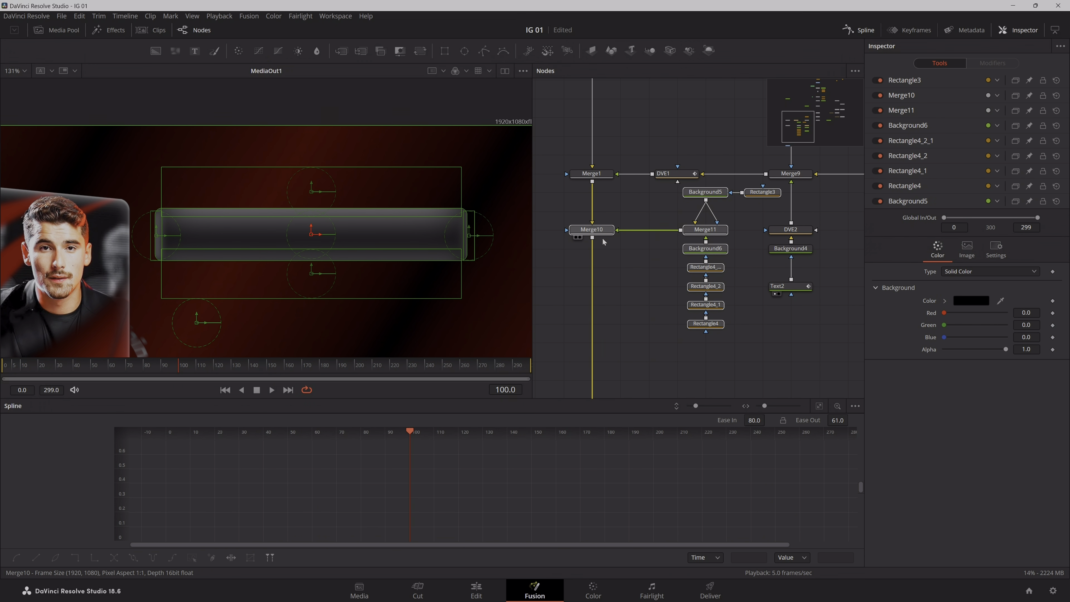
- Move Merge10 and the title bar branch lower in the node graph, and shift the Merge9 branch sideways to free space
{"action": "left_click_drag", "start_coordinate": [602, 232], "coordinate": [599, 307]}
{"action": "left_click", "coordinate": [782, 284]}
{"action": "left_click_drag", "start_coordinate": [785, 336], "coordinate": [723, 163]}
{"action": "scroll", "coordinate": [782, 284], "scroll_direction": "down", "scroll_amount": 2}
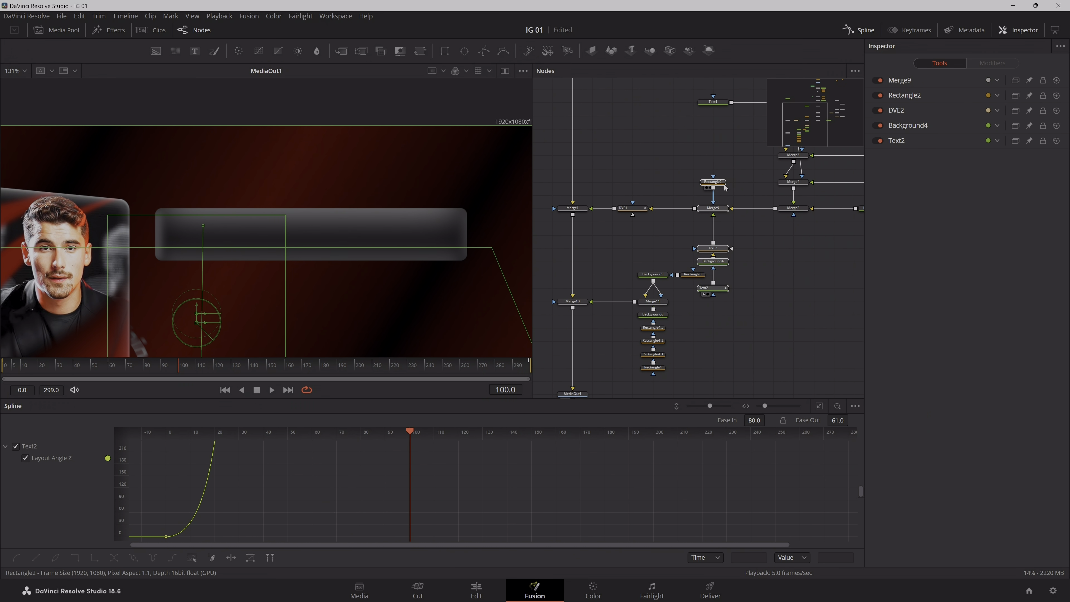
{"action": "left_click_drag", "start_coordinate": [717, 208], "coordinate": [738, 208]}
{"action": "scroll", "coordinate": [757, 292], "scroll_direction": "up", "scroll_amount": 2}
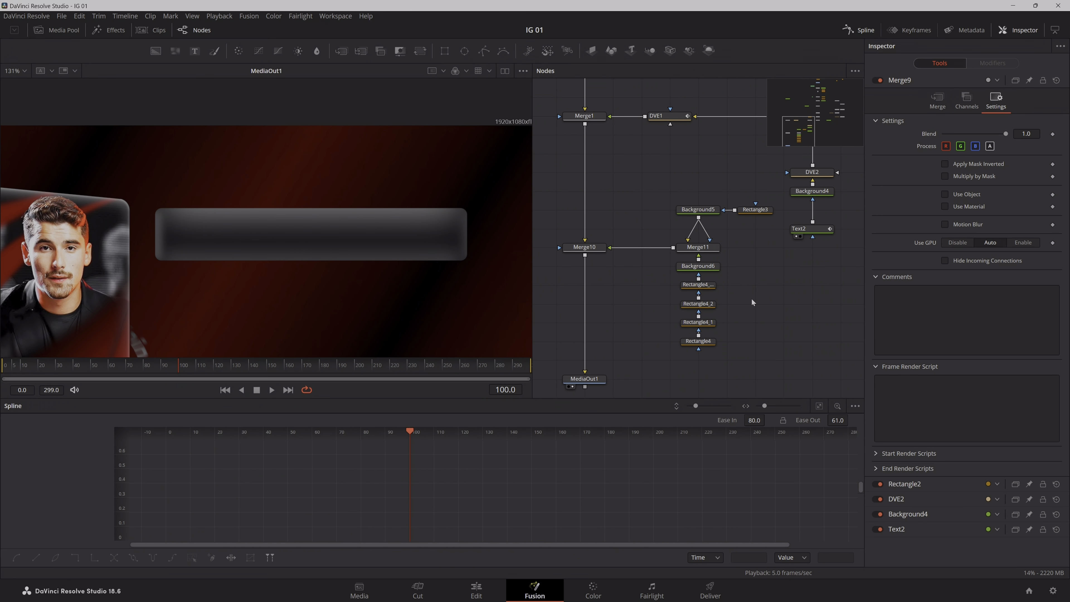
- Add a Text+ node and merge it over the output of Merge11
{"action": "left_click", "coordinate": [708, 249]}
{"action": "key", "text": "shift+space"}
{"action": "type", "text": "txt"}
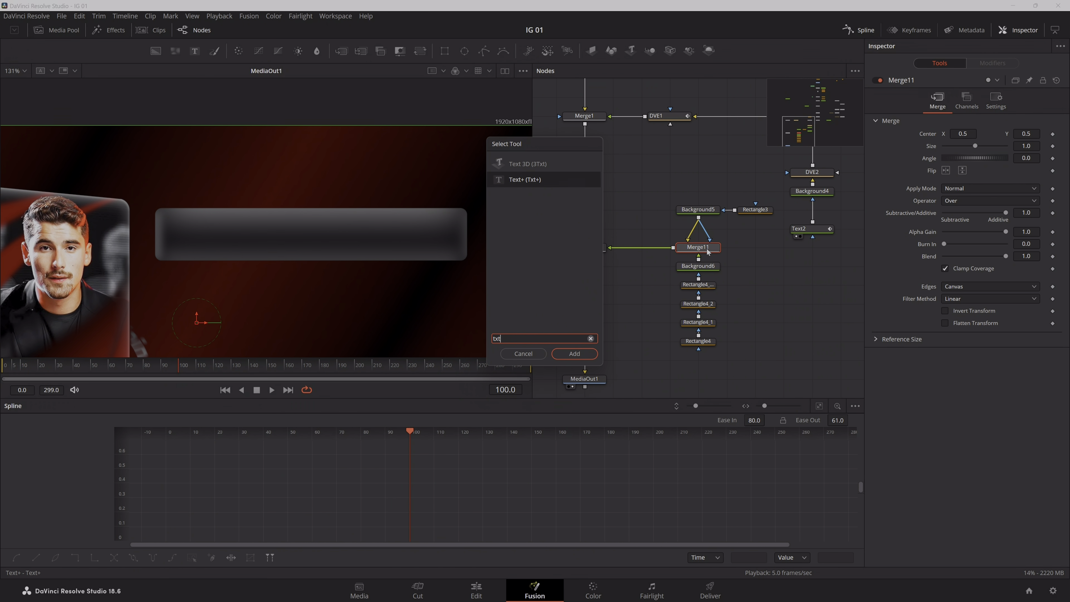
{"action": "key", "text": "Return"}
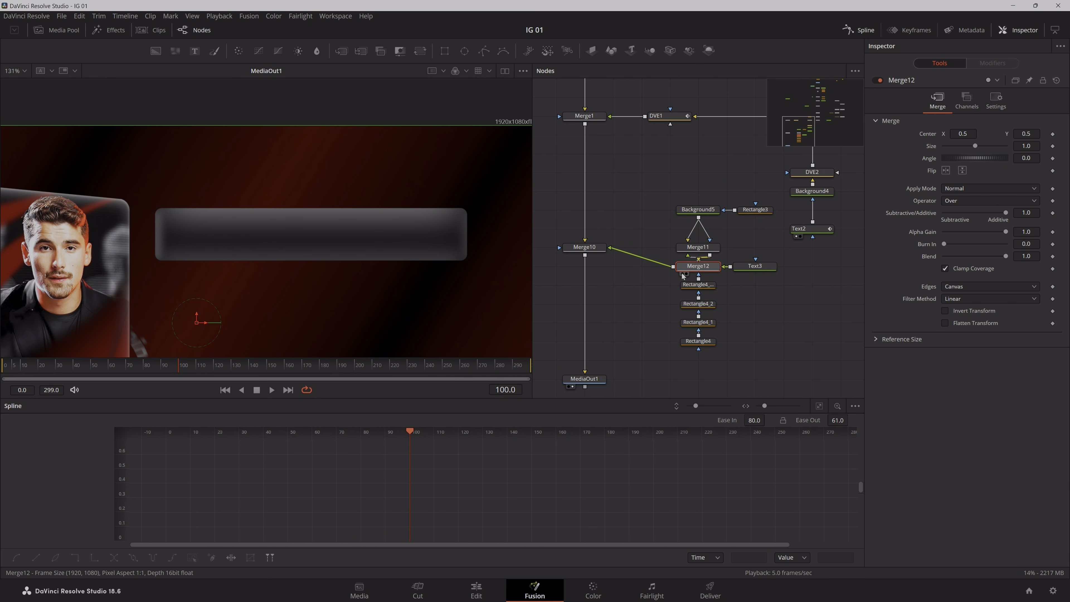
- Set the new text to DIGITAL LAUNCHPAD in Poppins ExtraBold
{"action": "left_click", "coordinate": [967, 234]}
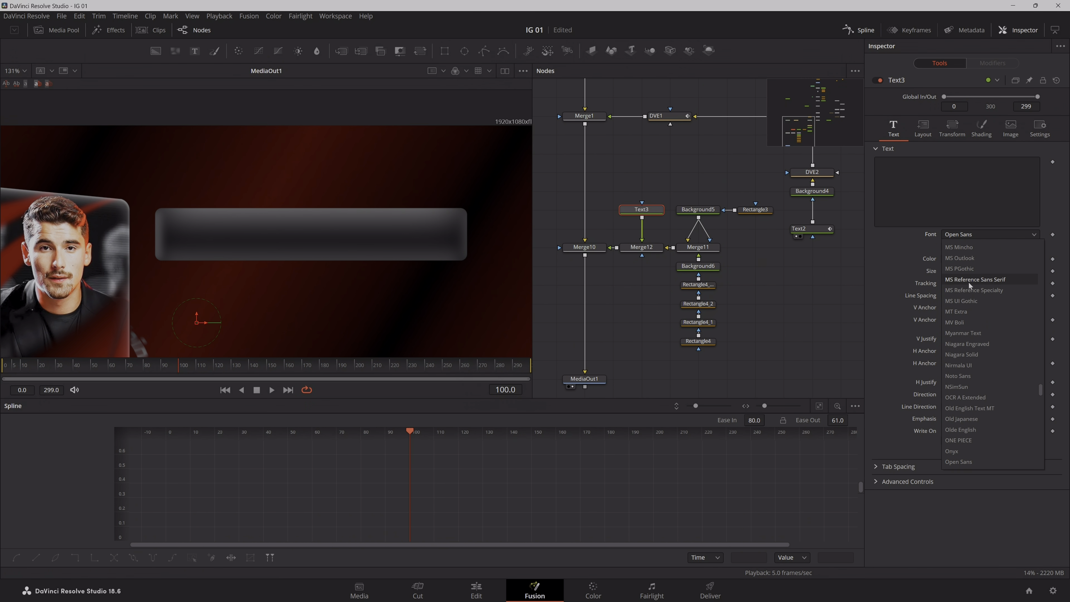
{"action": "type", "text": "Poppins"}
{"action": "key", "text": "Return"}
{"action": "left_click", "coordinate": [985, 246]}
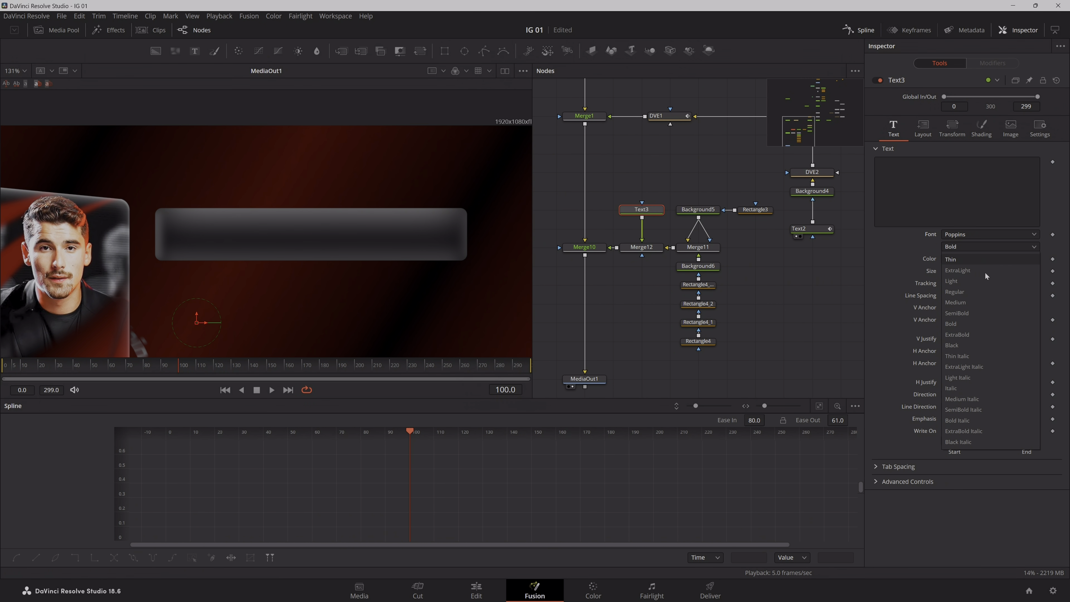
{"action": "left_click", "coordinate": [973, 337]}
{"action": "left_click", "coordinate": [962, 197]}
{"action": "type", "text": "DIGITA"}
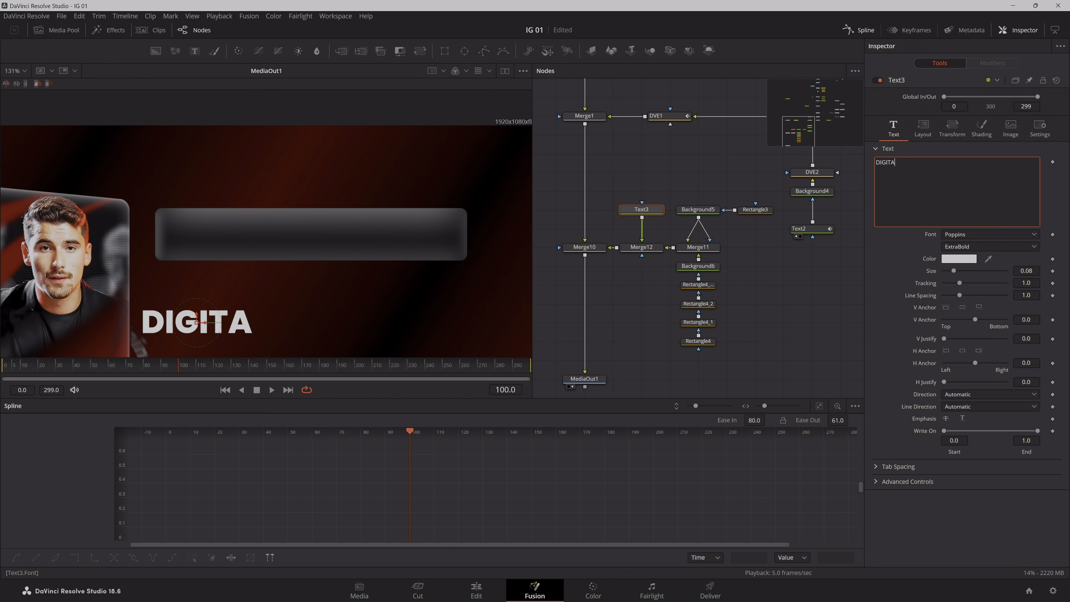
{"action": "type", "text": "L LAUNCHPAD"}
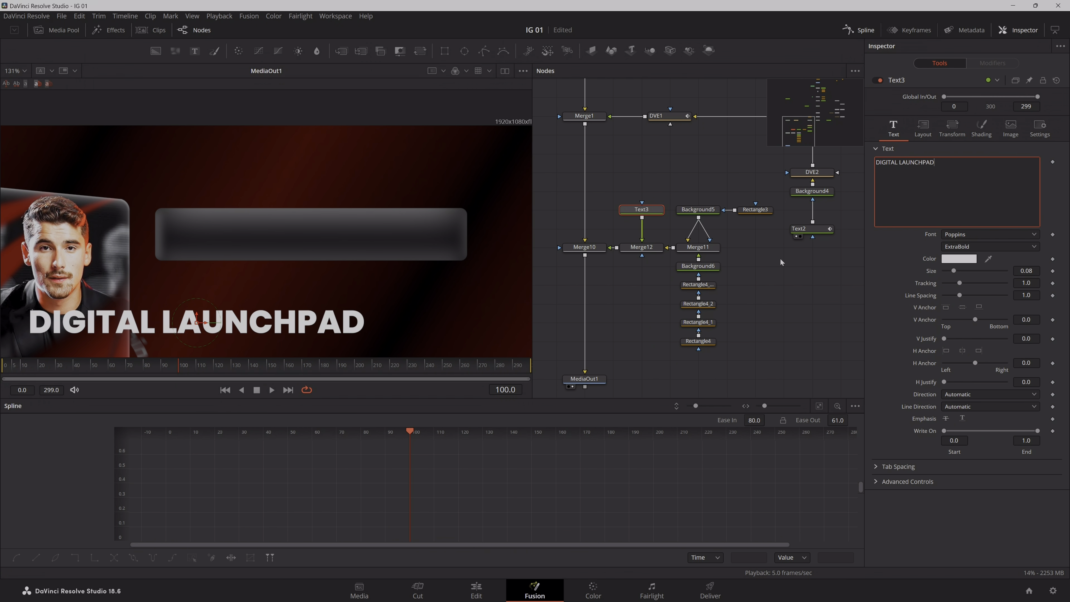
{"action": "left_click", "coordinate": [416, 315]}
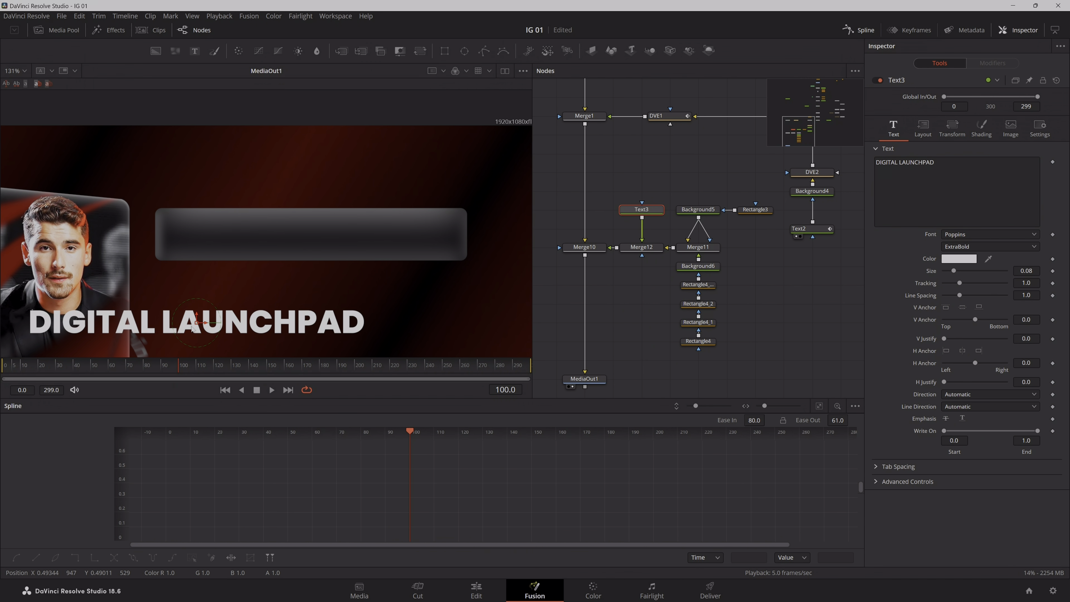
- Mask Merge12 with Background5 and move the DIGITAL LAUNCHPAD text onto the title bar
{"action": "left_click_drag", "start_coordinate": [699, 218], "coordinate": [643, 248]}
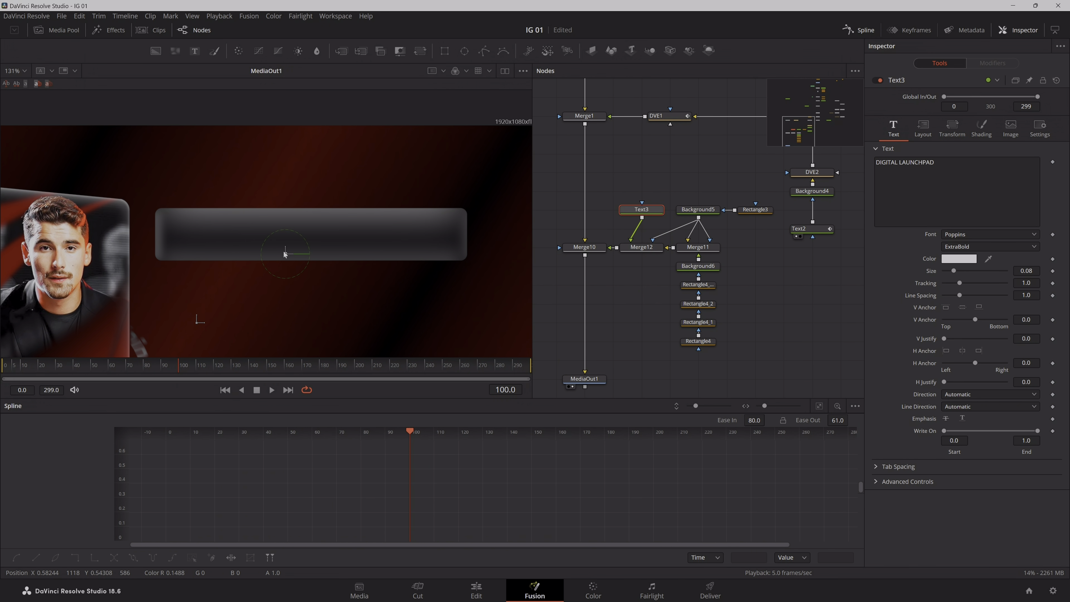
{"action": "left_click_drag", "start_coordinate": [285, 255], "coordinate": [306, 234]}
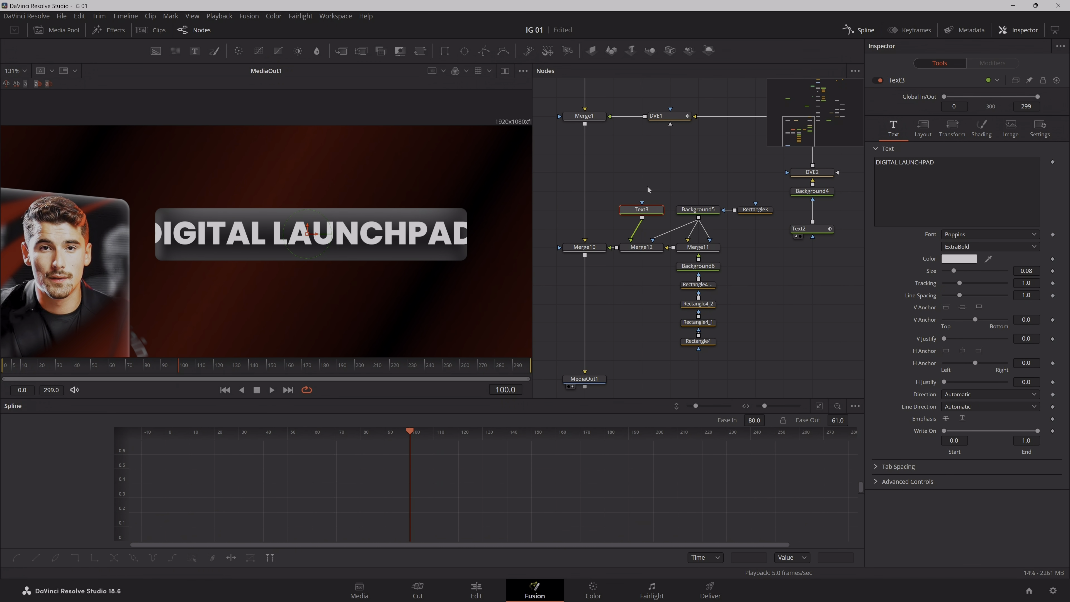
- Pin Rectangle3's controls and link Text3's layout center to Rectangle3.Center with an expression
{"action": "left_click", "coordinate": [760, 213]}
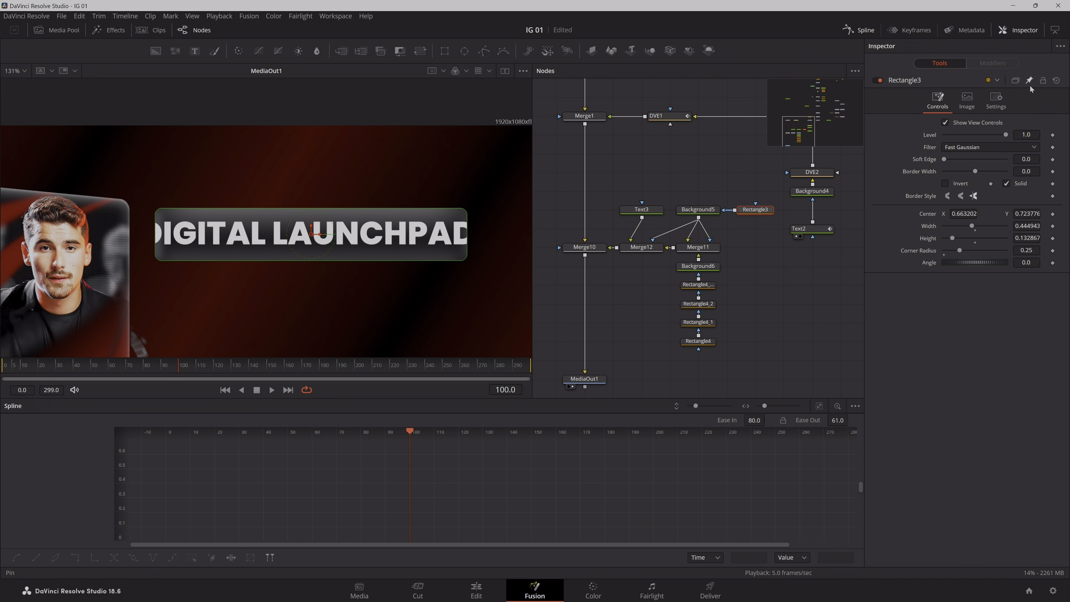
{"action": "left_click", "coordinate": [656, 207]}
{"action": "left_click", "coordinate": [920, 131]}
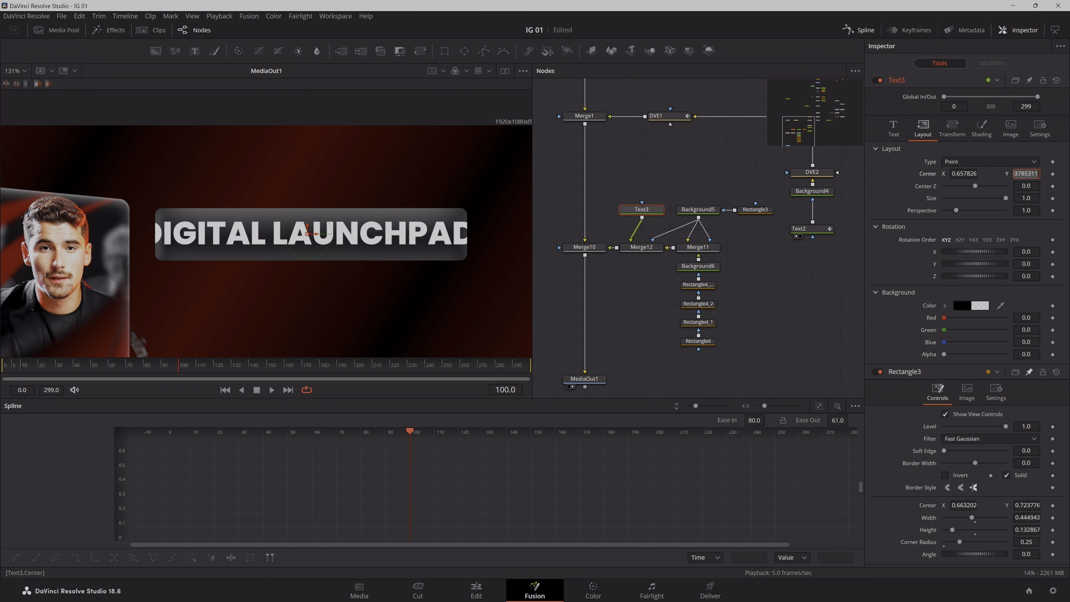
{"action": "key", "text": "Tab"}
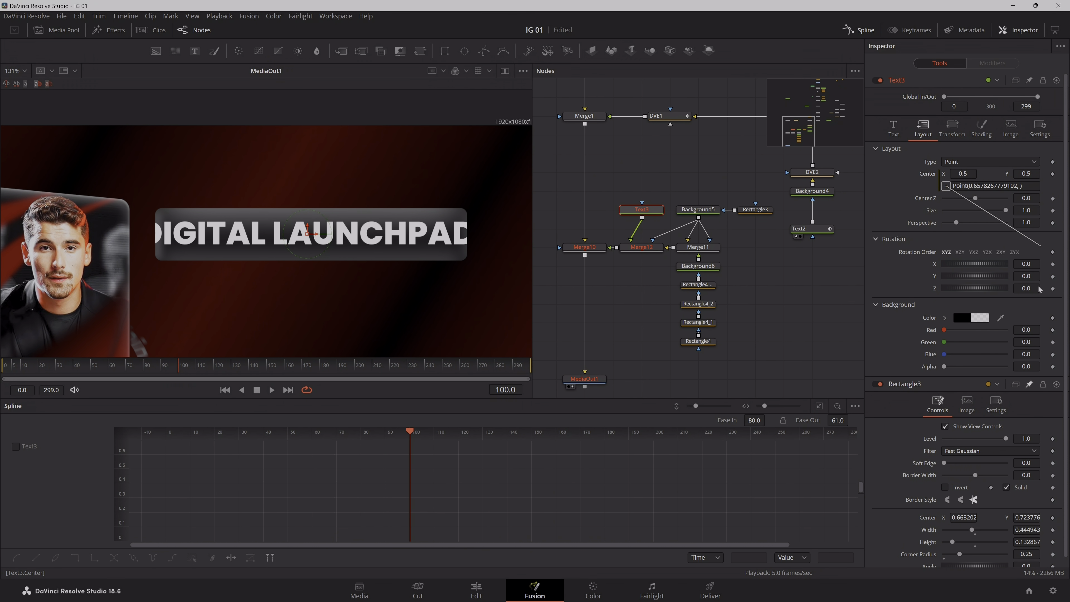
{"action": "scroll", "coordinate": [969, 519], "scroll_direction": "down", "scroll_amount": 1}
{"action": "left_click_drag", "start_coordinate": [1040, 289], "coordinate": [963, 509]}
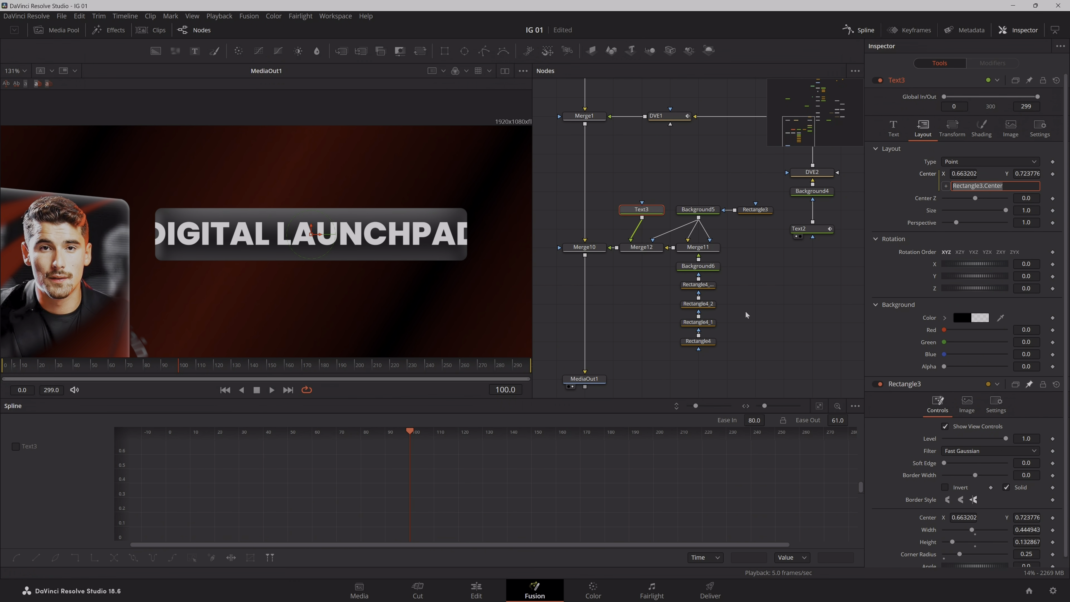
- Try moving Rectangle3 to about X 0.738, Y 0.593 to test the linked text, and undo the move
{"action": "left_click", "coordinate": [755, 210]}
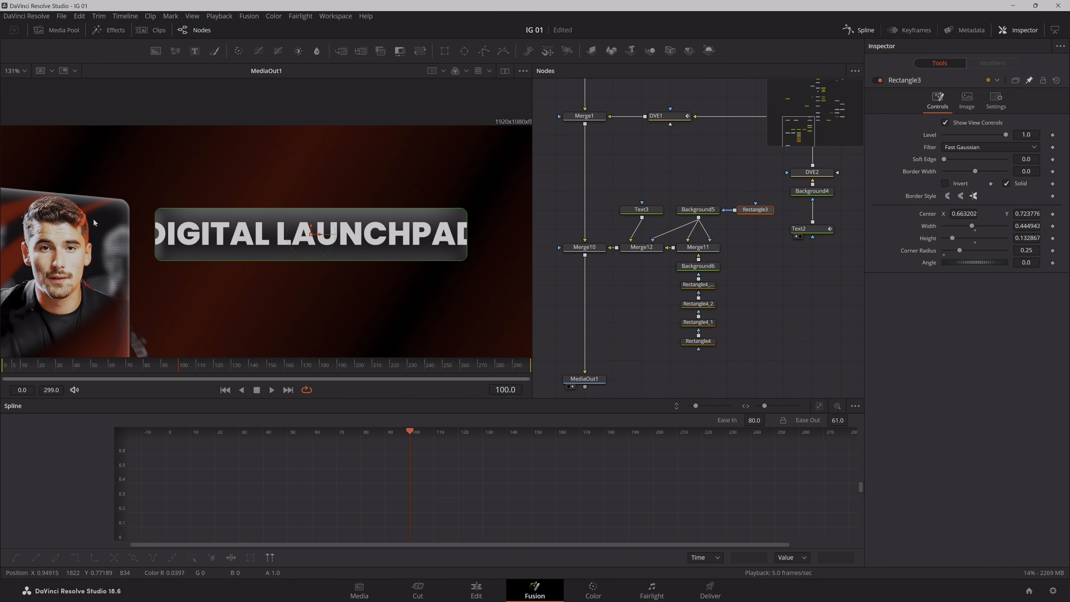
{"action": "left_click_drag", "start_coordinate": [311, 234], "coordinate": [364, 287]}
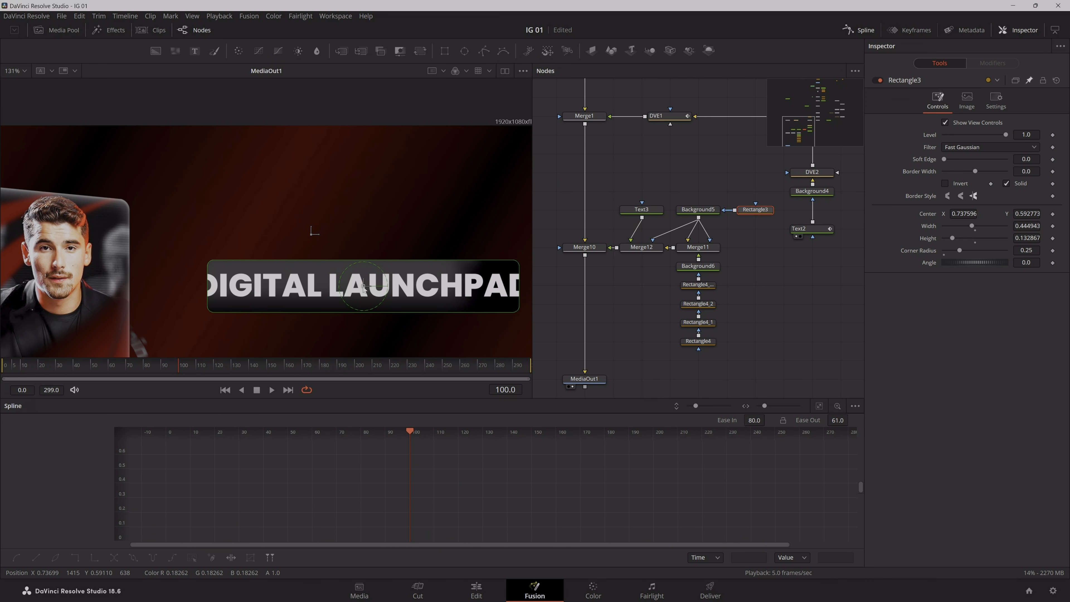
{"action": "key", "text": "ctrl+z"}
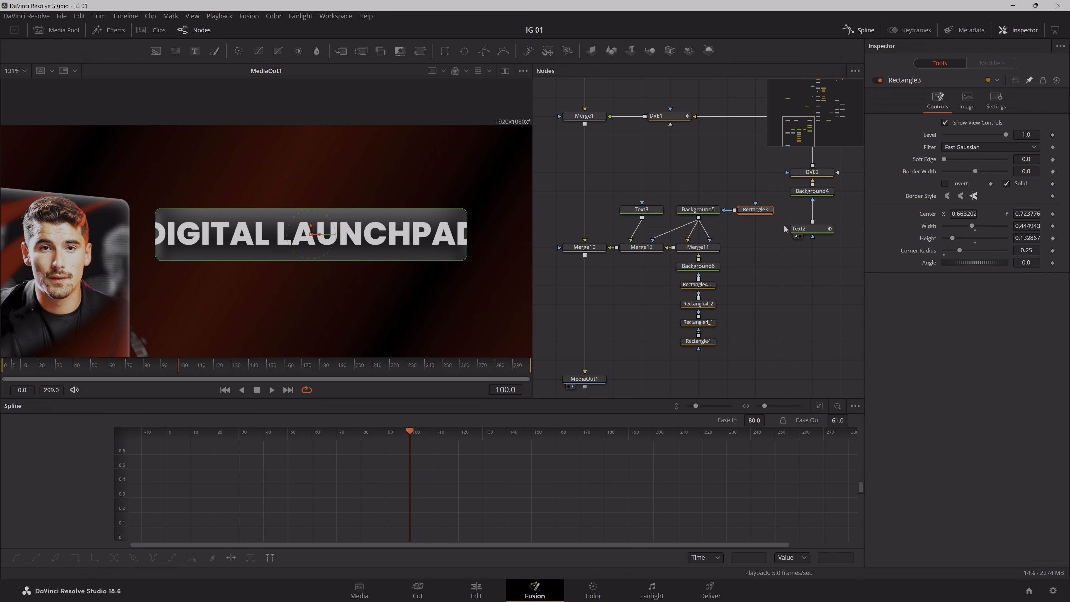
- Rearrange the nodes, placing Rectangle3 above Background5 and Text3 below Merge12
{"action": "left_click_drag", "start_coordinate": [757, 210], "coordinate": [700, 173]}
{"action": "left_click", "coordinate": [735, 210]}
{"action": "left_click_drag", "start_coordinate": [641, 209], "coordinate": [642, 285]}
- Reduce Text3's size to 0.0636, comparing the title with the reference video
{"action": "left_click", "coordinate": [894, 138]}
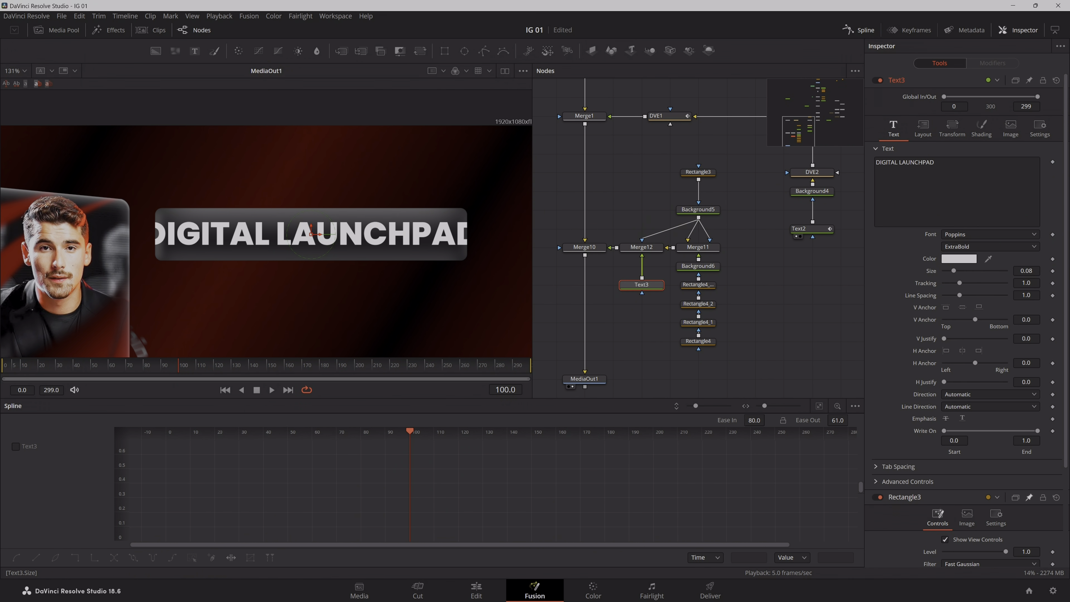
{"action": "left_click_drag", "start_coordinate": [1026, 271], "coordinate": [1001, 270]}
{"action": "left_click", "coordinate": [440, 590]}
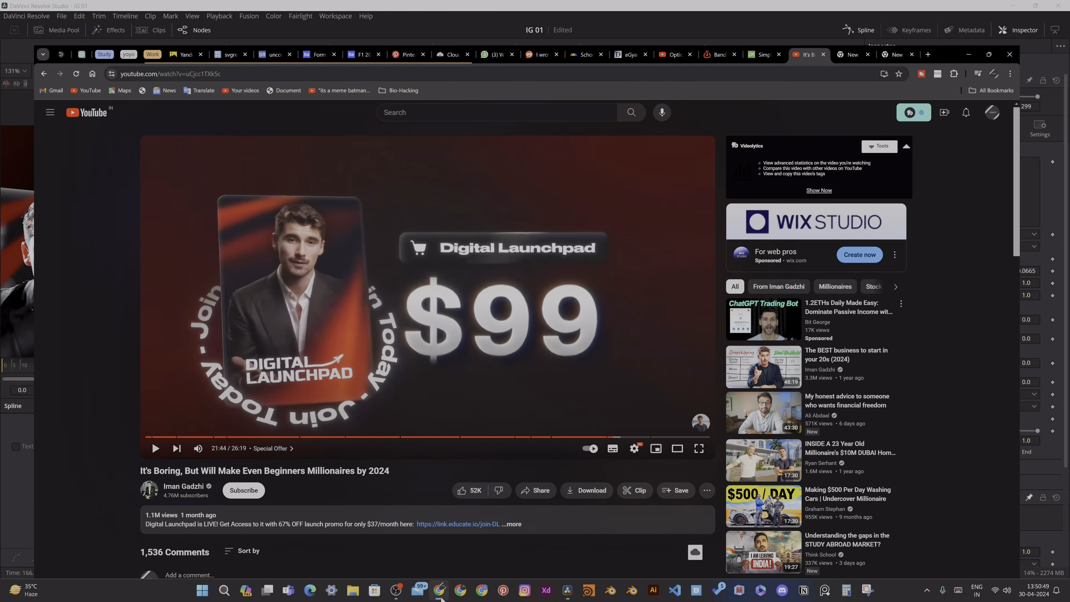
{"action": "left_click", "coordinate": [441, 594]}
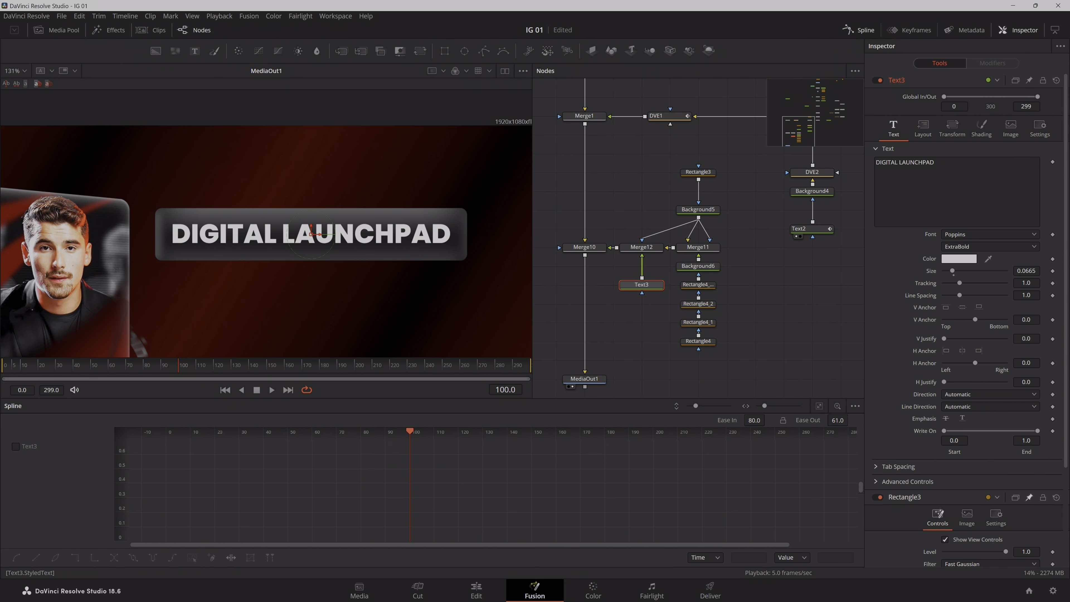
{"action": "left_click_drag", "start_coordinate": [1025, 271], "coordinate": [1022, 270]}
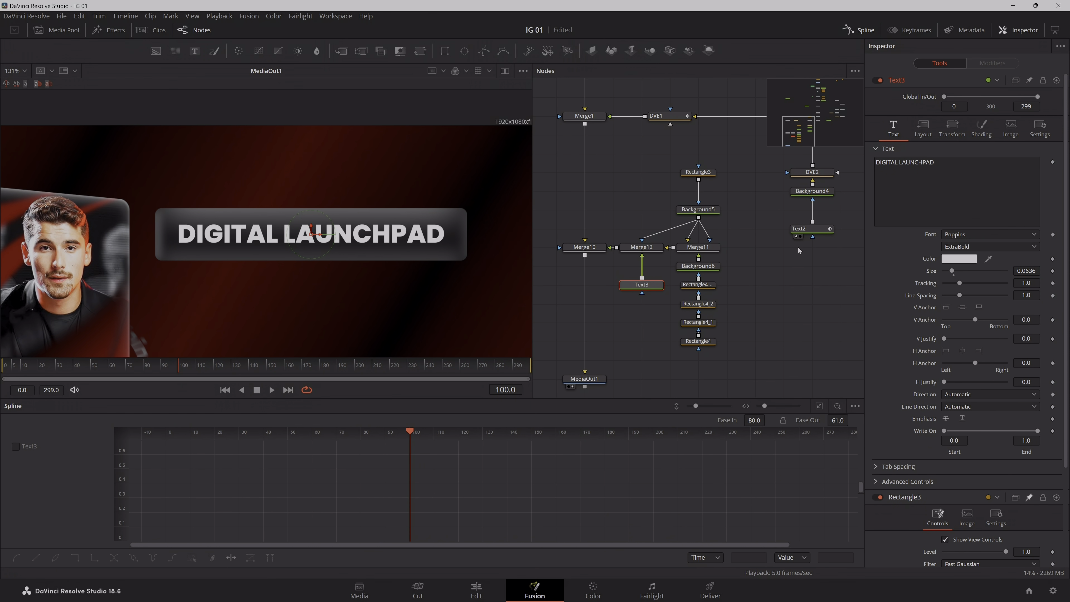
- Remove the expression from Text3's center, reduce the text size slightly and set its center X to 0.682202
{"action": "left_click", "coordinate": [922, 124]}
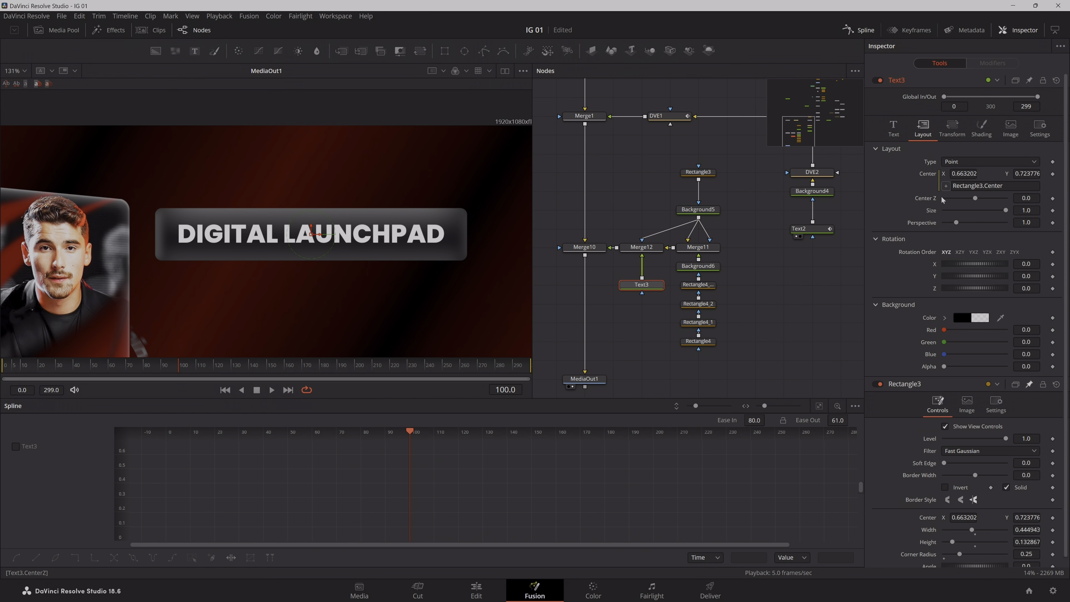
{"action": "right_click", "coordinate": [930, 176]}
{"action": "left_click", "coordinate": [971, 289]}
{"action": "left_click", "coordinate": [891, 130]}
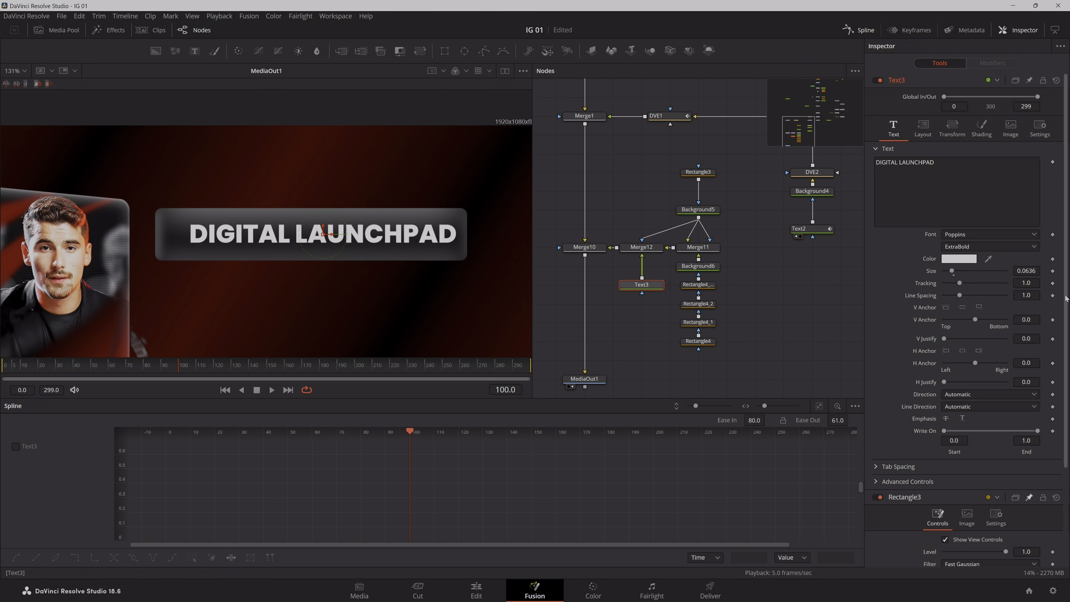
{"action": "left_click_drag", "start_coordinate": [1027, 271], "coordinate": [1018, 271]}
{"action": "left_click", "coordinate": [923, 128]}
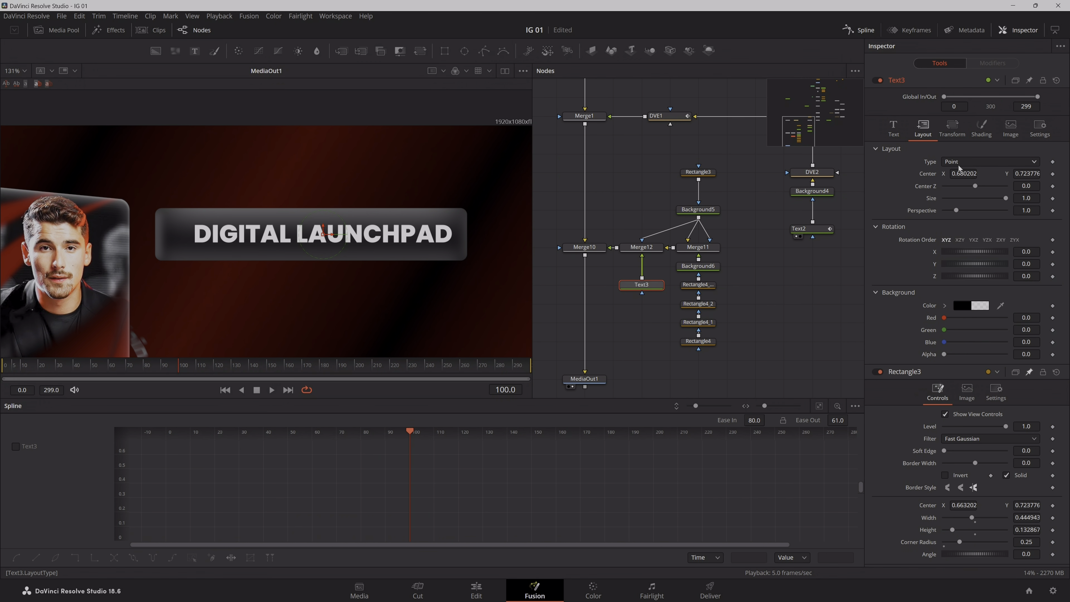
{"action": "key", "text": "Return"}
{"action": "left_click", "coordinate": [465, 330]}
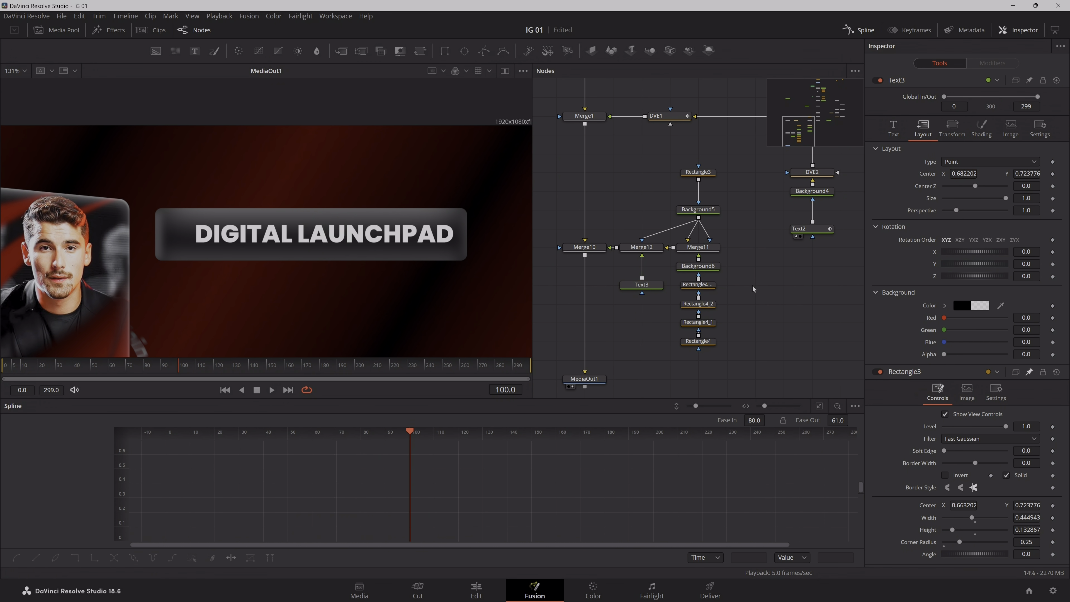
- Bring icons8-cart-90.png into the node graph and show MediaOut1 fitted to the viewer
{"action": "left_click", "coordinate": [65, 30]}
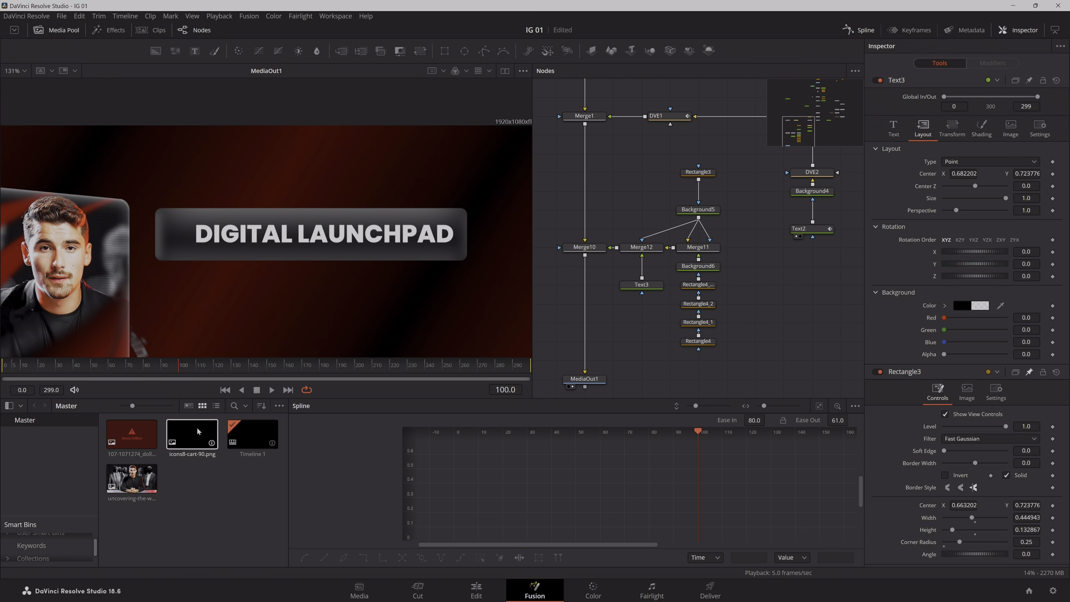
{"action": "left_click_drag", "start_coordinate": [192, 434], "coordinate": [480, 311]}
{"action": "left_click", "coordinate": [67, 32]}
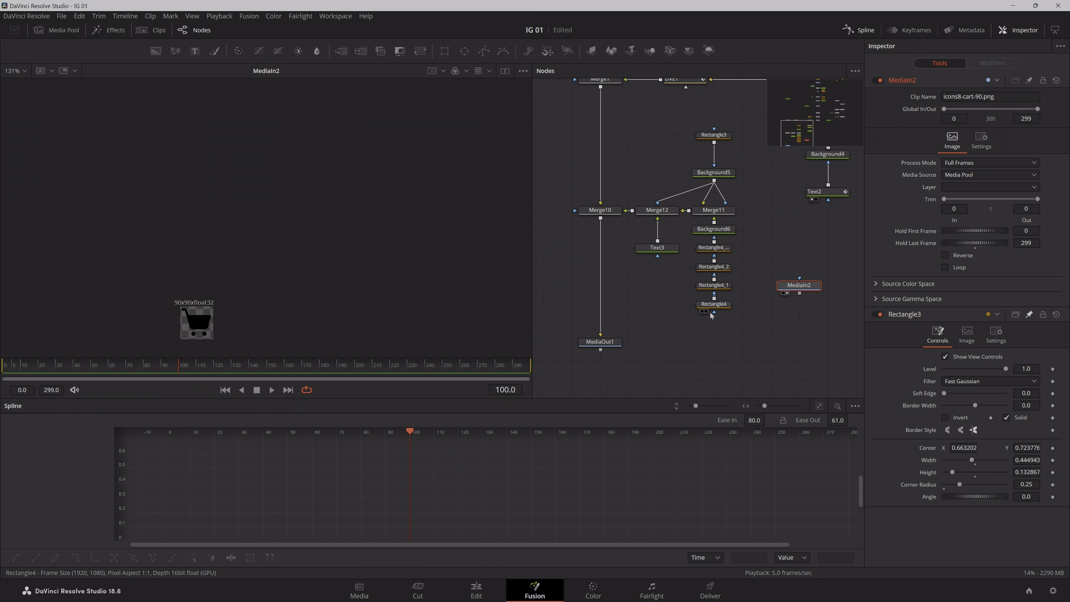
{"action": "left_click_drag", "start_coordinate": [245, 307], "coordinate": [286, 223]}
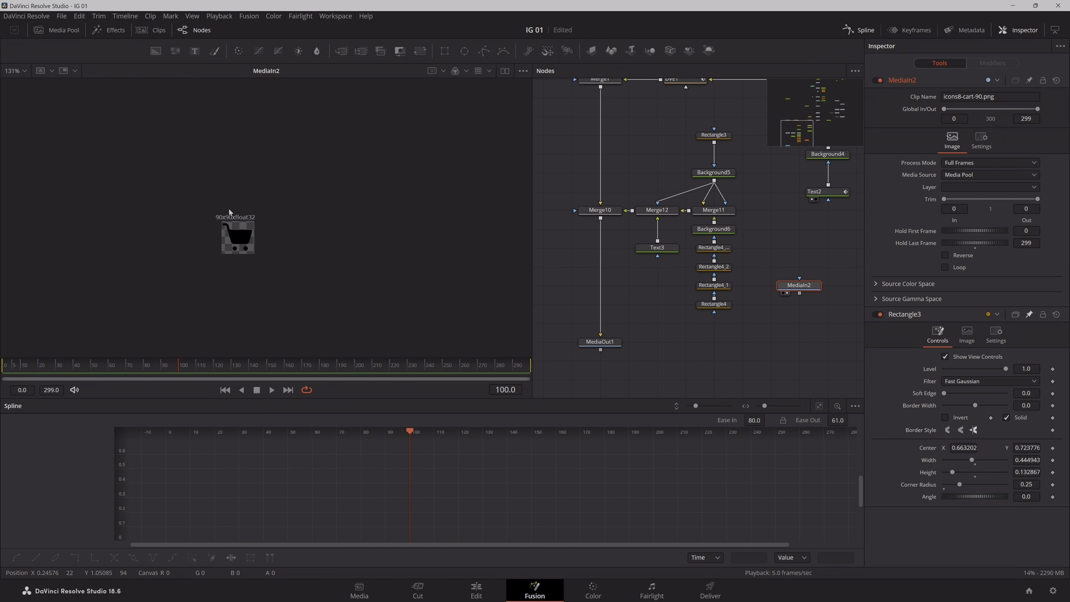
{"action": "left_click", "coordinate": [30, 71]}
{"action": "left_click", "coordinate": [25, 84]}
{"action": "left_click", "coordinate": [584, 349]}
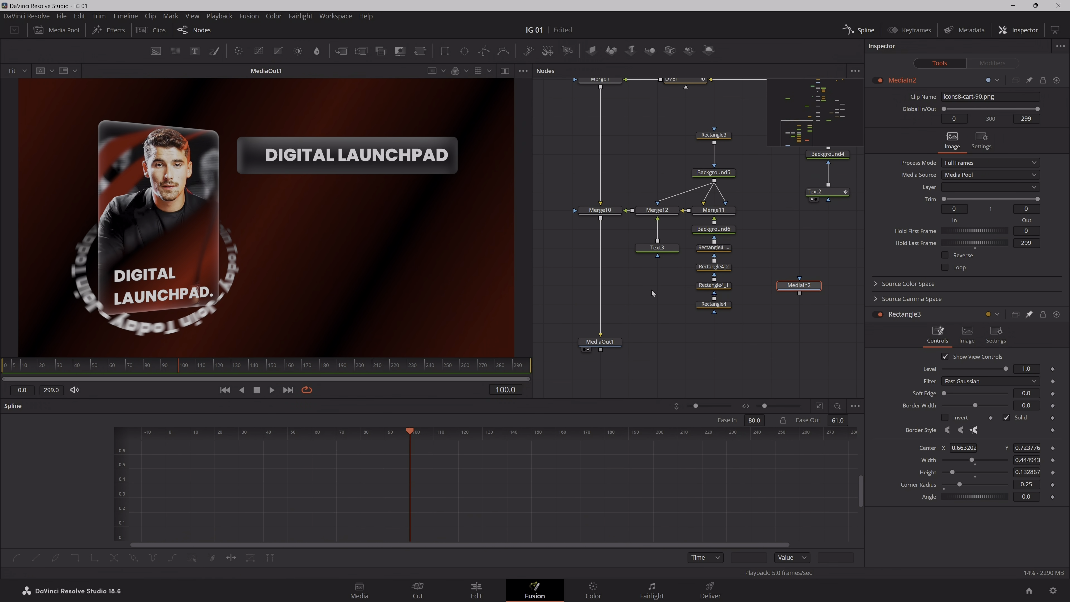
- Place MediaIn2 below Text3 and shift the Merge12 title bar branch sideways to free space
{"action": "left_click_drag", "start_coordinate": [798, 296], "coordinate": [656, 315]}
{"action": "left_click_drag", "start_coordinate": [773, 353], "coordinate": [663, 110]}
{"action": "left_click_drag", "start_coordinate": [676, 209], "coordinate": [733, 209]}
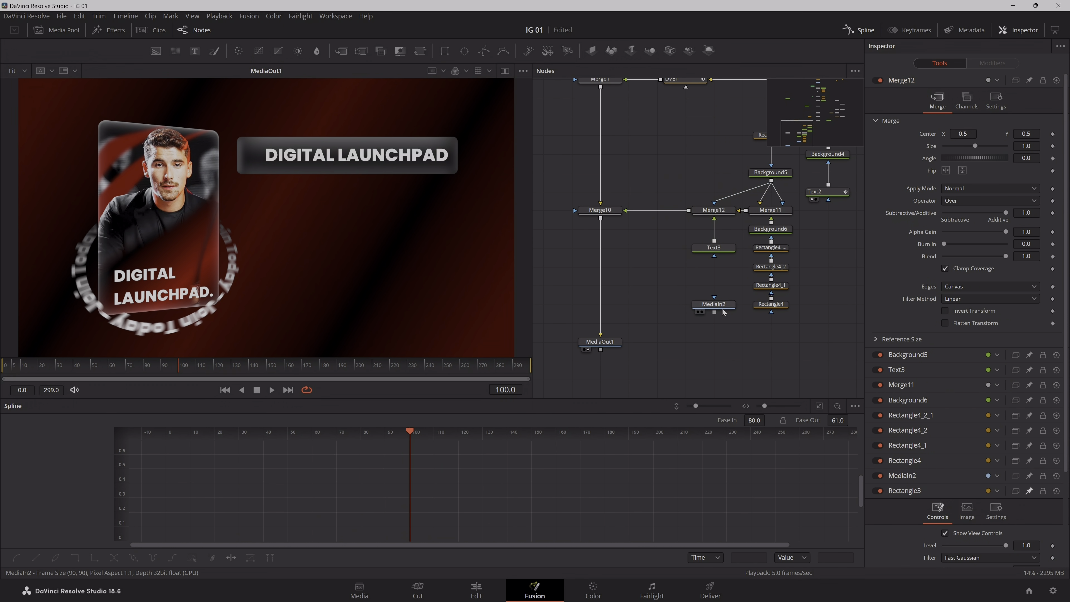
- Add a Background node masked by the MediaIn2 cart icon and merge it with Text3 ahead of Merge12
{"action": "left_click_drag", "start_coordinate": [717, 309], "coordinate": [660, 252]}
{"action": "left_click_drag", "start_coordinate": [714, 248], "coordinate": [714, 304]}
{"action": "mouse_move", "coordinate": [704, 254]}
{"action": "left_mouse_down"}
{"action": "mouse_move", "coordinate": [718, 221]}
{"action": "mouse_move", "coordinate": [721, 315]}
{"action": "mouse_move", "coordinate": [719, 247]}
{"action": "mouse_move", "coordinate": [668, 289]}
{"action": "mouse_move", "coordinate": [653, 229]}
{"action": "mouse_move", "coordinate": [714, 248]}
{"action": "left_mouse_up"}
{"action": "left_click", "coordinate": [668, 251]}
{"action": "left_click_drag", "start_coordinate": [657, 229], "coordinate": [657, 247]}
- Set Background7's color to white (#ffffff) and move it with MediaIn2 farther from Merge13
{"action": "left_click", "coordinate": [952, 179]}
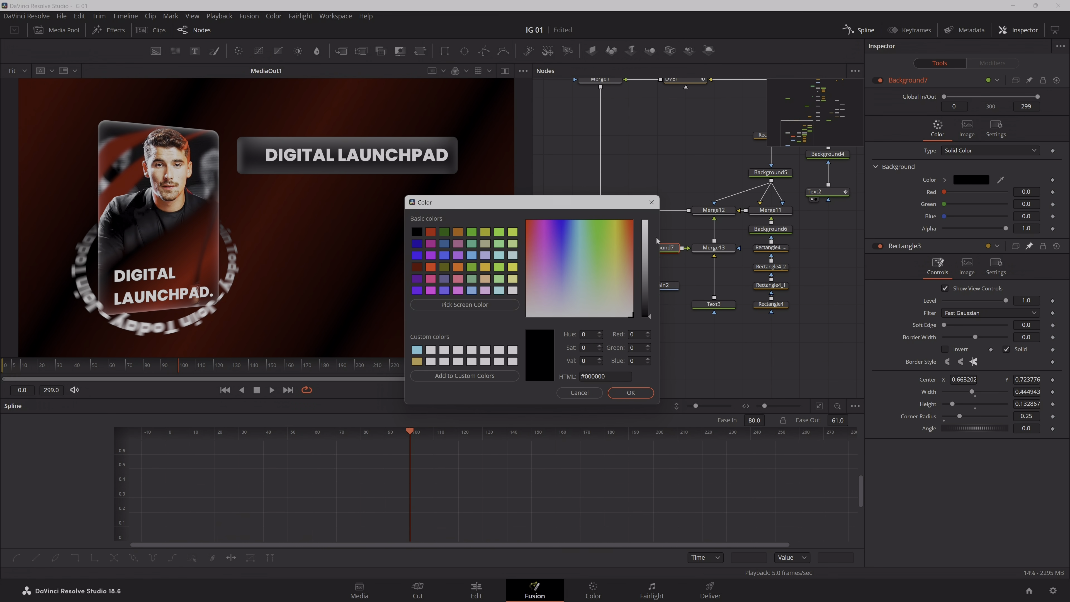
{"action": "left_click_drag", "start_coordinate": [645, 316], "coordinate": [651, 188]}
{"action": "left_click", "coordinate": [630, 393]}
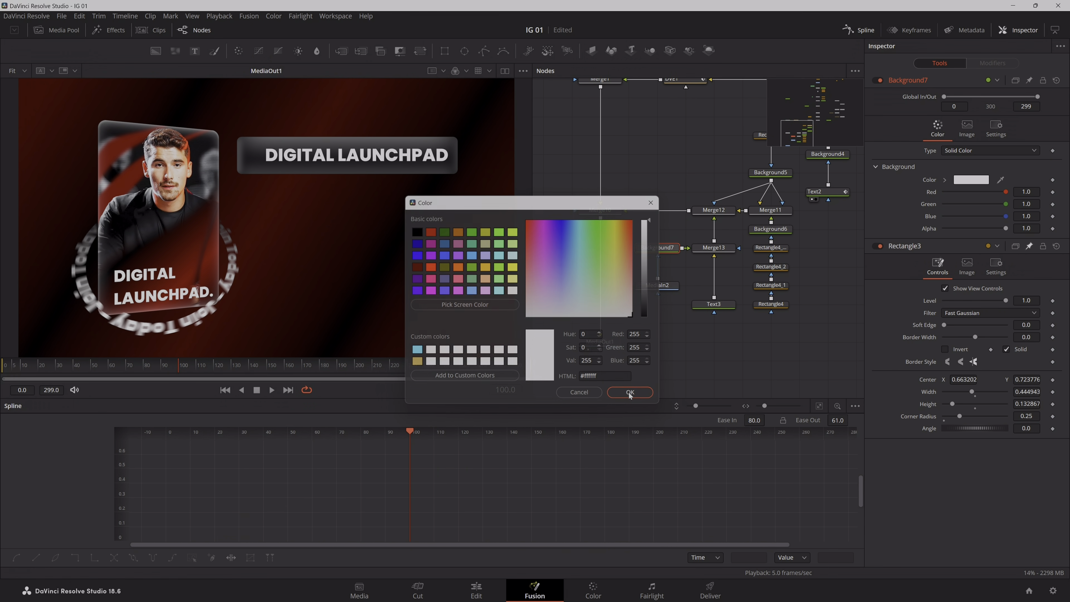
{"action": "left_click", "coordinate": [678, 286], "text": "ctrl"}
{"action": "left_click_drag", "start_coordinate": [679, 286], "coordinate": [650, 286]}
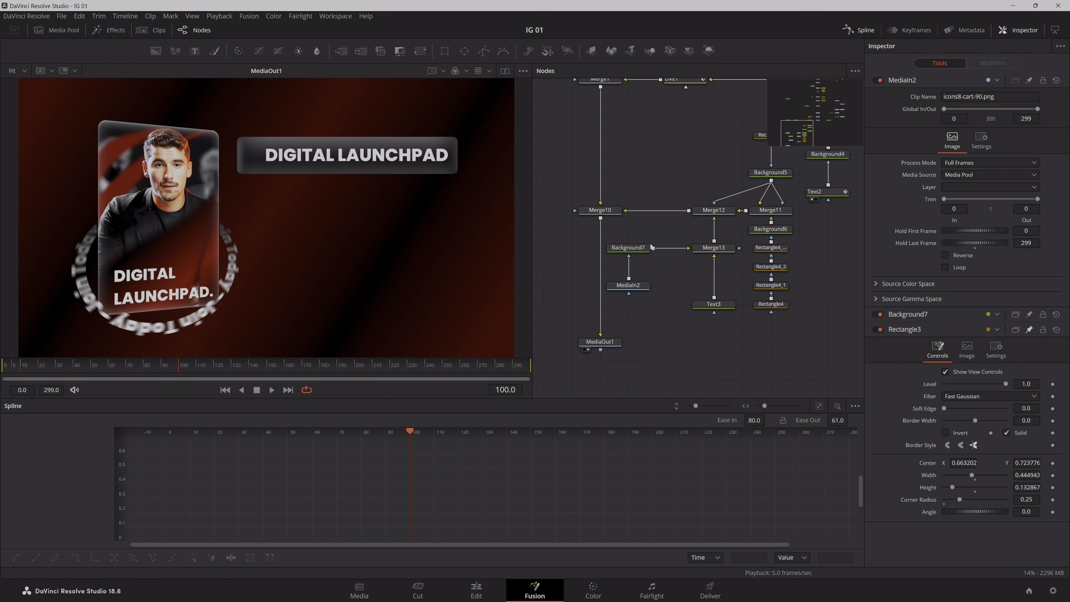
- Try to insert a Transform node between Background7 and Merge13, saving the project, and undo the insertion
{"action": "left_click", "coordinate": [648, 248]}
{"action": "key", "text": "shift+space"}
{"action": "type", "text": "xf"}
{"action": "key", "text": "Return"}
{"action": "key", "text": "ctrl+s"}
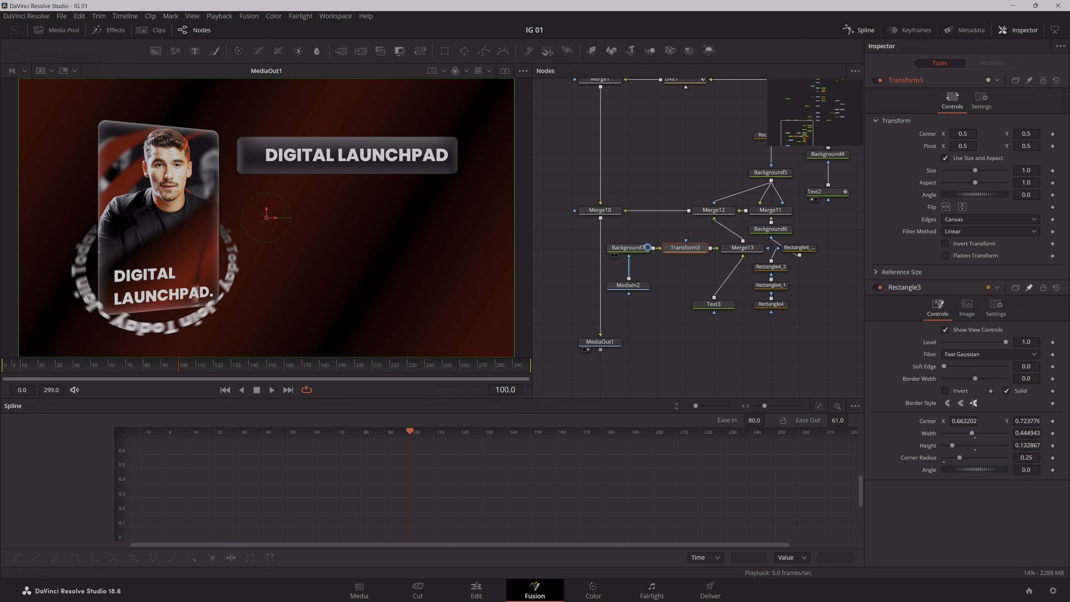
{"action": "scroll", "coordinate": [687, 244], "scroll_direction": "down", "scroll_amount": 4}
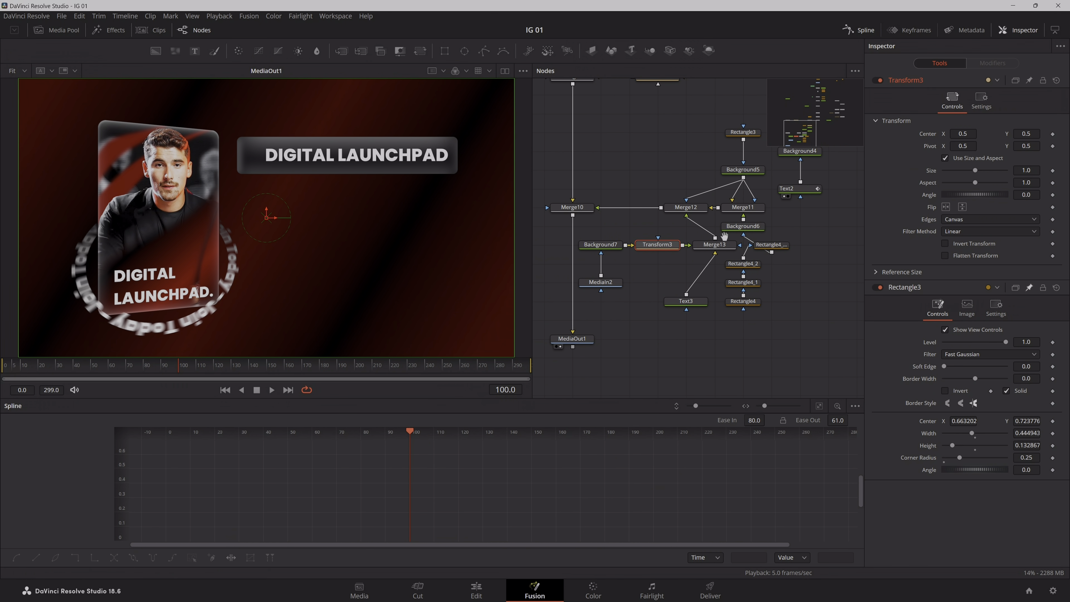
{"action": "key", "text": "ctrl+z"}
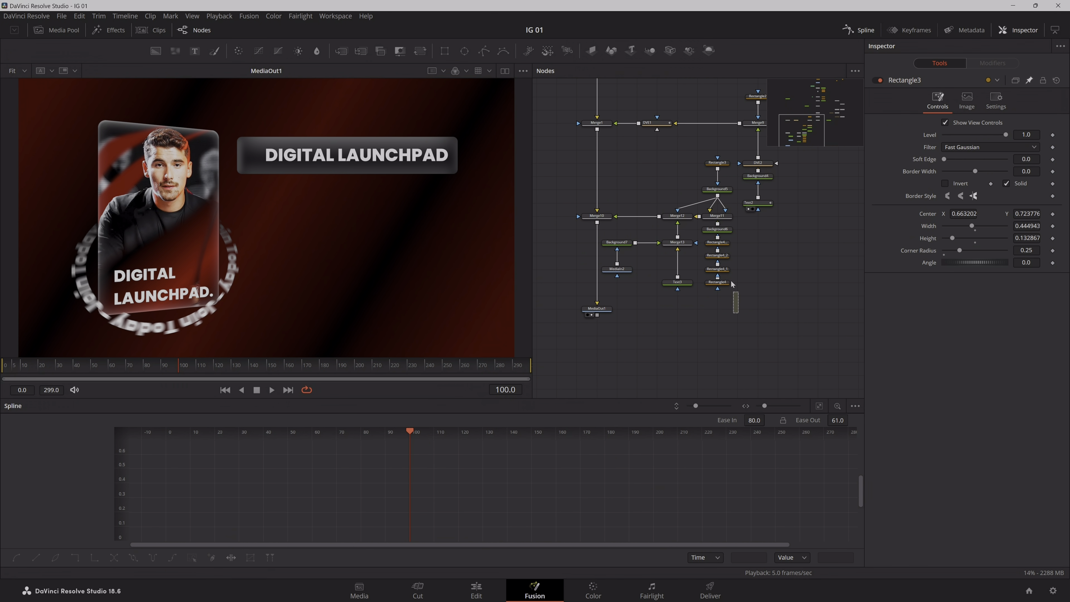
- Shift the Rectangle3 mask column, the Merge12 to Text3 column and the Background7 and MediaIn2 pair sideways to free space in the graph
{"action": "left_click_drag", "start_coordinate": [732, 285], "coordinate": [574, 161]}
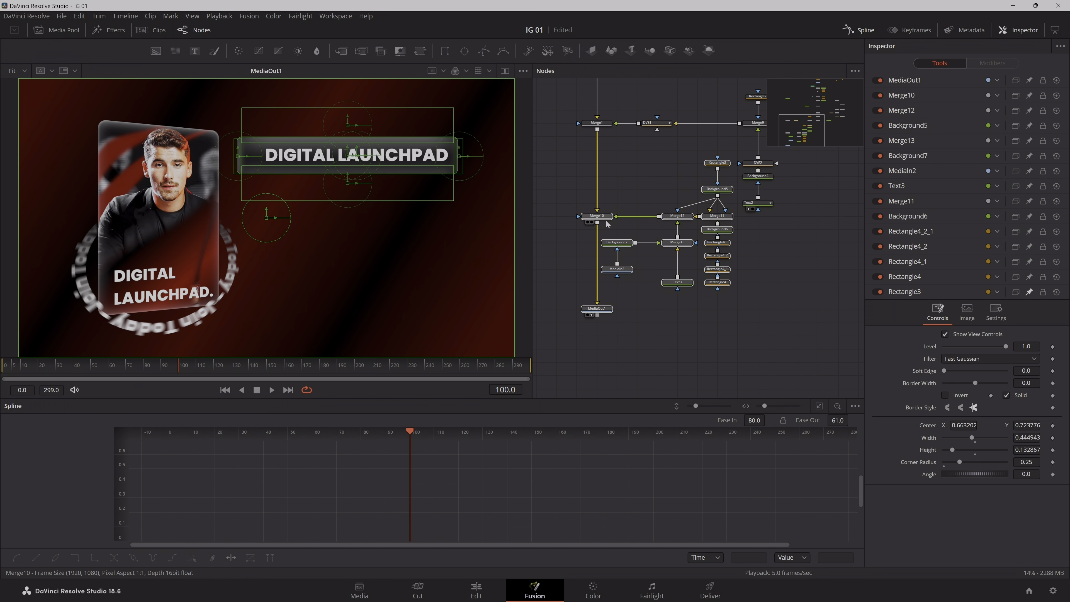
{"action": "left_click_drag", "start_coordinate": [759, 323], "coordinate": [702, 161]}
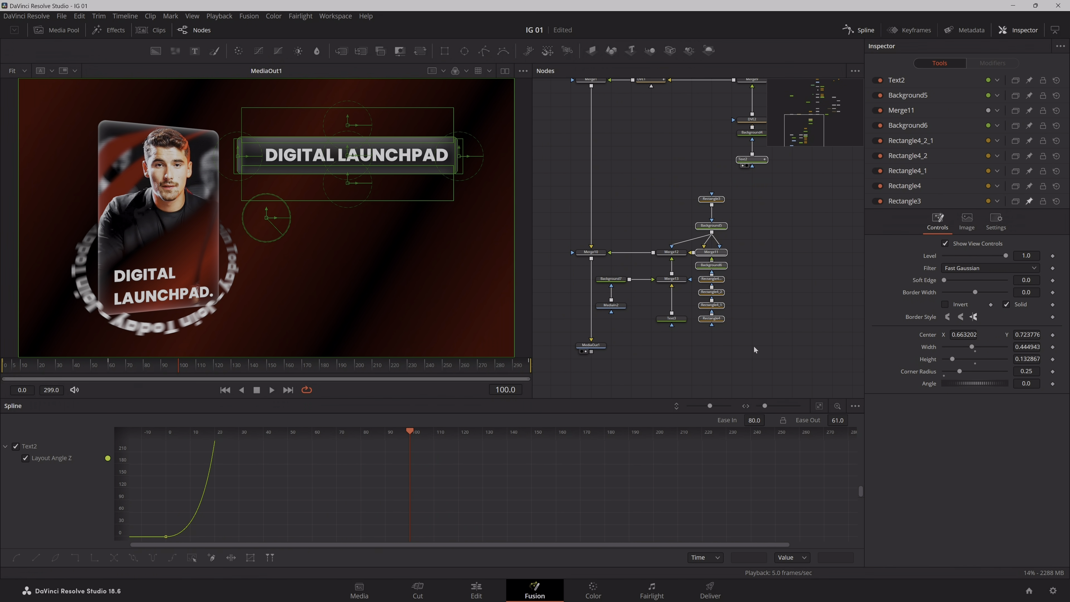
{"action": "left_click_drag", "start_coordinate": [751, 347], "coordinate": [709, 173]}
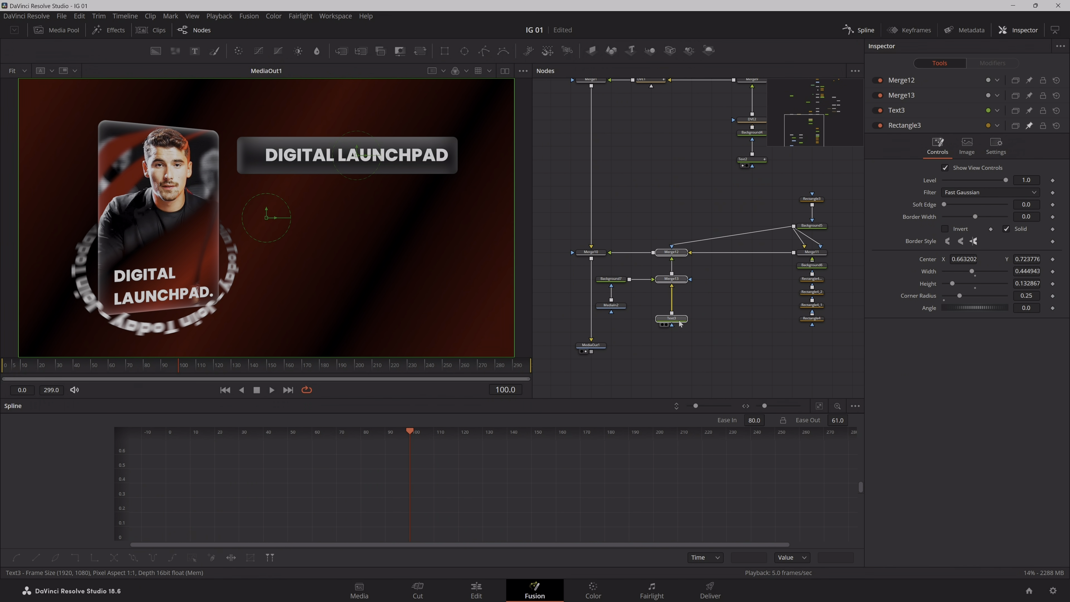
{"action": "left_click_drag", "start_coordinate": [680, 320], "coordinate": [760, 321]}
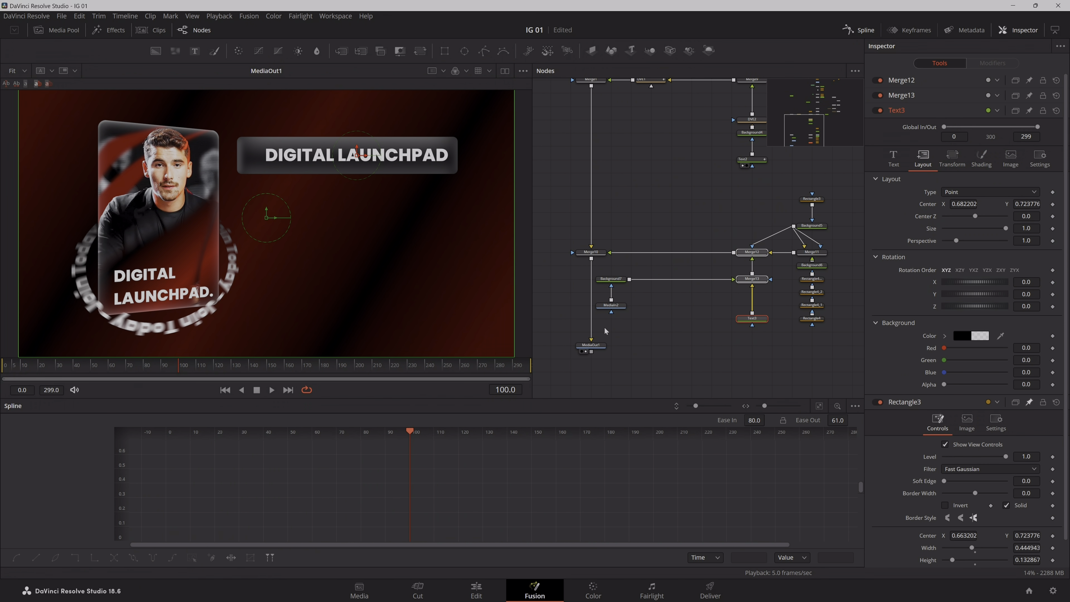
{"action": "left_click_drag", "start_coordinate": [605, 331], "coordinate": [688, 283]}
- Insert a Transform node after Background7, place the cart icon before the title text and scale it to about 0.79
{"action": "key", "text": "shift+space"}
{"action": "type", "text": "X"}
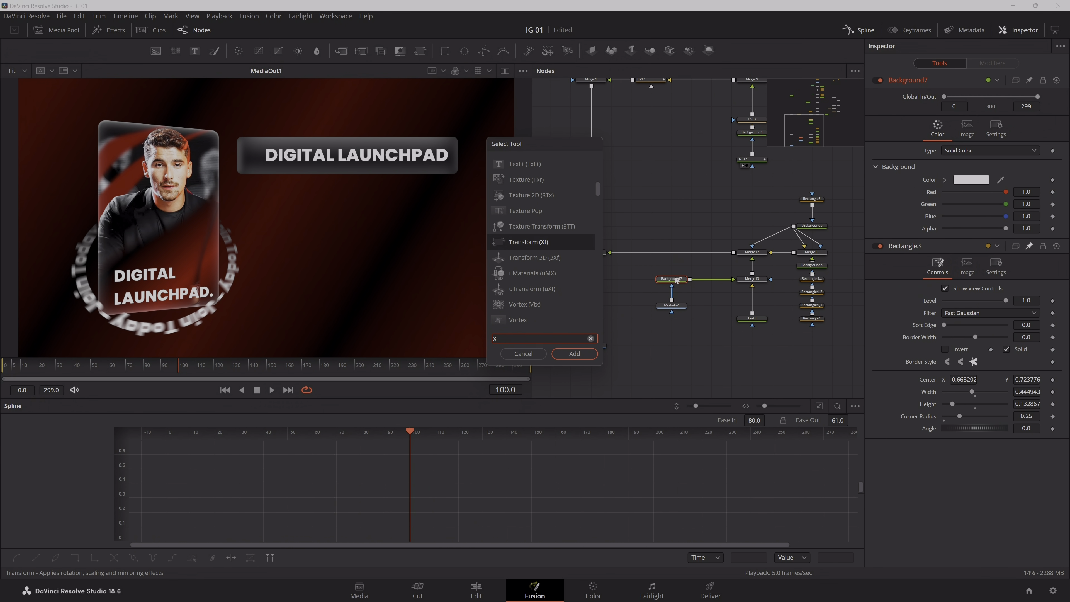
{"action": "key", "text": "Return"}
{"action": "left_click_drag", "start_coordinate": [266, 218], "coordinate": [252, 155]}
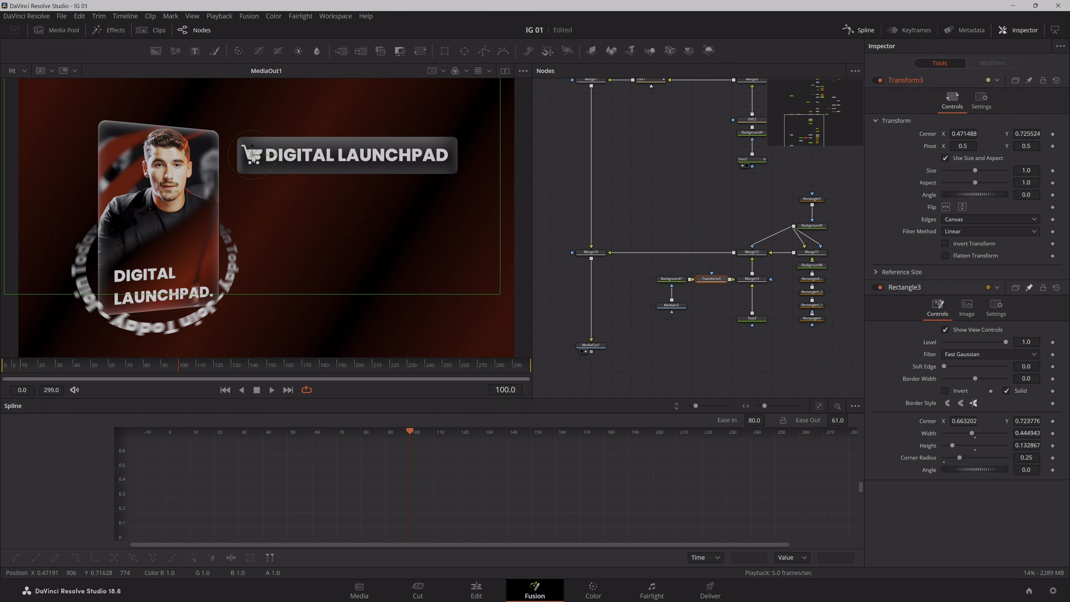
{"action": "left_click_drag", "start_coordinate": [1027, 170], "coordinate": [984, 170]}
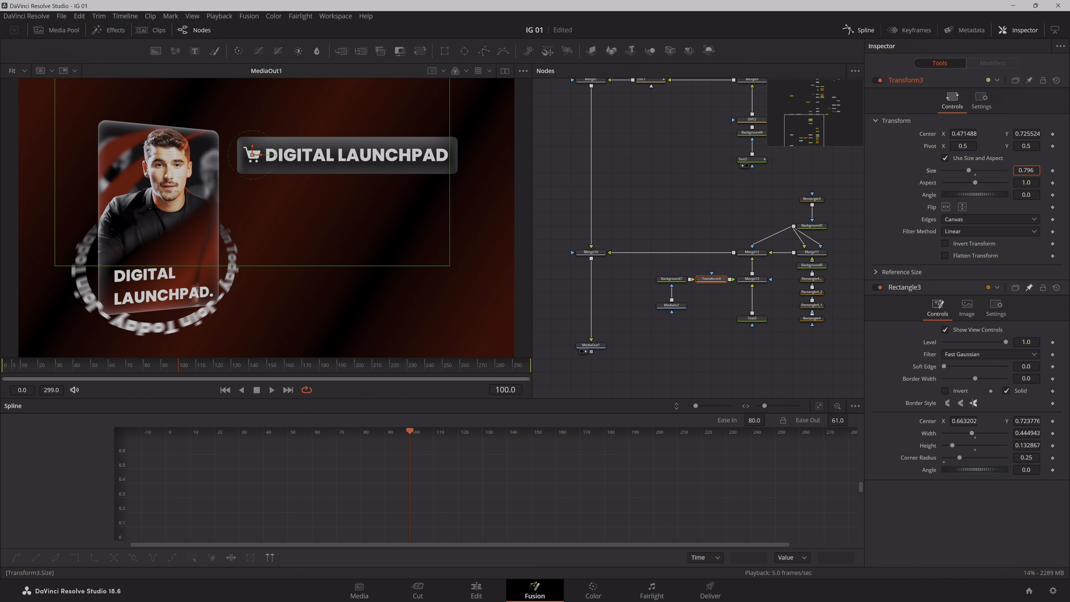
- Rewrite the title in Text3 as "Digital Launchpad" in mixed case
{"action": "left_click", "coordinate": [752, 318]}
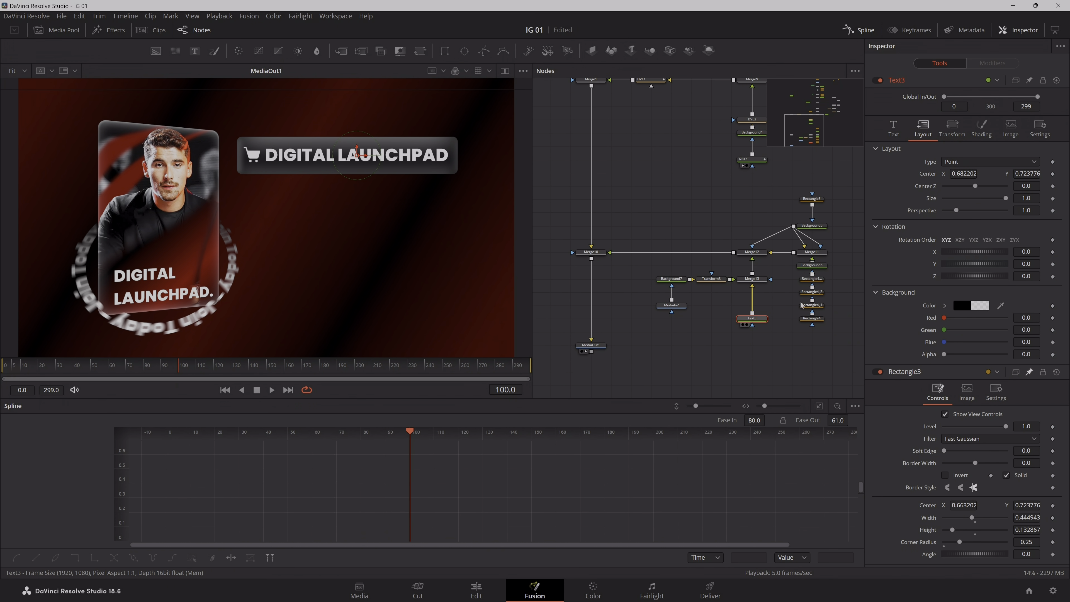
{"action": "left_click", "coordinate": [898, 132]}
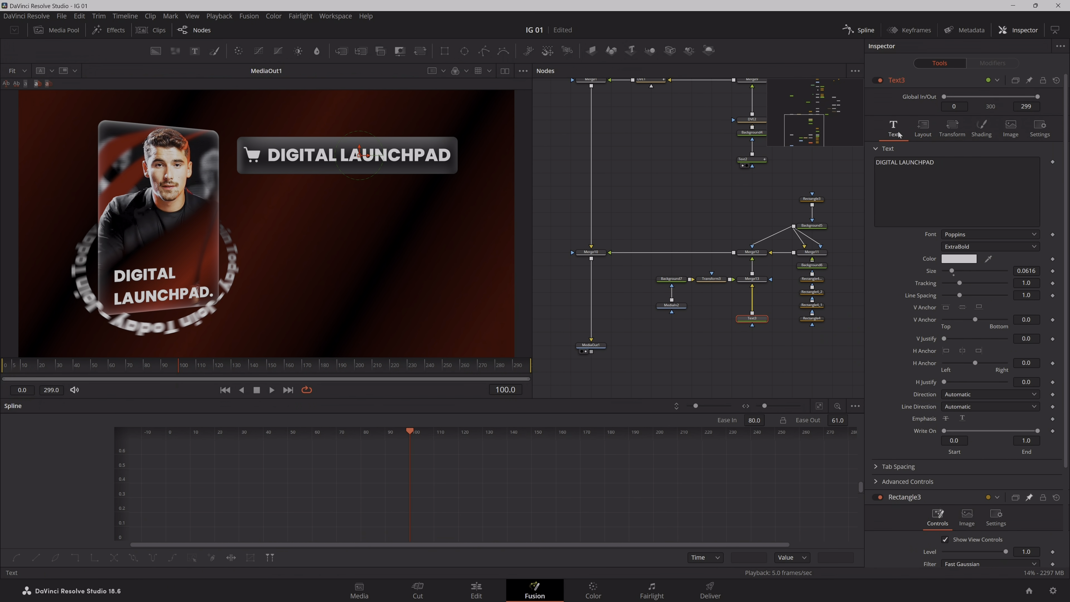
{"action": "left_click_drag", "start_coordinate": [938, 163], "coordinate": [915, 163]}
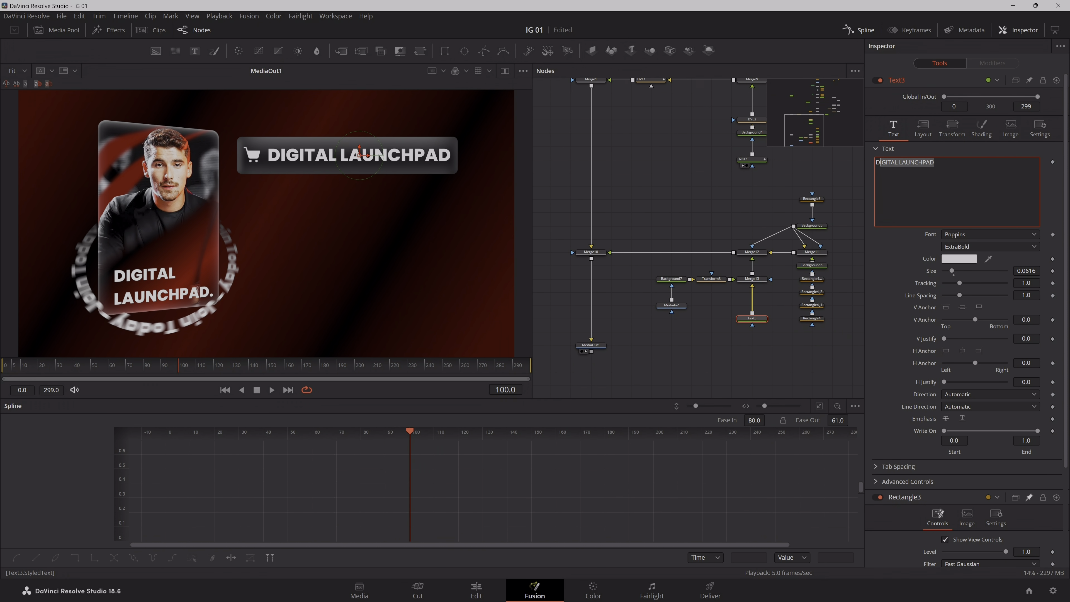
{"action": "key", "text": "BackSpace"}
{"action": "type", "text": "IT"}
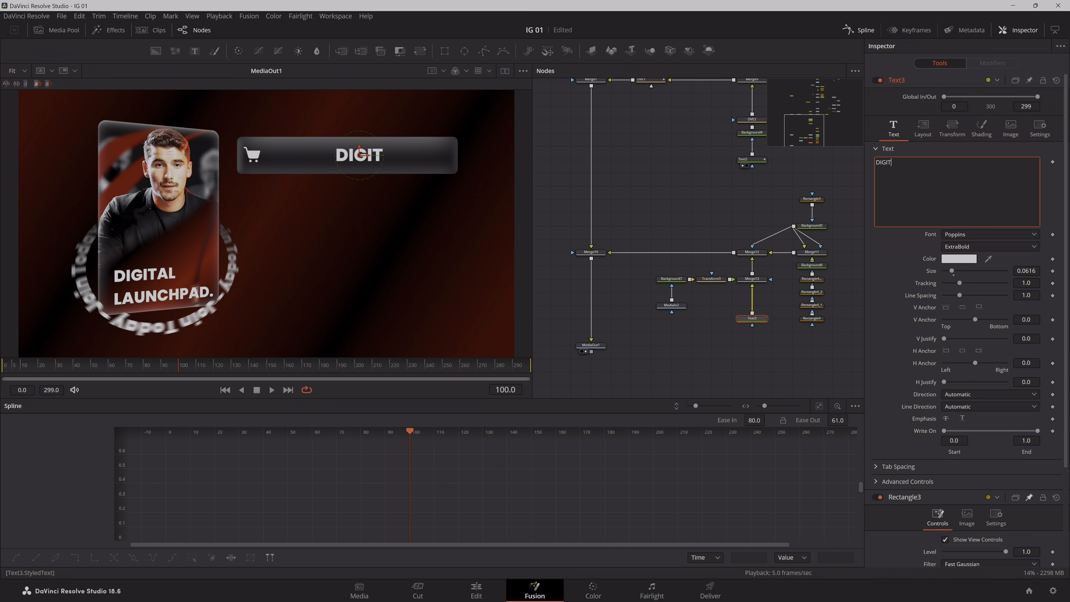
{"action": "key", "text": "BackSpace"}
{"action": "key", "text": "BackSpace"}
{"action": "key", "text": "BackSpace"}
{"action": "key", "text": "BackSpace"}
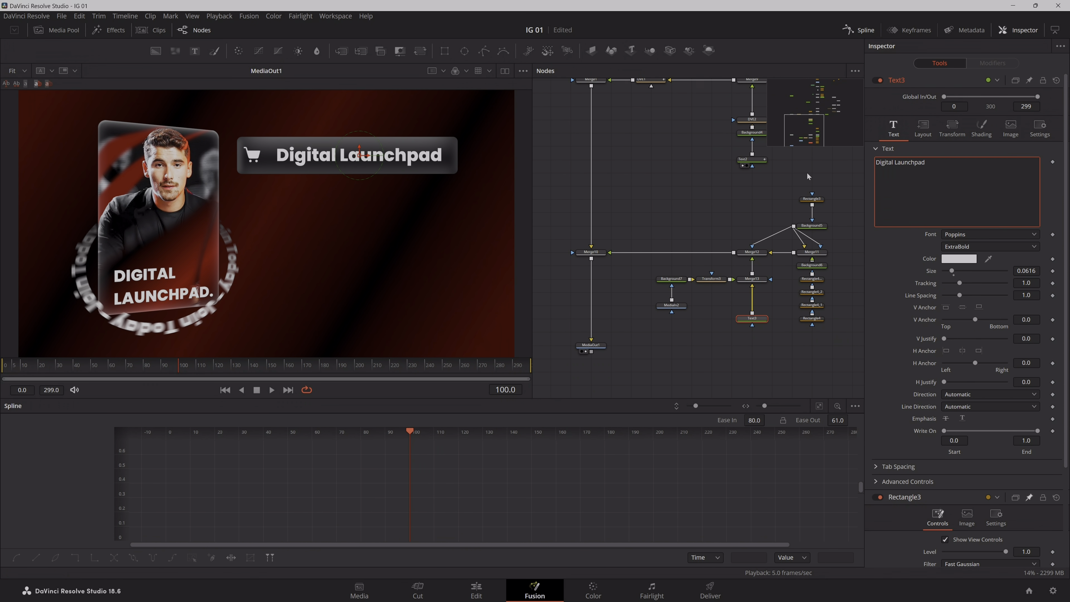
{"action": "left_click", "coordinate": [808, 171]}
- Move the cart icon closer to the title with Transform3's Center X at 0.488489 and reset its Size to 1.0
{"action": "left_click", "coordinate": [710, 281]}
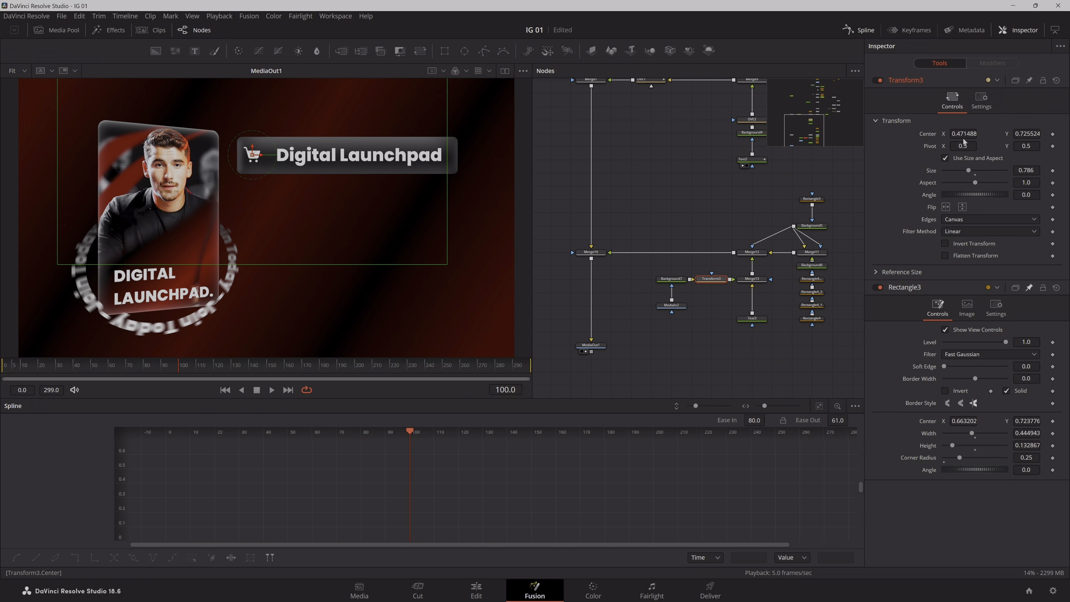
{"action": "left_click_drag", "start_coordinate": [963, 138], "coordinate": [971, 138]}
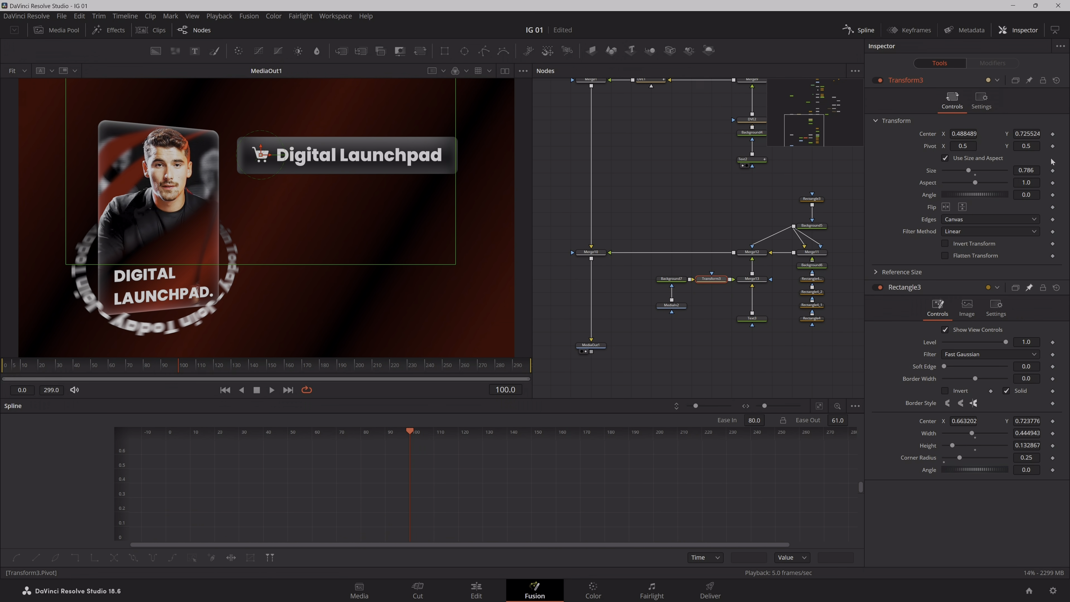
{"action": "left_click_drag", "start_coordinate": [1027, 170], "coordinate": [1069, 170]}
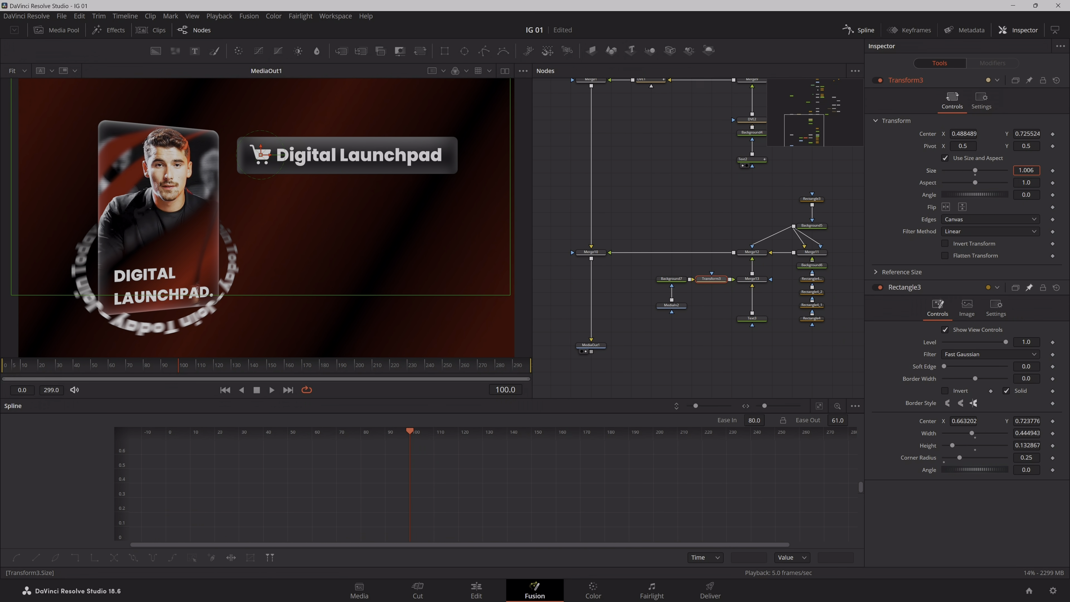
{"action": "left_click", "coordinate": [837, 180]}
{"action": "double_click", "coordinate": [976, 171]}
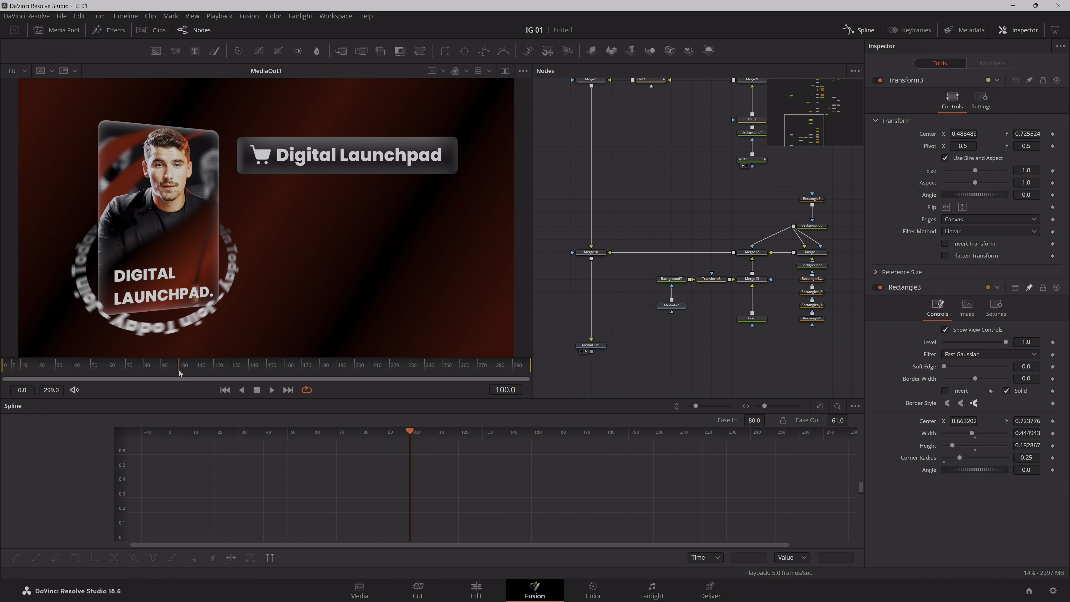
- Keyframe Merge10's Blend at 0.0 on frame 49 and 1.0 on frame 50 so the title bar appears behind the turning card
{"action": "left_click_drag", "start_coordinate": [179, 369], "coordinate": [90, 381]}
{"action": "left_click_drag", "start_coordinate": [641, 228], "coordinate": [637, 222]}
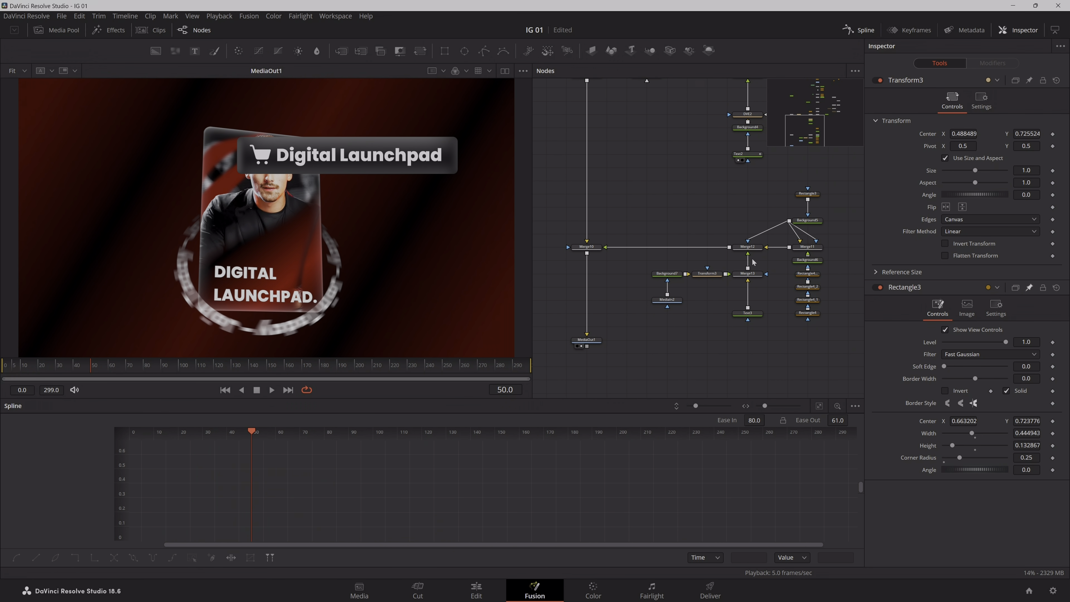
{"action": "left_click", "coordinate": [760, 248]}
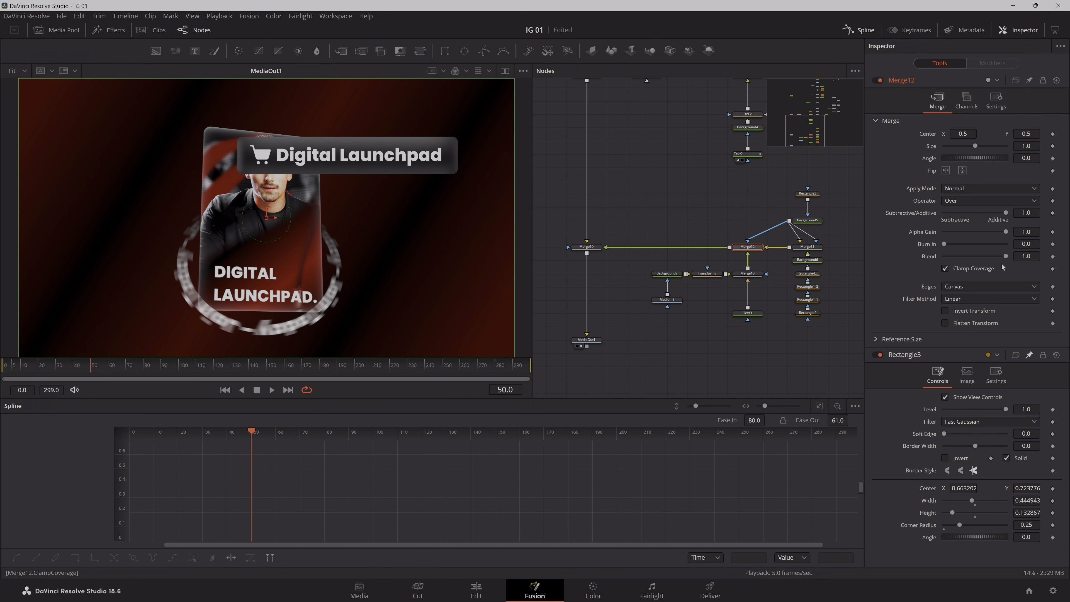
{"action": "left_click", "coordinate": [587, 247]}
{"action": "left_click_drag", "start_coordinate": [1006, 256], "coordinate": [939, 270]}
{"action": "left_click", "coordinate": [1052, 256]}
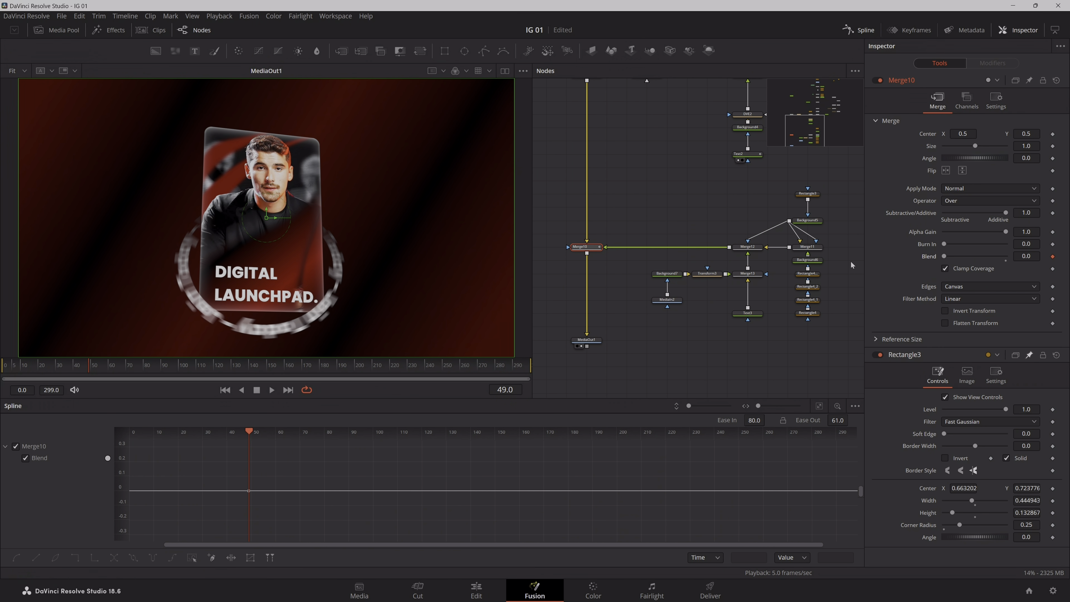
{"action": "key", "text": "Right"}
{"action": "left_click_drag", "start_coordinate": [946, 255], "coordinate": [1010, 256]}
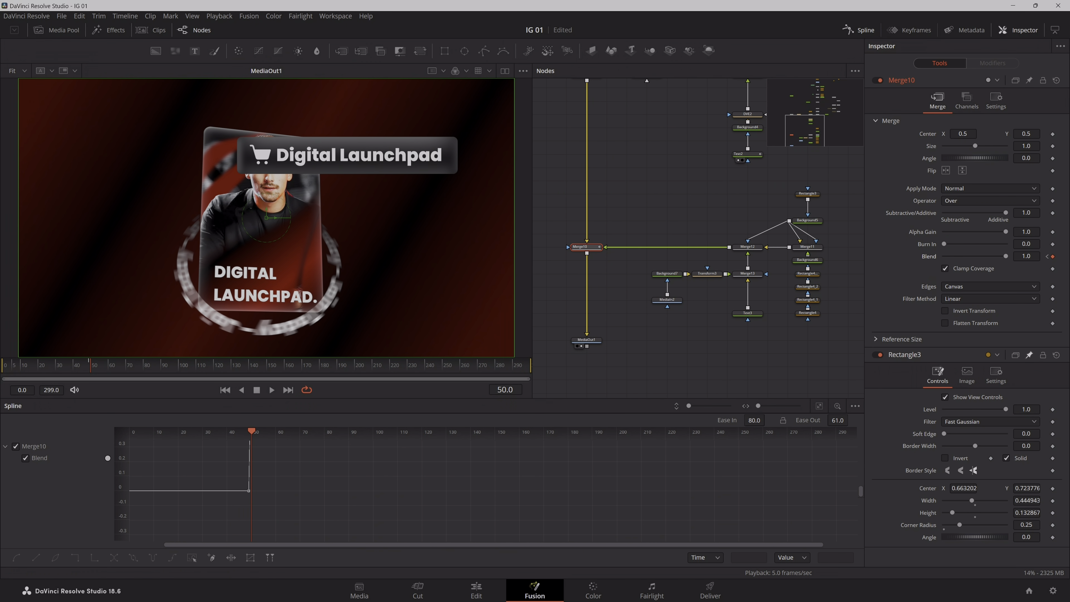
{"action": "mouse_move", "coordinate": [93, 370]}
{"action": "left_mouse_down"}
{"action": "mouse_move", "coordinate": [2, 386]}
{"action": "mouse_move", "coordinate": [92, 391]}
{"action": "left_mouse_up"}
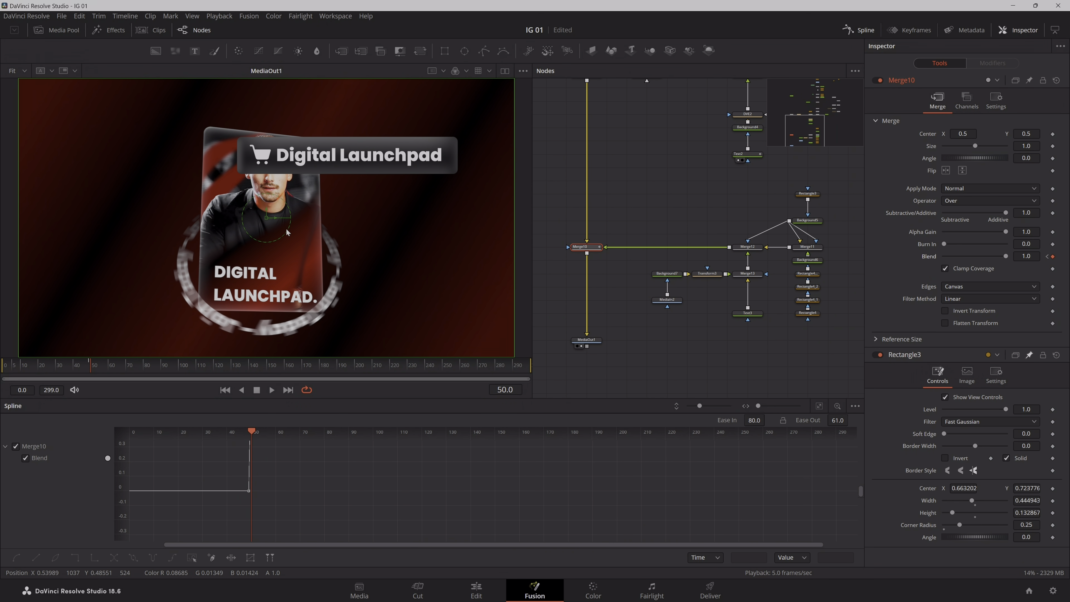
- Connect the card's DVE1 output to Merge10 as its effect mask and enable Apply Mask Inverted
{"action": "left_click_drag", "start_coordinate": [693, 210], "coordinate": [650, 306]}
{"action": "left_click_drag", "start_coordinate": [556, 204], "coordinate": [605, 314]}
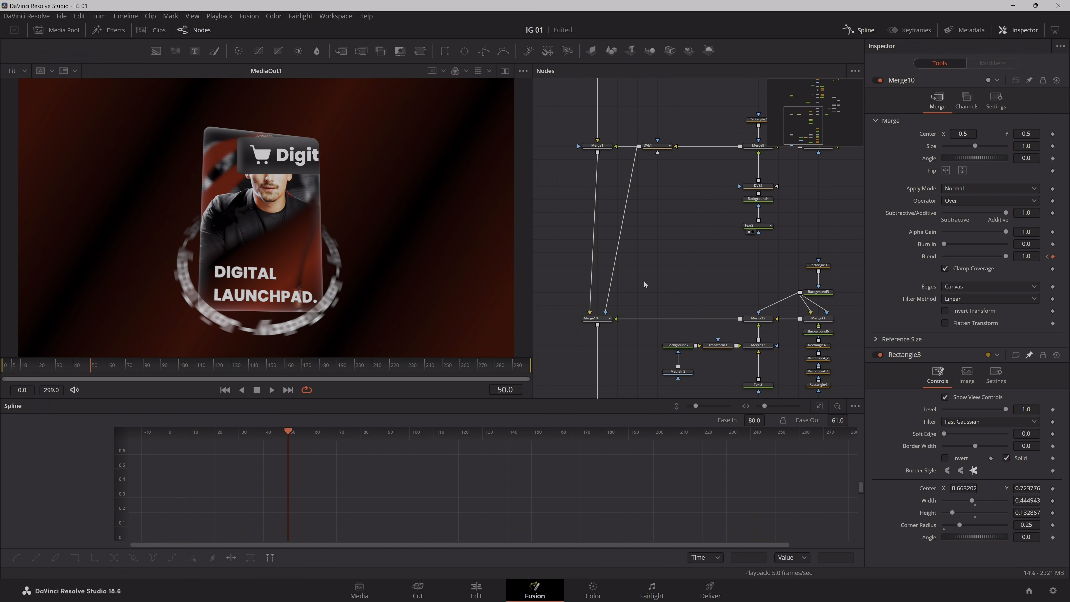
{"action": "left_click", "coordinate": [608, 302]}
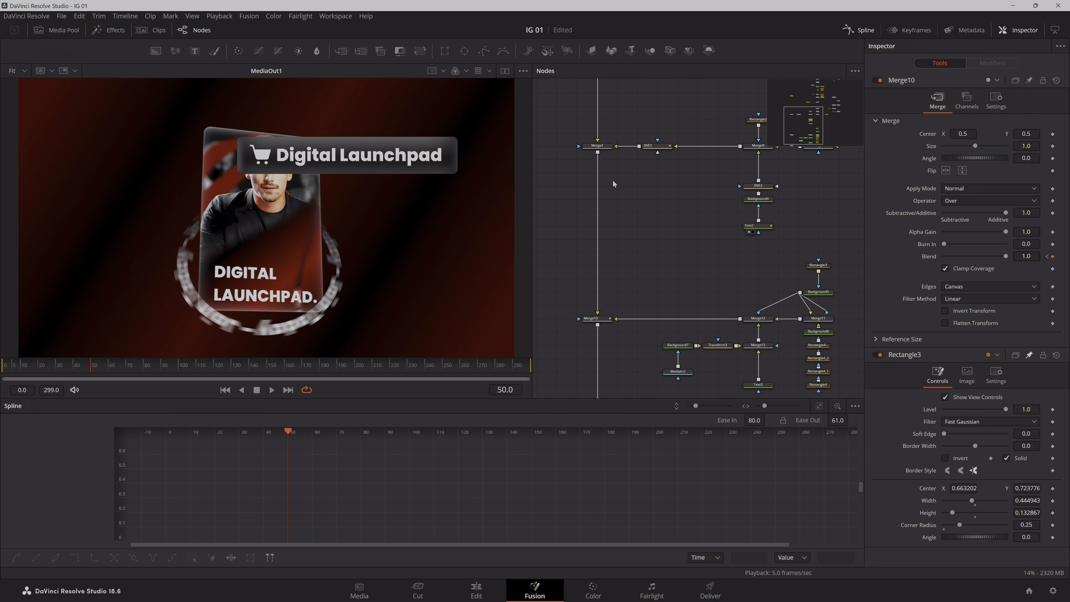
{"action": "left_click_drag", "start_coordinate": [639, 146], "coordinate": [610, 321]}
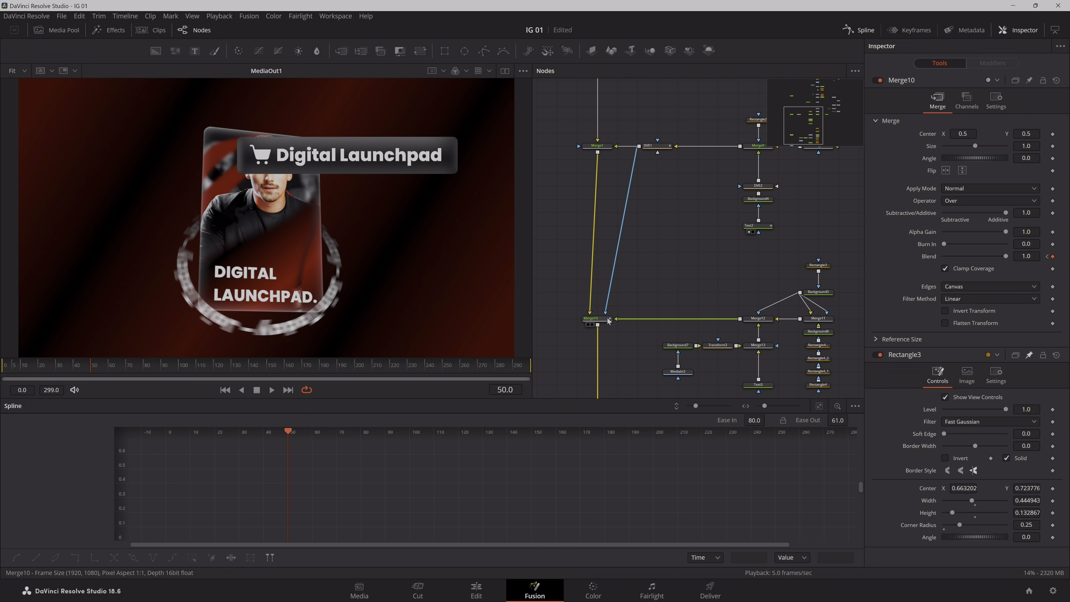
{"action": "scroll", "coordinate": [627, 295], "scroll_direction": "down", "scroll_amount": 3}
{"action": "left_click", "coordinate": [600, 283]}
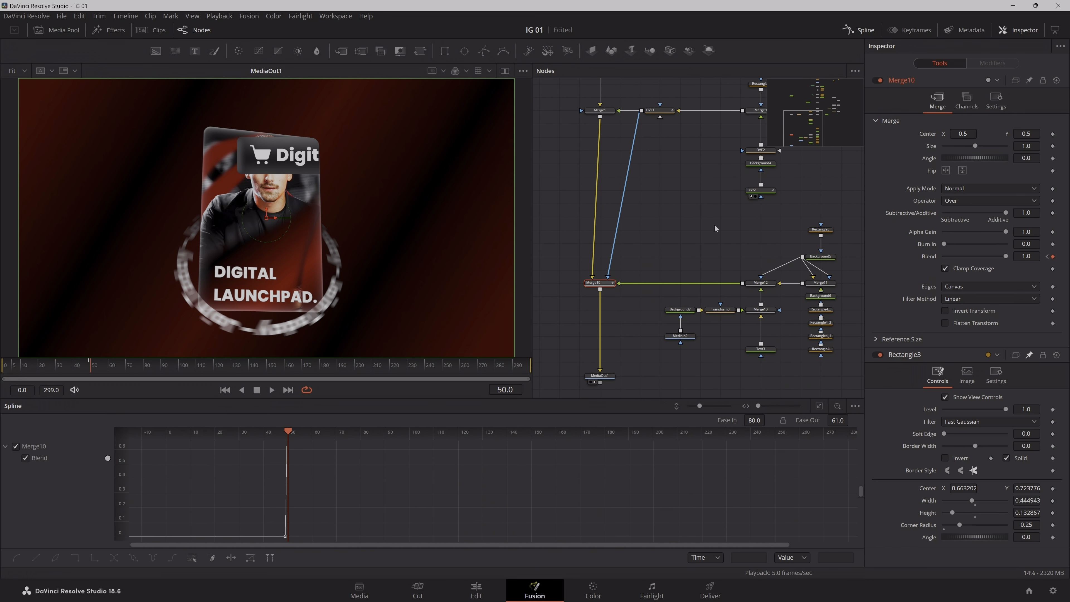
{"action": "left_click", "coordinate": [997, 101]}
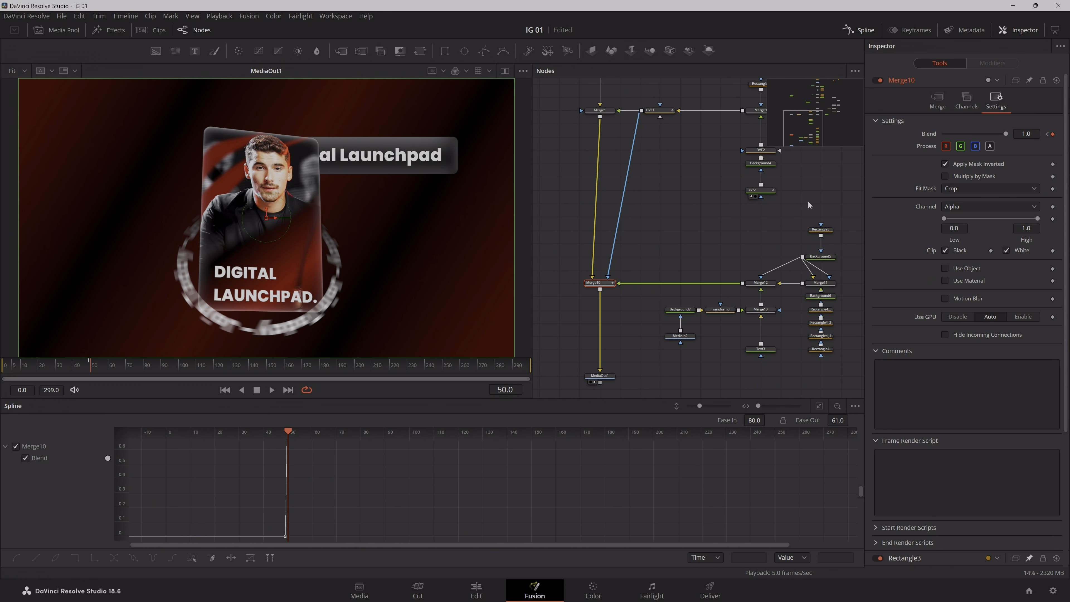
{"action": "left_click", "coordinate": [749, 220]}
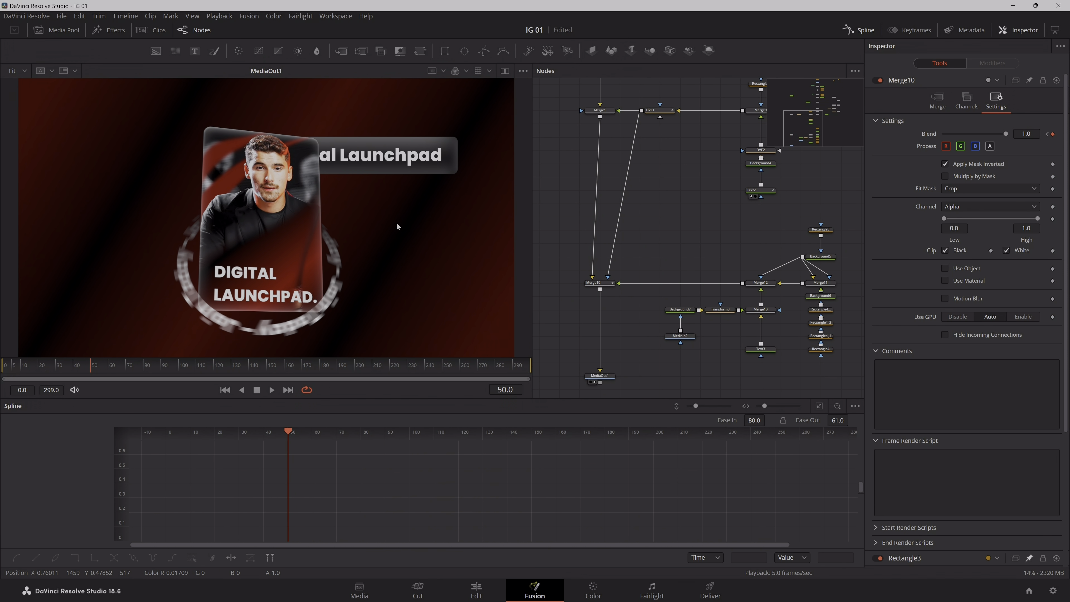
{"action": "scroll", "coordinate": [701, 244], "scroll_direction": "down", "scroll_amount": 3}
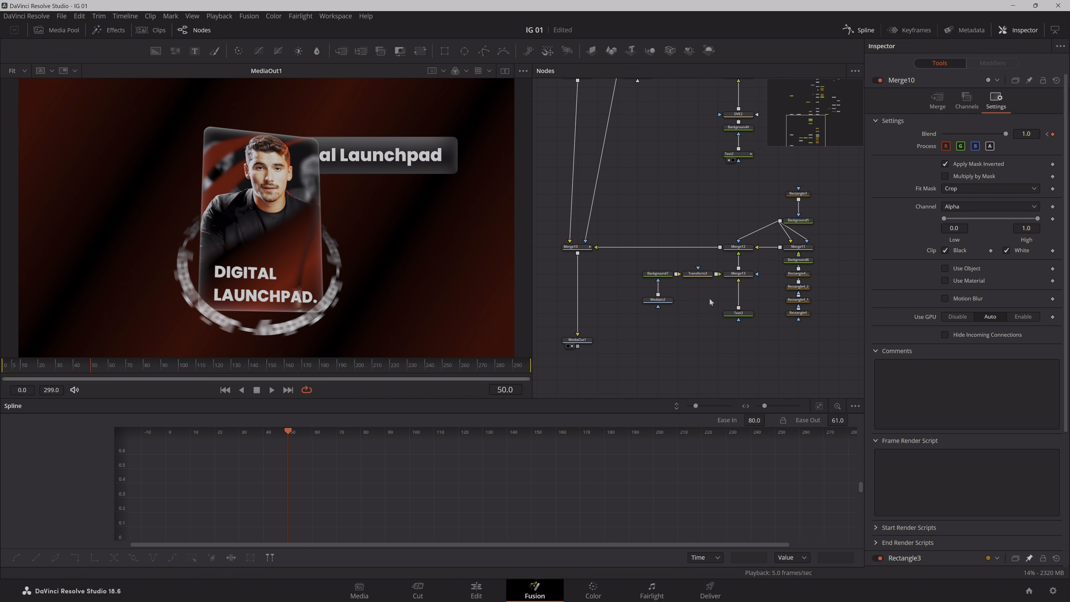
{"action": "left_click", "coordinate": [739, 248]}
{"action": "key", "text": "shift+space"}
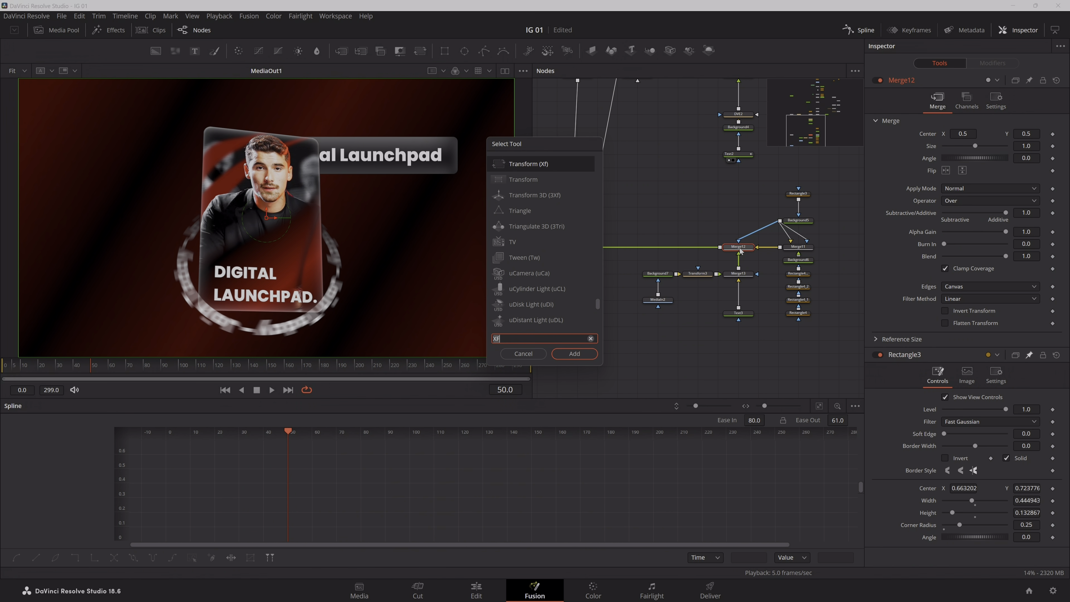
{"action": "type", "text": "dve"}
{"action": "key", "text": "Return"}
{"action": "key", "text": "Delete"}
- Insert a Transform node between Merge12 and Merge10, placed midway along their connection
{"action": "key", "text": "shift+space"}
{"action": "type", "text": "tra"}
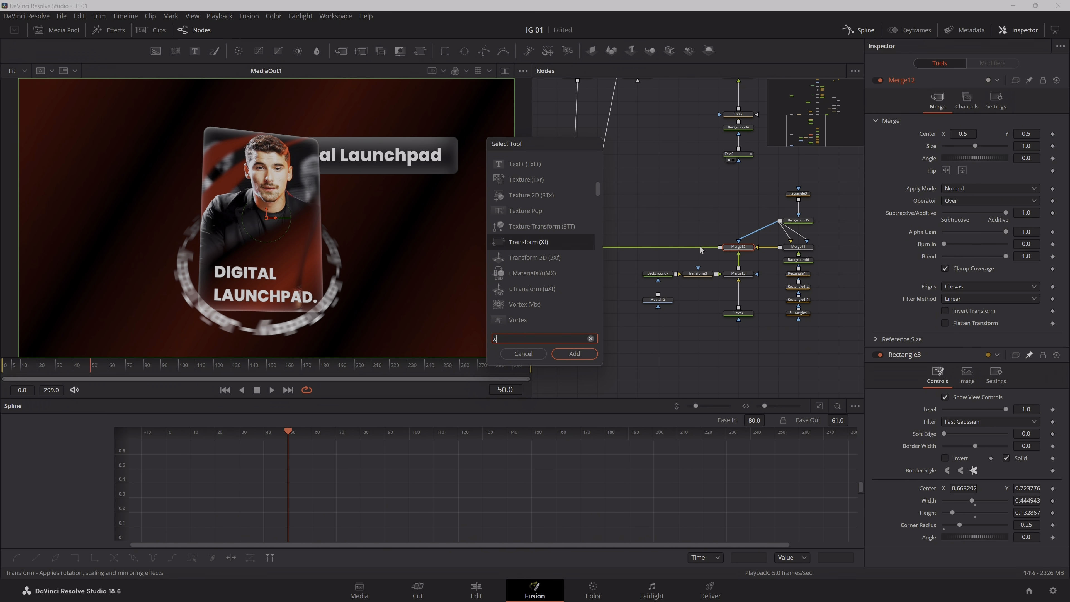
{"action": "key", "text": "Return"}
{"action": "left_click_drag", "start_coordinate": [694, 249], "coordinate": [654, 250]}
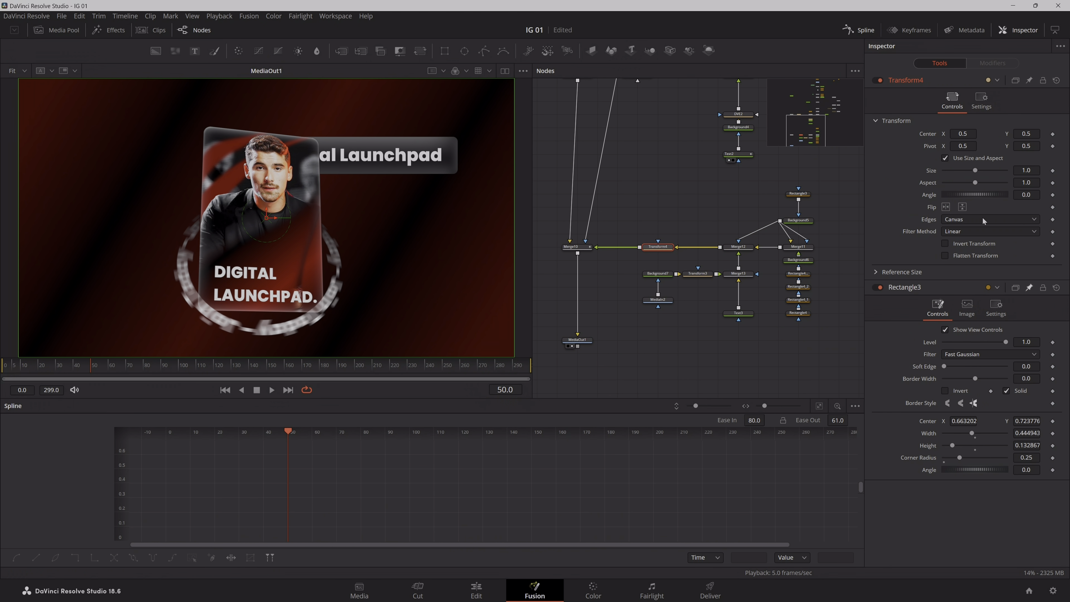
- Try moving the whole title bar behind the card with Transform4's Center X at 0.35, and undo the test moves
{"action": "left_click_drag", "start_coordinate": [266, 218], "coordinate": [266, 224]}
{"action": "key", "text": "ctrl+z"}
{"action": "left_click_drag", "start_coordinate": [963, 134], "coordinate": [899, 133]}
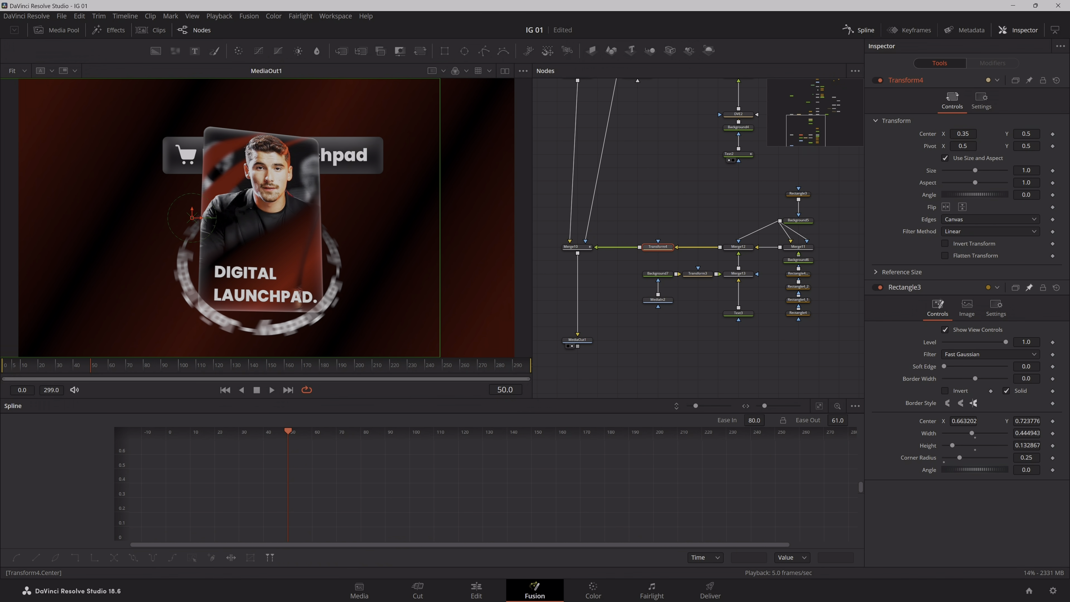
{"action": "key", "text": "ctrl+z"}
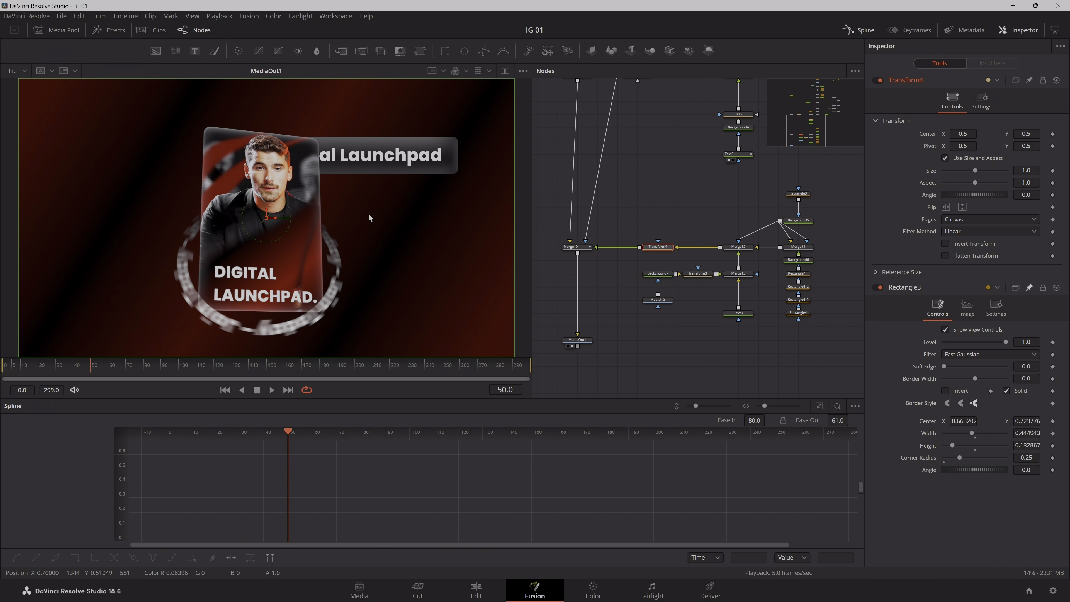
- At frame 98, shrink the title bar's Rectangle3 mask to a width of about 0.417 and height of about 0.111
{"action": "left_click_drag", "start_coordinate": [694, 214], "coordinate": [724, 174]}
{"action": "left_click_drag", "start_coordinate": [125, 367], "coordinate": [176, 374]}
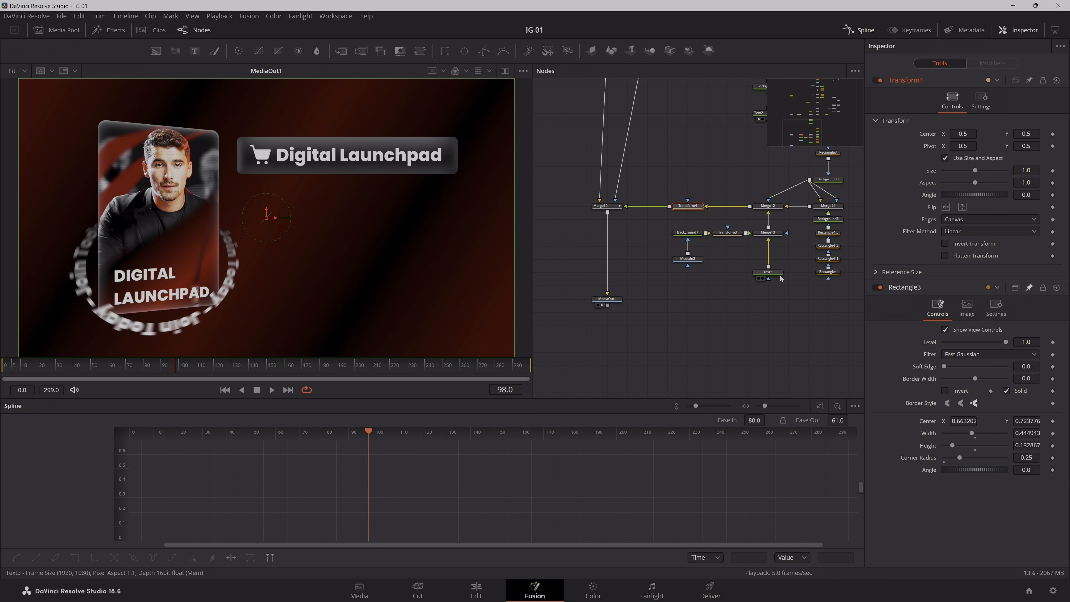
{"action": "left_click_drag", "start_coordinate": [779, 172], "coordinate": [716, 185]}
{"action": "left_click", "coordinate": [765, 166]}
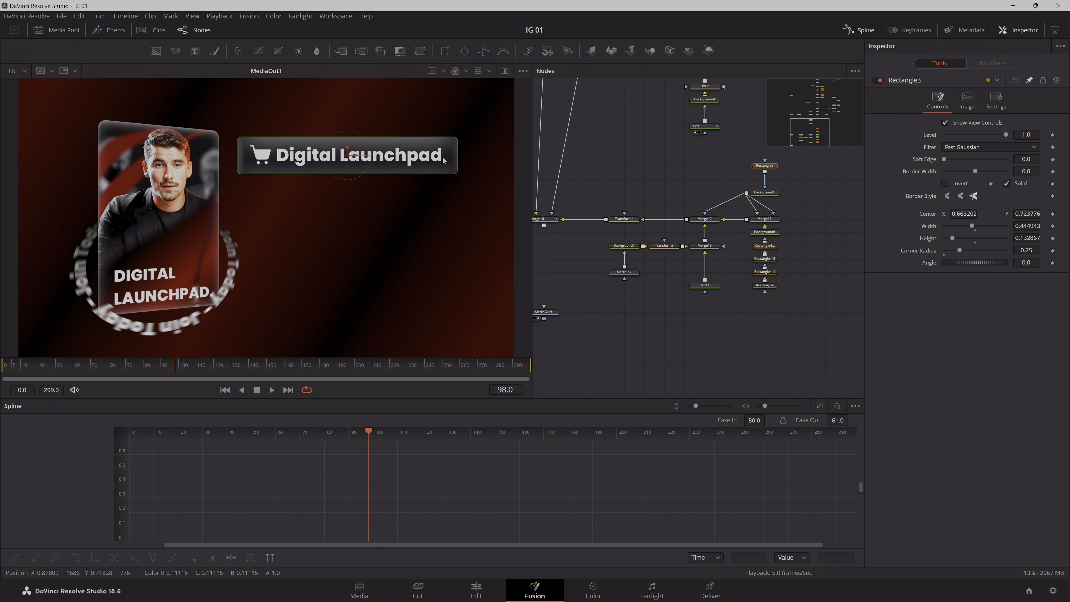
{"action": "left_click_drag", "start_coordinate": [1028, 239], "coordinate": [1015, 227]}
{"action": "left_click_drag", "start_coordinate": [349, 175], "coordinate": [351, 170]}
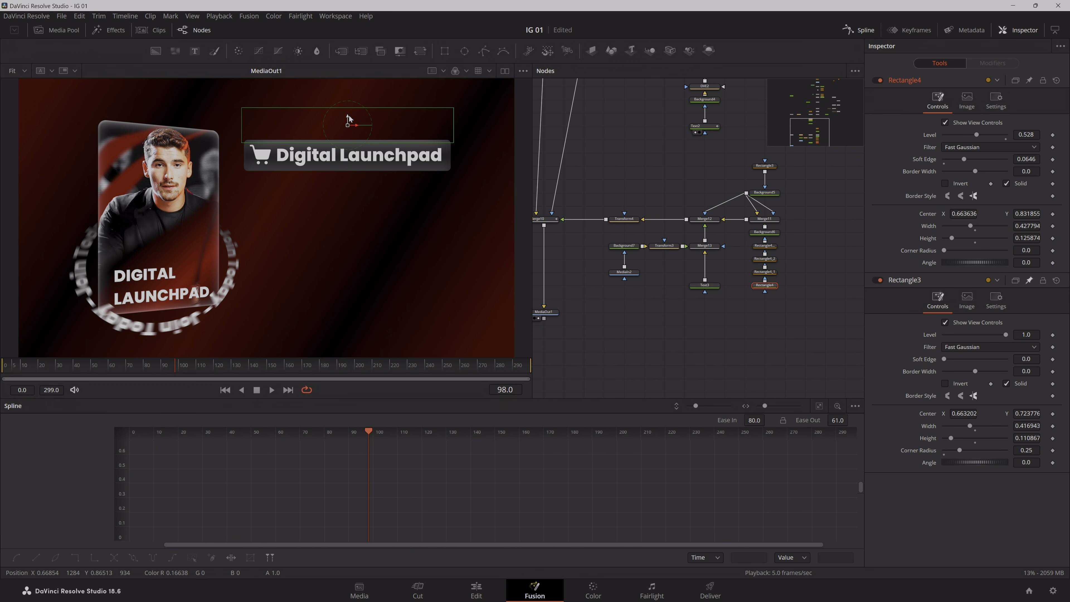
- Fit the bar's edge highlights to its smaller outline, with Rectangle4_1 at Center Y 0.657, Height 0.080 and Rectangle4_2_1 at Center X 0.454
{"action": "left_click_drag", "start_coordinate": [349, 115], "coordinate": [348, 130]}
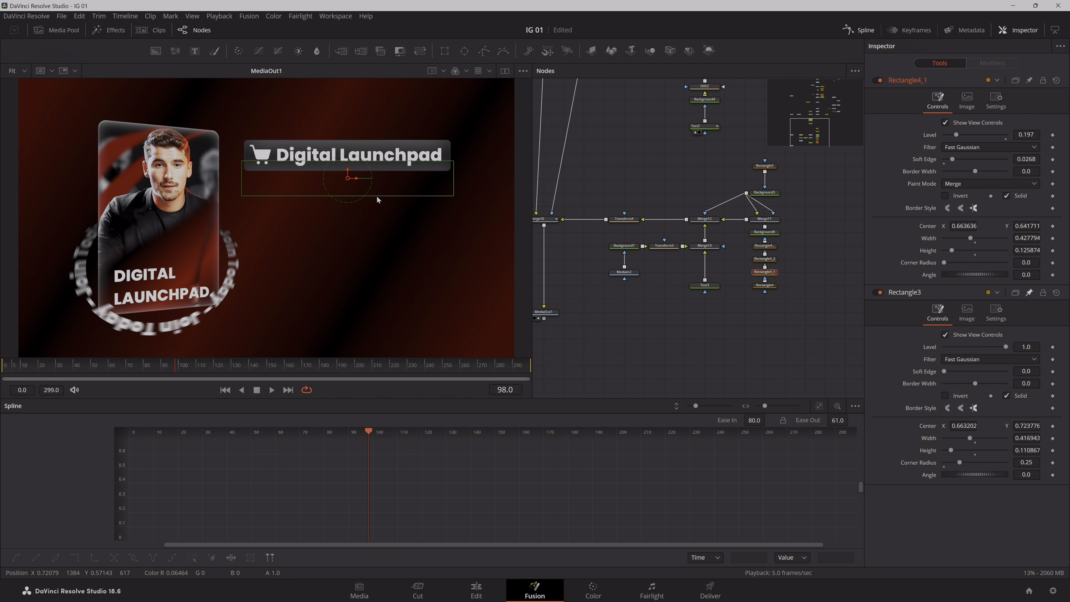
{"action": "left_click_drag", "start_coordinate": [377, 196], "coordinate": [348, 164]}
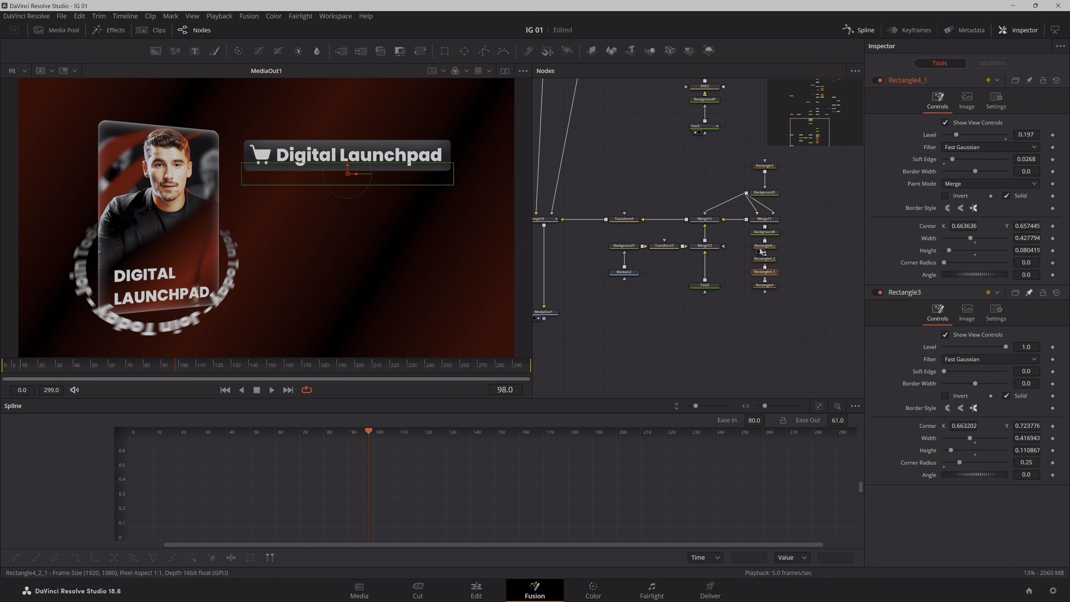
{"action": "left_click", "coordinate": [769, 258]}
{"action": "left_click", "coordinate": [764, 245]}
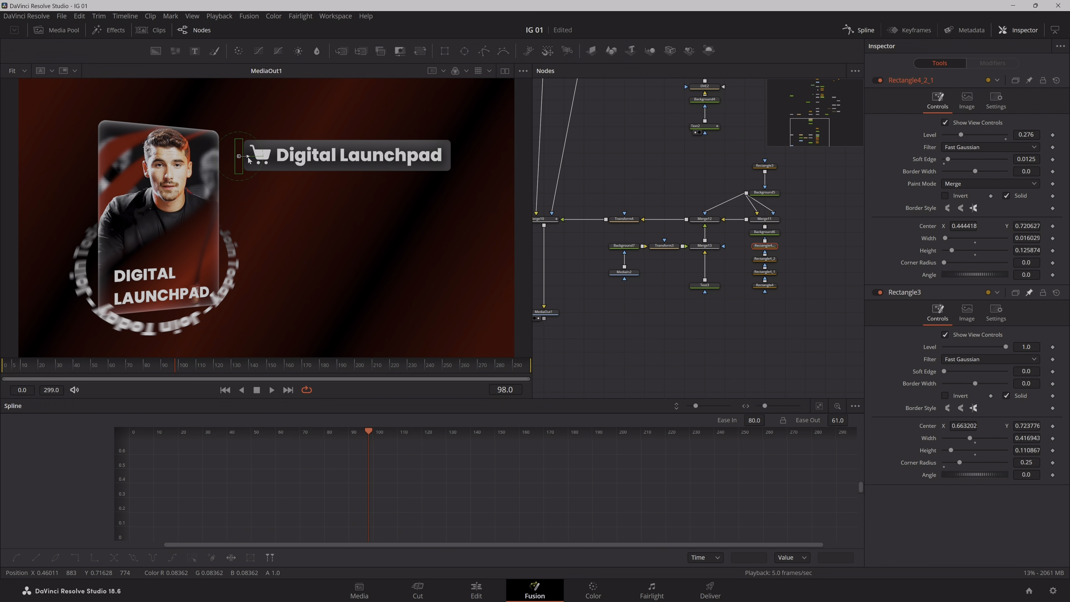
{"action": "left_click", "coordinate": [691, 338]}
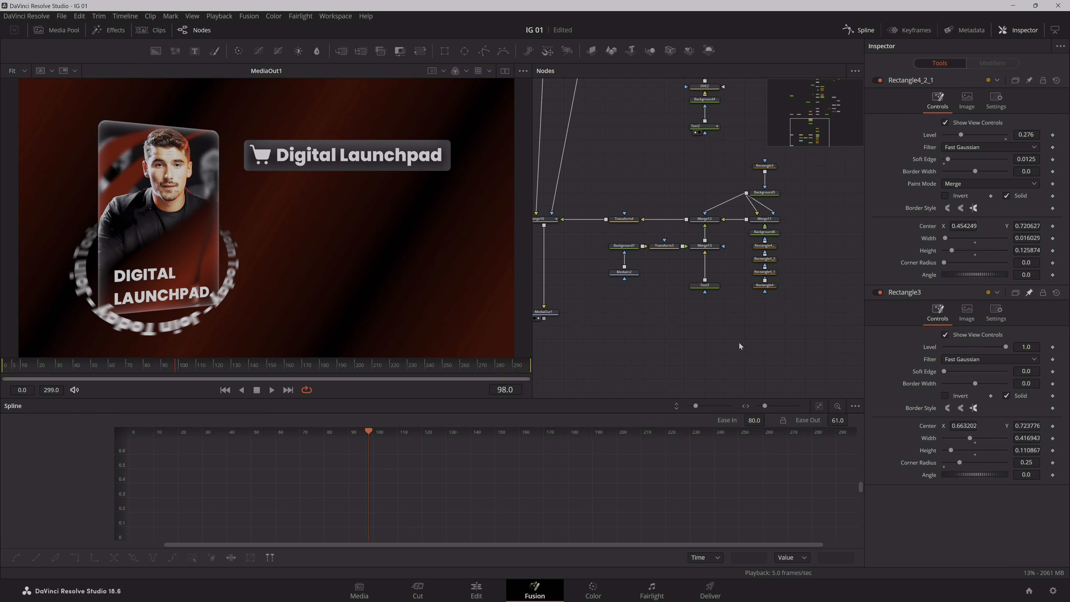
- At frame 50, shift the title bar left behind the card by setting Transform4's Center X to 0.219
{"action": "left_click_drag", "start_coordinate": [126, 365], "coordinate": [91, 375]}
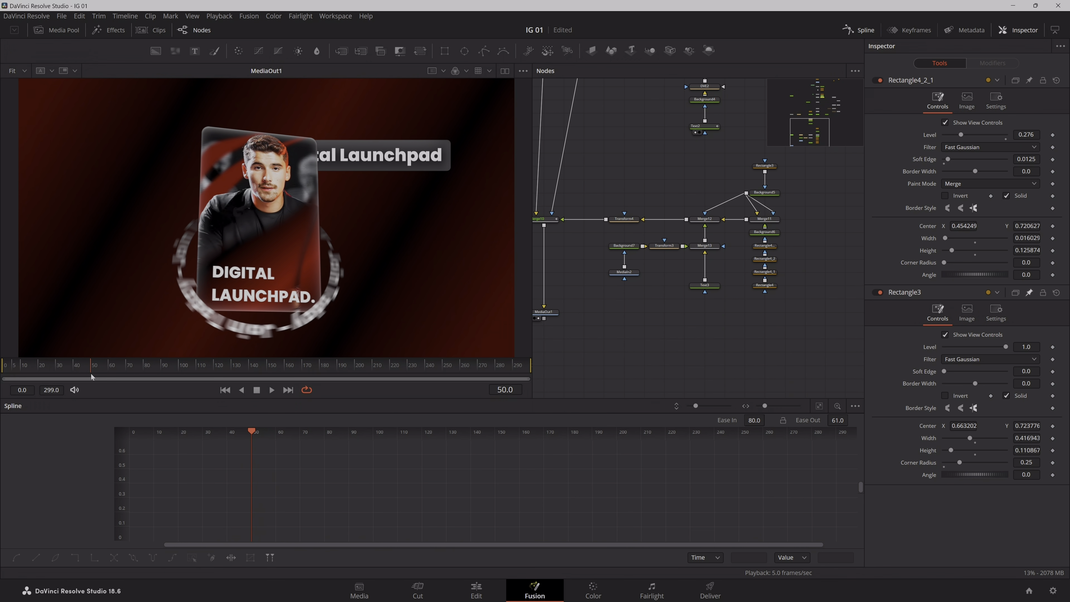
{"action": "left_click", "coordinate": [625, 219]}
{"action": "left_click_drag", "start_coordinate": [964, 133], "coordinate": [95, 143]}
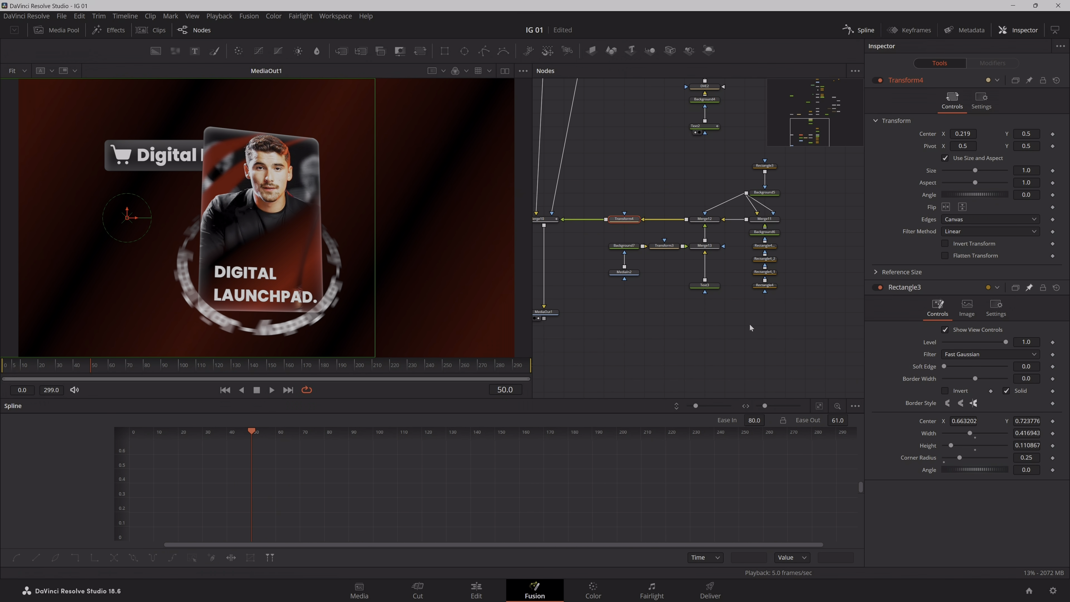
- Insert a Merge with a Background node between Transform4 and Merge10, and set the Background's Alpha to 0.0
{"action": "left_click_drag", "start_coordinate": [621, 256], "coordinate": [718, 260]}
{"action": "left_click_drag", "start_coordinate": [721, 222], "coordinate": [765, 222]}
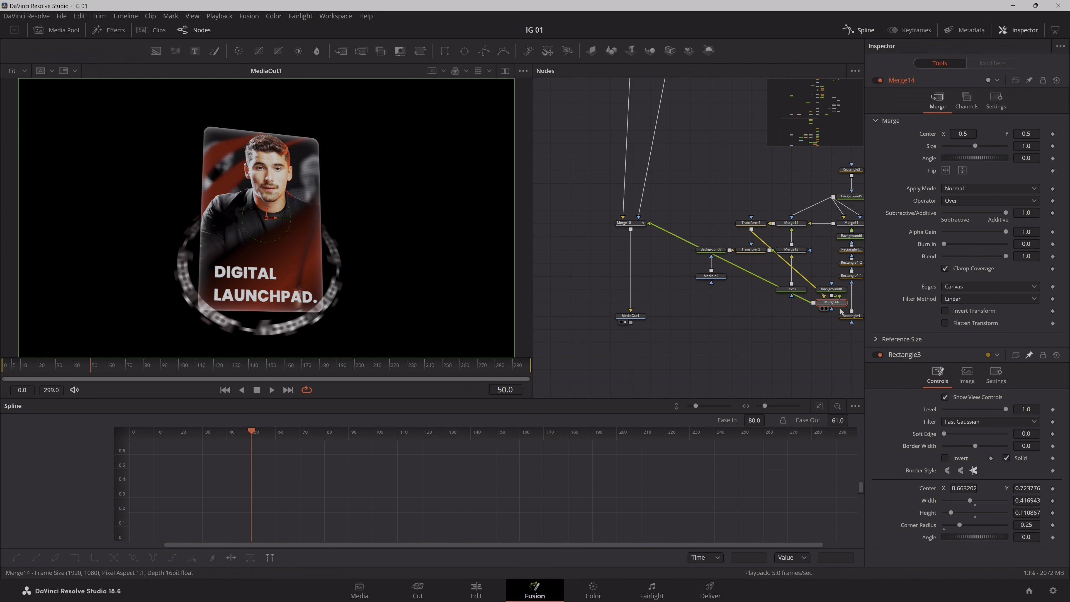
{"action": "left_click_drag", "start_coordinate": [839, 303], "coordinate": [720, 224]}
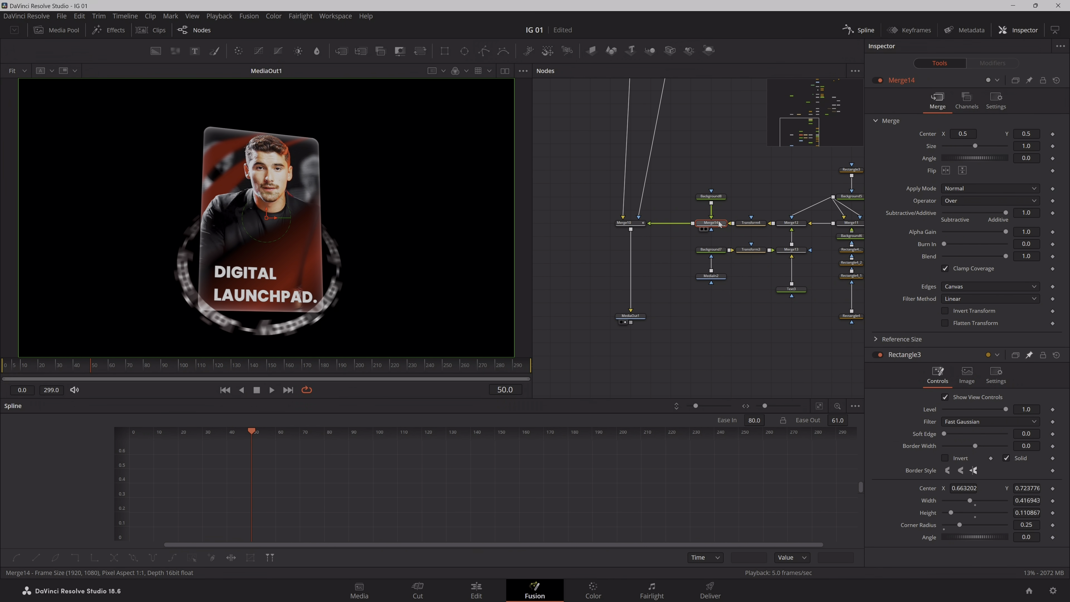
{"action": "left_click", "coordinate": [711, 196]}
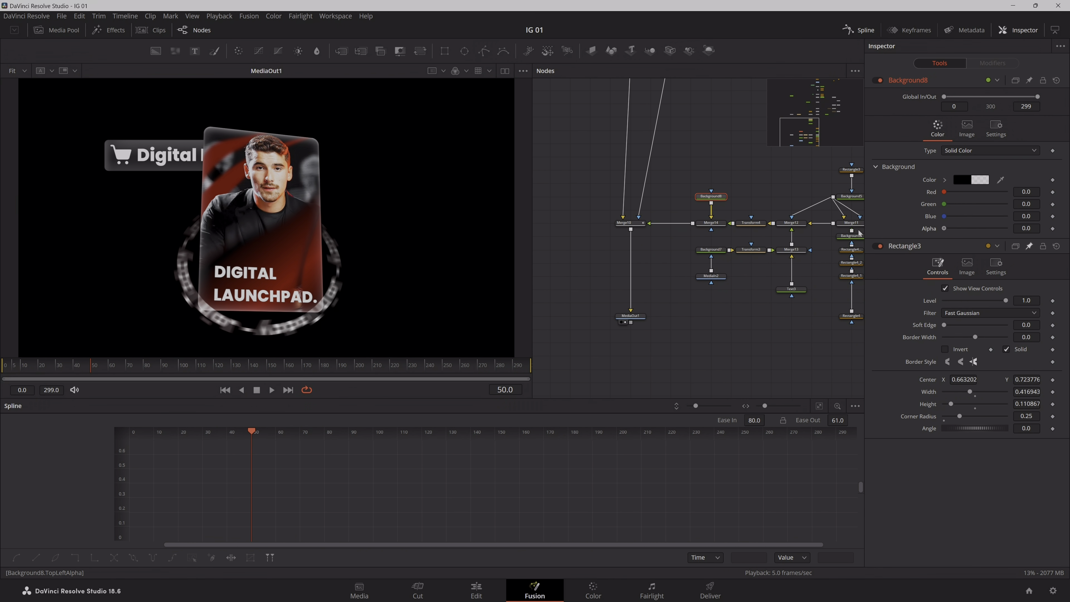
{"action": "left_click", "coordinate": [824, 199]}
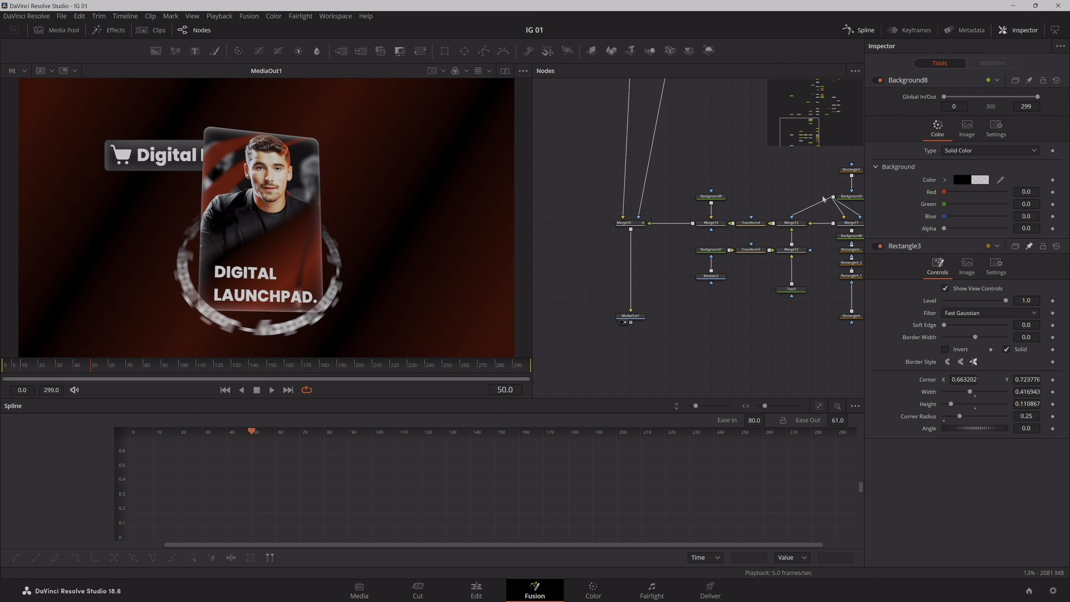
- Rearrange the new nodes so Merge14 sits beside Merge10 with Background8 directly below it
{"action": "left_click", "coordinate": [718, 196]}
{"action": "left_click", "coordinate": [712, 223]}
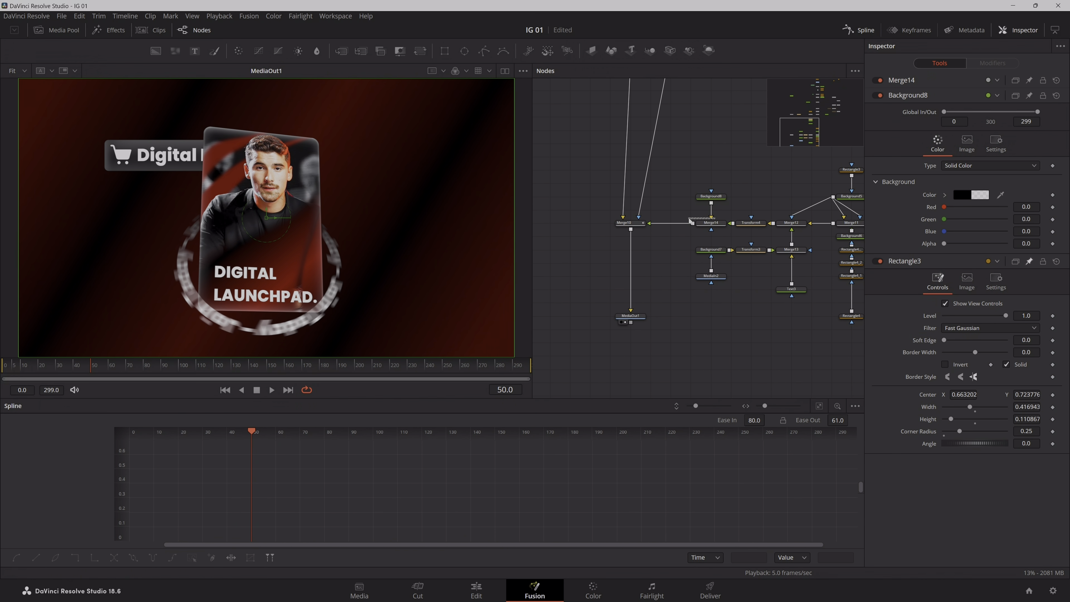
{"action": "left_click_drag", "start_coordinate": [718, 226], "coordinate": [684, 251]}
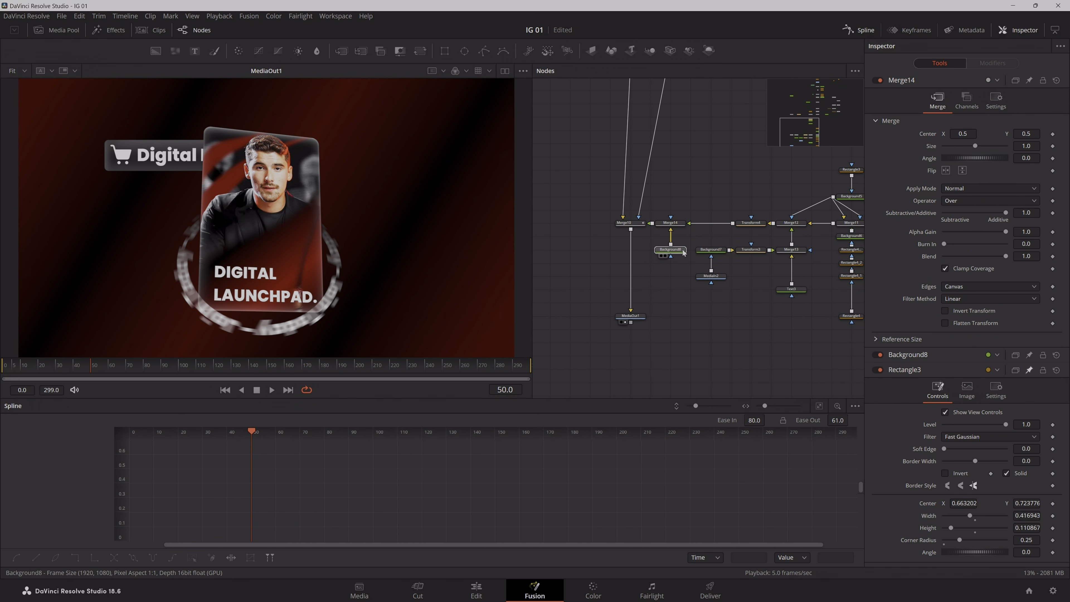
- Add a Rectangle mask to Merge14 and invert it
{"action": "left_click", "coordinate": [680, 225]}
{"action": "left_click_drag", "start_coordinate": [446, 52], "coordinate": [671, 221]}
{"action": "left_click", "coordinate": [947, 184]}
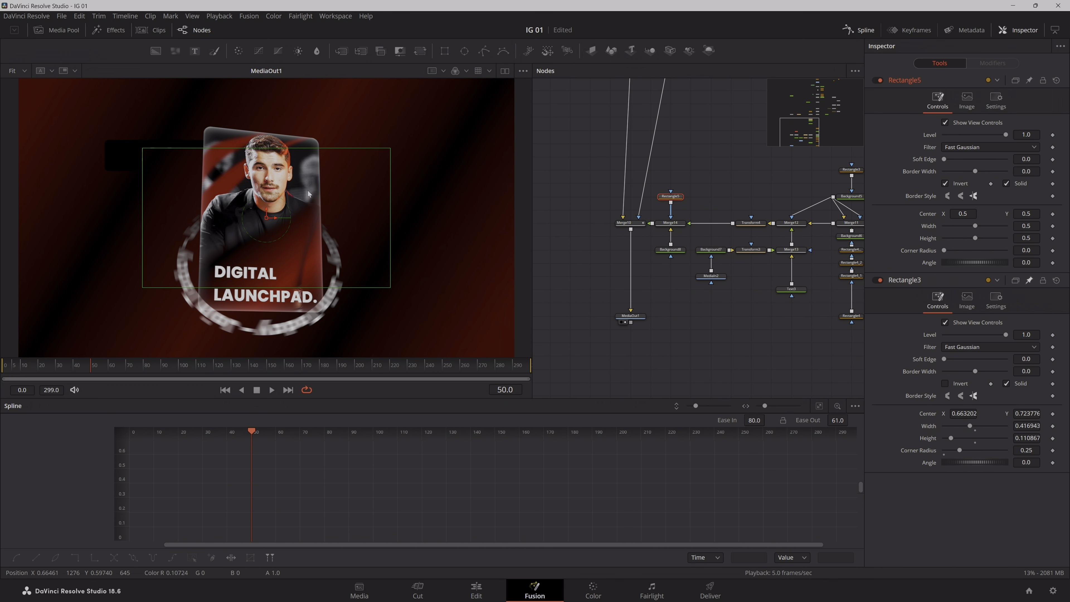
- Place the Rectangle5 mask over the bar's protruding left part at about X 0.221, Y 0.722 with width 0.366, and save the project
{"action": "left_click_drag", "start_coordinate": [390, 216], "coordinate": [136, 155]}
{"action": "mouse_move", "coordinate": [208, 178]}
{"action": "left_mouse_down"}
{"action": "mouse_move", "coordinate": [263, 188]}
{"action": "mouse_move", "coordinate": [227, 182]}
{"action": "left_mouse_up"}
{"action": "left_click_drag", "start_coordinate": [137, 156], "coordinate": [129, 156]}
{"action": "left_click", "coordinate": [694, 302]}
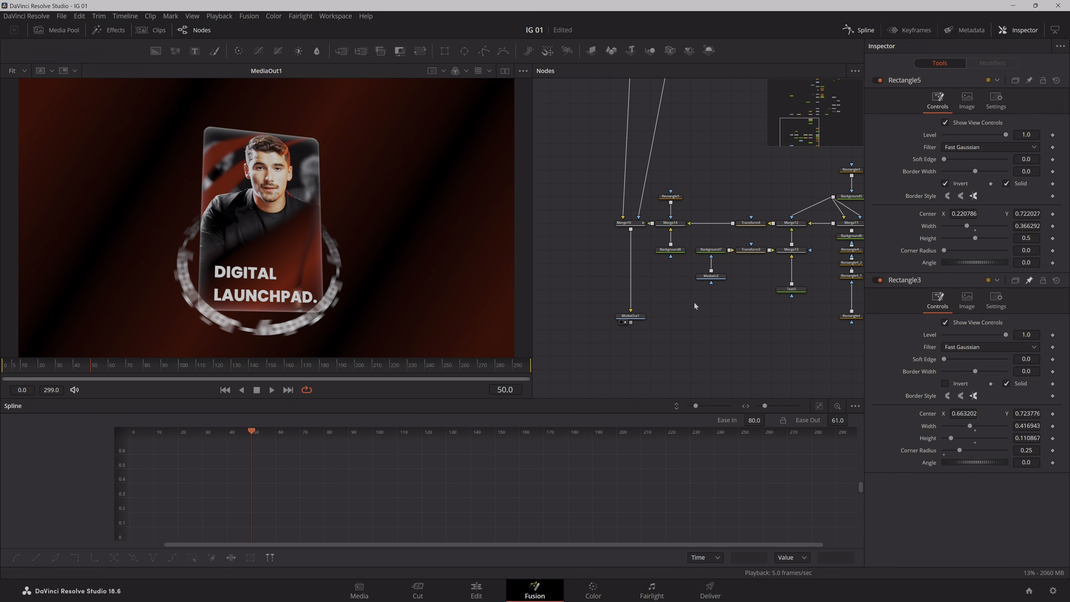
{"action": "key", "text": "ctrl+s"}
- Return to frame 50 and disable the Rectangle5 mask to expose the bar's hidden left part
{"action": "mouse_move", "coordinate": [97, 368]}
{"action": "left_mouse_down"}
{"action": "mouse_move", "coordinate": [106, 370]}
{"action": "mouse_move", "coordinate": [89, 376]}
{"action": "left_mouse_up"}
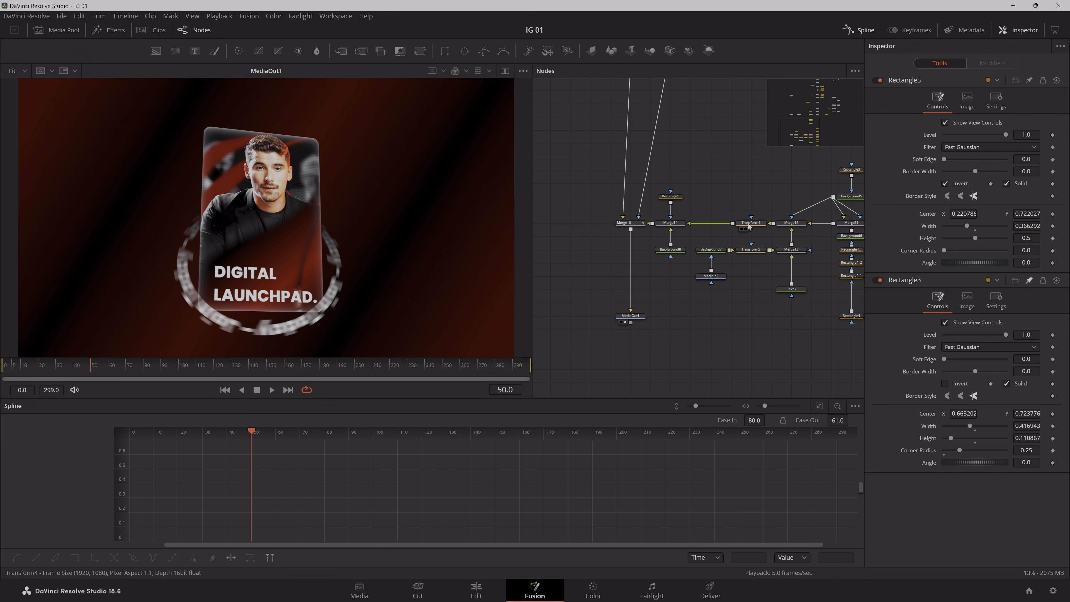
{"action": "left_click", "coordinate": [759, 223]}
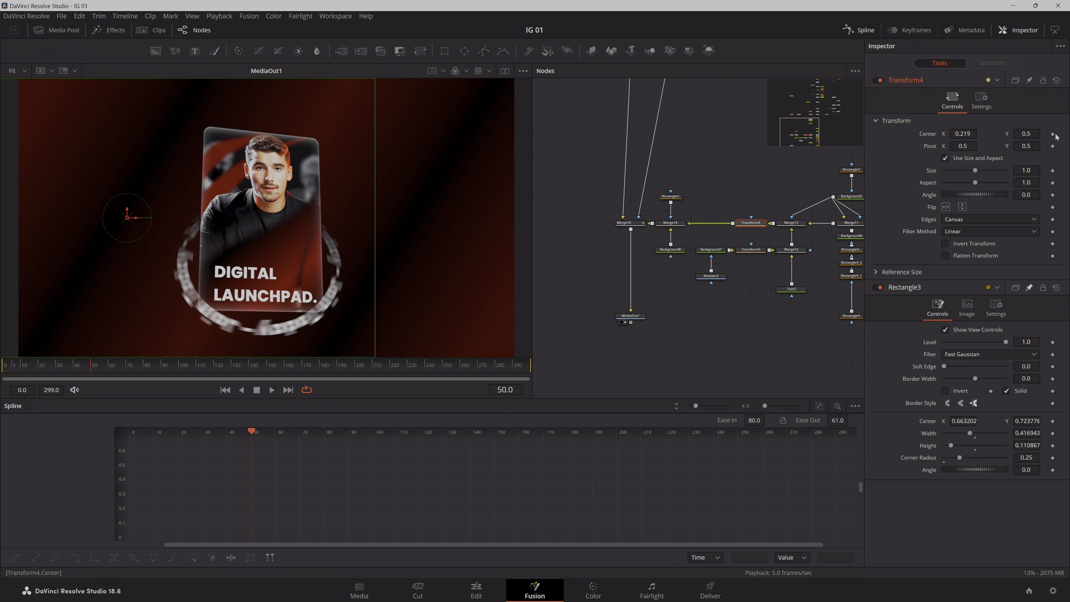
{"action": "left_click", "coordinate": [675, 197]}
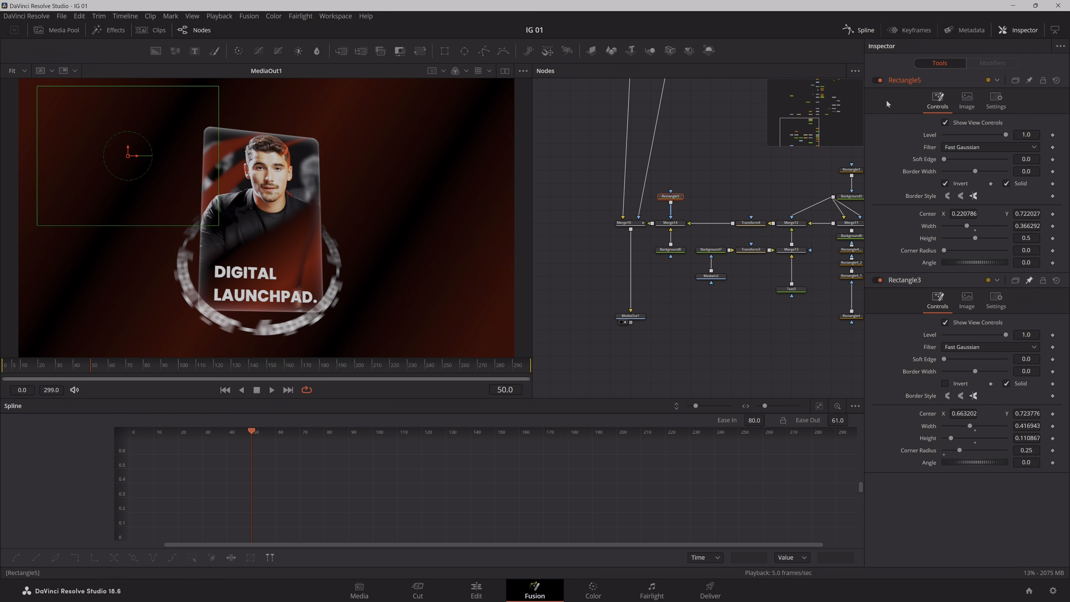
{"action": "left_click", "coordinate": [880, 81]}
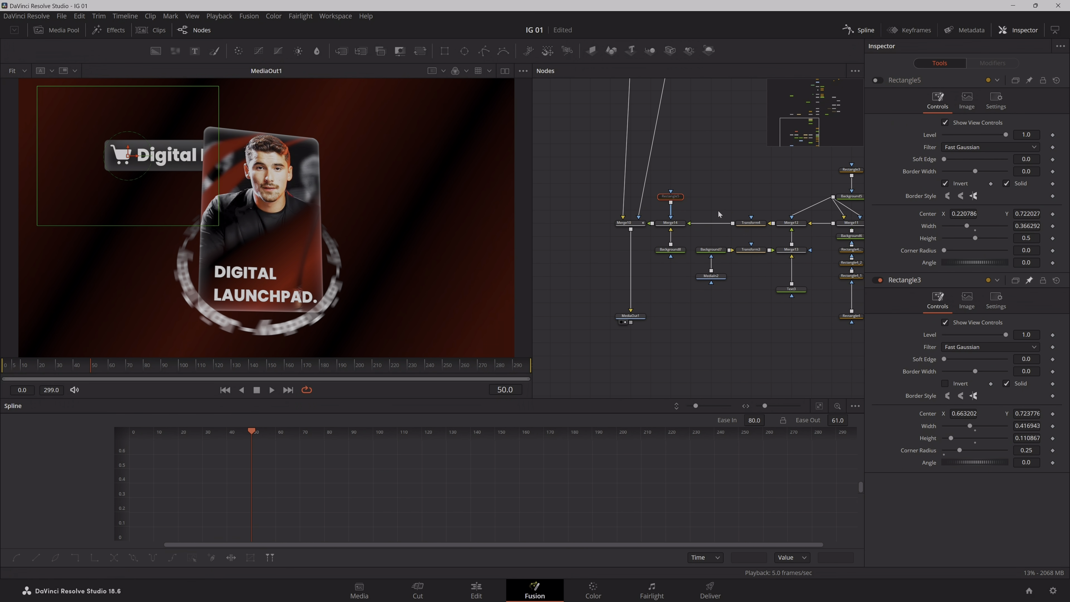
- Set Transform4's Center X to 0.226 and keyframe Center at frame 50
{"action": "left_click", "coordinate": [744, 222]}
{"action": "mouse_move", "coordinate": [963, 134]}
{"action": "left_mouse_down"}
{"action": "mouse_move", "coordinate": [974, 134]}
{"action": "mouse_move", "coordinate": [960, 134]}
{"action": "left_mouse_up"}
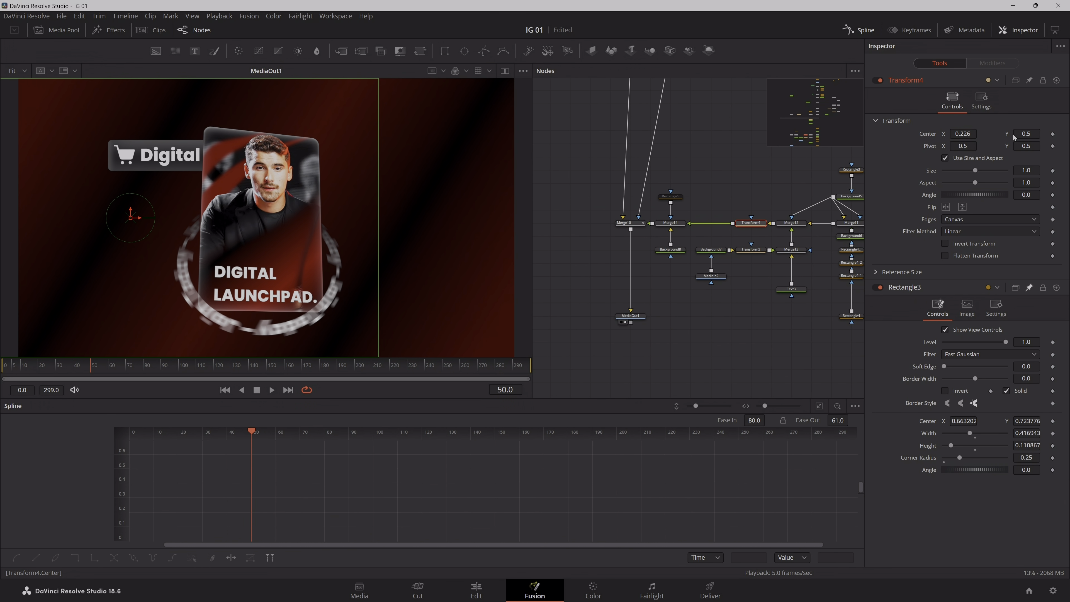
{"action": "left_click", "coordinate": [1053, 134]}
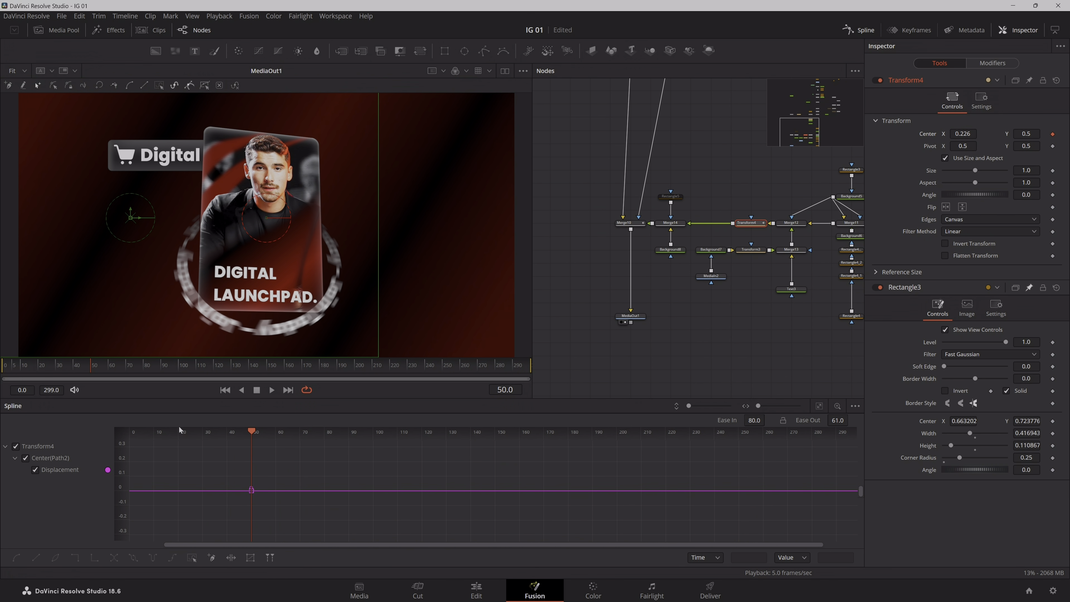
- Keyframe Transform4's Center X at 0.5 on frame 100, matching the end of the card's DVE1 animation
{"action": "left_click_drag", "start_coordinate": [93, 371], "coordinate": [132, 375]}
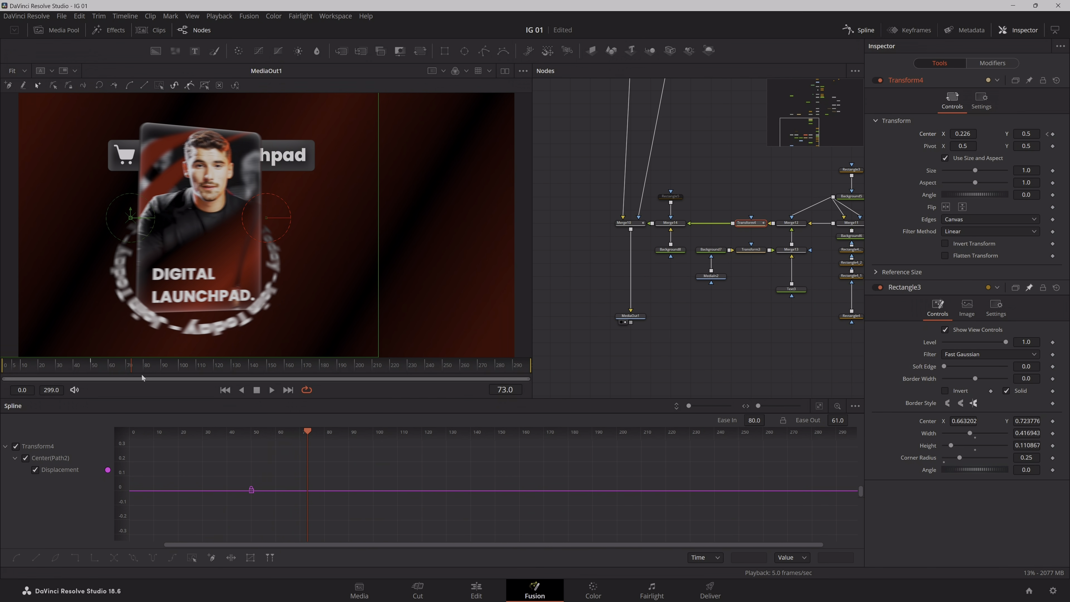
{"action": "left_click_drag", "start_coordinate": [662, 356], "coordinate": [568, 485]}
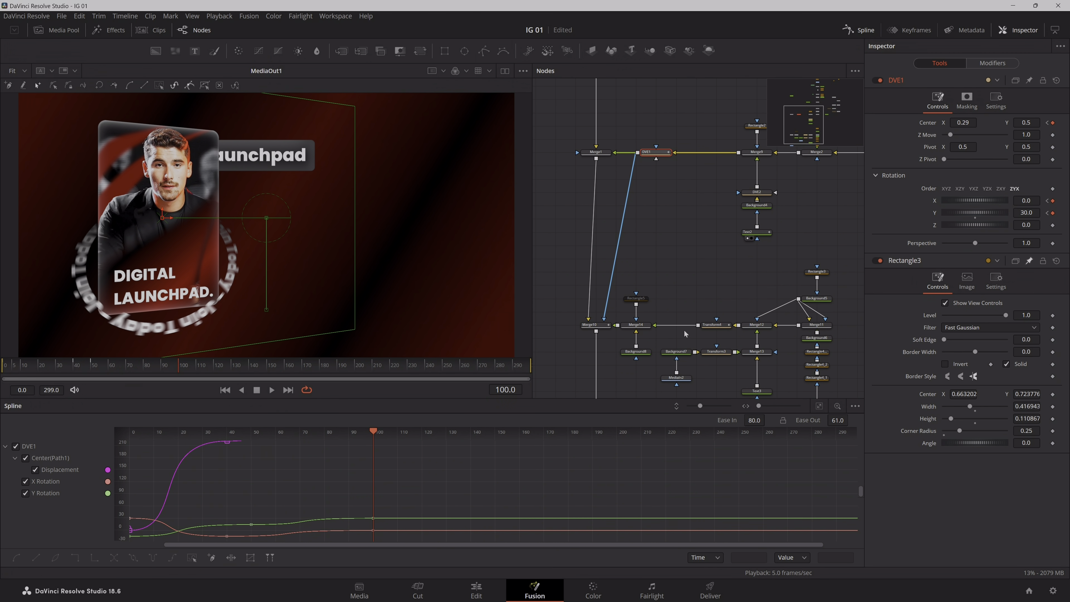
{"action": "left_click", "coordinate": [716, 325]}
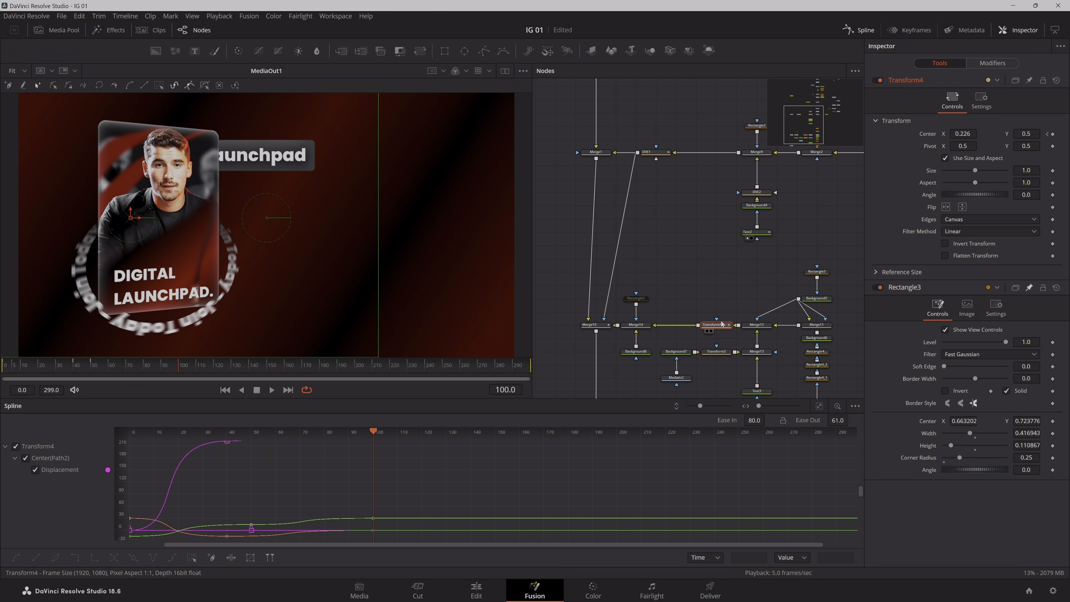
{"action": "left_click_drag", "start_coordinate": [963, 134], "coordinate": [1068, 134]}
{"action": "double_click", "coordinate": [963, 134]}
{"action": "type", "text": ".5"}
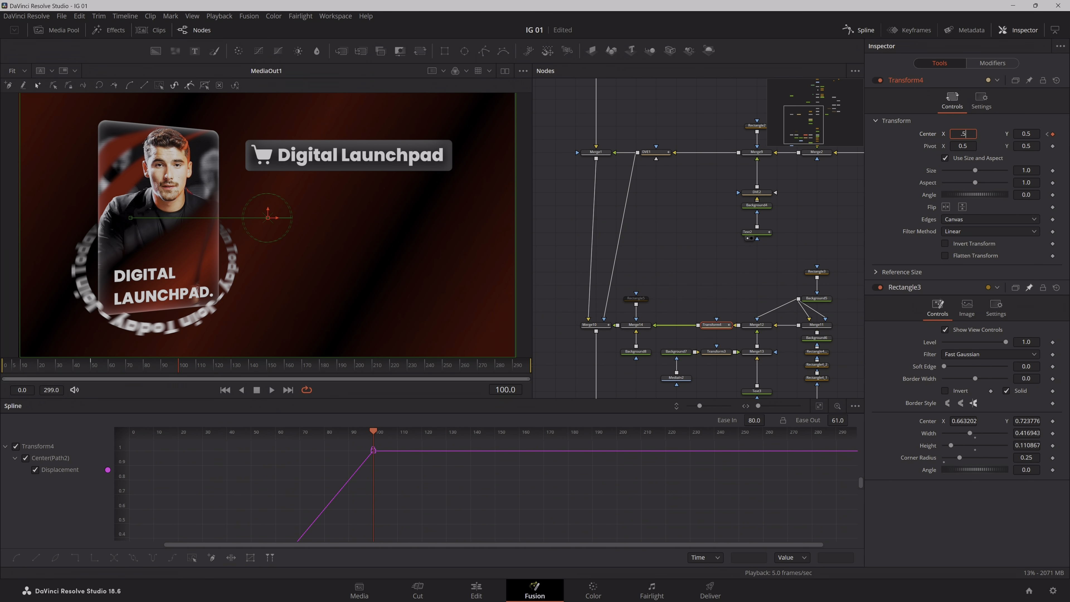
{"action": "key", "text": "Return"}
- Smooth both Transform4 position keyframes with Ease In 80.1 and Ease Out 60.1, and save the project
{"action": "left_click", "coordinate": [819, 406]}
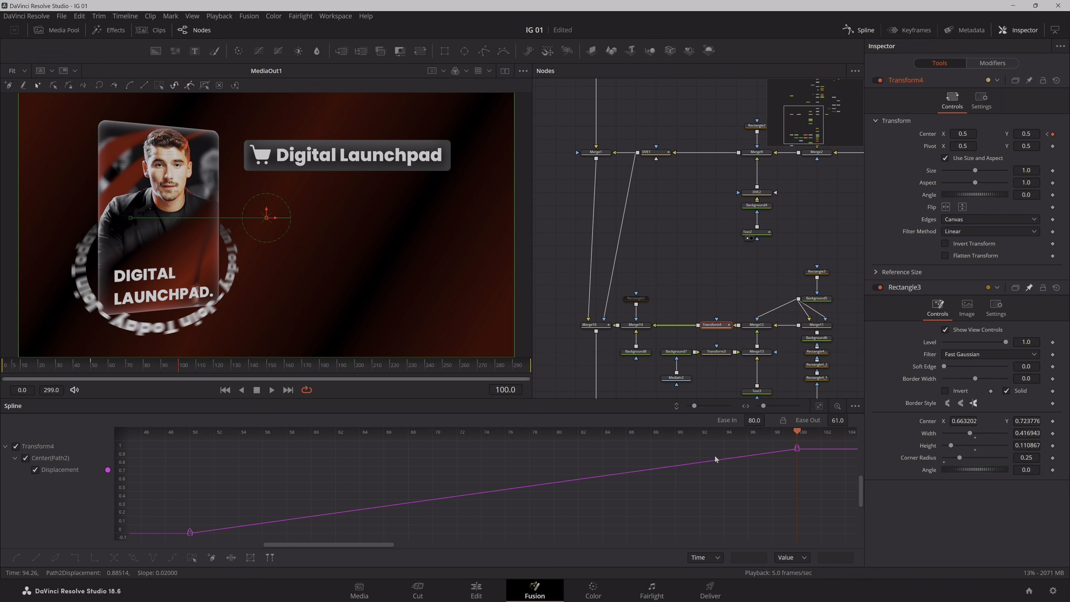
{"action": "left_click_drag", "start_coordinate": [822, 446], "coordinate": [177, 556]}
{"action": "key", "text": "s"}
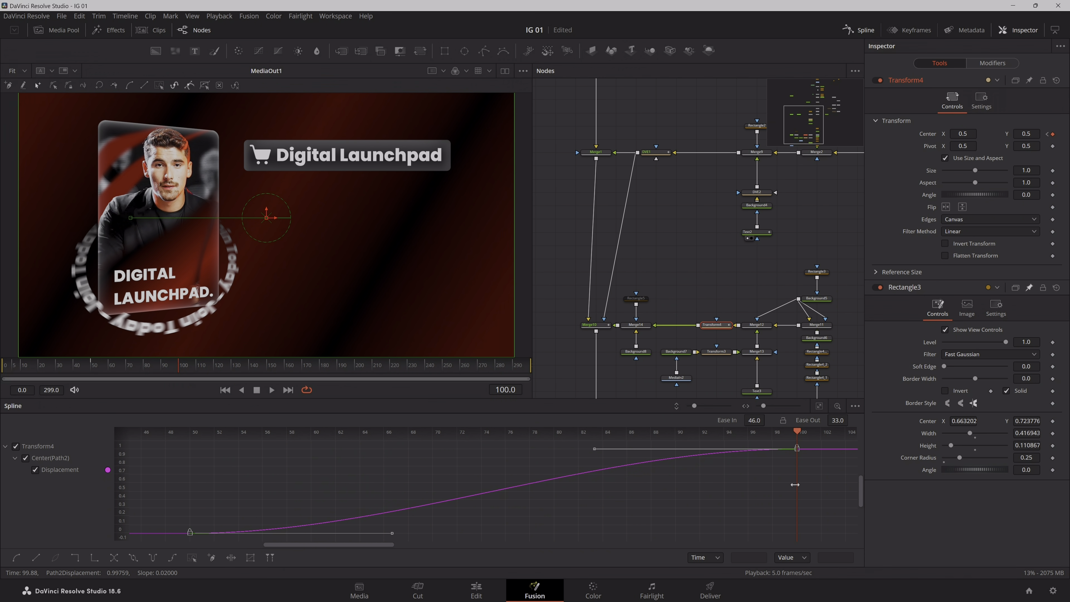
{"action": "left_click_drag", "start_coordinate": [756, 420], "coordinate": [768, 420]}
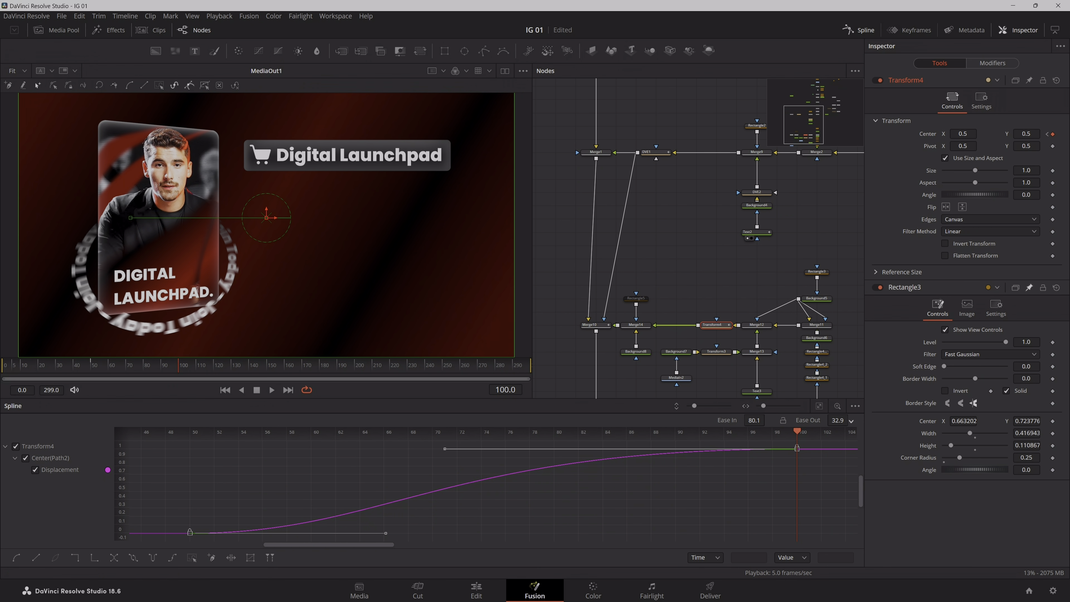
{"action": "left_click_drag", "start_coordinate": [838, 420], "coordinate": [857, 418]}
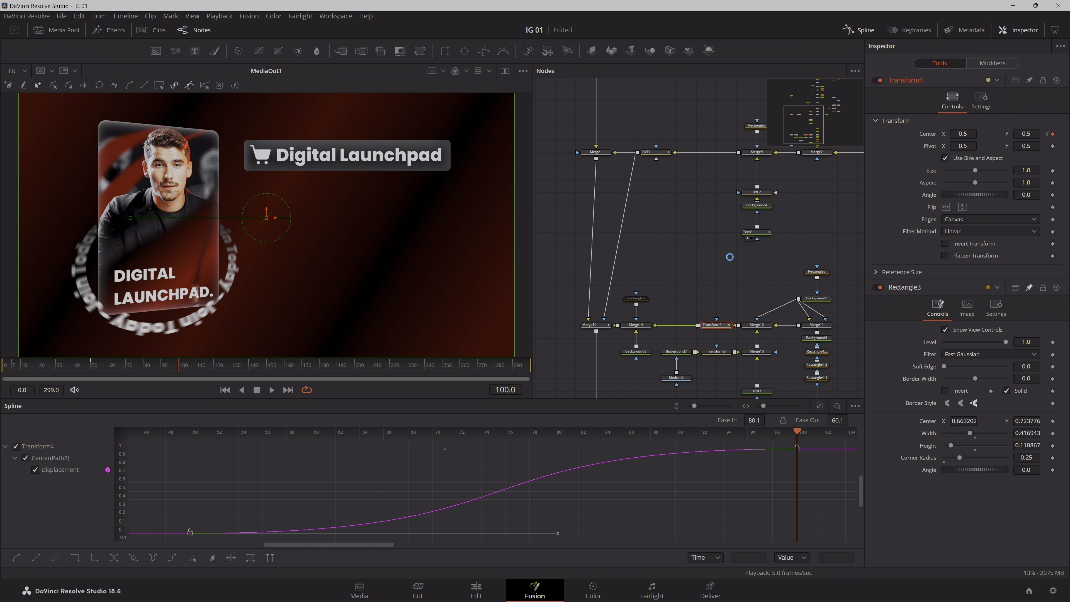
{"action": "key", "text": "ctrl+s"}
- Preview the title bar's reveal around frame 50 and re-enable the Rectangle5 mask
{"action": "left_click", "coordinate": [404, 316]}
{"action": "left_click_drag", "start_coordinate": [111, 365], "coordinate": [1, 379]}
{"action": "key", "text": "space"}
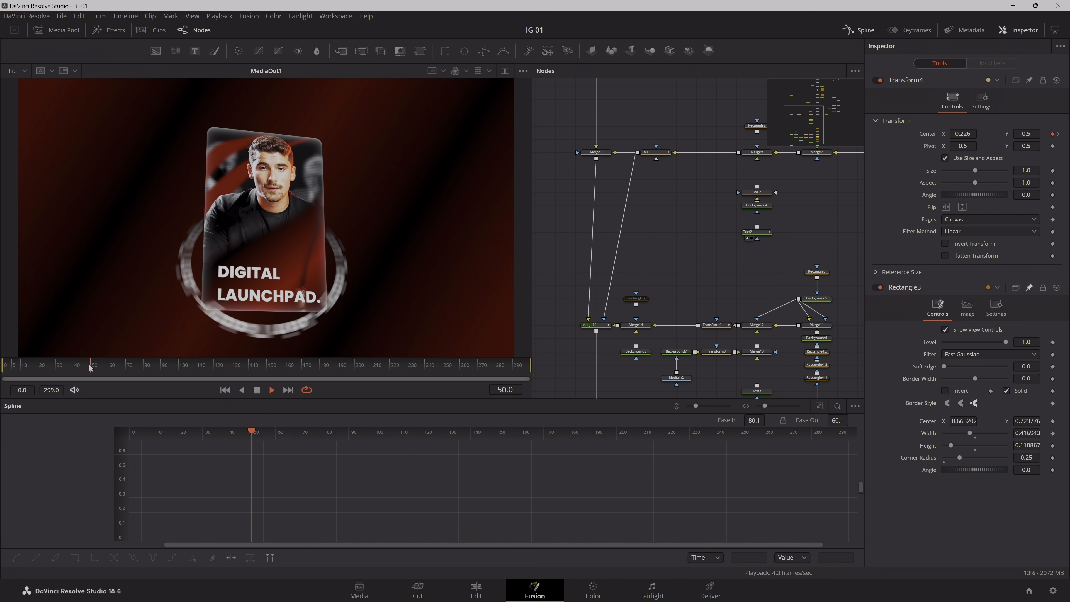
{"action": "key", "text": "space"}
{"action": "scroll", "coordinate": [711, 205], "scroll_direction": "down", "scroll_amount": 3}
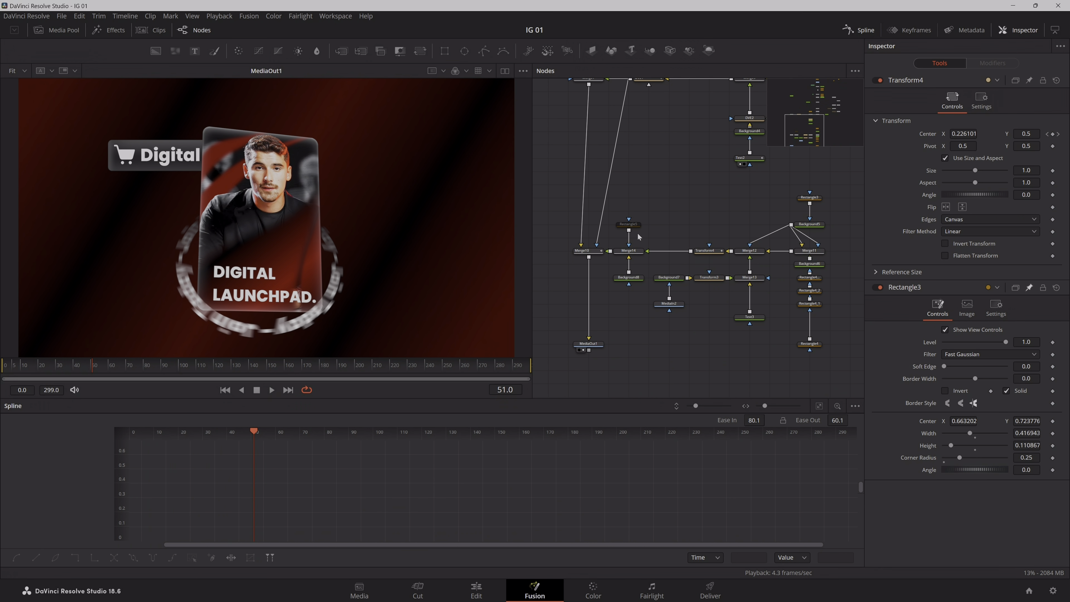
{"action": "left_click", "coordinate": [629, 225]}
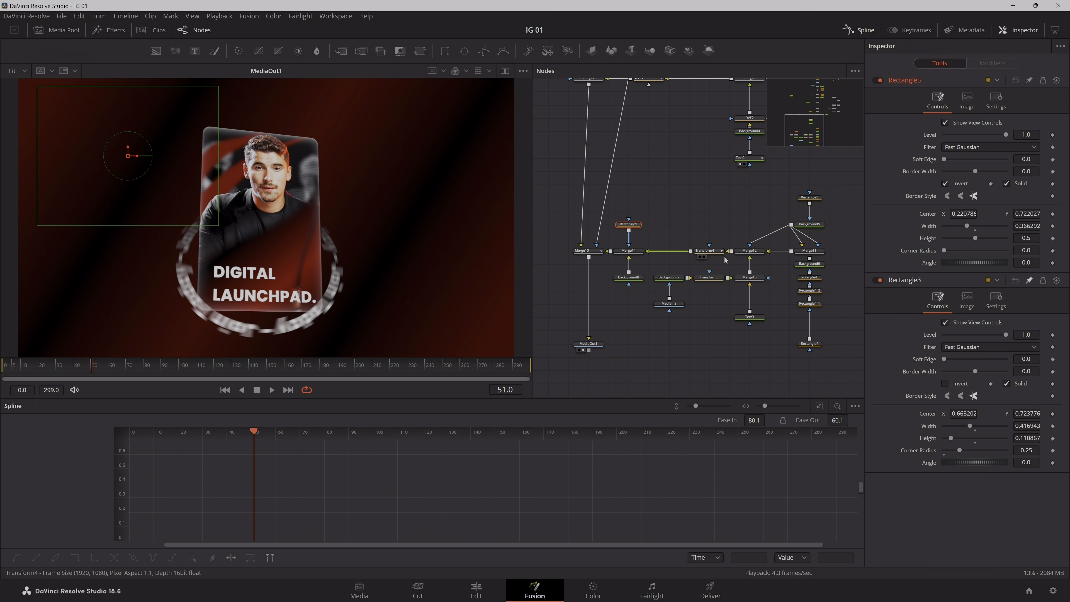
- Enable Motion Blur on Transform4 with Quality 8 and Shutter Angle 200, and play back the title bar's reveal
{"action": "left_click", "coordinate": [706, 250]}
{"action": "left_click", "coordinate": [982, 101]}
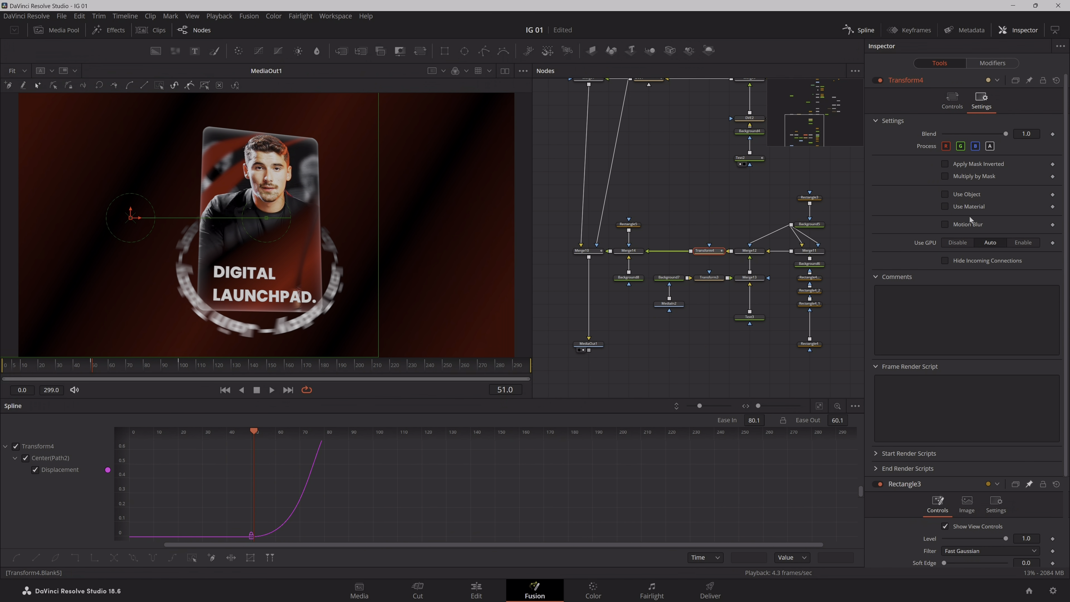
{"action": "left_click", "coordinate": [945, 224]}
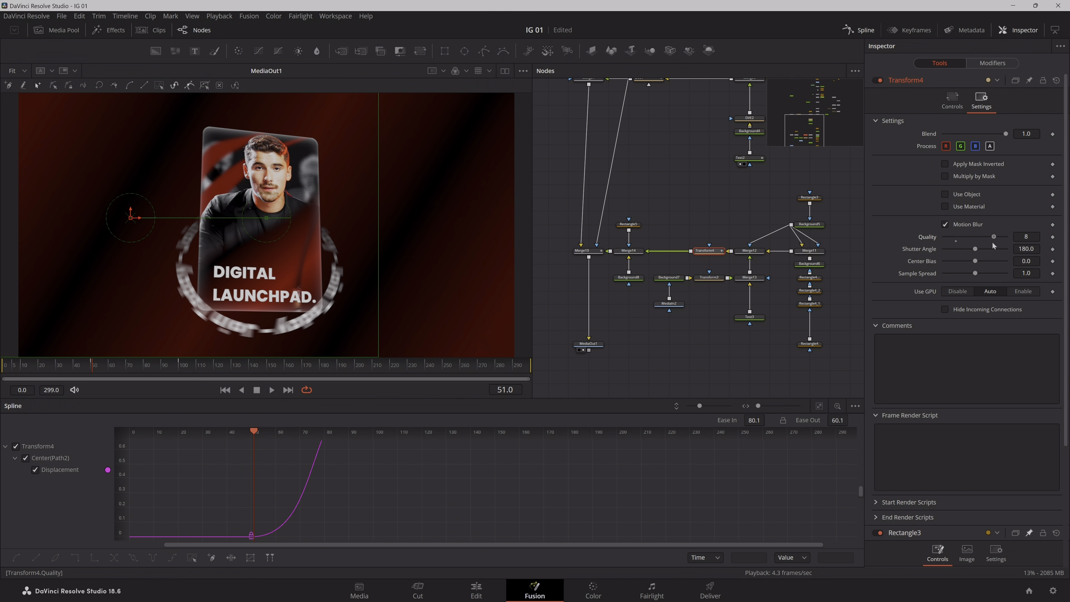
{"action": "double_click", "coordinate": [1033, 240]}
{"action": "type", "text": "78"}
{"action": "key", "text": "Tab"}
{"action": "type", "text": "200"}
{"action": "key", "text": "Tab"}
{"action": "left_click", "coordinate": [558, 333]}
{"action": "key", "text": "space"}
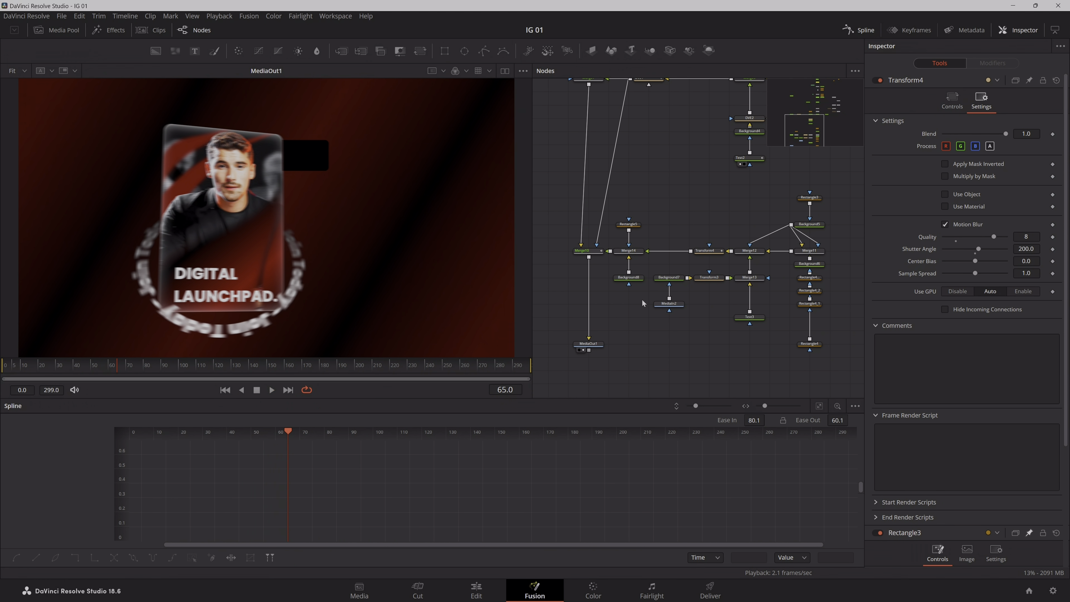
{"action": "key", "text": "space"}
- Move the Rectangle5 mask over the title bar area at about Center X 0.637 and turn off its Invert option
{"action": "left_click", "coordinate": [628, 224]}
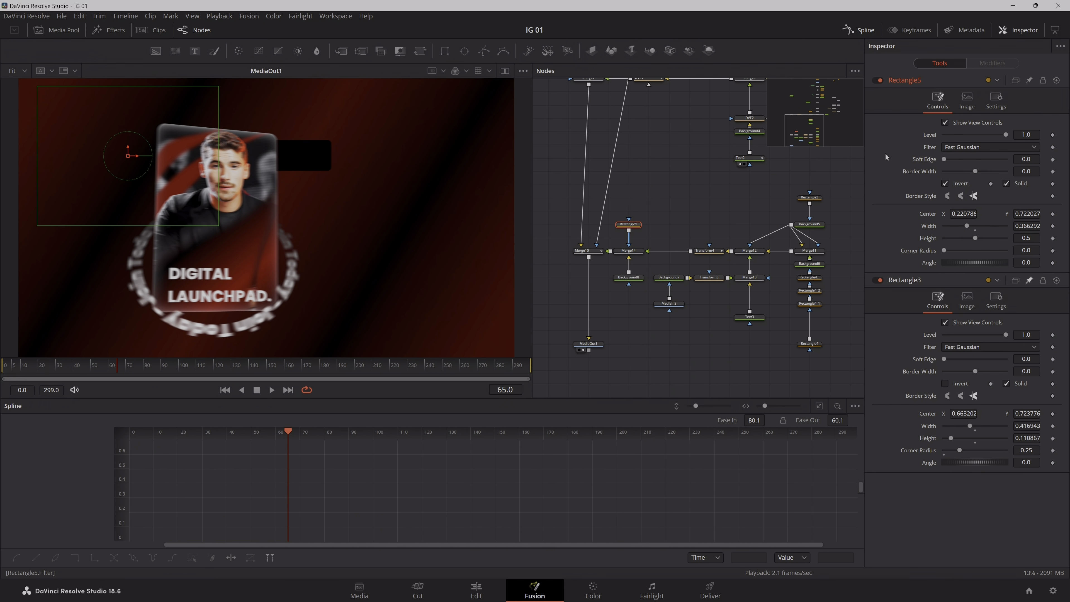
{"action": "left_click", "coordinate": [958, 183]}
{"action": "left_click", "coordinate": [959, 184]}
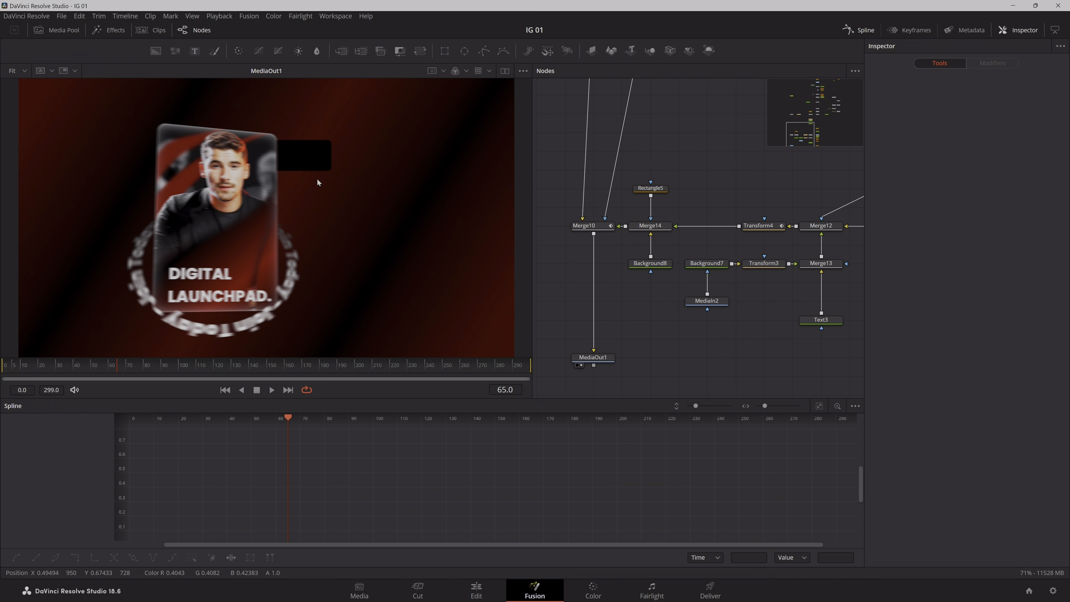
{"action": "left_click", "coordinate": [667, 190]}
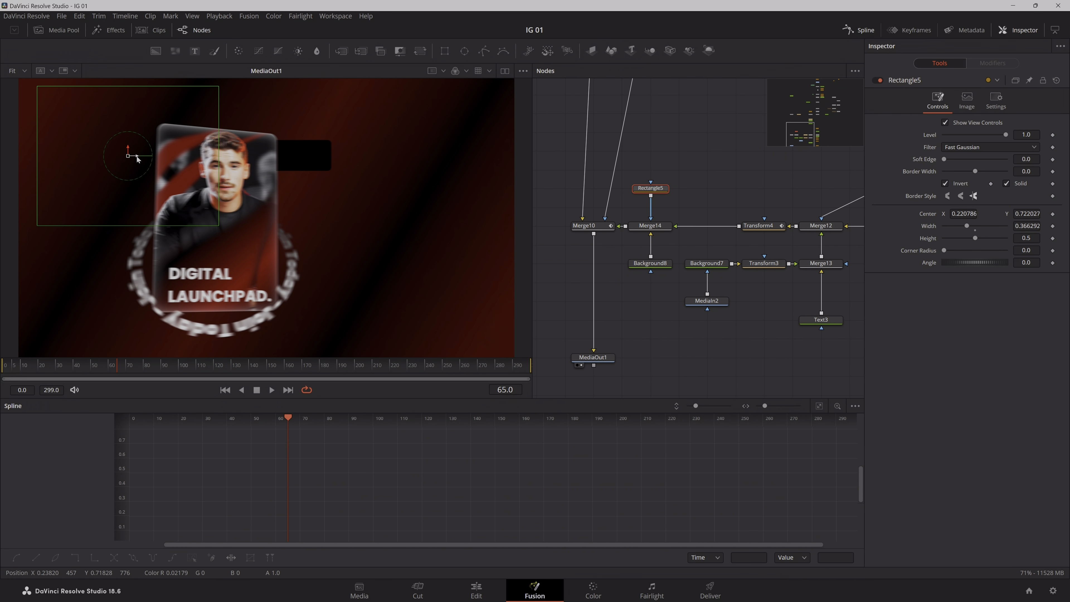
{"action": "left_click_drag", "start_coordinate": [136, 165], "coordinate": [344, 167]}
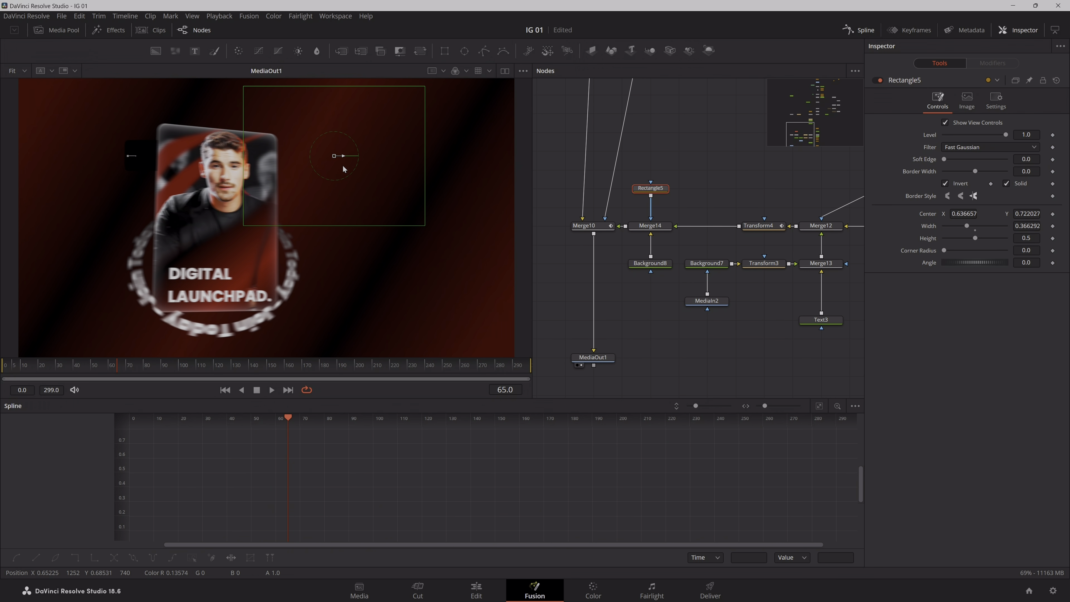
{"action": "left_click", "coordinate": [954, 183]}
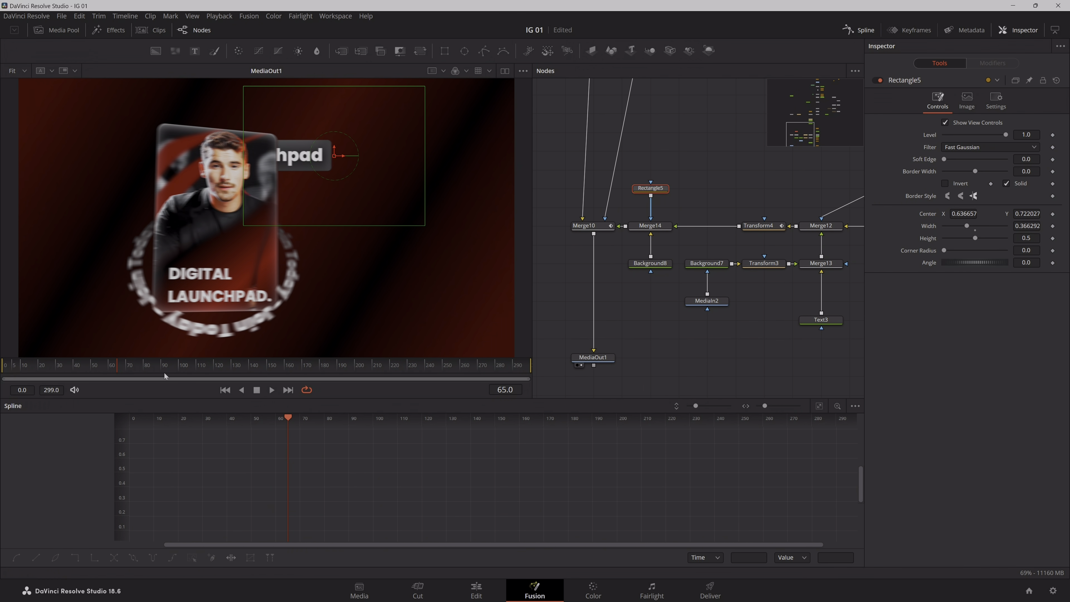
- Widen the Rectangle5 mask to about 0.478, shift its Center X to about 0.661 to uncover the full title bar, and save the project
{"action": "left_click", "coordinate": [205, 368]}
{"action": "left_click_drag", "start_coordinate": [206, 368], "coordinate": [198, 368]}
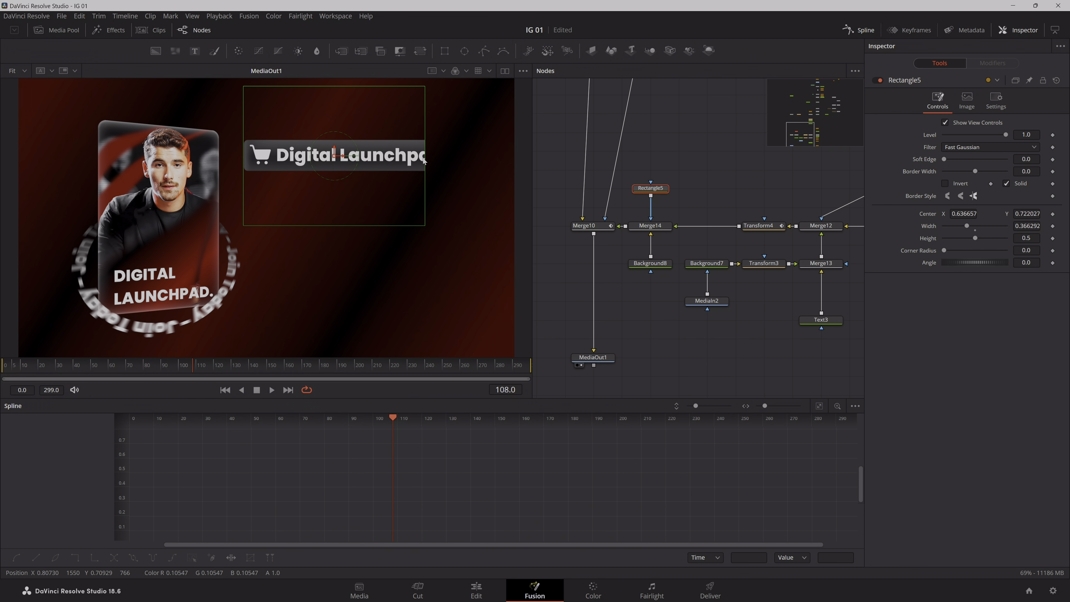
{"action": "left_click_drag", "start_coordinate": [424, 161], "coordinate": [452, 166]}
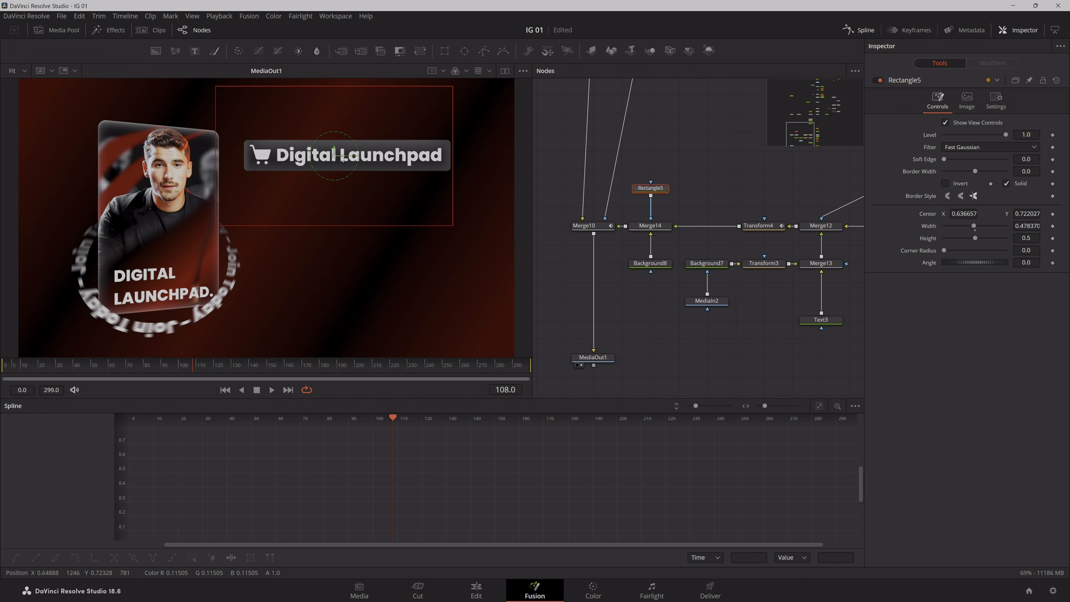
{"action": "left_click_drag", "start_coordinate": [345, 157], "coordinate": [357, 158]}
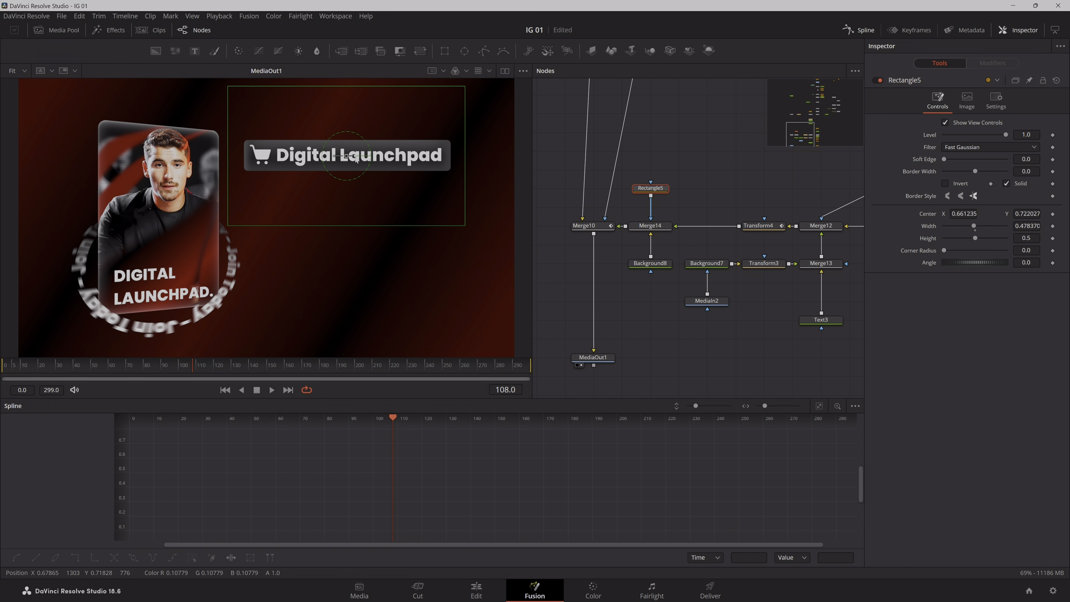
{"action": "left_click", "coordinate": [695, 167]}
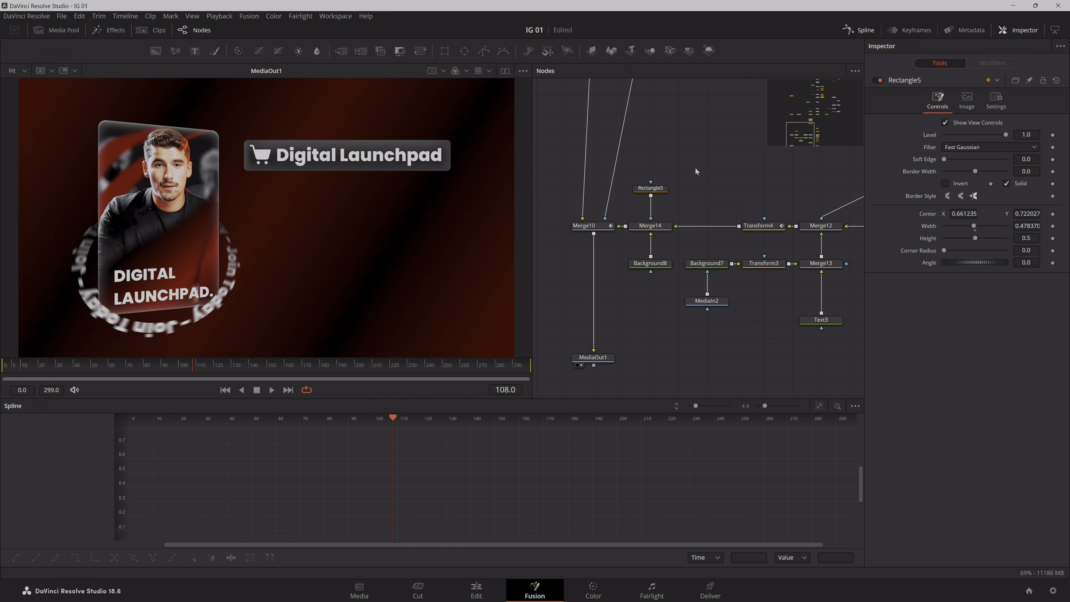
{"action": "mouse_move", "coordinate": [187, 369]}
{"action": "left_mouse_down"}
{"action": "mouse_move", "coordinate": [7, 379]}
{"action": "mouse_move", "coordinate": [180, 372]}
{"action": "left_mouse_up"}
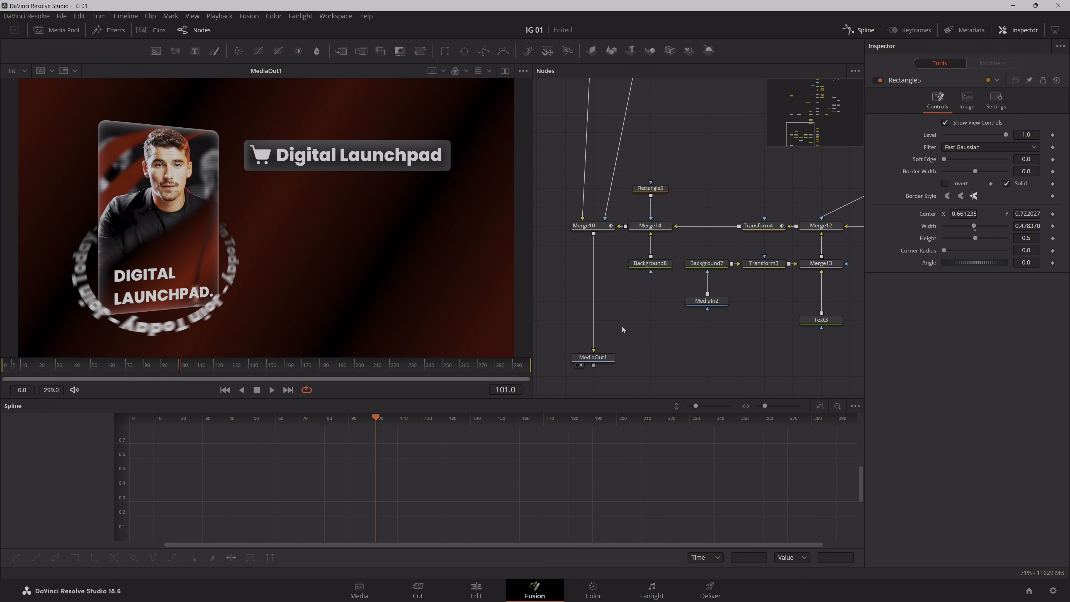
{"action": "key", "text": "ctrl+s"}
- Examine the Z rotation keyframes in the layout settings of Text2, the circular Join Today text
{"action": "mouse_move", "coordinate": [451, 588]}
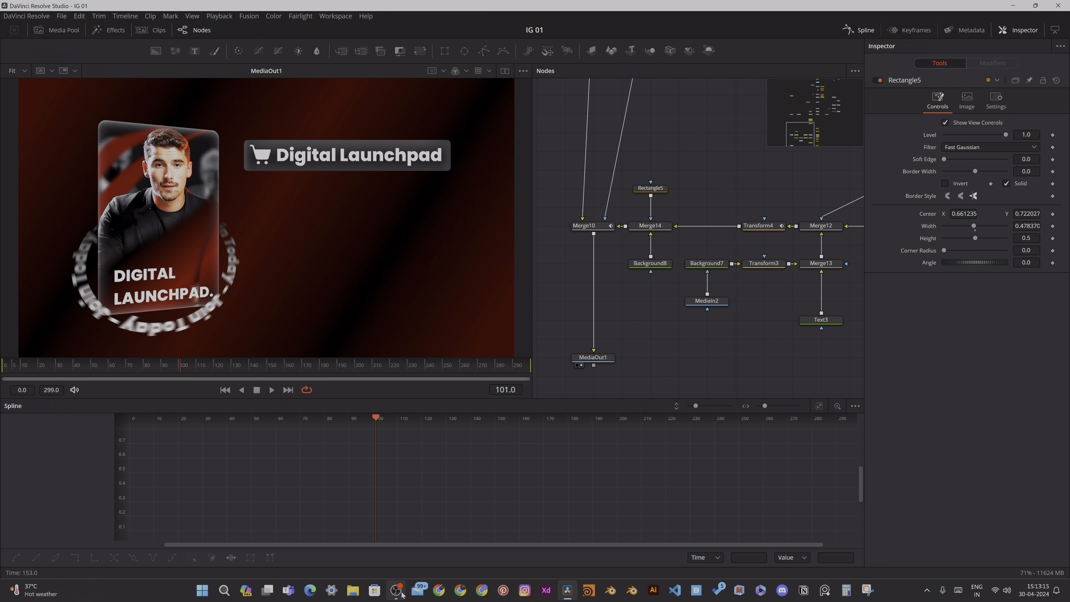
{"action": "left_click_drag", "start_coordinate": [701, 312], "coordinate": [610, 310]}
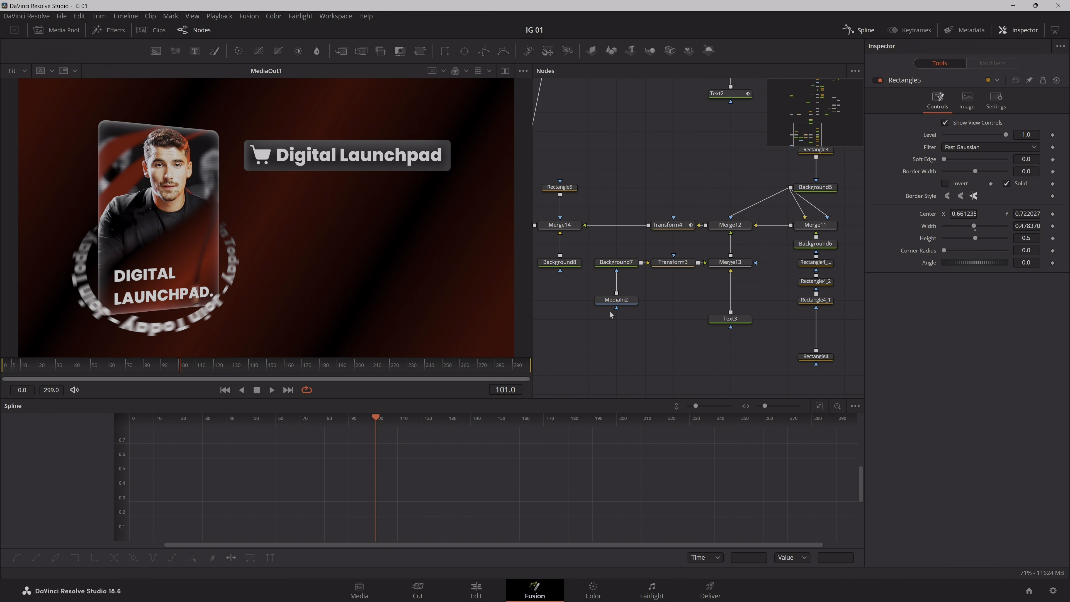
{"action": "left_click", "coordinate": [714, 319]}
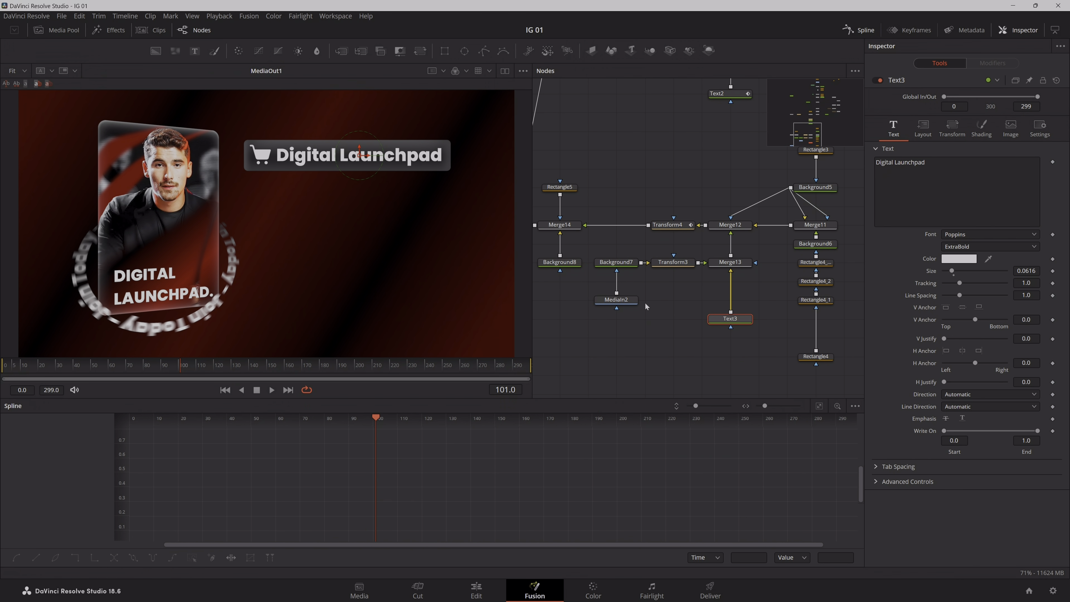
{"action": "left_click_drag", "start_coordinate": [646, 304], "coordinate": [608, 479]}
{"action": "left_click", "coordinate": [700, 268]}
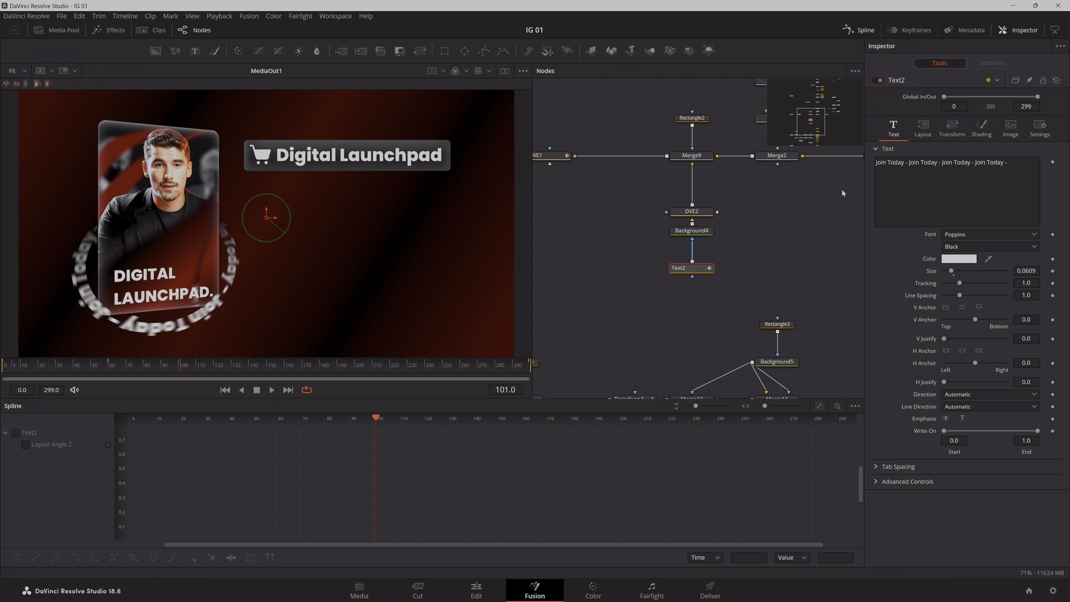
{"action": "left_click", "coordinate": [943, 135]}
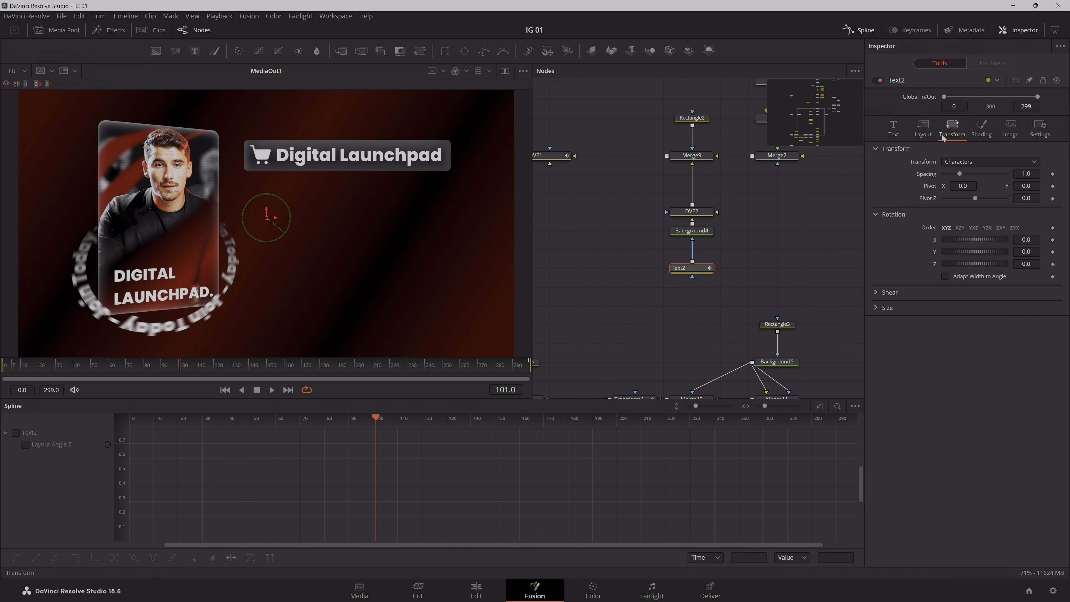
{"action": "left_click", "coordinate": [923, 127]}
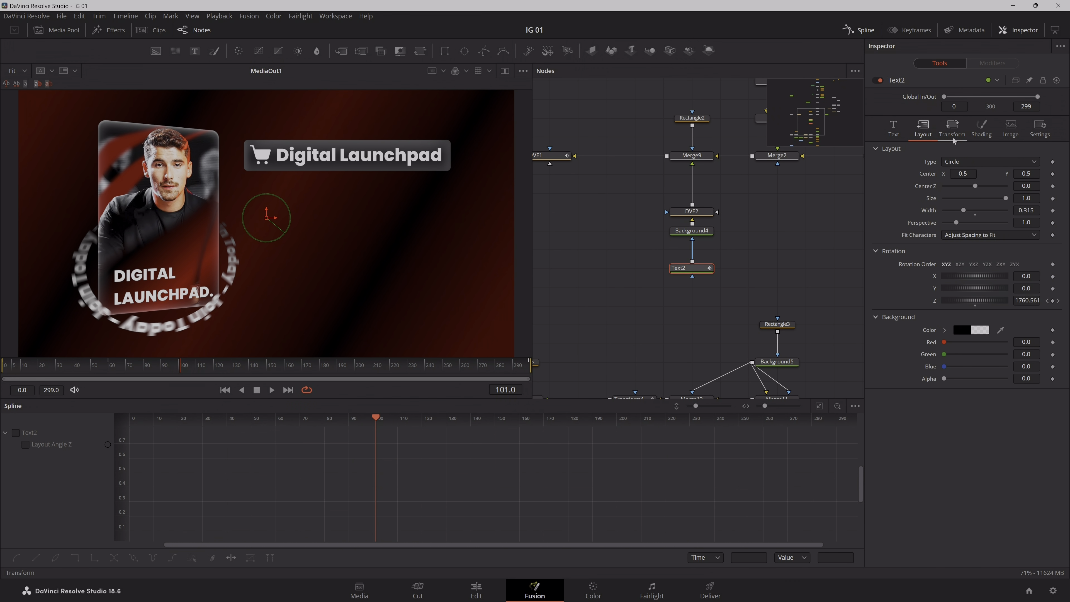
{"action": "left_click", "coordinate": [1060, 301]}
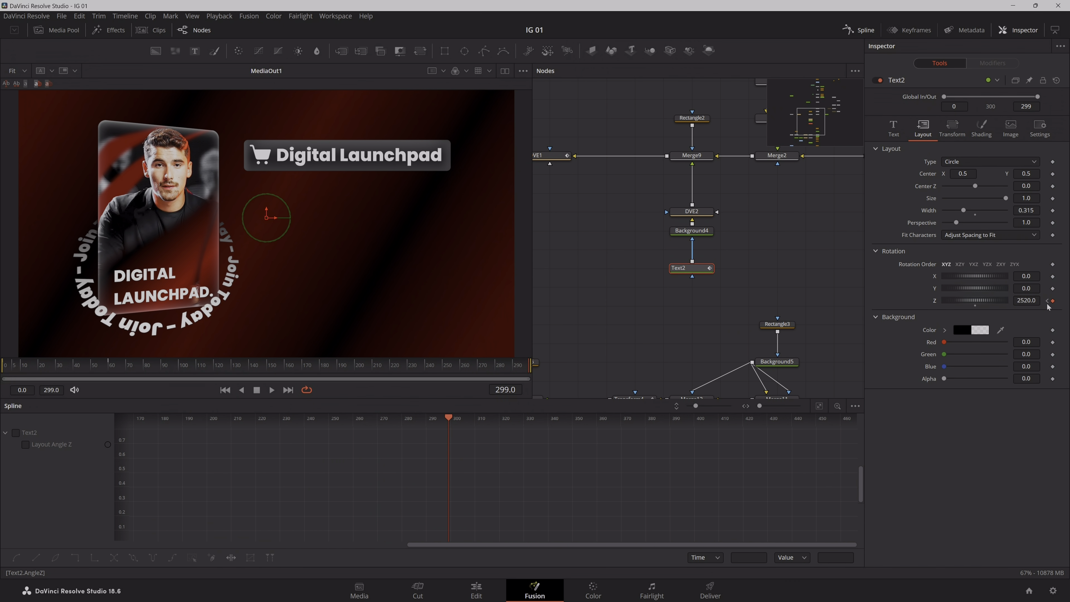
{"action": "left_click", "coordinate": [1047, 301]}
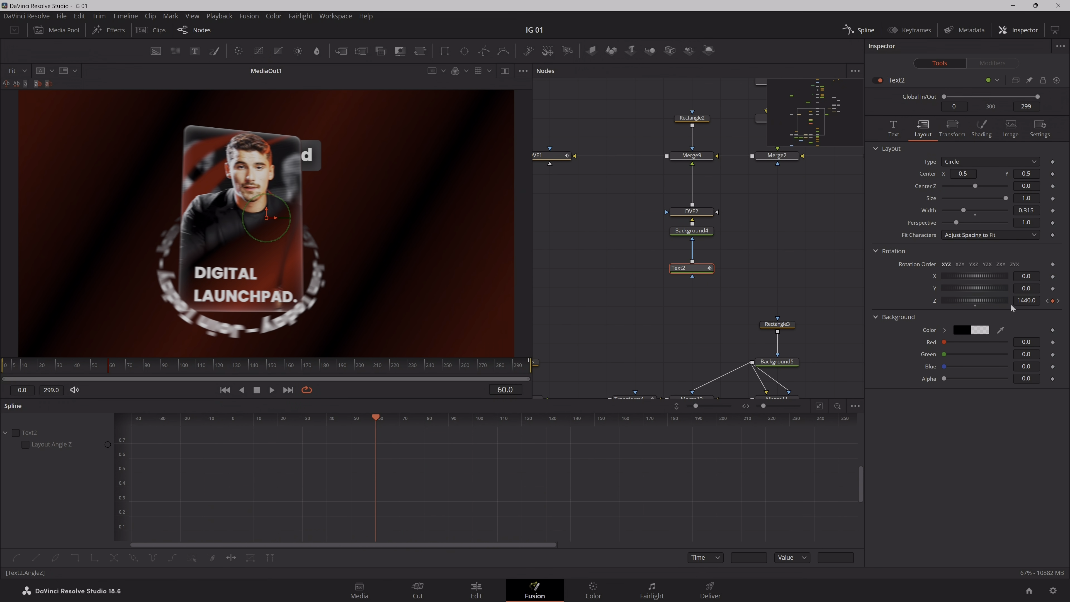
- Set Text2's Z rotation keyframe on frame 299 to 1440+360*2 and scrub through the rotation
{"action": "left_click", "coordinate": [1059, 300]}
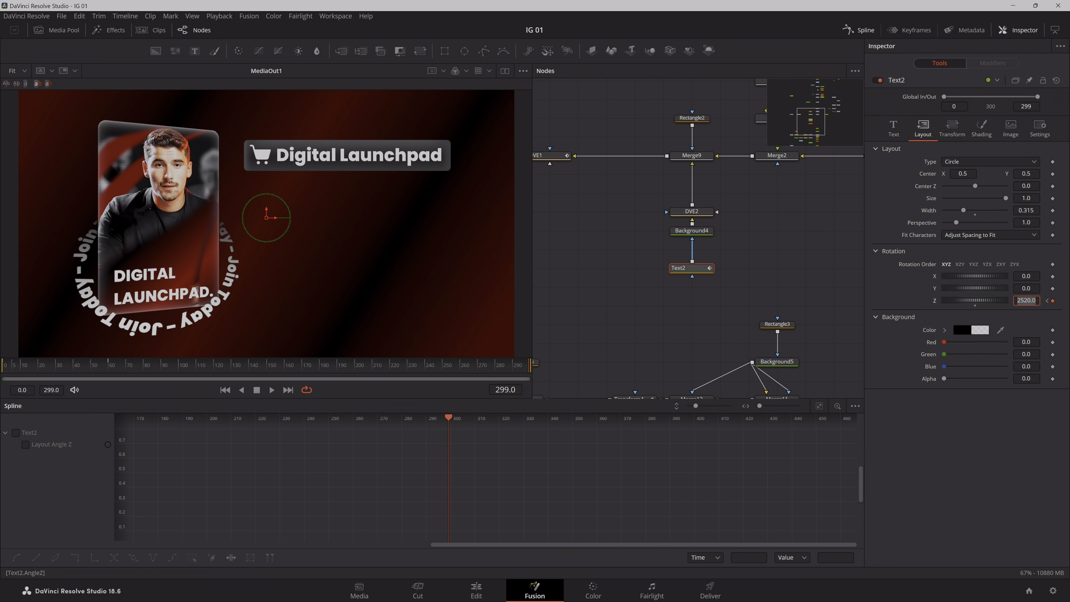
{"action": "type", "text": "1"}
{"action": "type", "text": "440+36"}
{"action": "type", "text": "0*2"}
{"action": "key", "text": "Tab"}
{"action": "left_click", "coordinate": [769, 291]}
{"action": "left_click_drag", "start_coordinate": [54, 375], "coordinate": [268, 379]}
- Display Text2's Layout Angle Z curve and lower the Ease Out of its frame 60 keyframe to about 10.9
{"action": "left_click", "coordinate": [683, 268]}
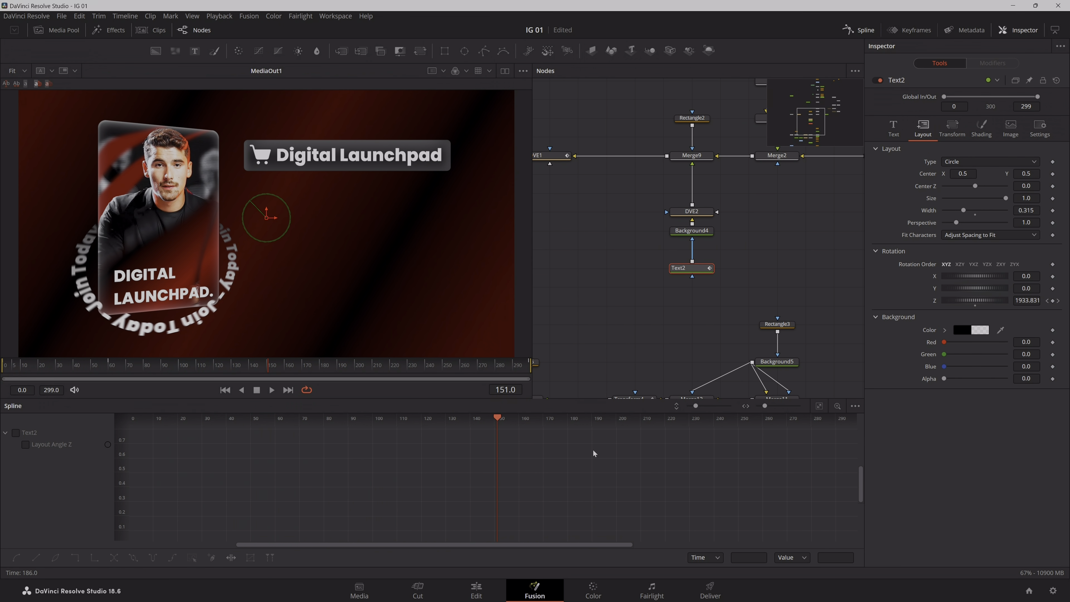
{"action": "left_click", "coordinate": [28, 445]}
{"action": "left_click", "coordinate": [819, 406]}
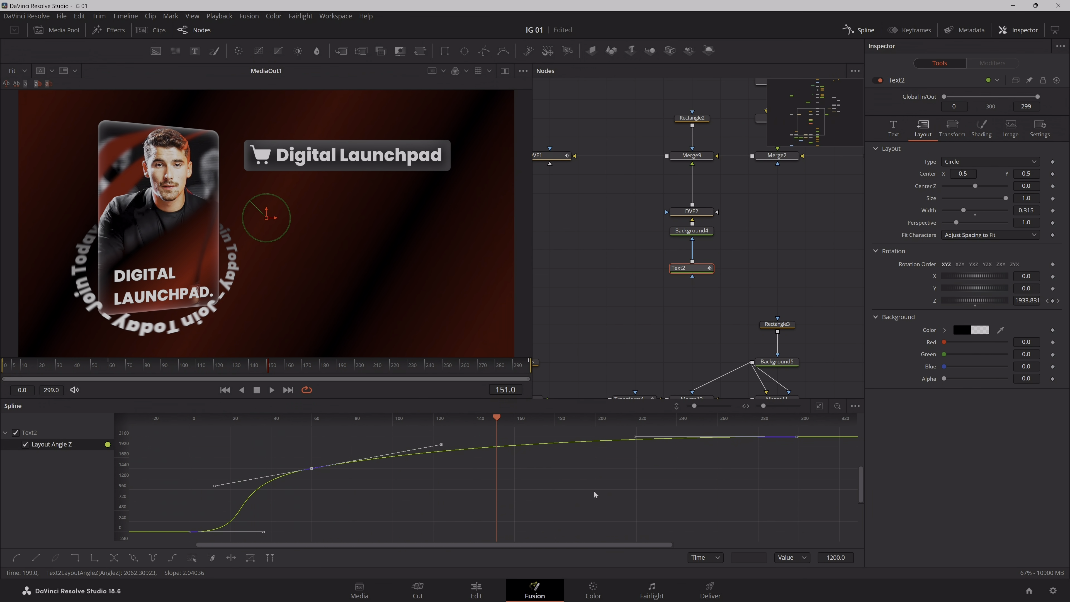
{"action": "key", "text": "t"}
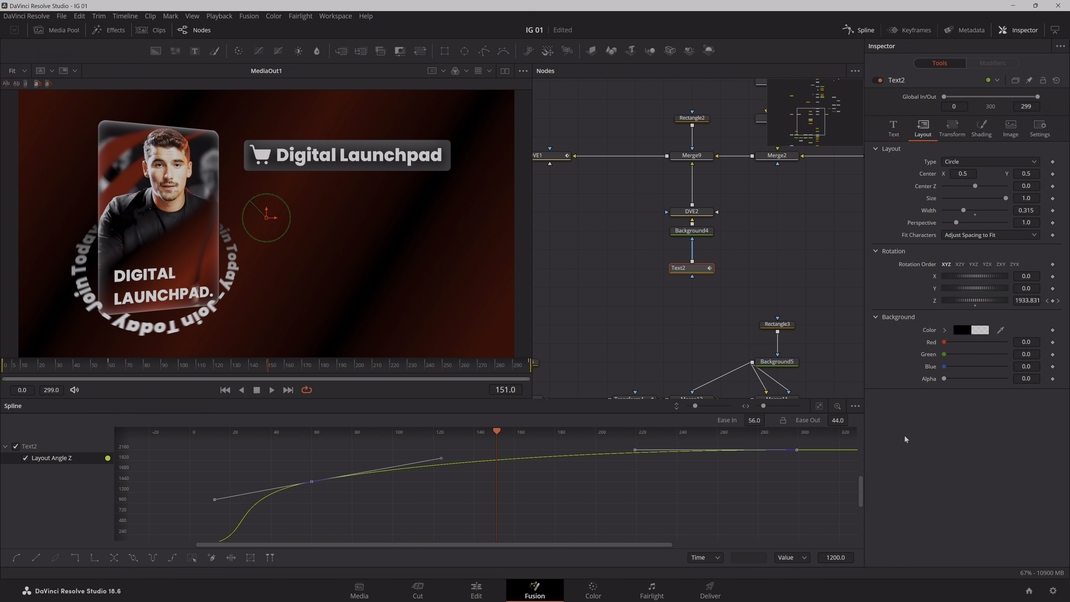
{"action": "scroll", "coordinate": [634, 477], "scroll_direction": "down", "scroll_amount": 2}
{"action": "scroll", "coordinate": [692, 507], "scroll_direction": "up", "scroll_amount": 2}
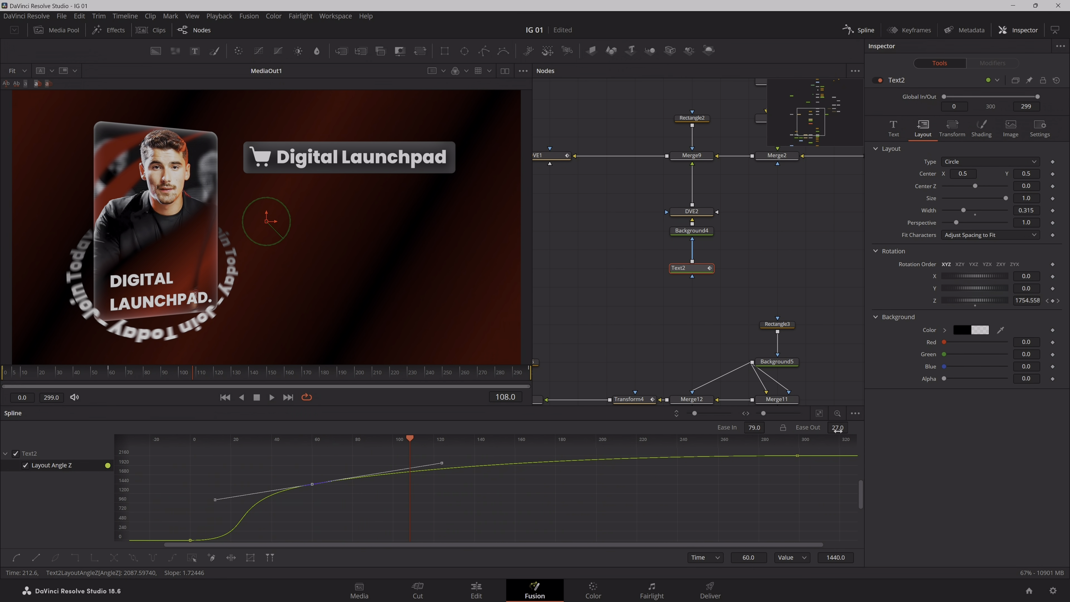
{"action": "left_click_drag", "start_coordinate": [838, 430], "coordinate": [818, 430]}
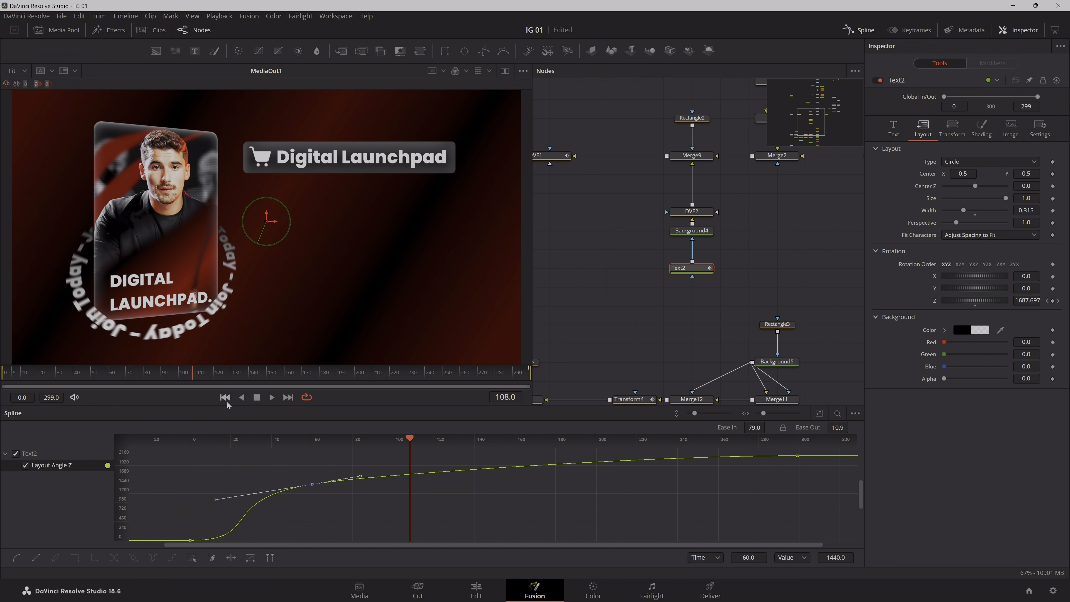
- Scrub through the ring's rotation and set Text2's Z rotation keyframe on frame 299 to 1440+360
{"action": "left_click_drag", "start_coordinate": [143, 374], "coordinate": [532, 404]}
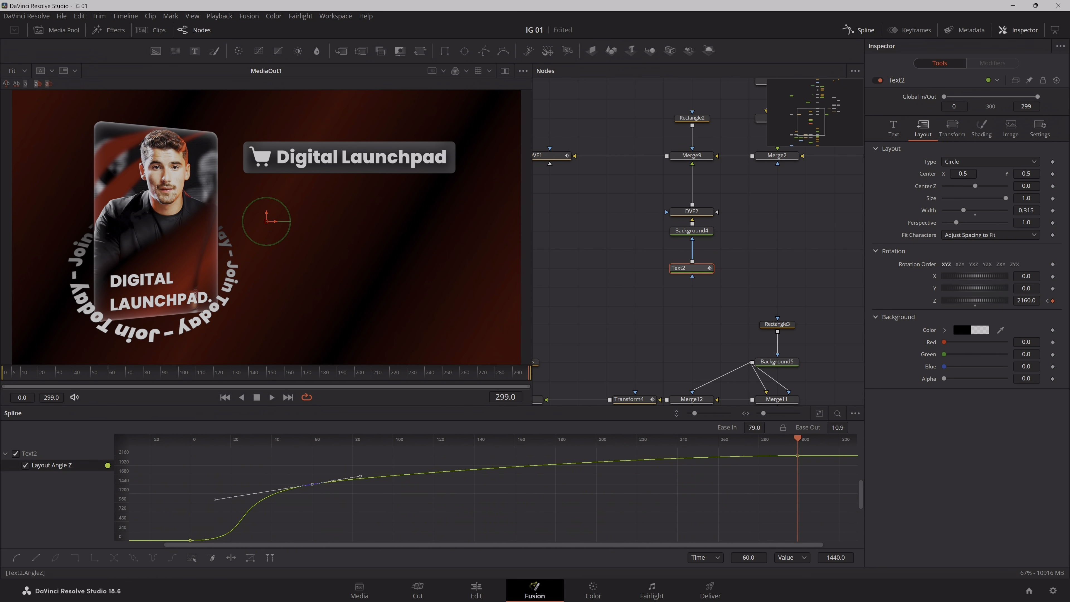
{"action": "left_click", "coordinate": [1031, 301]}
{"action": "type", "text": "1440+360"}
{"action": "key", "text": "Tab"}
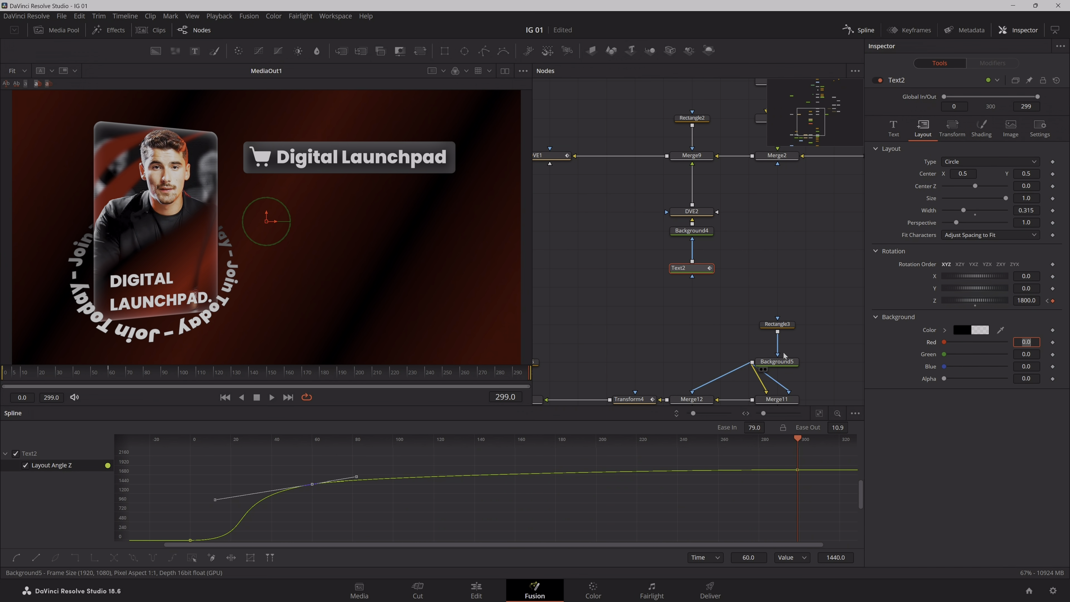
{"action": "left_click", "coordinate": [784, 239]}
- Insert a Glow node between Merge10 and MediaOut1, with Glow at about 0.402 and Blend at about 0.102
{"action": "left_click", "coordinate": [631, 314]}
{"action": "scroll", "coordinate": [636, 334], "scroll_direction": "down", "scroll_amount": 2}
{"action": "left_click_drag", "start_coordinate": [556, 312], "coordinate": [700, 127]}
{"action": "scroll", "coordinate": [682, 250], "scroll_direction": "up", "scroll_amount": 4}
{"action": "left_click_drag", "start_coordinate": [674, 275], "coordinate": [707, 350]}
{"action": "scroll", "coordinate": [727, 272], "scroll_direction": "down", "scroll_amount": 3}
{"action": "left_click", "coordinate": [703, 176]}
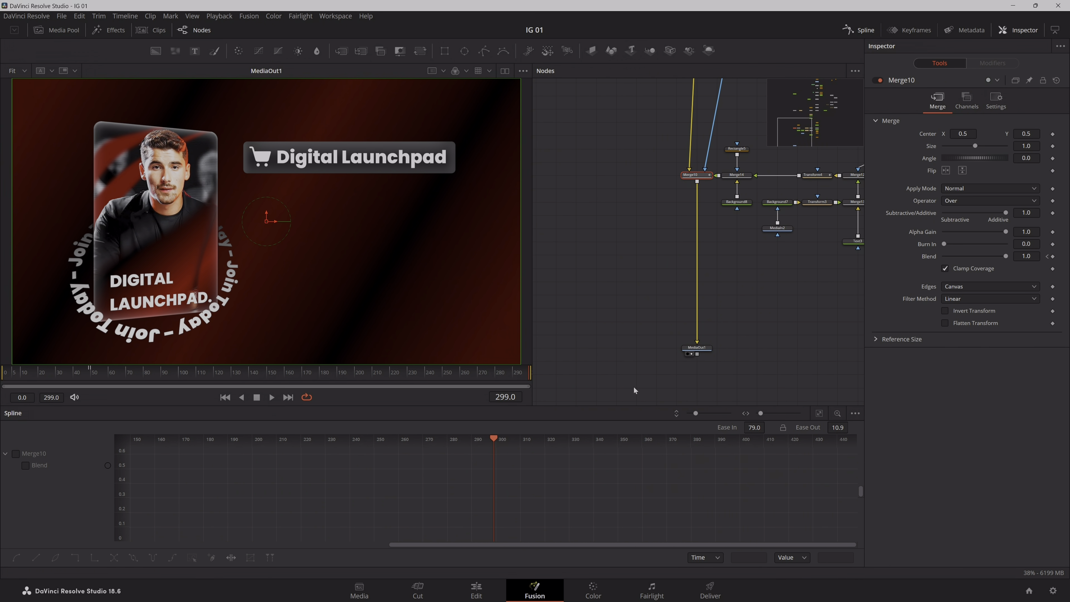
{"action": "key", "text": "shift+space"}
{"action": "type", "text": "glow"}
{"action": "key", "text": "Return"}
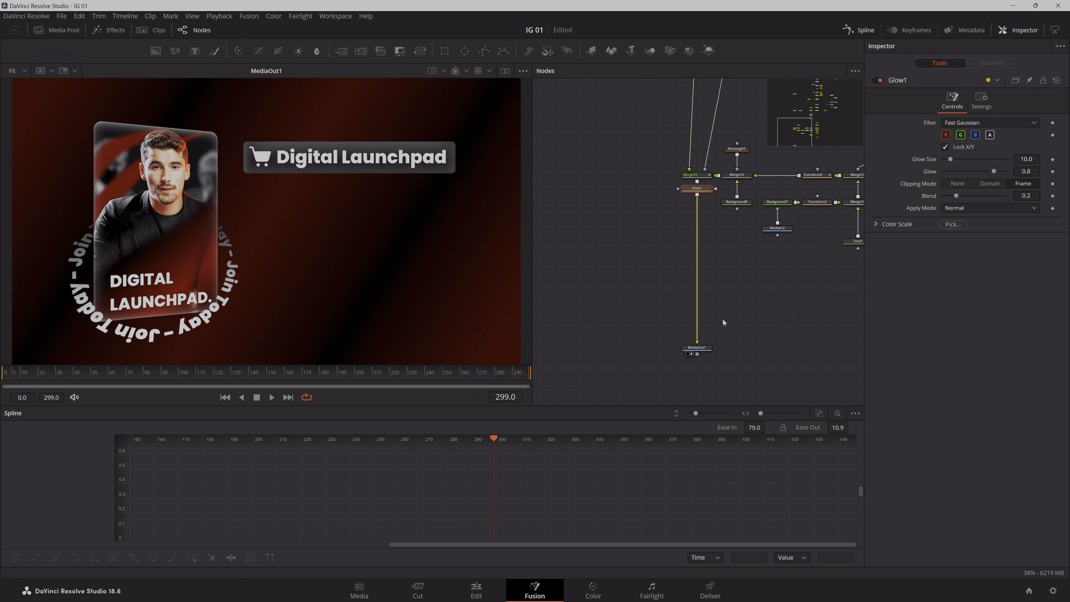
{"action": "left_click_drag", "start_coordinate": [713, 190], "coordinate": [698, 321]}
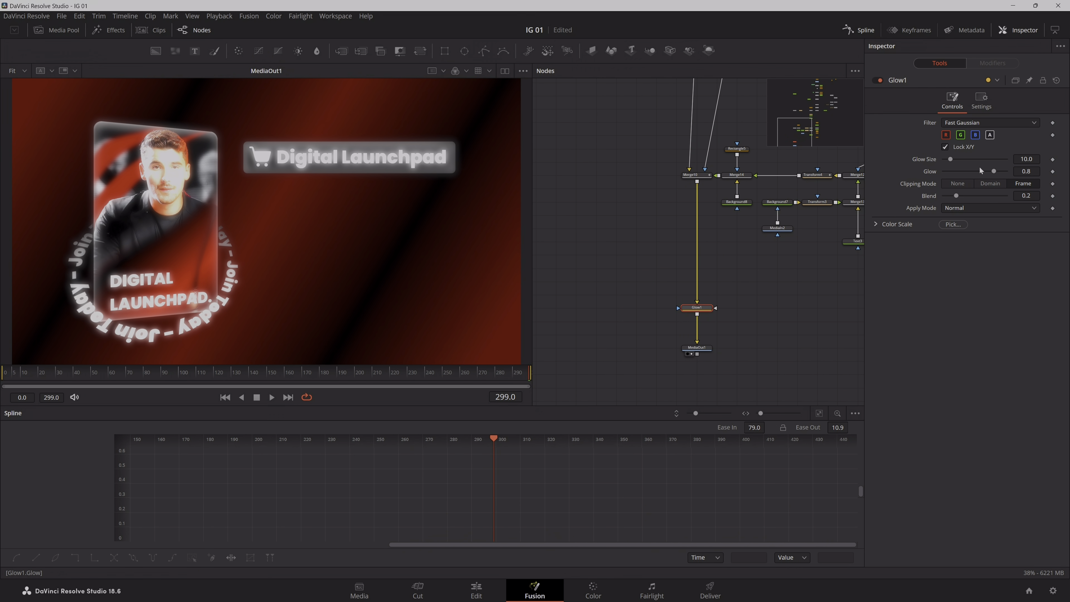
{"action": "left_click_drag", "start_coordinate": [979, 180], "coordinate": [951, 195]}
- Add a Soft Glow node after Glow1 and move MediaOut1 down to make room for it
{"action": "key", "text": "shift+space"}
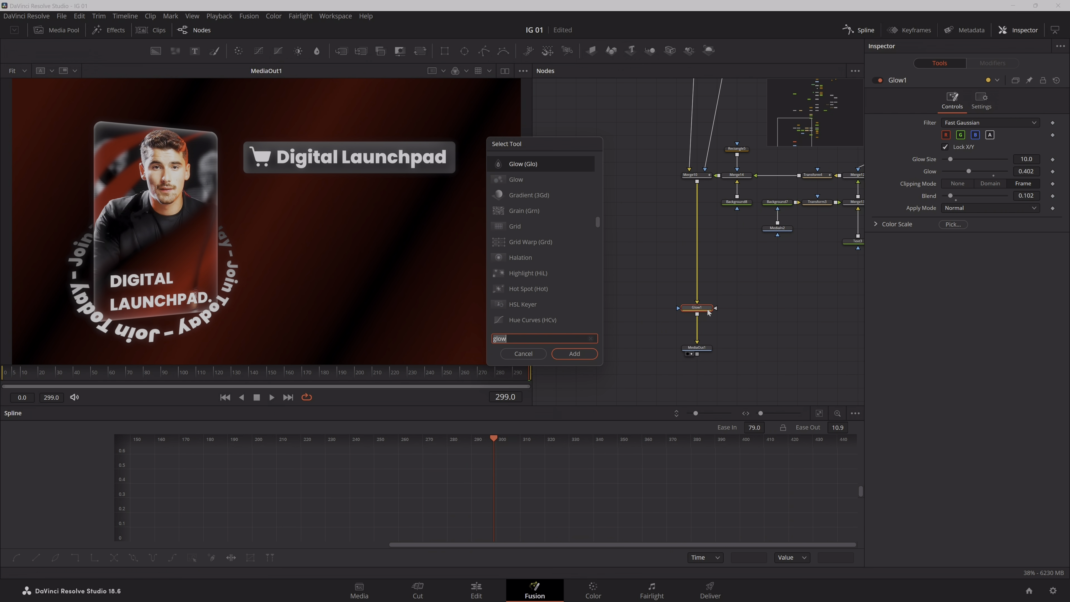
{"action": "type", "text": "sglo"}
{"action": "key", "text": "Return"}
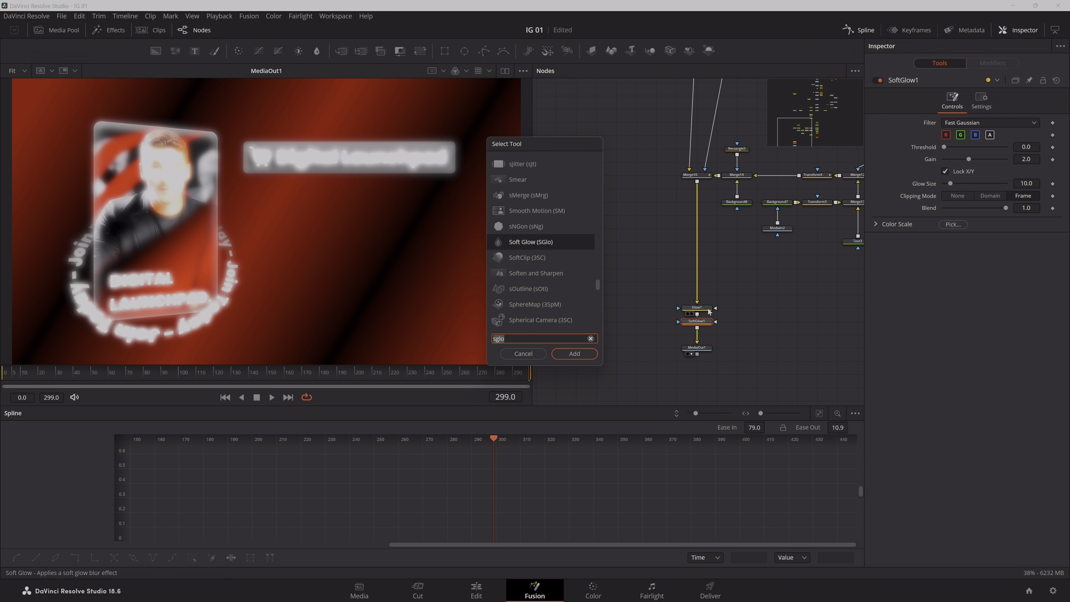
{"action": "left_click_drag", "start_coordinate": [707, 349], "coordinate": [707, 363]}
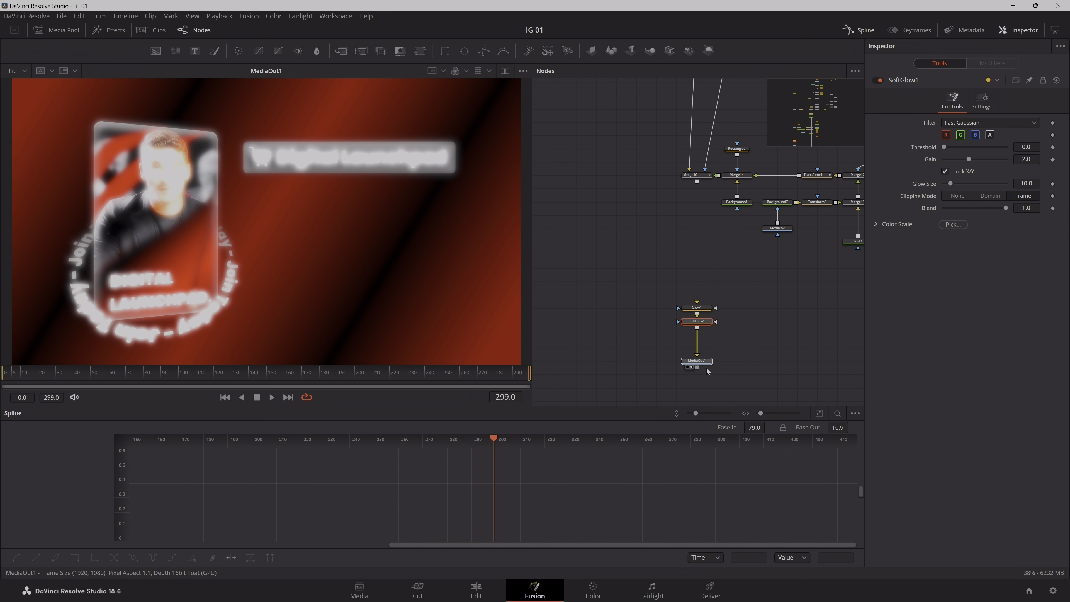
- Insert a Prism Blur node between SoftGlow1 and MediaOut1
{"action": "left_click", "coordinate": [706, 323]}
{"action": "key", "text": "shift+space"}
{"action": "type", "text": "pri"}
{"action": "key", "text": "Return"}
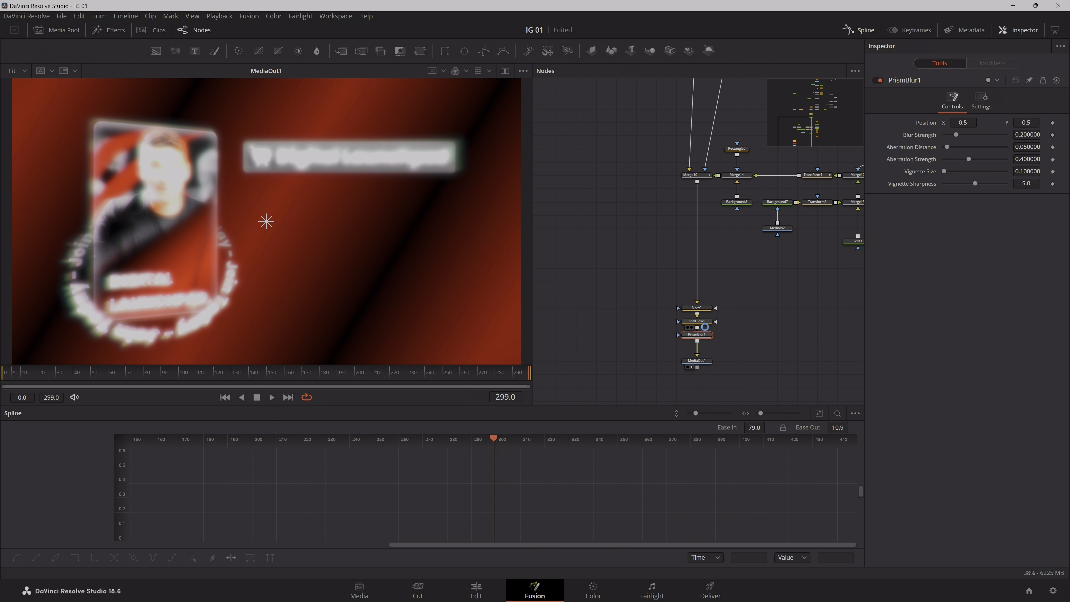
- Bypass PrismBlur1 and set SoftGlow1's Threshold to about 0.661, Gain to about 0.709 and Blend to about 0.173
{"action": "left_click_drag", "start_coordinate": [944, 147], "coordinate": [963, 153]}
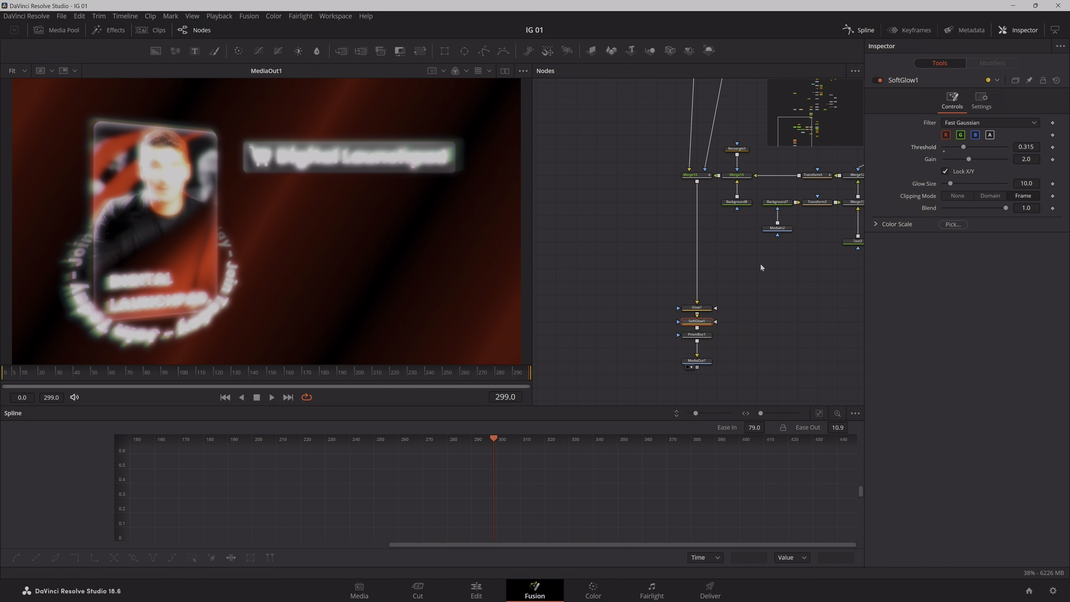
{"action": "left_click", "coordinate": [709, 336]}
{"action": "left_click", "coordinate": [880, 80]}
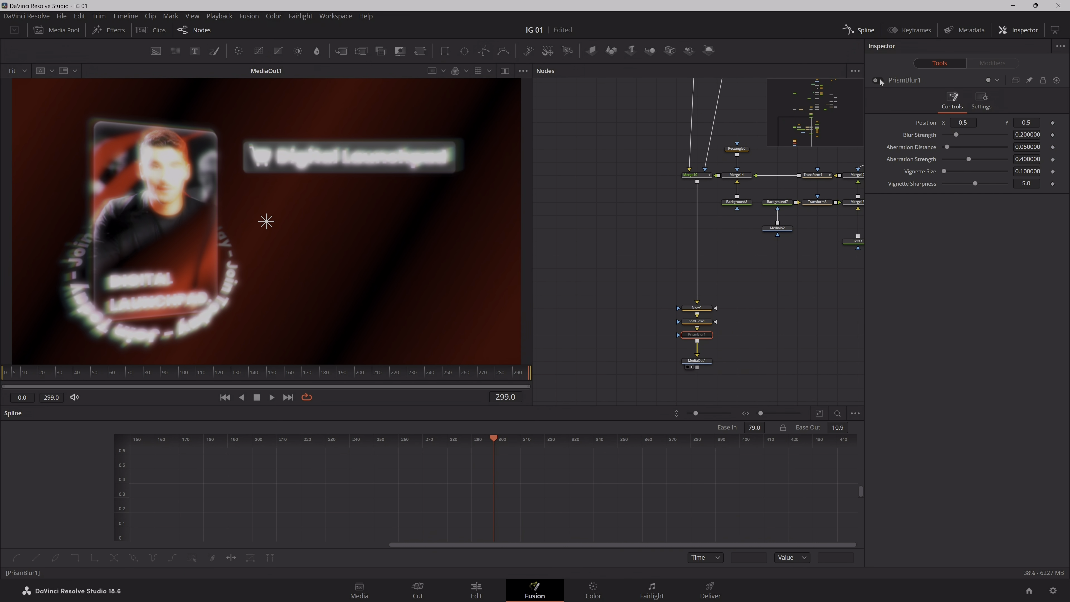
{"action": "left_click", "coordinate": [705, 324]}
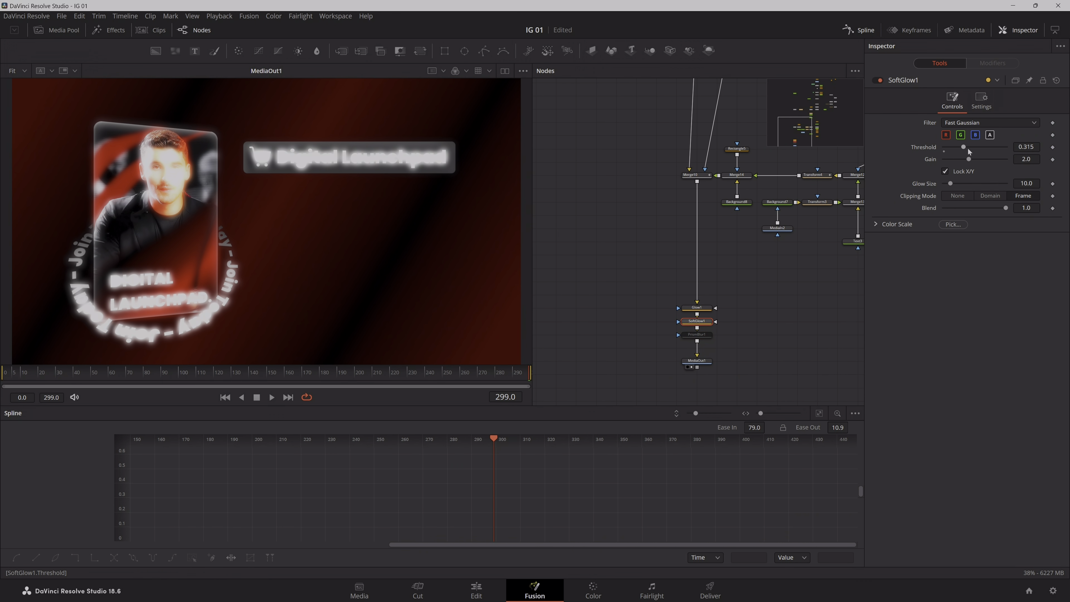
{"action": "left_click_drag", "start_coordinate": [967, 148], "coordinate": [984, 147]}
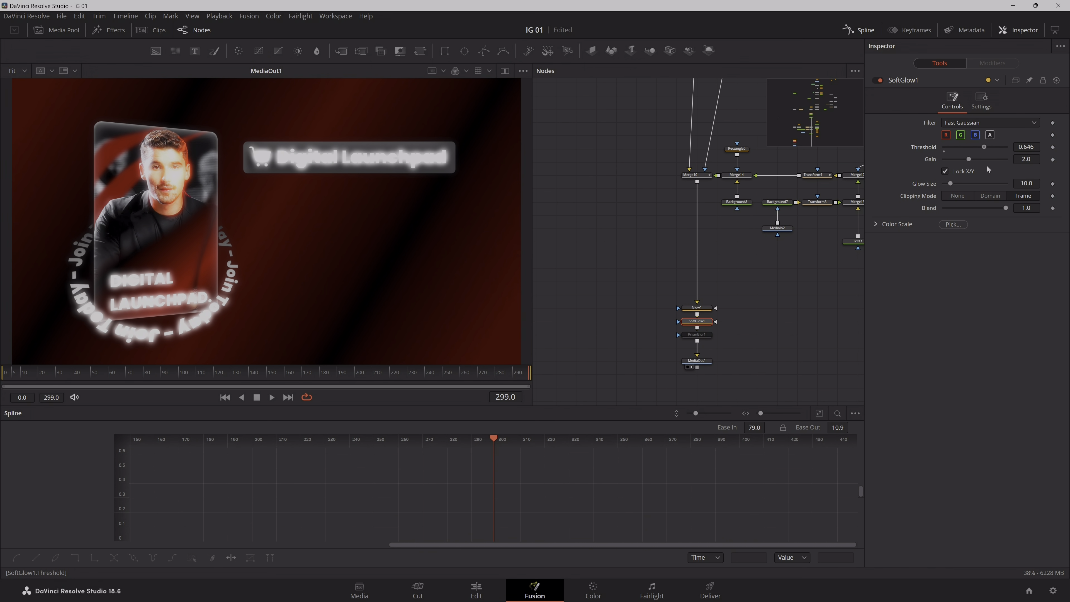
{"action": "left_click_drag", "start_coordinate": [966, 164], "coordinate": [953, 174]}
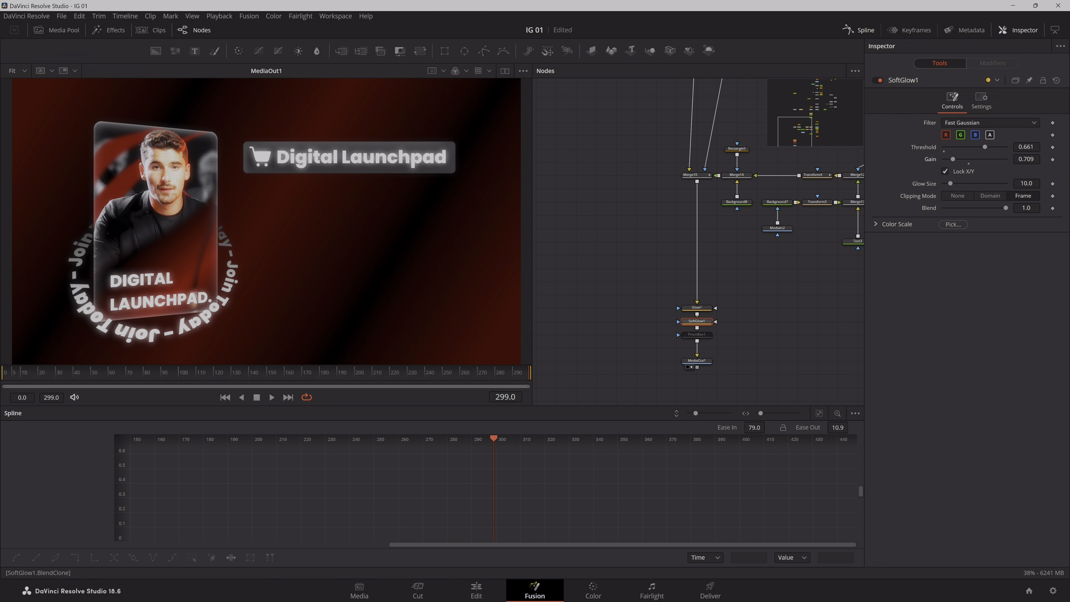
{"action": "left_click_drag", "start_coordinate": [966, 211], "coordinate": [957, 212]}
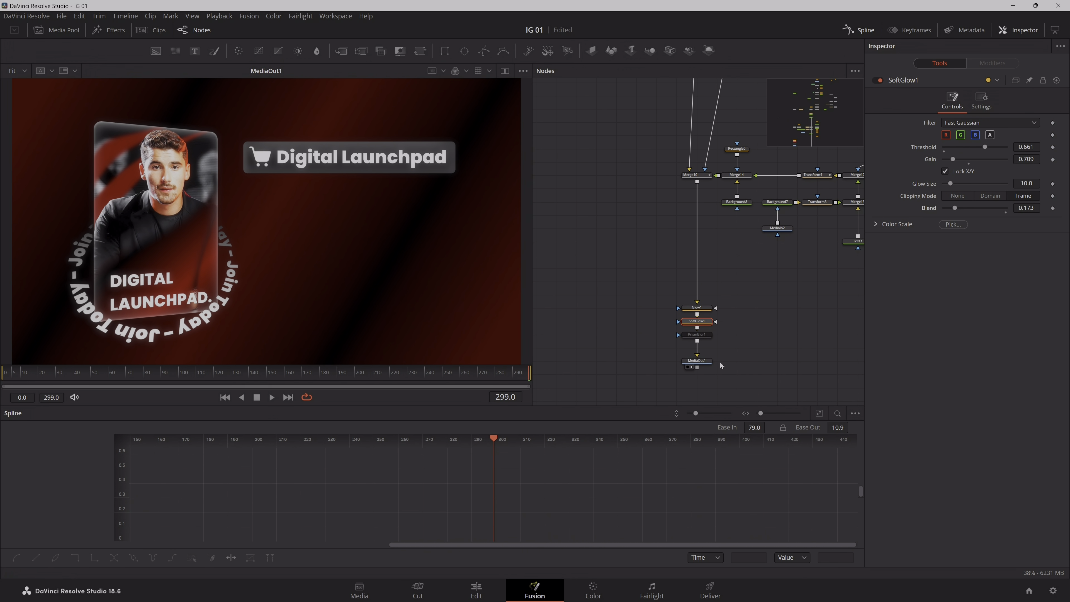
- Re-enable PrismBlur1 and set Blur Strength to 0, Aberration Distance to 0, Aberration Strength to 1 and Vignette Sharpness to about 2.28
{"action": "left_click", "coordinate": [697, 334]}
{"action": "key", "text": "ctrl+p"}
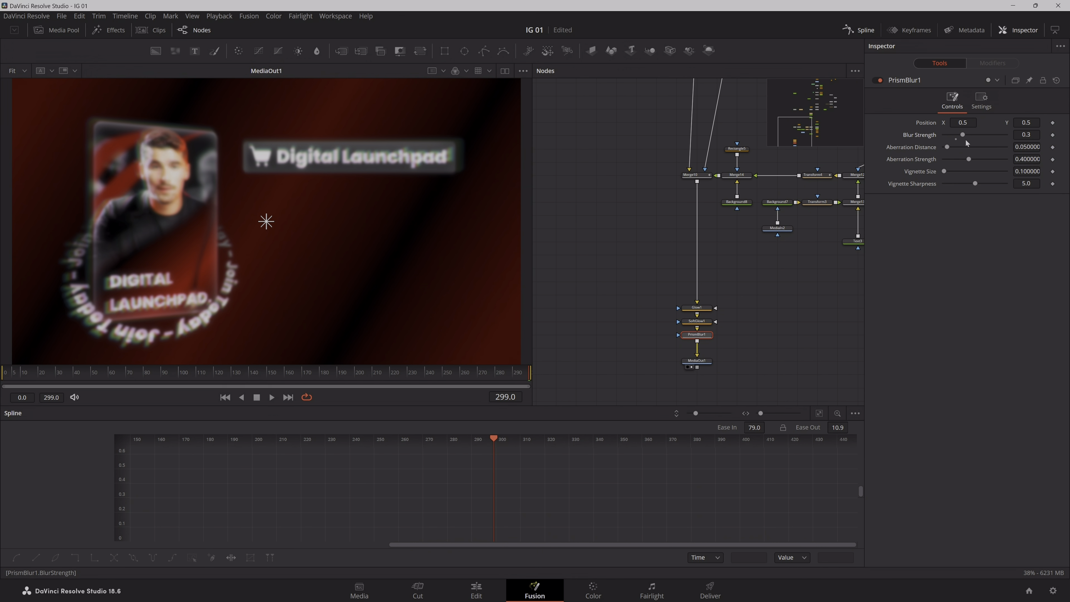
{"action": "left_click_drag", "start_coordinate": [963, 135], "coordinate": [959, 194]}
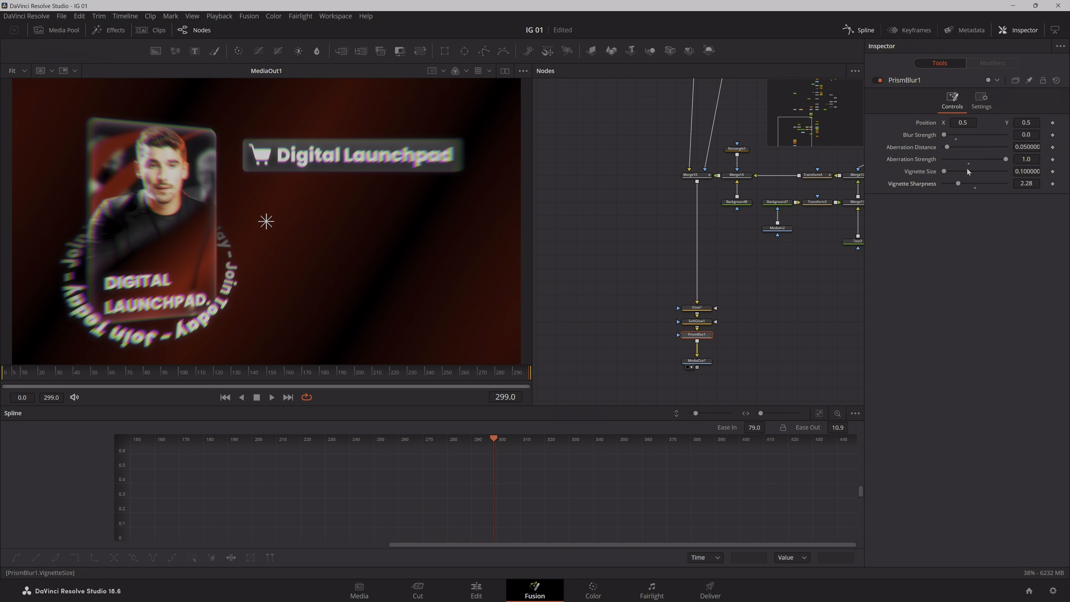
{"action": "left_click_drag", "start_coordinate": [1026, 147], "coordinate": [1008, 147]}
{"action": "scroll", "coordinate": [346, 159], "scroll_direction": "up", "scroll_amount": 5}
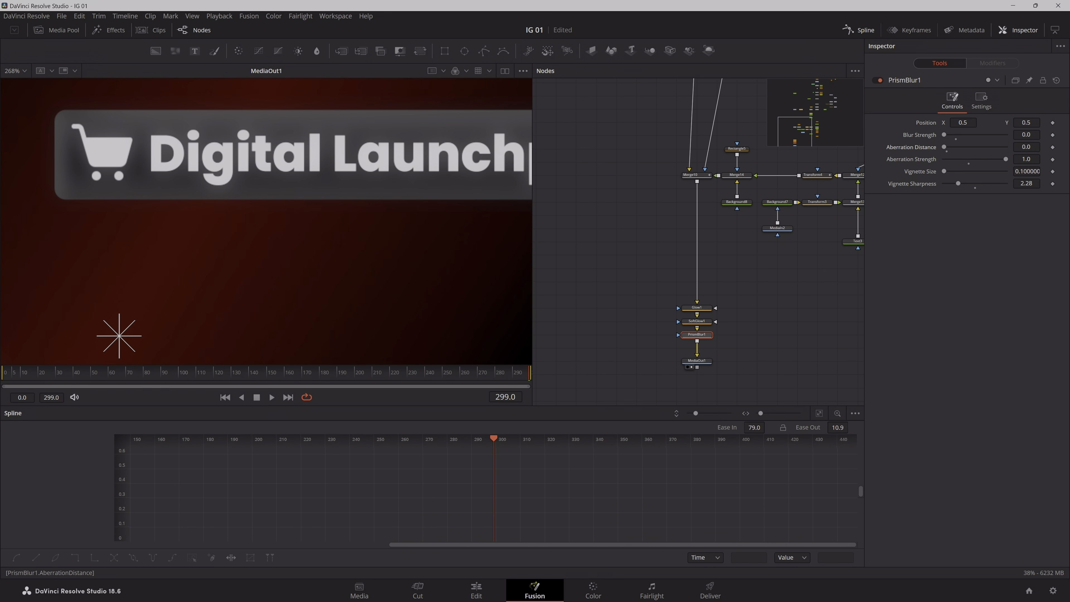
- Set the PrismBlur node's aberration distance to 0.005
{"action": "key", "text": "ctrl+f"}
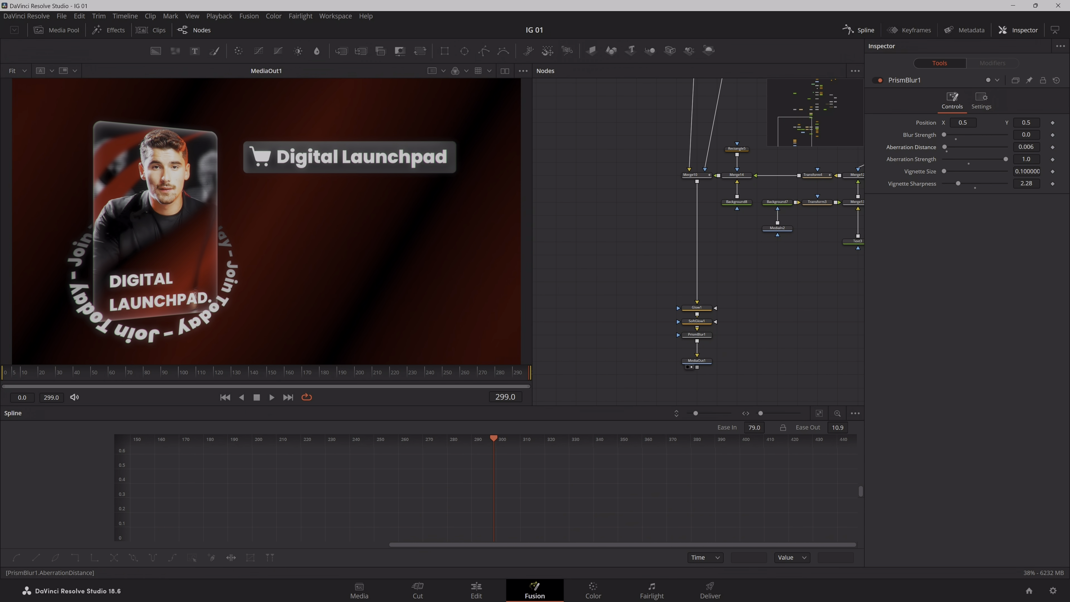
{"action": "left_click", "coordinate": [1026, 147]}
{"action": "key", "text": "Return"}
- Move MediaOut and PrismBlur lower in the node graph and add a Film Grain node after SoftGlow
{"action": "left_click_drag", "start_coordinate": [707, 362], "coordinate": [709, 388]}
{"action": "left_click_drag", "start_coordinate": [707, 336], "coordinate": [708, 375]}
{"action": "left_click", "coordinate": [708, 322]}
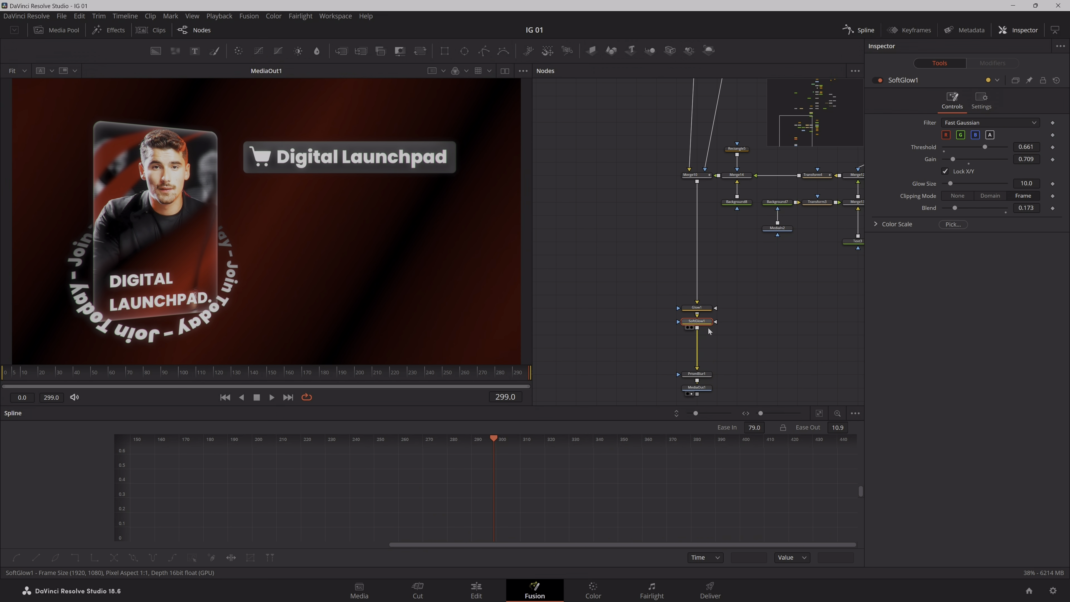
{"action": "key", "text": "shift+space"}
{"action": "type", "text": "film"}
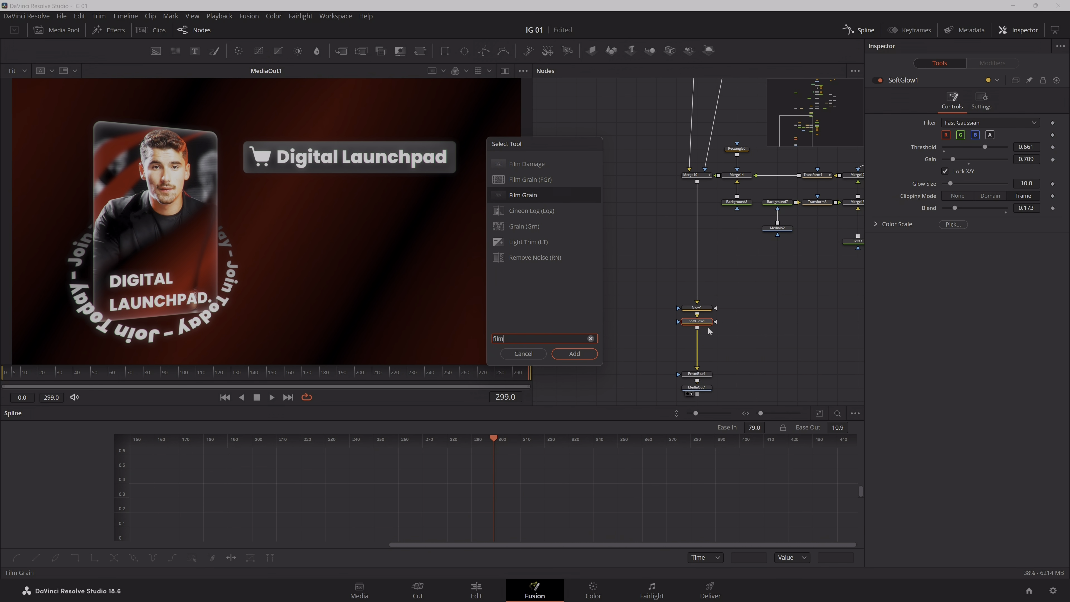
{"action": "key", "text": "Down"}
{"action": "key", "text": "Return"}
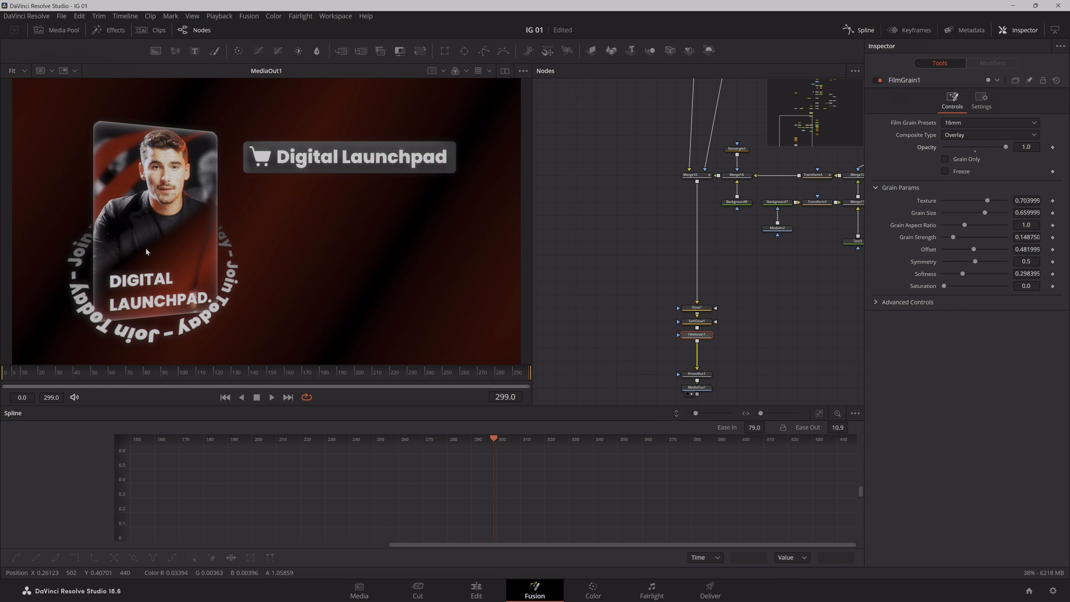
- In the Film Grain node's advanced controls, raise both Shadows and Highlights to 1.0 while checking the grain up close
{"action": "scroll", "coordinate": [154, 251], "scroll_direction": "up", "scroll_amount": 5}
{"action": "left_click_drag", "start_coordinate": [219, 356], "coordinate": [160, 218]}
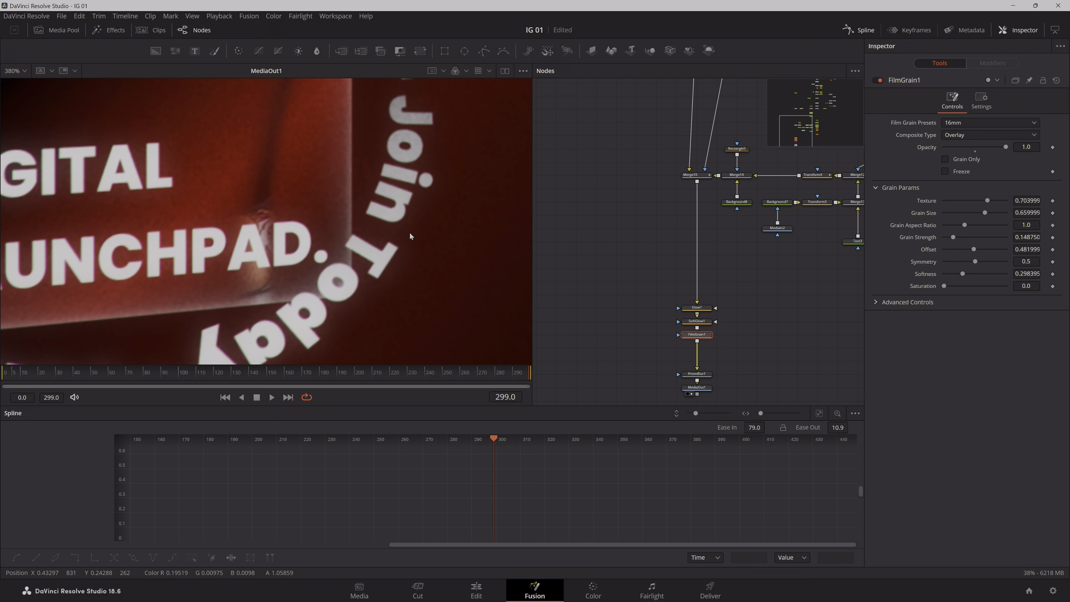
{"action": "left_click", "coordinate": [966, 301]}
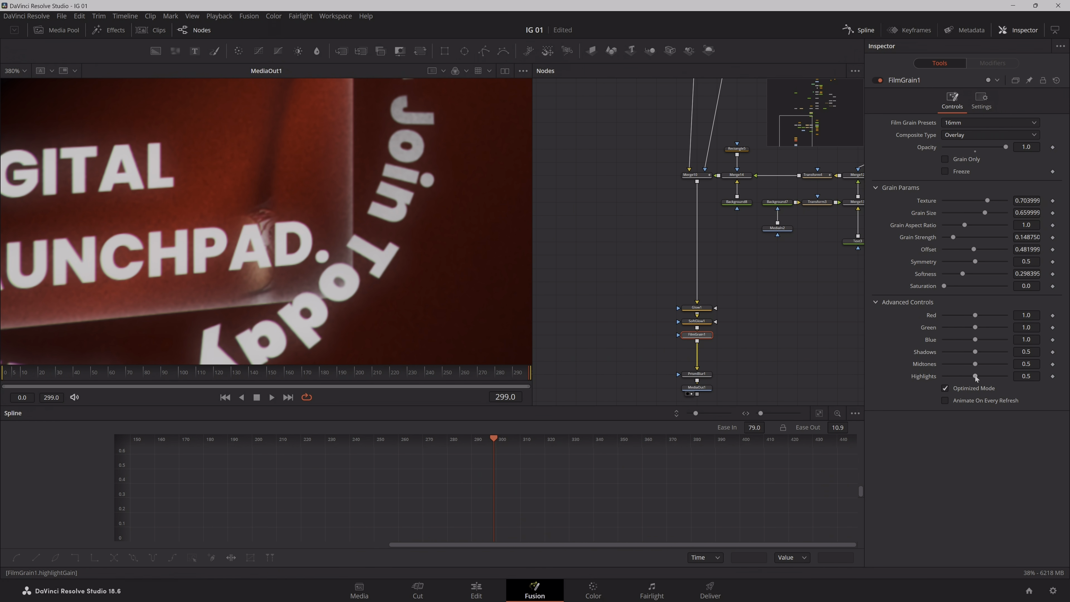
{"action": "left_click_drag", "start_coordinate": [975, 352], "coordinate": [1011, 356]}
{"action": "left_click_drag", "start_coordinate": [438, 212], "coordinate": [430, 371]}
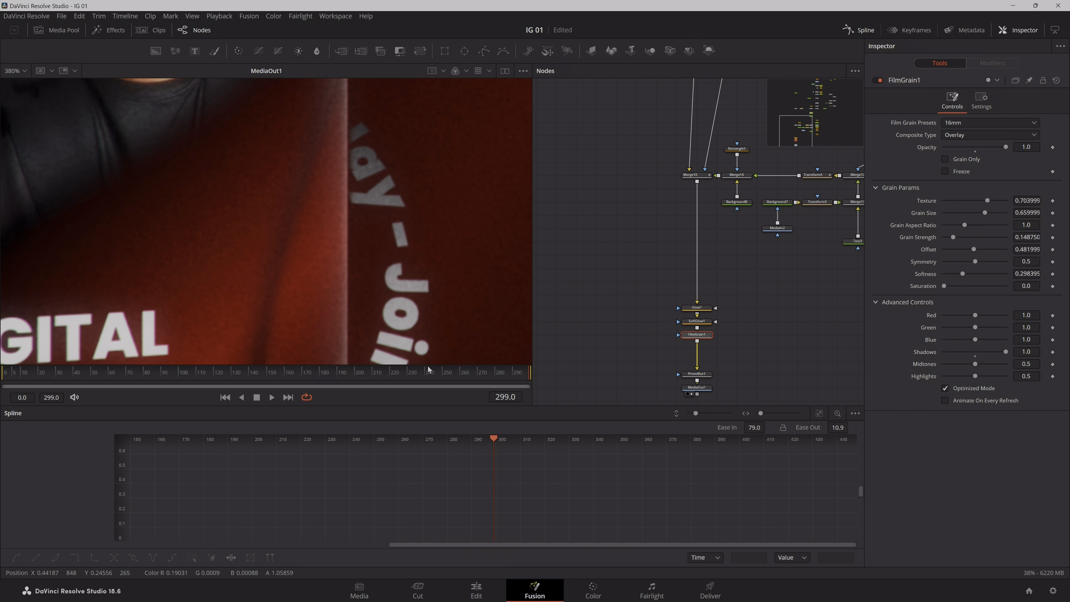
{"action": "left_click_drag", "start_coordinate": [373, 169], "coordinate": [508, 343]}
{"action": "left_click_drag", "start_coordinate": [315, 263], "coordinate": [392, 118]}
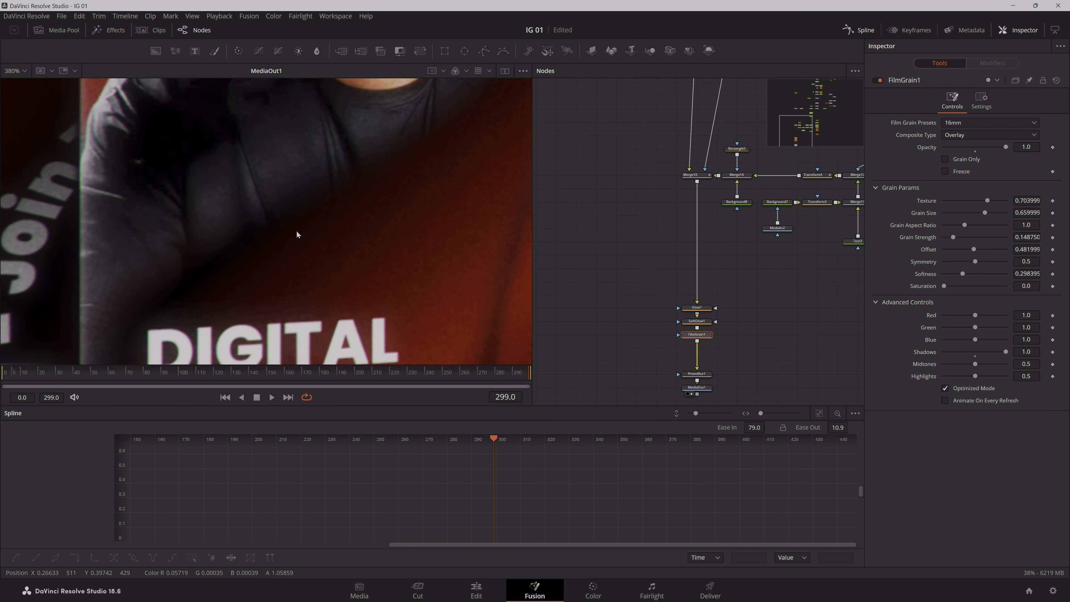
{"action": "left_click_drag", "start_coordinate": [296, 235], "coordinate": [358, 152]}
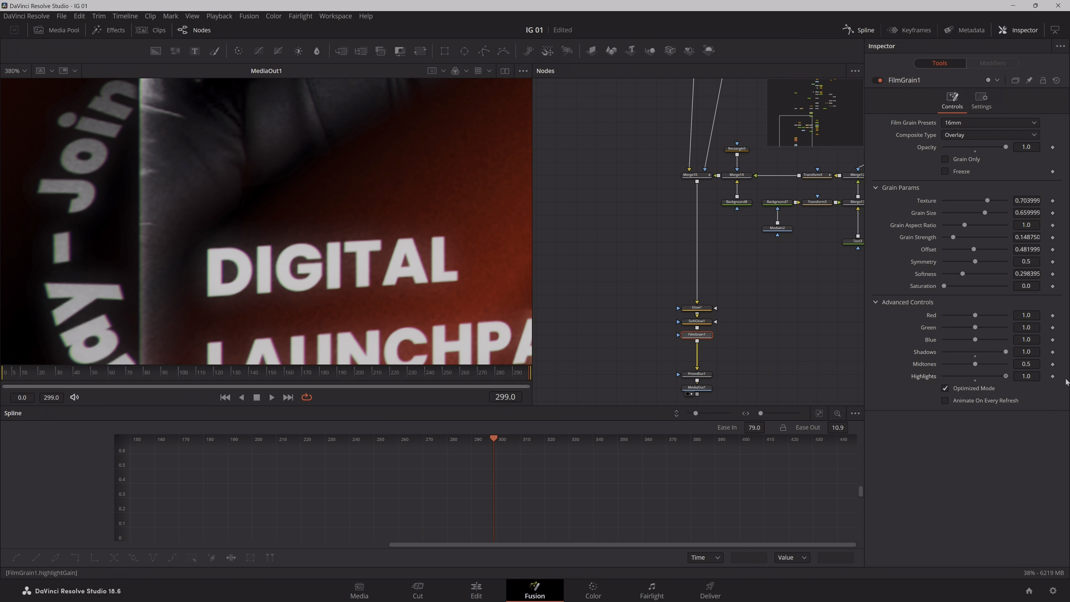
{"action": "left_click_drag", "start_coordinate": [875, 403], "coordinate": [1011, 379]}
{"action": "left_click_drag", "start_coordinate": [264, 212], "coordinate": [352, 320]}
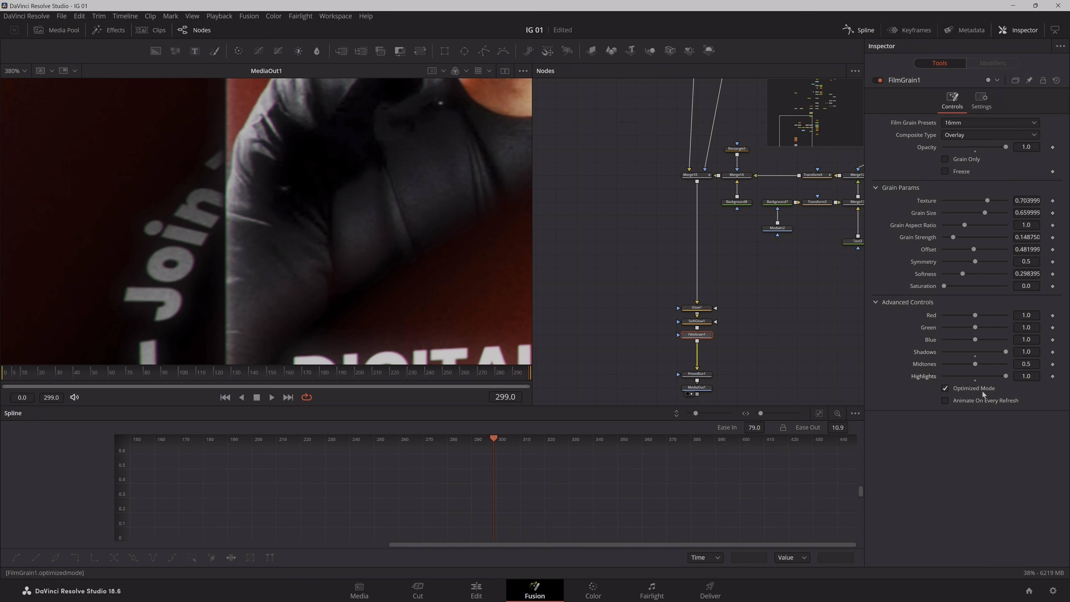
- Briefly preview only the grain, set its texture to 0 and strength to 0.14875, and save the project
{"action": "left_click", "coordinate": [961, 158]}
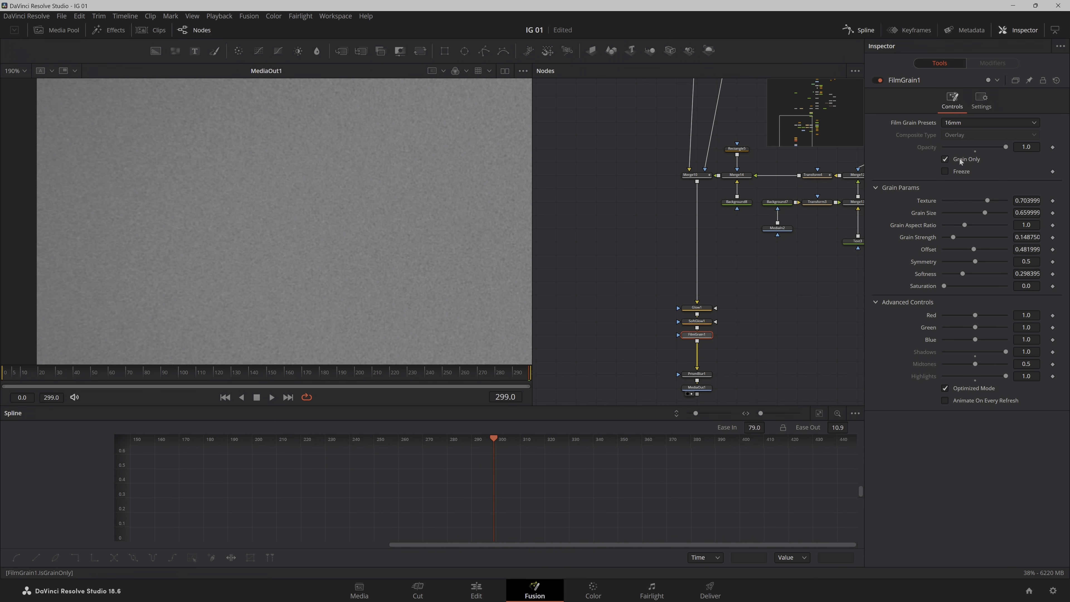
{"action": "left_click", "coordinate": [961, 159]}
{"action": "left_click_drag", "start_coordinate": [988, 200], "coordinate": [894, 215]}
{"action": "left_click_drag", "start_coordinate": [953, 237], "coordinate": [953, 237]}
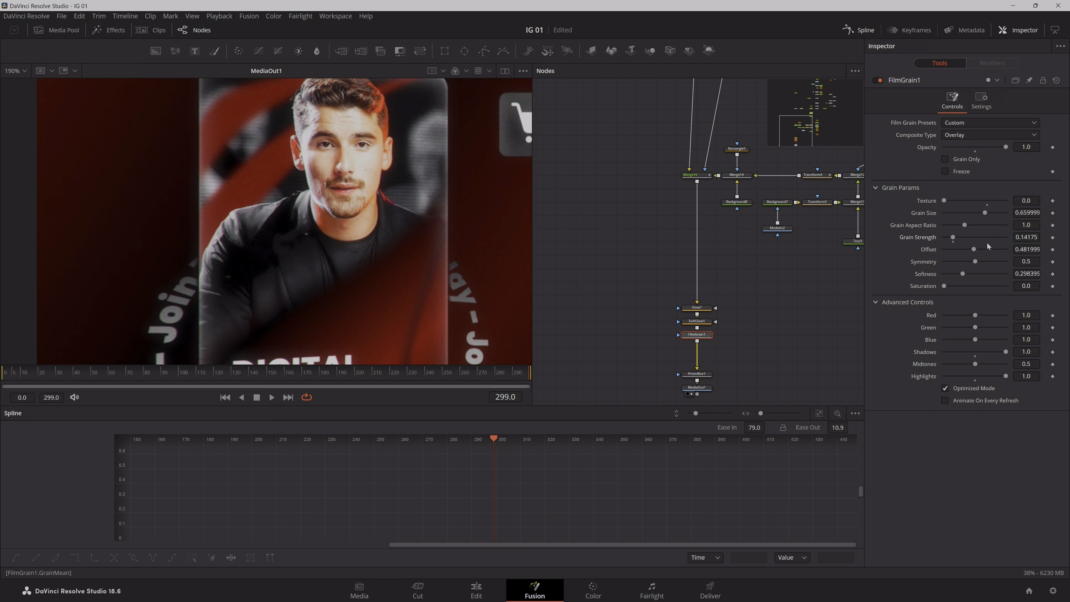
{"action": "left_click_drag", "start_coordinate": [420, 266], "coordinate": [55, 265]}
{"action": "key", "text": "ctrl+s"}
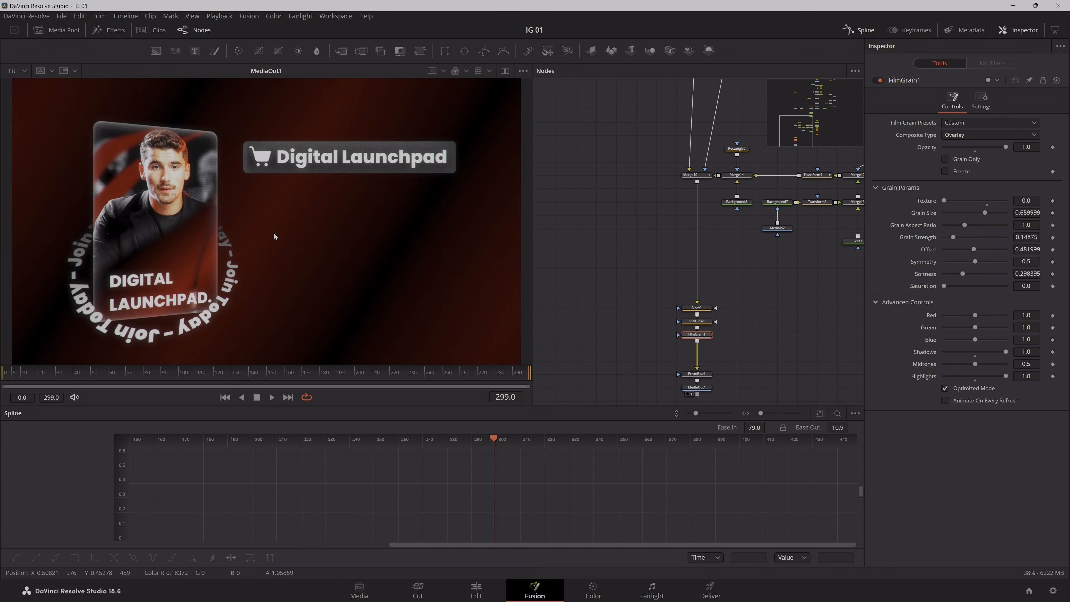
- Add a Film Damage node between Film Grain and PrismBlur
{"action": "key", "text": "shift+space"}
{"action": "type", "text": "fio"}
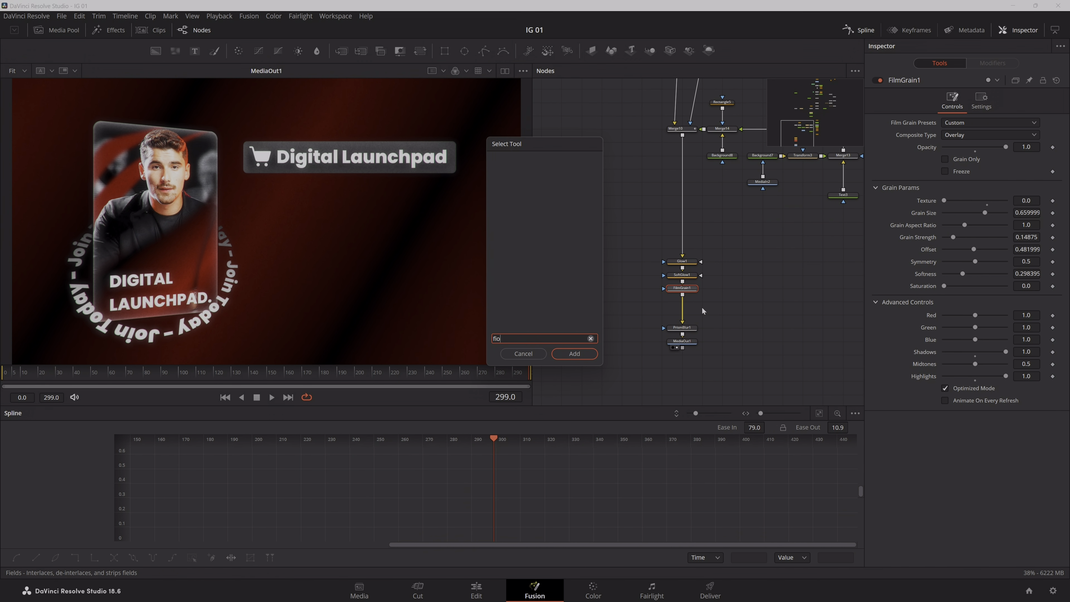
{"action": "type", "text": "lm"}
{"action": "key", "text": "BackSpace"}
{"action": "key", "text": "BackSpace"}
{"action": "key", "text": "BackSpace"}
{"action": "key", "text": "BackSpace"}
{"action": "type", "text": "ilm dam"}
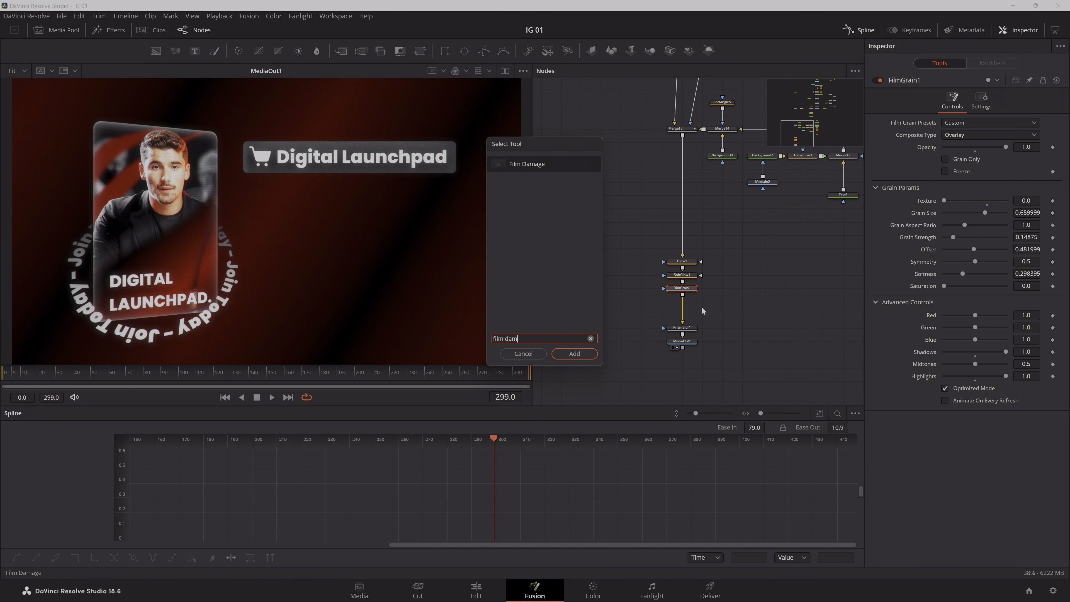
{"action": "key", "text": "Return"}
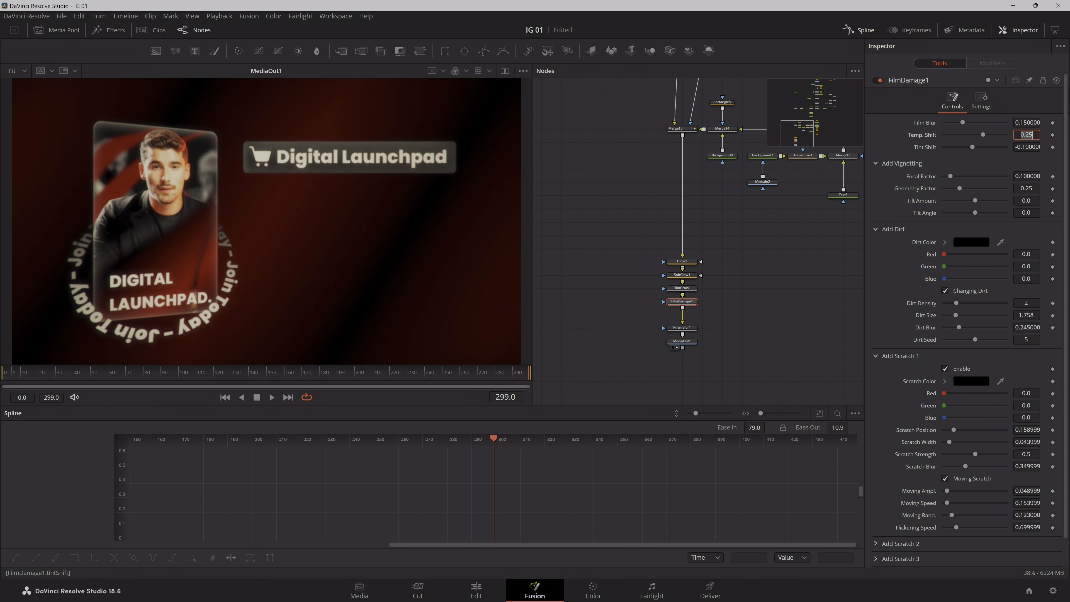
- Set the Film Damage node's temperature shift, tint shift and vignetting focal factor to 0
{"action": "type", "text": "0"}
{"action": "key", "text": "Tab"}
{"action": "key", "text": "Tab"}
{"action": "type", "text": "0"}
{"action": "left_click", "coordinate": [1025, 147]}
{"action": "key", "text": "Tab"}
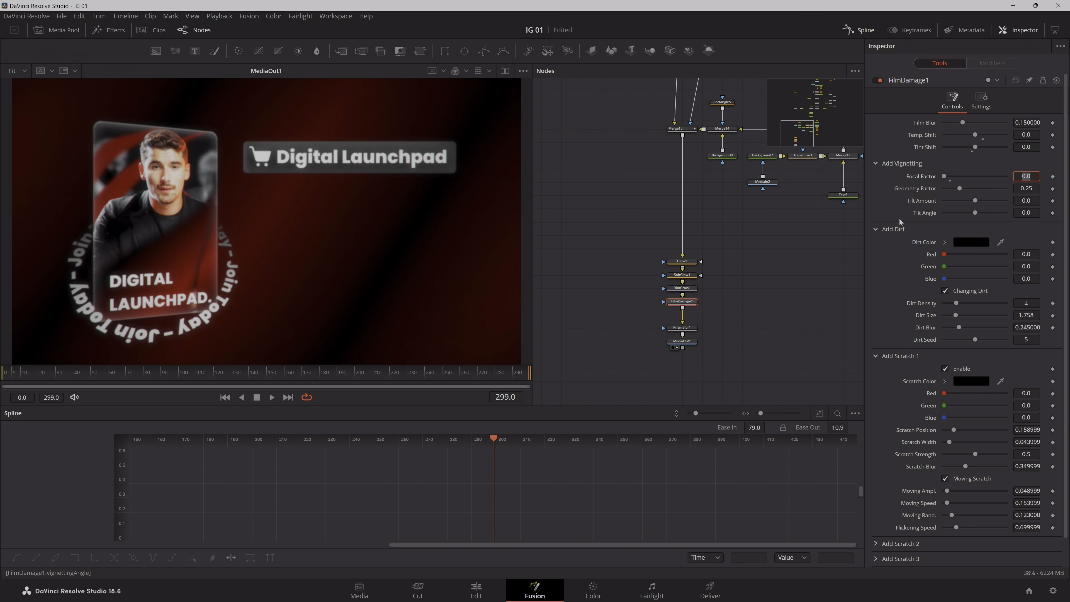
{"action": "type", "text": "0.1"}
{"action": "key", "text": "Return"}
- Change the Film Damage dirt color to white (#ffffff) and disable Scratch 1
{"action": "scroll", "coordinate": [962, 240], "scroll_direction": "down", "scroll_amount": 1}
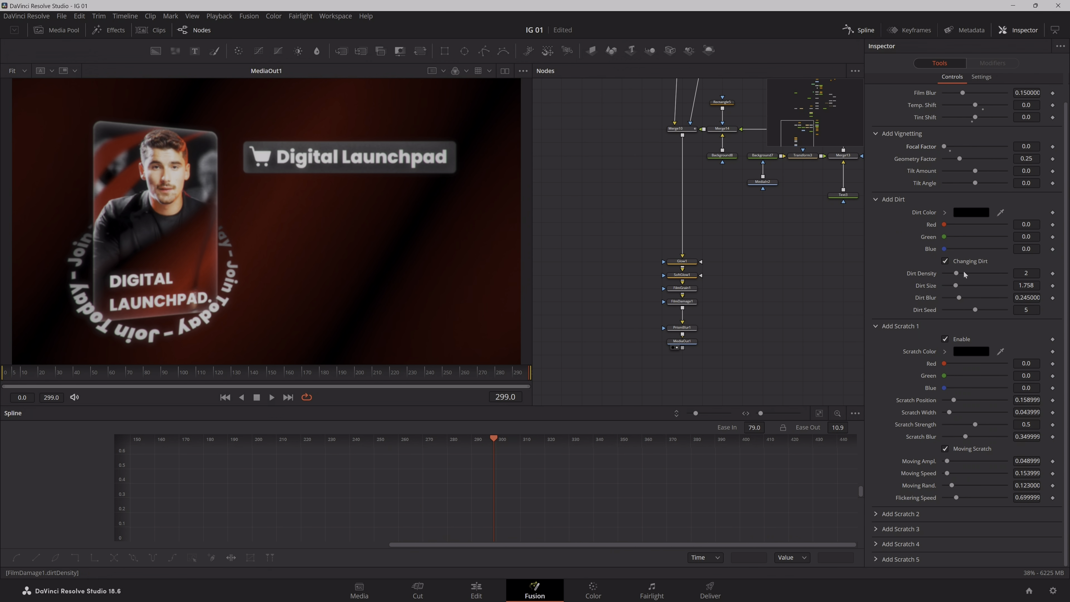
{"action": "left_click", "coordinate": [971, 212]}
{"action": "left_click_drag", "start_coordinate": [643, 285], "coordinate": [645, 220]}
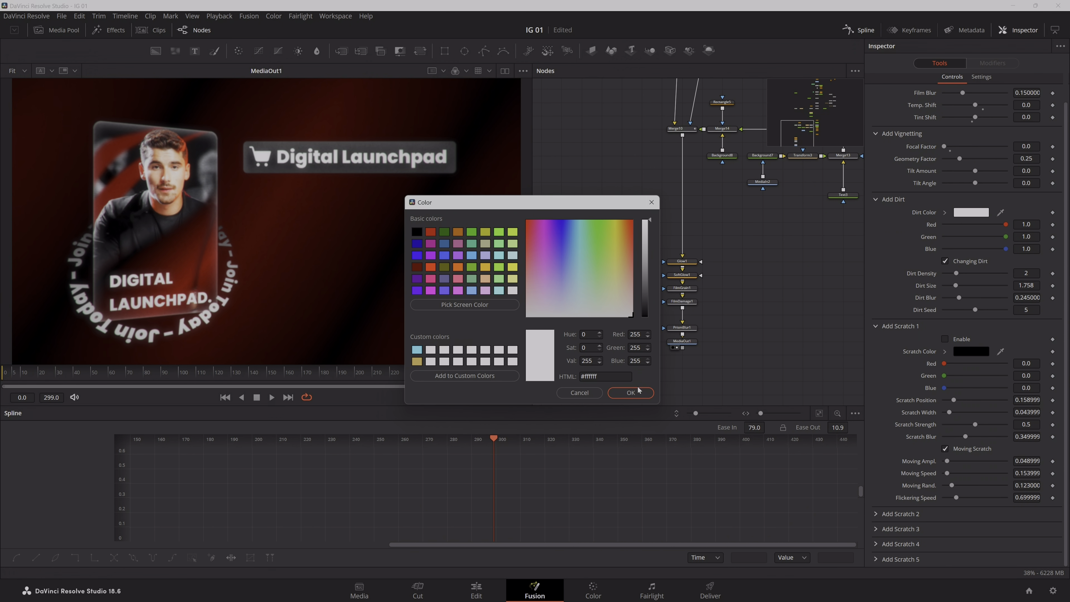
{"action": "left_click", "coordinate": [630, 392]}
- Go to frame 163, inspect the sharpness up close and set the Film Damage film blur to 0
{"action": "left_click_drag", "start_coordinate": [168, 383], "coordinate": [290, 381]}
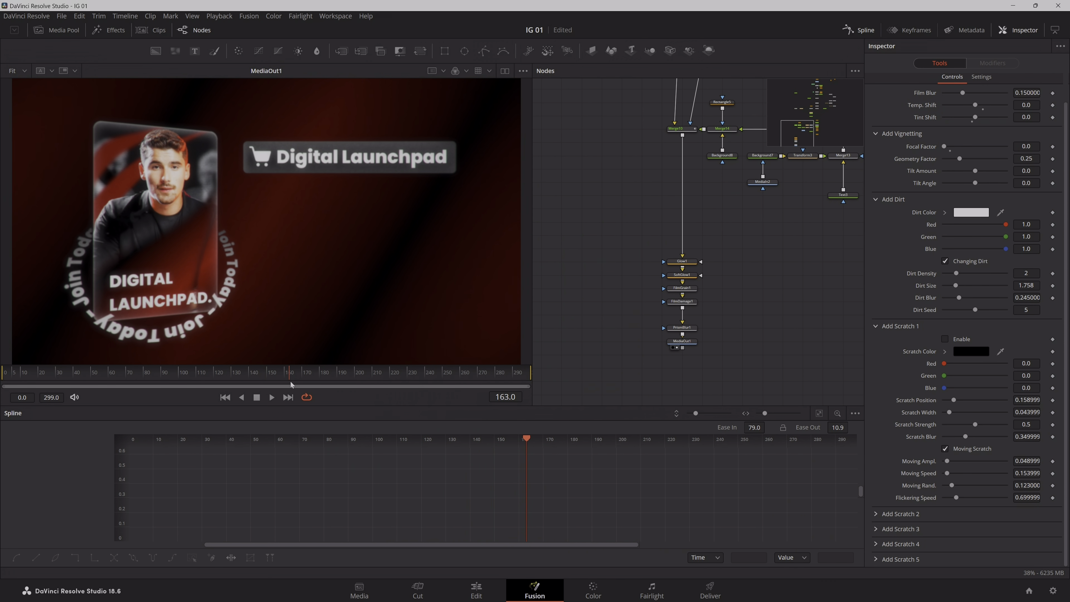
{"action": "scroll", "coordinate": [346, 263], "scroll_direction": "up", "scroll_amount": 5}
{"action": "scroll", "coordinate": [959, 127], "scroll_direction": "up", "scroll_amount": 1}
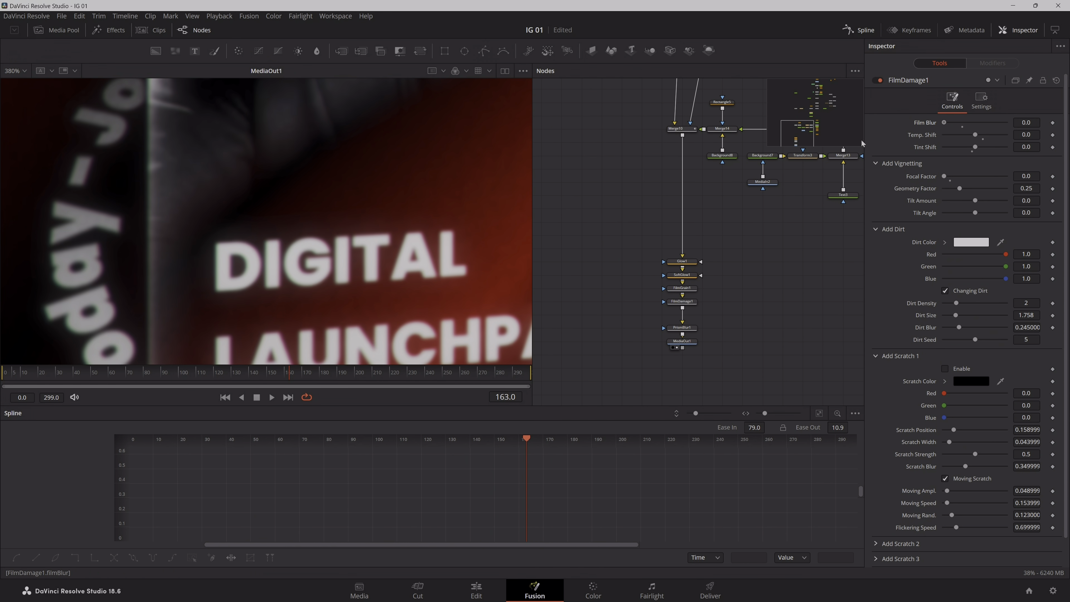
{"action": "key", "text": "ctrl+f"}
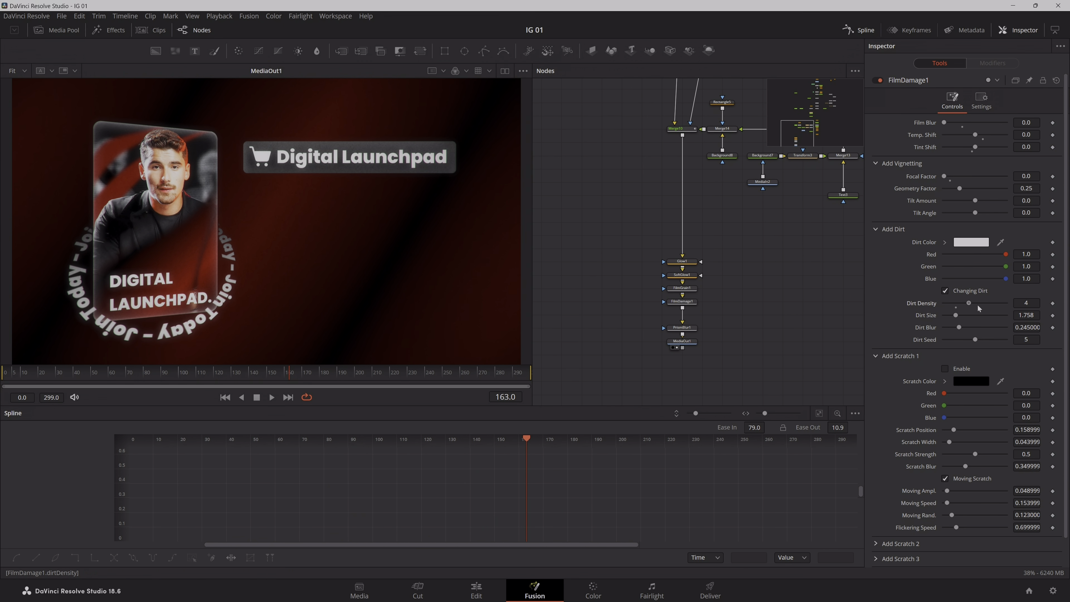
- Try higher dirt densities, settle on a dirt density of 3 and play back the animation
{"action": "left_click_drag", "start_coordinate": [1048, 316], "coordinate": [1048, 315]}
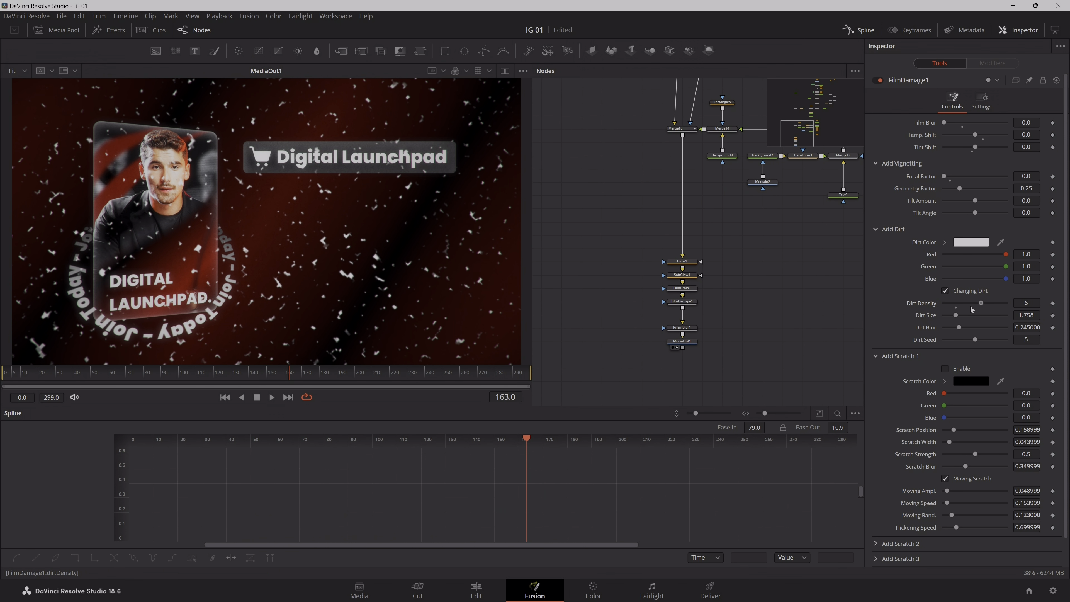
{"action": "left_click_drag", "start_coordinate": [971, 309], "coordinate": [952, 309]}
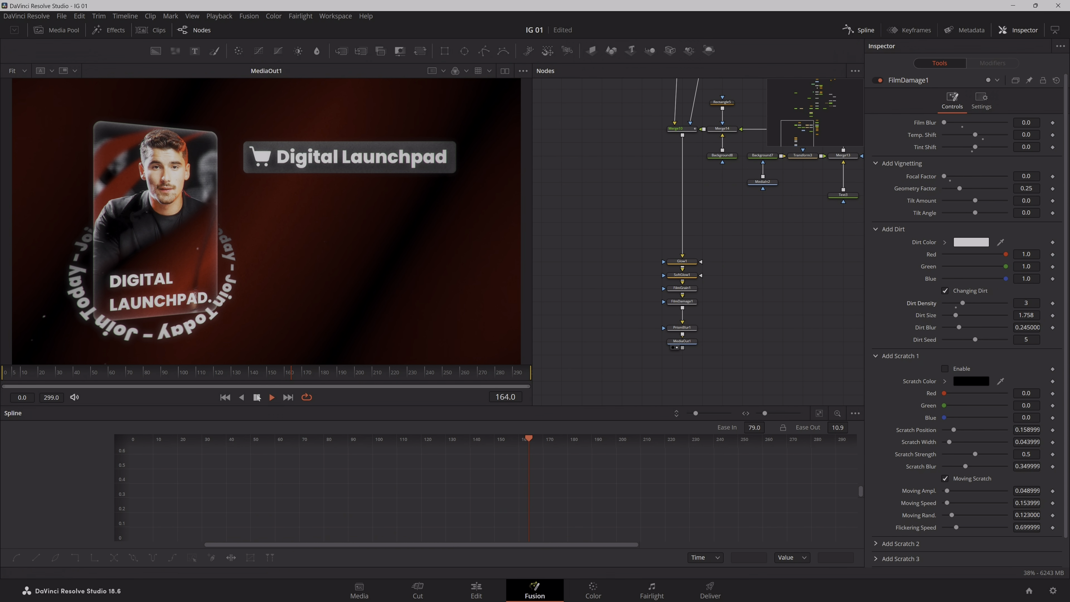
{"action": "left_click", "coordinate": [258, 397]}
{"action": "right_click", "coordinate": [397, 401]}
{"action": "left_click", "coordinate": [413, 416]}
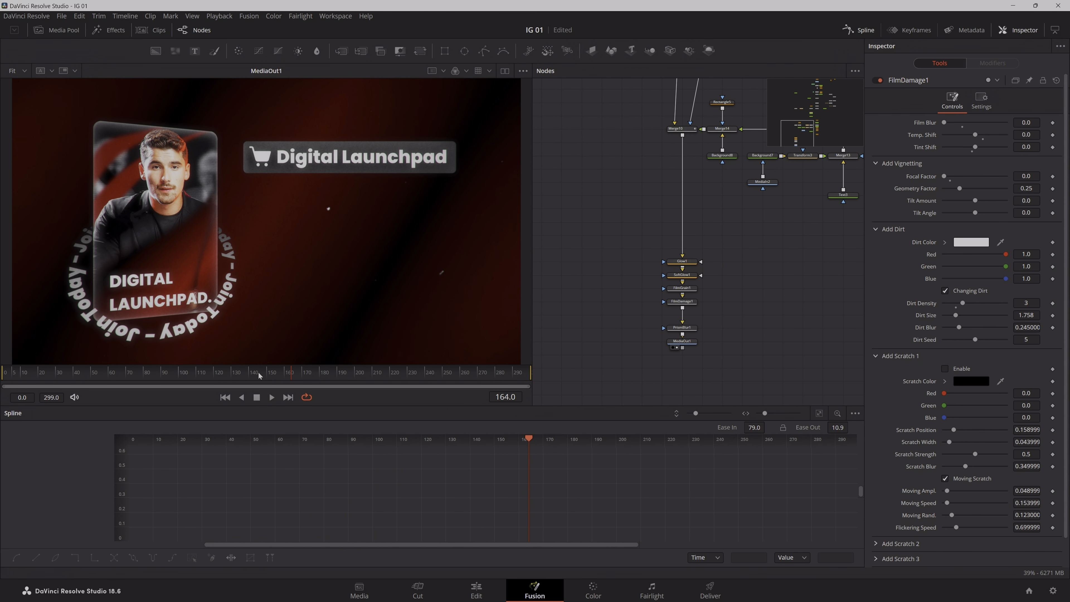
{"action": "left_click", "coordinate": [272, 397]}
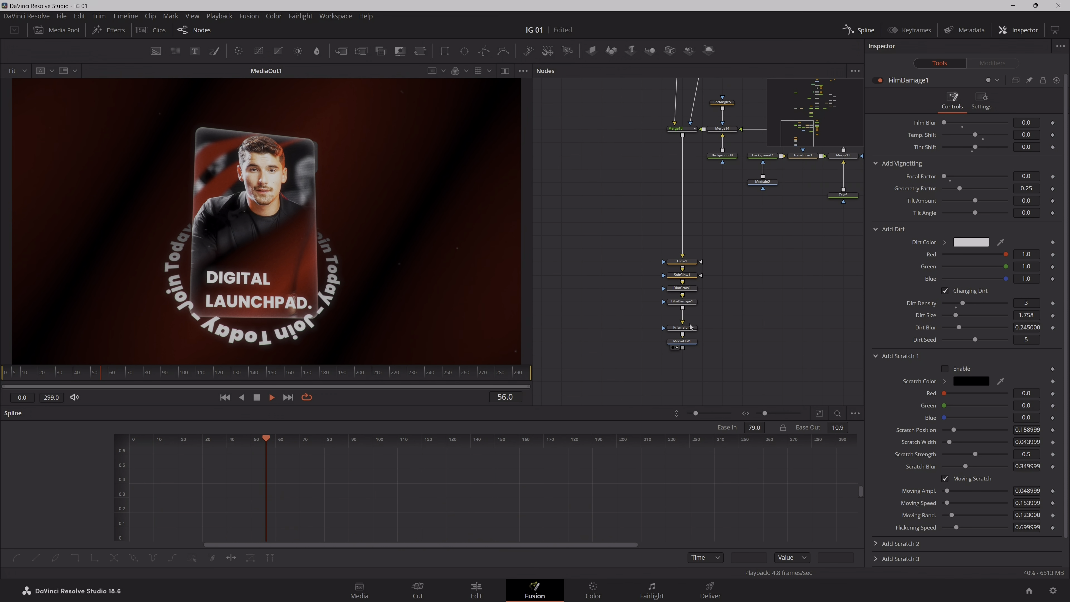
- Make room before MediaOut and add a Stop Motion node after PrismBlur
{"action": "left_click_drag", "start_coordinate": [690, 326], "coordinate": [692, 356]}
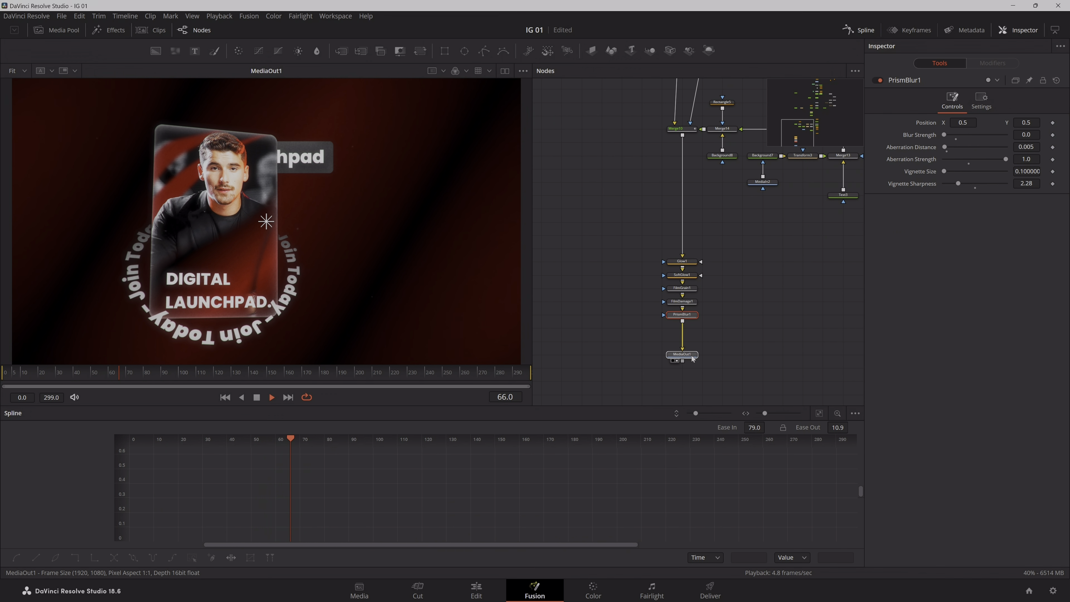
{"action": "left_click", "coordinate": [693, 358]}
{"action": "left_click", "coordinate": [691, 316]}
{"action": "key", "text": "shift+space"}
{"action": "type", "text": "stop"}
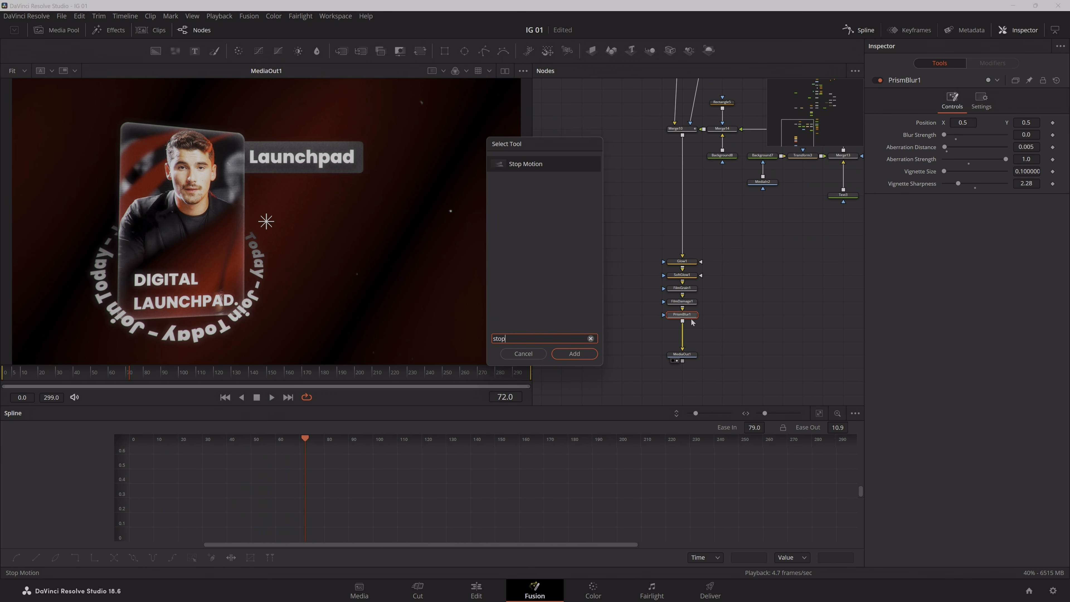
{"action": "key", "text": "Return"}
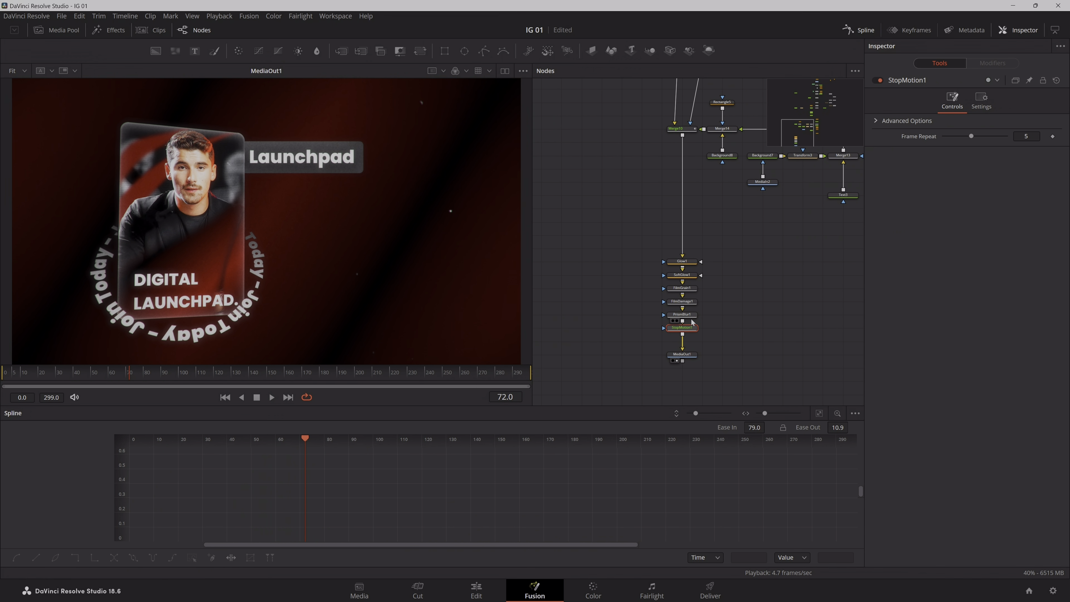
- Set the Stop Motion frame repeat to 2, and bypass the node to replay the animation without it
{"action": "left_click_drag", "start_coordinate": [976, 137], "coordinate": [944, 139]}
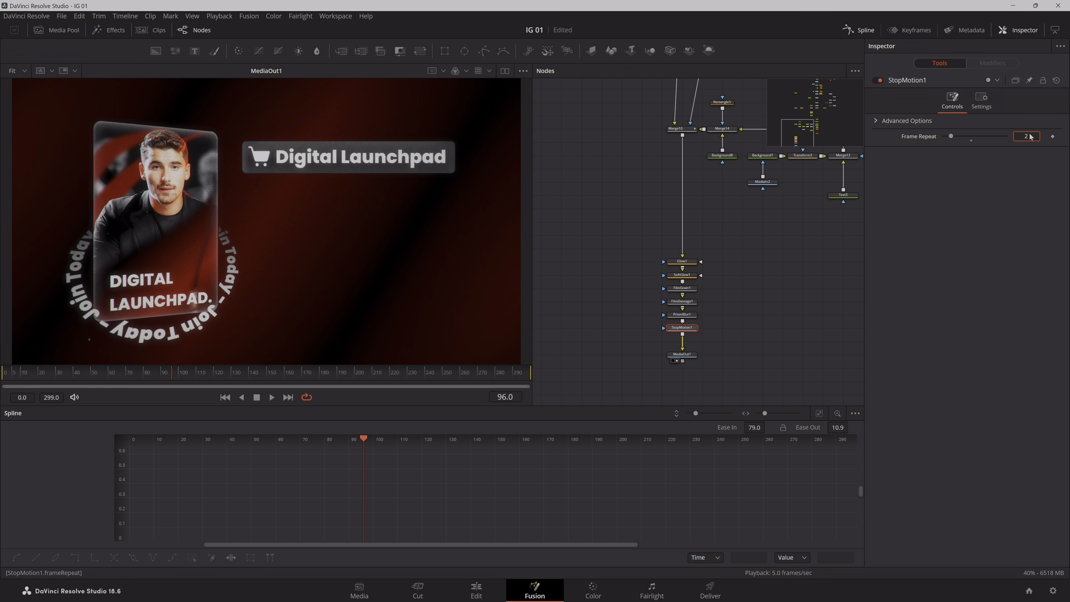
{"action": "key", "text": "Return"}
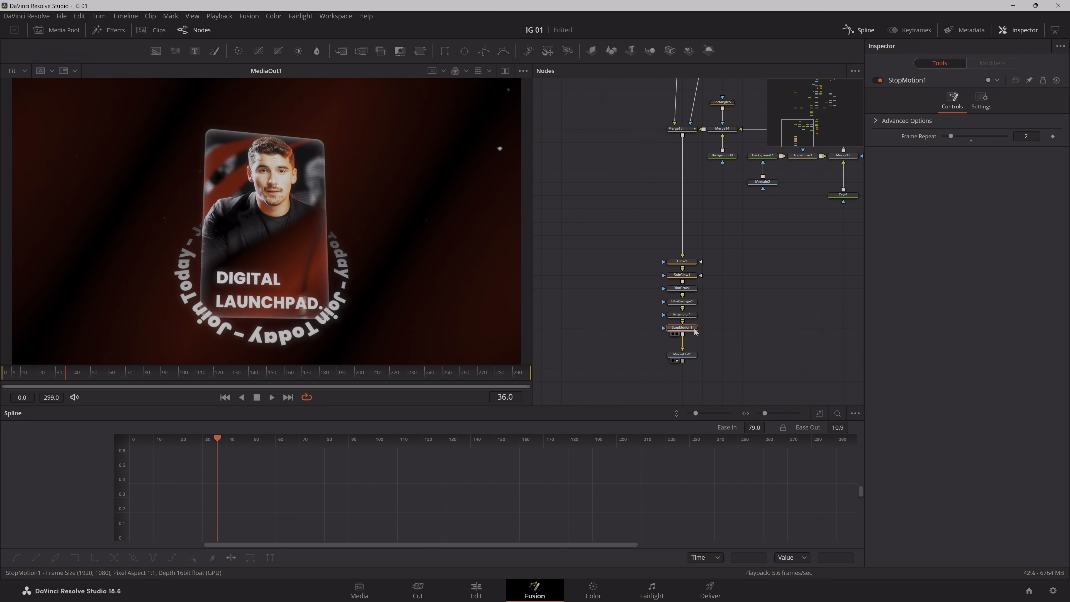
{"action": "key", "text": "ctrl+p"}
{"action": "key", "text": "space"}
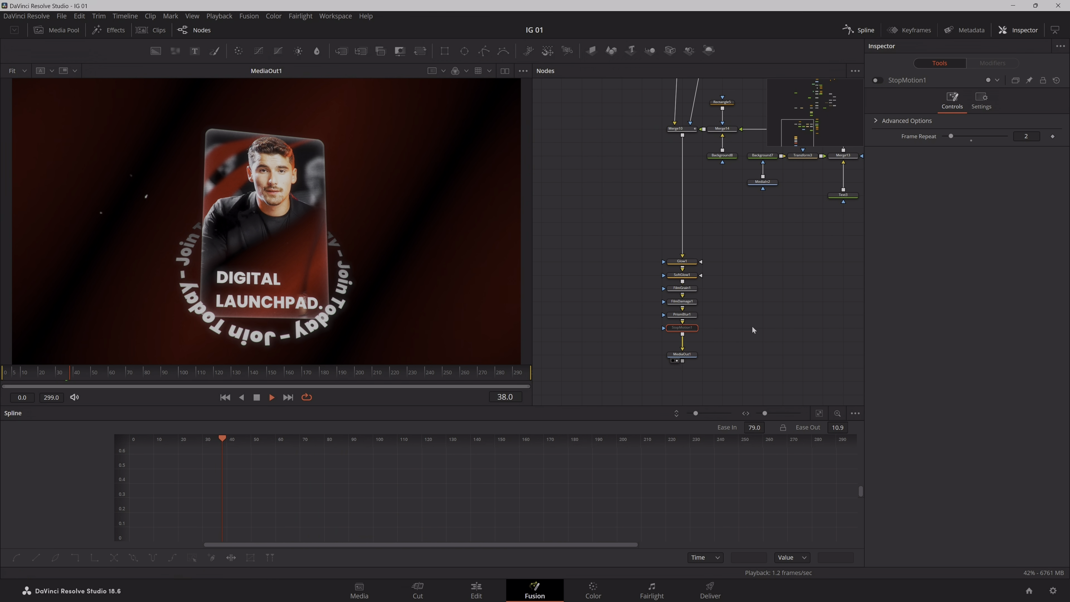
- In the Film Damage node, enable Scratch 1 and set dirt seed to 9, dirt blur to 0 and dirt size to about 1.06
{"action": "left_click", "coordinate": [693, 303]}
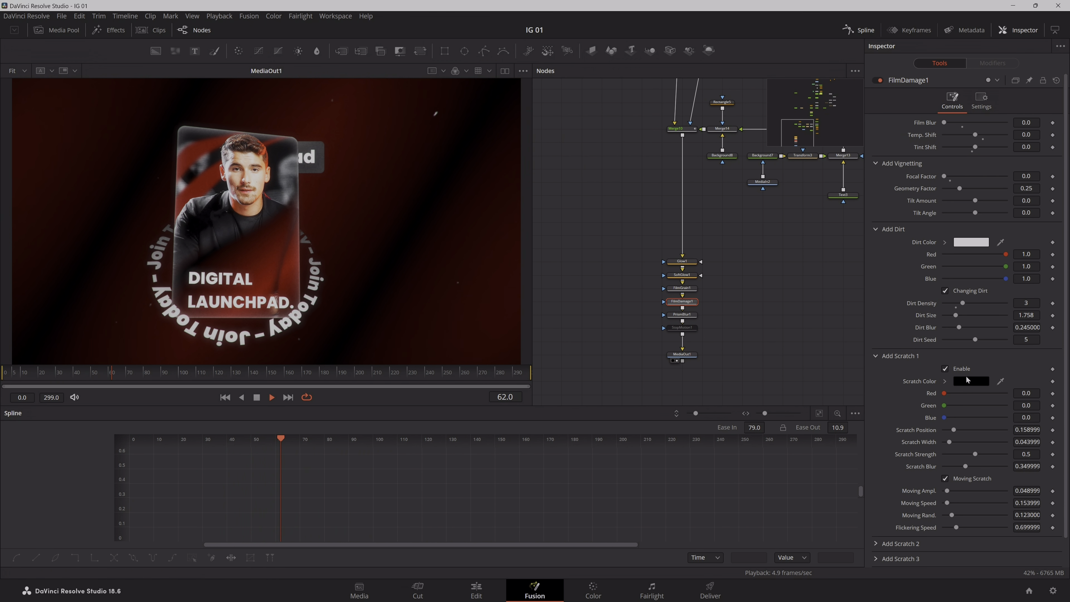
{"action": "left_click", "coordinate": [965, 378]}
{"action": "key", "text": "Escape"}
{"action": "left_click_drag", "start_coordinate": [976, 340], "coordinate": [904, 341]}
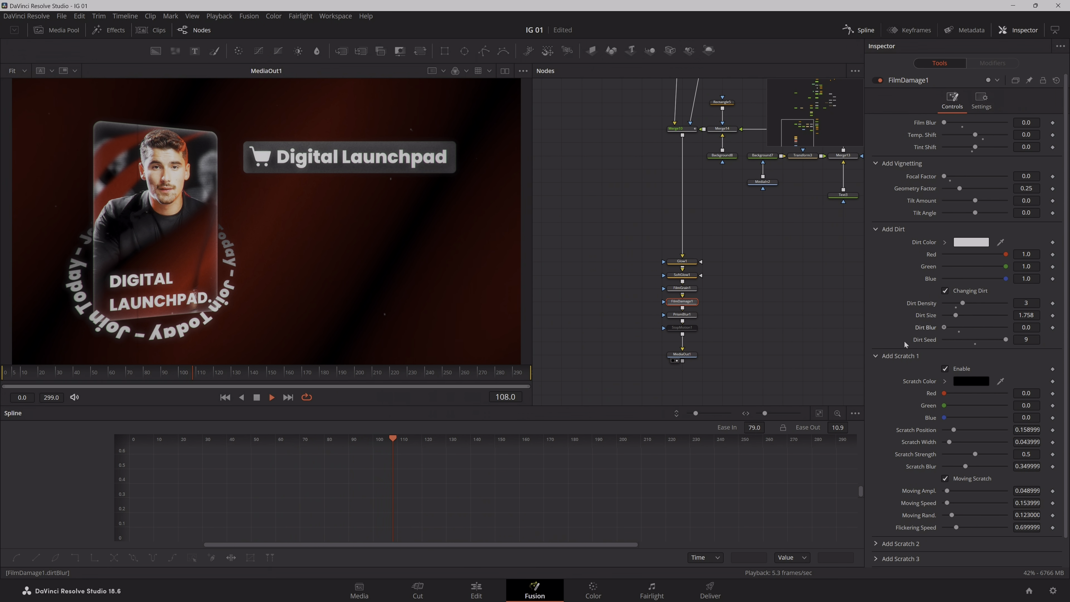
{"action": "left_click_drag", "start_coordinate": [956, 315], "coordinate": [946, 325]}
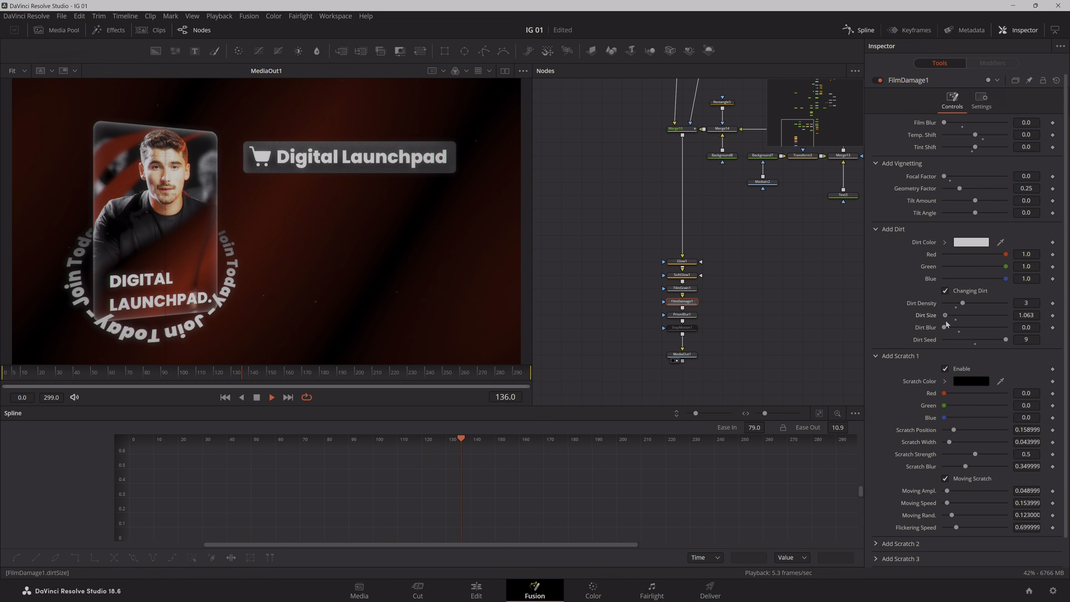
- Set the Film Damage dirt size to about 1.03, disable Scratch 1, save the project and inspect the image up close
{"action": "left_click", "coordinate": [945, 369]}
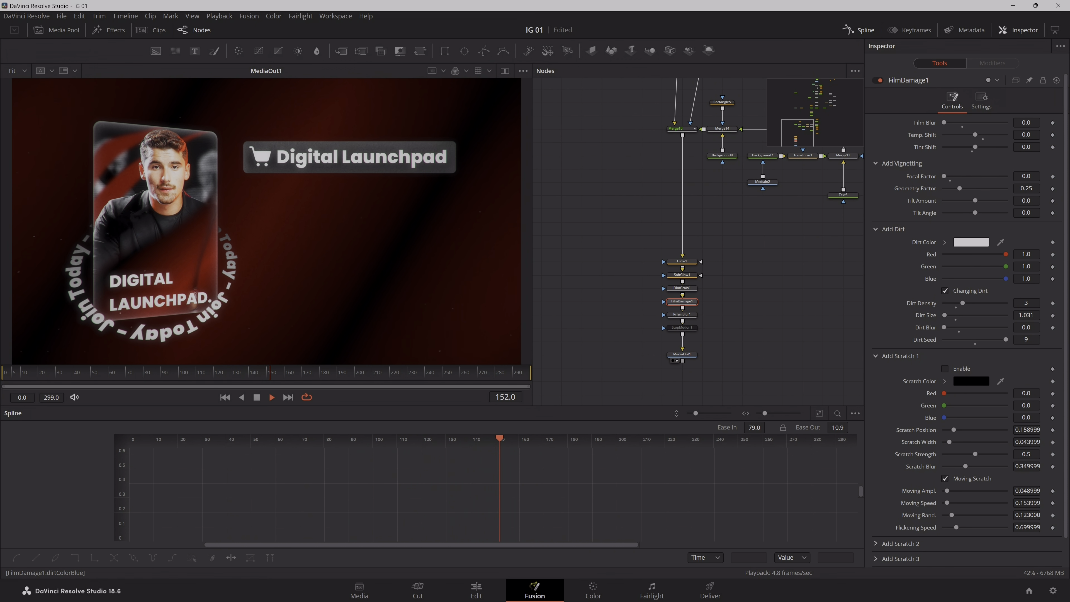
{"action": "left_click", "coordinate": [739, 316]}
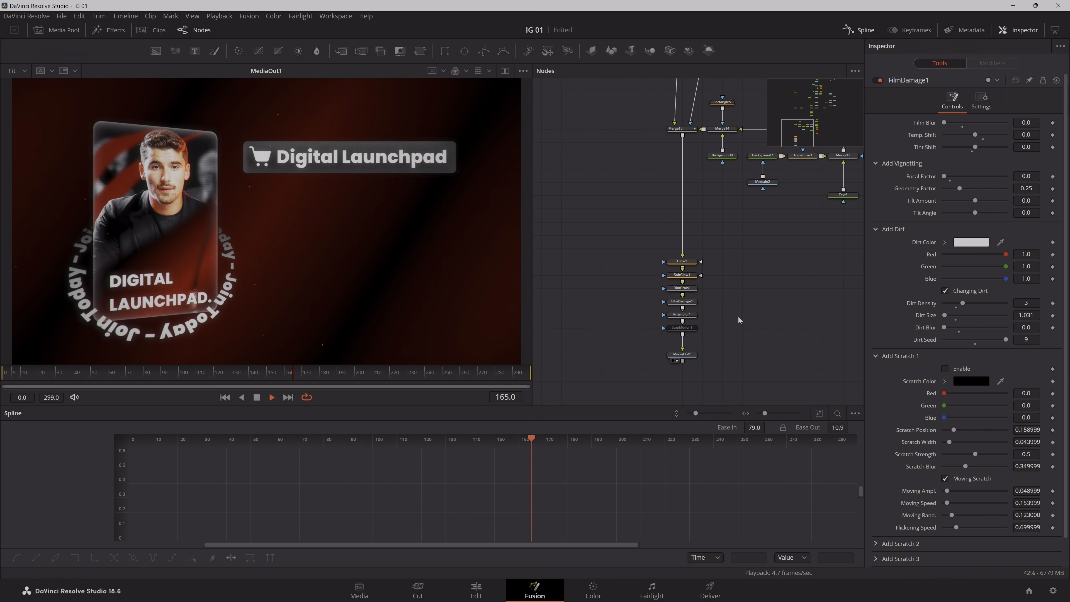
{"action": "key", "text": "ctrl+s"}
{"action": "scroll", "coordinate": [207, 266], "scroll_direction": "up", "scroll_amount": 5}
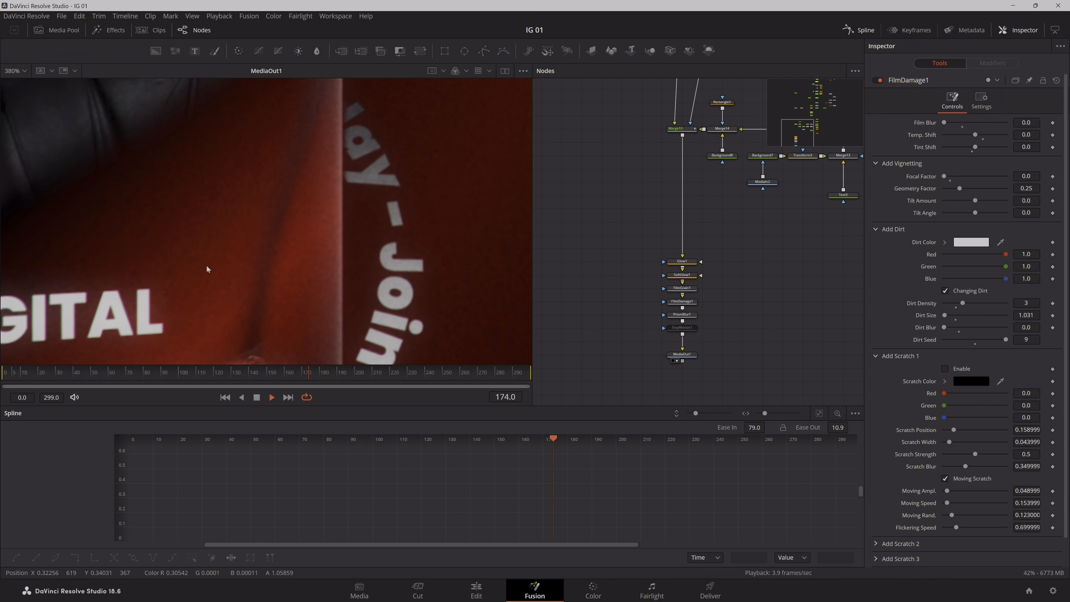
- Make room after FilmDamage1, try a Halation node there and inspect its effect on the text up close
{"action": "left_click_drag", "start_coordinate": [707, 373], "coordinate": [687, 329]}
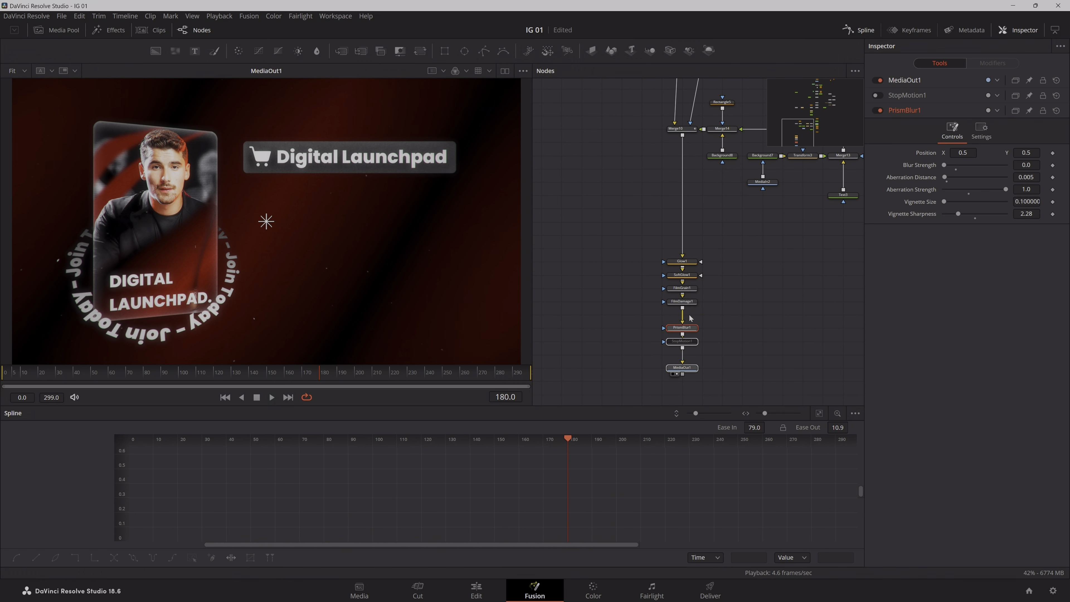
{"action": "left_click", "coordinate": [686, 303]}
{"action": "key", "text": "shift+space"}
{"action": "type", "text": "hal"}
{"action": "key", "text": "Return"}
{"action": "scroll", "coordinate": [217, 231], "scroll_direction": "up", "scroll_amount": 8}
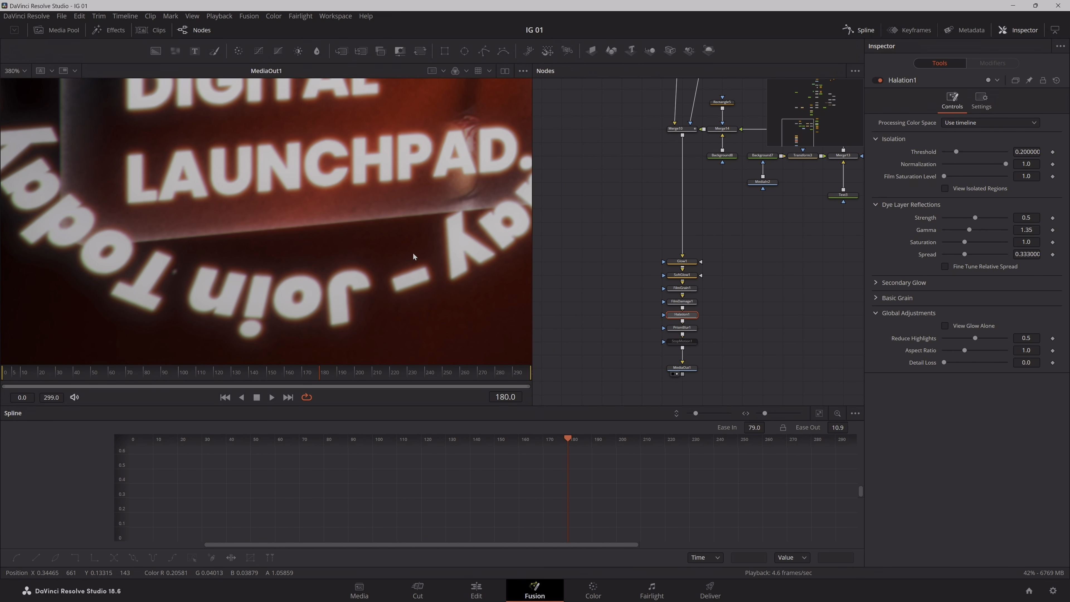
{"action": "left_click_drag", "start_coordinate": [487, 249], "coordinate": [461, 268]}
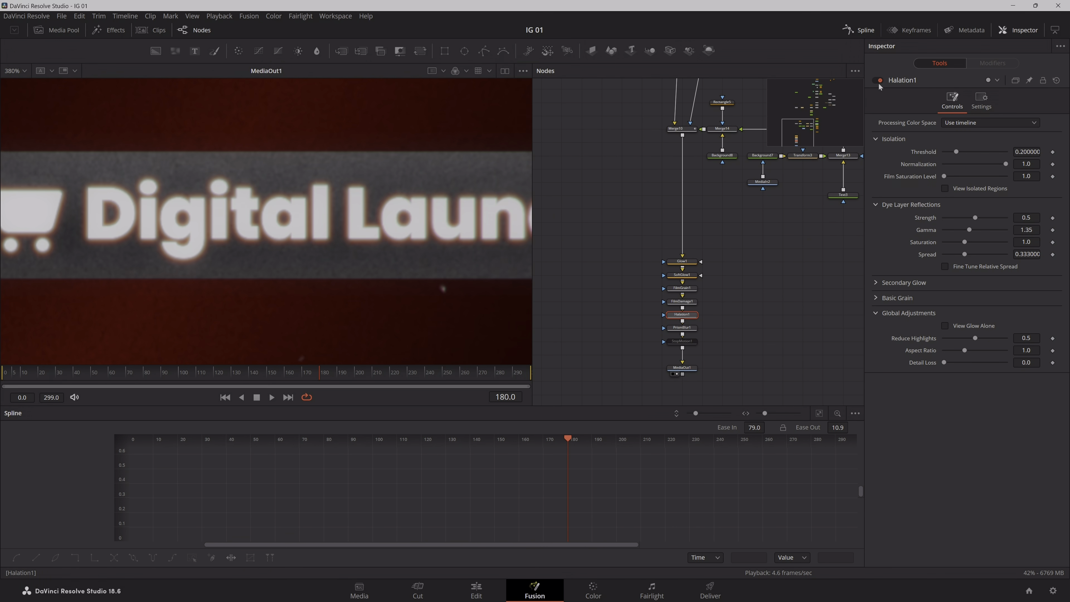
- Bypass the Halation node to compare the image without it, and delete the node
{"action": "left_click", "coordinate": [878, 80]}
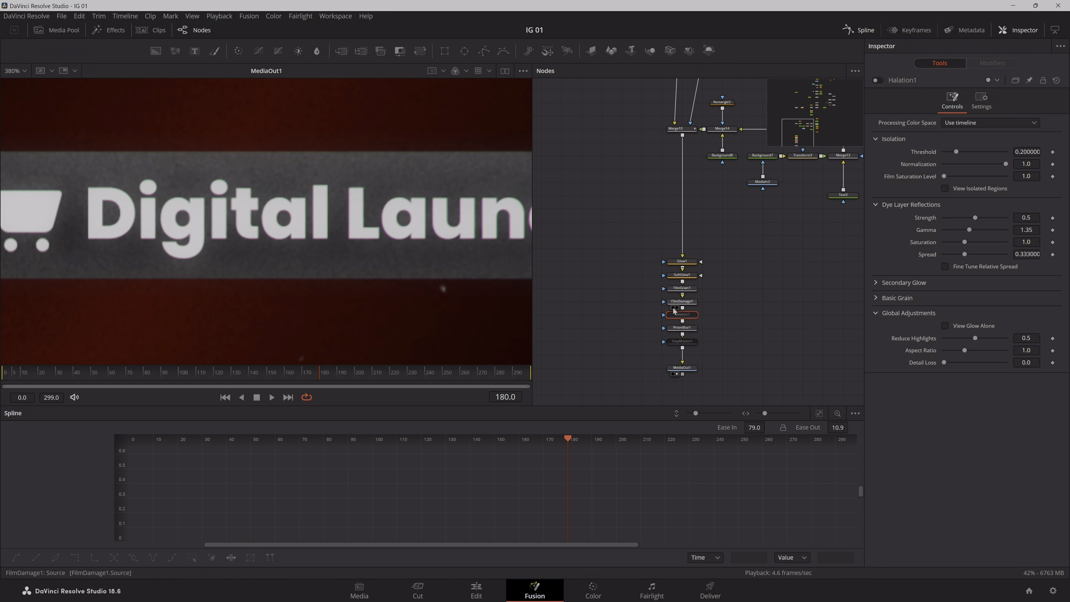
{"action": "key", "text": "Delete"}
{"action": "left_click", "coordinate": [670, 303]}
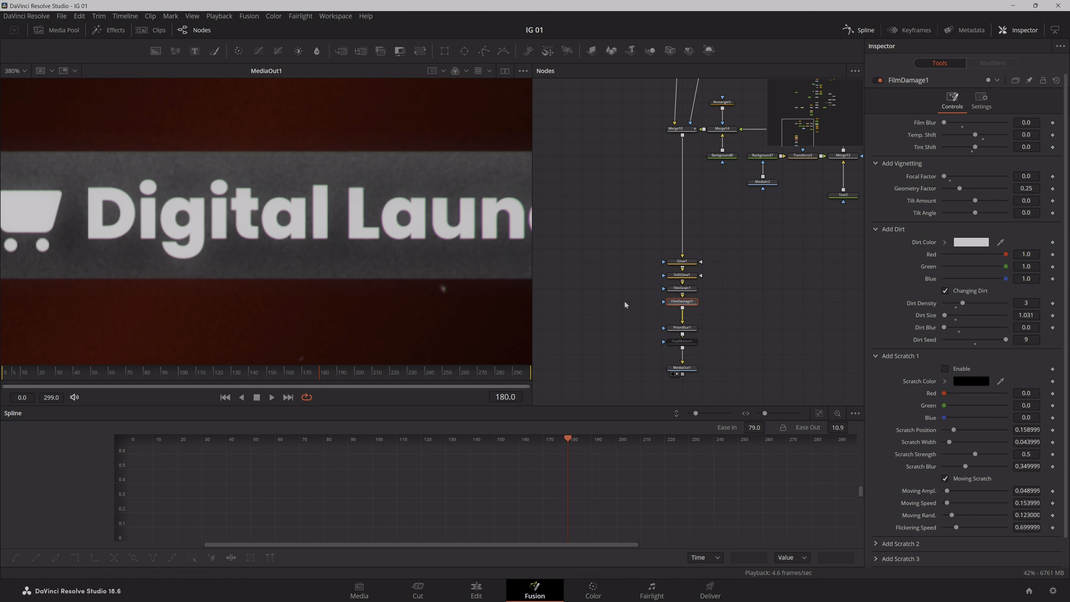
{"action": "key", "text": "ctrl+f"}
{"action": "left_click", "coordinate": [736, 239]}
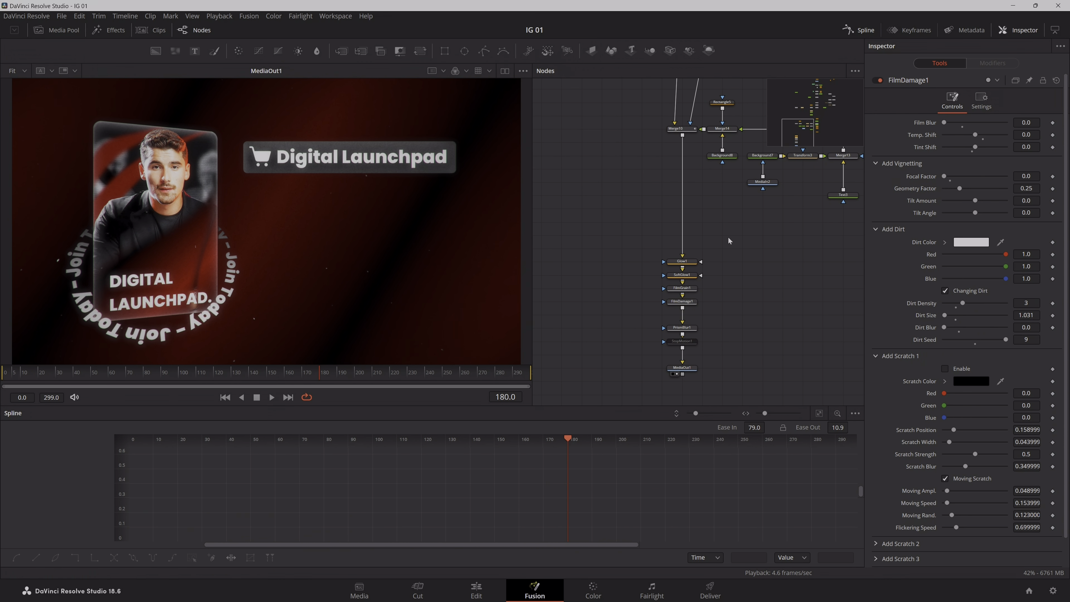
- Spread out the finishing nodes to make room after SoftGlow1, and insert a copy of SoftGlow1 directly after it
{"action": "left_click_drag", "start_coordinate": [729, 290], "coordinate": [711, 262]}
{"action": "left_click_drag", "start_coordinate": [675, 369], "coordinate": [690, 244]}
{"action": "left_click", "coordinate": [717, 234]}
{"action": "left_click_drag", "start_coordinate": [696, 329], "coordinate": [648, 259]}
{"action": "left_click_drag", "start_coordinate": [649, 259], "coordinate": [649, 299]}
{"action": "left_click", "coordinate": [653, 255]}
{"action": "left_click", "coordinate": [653, 251]}
{"action": "key", "text": "ctrl+c"}
{"action": "key", "text": "ctrl+v"}
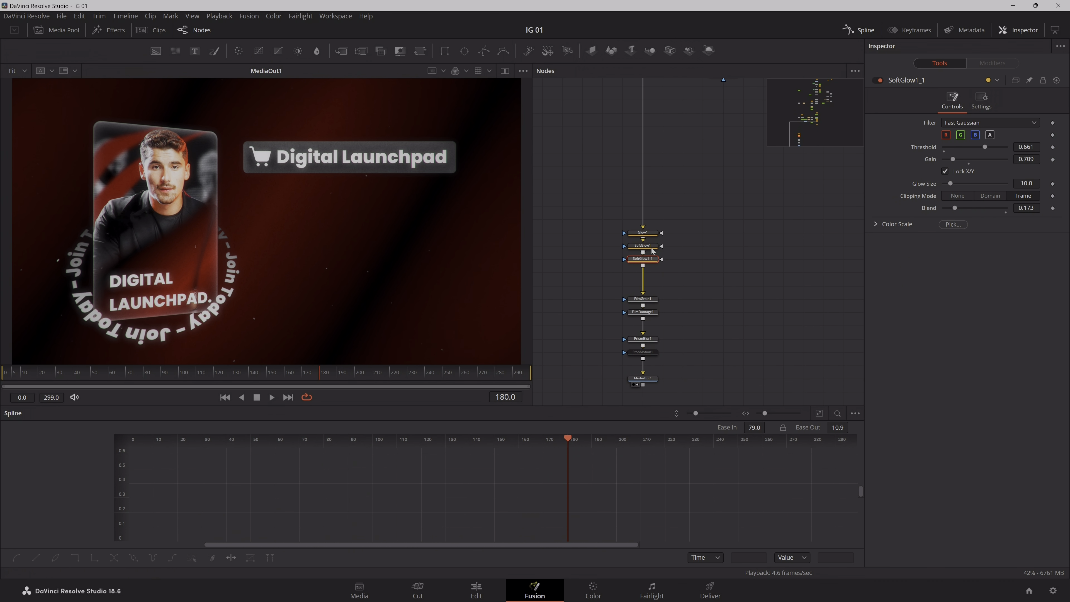
- Set the copied soft glow's threshold to about 0.575 and blend to about 0.37, and scrub the animation to check it
{"action": "left_click_drag", "start_coordinate": [987, 149], "coordinate": [986, 158]}
{"action": "left_click_drag", "start_coordinate": [973, 215], "coordinate": [969, 215]}
{"action": "left_click", "coordinate": [737, 196]}
{"action": "left_click_drag", "start_coordinate": [21, 389], "coordinate": [152, 402]}
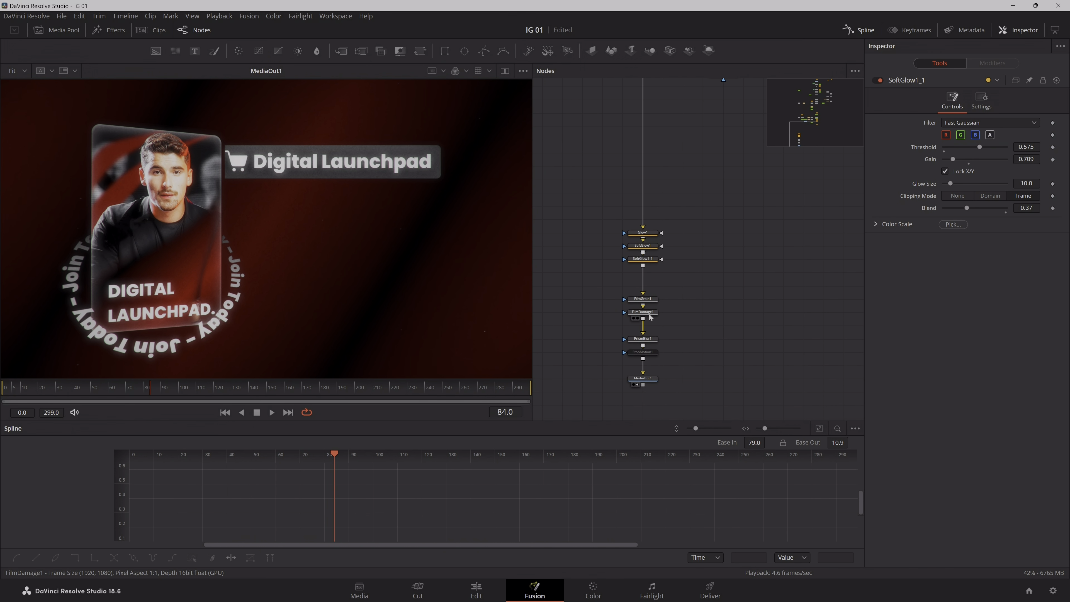
- Try a slight negative temperature shift in the Film Damage node, and reset the shift to 0
{"action": "left_click", "coordinate": [643, 312]}
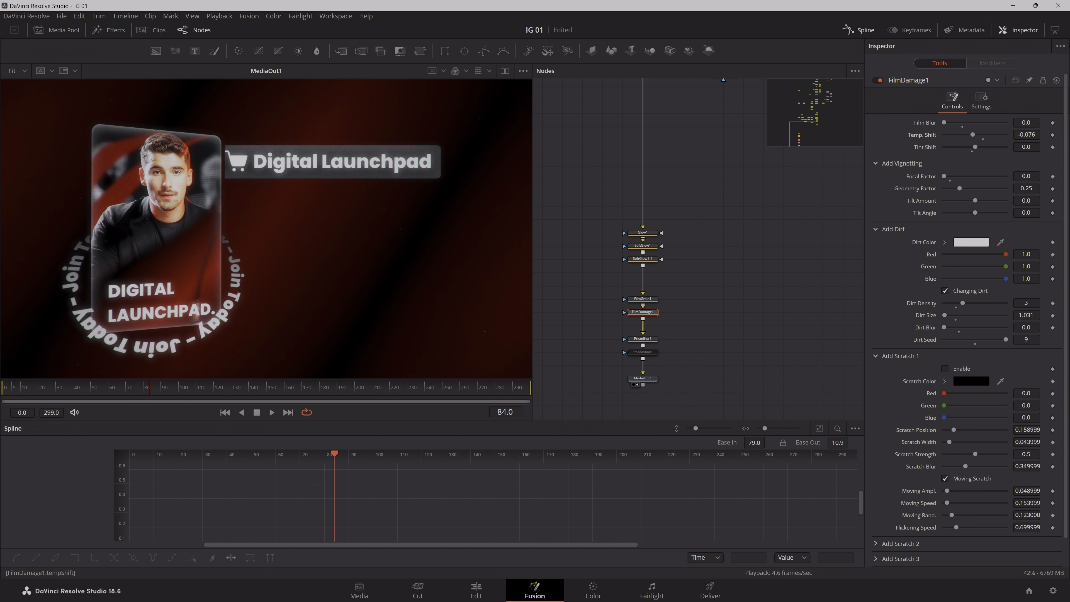
{"action": "double_click", "coordinate": [1027, 135]}
{"action": "type", "text": "0"}
{"action": "key", "text": "Tab"}
{"action": "left_click", "coordinate": [780, 270]}
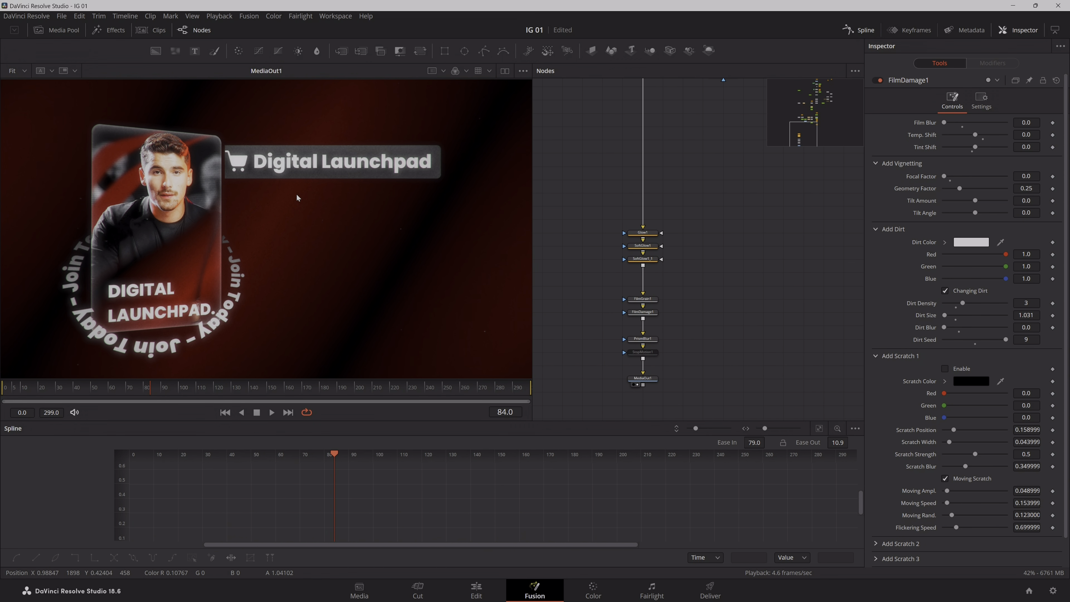
- Compare the outputs of both soft glows, the film grain, film damage and prism blur nodes in the viewer
{"action": "left_click", "coordinate": [638, 265]}
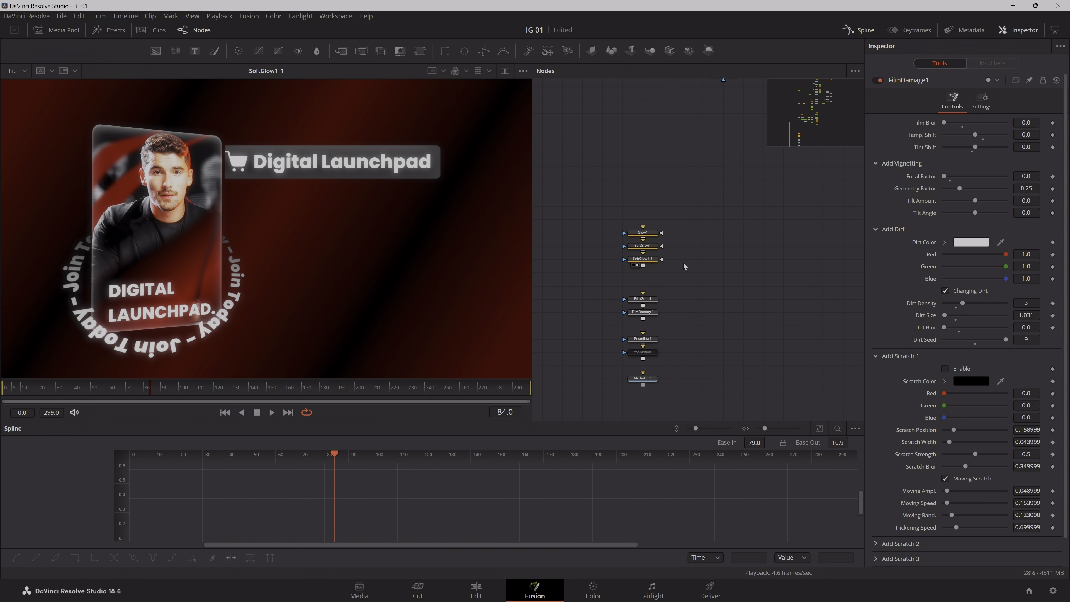
{"action": "left_click", "coordinate": [637, 252]}
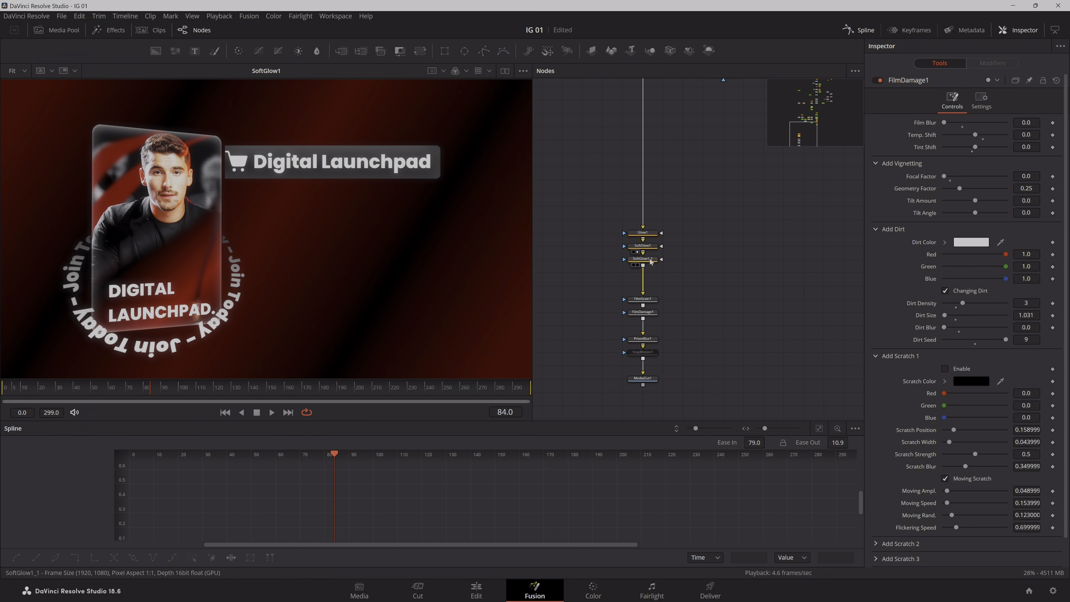
{"action": "left_click_drag", "start_coordinate": [649, 259], "coordinate": [514, 270]}
{"action": "left_click_drag", "start_coordinate": [648, 301], "coordinate": [516, 281]}
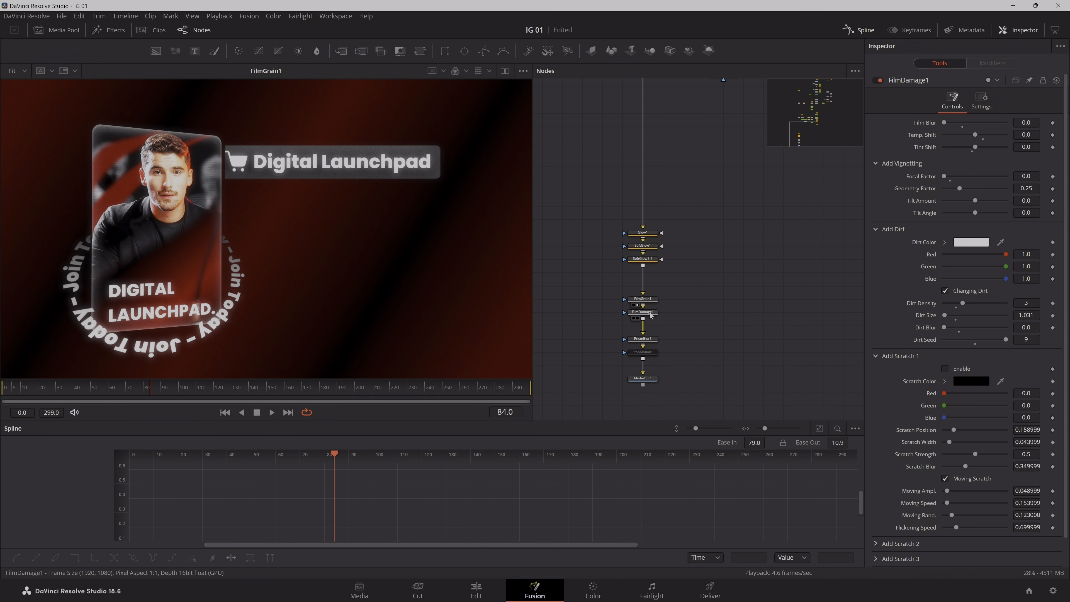
{"action": "left_click", "coordinate": [637, 318]}
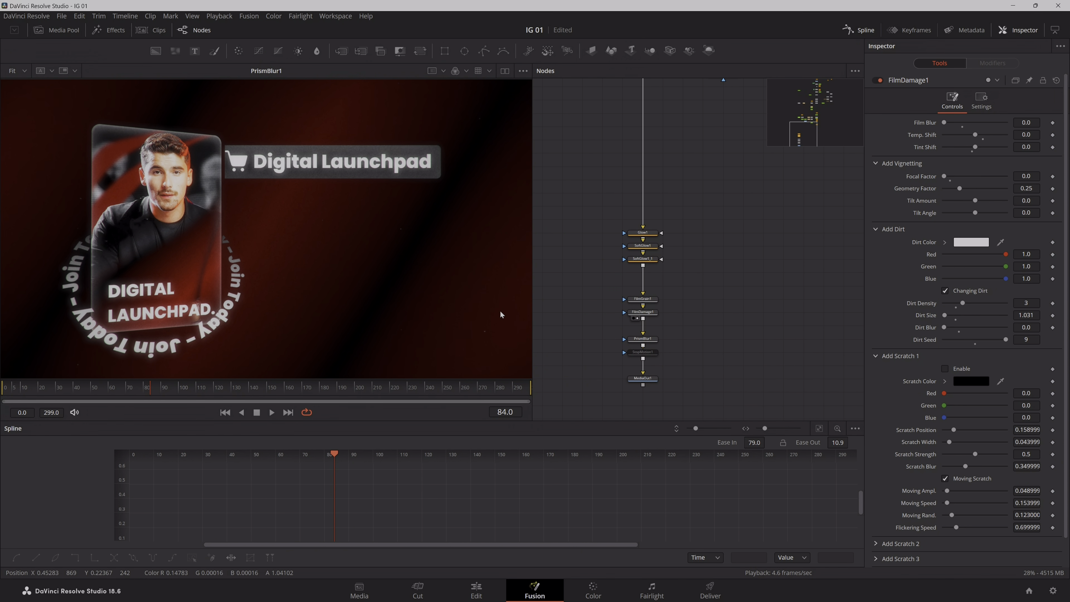
- Set the Film Damage vignetting geometry factor to 0 and view the final MediaOut result
{"action": "left_click", "coordinate": [643, 312]}
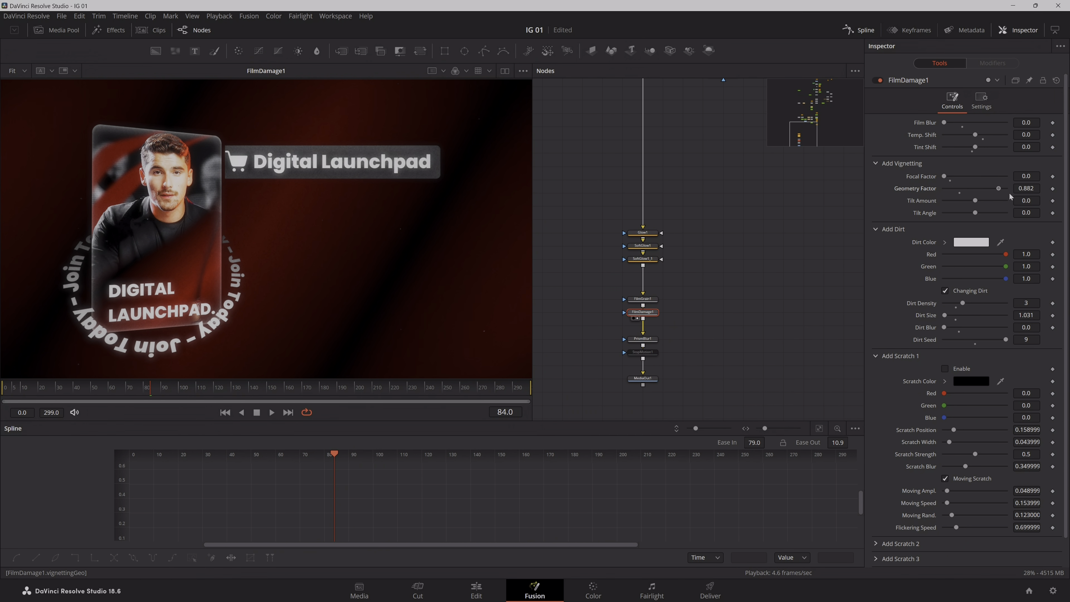
{"action": "left_click_drag", "start_coordinate": [1010, 194], "coordinate": [746, 198]}
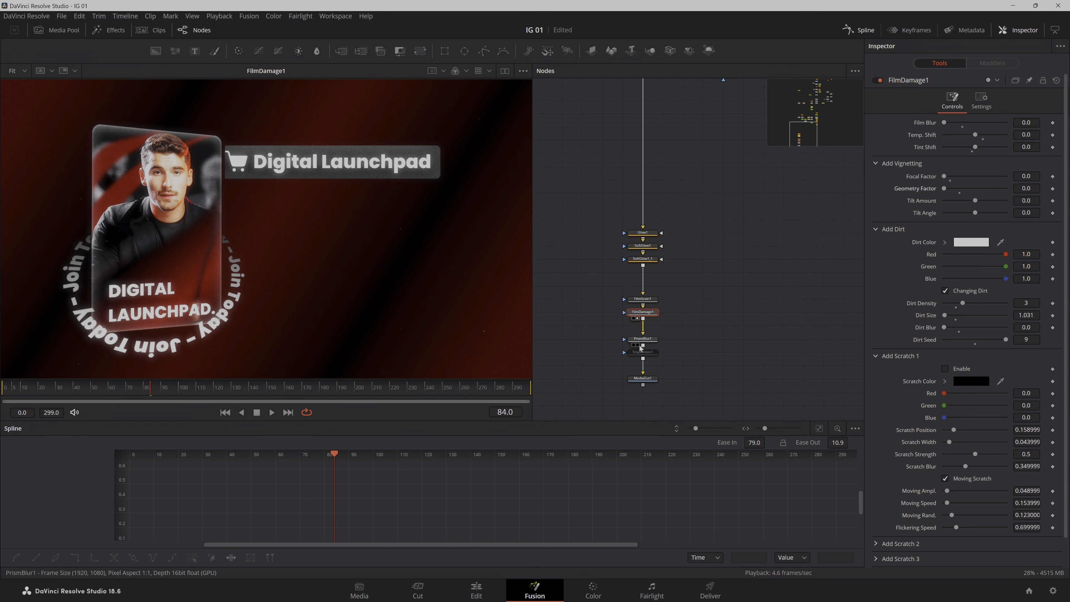
{"action": "left_click", "coordinate": [634, 385]}
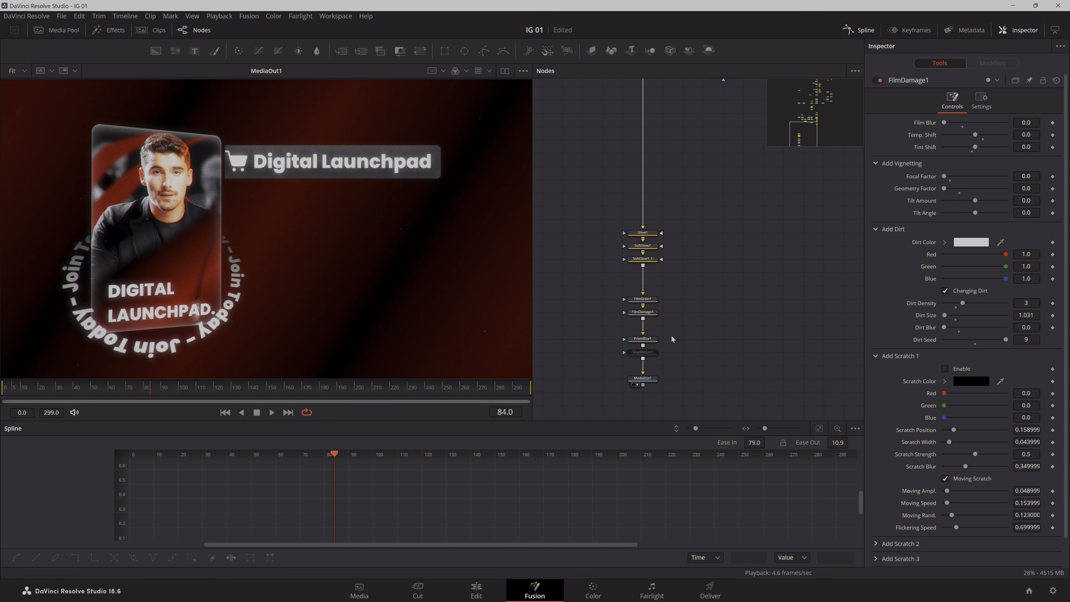
- Turn on motion blur for the viewer playback and scrub through the animation to check it
{"action": "left_click_drag", "start_coordinate": [72, 390], "coordinate": [191, 397]}
{"action": "right_click", "coordinate": [391, 414]}
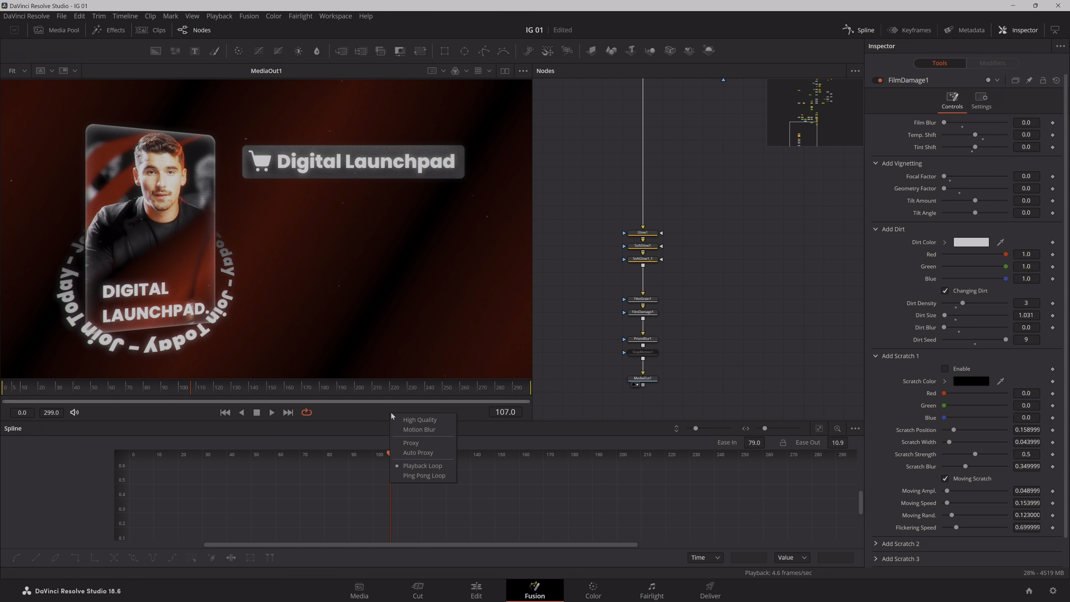
{"action": "left_click", "coordinate": [425, 430]}
{"action": "left_click_drag", "start_coordinate": [89, 390], "coordinate": [276, 414]}
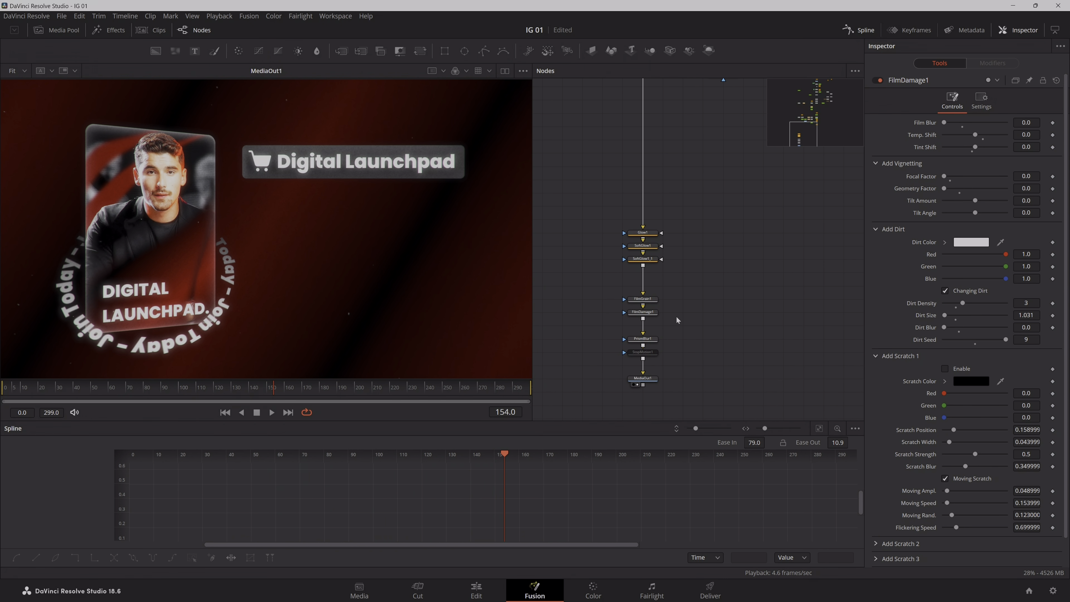
- Set the Film Grain node's grain size to about 0.44 and inspect the grain around the Digital Launchpad title
{"action": "left_click", "coordinate": [652, 300]}
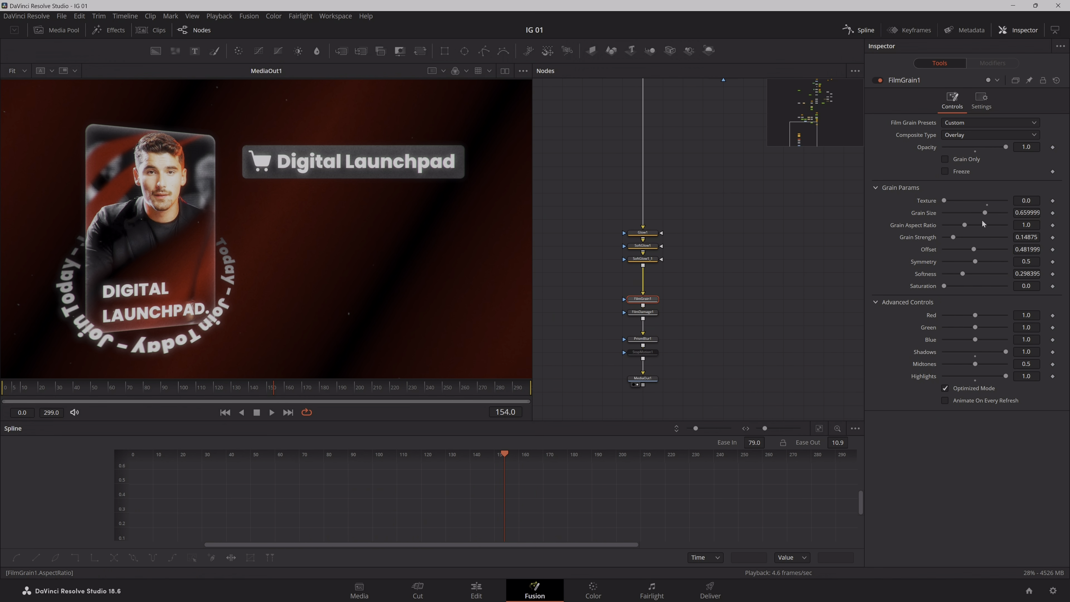
{"action": "left_click_drag", "start_coordinate": [985, 214], "coordinate": [970, 216]}
{"action": "scroll", "coordinate": [364, 141], "scroll_direction": "up", "scroll_amount": 3}
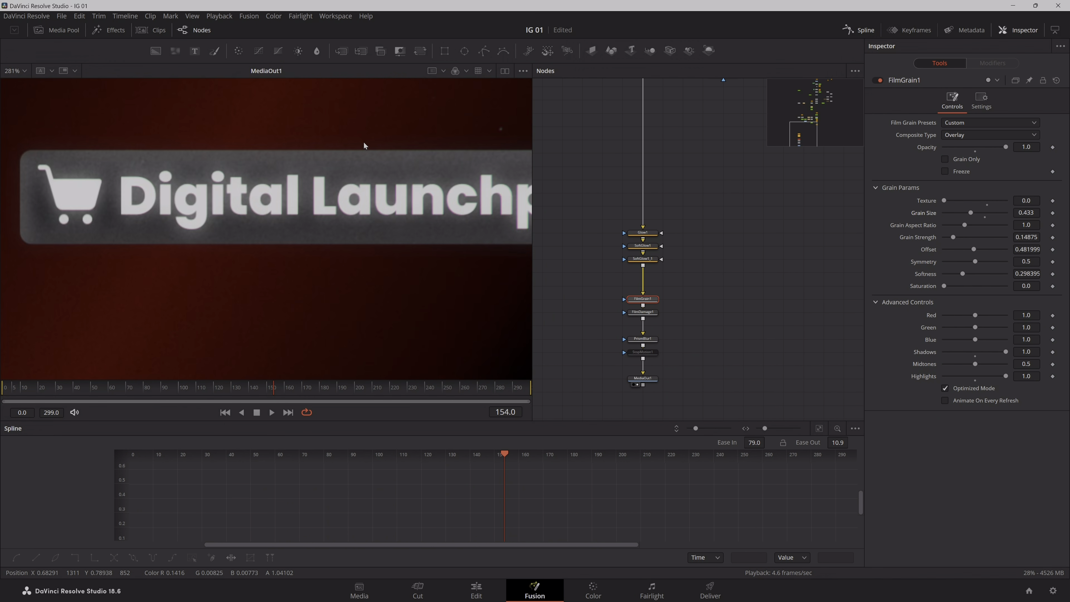
{"action": "key", "text": "ctrl+f"}
{"action": "scroll", "coordinate": [350, 188], "scroll_direction": "up", "scroll_amount": 5}
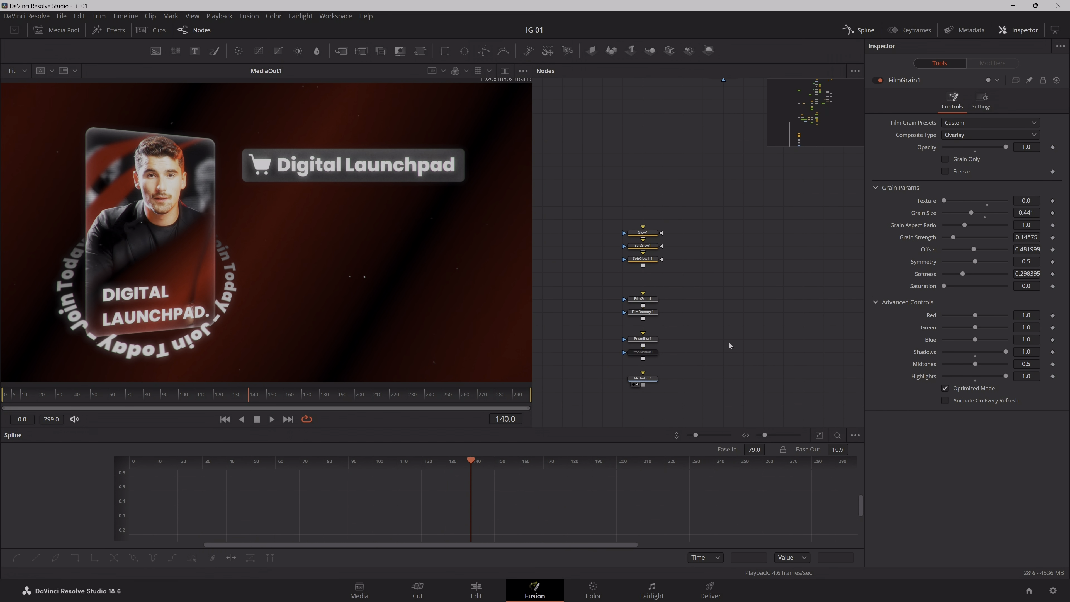
{"action": "scroll", "coordinate": [728, 342], "scroll_direction": "up", "scroll_amount": 6}
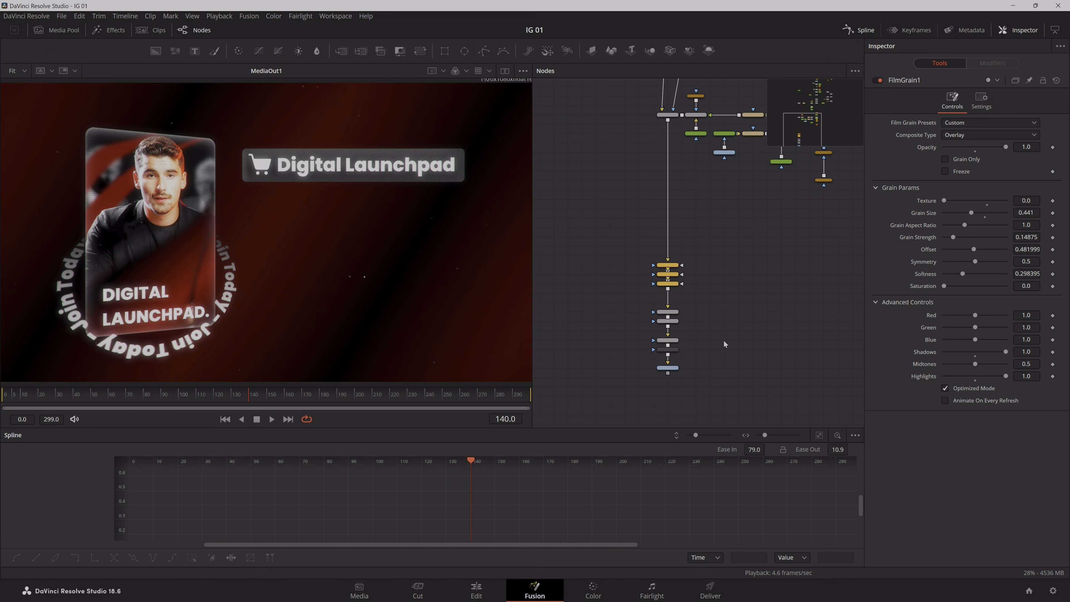
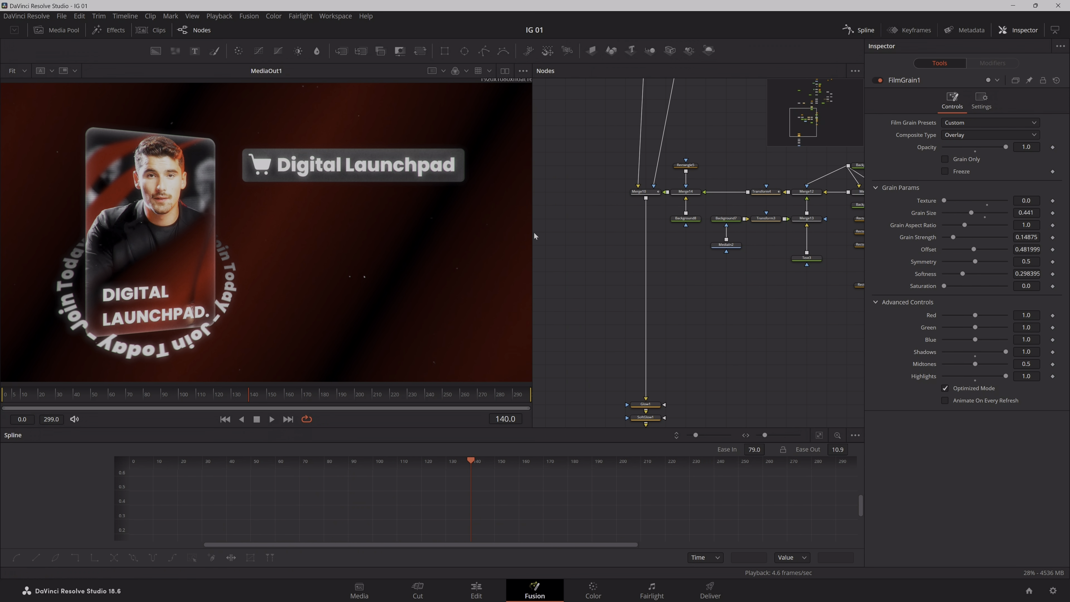
- Import dollar-sign-svgrepo-com.svg as an 800 by 800 shape, view it and place its node beside the lower merges
{"action": "left_click", "coordinate": [52, 34]}
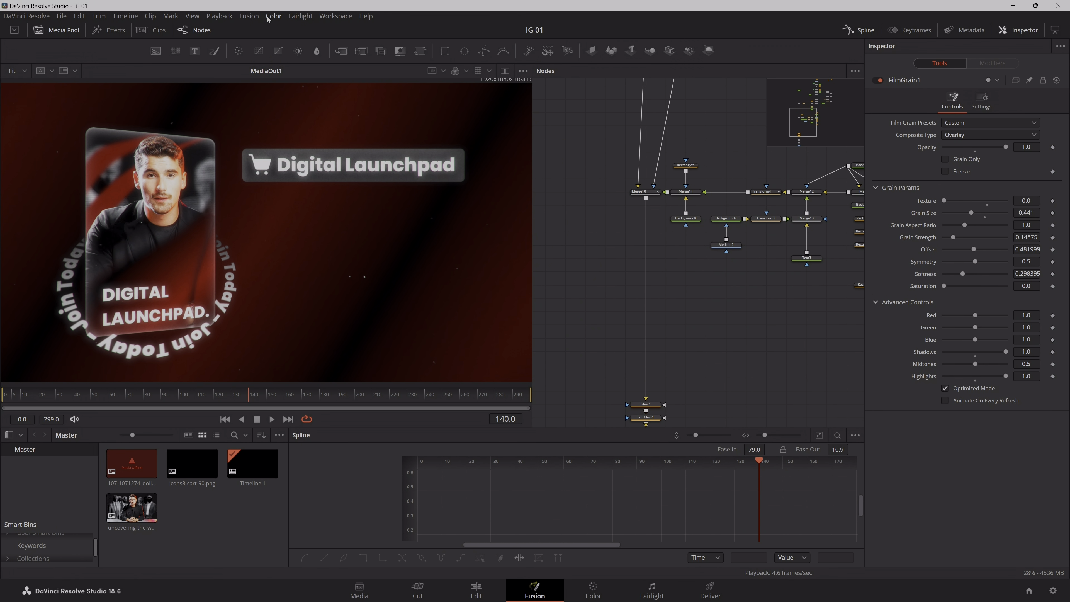
{"action": "left_click", "coordinate": [248, 17]}
{"action": "mouse_move", "coordinate": [291, 66]}
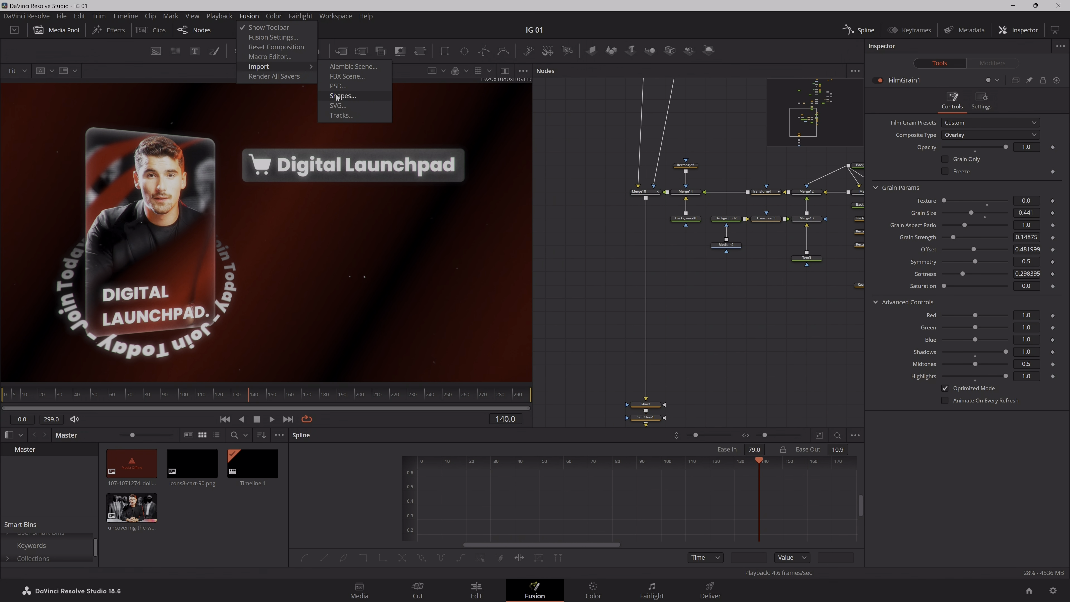
{"action": "left_click", "coordinate": [338, 106]}
{"action": "left_click", "coordinate": [232, 181]}
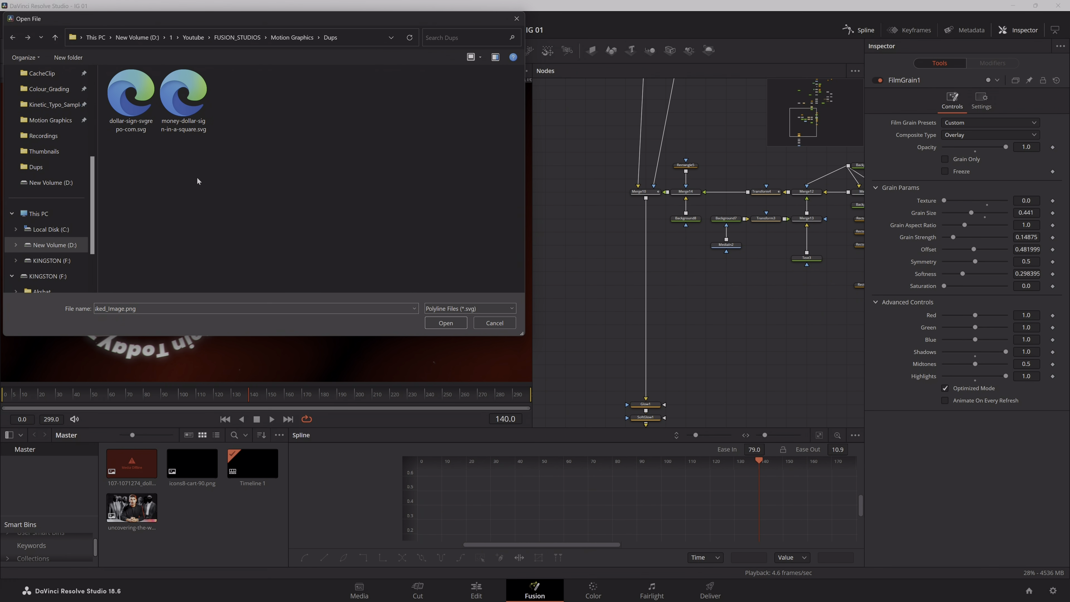
{"action": "left_click", "coordinate": [131, 97]}
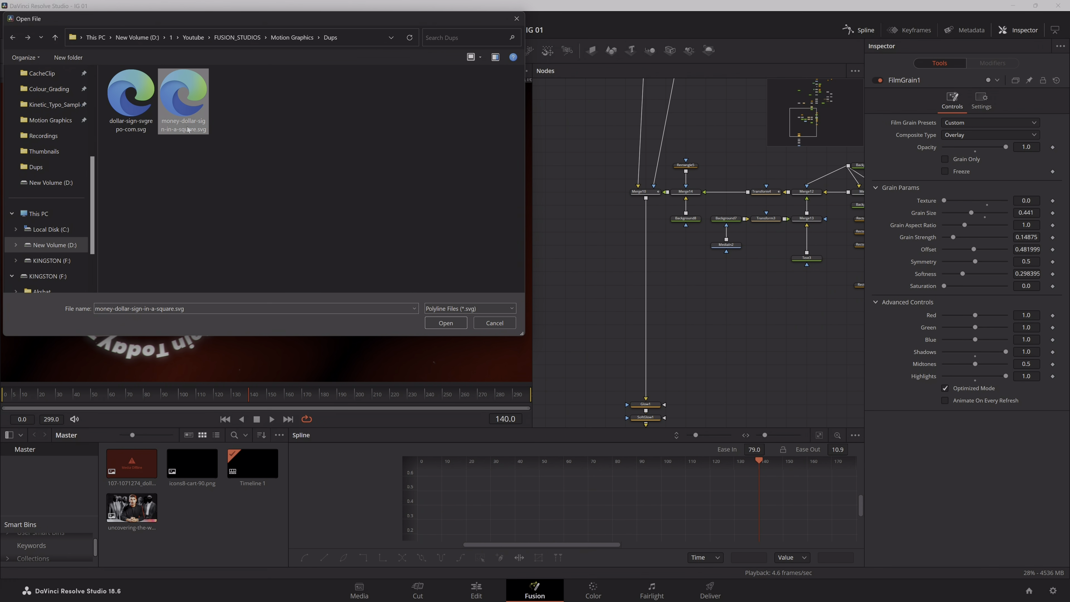
{"action": "left_click", "coordinate": [446, 323]}
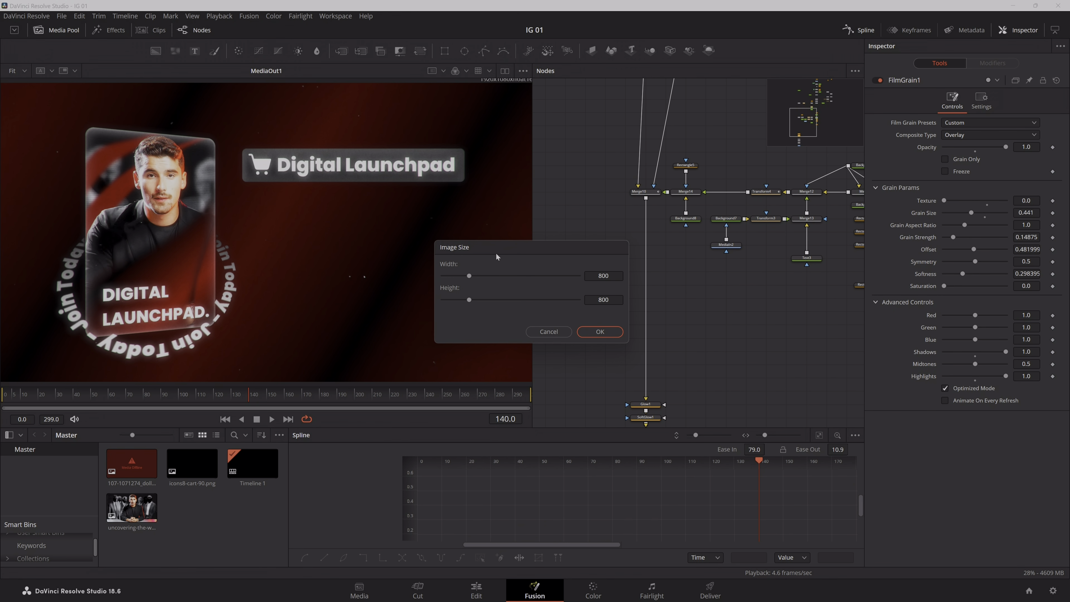
{"action": "left_click", "coordinate": [601, 332]}
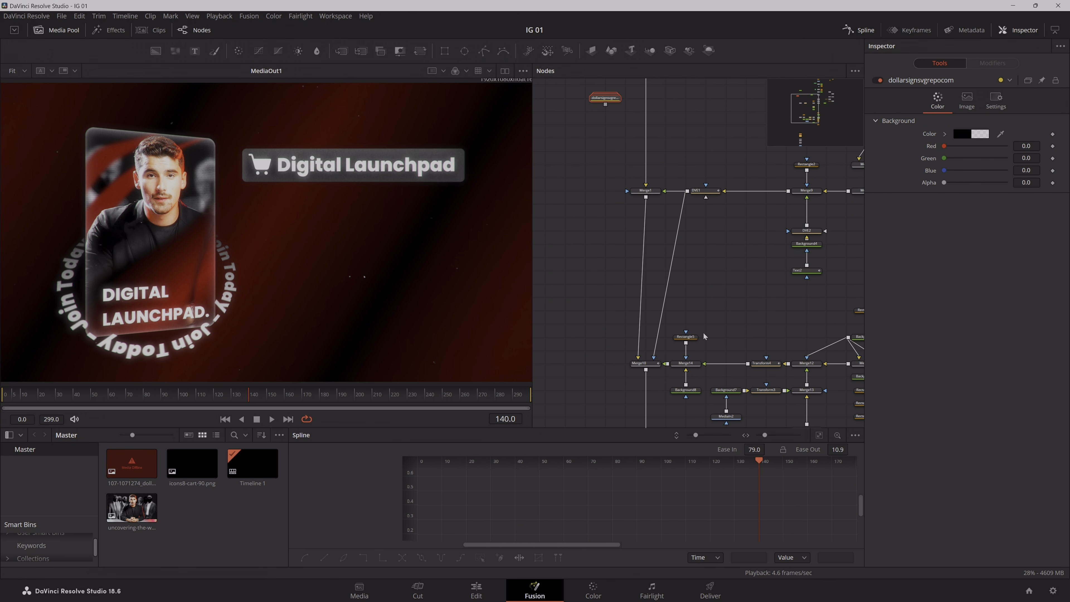
{"action": "key", "text": "1"}
{"action": "left_click_drag", "start_coordinate": [603, 100], "coordinate": [601, 319]}
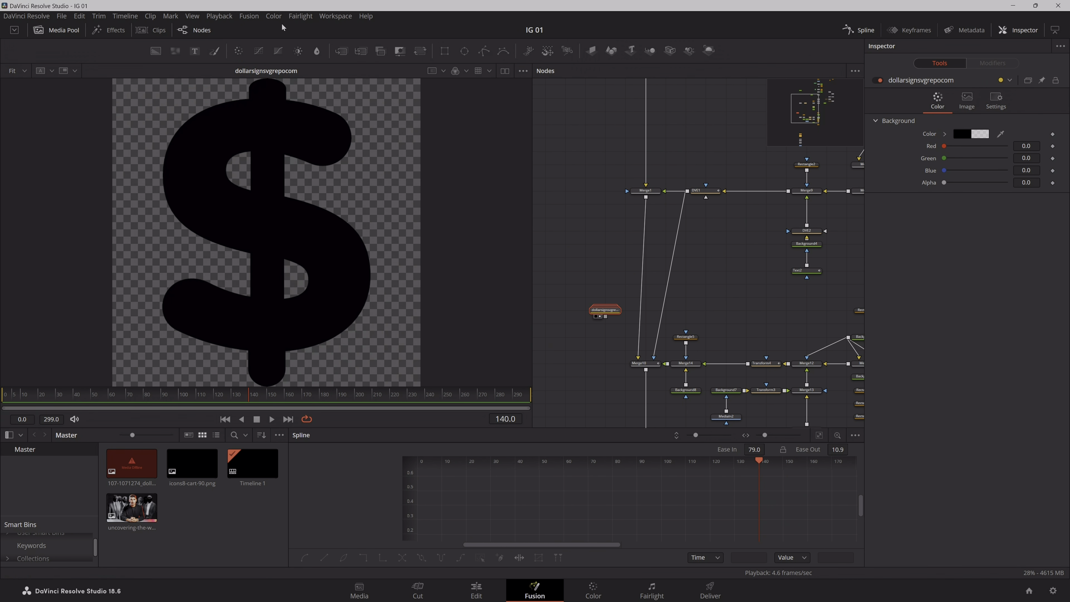
- Import the money-dollar-sign-in-a-square SVG as an 800 by 800 shape and show it in the viewer
{"action": "left_click", "coordinate": [249, 16]}
{"action": "mouse_move", "coordinate": [282, 66]}
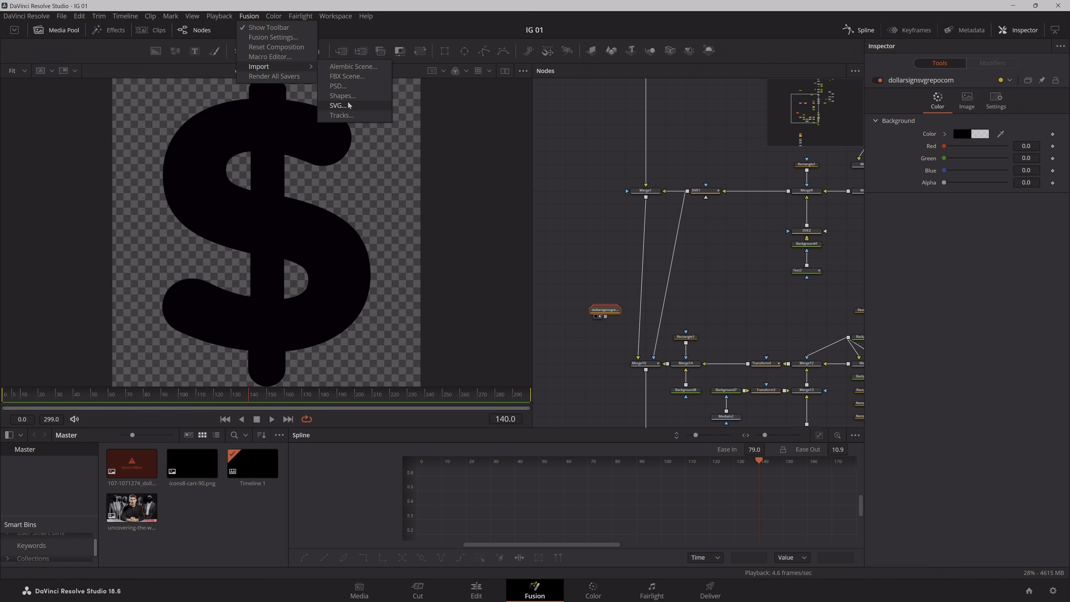
{"action": "left_click", "coordinate": [339, 105]}
{"action": "left_click", "coordinate": [203, 111]}
{"action": "left_click", "coordinate": [446, 323]}
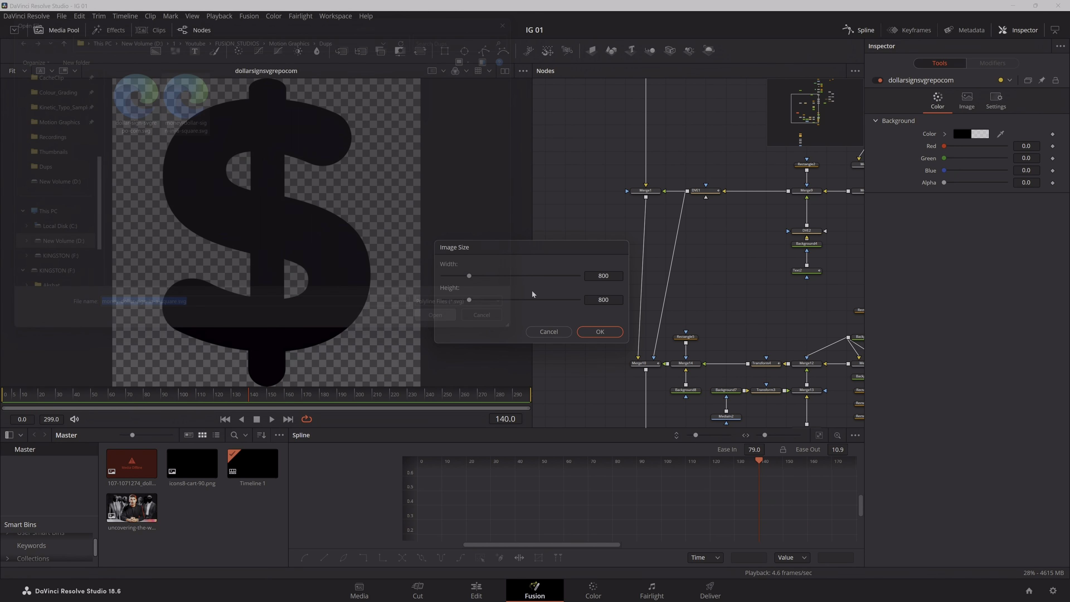
{"action": "left_click", "coordinate": [598, 334]}
{"action": "key", "text": "1"}
- Delete the earlier dollar sign node and merge the new square icon into the main node flow above Glow1
{"action": "left_click_drag", "start_coordinate": [587, 281], "coordinate": [607, 338]}
{"action": "key", "text": "Delete"}
{"action": "left_click_drag", "start_coordinate": [606, 98], "coordinate": [585, 337]}
{"action": "left_click_drag", "start_coordinate": [628, 299], "coordinate": [578, 132]}
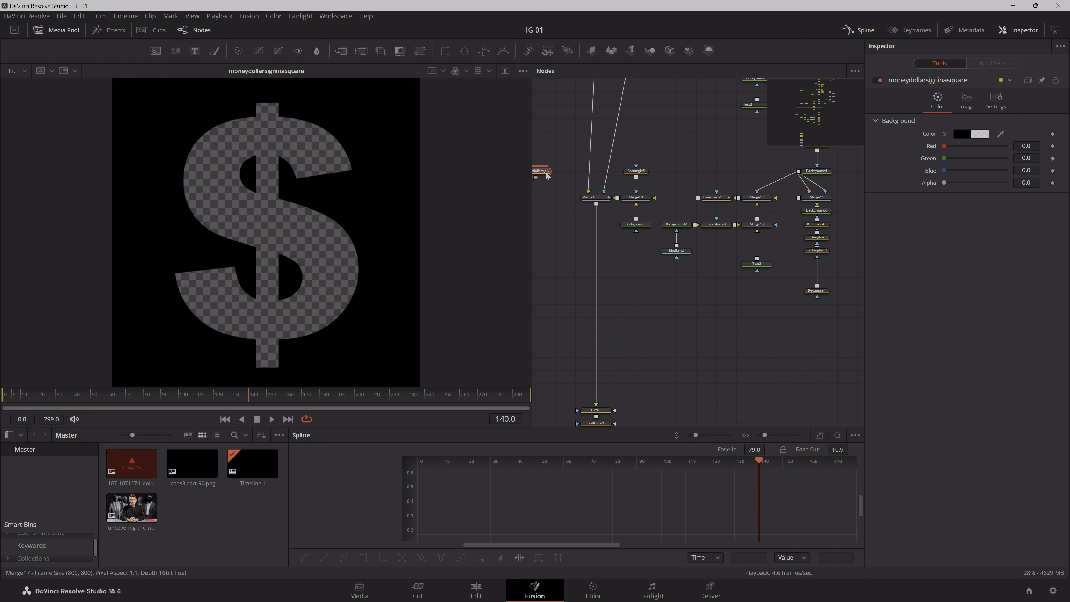
{"action": "left_click_drag", "start_coordinate": [542, 172], "coordinate": [596, 205]}
{"action": "left_click_drag", "start_coordinate": [760, 358], "coordinate": [778, 331]}
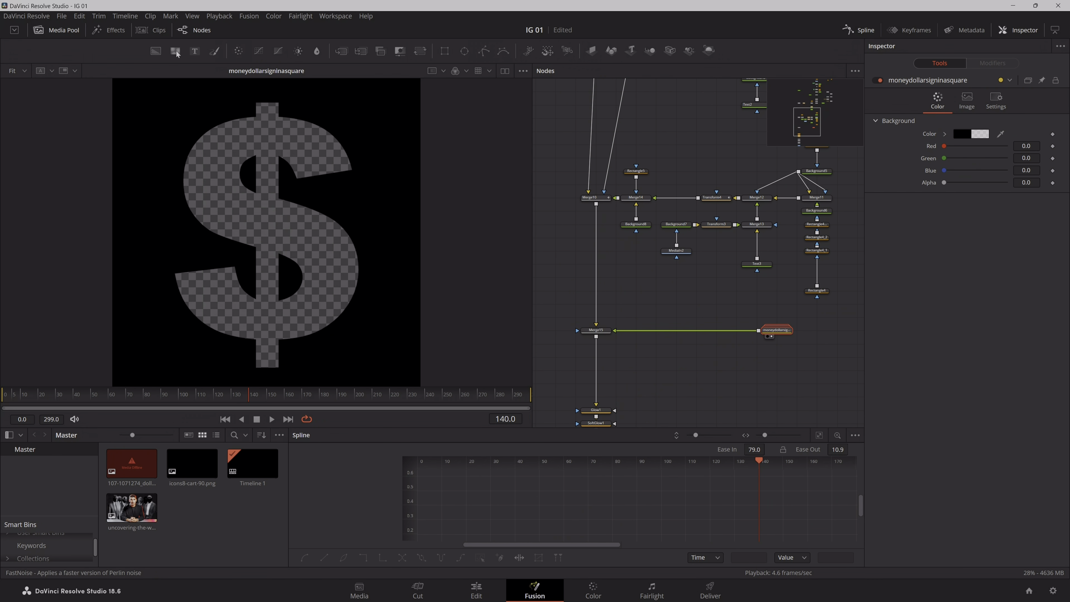
- Add a Background node masked by the square dollar icon, feed it into the new merge and place it between them
{"action": "left_click_drag", "start_coordinate": [156, 51], "coordinate": [683, 288]}
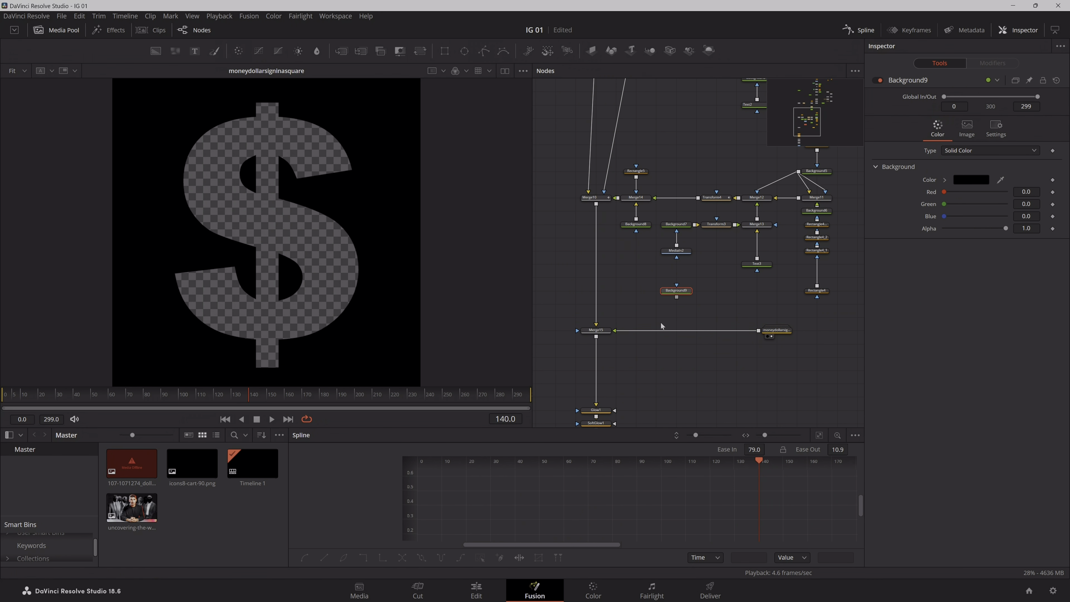
{"action": "left_click_drag", "start_coordinate": [657, 330], "coordinate": [615, 331]}
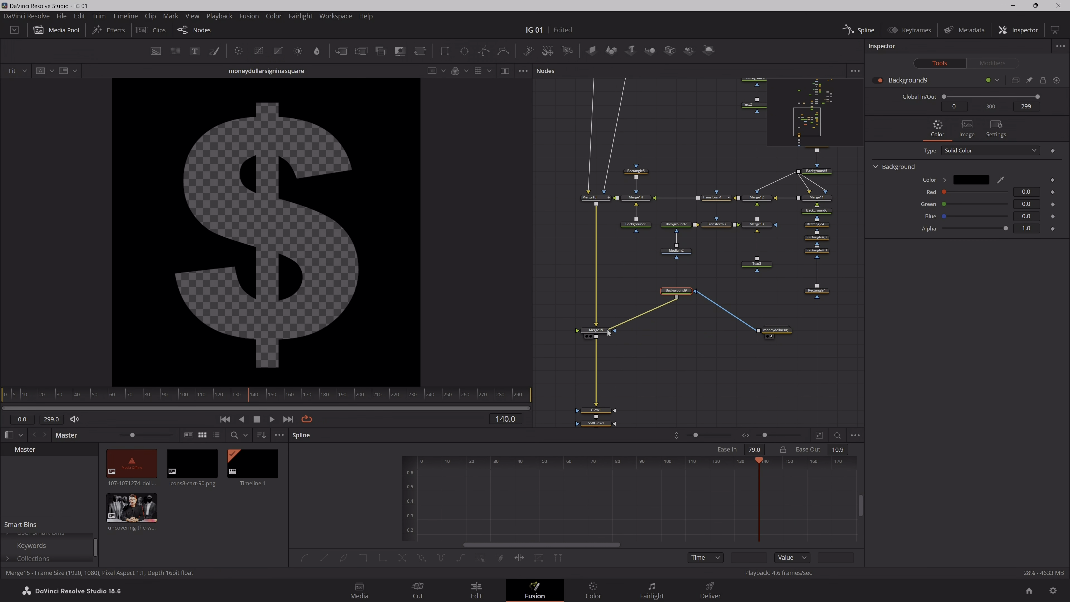
{"action": "left_click_drag", "start_coordinate": [675, 291], "coordinate": [674, 330]}
- Expand the moneydollarsigninasquare group and turn on Invert for path11
{"action": "scroll", "coordinate": [785, 336], "scroll_direction": "up", "scroll_amount": 6}
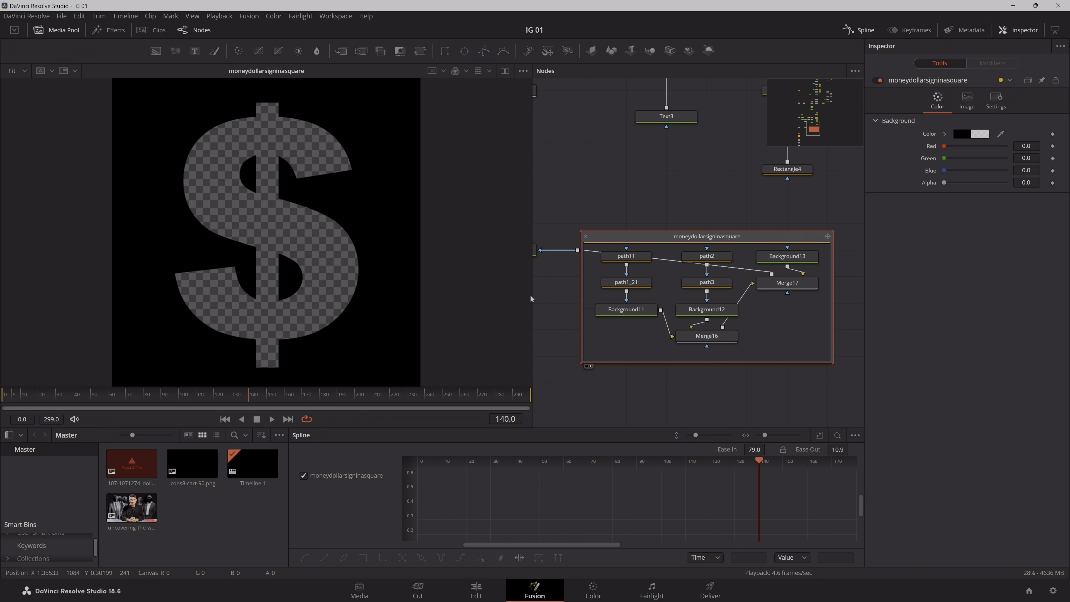
{"action": "left_click_drag", "start_coordinate": [566, 191], "coordinate": [864, 409]}
{"action": "left_click", "coordinate": [648, 193]}
{"action": "left_click", "coordinate": [615, 259]}
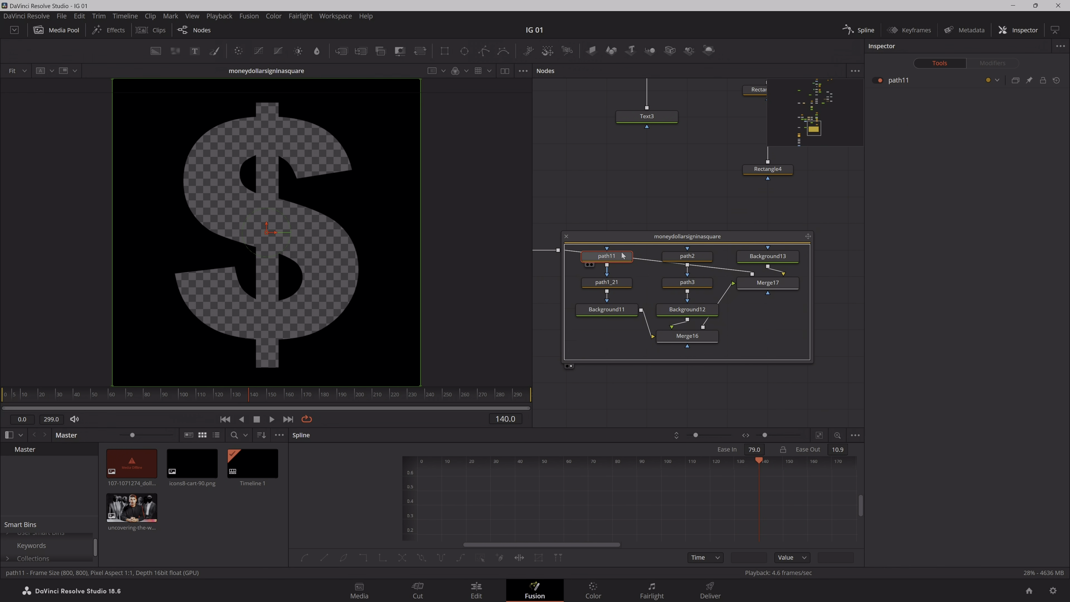
{"action": "left_click", "coordinate": [917, 84]}
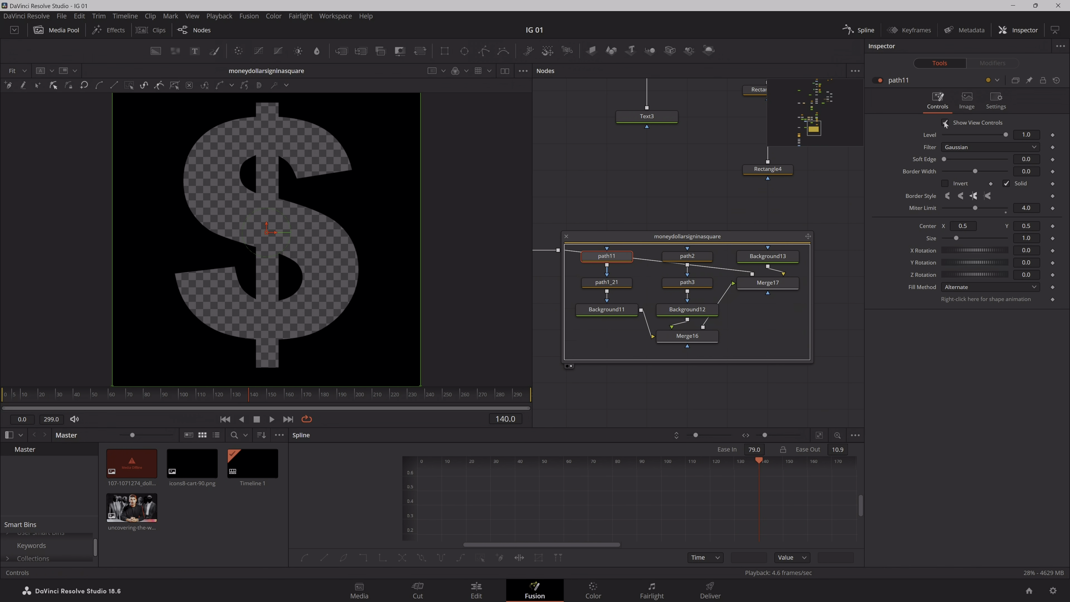
{"action": "left_click", "coordinate": [946, 183]}
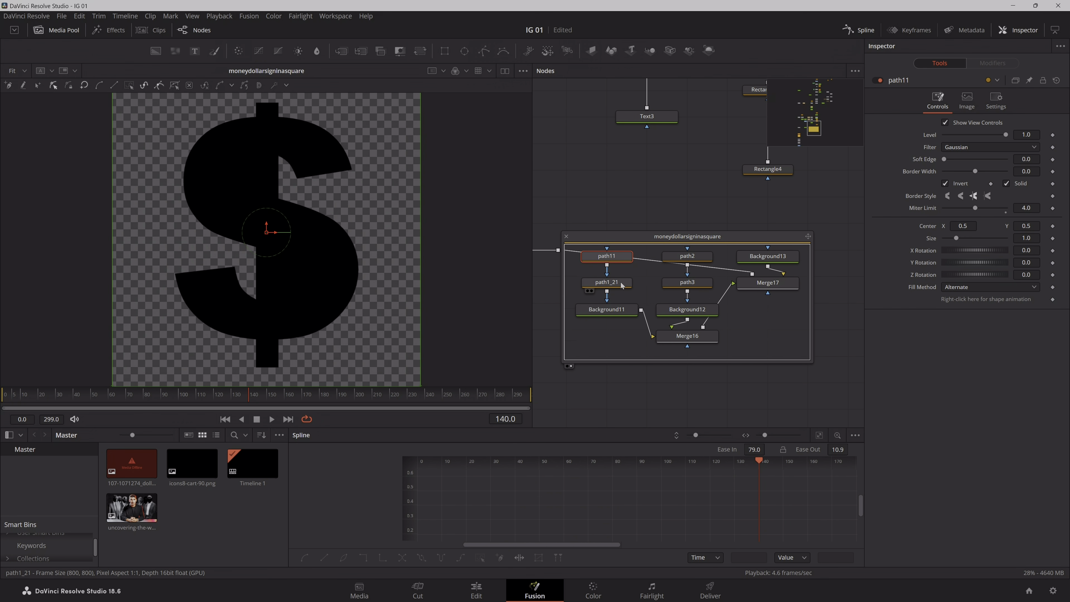
- Examine the mask settings of path1_21, path2 and path3 inside the icon group
{"action": "left_click", "coordinate": [610, 285]}
{"action": "left_click", "coordinate": [915, 85]}
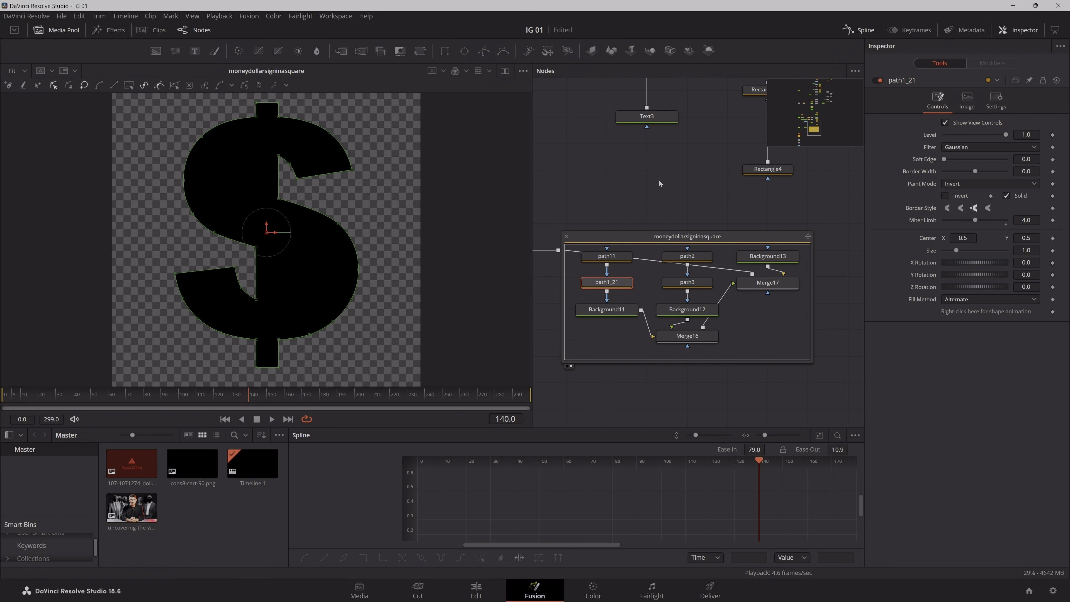
{"action": "left_click", "coordinate": [703, 258]}
{"action": "left_click", "coordinate": [915, 80]}
{"action": "left_click", "coordinate": [688, 282]}
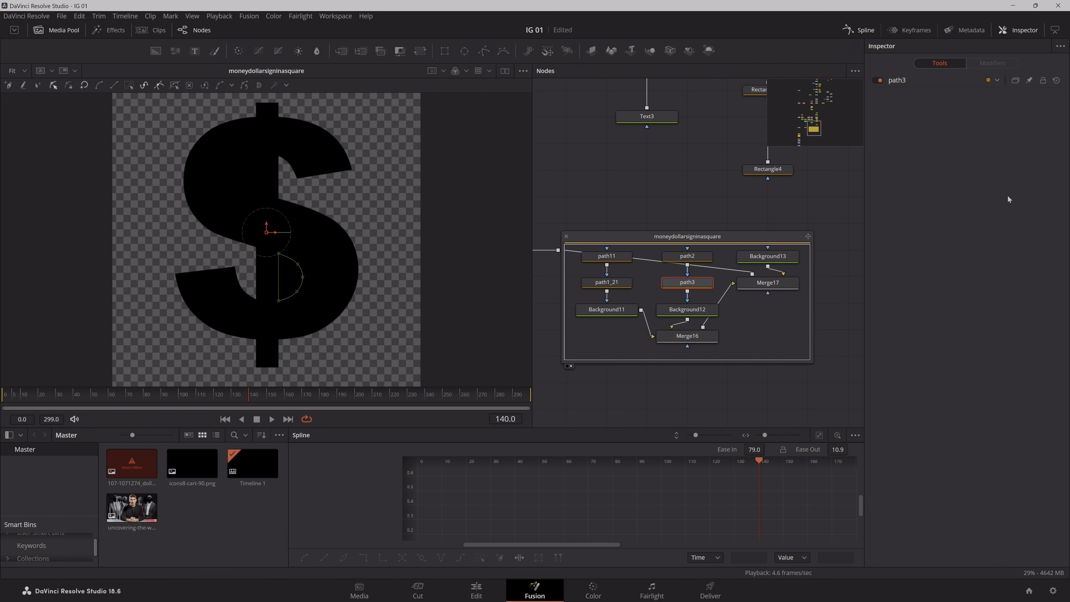
- Try inverting path2 and turning off its Solid option
{"action": "left_click", "coordinate": [688, 256]}
{"action": "left_click", "coordinate": [945, 184]}
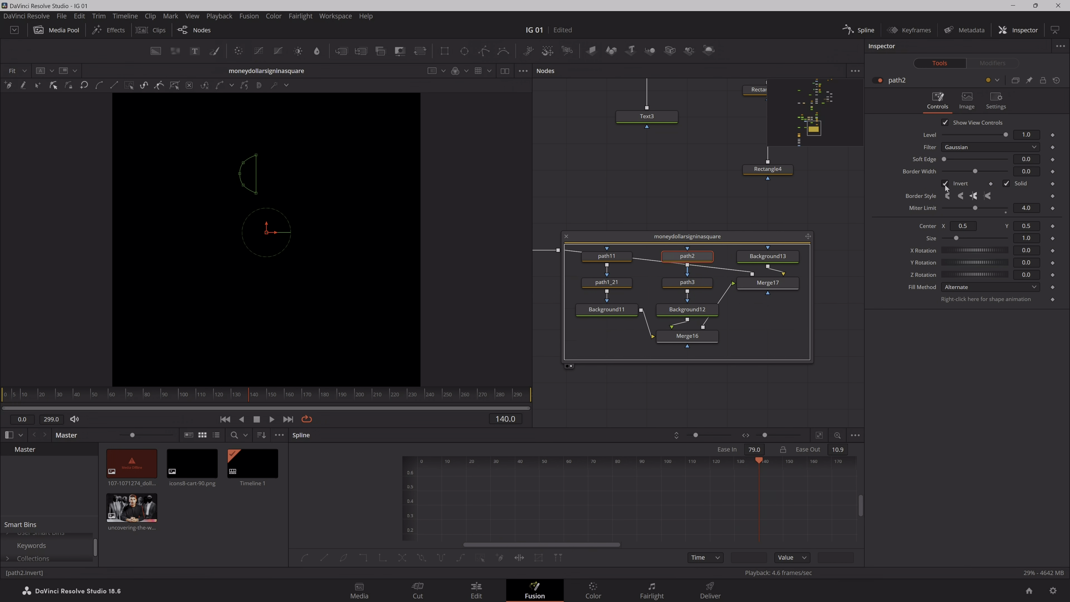
{"action": "left_click", "coordinate": [945, 184]}
{"action": "left_click", "coordinate": [1024, 184]}
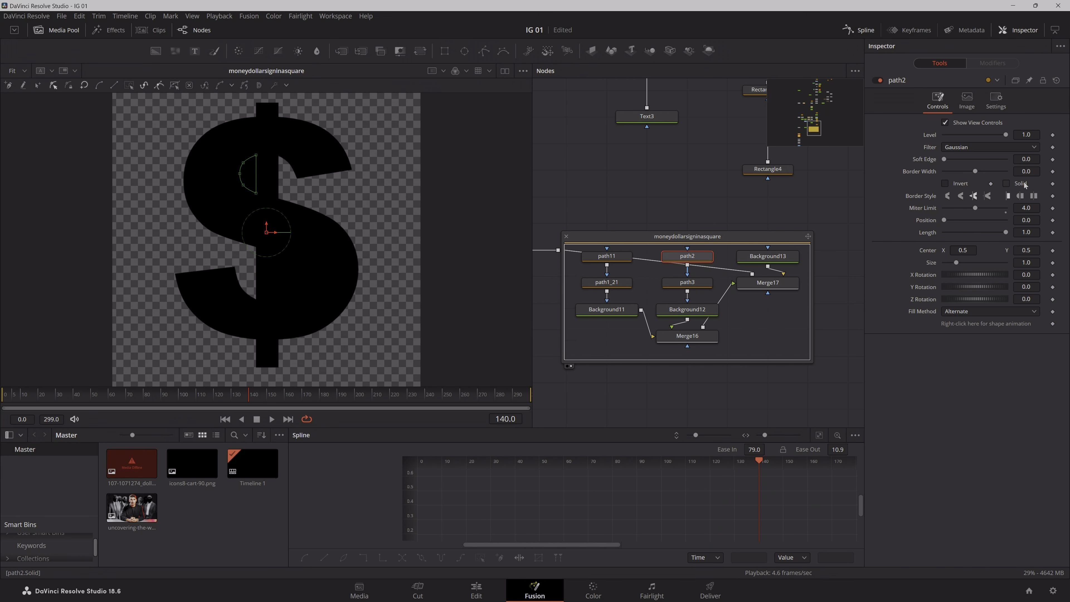
- Try the Subtract and Minimum paint modes on path3
{"action": "left_click", "coordinate": [971, 185]}
{"action": "left_click", "coordinate": [968, 218]}
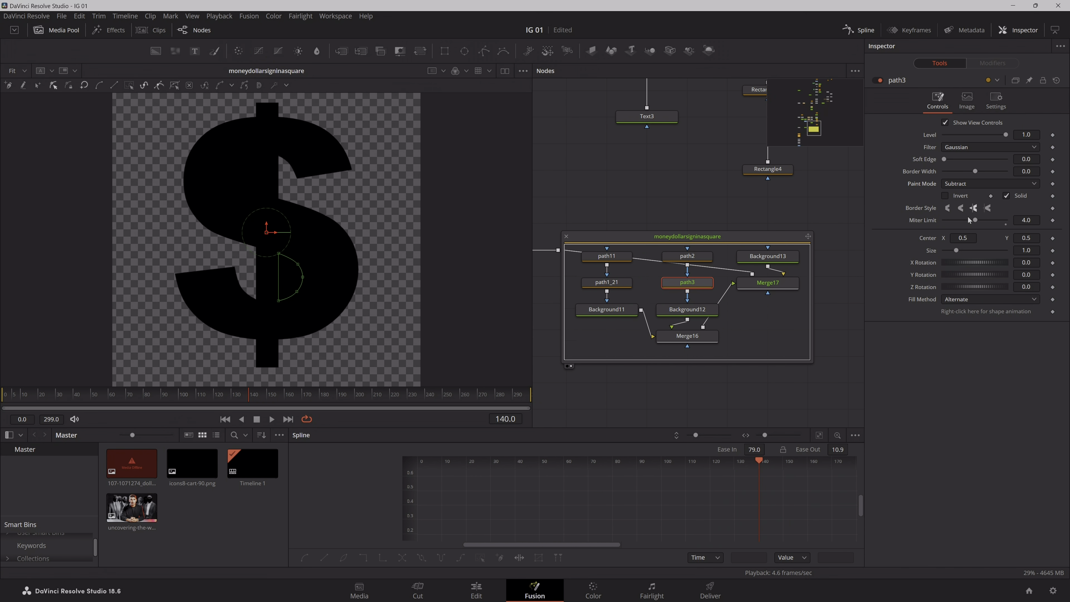
{"action": "left_click", "coordinate": [971, 183]}
{"action": "left_click", "coordinate": [970, 229]}
{"action": "left_click", "coordinate": [972, 184]}
- Disable path2, path3 and Background12, and view Background11, path11 and path1_21 in turn
{"action": "mouse_move", "coordinate": [722, 251]}
{"action": "left_mouse_down"}
{"action": "mouse_move", "coordinate": [696, 295]}
{"action": "mouse_move", "coordinate": [670, 267]}
{"action": "mouse_move", "coordinate": [706, 306]}
{"action": "mouse_move", "coordinate": [698, 320]}
{"action": "left_mouse_up"}
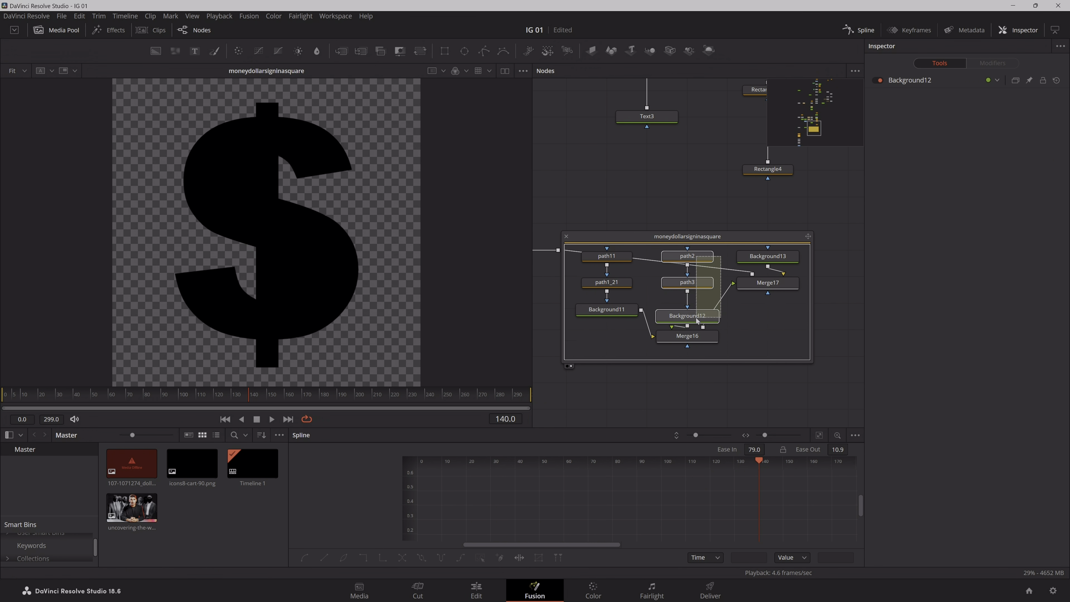
{"action": "key", "text": "ctrl+p"}
{"action": "left_click", "coordinate": [586, 319]}
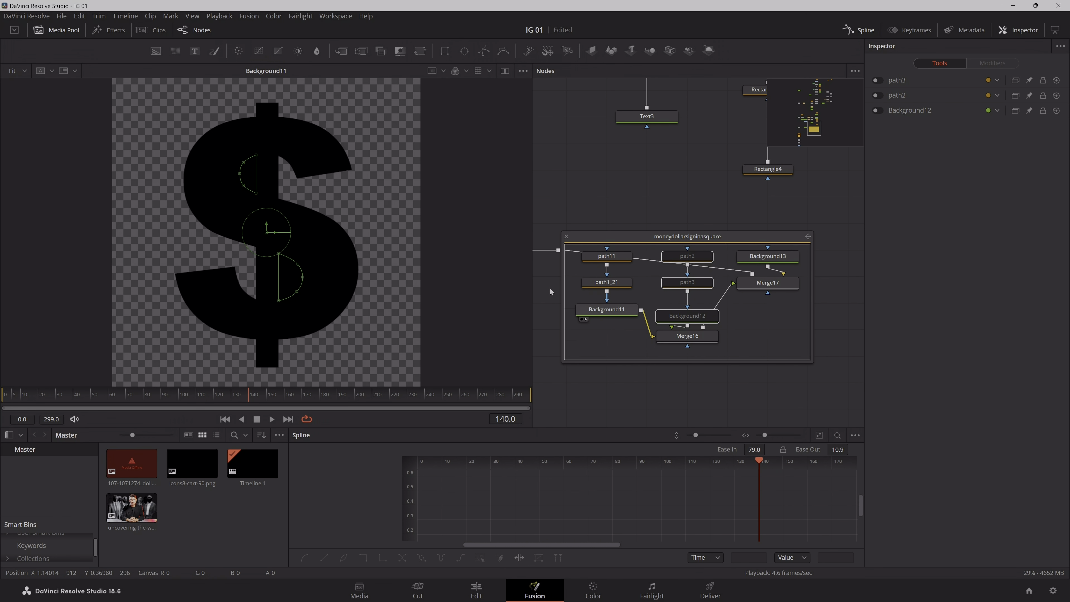
{"action": "left_click", "coordinate": [607, 256]}
{"action": "left_click", "coordinate": [589, 264]}
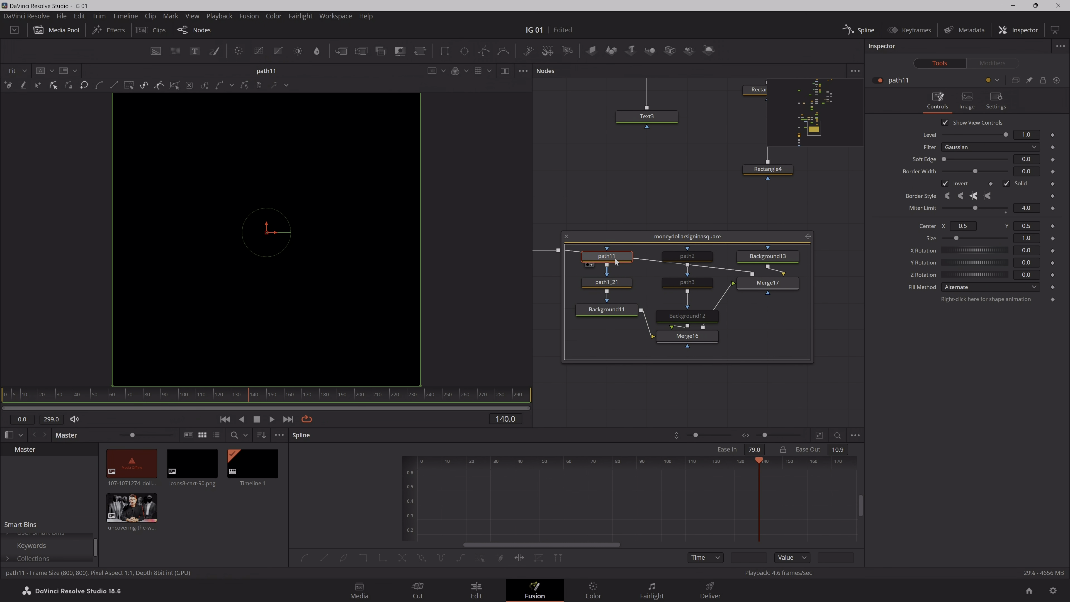
{"action": "left_click", "coordinate": [607, 282]}
{"action": "left_click", "coordinate": [589, 291]}
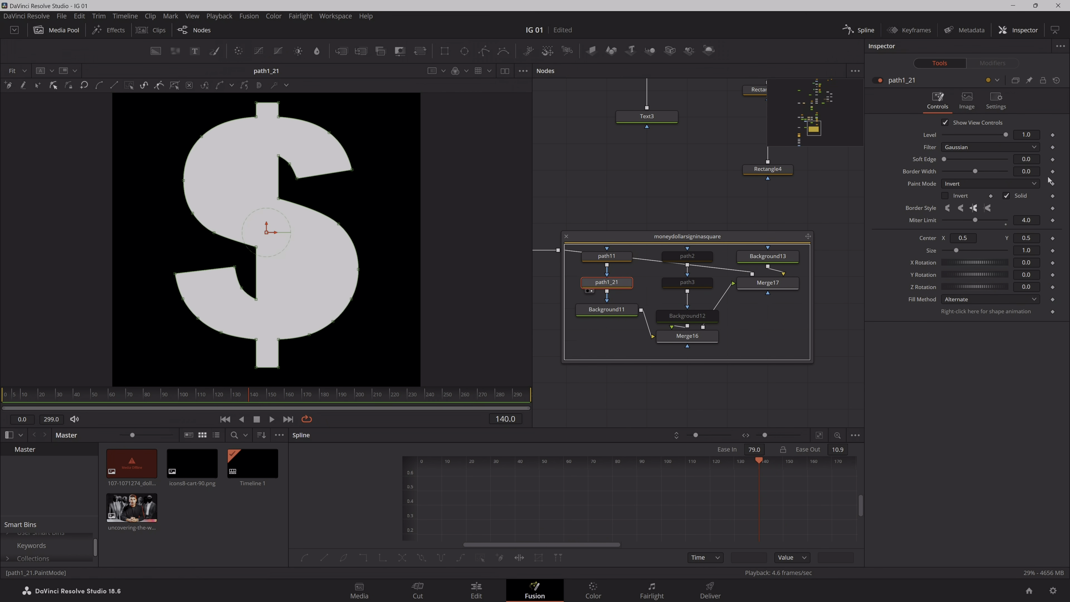
- Set path1_21's paint mode to Add and check the shape at Background11
{"action": "left_click", "coordinate": [975, 184]}
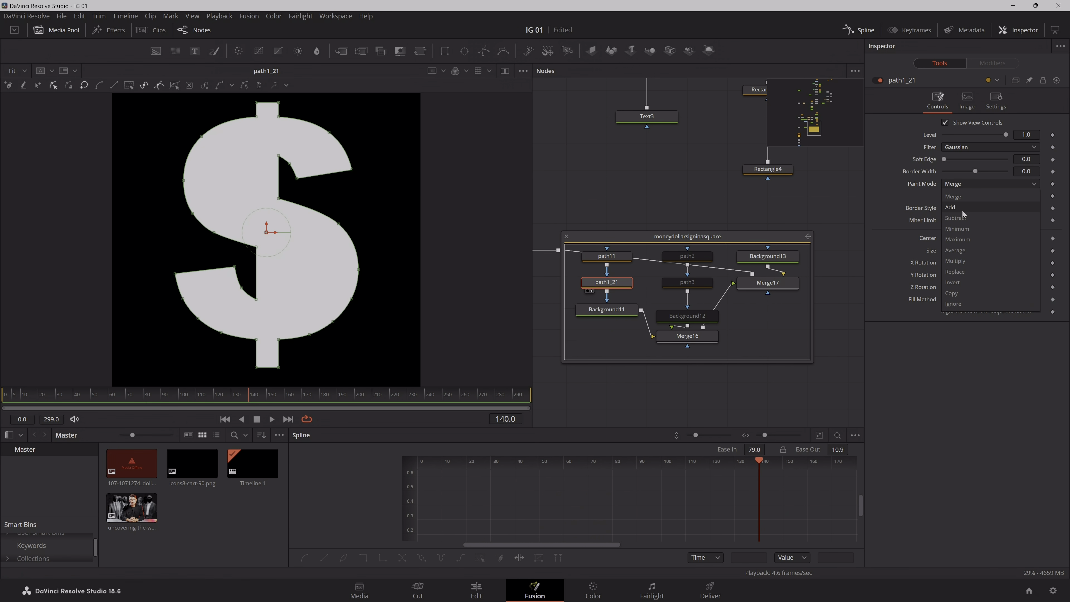
{"action": "left_click", "coordinate": [962, 210]}
{"action": "left_click", "coordinate": [584, 319]}
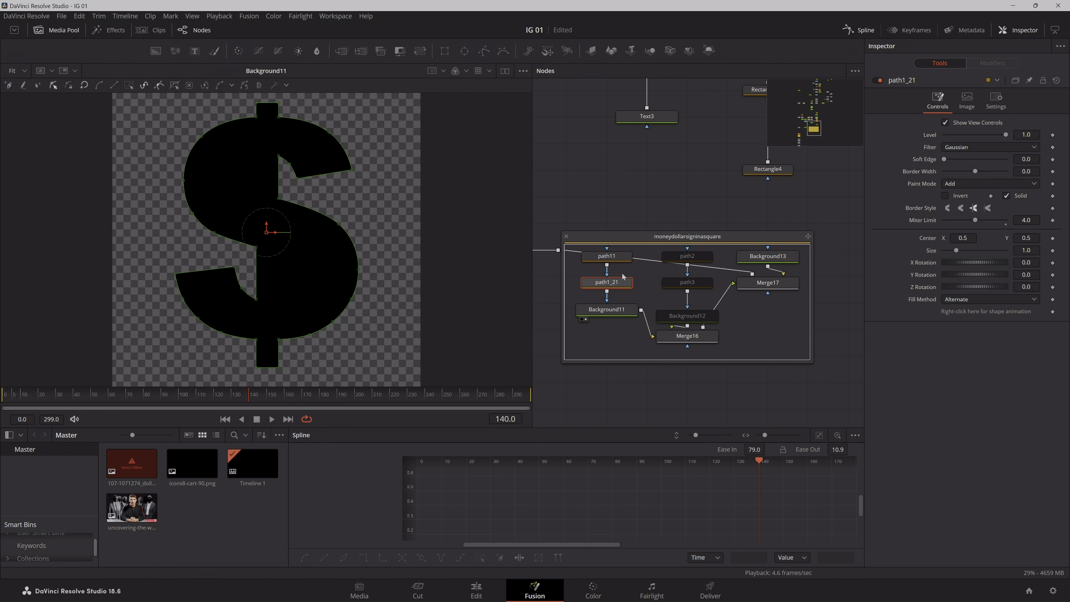
- View Merge16 and re-enable path2, path3 and Background12
{"action": "left_click", "coordinate": [665, 346]}
{"action": "left_click", "coordinate": [687, 256]}
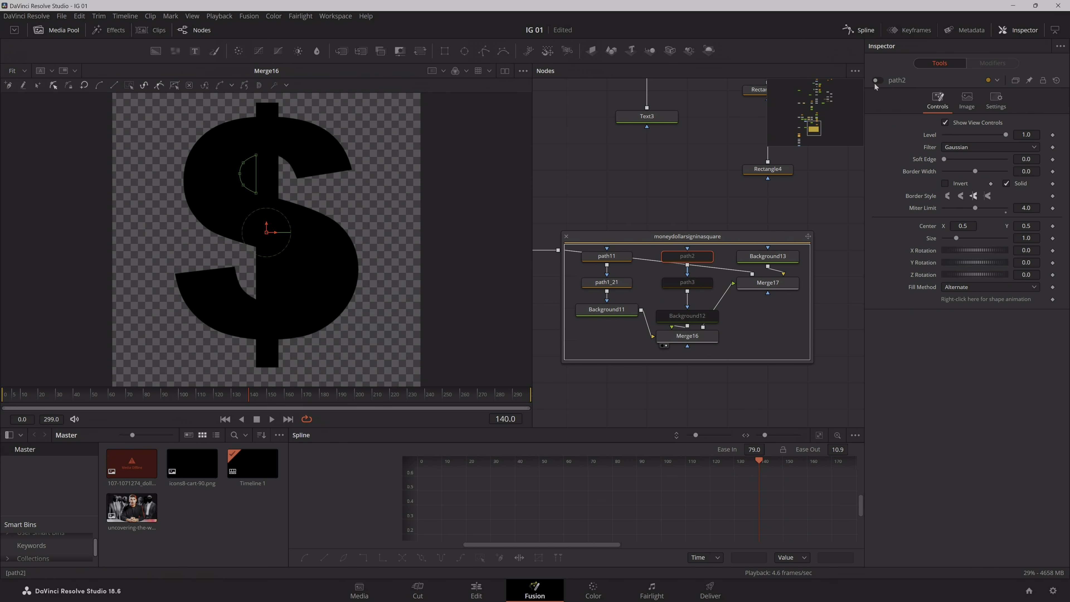
{"action": "left_click", "coordinate": [695, 320]}
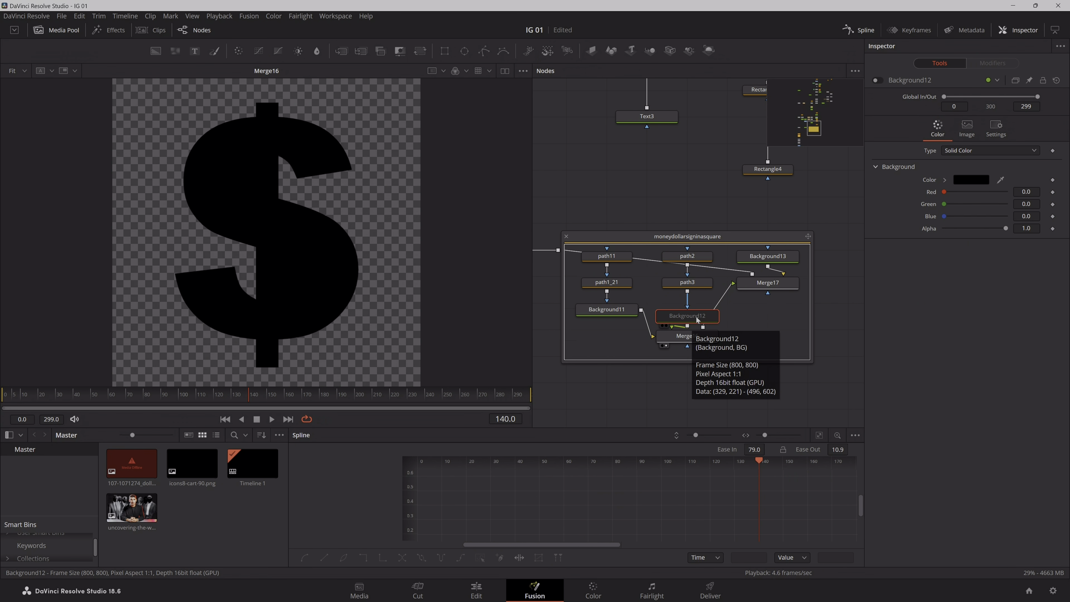
{"action": "key", "text": "ctrl+p"}
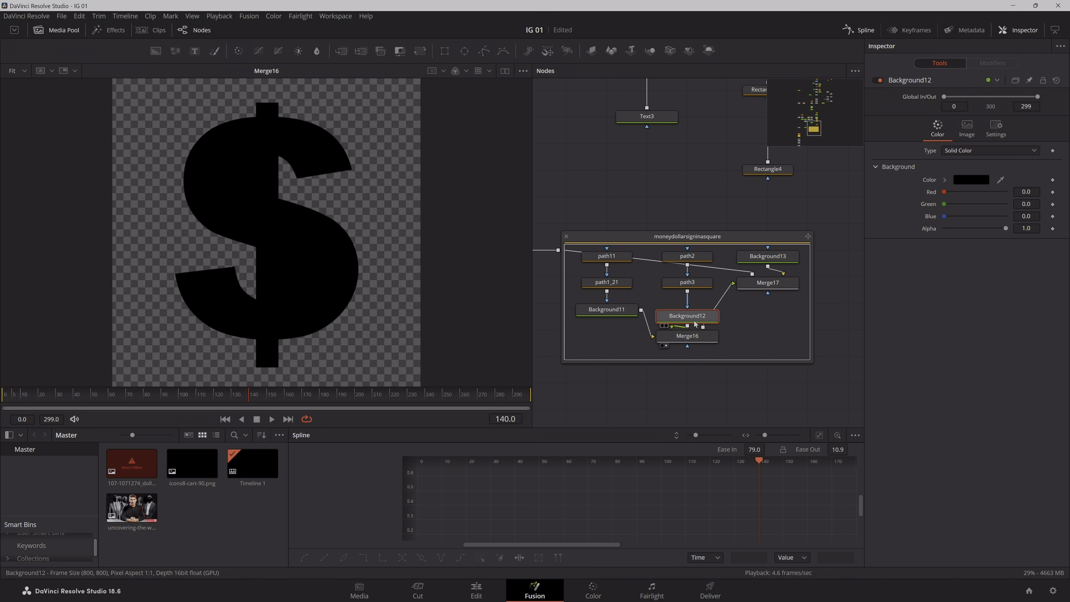
- Examine the outputs of path2, path3 and Merge16 one after another
{"action": "left_click", "coordinate": [672, 265]}
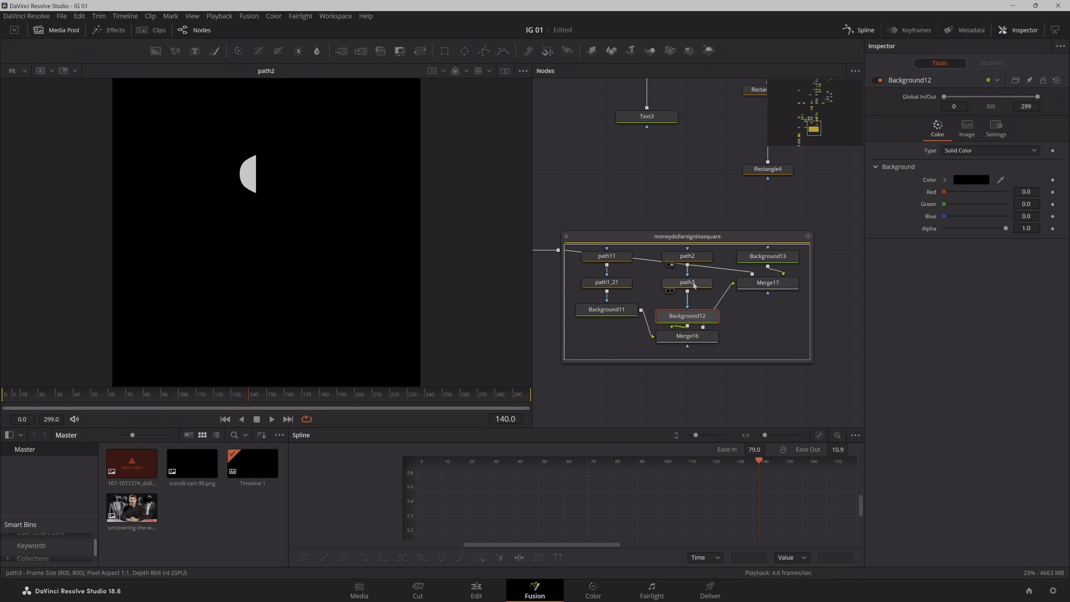
{"action": "left_click", "coordinate": [672, 291]}
{"action": "left_click", "coordinate": [666, 346]}
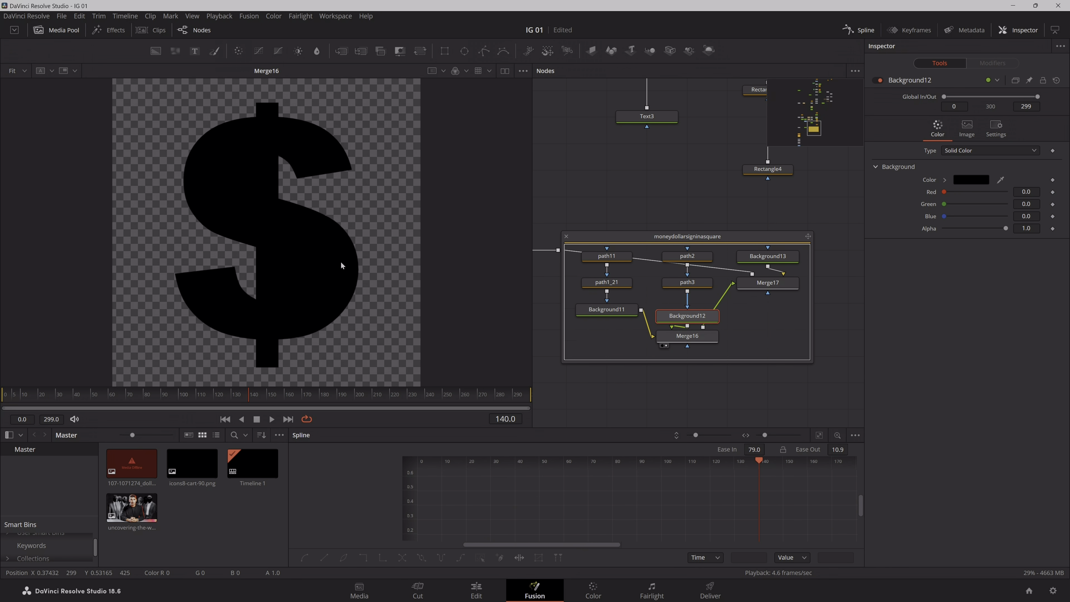
- Try the Add and Subtract paint modes on path3 and settle on Merge
{"action": "left_click", "coordinate": [687, 282]}
{"action": "left_click", "coordinate": [978, 185]}
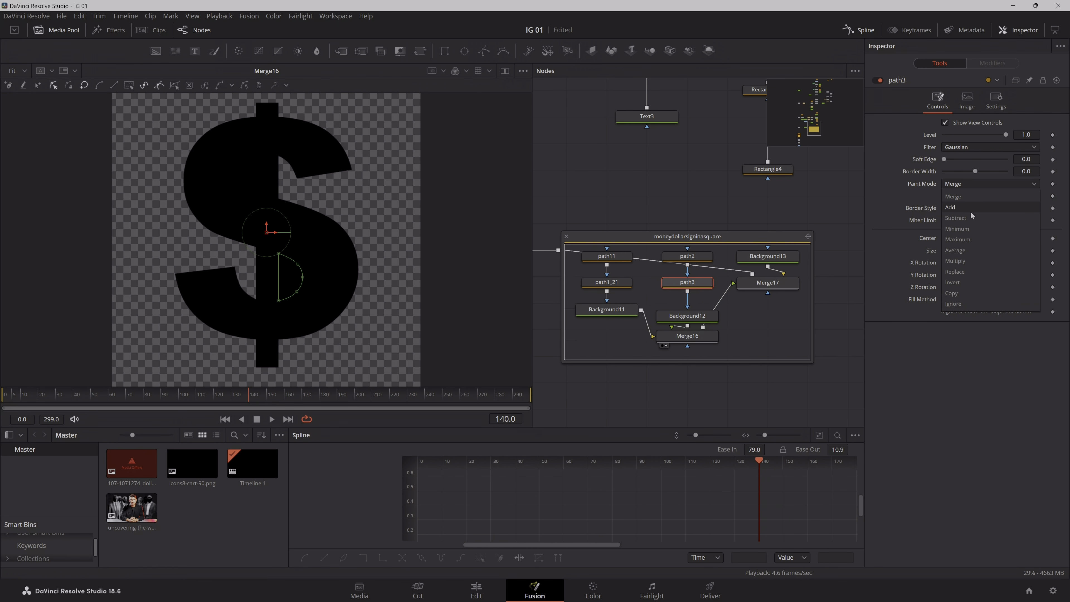
{"action": "left_click", "coordinate": [971, 210]}
{"action": "left_click", "coordinate": [968, 184]}
{"action": "left_click", "coordinate": [963, 218]}
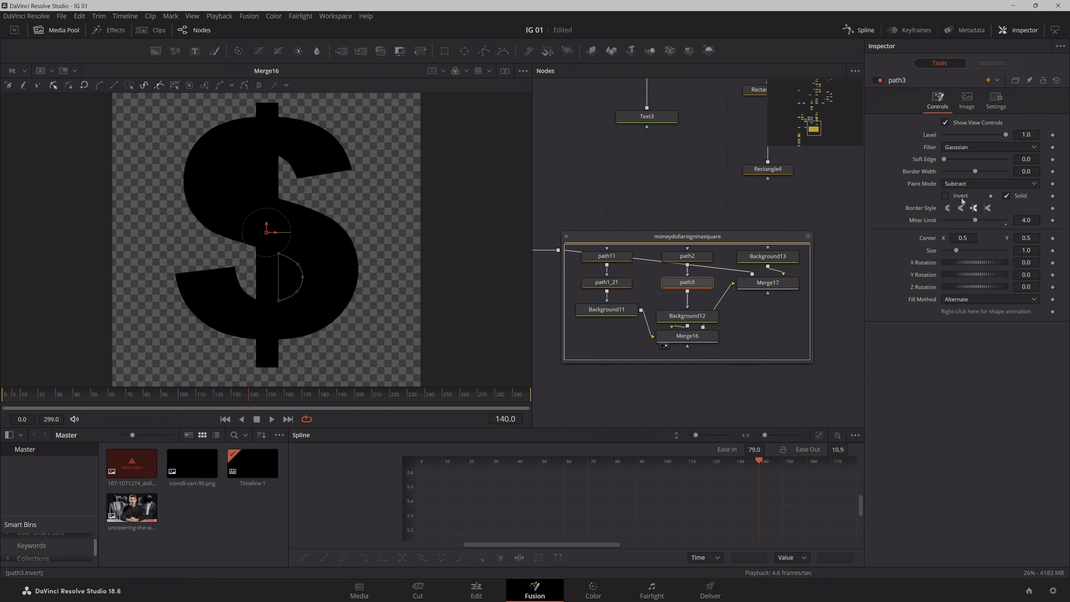
{"action": "left_click", "coordinate": [974, 186]}
{"action": "left_click", "coordinate": [970, 196]}
- View Merge17 and Background9, and set Background9's color to white
{"action": "left_click", "coordinate": [747, 292]}
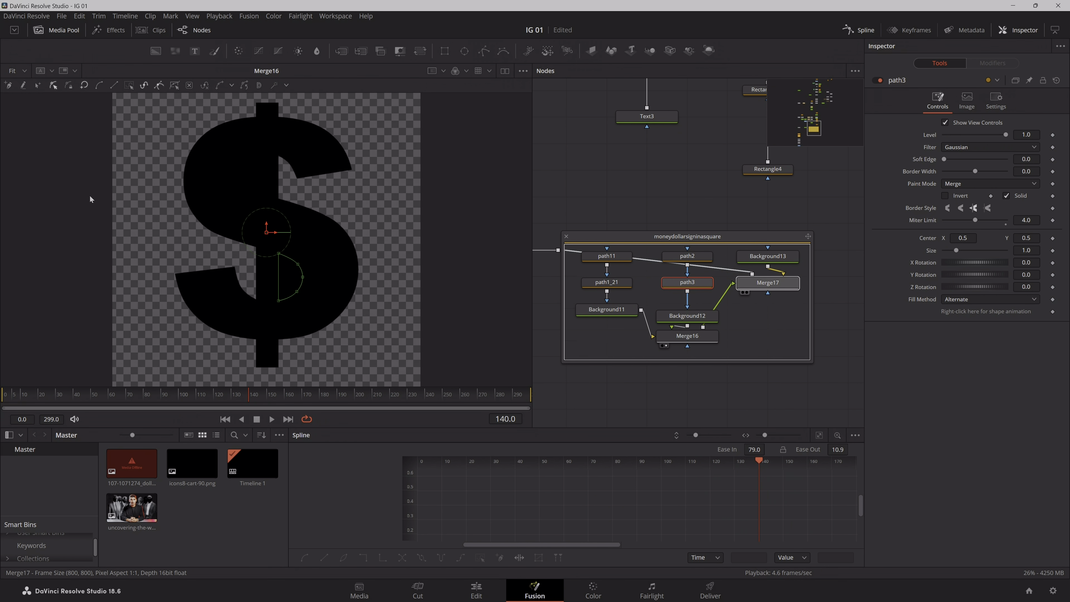
{"action": "left_click_drag", "start_coordinate": [565, 237], "coordinate": [712, 210]}
{"action": "left_click", "coordinate": [649, 234]}
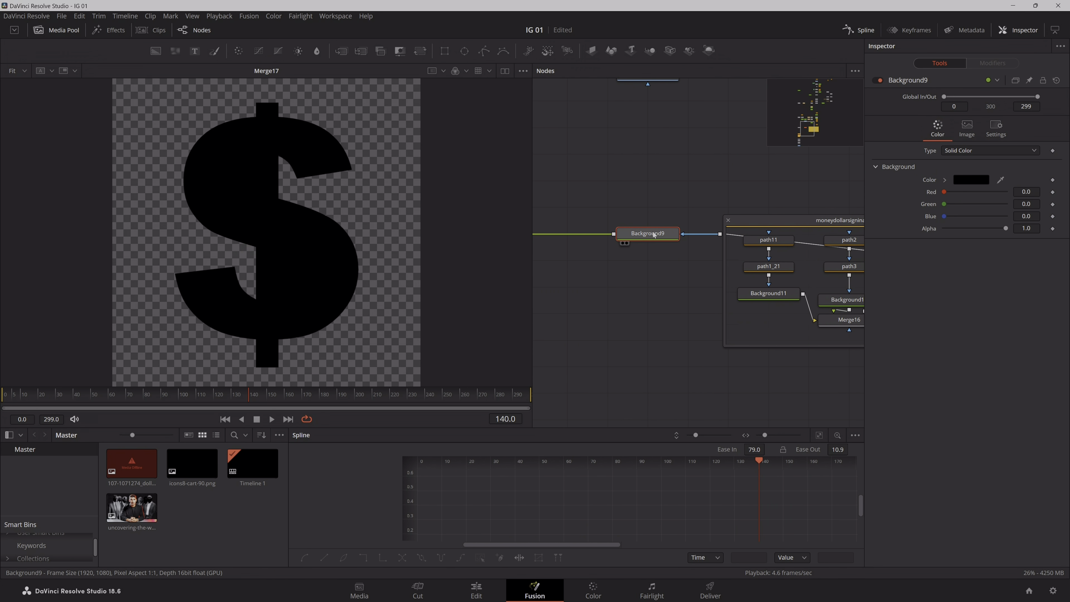
{"action": "left_click", "coordinate": [627, 243]}
{"action": "left_click", "coordinate": [971, 180]}
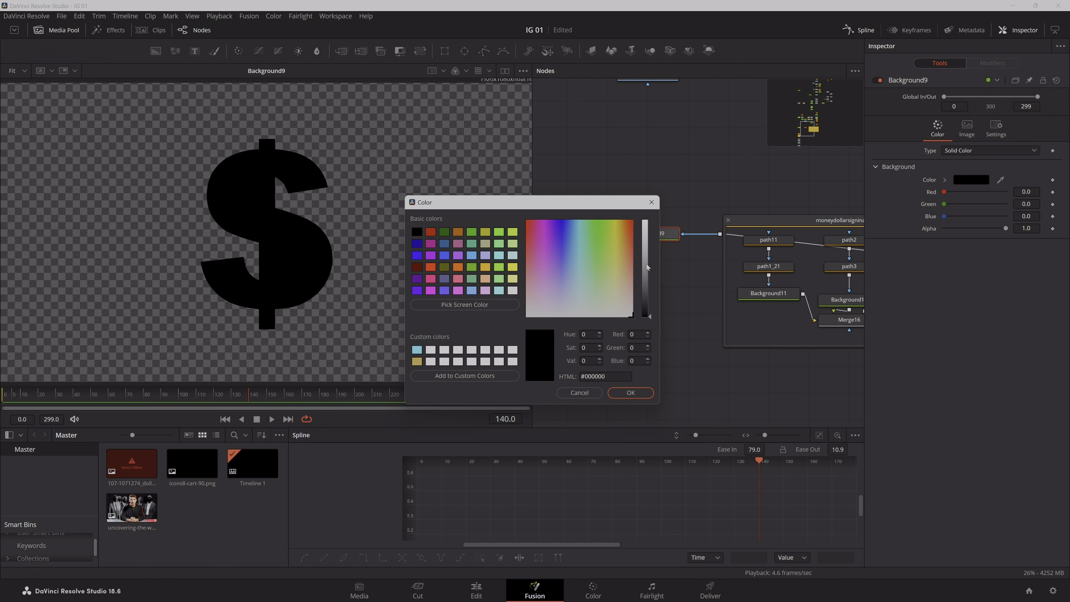
{"action": "left_click_drag", "start_coordinate": [646, 264], "coordinate": [647, 221]}
{"action": "left_click", "coordinate": [631, 393]}
- Review path2 and Merge16 in the icon group and choose Merge as path3's paint mode again
{"action": "mouse_move", "coordinate": [706, 348]}
{"action": "left_mouse_down"}
{"action": "mouse_move", "coordinate": [615, 342]}
{"action": "mouse_move", "coordinate": [693, 333]}
{"action": "left_mouse_up"}
{"action": "left_click_drag", "start_coordinate": [737, 265], "coordinate": [640, 269]}
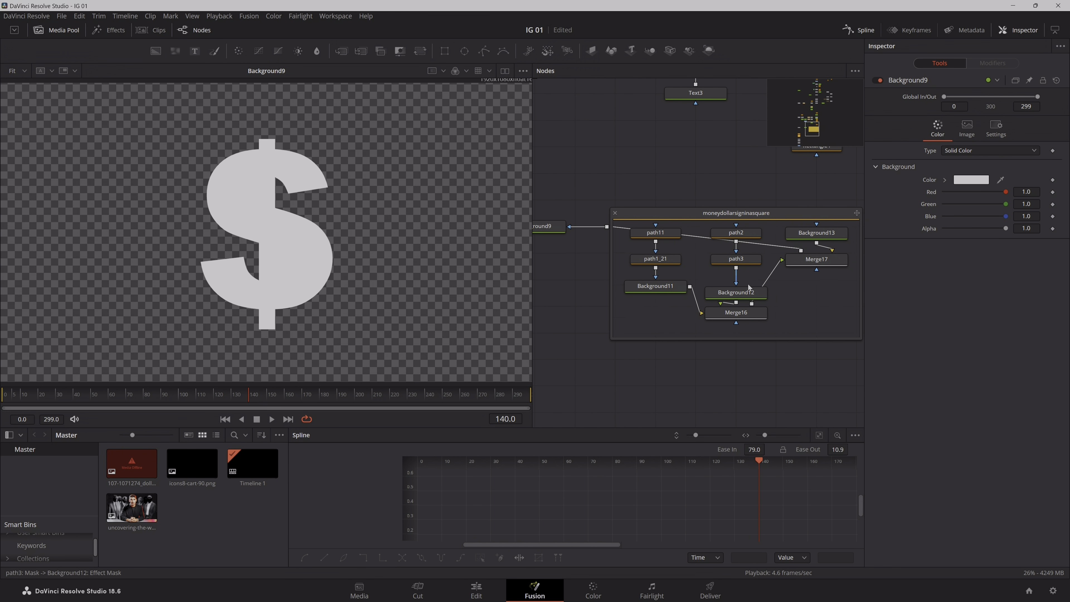
{"action": "left_click", "coordinate": [755, 293]}
{"action": "key", "text": "1"}
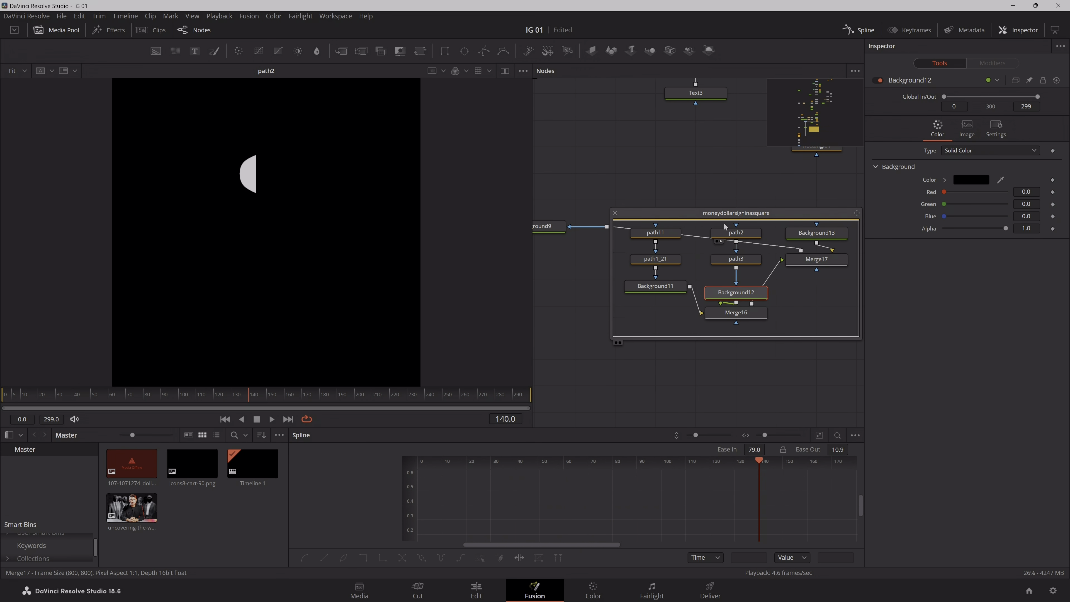
{"action": "left_click", "coordinate": [758, 320]}
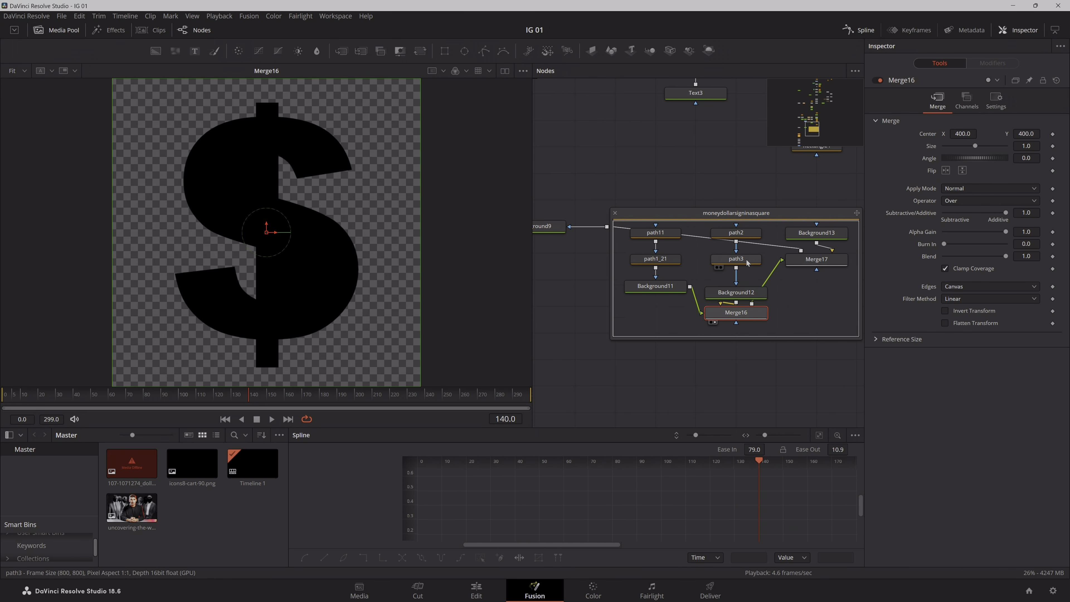
{"action": "left_click", "coordinate": [736, 258]}
{"action": "left_click", "coordinate": [974, 184]}
{"action": "left_click", "coordinate": [972, 195]}
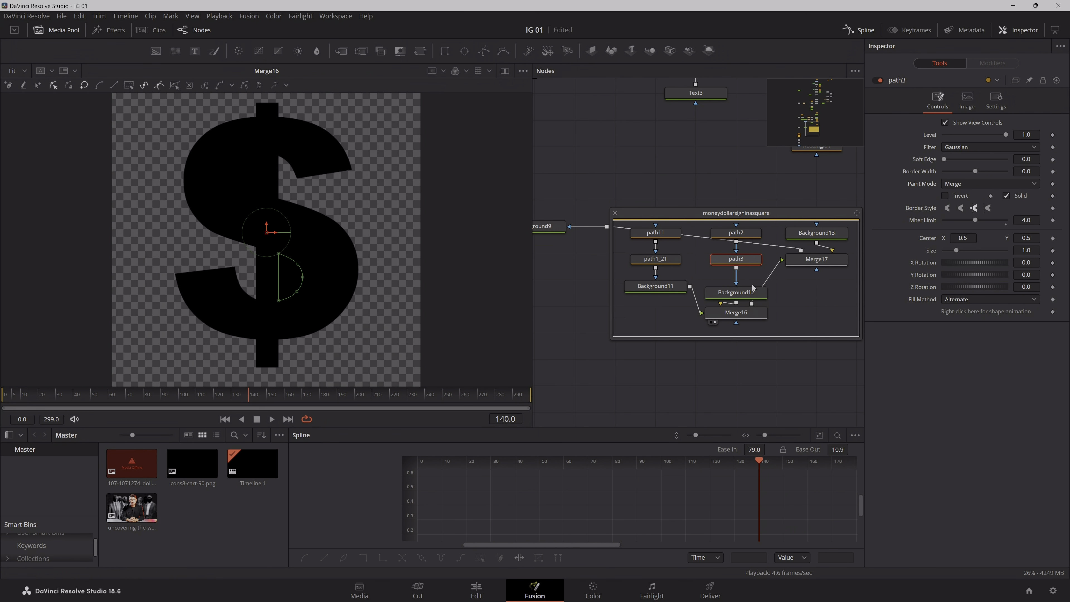
- Try inverting path3 in the dollar icon group and restore its uninverted state
{"action": "left_click", "coordinate": [740, 291]}
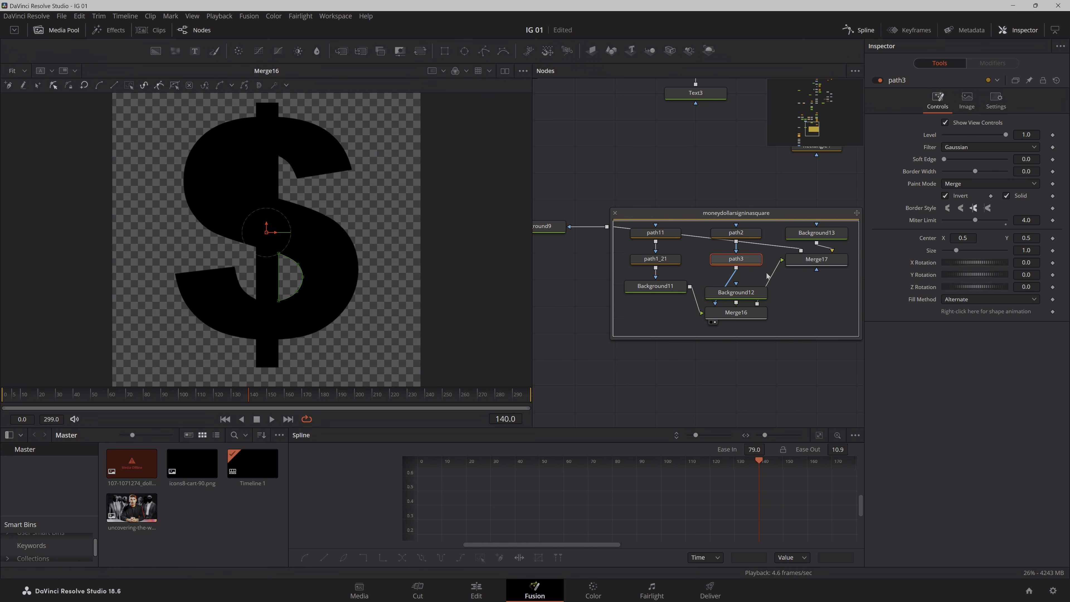
{"action": "left_click_drag", "start_coordinate": [736, 233], "coordinate": [736, 239]}
{"action": "left_click", "coordinate": [961, 184]}
{"action": "left_click", "coordinate": [724, 259]}
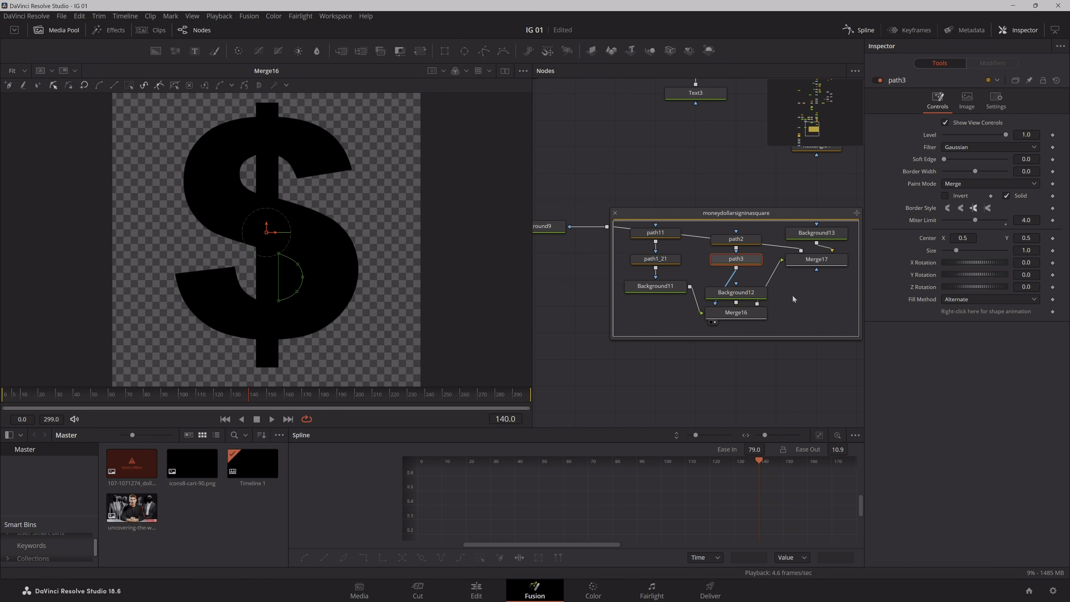
- View Background11, check path1_21's inversion setting, and move Background11 down to make room beneath path1_21
{"action": "left_click_drag", "start_coordinate": [666, 289], "coordinate": [138, 289]}
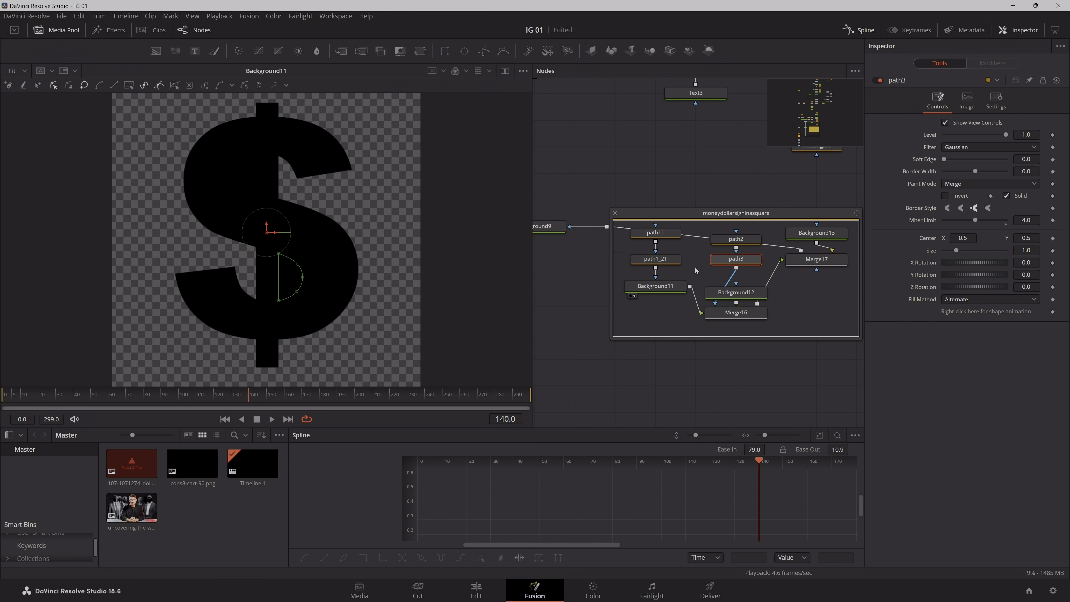
{"action": "left_click", "coordinate": [681, 254]}
{"action": "left_click", "coordinate": [676, 258]}
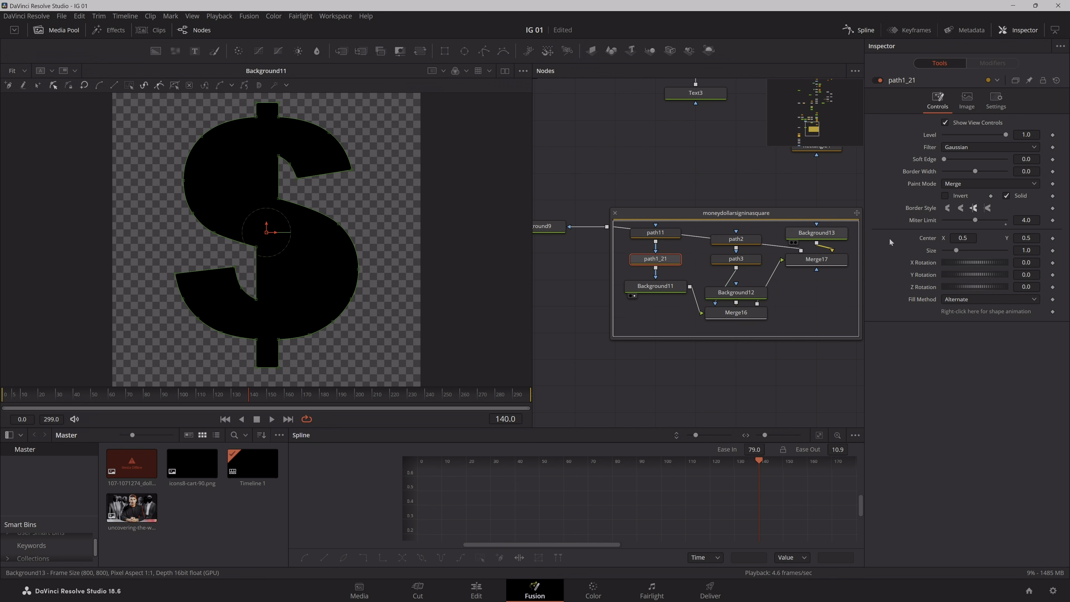
{"action": "left_click", "coordinate": [954, 198]}
{"action": "left_click", "coordinate": [953, 198]}
{"action": "left_click_drag", "start_coordinate": [677, 282], "coordinate": [677, 315]}
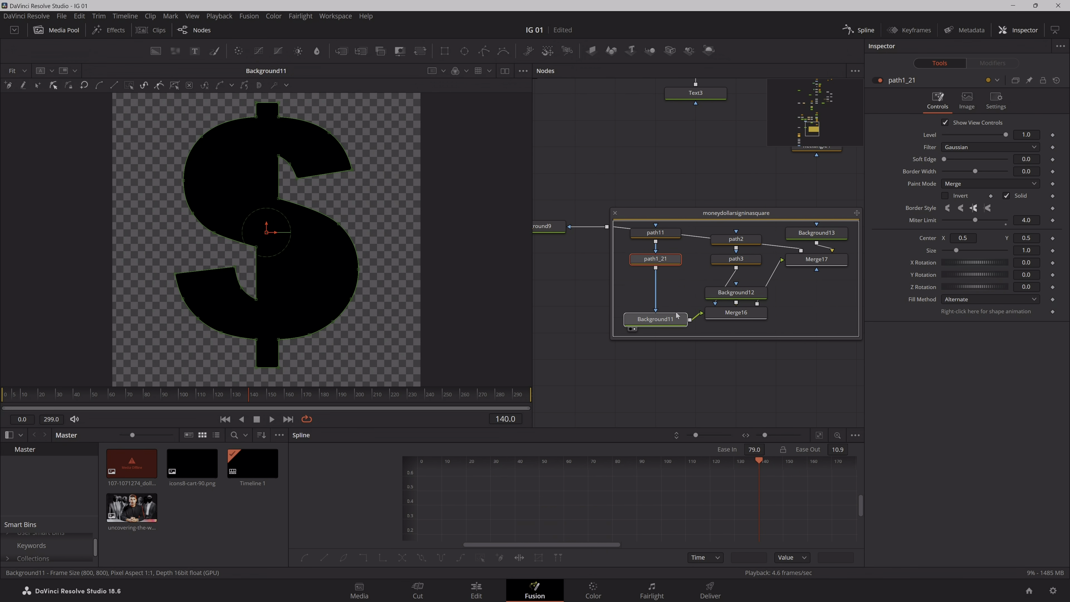
- Insert path2 between path1_21 and Background11 and set its paint mode to Subtract
{"action": "left_click", "coordinate": [743, 241]}
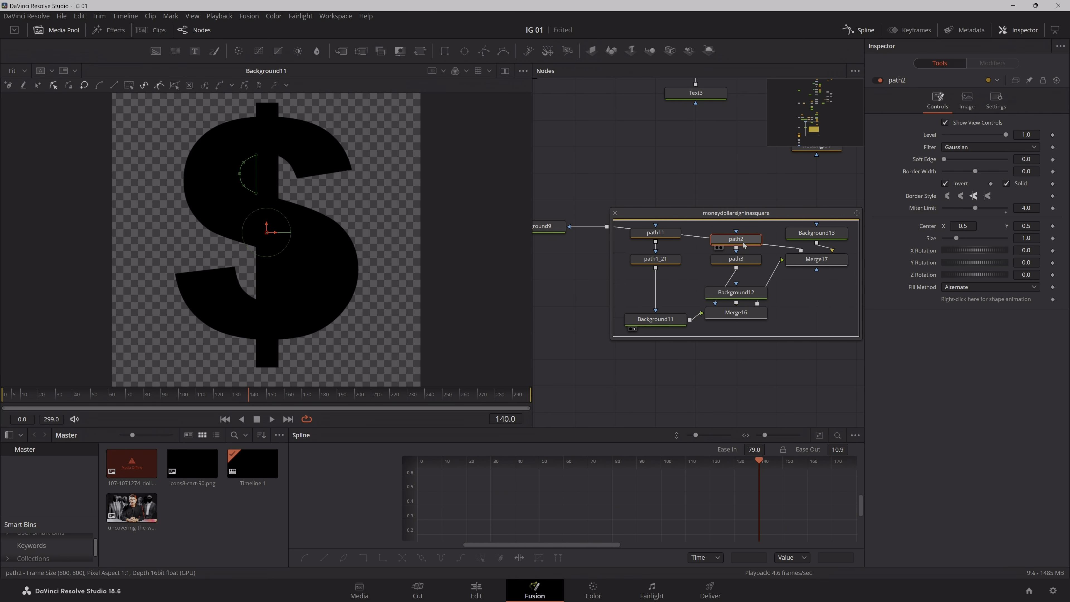
{"action": "left_click_drag", "start_coordinate": [745, 245], "coordinate": [658, 289]}
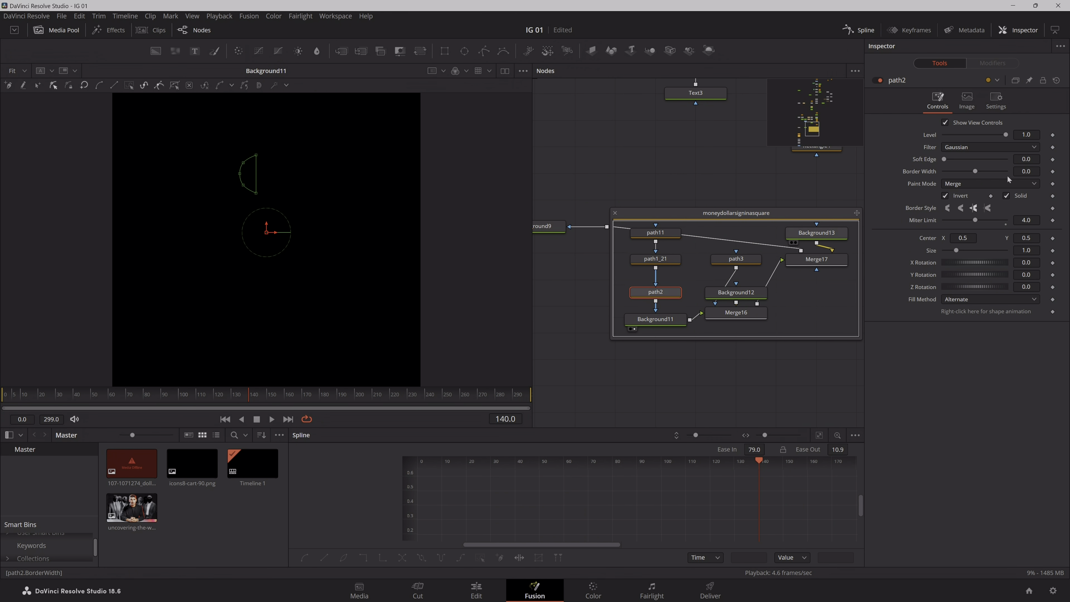
{"action": "left_click", "coordinate": [975, 185]}
{"action": "left_click", "coordinate": [967, 220]}
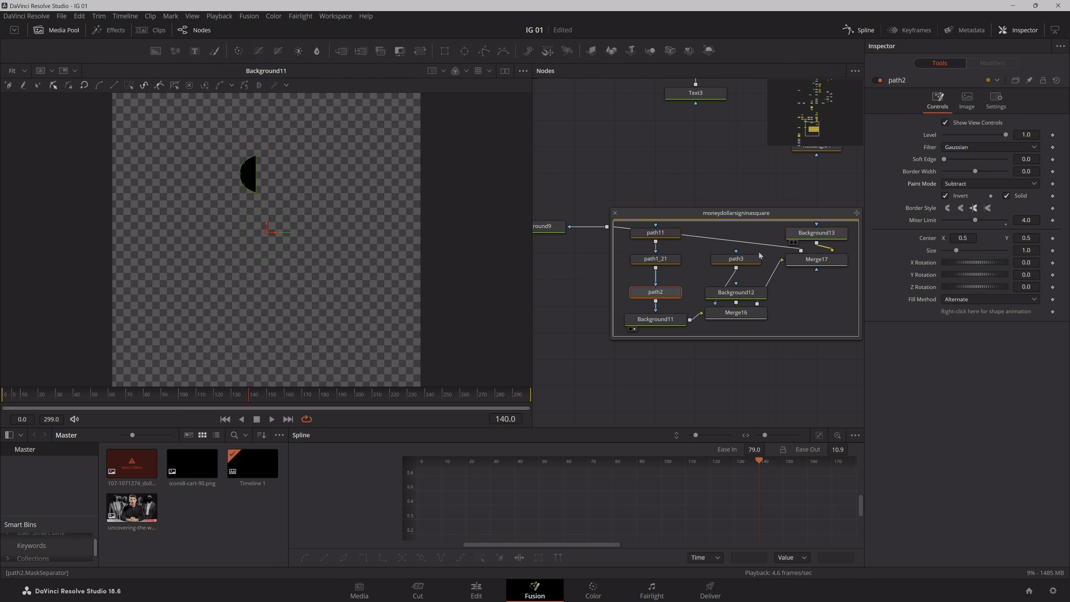
- Insert path3 between path2 and Background11 and set its paint mode to Subtract
{"action": "left_click_drag", "start_coordinate": [736, 258], "coordinate": [657, 294]}
{"action": "left_click", "coordinate": [675, 321]}
{"action": "left_click", "coordinate": [664, 293]}
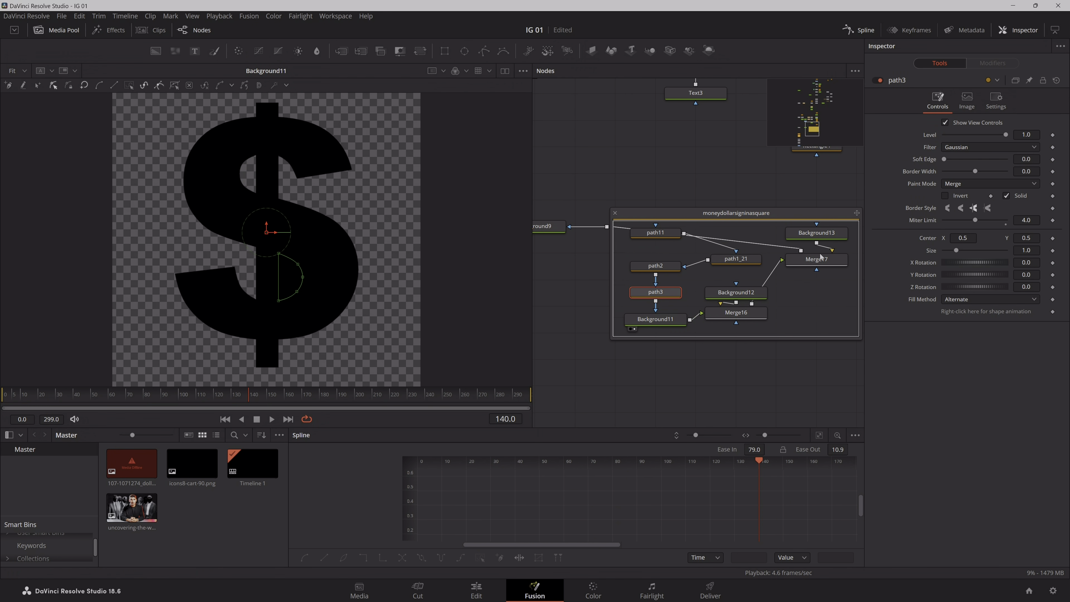
{"action": "left_click", "coordinate": [971, 187]}
{"action": "left_click", "coordinate": [966, 219]}
{"action": "left_click_drag", "start_coordinate": [818, 327], "coordinate": [751, 218]}
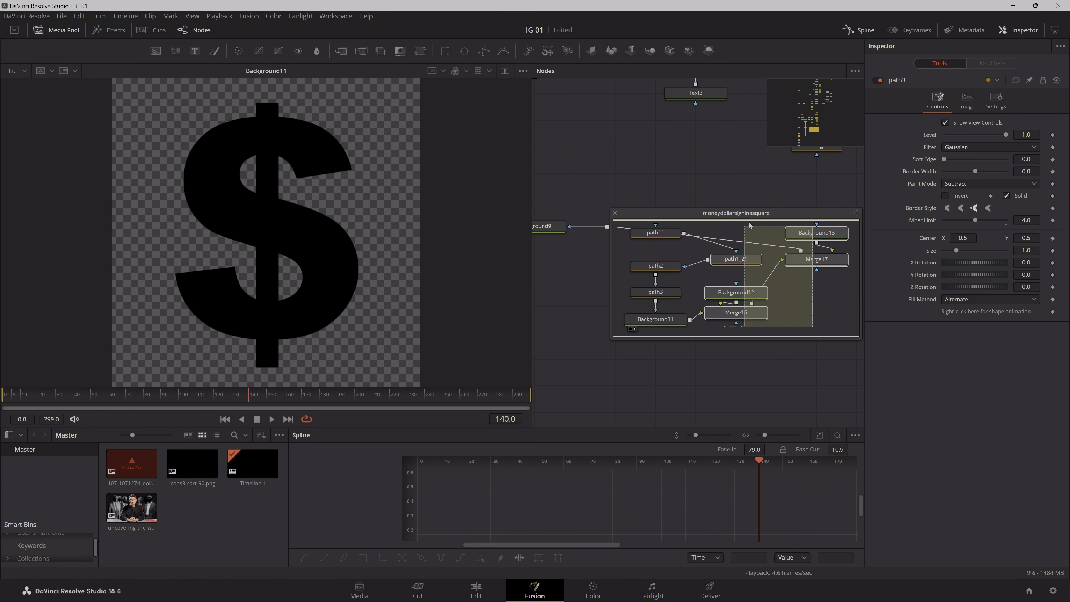
{"action": "key", "text": "Delete"}
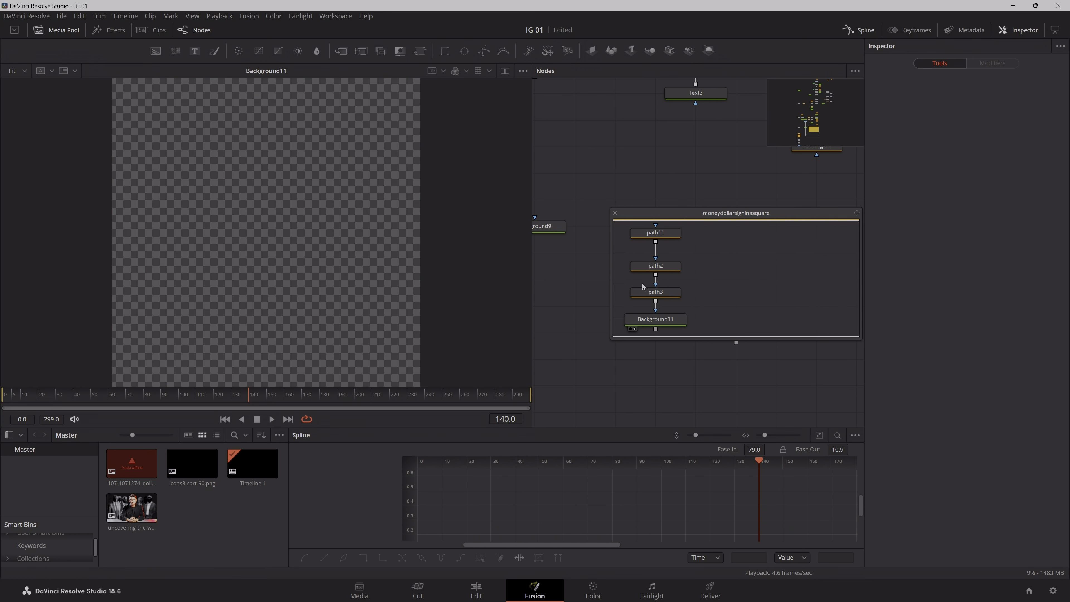
{"action": "key", "text": "ctrl+z"}
- View Merge17's output and collapse the moneydollarsigninasquare icon group
{"action": "left_click", "coordinate": [795, 269]}
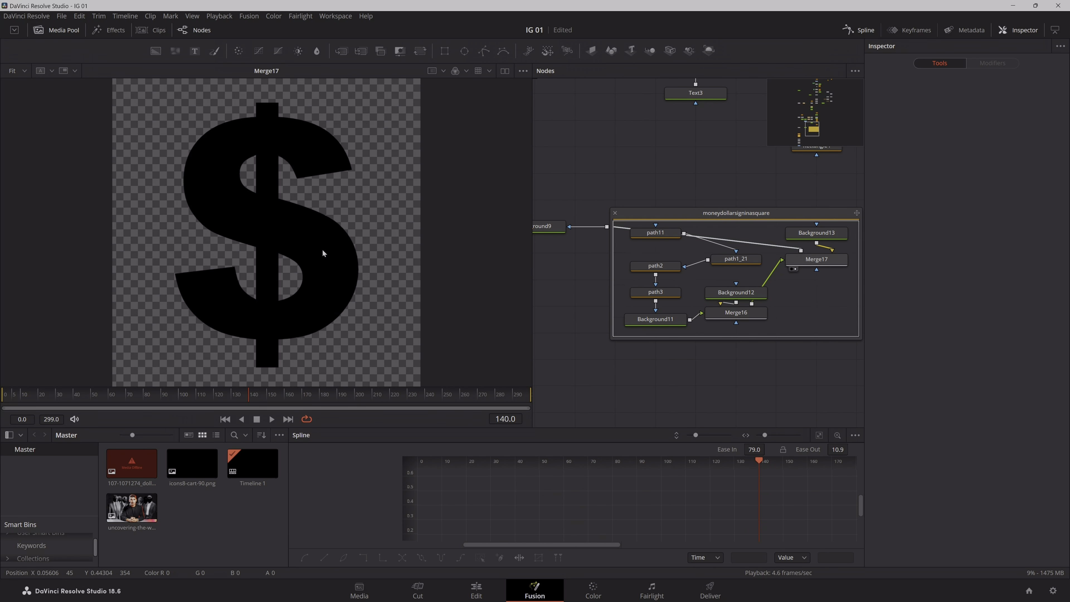
{"action": "left_click_drag", "start_coordinate": [736, 260], "coordinate": [656, 266]}
{"action": "left_click", "coordinate": [615, 213]}
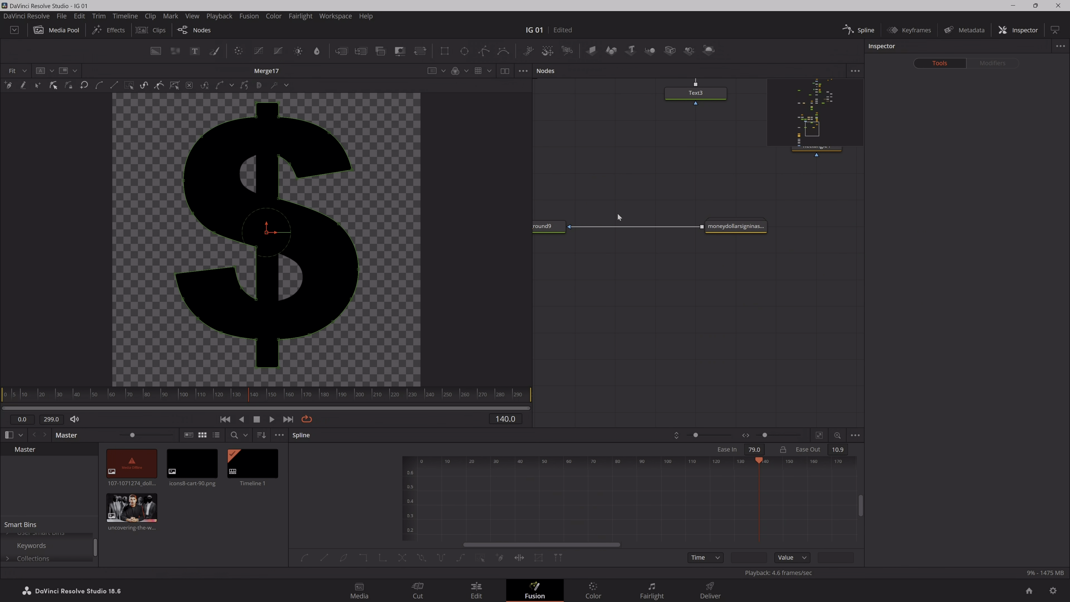
- View Background9, Merge15 and the final MediaOut1 output one after another
{"action": "left_click_drag", "start_coordinate": [619, 236], "coordinate": [178, 203]}
{"action": "left_click_drag", "start_coordinate": [717, 320], "coordinate": [789, 320]}
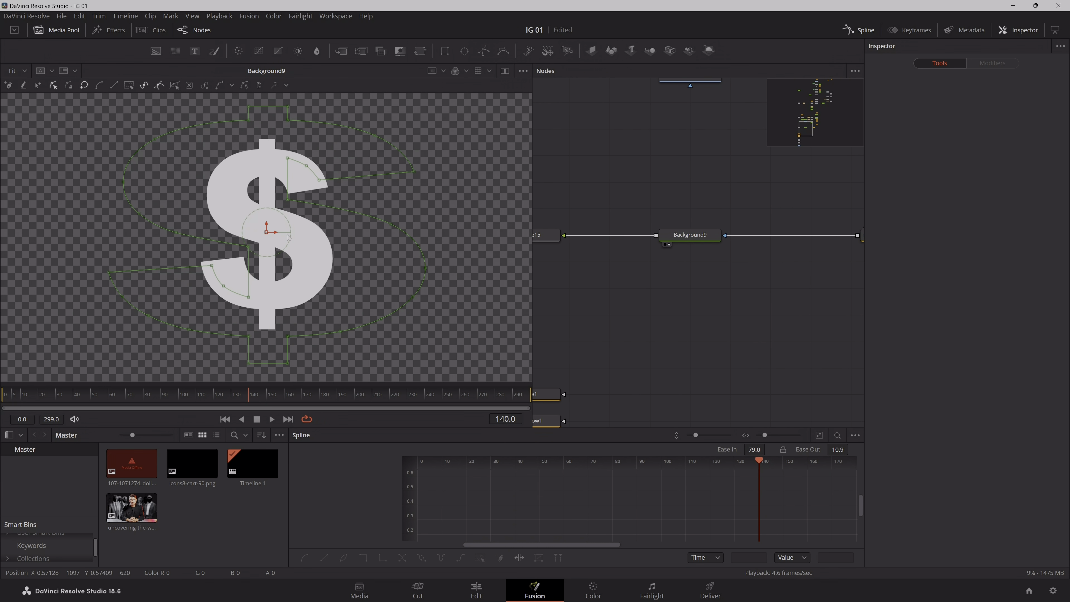
{"action": "scroll", "coordinate": [639, 298], "scroll_direction": "down", "scroll_amount": 2}
{"action": "left_click_drag", "start_coordinate": [654, 300], "coordinate": [693, 243]}
{"action": "scroll", "coordinate": [666, 260], "scroll_direction": "up", "scroll_amount": 1}
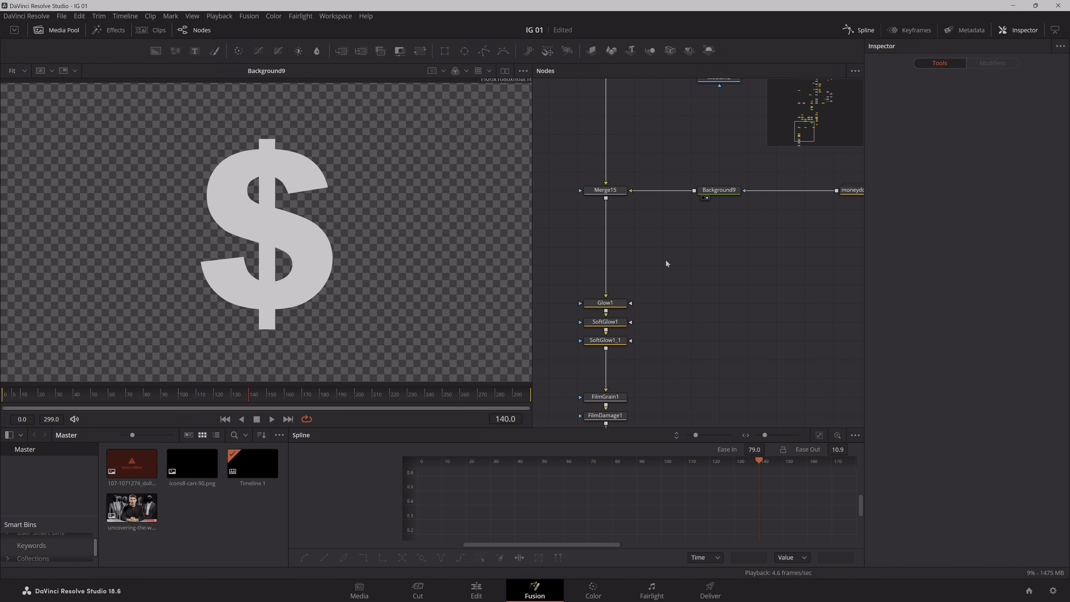
{"action": "mouse_move", "coordinate": [651, 329]}
{"action": "left_mouse_down"}
{"action": "mouse_move", "coordinate": [632, 328]}
{"action": "mouse_move", "coordinate": [652, 331]}
{"action": "left_mouse_up"}
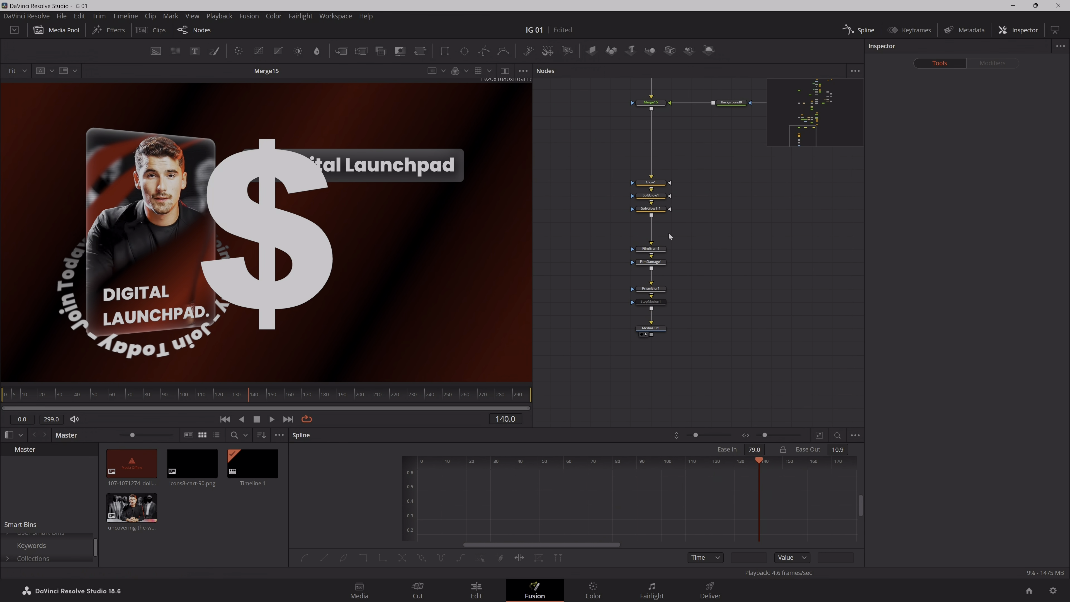
{"action": "key", "text": "2"}
- Change Background9's type to Gradient and set the linear gradient's end X to 0.686
{"action": "scroll", "coordinate": [669, 228], "scroll_direction": "up", "scroll_amount": 2}
{"action": "left_click_drag", "start_coordinate": [698, 211], "coordinate": [686, 305]}
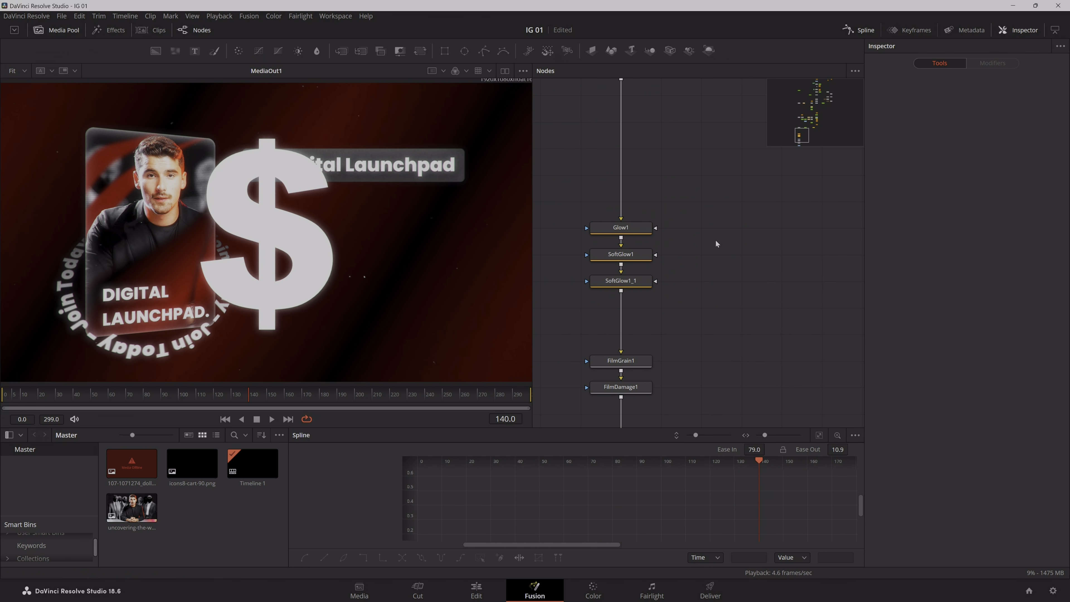
{"action": "left_click_drag", "start_coordinate": [713, 259], "coordinate": [702, 332]}
{"action": "left_click_drag", "start_coordinate": [723, 291], "coordinate": [706, 317]}
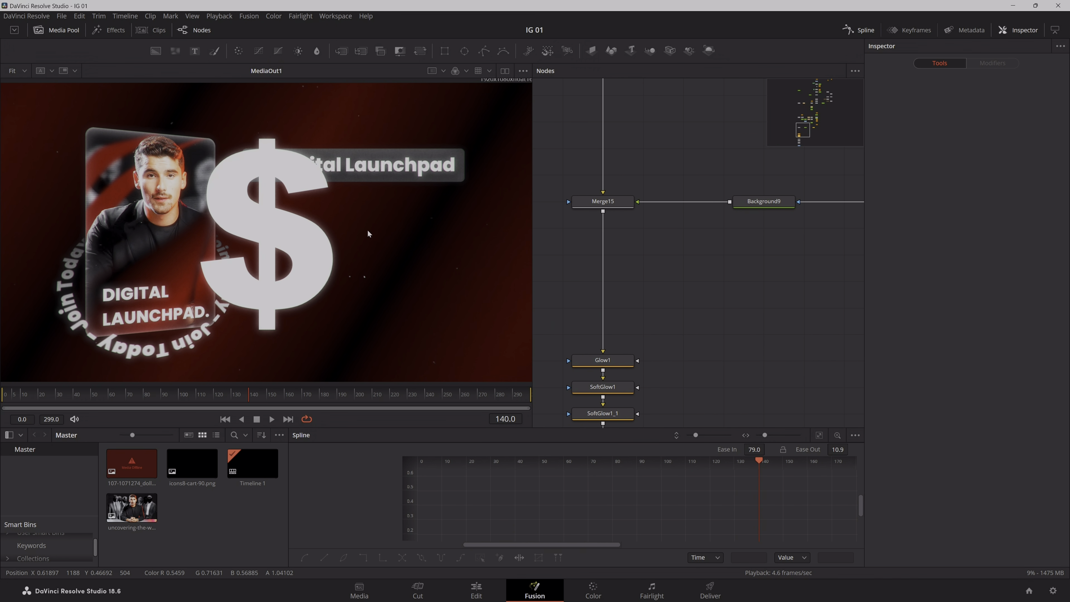
{"action": "left_click", "coordinate": [764, 202]}
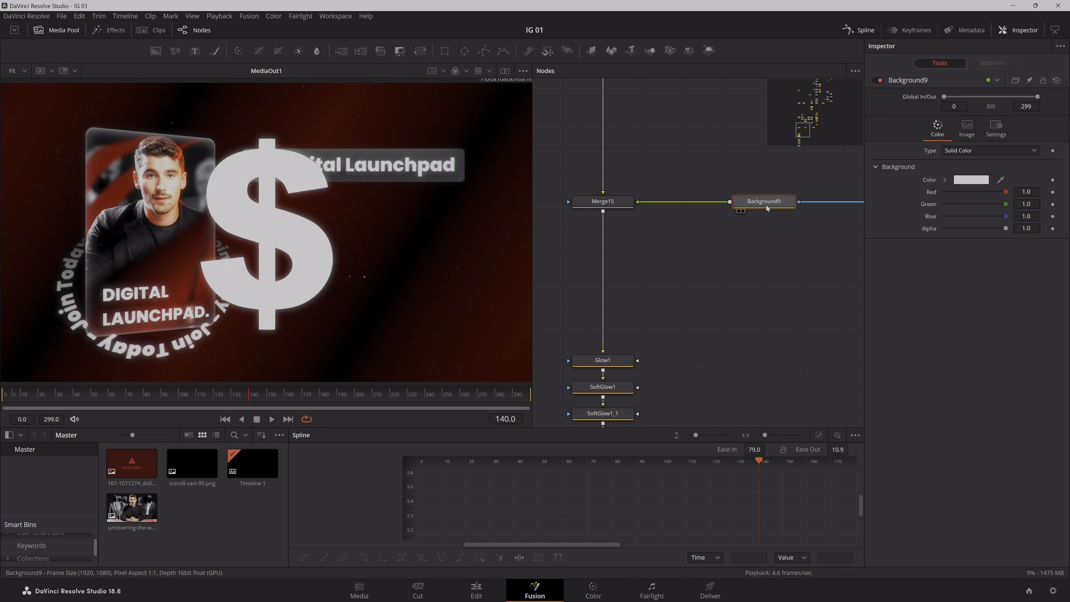
{"action": "left_click", "coordinate": [988, 150]}
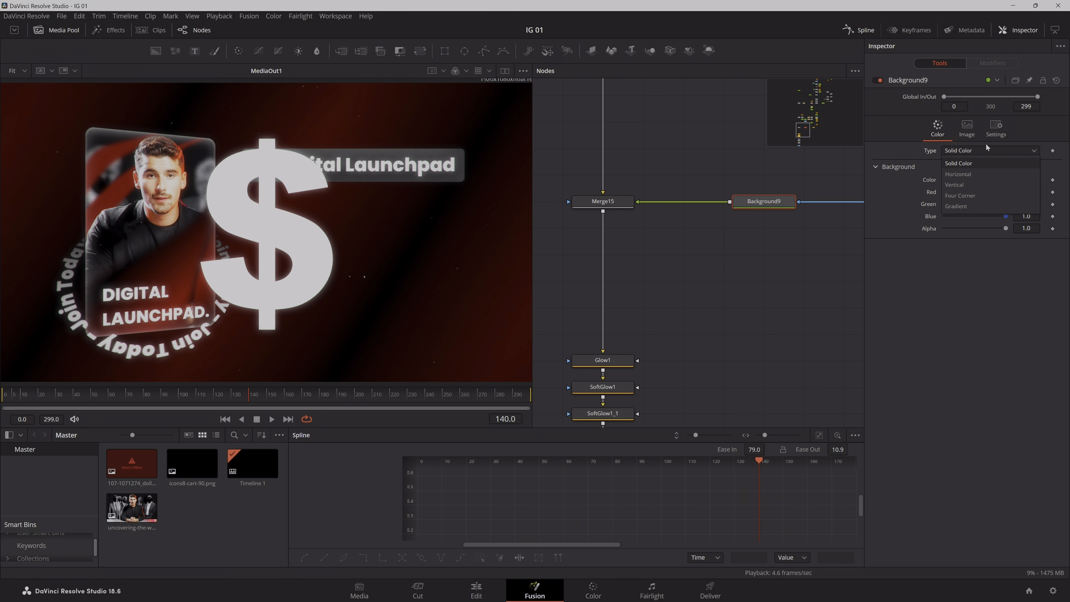
{"action": "left_click", "coordinate": [984, 207]}
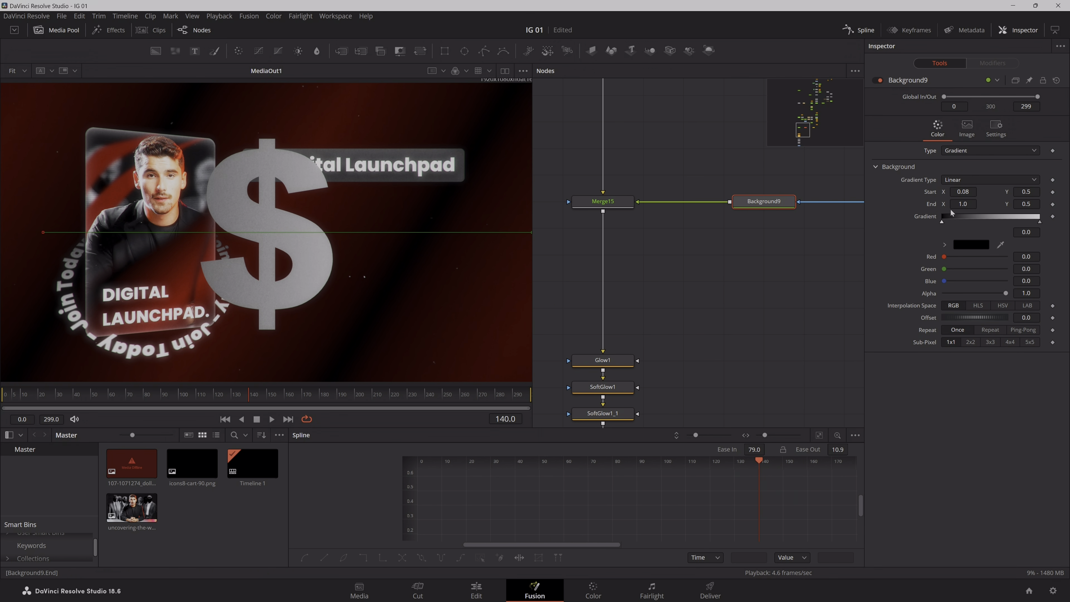
{"action": "left_click_drag", "start_coordinate": [952, 211], "coordinate": [942, 211]}
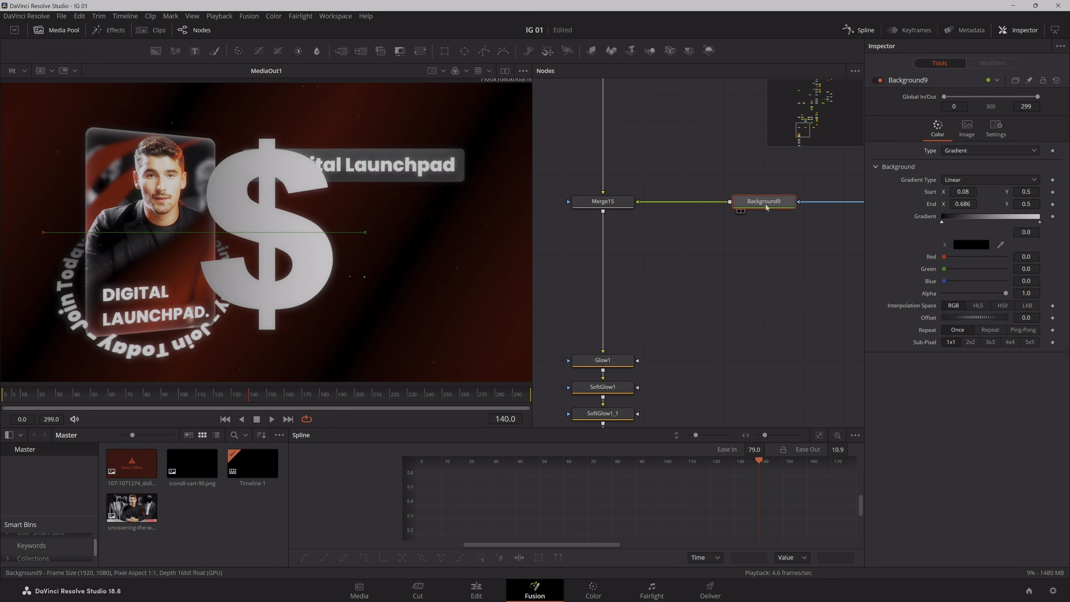
- Add a Transform after Background9, move the dollar sign below the Digital Launchpad label, and set its size to 0.5
{"action": "key", "text": "shift+space"}
{"action": "type", "text": "xf"}
{"action": "key", "text": "Return"}
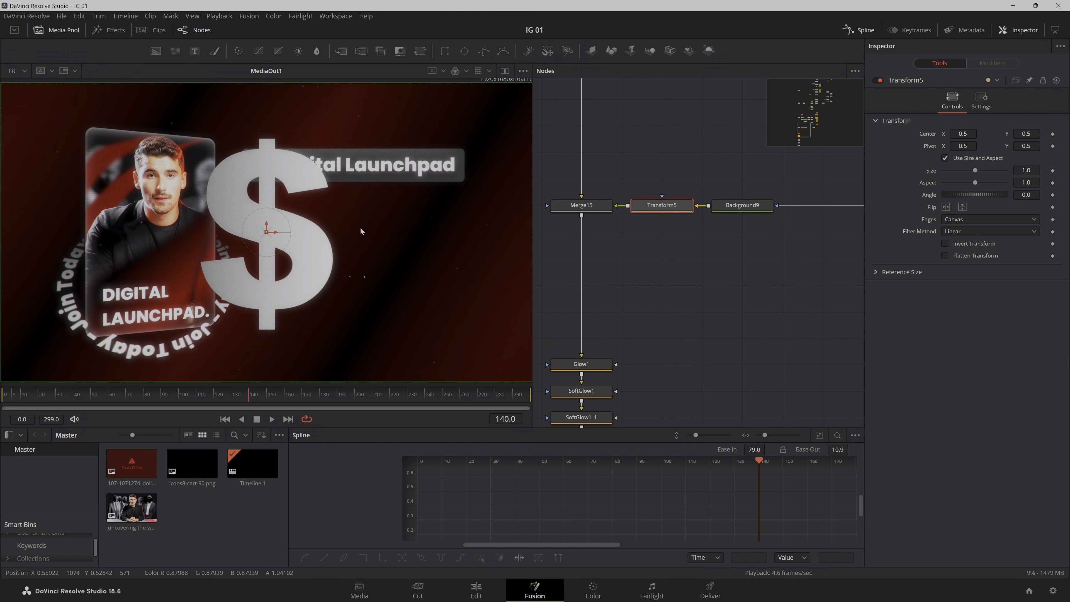
{"action": "left_click_drag", "start_coordinate": [975, 171], "coordinate": [962, 170]}
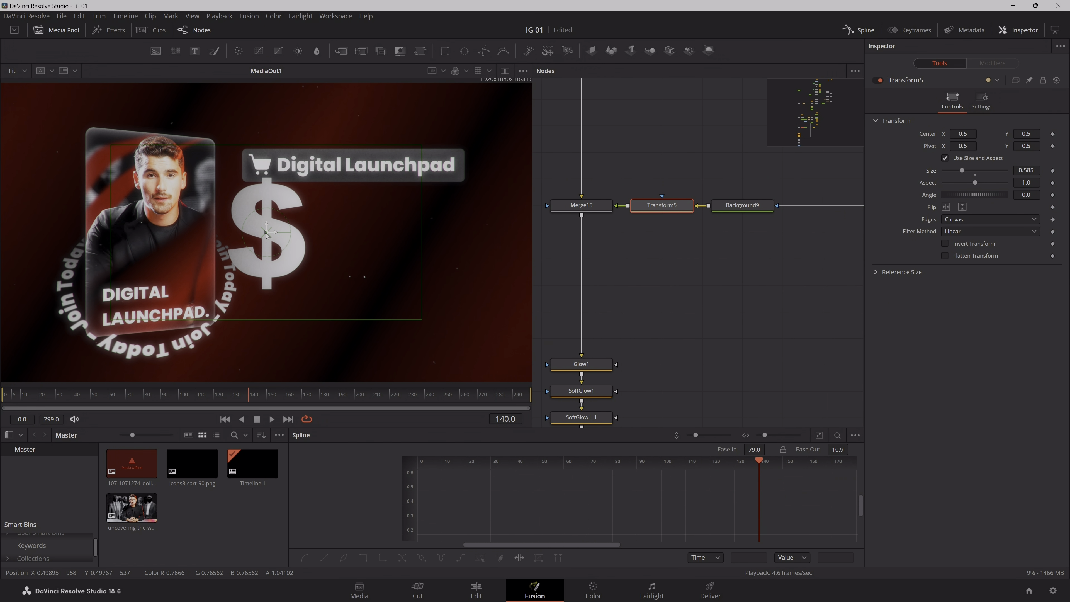
{"action": "left_click_drag", "start_coordinate": [266, 233], "coordinate": [285, 251]}
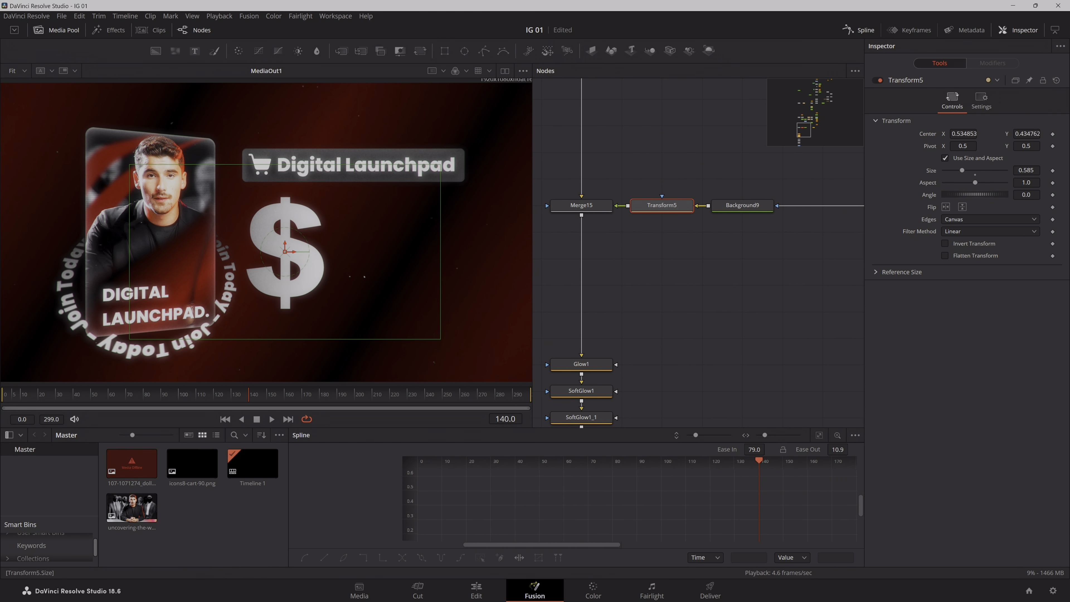
{"action": "type", "text": ".5"}
{"action": "key", "text": "Tab"}
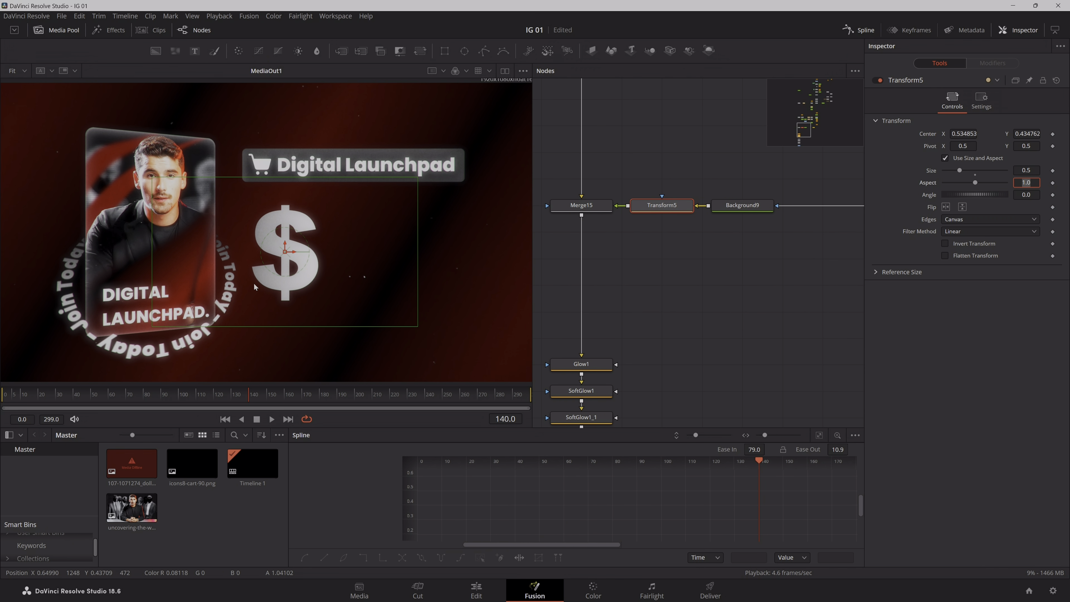
- Reposition Background9's gradient to run vertically through the dollar sign, from about 0.49, 0.0 up to about 0.47, 0.75
{"action": "left_click", "coordinate": [743, 205]}
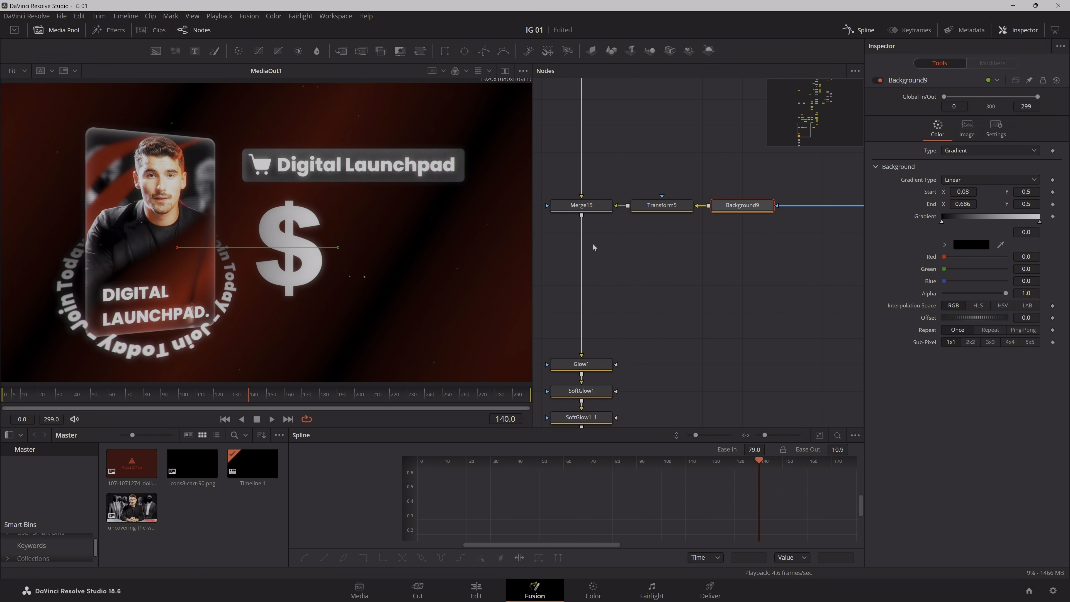
{"action": "left_click_drag", "start_coordinate": [177, 248], "coordinate": [298, 301]}
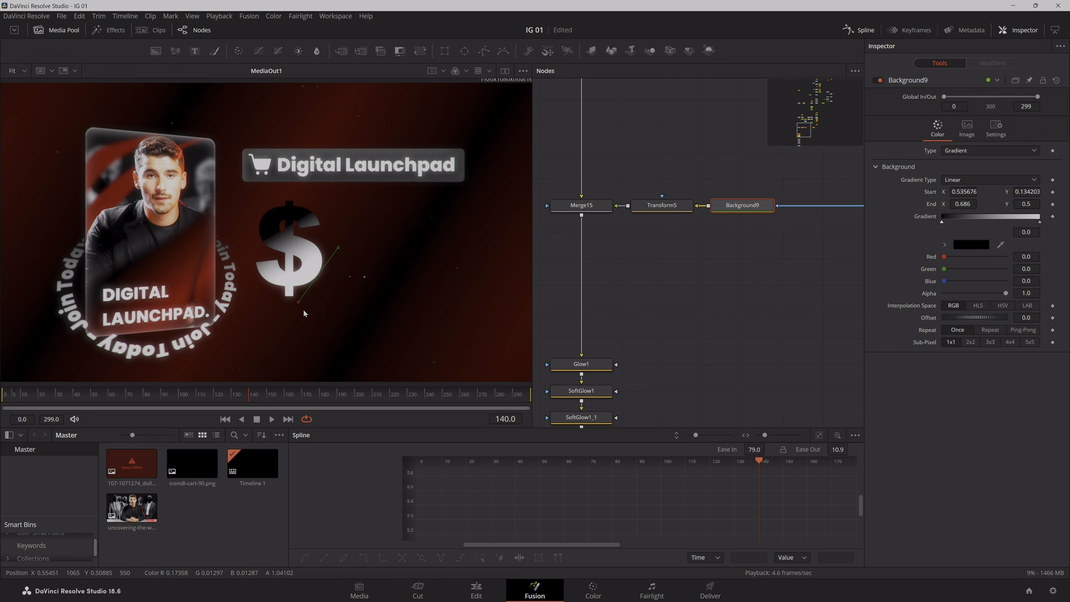
{"action": "left_click_drag", "start_coordinate": [339, 248], "coordinate": [291, 203]}
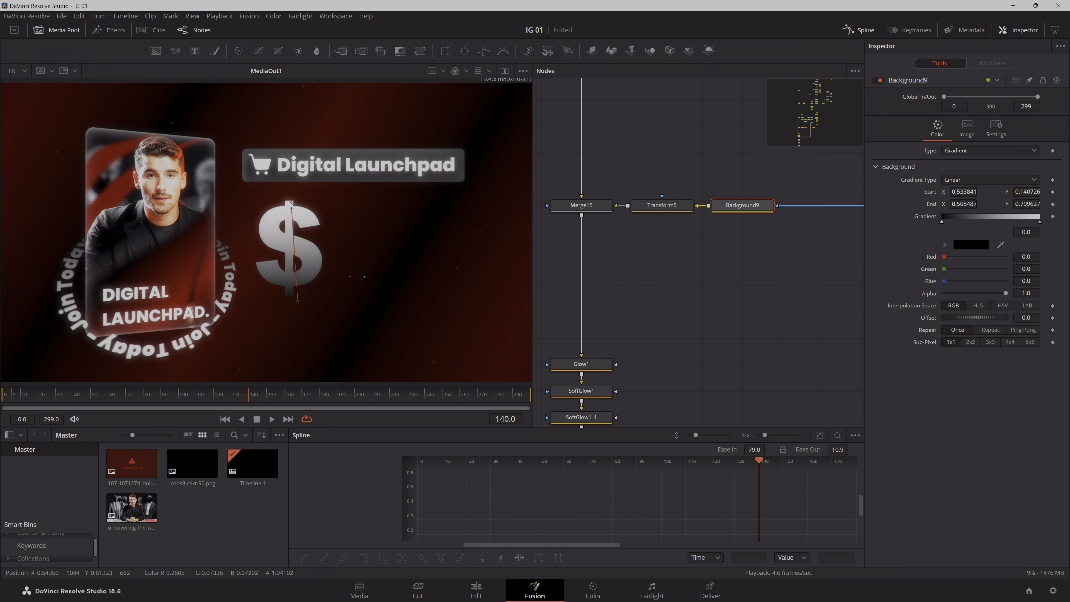
{"action": "left_click_drag", "start_coordinate": [298, 301], "coordinate": [294, 314]}
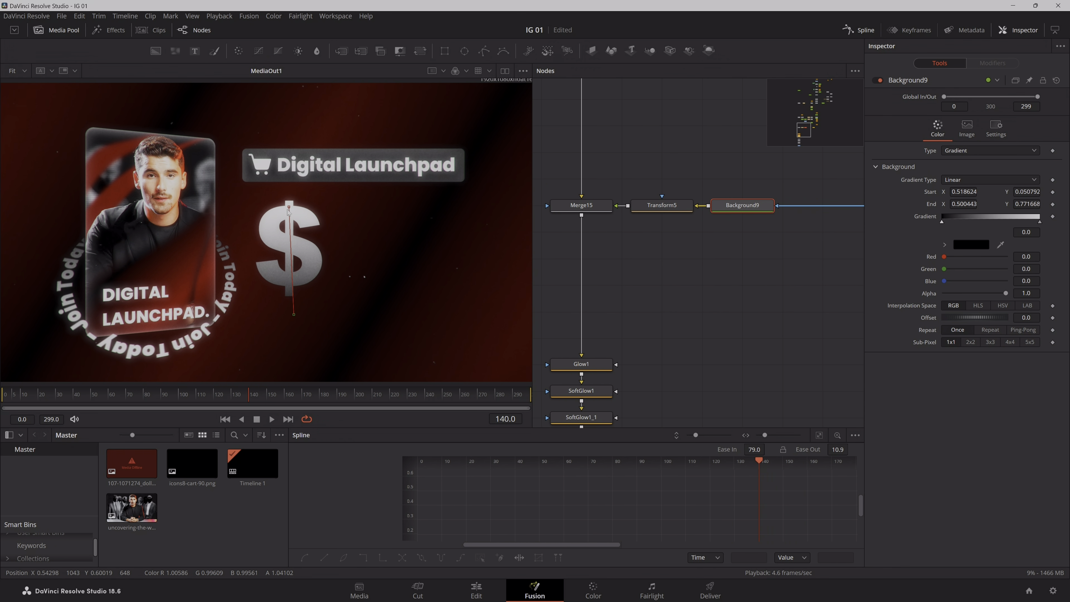
{"action": "left_click_drag", "start_coordinate": [289, 207], "coordinate": [281, 210]}
{"action": "left_click_drag", "start_coordinate": [295, 314], "coordinate": [285, 322]}
- Move the Transform and Background9 nodes farther from Merge15 to open a gap for new nodes
{"action": "left_click_drag", "start_coordinate": [674, 309], "coordinate": [565, 337]}
{"action": "left_click", "coordinate": [572, 239], "text": "ctrl"}
{"action": "left_click_drag", "start_coordinate": [572, 239], "coordinate": [645, 245]}
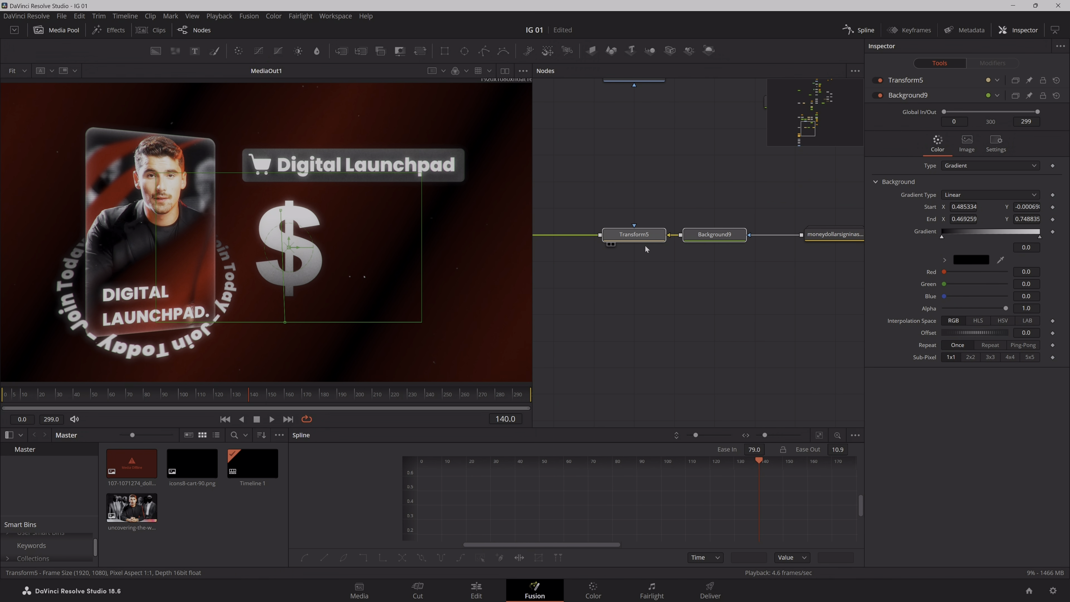
{"action": "left_click", "coordinate": [683, 205]}
- Add a Text+ node merged over the dollar sign's Transform and arrange the new nodes between Merge15 and the Transform
{"action": "left_click_drag", "start_coordinate": [683, 204], "coordinate": [840, 200]}
{"action": "left_click", "coordinate": [780, 234]}
{"action": "key", "text": "shift+space"}
{"action": "type", "text": "tc"}
{"action": "key", "text": "BackSpace"}
{"action": "key", "text": "BackSpace"}
{"action": "type", "text": "tx"}
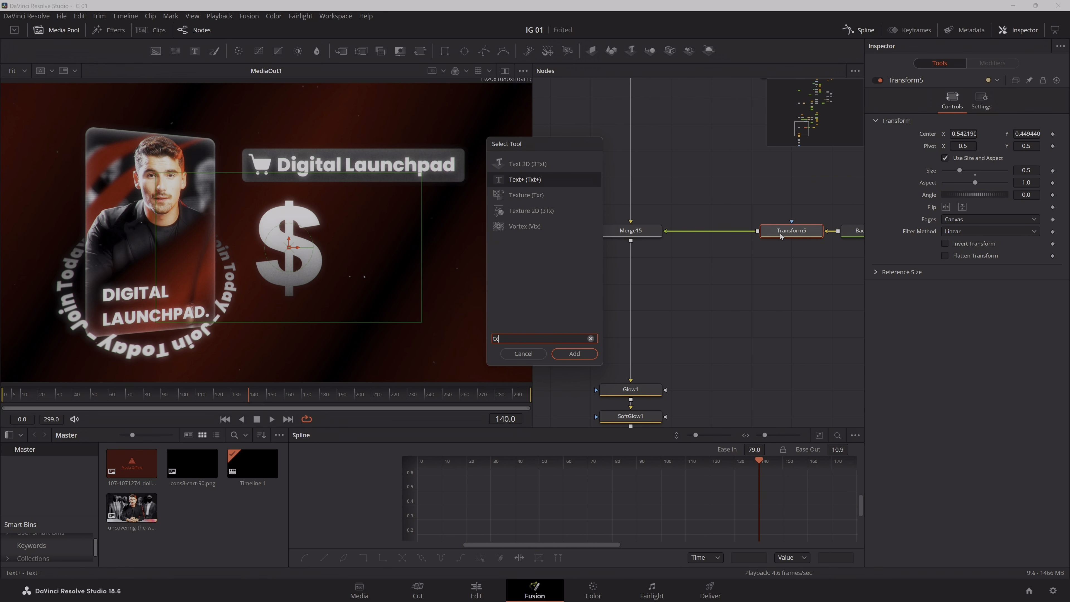
{"action": "key", "text": "Return"}
{"action": "left_click_drag", "start_coordinate": [750, 206], "coordinate": [708, 233]}
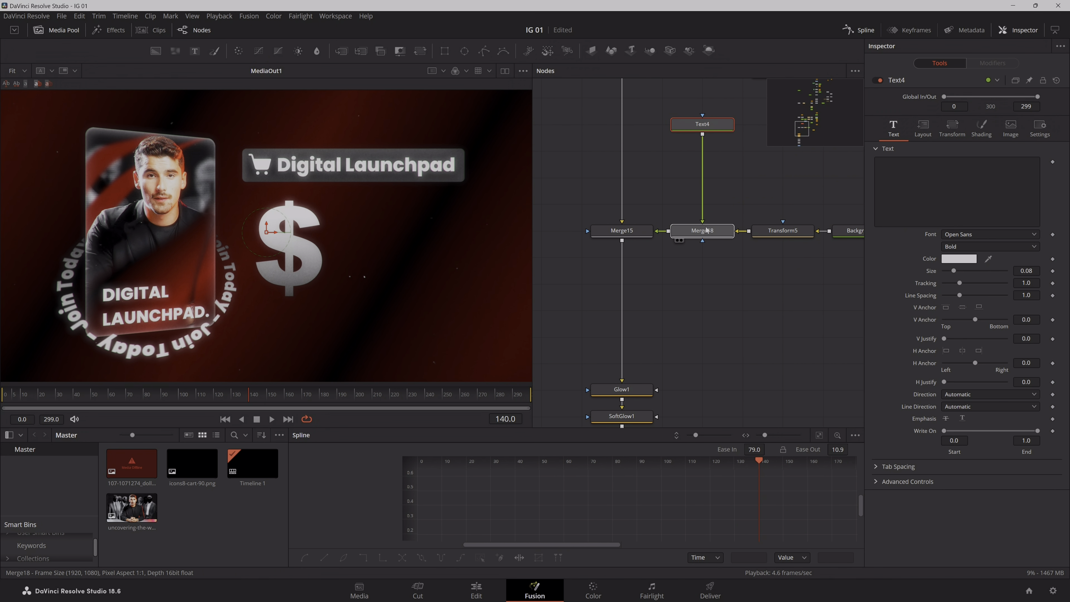
{"action": "left_click_drag", "start_coordinate": [713, 127], "coordinate": [713, 206]}
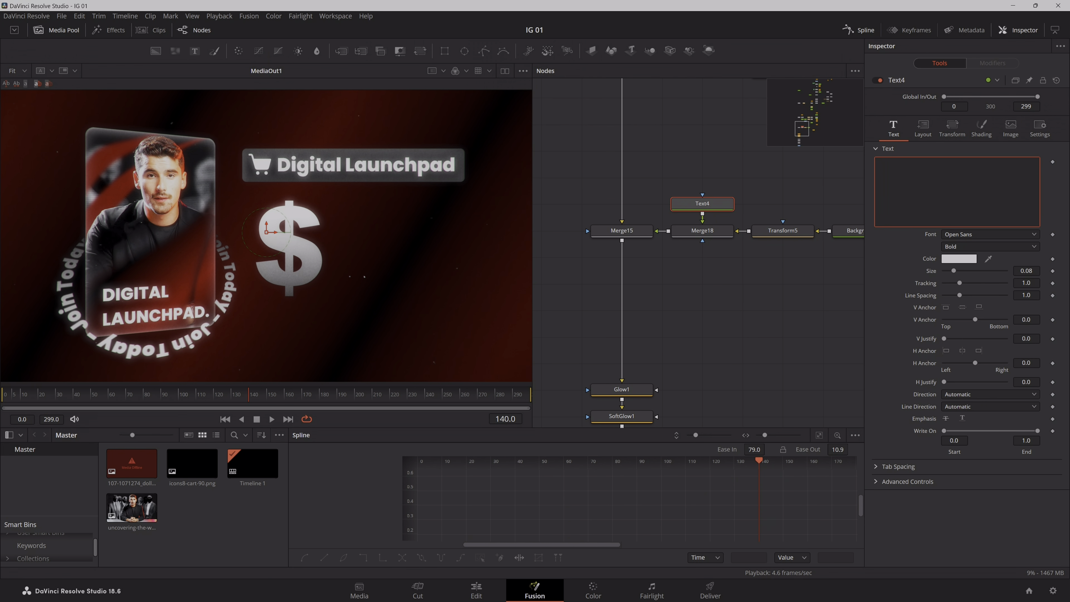
- Enter 99 as the new Text+ node's text and set its font to Poppins Bold
{"action": "type", "text": "99"}
{"action": "left_click", "coordinate": [1002, 236]}
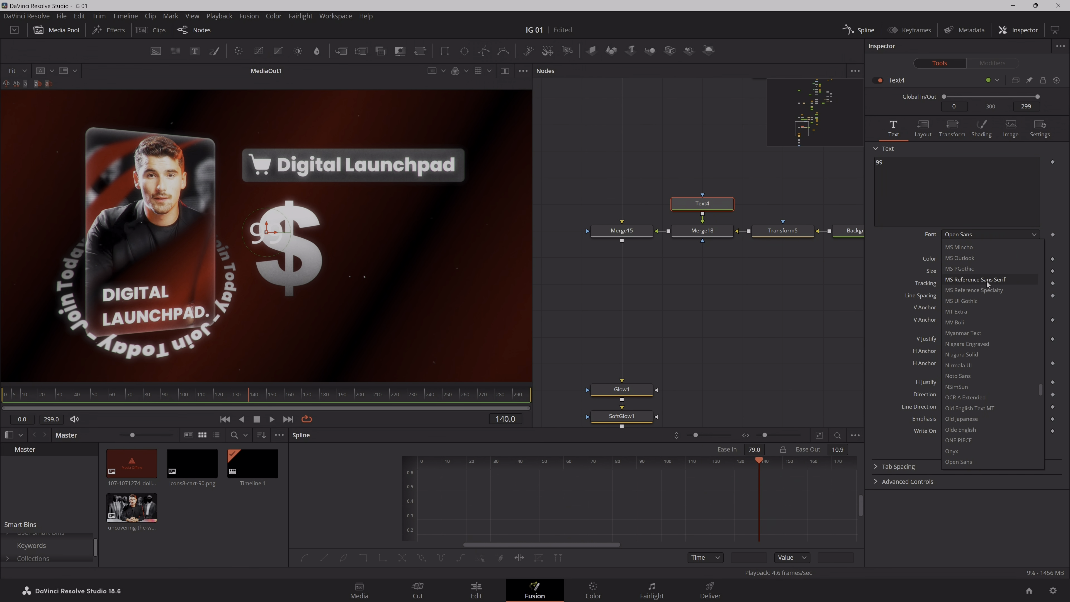
{"action": "key", "text": "Down"}
{"action": "key", "text": "Down"}
{"action": "key", "text": "Return"}
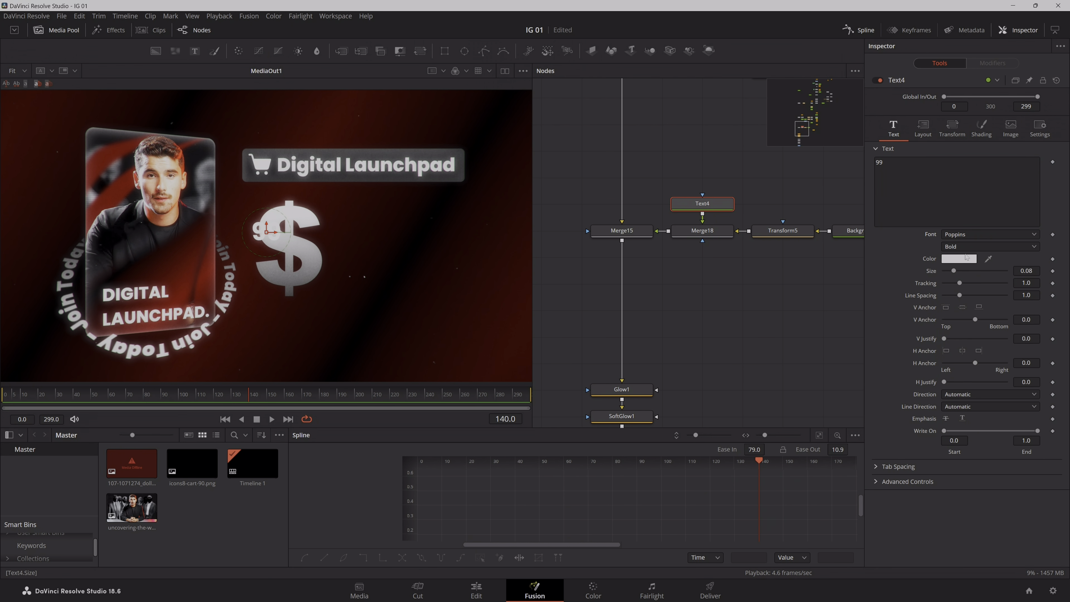
- Enlarge the 99 text to size 0.3504 and place it beside the dollar sign, centred at about 0.747, 0.443
{"action": "left_click", "coordinate": [933, 134]}
{"action": "left_click_drag", "start_coordinate": [962, 174], "coordinate": [1023, 174]}
{"action": "left_click", "coordinate": [894, 129]}
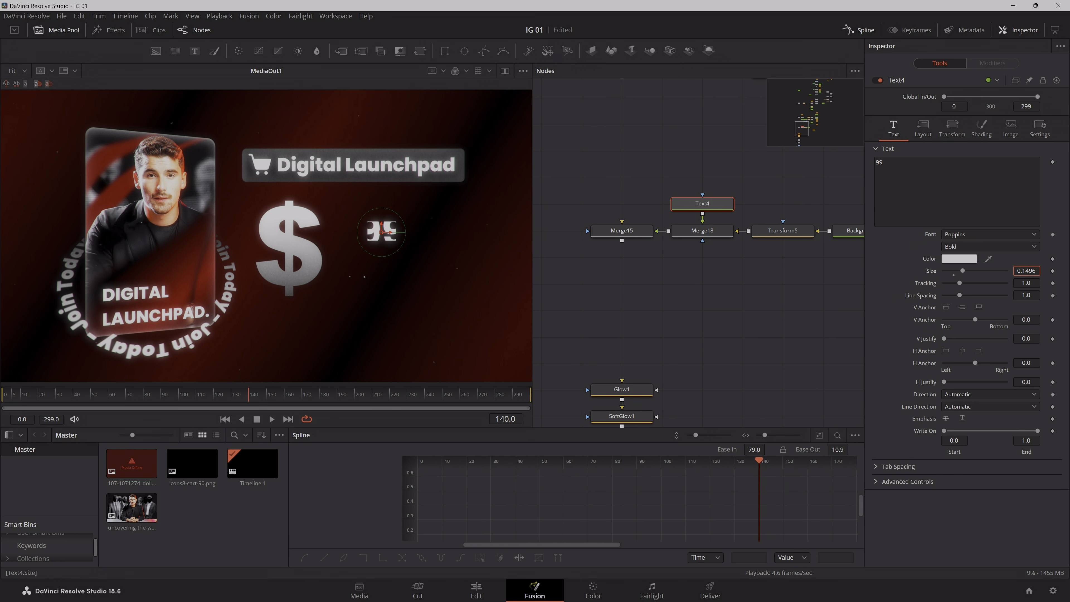
{"action": "left_click_drag", "start_coordinate": [1027, 271], "coordinate": [1062, 271]}
{"action": "left_click_drag", "start_coordinate": [381, 232], "coordinate": [398, 250]}
{"action": "left_click_drag", "start_coordinate": [1027, 270], "coordinate": [1024, 271]}
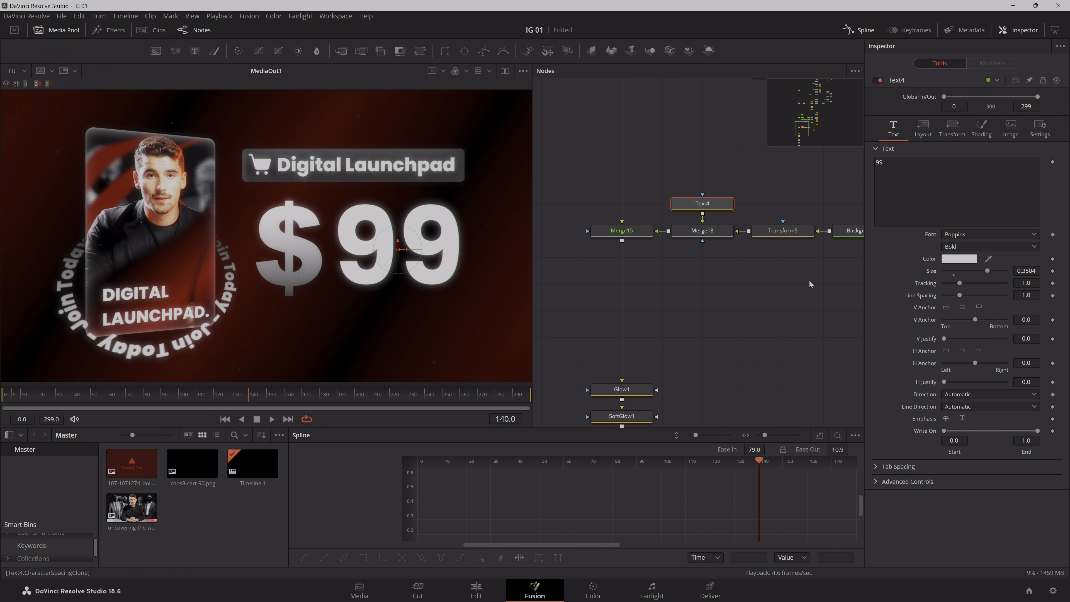
- Move Text4 and Merge18 between the dollar icon and Background9, so the merge feeds Background9's mask input
{"action": "left_click_drag", "start_coordinate": [842, 245], "coordinate": [751, 268]}
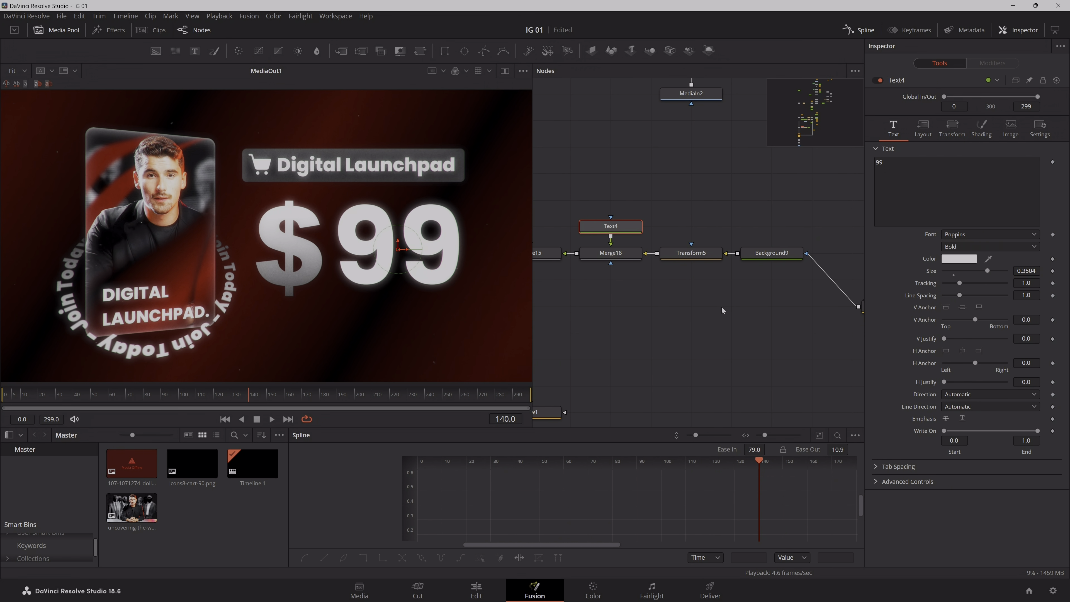
{"action": "left_click_drag", "start_coordinate": [722, 308], "coordinate": [678, 326]}
{"action": "left_click", "coordinate": [586, 274], "text": "ctrl"}
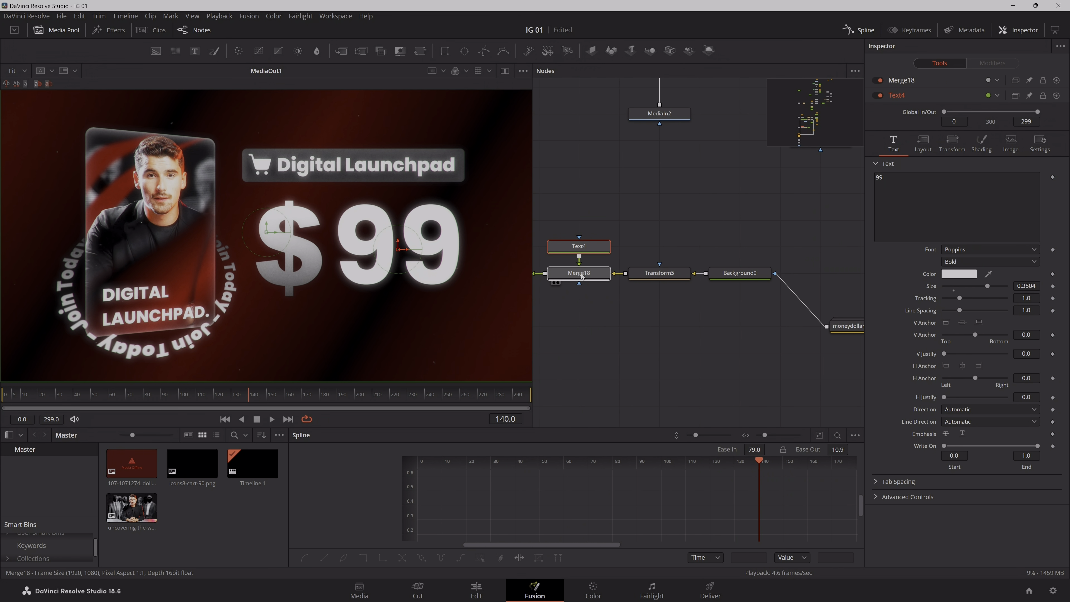
{"action": "left_click_drag", "start_coordinate": [582, 276], "coordinate": [799, 300]}
{"action": "left_click", "coordinate": [788, 274]}
{"action": "left_click_drag", "start_coordinate": [988, 271], "coordinate": [1006, 271]}
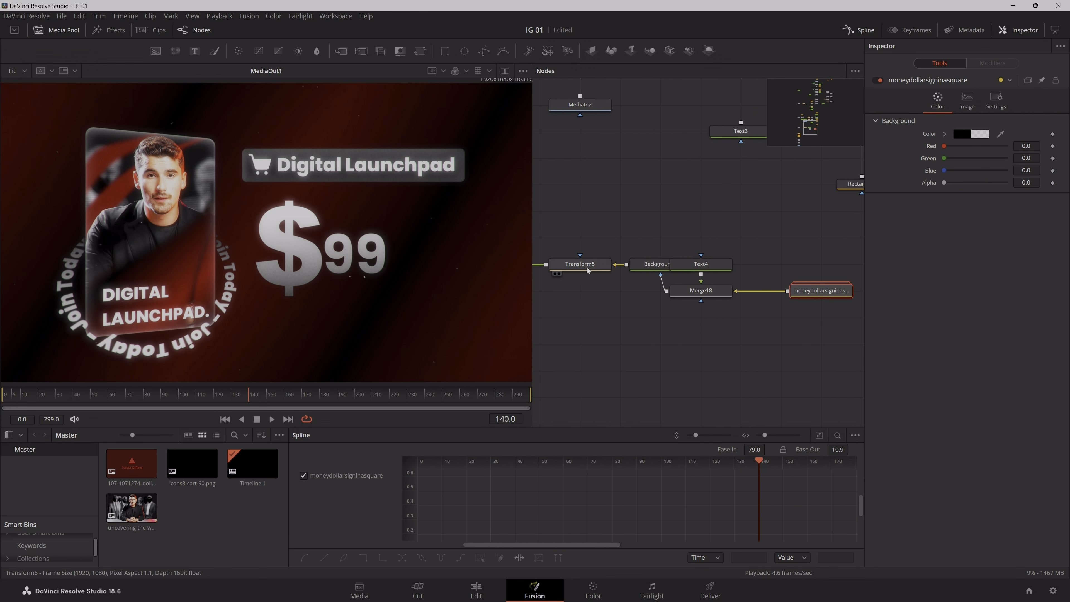
- Move Transform5 between the dollar icon and Merge18, and connect Background9 directly to Merge15
{"action": "left_click_drag", "start_coordinate": [588, 271], "coordinate": [768, 292]}
{"action": "left_click_drag", "start_coordinate": [824, 292], "coordinate": [780, 271]}
{"action": "left_click_drag", "start_coordinate": [664, 279], "coordinate": [613, 268]}
{"action": "scroll", "coordinate": [617, 268], "scroll_direction": "left", "scroll_amount": 3}
{"action": "left_click_drag", "start_coordinate": [752, 266], "coordinate": [673, 265]}
{"action": "left_click_drag", "start_coordinate": [806, 301], "coordinate": [695, 267]}
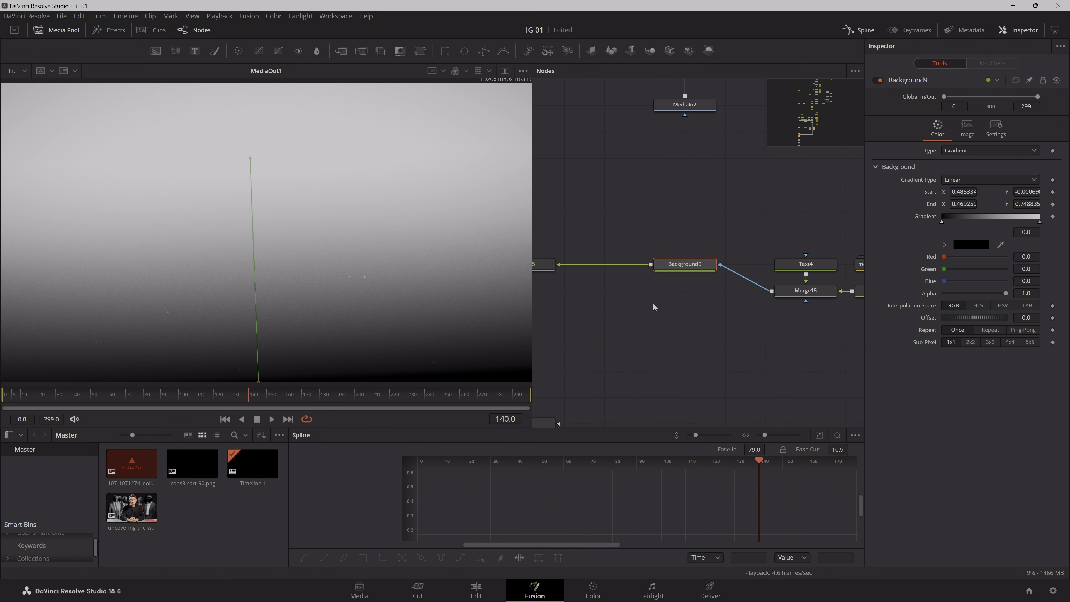
{"action": "left_click_drag", "start_coordinate": [594, 404], "coordinate": [745, 313]}
{"action": "left_click", "coordinate": [746, 313]}
{"action": "left_click_drag", "start_coordinate": [847, 263], "coordinate": [775, 277]}
{"action": "left_click", "coordinate": [772, 192]}
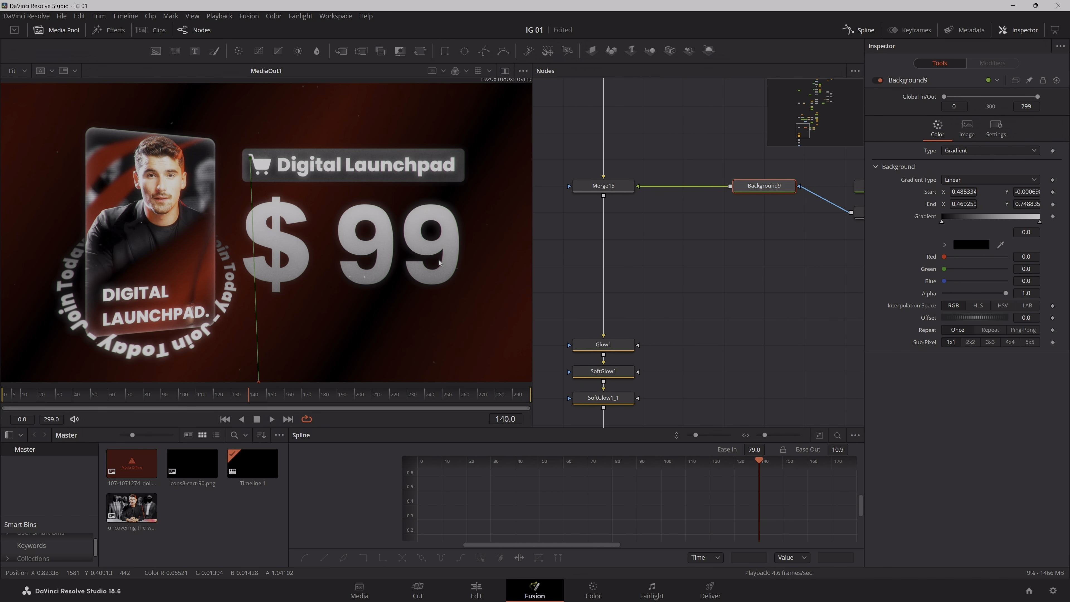
- Reposition Background9's gradient vertically through the price, from about 0.533, 0.241 up to about 0.534, 0.599
{"action": "scroll", "coordinate": [439, 260], "scroll_direction": "down", "scroll_amount": 1}
{"action": "left_click_drag", "start_coordinate": [312, 346], "coordinate": [318, 307]}
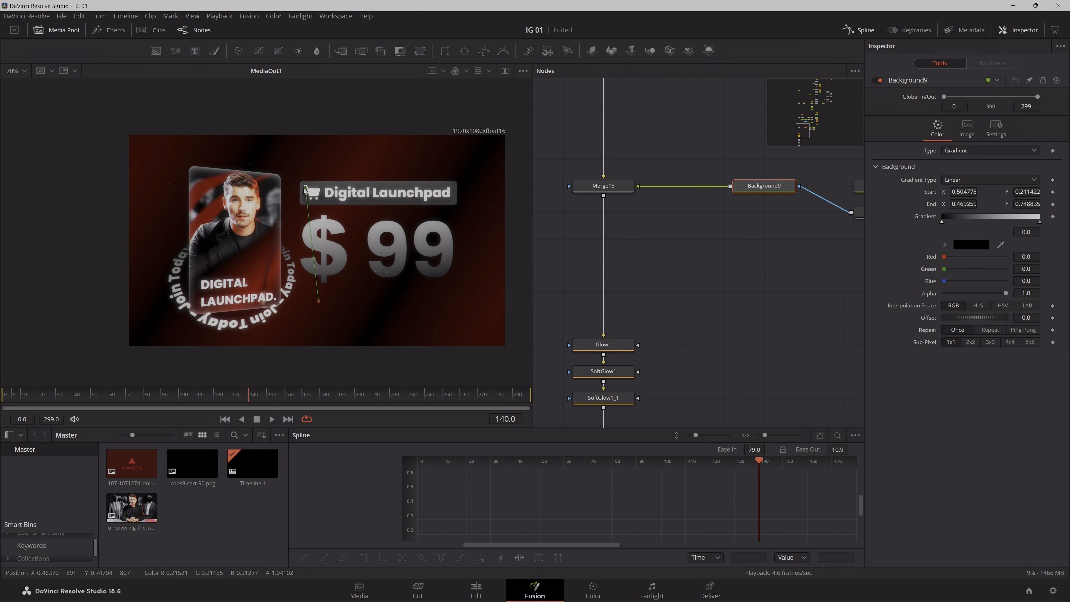
{"action": "left_click_drag", "start_coordinate": [339, 215], "coordinate": [328, 216]}
{"action": "left_click_drag", "start_coordinate": [319, 302], "coordinate": [329, 297]}
{"action": "left_click_drag", "start_coordinate": [328, 215], "coordinate": [331, 220]}
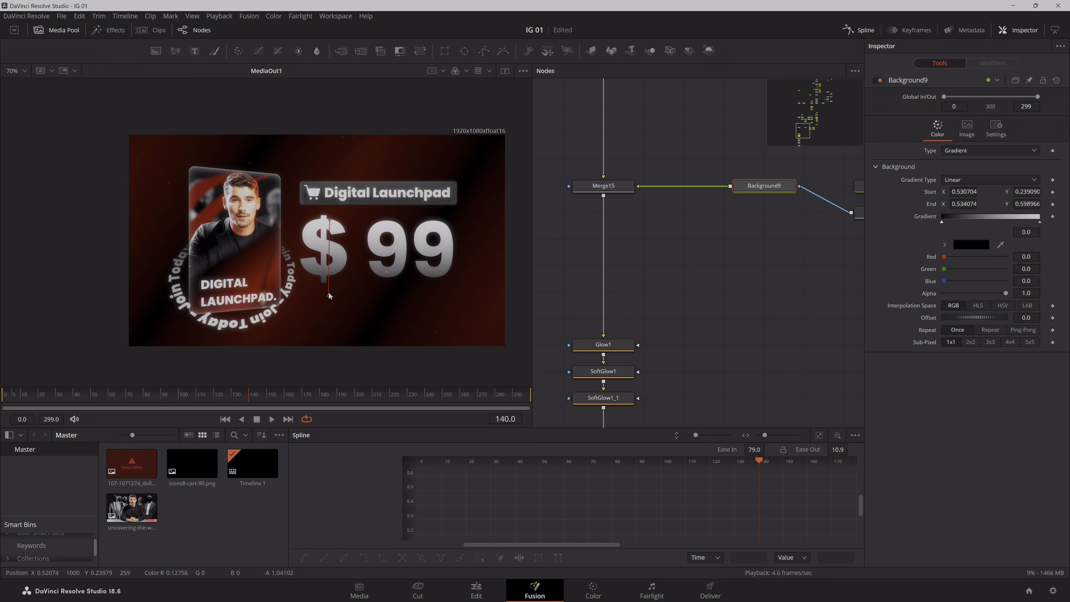
{"action": "left_click_drag", "start_coordinate": [332, 295], "coordinate": [330, 297]}
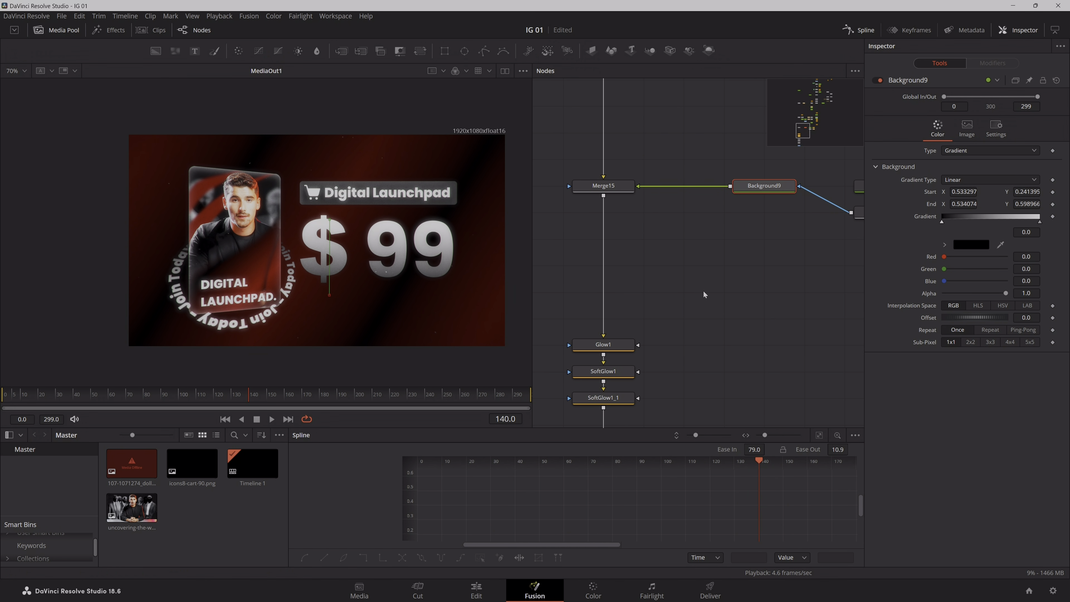
- Fit the composition in the viewer and set the 99 text's font weight to ExtraBold
{"action": "left_click", "coordinate": [388, 248]}
{"action": "key", "text": "ctrl+f"}
{"action": "left_click_drag", "start_coordinate": [810, 230], "coordinate": [752, 233]}
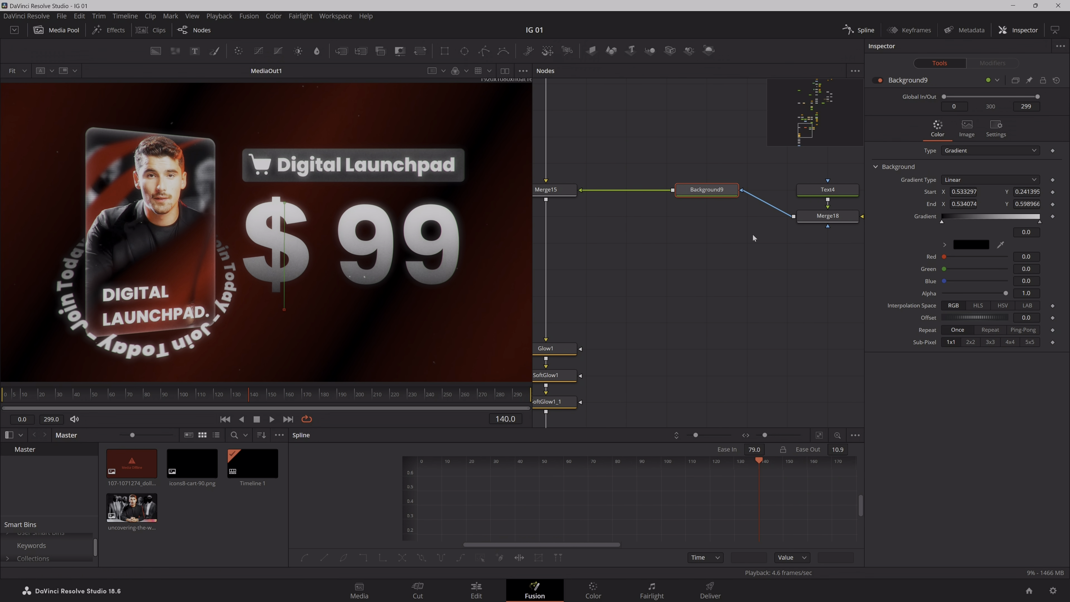
{"action": "left_click", "coordinate": [824, 189]}
{"action": "left_click", "coordinate": [990, 250]}
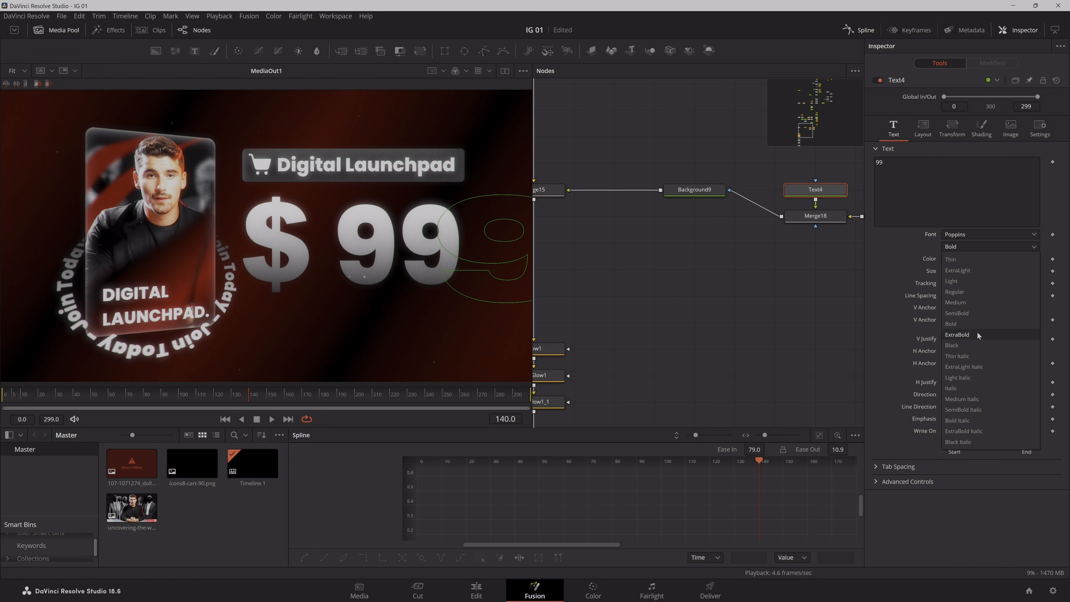
{"action": "left_click", "coordinate": [978, 333]}
- Move the 99 text closer to the dollar sign, to a centre of about 0.721, 0.460
{"action": "left_click", "coordinate": [932, 140]}
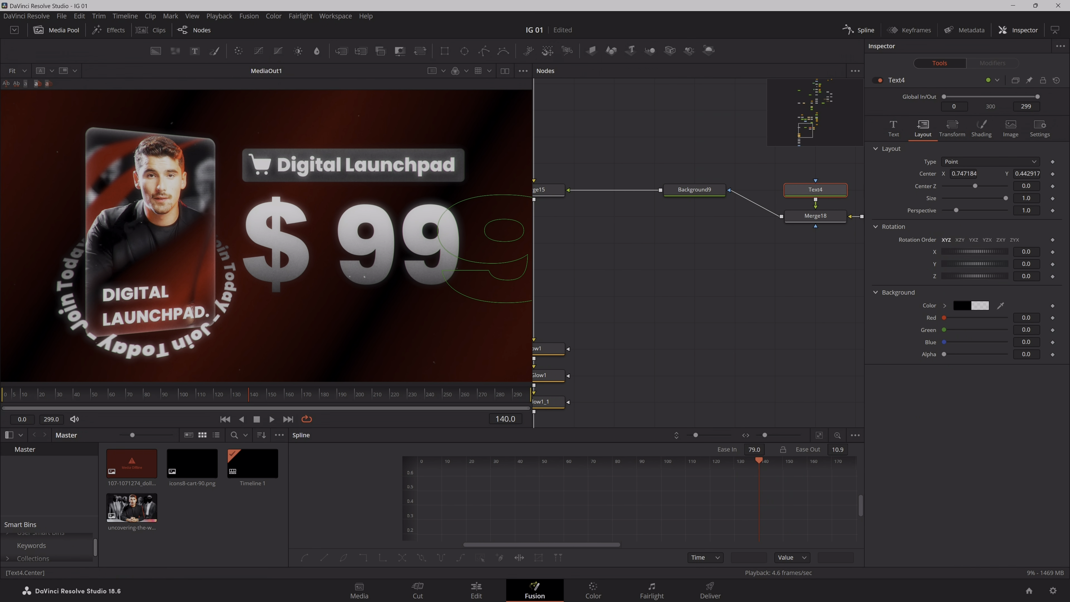
{"action": "left_click_drag", "start_coordinate": [964, 173], "coordinate": [937, 173]}
{"action": "left_click_drag", "start_coordinate": [1009, 180], "coordinate": [1016, 180]}
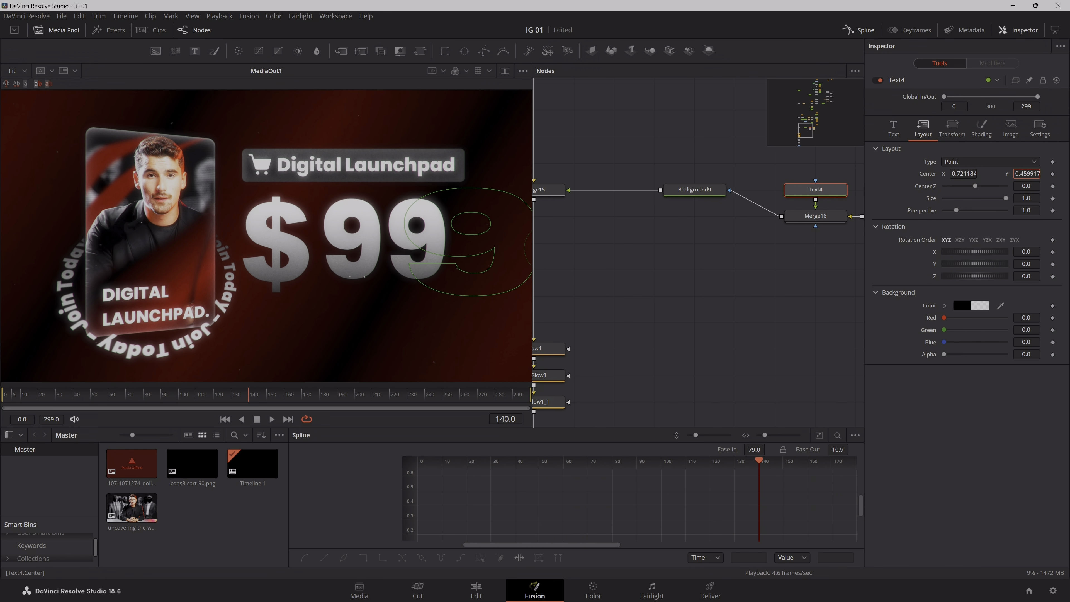
{"action": "left_click", "coordinate": [708, 324]}
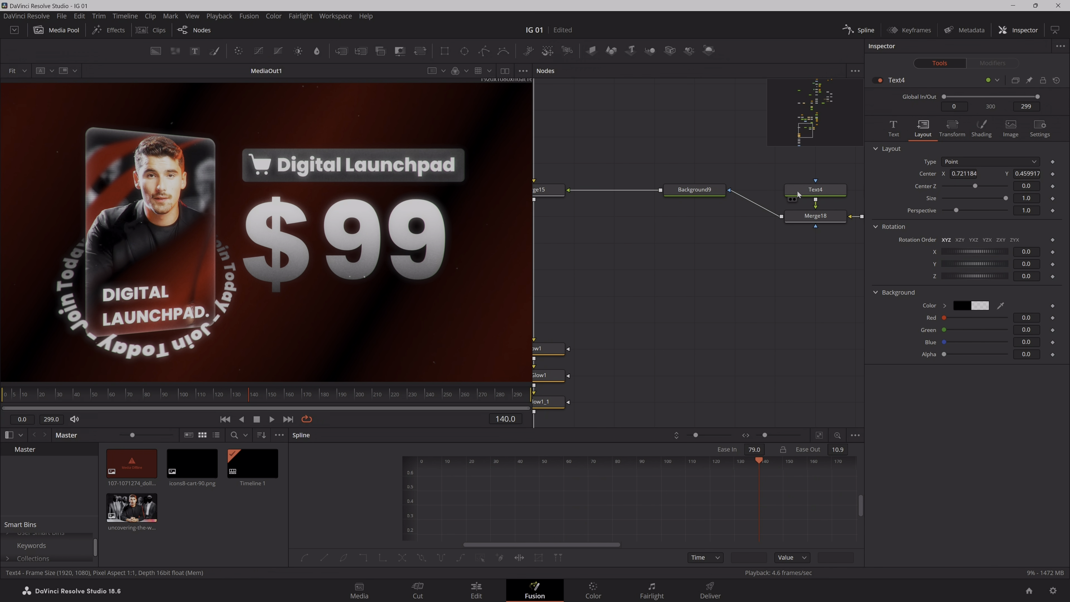
- Replace the price text 99 with 50
{"action": "left_click", "coordinate": [816, 189]}
{"action": "left_click", "coordinate": [943, 161]}
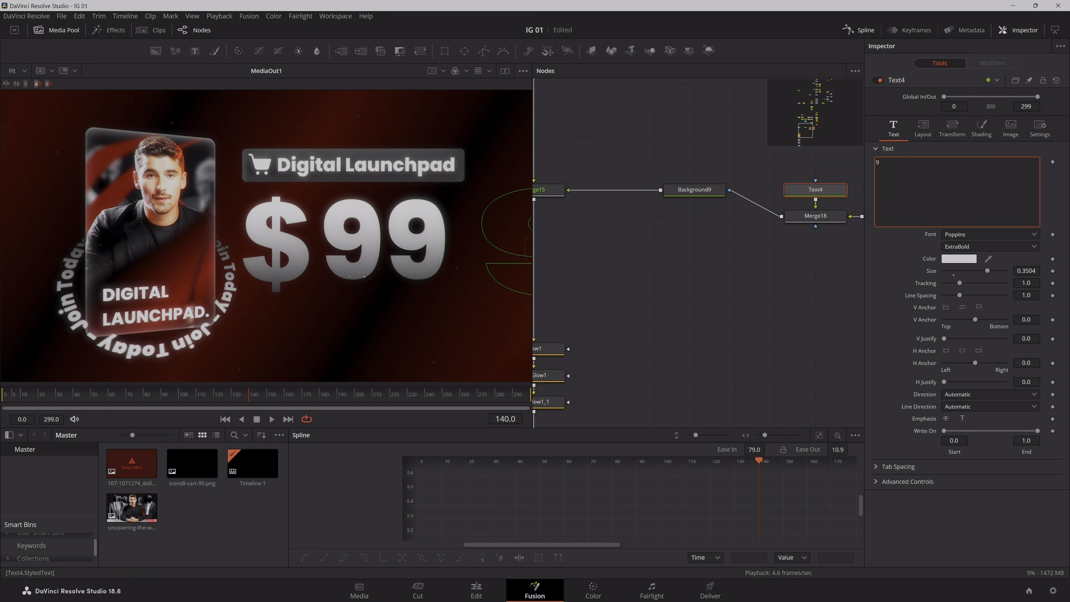
{"action": "key", "text": "BackSpace"}
{"action": "key", "text": "BackSpace"}
{"action": "type", "text": "50"}
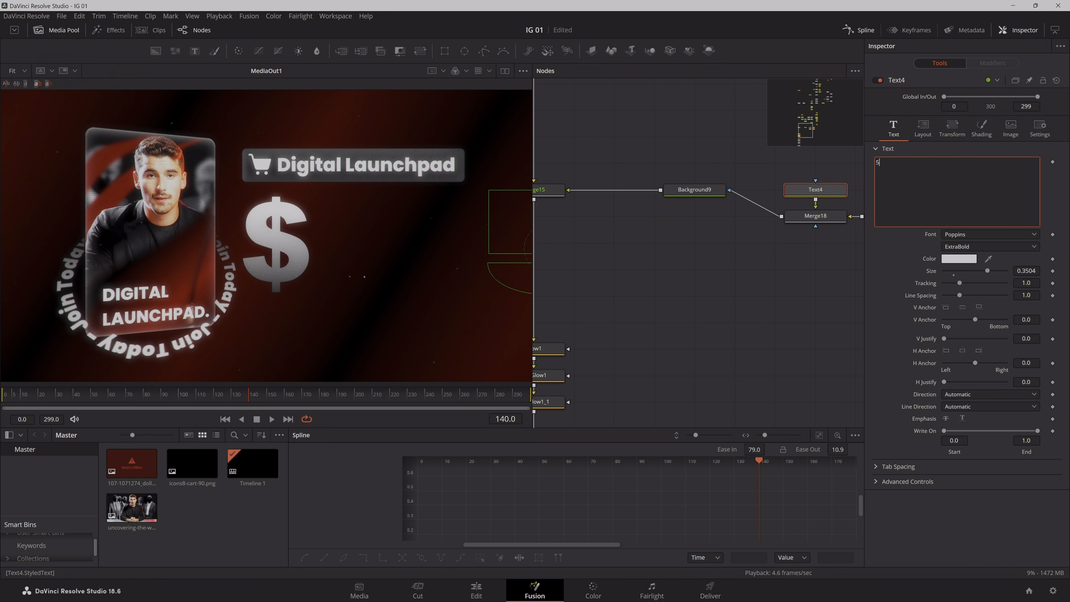
{"action": "left_click", "coordinate": [720, 290]}
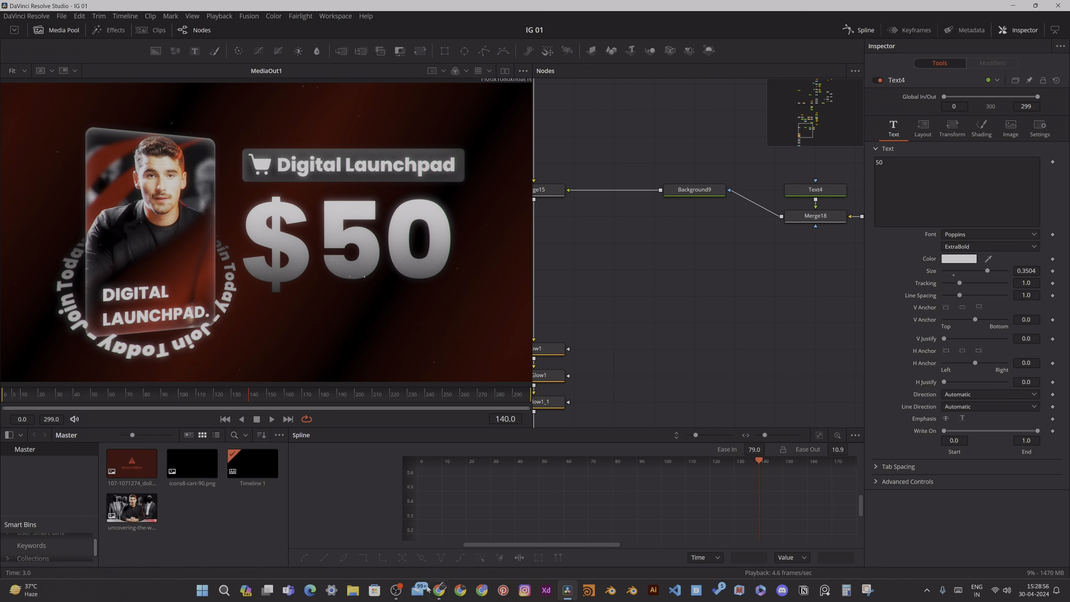
{"action": "left_click", "coordinate": [439, 591]}
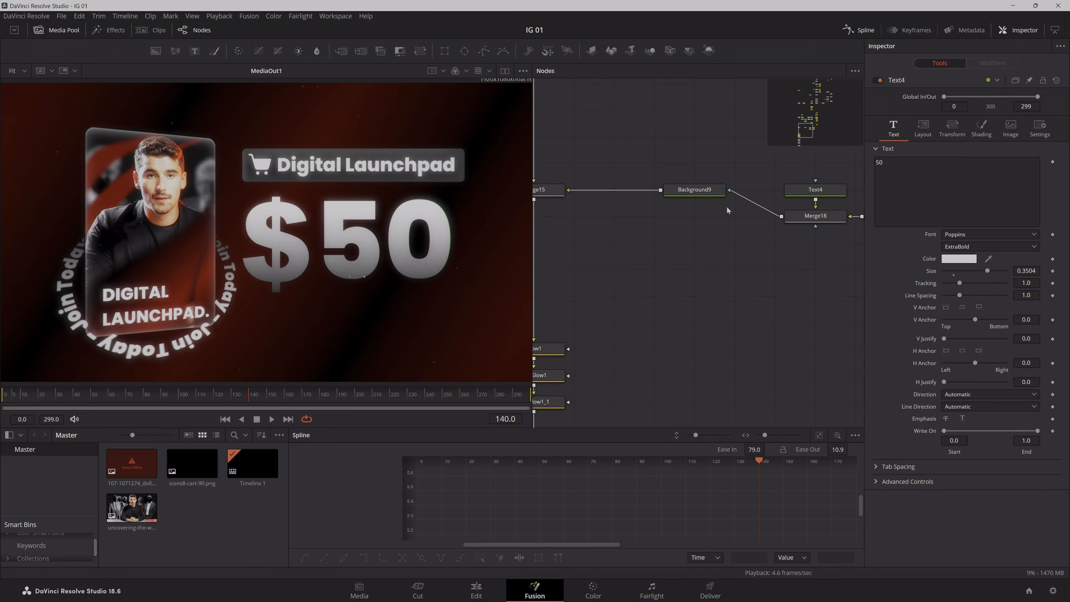
- Place Background9's light gradient stop about two-thirds along and colour the end stop dark gray, with RGB values of 0.262745
{"action": "left_click", "coordinate": [694, 189]}
{"action": "left_click_drag", "start_coordinate": [1040, 222], "coordinate": [995, 223]}
{"action": "left_click_drag", "start_coordinate": [942, 222], "coordinate": [1005, 224]}
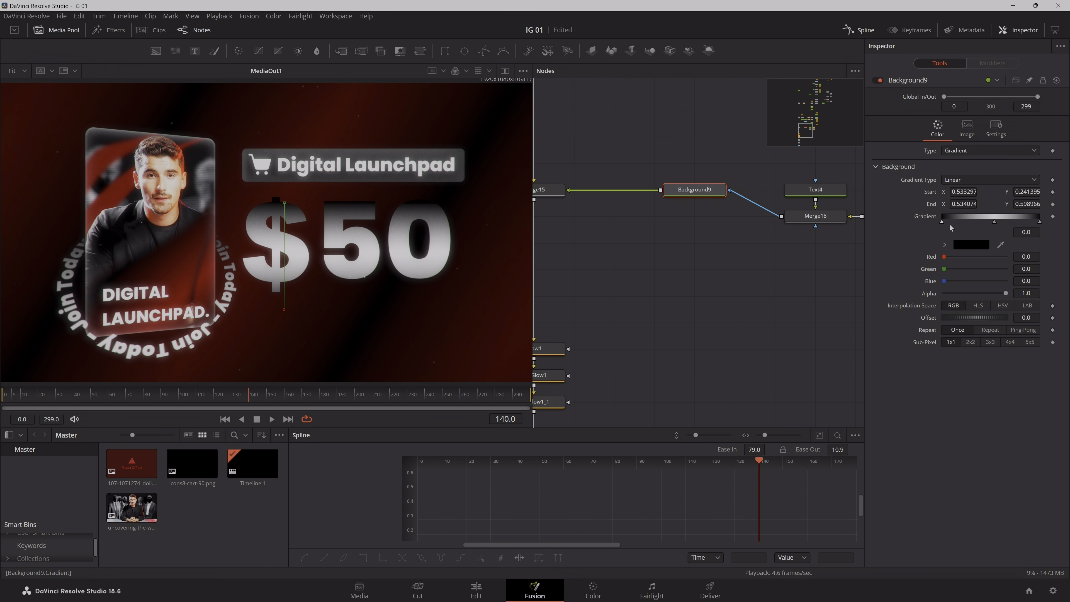
{"action": "left_click", "coordinate": [1040, 222]}
{"action": "left_click", "coordinate": [972, 244]}
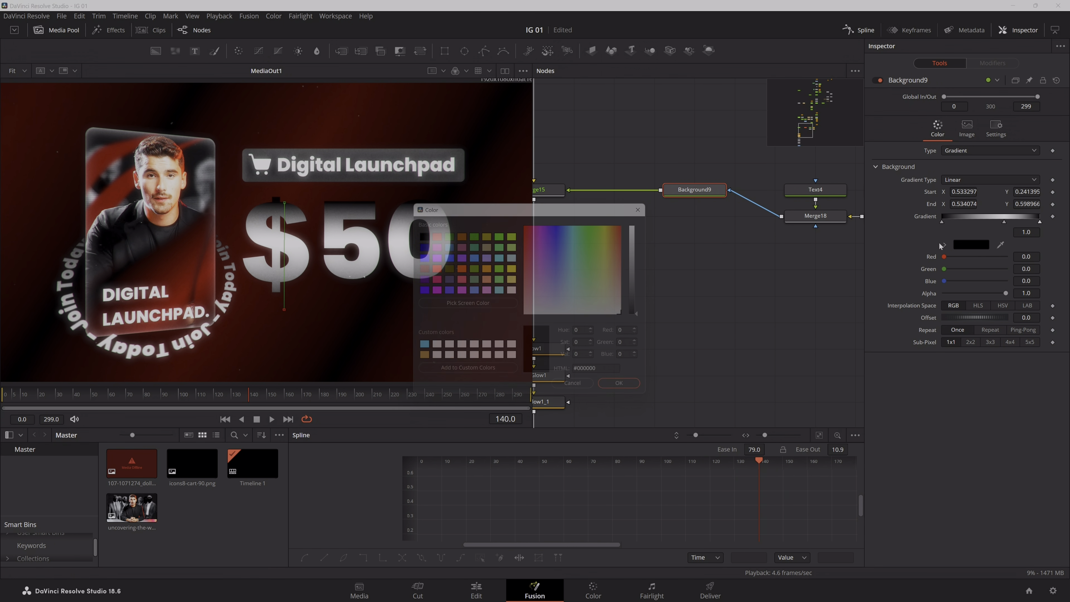
{"action": "left_click_drag", "start_coordinate": [650, 323], "coordinate": [657, 291]}
{"action": "left_click", "coordinate": [630, 393]}
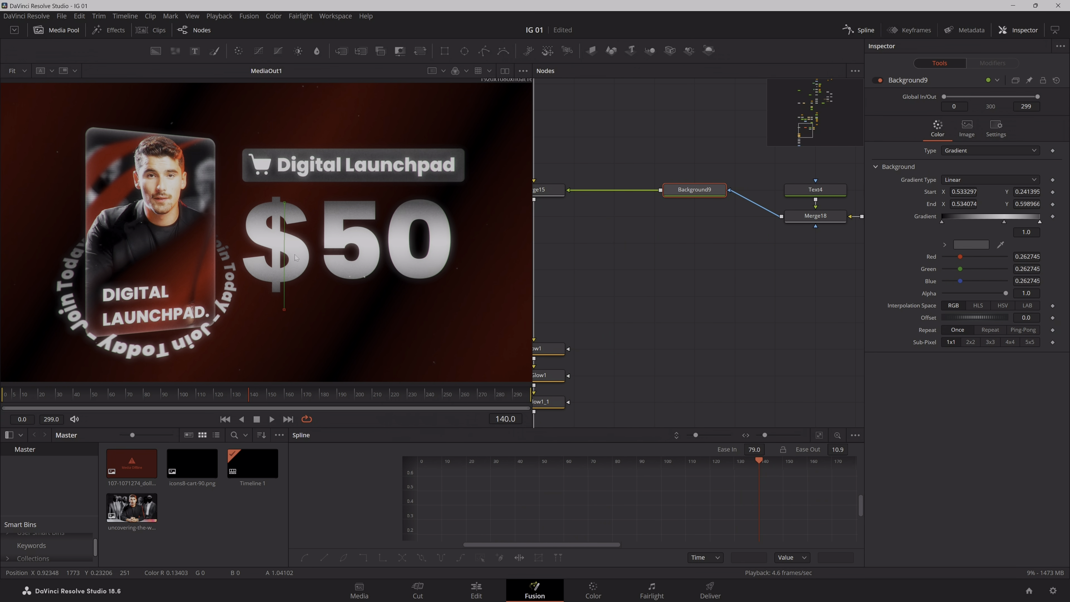
- Extend Background9's gradient end to about 0.542, 0.663 and lighten its end stop to a gray of 0.309803
{"action": "left_click_drag", "start_coordinate": [285, 202], "coordinate": [290, 184]}
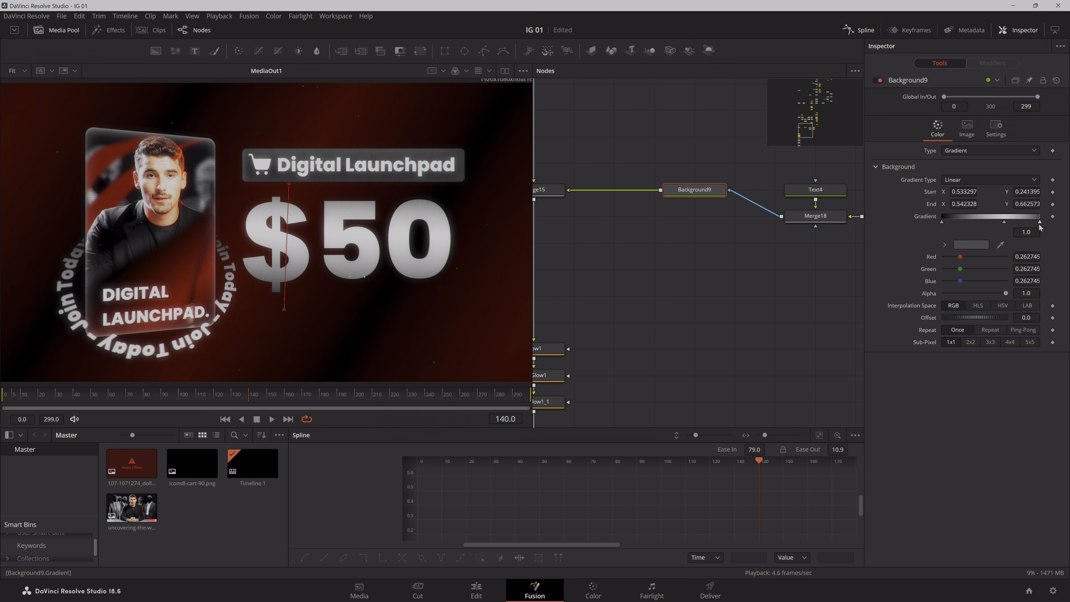
{"action": "left_click", "coordinate": [971, 244]}
{"action": "mouse_move", "coordinate": [650, 291]}
{"action": "left_mouse_down"}
{"action": "mouse_move", "coordinate": [650, 279]}
{"action": "mouse_move", "coordinate": [651, 288]}
{"action": "left_mouse_up"}
{"action": "left_click", "coordinate": [649, 394]}
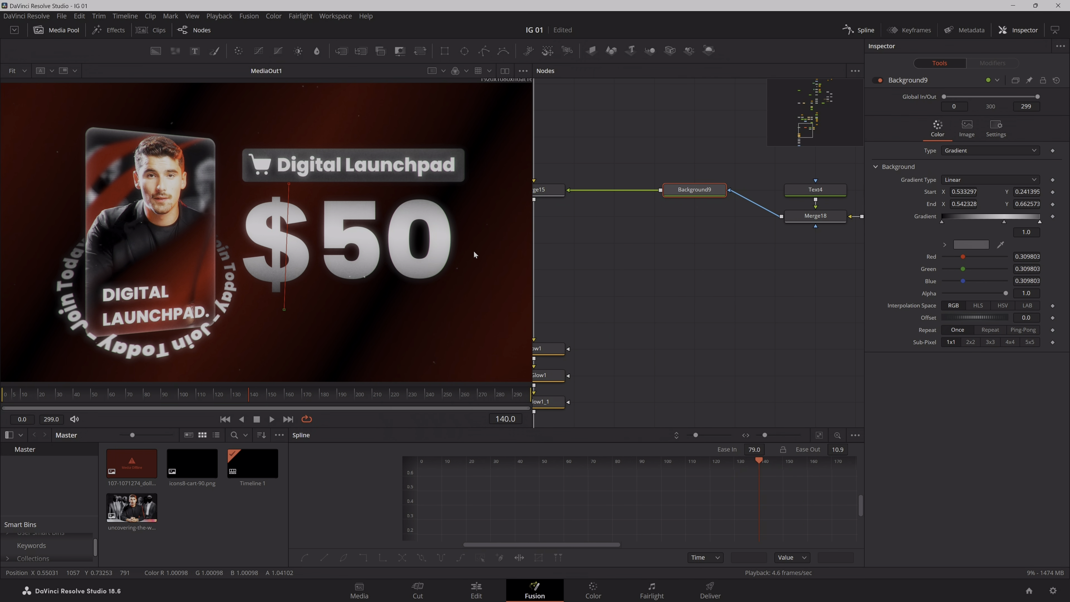
- Add a Drop Shadow node after Background9 and move Background9 away to make room for it
{"action": "left_click", "coordinate": [703, 196]}
{"action": "left_click_drag", "start_coordinate": [681, 256], "coordinate": [716, 256]}
{"action": "key", "text": "shift+space"}
{"action": "type", "text": "DROP"}
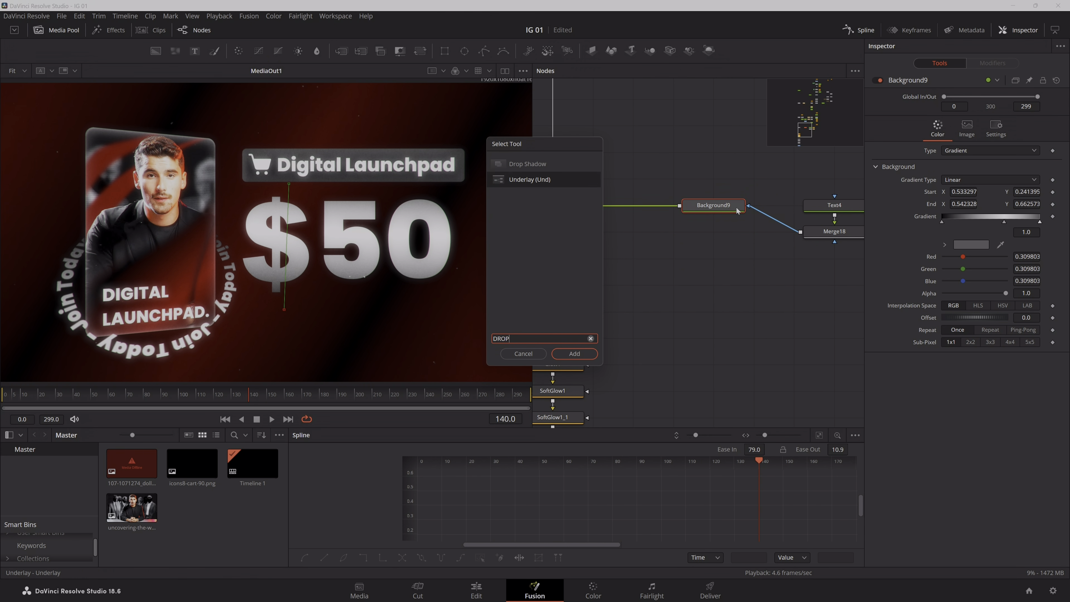
{"action": "key", "text": "Return"}
{"action": "left_click_drag", "start_coordinate": [736, 211], "coordinate": [859, 226]}
- Set the drop shadow's Shadow Strength to 1.0 and its Blur to 0.55
{"action": "scroll", "coordinate": [709, 354], "scroll_direction": "down", "scroll_amount": 13}
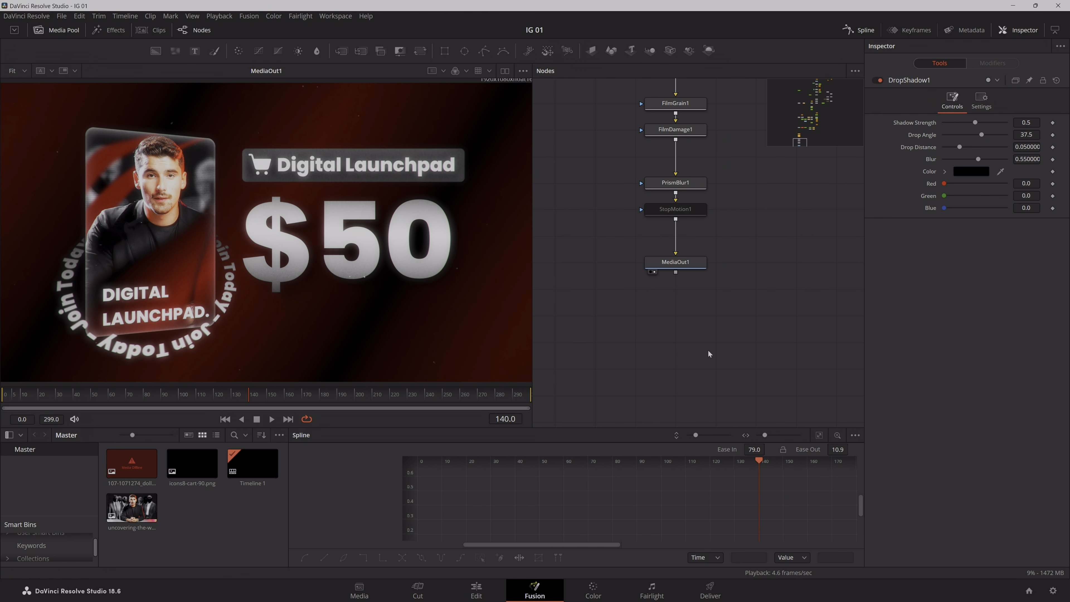
{"action": "scroll", "coordinate": [709, 360], "scroll_direction": "up", "scroll_amount": 18}
{"action": "scroll", "coordinate": [736, 333], "scroll_direction": "down", "scroll_amount": 2}
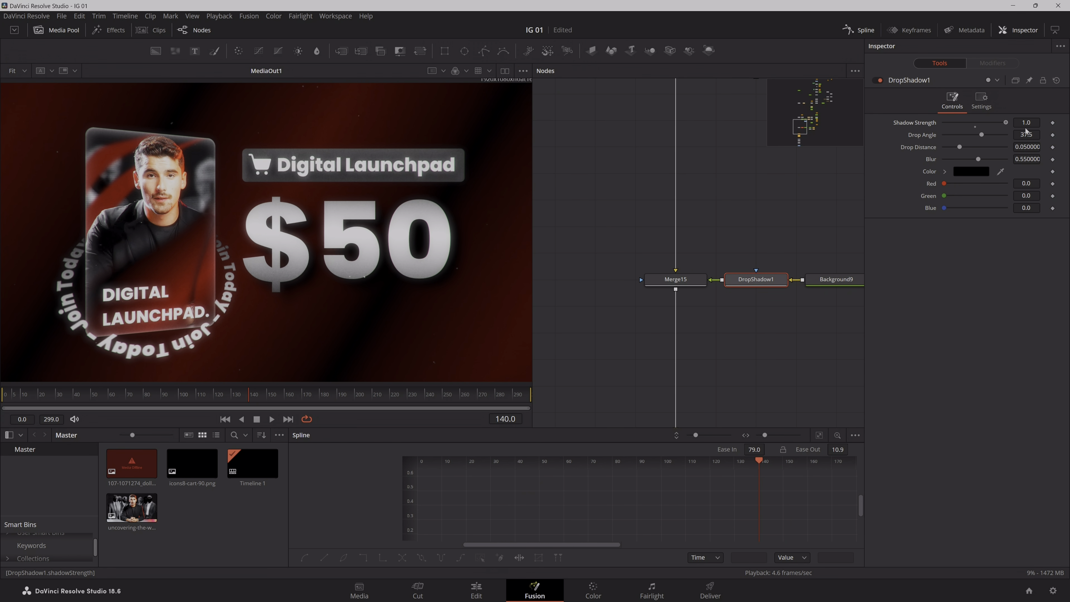
{"action": "left_click_drag", "start_coordinate": [986, 160], "coordinate": [987, 175]}
{"action": "left_click", "coordinate": [978, 164]}
- Examine the drop shadow's output on its own in the viewer, and return the viewer to MediaOut1
{"action": "left_click_drag", "start_coordinate": [753, 281], "coordinate": [428, 284]}
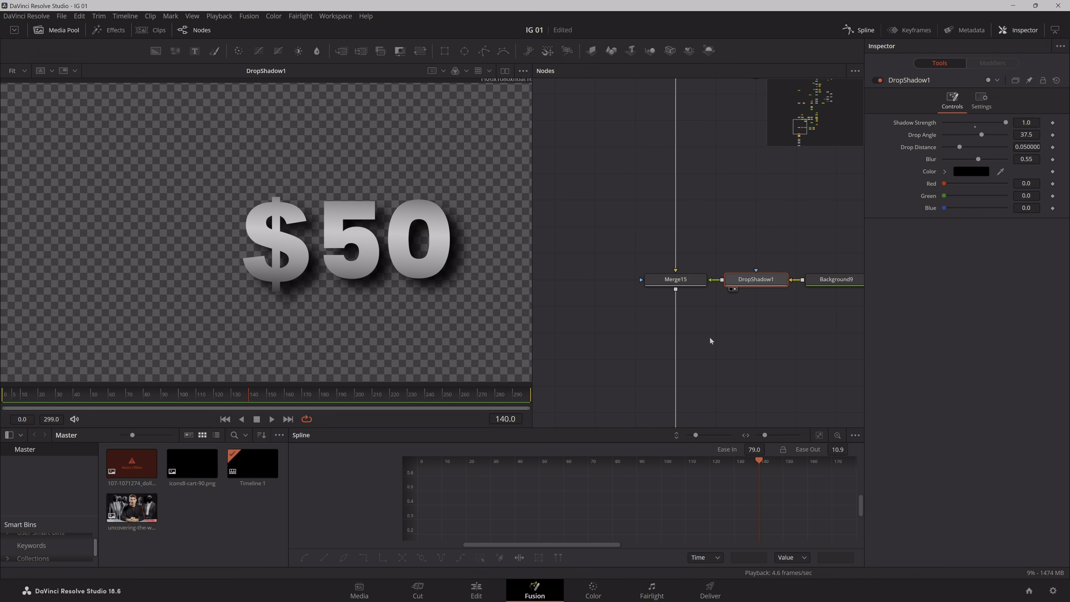
{"action": "scroll", "coordinate": [712, 338], "scroll_direction": "down", "scroll_amount": 7}
{"action": "scroll", "coordinate": [688, 371], "scroll_direction": "down", "scroll_amount": 5}
{"action": "left_click_drag", "start_coordinate": [687, 377], "coordinate": [485, 300]}
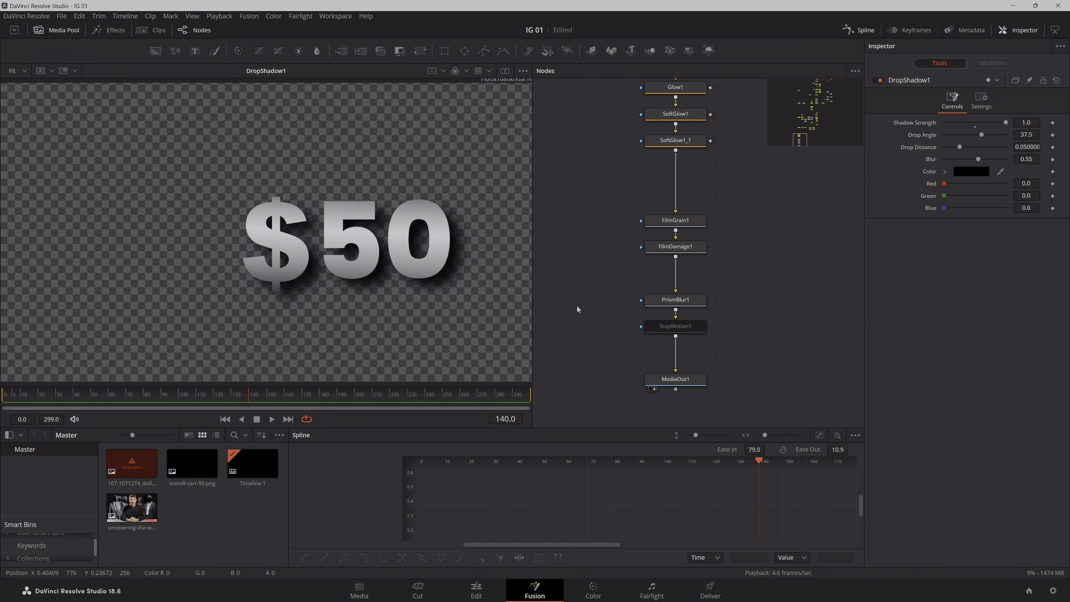
{"action": "scroll", "coordinate": [711, 302], "scroll_direction": "up", "scroll_amount": 4}
{"action": "scroll", "coordinate": [710, 300], "scroll_direction": "up", "scroll_amount": 2}
{"action": "scroll", "coordinate": [777, 231], "scroll_direction": "up", "scroll_amount": 2}
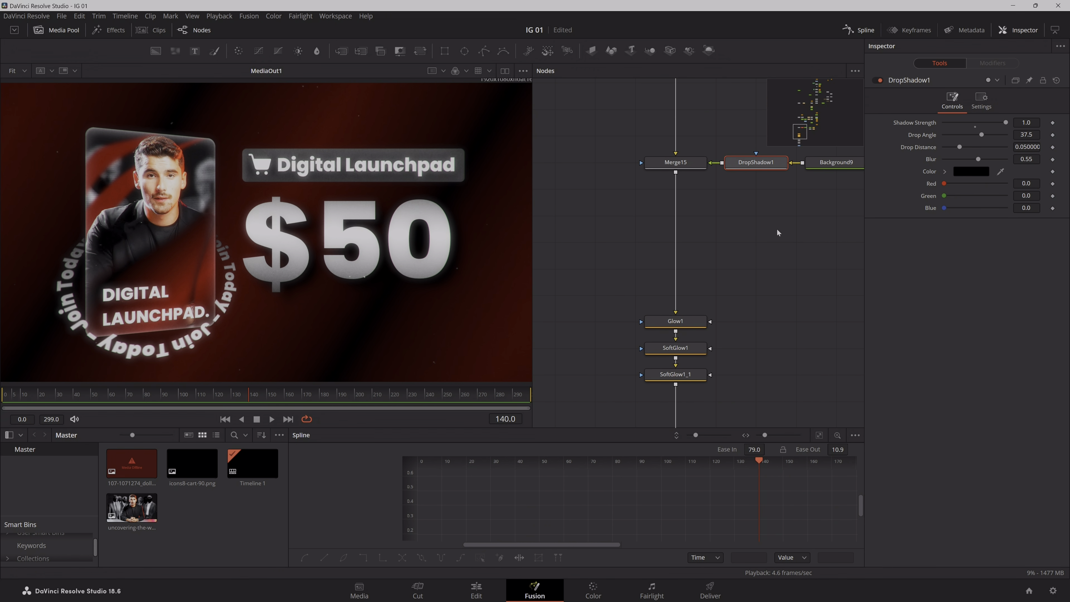
- Stack DropShadow1 directly above Background9, leaving a gap between it and Merge15
{"action": "left_click_drag", "start_coordinate": [762, 241], "coordinate": [621, 275]}
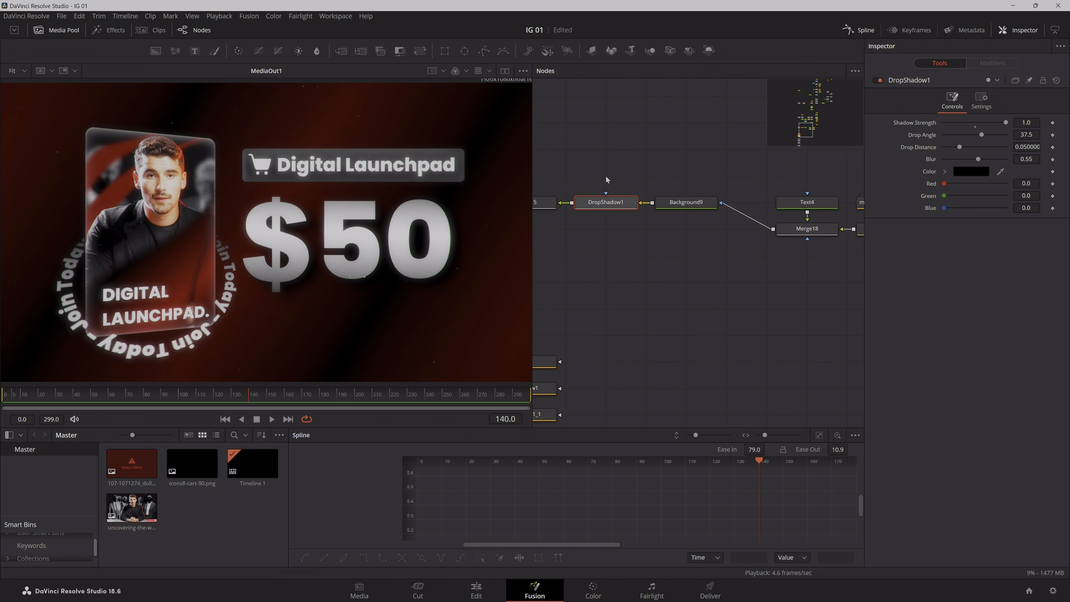
{"action": "mouse_move", "coordinate": [605, 176]}
{"action": "left_mouse_down"}
{"action": "mouse_move", "coordinate": [776, 269]}
{"action": "mouse_move", "coordinate": [835, 283]}
{"action": "mouse_move", "coordinate": [737, 275]}
{"action": "left_mouse_up"}
{"action": "left_click_drag", "start_coordinate": [691, 203], "coordinate": [690, 228]}
{"action": "left_click_drag", "start_coordinate": [618, 203], "coordinate": [699, 201]}
- Add a Transform node after DropShadow1 and set its Size to 0.85 to shrink the $50 price
{"action": "key", "text": "shift+space"}
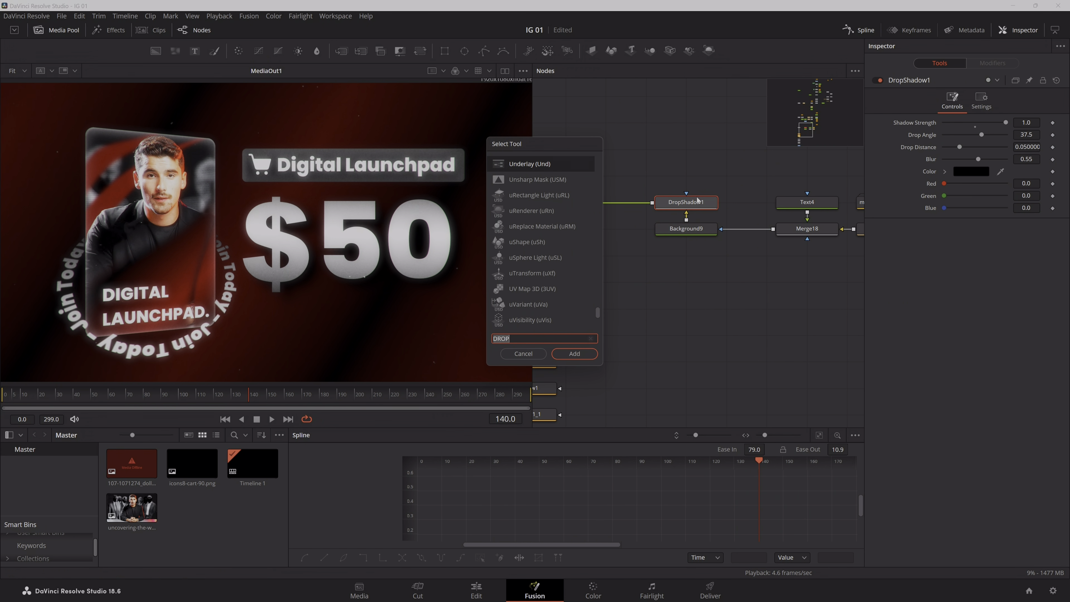
{"action": "type", "text": "xf"}
{"action": "key", "text": "Return"}
{"action": "left_click_drag", "start_coordinate": [1030, 170], "coordinate": [1001, 170]}
{"action": "double_click", "coordinate": [1027, 170]}
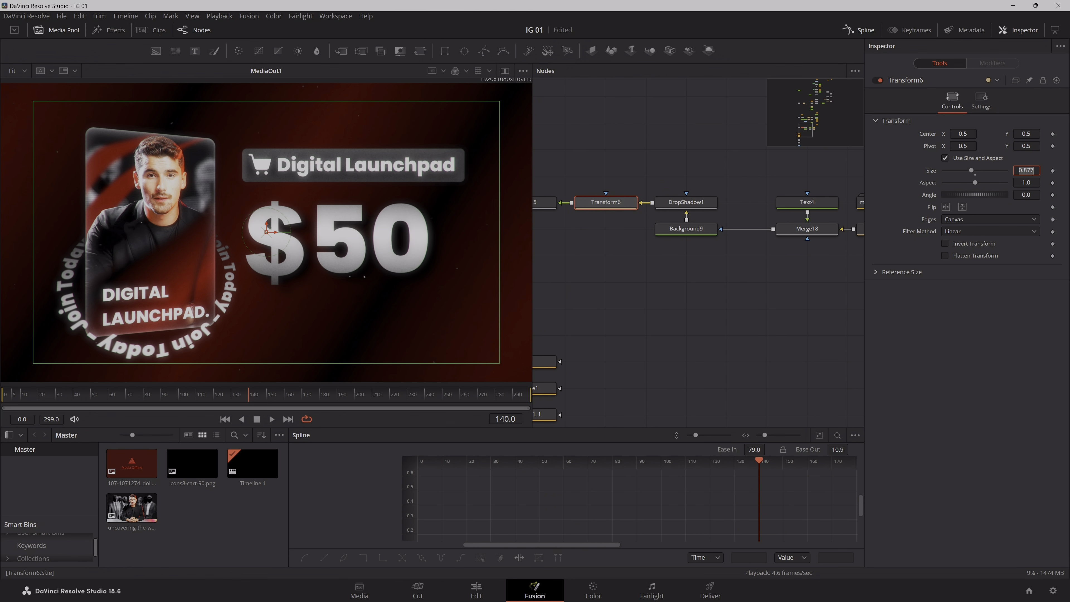
{"action": "type", "text": "0.85"}
{"action": "key", "text": "Return"}
- Shift the $50 price slightly right to a Center X of about 0.524 and set its Size to 0.9
{"action": "left_click_drag", "start_coordinate": [275, 235], "coordinate": [289, 235]}
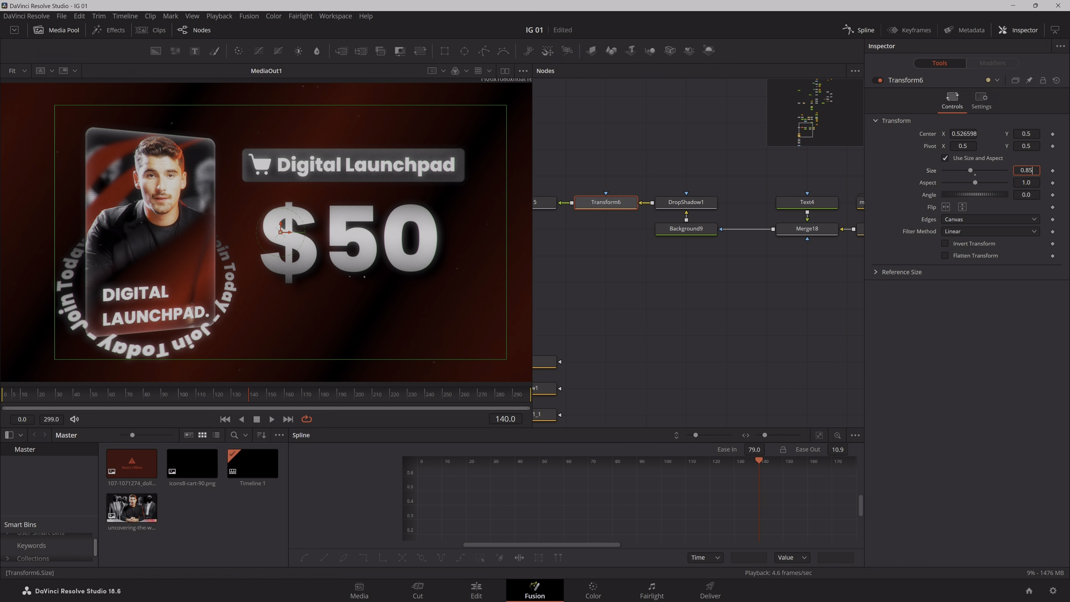
{"action": "key", "text": "Return"}
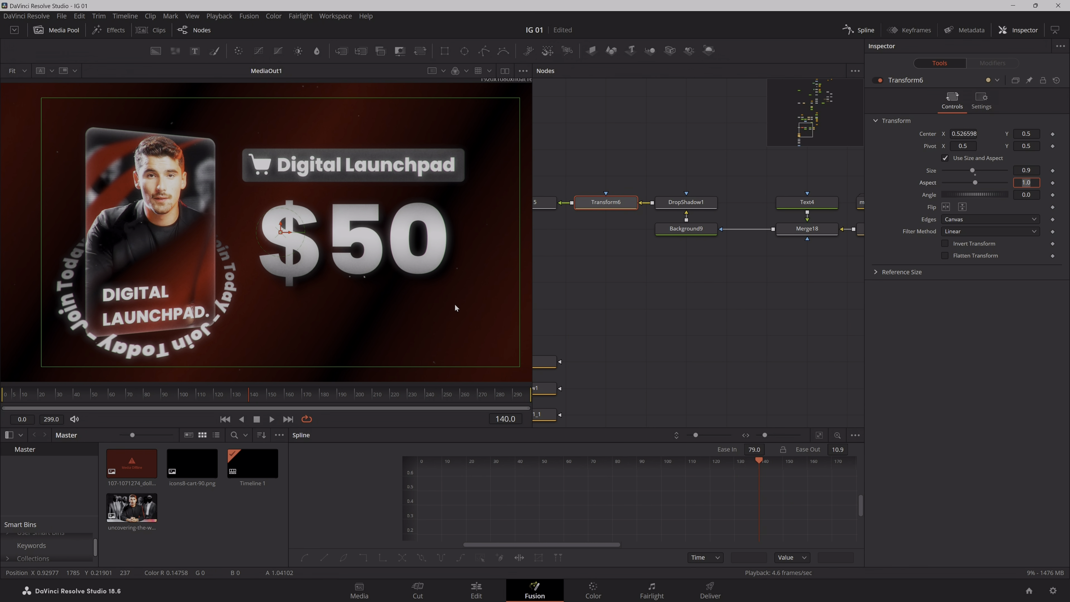
{"action": "left_click", "coordinate": [705, 314]}
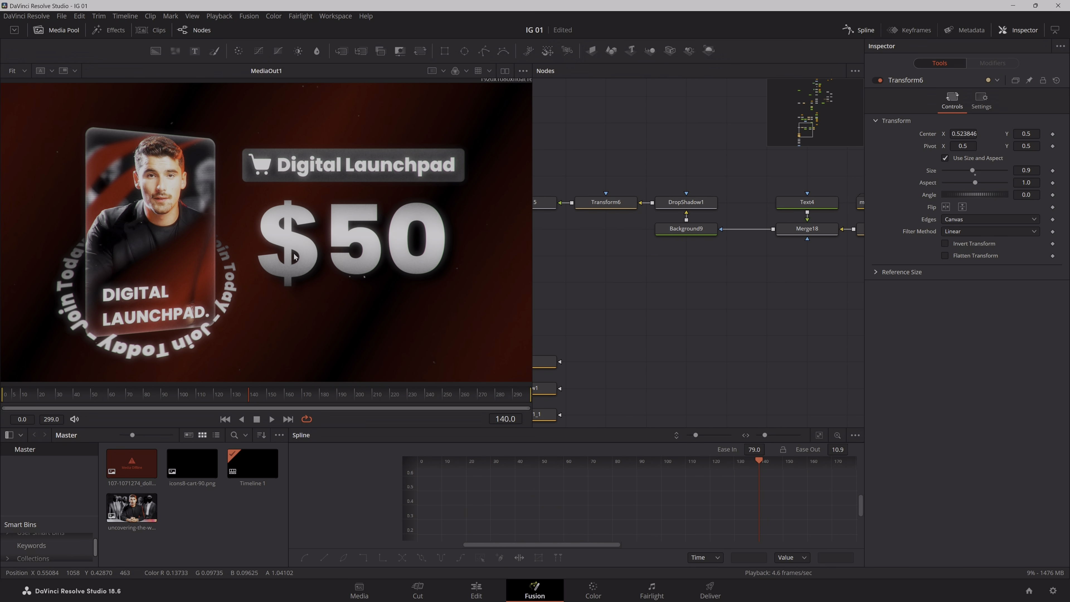
- Switch to the browser, replay how the elements around the $37 price appear in the YouTube reference, and return to DaVinci Resolve
{"action": "left_click", "coordinate": [442, 588]}
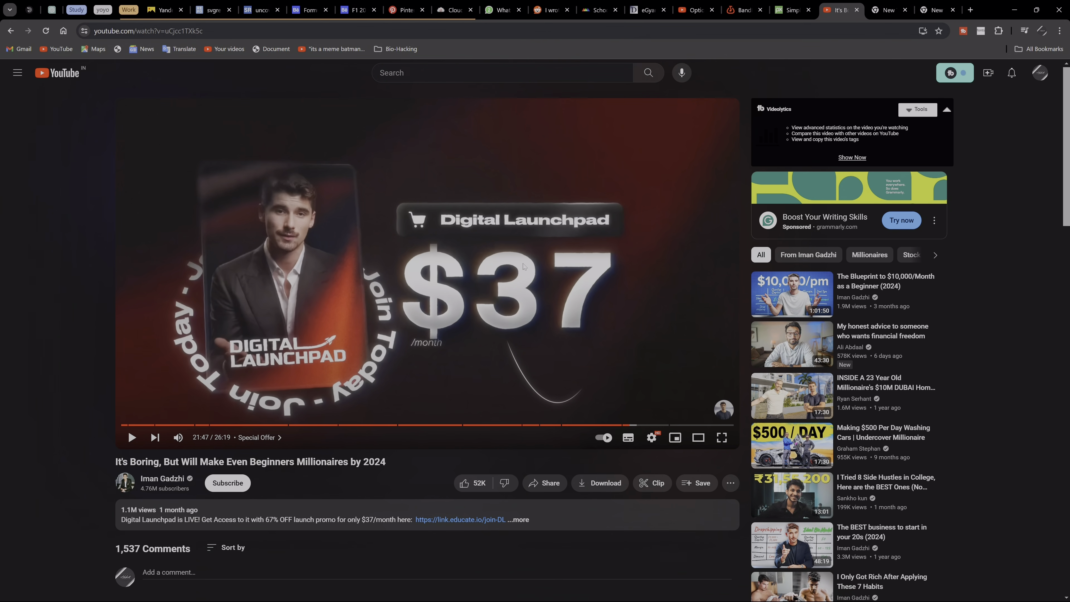
{"action": "left_click", "coordinate": [419, 348]}
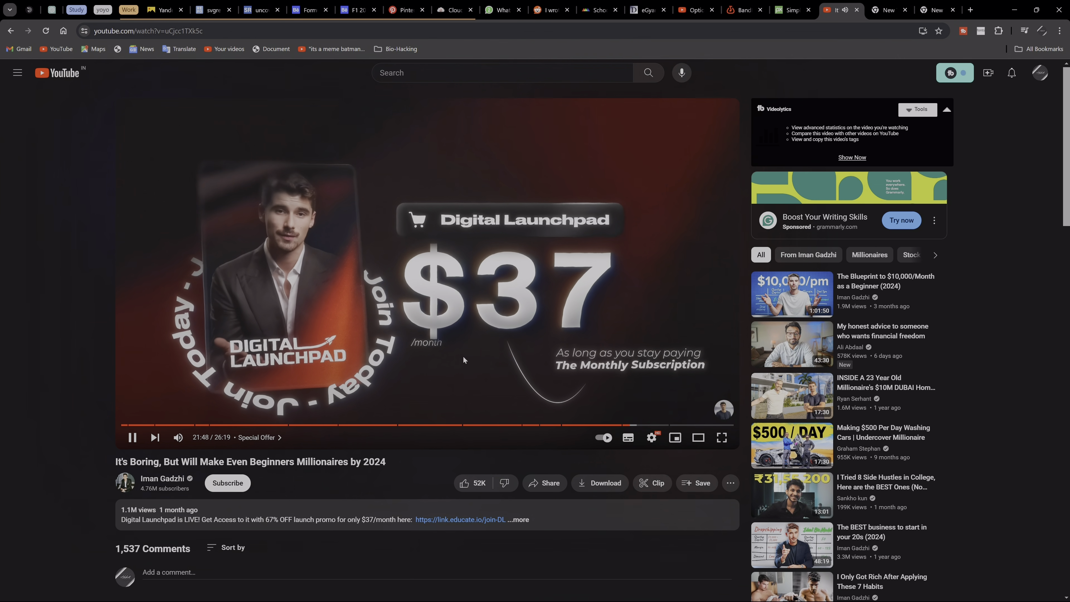
{"action": "left_click", "coordinate": [659, 378]}
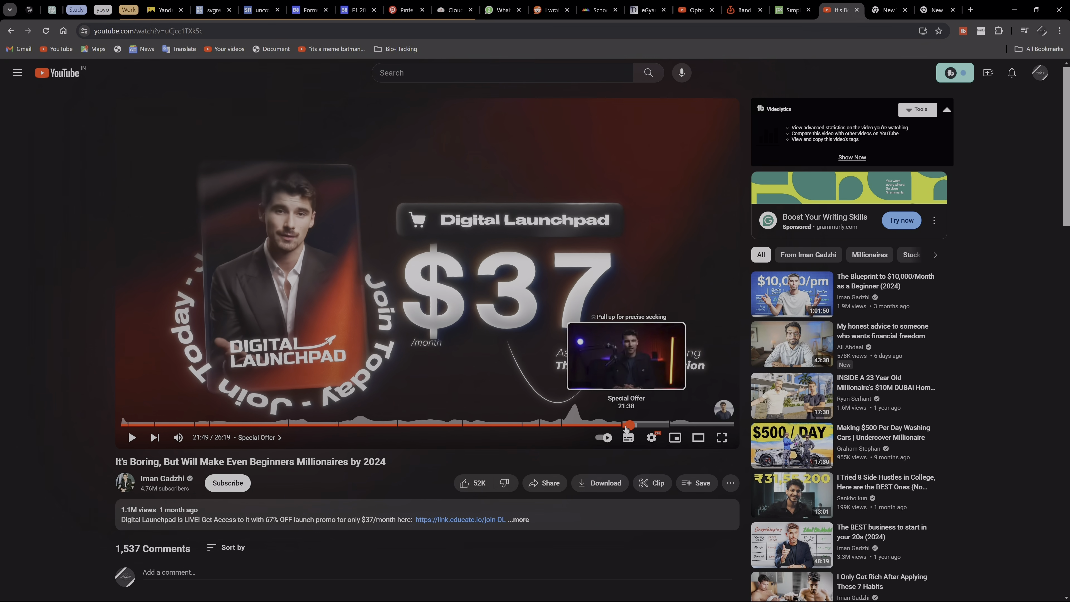
{"action": "left_click", "coordinate": [626, 425]}
{"action": "left_click", "coordinate": [673, 271]}
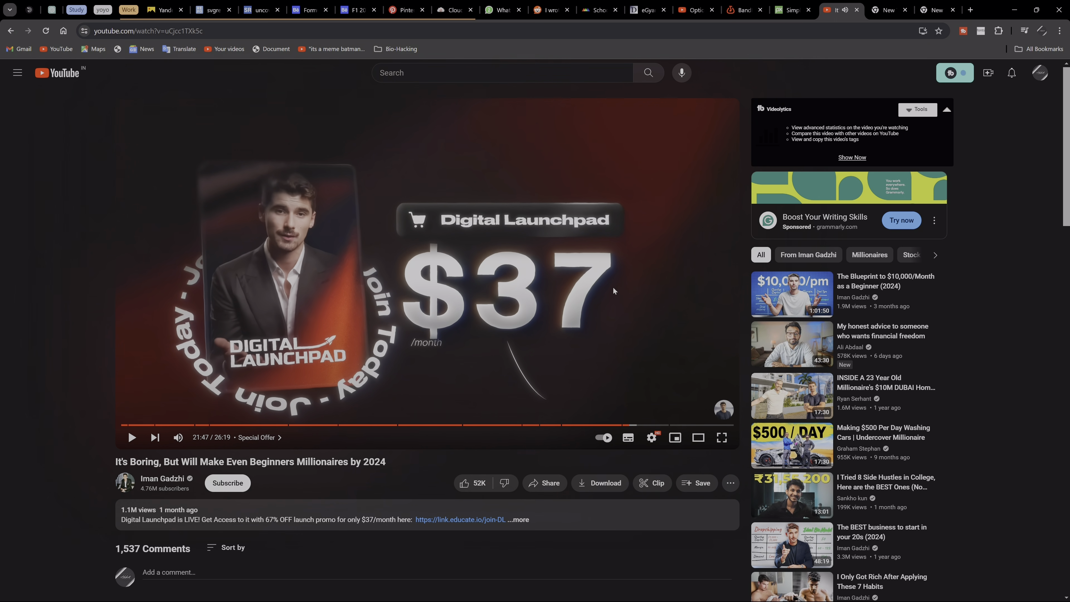
{"action": "left_click", "coordinate": [1014, 9]}
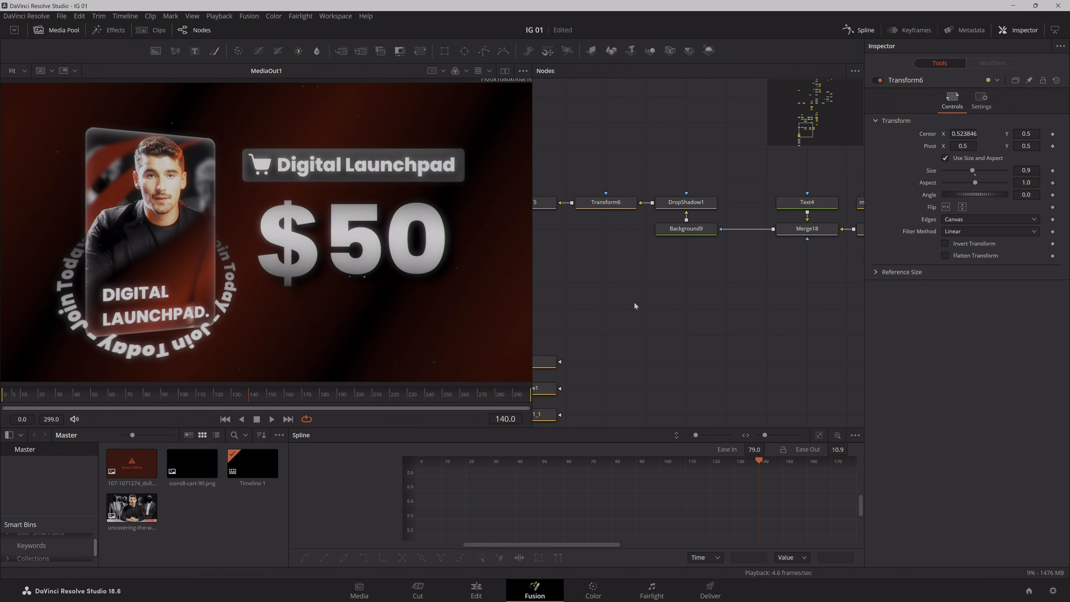
- Move Text4 well above Merge18 and paste a copy of it merged into the same branch
{"action": "left_click_drag", "start_coordinate": [635, 304], "coordinate": [637, 308]}
{"action": "left_click", "coordinate": [807, 209]}
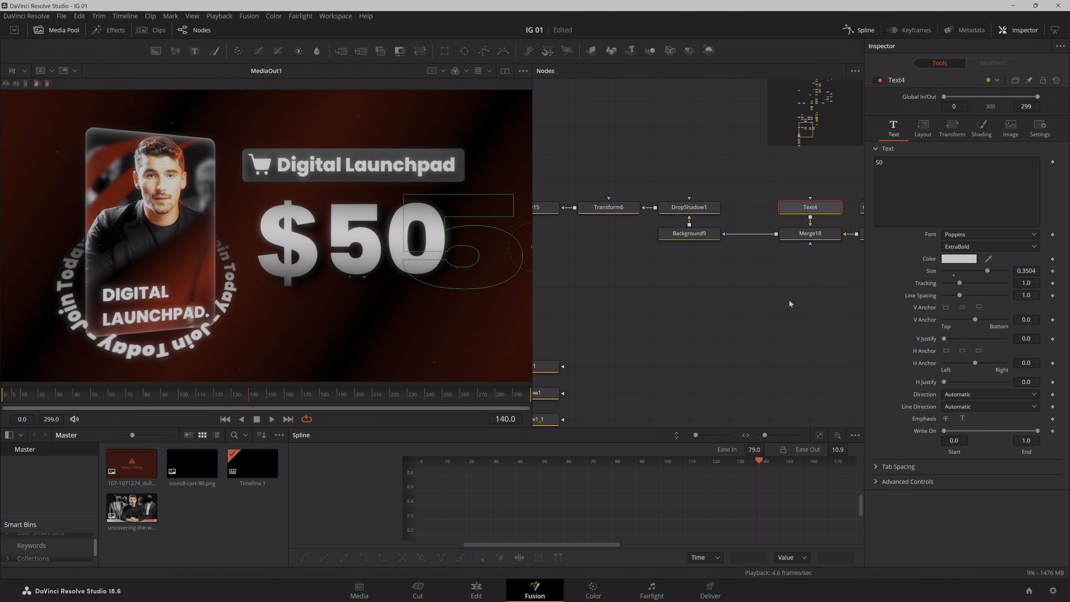
{"action": "left_click_drag", "start_coordinate": [798, 272], "coordinate": [749, 347]}
{"action": "left_click_drag", "start_coordinate": [774, 291], "coordinate": [783, 219]}
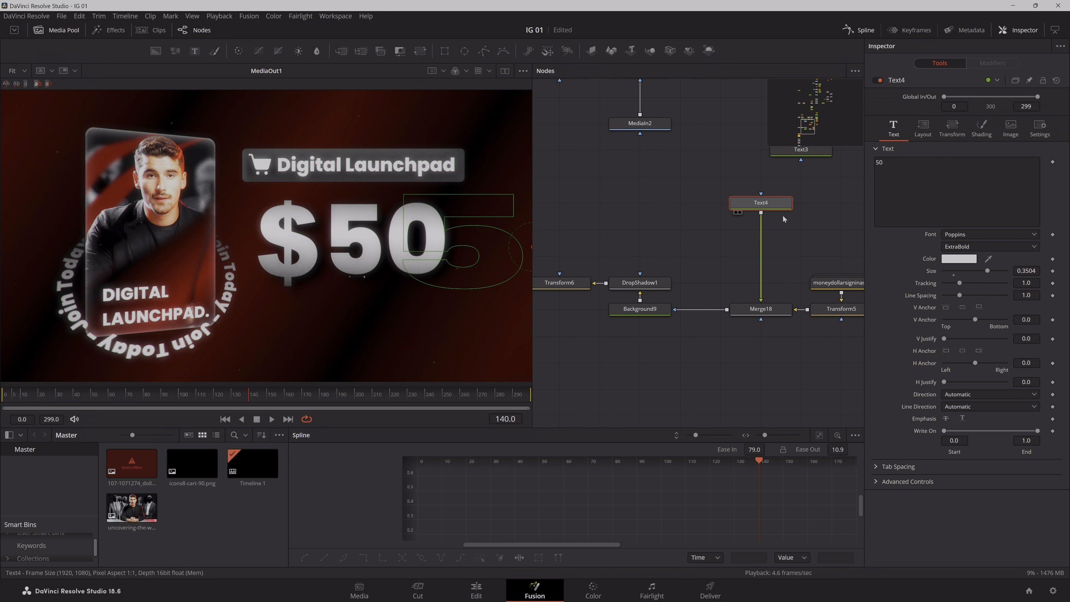
{"action": "key", "text": "ctrl+c"}
{"action": "key", "text": "ctrl+v"}
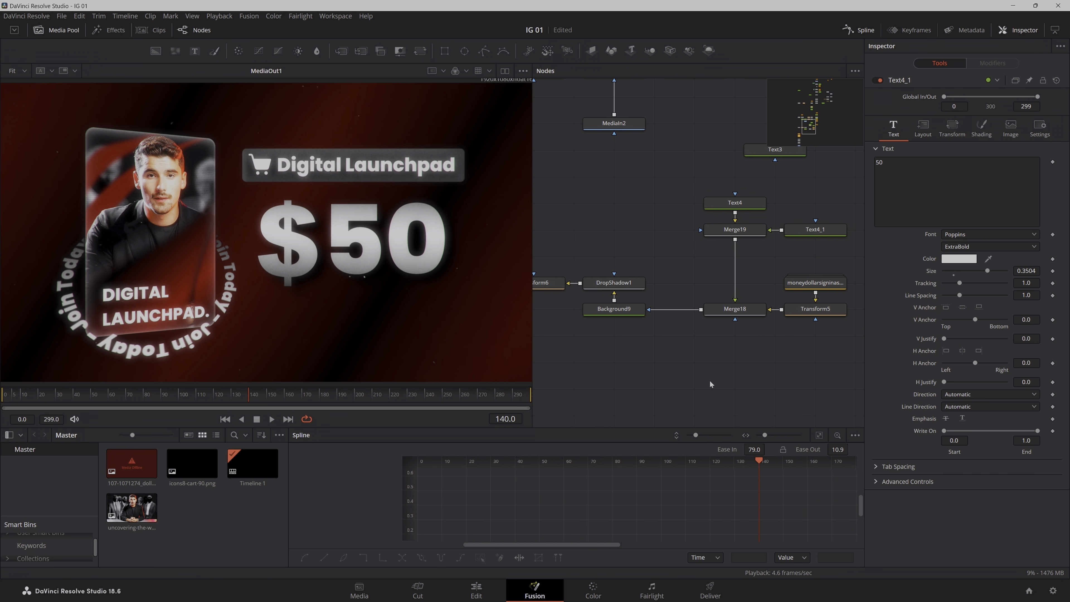
- Set the Soft Edge of the Rectangle4 mask to 0.0311 and place the node directly below Rectangle4_1
{"action": "left_click_drag", "start_coordinate": [698, 391], "coordinate": [767, 249]}
{"action": "left_click_drag", "start_coordinate": [624, 392], "coordinate": [796, 200]}
{"action": "scroll", "coordinate": [785, 307], "scroll_direction": "down", "scroll_amount": 5}
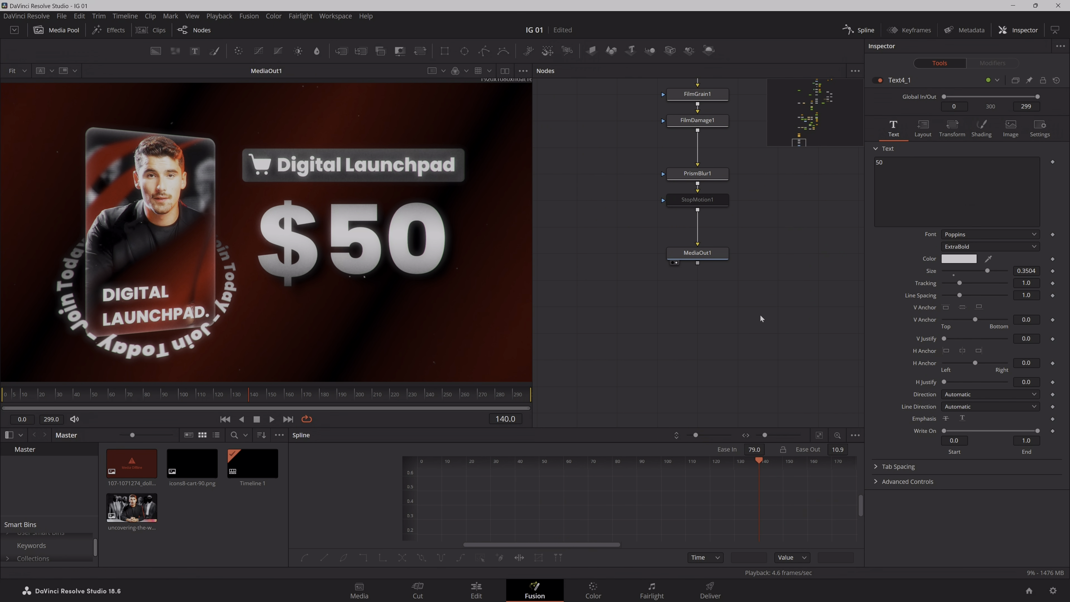
{"action": "scroll", "coordinate": [733, 294], "scroll_direction": "up", "scroll_amount": 12}
{"action": "left_click_drag", "start_coordinate": [829, 267], "coordinate": [714, 343]}
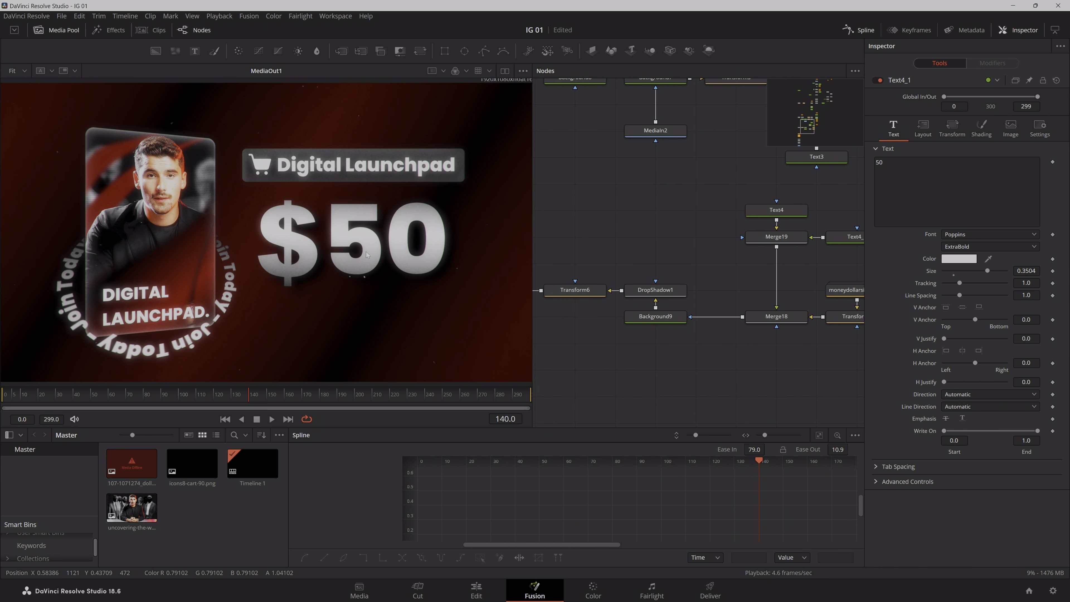
{"action": "left_click_drag", "start_coordinate": [668, 333], "coordinate": [665, 330]}
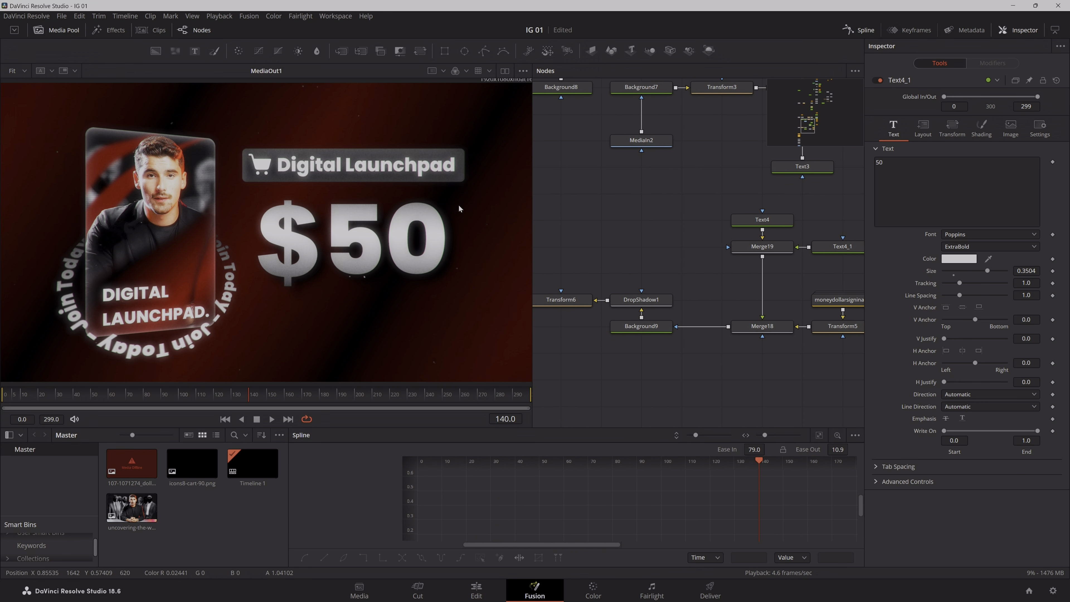
{"action": "left_click_drag", "start_coordinate": [690, 260], "coordinate": [661, 411]}
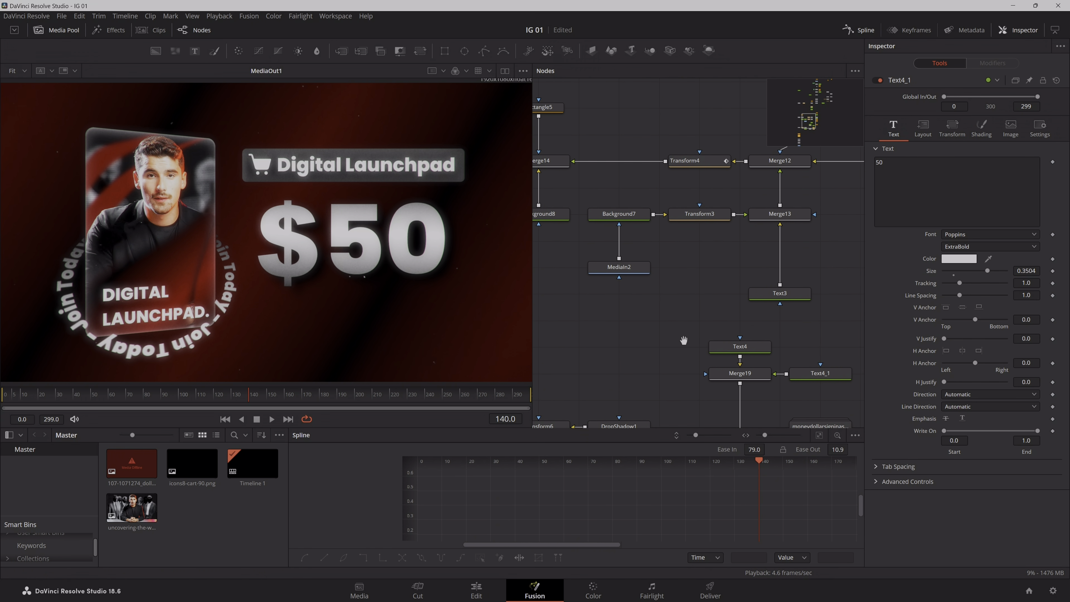
{"action": "left_click_drag", "start_coordinate": [683, 339], "coordinate": [651, 440]}
{"action": "left_click_drag", "start_coordinate": [689, 309], "coordinate": [635, 354]}
{"action": "left_click_drag", "start_coordinate": [717, 172], "coordinate": [607, 53]}
{"action": "left_click", "coordinate": [704, 373]}
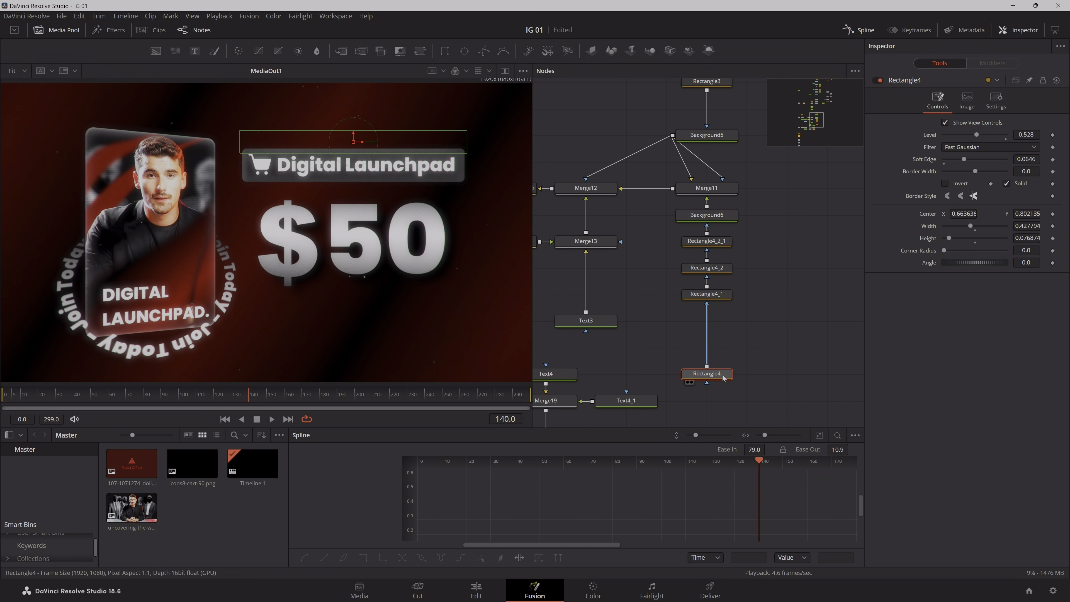
{"action": "left_click_drag", "start_coordinate": [1026, 159], "coordinate": [1014, 159]}
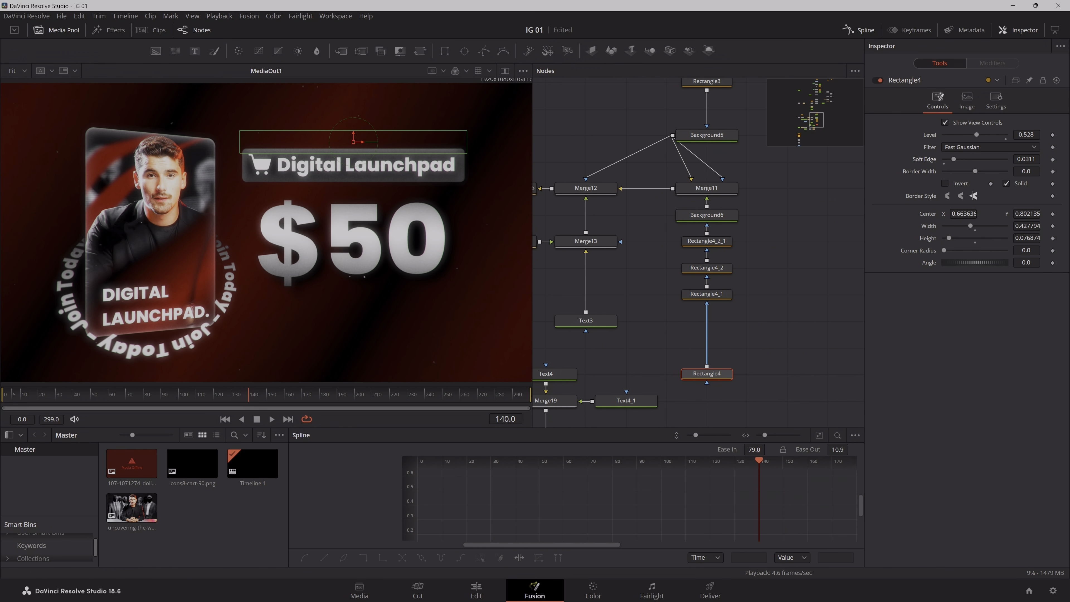
{"action": "left_click", "coordinate": [855, 294]}
{"action": "left_click", "coordinate": [710, 269]}
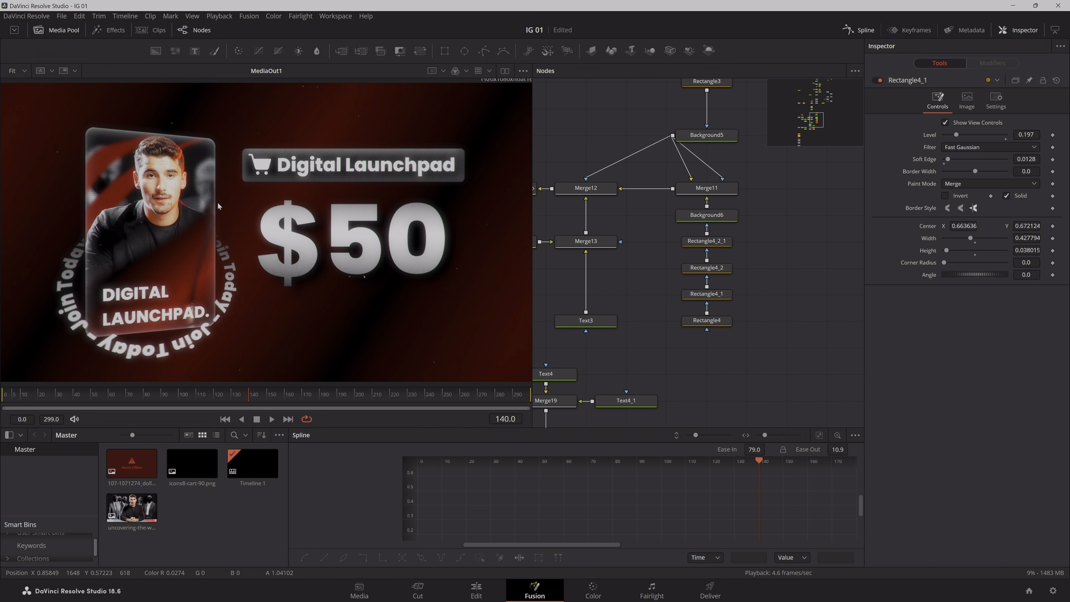
- Move the four Rectangle4 masks down as a group to leave a gap below Background6, and select only Rectangle4_2_1
{"action": "left_click_drag", "start_coordinate": [699, 407], "coordinate": [734, 403]}
{"action": "left_click_drag", "start_coordinate": [781, 348], "coordinate": [757, 291]}
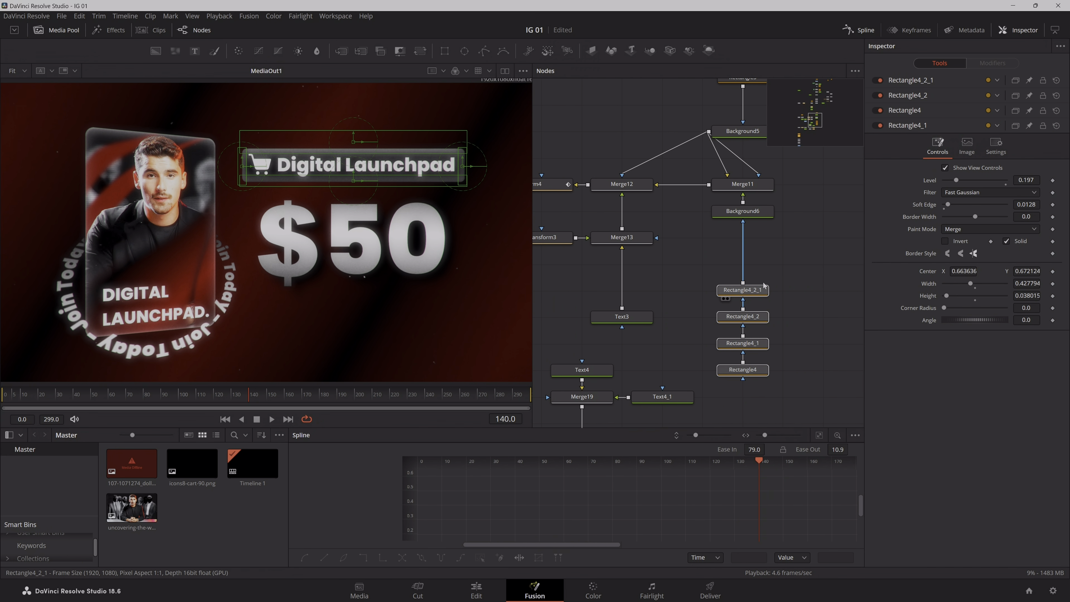
{"action": "left_click", "coordinate": [758, 291]}
{"action": "key", "text": "shift+space"}
{"action": "type", "text": "XF"}
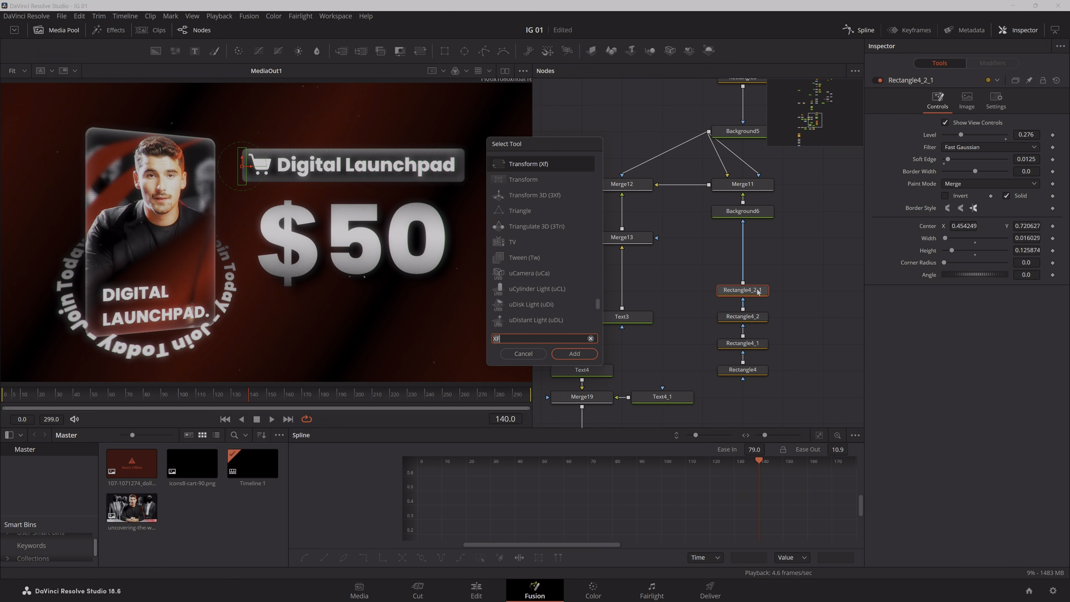
{"action": "left_click", "coordinate": [523, 353]}
- Paste a copy of the Rectangle4_2_1 mask, move it over the label to about X 0.596, tilt it to -15.3 degrees and enlarge it
{"action": "key", "text": "ctrl+v"}
{"action": "left_click_drag", "start_coordinate": [252, 171], "coordinate": [327, 170]}
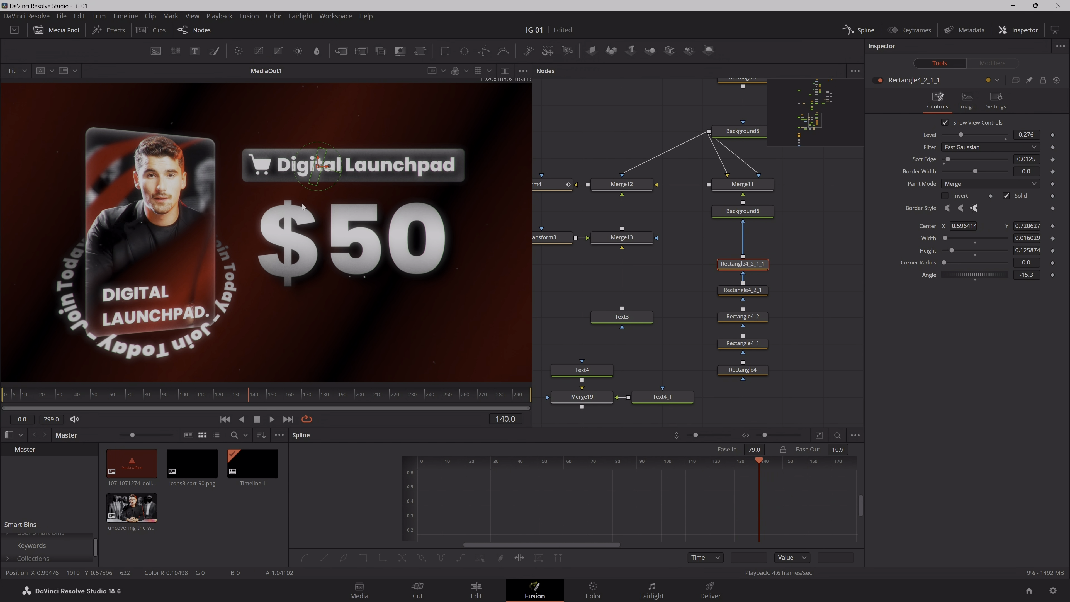
{"action": "left_click_drag", "start_coordinate": [319, 190], "coordinate": [319, 200]}
- Move the slanted mask to Center X 0.750414 and set its Level to 0.417 and Soft Edge to 0.0015
{"action": "left_click_drag", "start_coordinate": [961, 135], "coordinate": [979, 142]}
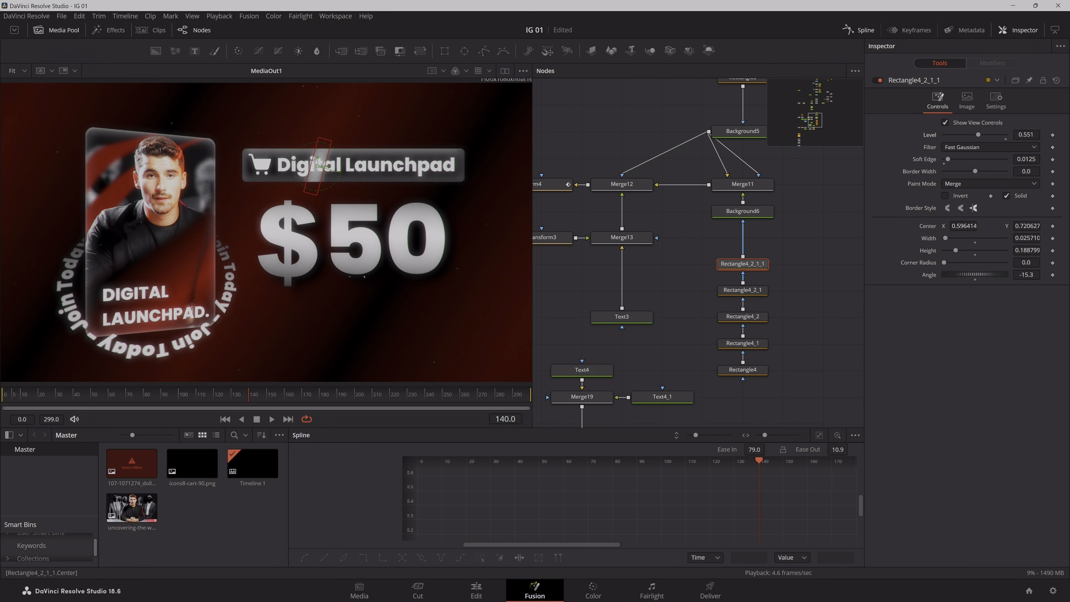
{"action": "left_click_drag", "start_coordinate": [964, 226], "coordinate": [990, 226]}
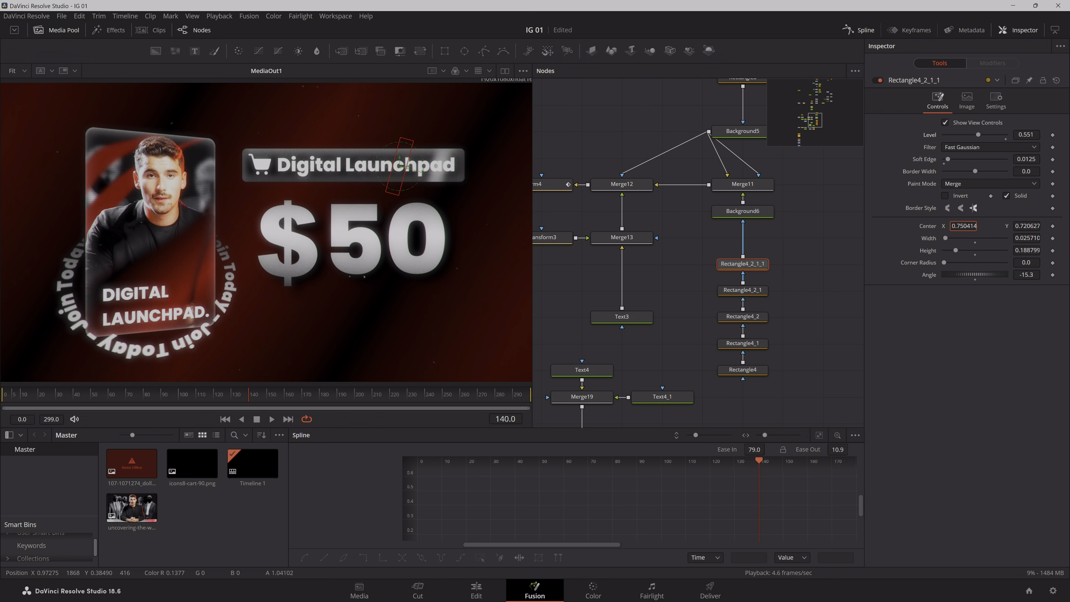
{"action": "left_click_drag", "start_coordinate": [971, 138], "coordinate": [943, 167]}
{"action": "left_click", "coordinate": [830, 273]}
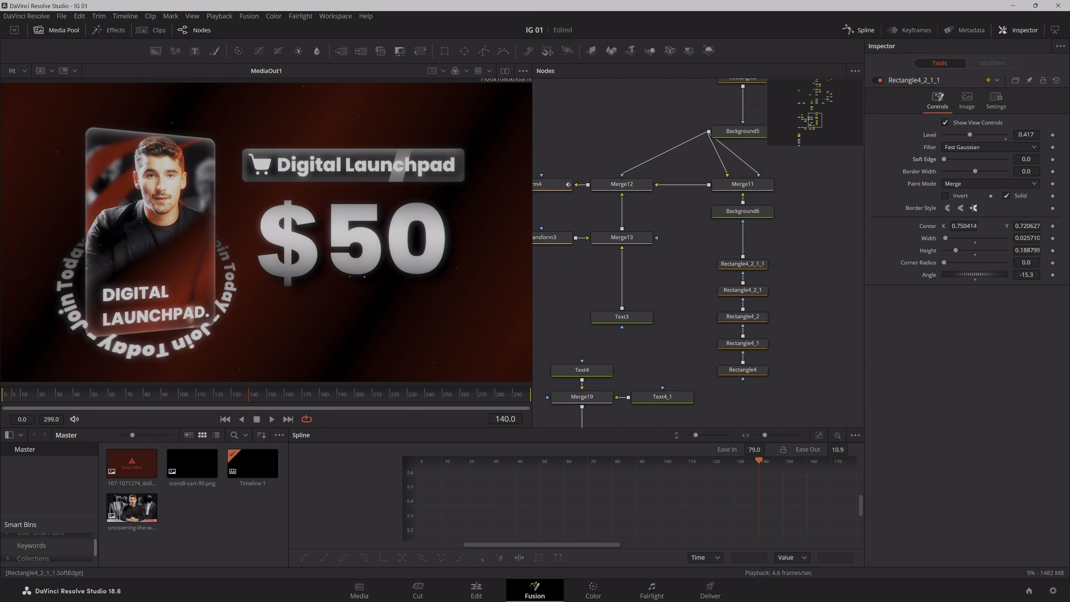
{"action": "left_click_drag", "start_coordinate": [1027, 159], "coordinate": [1031, 159]}
{"action": "mouse_move", "coordinate": [1031, 160]}
{"action": "left_mouse_down"}
{"action": "mouse_move", "coordinate": [1040, 160]}
{"action": "mouse_move", "coordinate": [1028, 160]}
{"action": "left_mouse_up"}
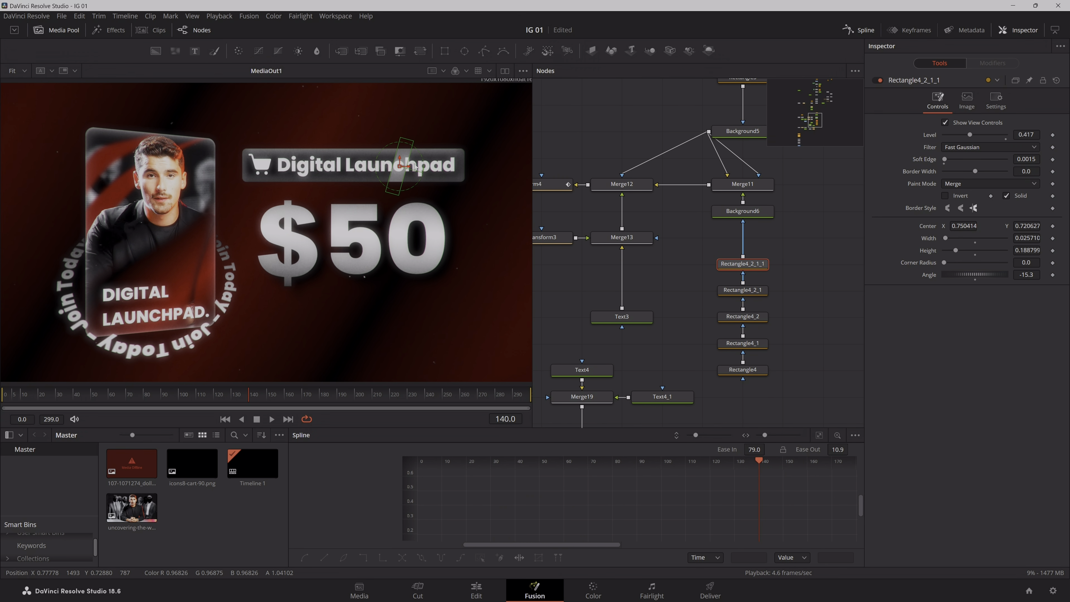
- Keyframe the slanted mask's Center from about X 0.434 at frame 100 to about X 0.896 at frame 150, sweeping it across the label
{"action": "left_click_drag", "start_coordinate": [415, 168], "coordinate": [247, 167]}
{"action": "left_click", "coordinate": [173, 394]}
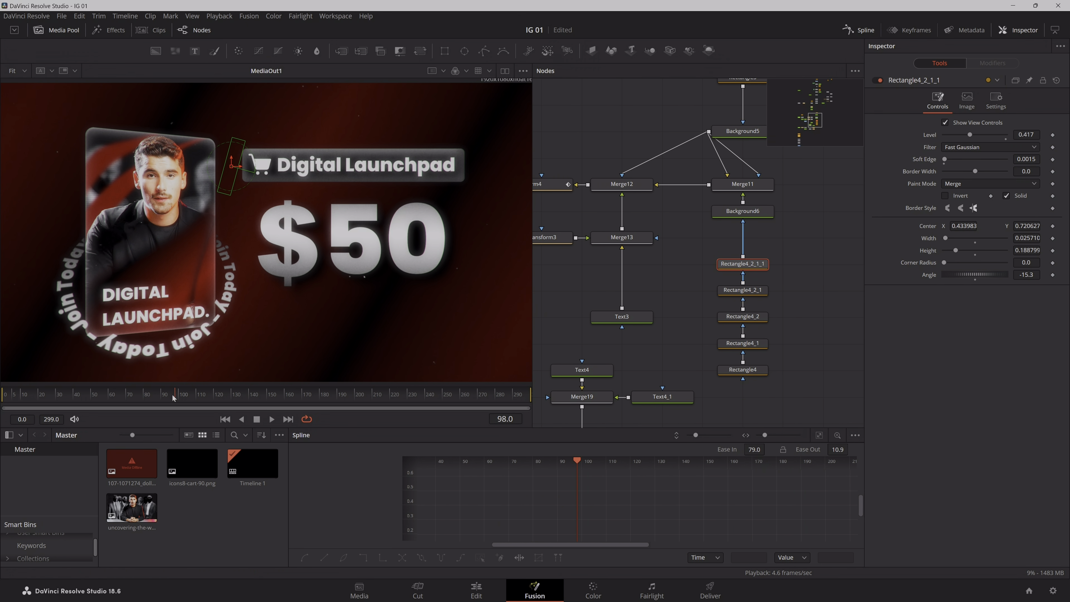
{"action": "mouse_move", "coordinate": [172, 395]}
{"action": "left_mouse_down"}
{"action": "mouse_move", "coordinate": [197, 405]}
{"action": "mouse_move", "coordinate": [178, 406]}
{"action": "left_mouse_up"}
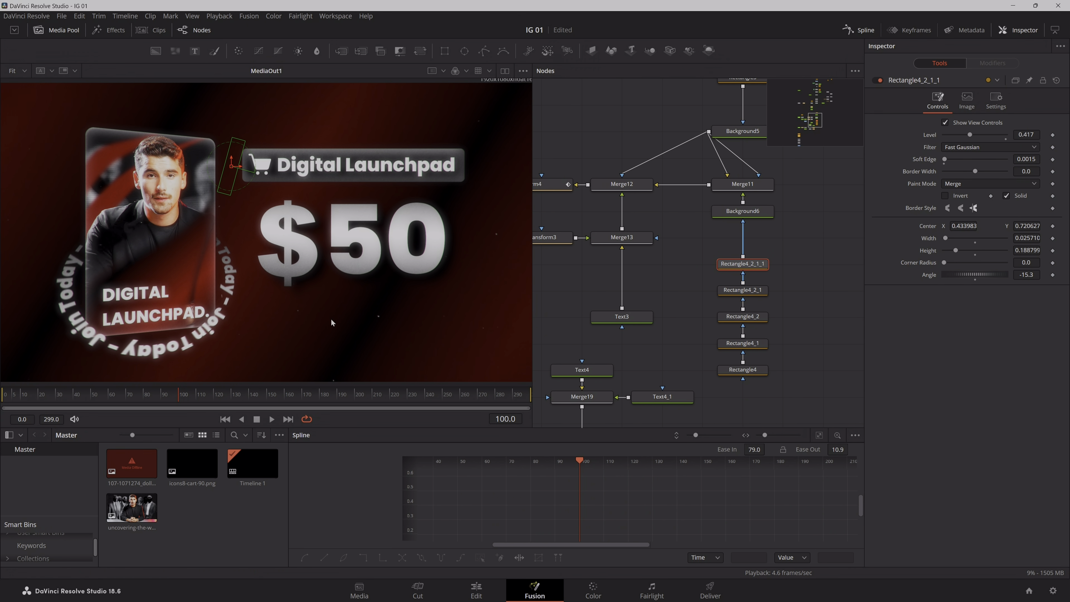
{"action": "left_click", "coordinate": [1053, 227]}
{"action": "key", "text": "space"}
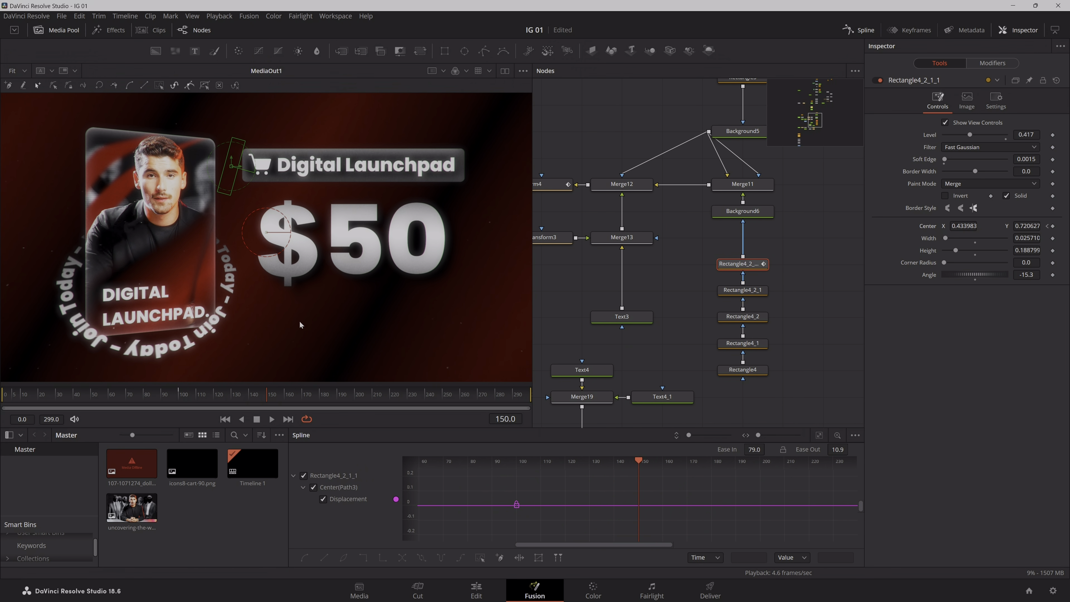
{"action": "left_click_drag", "start_coordinate": [241, 189], "coordinate": [485, 203]}
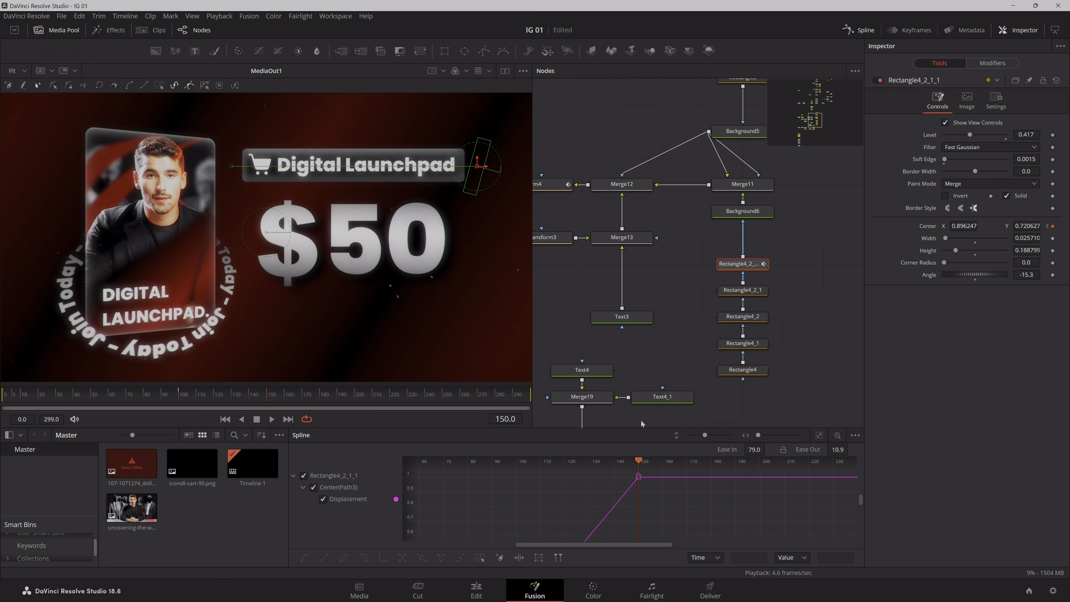
- Smooth the sweep's Displacement keyframes with Ease In 60 and Ease Out 40
{"action": "key", "text": "ctrl+f"}
{"action": "key", "text": "ctrl+a"}
{"action": "key", "text": "f"}
{"action": "left_click_drag", "start_coordinate": [755, 450], "coordinate": [772, 450]}
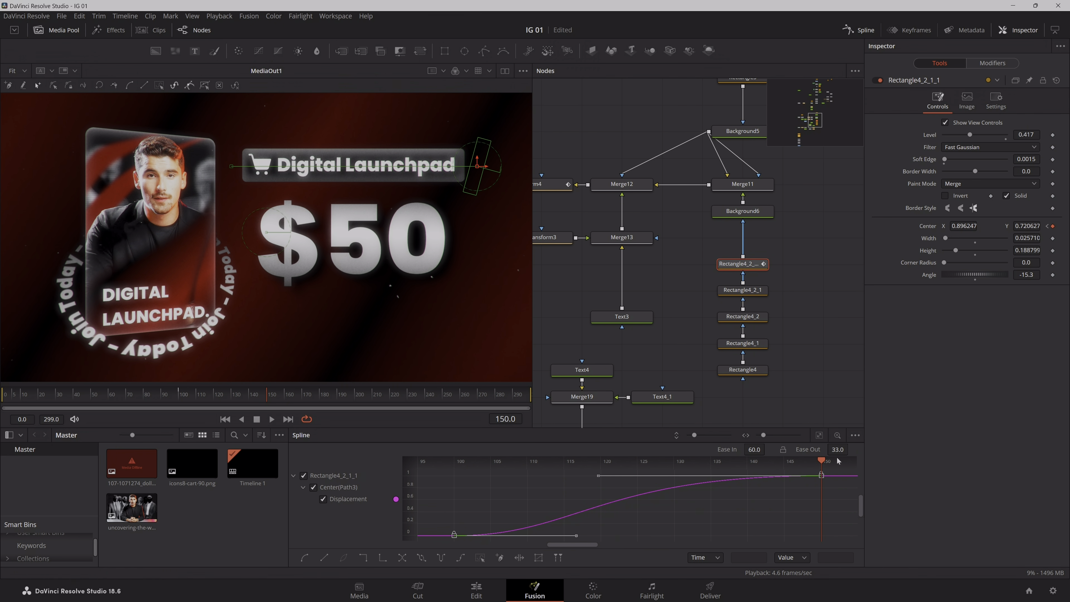
{"action": "left_click_drag", "start_coordinate": [838, 450], "coordinate": [851, 447]}
{"action": "left_click", "coordinate": [813, 355]}
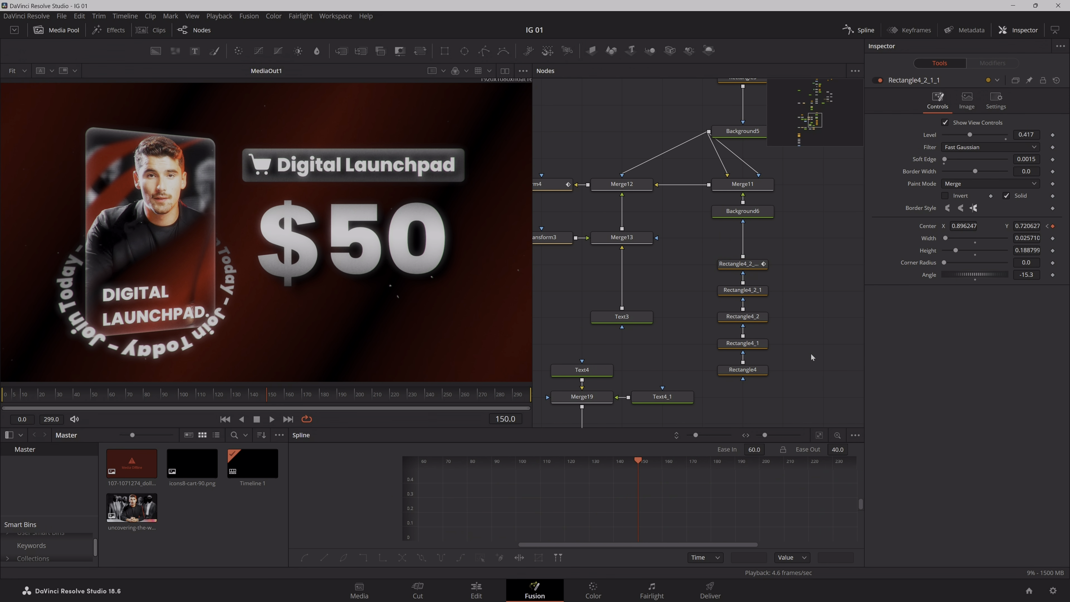
- Enable Motion Blur on the slanted mask Rectangle4_2_1_1 with Quality 8
{"action": "left_click", "coordinate": [749, 266]}
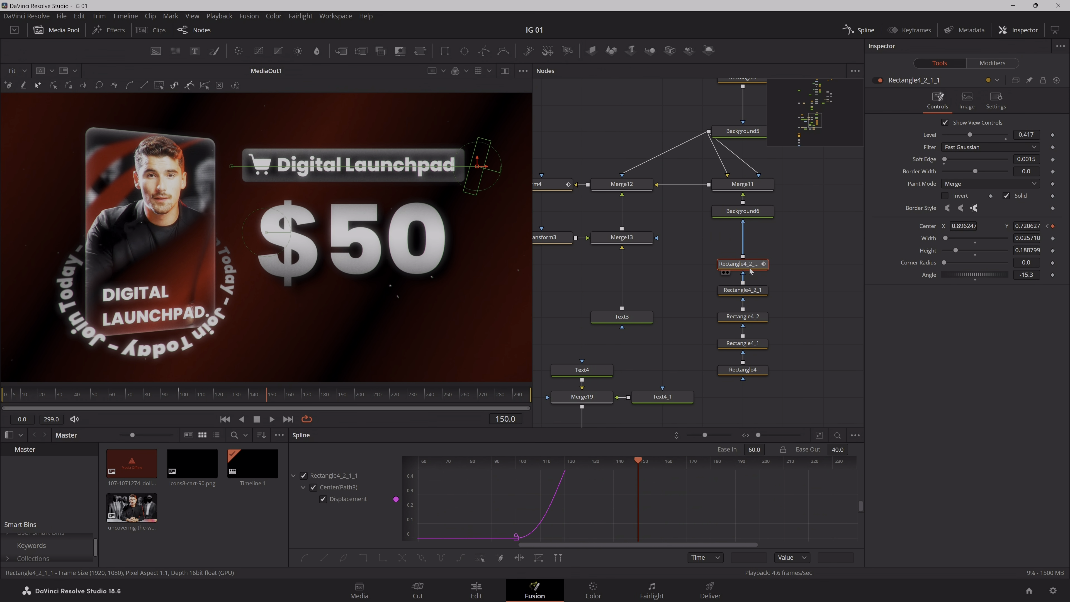
{"action": "left_click", "coordinate": [995, 102]}
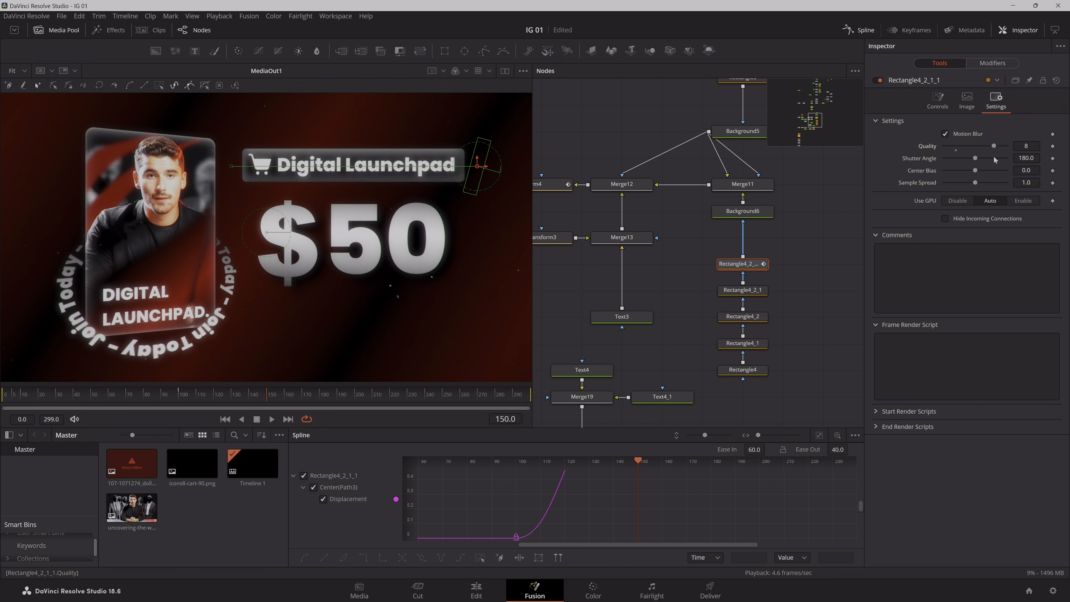
- Set the Shutter Angle of the slanted mask's motion blur to 200
{"action": "left_click", "coordinate": [1027, 159]}
{"action": "type", "text": "200"}
{"action": "key", "text": "Return"}
{"action": "left_click", "coordinate": [825, 293]}
- At frame 90, add a rectangle mask connected to Merge15, which composites the $50 price
{"action": "scroll", "coordinate": [684, 316], "scroll_direction": "down", "scroll_amount": 5}
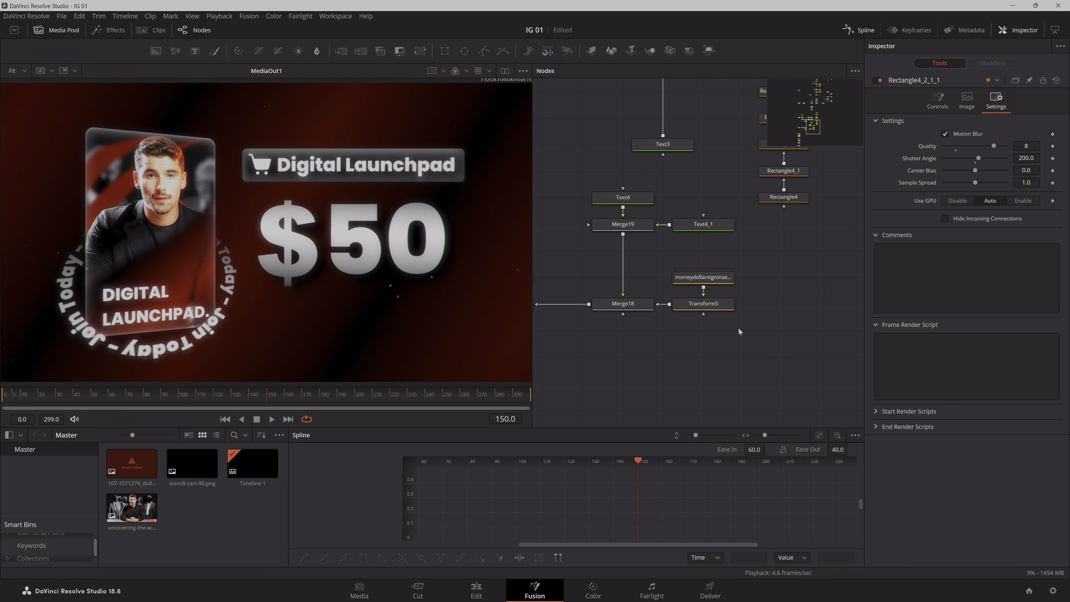
{"action": "left_click_drag", "start_coordinate": [739, 310], "coordinate": [803, 311]}
{"action": "left_click_drag", "start_coordinate": [607, 320], "coordinate": [796, 324]}
{"action": "mouse_move", "coordinate": [649, 309]}
{"action": "left_mouse_down"}
{"action": "mouse_move", "coordinate": [830, 309]}
{"action": "mouse_move", "coordinate": [773, 310]}
{"action": "left_mouse_up"}
{"action": "left_click", "coordinate": [785, 291]}
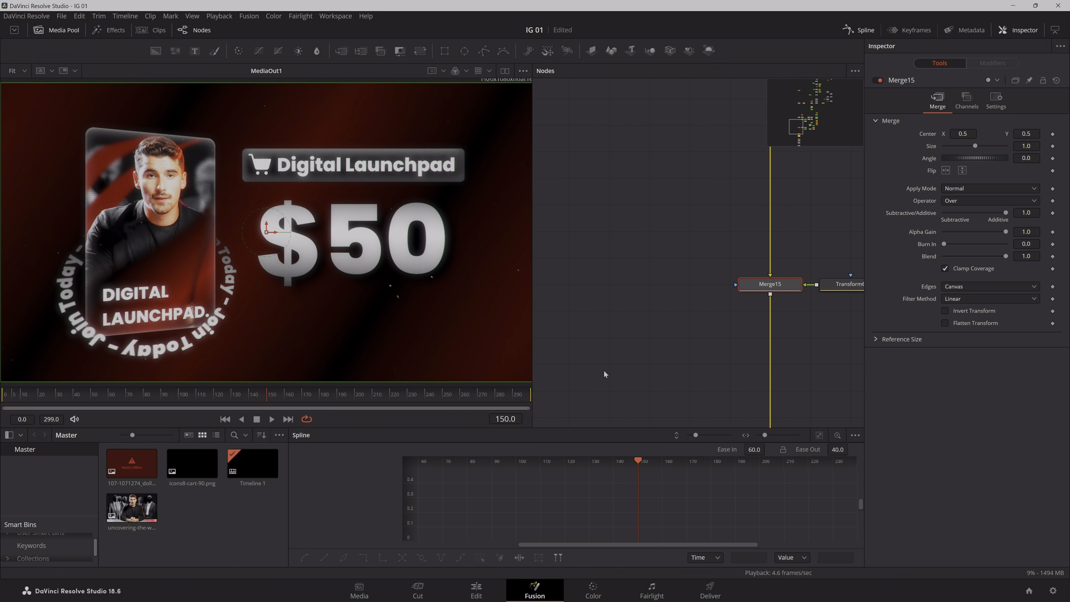
{"action": "left_click_drag", "start_coordinate": [214, 393], "coordinate": [161, 406]}
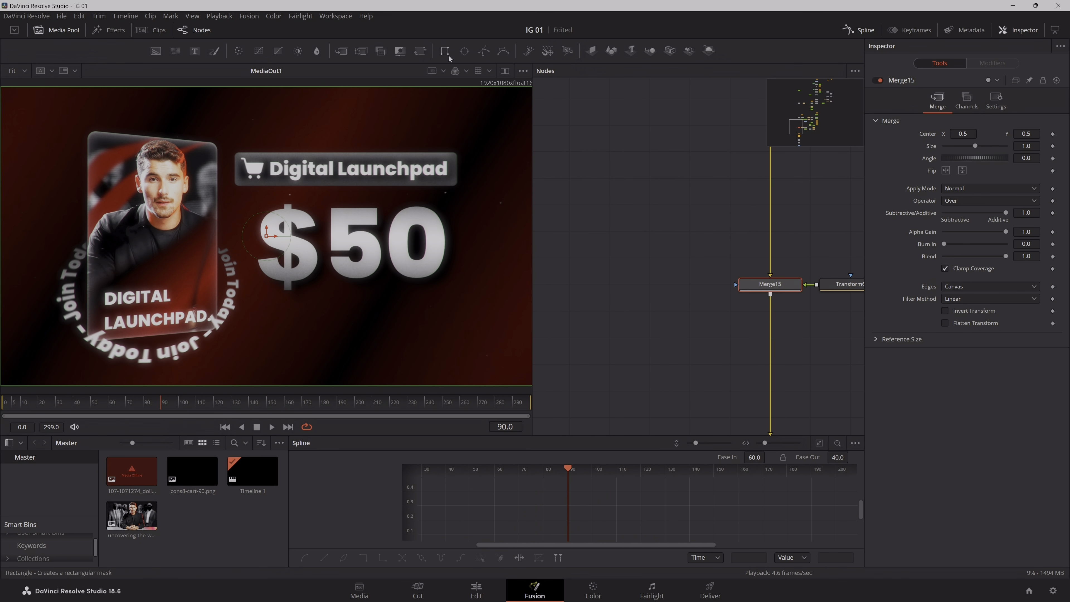
{"action": "left_click_drag", "start_coordinate": [535, 203], "coordinate": [651, 285]}
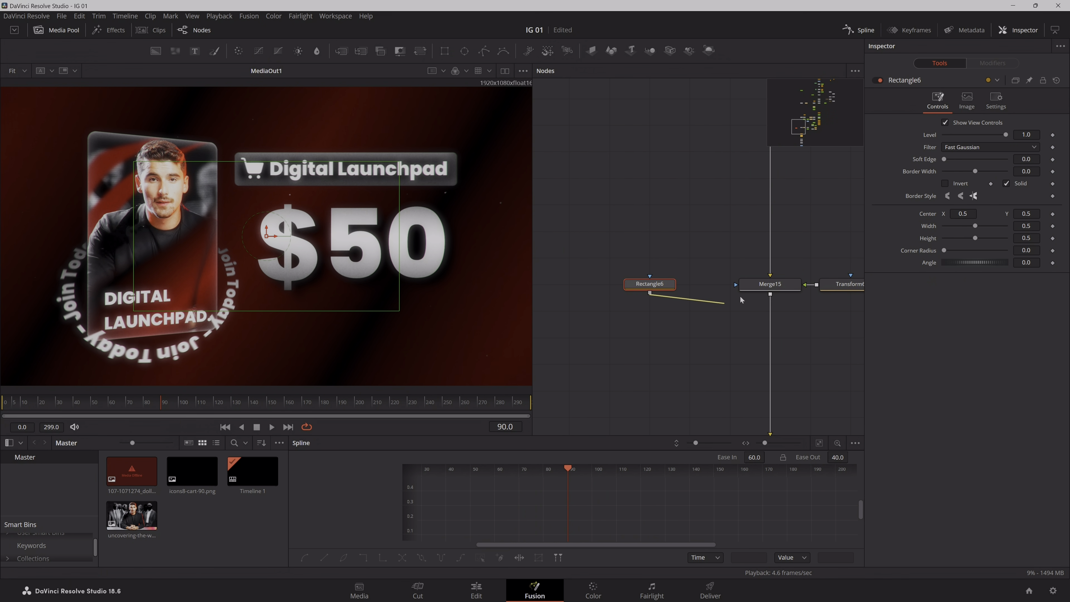
- Frame the $50 price with the new rectangle mask, at about Center X 0.662, Y 0.472 and Height 0.311
{"action": "left_click_drag", "start_coordinate": [275, 238], "coordinate": [364, 262]}
{"action": "left_click_drag", "start_coordinate": [410, 162], "coordinate": [415, 191]}
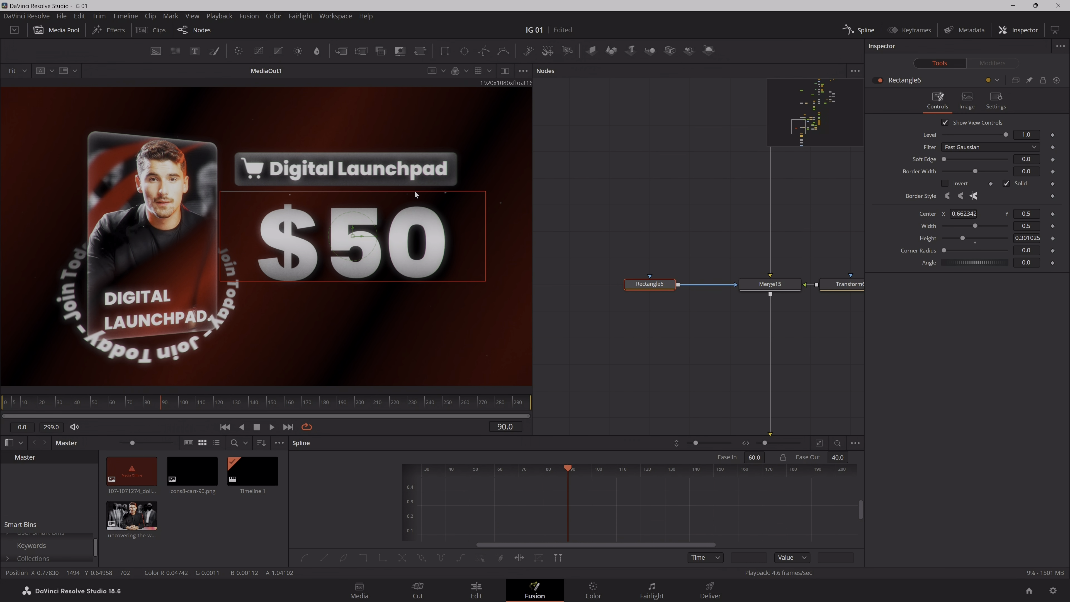
{"action": "left_click_drag", "start_coordinate": [354, 228], "coordinate": [353, 236]}
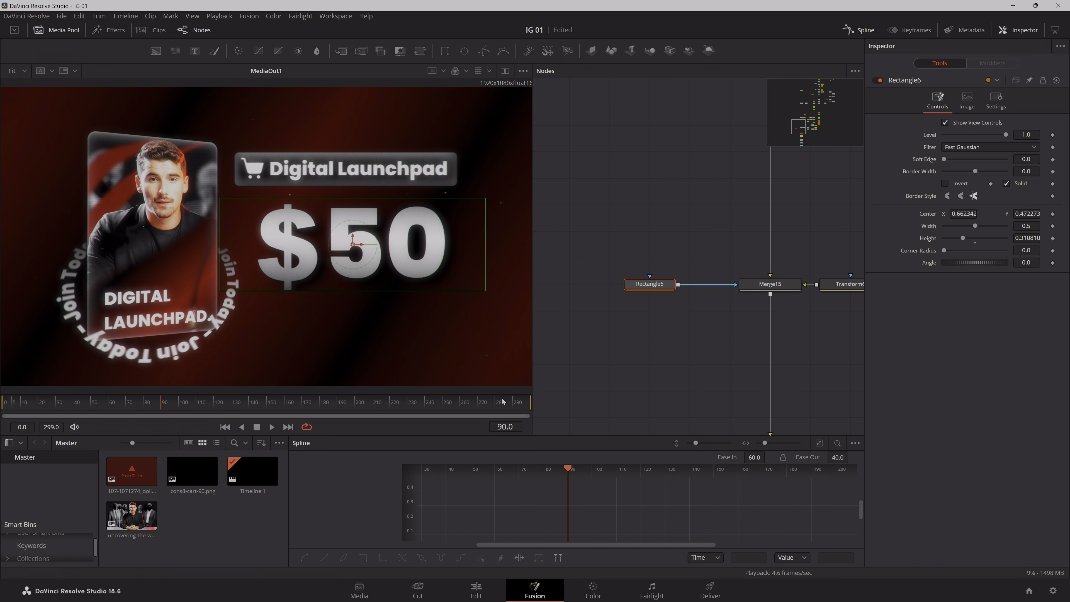
- Keyframe Transform6's Center Y at 0.204 on frame 90, placing the $50 price below its mask
{"action": "left_click_drag", "start_coordinate": [743, 321], "coordinate": [628, 333]}
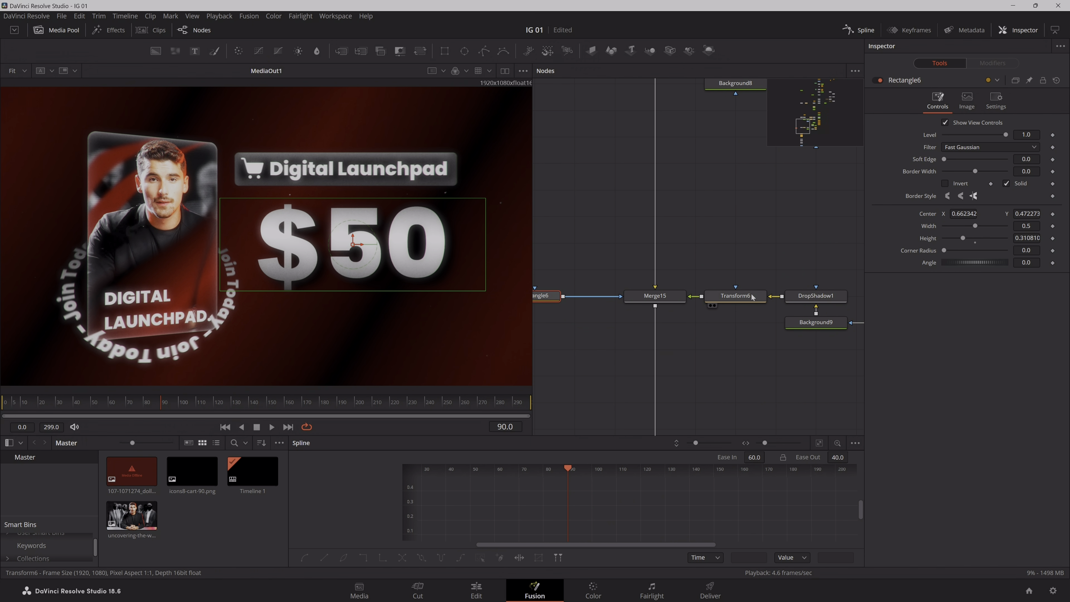
{"action": "left_click", "coordinate": [736, 295]}
{"action": "double_click", "coordinate": [1027, 134]}
{"action": "type", "text": "0.263"}
{"action": "key", "text": "Return"}
{"action": "left_click_drag", "start_coordinate": [1027, 134], "coordinate": [1002, 134]}
{"action": "left_click", "coordinate": [1053, 134]}
- Set Transform6's Center Y to 0.5 at frame 160 so the price rises into view
{"action": "left_click_drag", "start_coordinate": [178, 405], "coordinate": [267, 408]}
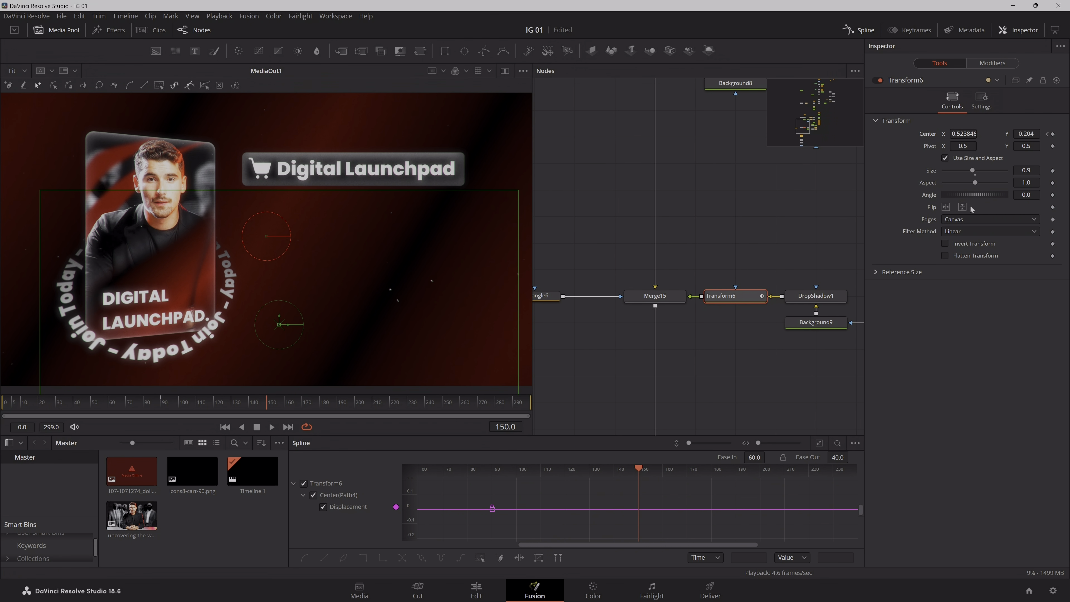
{"action": "left_click_drag", "start_coordinate": [273, 405], "coordinate": [284, 405]}
{"action": "left_click", "coordinate": [1026, 134]}
{"action": "type", "text": "0.5"}
{"action": "key", "text": "Tab"}
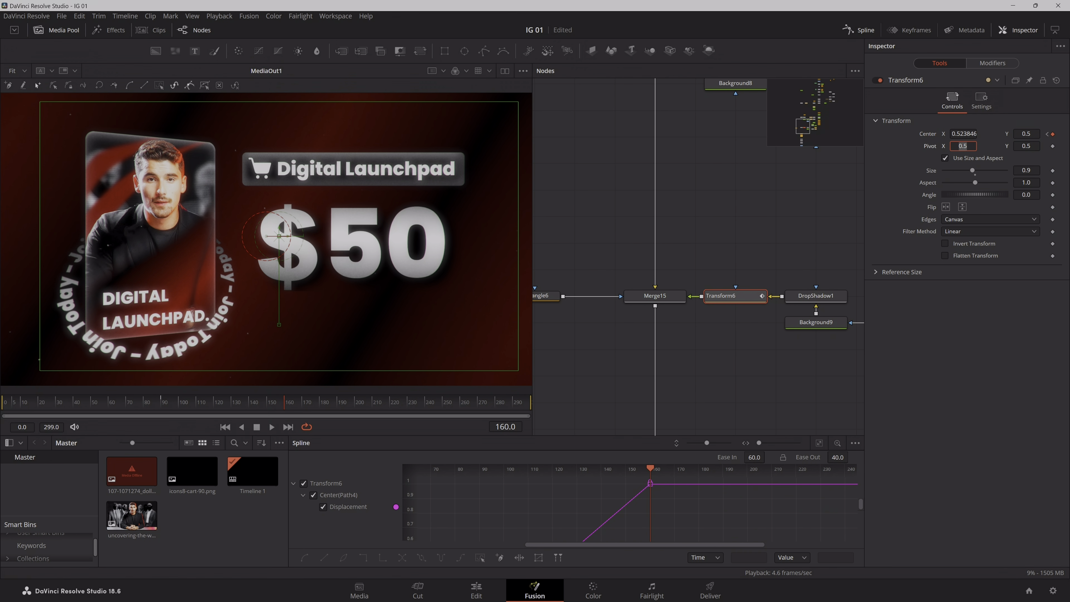
- Smooth Transform6's Displacement keyframes with Ease In about 70 and Ease Out about 50
{"action": "left_click", "coordinate": [820, 443]}
{"action": "left_click", "coordinate": [813, 508]}
{"action": "key", "text": "ctrl+a"}
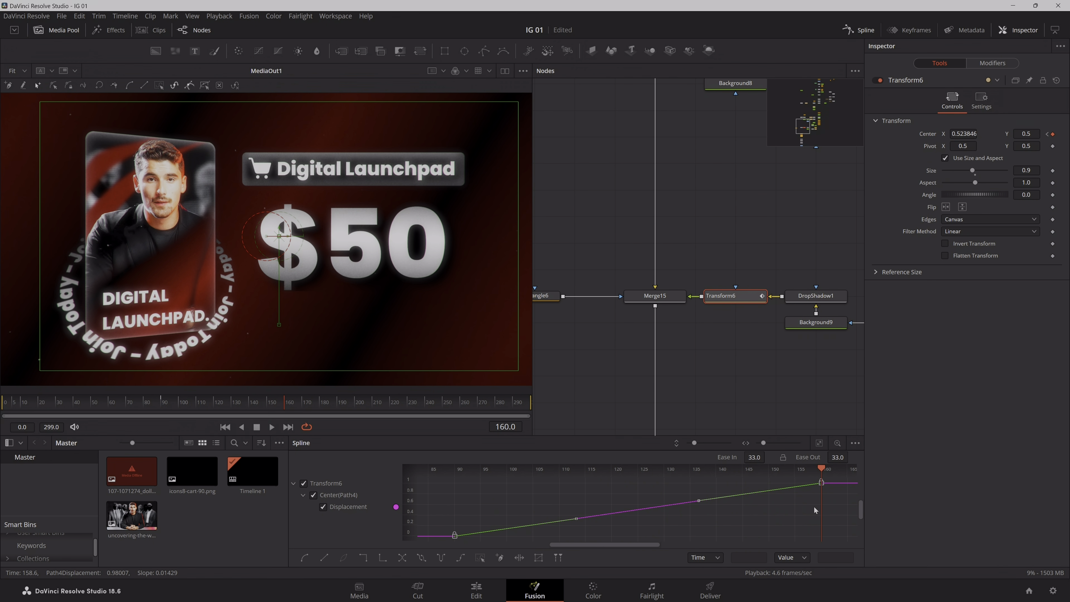
{"action": "key", "text": "f"}
{"action": "left_click_drag", "start_coordinate": [758, 458], "coordinate": [768, 456]}
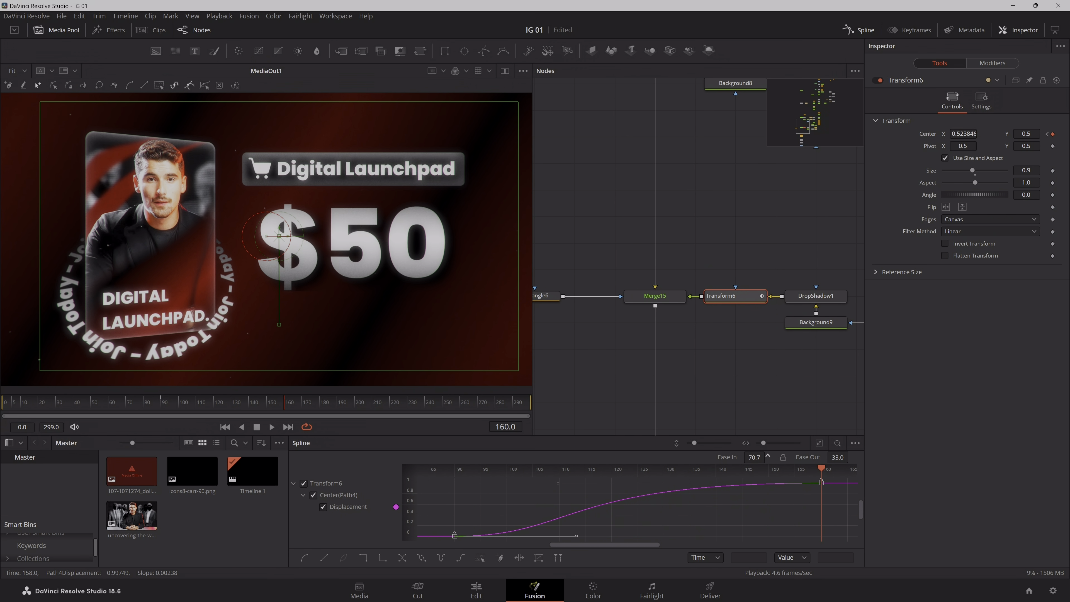
{"action": "left_click_drag", "start_coordinate": [839, 457], "coordinate": [851, 456]}
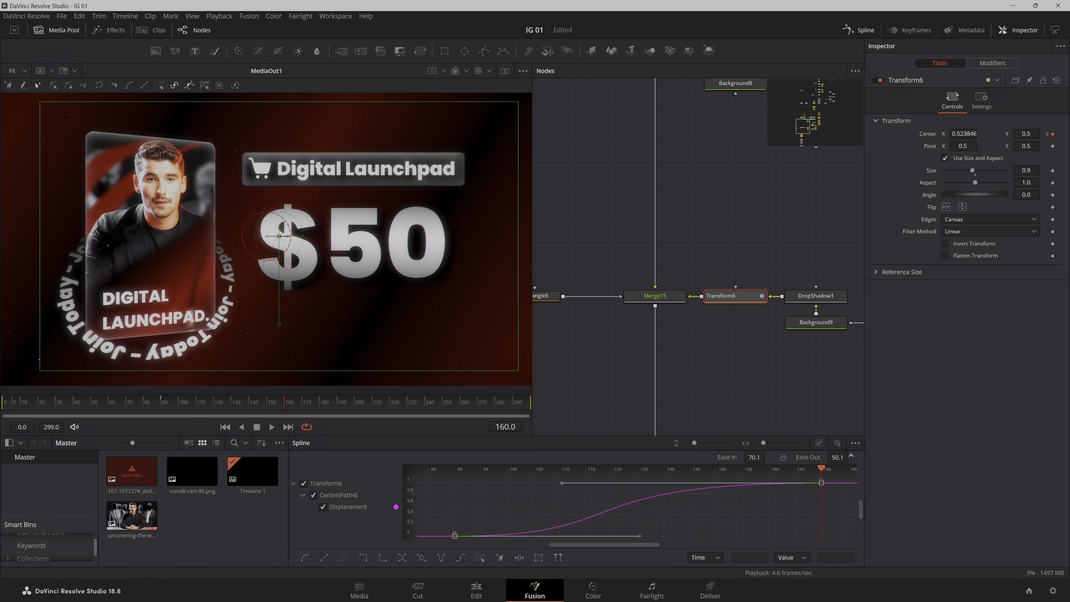
{"action": "left_click", "coordinate": [628, 387]}
{"action": "left_click", "coordinate": [216, 408]}
{"action": "left_click_drag", "start_coordinate": [703, 357], "coordinate": [628, 363]}
{"action": "right_click", "coordinate": [382, 430]}
{"action": "left_click", "coordinate": [721, 398]}
{"action": "left_click_drag", "start_coordinate": [721, 398], "coordinate": [615, 384]}
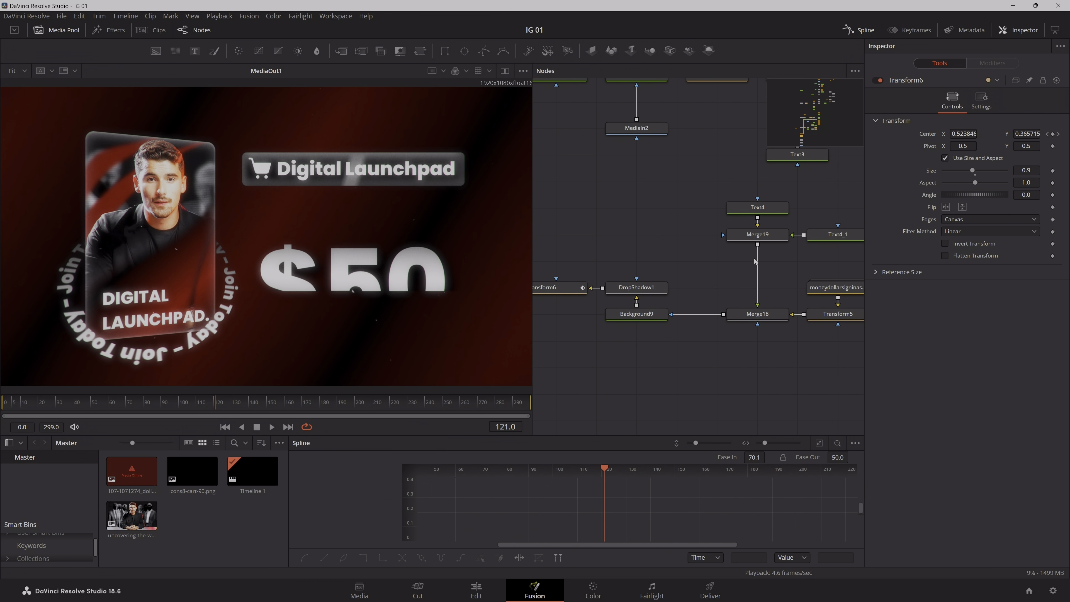
{"action": "left_click", "coordinate": [758, 207]}
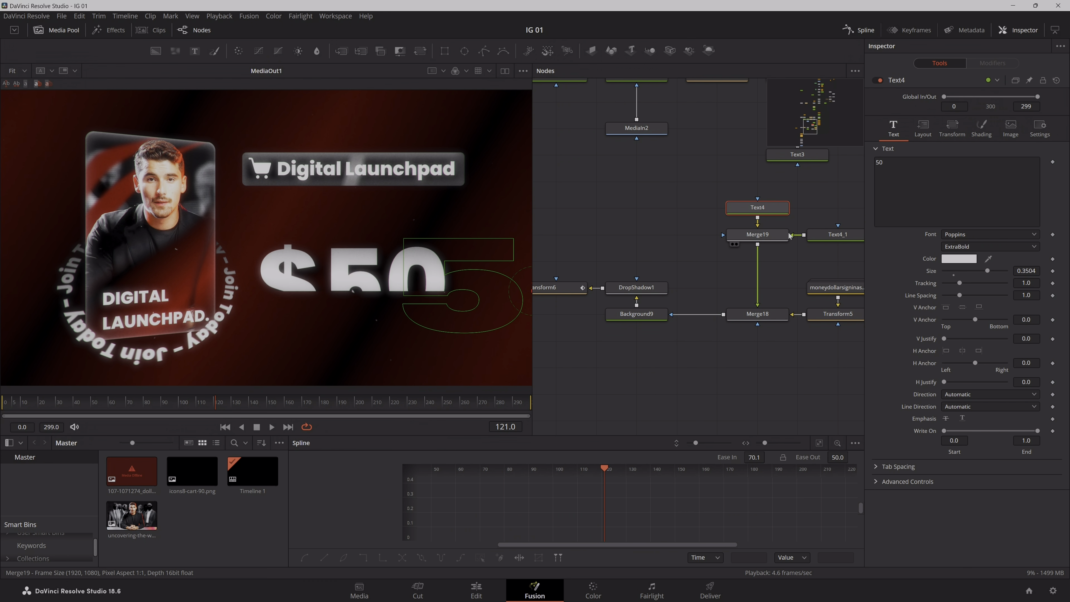
{"action": "left_click", "coordinate": [1040, 126]}
{"action": "scroll", "coordinate": [955, 215], "scroll_direction": "up", "scroll_amount": 2}
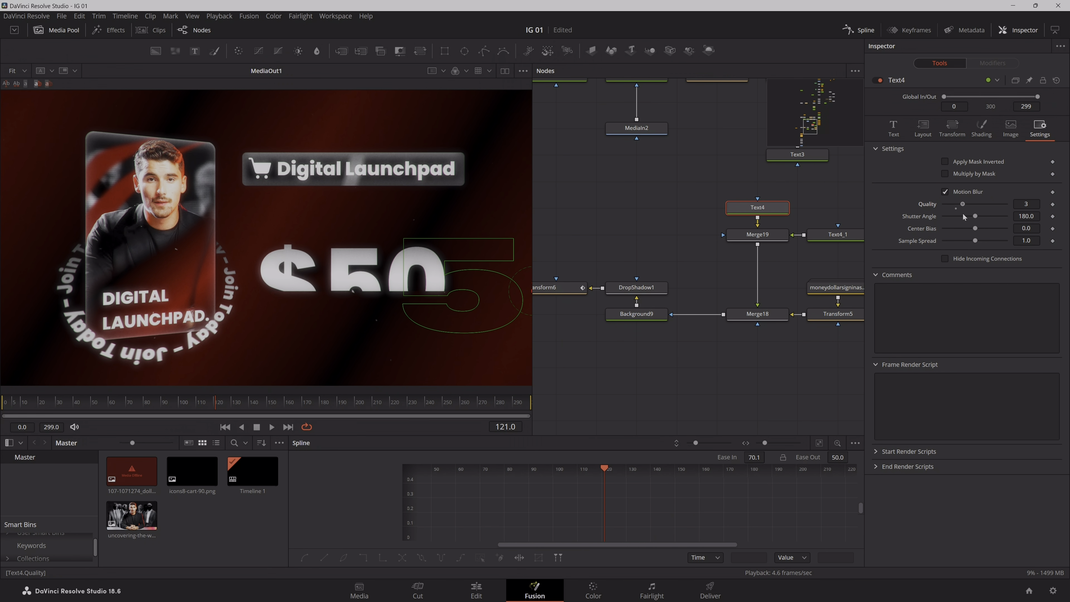
{"action": "left_click", "coordinate": [945, 192]}
- Enable Motion Blur on Transform6 with Quality 8 and Shutter Angle 200
{"action": "left_click_drag", "start_coordinate": [550, 303], "coordinate": [676, 305]}
{"action": "left_click", "coordinate": [679, 292]}
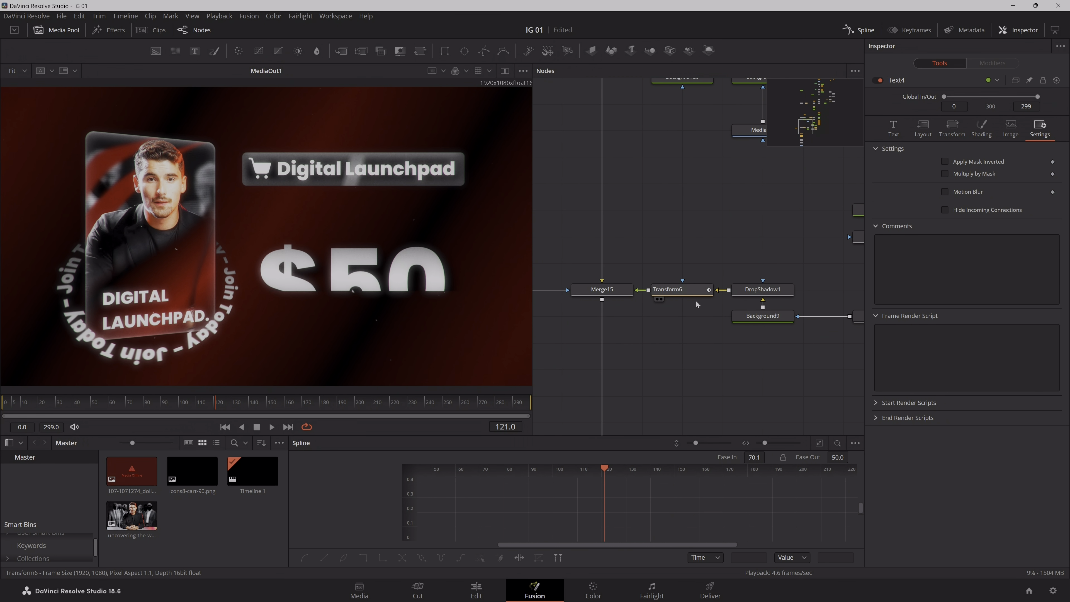
{"action": "left_click", "coordinate": [982, 101]}
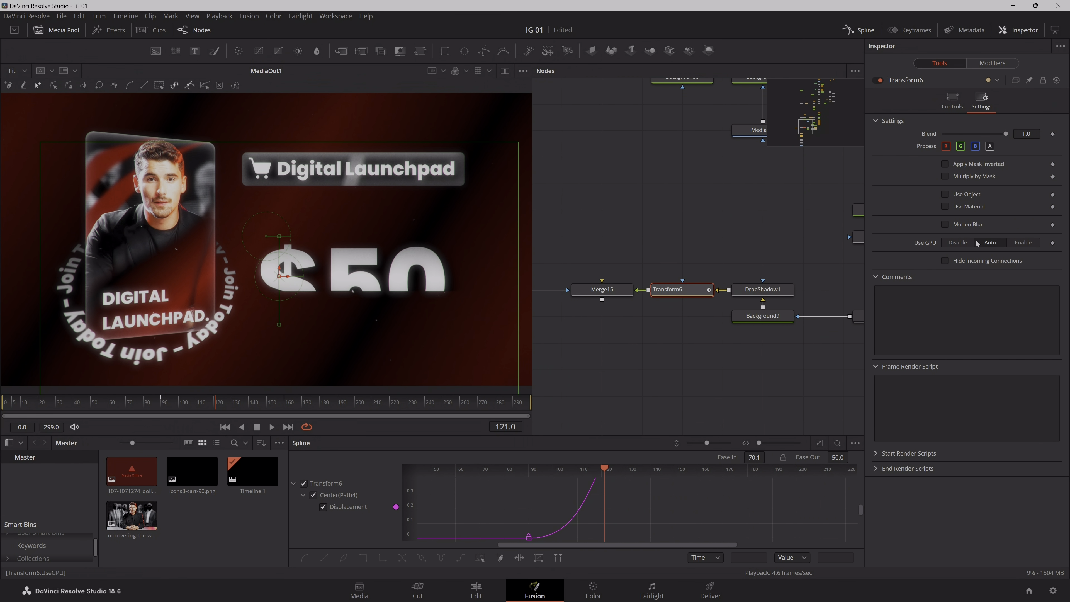
{"action": "left_click", "coordinate": [945, 224]}
{"action": "left_click_drag", "start_coordinate": [1000, 237], "coordinate": [994, 236]}
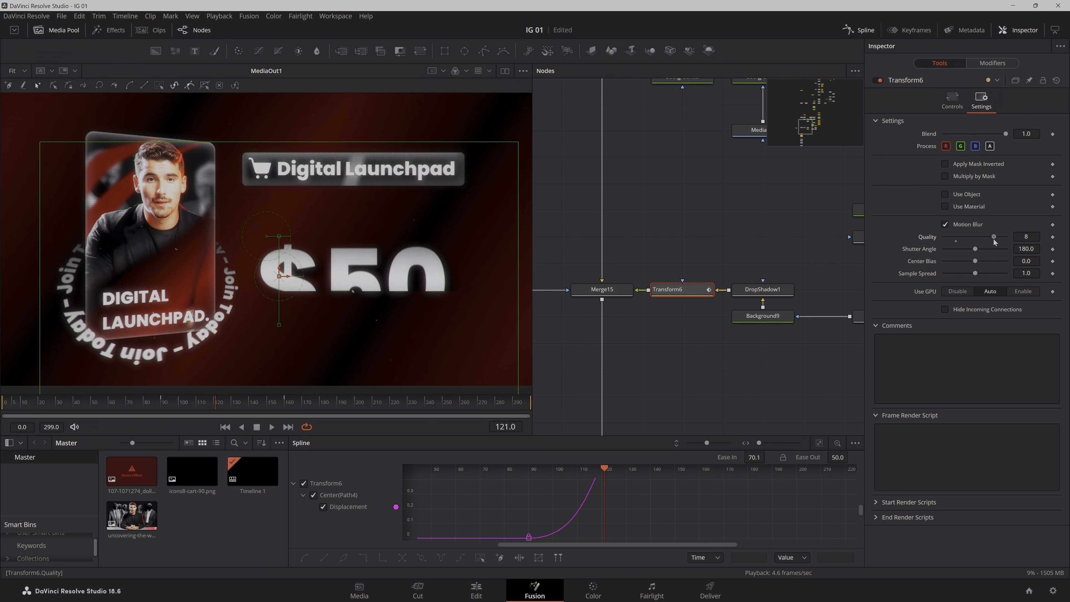
{"action": "left_click", "coordinate": [1027, 248]}
{"action": "type", "text": "200"}
{"action": "left_click", "coordinate": [723, 375]}
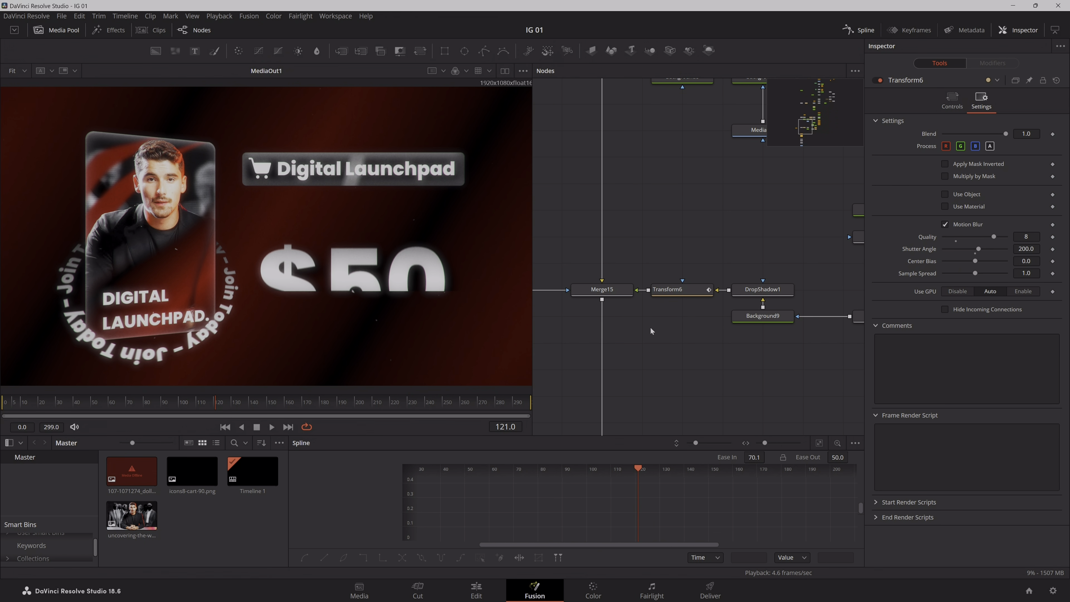
- Set the Soft Edge of the price's rectangle mask, Rectangle6, to 0.0058
{"action": "left_click_drag", "start_coordinate": [651, 327], "coordinate": [764, 319]}
{"action": "left_click", "coordinate": [595, 282]}
{"action": "left_click", "coordinate": [1031, 160]}
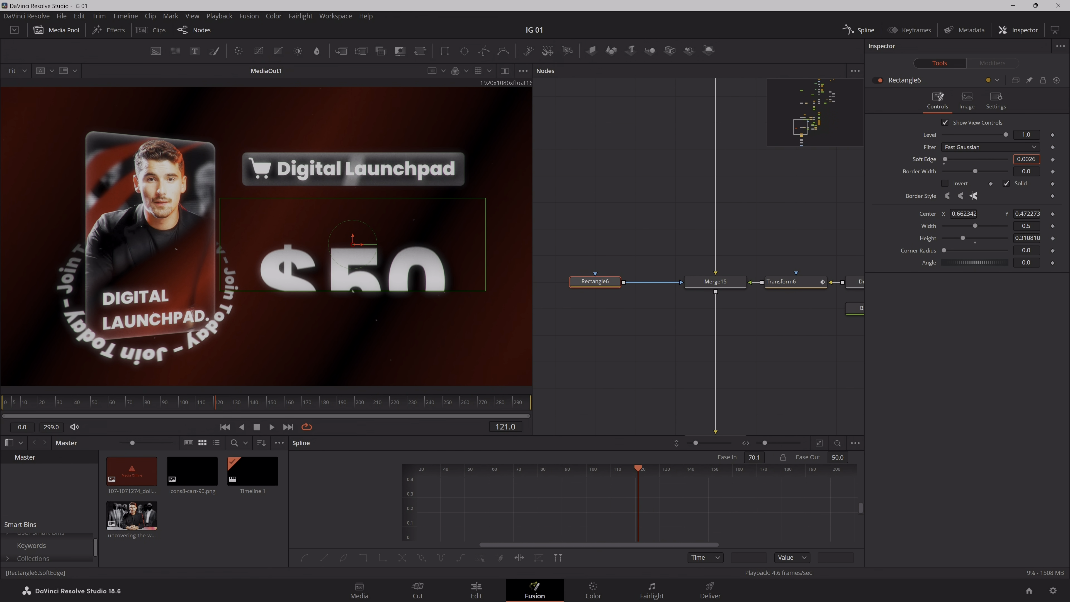
{"action": "type", "text": "0.0058"}
{"action": "key", "text": "Return"}
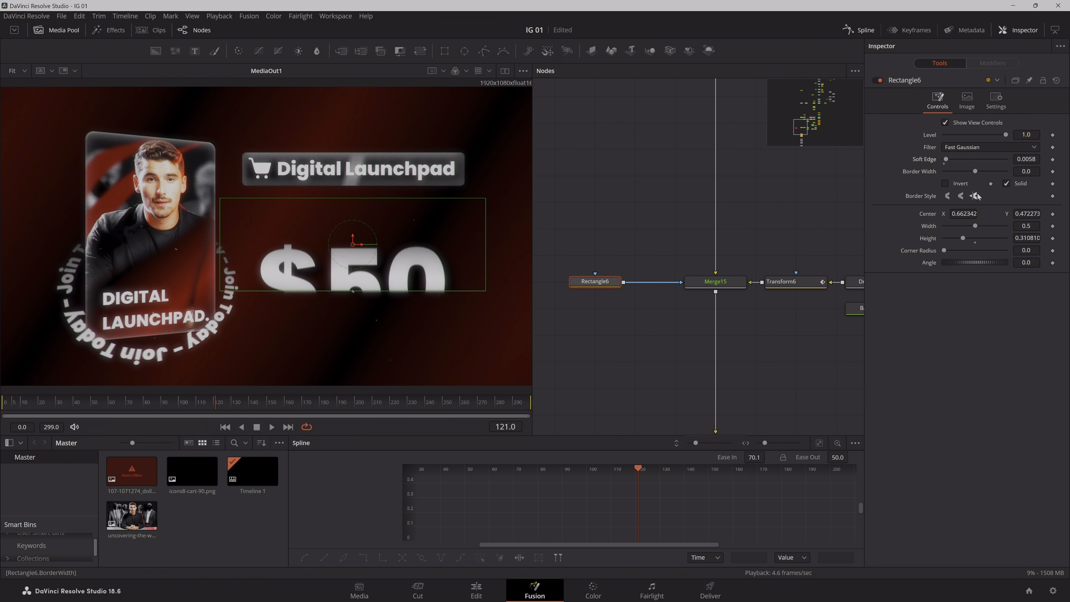
{"action": "left_click", "coordinate": [819, 371]}
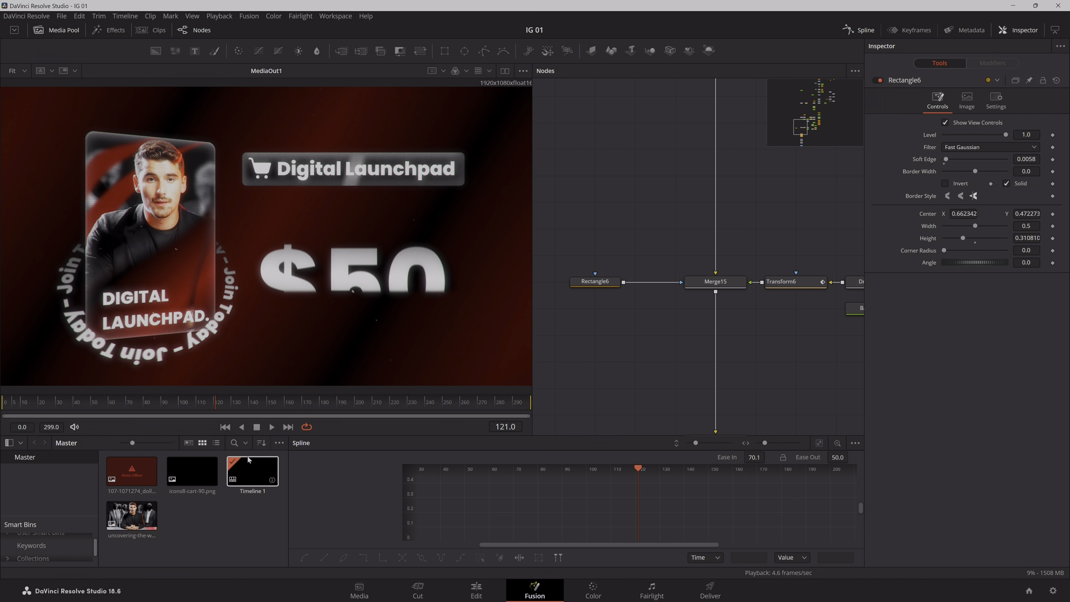
- Preview the $50 reveal from about frame 90 through frame 162
{"action": "left_click", "coordinate": [160, 404]}
{"action": "key", "text": "space"}
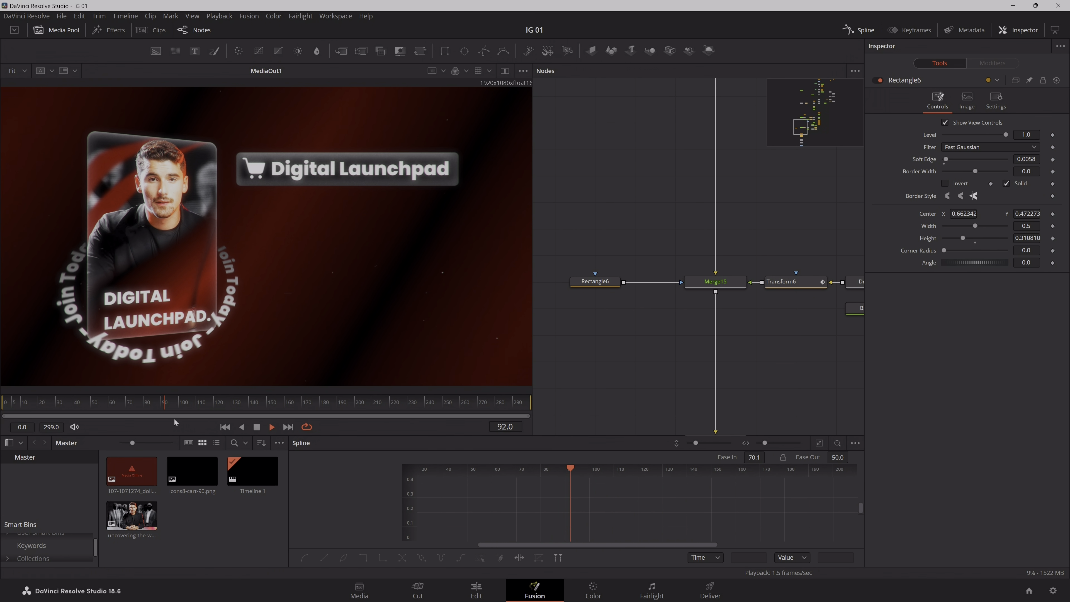
{"action": "left_click_drag", "start_coordinate": [189, 406], "coordinate": [288, 406]}
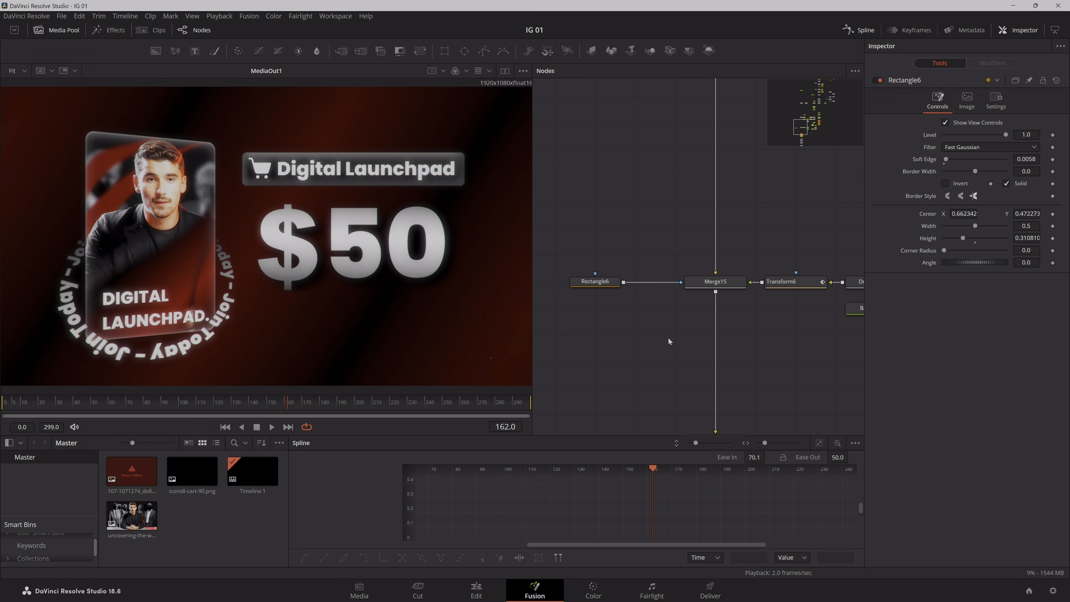
- Shorten Text4's text to 5 and move its layout Center X to 0.655184, beside the dollar sign
{"action": "left_click_drag", "start_coordinate": [830, 334], "coordinate": [614, 348]}
{"action": "left_click_drag", "start_coordinate": [745, 334], "coordinate": [677, 348]}
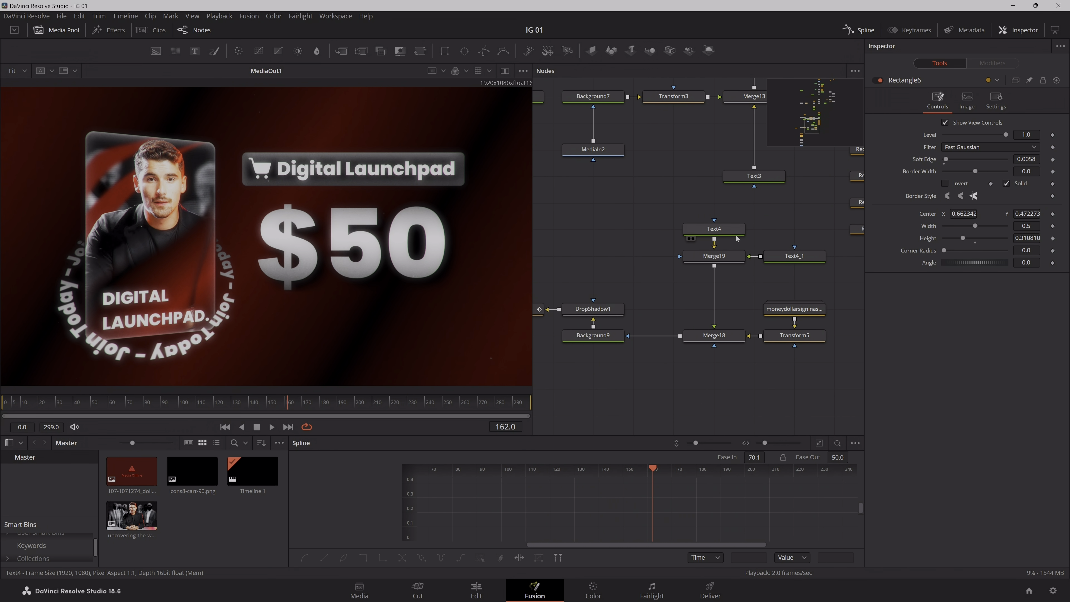
{"action": "left_click", "coordinate": [714, 230]}
{"action": "left_click", "coordinate": [894, 127]}
{"action": "left_click", "coordinate": [898, 166]}
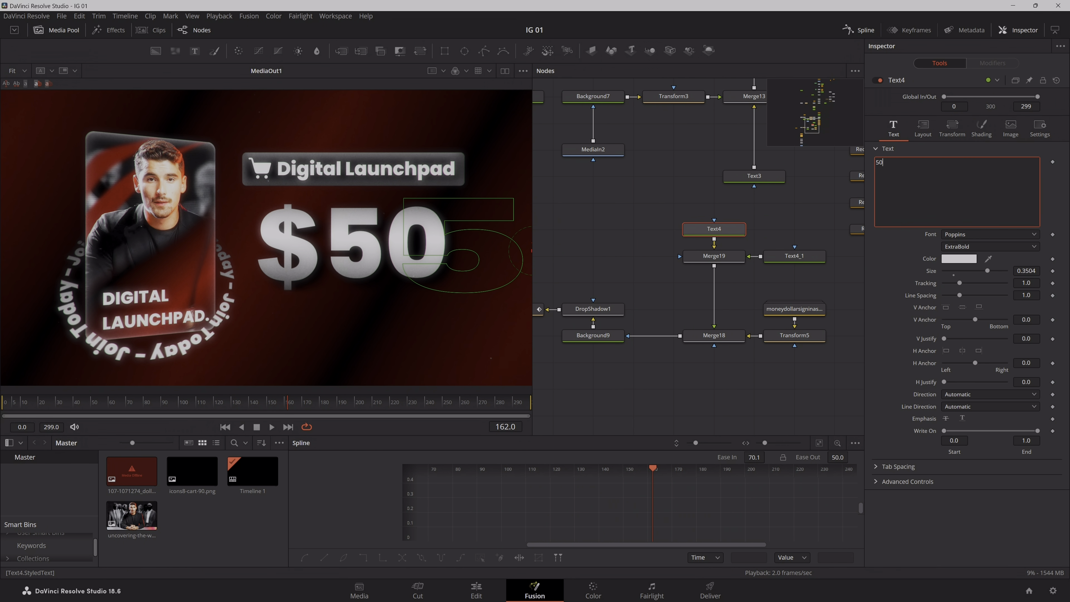
{"action": "key", "text": "BackSpace"}
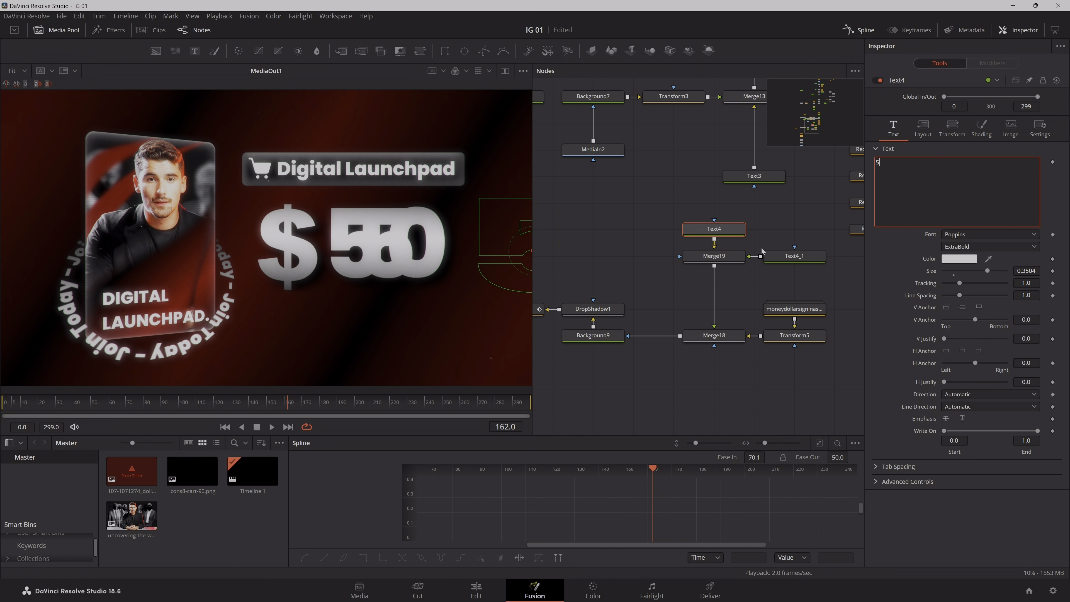
{"action": "left_click", "coordinate": [923, 126]}
{"action": "mouse_move", "coordinate": [964, 173]}
{"action": "left_mouse_down"}
{"action": "mouse_move", "coordinate": [982, 173]}
{"action": "mouse_move", "coordinate": [965, 173]}
{"action": "left_mouse_up"}
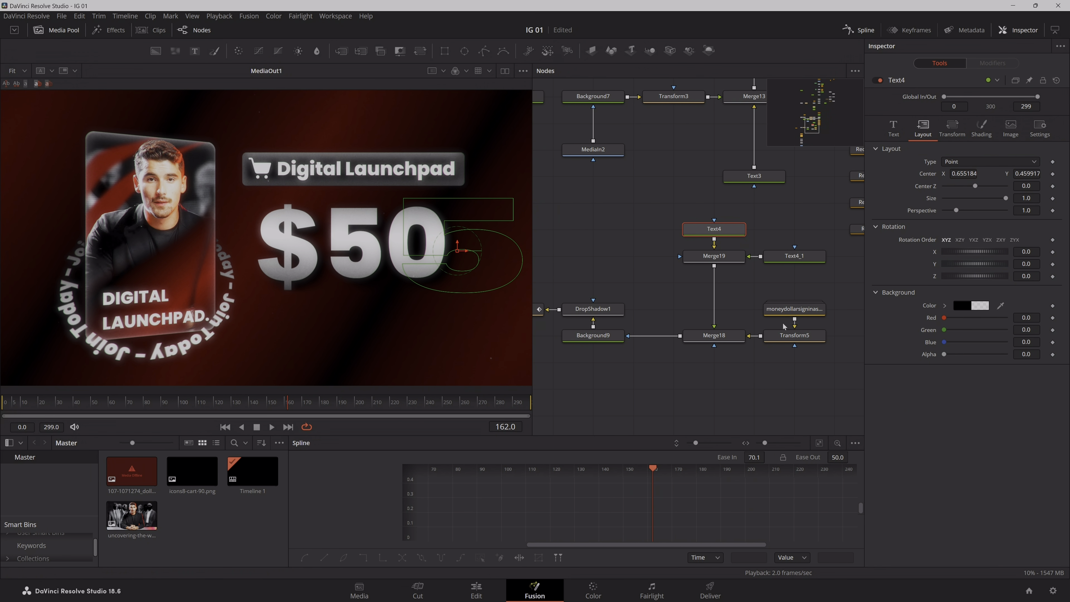
- Shorten Text4_1's text to 0 and move its layout Center X to 0.784184, beside the 5
{"action": "left_click", "coordinate": [794, 256]}
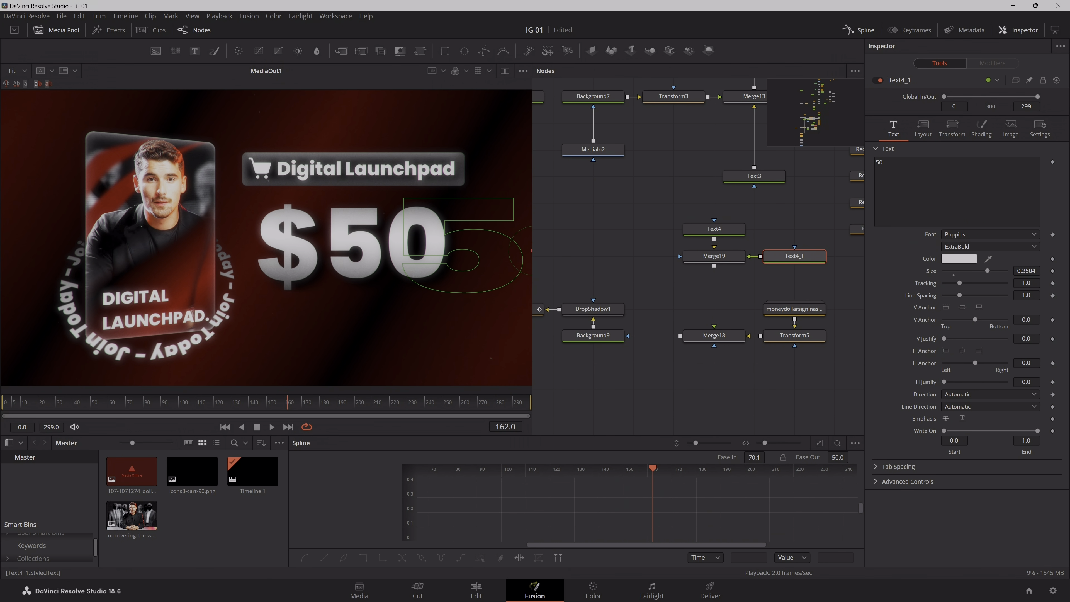
{"action": "left_click", "coordinate": [880, 162]}
{"action": "left_click", "coordinate": [923, 127]}
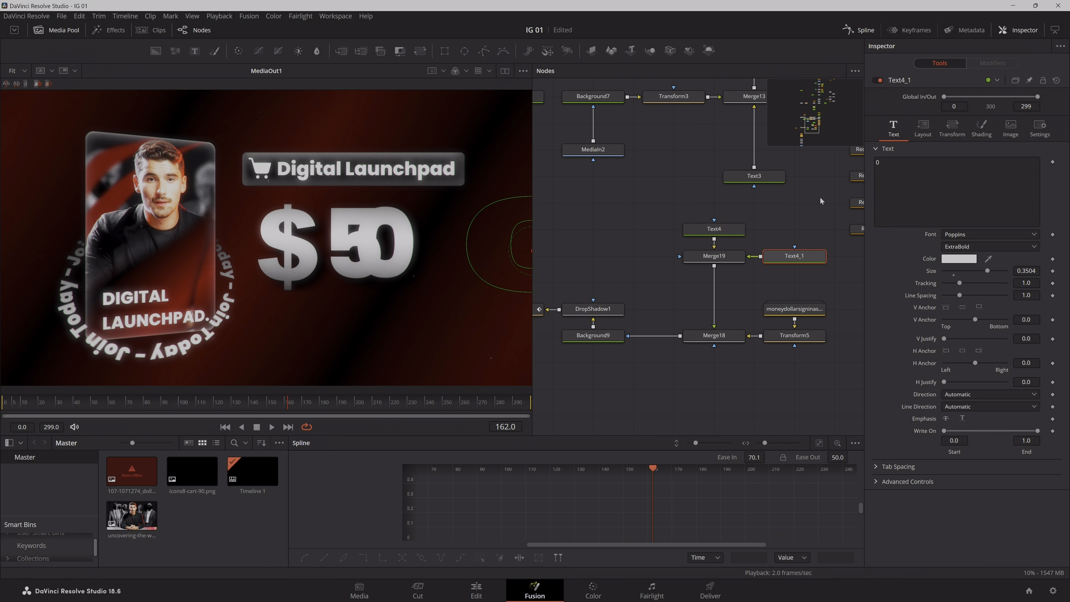
{"action": "left_click_drag", "start_coordinate": [963, 174], "coordinate": [990, 173]}
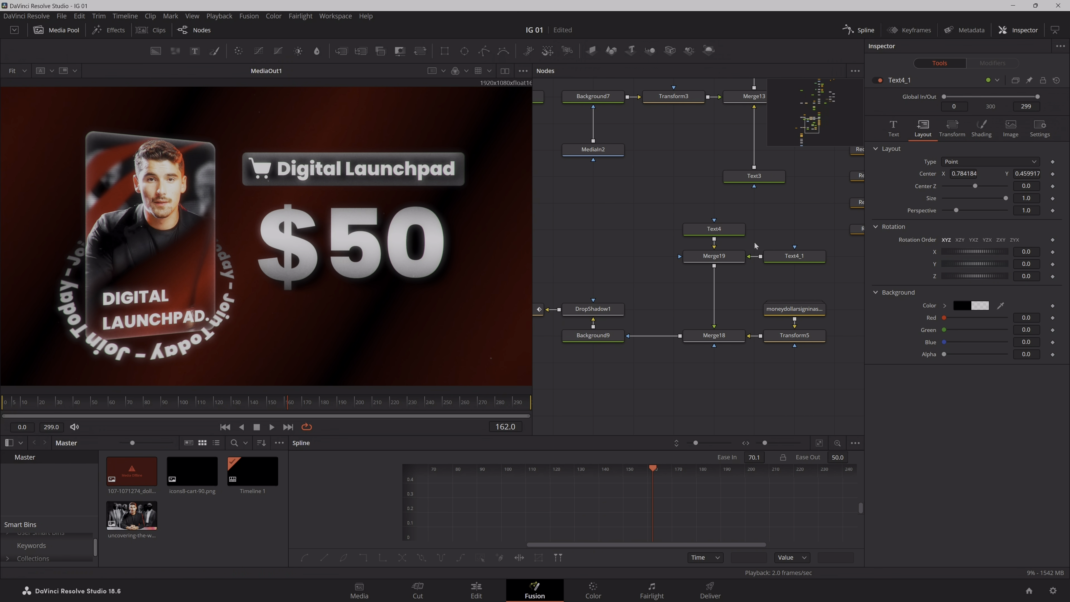
- Enable Motion Blur on both digit nodes, Text4 and Text4_1, with Quality 8 and Shutter Angle 200
{"action": "left_click", "coordinate": [739, 235]}
{"action": "left_click", "coordinate": [1040, 126]}
{"action": "left_click", "coordinate": [969, 192]}
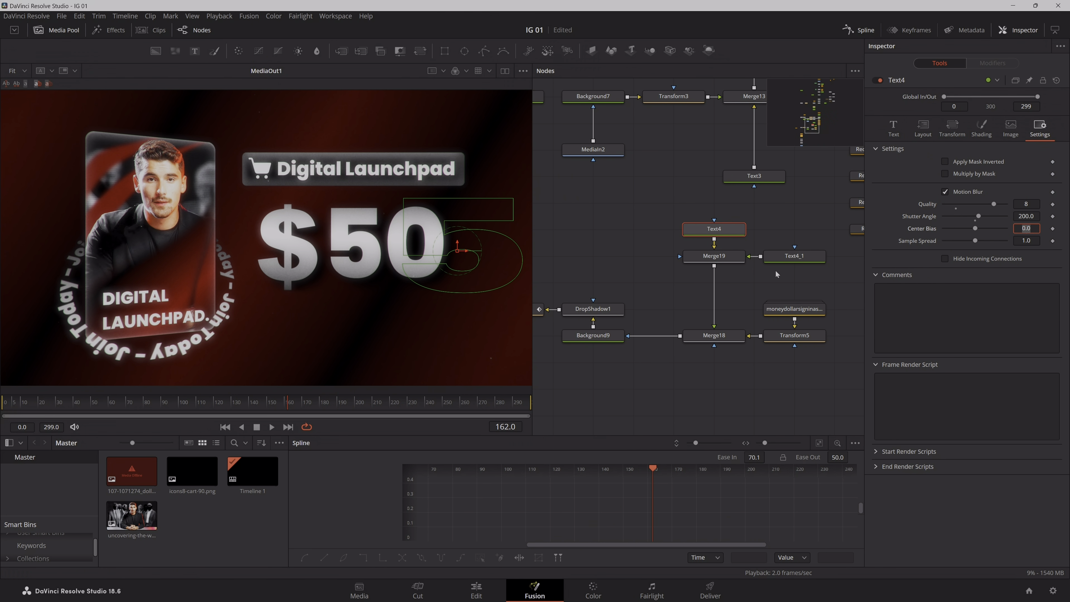
{"action": "left_click", "coordinate": [784, 258]}
{"action": "left_click", "coordinate": [1040, 127]}
{"action": "left_click", "coordinate": [968, 192]}
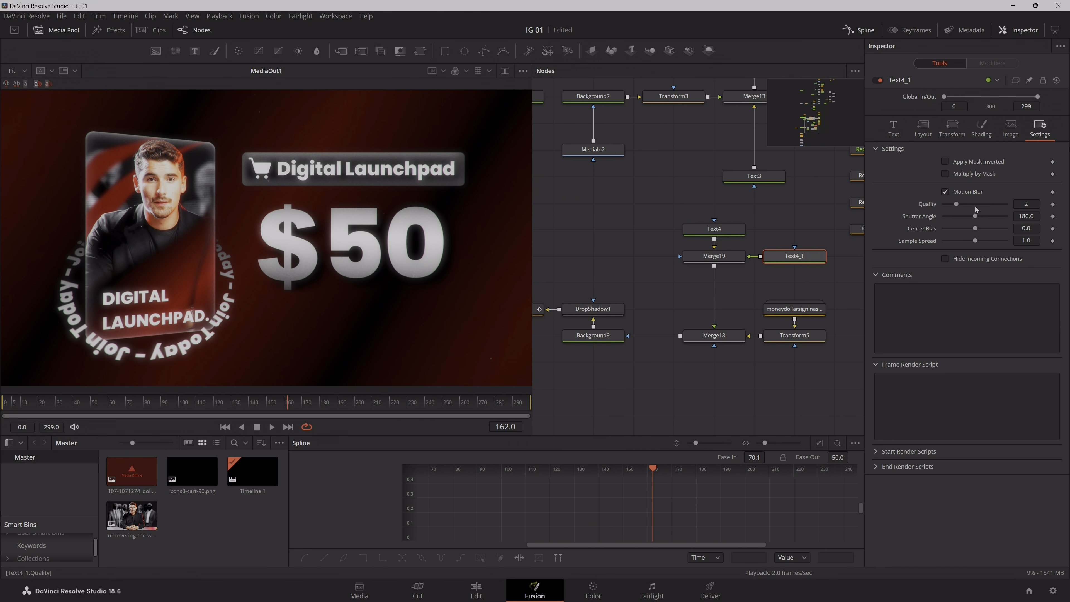
{"action": "left_click_drag", "start_coordinate": [962, 206], "coordinate": [1007, 218]}
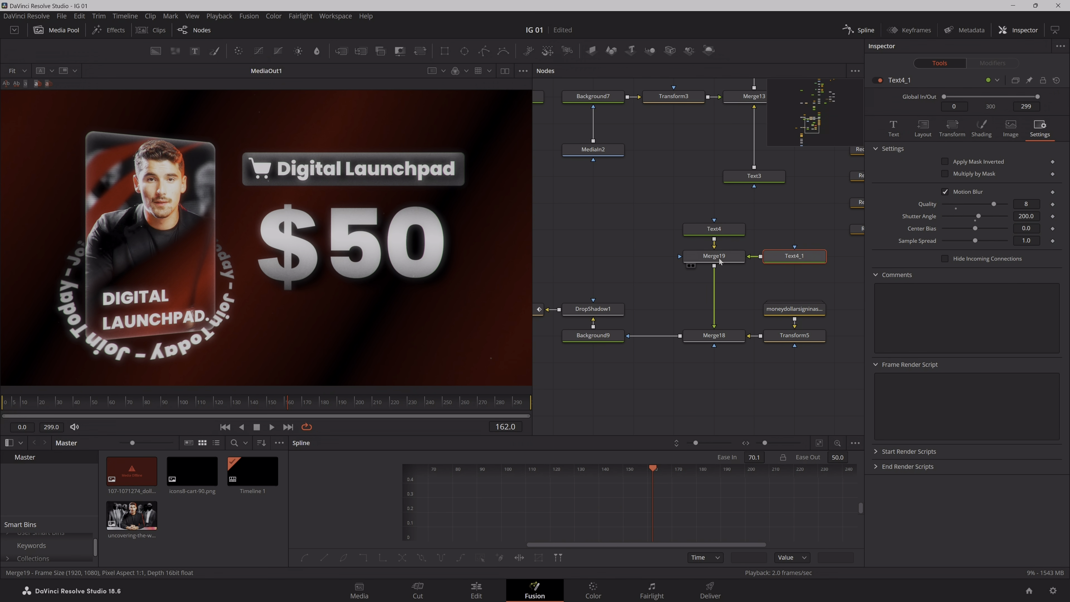
- Replace Text4's text with the digits 9, 8, 7, 6 and 5, each on its own line
{"action": "left_click", "coordinate": [714, 229]}
{"action": "left_click", "coordinate": [895, 128]}
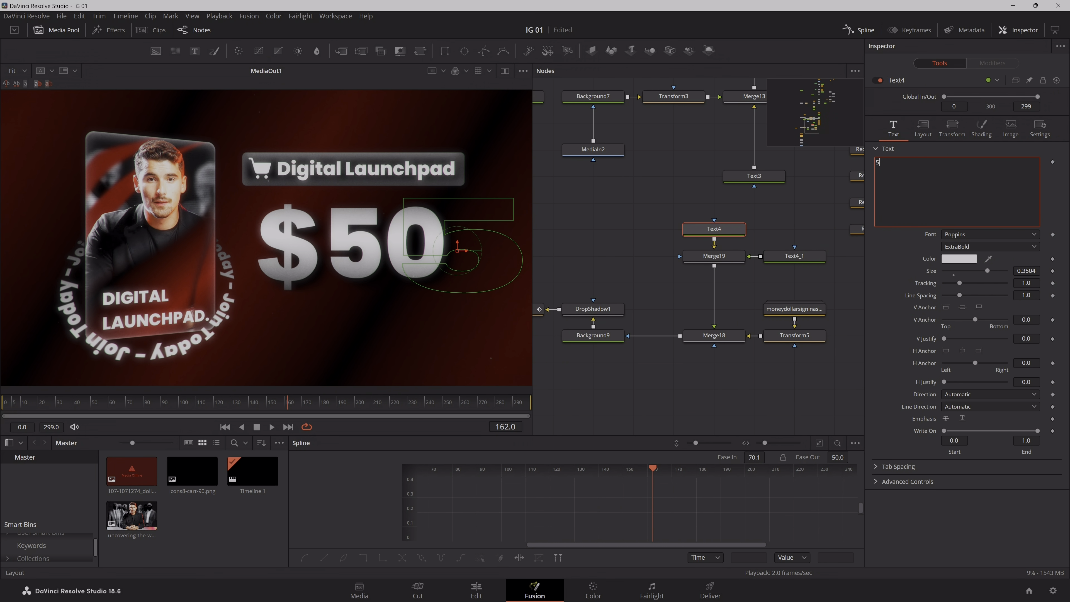
{"action": "key", "text": "BackSpace"}
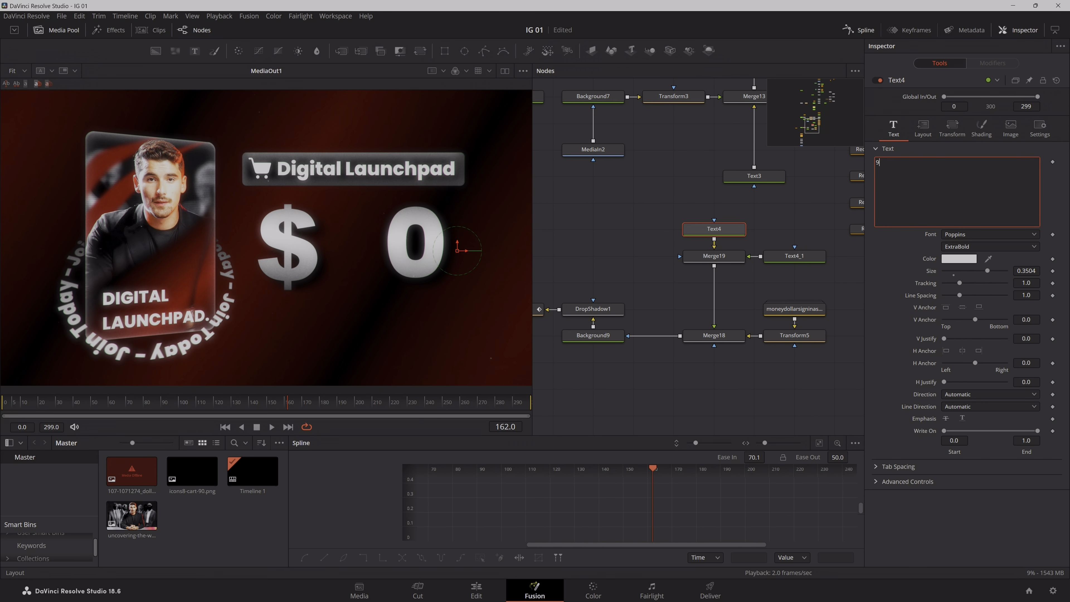
{"action": "type", "text": "98765"}
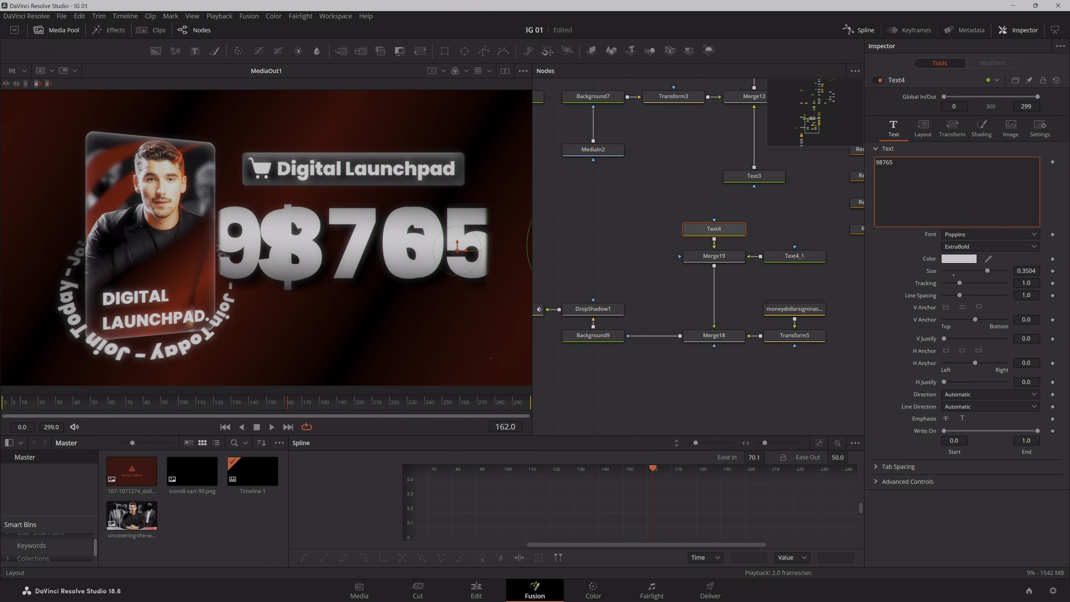
{"action": "left_click", "coordinate": [879, 163]}
{"action": "key", "text": "Return"}
{"action": "key", "text": "Return"}
{"action": "key", "text": "Right"}
{"action": "key", "text": "Return"}
{"action": "key", "text": "Right"}
{"action": "key", "text": "Return"}
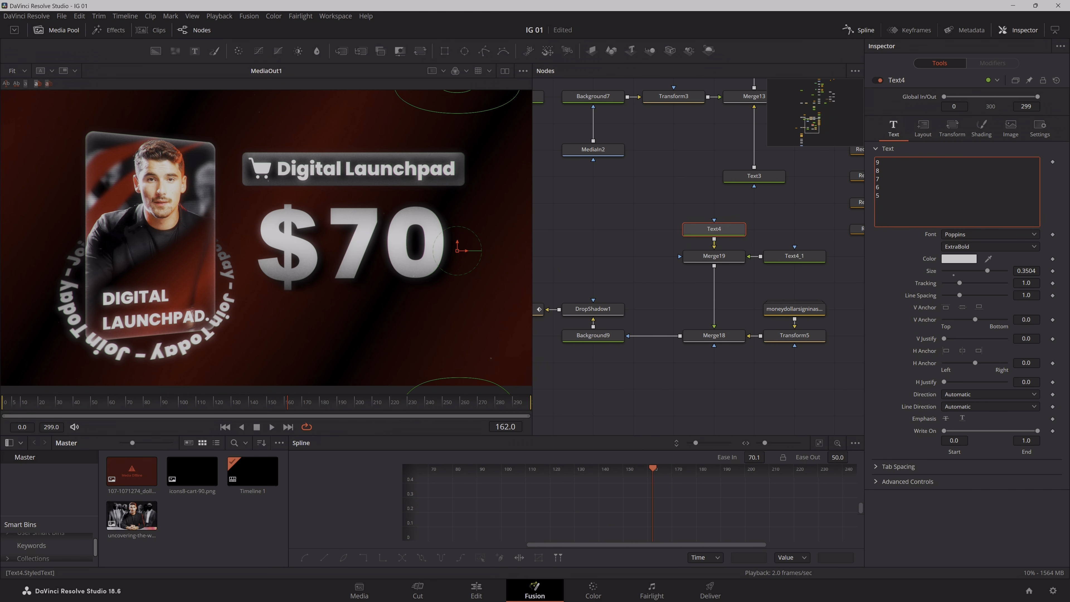
{"action": "key", "text": "Return"}
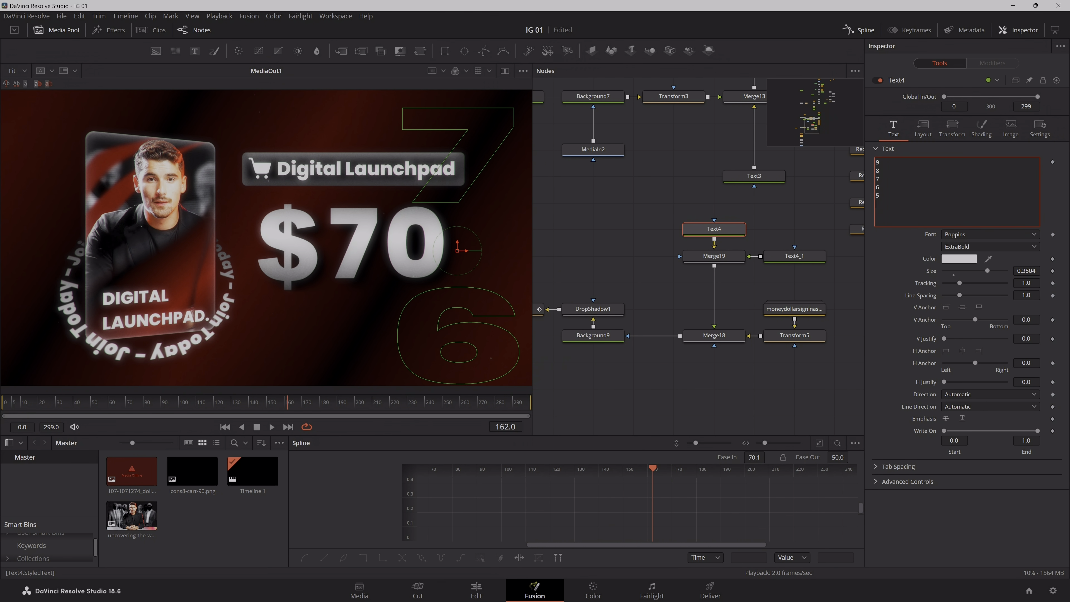
- Continue Text4's digit column with 4, 3, 2, 1 and 0 on separate lines
{"action": "type", "text": "4"}
{"action": "key", "text": "Return"}
{"action": "type", "text": "3"}
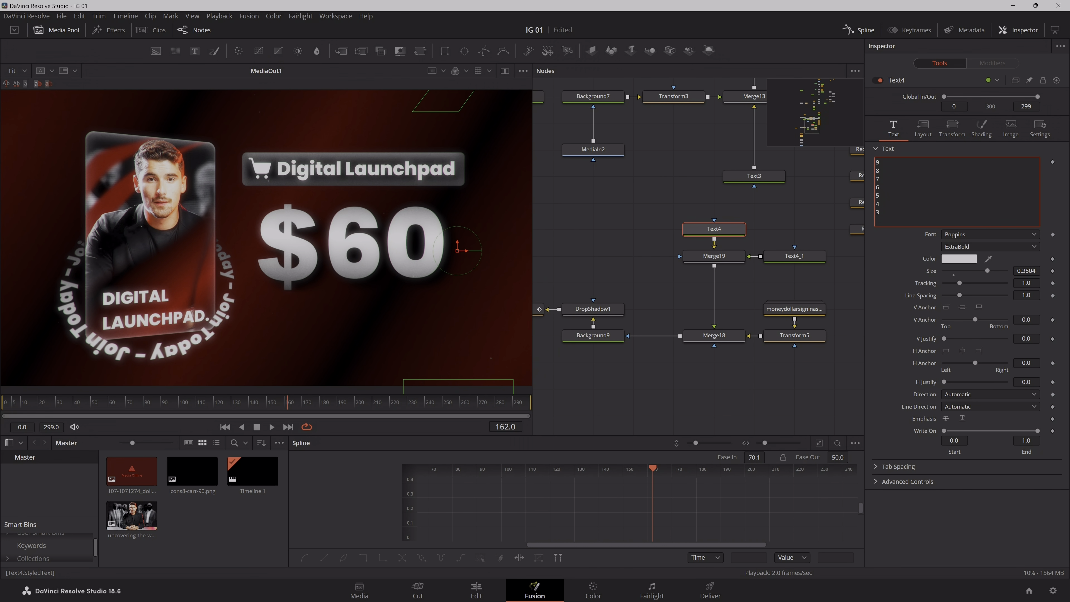
{"action": "key", "text": "Return"}
{"action": "type", "text": "2"}
{"action": "key", "text": "Return"}
{"action": "type", "text": "1"}
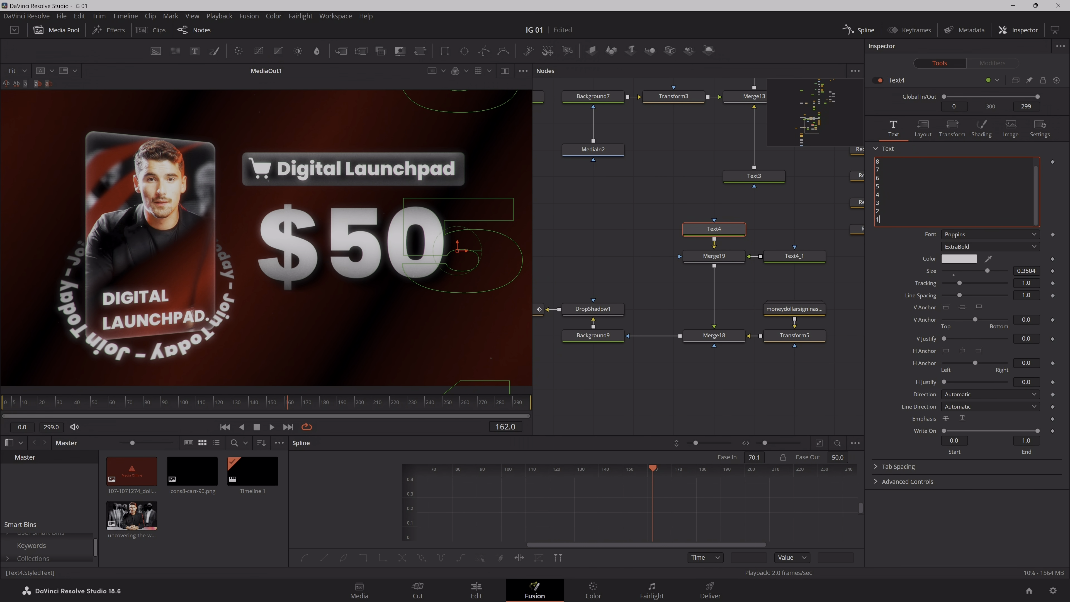
{"action": "key", "text": "Return"}
{"action": "type", "text": "0"}
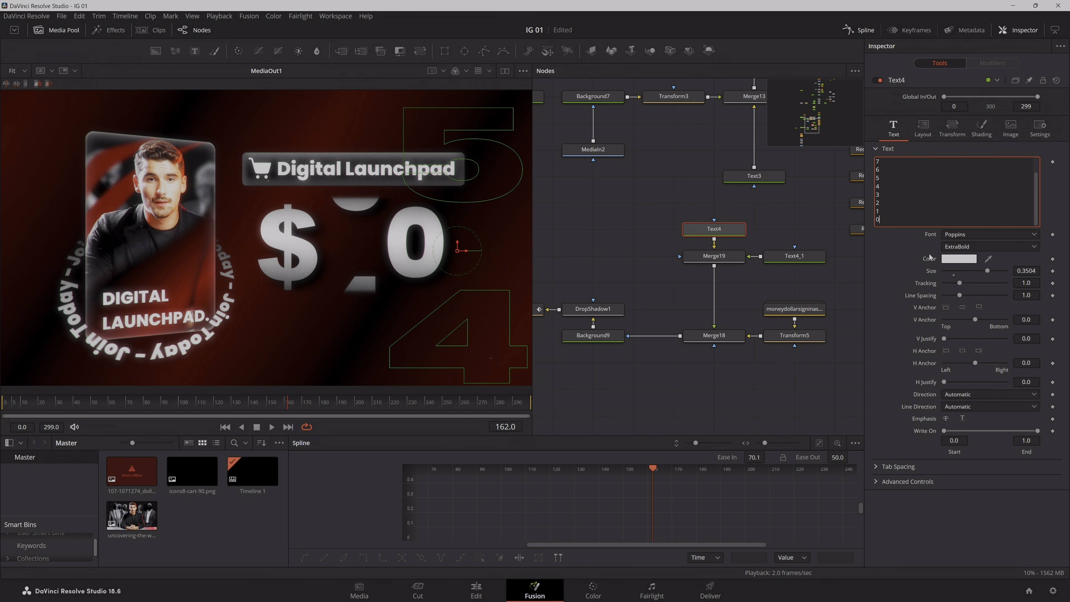
- Add a second countdown below the 0 in Text4, from 9 down to 2, with one digit per line
{"action": "key", "text": "Return"}
{"action": "type", "text": "9"}
{"action": "key", "text": "Return"}
{"action": "type", "text": "8"}
{"action": "key", "text": "Return"}
{"action": "type", "text": "7"}
{"action": "key", "text": "Return"}
{"action": "type", "text": "6"}
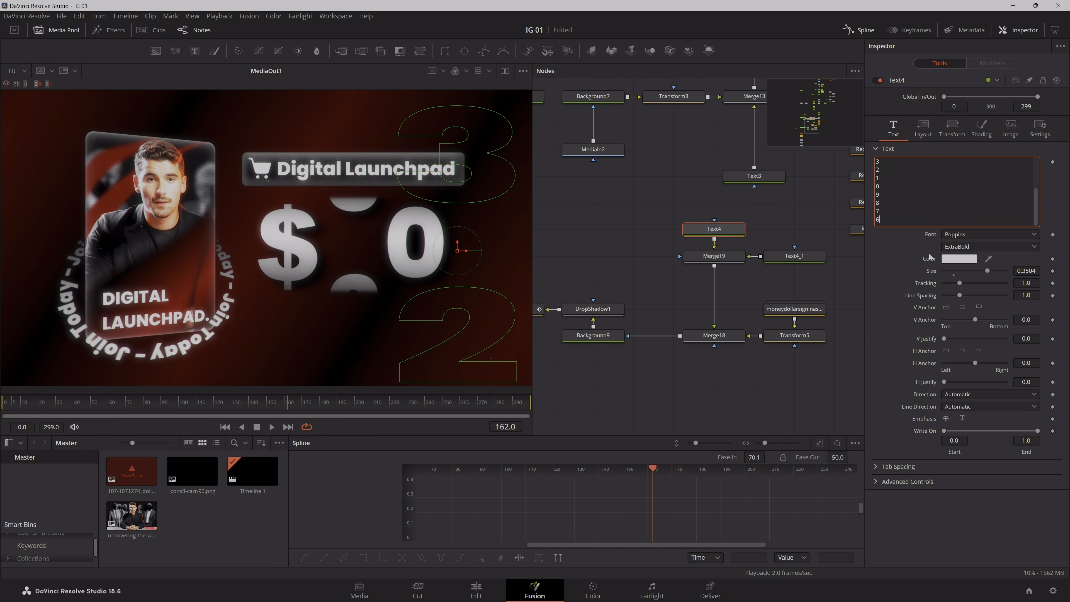
{"action": "key", "text": "Return"}
{"action": "type", "text": "5"}
{"action": "key", "text": "Return"}
{"action": "type", "text": "4"}
{"action": "key", "text": "Return"}
{"action": "type", "text": "3"}
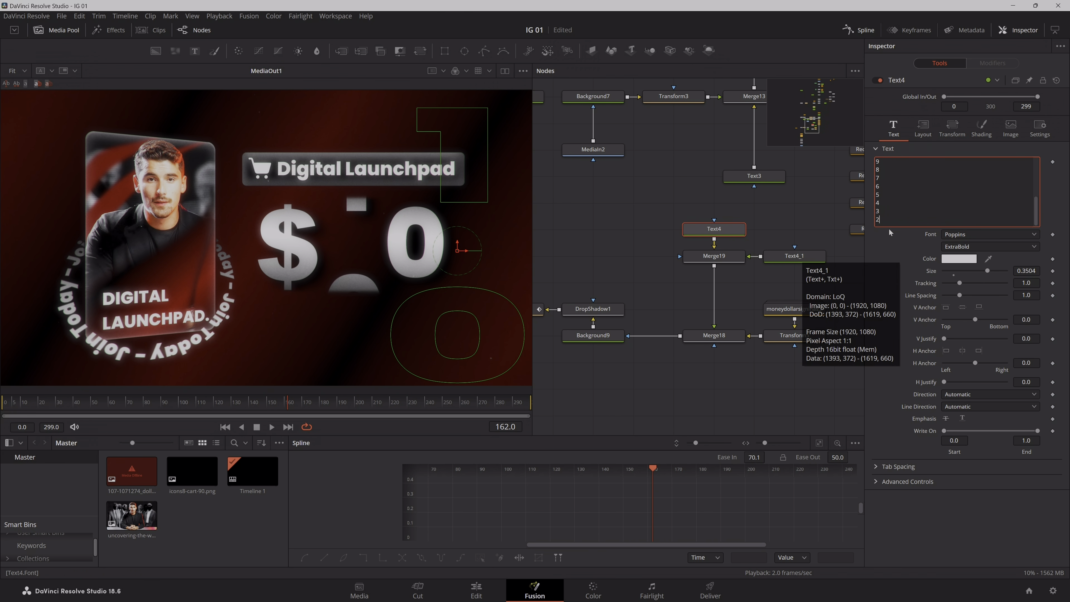
- Replace Text4_1's 0 with the digit column copied from Text4, ending its second countdown at 5
{"action": "left_click_drag", "start_coordinate": [890, 221], "coordinate": [877, 162]}
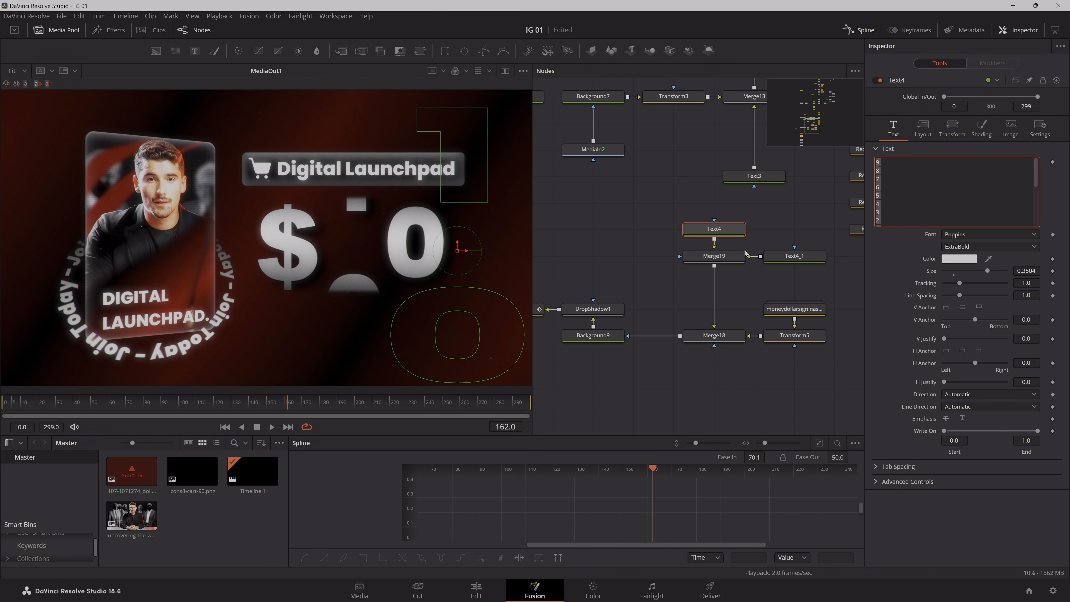
{"action": "left_click", "coordinate": [783, 256]}
{"action": "left_click", "coordinate": [899, 131]}
{"action": "left_click", "coordinate": [901, 177]}
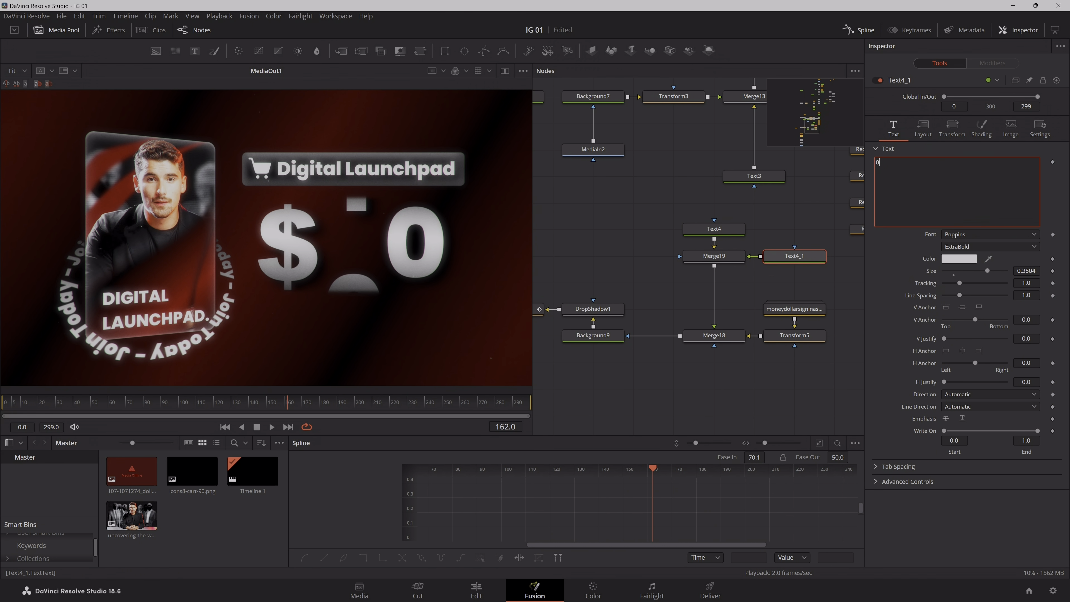
{"action": "key", "text": "ctrl+v"}
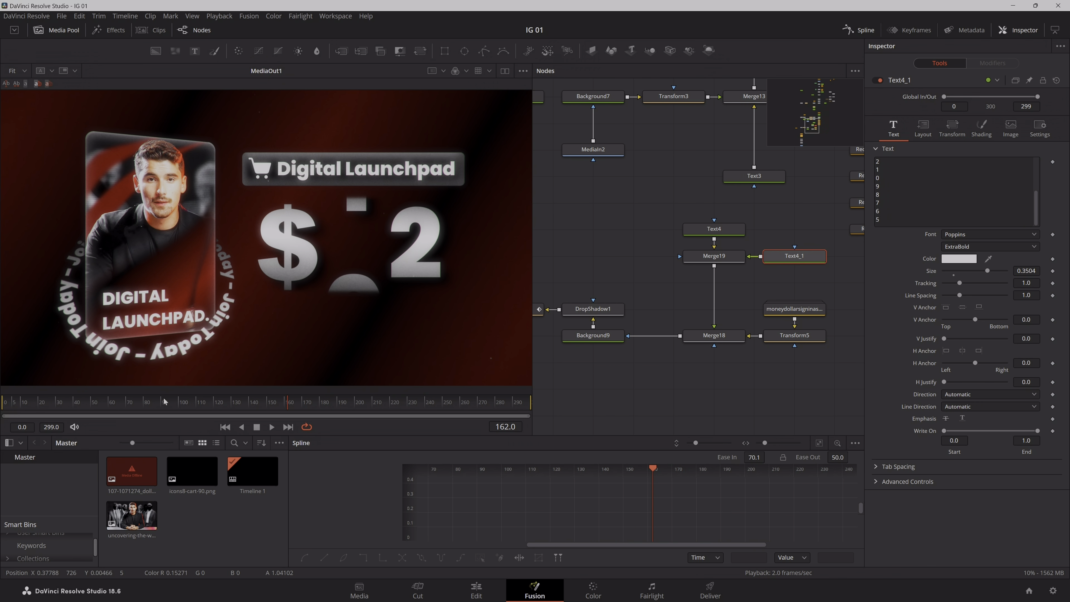
- Switch to the YouTube reference video in the browser to check its price, and return to the Fusion composition
{"action": "left_click", "coordinate": [440, 591]}
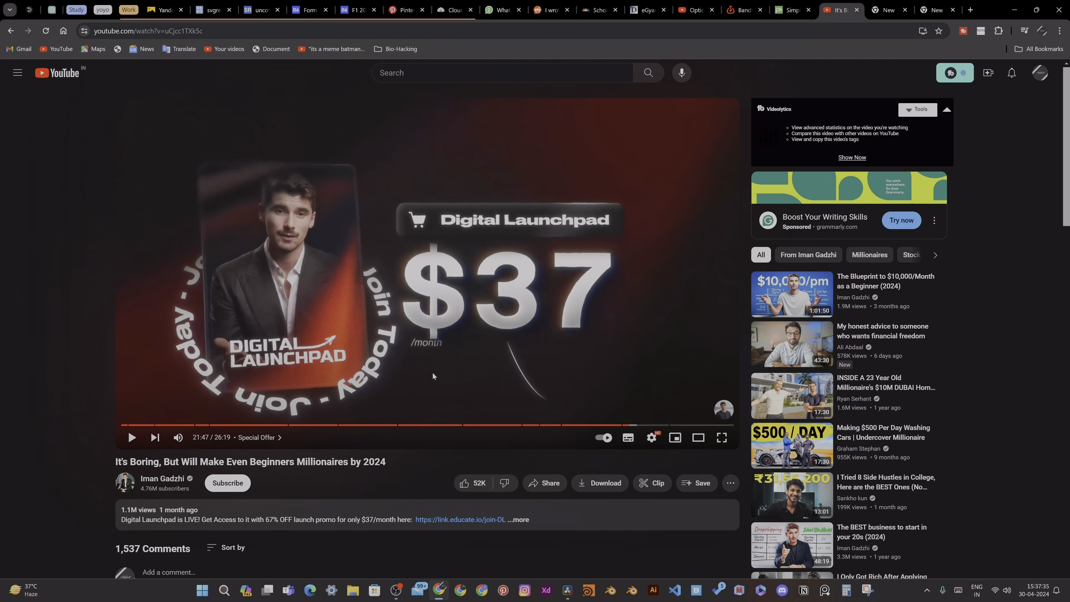
{"action": "left_click", "coordinate": [1021, 7]}
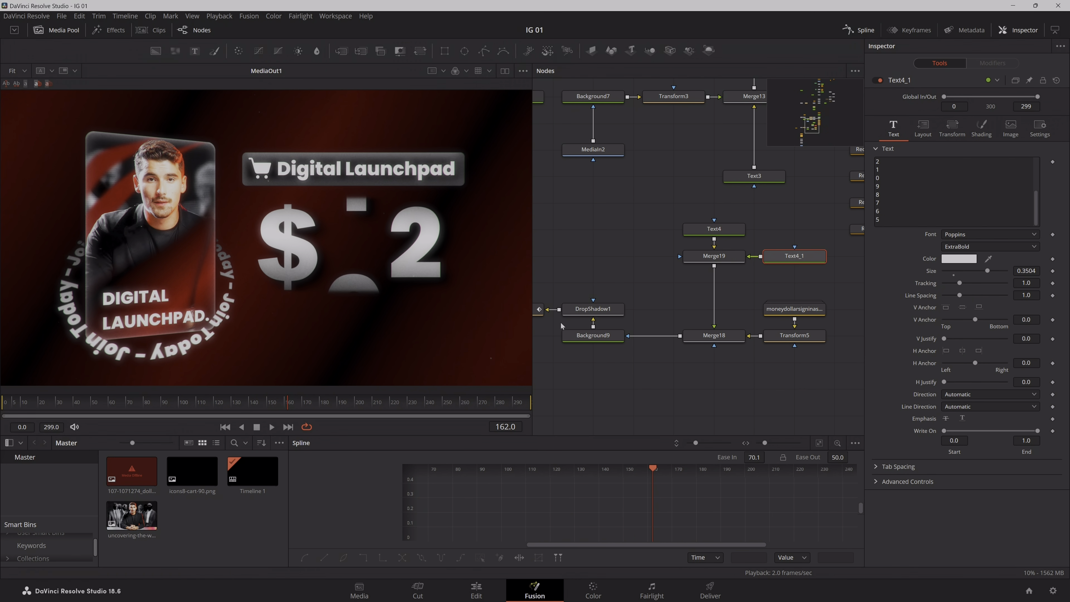
- At frame 160, set Text4's layout Center Y to -3.775 and keyframe the Center
{"action": "left_click_drag", "start_coordinate": [628, 272], "coordinate": [610, 274]}
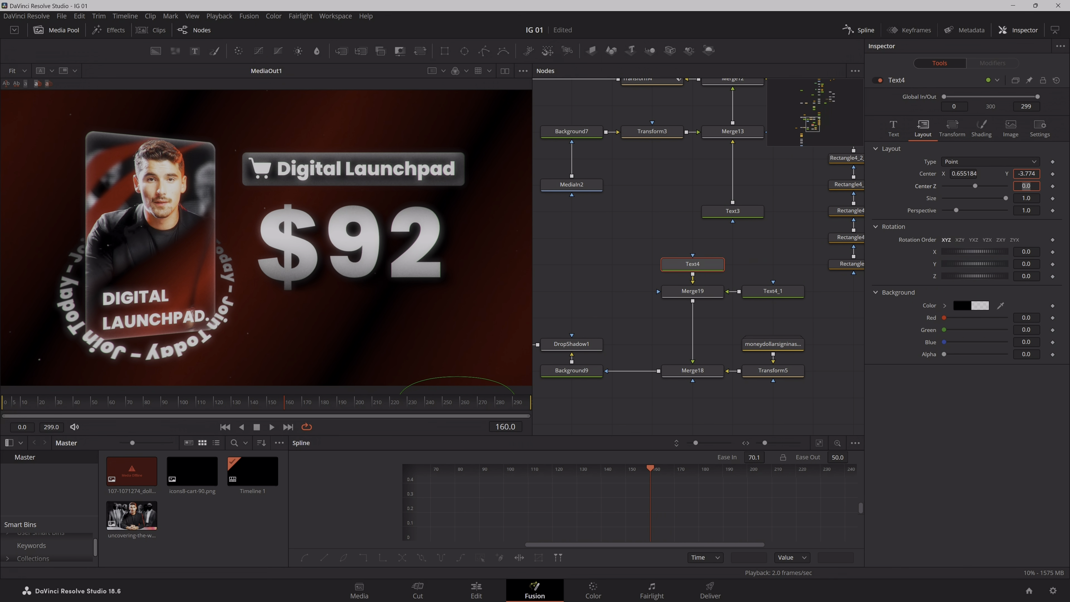
{"action": "left_click", "coordinate": [1036, 174]}
{"action": "type", "text": "5"}
{"action": "key", "text": "Tab"}
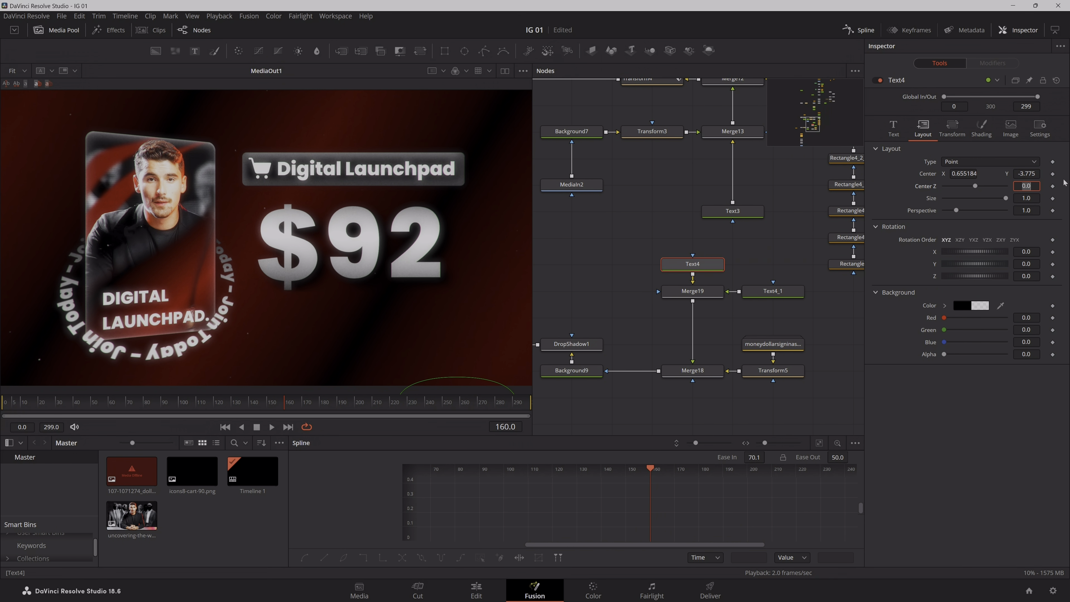
{"action": "left_click", "coordinate": [1054, 175]}
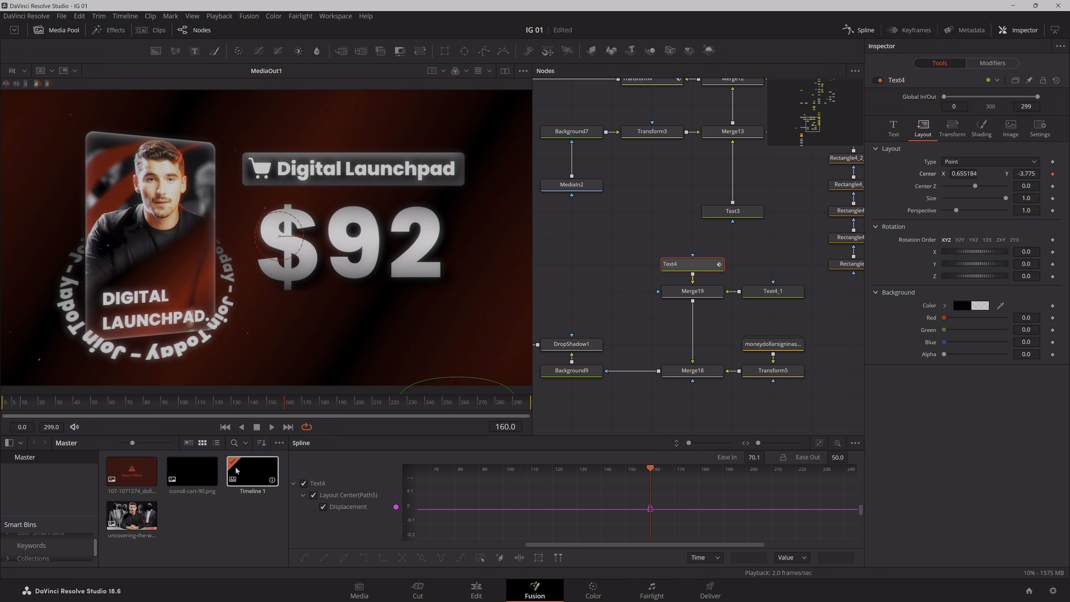
- At frame 220, set Text4's layout Center Y to about 4.69 so its column rolls to the 2
{"action": "left_click_drag", "start_coordinate": [290, 407], "coordinate": [391, 424]}
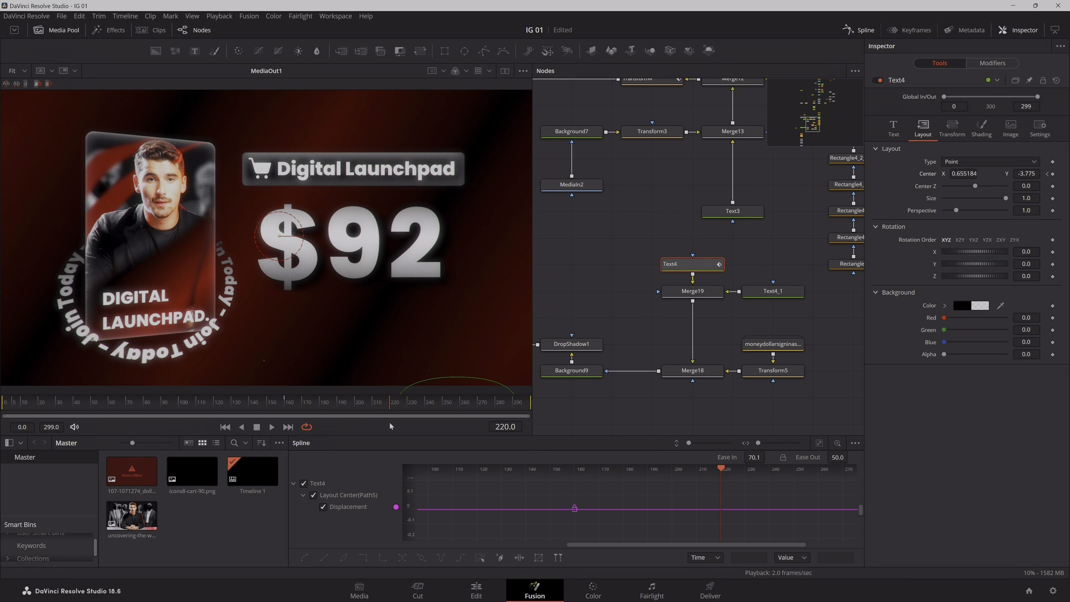
{"action": "mouse_move", "coordinate": [1027, 173]}
{"action": "left_mouse_down"}
{"action": "mouse_move", "coordinate": [1069, 173]}
{"action": "mouse_move", "coordinate": [1032, 174]}
{"action": "left_mouse_up"}
{"action": "left_click", "coordinate": [691, 264]}
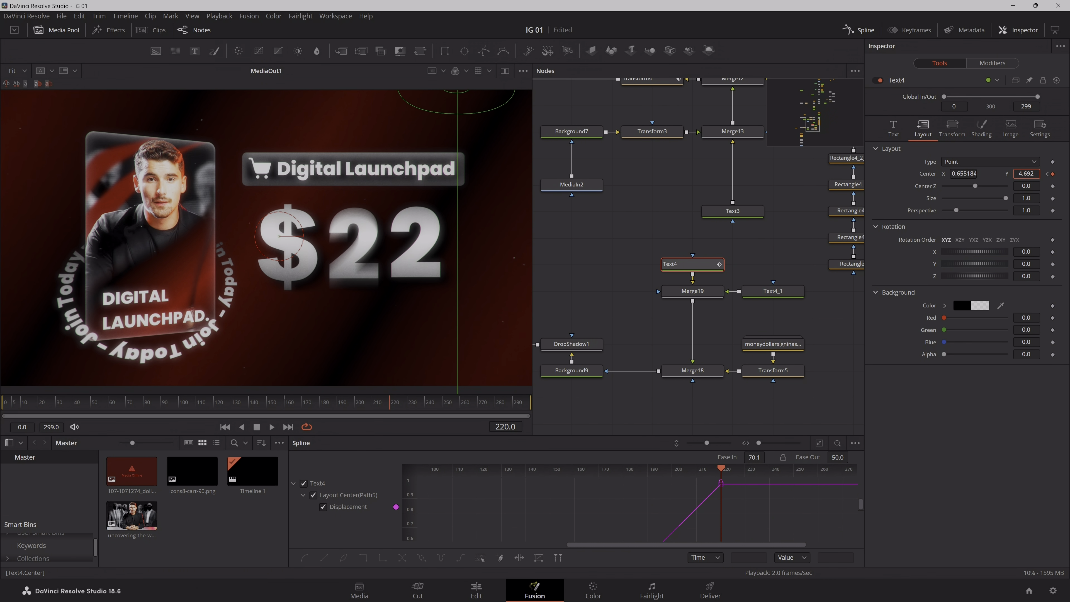
- Select all keyframes on Text4's Displacement curve, flatten them into a smooth ease, and save the project
{"action": "left_click", "coordinate": [780, 292]}
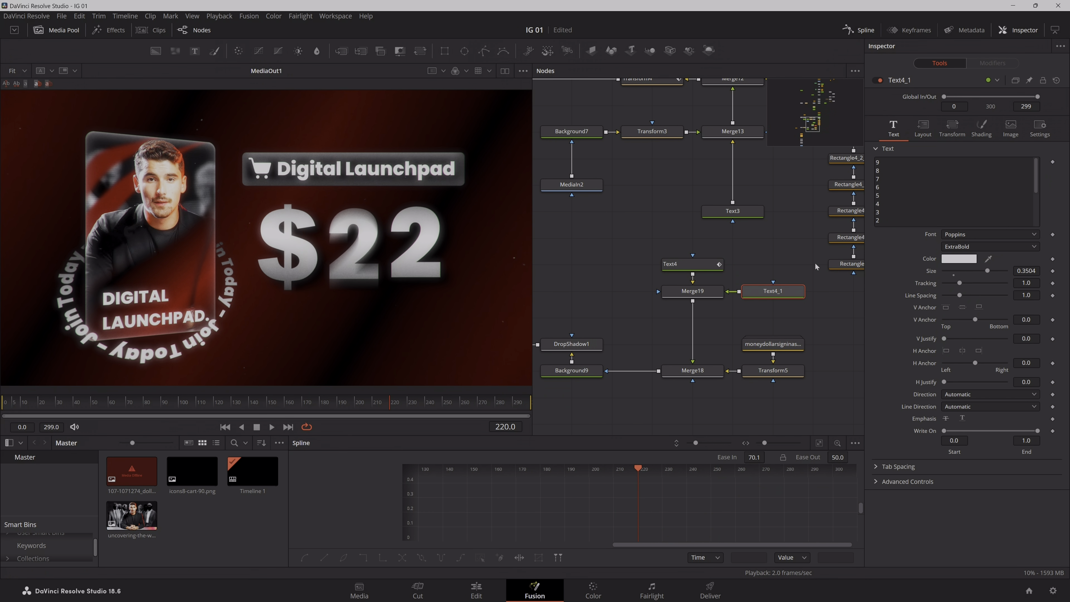
{"action": "left_click_drag", "start_coordinate": [308, 402], "coordinate": [379, 421]}
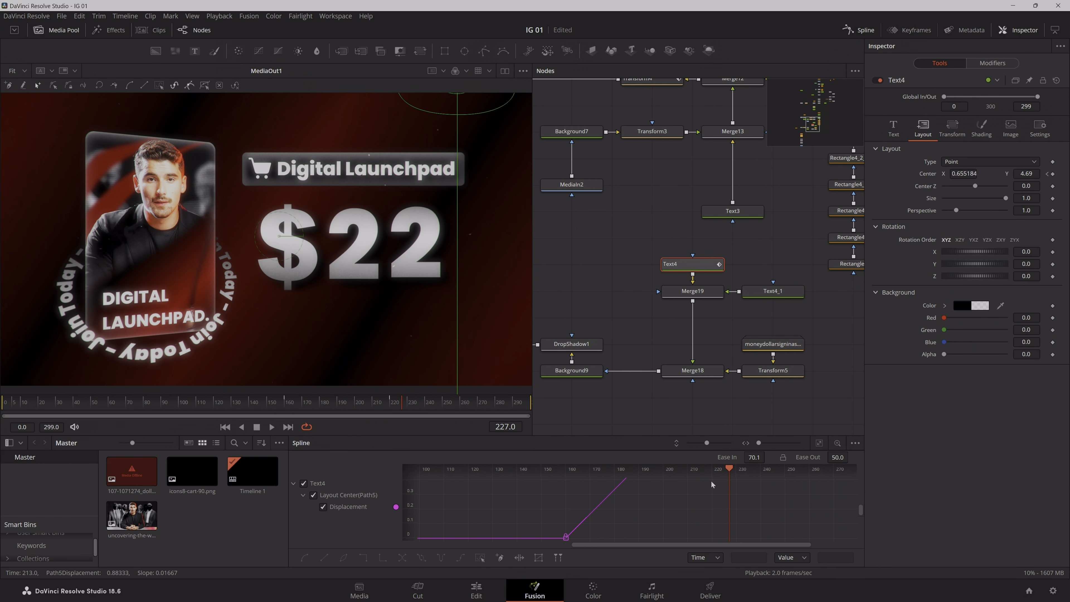
{"action": "left_click", "coordinate": [820, 443]}
{"action": "key", "text": "ctrl+a"}
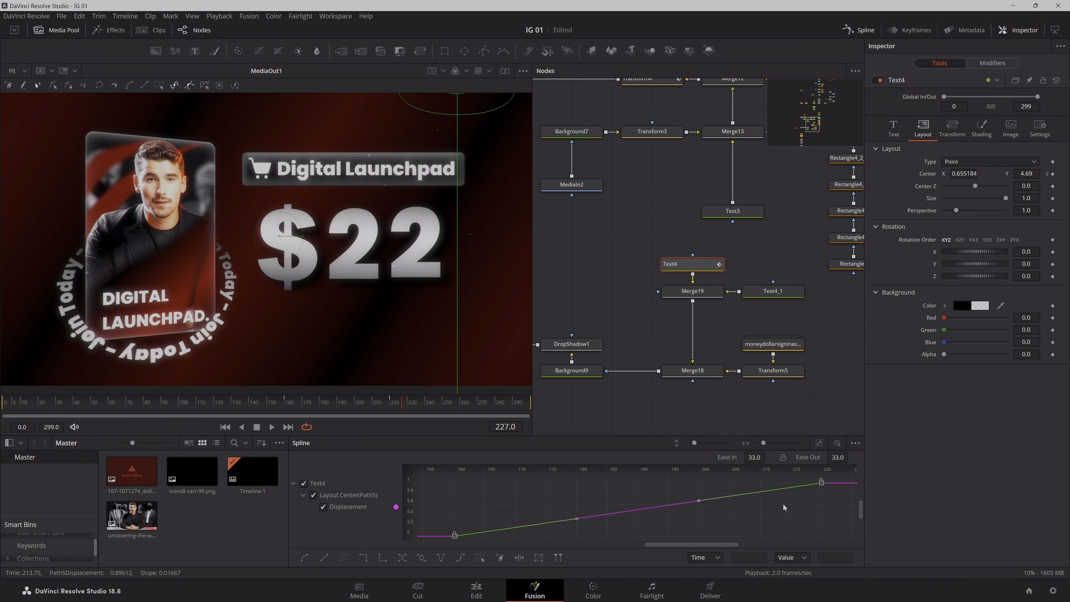
{"action": "key", "text": "f"}
{"action": "key", "text": "ctrl+s"}
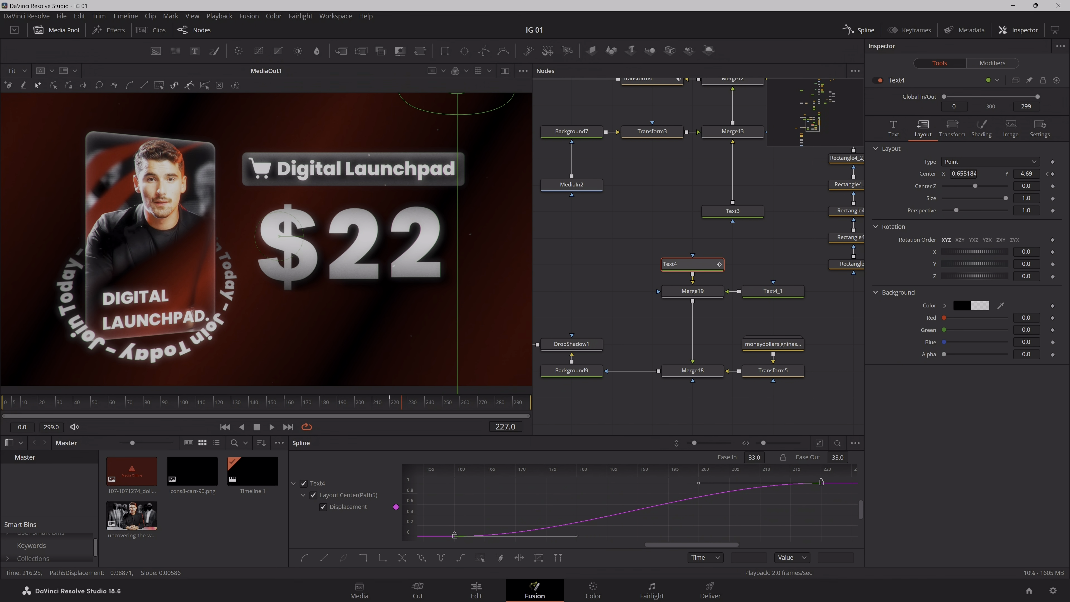
- Set the easing of Text4's Displacement keyframes to Ease In 60.1 and Ease Out 40.0
{"action": "left_click_drag", "start_coordinate": [755, 457], "coordinate": [768, 456]}
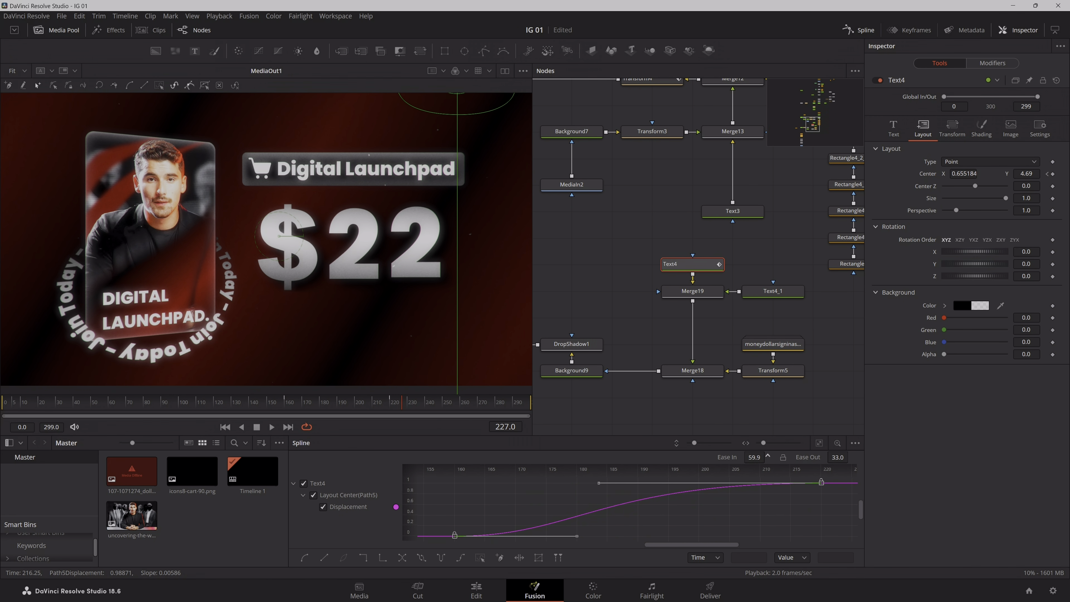
{"action": "left_click_drag", "start_coordinate": [756, 457], "coordinate": [754, 456]}
{"action": "mouse_move", "coordinate": [838, 457]}
{"action": "left_mouse_down"}
{"action": "mouse_move", "coordinate": [881, 458]}
{"action": "mouse_move", "coordinate": [851, 459]}
{"action": "left_mouse_up"}
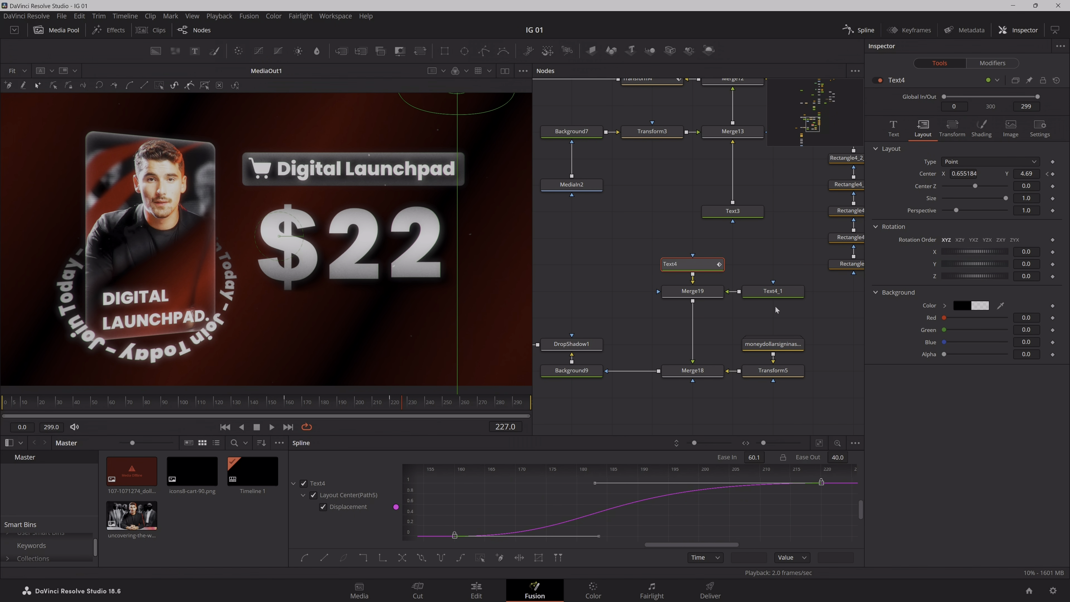
- Add a layout Center keyframe to Text4_1 at frame 160, matching the start of Text4's animation
{"action": "left_click", "coordinate": [773, 291]}
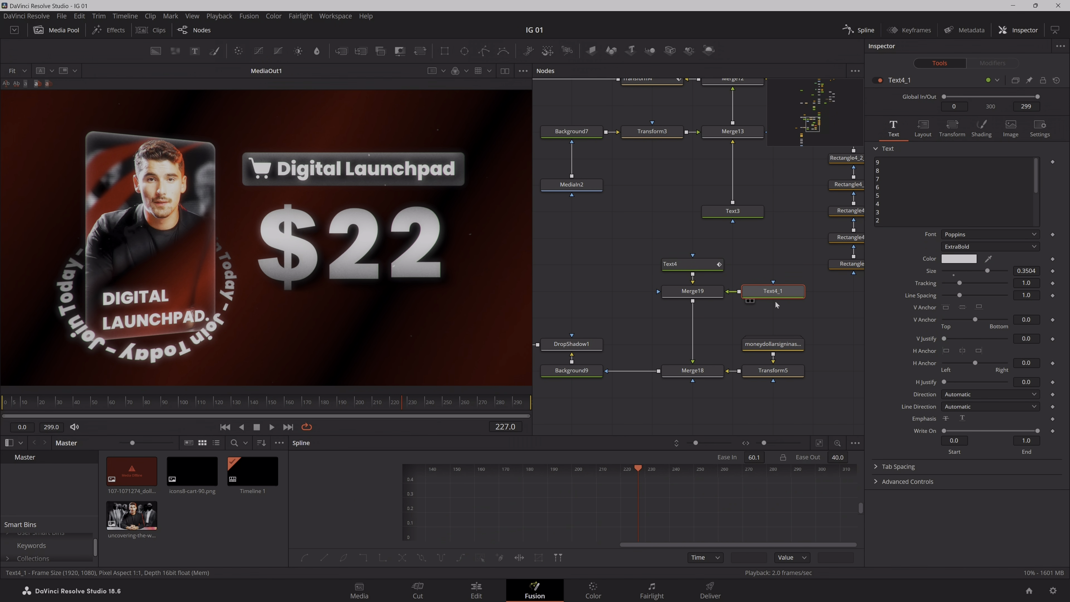
{"action": "left_click", "coordinate": [710, 264]}
{"action": "left_click", "coordinate": [285, 407]}
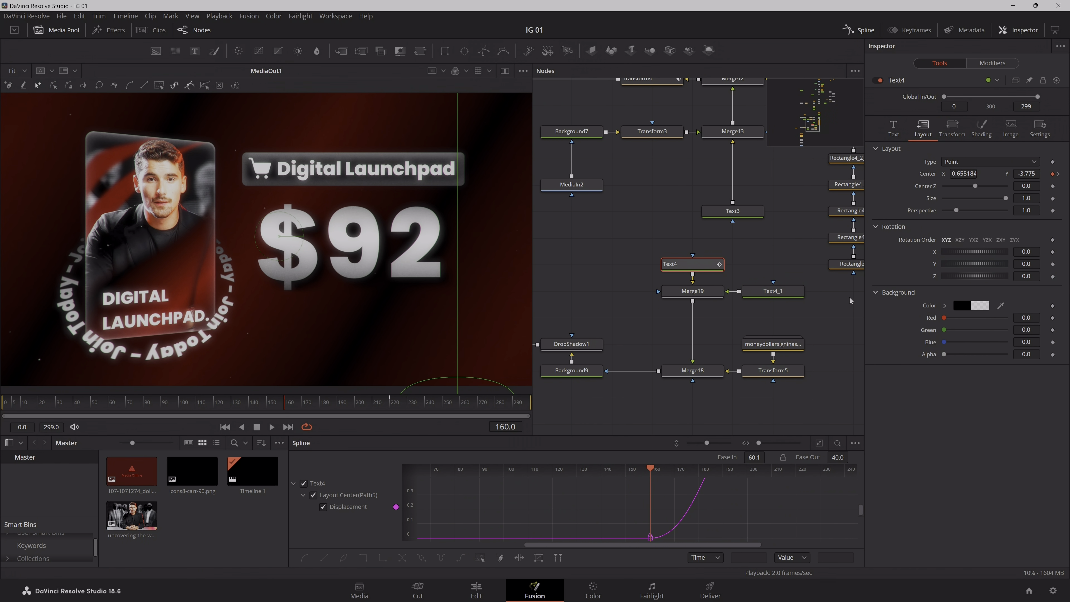
{"action": "left_click", "coordinate": [783, 293]}
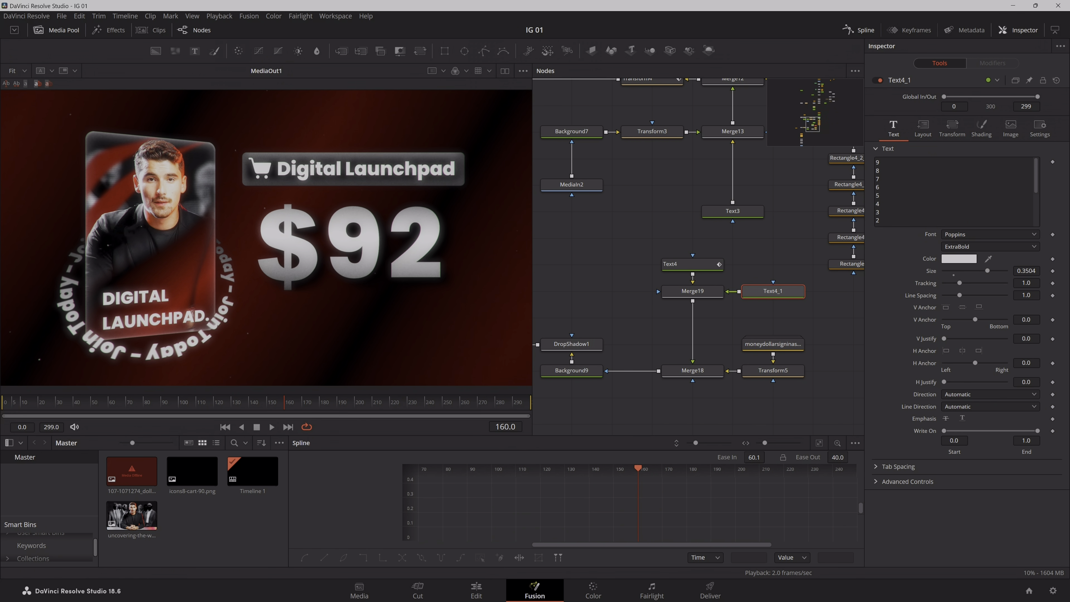
{"action": "left_click", "coordinate": [923, 127]}
{"action": "left_click", "coordinate": [1053, 174]}
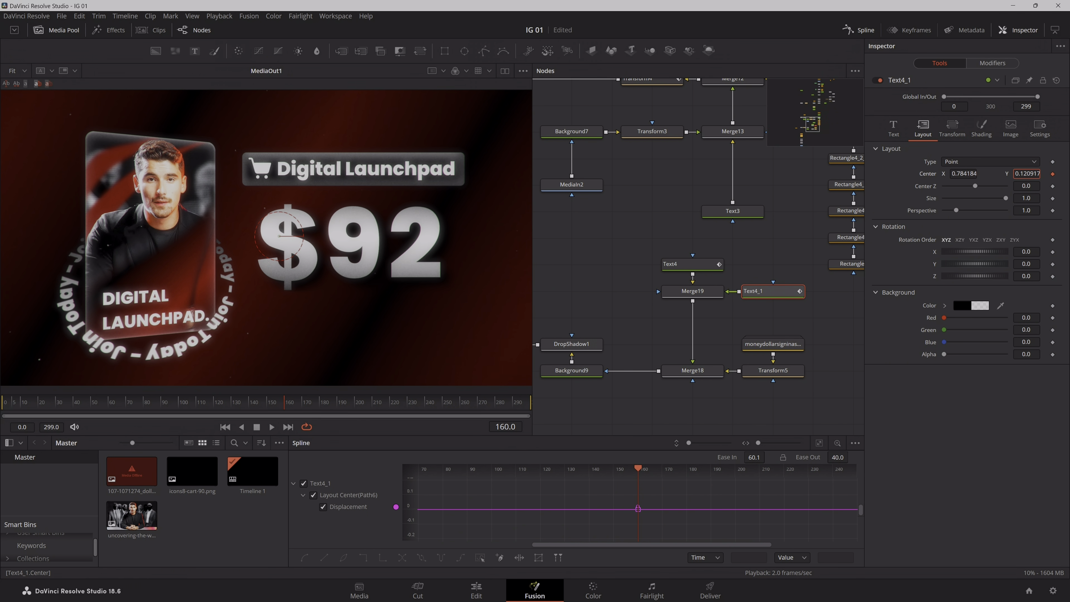
- Set Text4_1's layout Center Y to -3.02908 at frame 160, lining up its first 9 with Text4's digit
{"action": "left_click_drag", "start_coordinate": [1027, 174], "coordinate": [884, 173]}
{"action": "left_click_drag", "start_coordinate": [466, 250], "coordinate": [293, 248]}
{"action": "left_click_drag", "start_coordinate": [1027, 174], "coordinate": [1069, 173]}
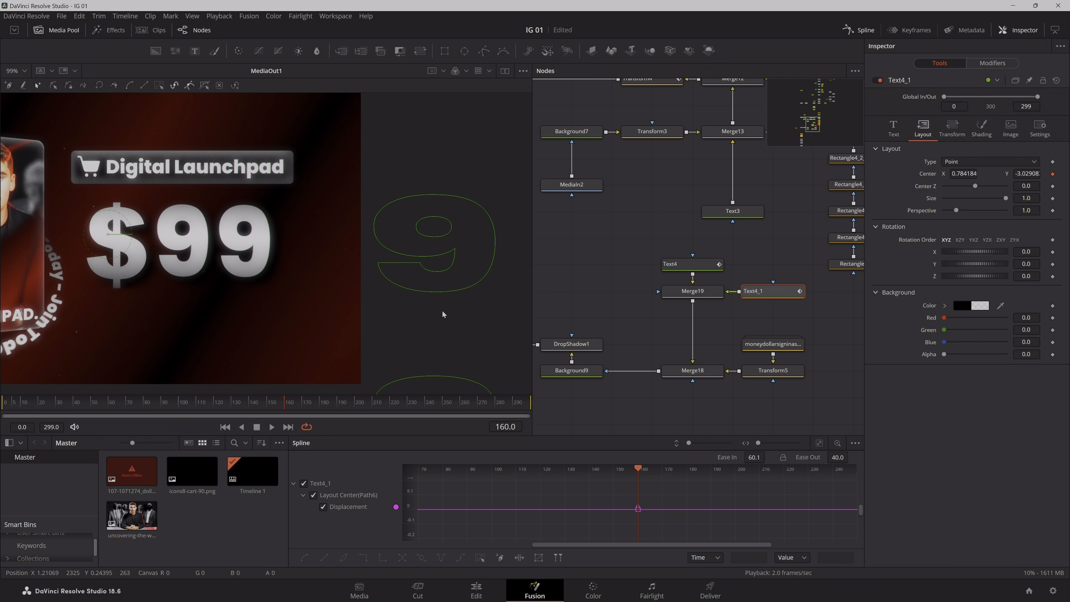
{"action": "key", "text": "ctrl+f"}
- At frame 220, set Text4_1's layout Center Y to 3.944917 so its column rolls to the 5, and save the project
{"action": "left_click_drag", "start_coordinate": [338, 406], "coordinate": [391, 407]}
{"action": "left_click", "coordinate": [683, 263]}
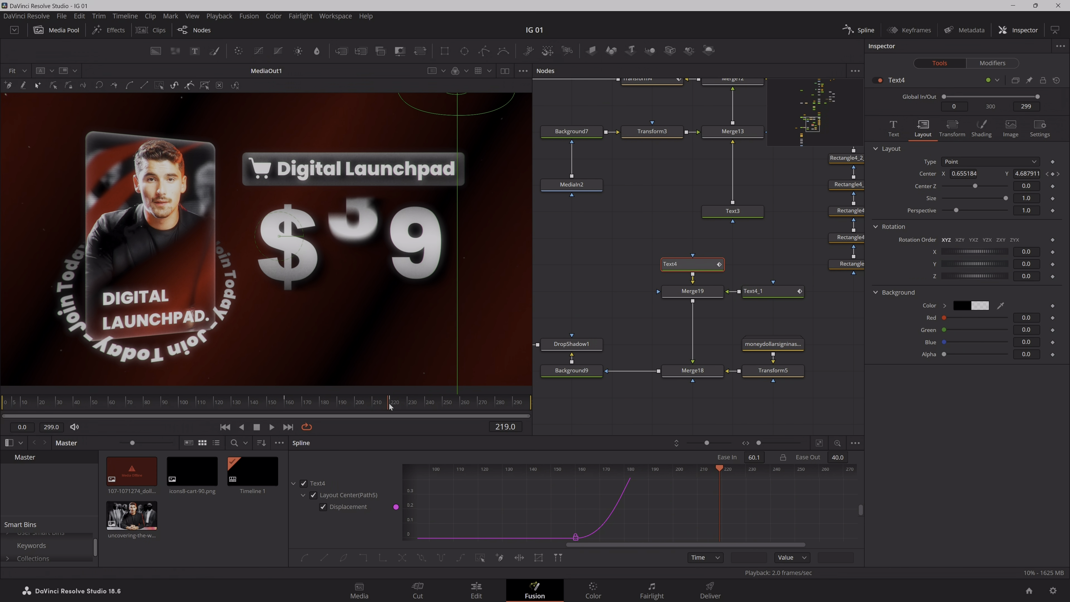
{"action": "left_click", "coordinate": [760, 293]}
{"action": "left_click", "coordinate": [1011, 128]}
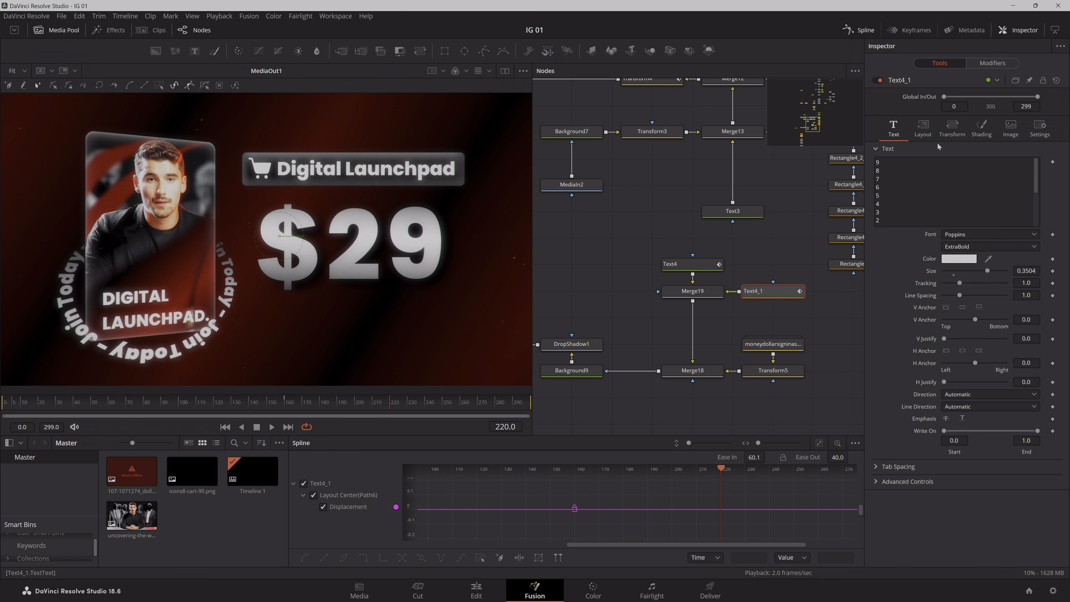
{"action": "left_click", "coordinate": [922, 128]}
{"action": "left_click_drag", "start_coordinate": [1027, 173], "coordinate": [1053, 173]}
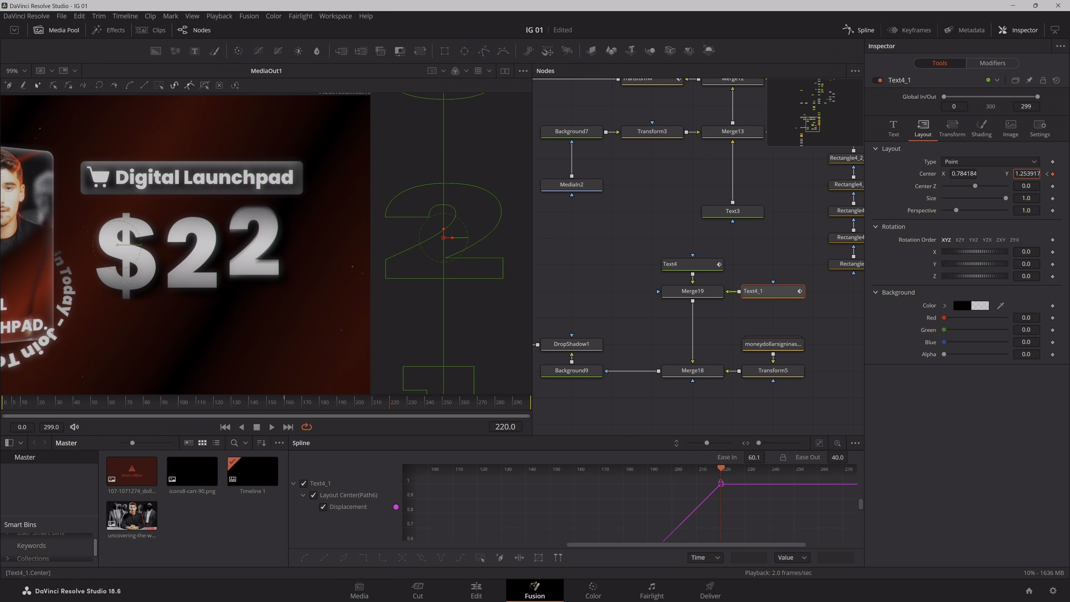
{"action": "mouse_move", "coordinate": [1027, 173]}
{"action": "left_mouse_down"}
{"action": "mouse_move", "coordinate": [1048, 173]}
{"action": "mouse_move", "coordinate": [1033, 174]}
{"action": "left_mouse_up"}
{"action": "key", "text": "ctrl+s"}
{"action": "key", "text": "ctrl+f"}
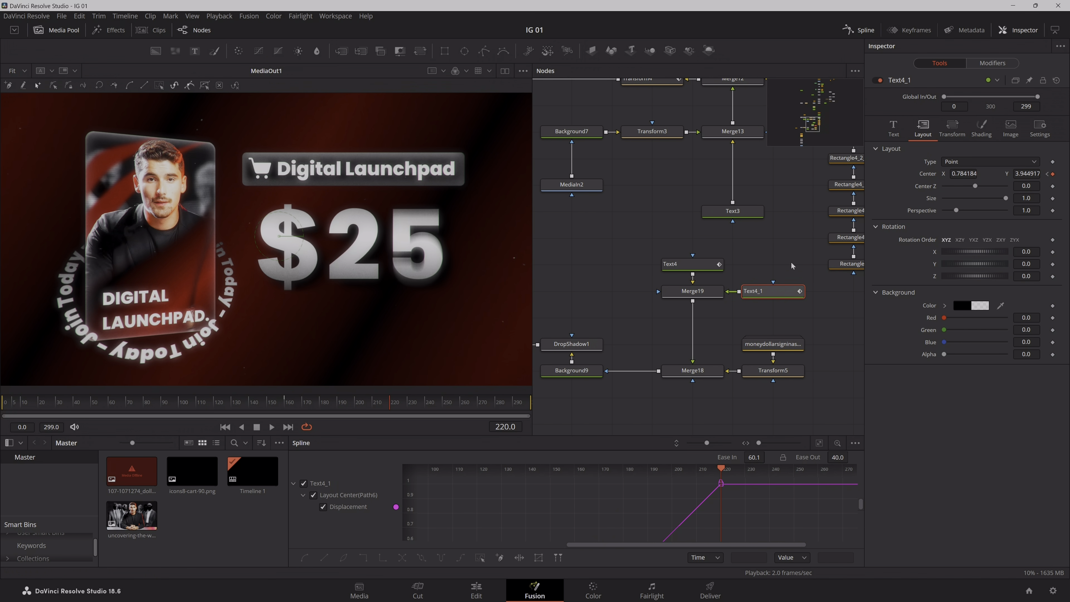
- Smooth Text4_1's Displacement keyframes and set their easing to Ease In 60.0 and Ease Out 40.0
{"action": "left_click", "coordinate": [819, 442]}
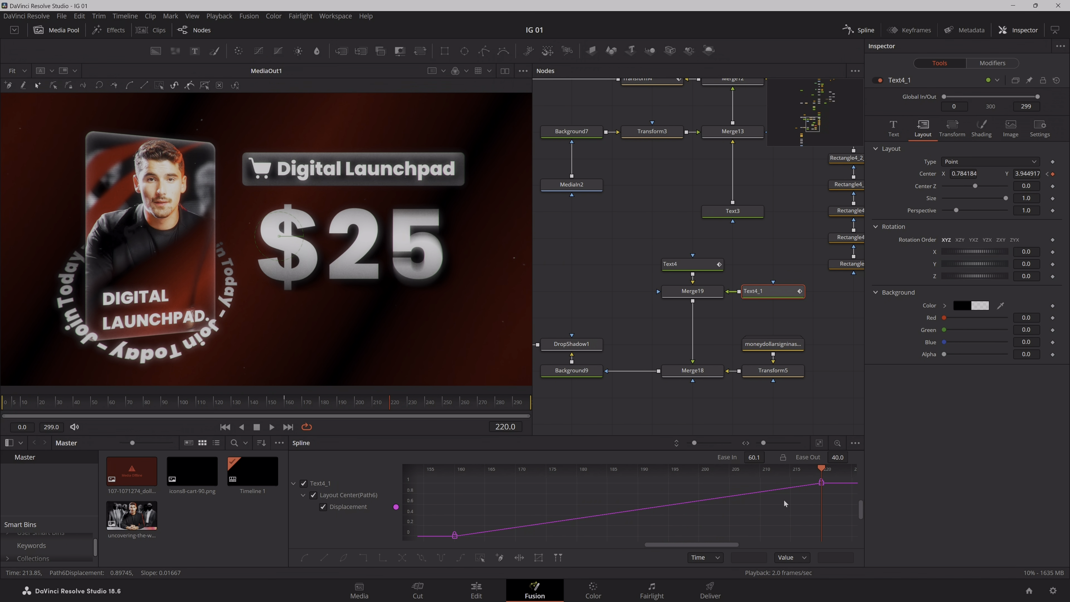
{"action": "key", "text": "s"}
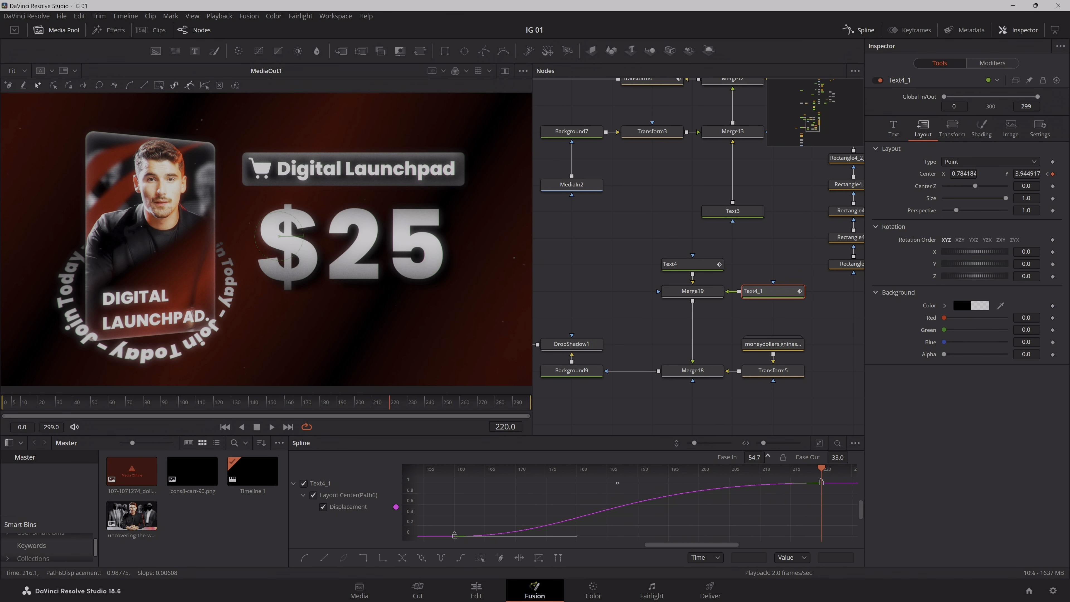
{"action": "mouse_move", "coordinate": [755, 457]}
{"action": "left_mouse_down"}
{"action": "mouse_move", "coordinate": [787, 457]}
{"action": "mouse_move", "coordinate": [766, 458]}
{"action": "left_mouse_up"}
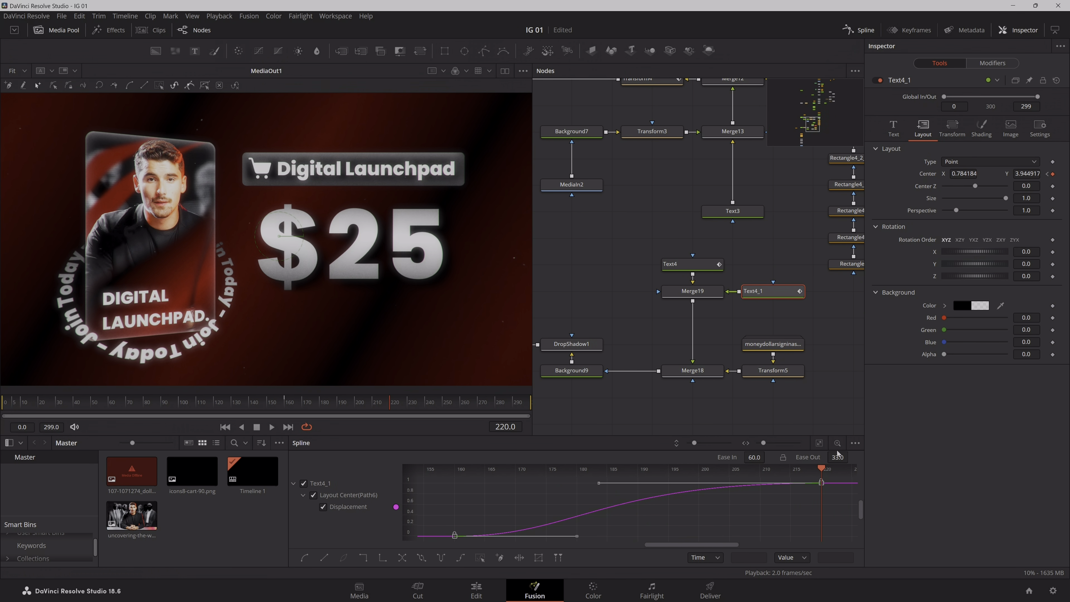
{"action": "left_click_drag", "start_coordinate": [839, 458], "coordinate": [852, 458]}
{"action": "left_click", "coordinate": [637, 395]}
- Go to frame 148 and set the timeline proxy resolution to Quarter for a faster preview
{"action": "left_click", "coordinate": [263, 403]}
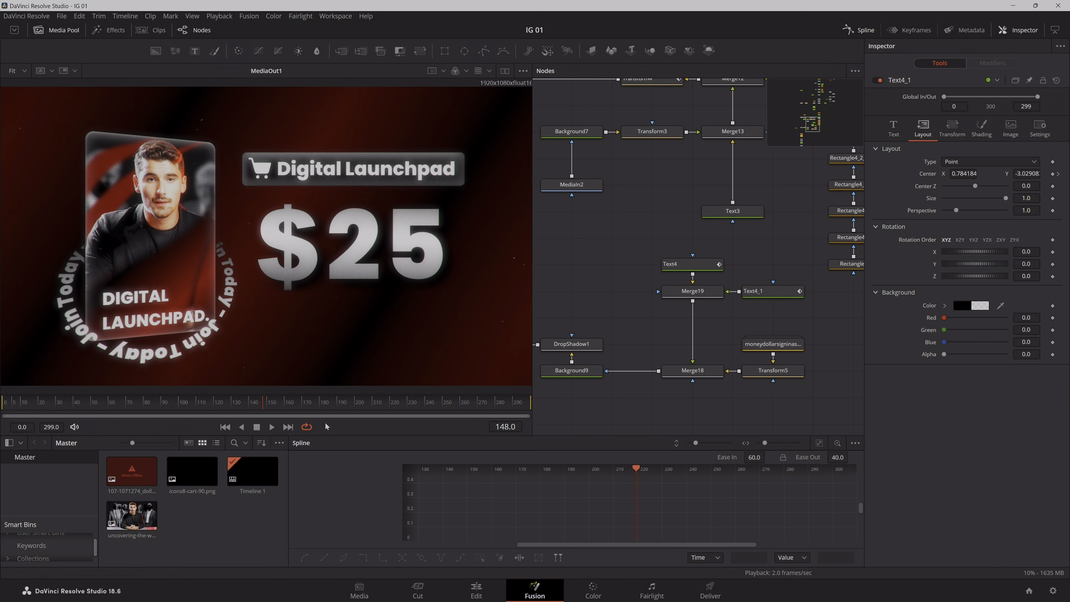
{"action": "right_click", "coordinate": [327, 427]}
{"action": "left_click", "coordinate": [219, 16]}
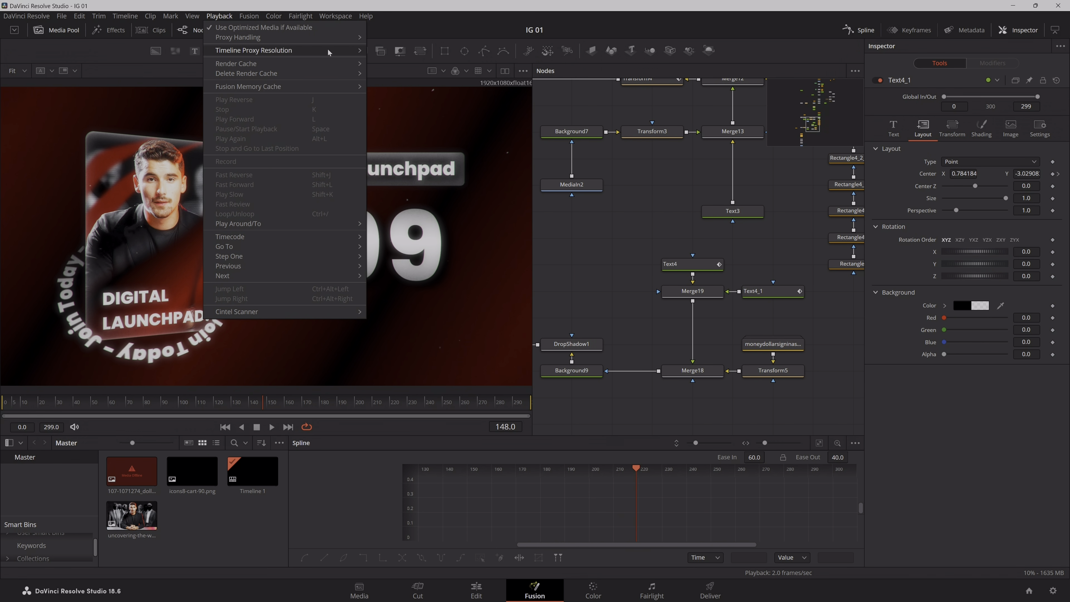
{"action": "left_click", "coordinate": [387, 67]}
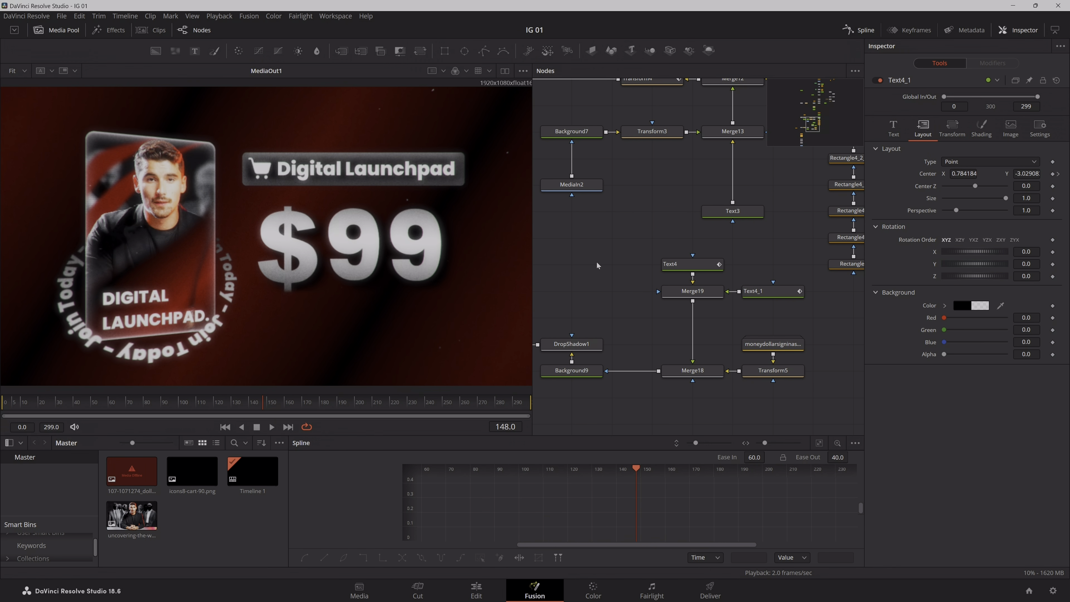
{"action": "left_click", "coordinate": [219, 15]}
{"action": "mouse_move", "coordinate": [362, 51]}
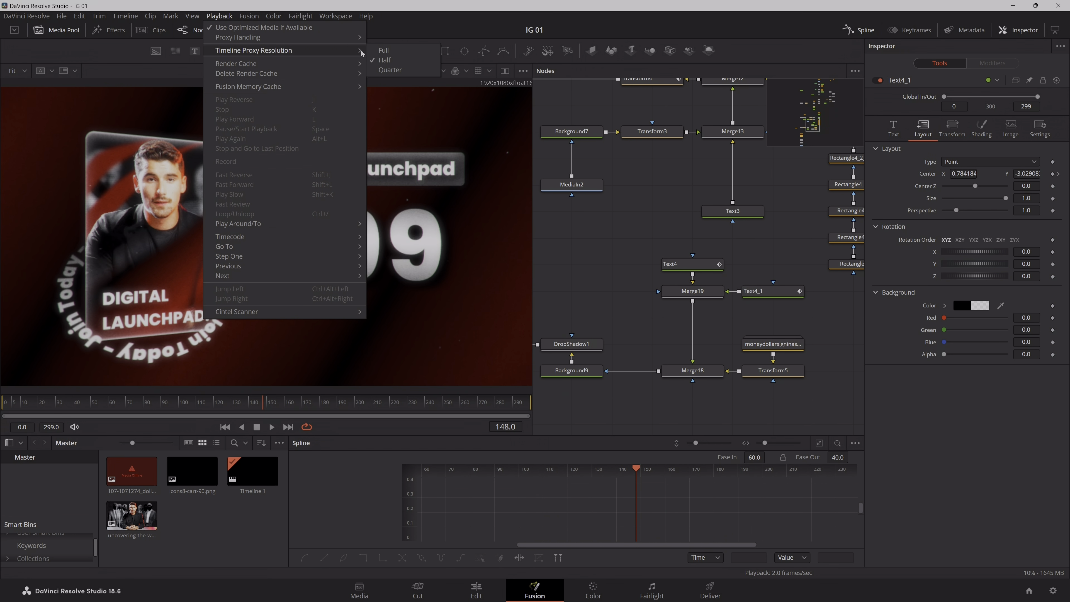
{"action": "left_click", "coordinate": [390, 70]}
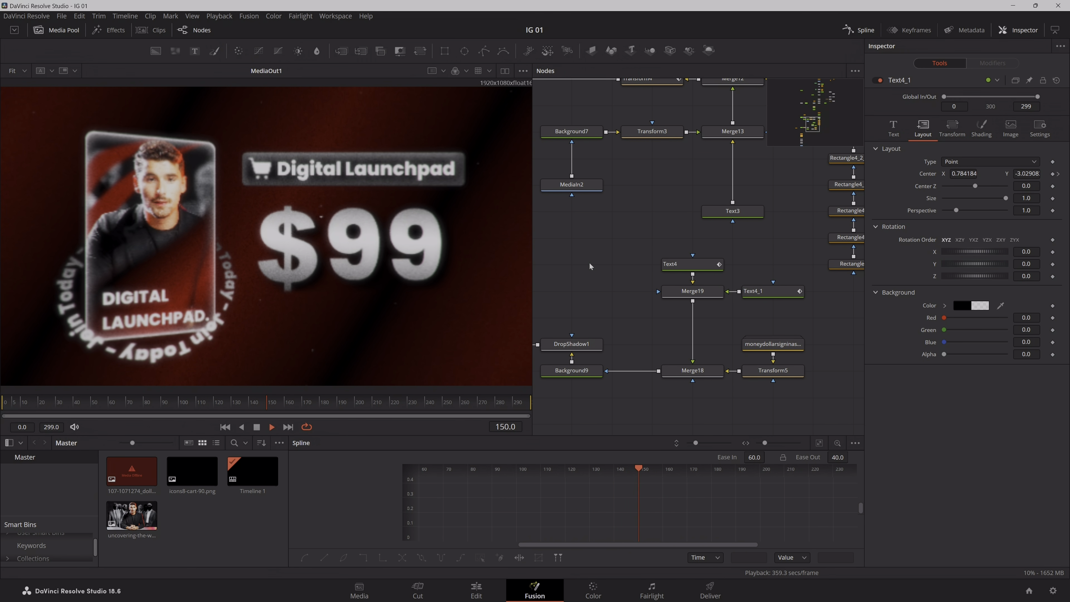
- Disable the Glow1, SoftGlow1, SoftGlow1_1, FilmGrain1, FilmDamage1 and PrismBlur1 nodes and preview the price roll to about frame 219
{"action": "scroll", "coordinate": [591, 266], "scroll_direction": "down", "scroll_amount": 2}
{"action": "scroll", "coordinate": [611, 296], "scroll_direction": "down", "scroll_amount": 10}
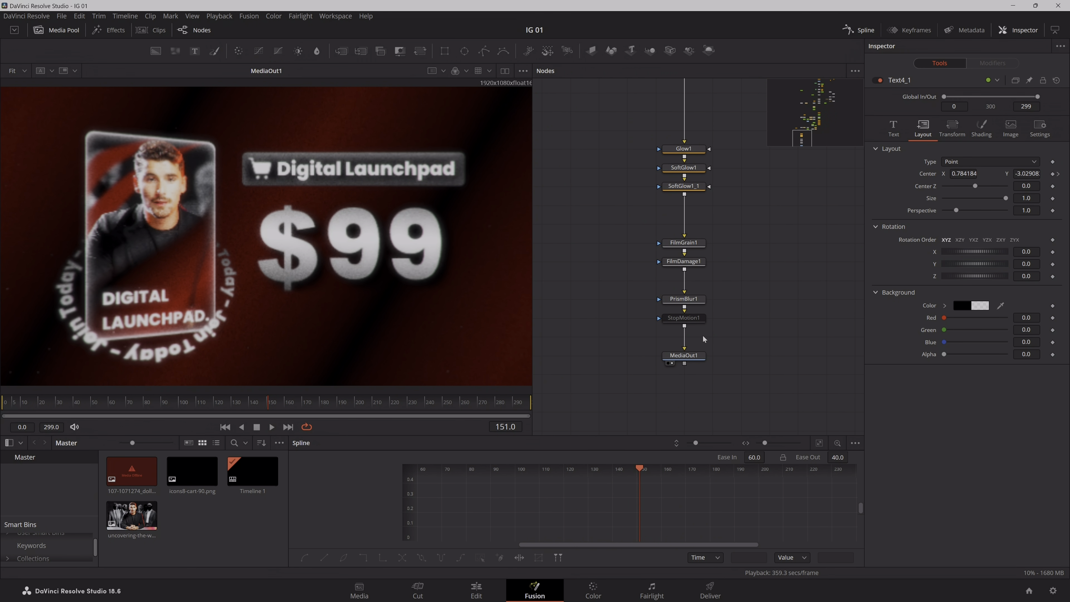
{"action": "left_click_drag", "start_coordinate": [752, 334], "coordinate": [674, 148]}
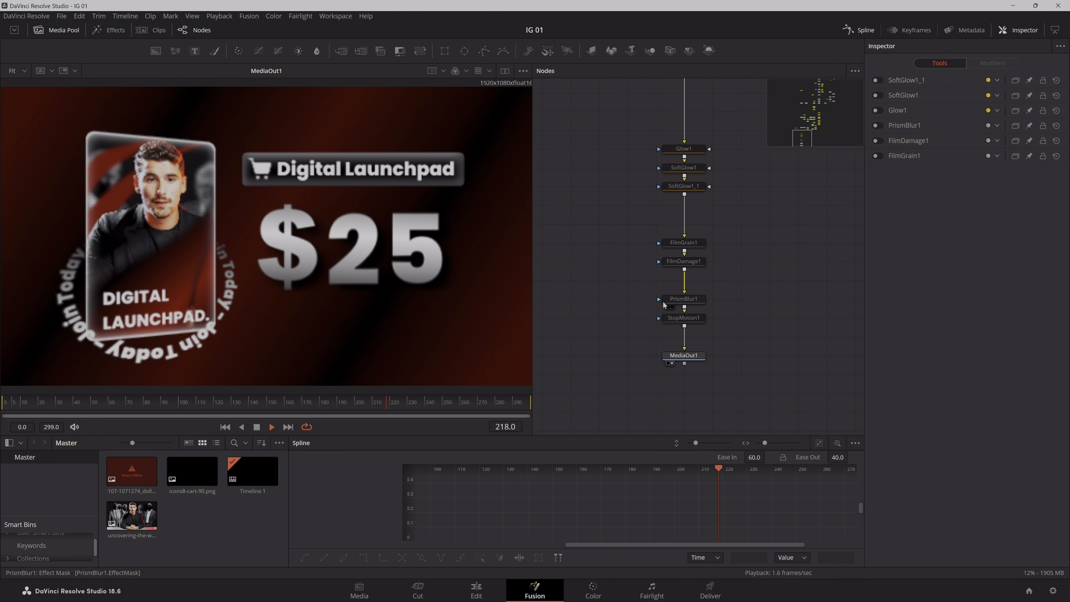
{"action": "key", "text": "space"}
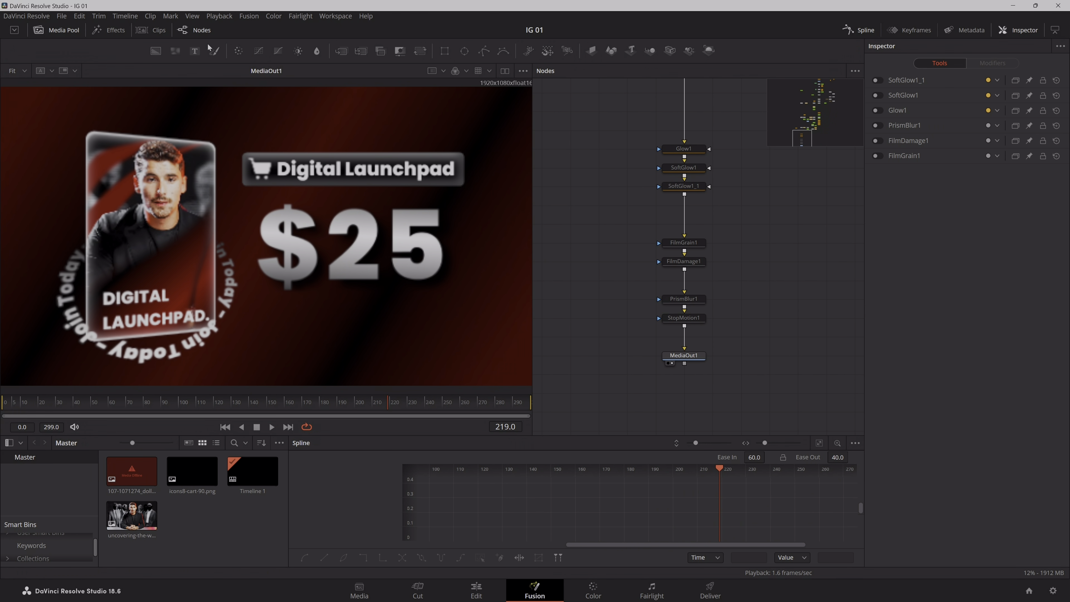
- Restore the higher timeline proxy resolution and re-enable the glow, film grain, film damage and prism blur nodes
{"action": "left_click", "coordinate": [219, 18]}
{"action": "left_click", "coordinate": [221, 27]}
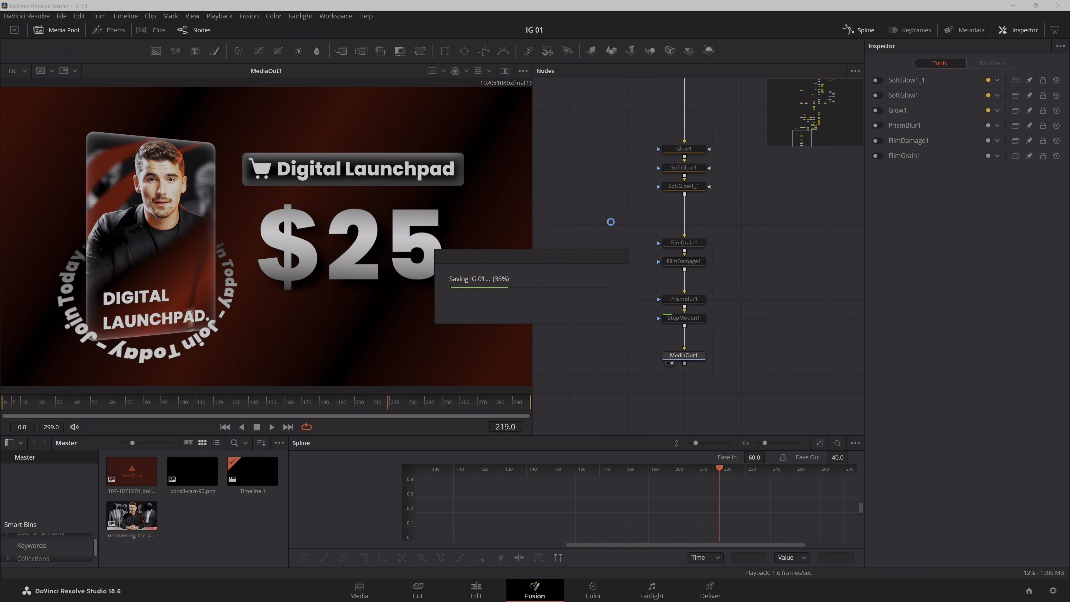
{"action": "left_click", "coordinate": [612, 288]}
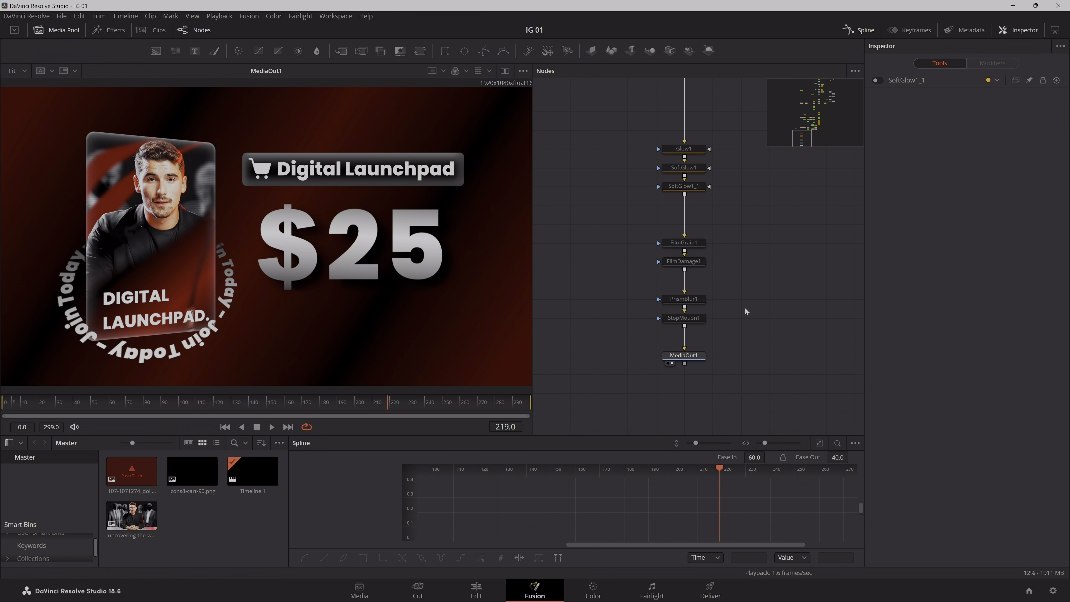
{"action": "left_click_drag", "start_coordinate": [745, 311], "coordinate": [675, 135]}
{"action": "key", "text": "ctrl+p"}
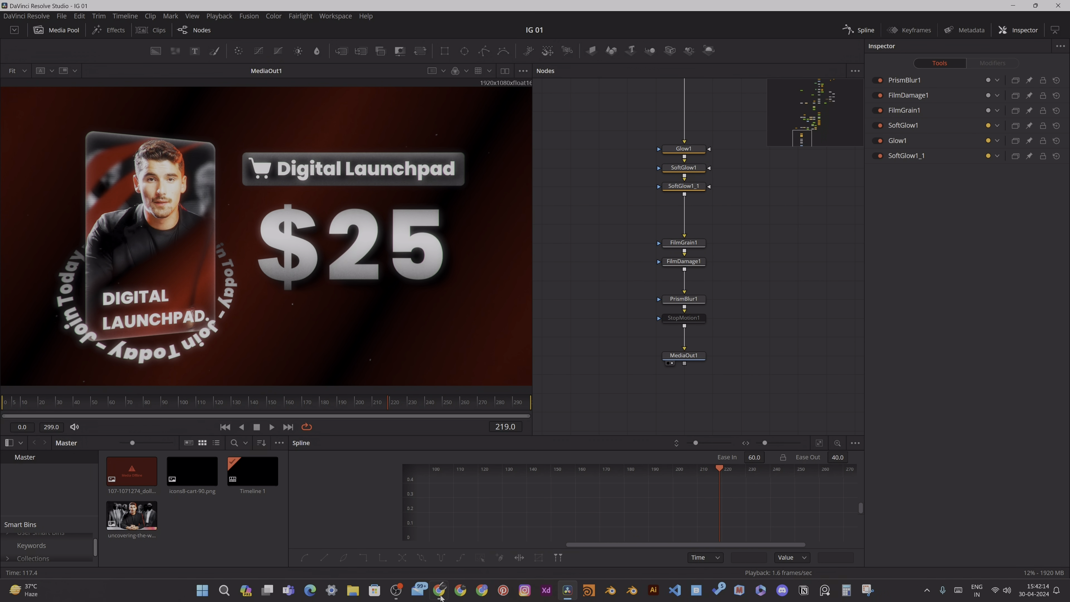
- Switch to Chrome to examine the YouTube reference frame of the price graphic, and return to DaVinci Resolve
{"action": "left_click", "coordinate": [440, 590]}
{"action": "left_click", "coordinate": [513, 356]}
{"action": "left_click", "coordinate": [514, 354]}
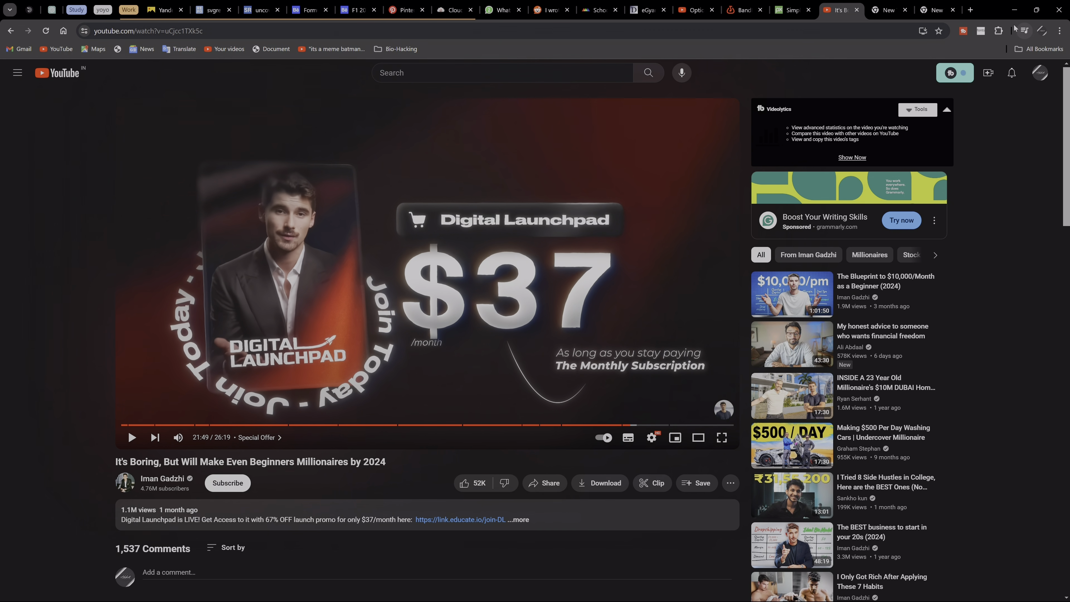
{"action": "left_click", "coordinate": [1015, 9]}
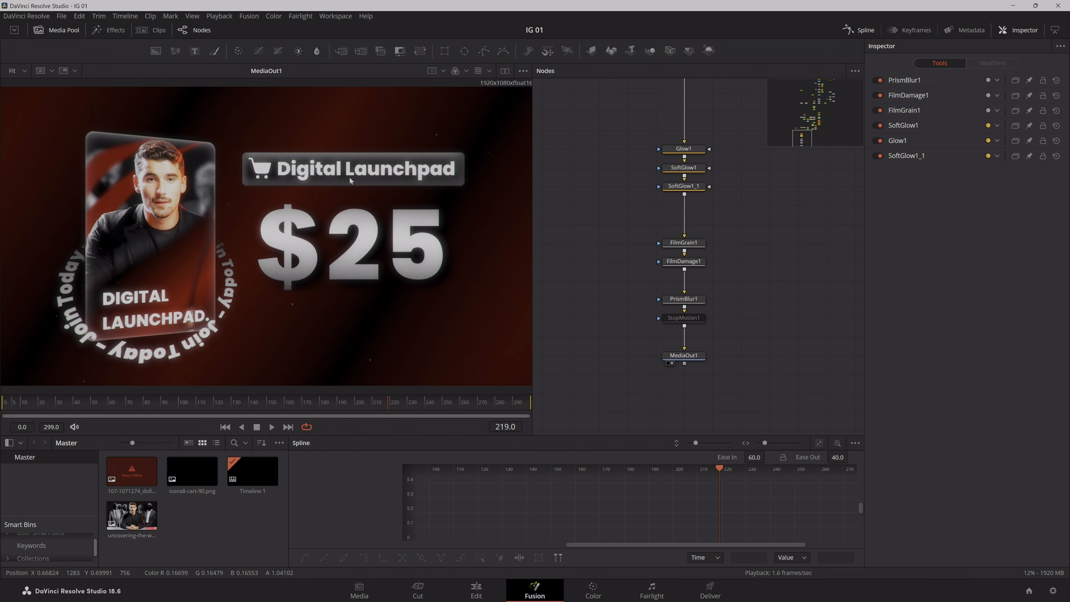
- Insert a Drop Shadow node between Transform4 and Merge14 to give the title bar a shadow
{"action": "scroll", "coordinate": [684, 290], "scroll_direction": "up", "scroll_amount": 10}
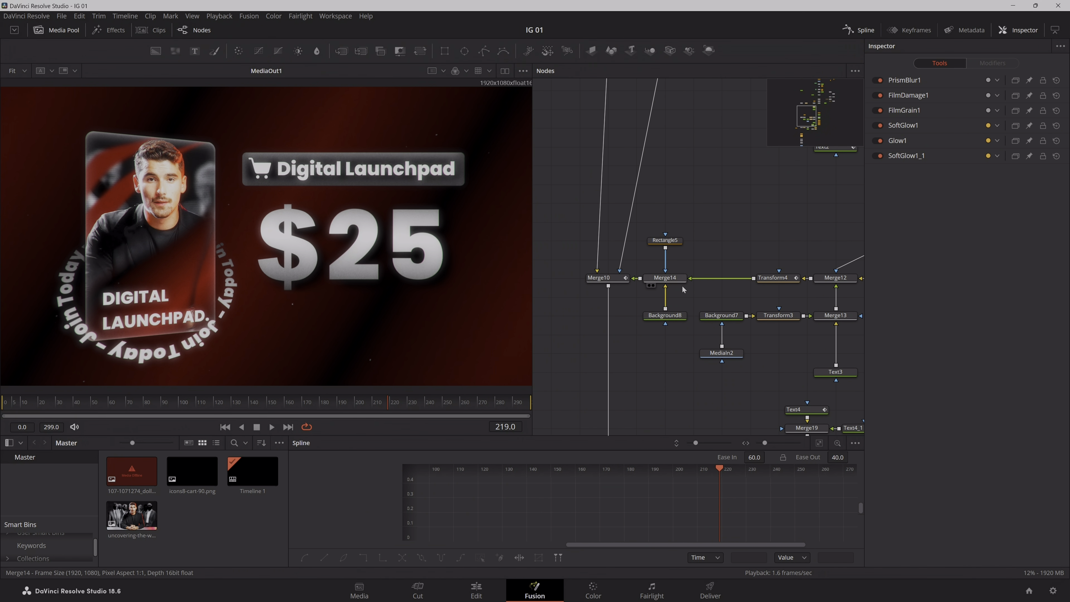
{"action": "left_click", "coordinate": [777, 279]}
{"action": "key", "text": "shift+space"}
{"action": "type", "text": "DR"}
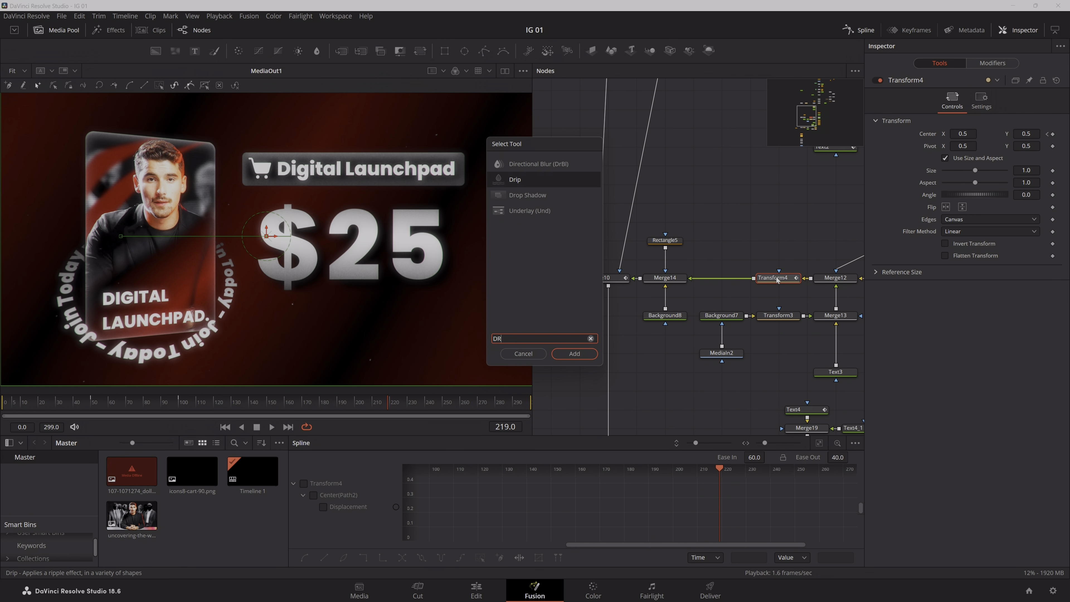
{"action": "type", "text": "OP"}
{"action": "key", "text": "Return"}
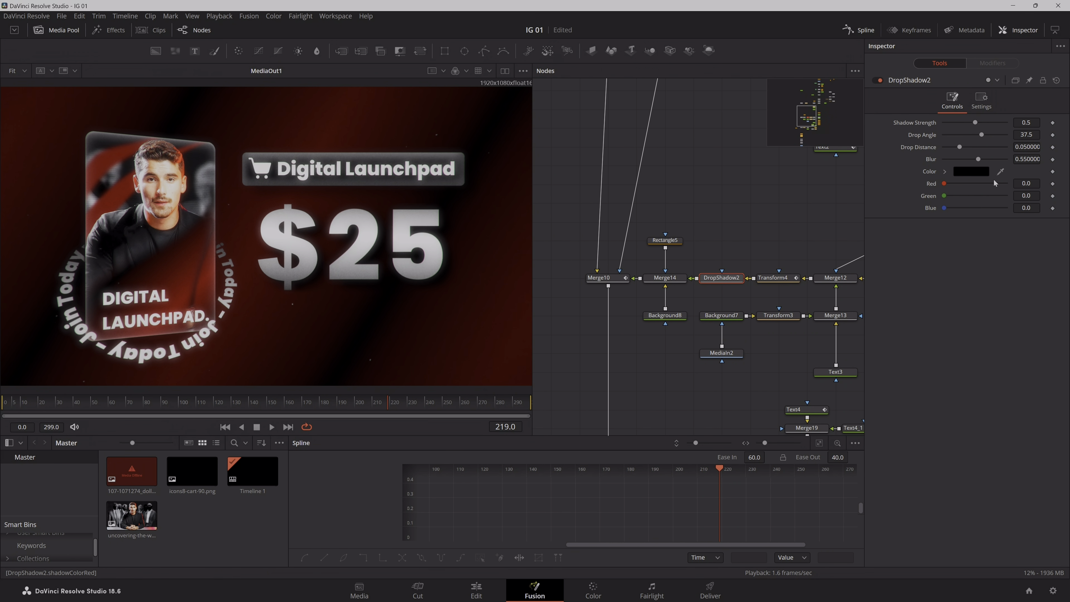
{"action": "left_click", "coordinate": [757, 212]}
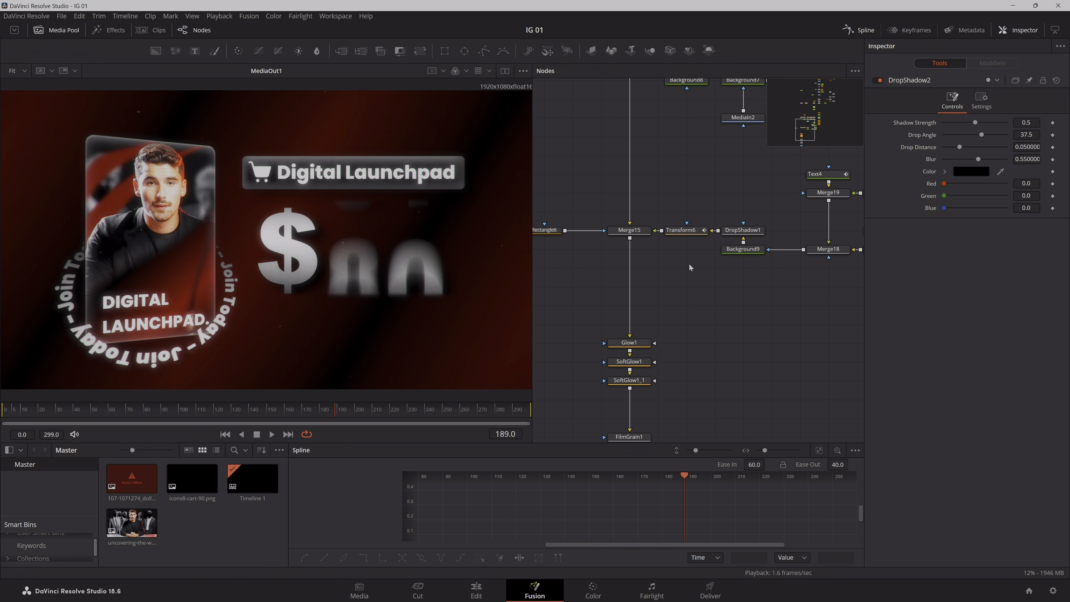
- Add a Text+ node merged between Merge15 and Glow1, and arrange the new merge and text nodes below the price branch
{"action": "left_click", "coordinate": [684, 230]}
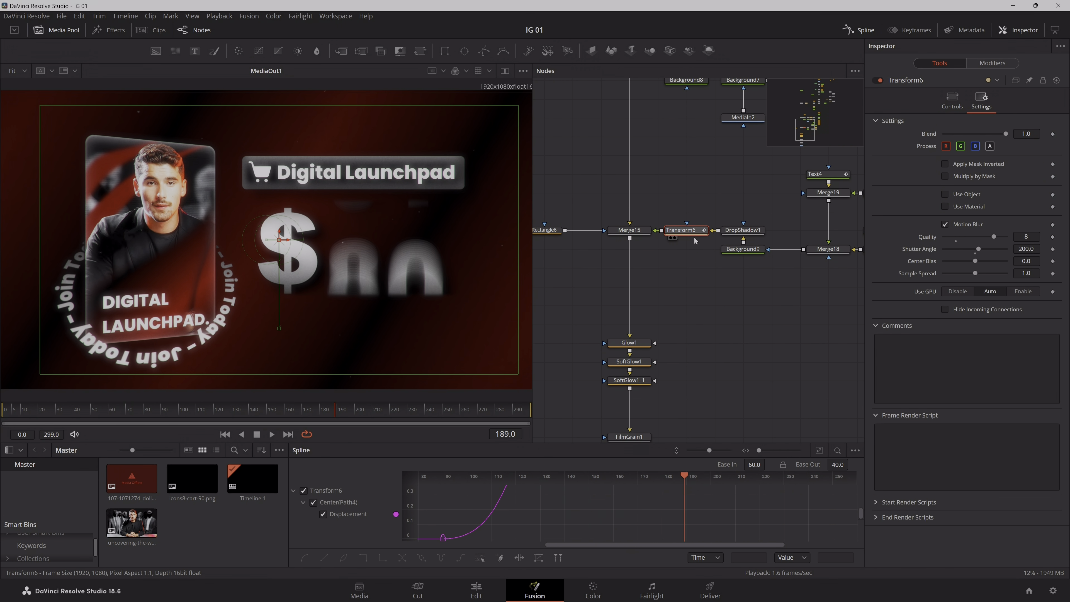
{"action": "left_click_drag", "start_coordinate": [332, 415], "coordinate": [372, 416]}
{"action": "left_click_drag", "start_coordinate": [703, 361], "coordinate": [697, 273]}
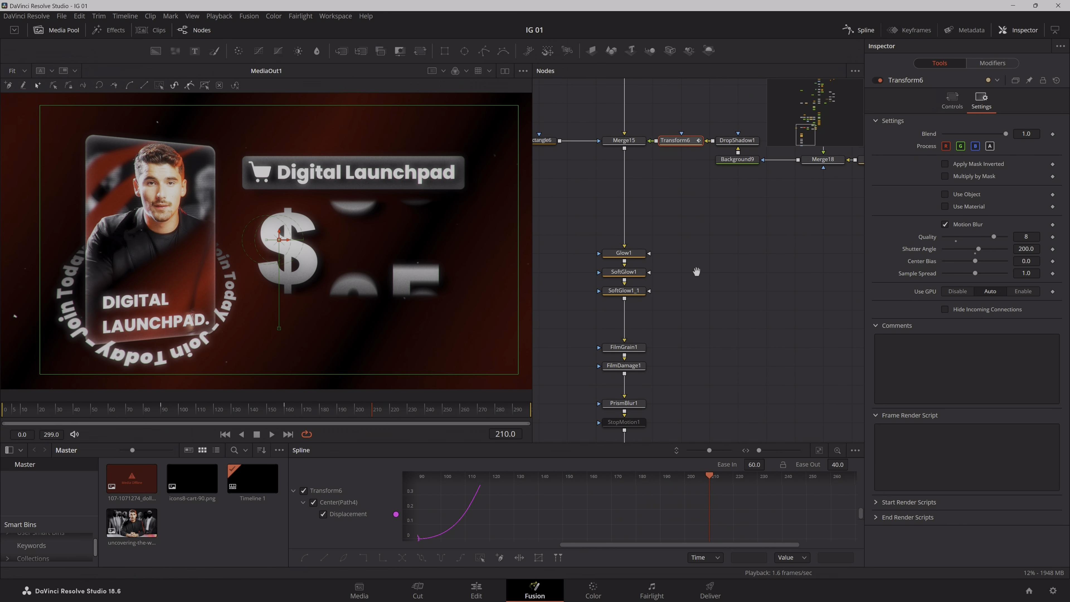
{"action": "left_click", "coordinate": [633, 143]}
{"action": "key", "text": "shift+space"}
{"action": "type", "text": "merge"}
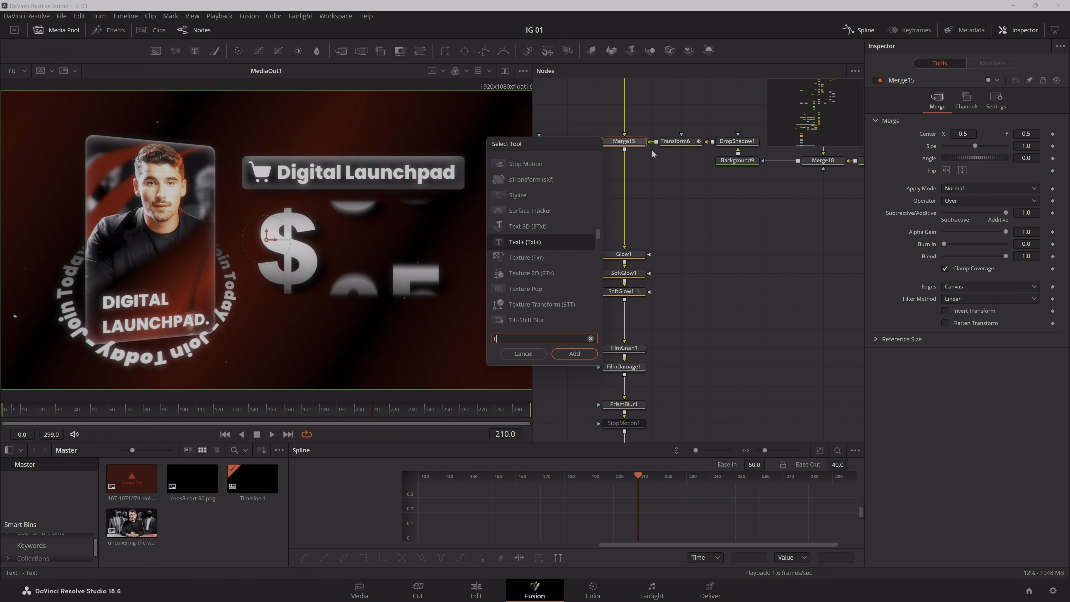
{"action": "key", "text": "Return"}
{"action": "left_click_drag", "start_coordinate": [804, 185], "coordinate": [633, 203]}
{"action": "left_click_drag", "start_coordinate": [691, 198], "coordinate": [658, 224]}
{"action": "left_click_drag", "start_coordinate": [762, 187], "coordinate": [705, 224]}
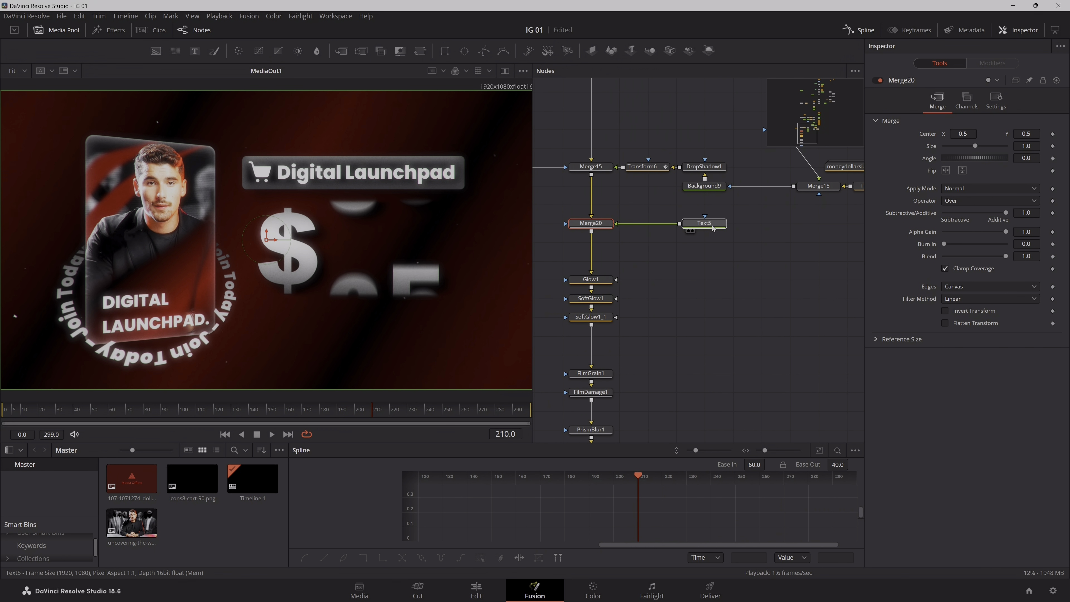
- Enter /month as Text5's text and set its font to Poppins
{"action": "left_click", "coordinate": [927, 186]}
{"action": "type", "text": "/MONTH"}
{"action": "left_click", "coordinate": [1003, 234]}
{"action": "scroll", "coordinate": [989, 275], "scroll_direction": "down", "scroll_amount": 5}
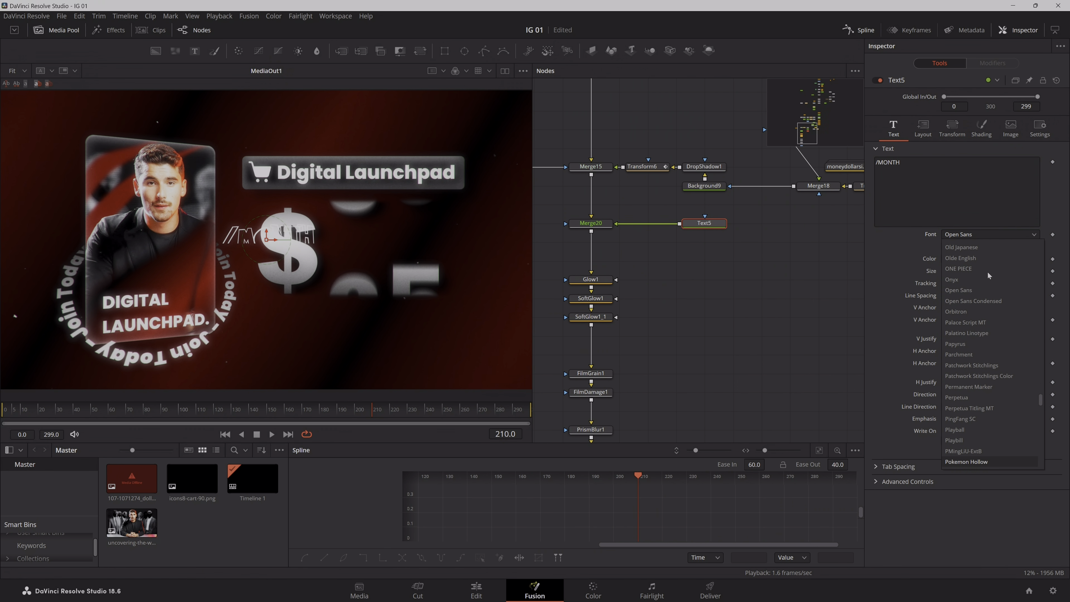
{"action": "left_click", "coordinate": [989, 275]}
{"action": "double_click", "coordinate": [893, 162]}
{"action": "type", "text": "month"}
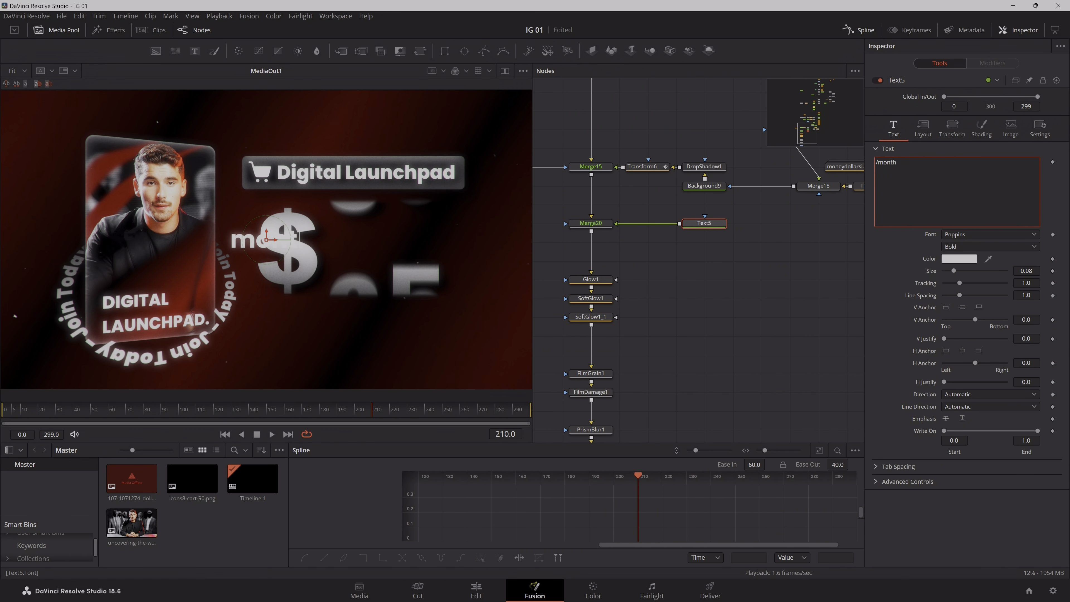
{"action": "left_click", "coordinate": [745, 282]}
- Move the /month text below the dollar sign and set its font weight to Light
{"action": "left_click_drag", "start_coordinate": [270, 238], "coordinate": [297, 310]}
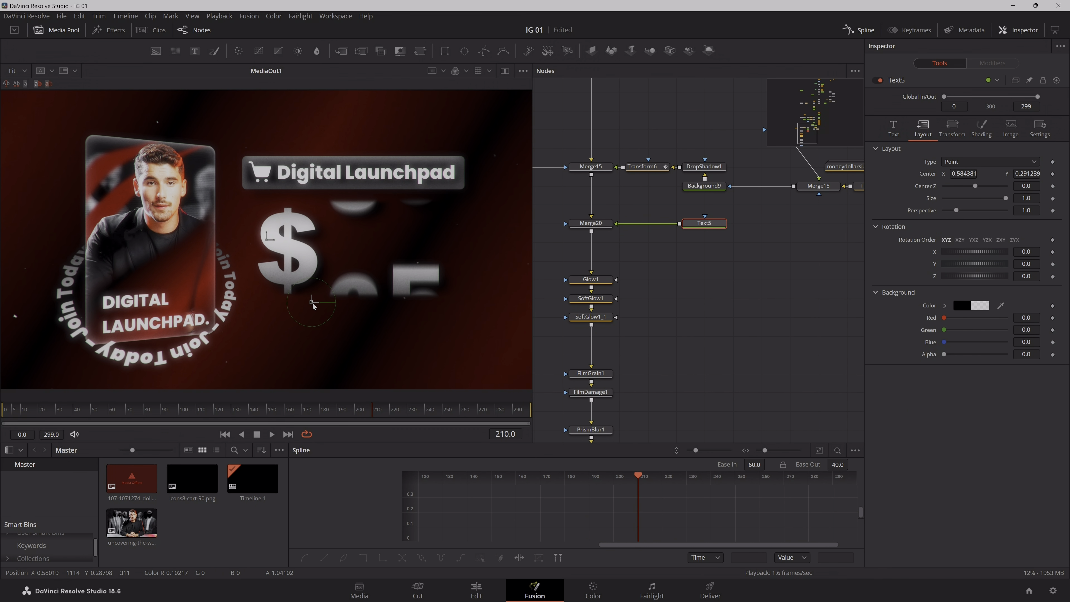
{"action": "left_click", "coordinate": [990, 247]}
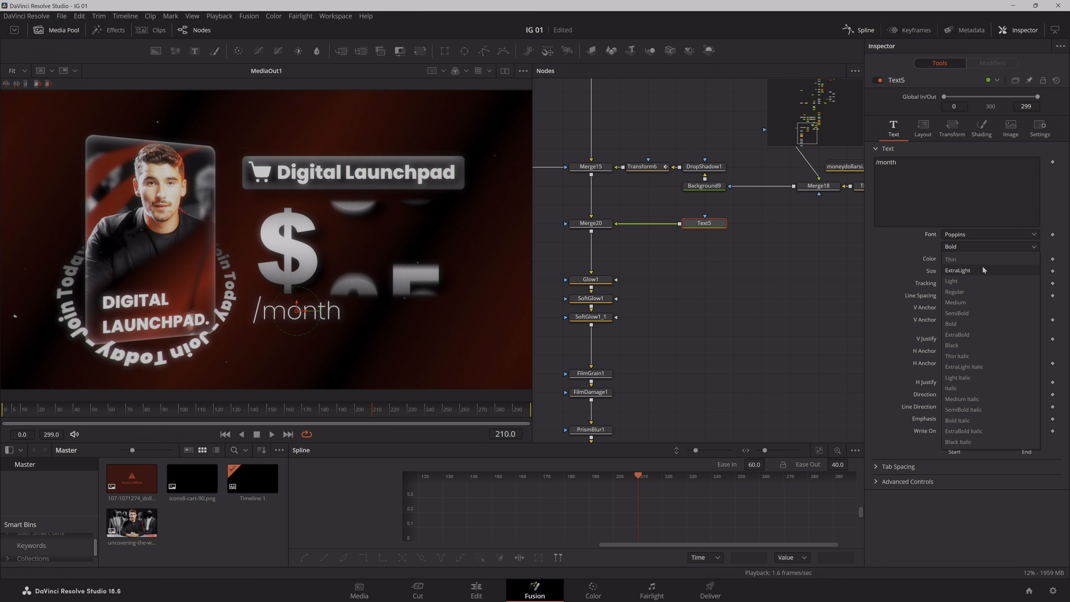
{"action": "left_click", "coordinate": [969, 281]}
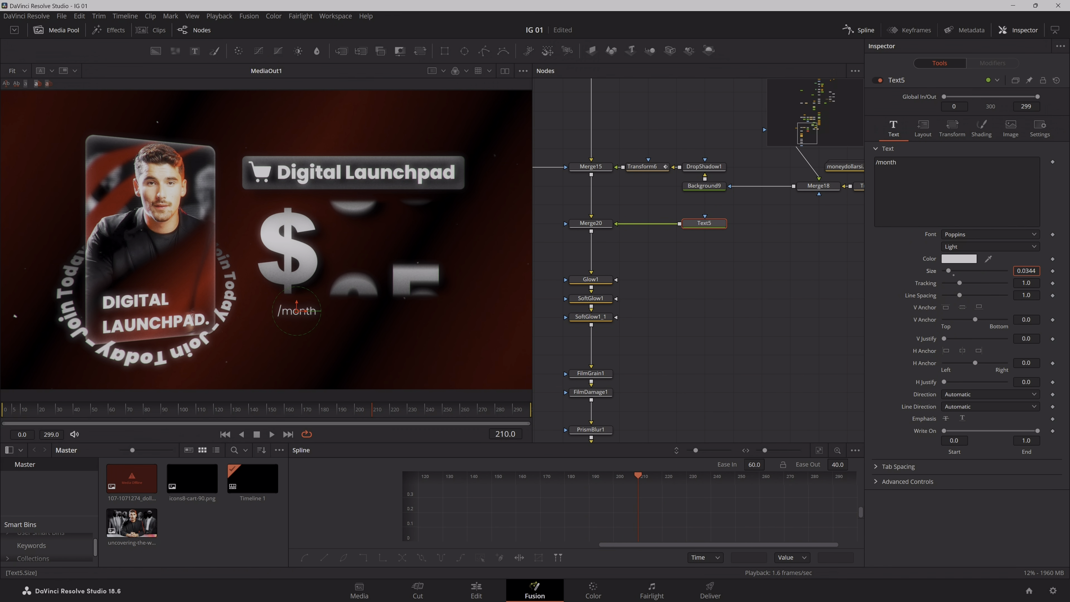
- Set the /month text's size to 0.0402 and align it beneath the dollar sign, checking the layout at frame 225
{"action": "left_click_drag", "start_coordinate": [291, 316], "coordinate": [288, 317]}
{"action": "left_click_drag", "start_coordinate": [948, 271], "coordinate": [949, 271]}
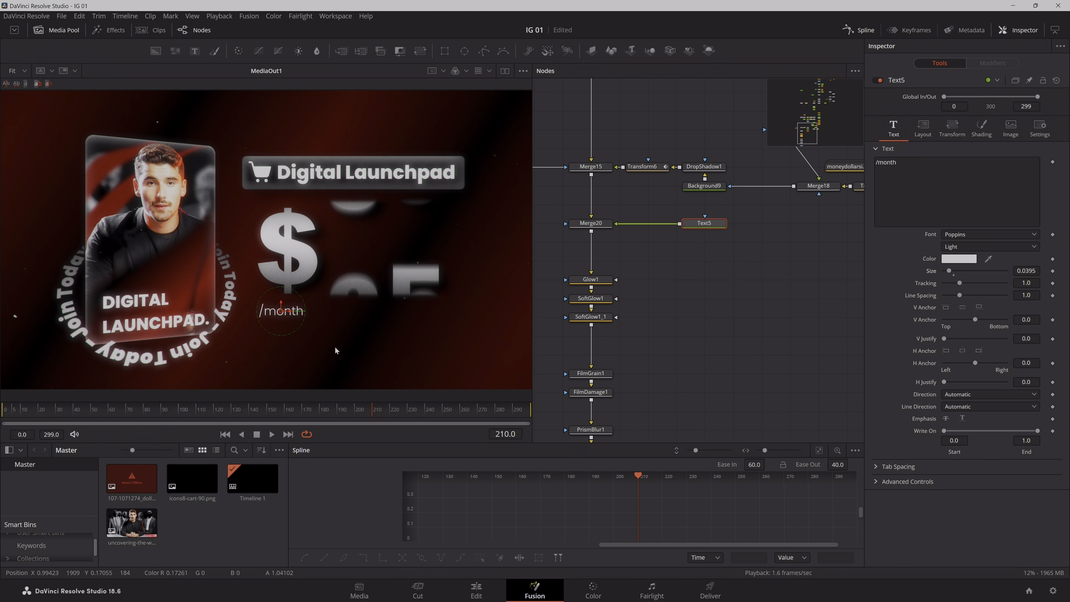
{"action": "left_click_drag", "start_coordinate": [289, 311], "coordinate": [288, 311]}
{"action": "left_click", "coordinate": [398, 411]}
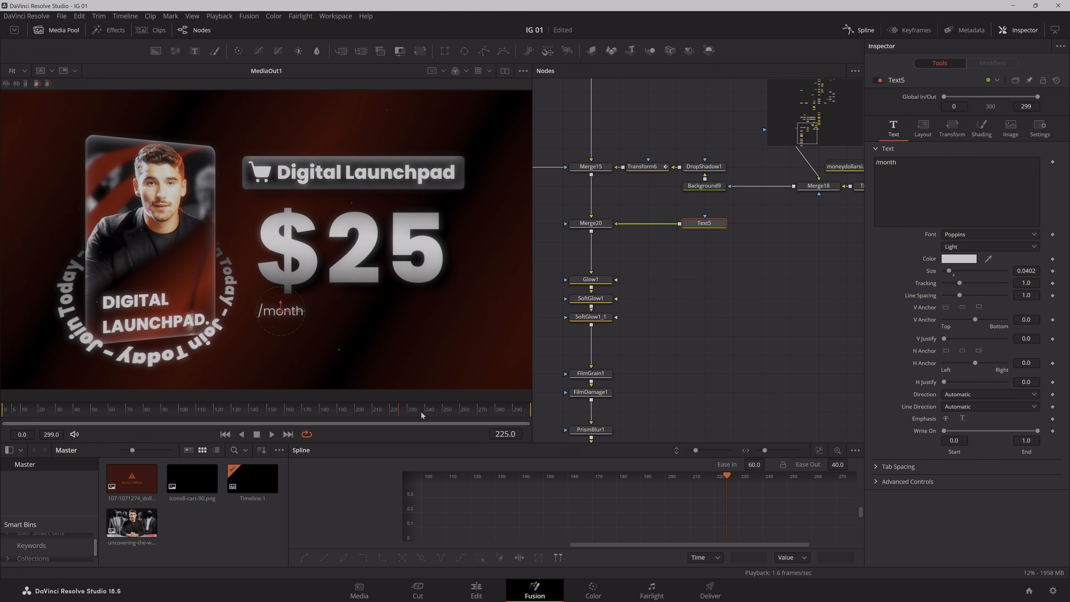
- Give the /month text a gradient fill with mapping level Text, mapping angle 109.4 and a dark grey start colour of 0.298039
{"action": "left_click", "coordinate": [982, 129]}
{"action": "left_click", "coordinate": [1023, 270]}
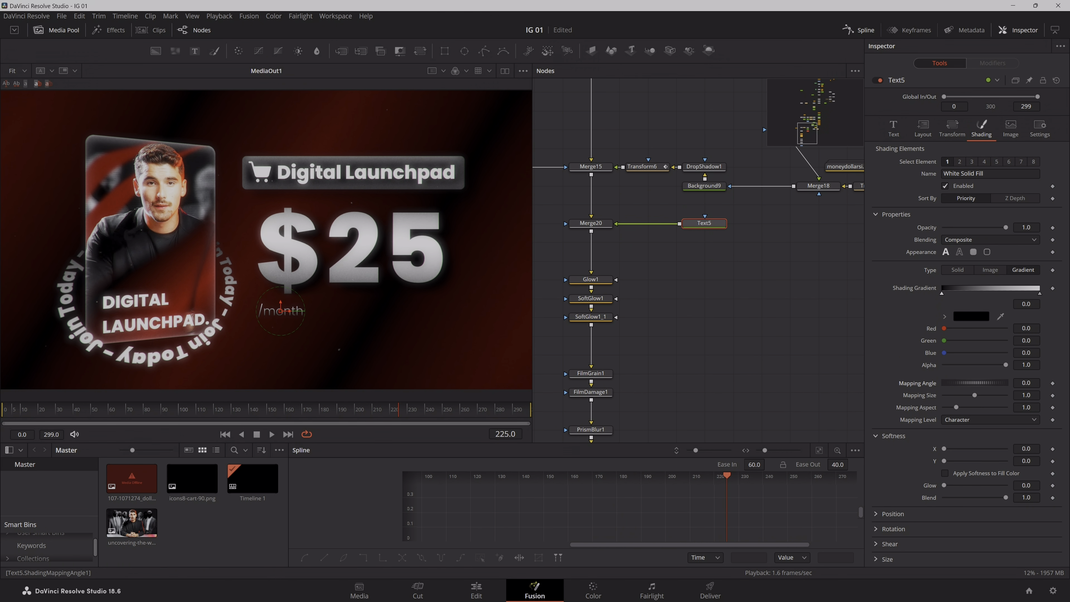
{"action": "left_click", "coordinate": [973, 423]}
{"action": "left_click", "coordinate": [977, 443]}
{"action": "left_click", "coordinate": [969, 316]}
{"action": "left_click", "coordinate": [646, 291]}
{"action": "left_click", "coordinate": [630, 392]}
{"action": "left_click", "coordinate": [770, 325]}
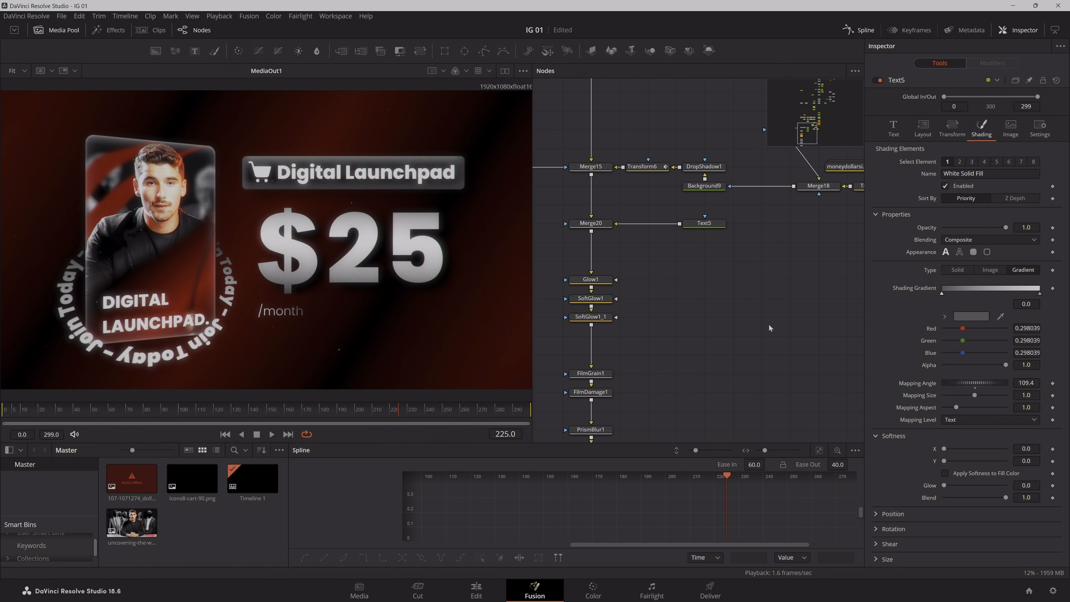
- Lighten the start colour of the /month text's gradient to a grey of 0.403921 and reselect Text5
{"action": "left_click", "coordinate": [971, 316]}
{"action": "left_click", "coordinate": [649, 282]}
{"action": "left_click", "coordinate": [630, 392]}
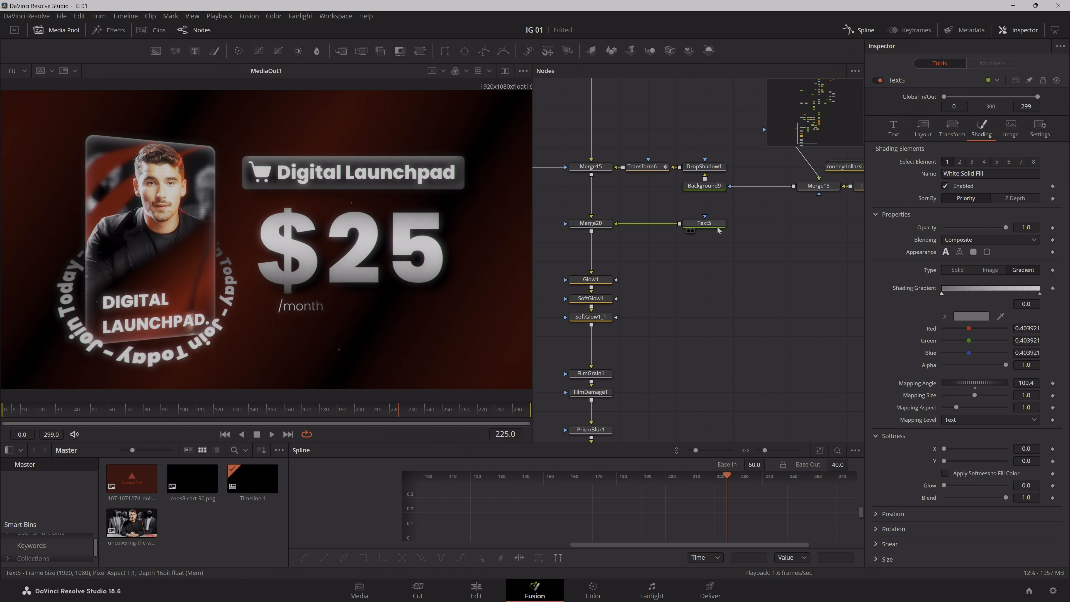
{"action": "left_click", "coordinate": [717, 226]}
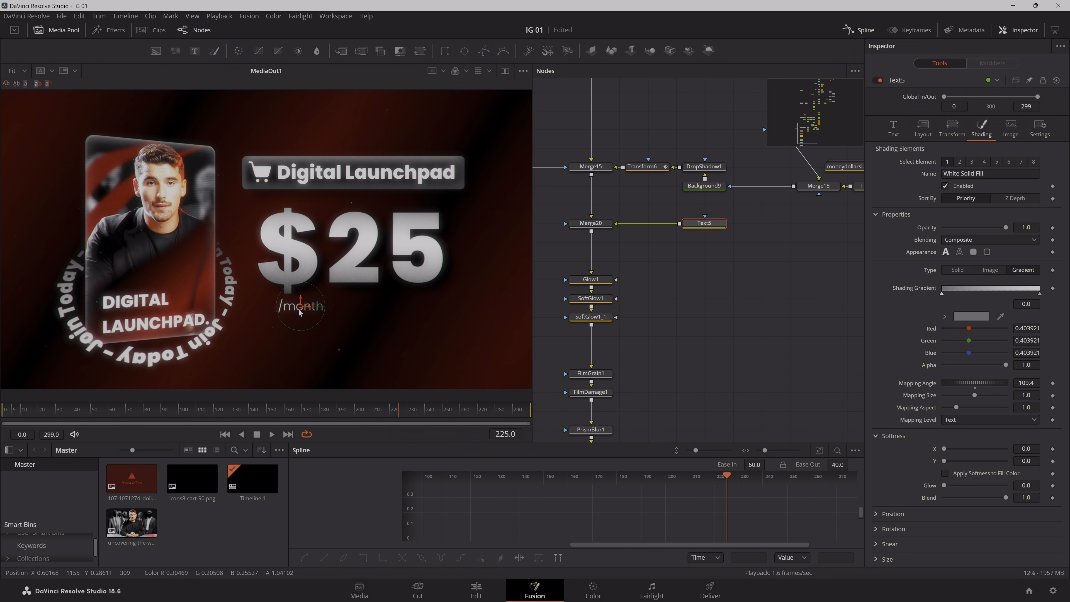
- Move the /month text beside the lower right corner of the $25 price
{"action": "left_click_drag", "start_coordinate": [299, 310], "coordinate": [474, 277]}
{"action": "left_click", "coordinate": [501, 256]}
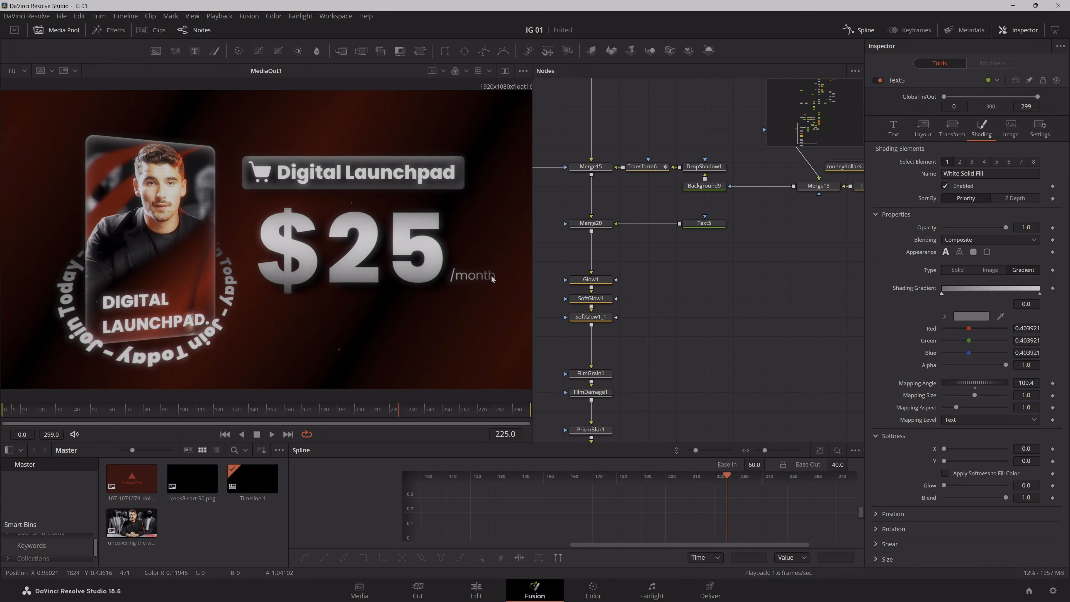
- Fade in the /month text with Merge20 Blend keyframes of 0.0 at frame 200 and 1.0 at frame 220, and smooth the curve
{"action": "left_click_drag", "start_coordinate": [364, 414], "coordinate": [357, 415]}
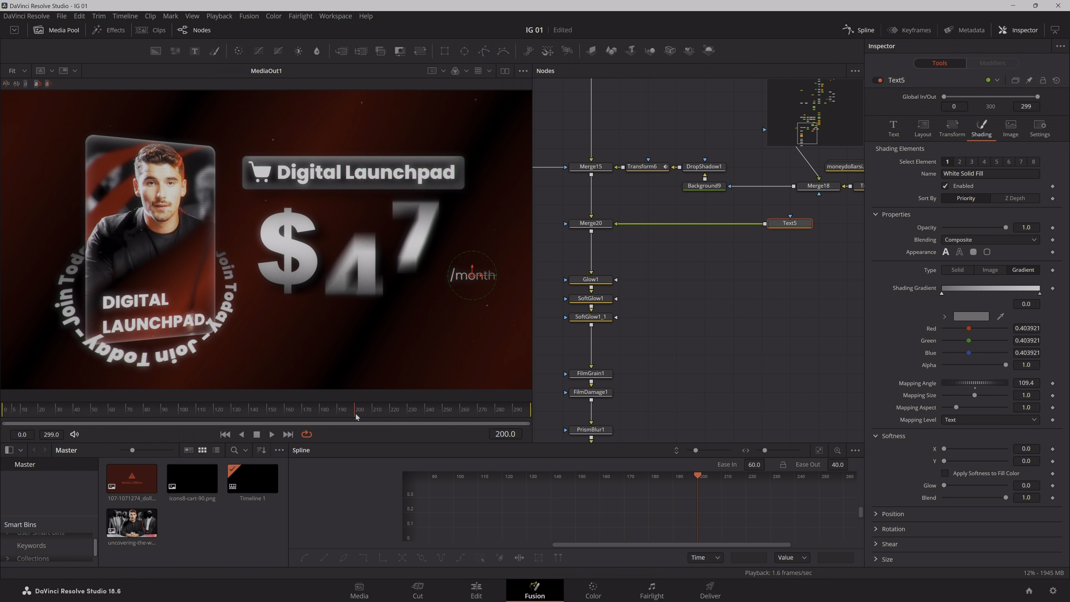
{"action": "left_click", "coordinate": [596, 224]}
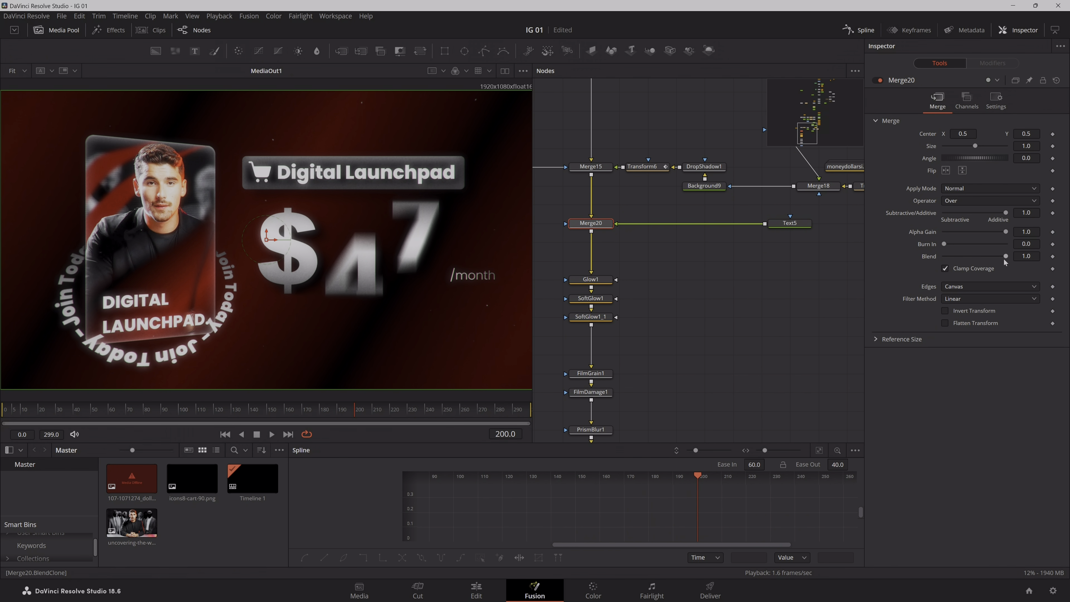
{"action": "left_click_drag", "start_coordinate": [1005, 256], "coordinate": [945, 256]}
{"action": "left_click", "coordinate": [1053, 256]}
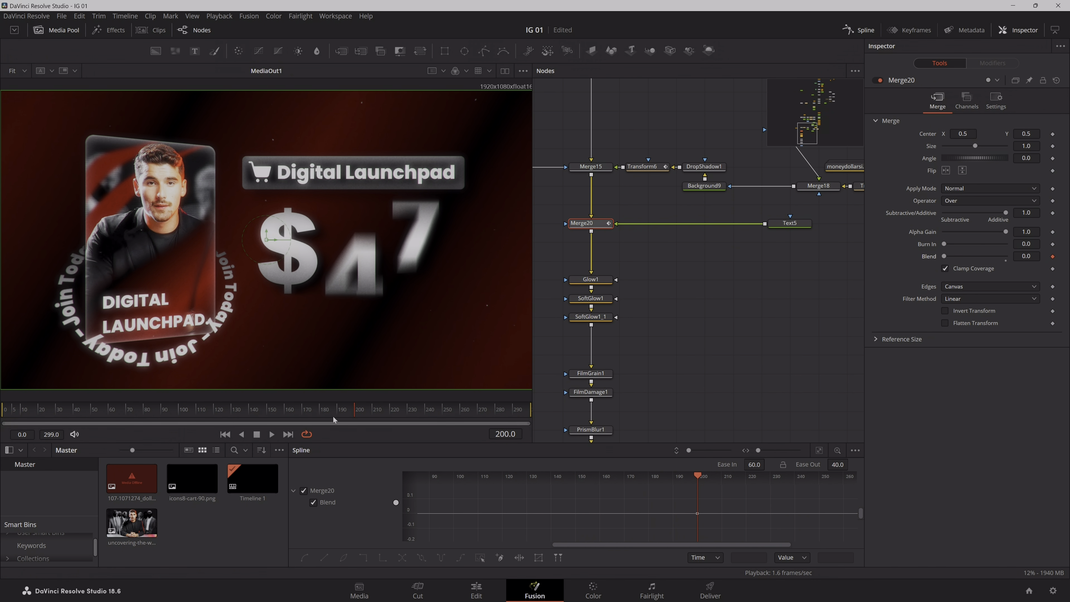
{"action": "left_click_drag", "start_coordinate": [364, 413], "coordinate": [392, 415]}
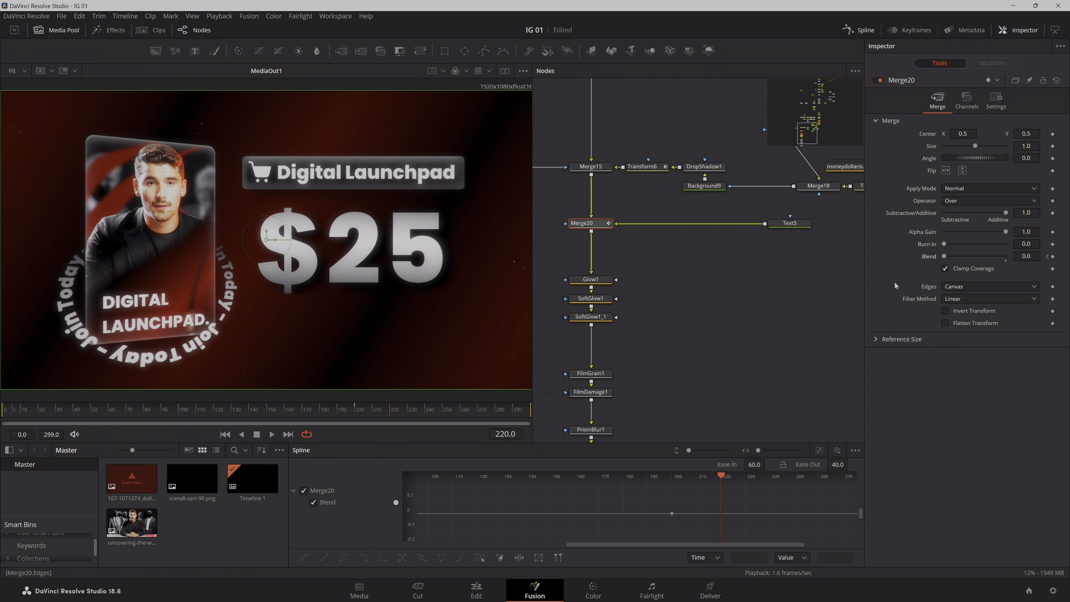
{"action": "left_click_drag", "start_coordinate": [945, 256], "coordinate": [1007, 257]}
{"action": "left_click", "coordinate": [776, 336]}
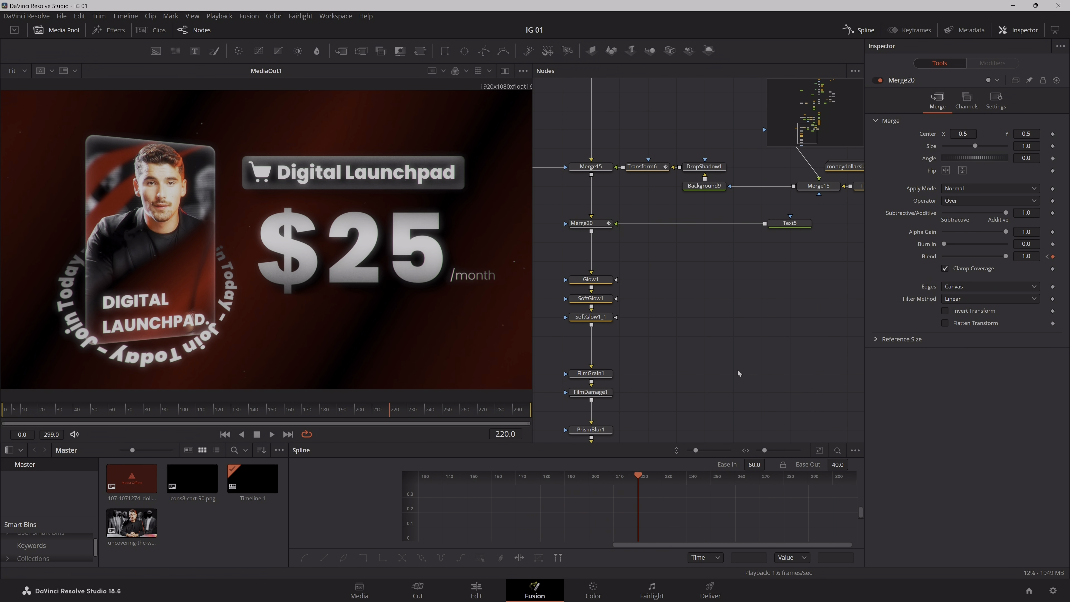
{"action": "left_click", "coordinate": [582, 223]}
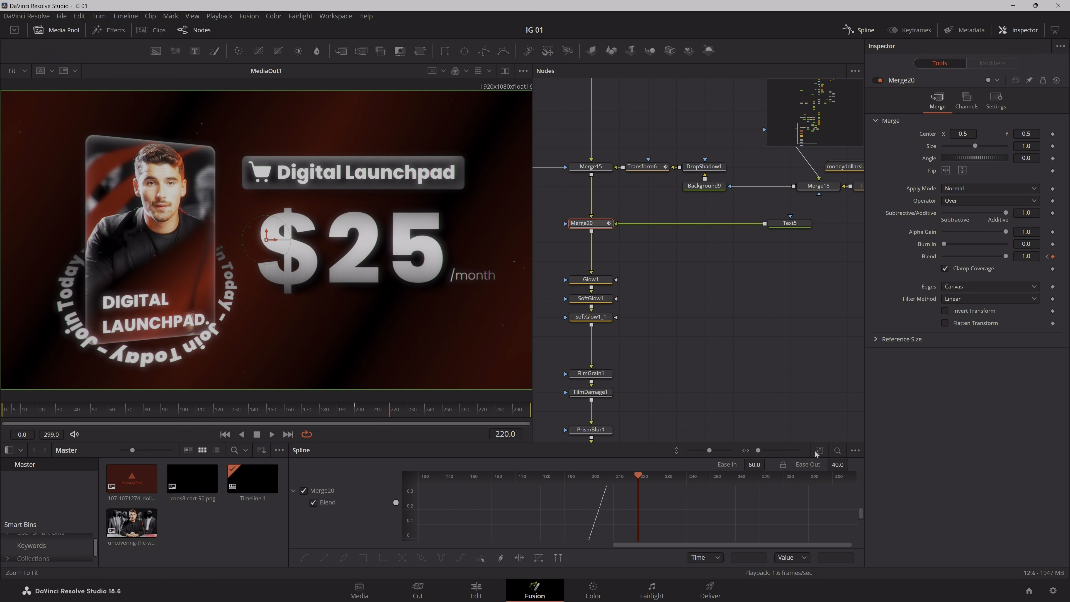
{"action": "left_click", "coordinate": [733, 302]}
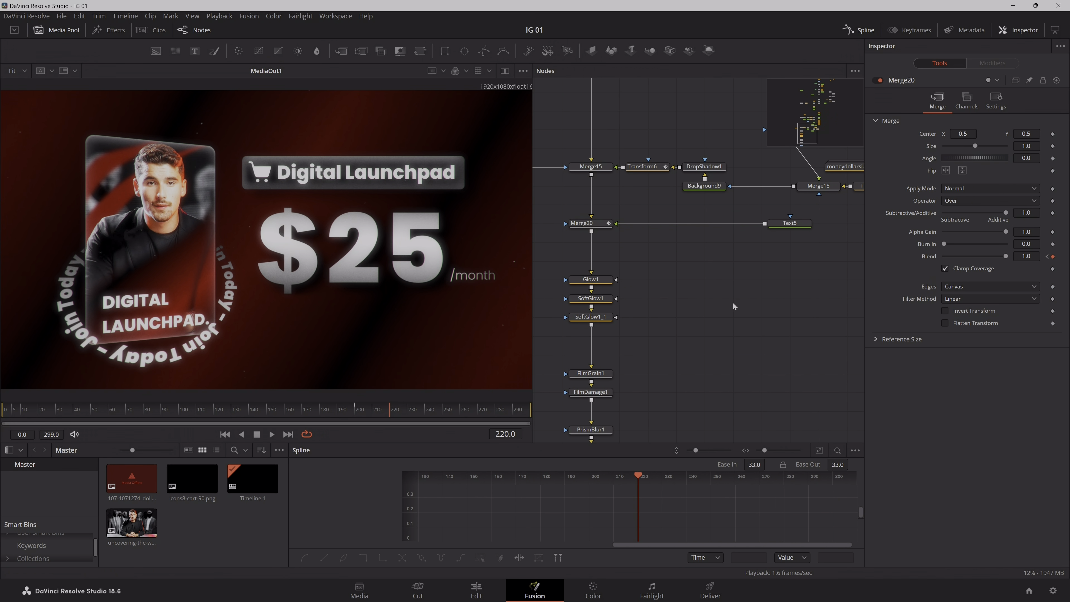
- Hide the Media Pool to give the Spline editor more room
{"action": "scroll", "coordinate": [707, 328], "scroll_direction": "down", "scroll_amount": 4}
{"action": "left_click_drag", "start_coordinate": [706, 328], "coordinate": [727, 223]}
{"action": "scroll", "coordinate": [725, 223], "scroll_direction": "up", "scroll_amount": 4}
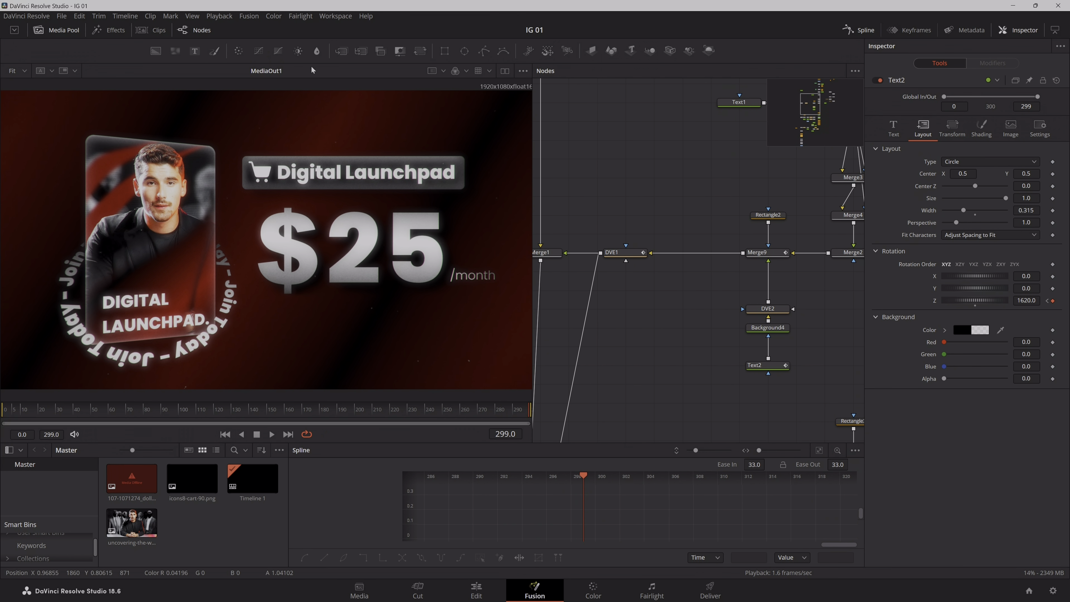
{"action": "left_click", "coordinate": [60, 30]}
- Lengthen Merge9's Blend fade-in by keyframing 1.0 at frame 40 and removing the frame 30 keyframe, and smooth its curve
{"action": "left_click_drag", "start_coordinate": [647, 328], "coordinate": [648, 287]}
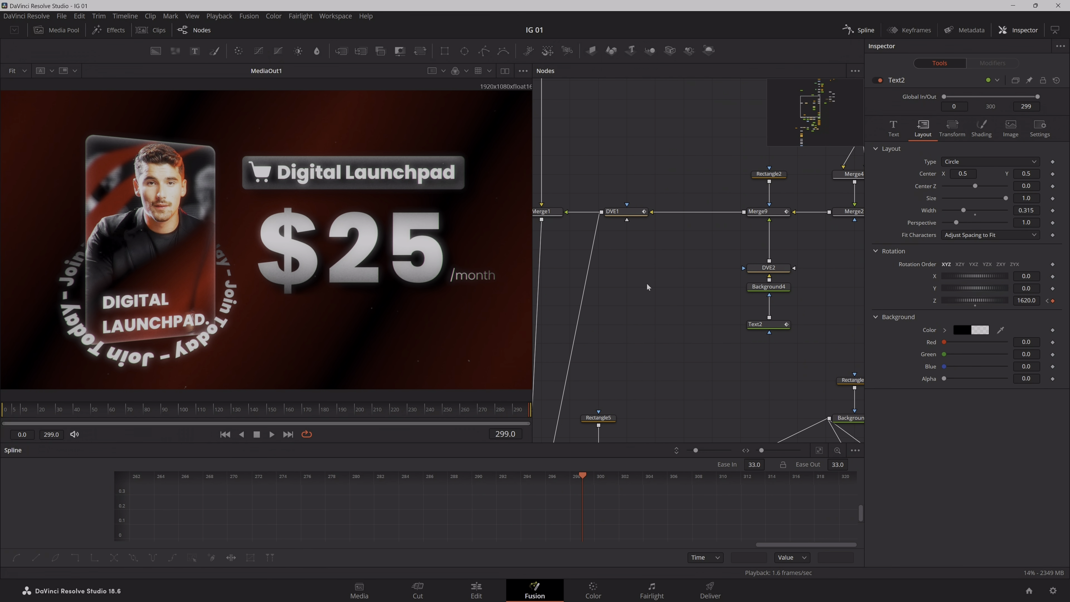
{"action": "left_click", "coordinate": [759, 324]}
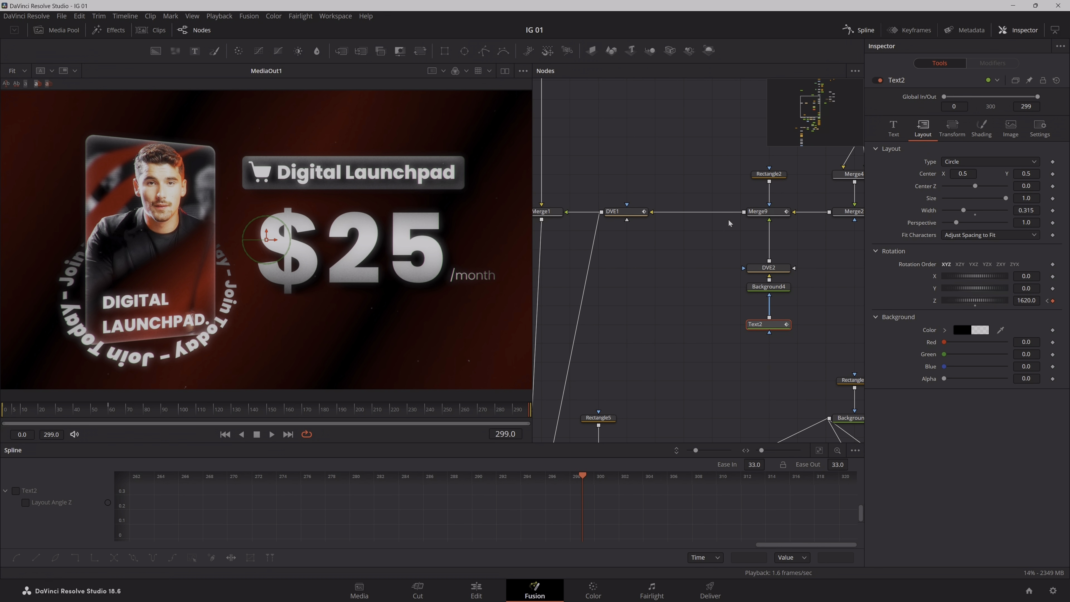
{"action": "left_click", "coordinate": [775, 212]}
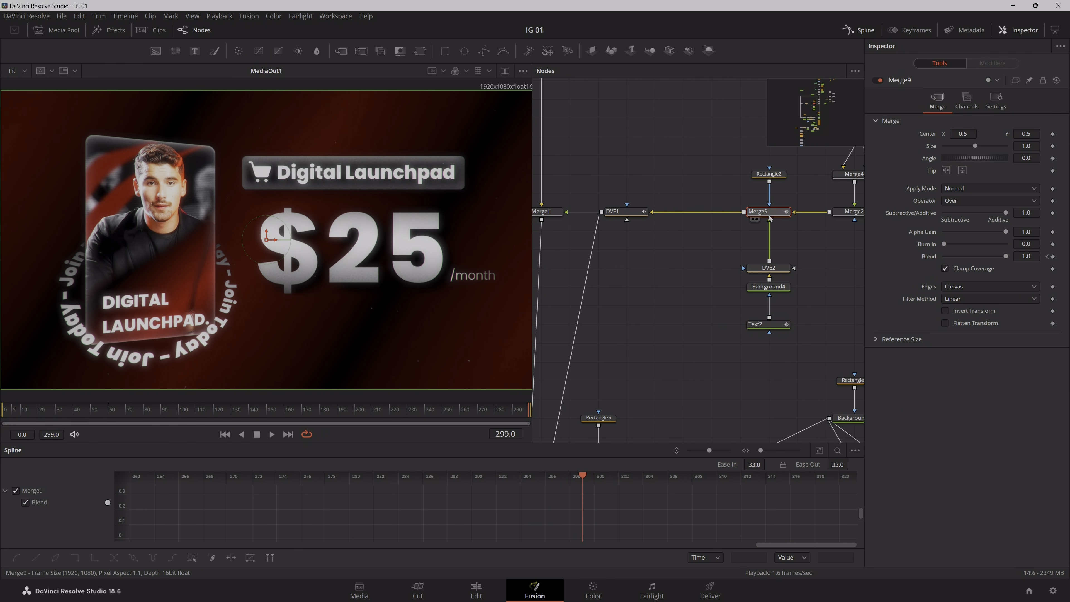
{"action": "mouse_move", "coordinate": [57, 412]}
{"action": "left_mouse_down"}
{"action": "mouse_move", "coordinate": [2, 411]}
{"action": "mouse_move", "coordinate": [73, 415]}
{"action": "left_mouse_up"}
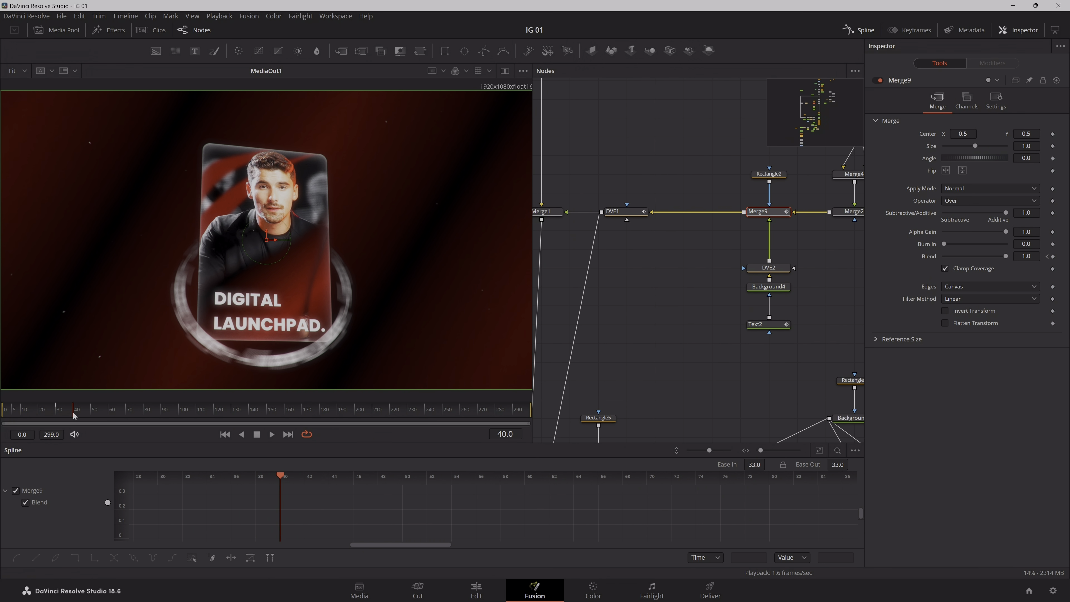
{"action": "left_click", "coordinate": [1048, 256]}
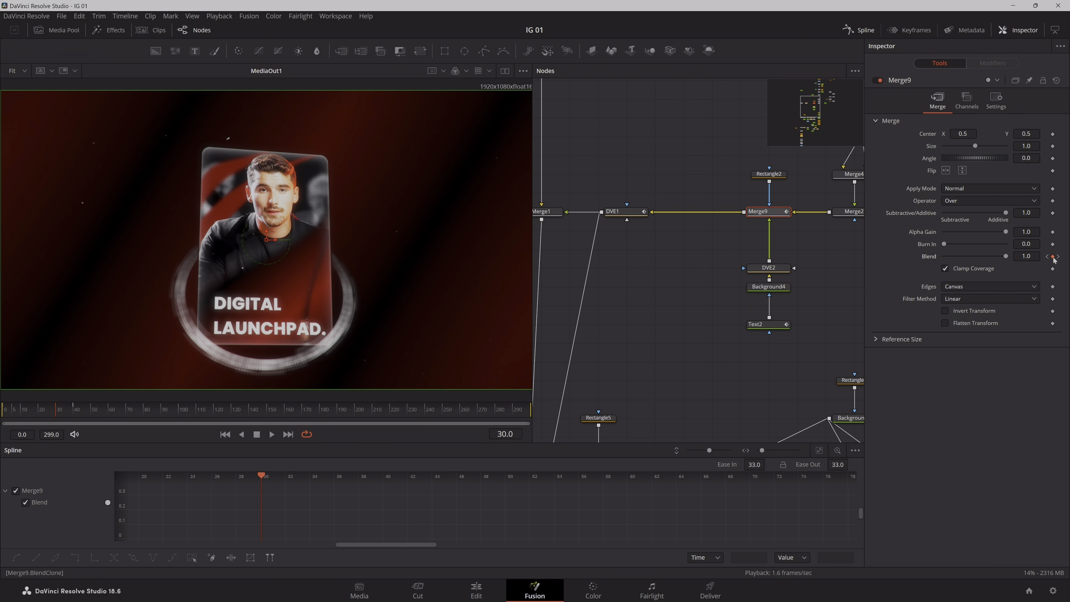
{"action": "left_click", "coordinate": [819, 450]}
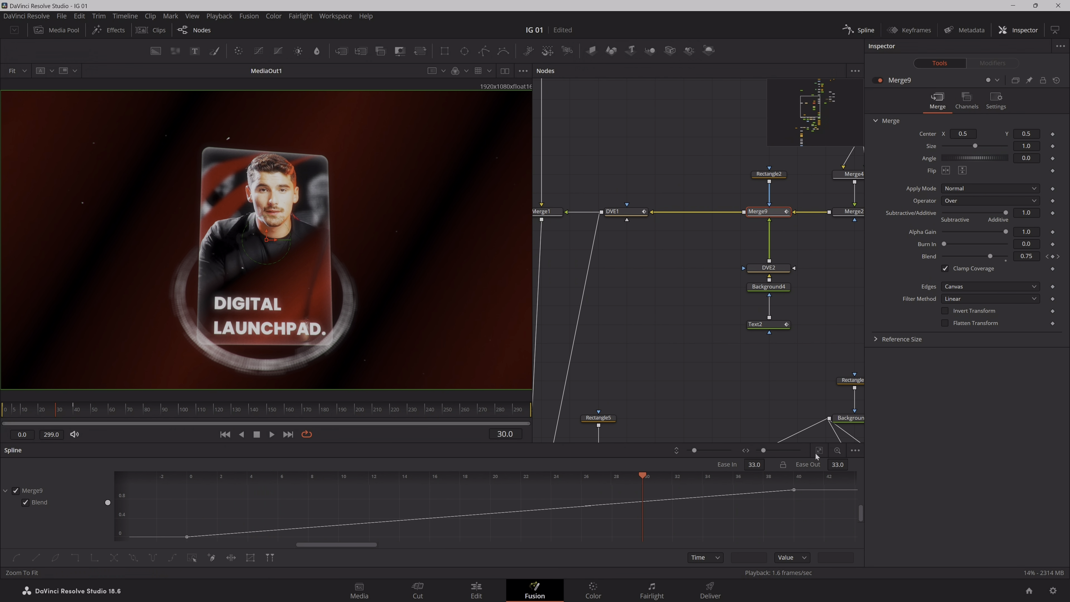
{"action": "key", "text": "f"}
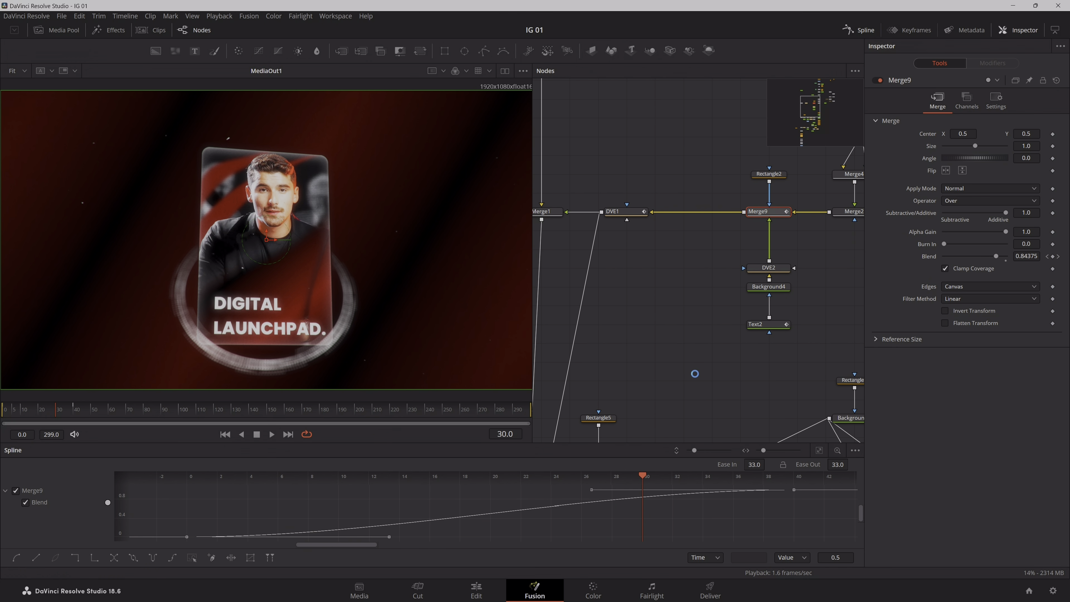
- Inspect the text settings of the /month label in Text5
{"action": "left_click", "coordinate": [636, 238]}
{"action": "left_click_drag", "start_coordinate": [618, 241], "coordinate": [636, 252]}
{"action": "scroll", "coordinate": [650, 300], "scroll_direction": "down", "scroll_amount": 3}
{"action": "scroll", "coordinate": [650, 302], "scroll_direction": "down", "scroll_amount": 6}
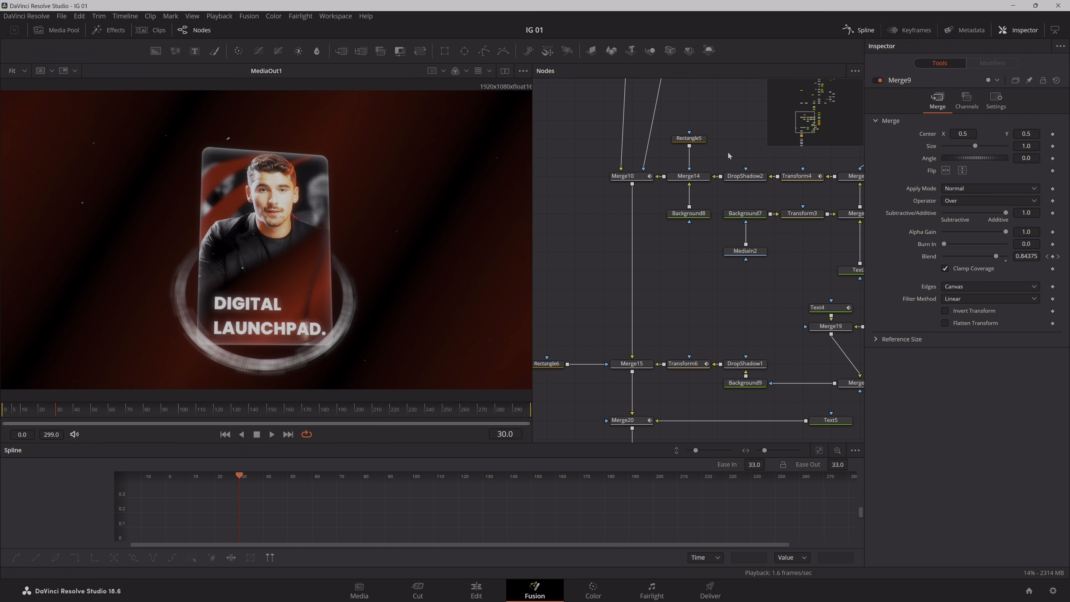
{"action": "left_click", "coordinate": [825, 216]}
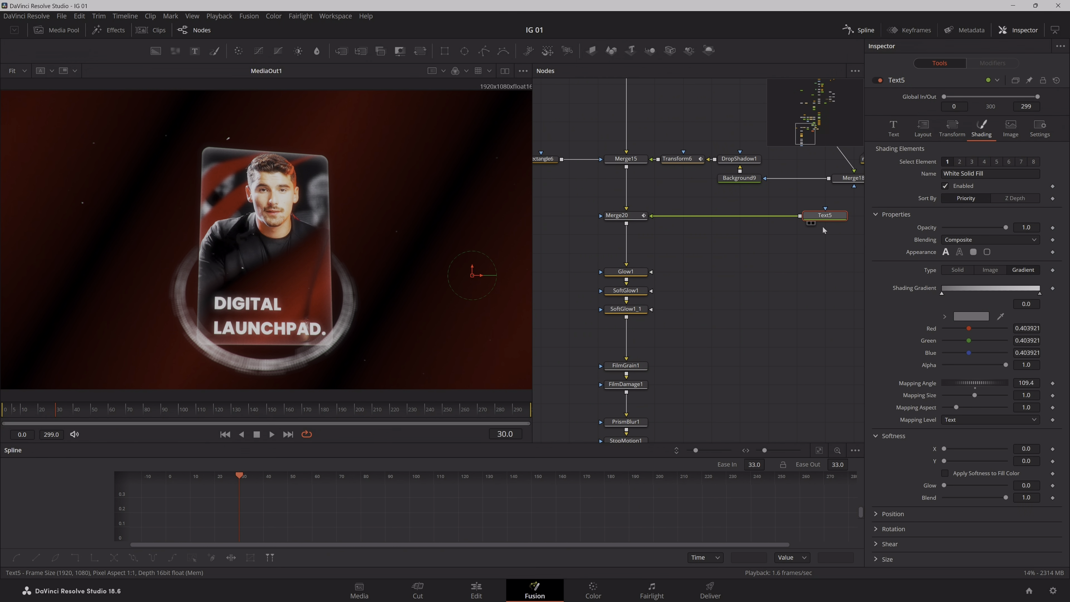
{"action": "left_click_drag", "start_coordinate": [824, 236], "coordinate": [746, 258]}
{"action": "left_click", "coordinate": [894, 127]}
- Tidy the price nodes by aligning Merge19, Text4 and Text4_1 above Merge18 and placing the dollar-sign node beside Transform5
{"action": "mouse_move", "coordinate": [730, 303]}
{"action": "left_mouse_down"}
{"action": "mouse_move", "coordinate": [610, 369]}
{"action": "mouse_move", "coordinate": [773, 381]}
{"action": "left_mouse_up"}
{"action": "left_click_drag", "start_coordinate": [722, 254], "coordinate": [748, 240]}
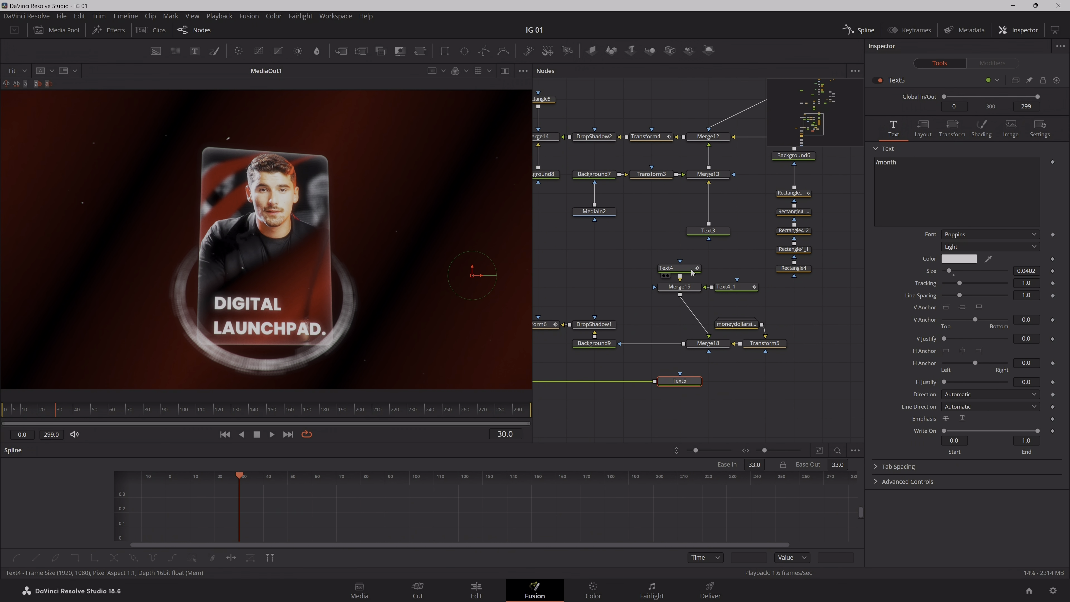
{"action": "left_click", "coordinate": [674, 269]}
{"action": "left_click_drag", "start_coordinate": [746, 322], "coordinate": [826, 339]}
{"action": "left_click_drag", "start_coordinate": [684, 287], "coordinate": [712, 287]}
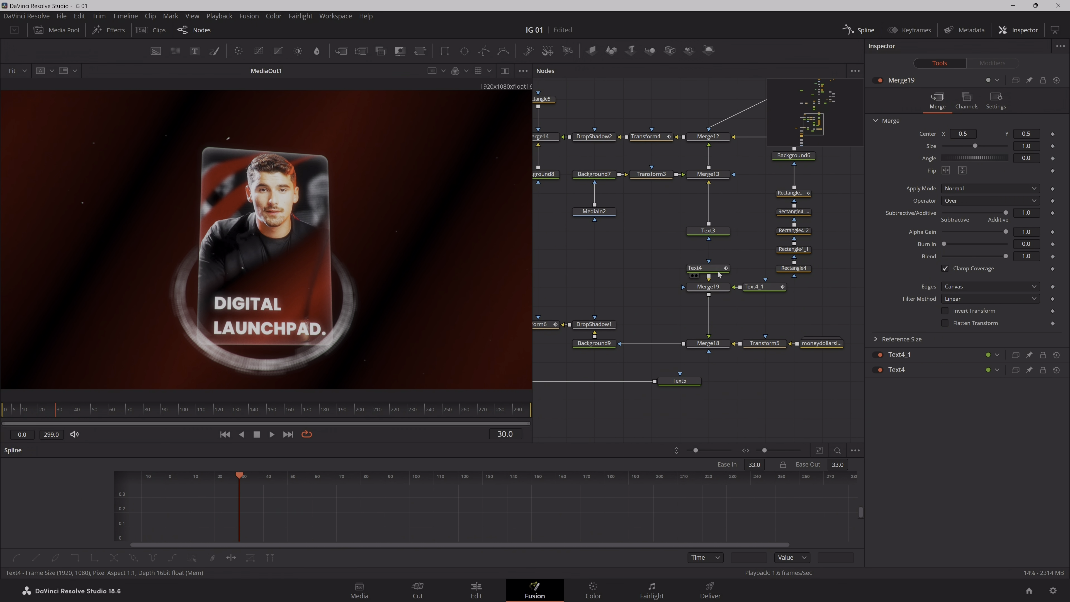
- Ease the Text4 and Text4_1 displacement curves with Ease In 80 and Ease Out 40, and save the project
{"action": "left_click", "coordinate": [709, 268]}
{"action": "left_click", "coordinate": [761, 287], "text": "ctrl"}
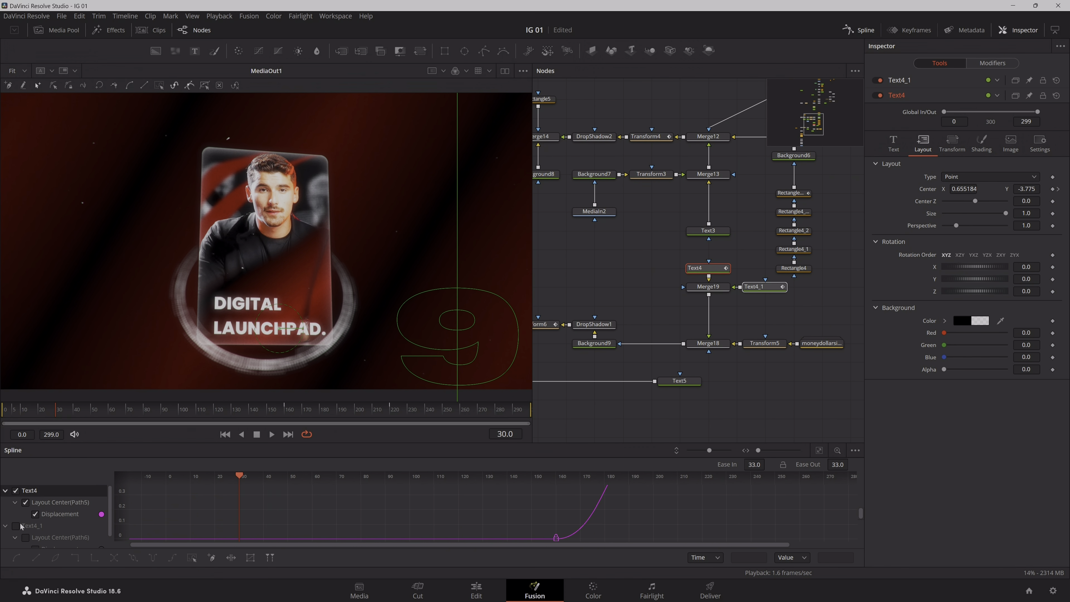
{"action": "left_click", "coordinate": [820, 450]}
{"action": "left_click_drag", "start_coordinate": [821, 485], "coordinate": [852, 521]}
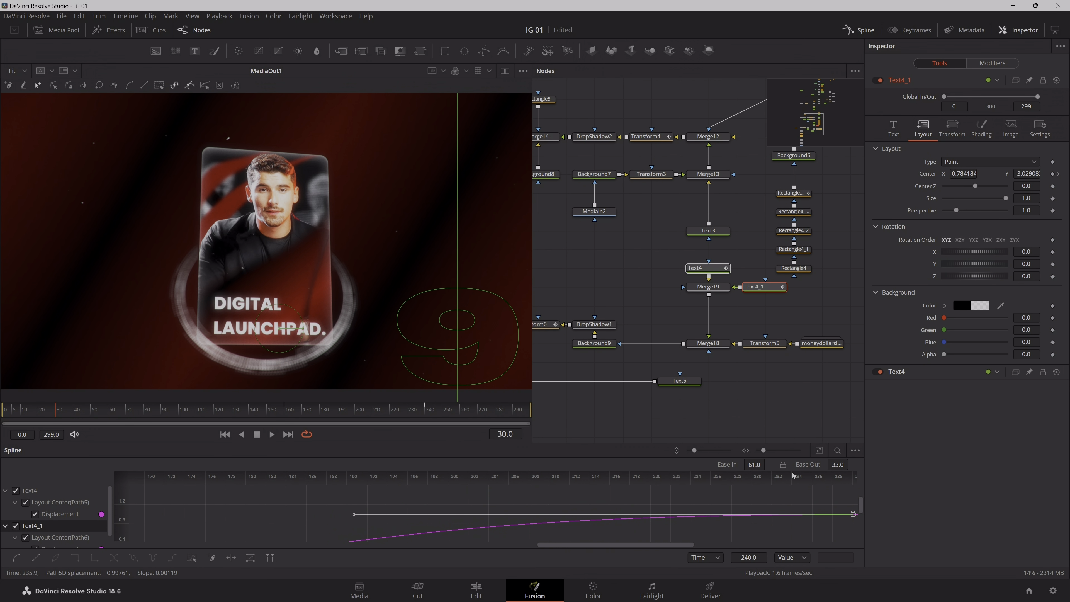
{"action": "left_click", "coordinate": [819, 450]}
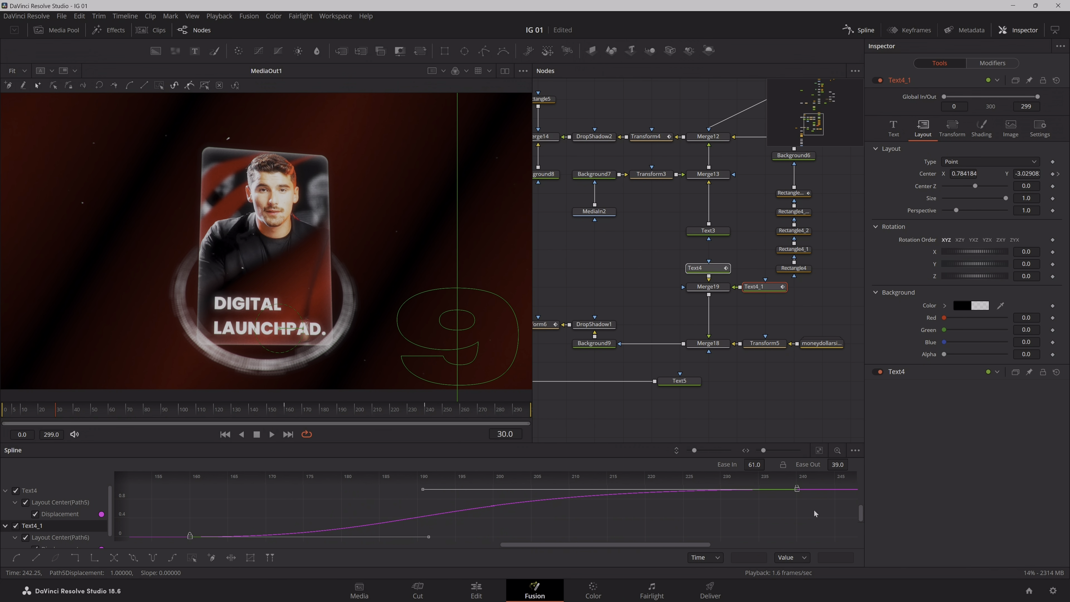
{"action": "key", "text": "f"}
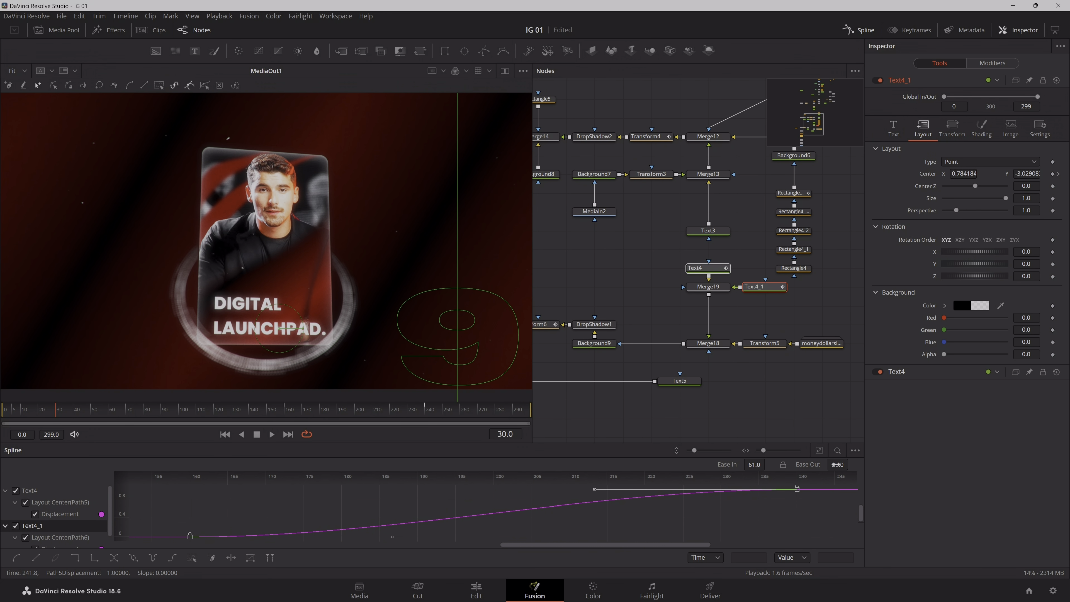
{"action": "left_click_drag", "start_coordinate": [837, 464], "coordinate": [768, 465]}
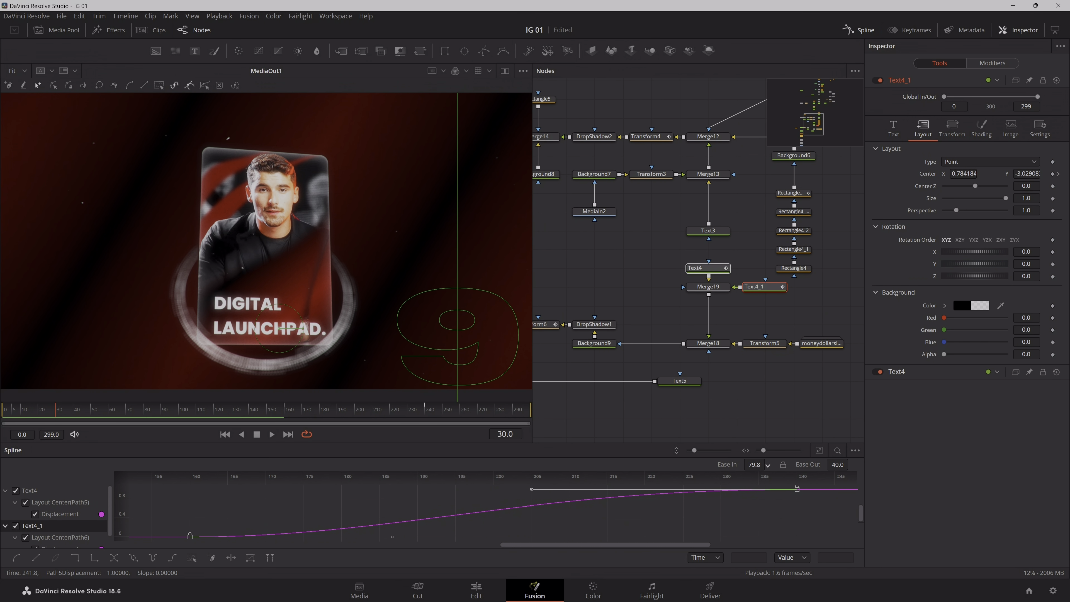
{"action": "key", "text": "ctrl+s"}
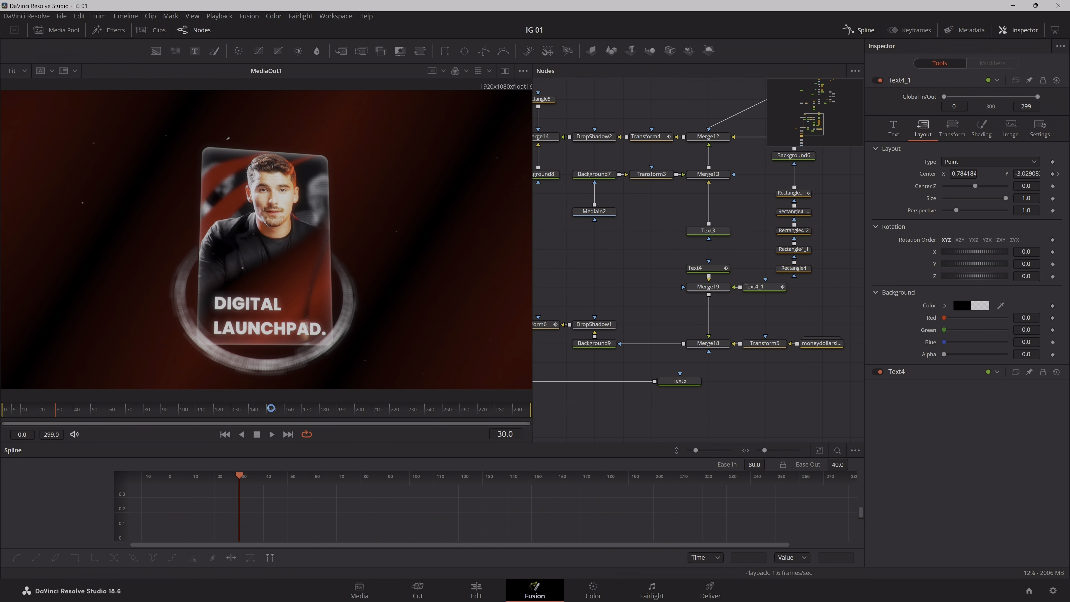
- Review the price roll from about frame 200 and inspect the layout settings of the title text Text3
{"action": "left_click", "coordinate": [359, 416]}
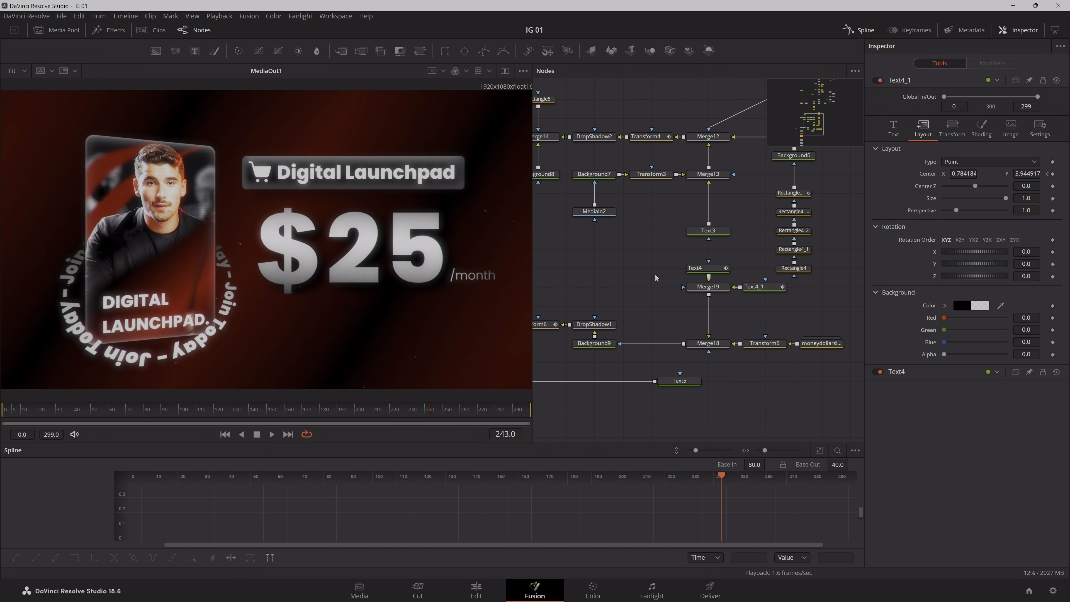
{"action": "left_click_drag", "start_coordinate": [610, 261], "coordinate": [745, 283]}
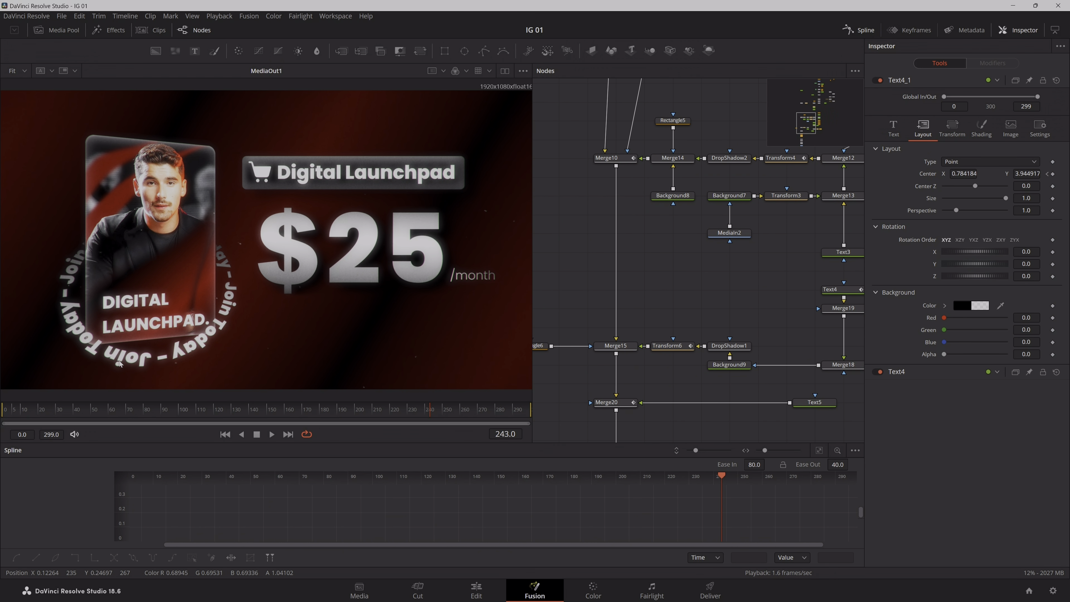
{"action": "left_click", "coordinate": [840, 252]}
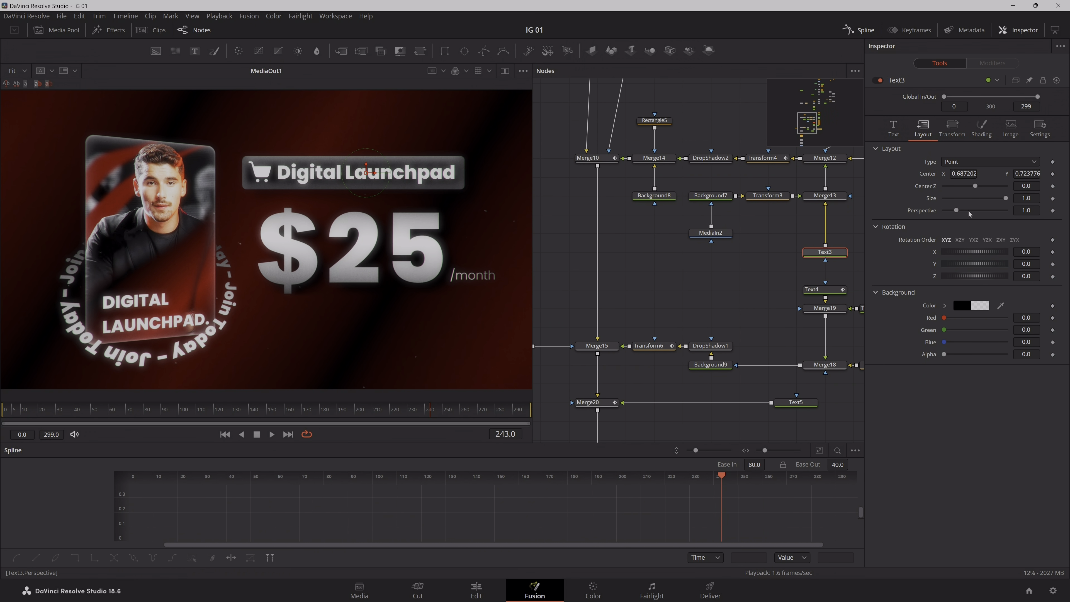
{"action": "left_click_drag", "start_coordinate": [704, 318], "coordinate": [586, 358]}
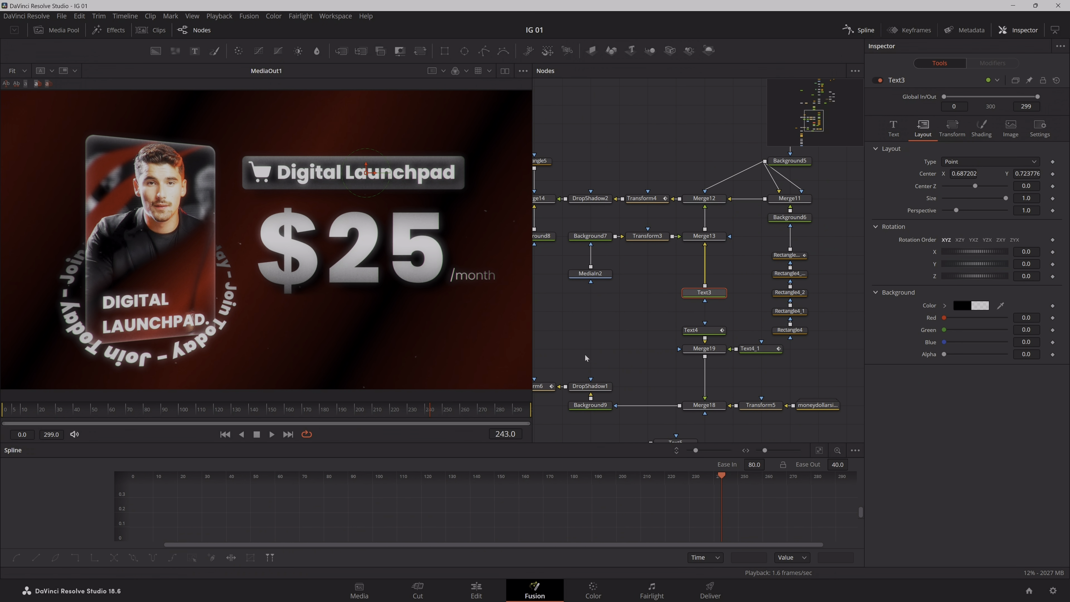
- Step through the Z rotation keyframes of the circular Join Today text in Text2
{"action": "left_click_drag", "start_coordinate": [735, 316], "coordinate": [742, 456]}
{"action": "left_click", "coordinate": [723, 208]}
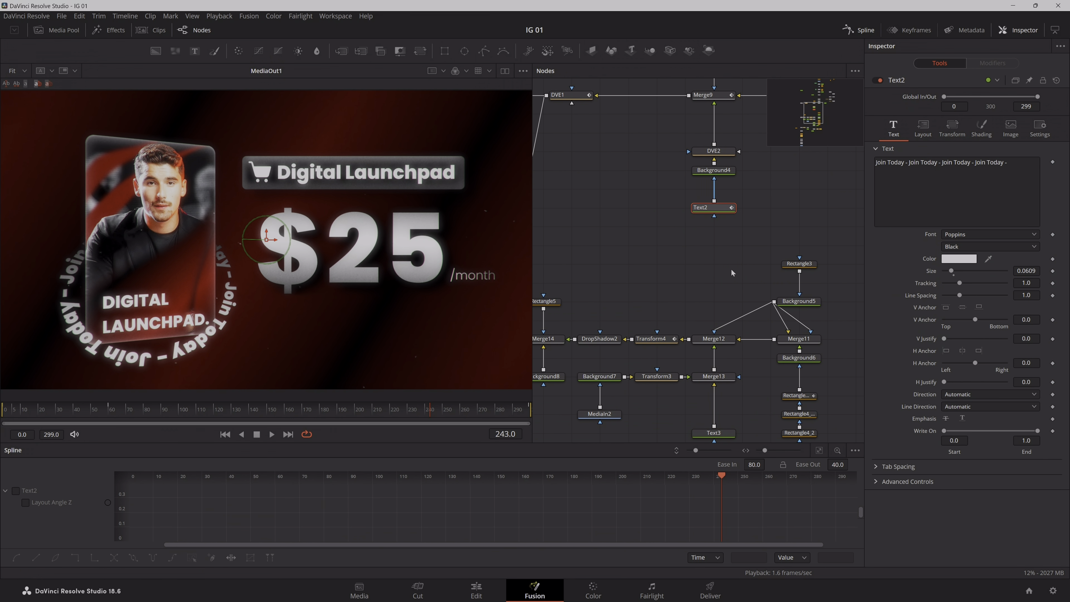
{"action": "left_click_drag", "start_coordinate": [733, 272], "coordinate": [778, 316]}
{"action": "left_click", "coordinate": [923, 128]}
{"action": "left_click", "coordinate": [1048, 300]}
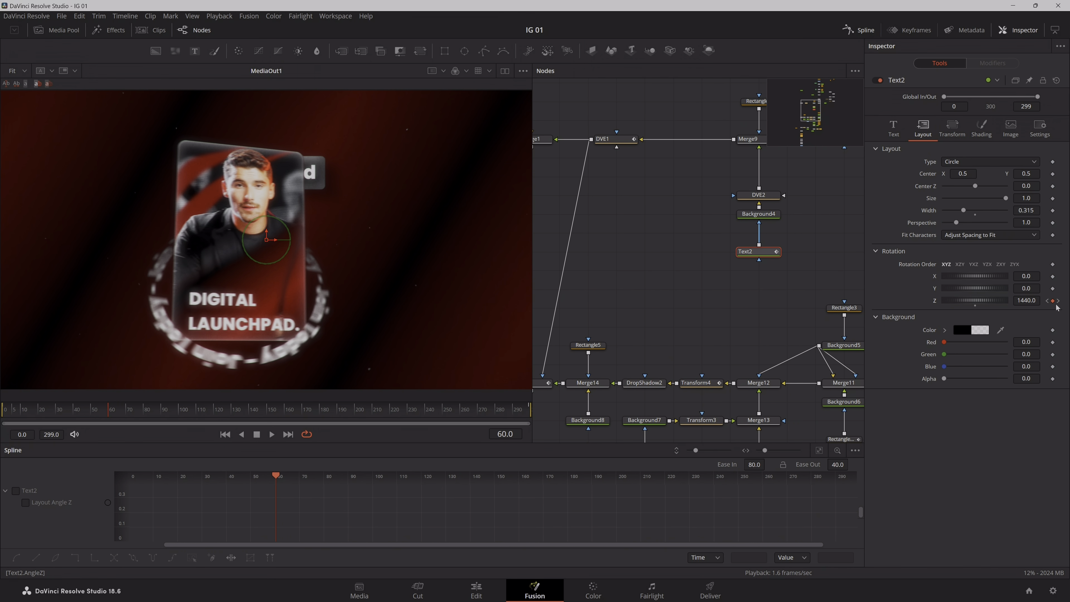
{"action": "left_click", "coordinate": [1058, 300]}
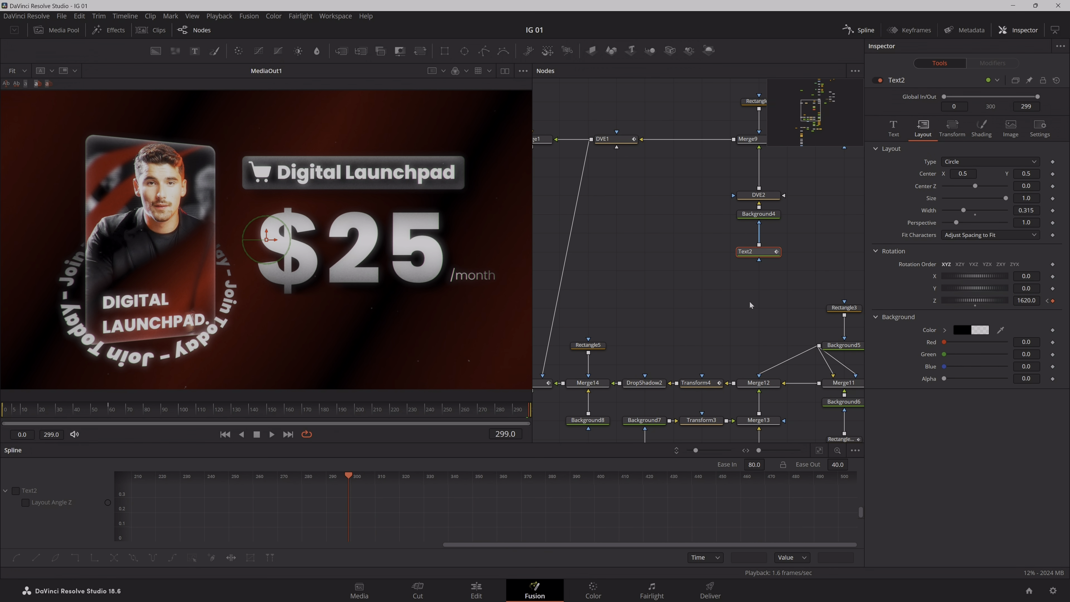
- Disable the StopMotion1 node ahead of MediaOut1
{"action": "left_click", "coordinate": [762, 279]}
{"action": "scroll", "coordinate": [761, 276], "scroll_direction": "down", "scroll_amount": 3}
{"action": "left_click_drag", "start_coordinate": [707, 313], "coordinate": [755, 99]}
{"action": "scroll", "coordinate": [700, 359], "scroll_direction": "up", "scroll_amount": 3}
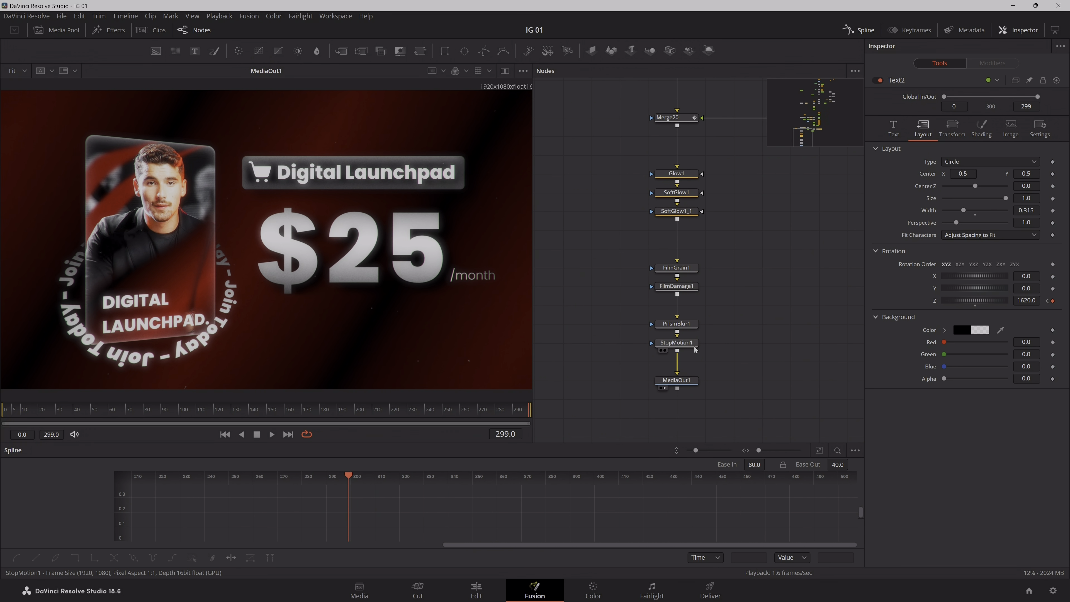
{"action": "left_click", "coordinate": [676, 342]}
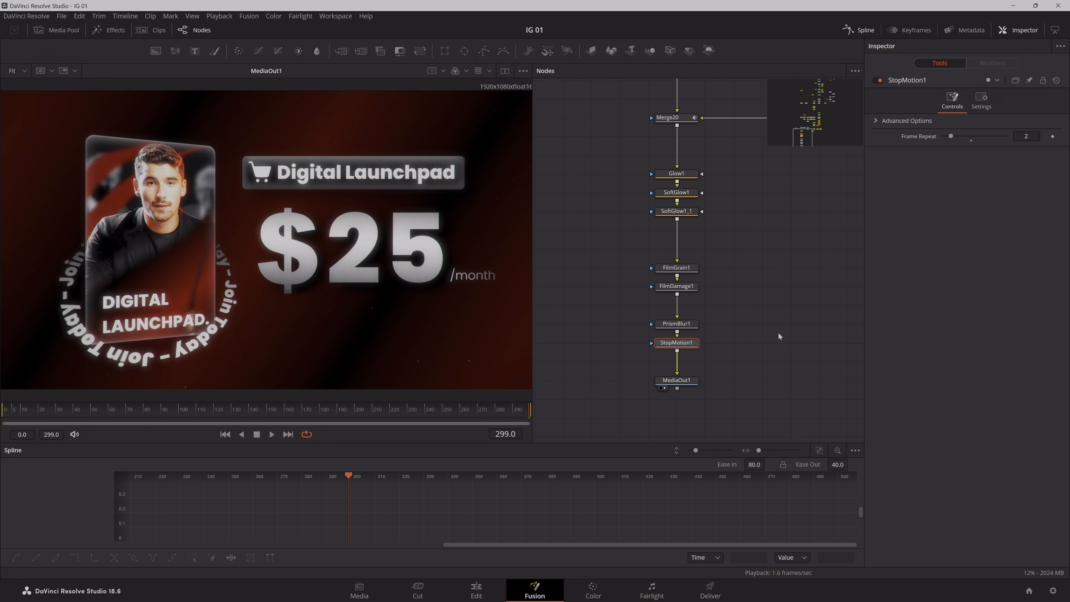
{"action": "left_click", "coordinate": [880, 81]}
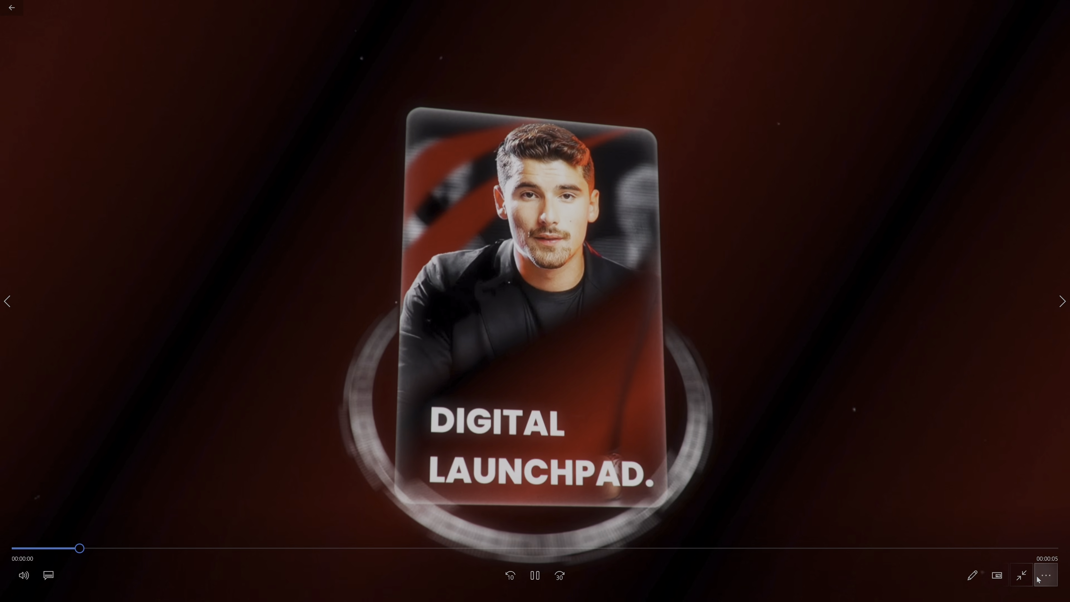
- In the video player showing the rendered animation, open the additional playback options
{"action": "left_click", "coordinate": [1046, 575]}
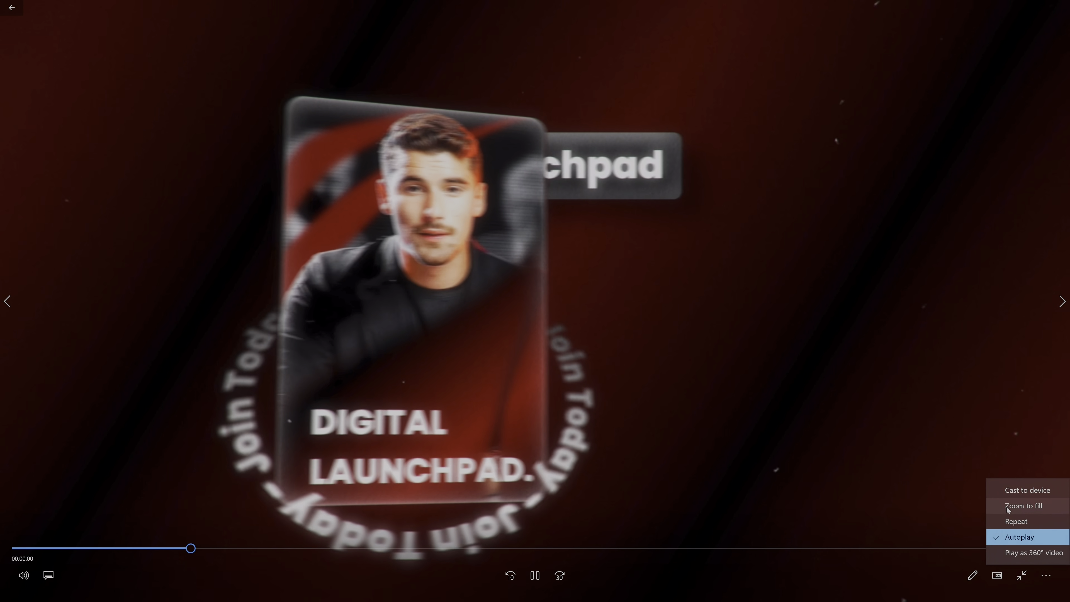